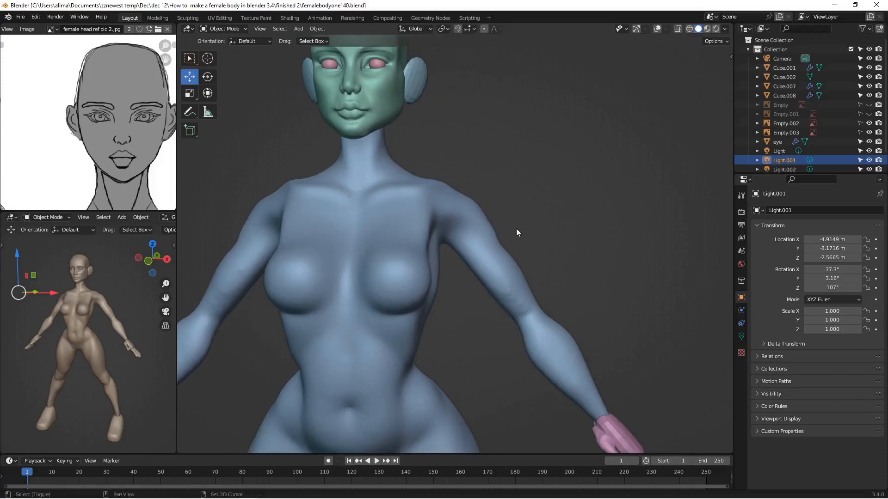
{"action": "middle_click_drag", "start_coordinate": [614, 232], "coordinate": [562, 220]}
{"action": "middle_click_drag", "start_coordinate": [561, 189], "coordinate": [523, 199], "text": "ctrl"}
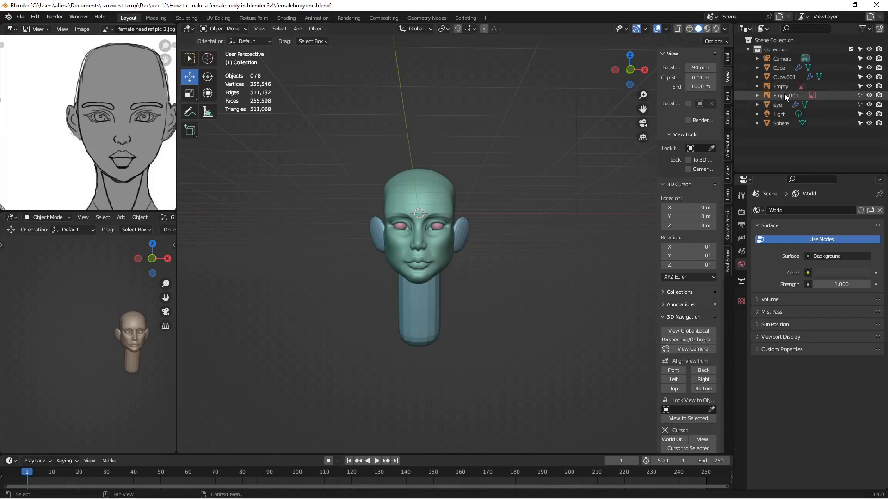
- Make the Empty reference image unselectable, and hide both Empty and Empty.001 in the viewport
{"action": "left_click", "coordinate": [859, 86]}
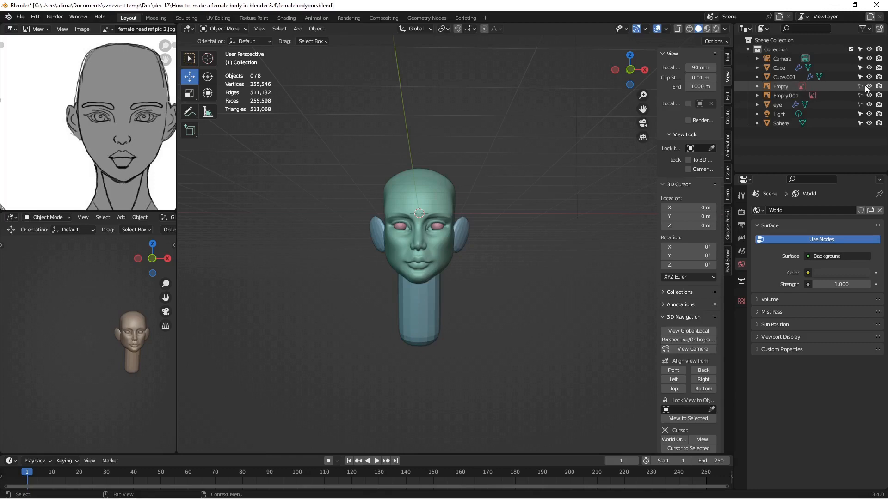
{"action": "left_click", "coordinate": [869, 87]}
{"action": "left_click", "coordinate": [869, 96]}
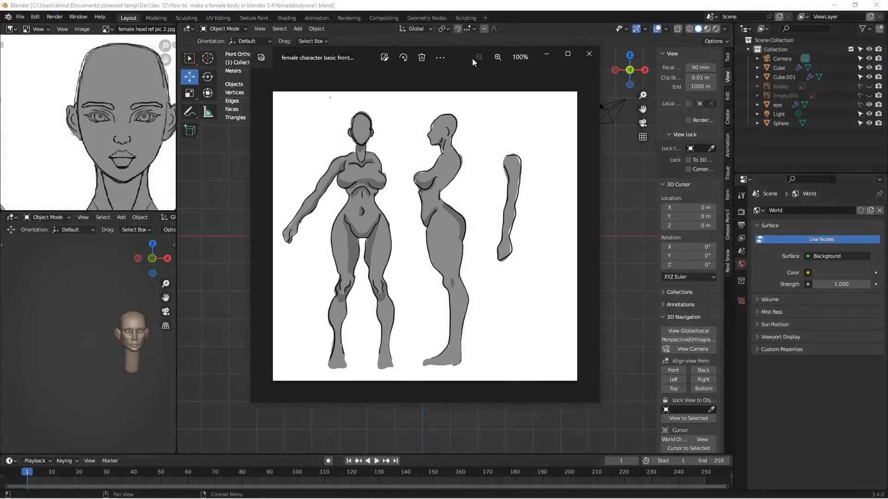
- Examine the front, side and arm drawings in female character basic front side.png at enlarged size, and close the image viewer
{"action": "left_click", "coordinate": [569, 54]}
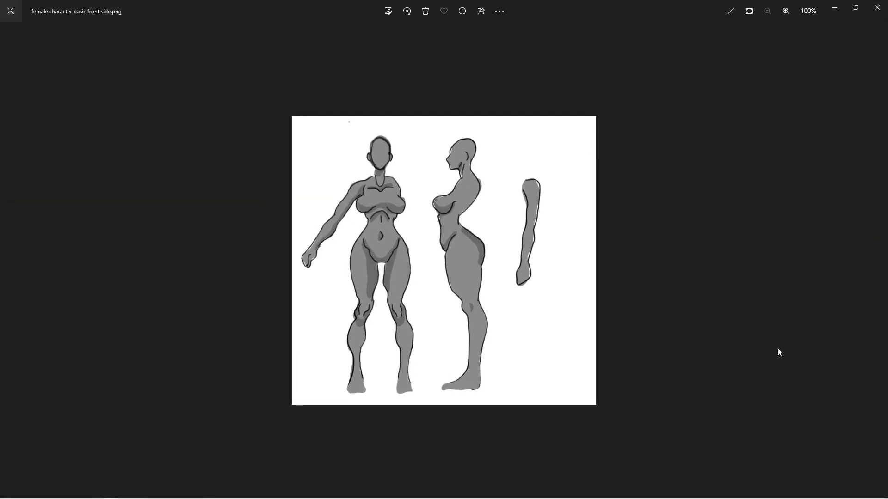
{"action": "scroll", "coordinate": [777, 353], "scroll_direction": "up", "scroll_amount": 5}
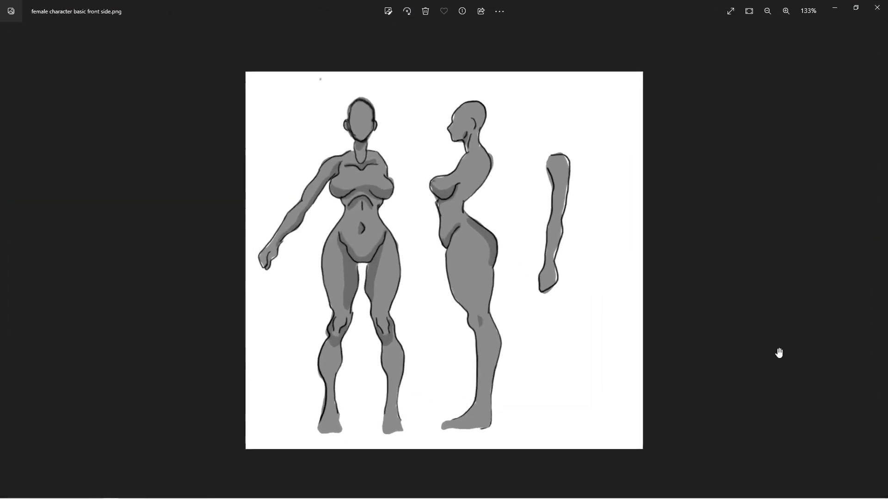
{"action": "scroll", "coordinate": [778, 353], "scroll_direction": "up", "scroll_amount": 2}
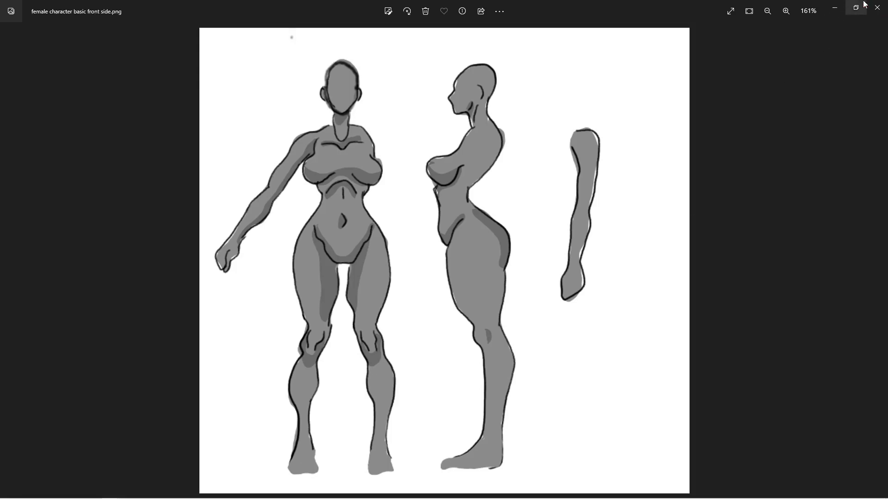
{"action": "left_click", "coordinate": [877, 8]}
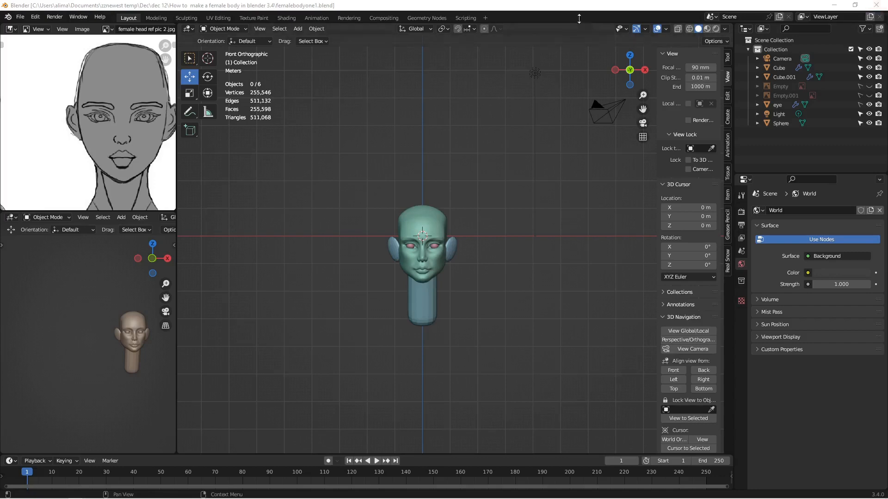
{"action": "left_click", "coordinate": [570, 8]}
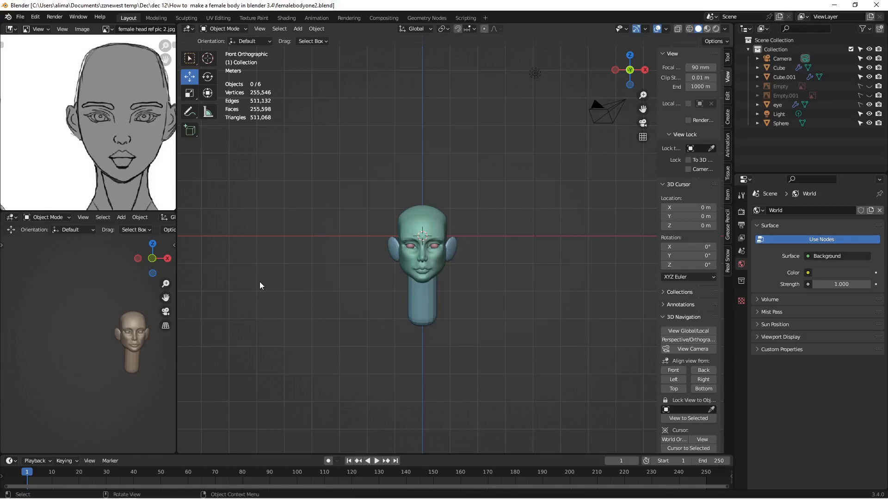
- Load female character basic front side.png from the dec 12 folder as a background image, and save incrementally as femalebodyone3.blend
{"action": "key", "text": "shift"}
{"action": "key", "text": "shift+a"}
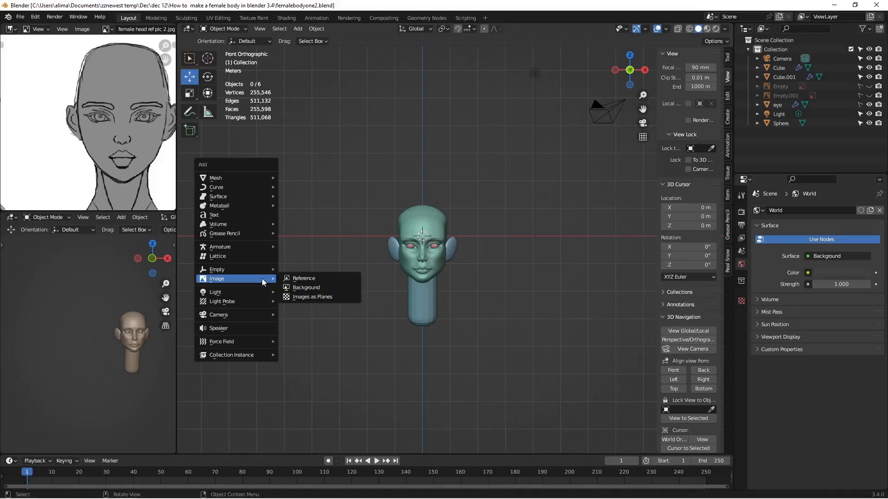
{"action": "left_click", "coordinate": [334, 288]}
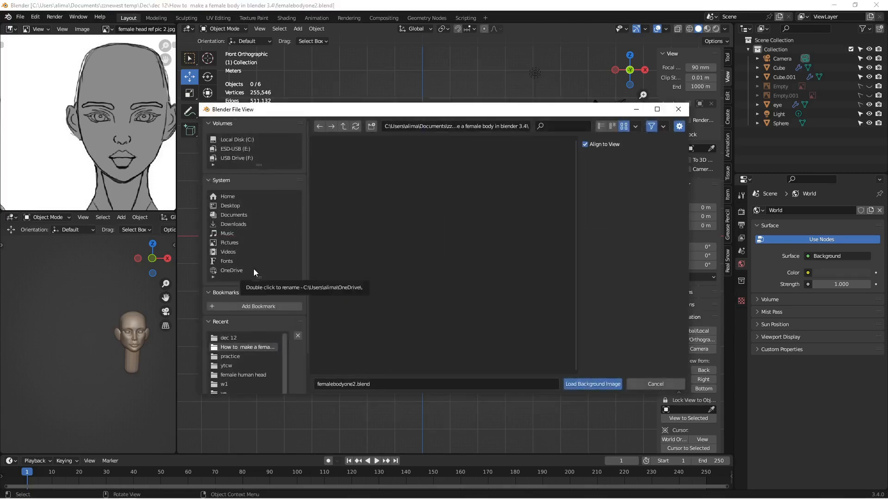
{"action": "left_click", "coordinate": [238, 337]}
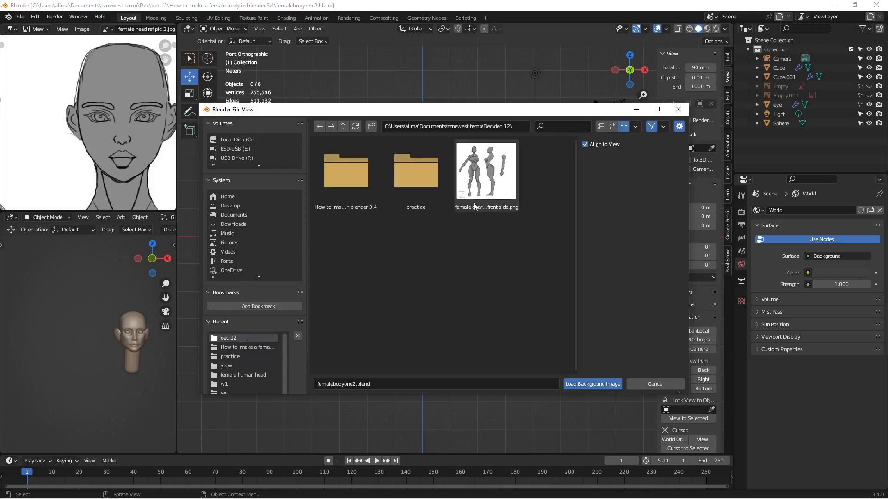
{"action": "left_click", "coordinate": [484, 179]}
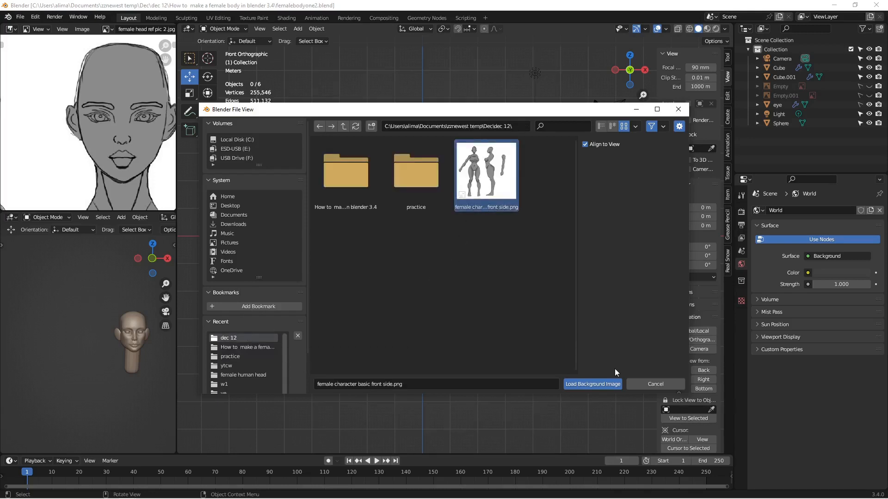
{"action": "left_click", "coordinate": [606, 384]}
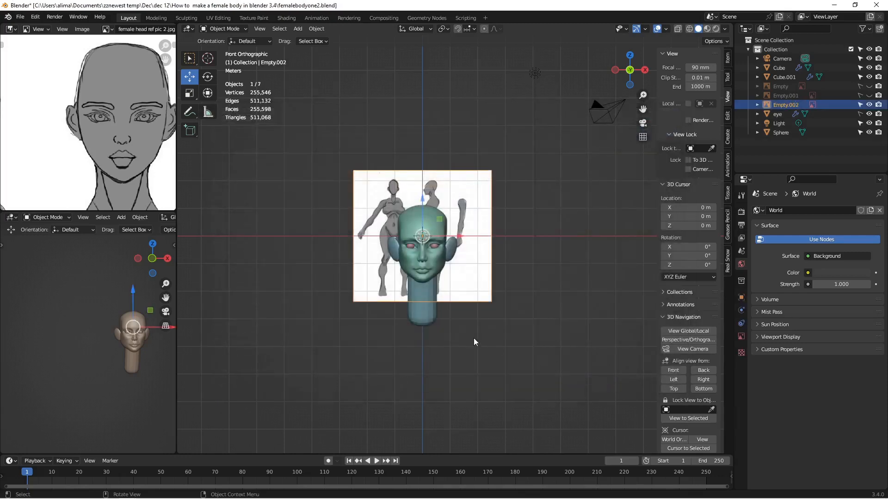
{"action": "key", "text": "ctrl+alt+s"}
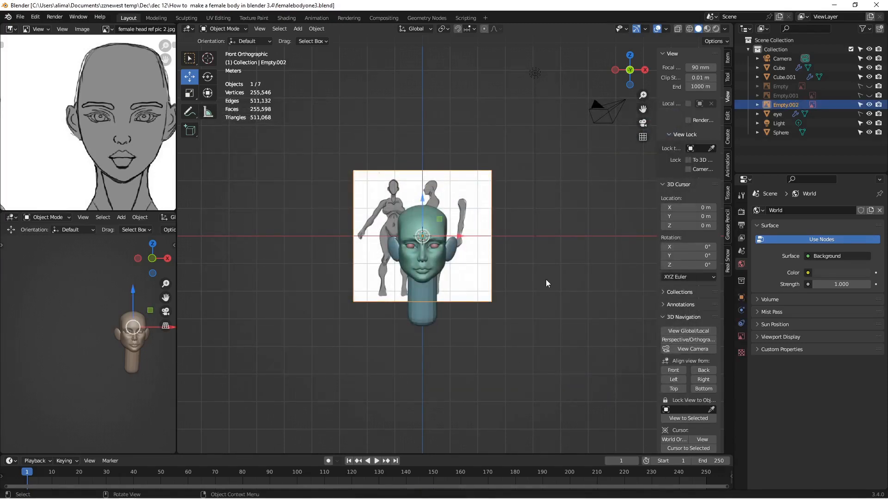
- Enlarge the background image to a size of about 22 m so the front figure's head matches the modelled head
{"action": "mouse_move", "coordinate": [487, 298]}
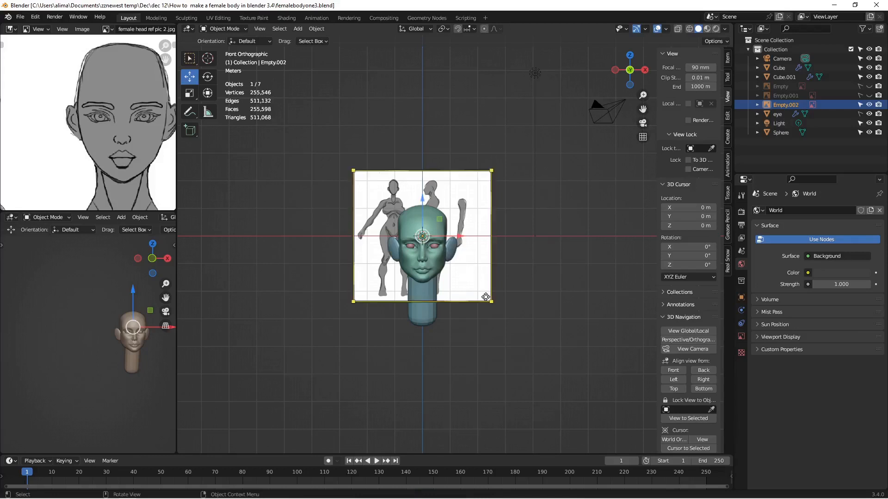
{"action": "left_click_drag", "start_coordinate": [486, 298], "coordinate": [627, 422]}
{"action": "scroll", "coordinate": [518, 287], "scroll_direction": "down", "scroll_amount": 5}
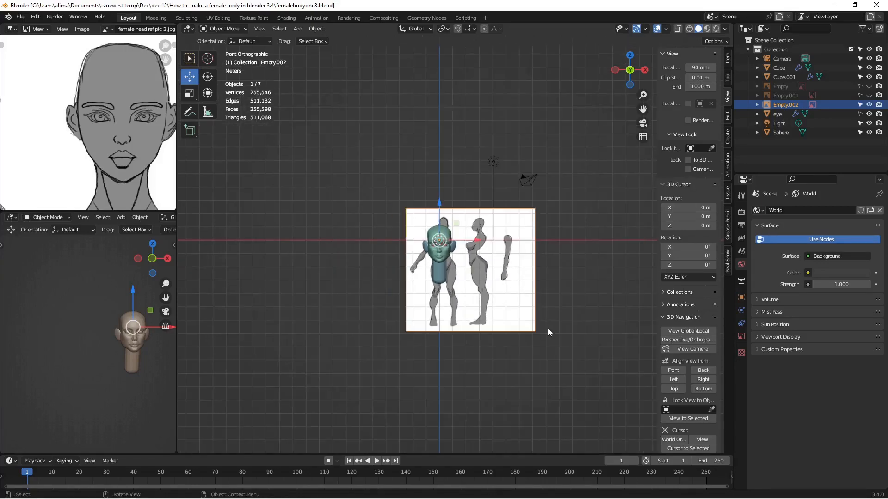
{"action": "left_click_drag", "start_coordinate": [535, 331], "coordinate": [608, 412]}
{"action": "left_click_drag", "start_coordinate": [613, 417], "coordinate": [613, 416]}
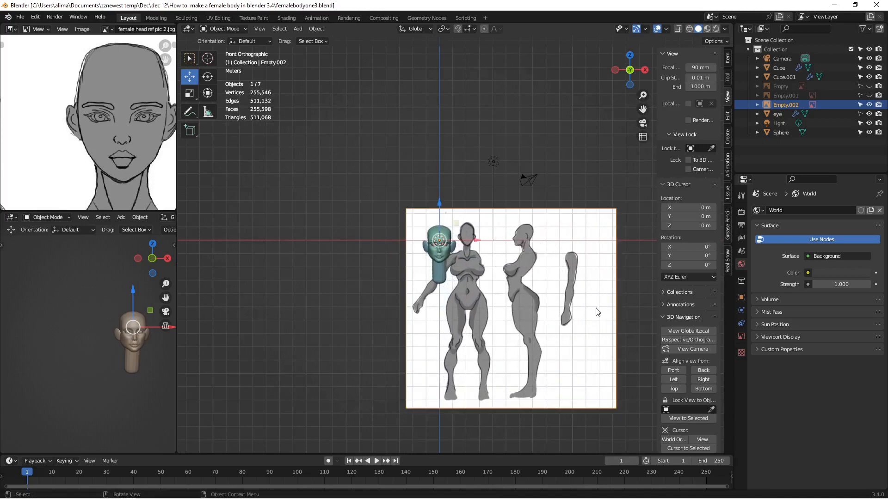
{"action": "left_click_drag", "start_coordinate": [641, 108], "coordinate": [620, 131]}
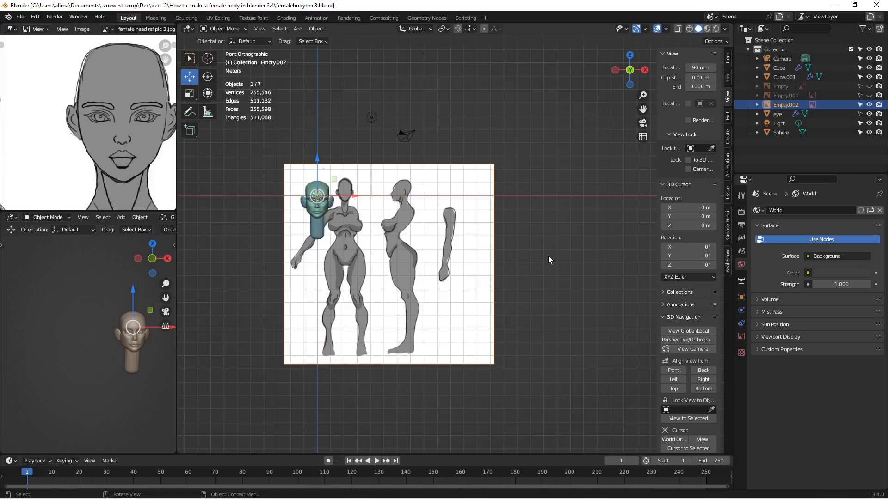
{"action": "mouse_move", "coordinate": [494, 363]}
{"action": "left_click_drag", "start_coordinate": [494, 364], "coordinate": [601, 431]}
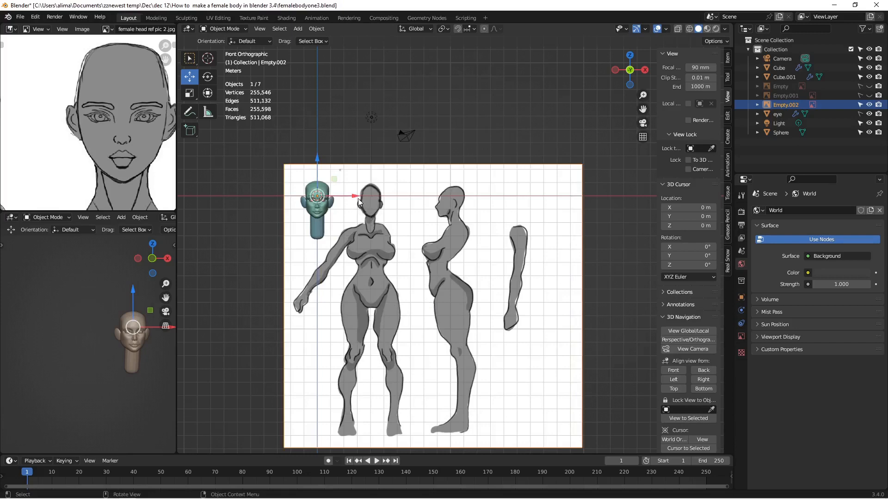
- Move the background image along X until its front figure sits behind the modelled head, and save incrementally as femalebodyone4.blend
{"action": "left_click_drag", "start_coordinate": [361, 204], "coordinate": [351, 204]}
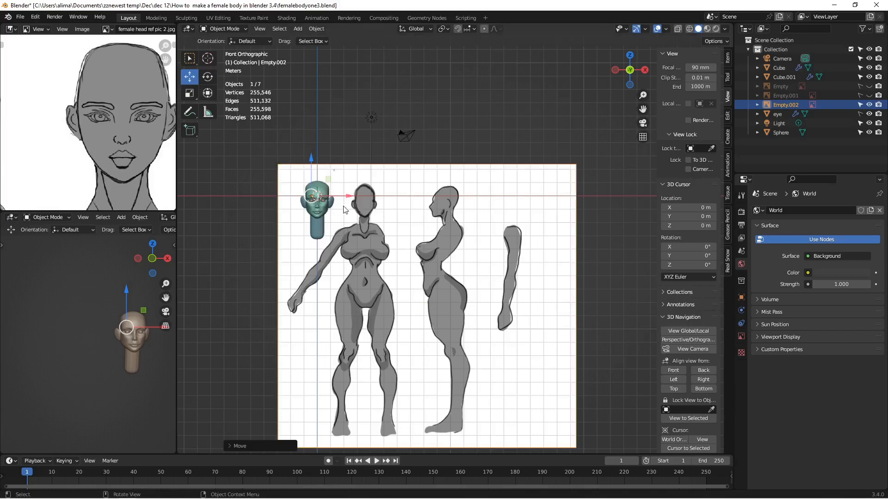
{"action": "left_click_drag", "start_coordinate": [348, 196], "coordinate": [301, 196]}
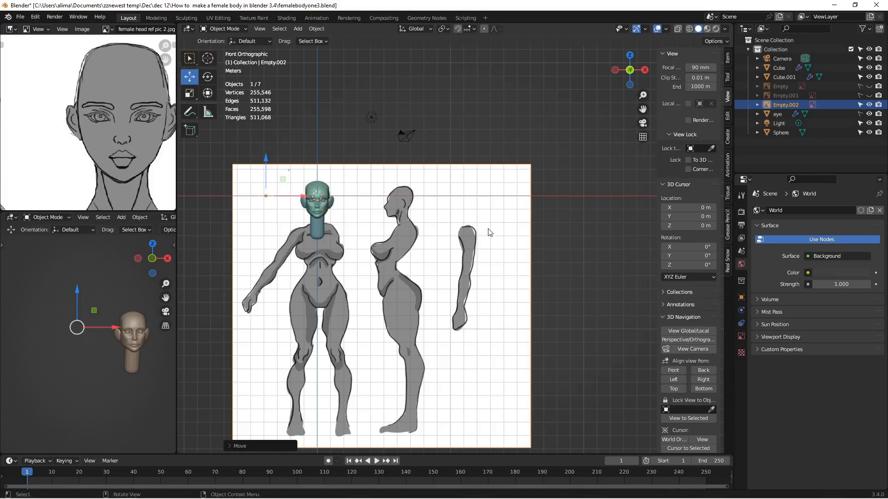
{"action": "key", "text": "ctrl+alt+s"}
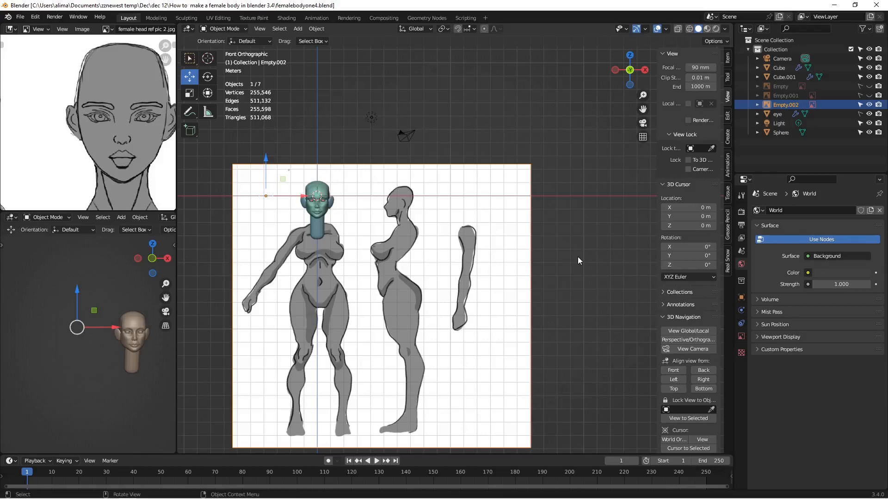
- Set the Empty.002 reference image's depth to Front and enable its opacity at about 0.205
{"action": "left_click", "coordinate": [797, 109]}
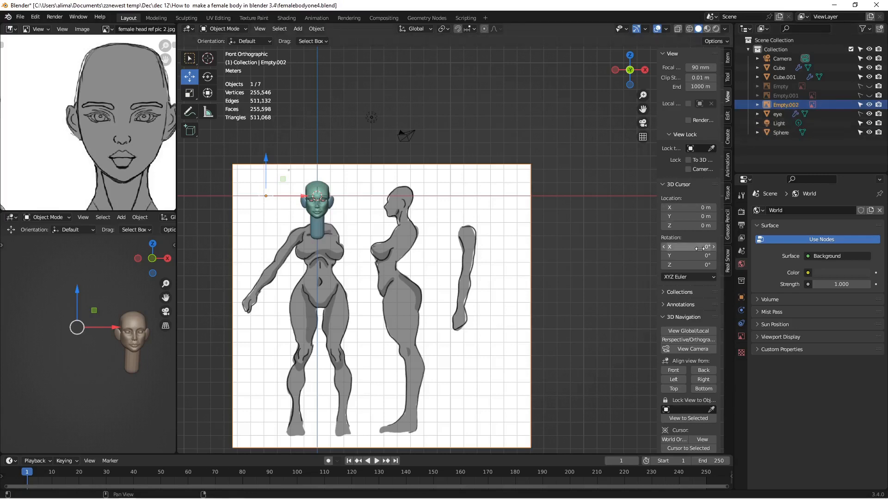
{"action": "left_click", "coordinate": [742, 338]}
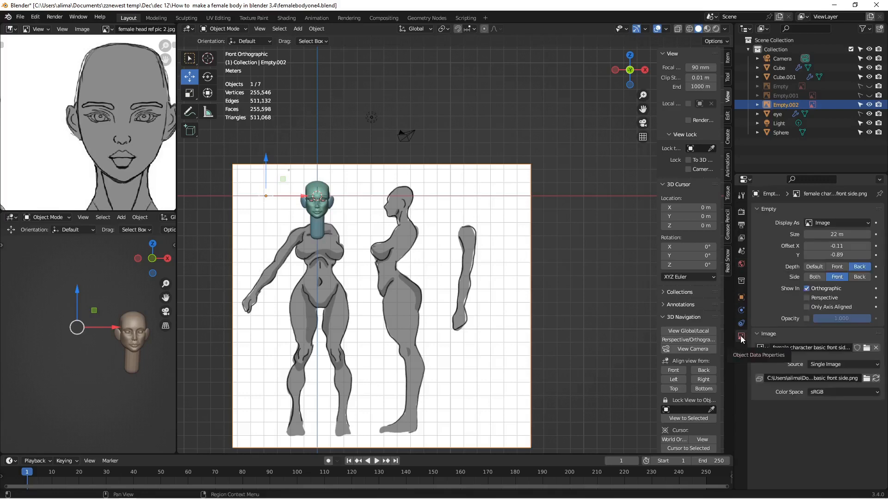
{"action": "left_click", "coordinate": [838, 267]}
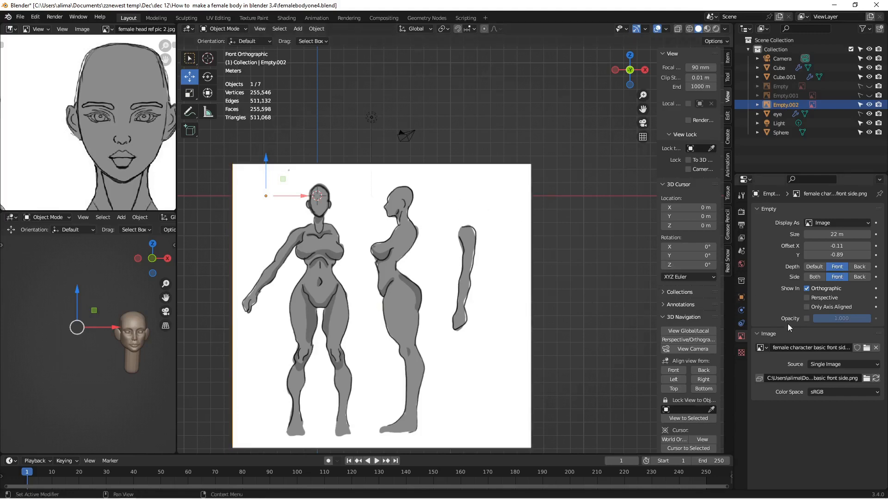
{"action": "left_click", "coordinate": [807, 319]}
{"action": "left_click_drag", "start_coordinate": [842, 321], "coordinate": [797, 321]}
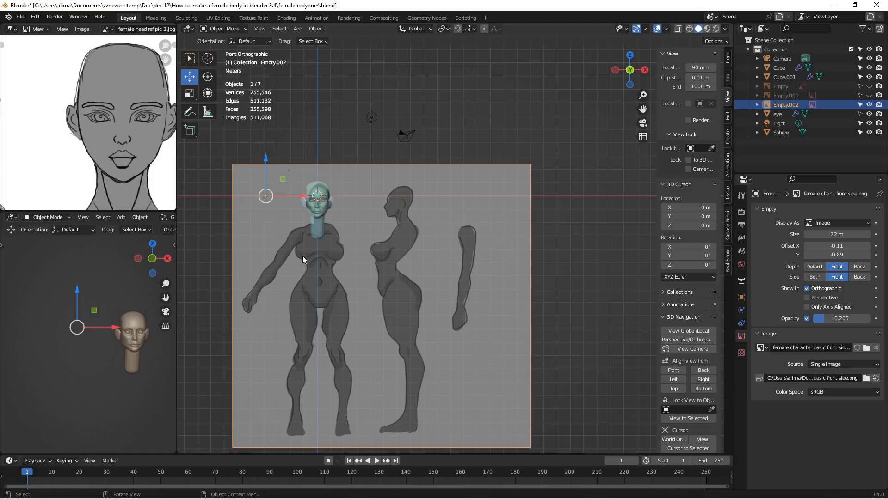
- Shift the reference image slightly along negative X to centre the front figure on the modelled head
{"action": "scroll", "coordinate": [303, 256], "scroll_direction": "up", "scroll_amount": 3}
{"action": "left_click_drag", "start_coordinate": [643, 109], "coordinate": [790, 71]}
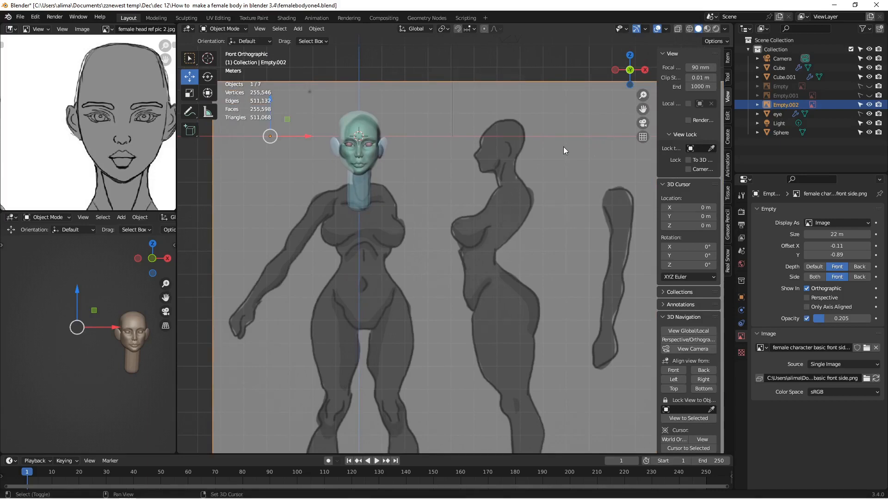
{"action": "middle_click_drag", "start_coordinate": [561, 146], "coordinate": [547, 141], "text": "shift"}
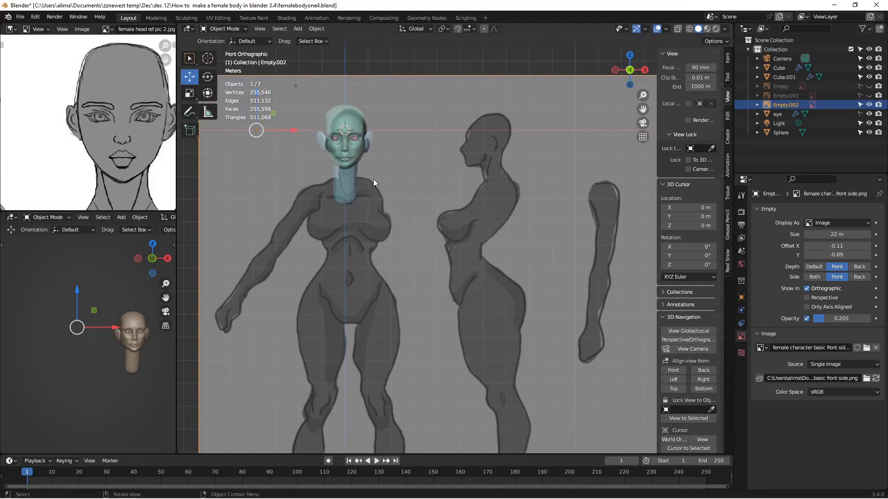
{"action": "left_click", "coordinate": [355, 76]}
{"action": "left_click_drag", "start_coordinate": [292, 129], "coordinate": [286, 130]}
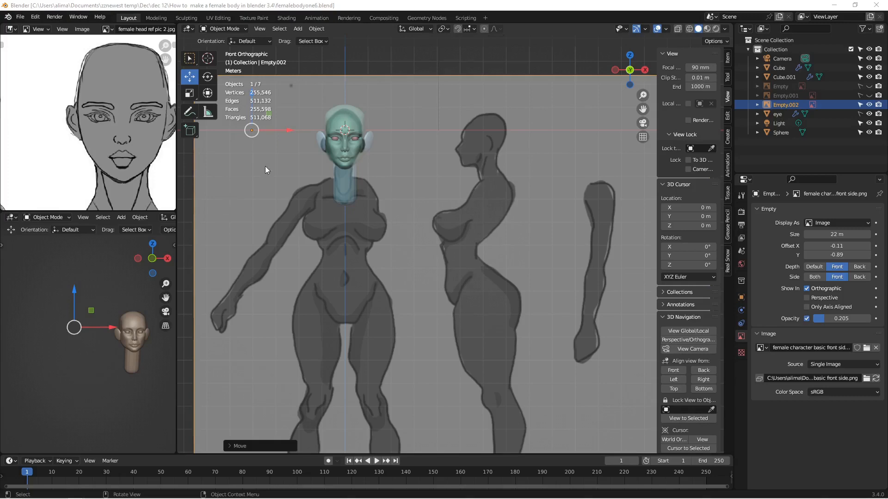
- Duplicate the Empty.002 reference image and leave the copy in its original position
{"action": "scroll", "coordinate": [418, 140], "scroll_direction": "down", "scroll_amount": 3}
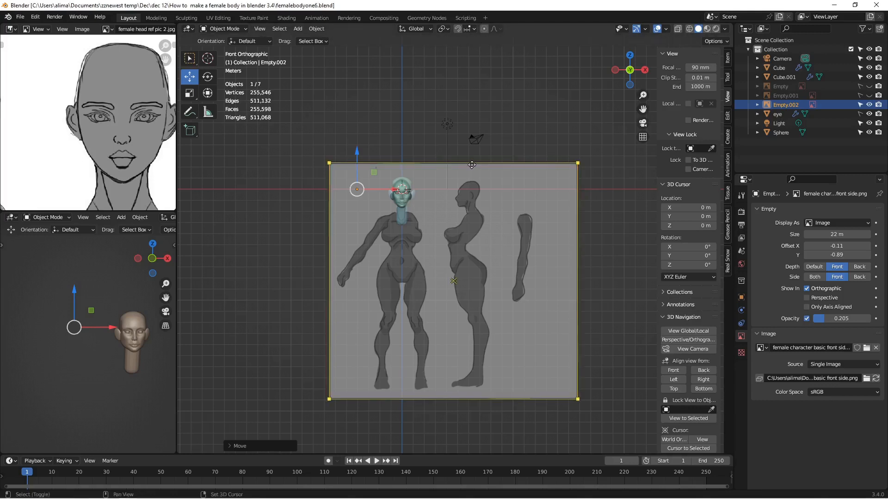
{"action": "key", "text": "shift+d"}
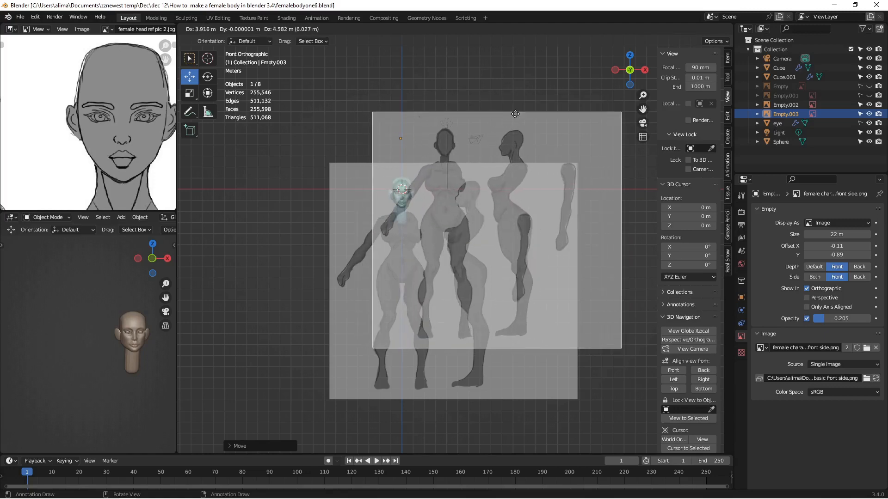
{"action": "right_click", "coordinate": [516, 114]}
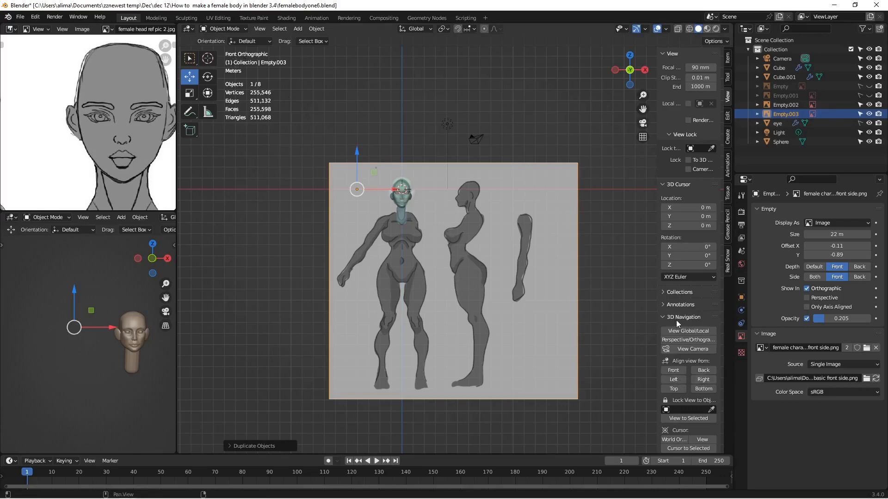
- Rotate the duplicated reference image 90° about Z in the right view, and save incrementally as femalebodyone7.blend
{"action": "left_click", "coordinate": [703, 381]}
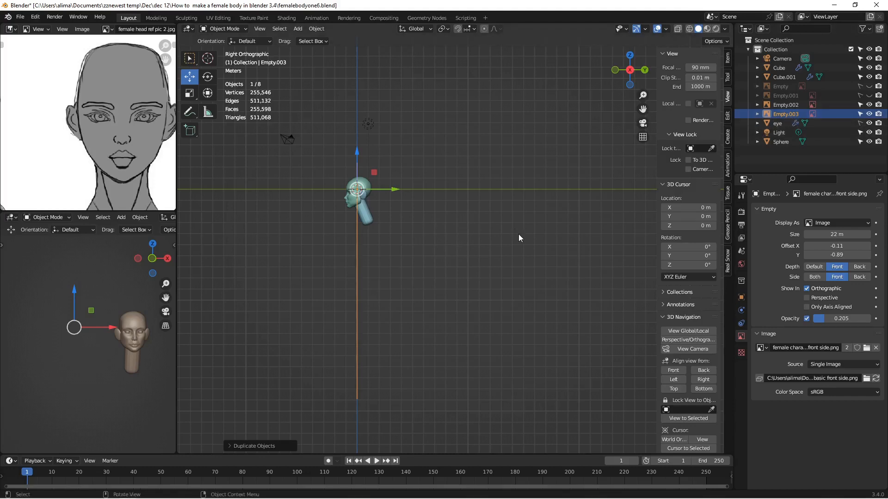
{"action": "key", "text": "r"}
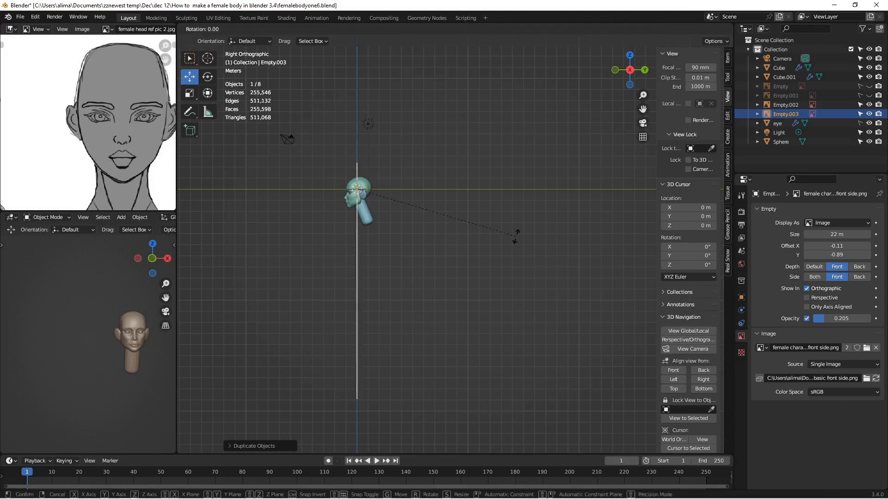
{"action": "type", "text": "z90"}
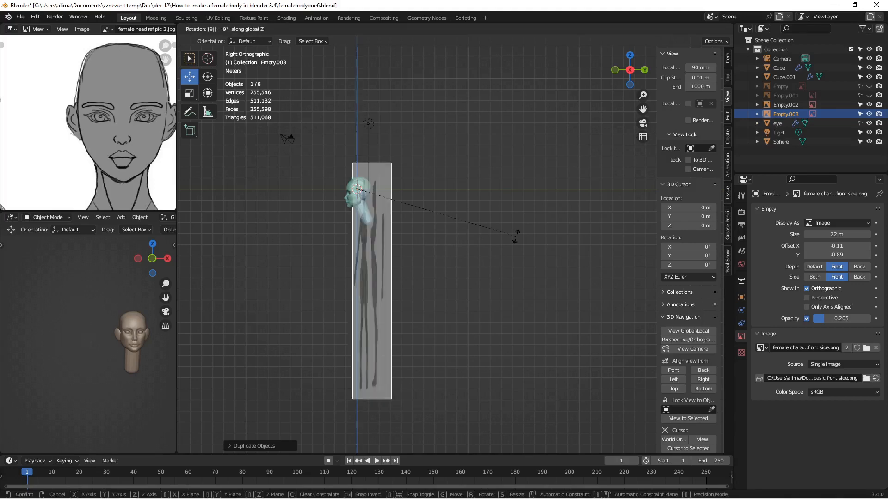
{"action": "key", "text": "Return"}
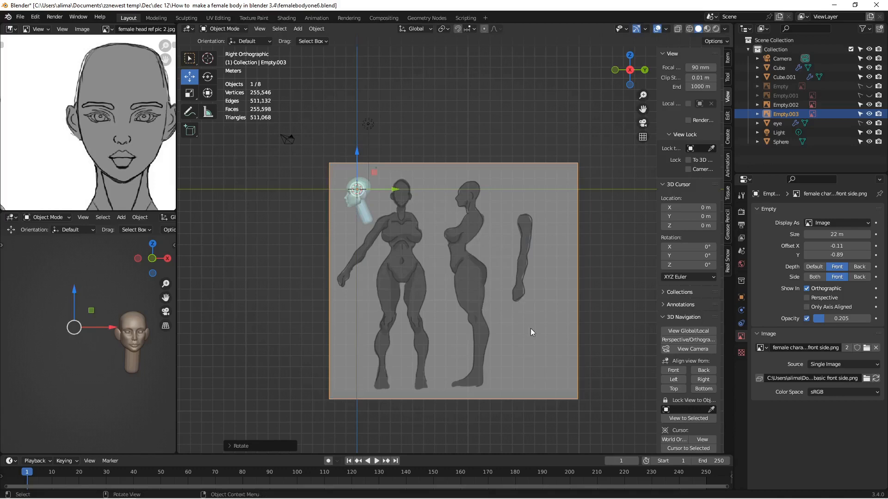
{"action": "key", "text": "ctrl+alt+s"}
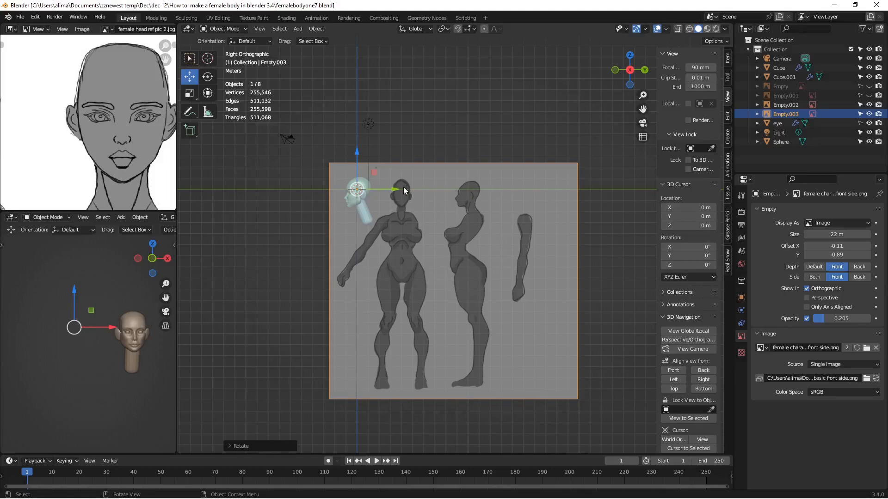
- Move the rotated reference about 9.87 m along negative Y to align its side figure with the head, and save incrementally as femalebodyone8.blend
{"action": "left_click_drag", "start_coordinate": [395, 192], "coordinate": [284, 185]}
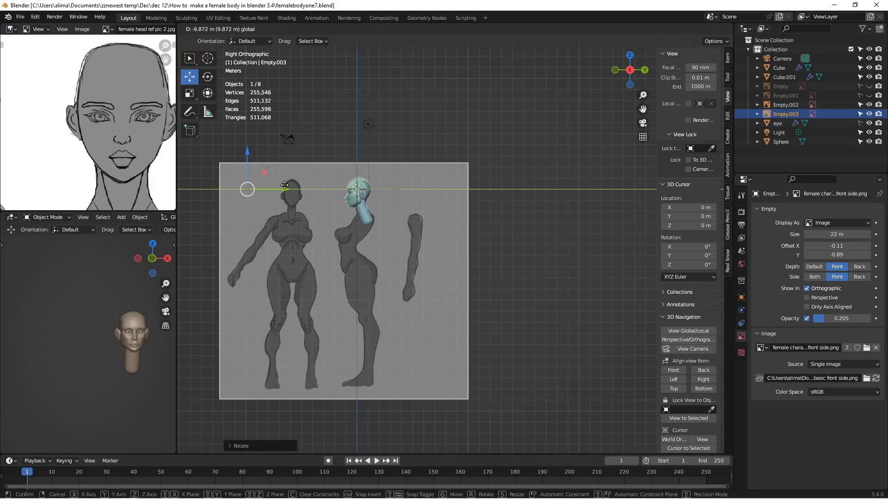
{"action": "left_click_drag", "start_coordinate": [285, 185], "coordinate": [286, 188]}
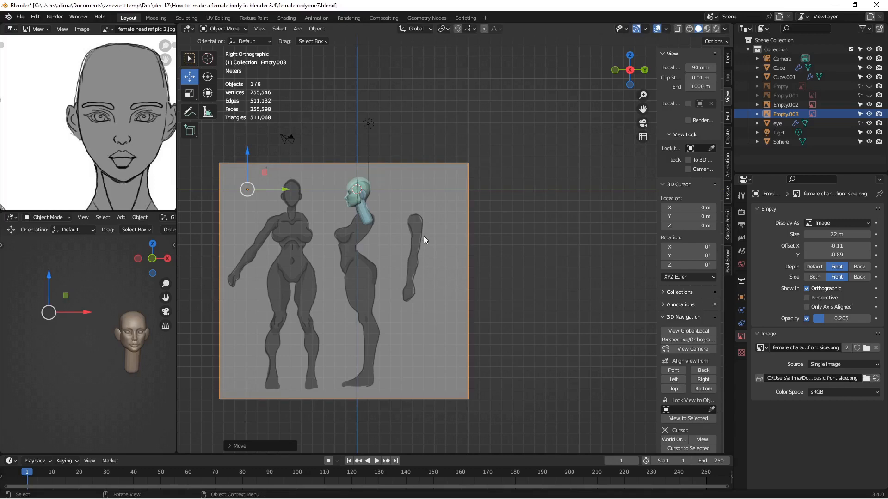
{"action": "left_click", "coordinate": [674, 372]}
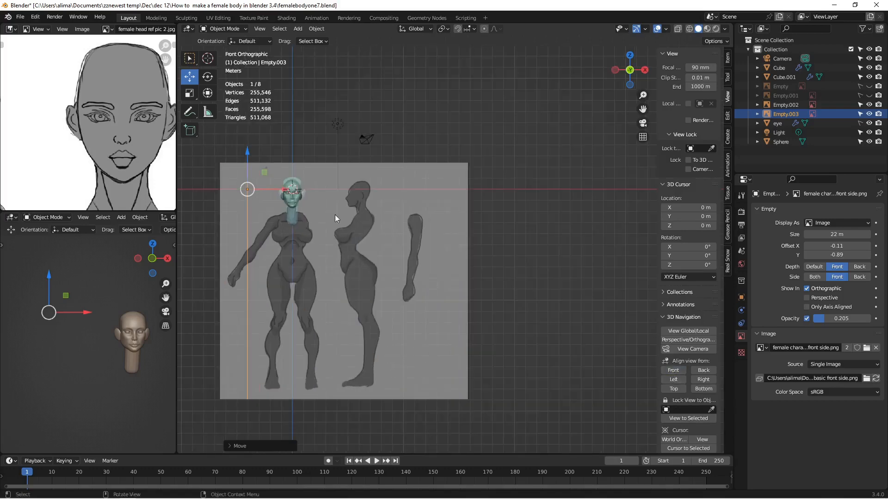
{"action": "left_click", "coordinate": [704, 379]}
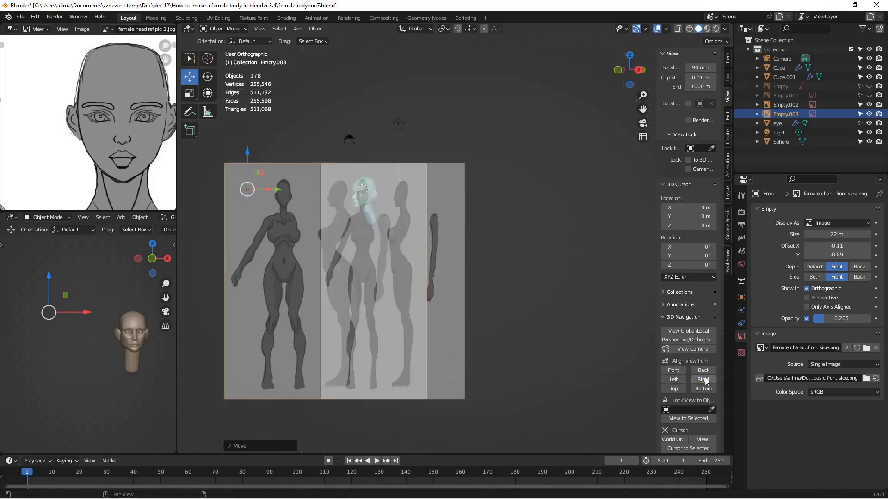
{"action": "left_click", "coordinate": [673, 371]}
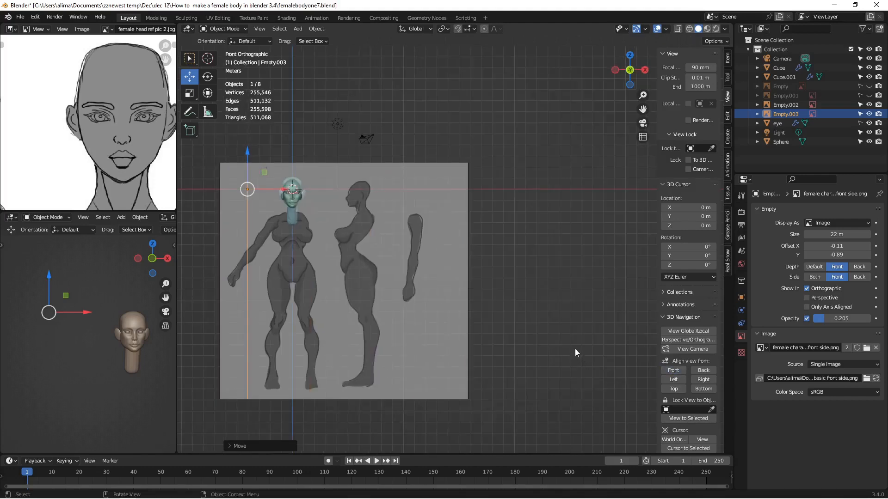
{"action": "key", "text": "ctrl+alt+s"}
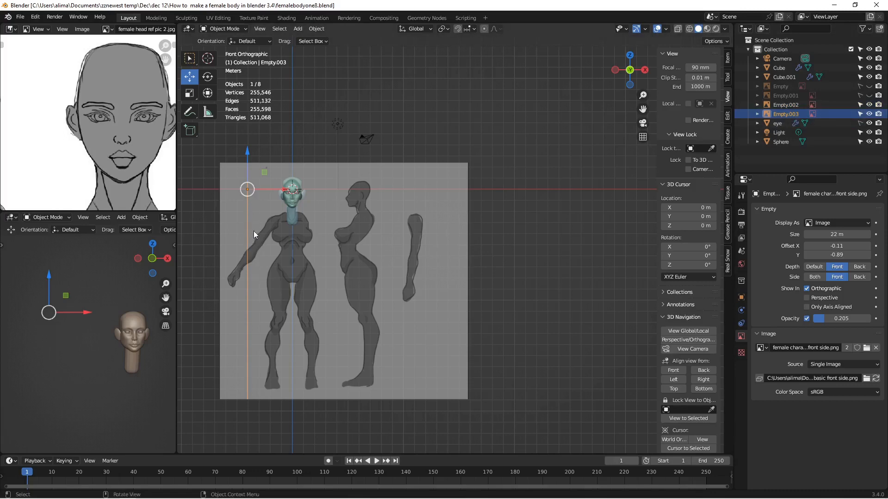
- Make the reference images Empty.003 and Empty.002 unselectable, and save incrementally as femalebodyone10.blend
{"action": "left_click", "coordinate": [861, 113]}
{"action": "left_click", "coordinate": [785, 104]}
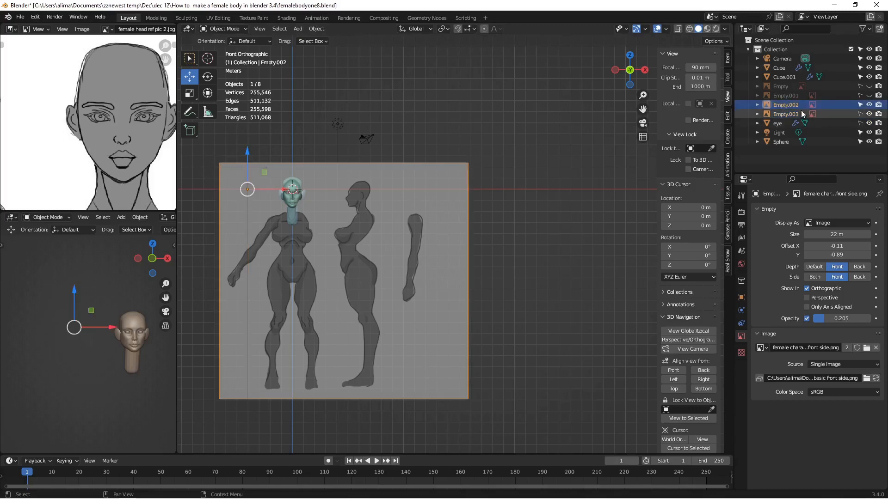
{"action": "left_click", "coordinate": [859, 104]}
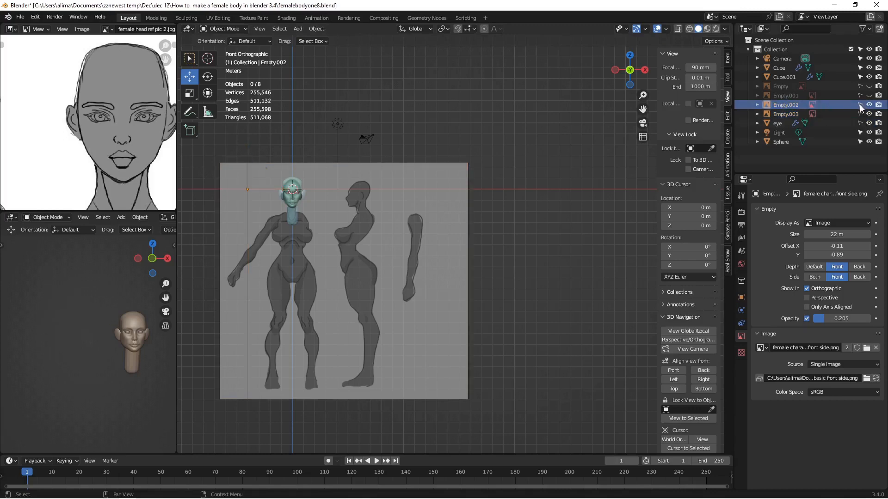
{"action": "left_click", "coordinate": [868, 30]}
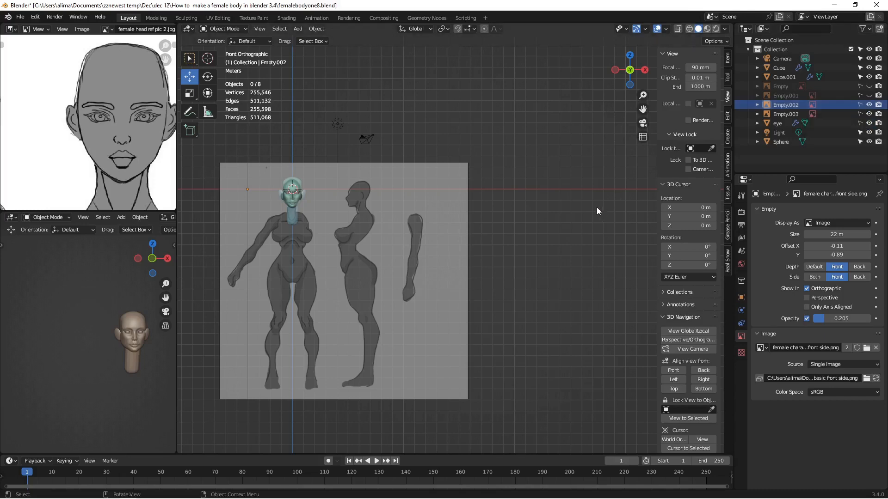
{"action": "key", "text": "ctrl+alt+s"}
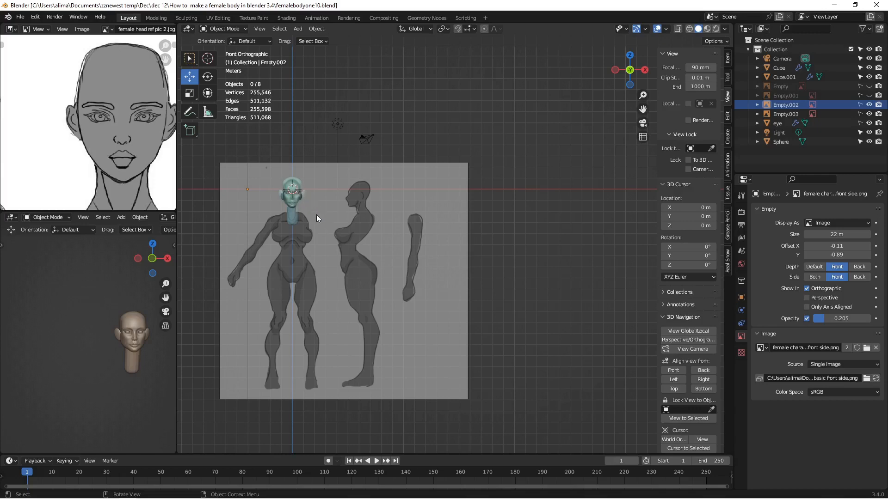
- Add a cube mesh at the world origin, and save incrementally as femalebodyone11.blend
{"action": "key", "text": "shift"}
{"action": "key", "text": "shift+a"}
{"action": "mouse_move", "coordinate": [318, 216]}
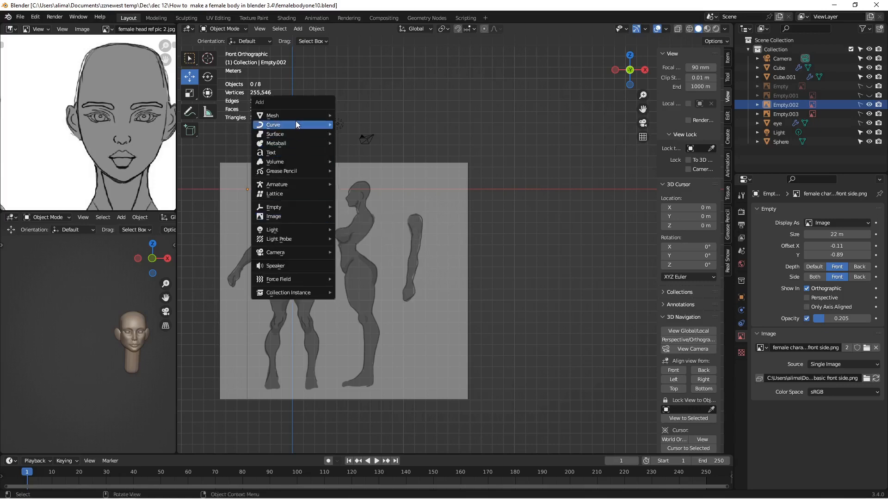
{"action": "mouse_move", "coordinate": [295, 118]}
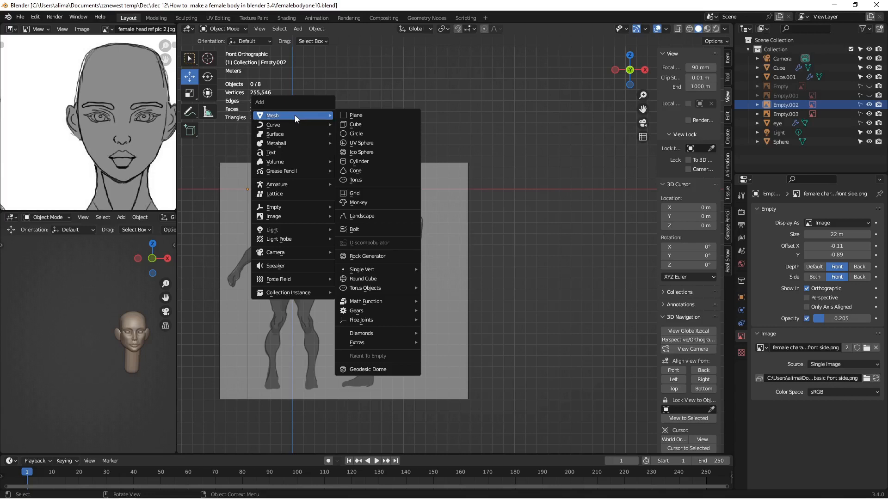
{"action": "left_click", "coordinate": [387, 123]}
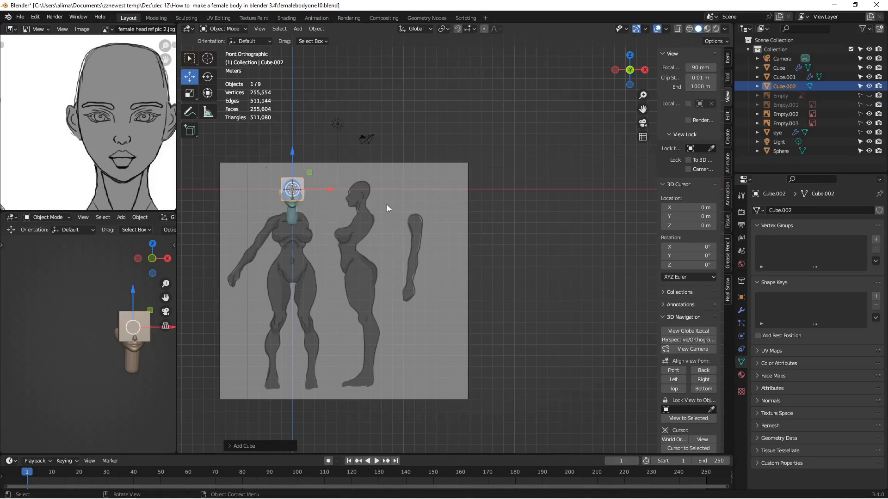
{"action": "key", "text": "ctrl+alt+s"}
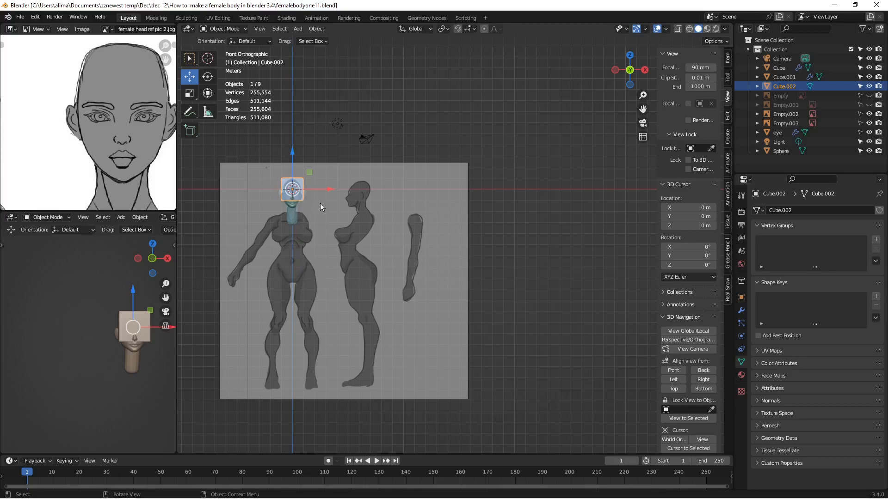
- Move the new cube down along Z to the front figure's chest and scale it up by about 1.52
{"action": "left_click_drag", "start_coordinate": [289, 151], "coordinate": [290, 192]}
{"action": "key", "text": "s"}
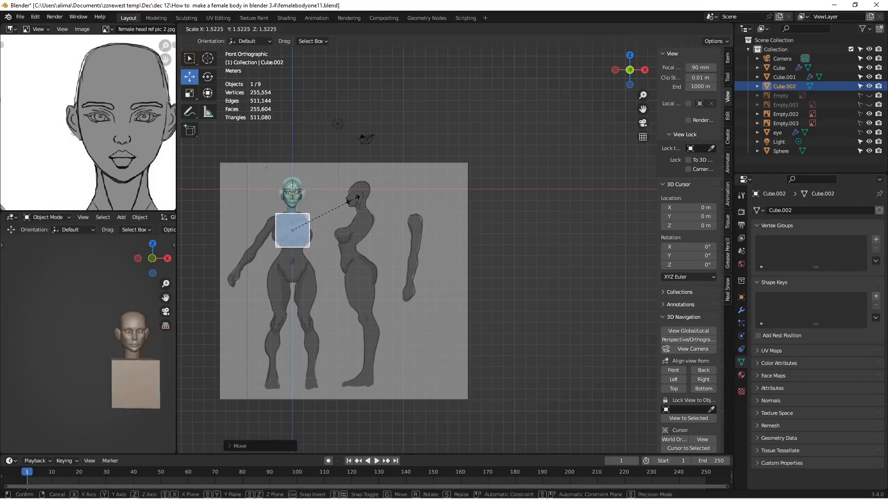
{"action": "left_click", "coordinate": [355, 199]}
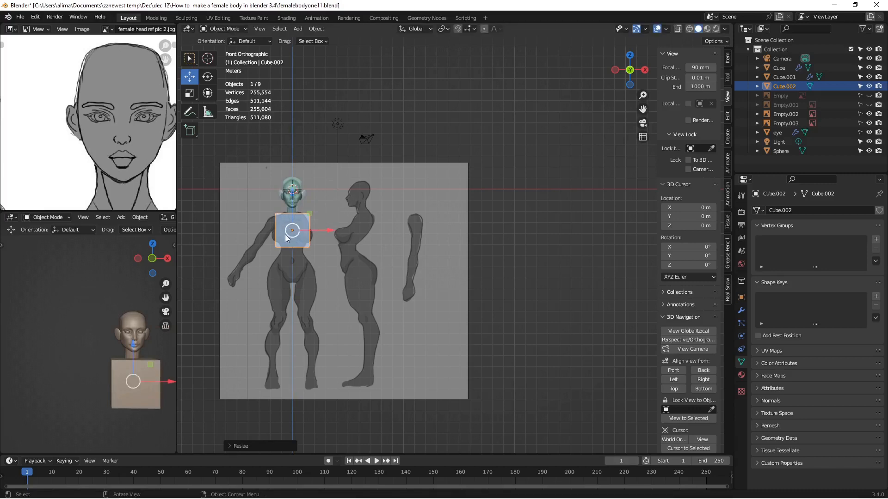
- Add a Subdivision Surface modifier to the chest cube and set its viewport level to 2
{"action": "left_click", "coordinate": [741, 310]}
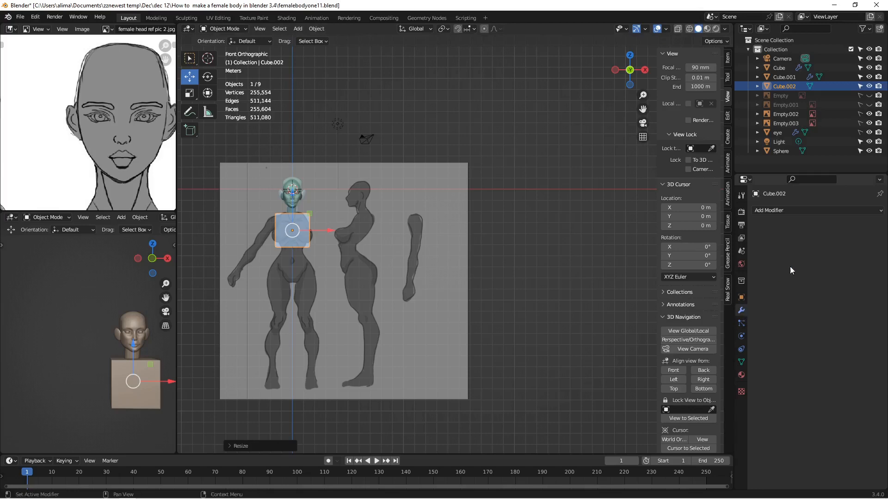
{"action": "left_click", "coordinate": [876, 211]}
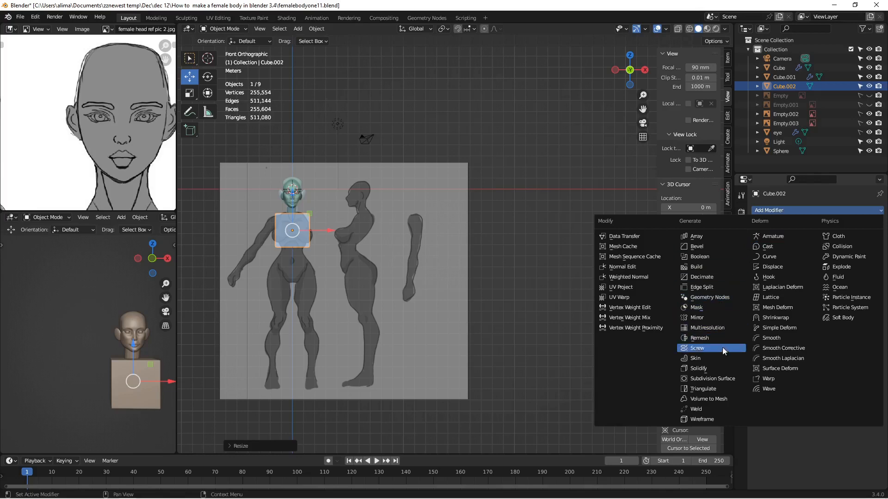
{"action": "left_click", "coordinate": [736, 379]}
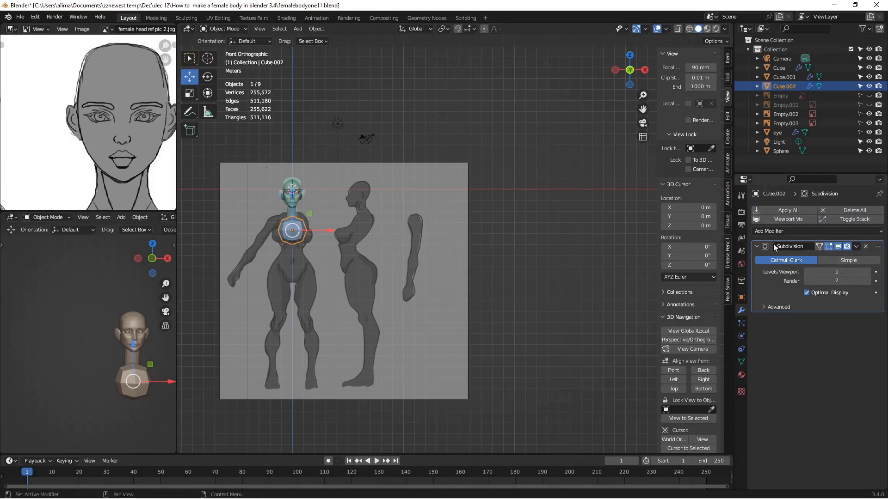
{"action": "left_click", "coordinate": [864, 273]}
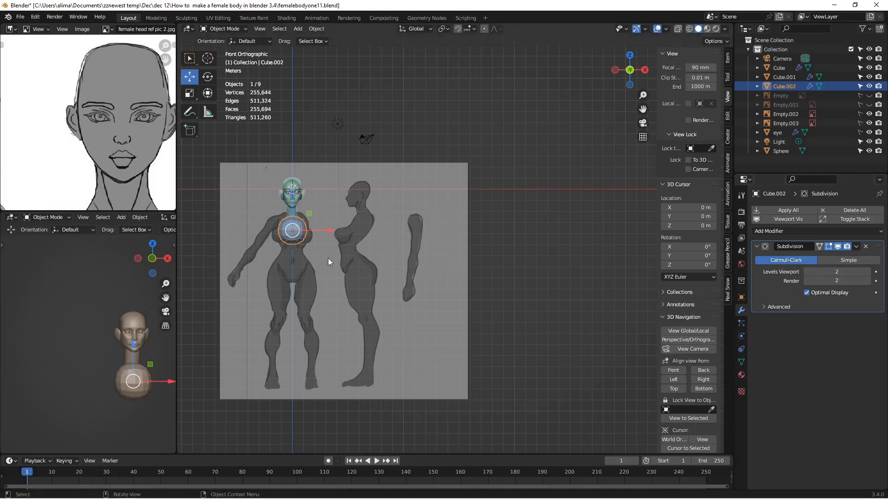
- Scale the subdivided chest form up by about 1.25 to fit the front reference, and save incrementally as femalebodyone12.blend
{"action": "scroll", "coordinate": [324, 255], "scroll_direction": "up", "scroll_amount": 2}
{"action": "scroll", "coordinate": [317, 248], "scroll_direction": "up", "scroll_amount": 1}
{"action": "left_click_drag", "start_coordinate": [642, 110], "coordinate": [817, 113]}
{"action": "scroll", "coordinate": [307, 220], "scroll_direction": "up", "scroll_amount": 1}
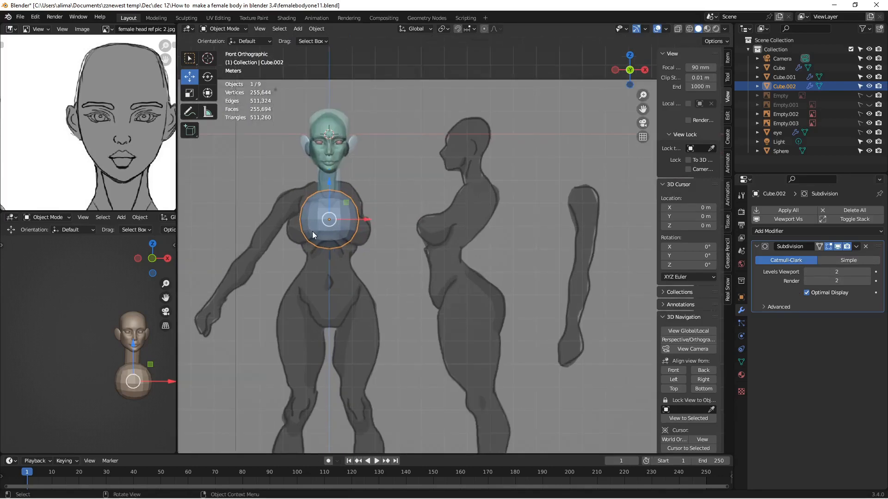
{"action": "key", "text": "s"}
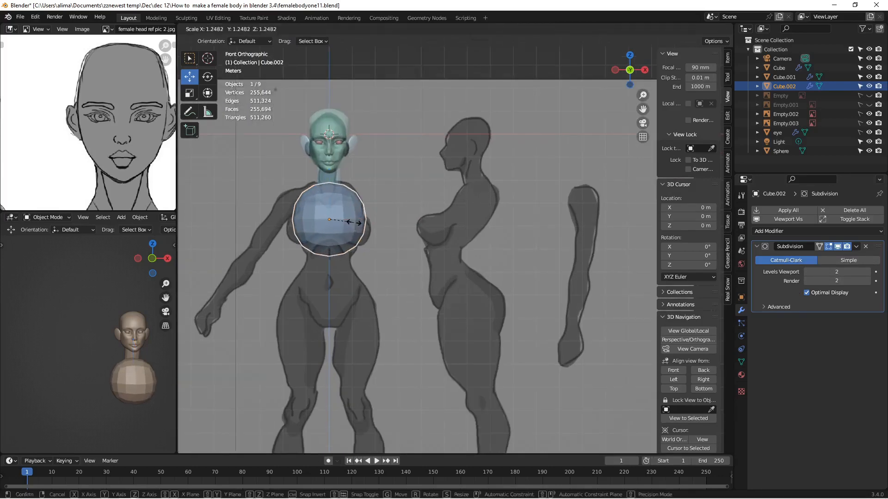
{"action": "left_click", "coordinate": [354, 223]}
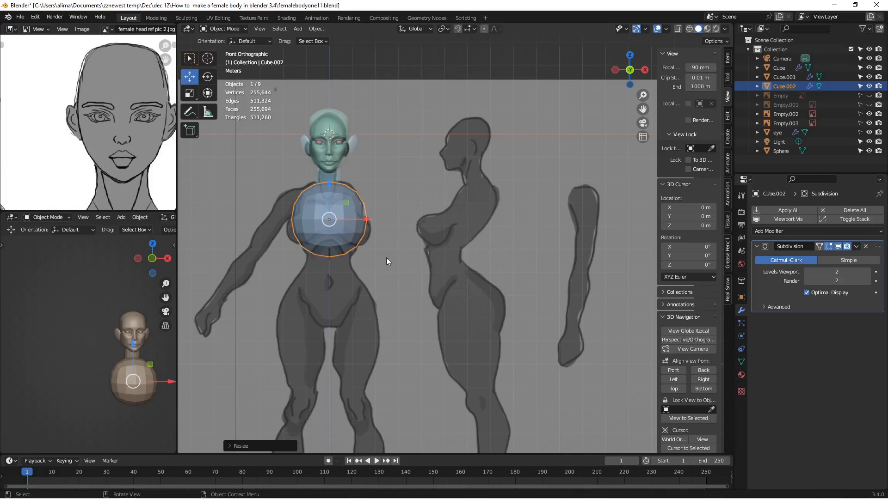
{"action": "key", "text": "ctrl+alt+s"}
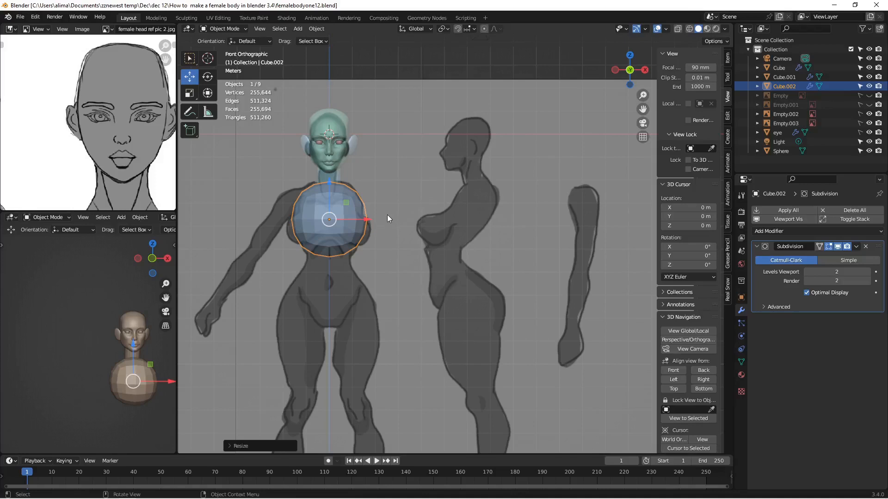
- Duplicate the chest form and move the copy straight down along Z to the figure's waist
{"action": "key", "text": "shift+d"}
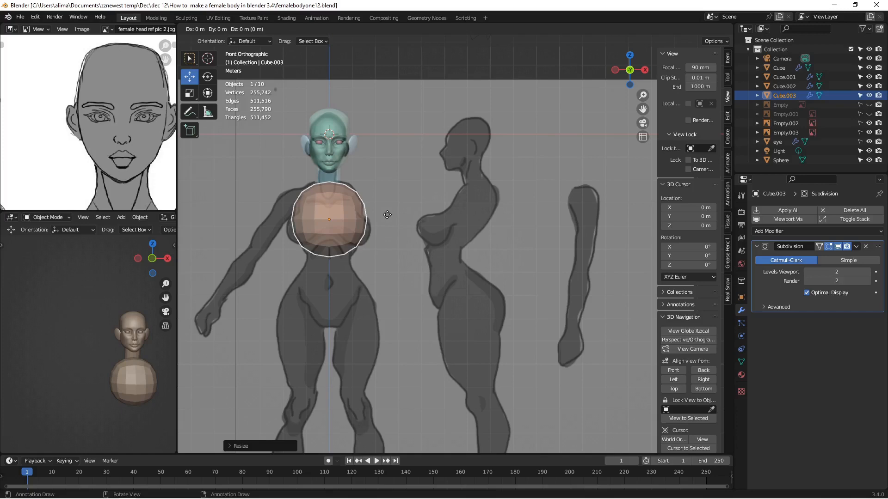
{"action": "right_click", "coordinate": [387, 215]}
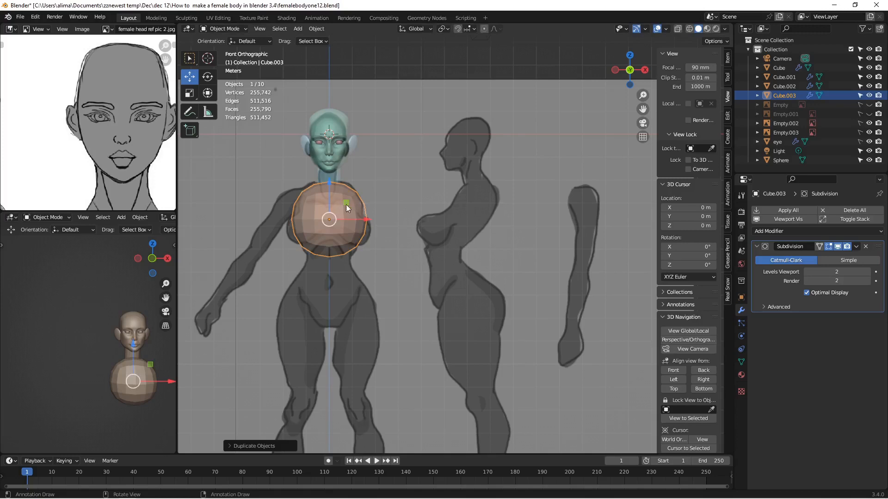
{"action": "left_click_drag", "start_coordinate": [329, 183], "coordinate": [331, 219]}
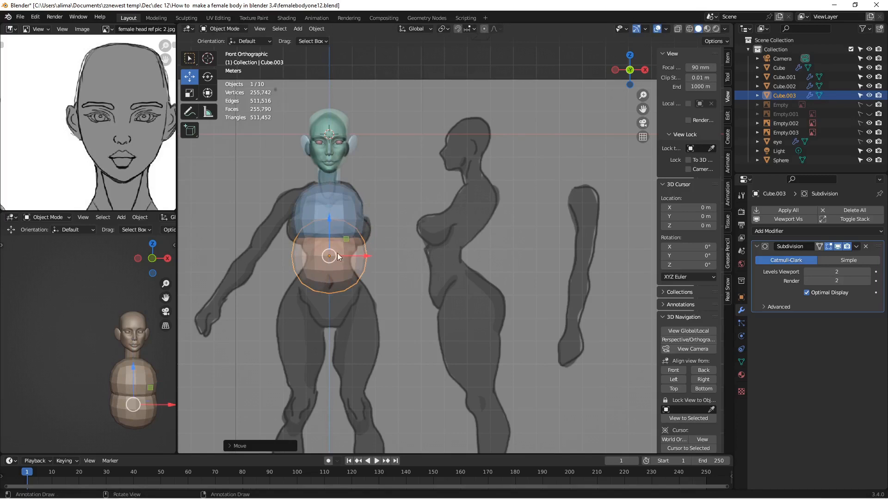
- Scale the waist form down to roughly the reference waist's width, and save incrementally as femalebodyone13.blend
{"action": "key", "text": "s"}
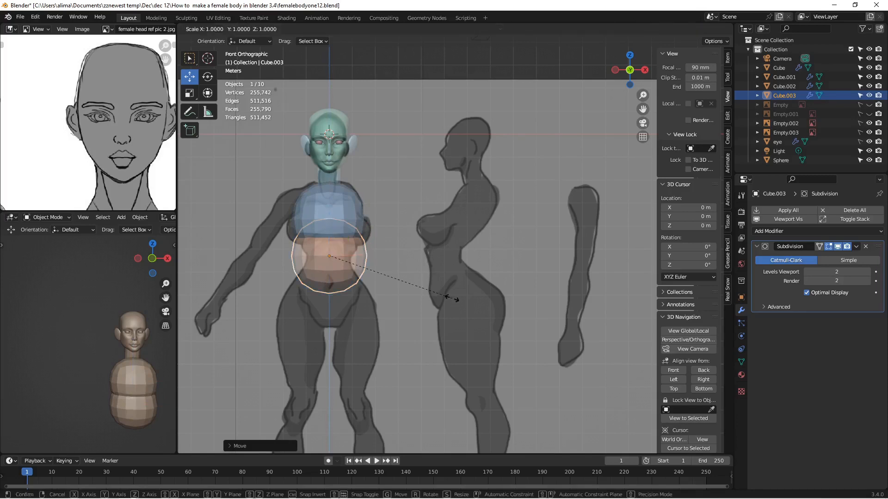
{"action": "left_click", "coordinate": [417, 292]}
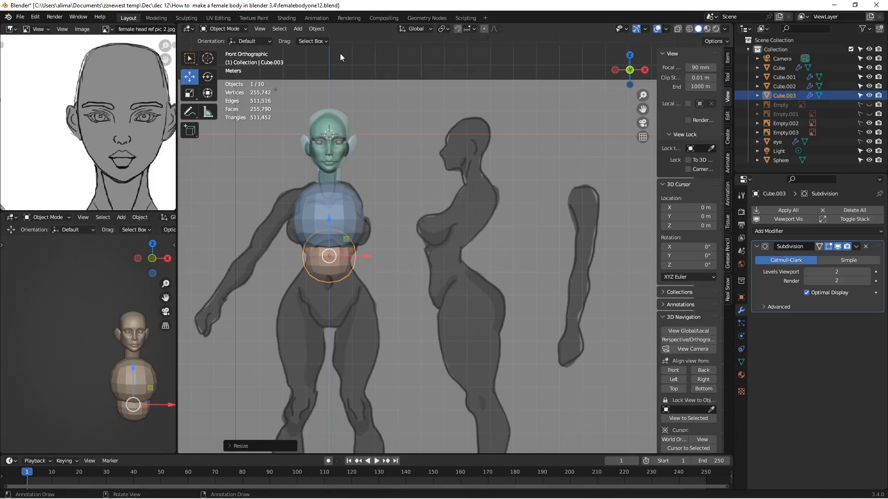
{"action": "key", "text": "ctrl+alt+s"}
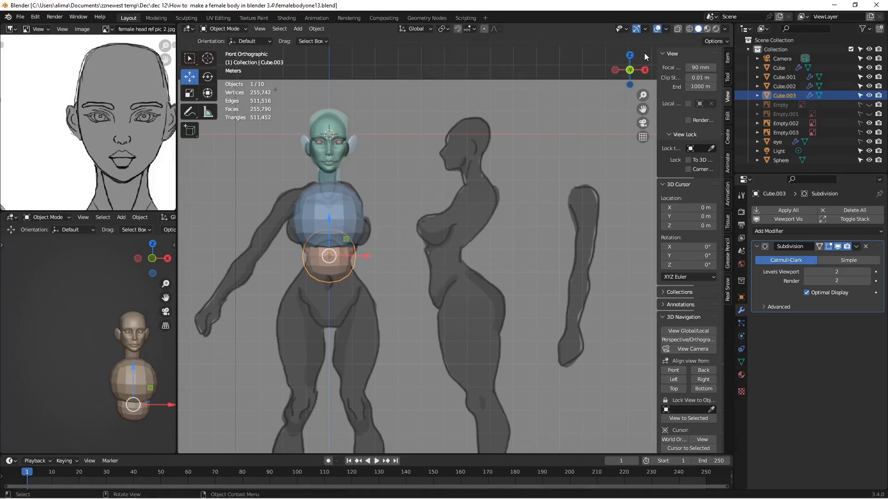
{"action": "left_click", "coordinate": [665, 29]}
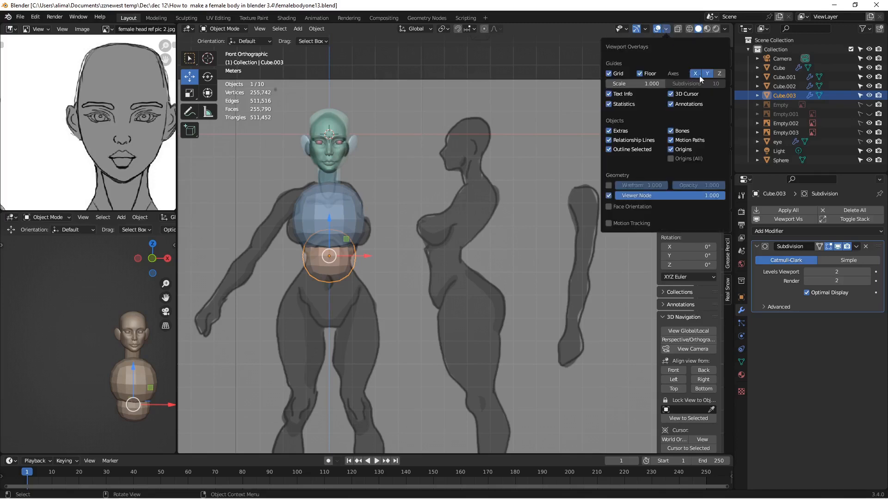
{"action": "left_click", "coordinate": [727, 29]}
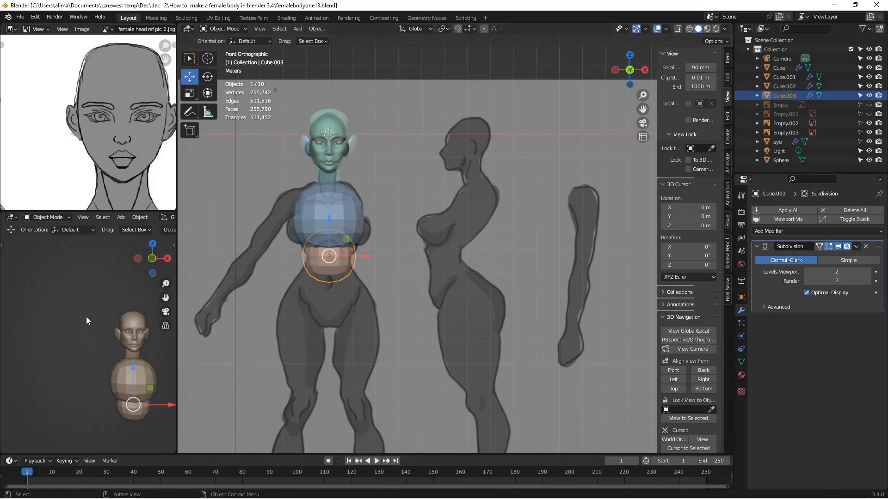
{"action": "left_click_drag", "start_coordinate": [165, 299], "coordinate": [135, 252]}
{"action": "left_click_drag", "start_coordinate": [165, 297], "coordinate": [160, 296]}
{"action": "middle_click_drag", "start_coordinate": [124, 286], "coordinate": [103, 299]}
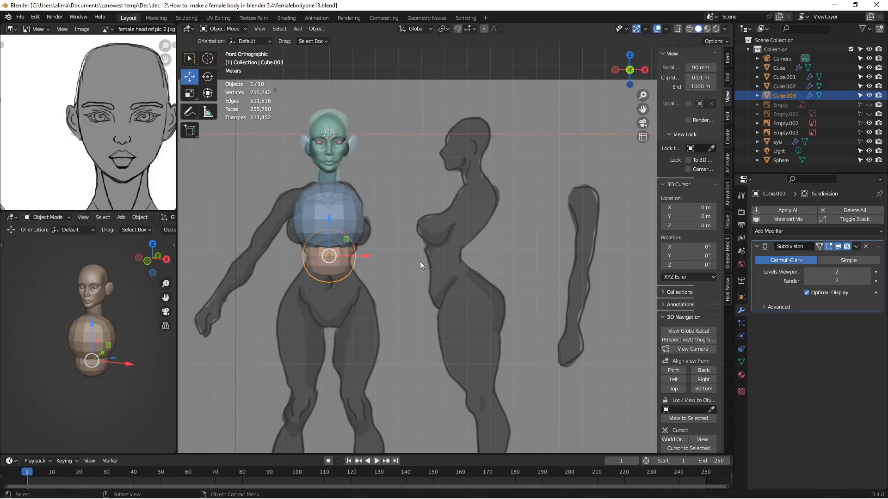
- Duplicate the waist form, move the copy straight down along Z to the pelvis, and save incrementally as femalebodyone14.blend
{"action": "left_click", "coordinate": [343, 270]}
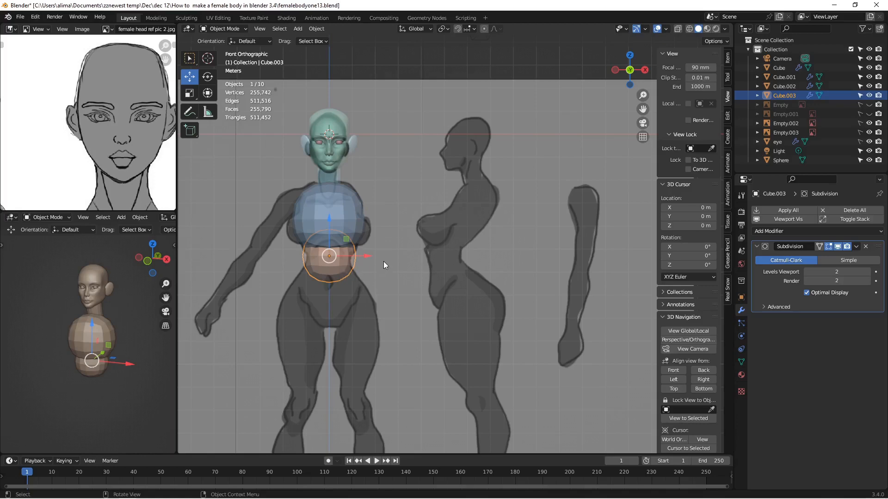
{"action": "key", "text": "shift+d"}
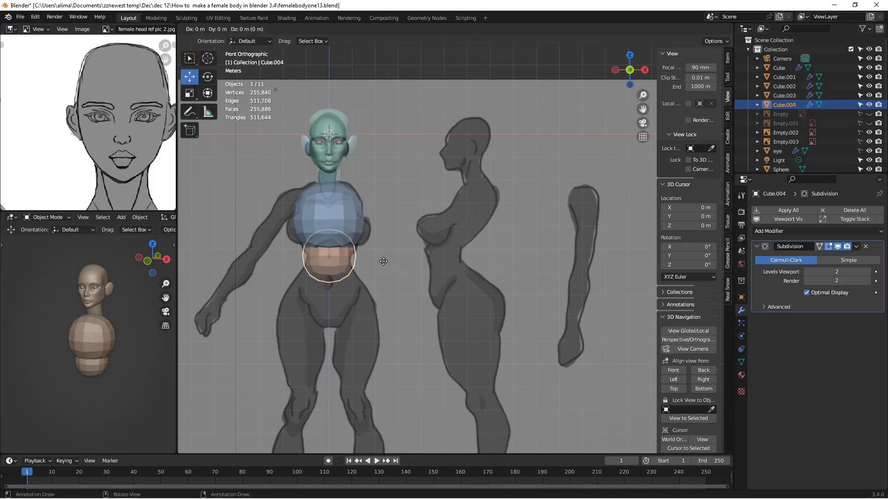
{"action": "left_click", "coordinate": [383, 262]}
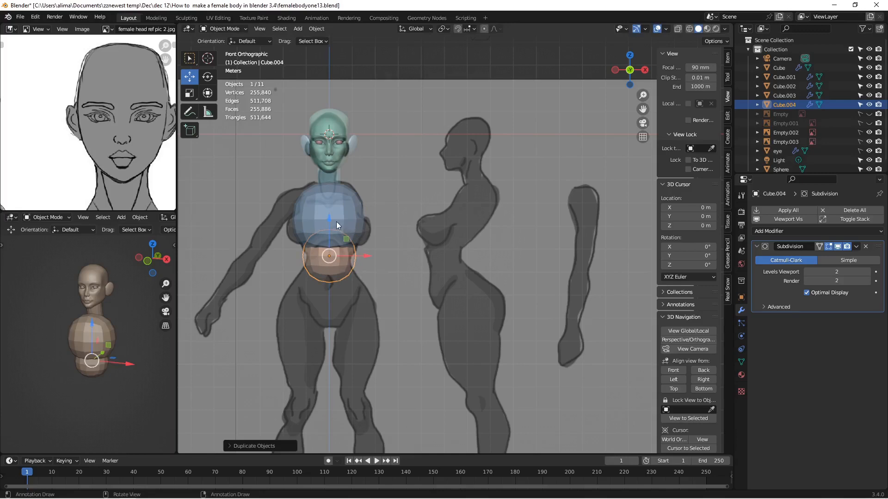
{"action": "left_click_drag", "start_coordinate": [331, 217], "coordinate": [304, 284]}
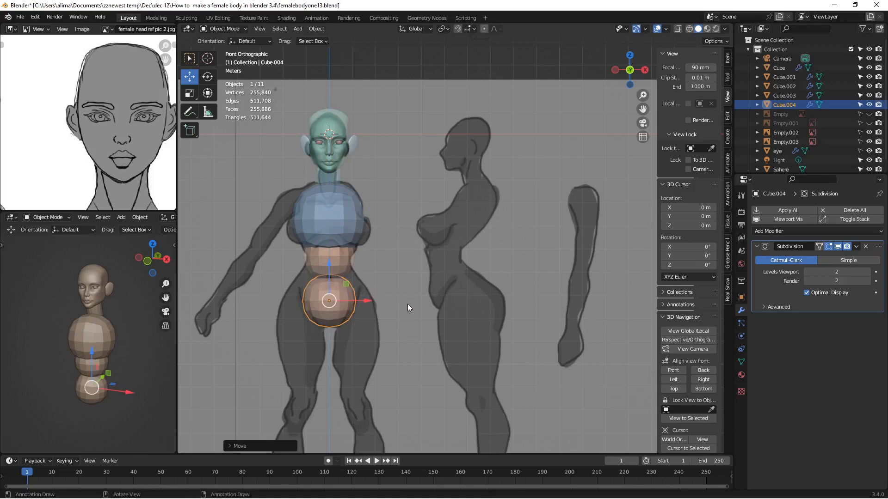
{"action": "key", "text": "ctrl+alt+s"}
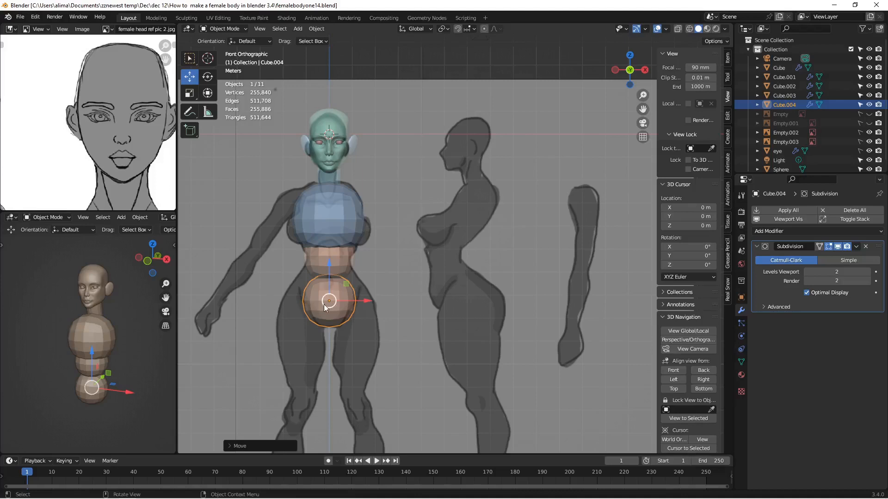
- Scale the pelvis form up by about 1.3 and move it slightly up along Z toward the waist
{"action": "key", "text": "s"}
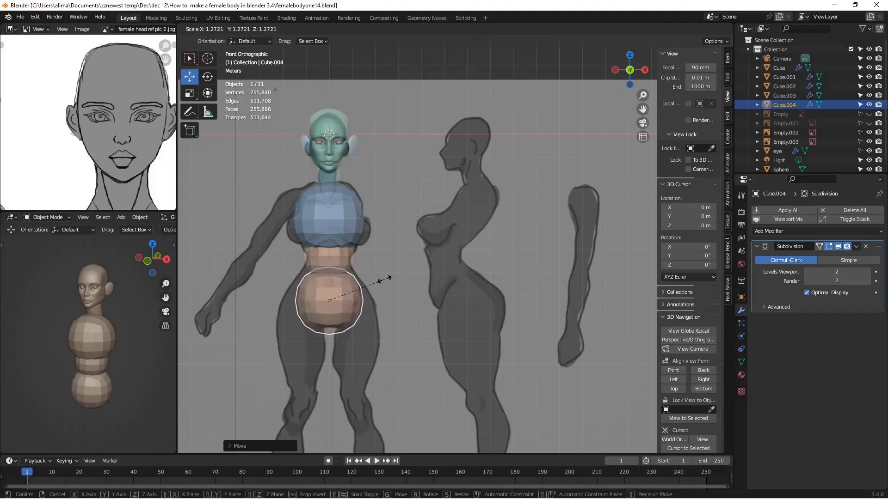
{"action": "left_click", "coordinate": [384, 279]}
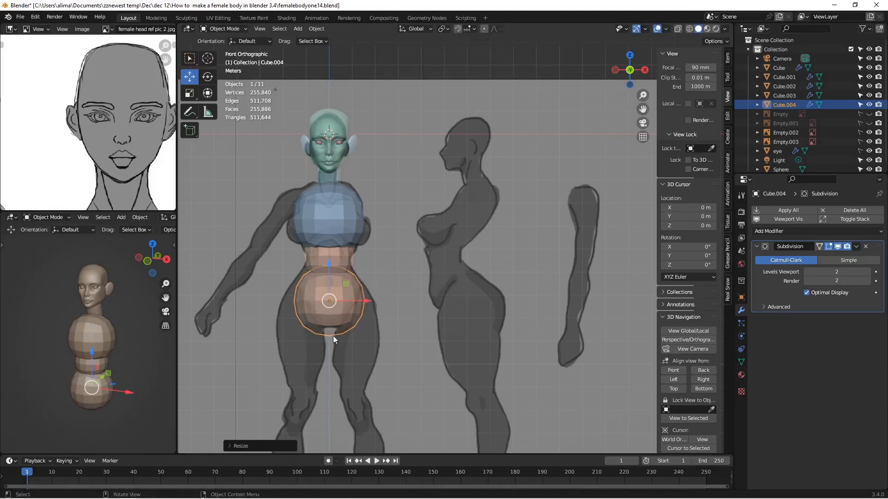
{"action": "left_click_drag", "start_coordinate": [328, 263], "coordinate": [330, 256]}
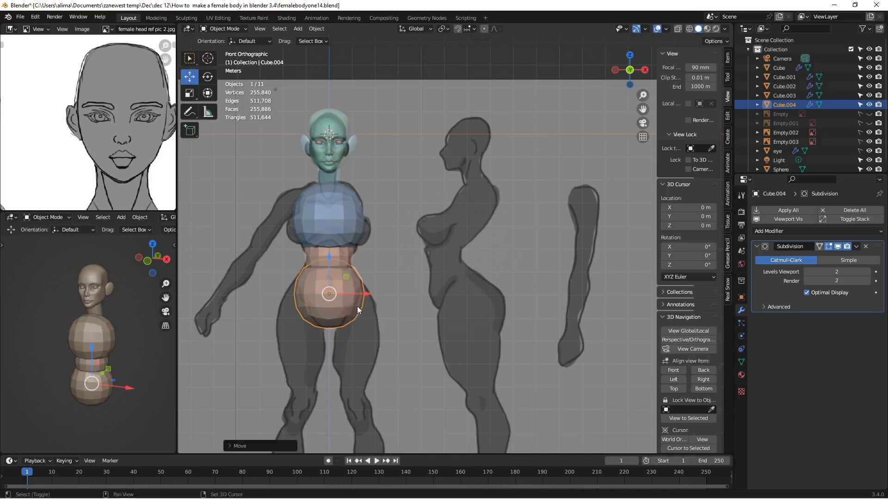
- Duplicate the pelvis form and move the copy along +X and down along Z onto the upper thigh of the front reference
{"action": "key", "text": "shift+d"}
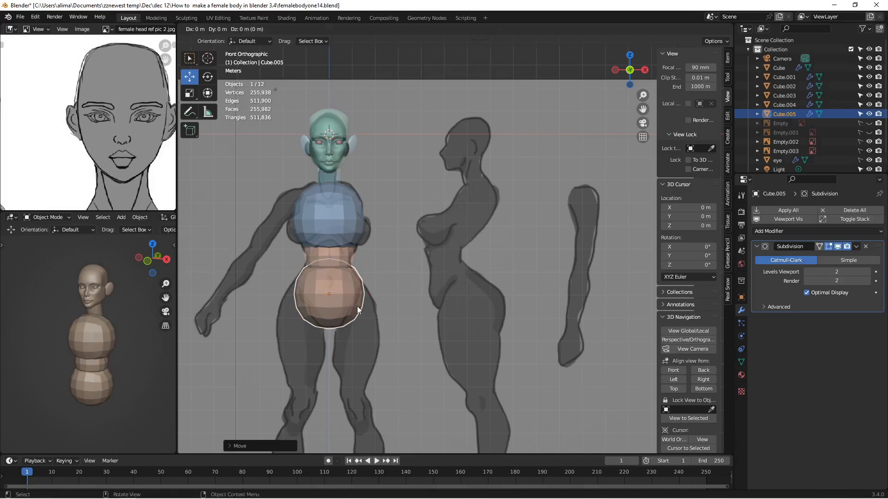
{"action": "right_click", "coordinate": [357, 306]}
{"action": "left_click_drag", "start_coordinate": [360, 297], "coordinate": [391, 294]}
{"action": "left_click_drag", "start_coordinate": [362, 258], "coordinate": [362, 279]}
- Scale the thigh form down to roughly the reference thigh's width and move it slightly up along Z
{"action": "key", "text": "s"}
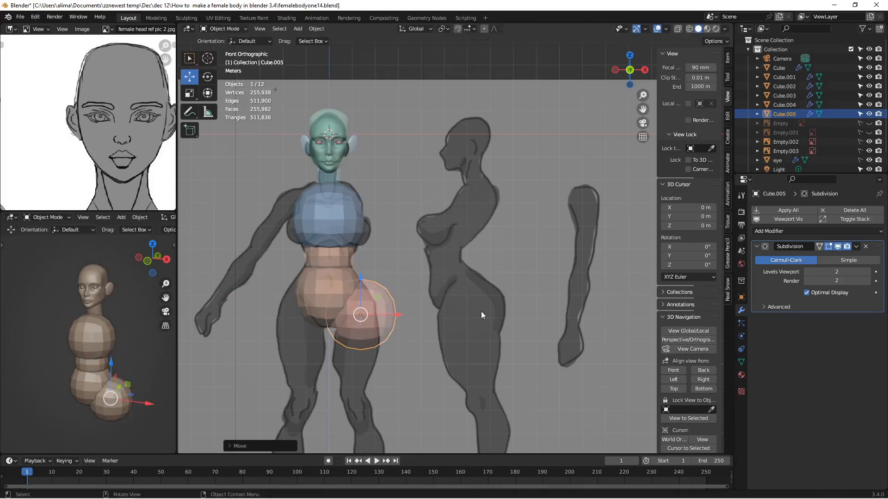
{"action": "left_click", "coordinate": [454, 305]}
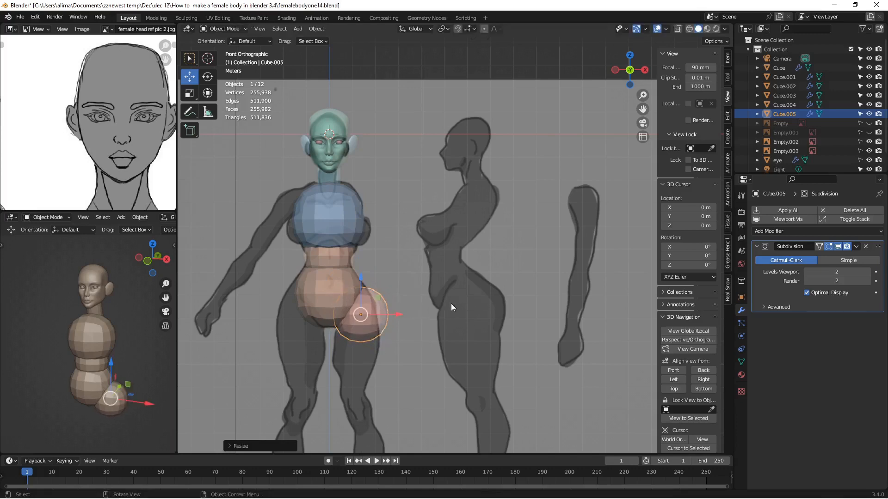
{"action": "left_click_drag", "start_coordinate": [359, 276], "coordinate": [360, 274]}
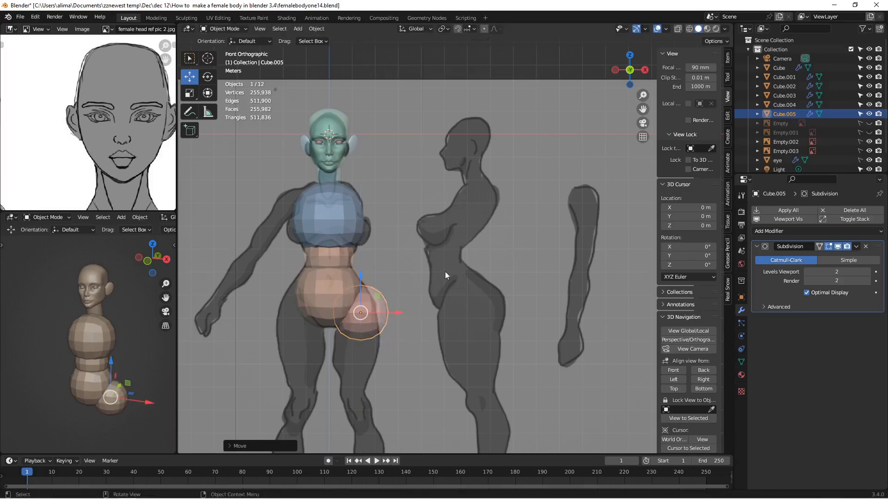
- Stretch the thigh form along Z by about 2.48, then move it down and slightly inward to fill the reference thigh
{"action": "left_click_drag", "start_coordinate": [642, 109], "coordinate": [646, 58]}
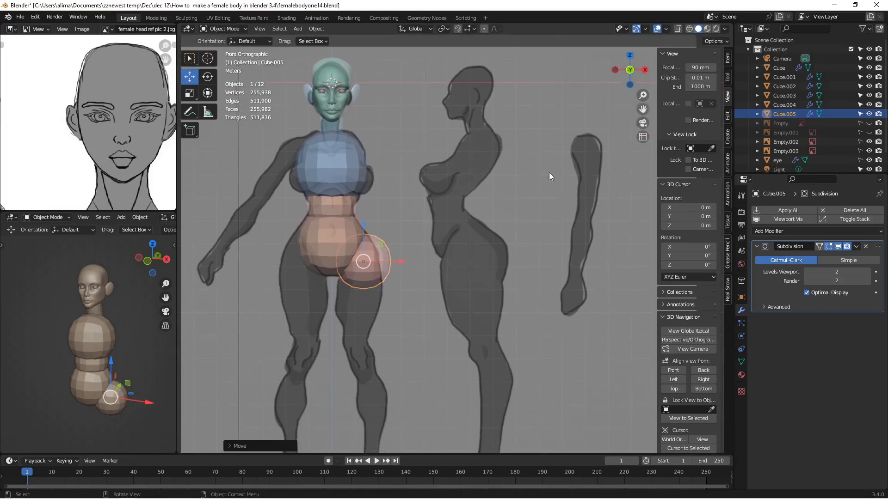
{"action": "scroll", "coordinate": [416, 309], "scroll_direction": "down", "scroll_amount": 1}
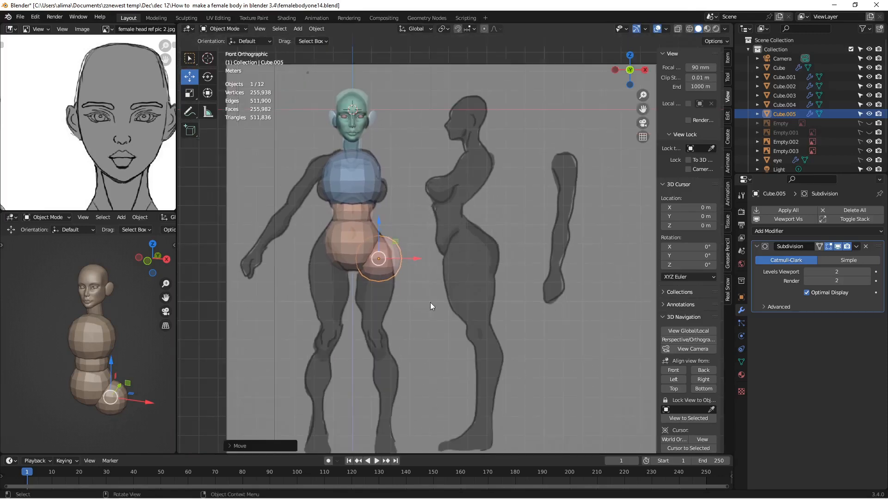
{"action": "key", "text": "s"}
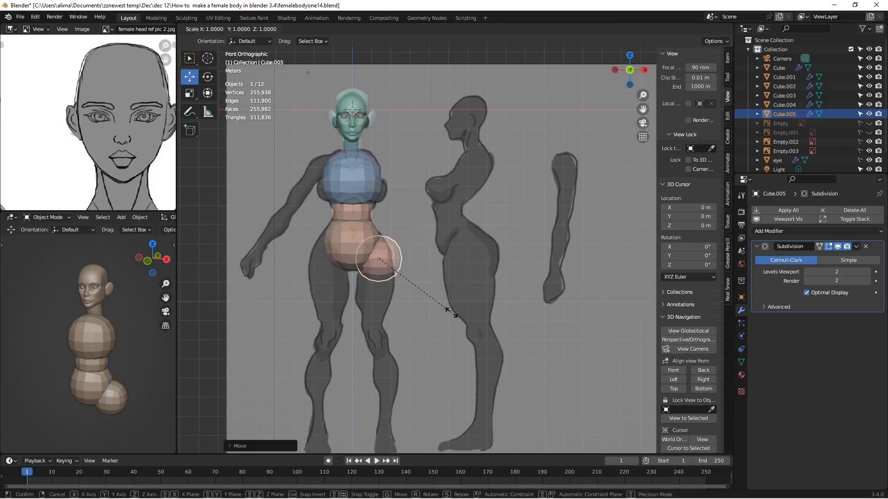
{"action": "key", "text": "z"}
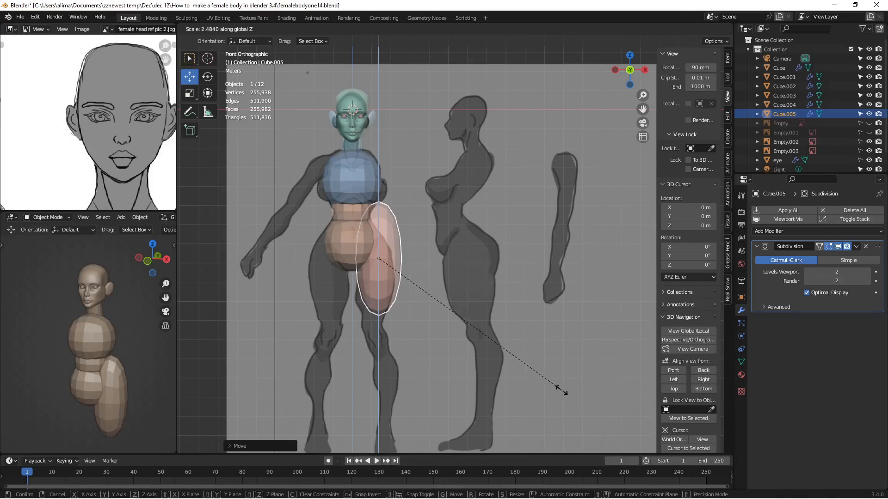
{"action": "left_click", "coordinate": [560, 390]}
{"action": "left_click_drag", "start_coordinate": [379, 222], "coordinate": [378, 245]}
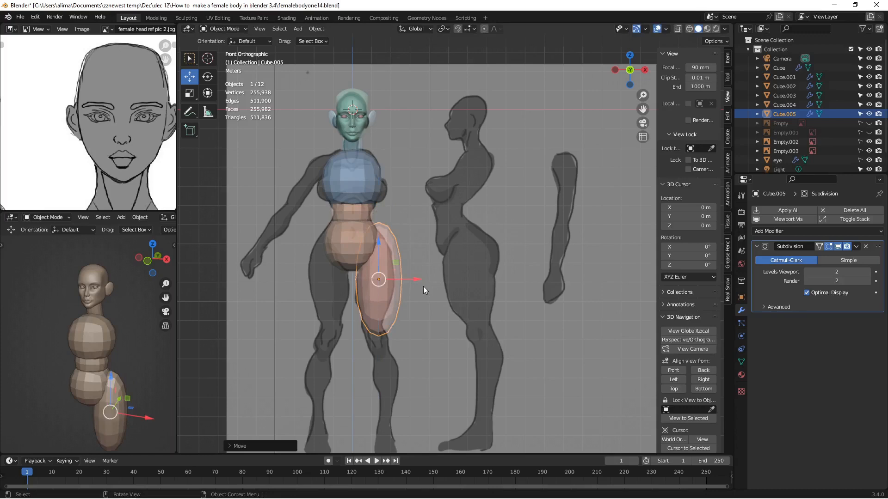
{"action": "left_click_drag", "start_coordinate": [414, 277], "coordinate": [410, 278]}
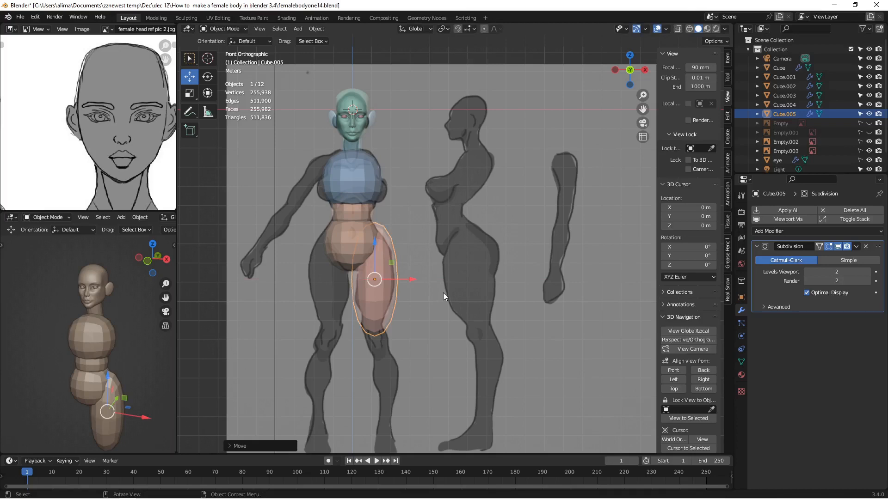
- Check the thigh form's placement against the torso in perspective, and save incrementally as femalebodyone15.blend
{"action": "left_click_drag", "start_coordinate": [166, 297], "coordinate": [165, 273]}
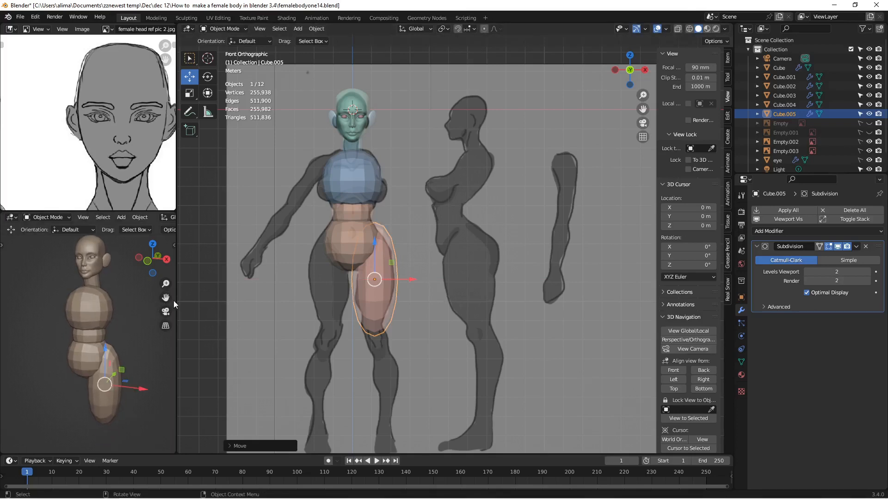
{"action": "mouse_move", "coordinate": [137, 309]}
{"action": "middle_mouse_down"}
{"action": "mouse_move", "coordinate": [122, 312]}
{"action": "mouse_move", "coordinate": [143, 309]}
{"action": "middle_mouse_up"}
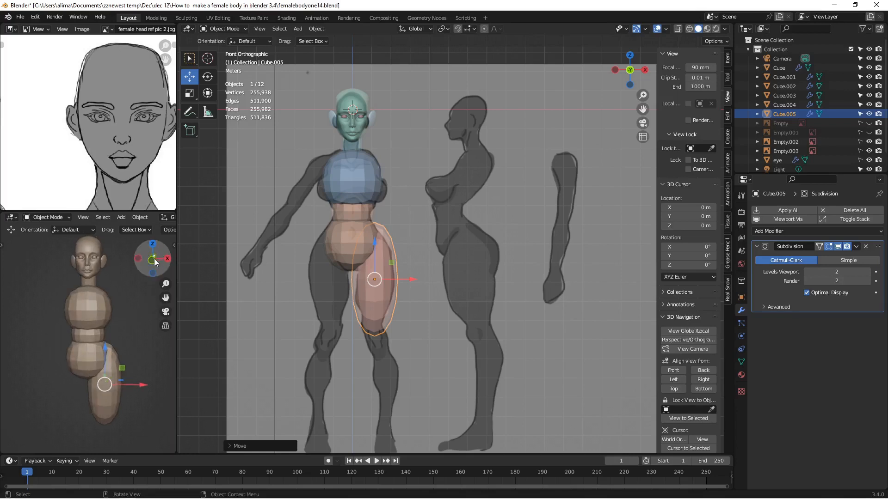
{"action": "middle_click_drag", "start_coordinate": [128, 323], "coordinate": [92, 318]}
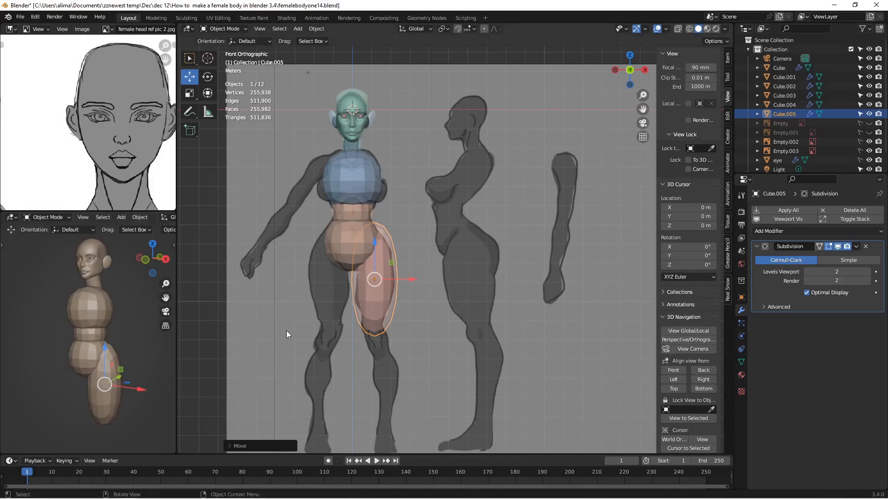
{"action": "key", "text": "ctrl+alt+s"}
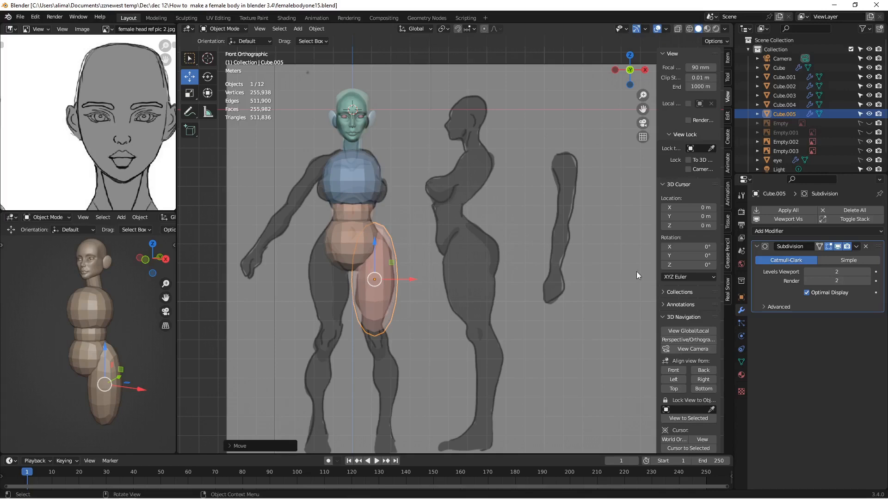
- Add an X-axis Mirror modifier to the thigh form with Sphere as the mirror object, and save incrementally as femalebodyone16.blend
{"action": "left_click", "coordinate": [831, 231]}
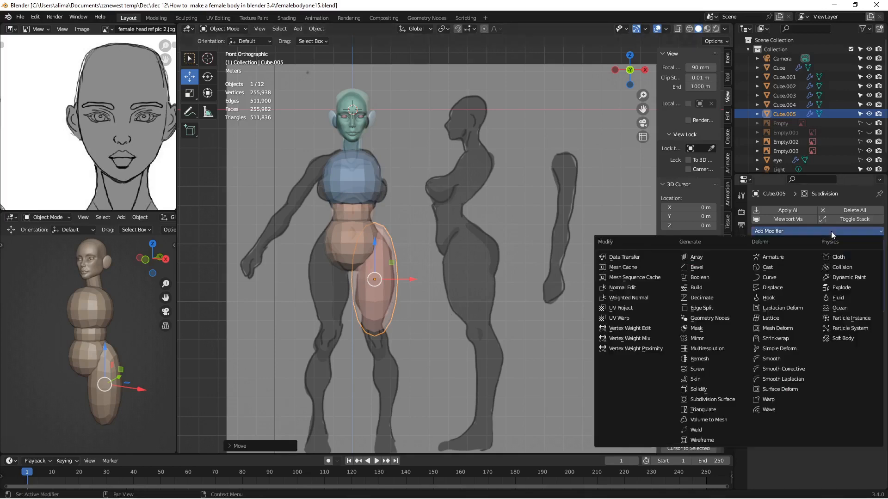
{"action": "left_click", "coordinate": [728, 338]}
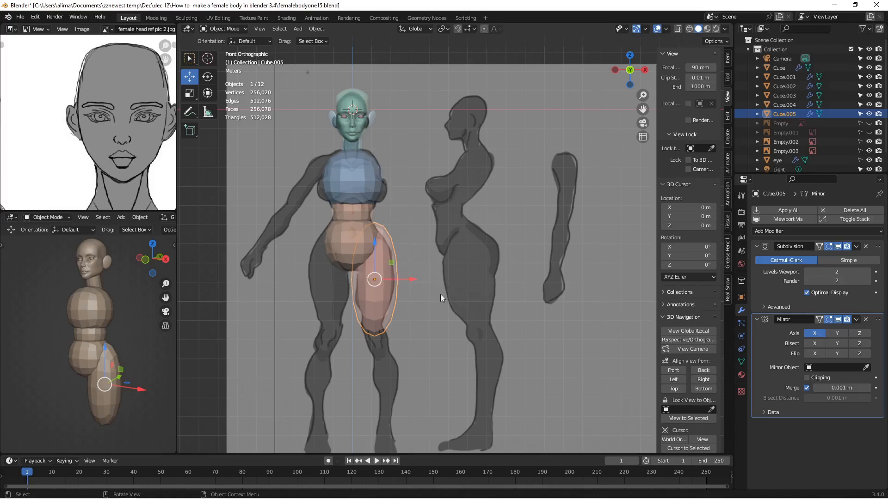
{"action": "left_click", "coordinate": [809, 366]}
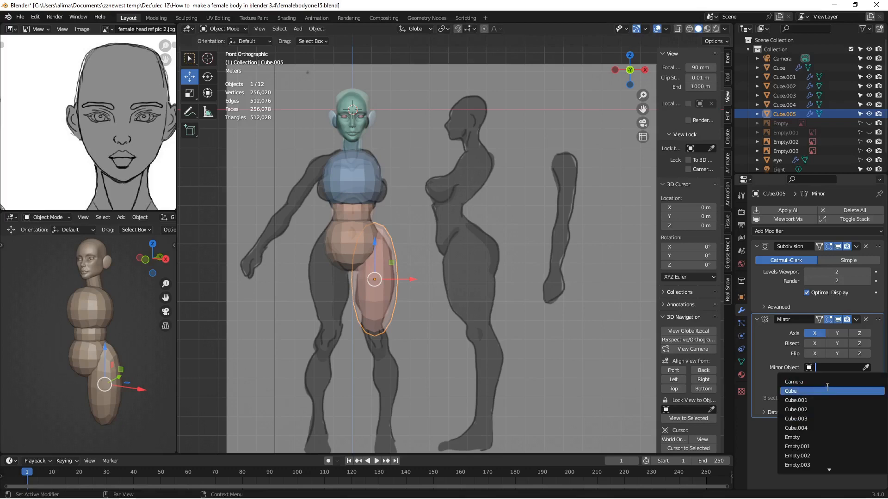
{"action": "type", "text": "s"}
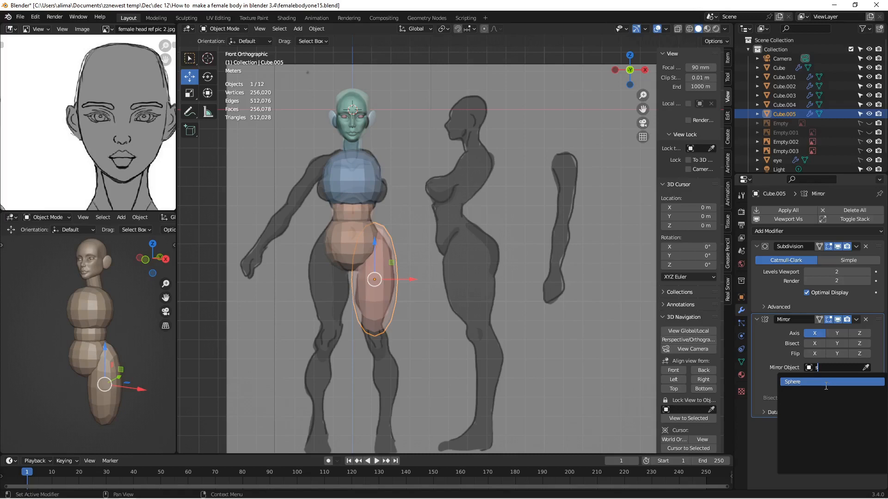
{"action": "left_click", "coordinate": [826, 382]}
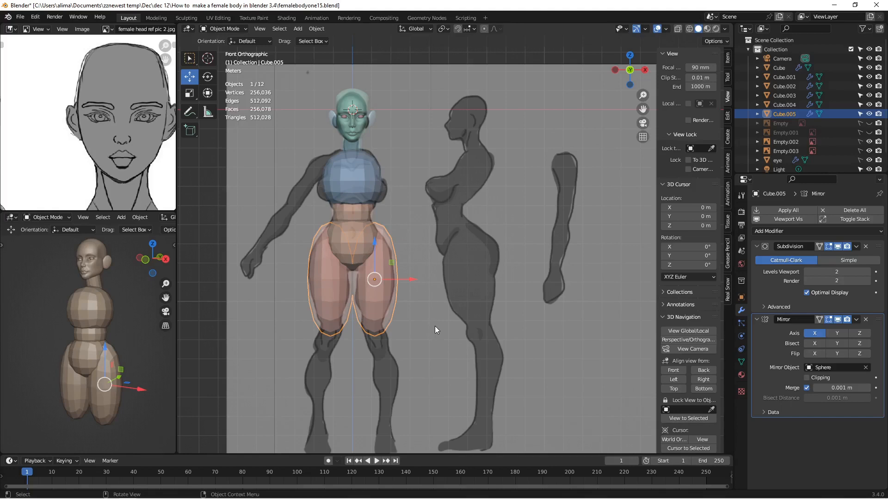
{"action": "key", "text": "ctrl+alt+s"}
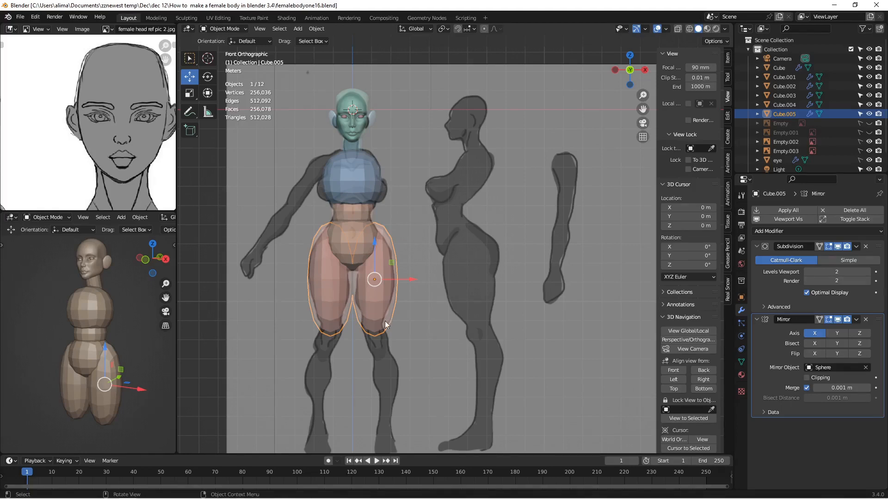
- Duplicate the mirrored thigh form and move the copy straight down along Z to the knee area
{"action": "scroll", "coordinate": [435, 323], "scroll_direction": "down", "scroll_amount": 1}
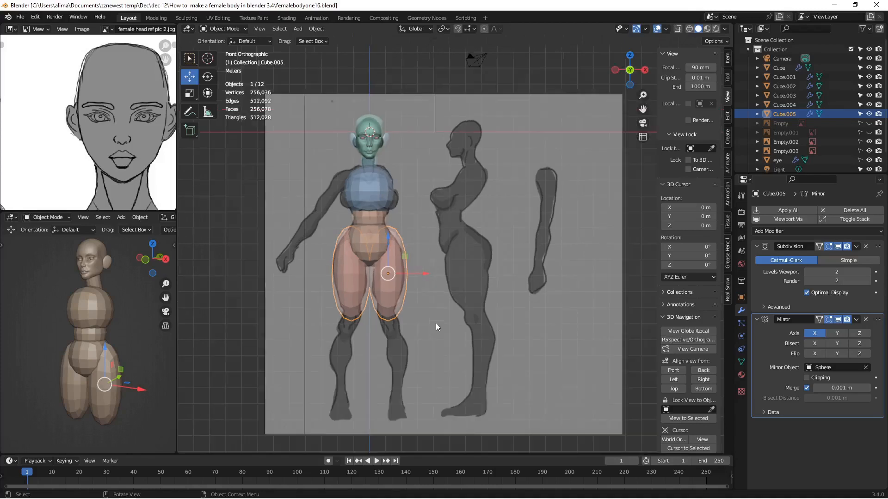
{"action": "key", "text": "shift+d"}
{"action": "right_click", "coordinate": [422, 297]}
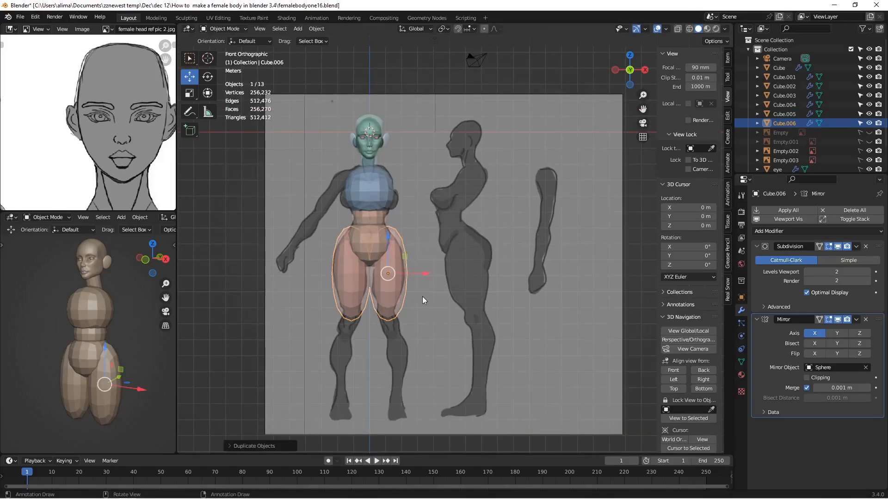
{"action": "left_click_drag", "start_coordinate": [391, 239], "coordinate": [390, 293]}
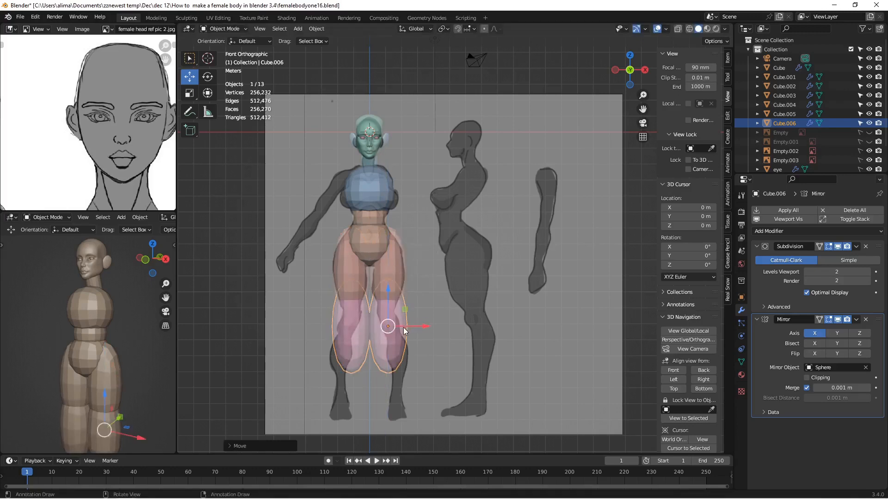
- Scale the copied form down to the reference knee's width and flatten it along Z into a rounded knee form
{"action": "key", "text": "s"}
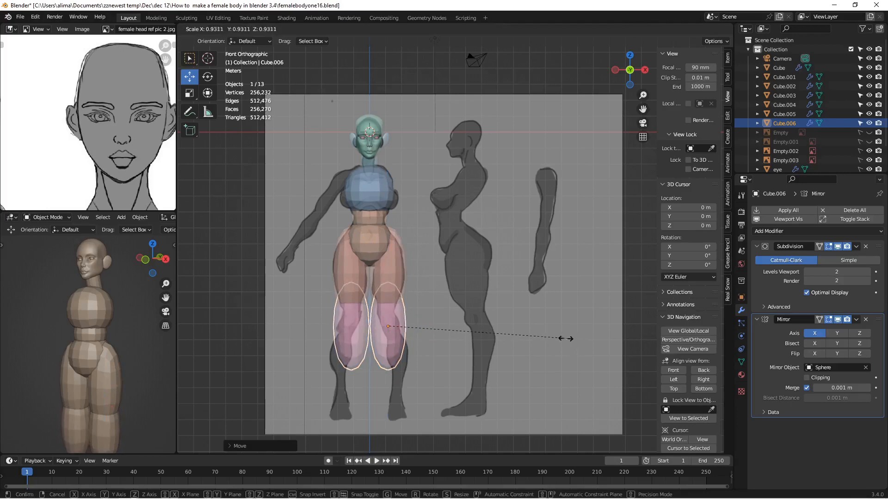
{"action": "left_click", "coordinate": [507, 325]}
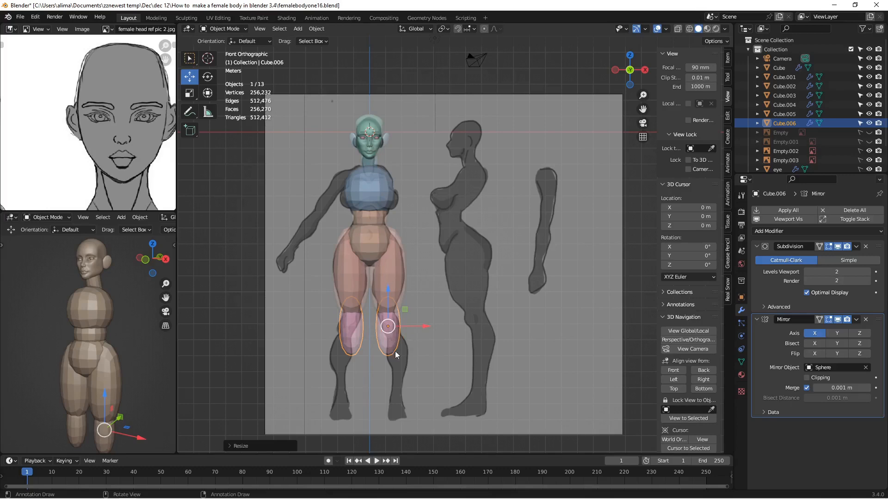
{"action": "key", "text": "s"}
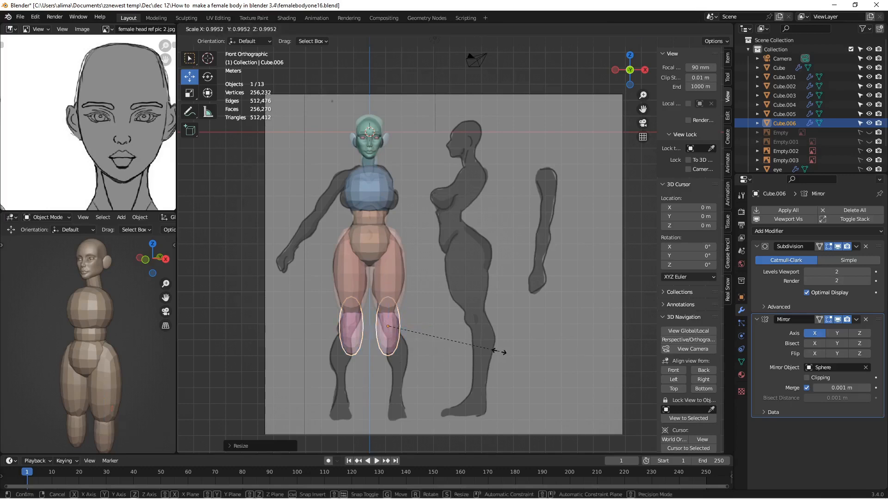
{"action": "left_click", "coordinate": [492, 350]}
{"action": "key", "text": "s"}
{"action": "key", "text": "z"}
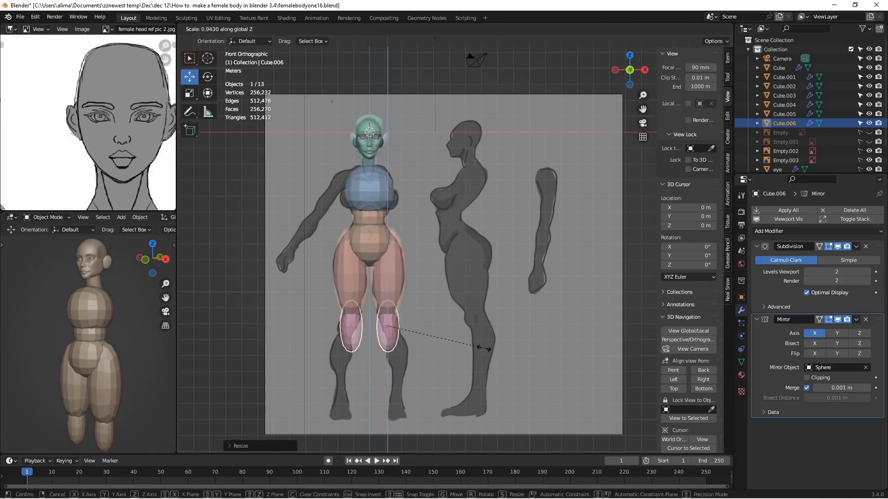
{"action": "left_click", "coordinate": [442, 326]}
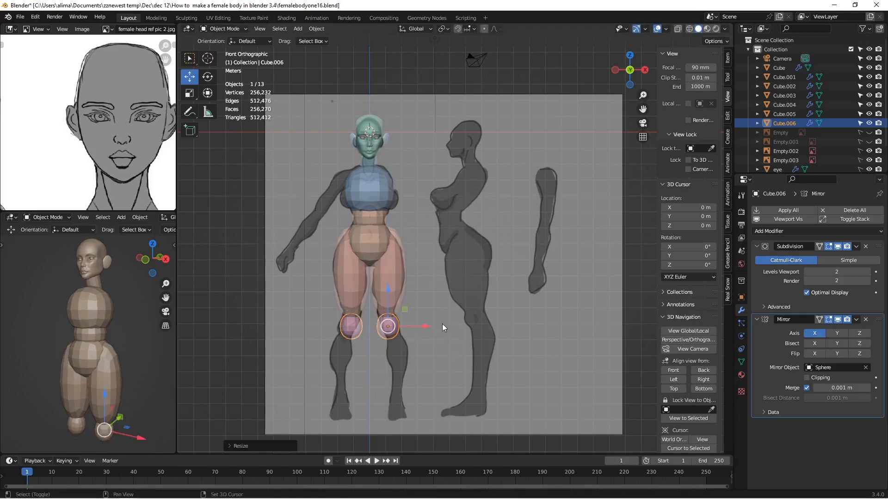
- Duplicate the knee form, move the copy down along Z just below the knee, and scale it up to roughly calf width
{"action": "key", "text": "shift+d"}
{"action": "right_click", "coordinate": [443, 326]}
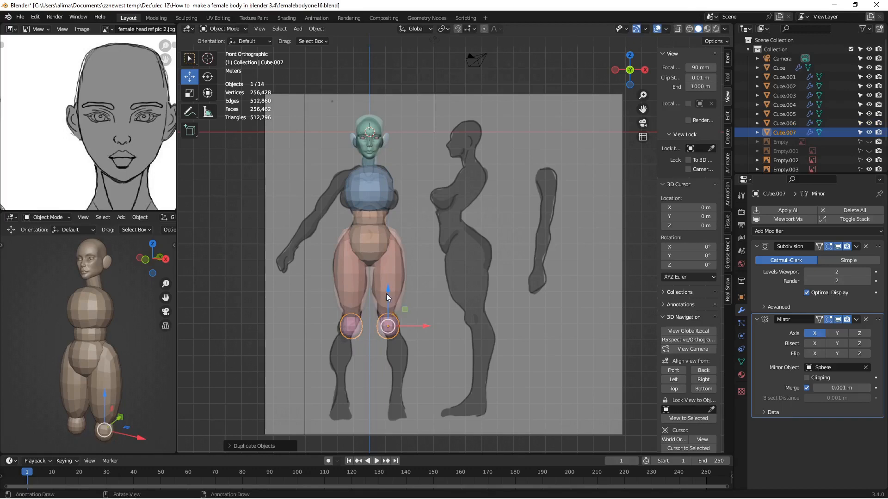
{"action": "left_click_drag", "start_coordinate": [387, 293], "coordinate": [392, 312]}
{"action": "key", "text": "s"}
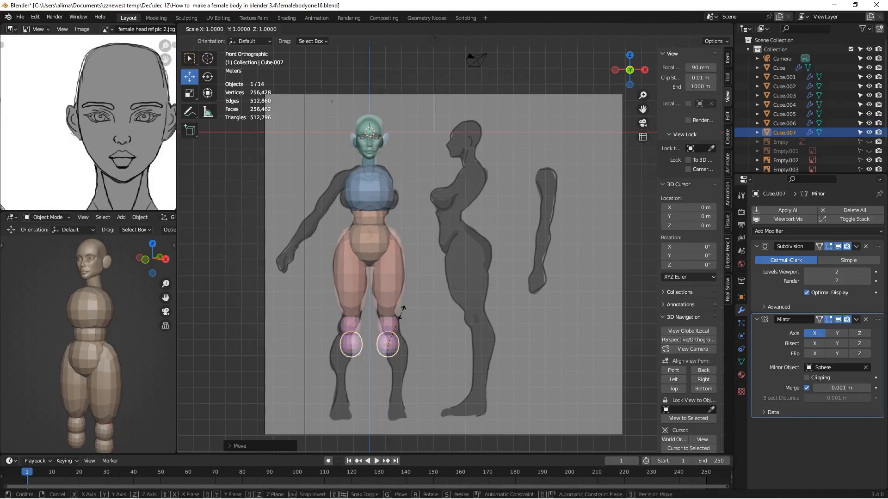
{"action": "left_click", "coordinate": [416, 301]}
- Stretch the calf form along Z, adjust its length and height to fit below the knee, and save incrementally as femalebodyone17.blend
{"action": "key", "text": "s"}
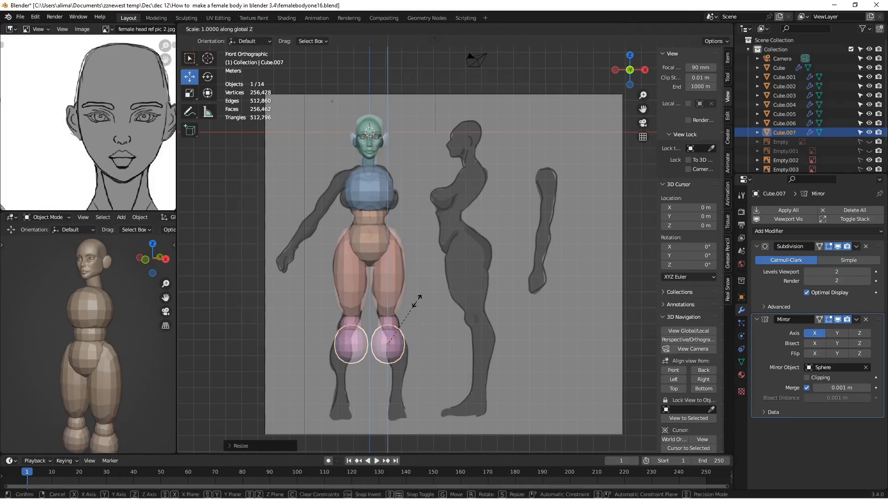
{"action": "key", "text": "z"}
{"action": "left_click", "coordinate": [448, 241]}
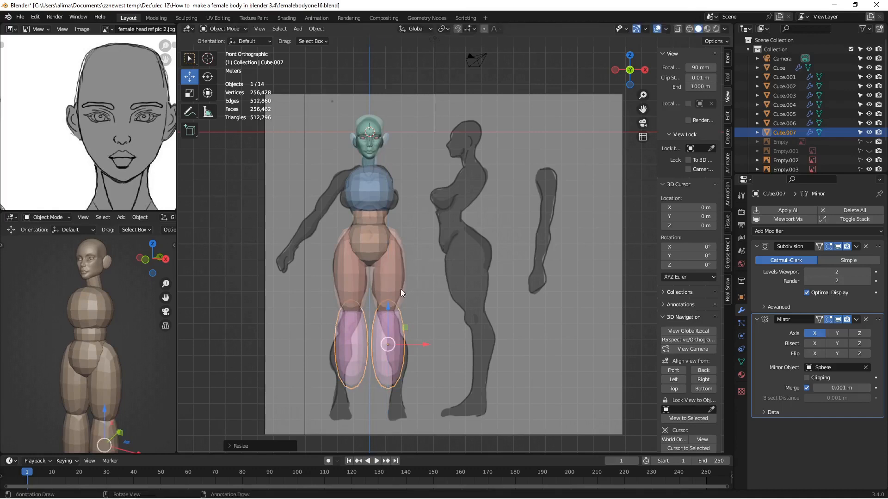
{"action": "left_click_drag", "start_coordinate": [390, 308], "coordinate": [392, 336]}
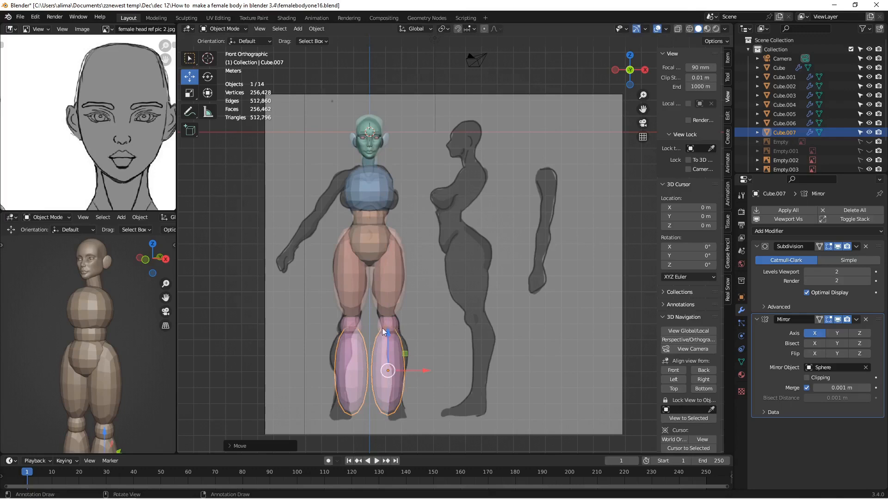
{"action": "key", "text": "s"}
{"action": "key", "text": "z"}
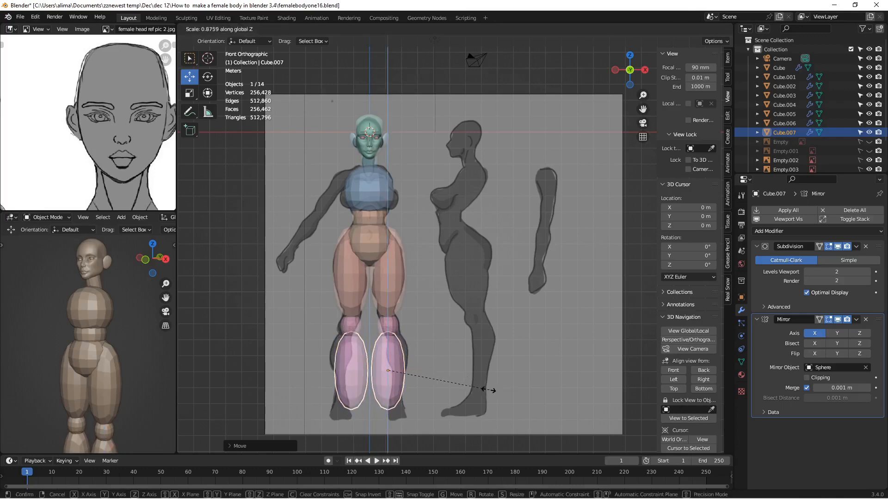
{"action": "left_click", "coordinate": [472, 386]}
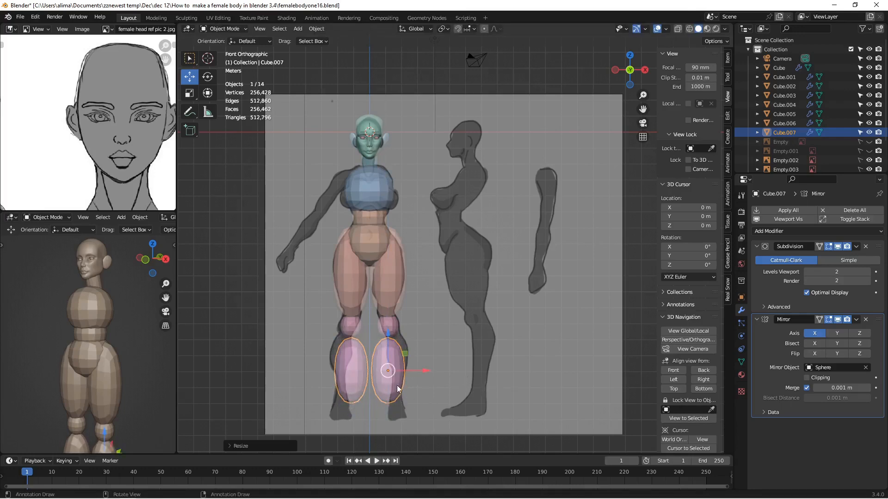
{"action": "left_click_drag", "start_coordinate": [387, 352], "coordinate": [388, 345]}
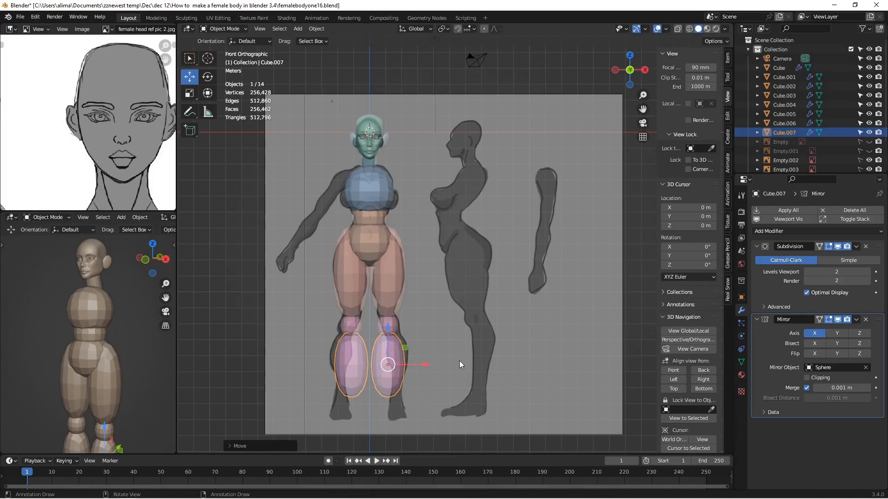
{"action": "key", "text": "ctrl+alt+s"}
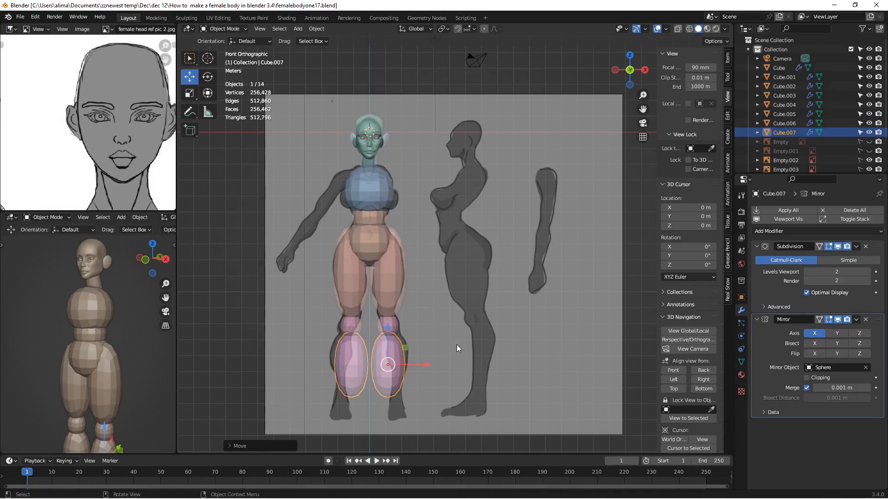
- Add a cube mesh and move it down and outward over the reference foot beneath the unmirrored calf
{"action": "key", "text": "shift+a"}
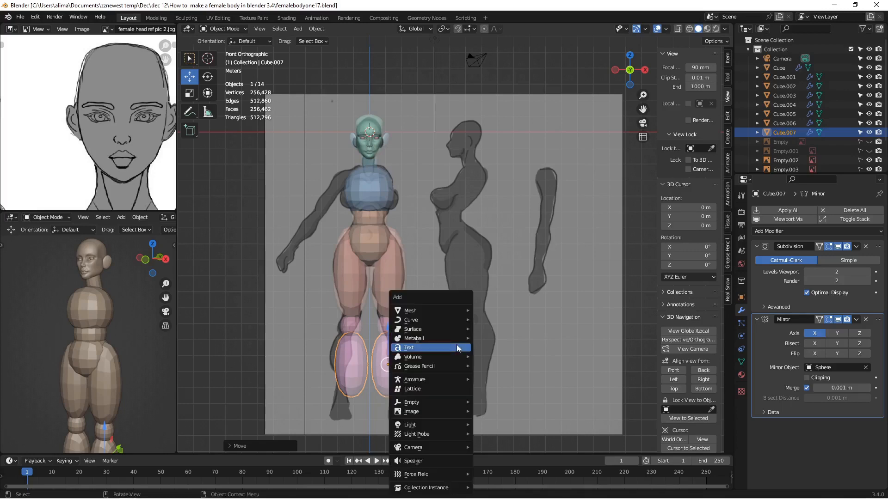
{"action": "mouse_move", "coordinate": [432, 312]}
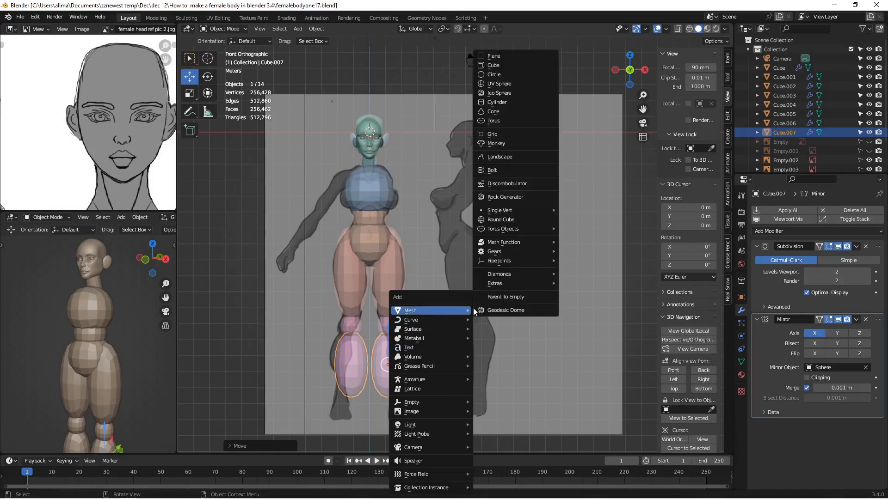
{"action": "left_click", "coordinate": [509, 68]}
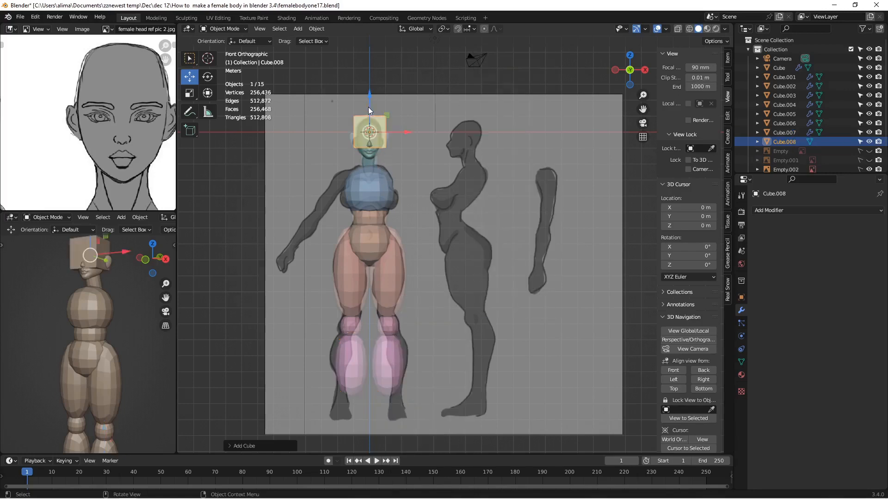
{"action": "left_click_drag", "start_coordinate": [368, 93], "coordinate": [425, 398]}
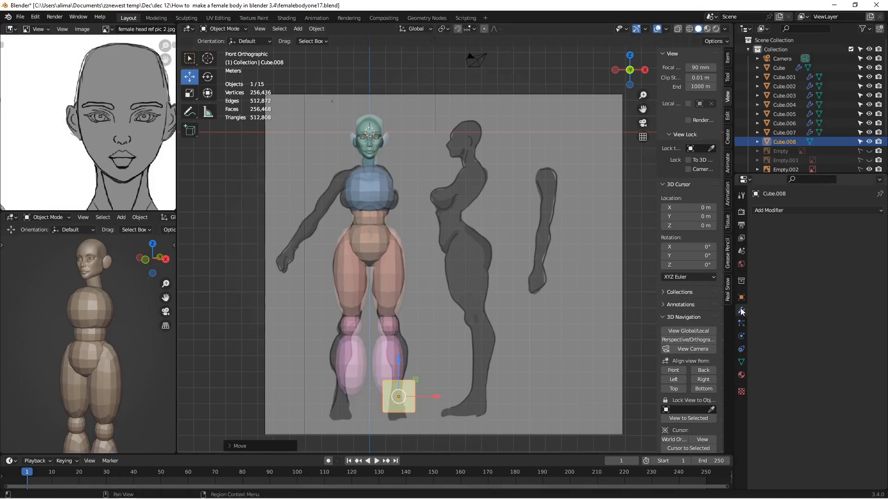
- Add an X-axis Mirror modifier to the foot cube with Sphere as the mirror object
{"action": "left_click", "coordinate": [812, 210]}
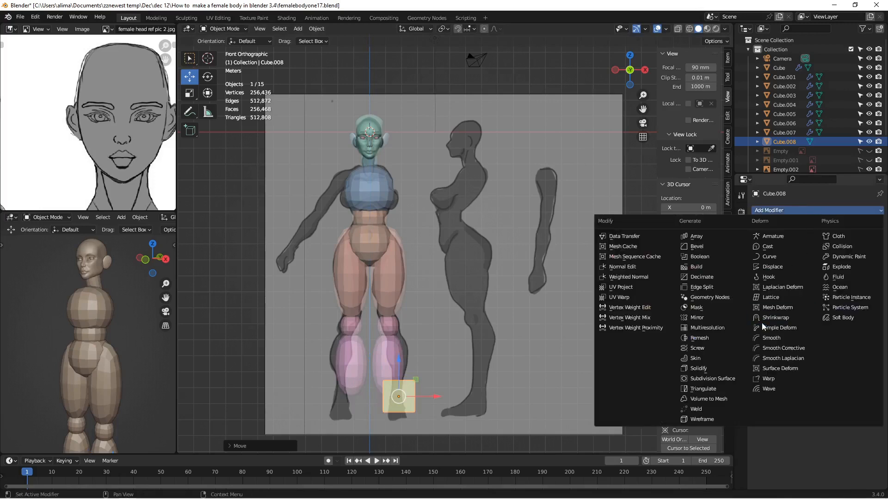
{"action": "left_click", "coordinate": [717, 318]}
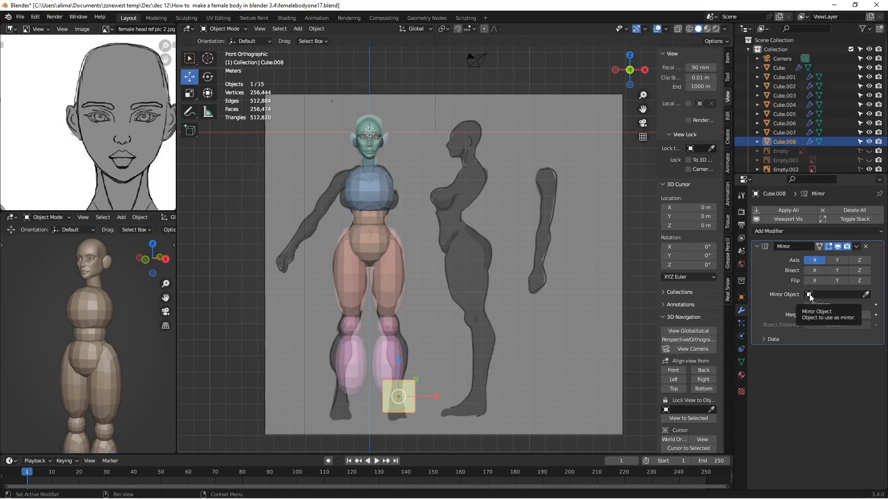
{"action": "left_click", "coordinate": [809, 297]}
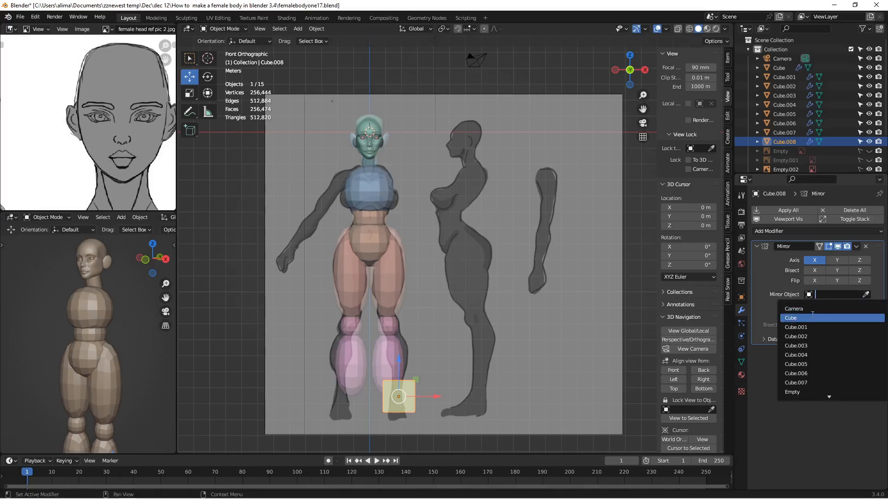
{"action": "type", "text": "s"}
{"action": "left_click", "coordinate": [820, 309]}
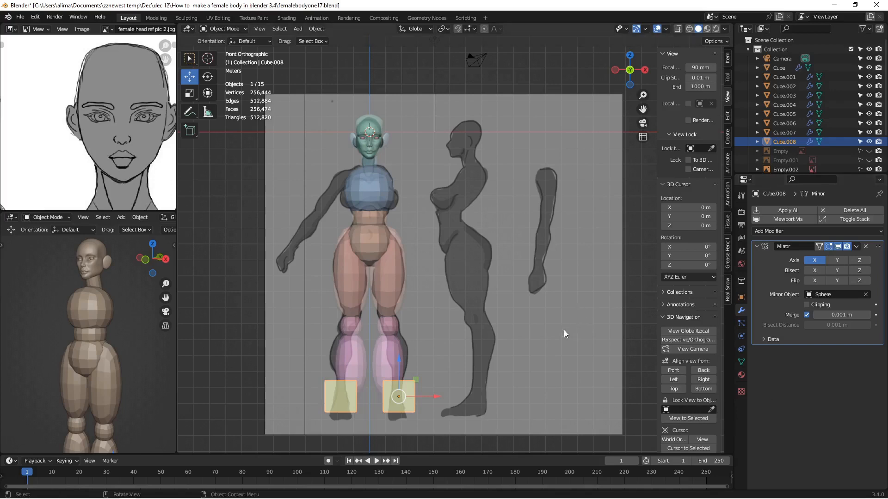
- Move the foot cube slightly down along Z over the reference foot, and save incrementally as femalebodyone18.blend
{"action": "scroll", "coordinate": [475, 340], "scroll_direction": "down", "scroll_amount": 1}
{"action": "left_click_drag", "start_coordinate": [409, 339], "coordinate": [409, 350]}
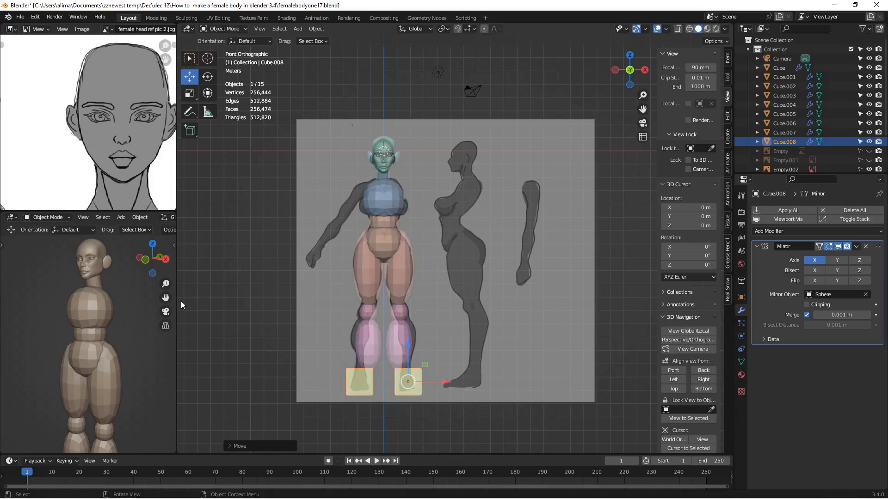
{"action": "scroll", "coordinate": [134, 304], "scroll_direction": "down", "scroll_amount": 2}
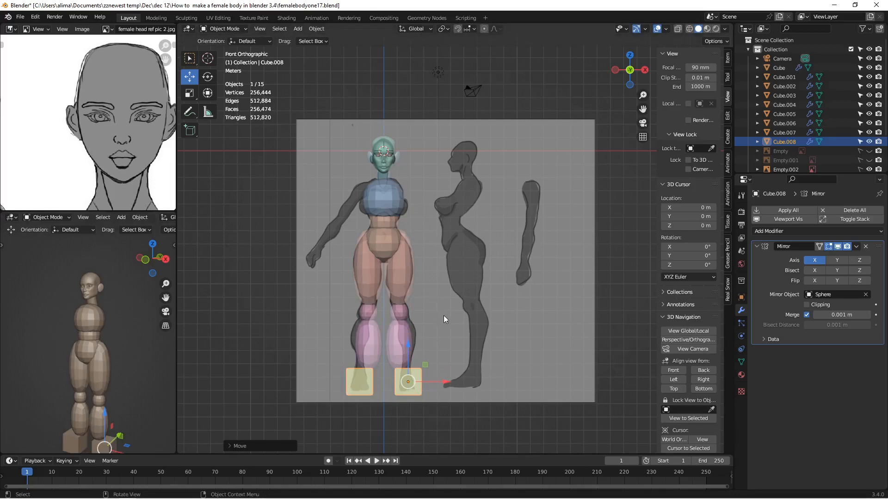
{"action": "key", "text": "Insert"}
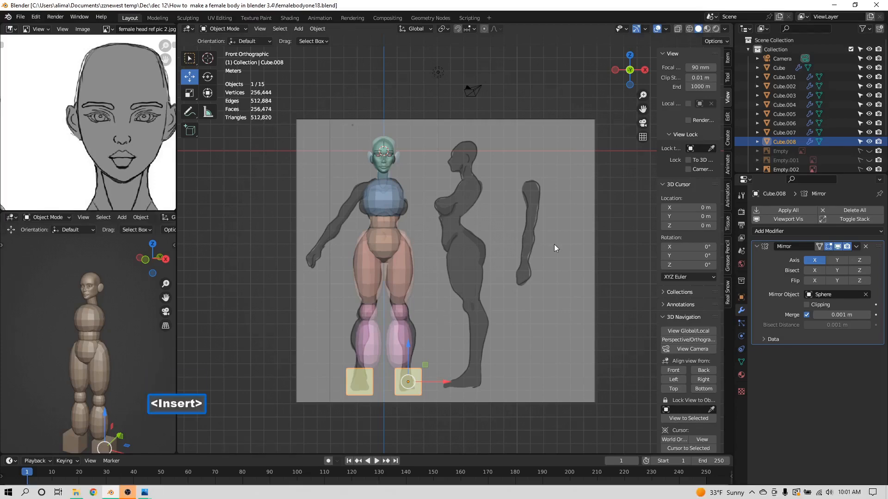
- In Edit Mode, select the foot cube's front face and pull it forward along Y to lengthen the foot
{"action": "middle_click_drag", "start_coordinate": [554, 244], "coordinate": [511, 253]}
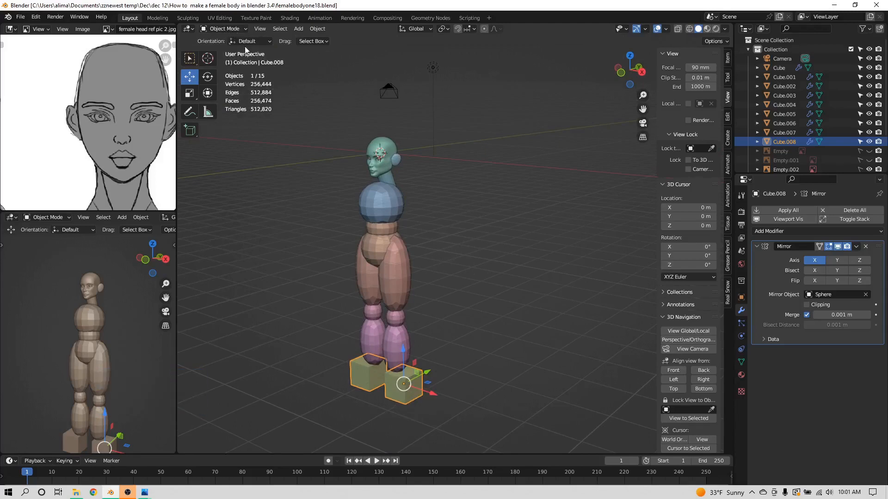
{"action": "left_click", "coordinate": [238, 29]}
{"action": "left_click", "coordinate": [238, 49]}
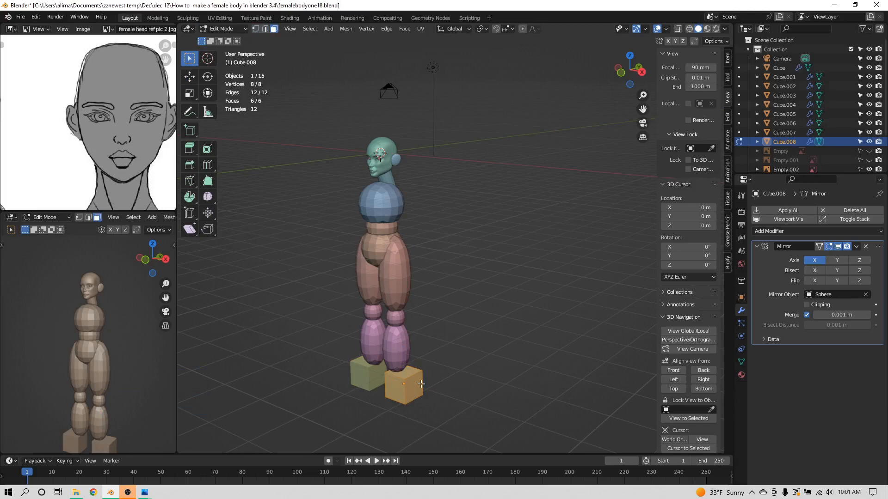
{"action": "left_click", "coordinate": [273, 30]}
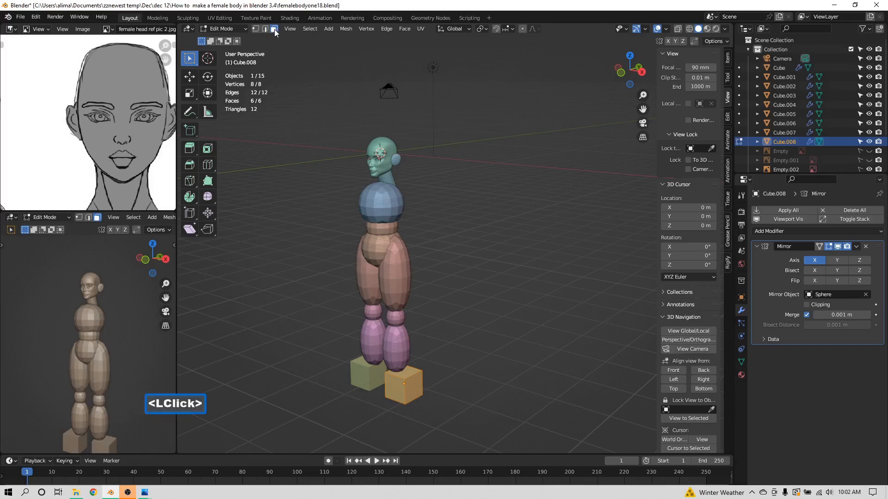
{"action": "left_click", "coordinate": [399, 392]}
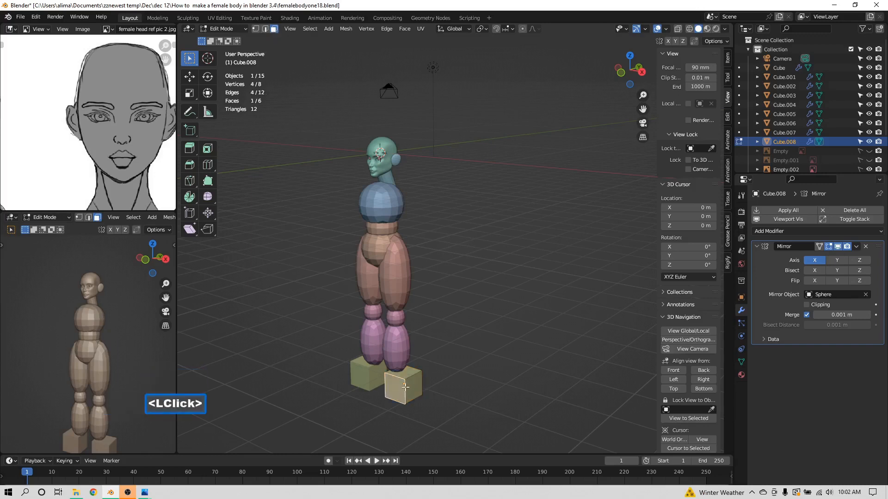
{"action": "middle_click_drag", "start_coordinate": [389, 384], "coordinate": [370, 374]}
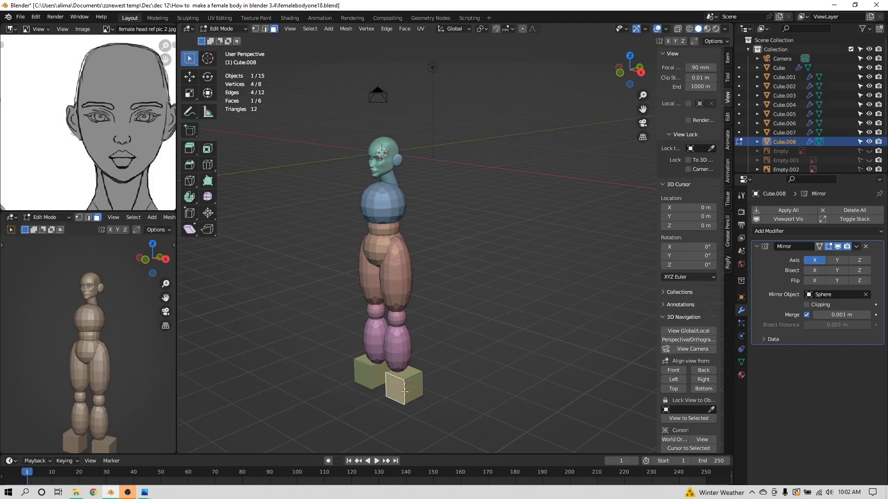
{"action": "middle_click_drag", "start_coordinate": [361, 374], "coordinate": [309, 247]}
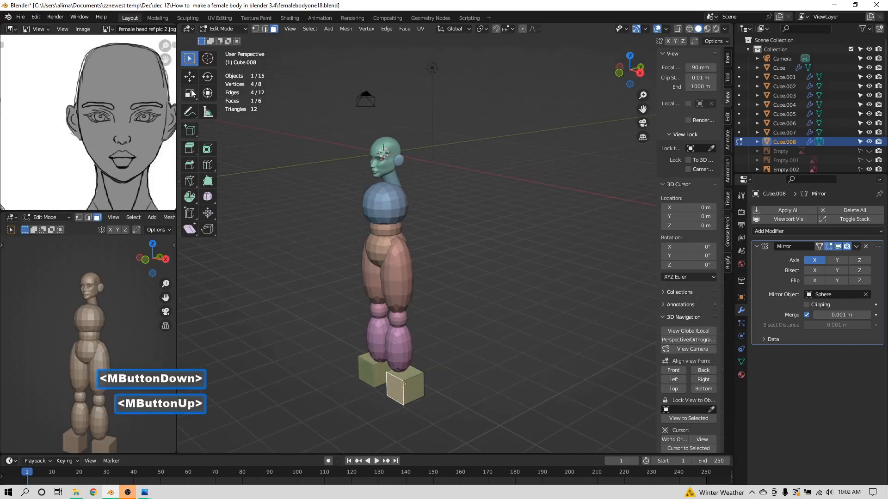
{"action": "left_click", "coordinate": [189, 78]}
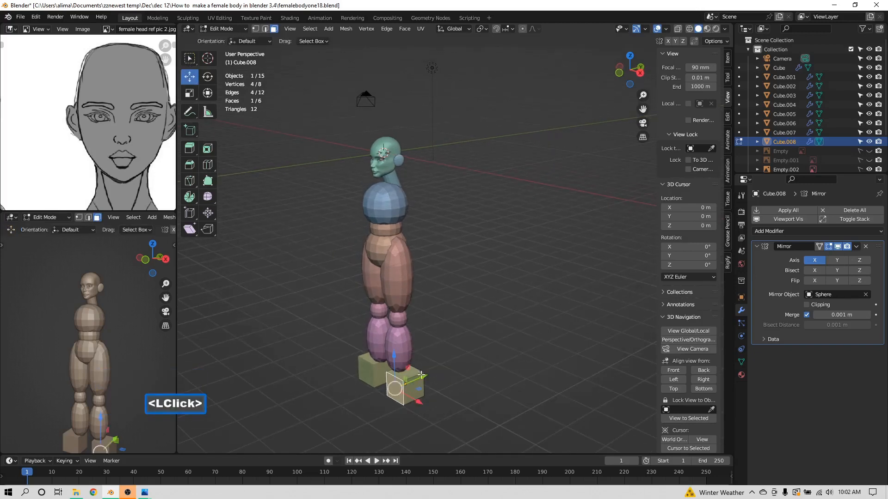
{"action": "left_click_drag", "start_coordinate": [423, 377], "coordinate": [401, 388]}
- Add two evenly spaced vertical loop cuts across the foot block, dividing its length into three sections
{"action": "middle_click_drag", "start_coordinate": [402, 387], "coordinate": [391, 371]}
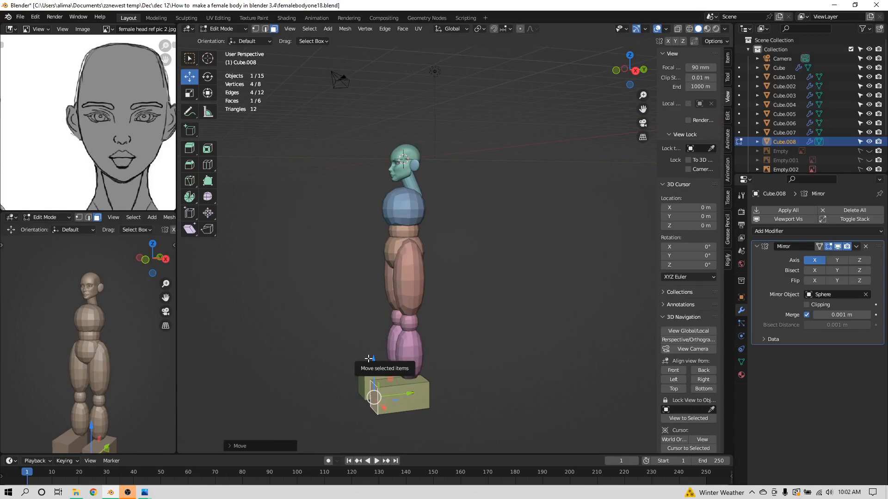
{"action": "key", "text": "b"}
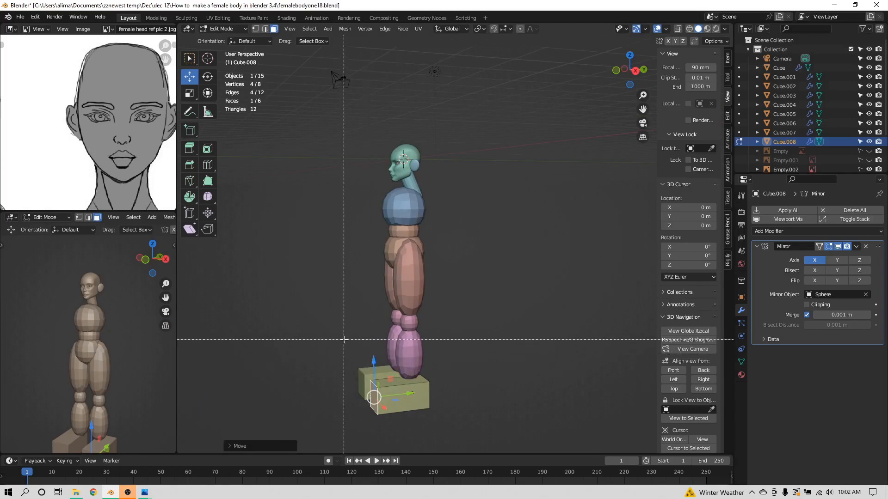
{"action": "left_click_drag", "start_coordinate": [341, 336], "coordinate": [468, 438]}
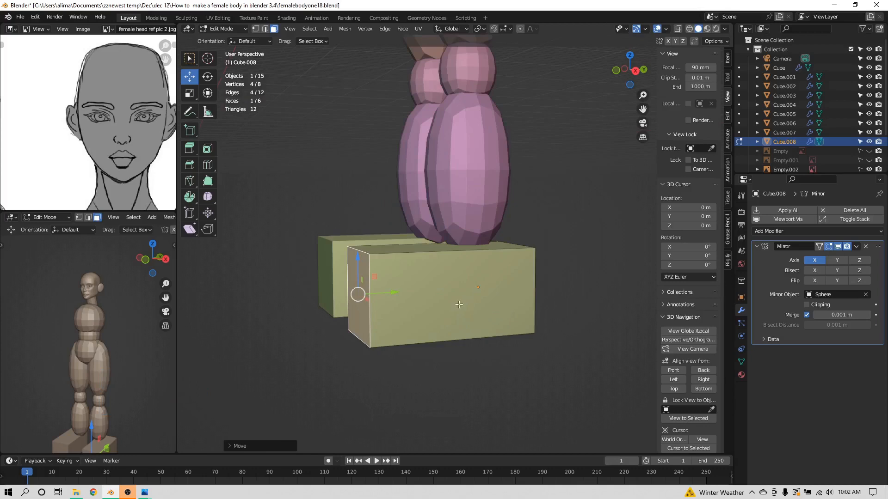
{"action": "left_click", "coordinate": [416, 379]}
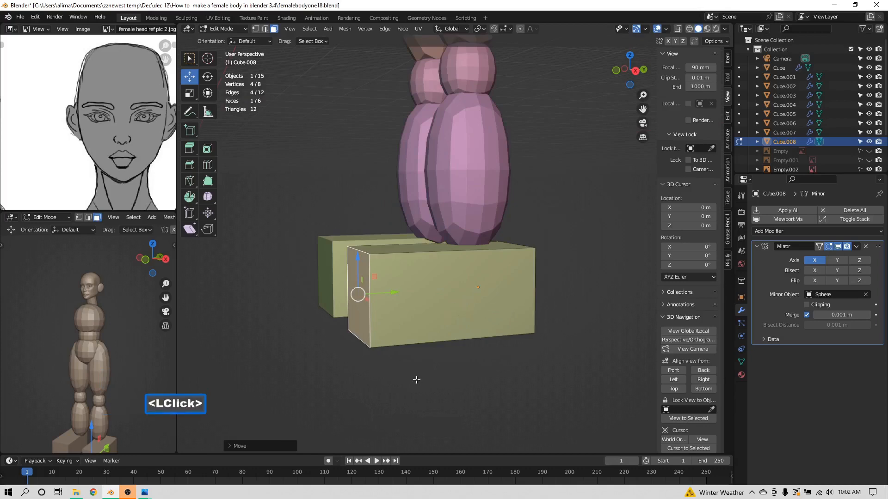
{"action": "key", "text": "ctrl"}
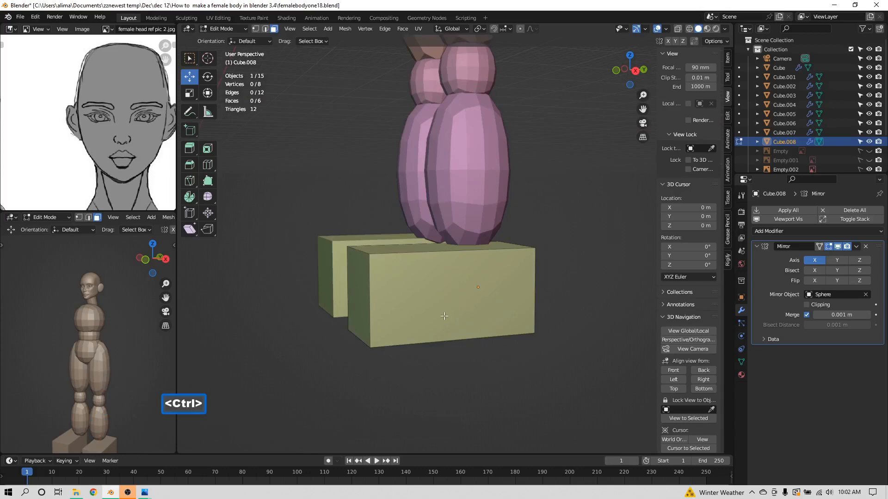
{"action": "key", "text": "ctrl+r"}
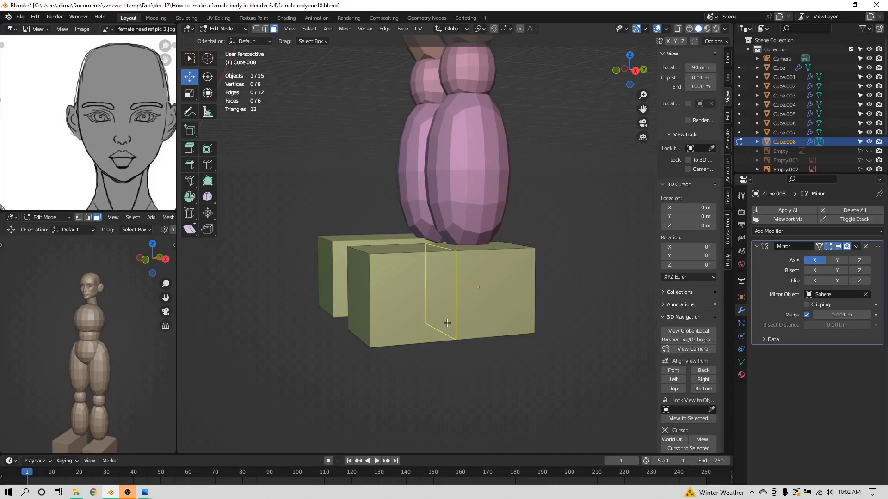
{"action": "scroll", "coordinate": [447, 323], "scroll_direction": "up", "scroll_amount": 1}
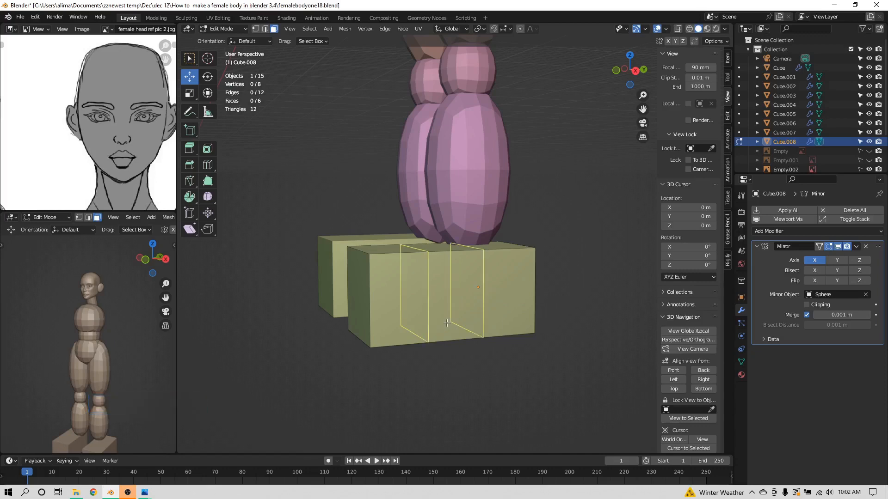
{"action": "left_click", "coordinate": [447, 323]}
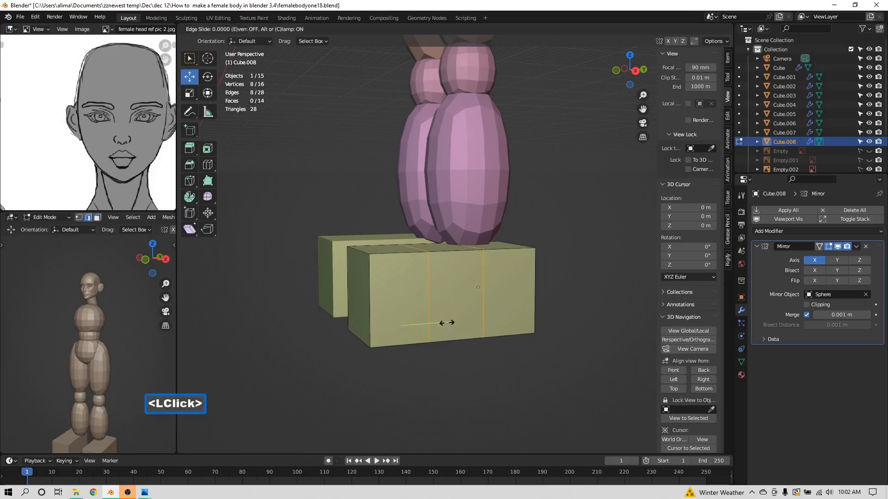
{"action": "left_click", "coordinate": [447, 323]}
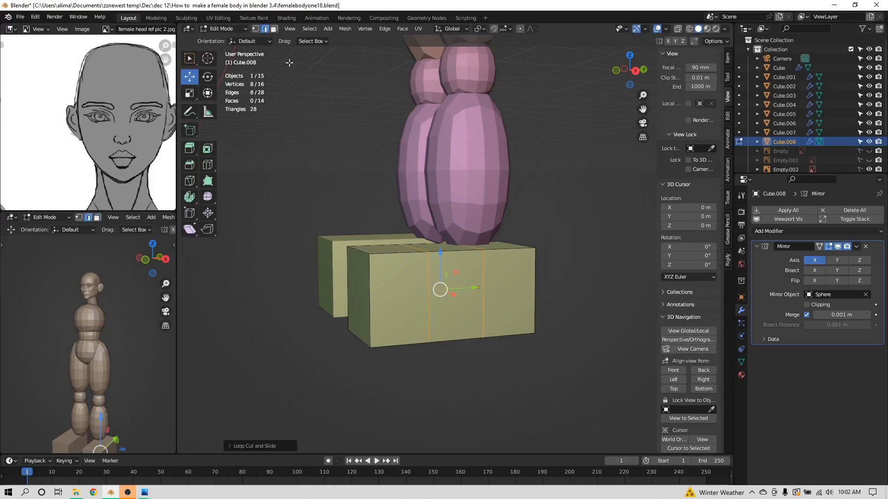
- Select the top face of the foot block's front section and lower it along Z to form a sloped instep
{"action": "left_click", "coordinate": [273, 30]}
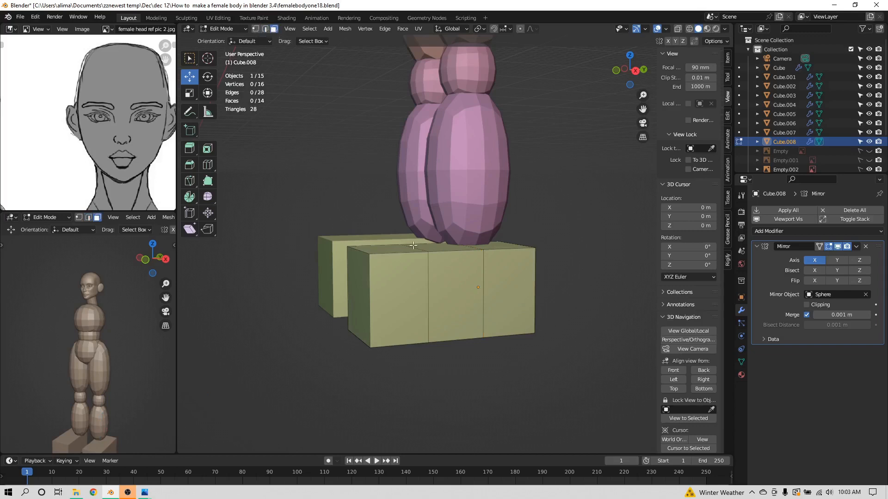
{"action": "left_click", "coordinate": [389, 250]}
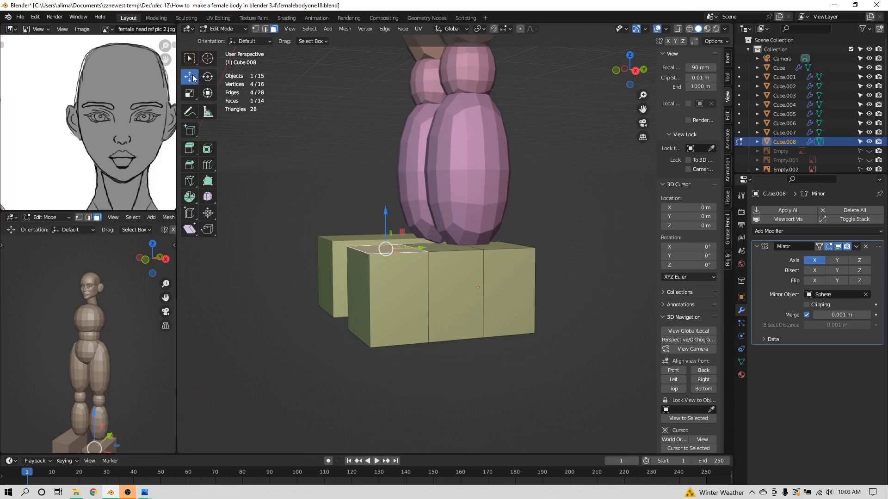
{"action": "left_click_drag", "start_coordinate": [383, 210], "coordinate": [394, 263]}
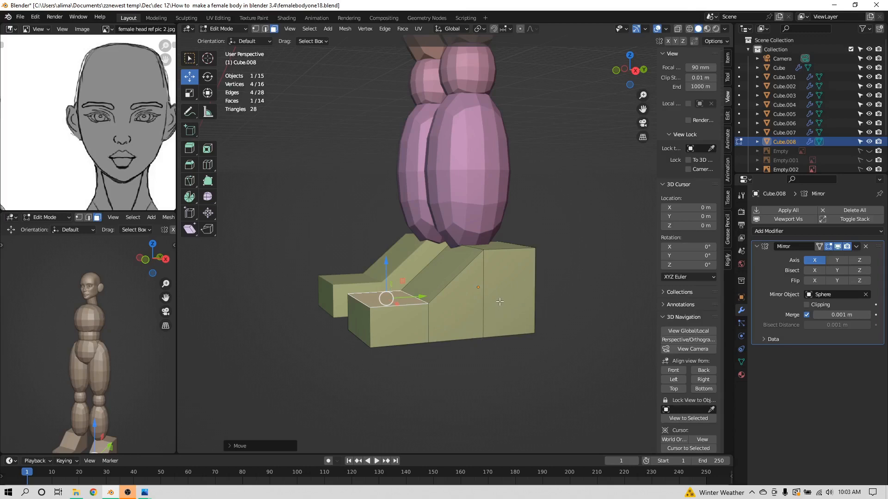
- Add a horizontal loop cut around the foot block and slide it down near the sole, leaving nothing selected
{"action": "key", "text": "ctrl"}
{"action": "key", "text": "ctrl+r"}
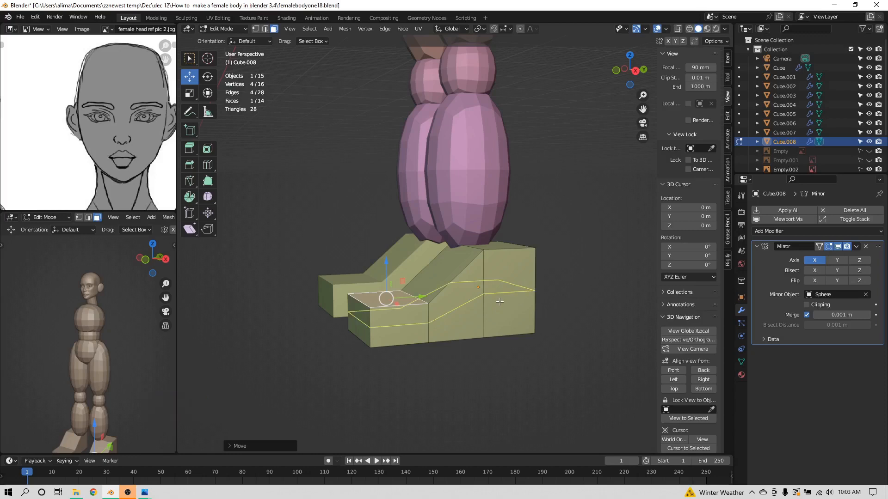
{"action": "left_click", "coordinate": [500, 301]}
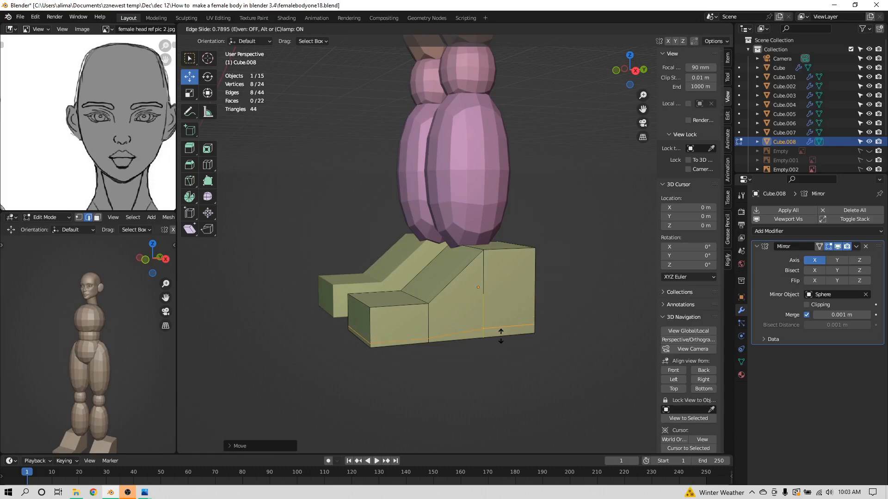
{"action": "left_click", "coordinate": [500, 336]}
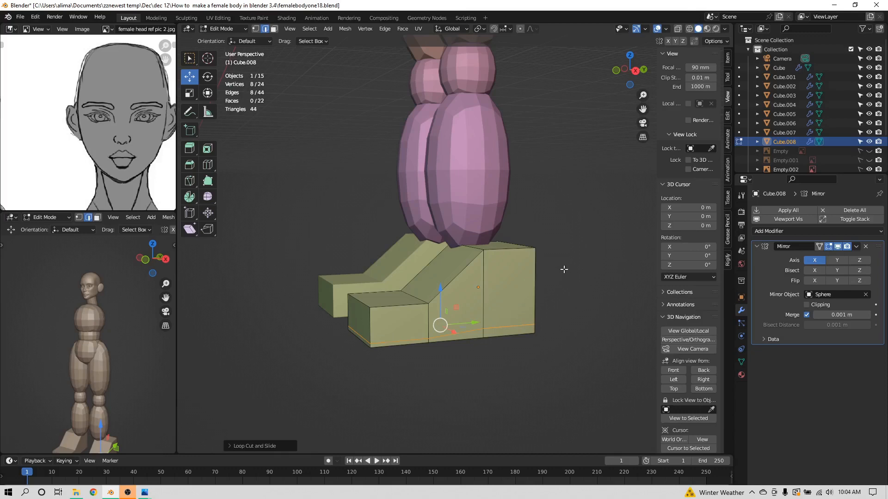
{"action": "middle_click_drag", "start_coordinate": [504, 282], "coordinate": [528, 294]}
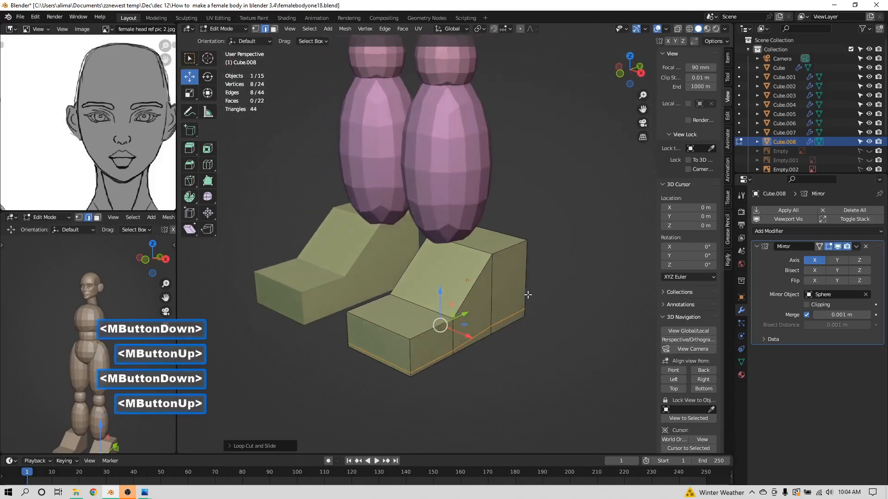
{"action": "left_click", "coordinate": [535, 360]}
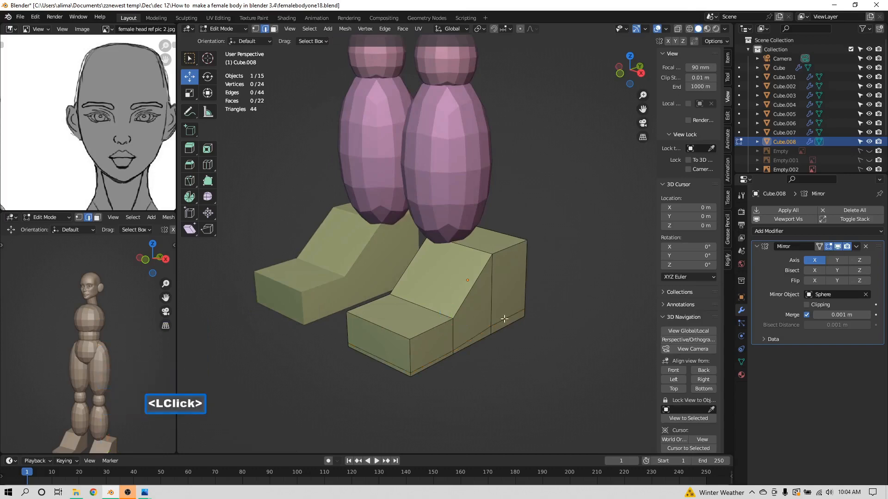
- Return to Object Mode and save incrementally as femalebodyone19.blend
{"action": "left_click", "coordinate": [233, 29]}
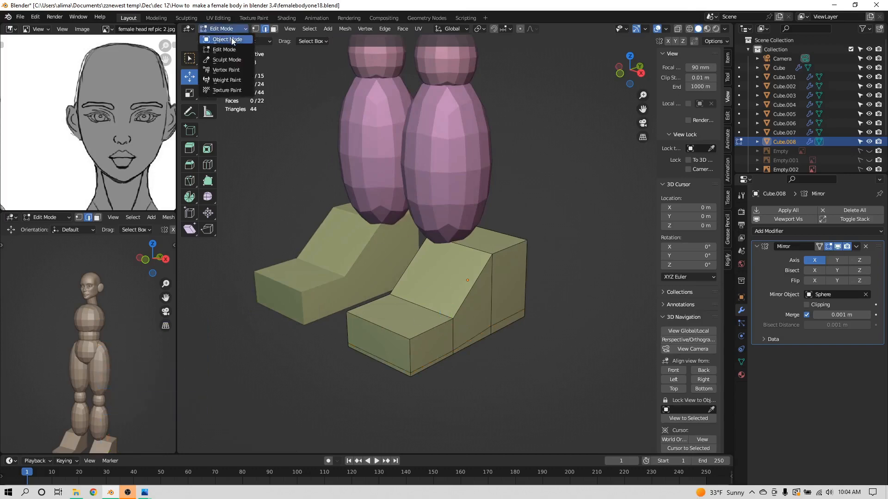
{"action": "left_click", "coordinate": [232, 40]}
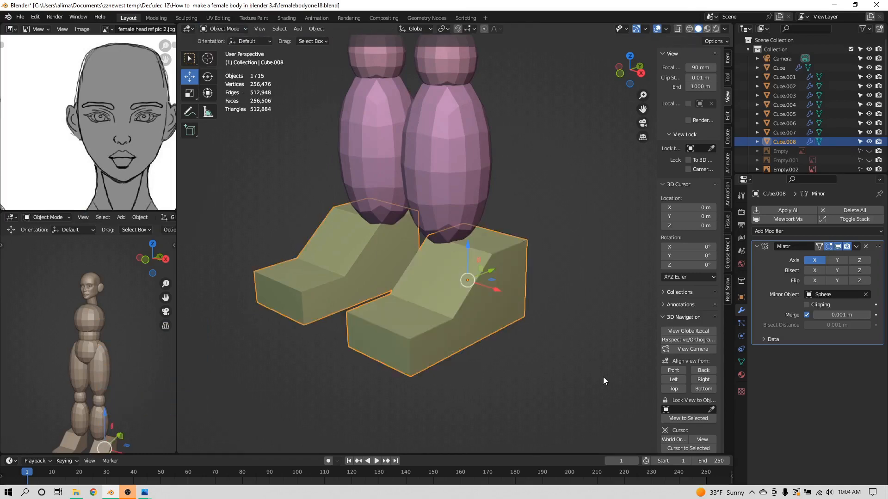
{"action": "key", "text": "Insert"}
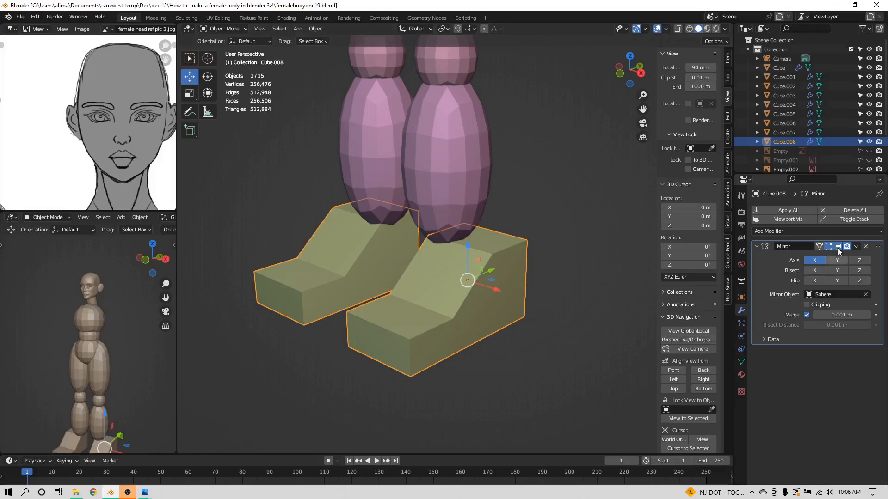
- Add a Subdivision Surface modifier to the foot block and set its viewport levels to 2
{"action": "left_click", "coordinate": [860, 232]}
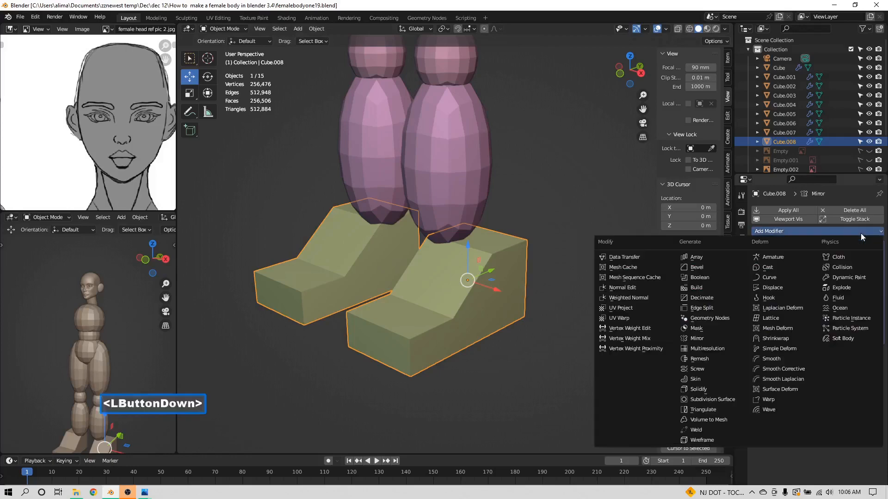
{"action": "left_click", "coordinate": [736, 398]}
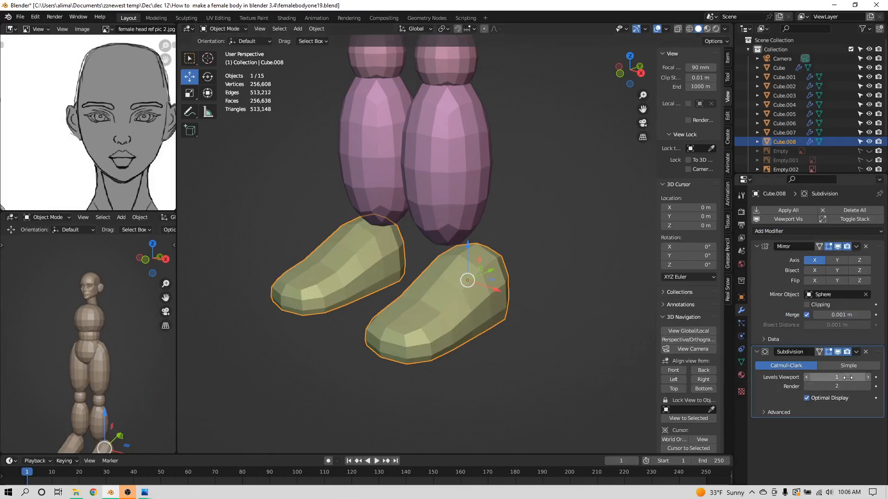
{"action": "left_click", "coordinate": [874, 379]}
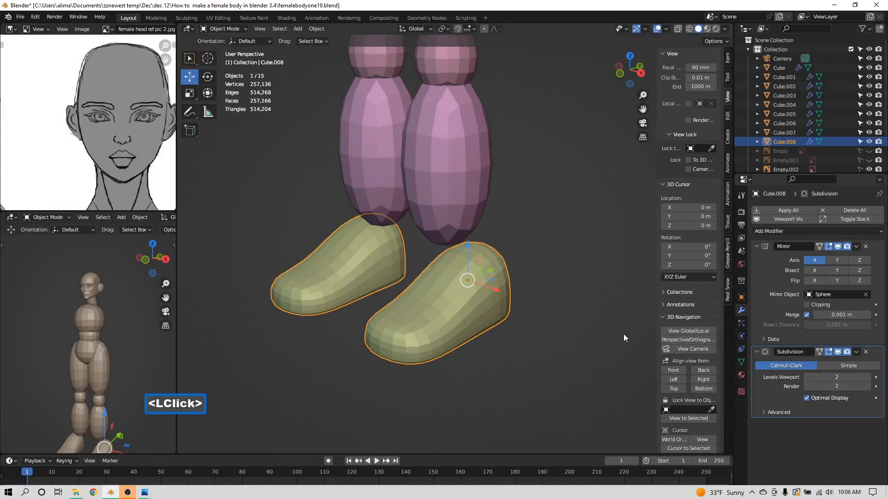
- Narrow the foot forms along X to about 0.74 against the front reference, and bring up the right side view
{"action": "left_click", "coordinate": [675, 371]}
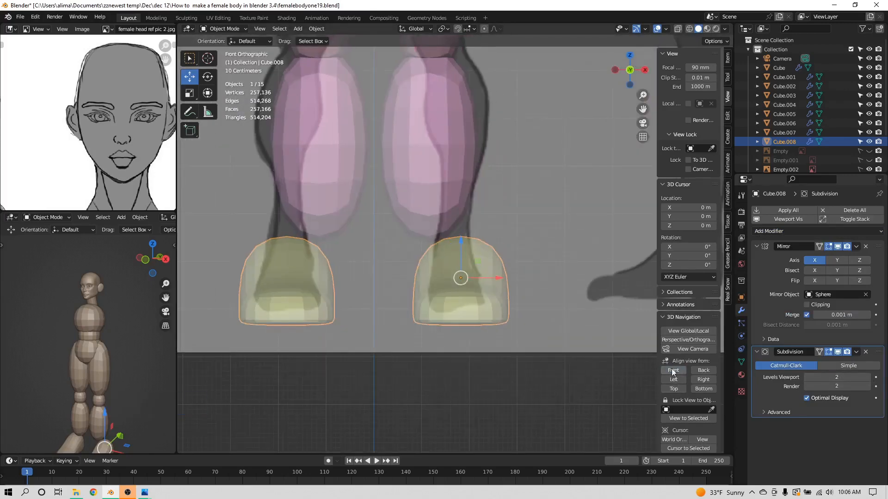
{"action": "key", "text": "s"}
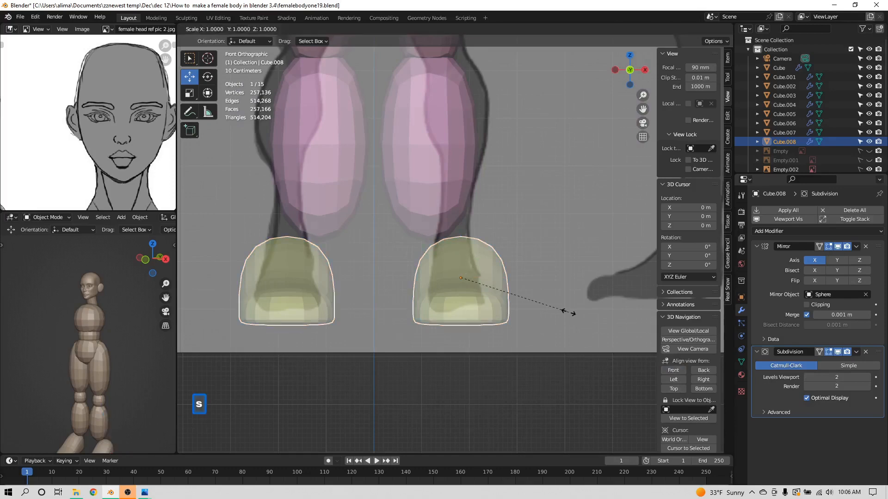
{"action": "key", "text": "x"}
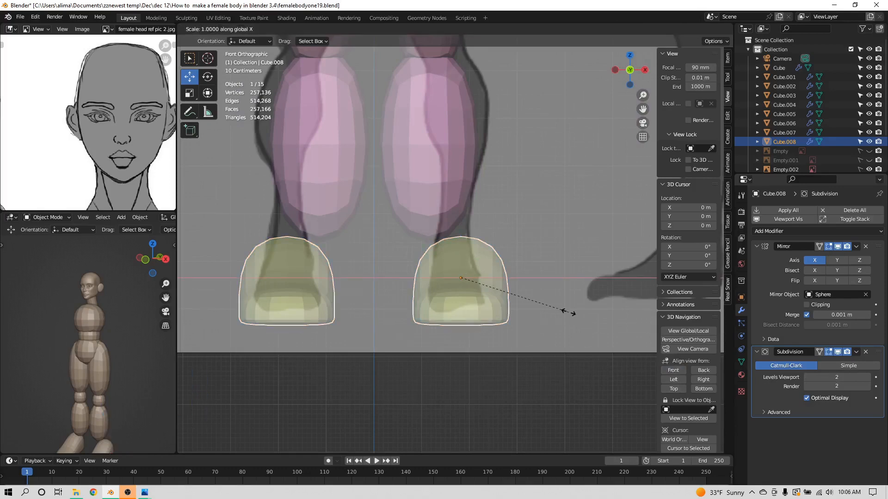
{"action": "left_click", "coordinate": [541, 305]}
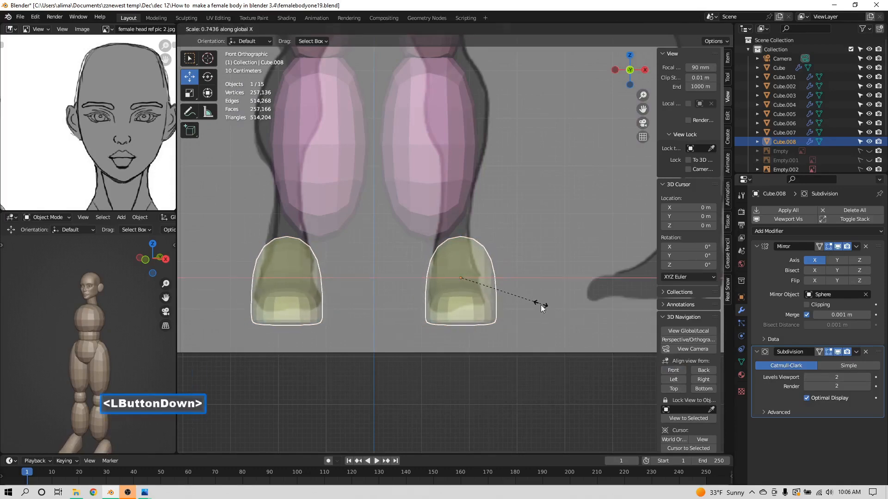
{"action": "left_click", "coordinate": [703, 380]}
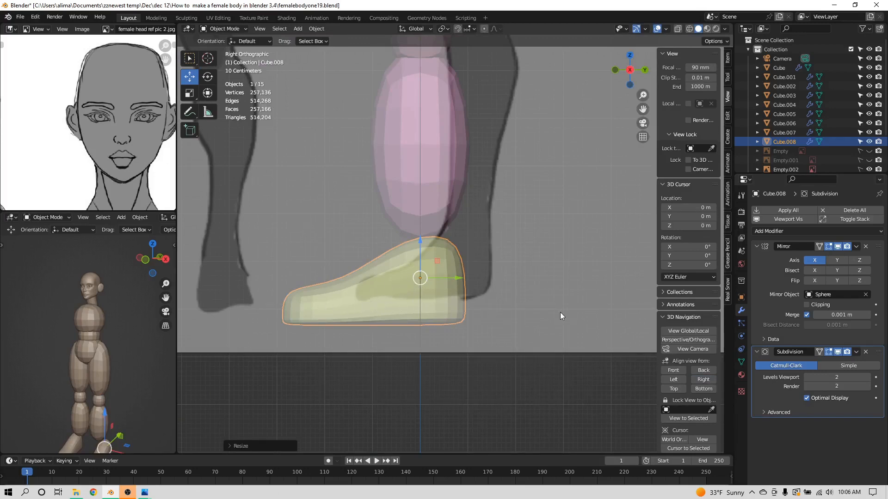
- Shorten the foot forms along Y to about 0.85 against the side reference and save incrementally as femalebodyone20.blend
{"action": "key", "text": "s"}
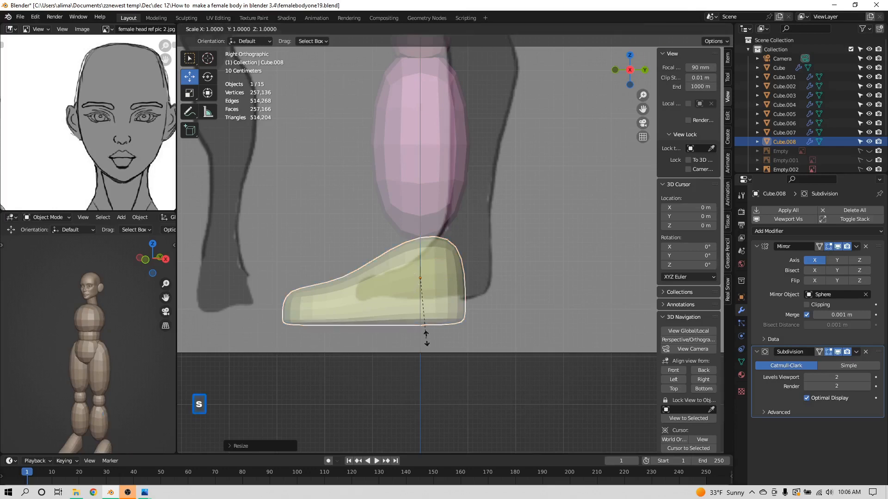
{"action": "key", "text": "y"}
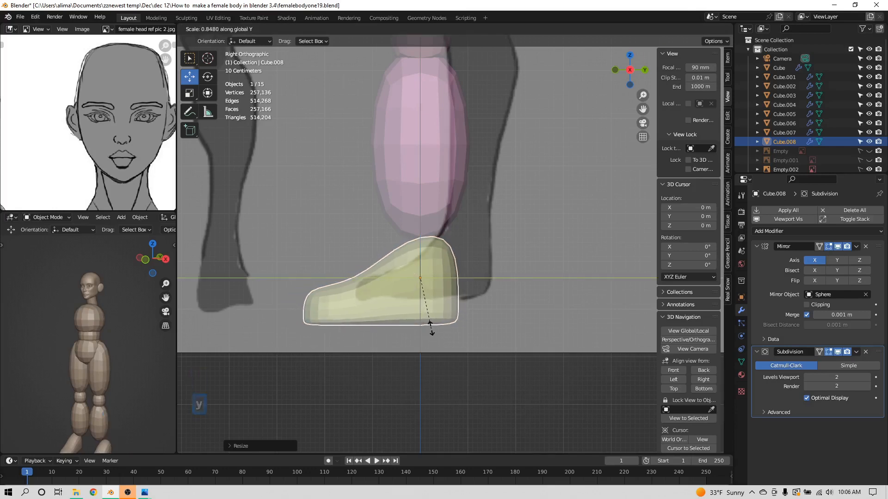
{"action": "left_click", "coordinate": [431, 330]}
{"action": "left_click", "coordinate": [672, 370]}
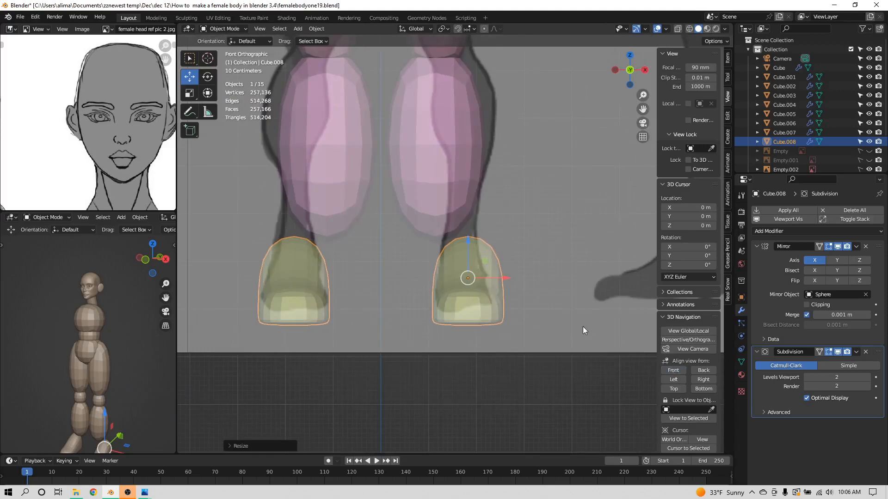
{"action": "key", "text": "Insert"}
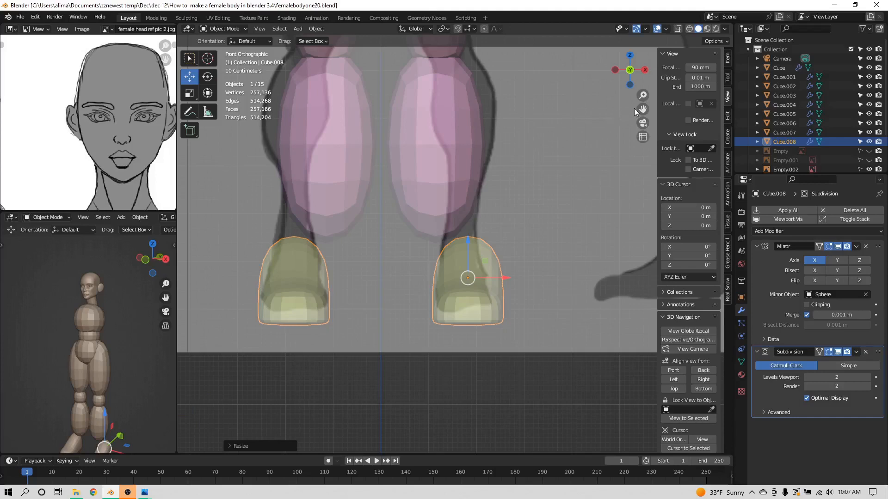
- Review the whole block-out against the front reference and save incrementally as femalebodyone21.blend
{"action": "left_click_drag", "start_coordinate": [642, 109], "coordinate": [590, 100]}
{"action": "scroll", "coordinate": [537, 126], "scroll_direction": "down", "scroll_amount": 3}
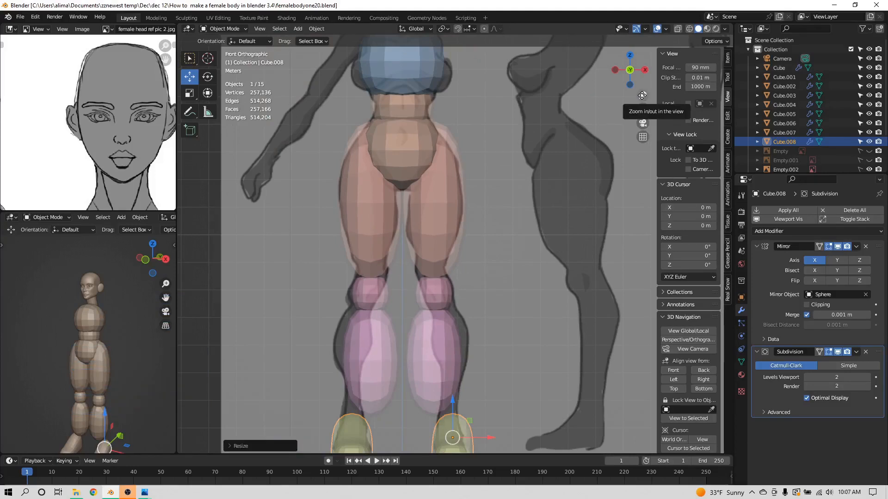
{"action": "mouse_move", "coordinate": [642, 95]}
{"action": "left_mouse_down"}
{"action": "mouse_move", "coordinate": [642, 107]}
{"action": "mouse_move", "coordinate": [644, 95]}
{"action": "left_mouse_up"}
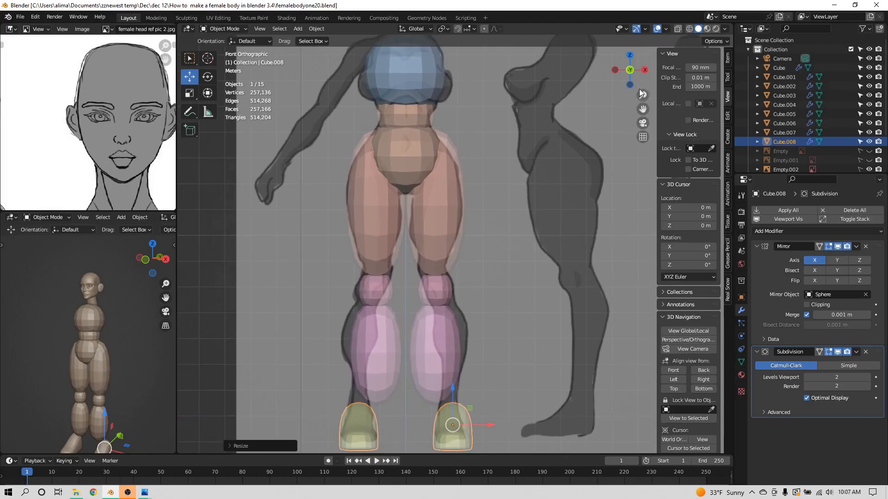
{"action": "mouse_move", "coordinate": [643, 107]}
{"action": "left_mouse_down"}
{"action": "mouse_move", "coordinate": [646, 134]}
{"action": "mouse_move", "coordinate": [636, 105]}
{"action": "left_mouse_up"}
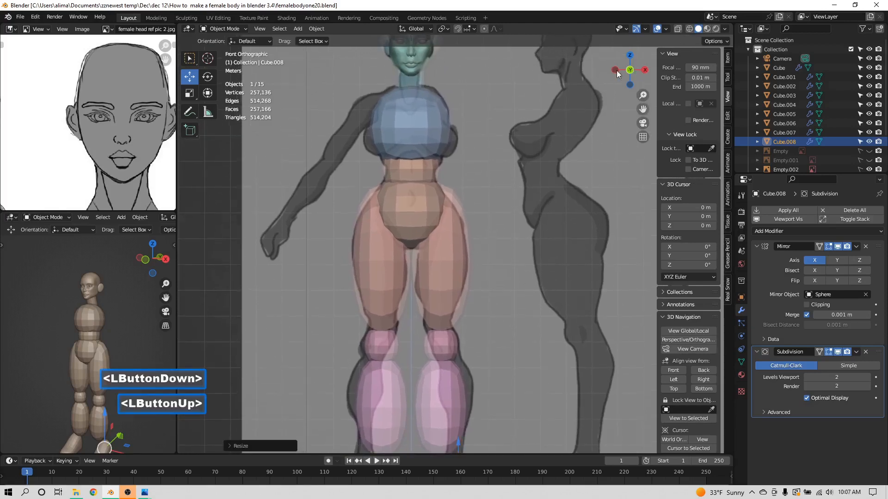
{"action": "left_click_drag", "start_coordinate": [638, 70], "coordinate": [638, 72]}
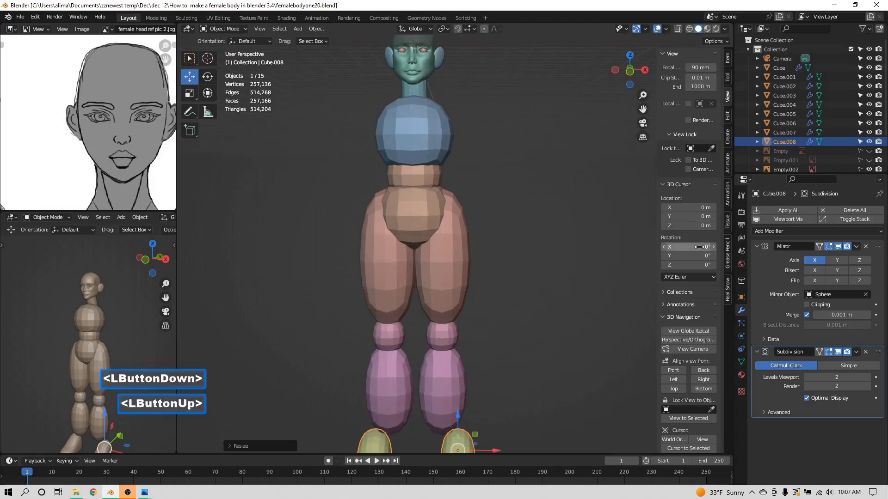
{"action": "left_click", "coordinate": [680, 370]}
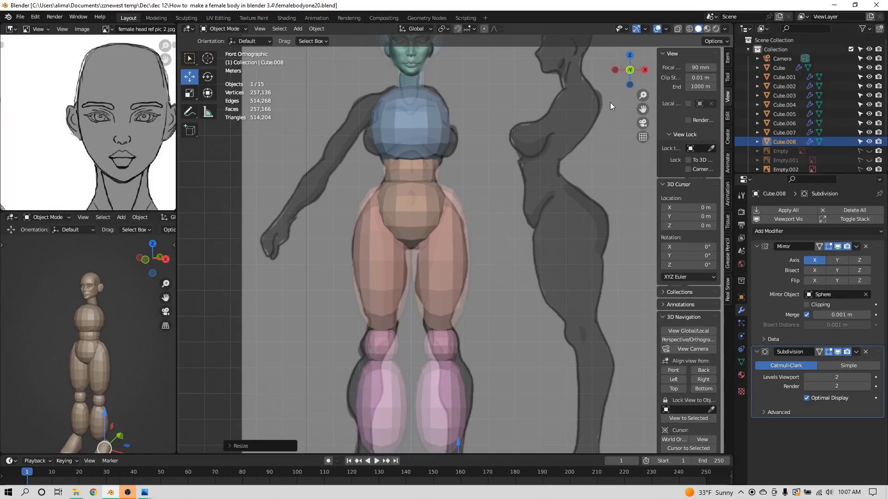
{"action": "left_click_drag", "start_coordinate": [642, 109], "coordinate": [625, 183]}
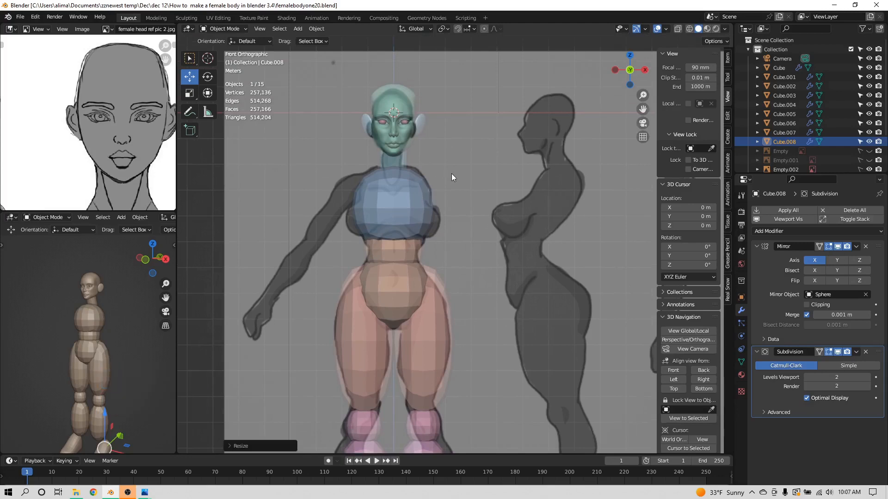
{"action": "key", "text": "Insert"}
- Select the blue chest form and open it in Edit Mode in the front view
{"action": "scroll", "coordinate": [445, 200], "scroll_direction": "up", "scroll_amount": 1}
{"action": "middle_click_drag", "start_coordinate": [508, 172], "coordinate": [457, 182]}
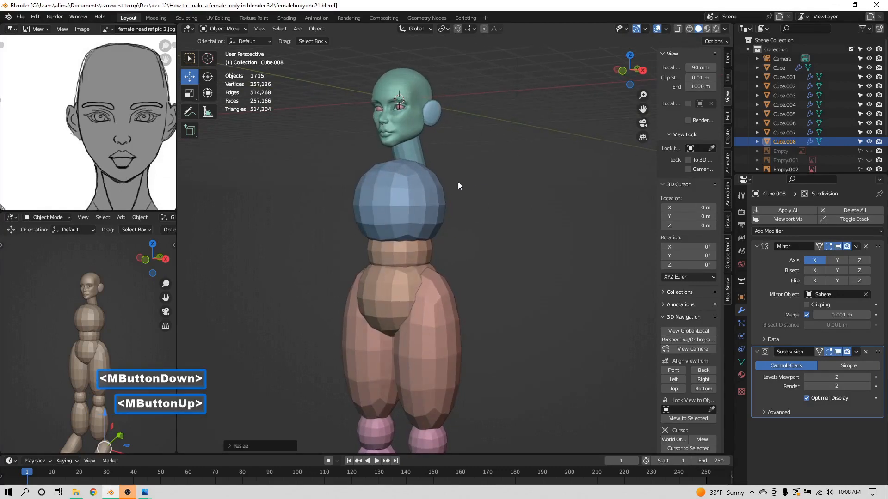
{"action": "left_click", "coordinate": [419, 196]}
{"action": "left_click", "coordinate": [670, 369]}
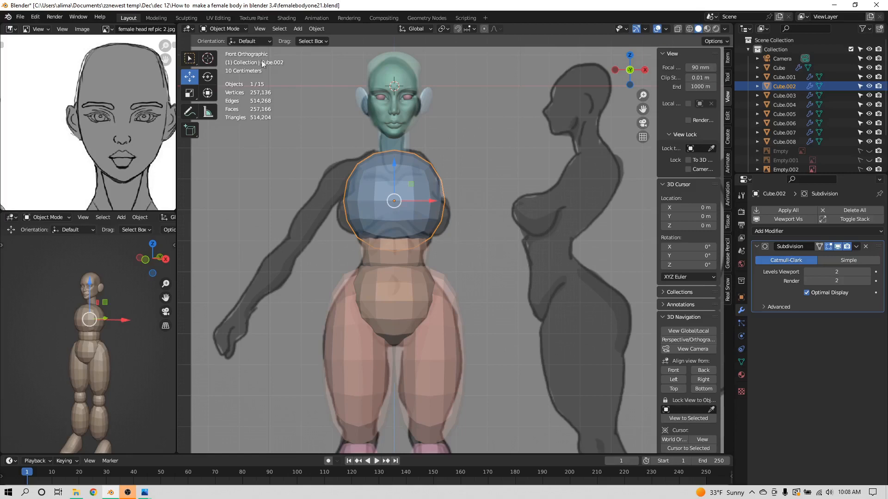
{"action": "left_click", "coordinate": [229, 27]}
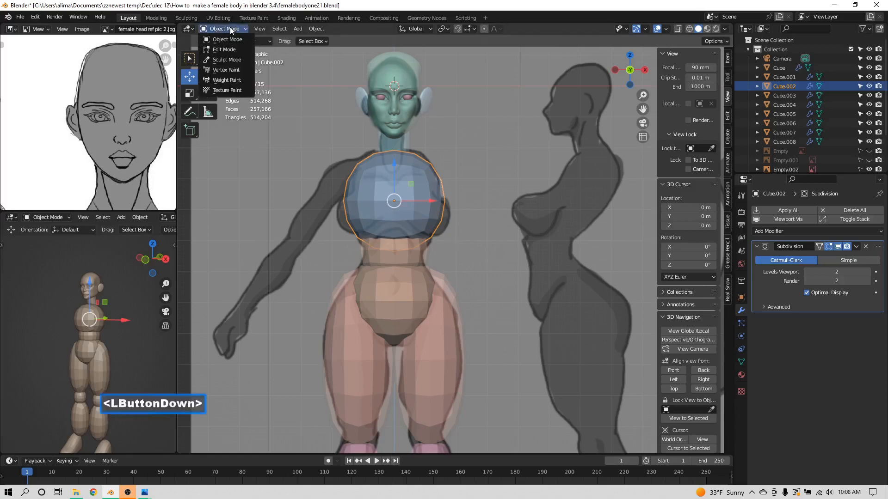
{"action": "left_click", "coordinate": [236, 49]}
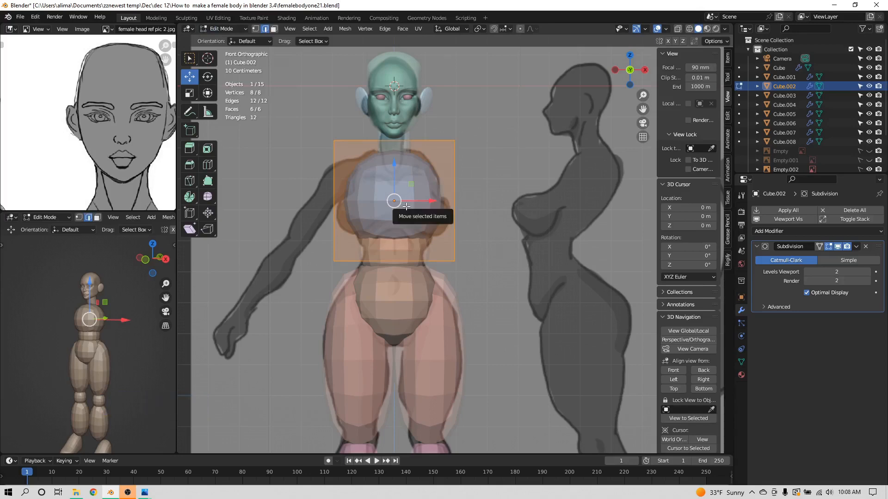
- Add two evenly spaced vertical loop cuts around the chest cage
{"action": "key", "text": "ctrl"}
{"action": "key", "text": "ctrl+r"}
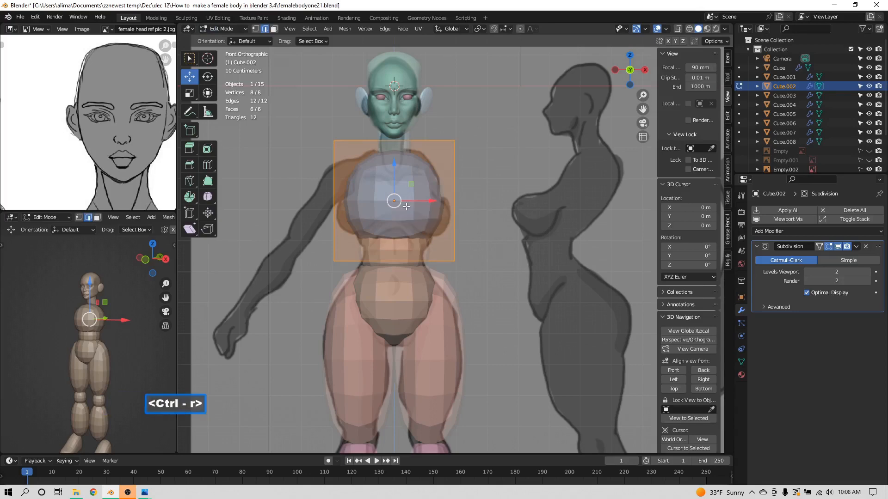
{"action": "scroll", "coordinate": [408, 148], "scroll_direction": "up", "scroll_amount": 1}
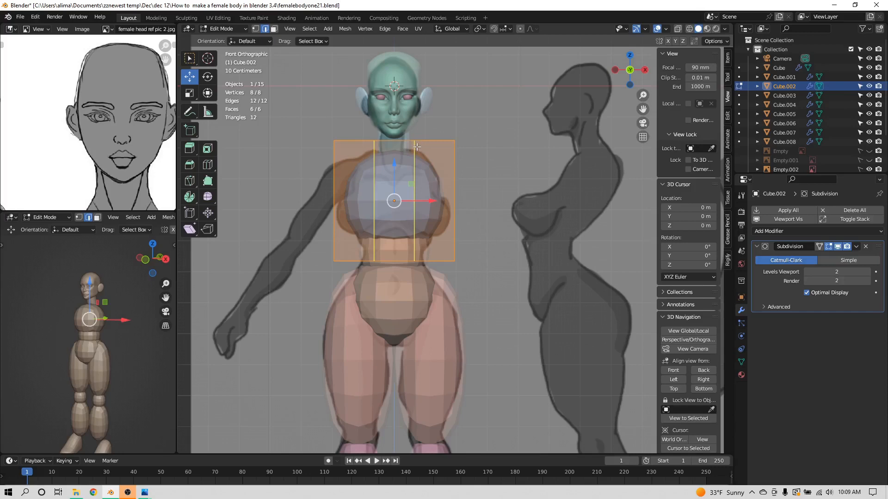
{"action": "left_click", "coordinate": [417, 146]}
{"action": "left_click", "coordinate": [417, 146]}
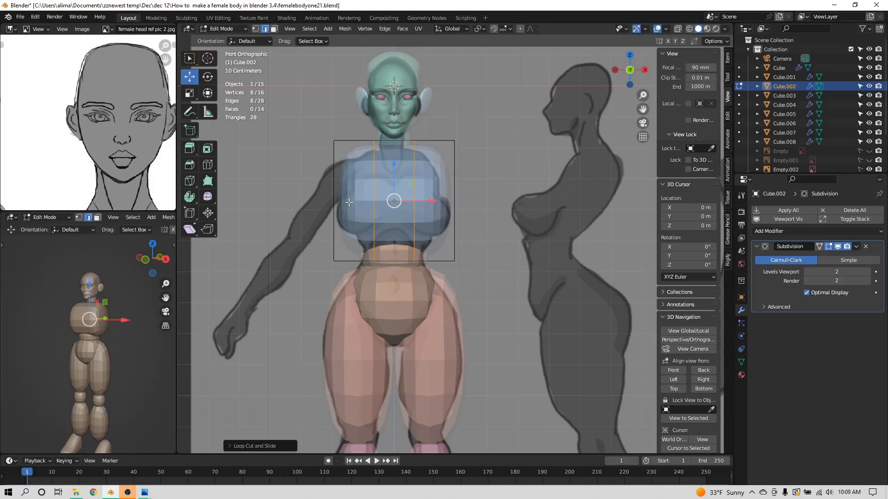
- Add a horizontal loop cut at the chest cage's mid-height and save incrementally up to femalebodyone23.blend
{"action": "key", "text": "ctrl+r"}
{"action": "left_click", "coordinate": [361, 188]}
{"action": "left_click", "coordinate": [361, 189]}
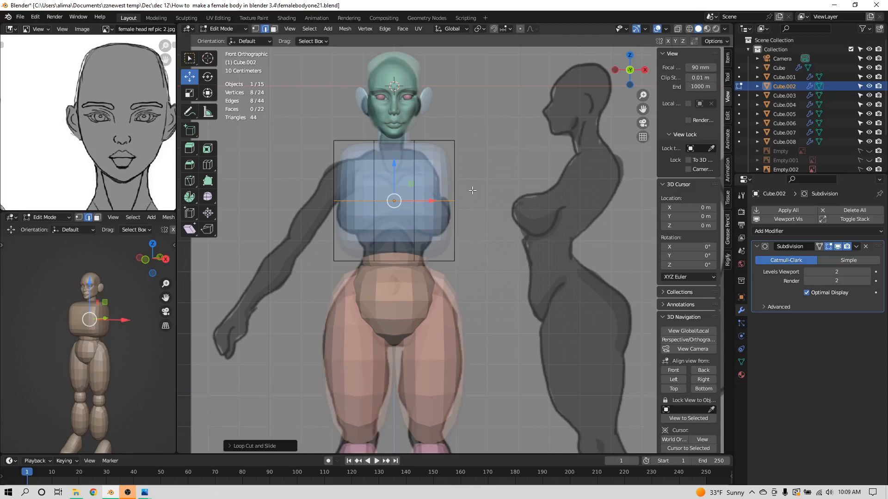
{"action": "key", "text": "Insert"}
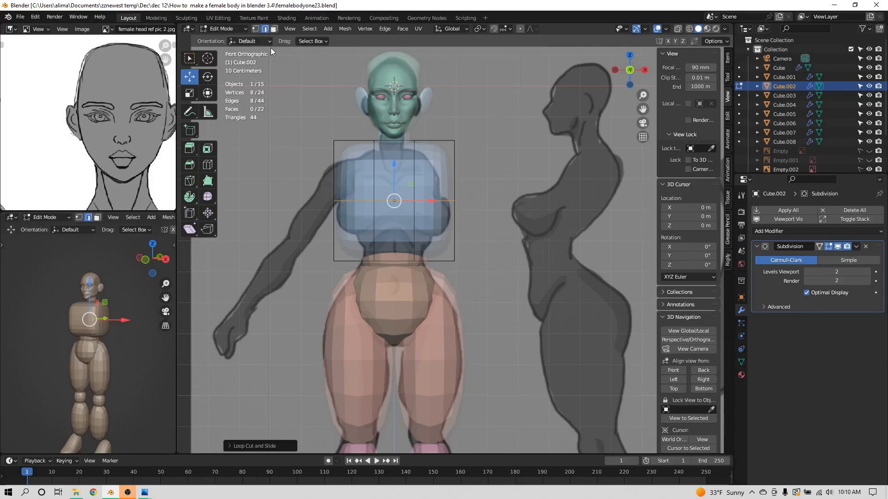
- Raise the chest cage's lower front middle edge along Z to arch the bottom of the ribcage
{"action": "left_click", "coordinate": [394, 260]}
{"action": "middle_click_drag", "start_coordinate": [482, 259], "coordinate": [438, 255]}
{"action": "left_click_drag", "start_coordinate": [401, 219], "coordinate": [392, 169]}
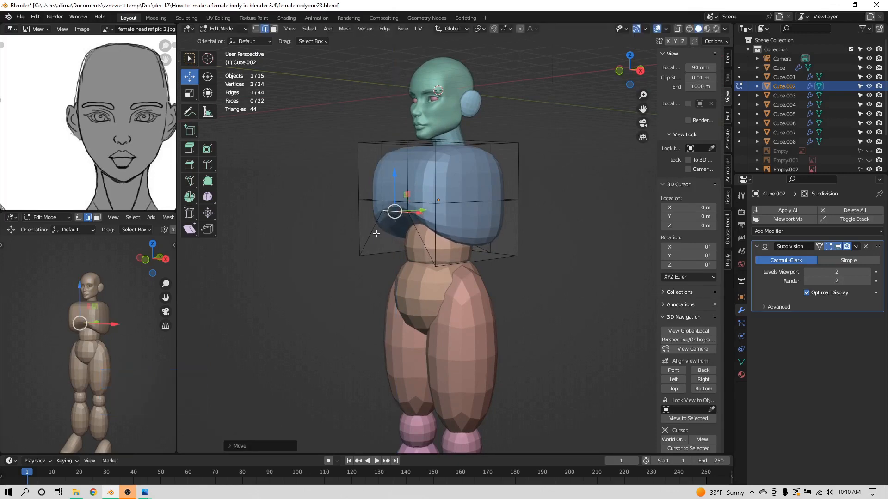
{"action": "middle_click_drag", "start_coordinate": [397, 237], "coordinate": [446, 238]}
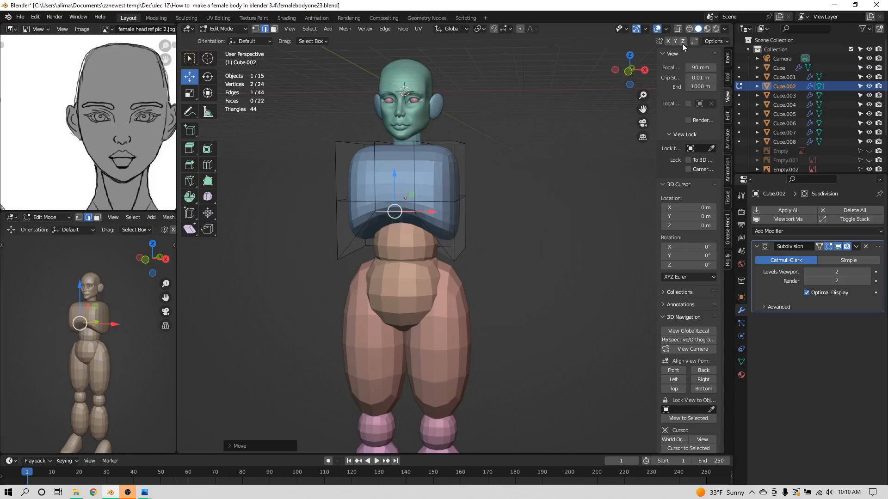
- Enable X mirror editing and lower the chest cage's upper outer edge along Z to slope both shoulders
{"action": "left_click", "coordinate": [669, 42]}
{"action": "middle_click_drag", "start_coordinate": [479, 147], "coordinate": [472, 147]}
{"action": "left_click", "coordinate": [471, 136]}
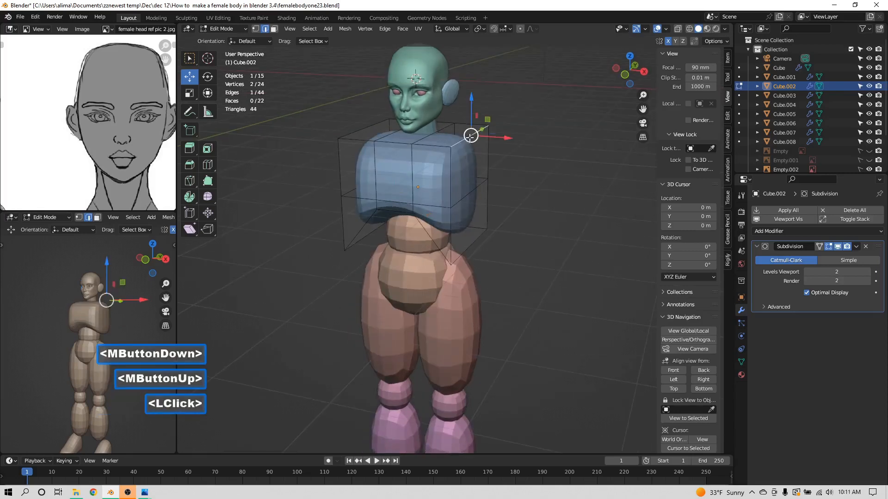
{"action": "left_click_drag", "start_coordinate": [470, 109], "coordinate": [465, 123]}
{"action": "middle_click_drag", "start_coordinate": [64, 333], "coordinate": [107, 329]}
{"action": "mouse_move", "coordinate": [375, 249]}
{"action": "middle_mouse_down"}
{"action": "mouse_move", "coordinate": [383, 237]}
{"action": "mouse_move", "coordinate": [324, 242]}
{"action": "mouse_move", "coordinate": [385, 240]}
{"action": "middle_mouse_up"}
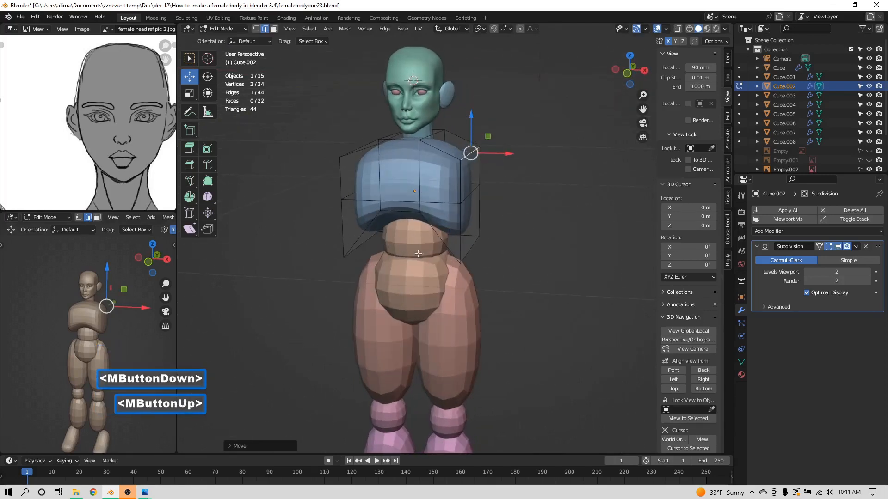
- Select the entire chest cage in the right side view and return to Object Mode
{"action": "left_click", "coordinate": [703, 379]}
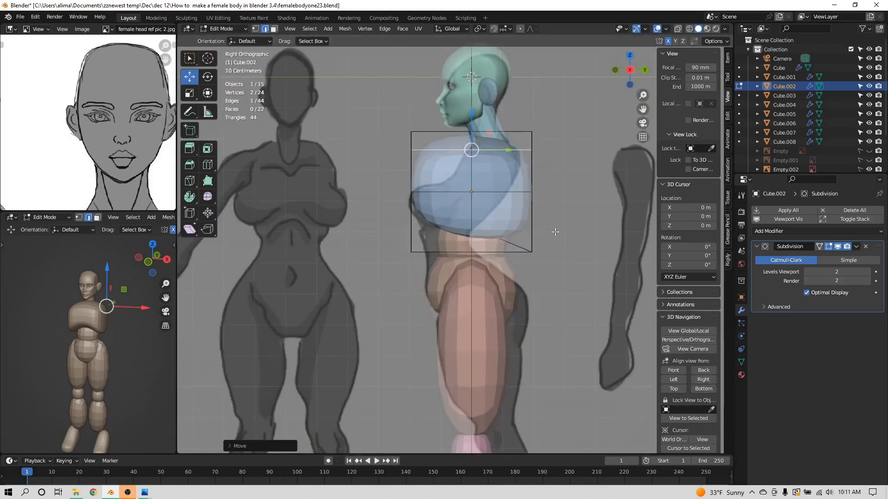
{"action": "key", "text": "a"}
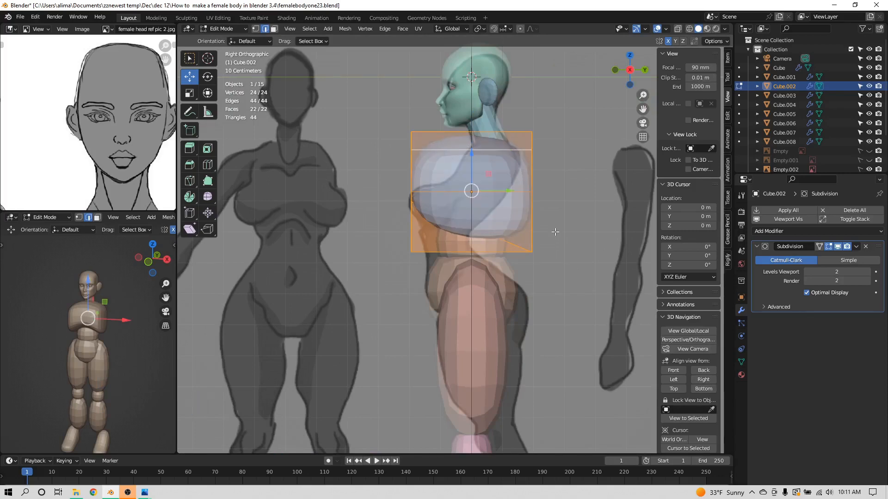
{"action": "left_click", "coordinate": [370, 98]}
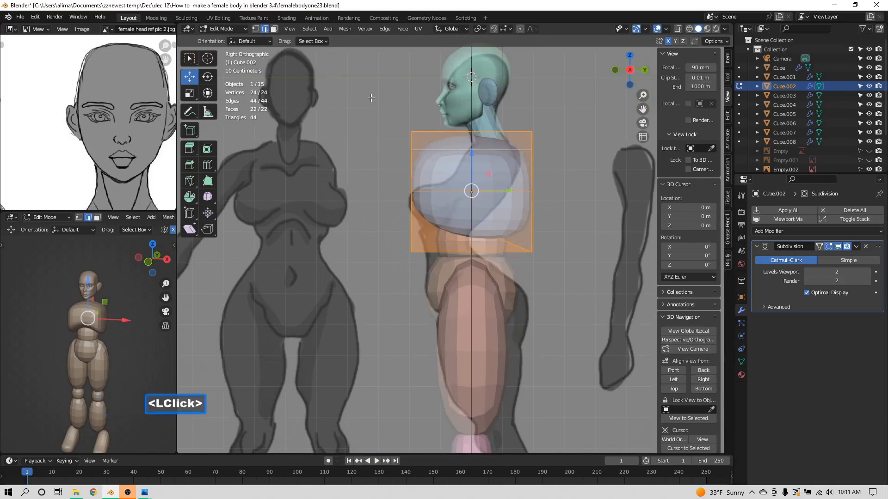
{"action": "left_click", "coordinate": [226, 27]}
{"action": "left_click", "coordinate": [235, 44]}
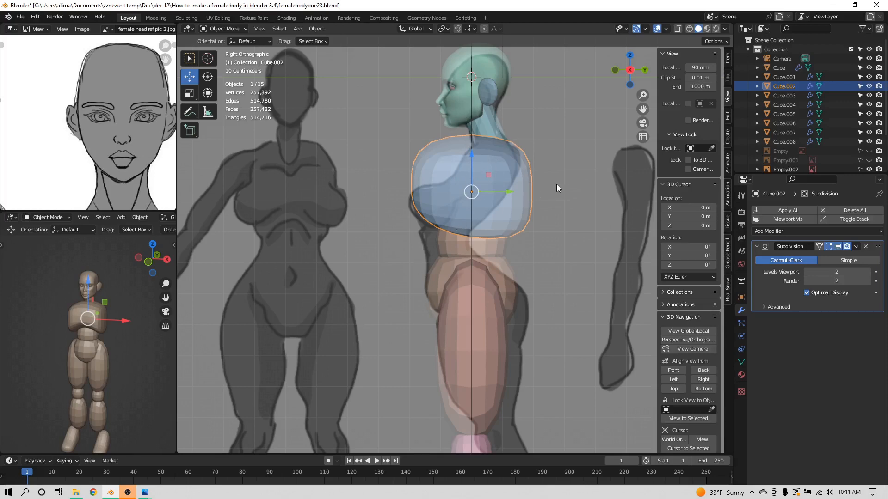
- Scale the chest form down along Y in two passes to thin its depth against the side reference
{"action": "key", "text": "s"}
{"action": "key", "text": "y"}
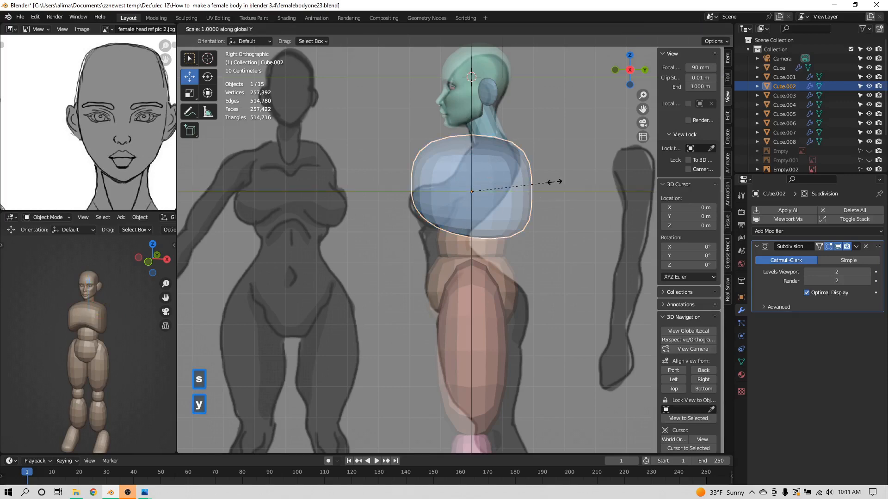
{"action": "left_click", "coordinate": [521, 190]}
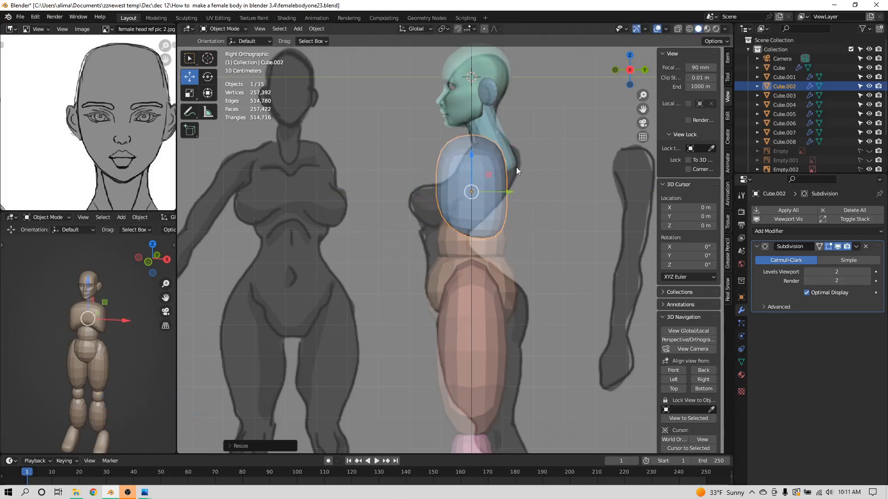
{"action": "key", "text": "s"}
{"action": "key", "text": "y"}
{"action": "left_click", "coordinate": [528, 185]}
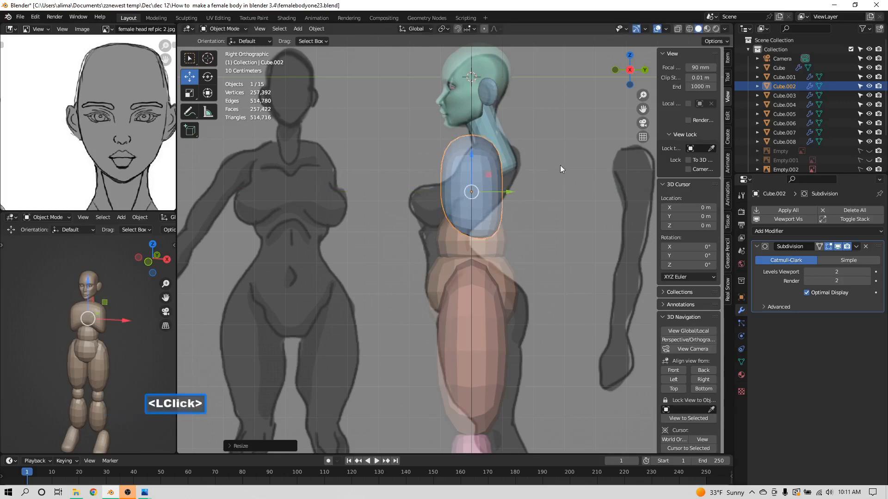
- Rotate the chest form so its top leans toward the back, and shift it slightly backward along Y
{"action": "key", "text": "r"}
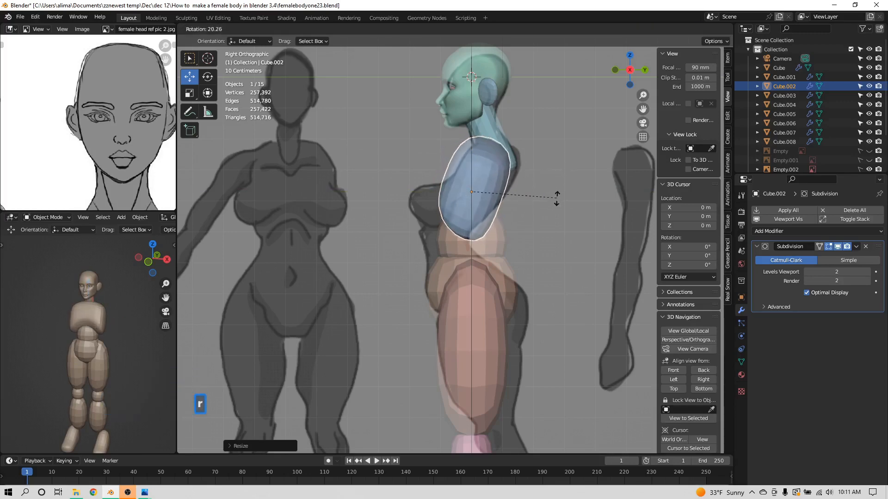
{"action": "left_click", "coordinate": [532, 208]}
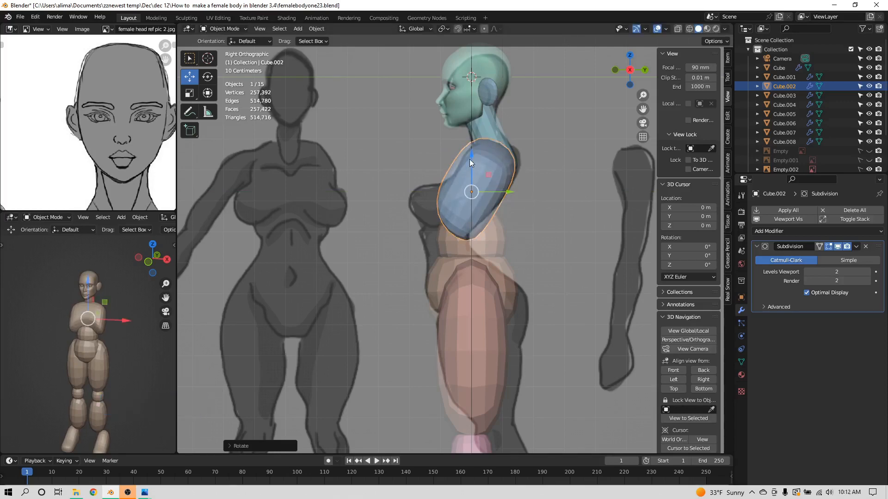
{"action": "left_click_drag", "start_coordinate": [508, 192], "coordinate": [516, 193]}
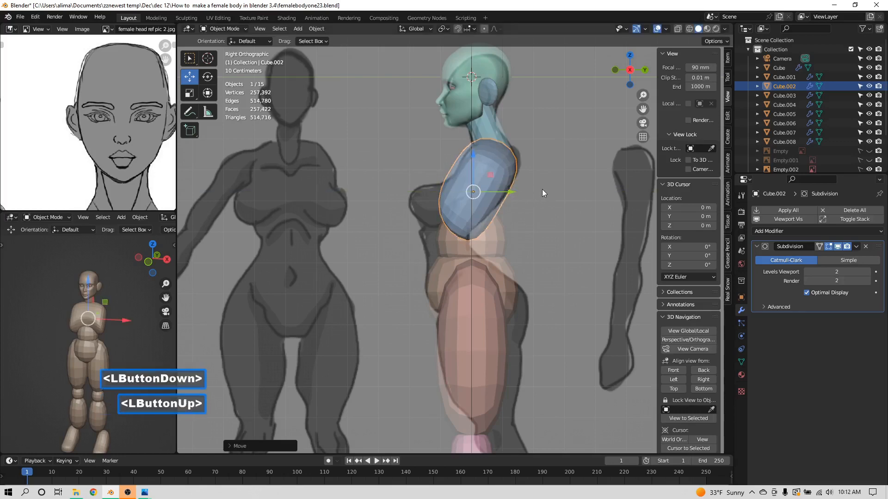
{"action": "middle_click_drag", "start_coordinate": [516, 183], "coordinate": [549, 189]}
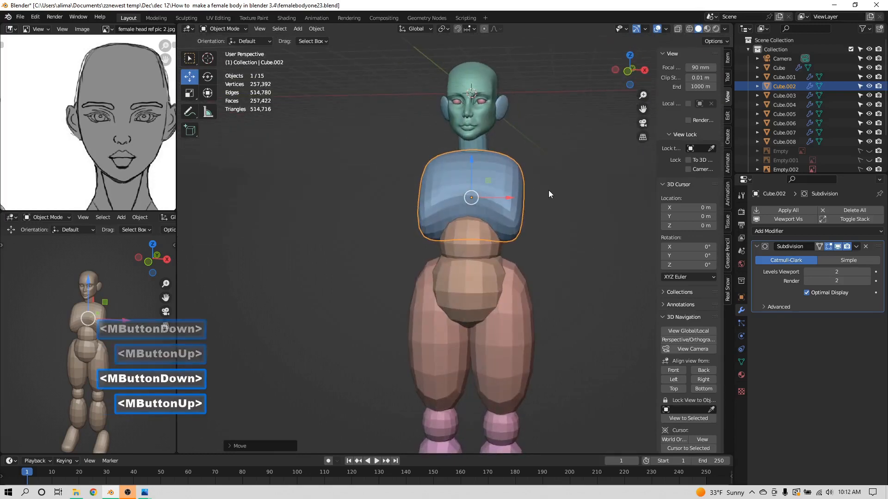
- In Edit Mode, move the chest cage's lower outer edge inward along X to taper both sides toward the waist
{"action": "left_click", "coordinate": [234, 29]}
{"action": "left_click", "coordinate": [237, 55]}
{"action": "left_click", "coordinate": [523, 242]}
{"action": "mouse_move", "coordinate": [550, 253]}
{"action": "left_mouse_down"}
{"action": "mouse_move", "coordinate": [535, 252]}
{"action": "mouse_move", "coordinate": [543, 252]}
{"action": "left_mouse_up"}
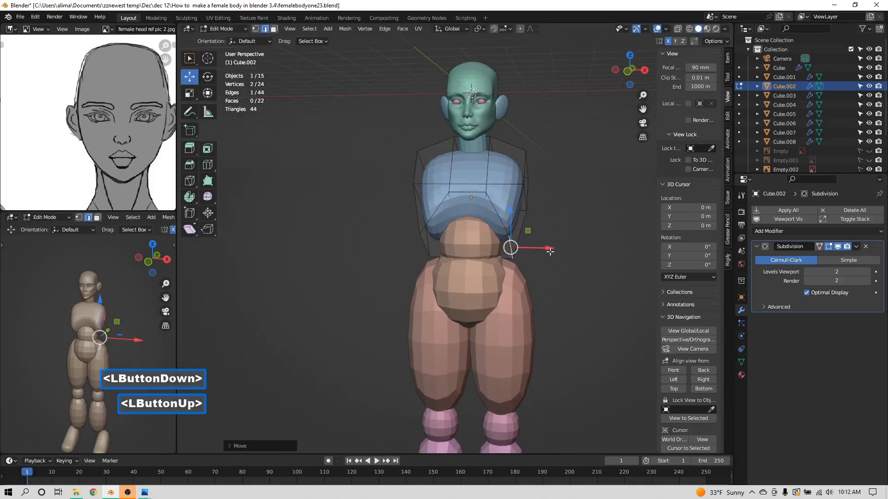
- Move the chest cage's front centre lower edge forward along Y and down along Z, fitting its height against the front reference
{"action": "middle_click_drag", "start_coordinate": [585, 239], "coordinate": [522, 243]}
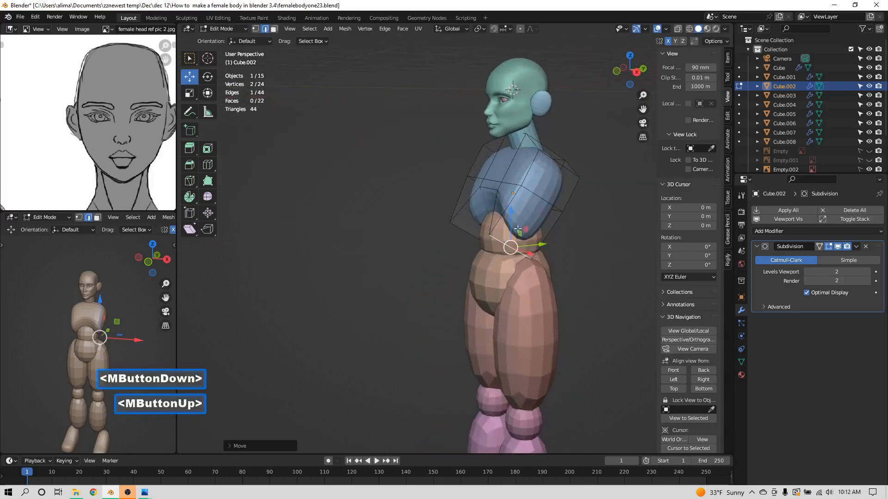
{"action": "left_click", "coordinate": [488, 185]}
{"action": "middle_click_drag", "start_coordinate": [539, 208], "coordinate": [515, 202]}
{"action": "left_click_drag", "start_coordinate": [518, 190], "coordinate": [509, 189]}
{"action": "left_click_drag", "start_coordinate": [477, 157], "coordinate": [477, 162]}
{"action": "left_click", "coordinate": [685, 370]}
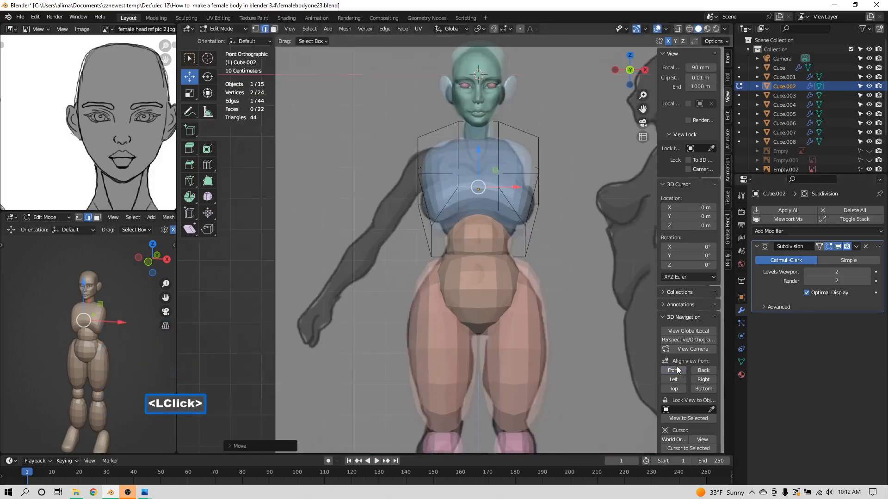
{"action": "scroll", "coordinate": [474, 155], "scroll_direction": "up", "scroll_amount": 2}
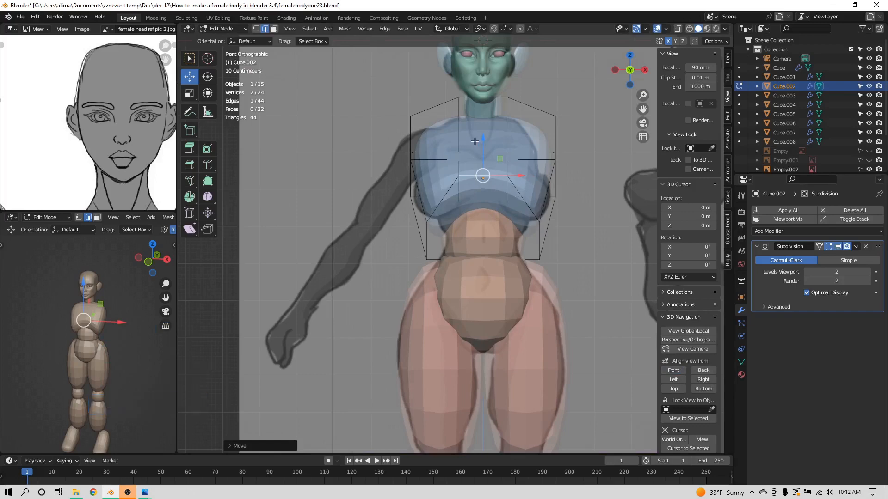
{"action": "left_click", "coordinate": [479, 160]}
{"action": "left_click", "coordinate": [483, 174]}
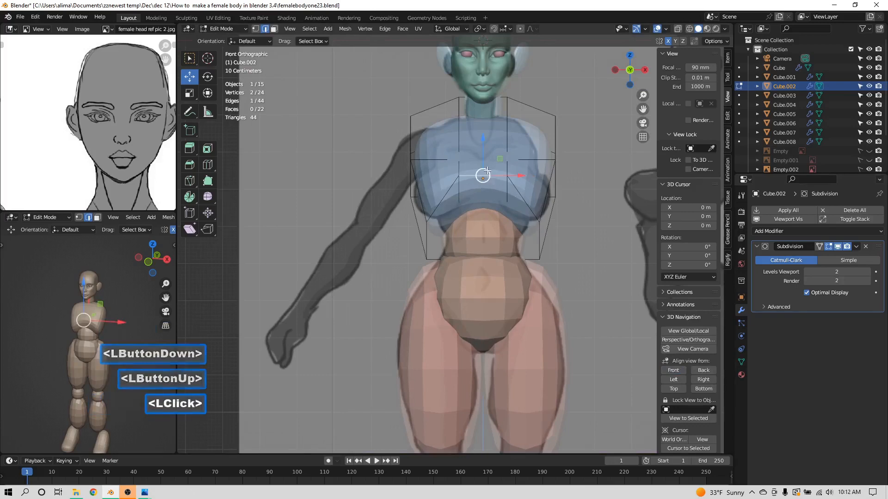
{"action": "left_click_drag", "start_coordinate": [483, 138], "coordinate": [481, 161]}
- Move the chest cage's lower and upper outer side edges inward along X, and save as femalebodyone24.blend
{"action": "left_click", "coordinate": [541, 255]}
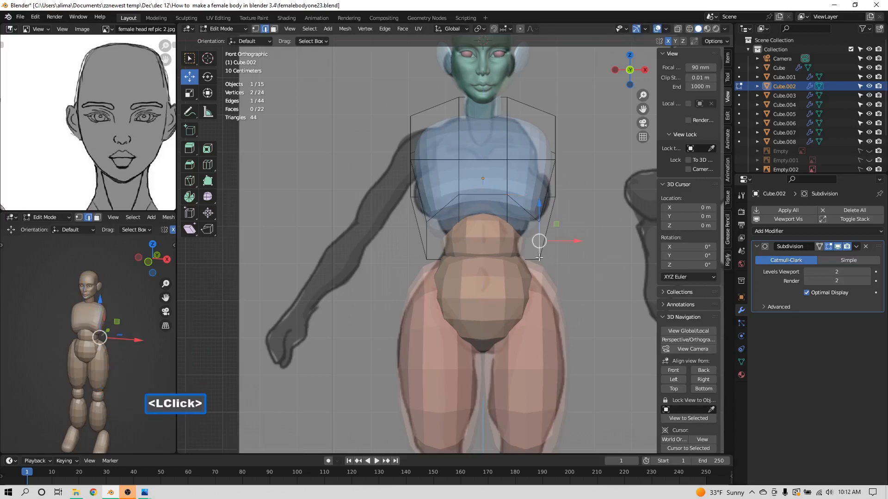
{"action": "left_click", "coordinate": [549, 222]}
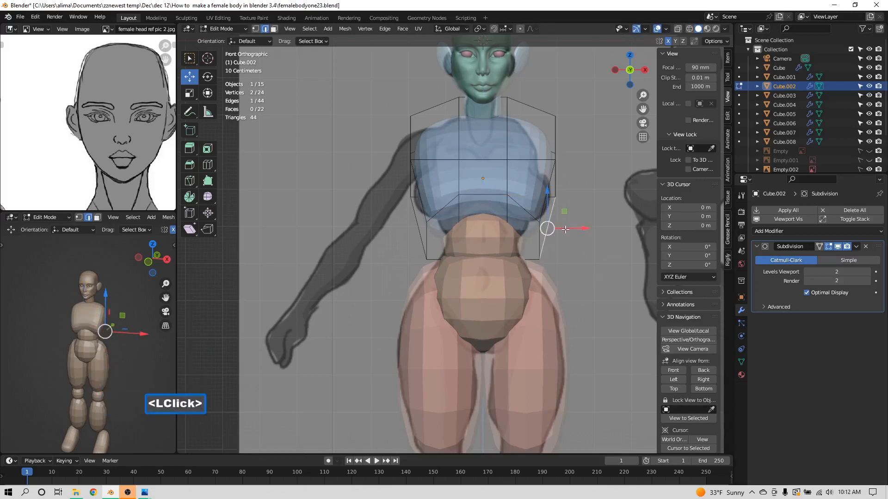
{"action": "left_click_drag", "start_coordinate": [585, 229], "coordinate": [579, 230]}
{"action": "middle_click_drag", "start_coordinate": [559, 166], "coordinate": [528, 172]}
{"action": "left_click", "coordinate": [533, 147]}
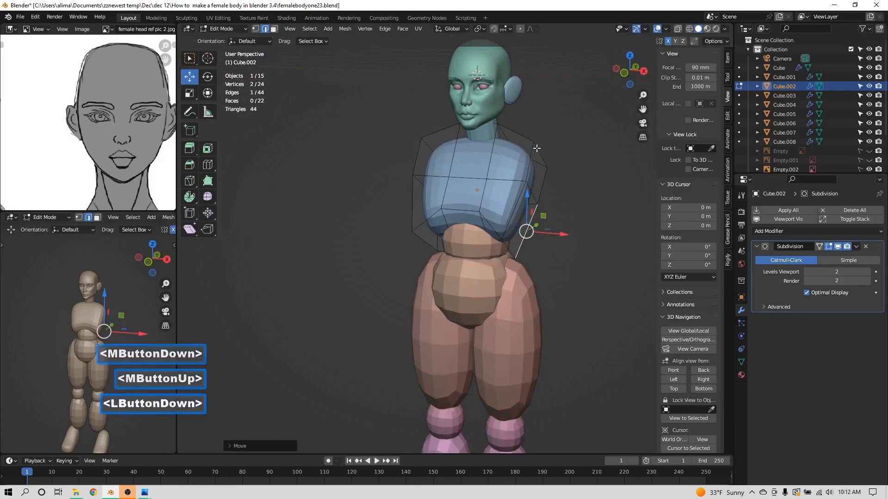
{"action": "left_click_drag", "start_coordinate": [557, 156], "coordinate": [553, 155]}
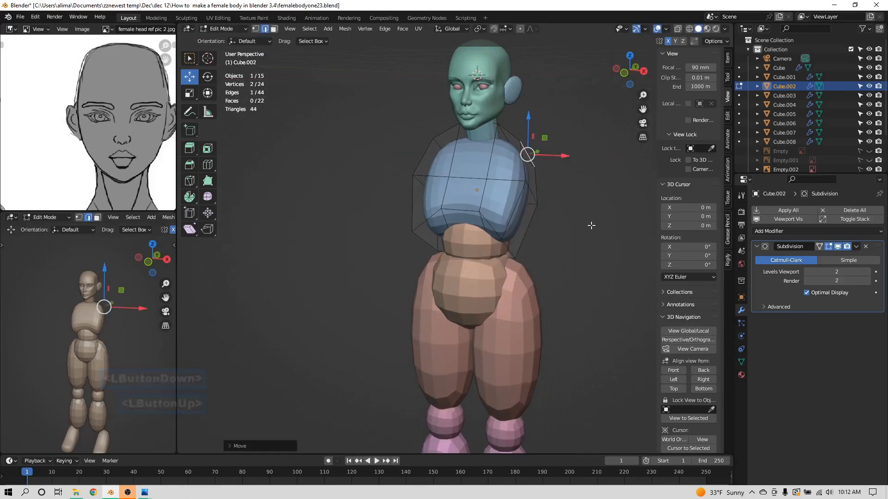
{"action": "key", "text": "Insert"}
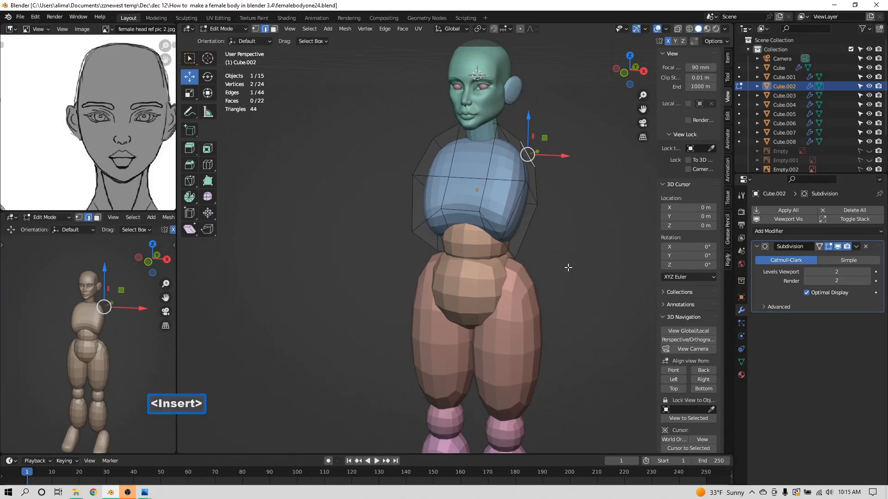
- Select the three front underside faces of the chest cage, extrude them in place and scale them down to about 0.78
{"action": "scroll", "coordinate": [512, 266], "scroll_direction": "up", "scroll_amount": 1}
{"action": "scroll", "coordinate": [511, 266], "scroll_direction": "up", "scroll_amount": 1}
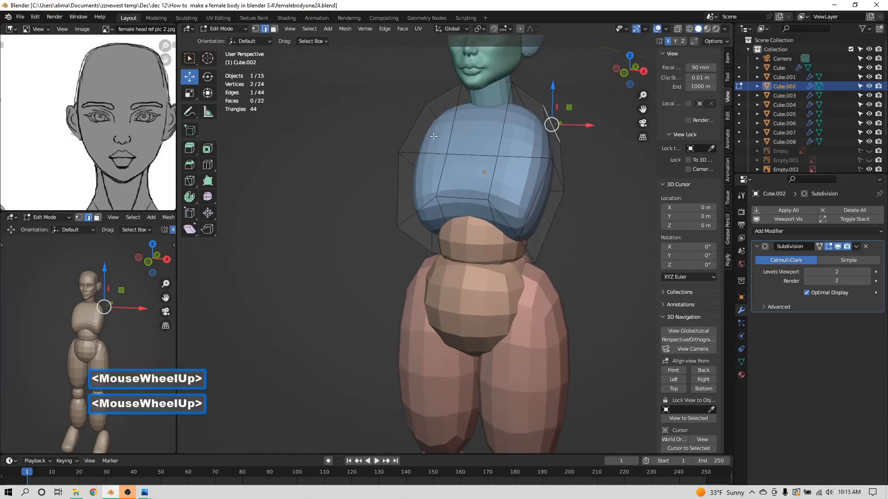
{"action": "scroll", "coordinate": [488, 202], "scroll_direction": "up", "scroll_amount": 1}
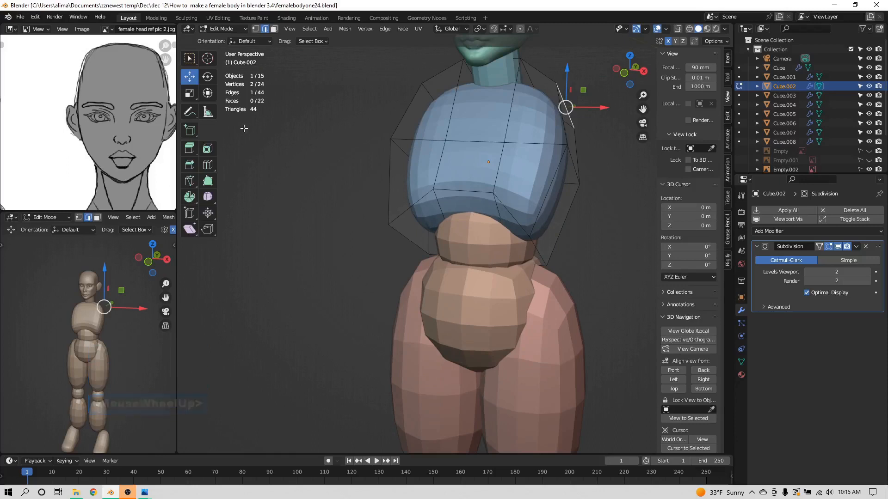
{"action": "left_click", "coordinate": [273, 29]}
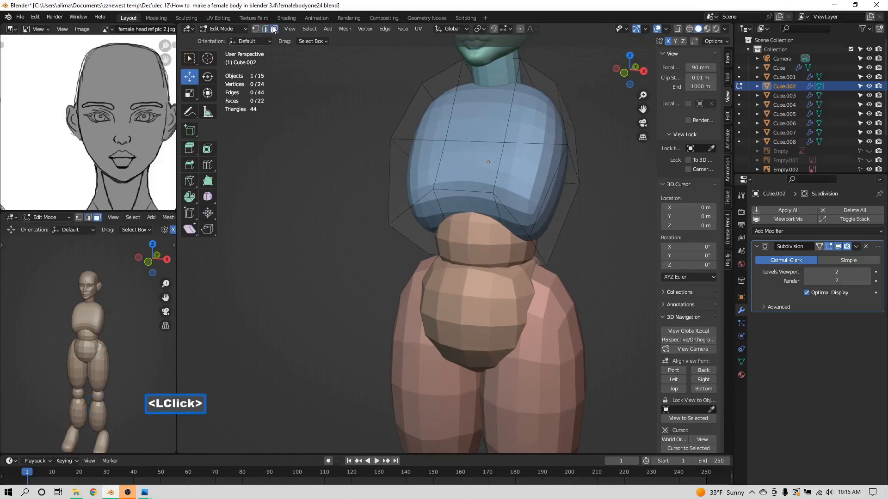
{"action": "middle_click_drag", "start_coordinate": [445, 231], "coordinate": [452, 207]}
{"action": "left_click", "coordinate": [521, 223]}
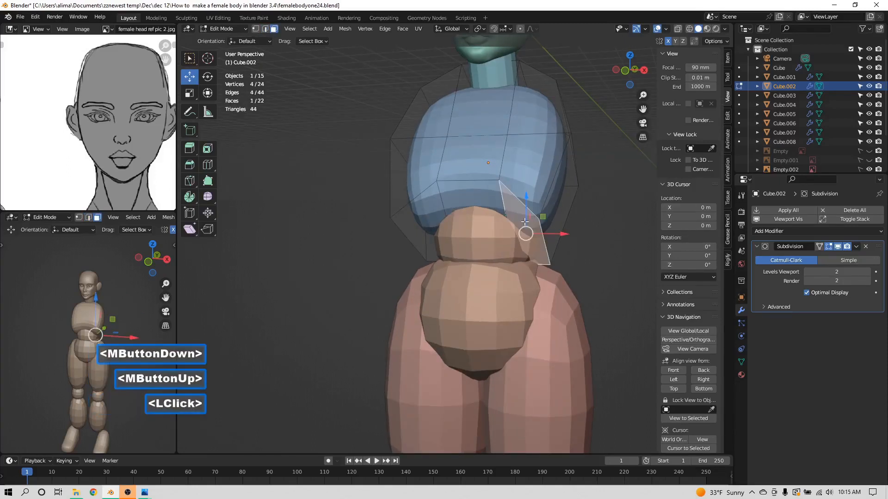
{"action": "left_click", "coordinate": [488, 202], "text": "shift"}
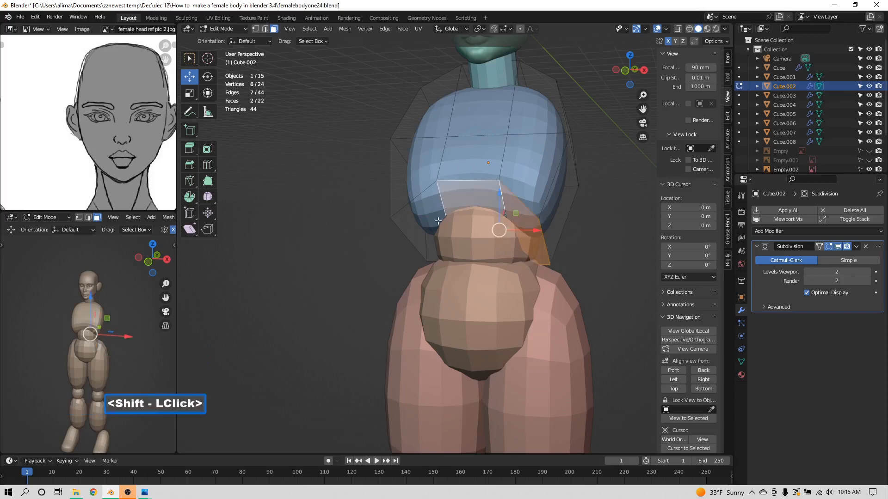
{"action": "left_click", "coordinate": [430, 225], "text": "shift"}
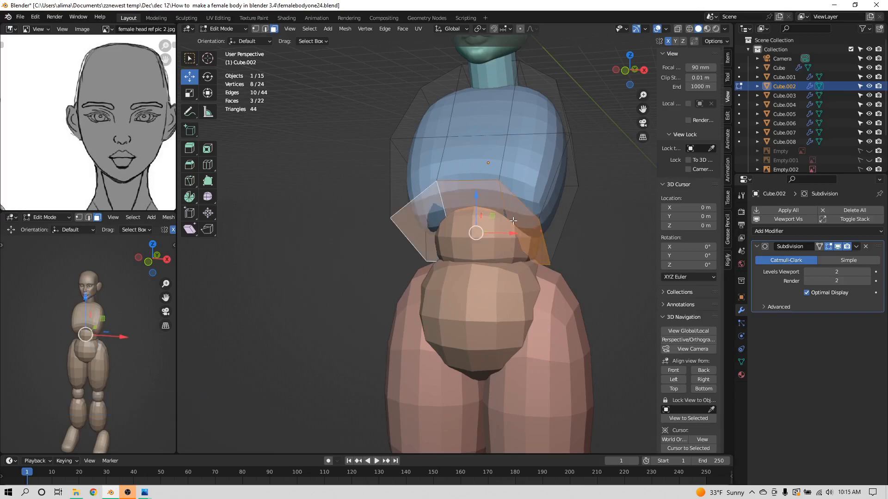
{"action": "key", "text": "e"}
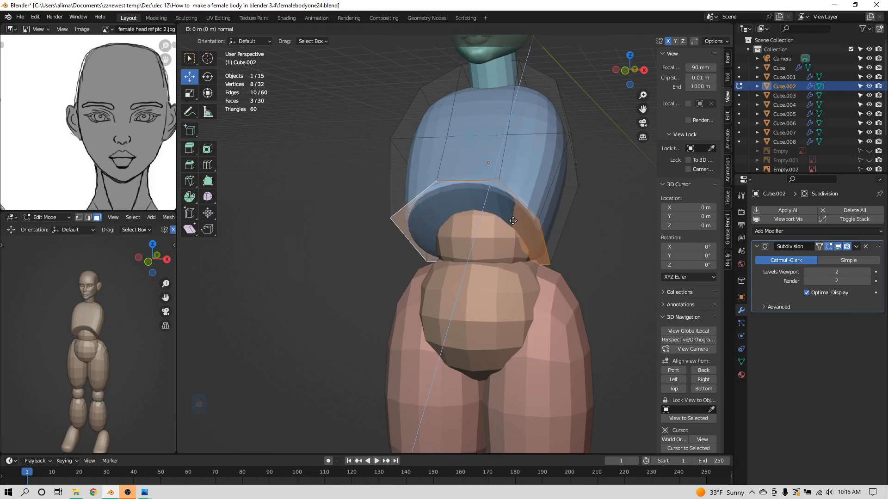
{"action": "left_click", "coordinate": [513, 221]}
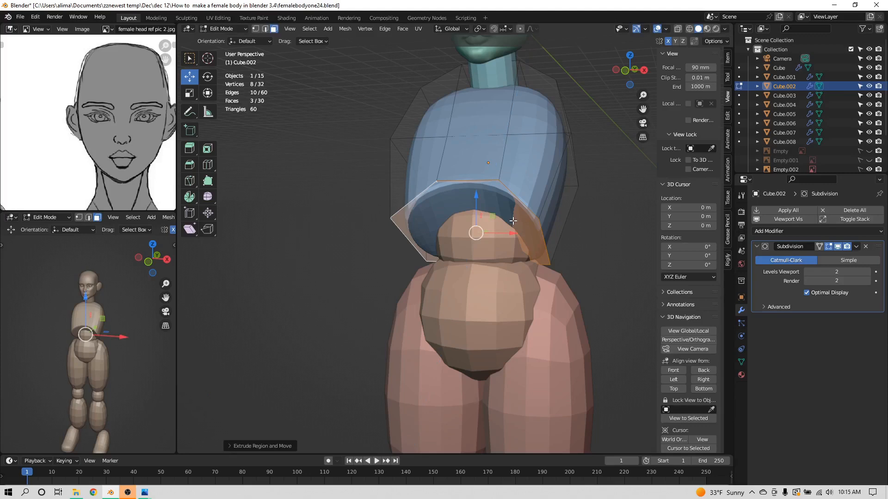
{"action": "key", "text": "s"}
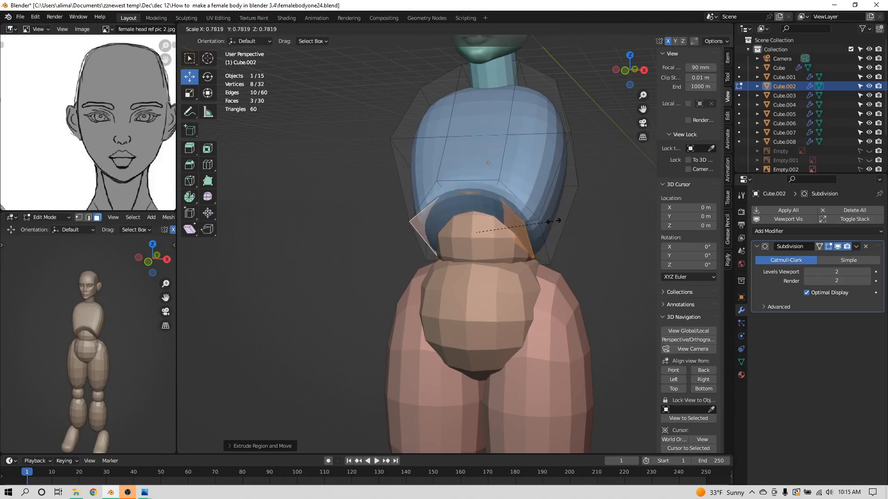
{"action": "left_click", "coordinate": [552, 221]}
- Extrude the three underside faces again, pushing them up into the chest to hollow the rib-cage opening, and save as femalebodyone26.blend
{"action": "mouse_move", "coordinate": [537, 218]}
{"action": "middle_mouse_down"}
{"action": "mouse_move", "coordinate": [490, 221]}
{"action": "mouse_move", "coordinate": [521, 216]}
{"action": "middle_mouse_up"}
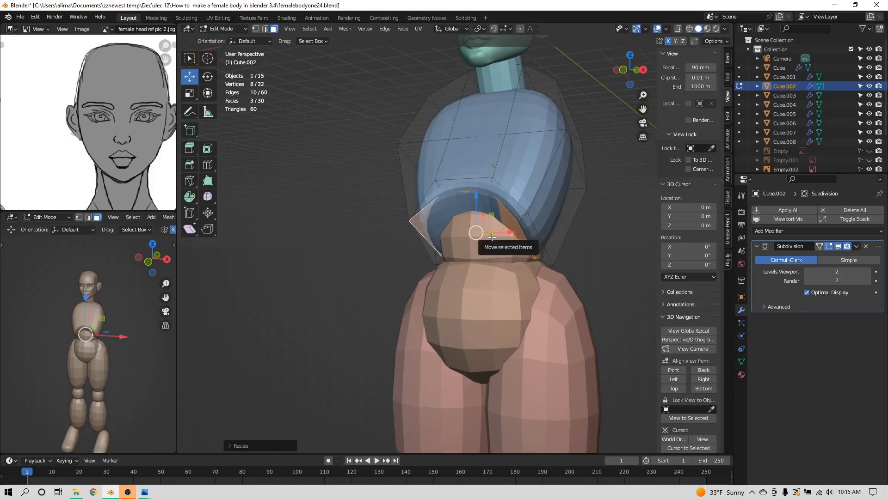
{"action": "key", "text": "e"}
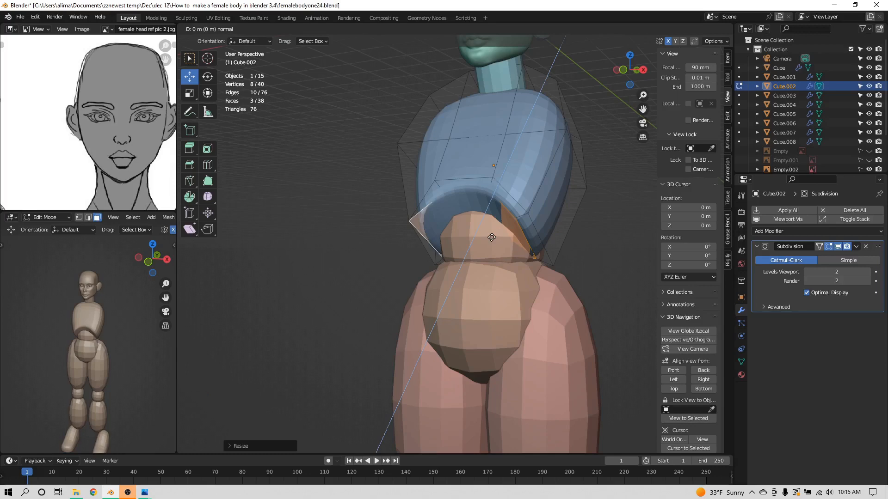
{"action": "left_click", "coordinate": [497, 216]}
{"action": "middle_click_drag", "start_coordinate": [522, 217], "coordinate": [485, 224]}
{"action": "scroll", "coordinate": [498, 214], "scroll_direction": "down", "scroll_amount": 1}
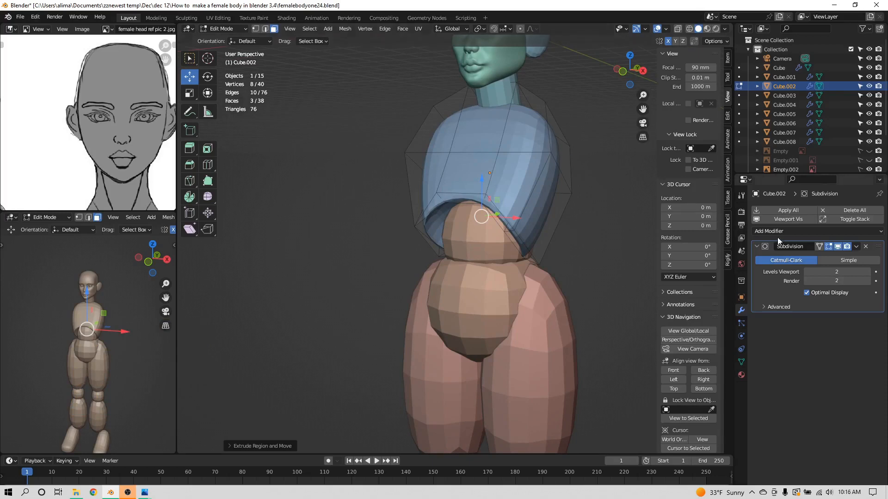
{"action": "left_click", "coordinate": [820, 246]}
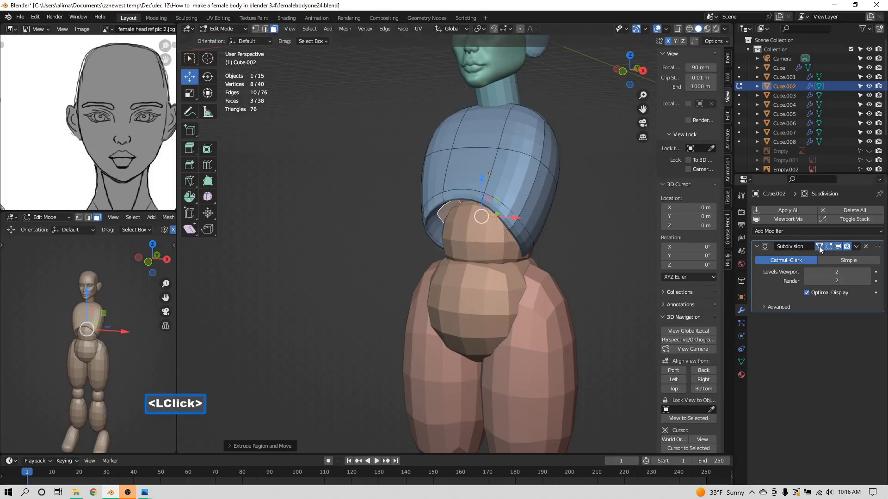
{"action": "left_click", "coordinate": [820, 246]}
{"action": "middle_click_drag", "start_coordinate": [565, 193], "coordinate": [535, 198]}
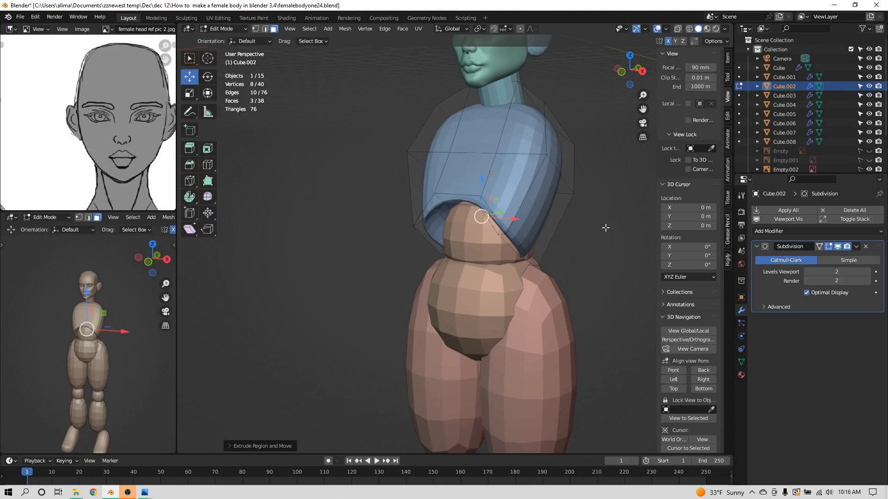
{"action": "key", "text": "Insert"}
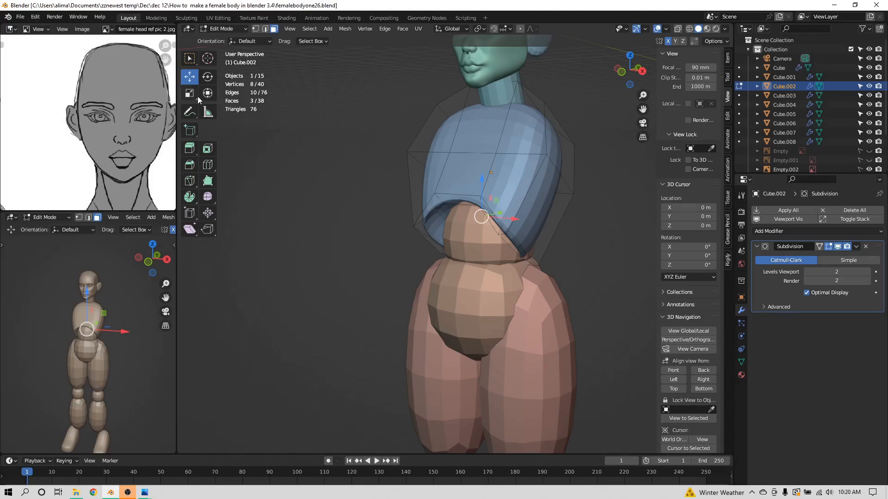
- Return to Object Mode with the thigh form selected, and save the file as femalebodyone27.blend
{"action": "left_click", "coordinate": [229, 30]}
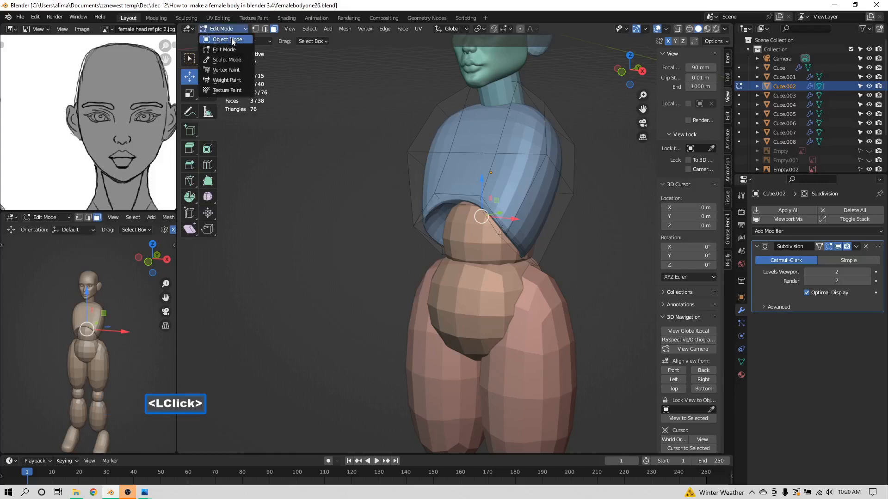
{"action": "left_click", "coordinate": [227, 39]}
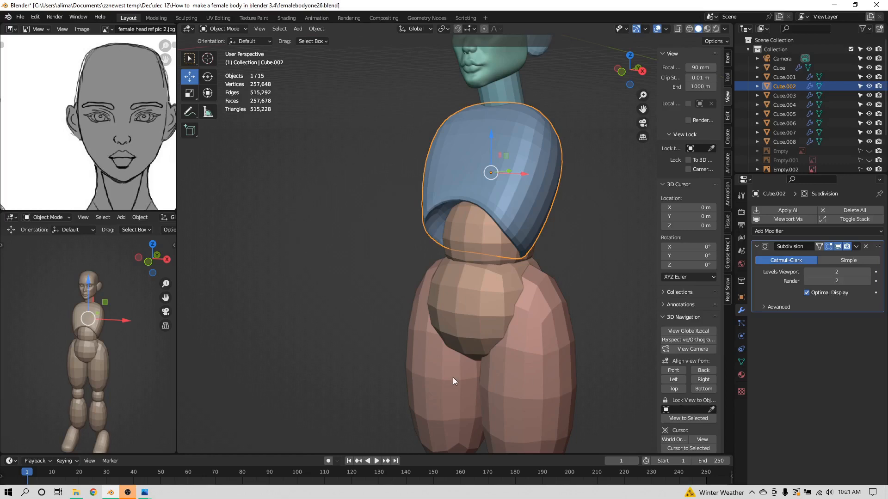
{"action": "left_click", "coordinate": [548, 379]}
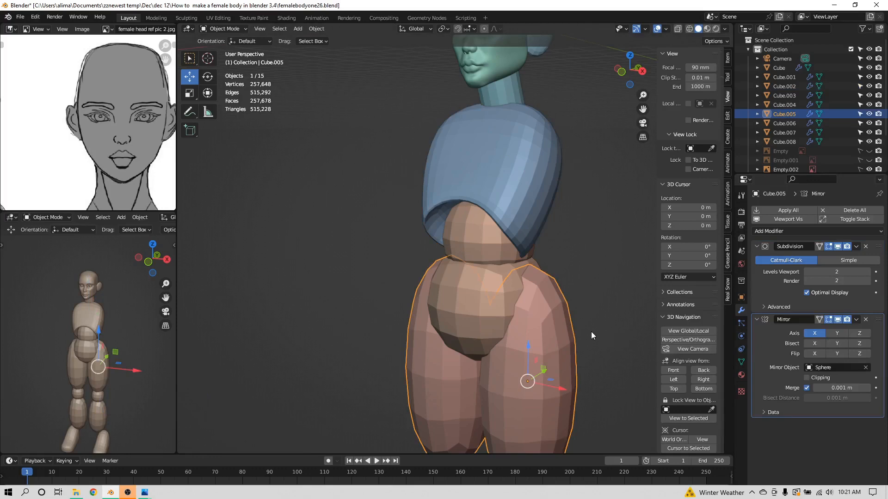
{"action": "left_click_drag", "start_coordinate": [642, 108], "coordinate": [626, 69]}
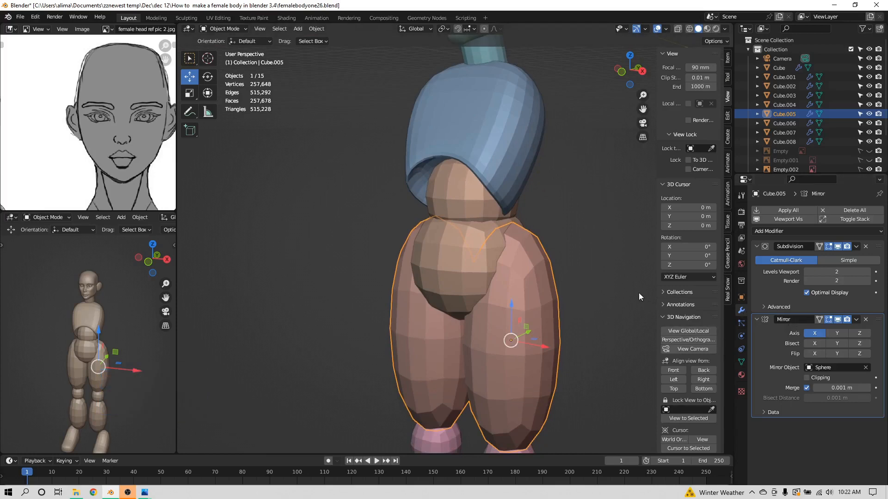
{"action": "key", "text": "Insert"}
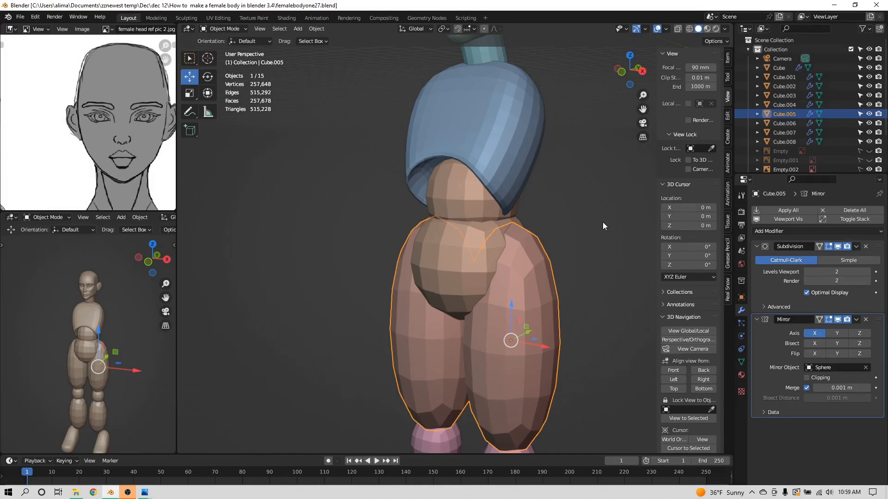
- In the right side view, scale the pelvis form down along Y in two passes to thin its depth
{"action": "left_click", "coordinate": [487, 270]}
{"action": "middle_click_drag", "start_coordinate": [515, 273], "coordinate": [468, 275]}
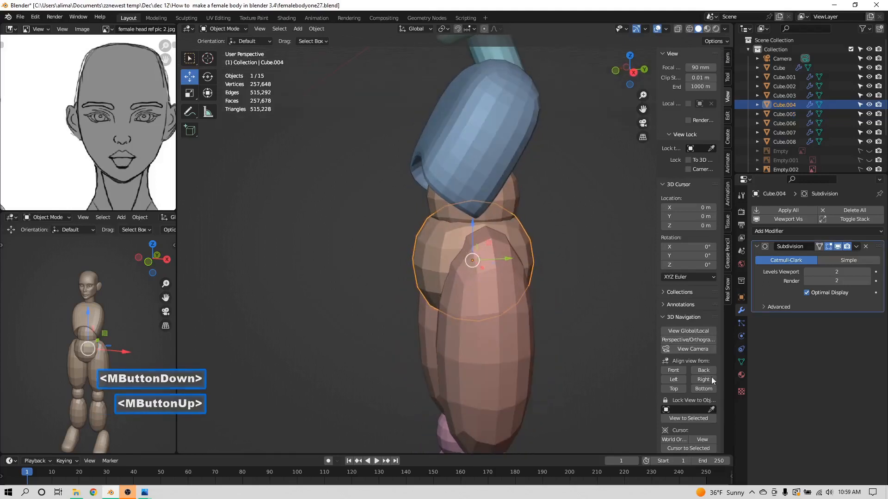
{"action": "left_click", "coordinate": [704, 379]}
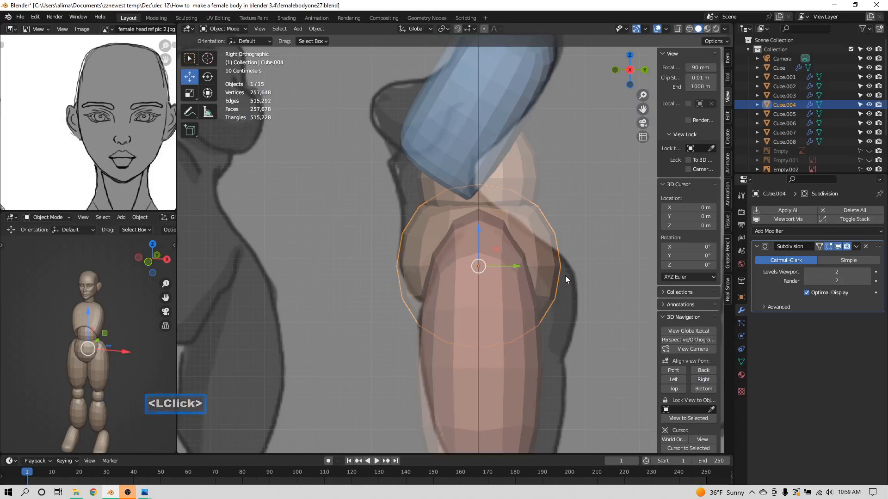
{"action": "key", "text": "s"}
{"action": "key", "text": "y"}
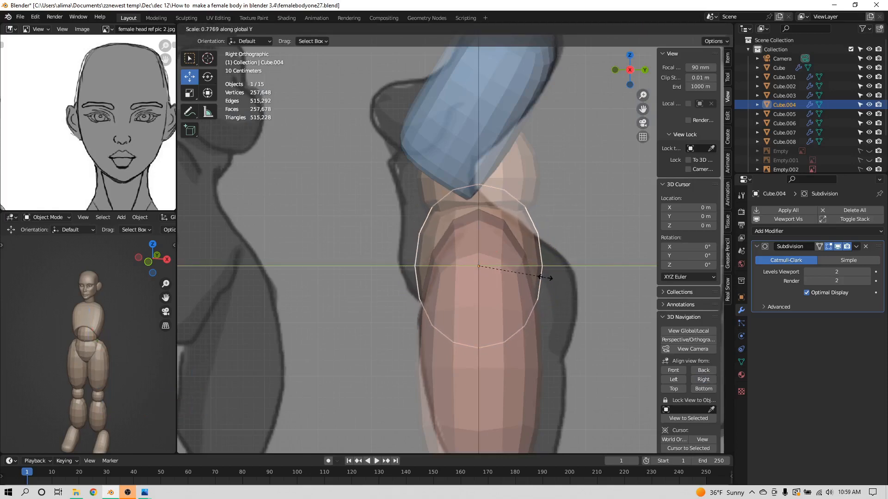
{"action": "left_click", "coordinate": [540, 277]}
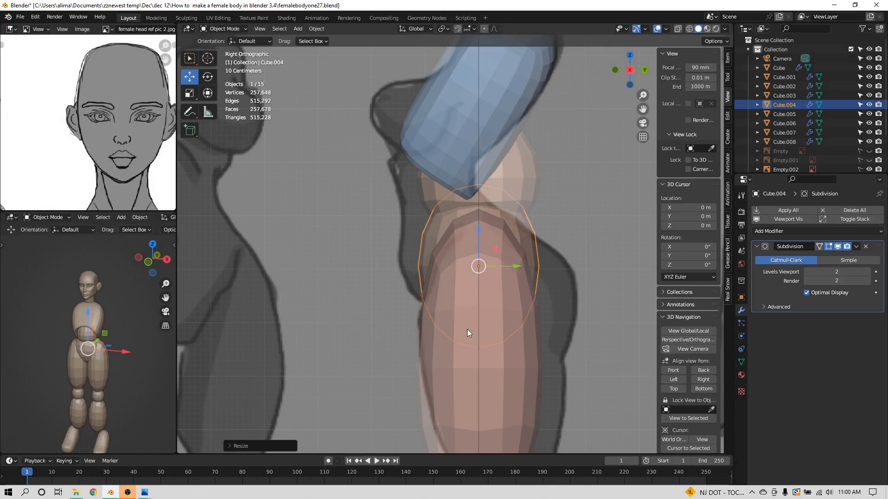
{"action": "key", "text": "s"}
{"action": "key", "text": "y"}
{"action": "left_click", "coordinate": [574, 283]}
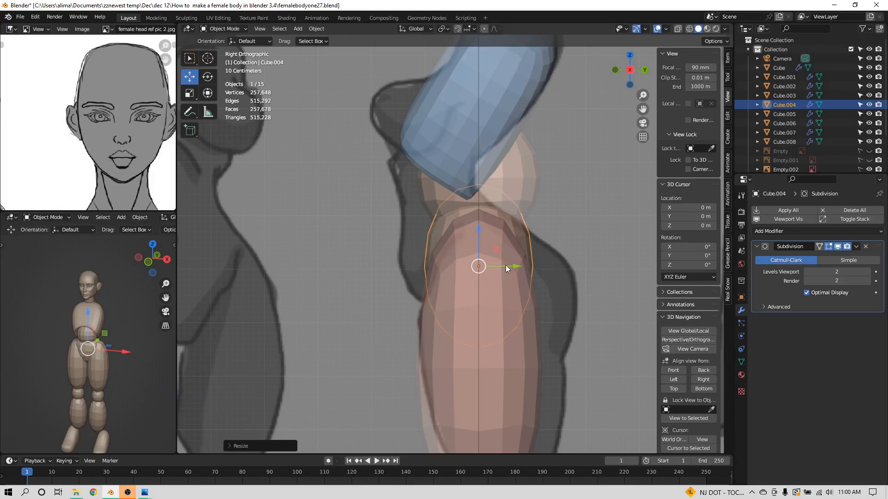
- Rotate the pelvis form to follow the hip tilt in the side reference and stretch it along its local Z axis
{"action": "key", "text": "r"}
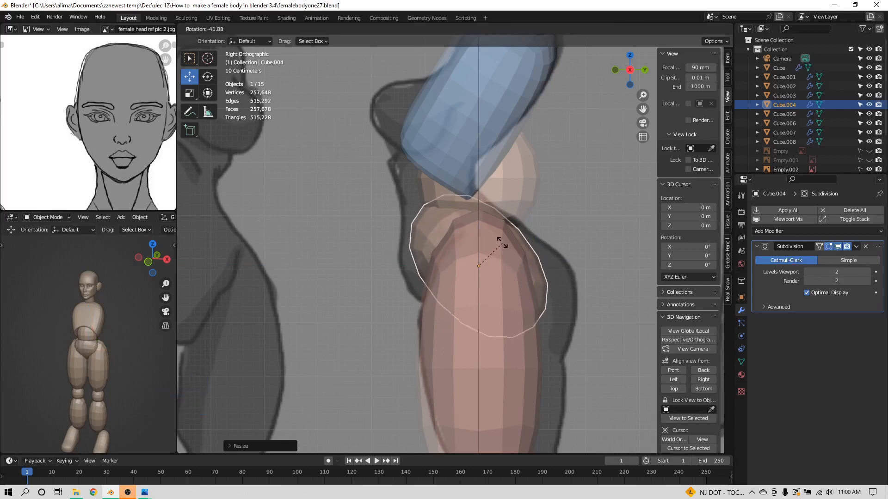
{"action": "left_click", "coordinate": [501, 241]}
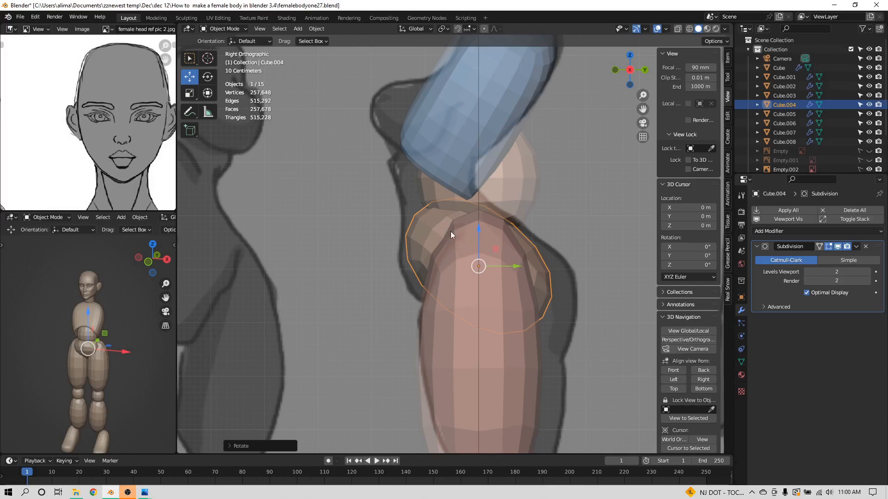
{"action": "key", "text": "s"}
{"action": "key", "text": "z"}
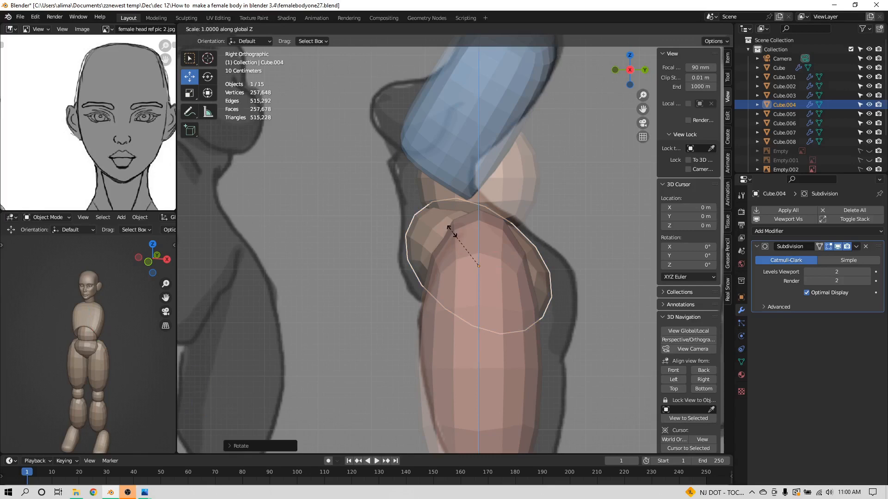
{"action": "key", "text": "z"}
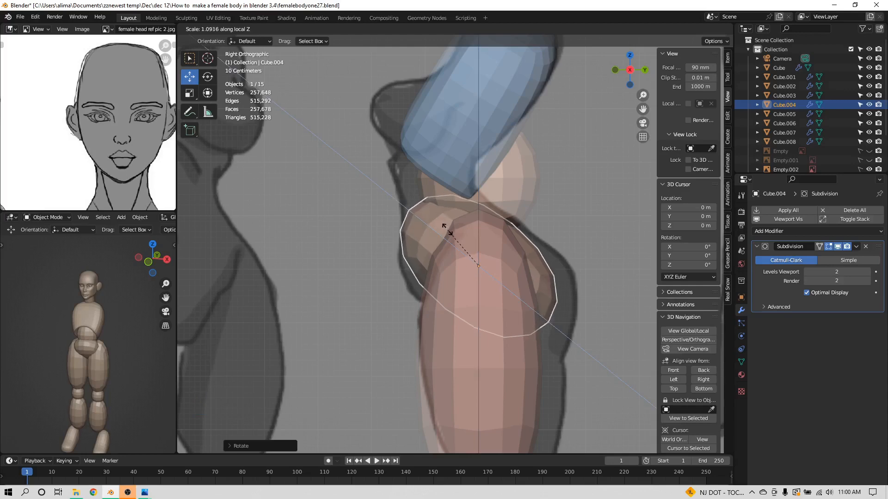
{"action": "left_click", "coordinate": [443, 228]}
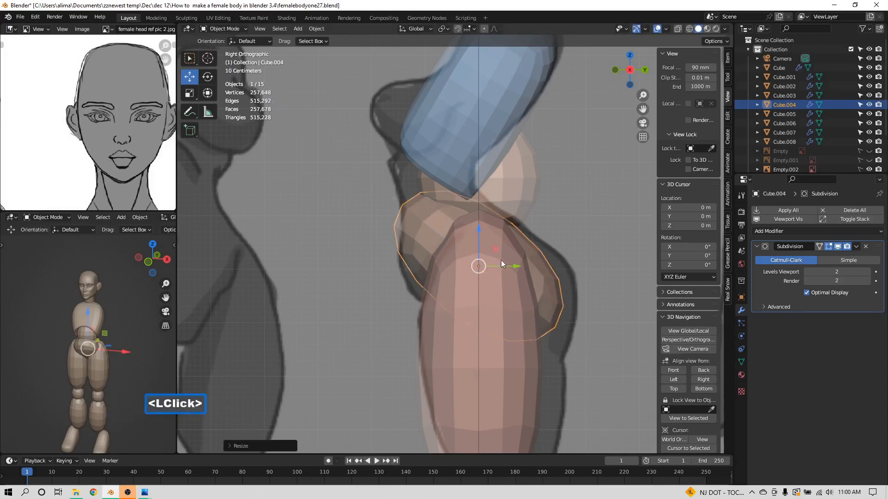
- Move the pelvis form slightly backward and down, and scale it up about 1.21 along its local Y axis
{"action": "left_click_drag", "start_coordinate": [511, 265], "coordinate": [520, 265]}
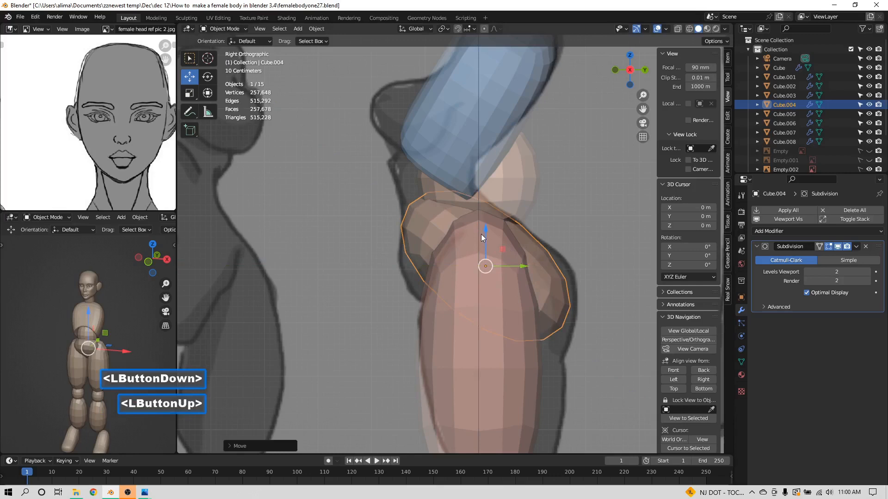
{"action": "left_click_drag", "start_coordinate": [486, 229], "coordinate": [484, 239]}
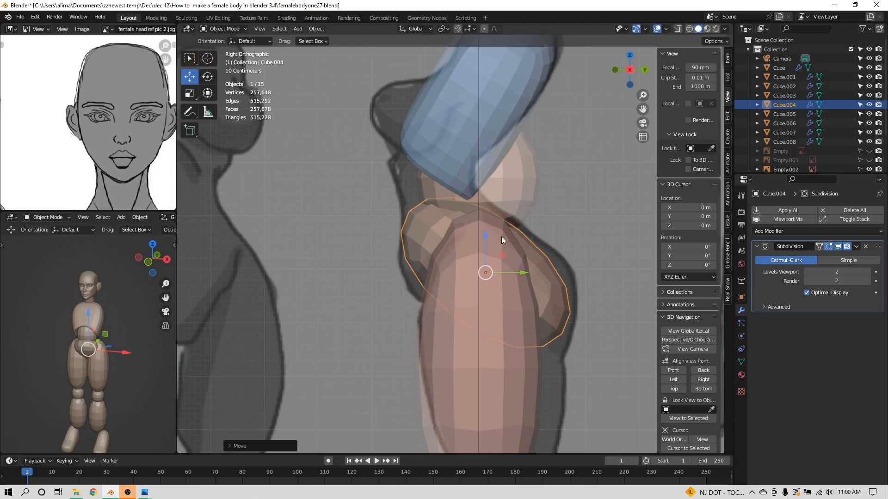
{"action": "key", "text": "s"}
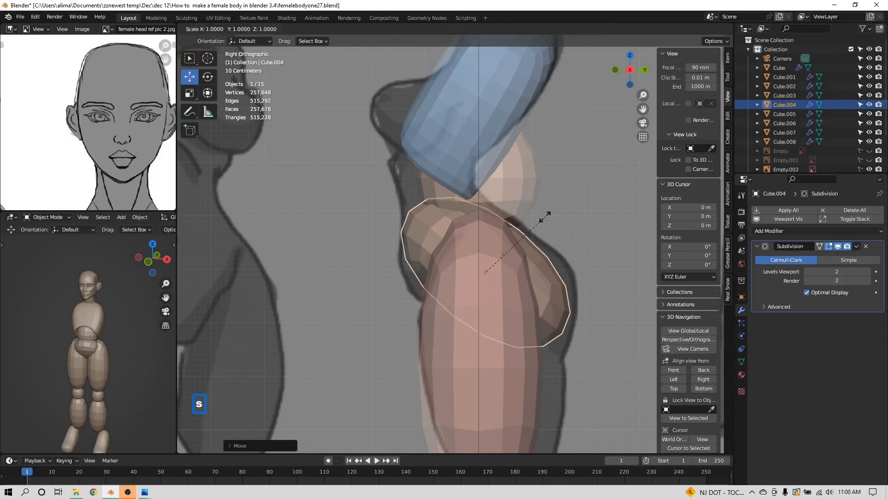
{"action": "key", "text": "y"}
{"action": "key", "text": "y"}
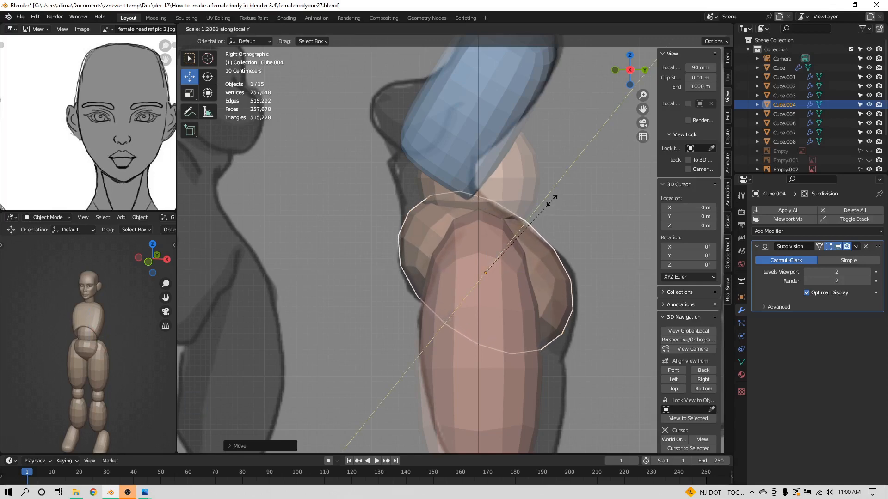
{"action": "left_click", "coordinate": [548, 205]}
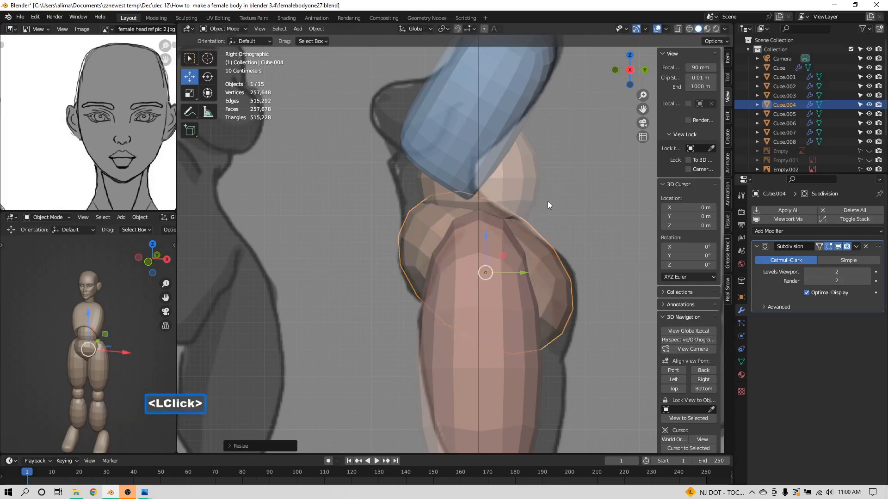
{"action": "left_click", "coordinate": [523, 272]}
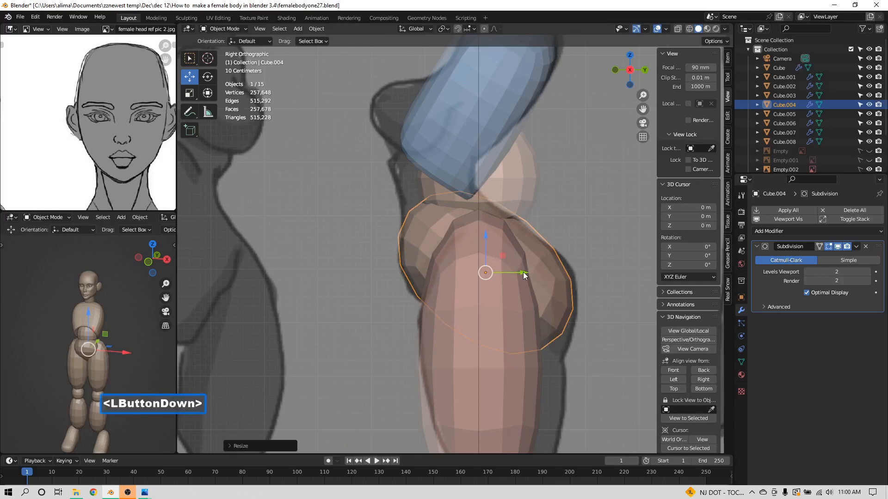
- Move the abdomen form about 0.52 m forward along Y and stretch it along Z to fit the side reference
{"action": "left_click", "coordinate": [517, 185]}
{"action": "left_click_drag", "start_coordinate": [514, 177], "coordinate": [484, 179]}
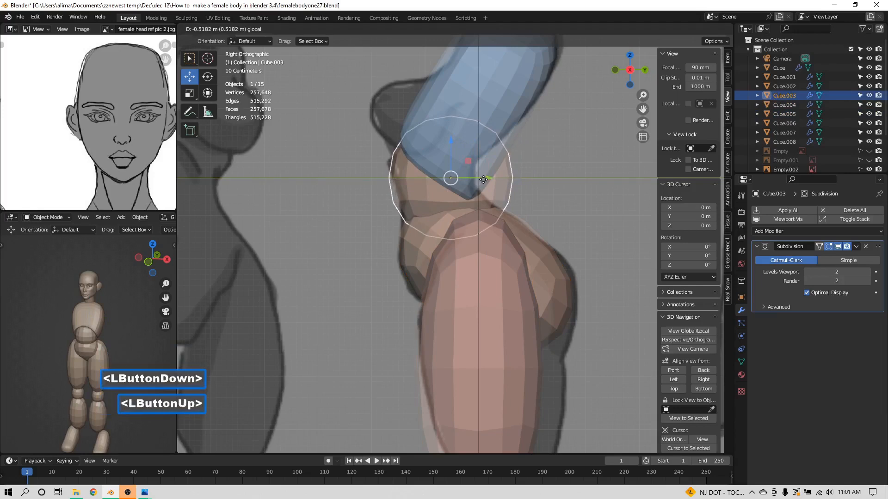
{"action": "key", "text": "s"}
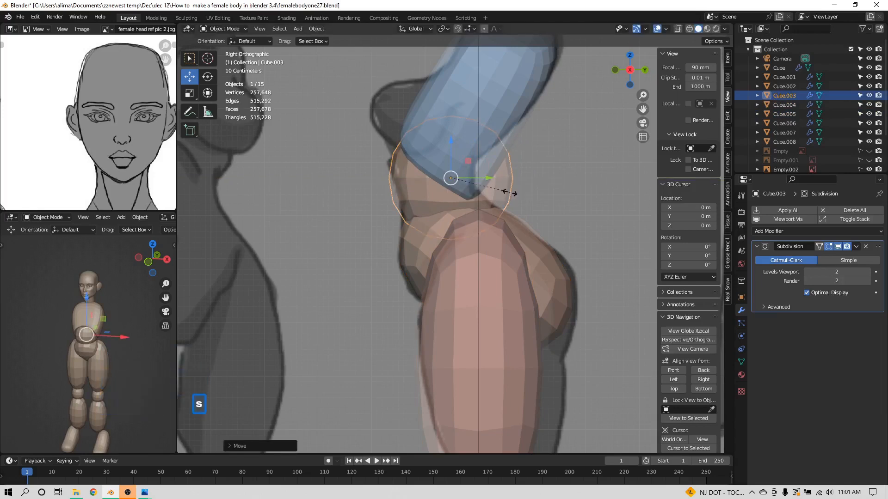
{"action": "key", "text": "z"}
{"action": "left_click", "coordinate": [534, 170]}
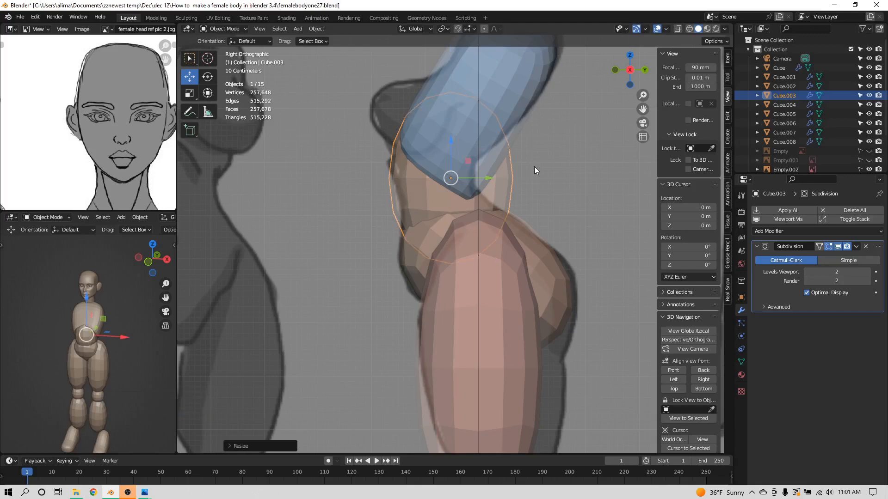
- Thin the abdomen form along Y and shift it slightly forward to match the waist in the side reference
{"action": "key", "text": "s"}
{"action": "key", "text": "y"}
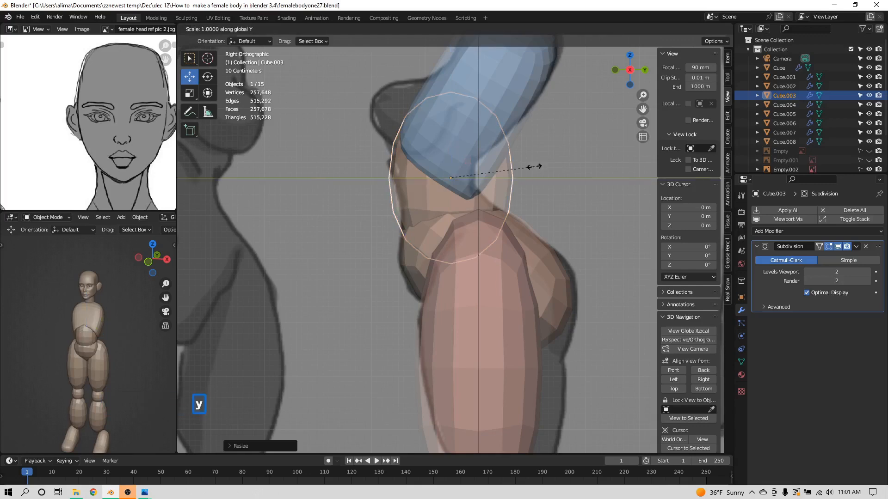
{"action": "left_click", "coordinate": [517, 171]}
{"action": "left_click_drag", "start_coordinate": [492, 180], "coordinate": [487, 187]}
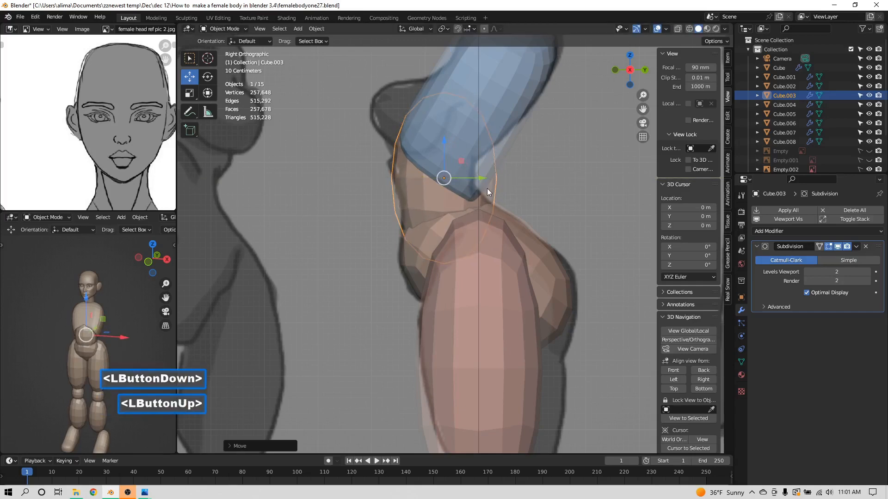
- In the front view, scale the abdomen form up along Z so it reaches further into the rib cage
{"action": "left_click", "coordinate": [678, 370]}
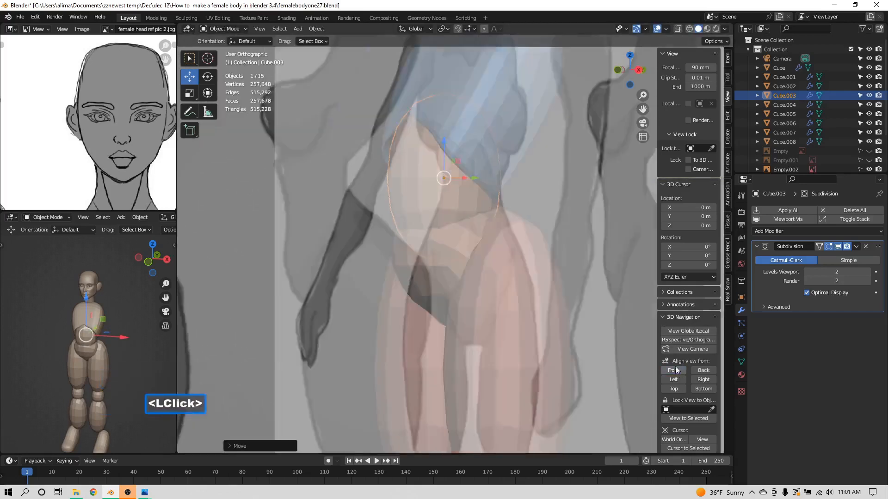
{"action": "scroll", "coordinate": [589, 298], "scroll_direction": "down", "scroll_amount": 3}
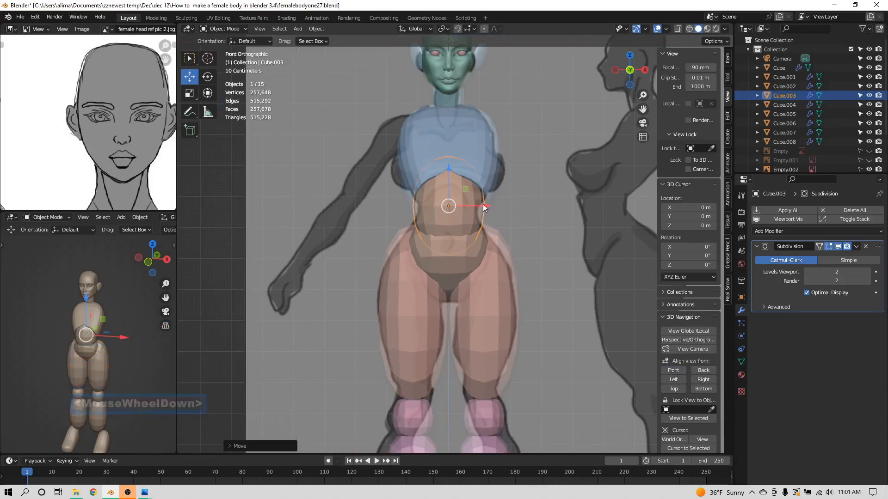
{"action": "key", "text": "s"}
{"action": "key", "text": "z"}
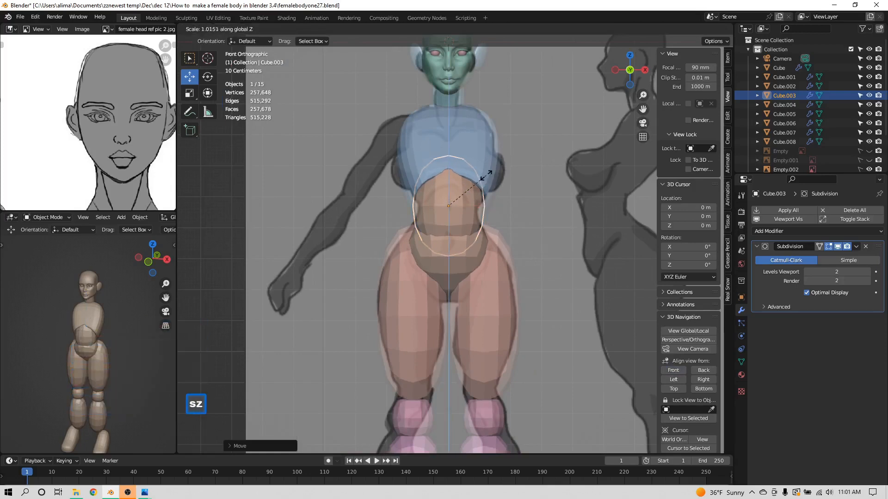
{"action": "left_click", "coordinate": [490, 171]}
- Widen the abdomen form slightly along X and lower it so it overlaps the pelvis more
{"action": "key", "text": "s"}
{"action": "key", "text": "x"}
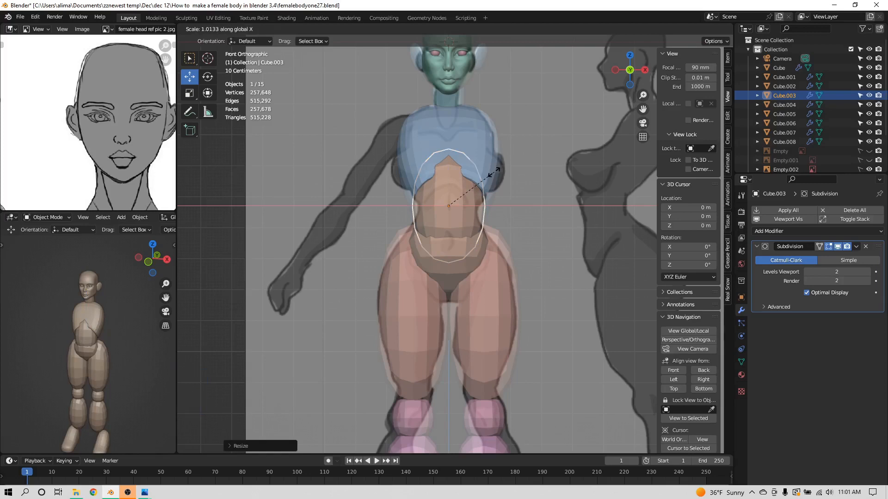
{"action": "left_click", "coordinate": [497, 174]}
{"action": "left_click_drag", "start_coordinate": [451, 172], "coordinate": [448, 180]}
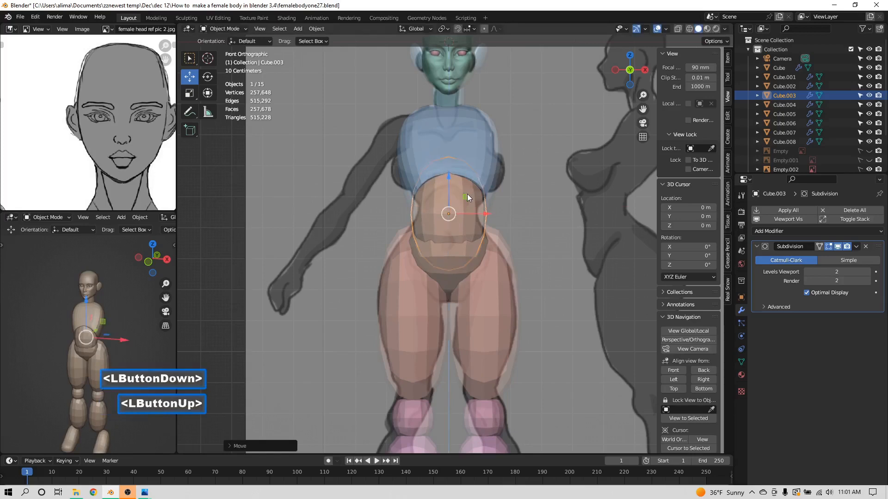
- In Edit Mode on the mirrored thigh form, add a horizontal loop cut slightly above the middle of its cage
{"action": "left_click", "coordinate": [501, 307]}
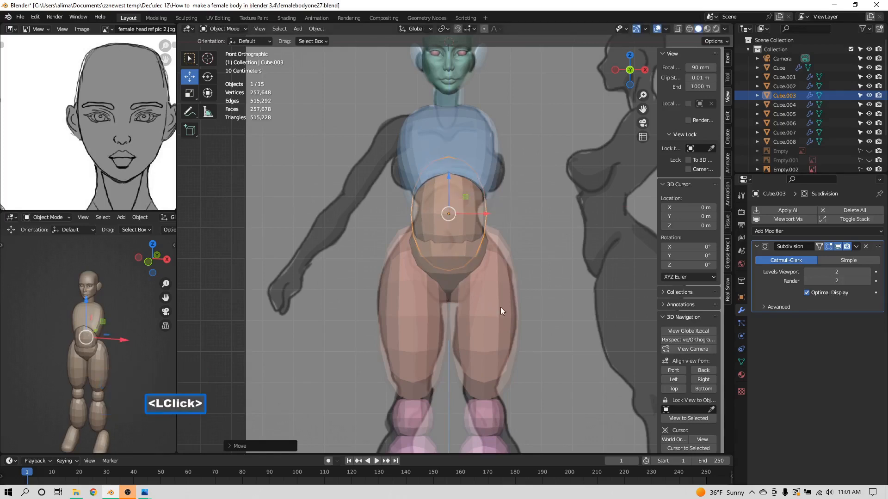
{"action": "left_click", "coordinate": [243, 29]}
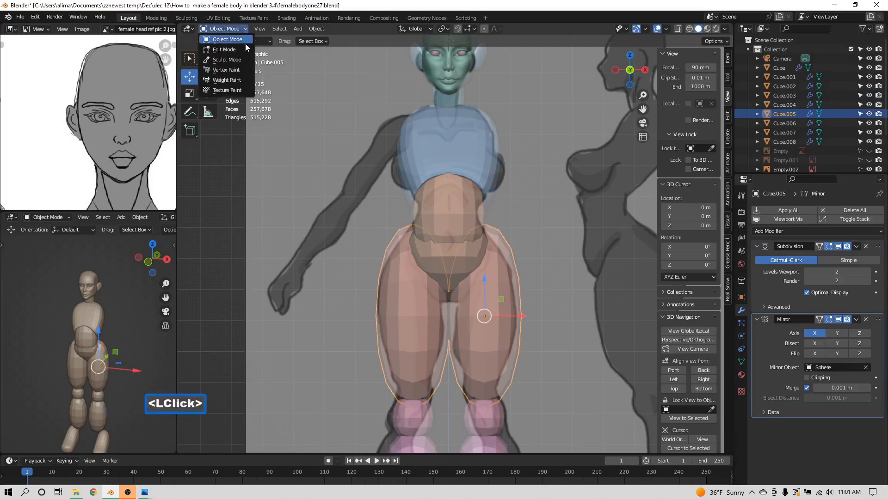
{"action": "left_click", "coordinate": [245, 44]}
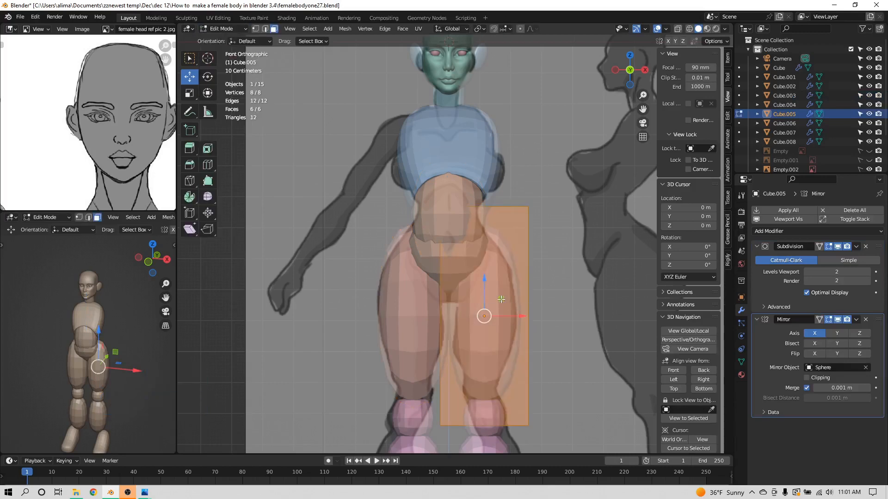
{"action": "key", "text": "ctrl+r"}
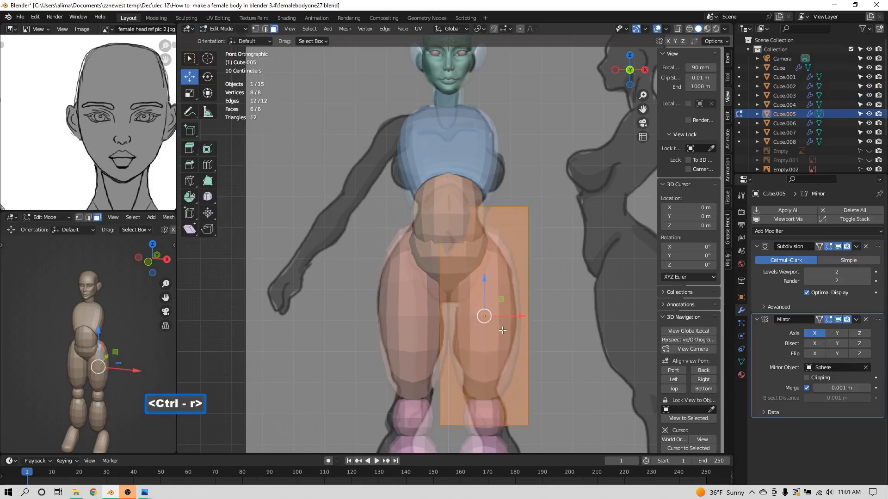
{"action": "left_click", "coordinate": [524, 324]}
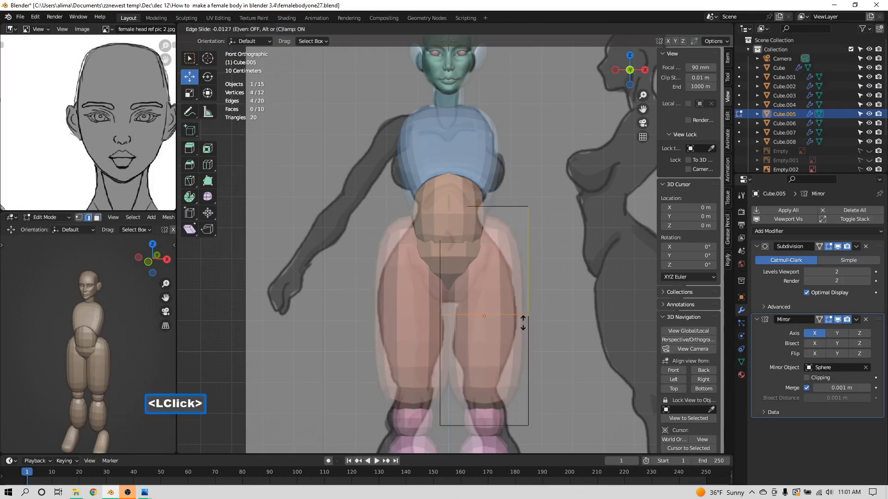
{"action": "left_click", "coordinate": [523, 319]}
{"action": "left_click", "coordinate": [523, 316]}
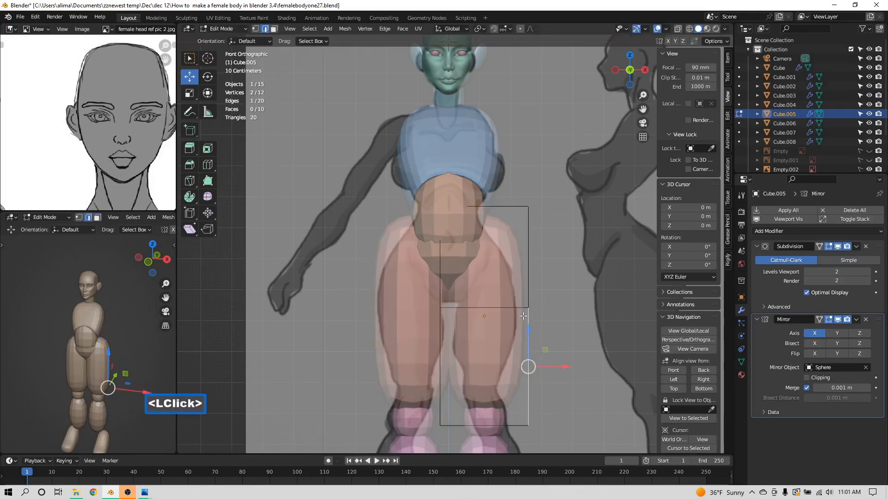
- Select the top face of the thigh cage in face select mode, scale it down and lower it slightly
{"action": "left_click", "coordinate": [509, 327]}
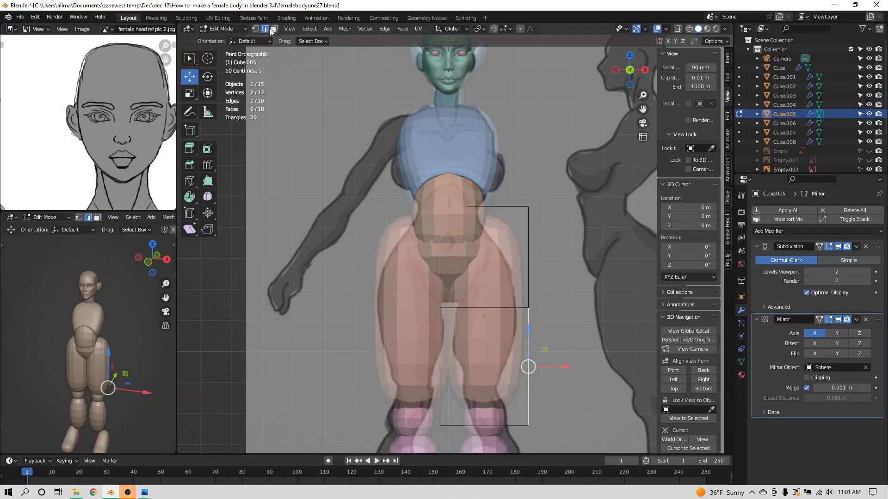
{"action": "middle_click_drag", "start_coordinate": [484, 171], "coordinate": [497, 208]}
{"action": "left_click", "coordinate": [498, 209]}
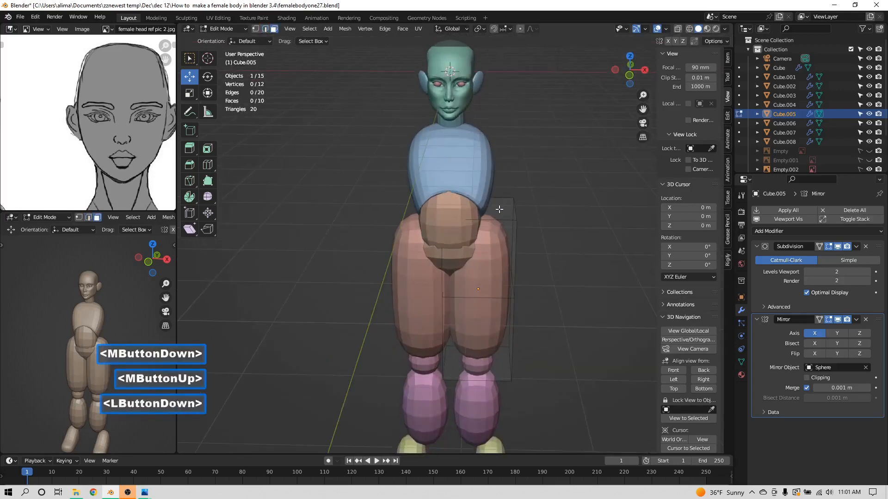
{"action": "left_click", "coordinate": [503, 211]}
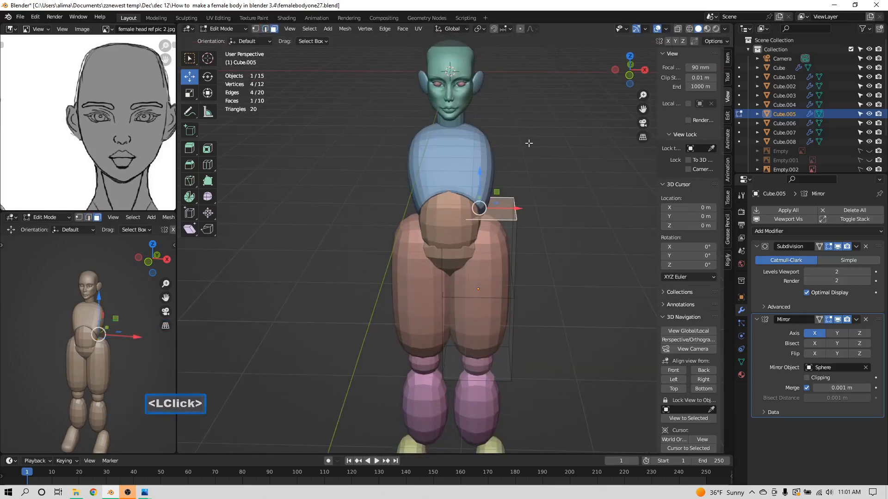
{"action": "key", "text": "s"}
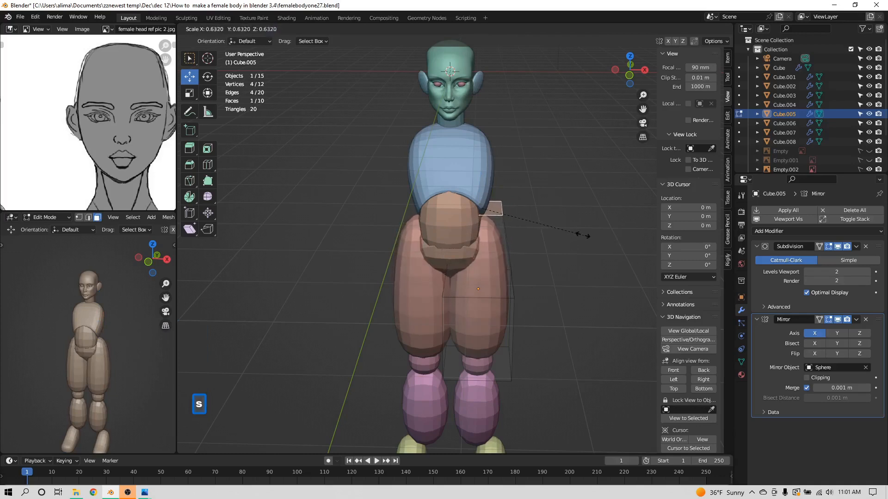
{"action": "left_click", "coordinate": [570, 232]}
{"action": "middle_click_drag", "start_coordinate": [568, 233], "coordinate": [545, 215]}
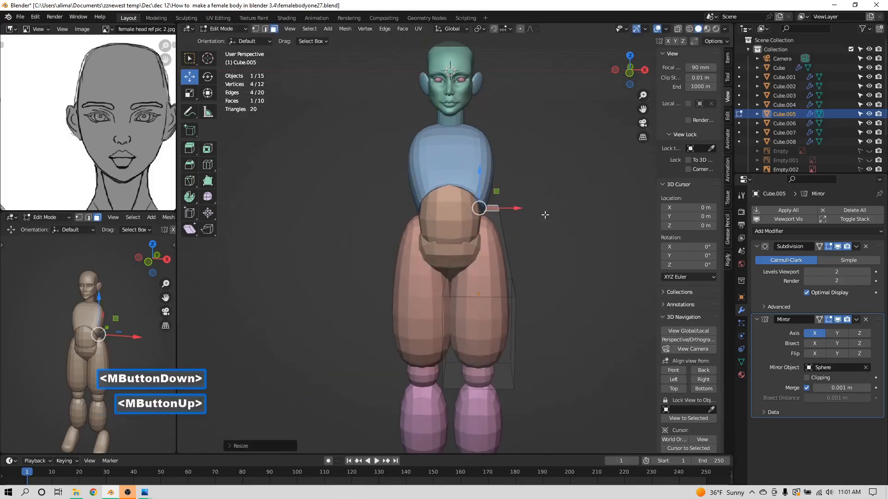
{"action": "left_click_drag", "start_coordinate": [480, 182], "coordinate": [481, 192]}
- Scale down the bottom face of the thigh cage to taper the thigh toward the knee, and return to the front view
{"action": "middle_click_drag", "start_coordinate": [505, 271], "coordinate": [514, 250]}
{"action": "middle_click_drag", "start_coordinate": [520, 363], "coordinate": [517, 361]}
{"action": "left_click", "coordinate": [517, 363]}
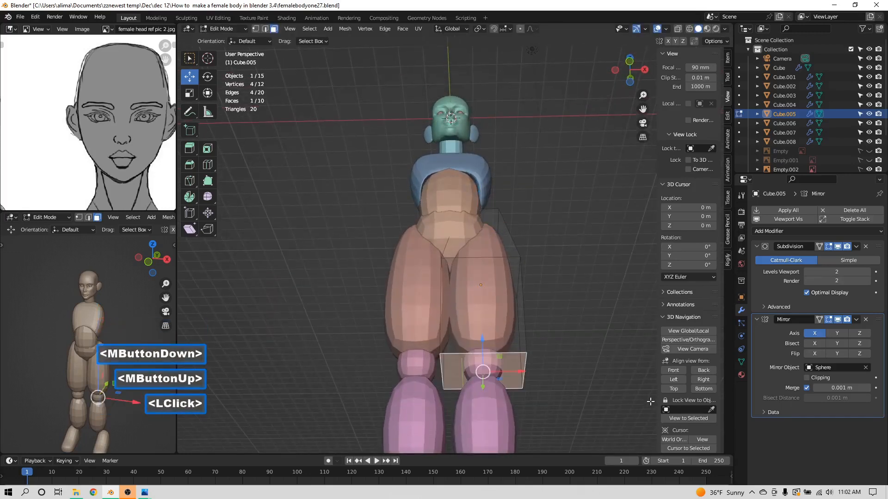
{"action": "key", "text": "s"}
{"action": "left_click", "coordinate": [579, 381]}
{"action": "middle_click_drag", "start_coordinate": [559, 351], "coordinate": [540, 312]}
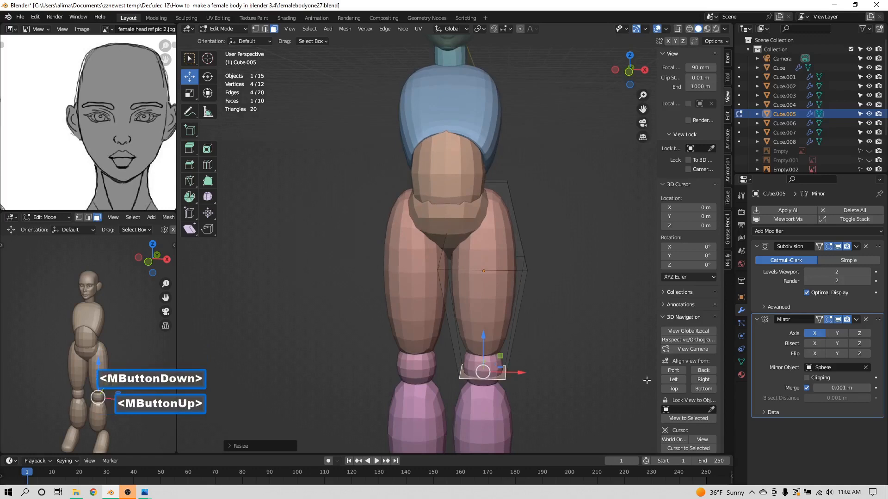
{"action": "left_click", "coordinate": [673, 370]}
{"action": "scroll", "coordinate": [568, 329], "scroll_direction": "down", "scroll_amount": 2}
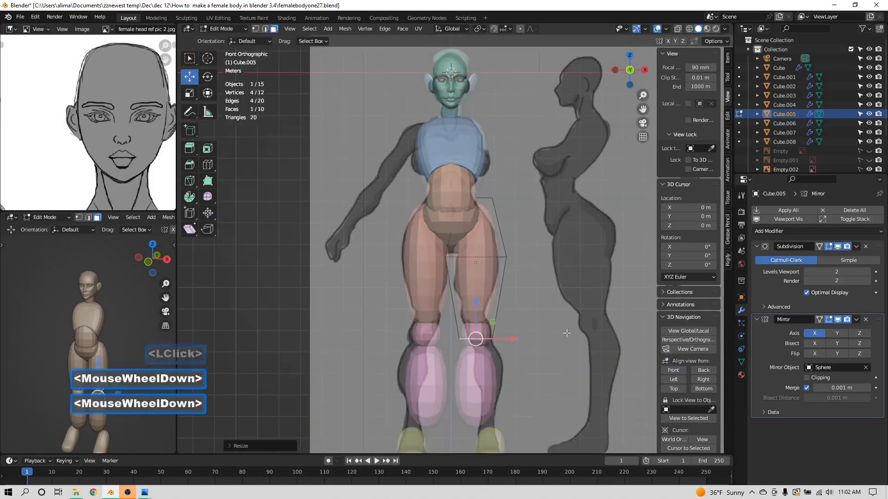
- In Edit Mode on the mirrored lower-leg form, add a horizontal loop cut slightly above the middle of its cage
{"action": "left_click", "coordinate": [224, 28]}
{"action": "left_click", "coordinate": [218, 35]}
{"action": "left_click", "coordinate": [475, 375]}
{"action": "left_click", "coordinate": [223, 28]}
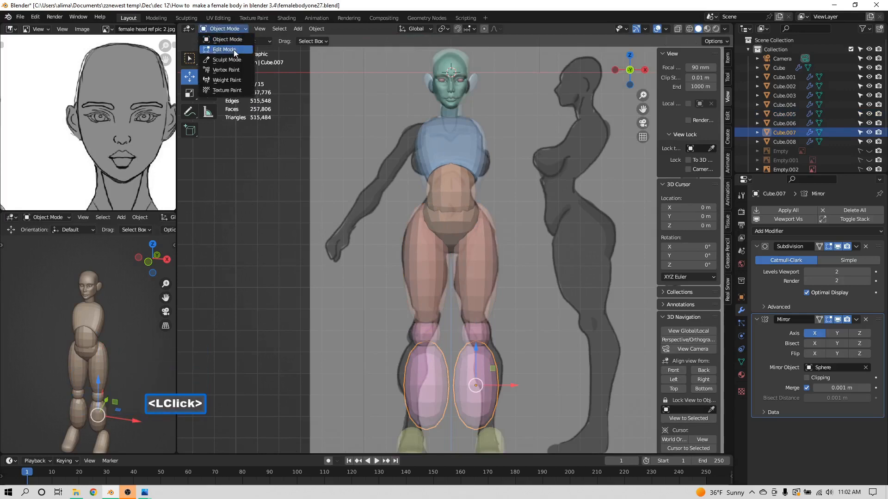
{"action": "left_click", "coordinate": [234, 49]}
{"action": "key", "text": "ctrl+r"}
{"action": "left_click", "coordinate": [501, 382]}
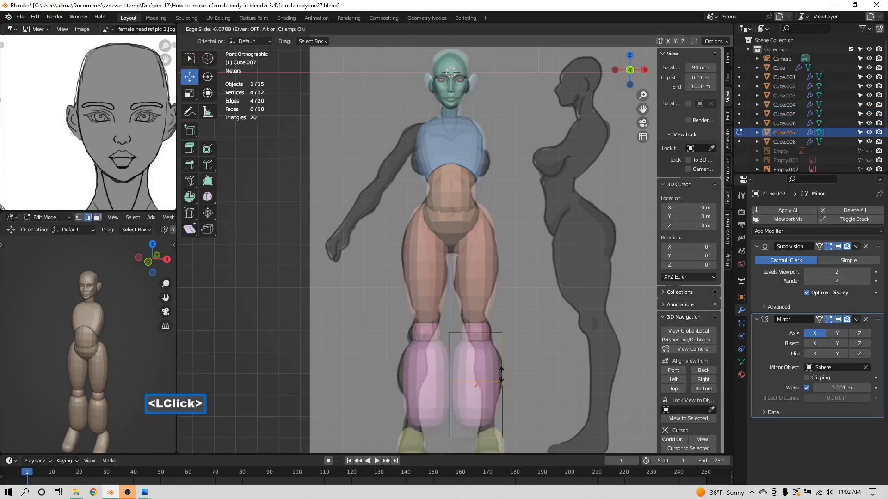
{"action": "left_click", "coordinate": [495, 369]}
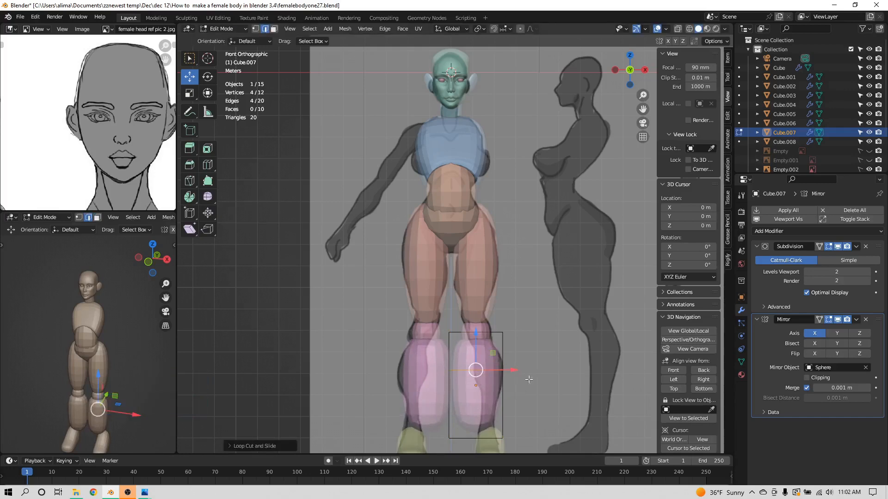
- Scale down the bottom face of the lower-leg cage to taper the calf toward the ankle, and return to Object Mode in front view
{"action": "left_click", "coordinate": [503, 356]}
{"action": "left_click", "coordinate": [274, 30]}
{"action": "middle_click_drag", "start_coordinate": [471, 368], "coordinate": [470, 324]}
{"action": "scroll", "coordinate": [470, 324], "scroll_direction": "up", "scroll_amount": 1}
{"action": "scroll", "coordinate": [467, 421], "scroll_direction": "down", "scroll_amount": 1}
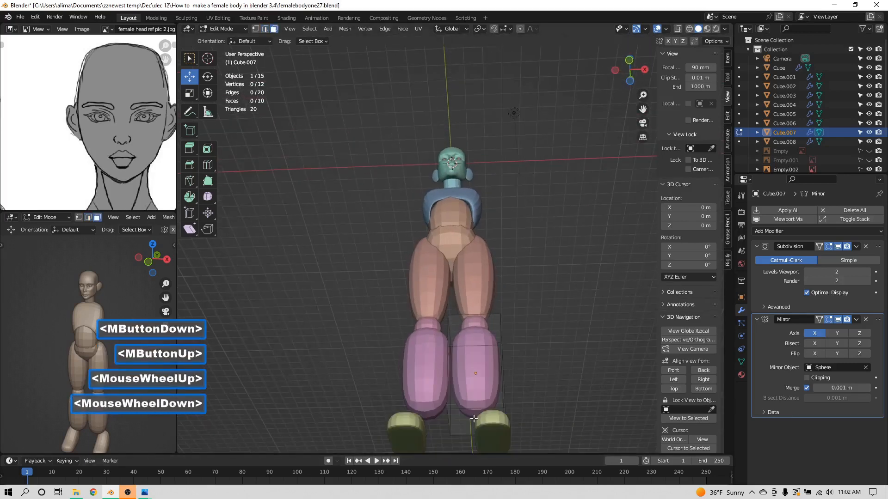
{"action": "left_click", "coordinate": [468, 421]}
{"action": "key", "text": "s"}
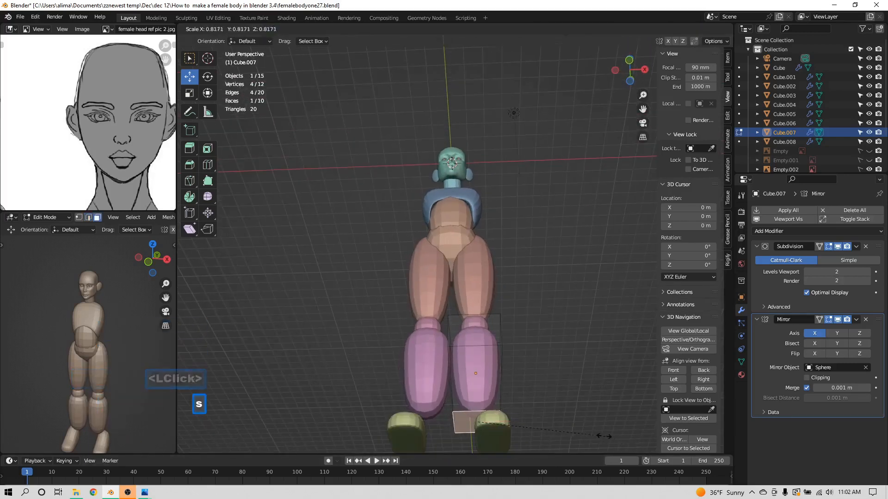
{"action": "left_click", "coordinate": [535, 419]}
{"action": "middle_click_drag", "start_coordinate": [531, 342], "coordinate": [531, 373]}
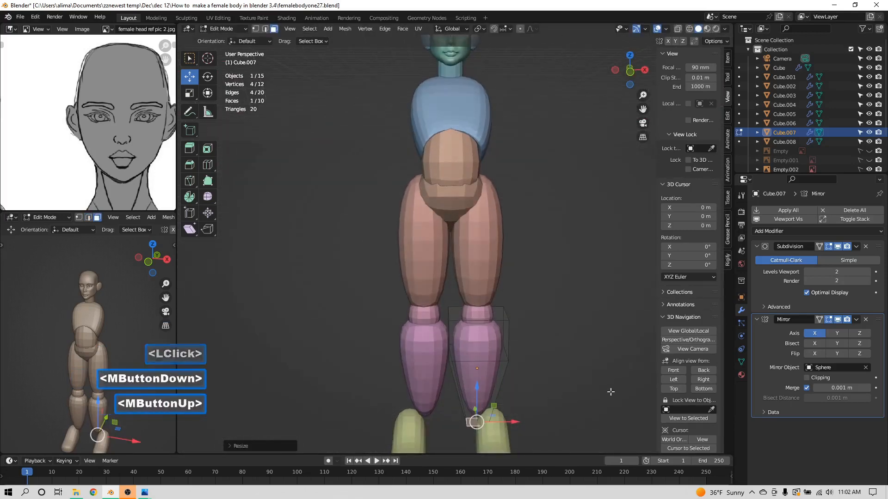
{"action": "left_click", "coordinate": [676, 370]}
{"action": "scroll", "coordinate": [550, 272], "scroll_direction": "up", "scroll_amount": 1}
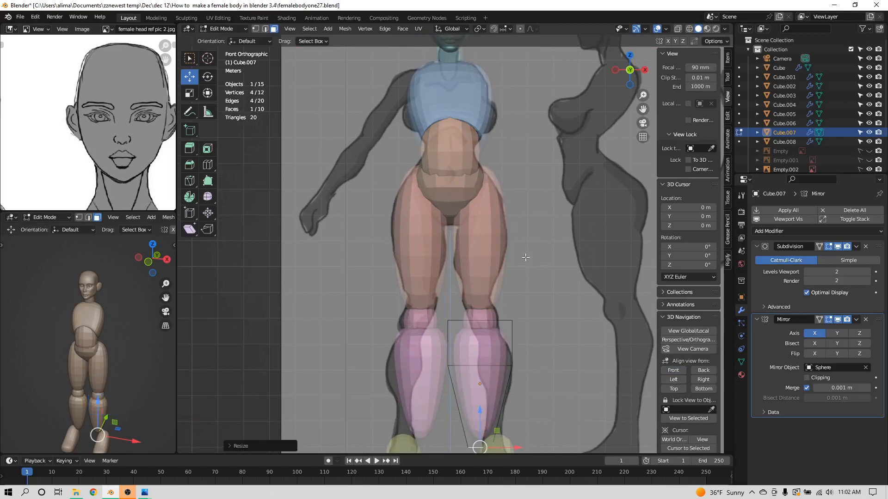
{"action": "left_click", "coordinate": [226, 29]}
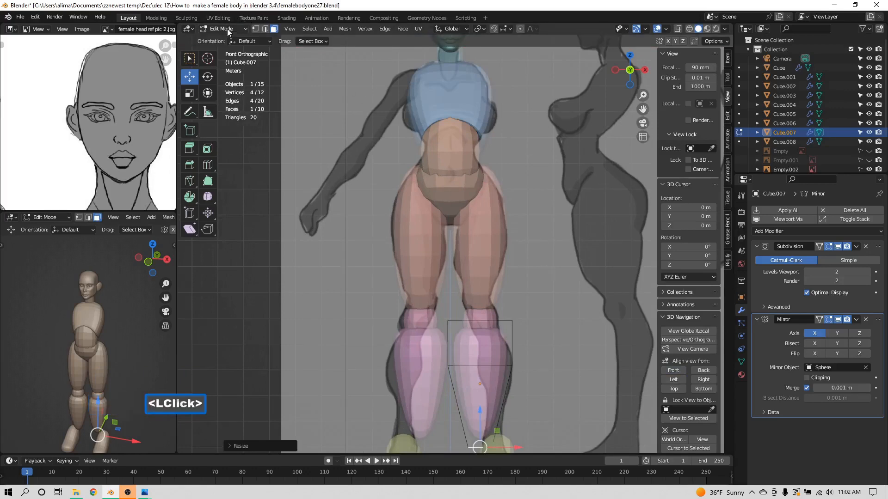
{"action": "left_click", "coordinate": [222, 32]}
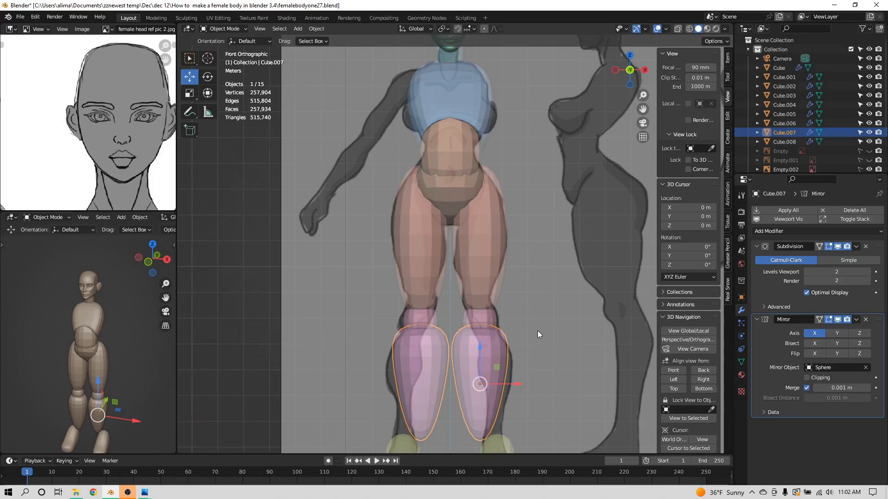
{"action": "key", "text": "Insert"}
- Duplicate the abdomen form in place and narrow the copy along X
{"action": "left_click", "coordinate": [463, 155]}
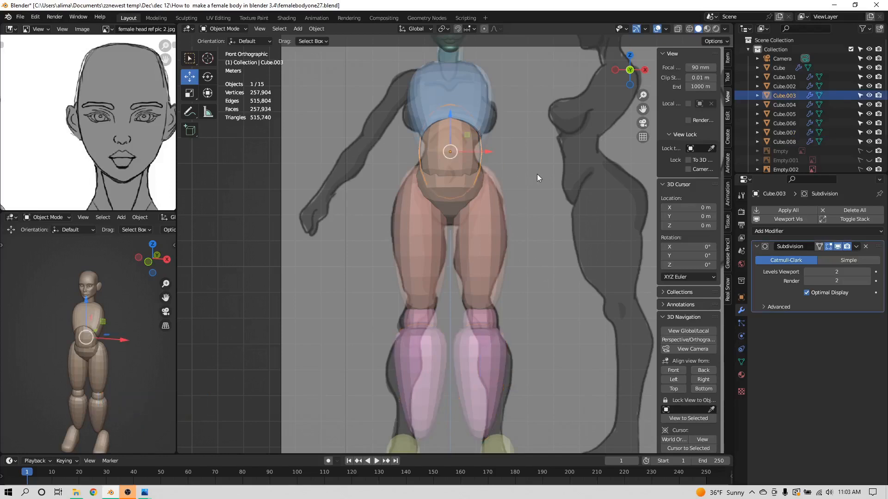
{"action": "key", "text": "shift+d"}
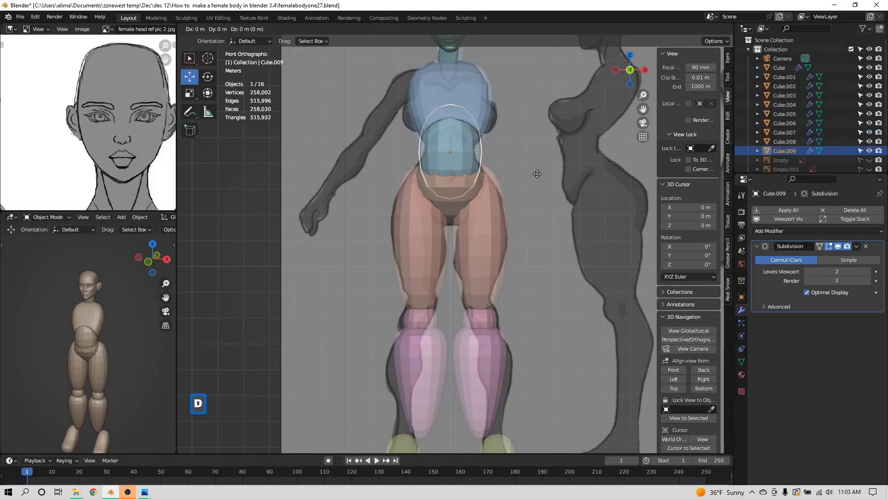
{"action": "right_click", "coordinate": [537, 173]}
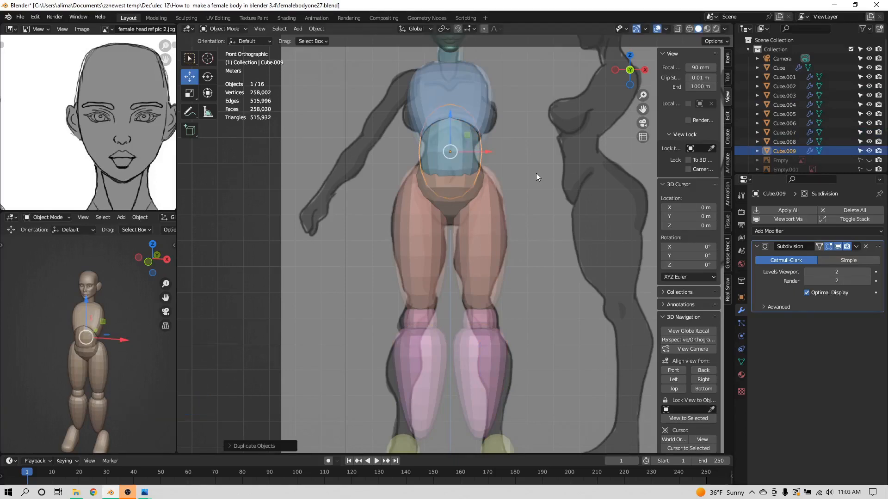
{"action": "key", "text": "s"}
{"action": "key", "text": "x"}
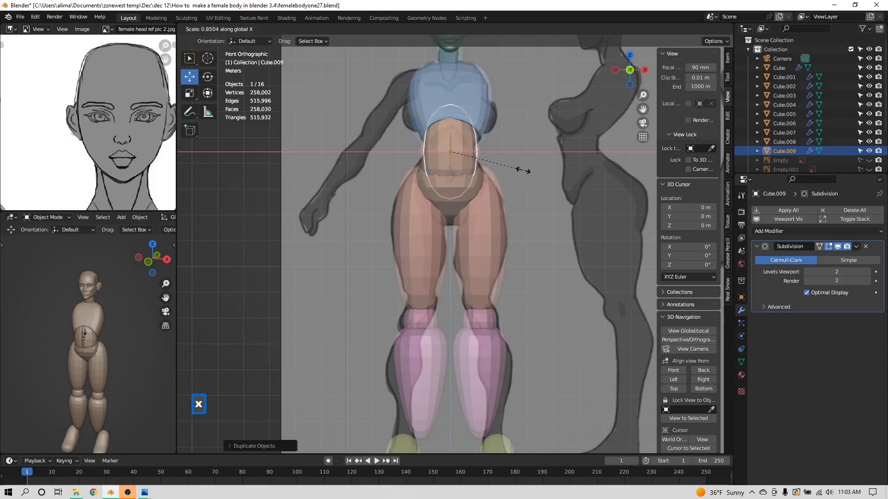
{"action": "left_click", "coordinate": [507, 173]}
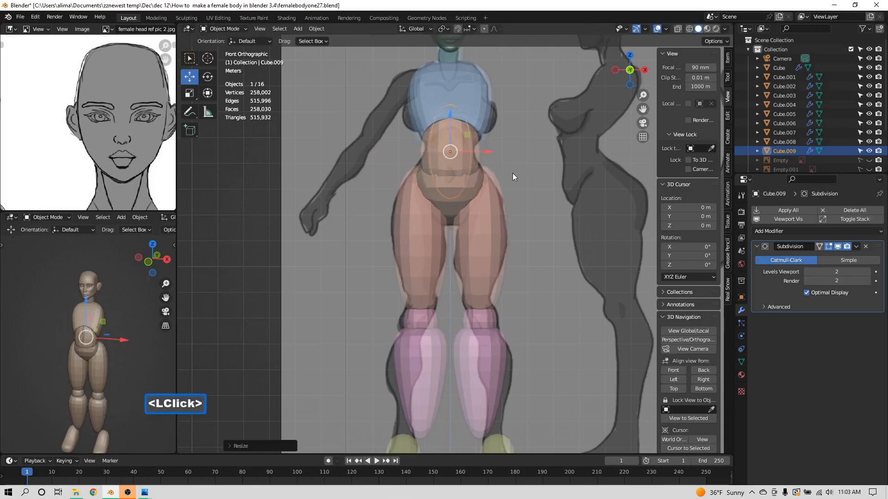
- Move the narrowed abdomen copy forward so it protrudes from the belly, and return to the front view
{"action": "middle_click_drag", "start_coordinate": [519, 174], "coordinate": [471, 150]}
{"action": "left_click_drag", "start_coordinate": [472, 147], "coordinate": [451, 140]}
{"action": "middle_click_drag", "start_coordinate": [451, 140], "coordinate": [501, 141]}
{"action": "scroll", "coordinate": [501, 142], "scroll_direction": "up", "scroll_amount": 1}
{"action": "left_click", "coordinate": [676, 370]}
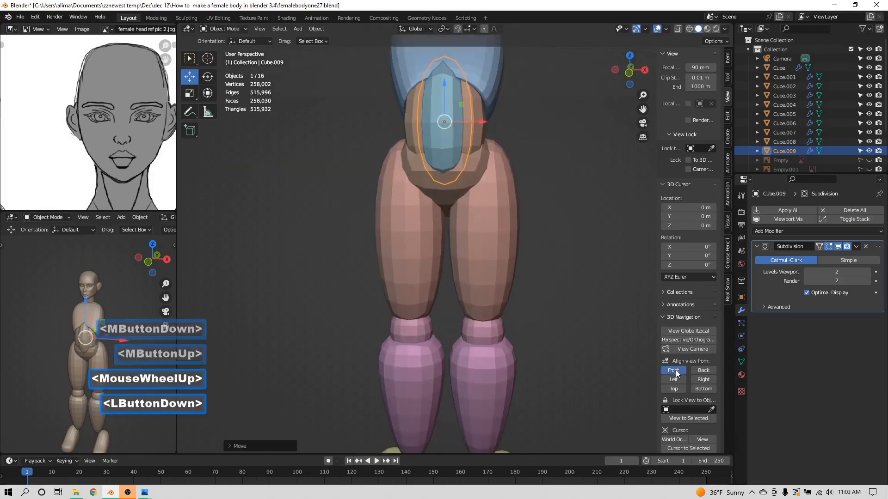
- Lower the belly form about 0.12 m, widen it slightly along X and deselect it
{"action": "left_click_drag", "start_coordinate": [445, 94], "coordinate": [443, 98]}
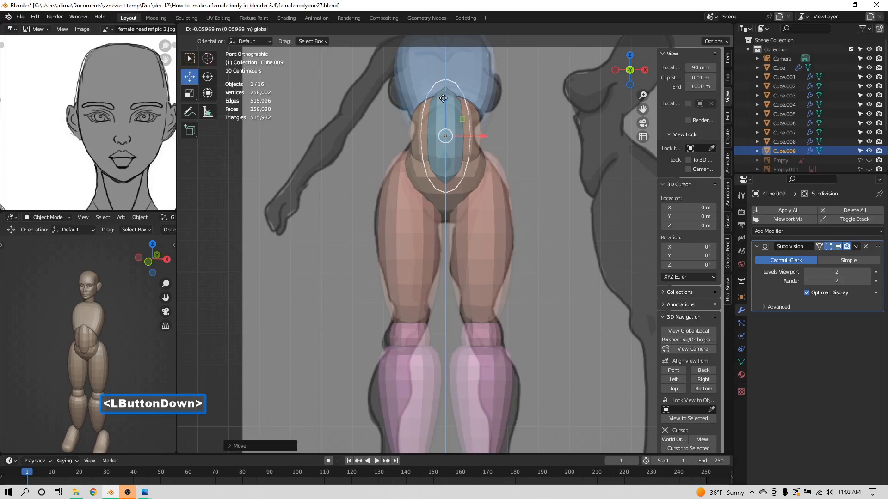
{"action": "left_click_drag", "start_coordinate": [443, 98], "coordinate": [442, 100]}
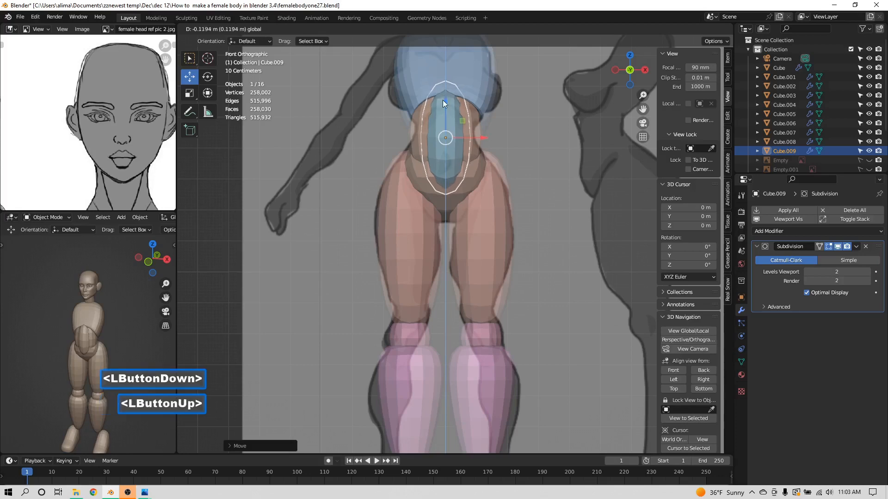
{"action": "key", "text": "s"}
{"action": "key", "text": "x"}
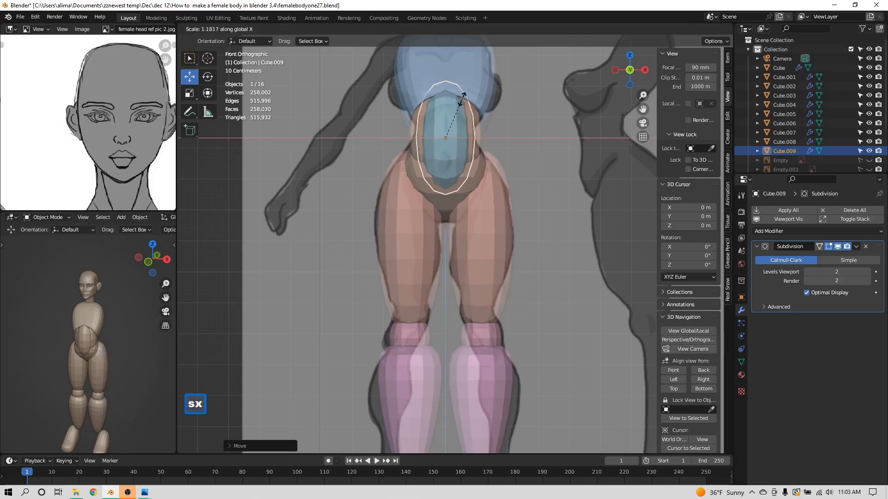
{"action": "left_click", "coordinate": [503, 123]}
{"action": "left_click", "coordinate": [524, 129]}
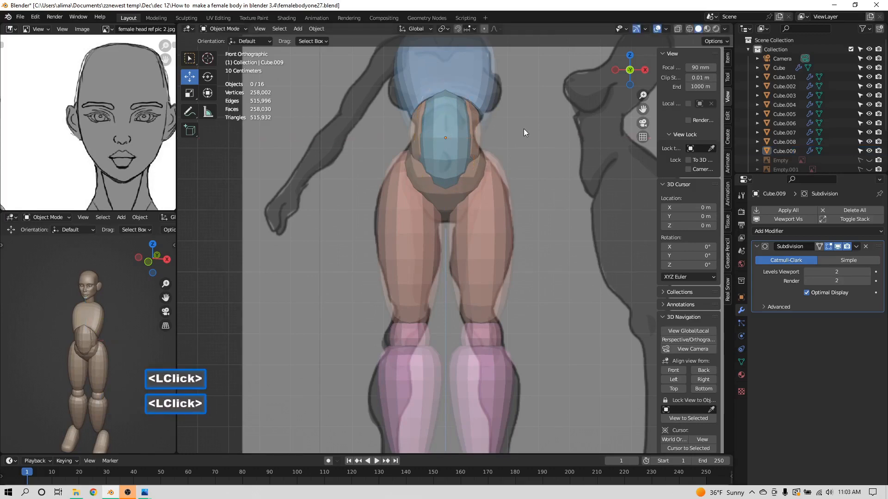
- In the right view, tilt the thigh form so its lower end swings backward, and shift it slightly back along Y to fit the side reference
{"action": "mouse_move", "coordinate": [529, 136]}
{"action": "middle_mouse_down"}
{"action": "mouse_move", "coordinate": [430, 127]}
{"action": "mouse_move", "coordinate": [530, 142]}
{"action": "mouse_move", "coordinate": [515, 130]}
{"action": "mouse_move", "coordinate": [484, 131]}
{"action": "mouse_move", "coordinate": [525, 142]}
{"action": "middle_mouse_up"}
{"action": "scroll", "coordinate": [525, 146], "scroll_direction": "down", "scroll_amount": 1}
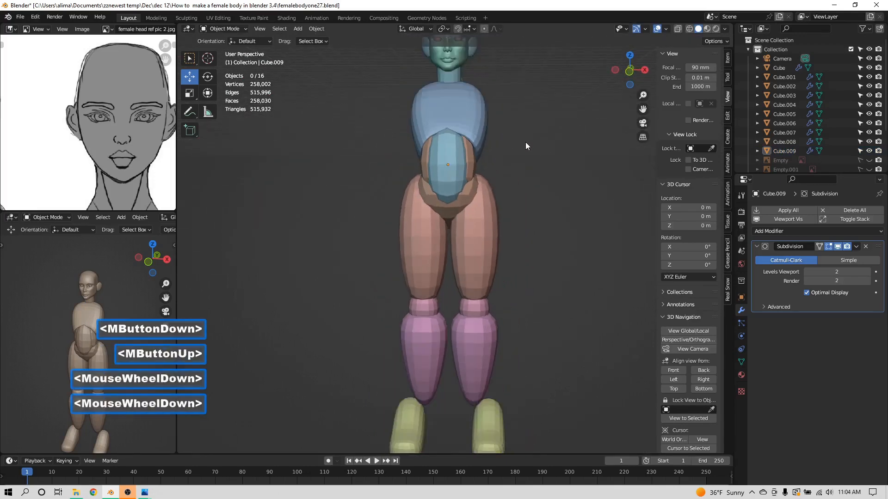
{"action": "scroll", "coordinate": [525, 146], "scroll_direction": "down", "scroll_amount": 1}
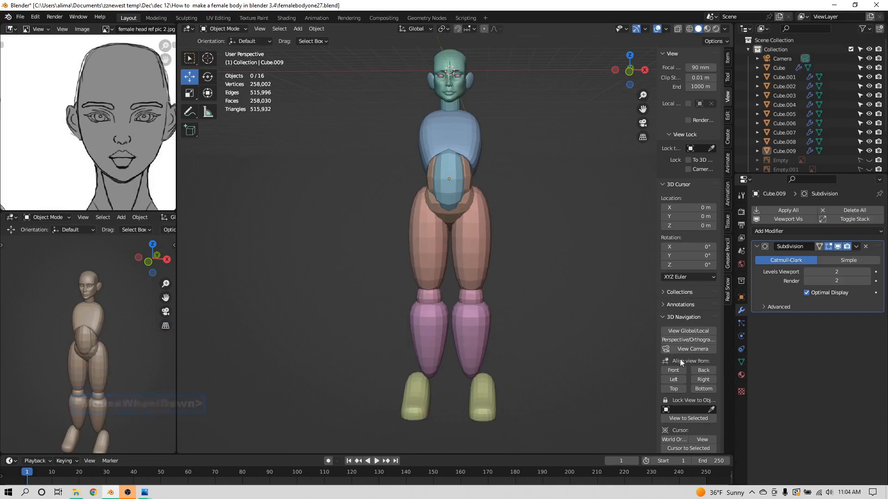
{"action": "left_click", "coordinate": [678, 371]}
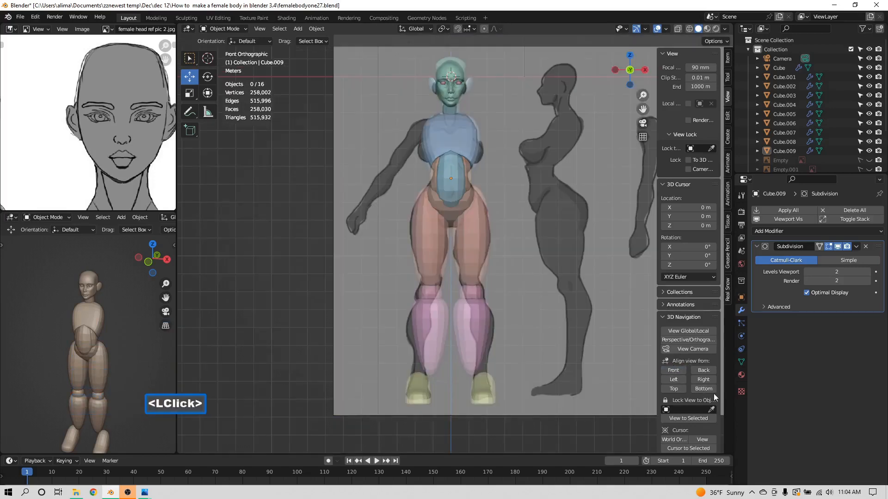
{"action": "left_click", "coordinate": [704, 380]}
{"action": "middle_click_drag", "start_coordinate": [422, 192], "coordinate": [495, 211]}
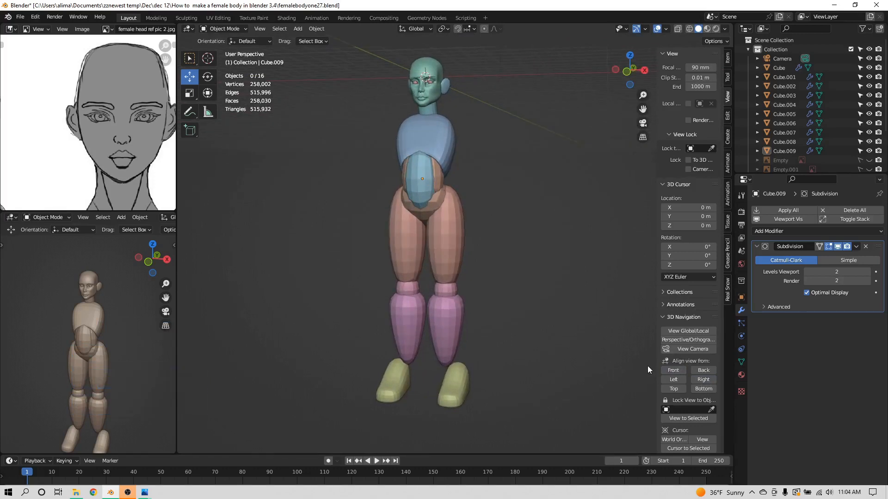
{"action": "left_click", "coordinate": [706, 381]}
{"action": "scroll", "coordinate": [464, 303], "scroll_direction": "up", "scroll_amount": 2}
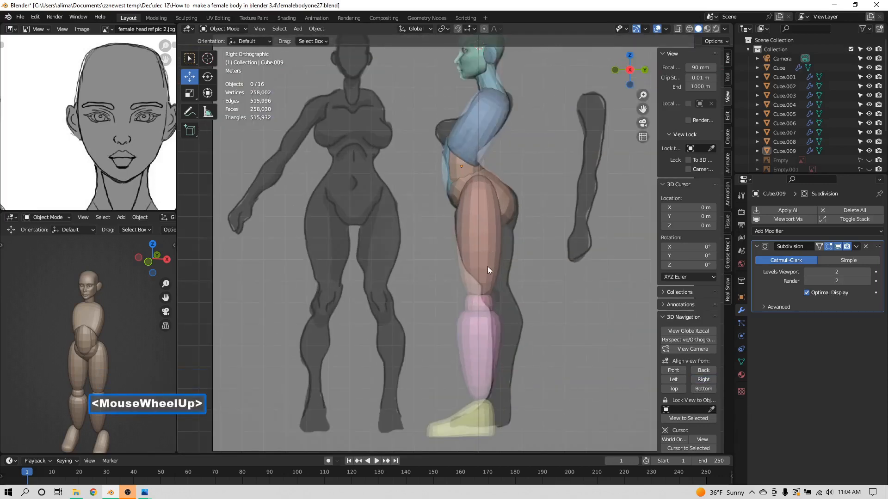
{"action": "left_click", "coordinate": [488, 251]}
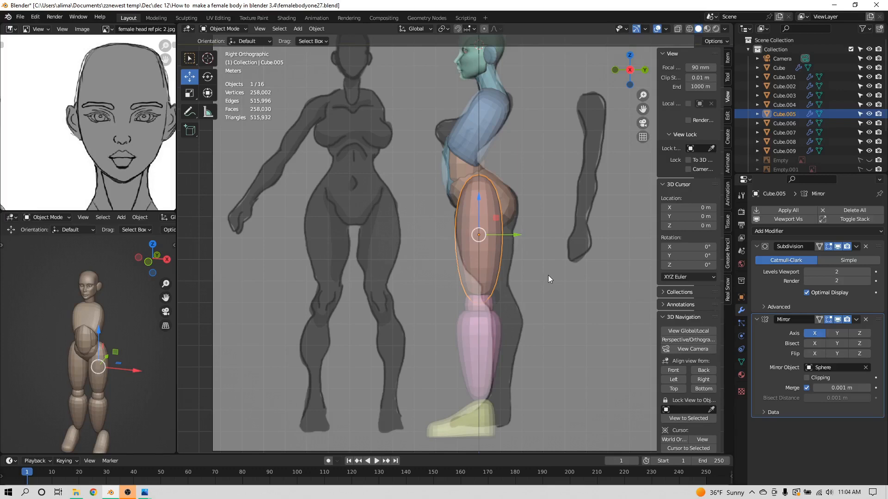
{"action": "key", "text": "r"}
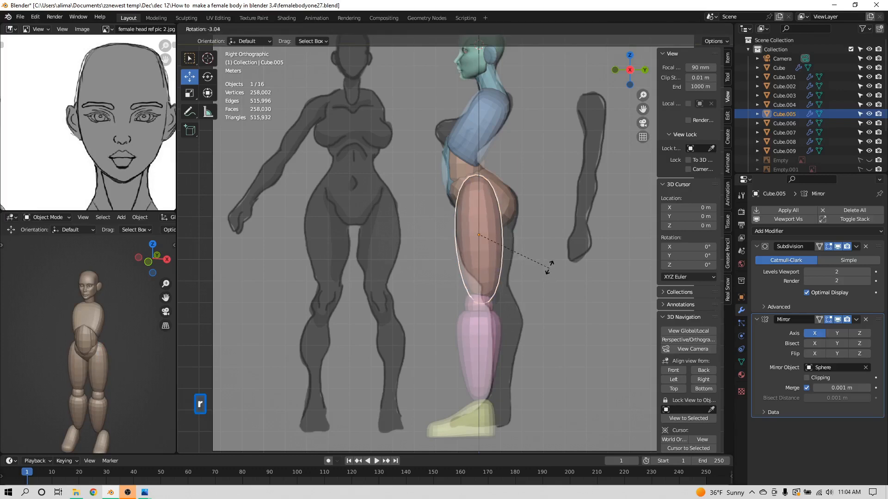
{"action": "left_click", "coordinate": [542, 253]}
{"action": "left_click_drag", "start_coordinate": [509, 234], "coordinate": [514, 234]}
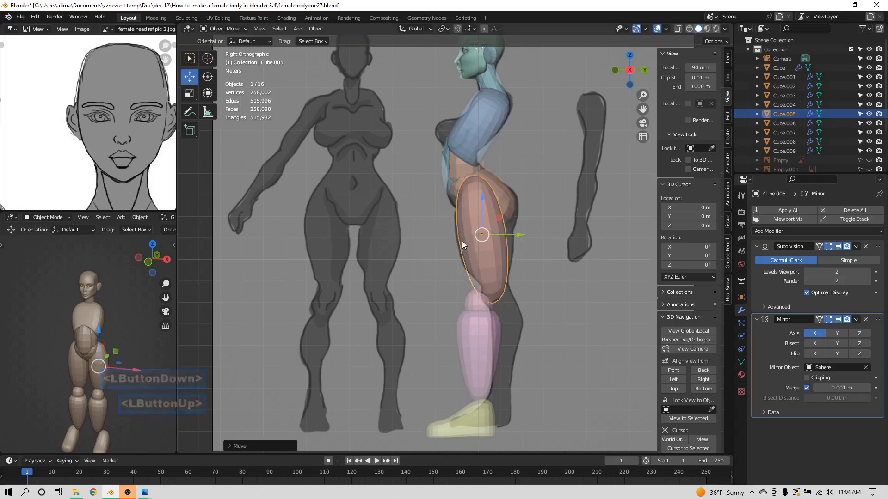
- Move the knee and calf forms back along Y to line up with the lower leg in the side reference
{"action": "left_click", "coordinate": [475, 298]}
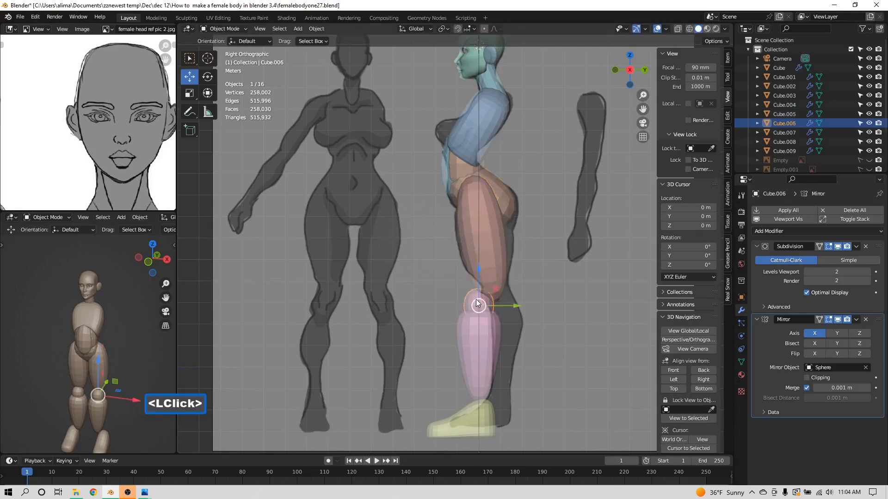
{"action": "left_click_drag", "start_coordinate": [519, 303], "coordinate": [531, 307]}
{"action": "left_click", "coordinate": [488, 331]}
{"action": "left_click_drag", "start_coordinate": [517, 357], "coordinate": [540, 356]}
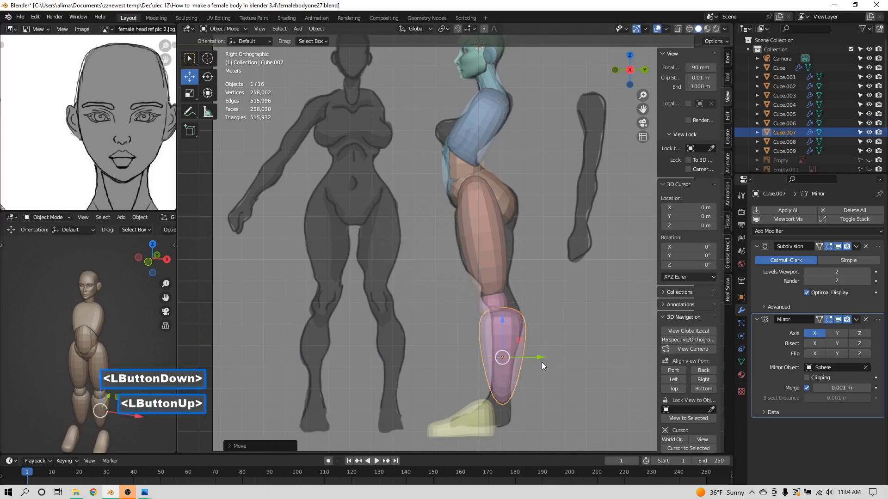
- Move the foot form back along Y and raise it slightly to match the side reference
{"action": "left_click", "coordinate": [486, 418]}
{"action": "left_click_drag", "start_coordinate": [503, 416], "coordinate": [535, 419]}
{"action": "left_click_drag", "start_coordinate": [495, 382], "coordinate": [495, 373]}
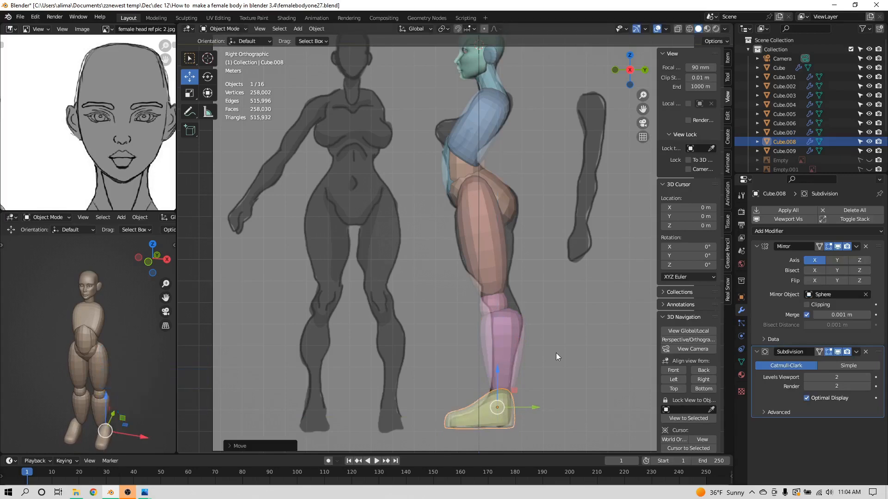
- Save the scene incrementally as femalebodyone28.blend and return to the front view
{"action": "key", "text": "ctrl+alt+s"}
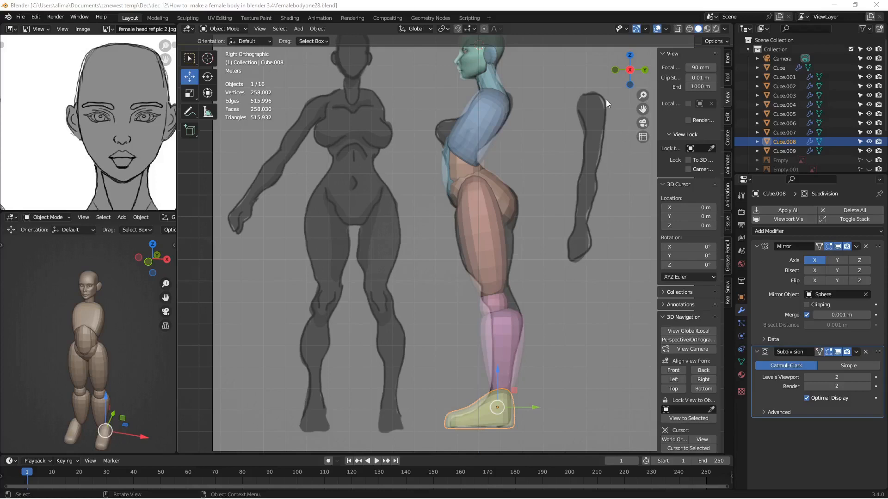
{"action": "key", "text": "Insert"}
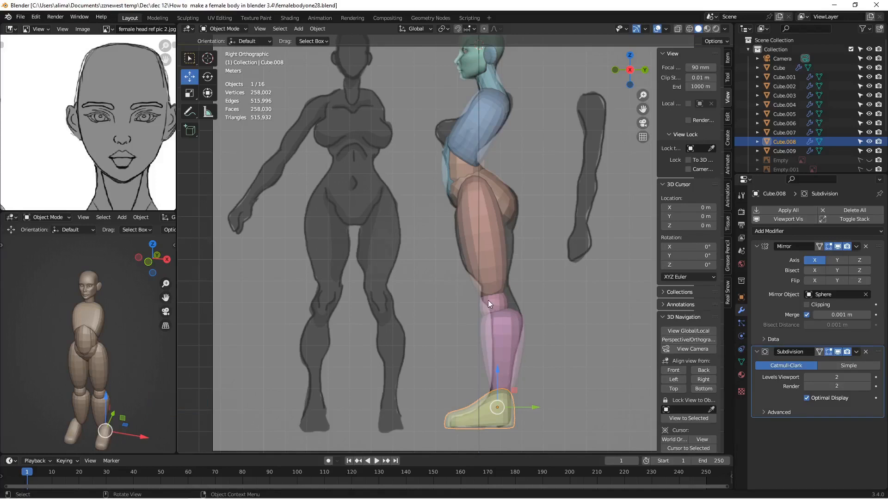
{"action": "middle_click_drag", "start_coordinate": [456, 245], "coordinate": [548, 254]}
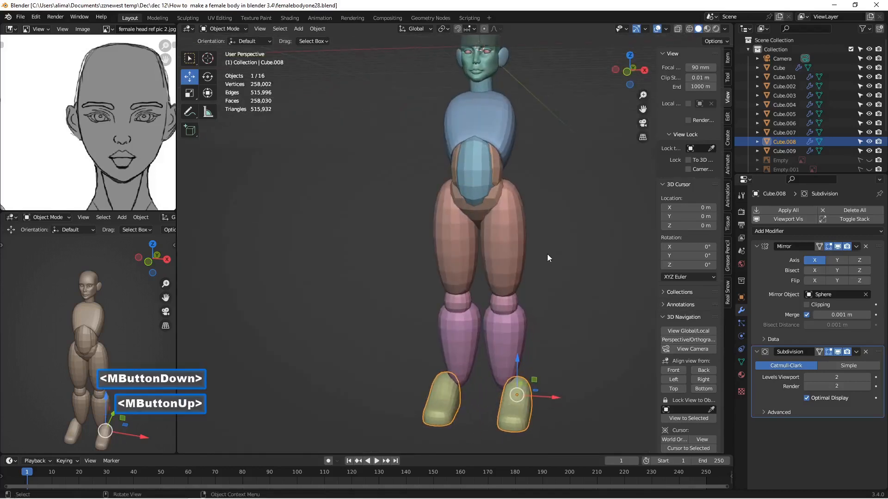
{"action": "scroll", "coordinate": [543, 253], "scroll_direction": "down", "scroll_amount": 1}
{"action": "middle_click_drag", "start_coordinate": [476, 242], "coordinate": [517, 265]}
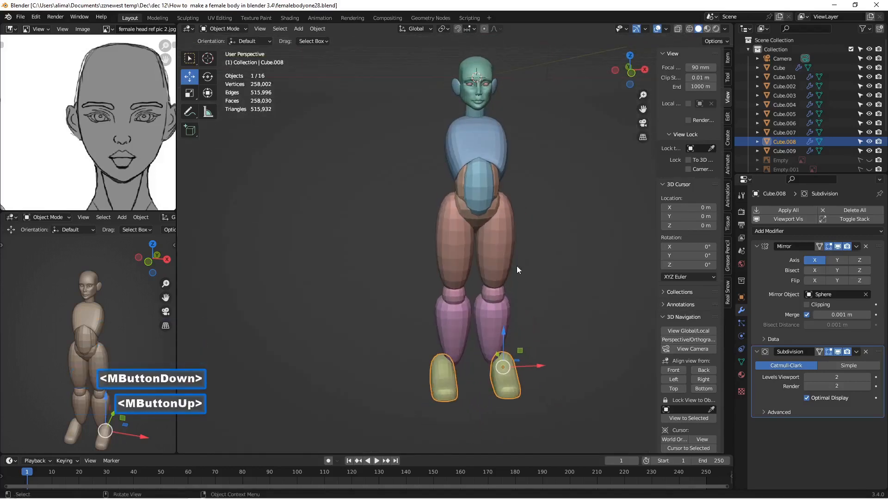
{"action": "left_click", "coordinate": [681, 370]}
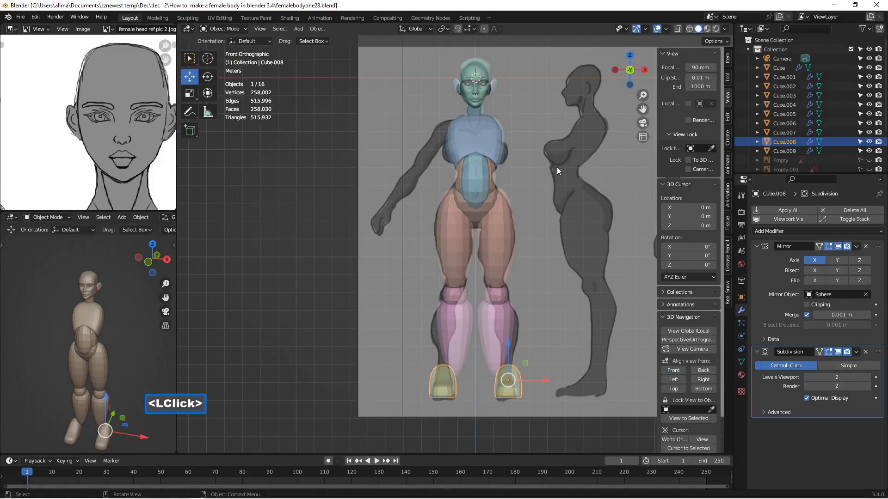
- Add a cube and move it along X to just beside the head
{"action": "key", "text": "shift+a"}
{"action": "mouse_move", "coordinate": [559, 169]}
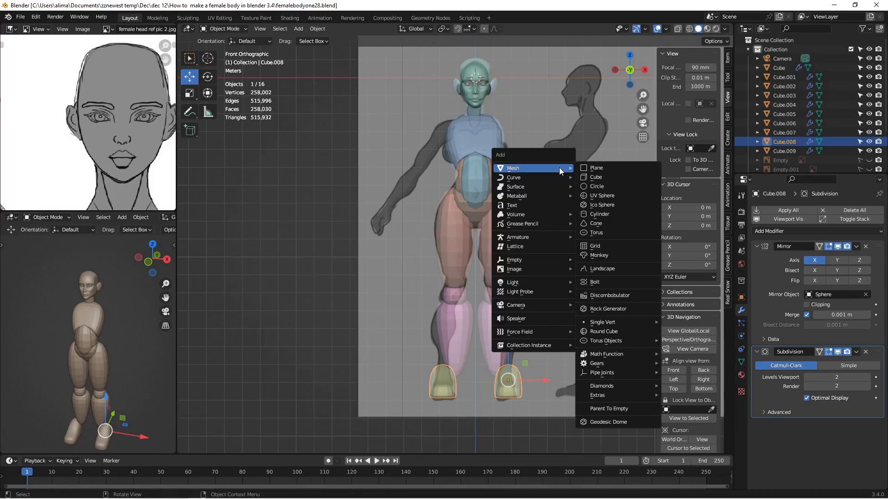
{"action": "left_click", "coordinate": [587, 176]}
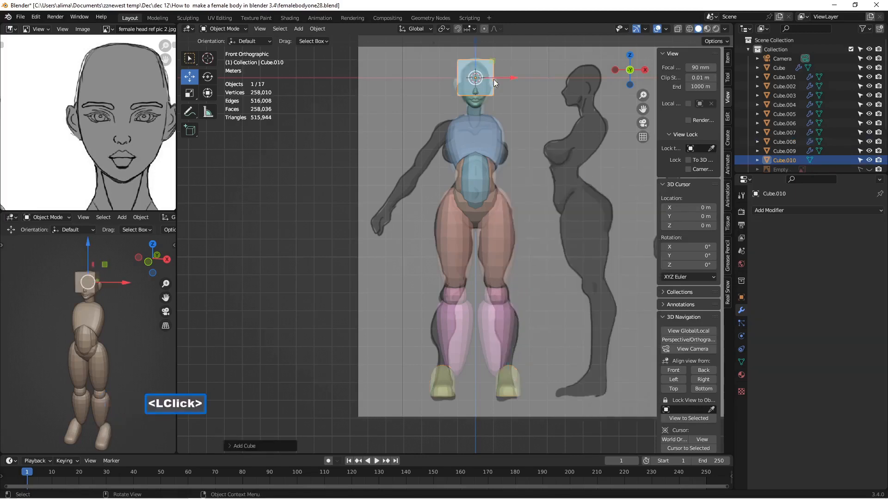
{"action": "left_click_drag", "start_coordinate": [498, 76], "coordinate": [553, 82]}
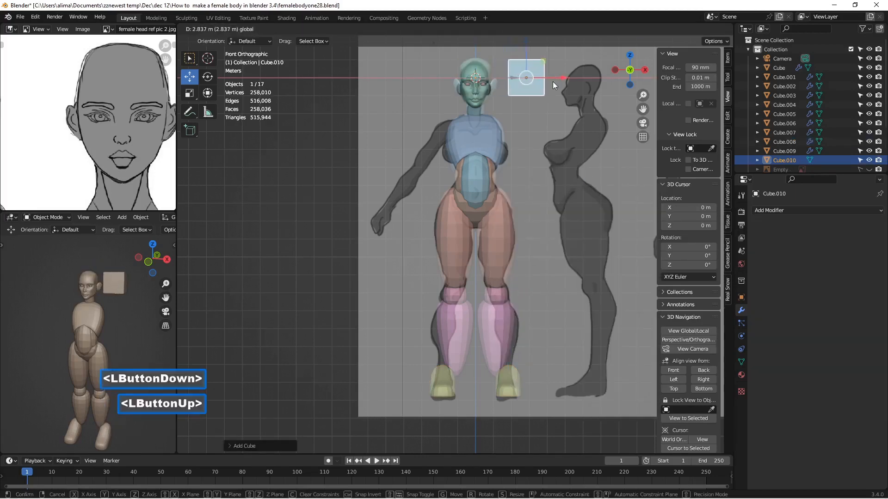
- Add a Mirror modifier to the new cube on the X axis, with Sphere as the mirror object
{"action": "left_click", "coordinate": [806, 211]}
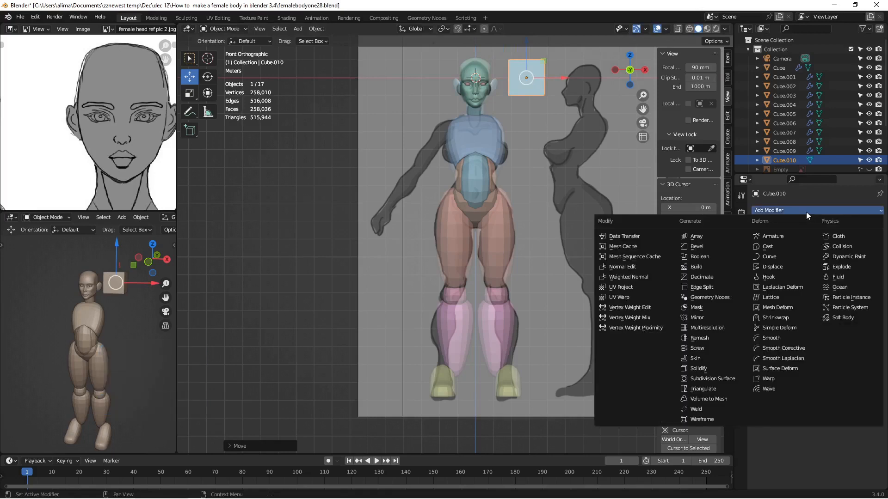
{"action": "left_click", "coordinate": [705, 318]}
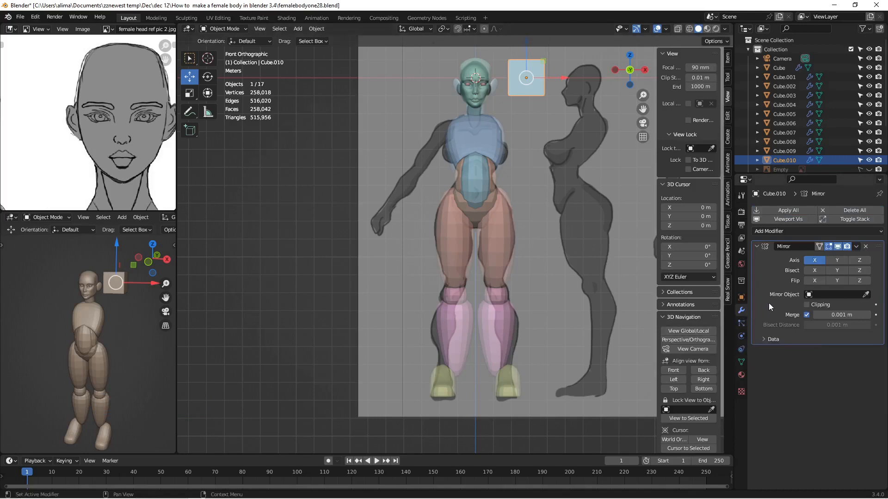
{"action": "left_click", "coordinate": [811, 297]}
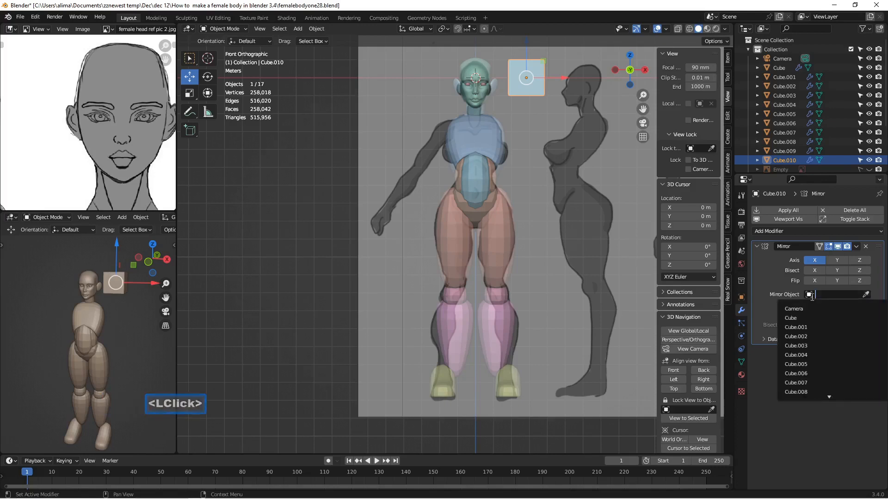
{"action": "type", "text": "s"}
{"action": "left_click", "coordinate": [815, 309]}
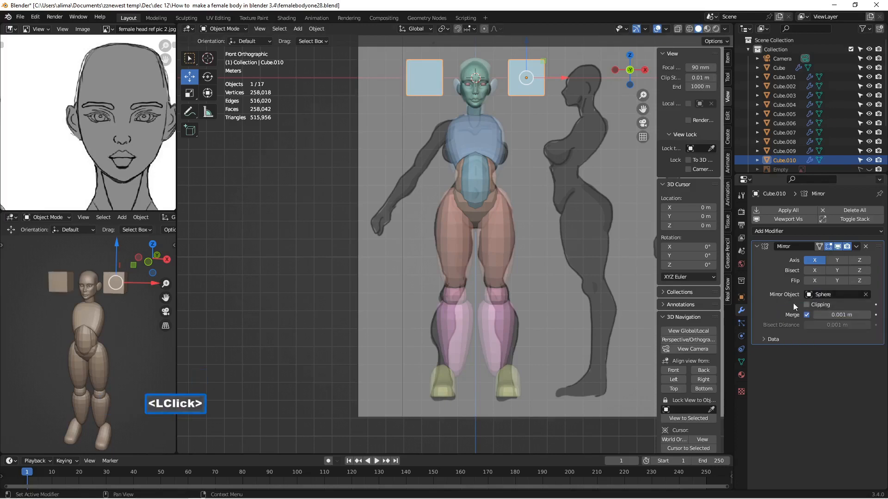
- Add a Subdivision Surface modifier to the mirrored cube and set its viewport level to 2
{"action": "left_click", "coordinate": [836, 232]}
{"action": "left_click", "coordinate": [714, 399]}
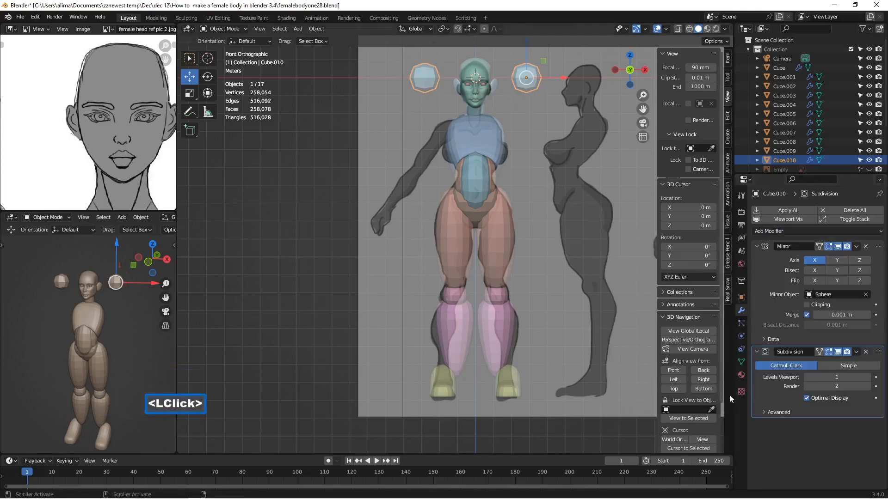
{"action": "left_click", "coordinate": [869, 378]}
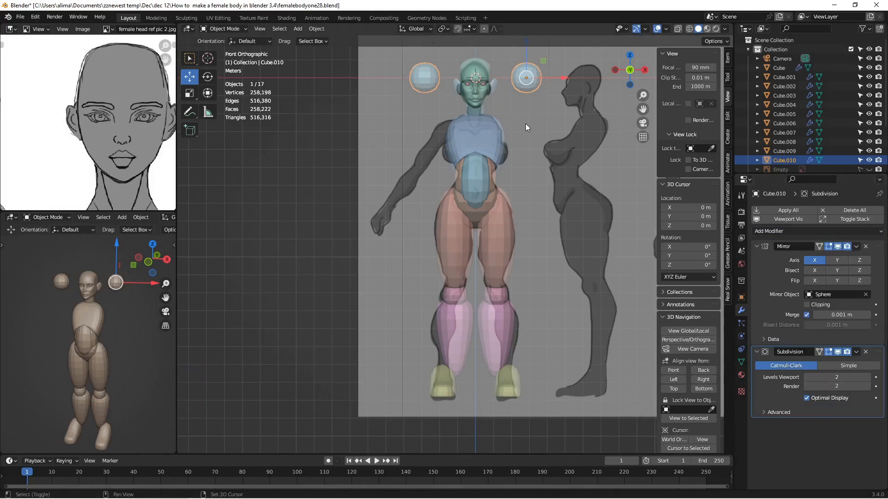
- Duplicate the mirrored sphere form in place and move the copy straight down along Z to hip level
{"action": "key", "text": "shift+d"}
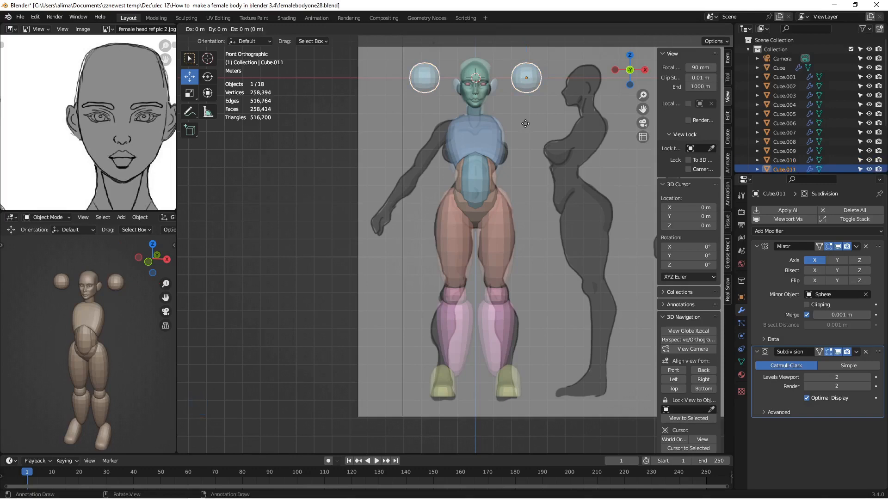
{"action": "left_click", "coordinate": [525, 123]}
{"action": "scroll", "coordinate": [526, 124], "scroll_direction": "down", "scroll_amount": 1}
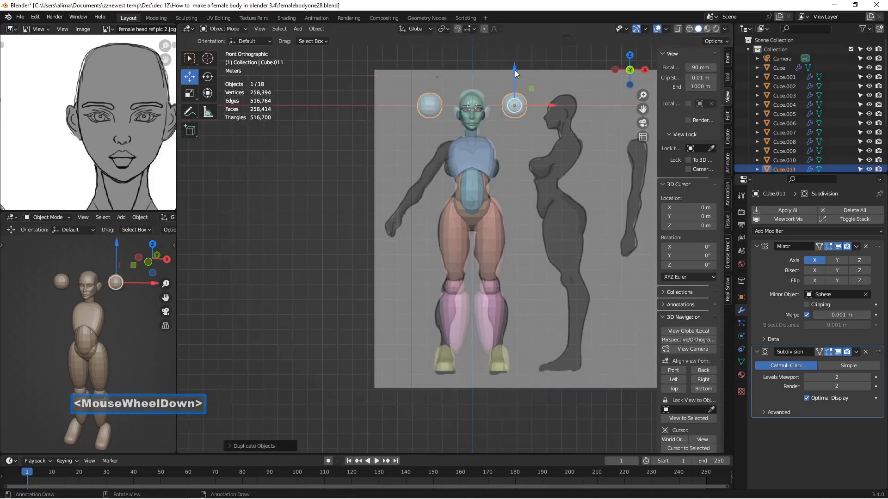
{"action": "left_click_drag", "start_coordinate": [514, 68], "coordinate": [510, 174]}
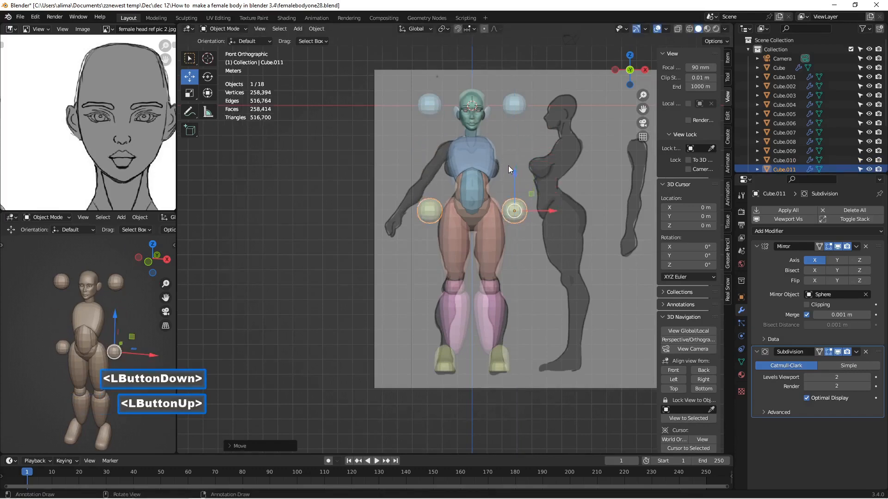
- Duplicate the sphere beside the head again, move the copy outward along X, and save the scene incrementally as femalebodyone30.blend
{"action": "left_click", "coordinate": [513, 111]}
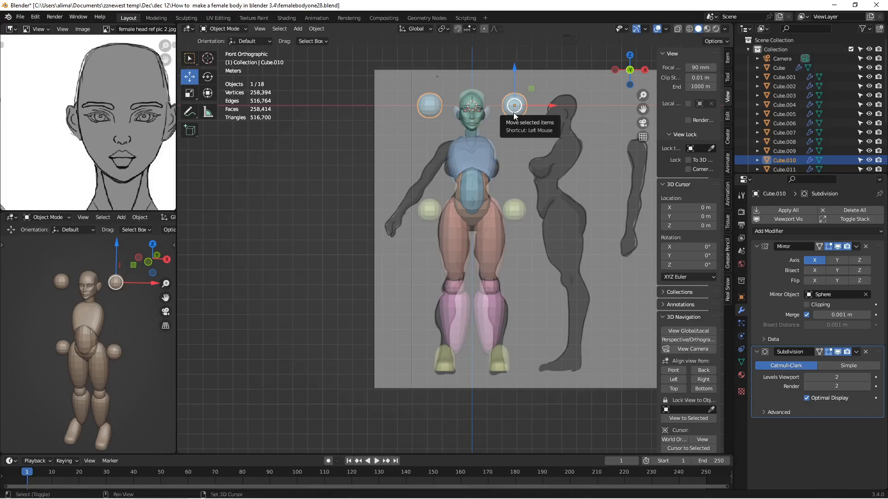
{"action": "key", "text": "shift+d"}
{"action": "left_click", "coordinate": [514, 112]}
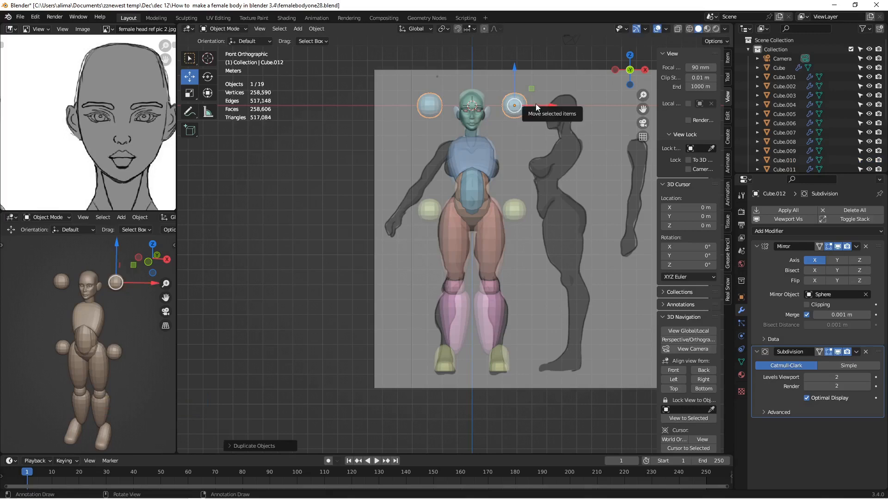
{"action": "left_click_drag", "start_coordinate": [535, 104], "coordinate": [616, 111]}
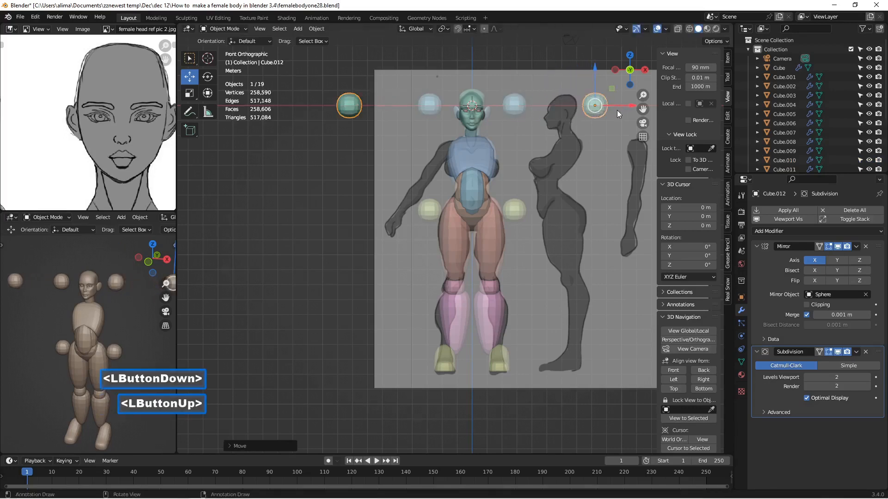
{"action": "key", "text": "Insert"}
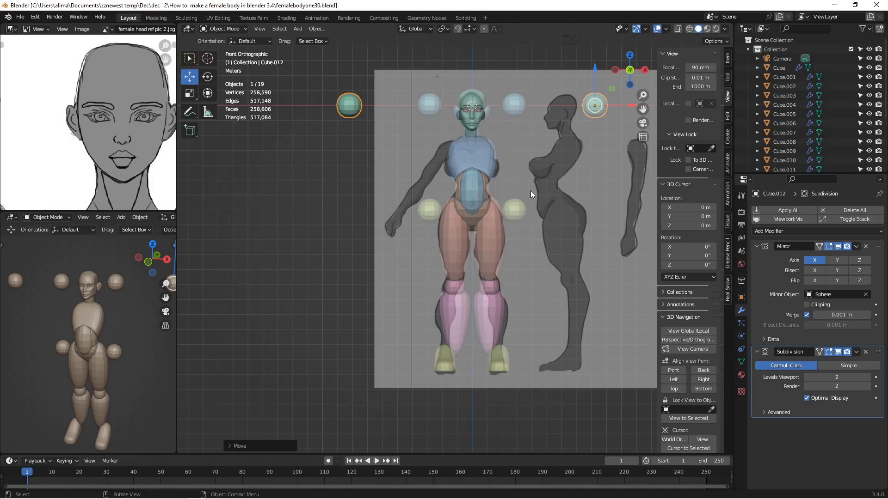
- Position the sphere pair beside the head as breasts, lowering it to chest height, moving it inward along X and forward along Y
{"action": "left_click", "coordinate": [515, 105]}
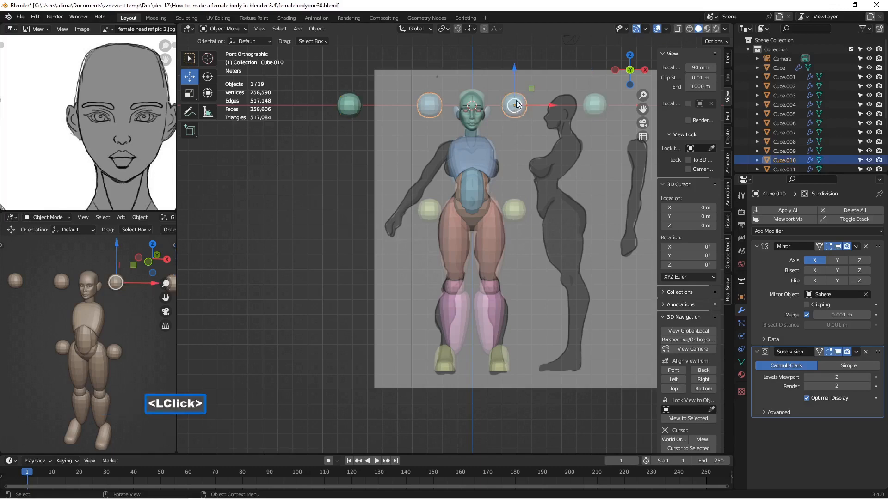
{"action": "left_click_drag", "start_coordinate": [516, 73], "coordinate": [509, 132]}
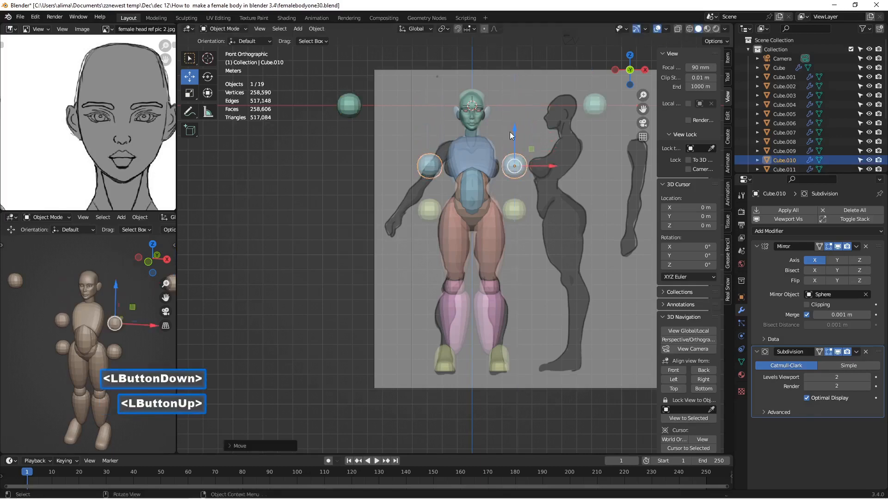
{"action": "left_click_drag", "start_coordinate": [554, 165], "coordinate": [523, 172]}
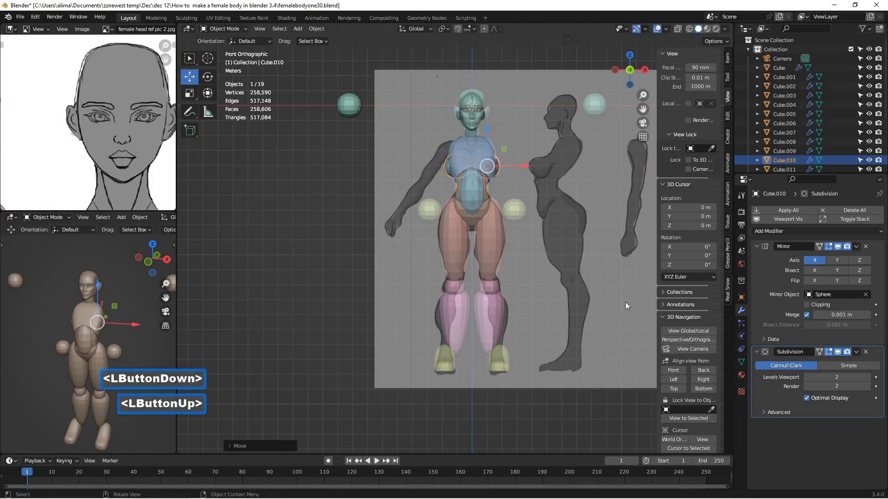
{"action": "left_click", "coordinate": [704, 379]}
{"action": "left_click_drag", "start_coordinate": [509, 165], "coordinate": [486, 165]}
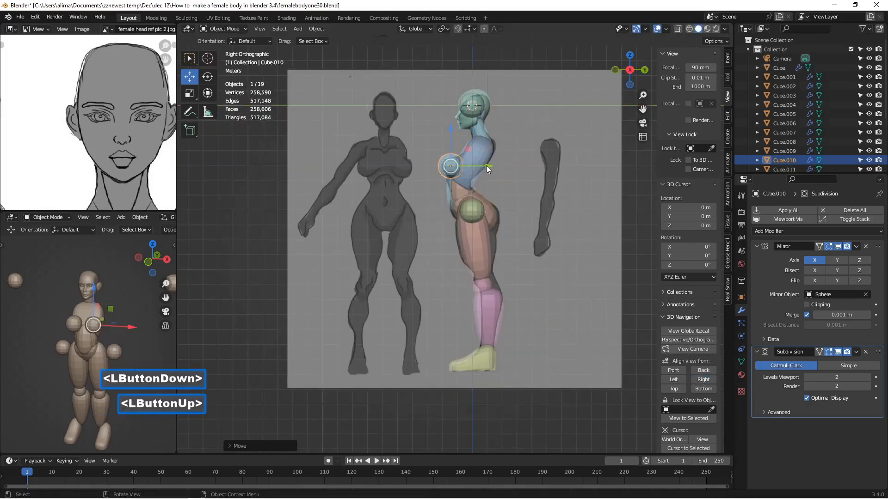
- Return to the front view, edit the breast form's mesh, and raise its top cage face along Z to stretch it upward
{"action": "left_click", "coordinate": [674, 370]}
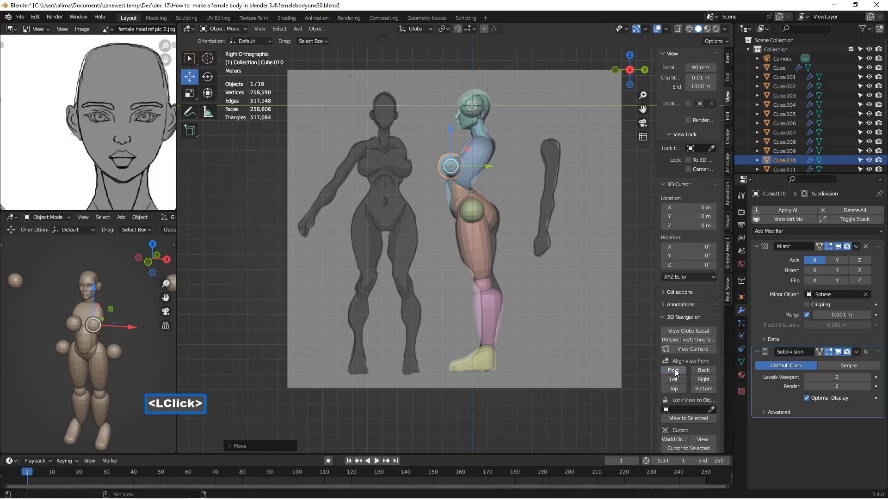
{"action": "left_click", "coordinate": [235, 31]}
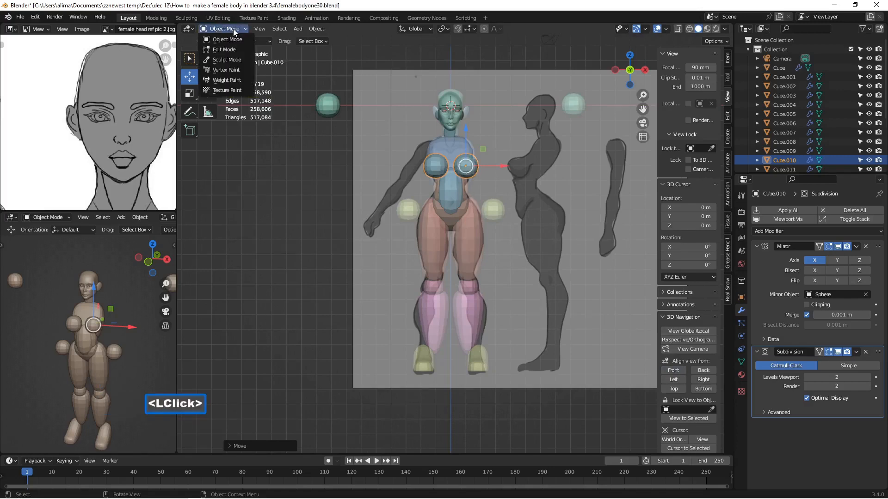
{"action": "left_click", "coordinate": [234, 49]}
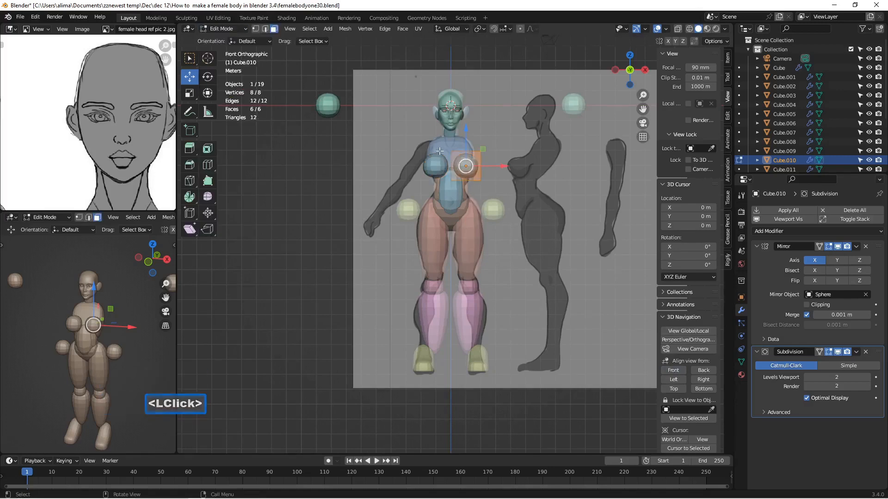
{"action": "scroll", "coordinate": [555, 139], "scroll_direction": "up", "scroll_amount": 4}
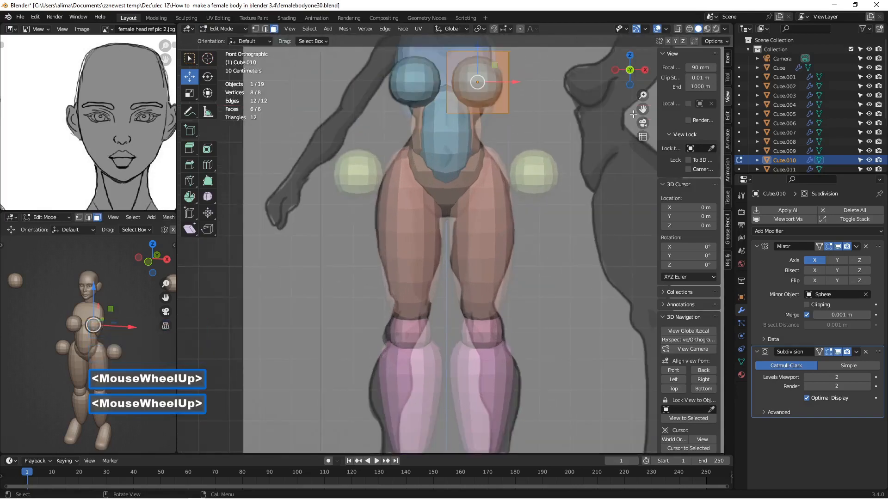
{"action": "left_click_drag", "start_coordinate": [643, 109], "coordinate": [643, 347]}
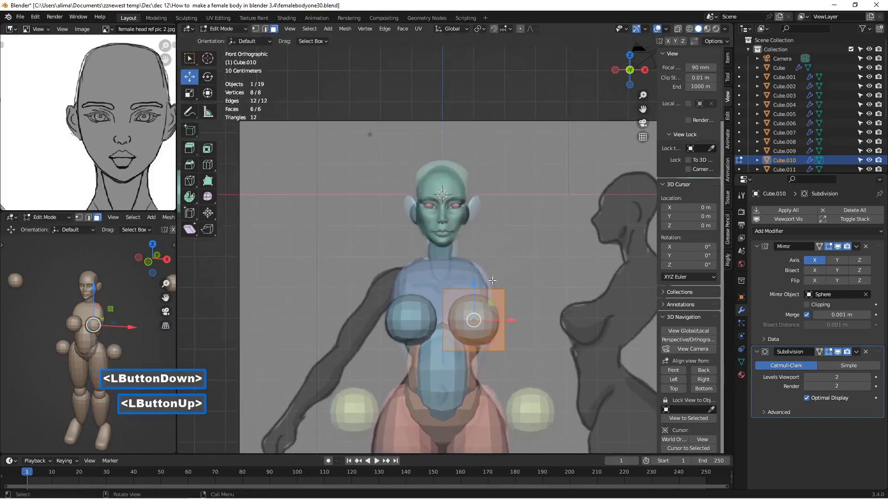
{"action": "middle_click_drag", "start_coordinate": [497, 250], "coordinate": [477, 254]}
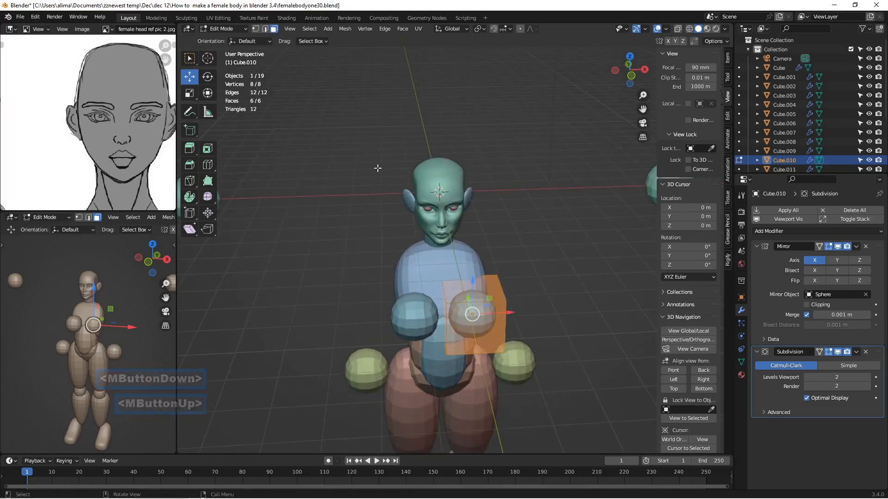
{"action": "left_click", "coordinate": [491, 287]}
{"action": "middle_click_drag", "start_coordinate": [498, 310], "coordinate": [488, 284]}
{"action": "scroll", "coordinate": [488, 285], "scroll_direction": "up", "scroll_amount": 1}
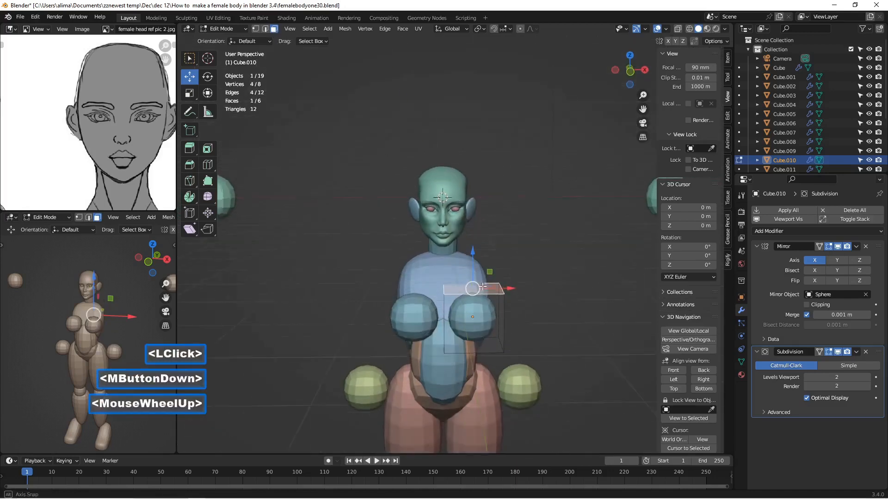
{"action": "scroll", "coordinate": [483, 282], "scroll_direction": "down", "scroll_amount": 2}
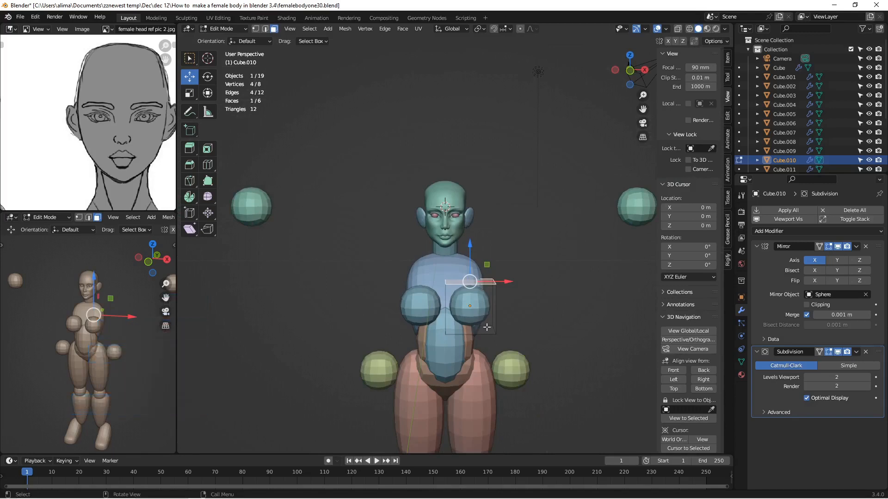
{"action": "left_click_drag", "start_coordinate": [469, 252], "coordinate": [468, 225]}
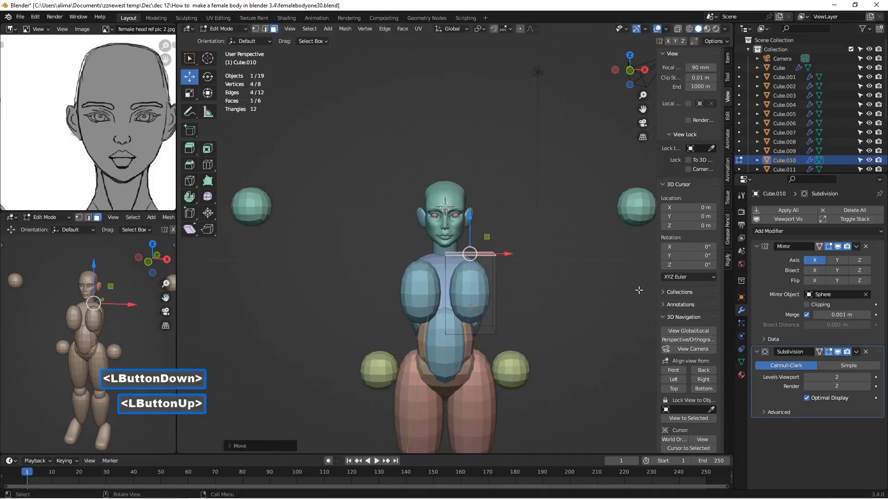
- Scale down the breast form's top cage face to taper it, and lower that face slightly along Z
{"action": "key", "text": "s"}
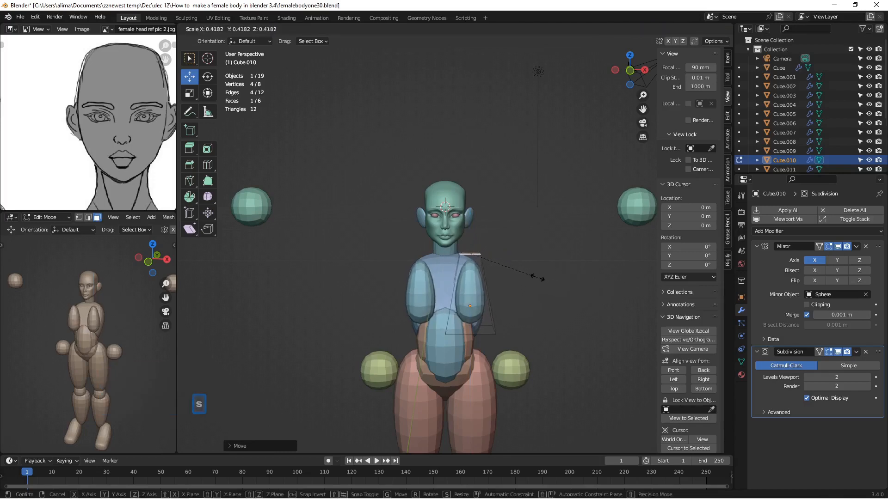
{"action": "left_click", "coordinate": [548, 279]}
{"action": "left_click_drag", "start_coordinate": [470, 223], "coordinate": [471, 237]}
- Scale up the breast form's bottom cage face slightly to widen its base, and clear the mesh selection
{"action": "middle_click_drag", "start_coordinate": [587, 279], "coordinate": [524, 296]}
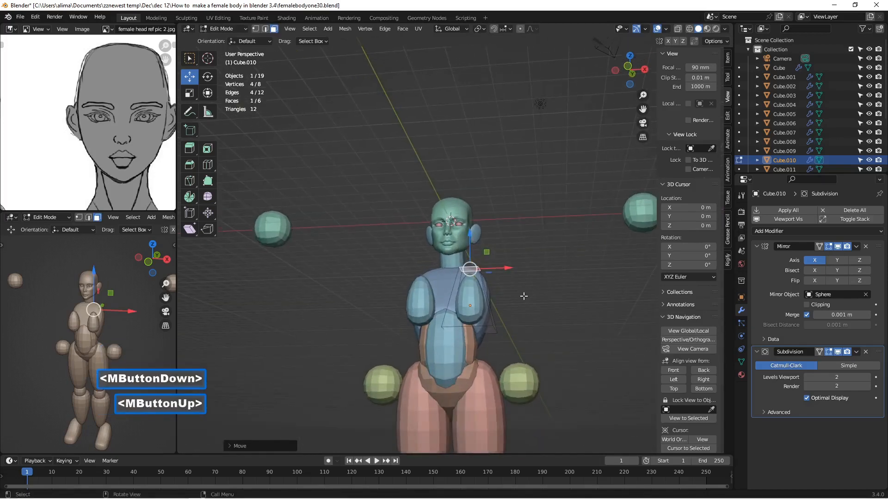
{"action": "left_click", "coordinate": [489, 332]}
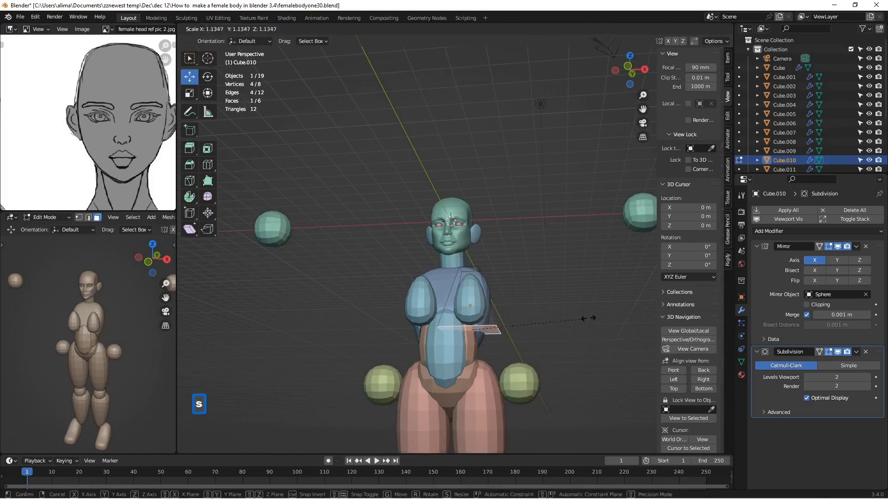
{"action": "left_click", "coordinate": [560, 268]}
{"action": "middle_click_drag", "start_coordinate": [559, 269], "coordinate": [563, 289]}
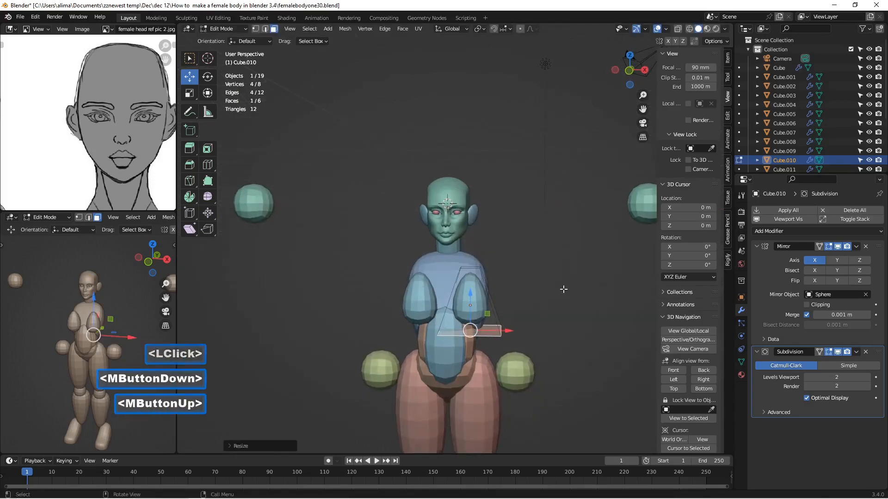
{"action": "left_click", "coordinate": [564, 291]}
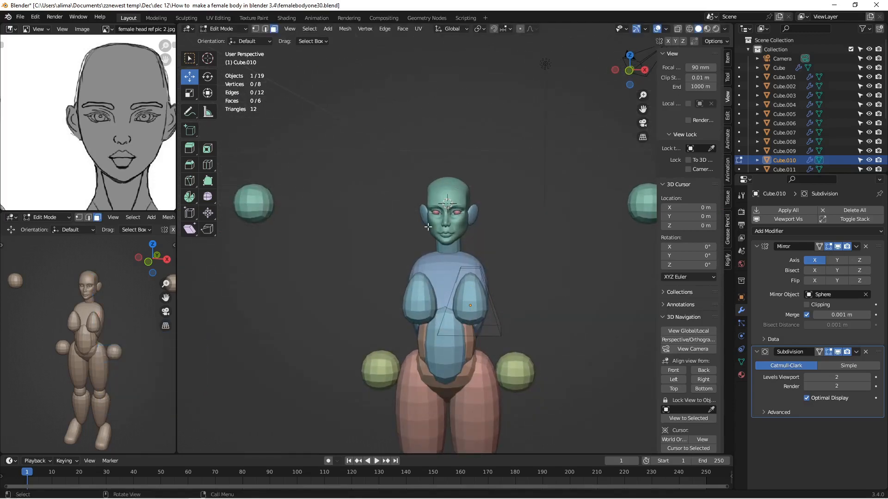
- Return the breast form to Object Mode and save the scene incrementally as femalebodyone31.blend
{"action": "left_click", "coordinate": [228, 30]}
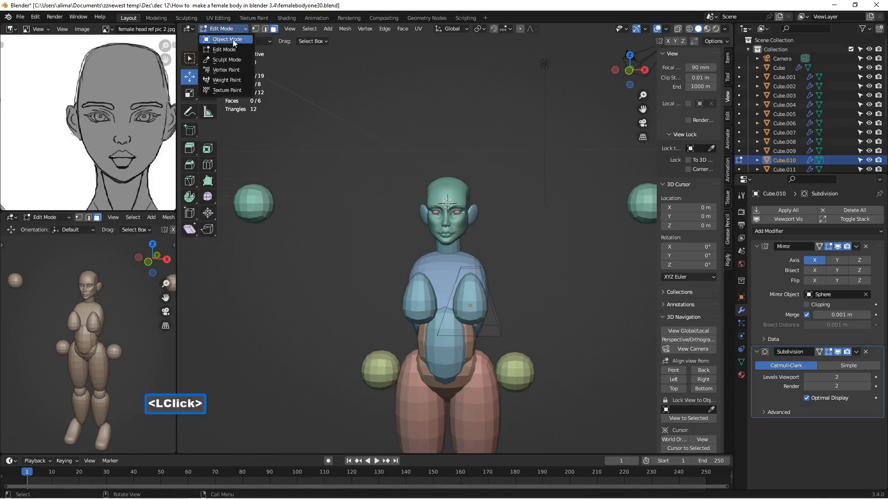
{"action": "left_click", "coordinate": [232, 39]}
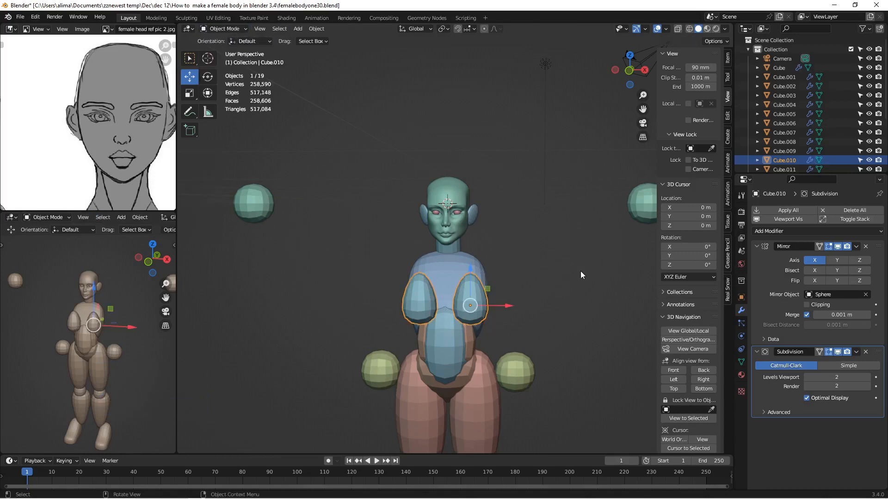
{"action": "key", "text": "Insert"}
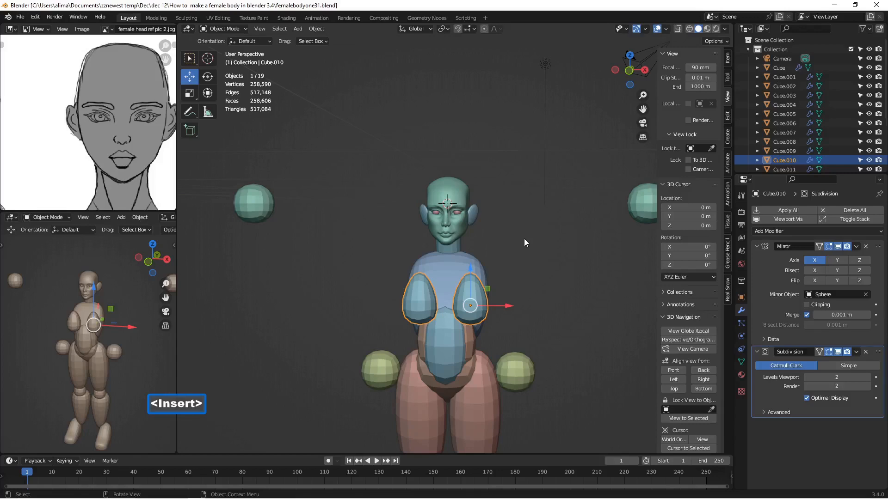
- In the right view, rotate the breast form so its tapered end leans back into the chest, and move it slightly back along Y
{"action": "left_click", "coordinate": [703, 380]}
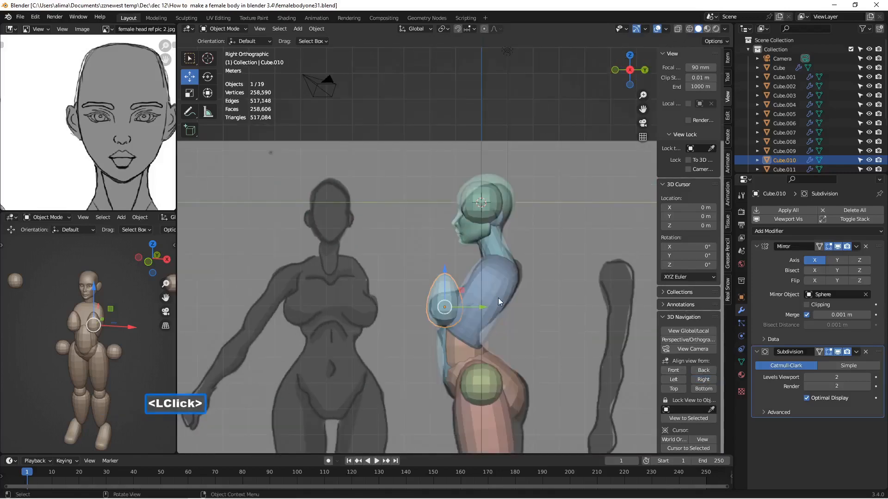
{"action": "key", "text": "r"}
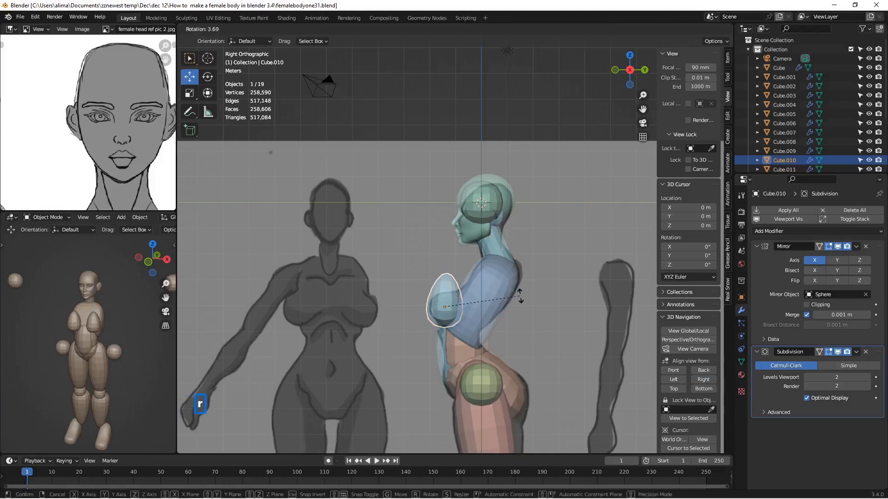
{"action": "left_click", "coordinate": [513, 366]}
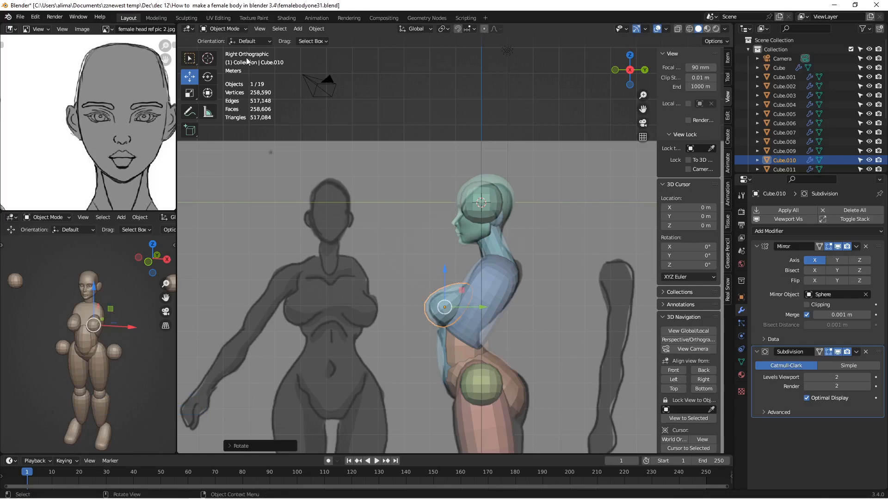
{"action": "left_click_drag", "start_coordinate": [490, 308], "coordinate": [487, 305]}
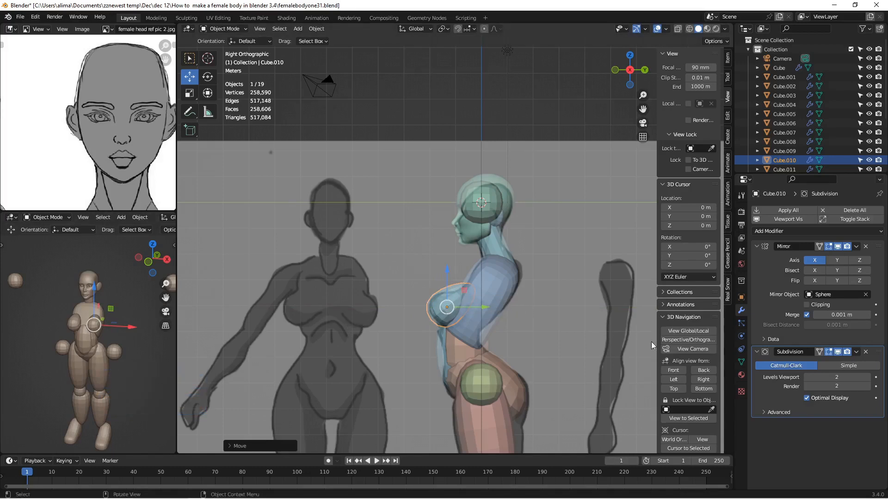
- Return to the front view, select the sphere pair beside the hips, and save the scene incrementally as femalebodyone32.blend
{"action": "left_click", "coordinate": [675, 370]}
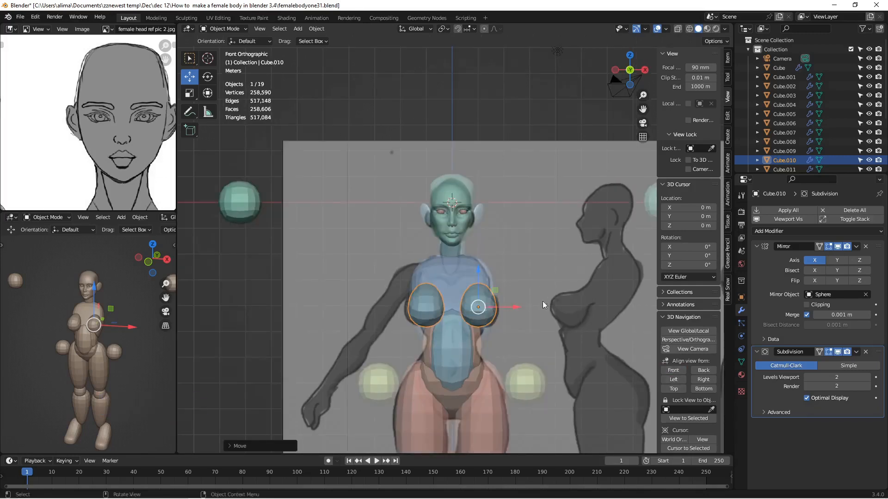
{"action": "left_click_drag", "start_coordinate": [642, 109], "coordinate": [549, 87]}
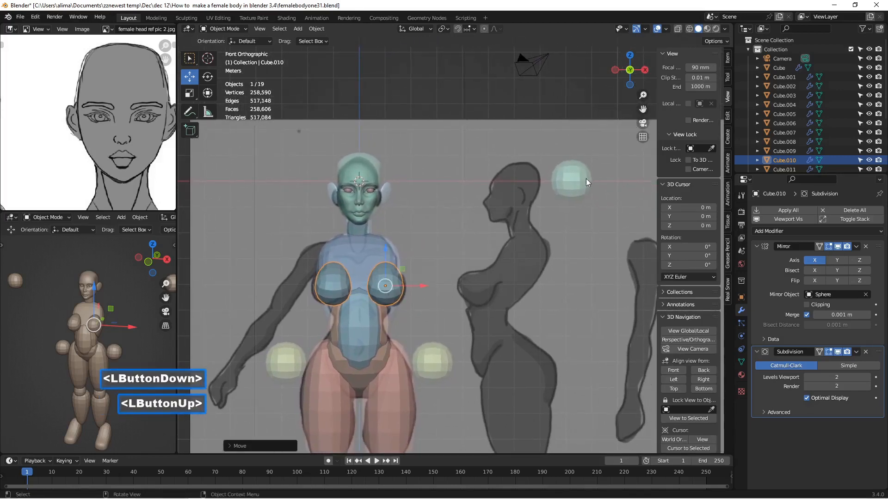
{"action": "left_click", "coordinate": [443, 362]}
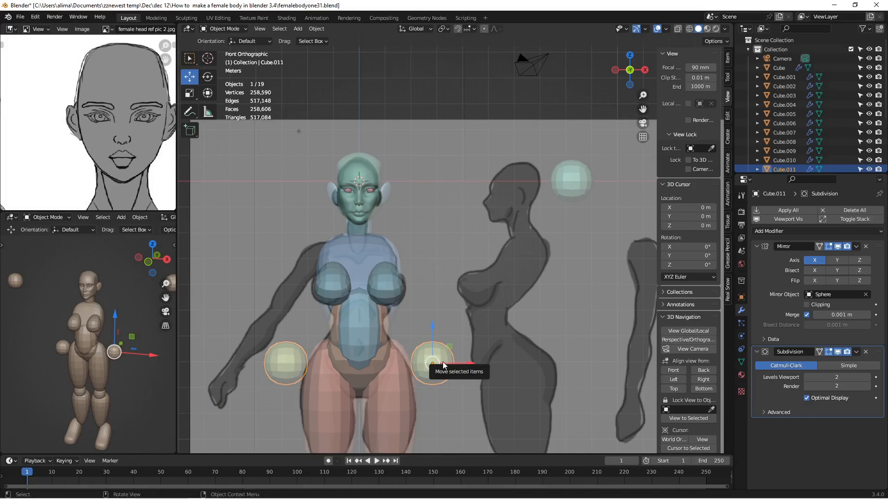
{"action": "key", "text": "Insert"}
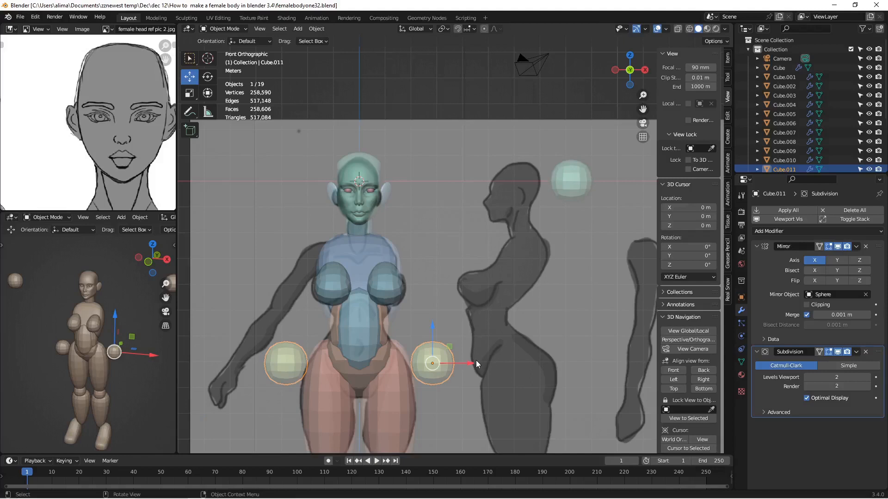
- Move the sphere pair beside the hips inward along X and up along Z onto the sides of the waist
{"action": "left_click_drag", "start_coordinate": [472, 363], "coordinate": [435, 364]}
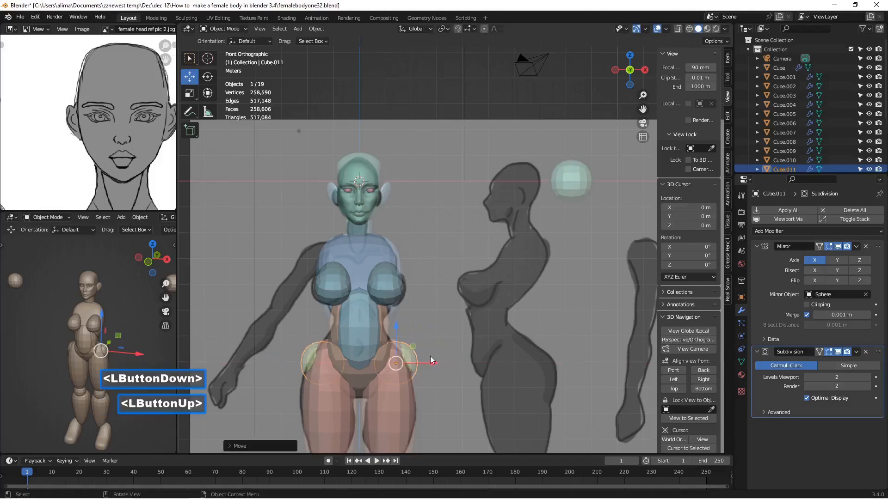
{"action": "left_click_drag", "start_coordinate": [398, 334], "coordinate": [396, 312]}
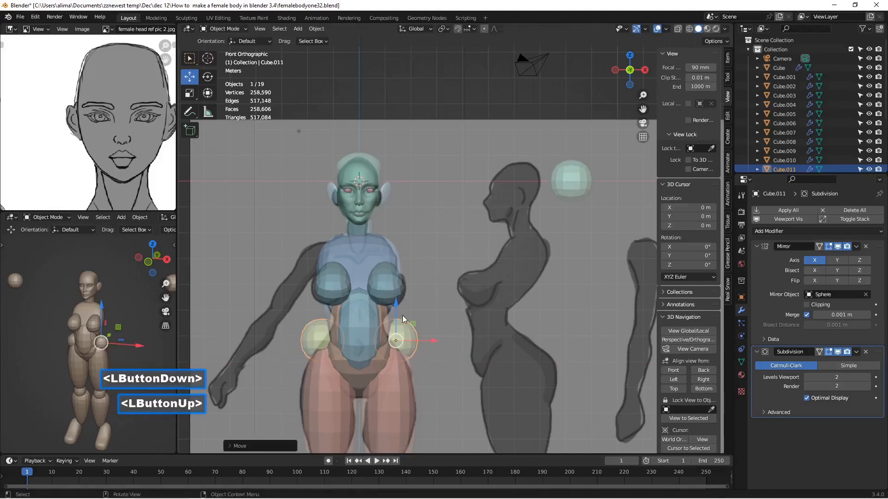
{"action": "scroll", "coordinate": [388, 349], "scroll_direction": "up", "scroll_amount": 2}
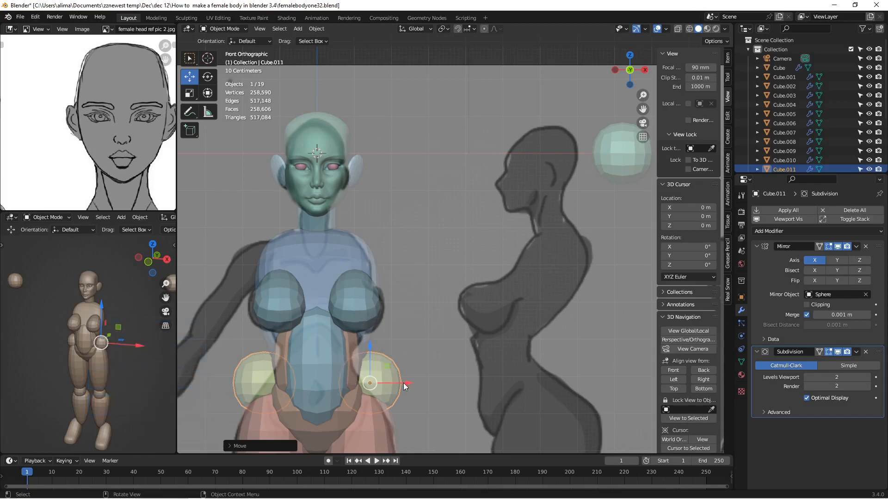
{"action": "left_click_drag", "start_coordinate": [403, 383], "coordinate": [378, 384]}
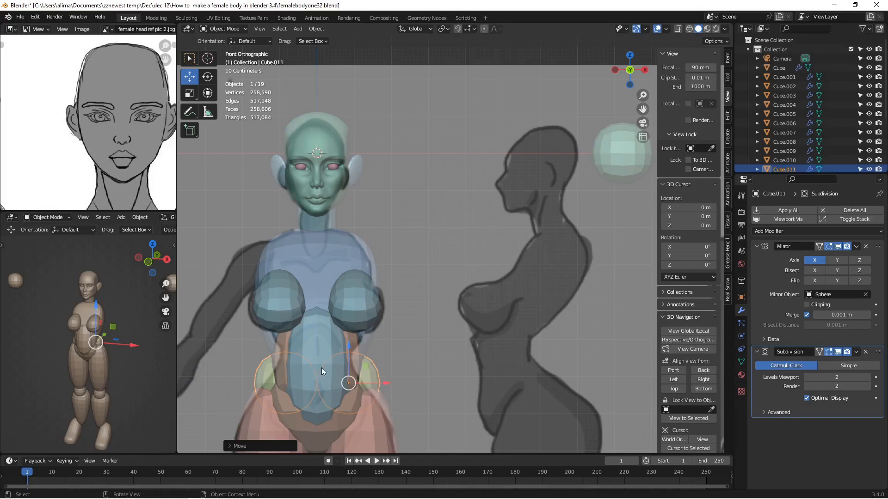
- Stretch the waist form along Z, raise it to just below the breasts, and nudge it slightly outward along X
{"action": "key", "text": "s"}
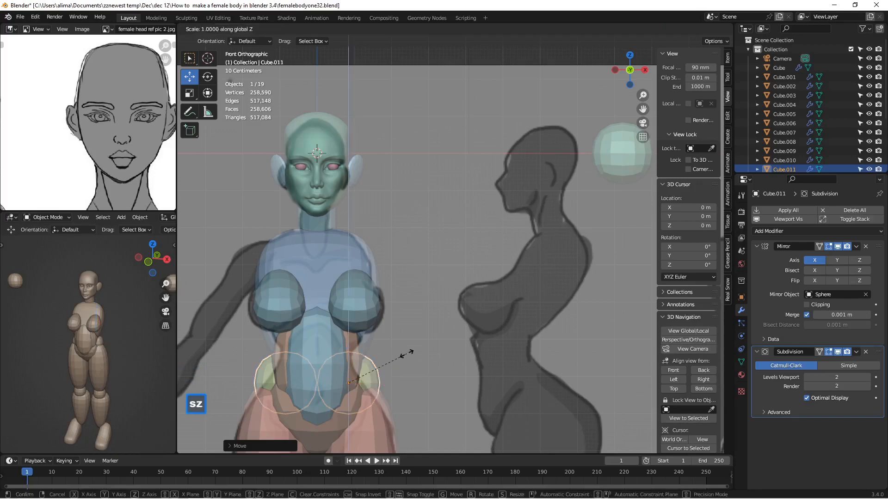
{"action": "key", "text": "z"}
{"action": "left_click", "coordinate": [392, 308]}
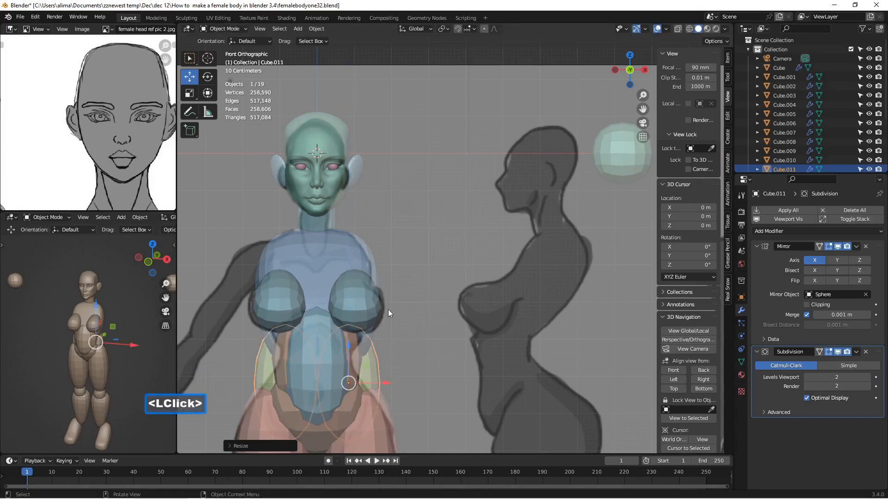
{"action": "left_click_drag", "start_coordinate": [350, 346], "coordinate": [350, 320]}
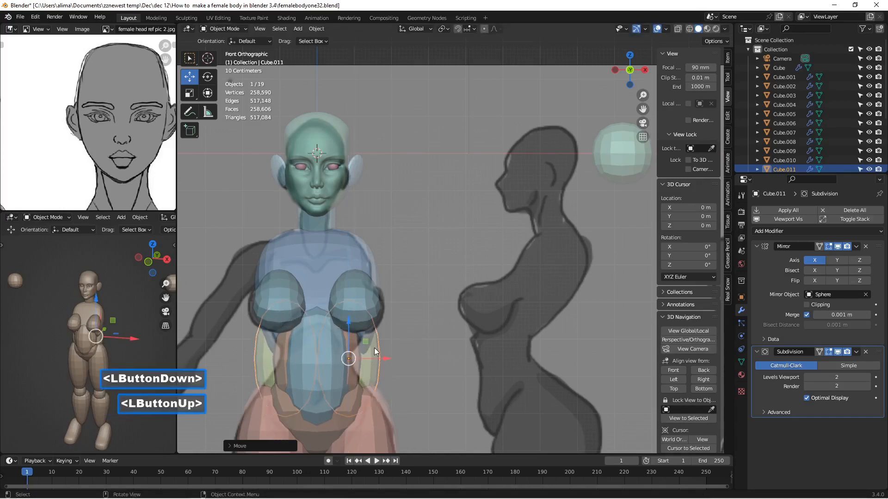
{"action": "left_click_drag", "start_coordinate": [384, 357], "coordinate": [383, 358]}
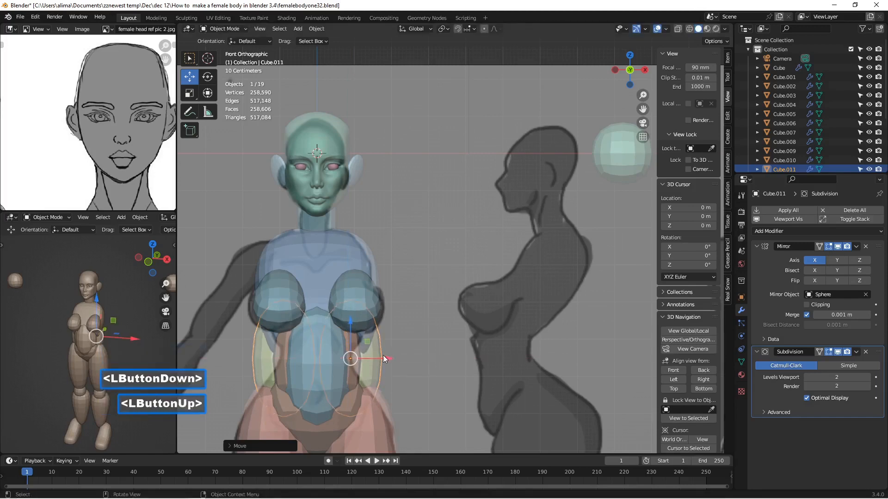
- Switch the waist form to Edit Mode and save the scene incrementally as femalebodyone34.blend
{"action": "left_click", "coordinate": [242, 28]}
{"action": "left_click", "coordinate": [244, 46]}
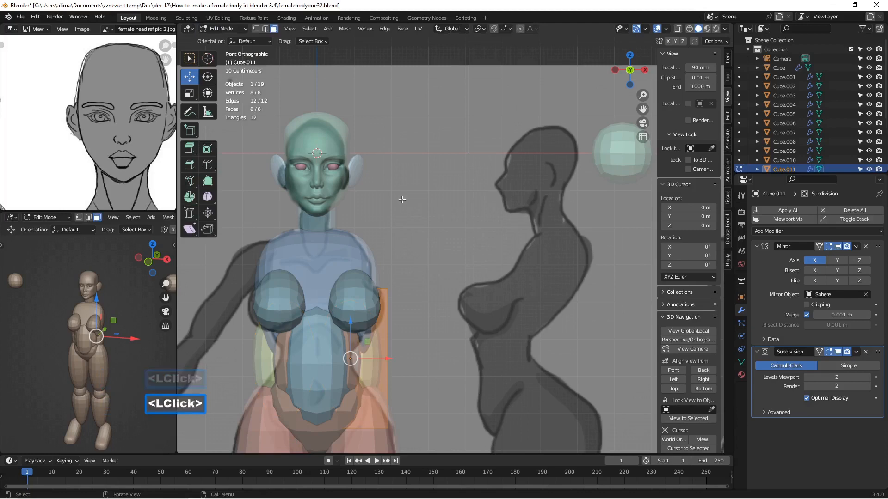
{"action": "key", "text": "Insert"}
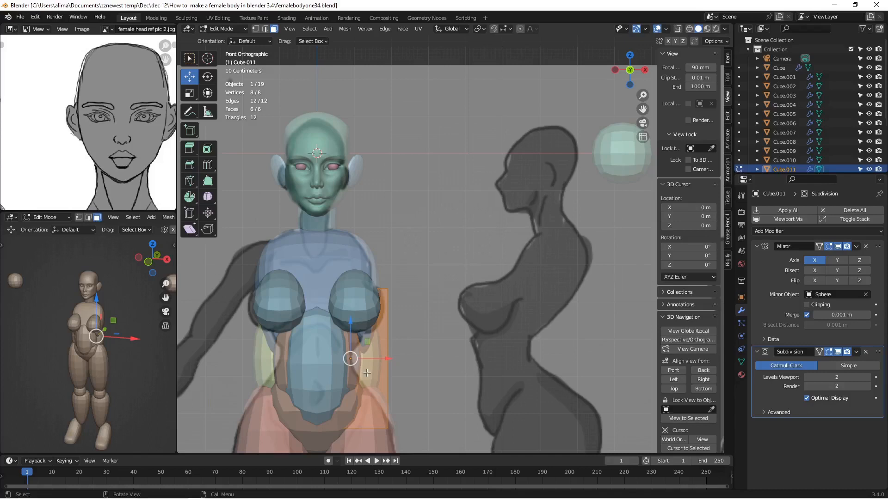
- Add five evenly spaced horizontal loop cuts to the waist form's cage without sliding them
{"action": "key", "text": "ctrl+r"}
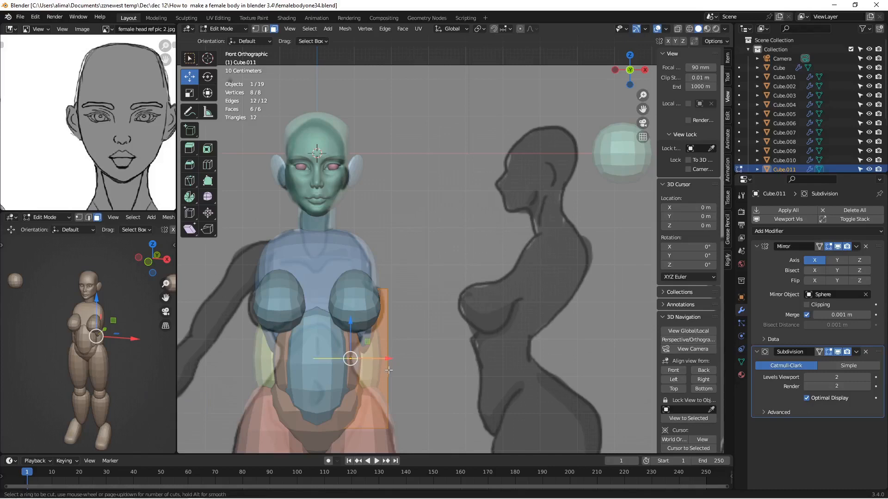
{"action": "scroll", "coordinate": [388, 369], "scroll_direction": "up", "scroll_amount": 1}
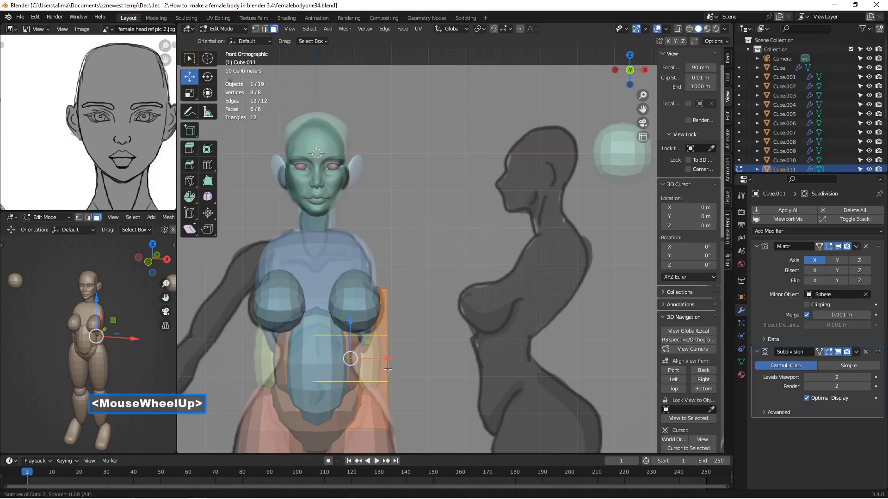
{"action": "scroll", "coordinate": [388, 370], "scroll_direction": "up", "scroll_amount": 1}
{"action": "scroll", "coordinate": [387, 369], "scroll_direction": "up", "scroll_amount": 1}
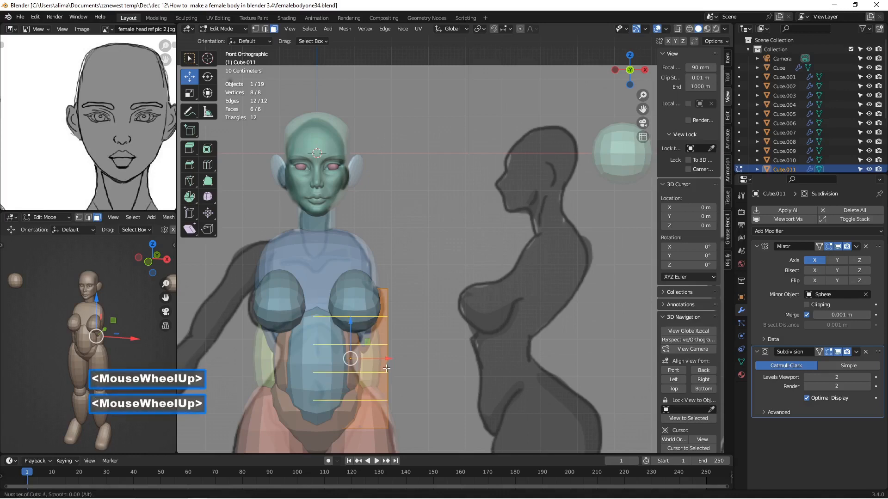
{"action": "scroll", "coordinate": [386, 369], "scroll_direction": "up", "scroll_amount": 1}
{"action": "left_click", "coordinate": [387, 369]}
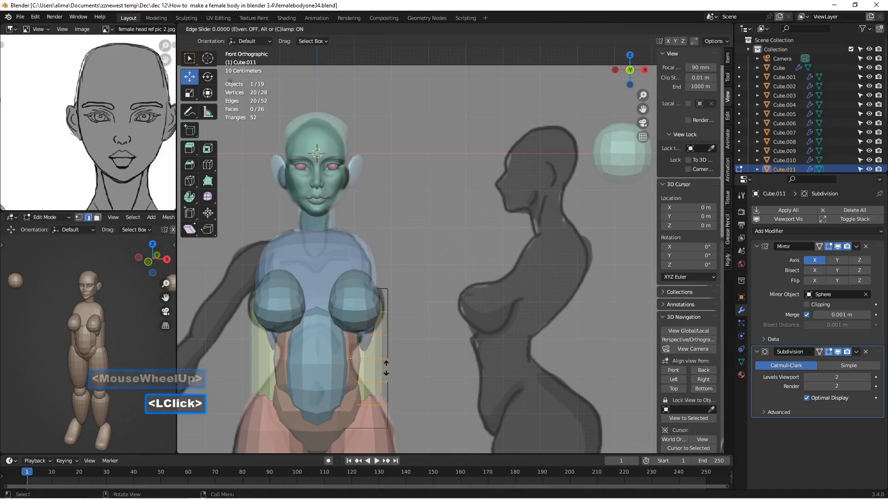
{"action": "left_click", "coordinate": [386, 369]}
{"action": "mouse_move", "coordinate": [386, 368]}
{"action": "middle_mouse_down"}
{"action": "mouse_move", "coordinate": [422, 373]}
{"action": "mouse_move", "coordinate": [399, 378]}
{"action": "mouse_move", "coordinate": [389, 367]}
{"action": "middle_mouse_up"}
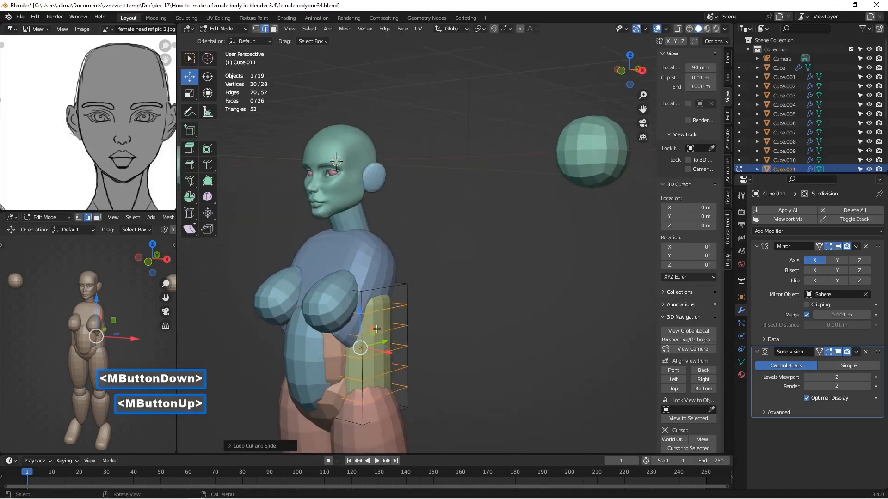
- Move the middle edge loop of the waist form's cage inward along X to pinch the waist, and clear the selection
{"action": "left_click", "coordinate": [365, 358]}
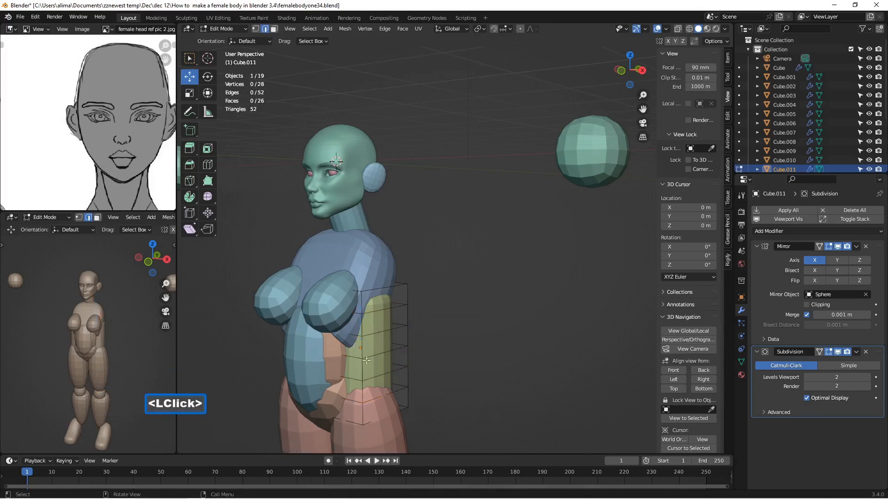
{"action": "left_click", "coordinate": [373, 355]}
{"action": "middle_click_drag", "start_coordinate": [373, 355], "coordinate": [425, 349]}
{"action": "left_click_drag", "start_coordinate": [423, 352], "coordinate": [401, 355]}
{"action": "left_click", "coordinate": [469, 280]}
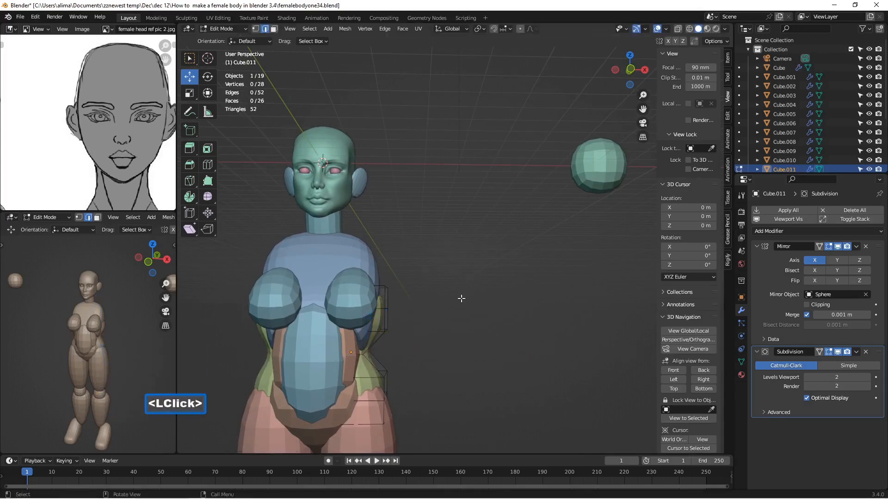
- Save the scene incrementally as femalebodyone35.blend and return the waist form to Object Mode
{"action": "key", "text": "Insert"}
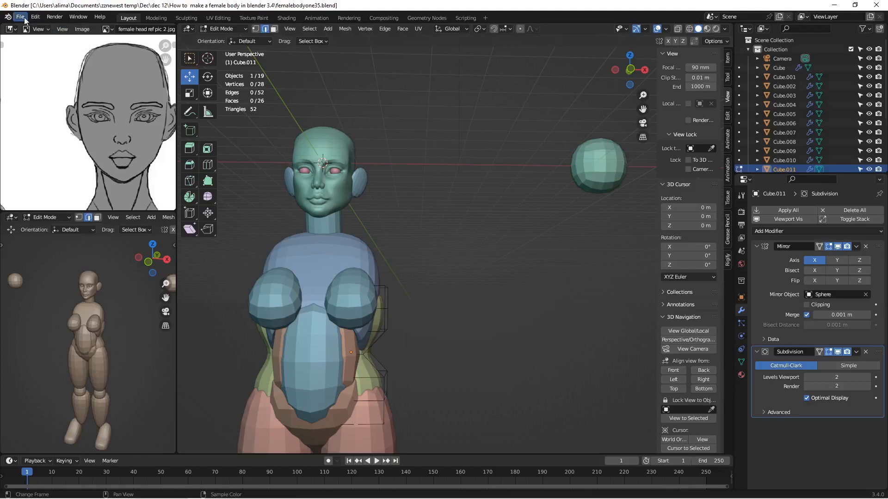
{"action": "left_click", "coordinate": [221, 28]}
{"action": "left_click", "coordinate": [235, 40]}
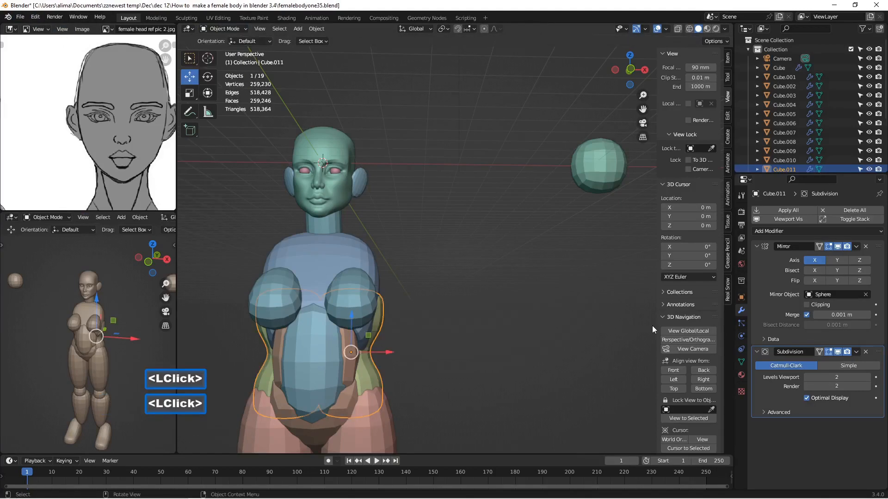
- In the right view, scale the waist form down along Y and move it forward along Y to fit inside the torso's side profile
{"action": "left_click", "coordinate": [704, 379]}
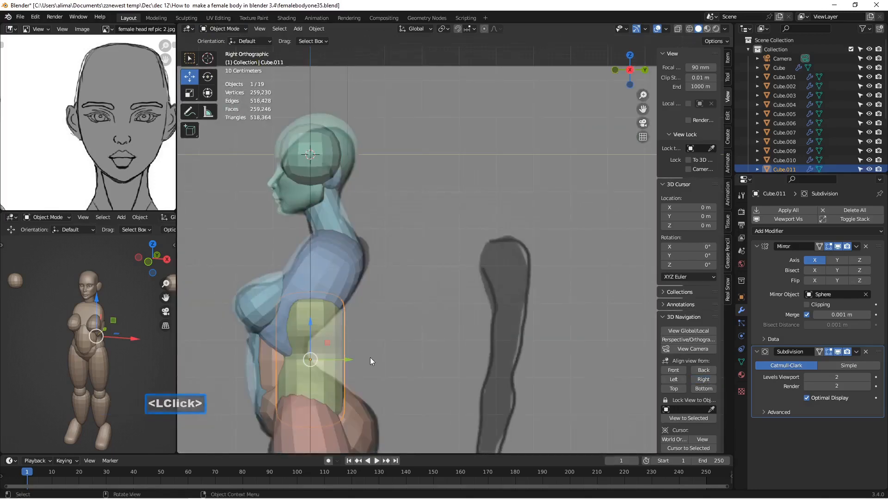
{"action": "left_click_drag", "start_coordinate": [346, 357], "coordinate": [325, 361]}
{"action": "key", "text": "s"}
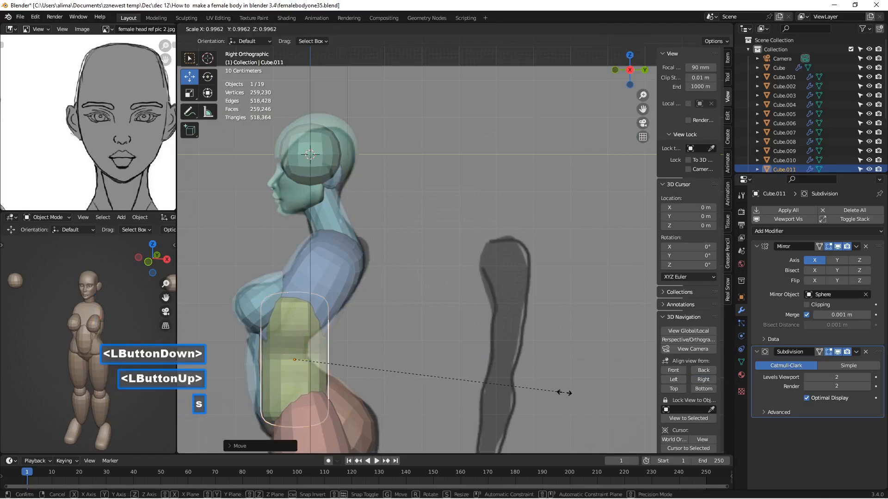
{"action": "key", "text": "y"}
{"action": "left_click", "coordinate": [466, 382]}
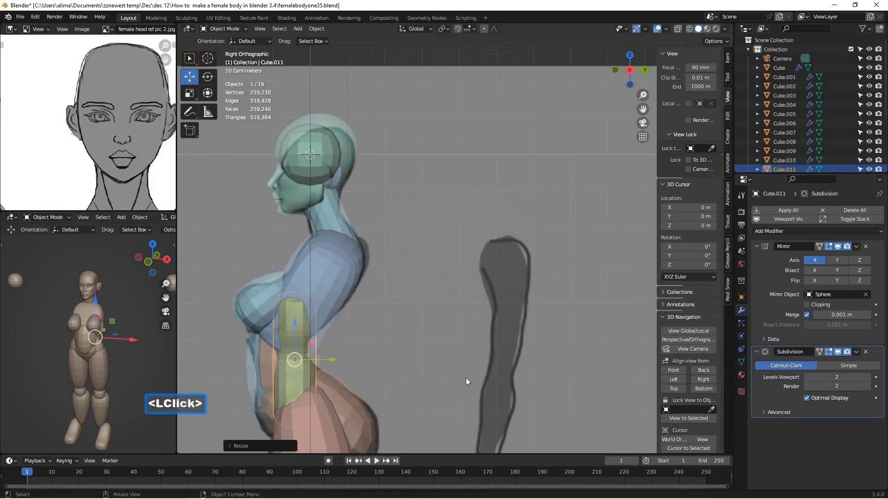
{"action": "left_click_drag", "start_coordinate": [336, 361], "coordinate": [318, 360]}
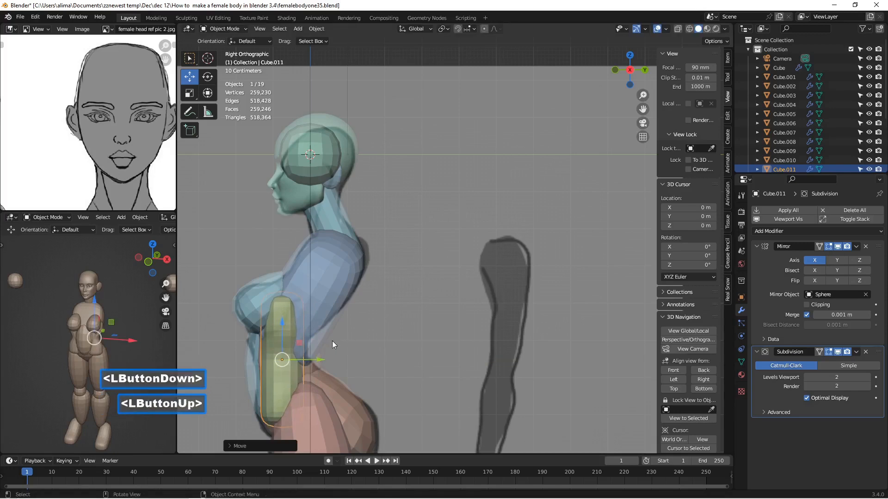
{"action": "left_click_drag", "start_coordinate": [319, 359], "coordinate": [329, 360]}
{"action": "scroll", "coordinate": [57, 345], "scroll_direction": "up", "scroll_amount": 3}
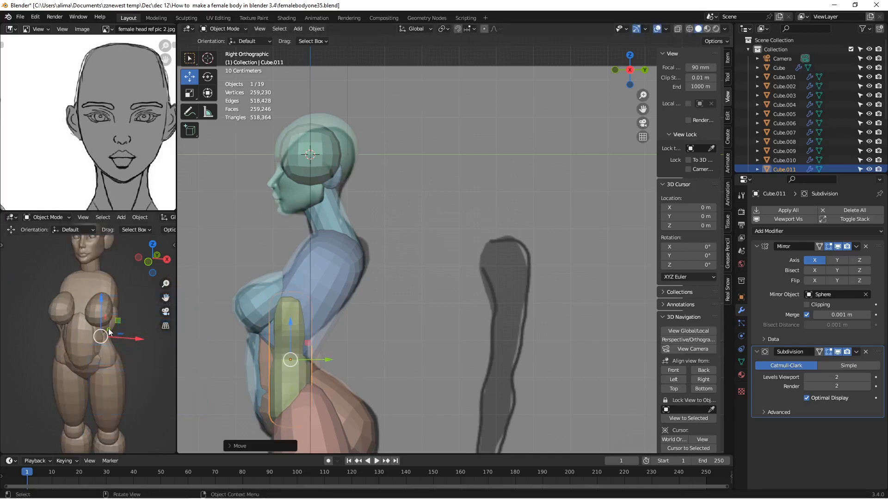
- Save the scene as the incremental version femalebodyone37.blend
{"action": "scroll", "coordinate": [360, 294], "scroll_direction": "down", "scroll_amount": 1}
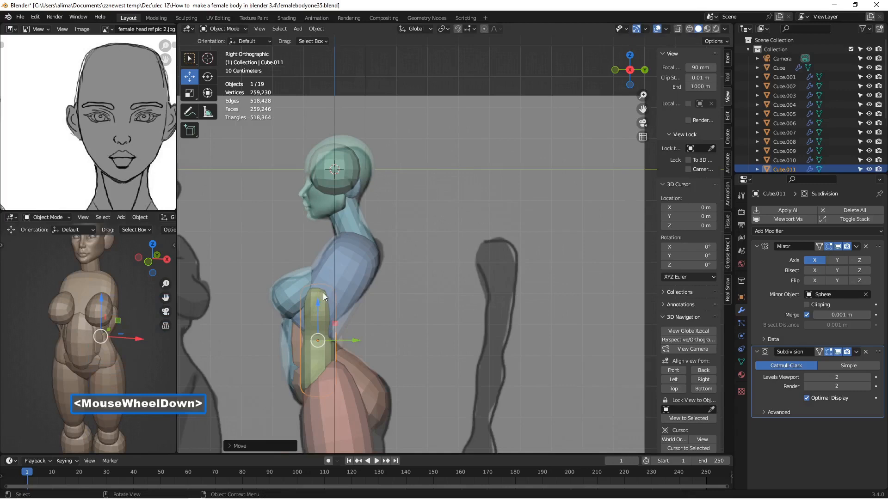
{"action": "middle_click_drag", "start_coordinate": [358, 288], "coordinate": [465, 284]}
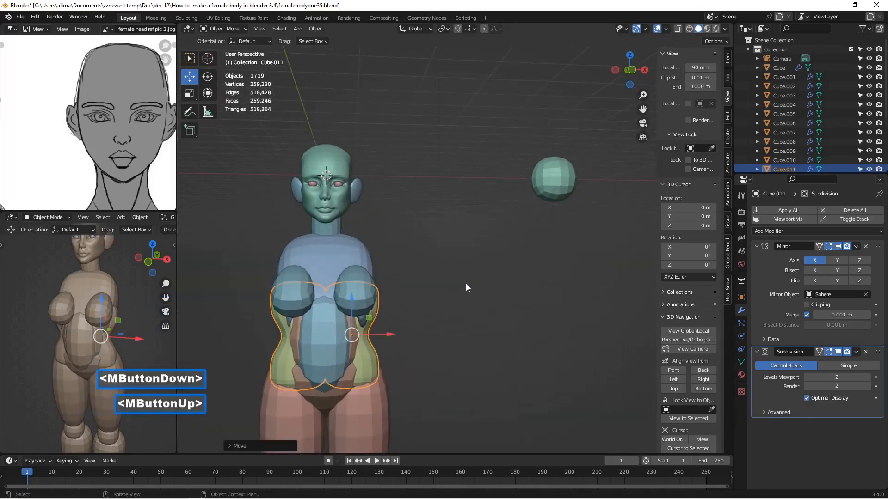
{"action": "scroll", "coordinate": [465, 284], "scroll_direction": "down", "scroll_amount": 4}
{"action": "scroll", "coordinate": [464, 288], "scroll_direction": "up", "scroll_amount": 1}
{"action": "scroll", "coordinate": [465, 290], "scroll_direction": "down", "scroll_amount": 1}
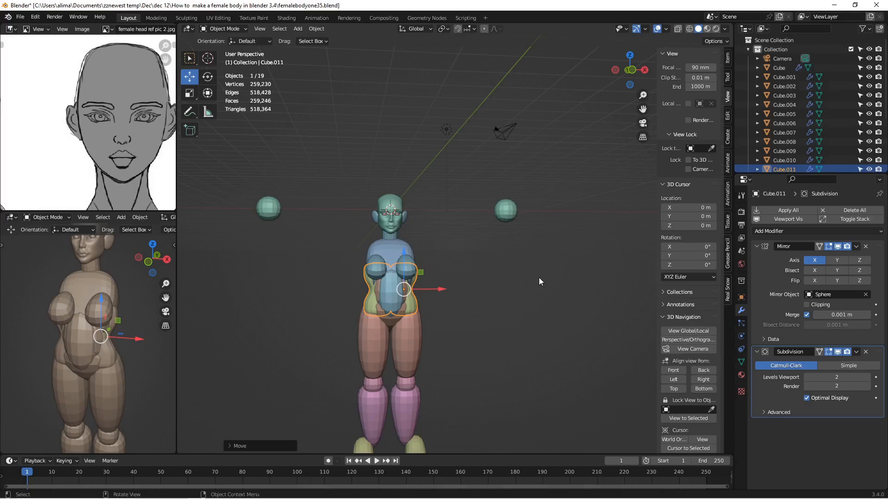
{"action": "key", "text": "Insert"}
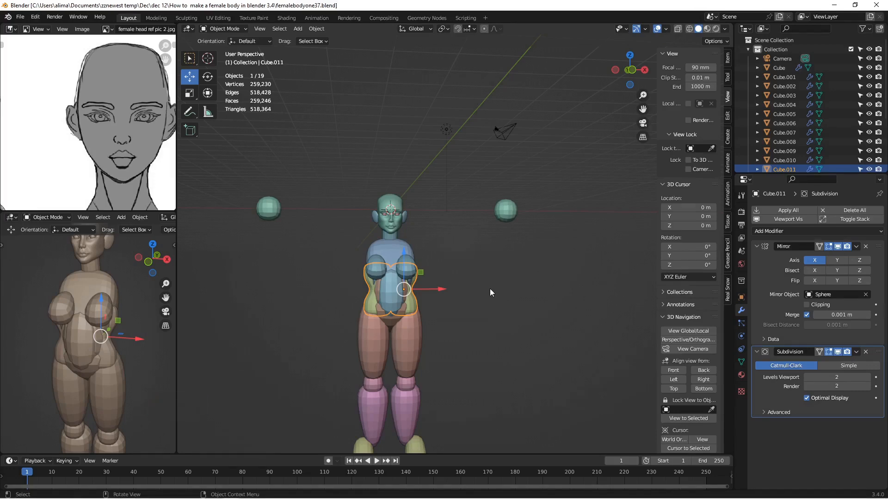
- Add a new mesh cube with nothing else selected and move it along X to the side of the head
{"action": "key", "text": "alt+a"}
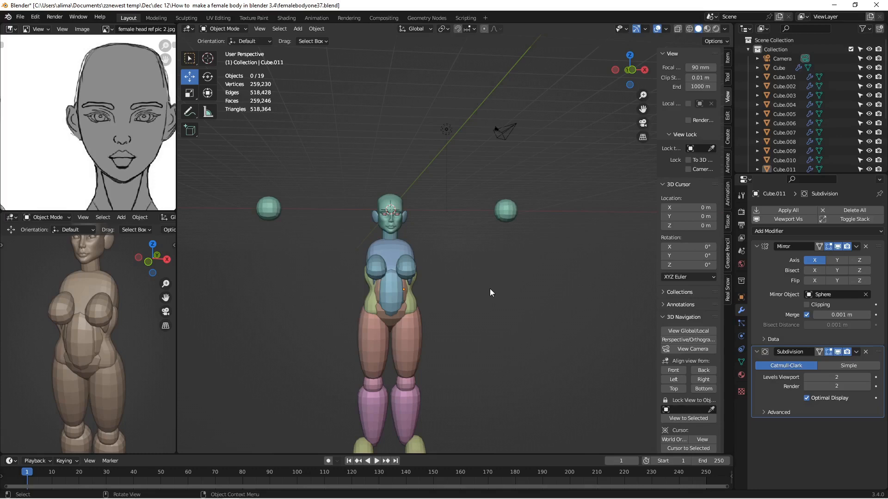
{"action": "key", "text": "shift"}
{"action": "key", "text": "shift+a"}
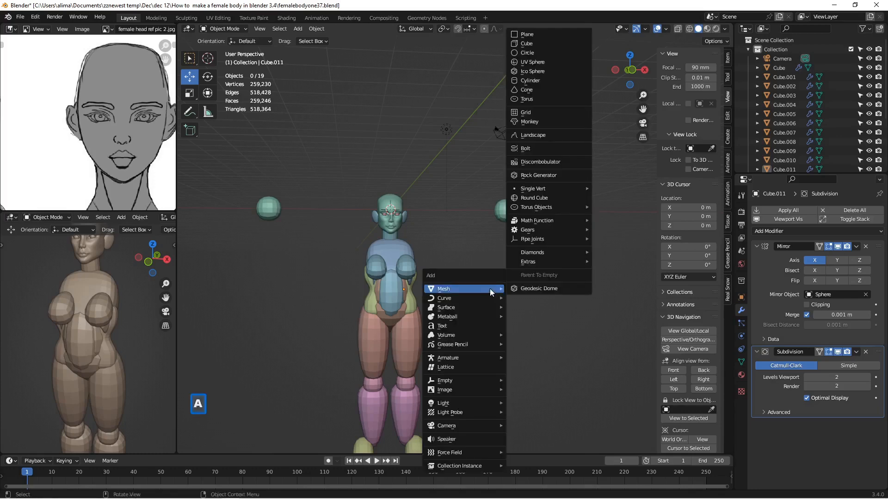
{"action": "left_click", "coordinate": [539, 43]}
{"action": "left_click_drag", "start_coordinate": [418, 210], "coordinate": [469, 213]}
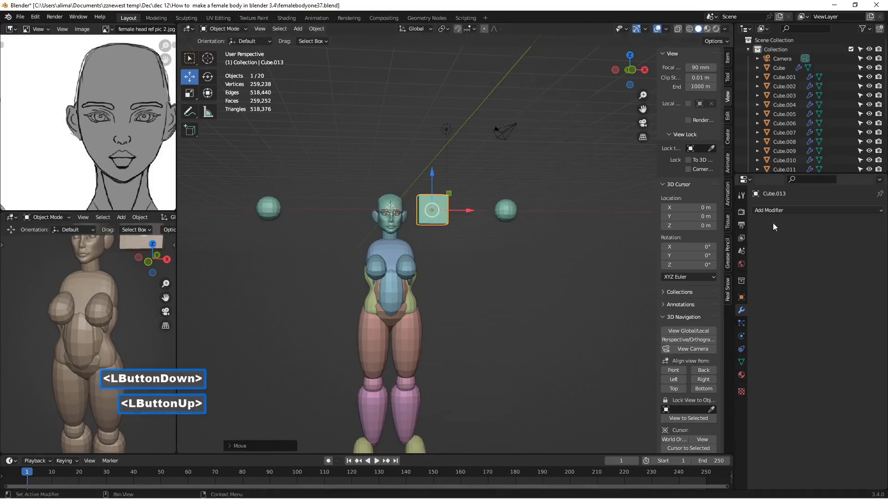
- Add a Mirror modifier and a Subdivision Surface modifier with 2 viewport levels to the new cube
{"action": "left_click", "coordinate": [799, 212]}
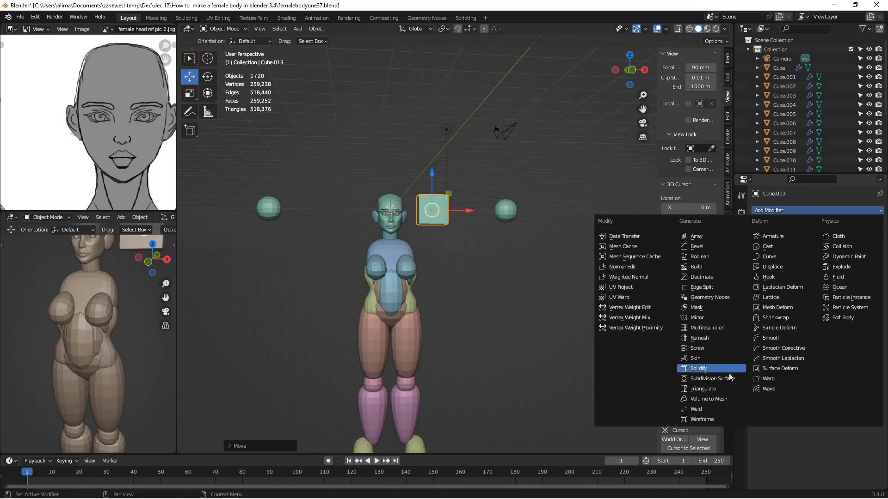
{"action": "left_click", "coordinate": [719, 319]}
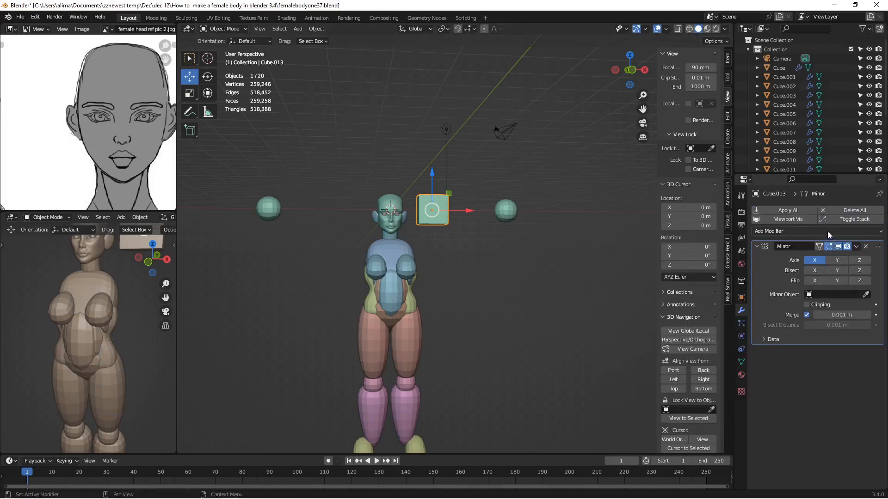
{"action": "left_click", "coordinate": [826, 231]}
{"action": "left_click", "coordinate": [741, 399]}
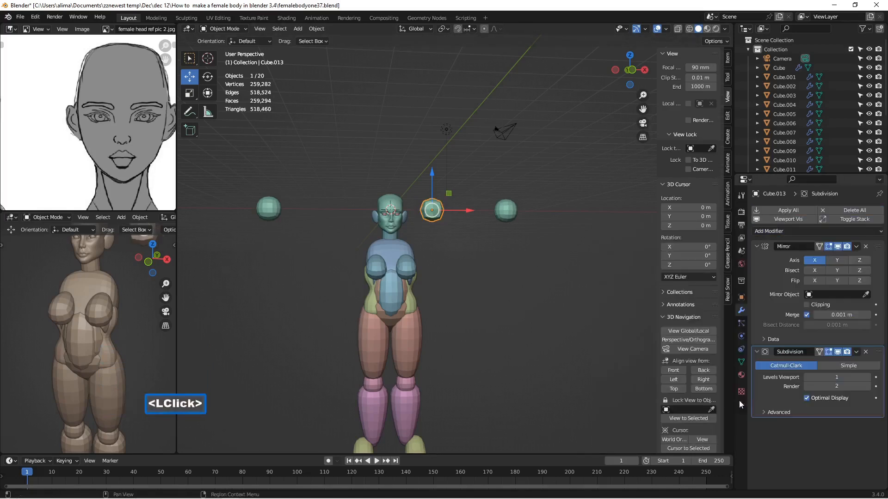
{"action": "left_click", "coordinate": [868, 378]}
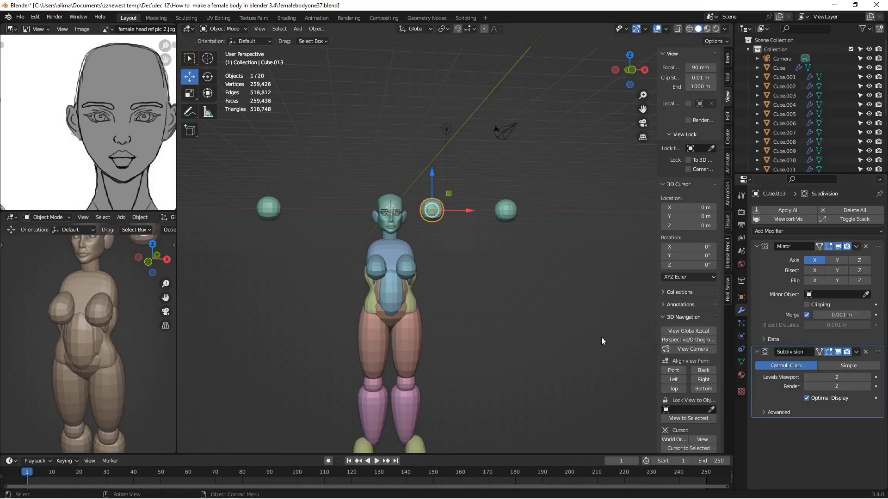
- Set Sphere as the mirror object of the new cube's Mirror modifier
{"action": "left_click", "coordinate": [812, 294]}
{"action": "type", "text": "s"}
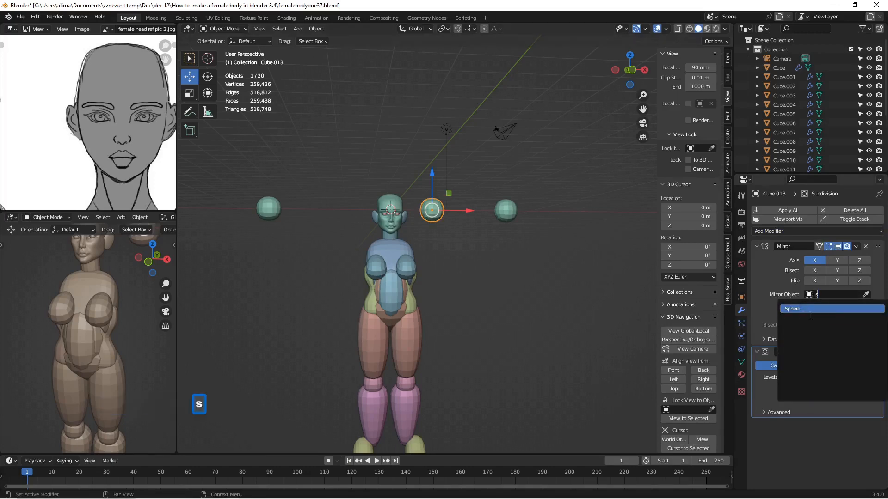
{"action": "left_click", "coordinate": [808, 308]}
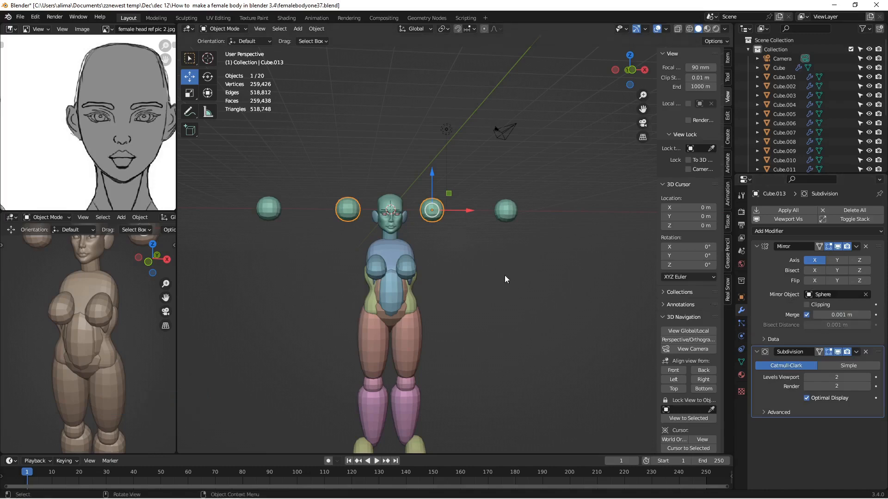
- Lower the mirrored ball pair along Z to hip height and save the scene incrementally as femalebodyone38.blend
{"action": "left_click_drag", "start_coordinate": [432, 173], "coordinate": [436, 270]}
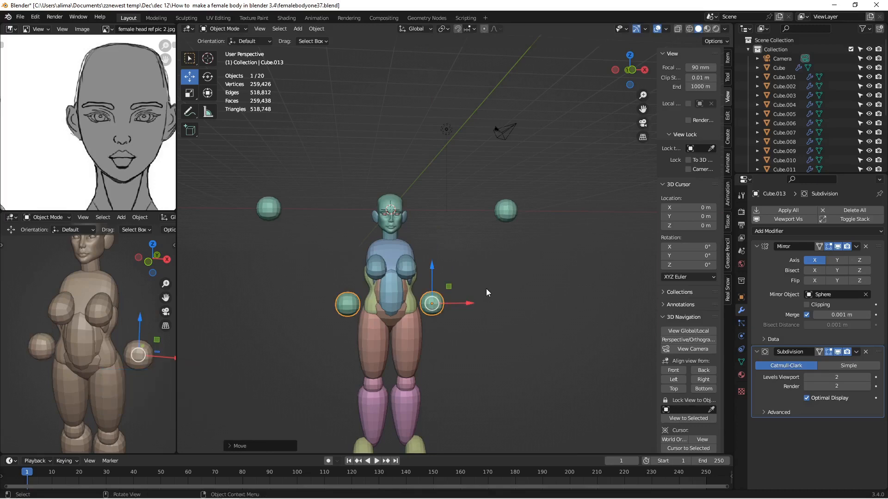
{"action": "key", "text": "Insert"}
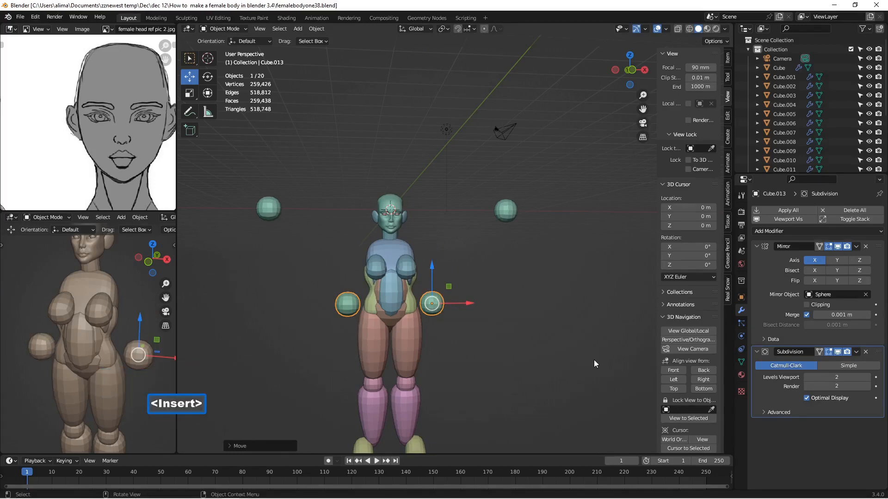
- In the right side view, move the ball pair back along Y to the figure's buttock
{"action": "left_click", "coordinate": [704, 381]}
{"action": "left_click_drag", "start_coordinate": [409, 309], "coordinate": [424, 309]}
{"action": "left_click_drag", "start_coordinate": [404, 270], "coordinate": [401, 273]}
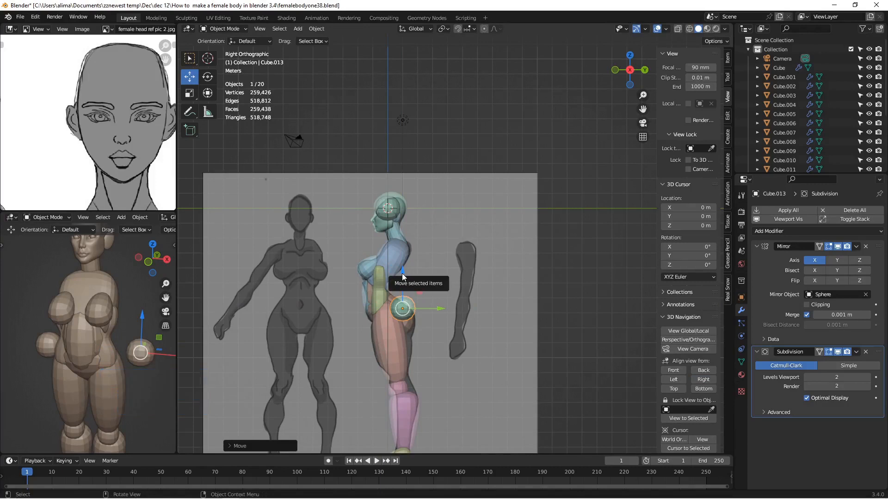
- Stretch the buttock shapes vertically along Z into ovals
{"action": "key", "text": "s"}
{"action": "key", "text": "z"}
{"action": "left_click", "coordinate": [404, 259]}
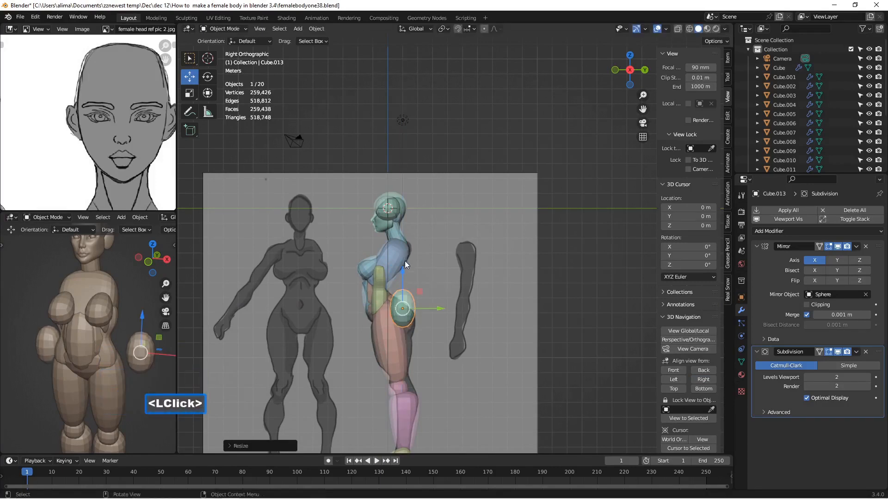
- Lower the buttock shapes slightly and tilt them in the side view to follow the reference outline
{"action": "left_click_drag", "start_coordinate": [404, 269], "coordinate": [403, 281]}
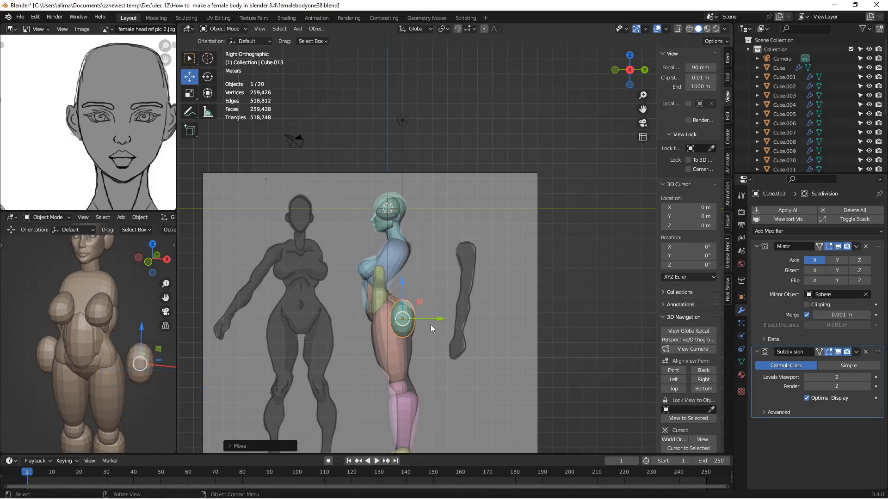
{"action": "key", "text": "r"}
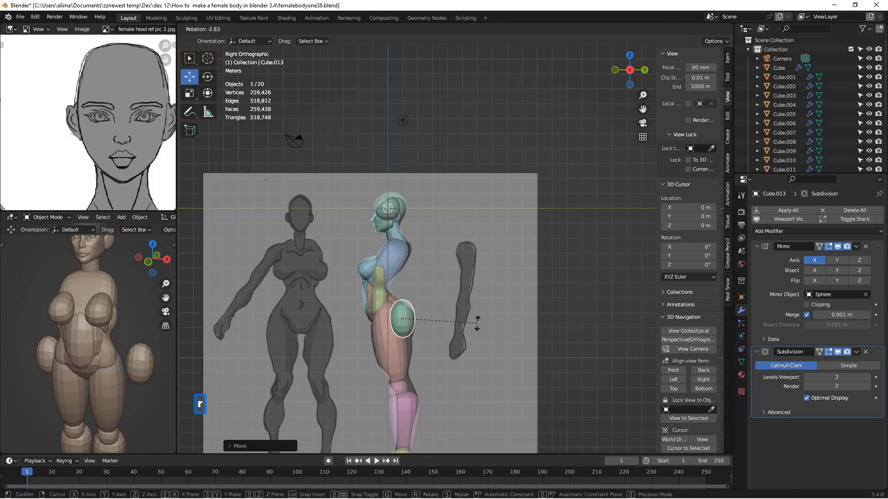
{"action": "left_click", "coordinate": [473, 312]}
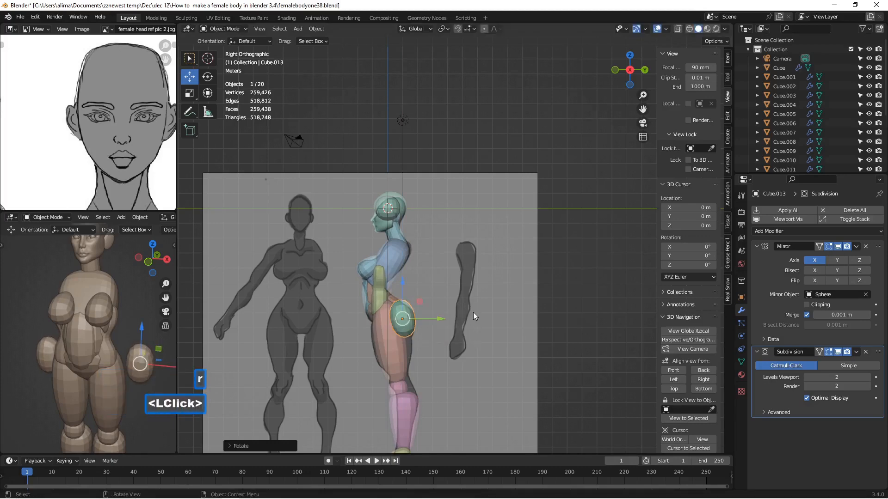
- Move the buttock shapes inward along X onto the hips and slightly back along Y
{"action": "middle_click_drag", "start_coordinate": [514, 308], "coordinate": [437, 317]}
{"action": "left_click_drag", "start_coordinate": [331, 325], "coordinate": [359, 323]}
{"action": "middle_click_drag", "start_coordinate": [365, 326], "coordinate": [381, 329]}
{"action": "left_click_drag", "start_coordinate": [419, 329], "coordinate": [419, 328]}
- In the right side view, nudge the buttock shapes forward along Y to match the reference silhouette
{"action": "middle_click_drag", "start_coordinate": [430, 333], "coordinate": [627, 393]}
{"action": "scroll", "coordinate": [627, 394], "scroll_direction": "up", "scroll_amount": 1}
{"action": "left_click", "coordinate": [703, 380]}
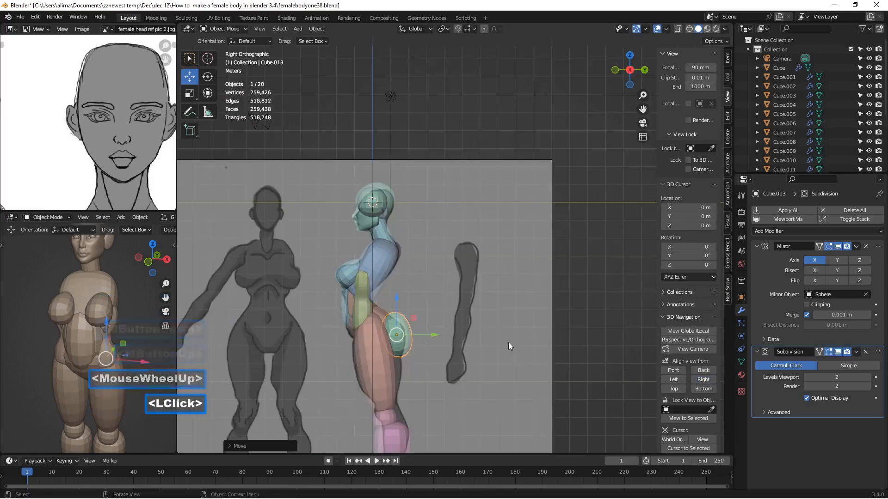
{"action": "scroll", "coordinate": [490, 342], "scroll_direction": "up", "scroll_amount": 2}
{"action": "scroll", "coordinate": [386, 399], "scroll_direction": "up", "scroll_amount": 1}
{"action": "mouse_move", "coordinate": [386, 398]}
{"action": "left_mouse_down"}
{"action": "mouse_move", "coordinate": [373, 400]}
{"action": "mouse_move", "coordinate": [381, 398]}
{"action": "left_mouse_up"}
- From behind, spread the buttock shapes slightly apart along X and widen them along X
{"action": "middle_click_drag", "start_coordinate": [381, 398], "coordinate": [324, 376]}
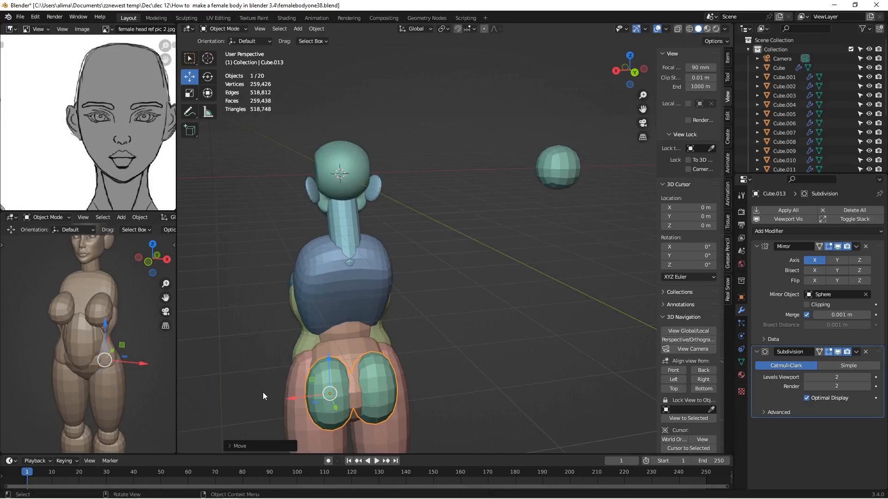
{"action": "left_click_drag", "start_coordinate": [291, 397], "coordinate": [307, 407]}
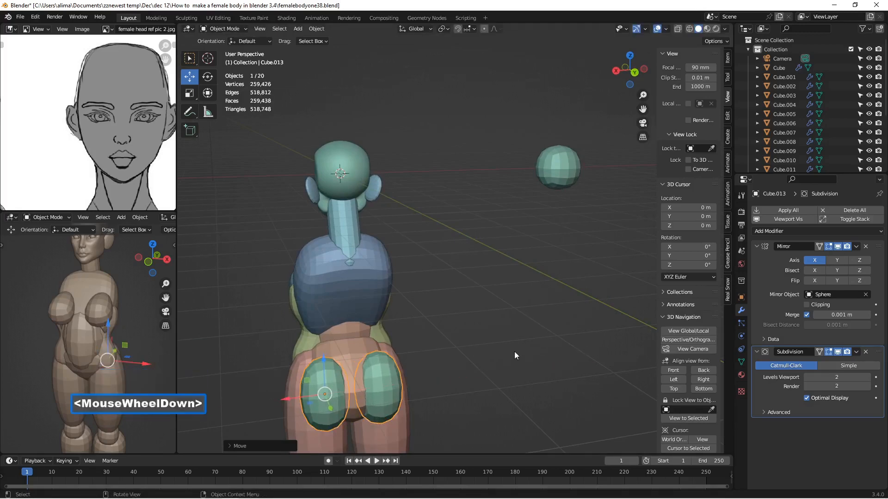
{"action": "scroll", "coordinate": [514, 351], "scroll_direction": "down", "scroll_amount": 2}
{"action": "left_click_drag", "start_coordinate": [642, 109], "coordinate": [633, 56]}
{"action": "key", "text": "s"}
{"action": "key", "text": "x"}
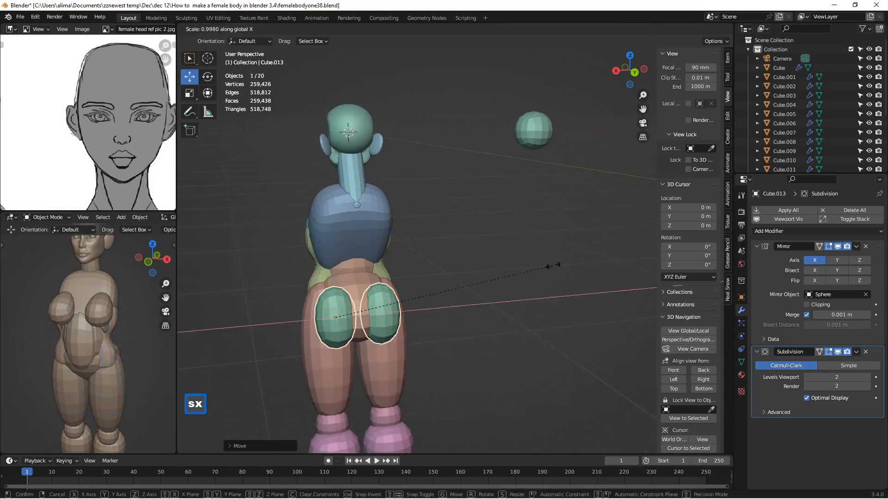
{"action": "left_click", "coordinate": [576, 253]}
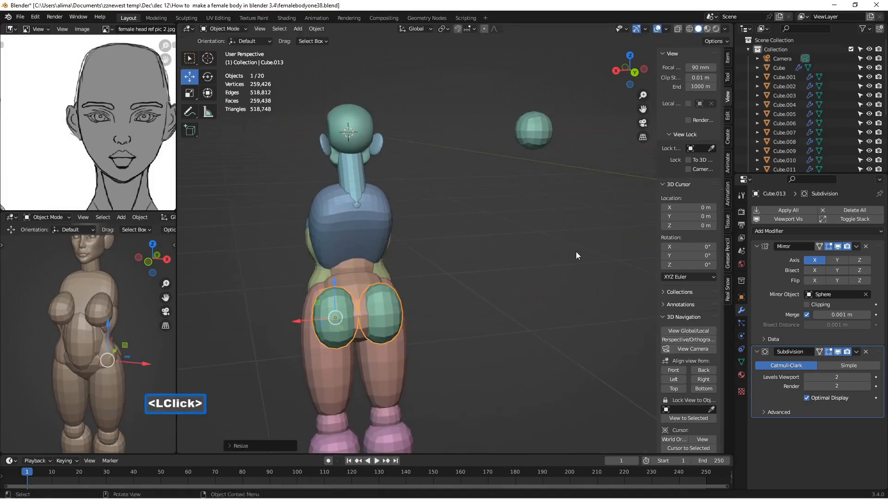
- Move the buttock shapes a little farther outward and scale them along X by about 1.1
{"action": "left_click_drag", "start_coordinate": [299, 326], "coordinate": [294, 326]}
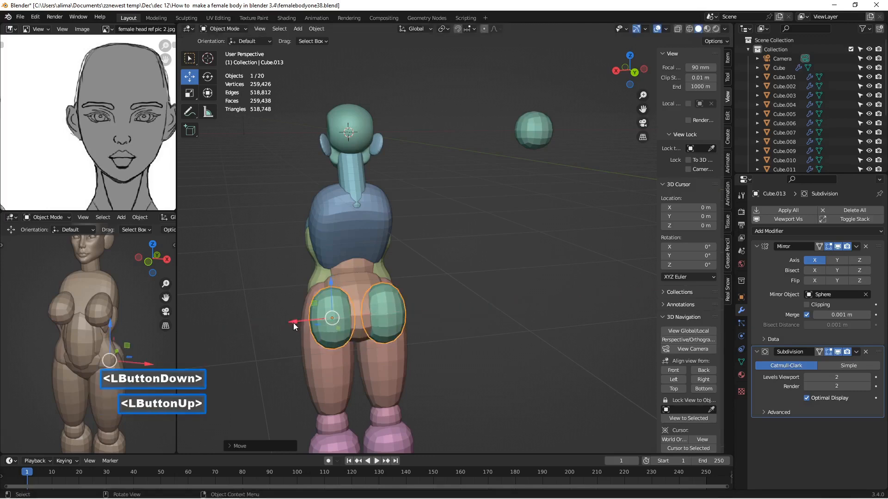
{"action": "key", "text": "s"}
{"action": "key", "text": "x"}
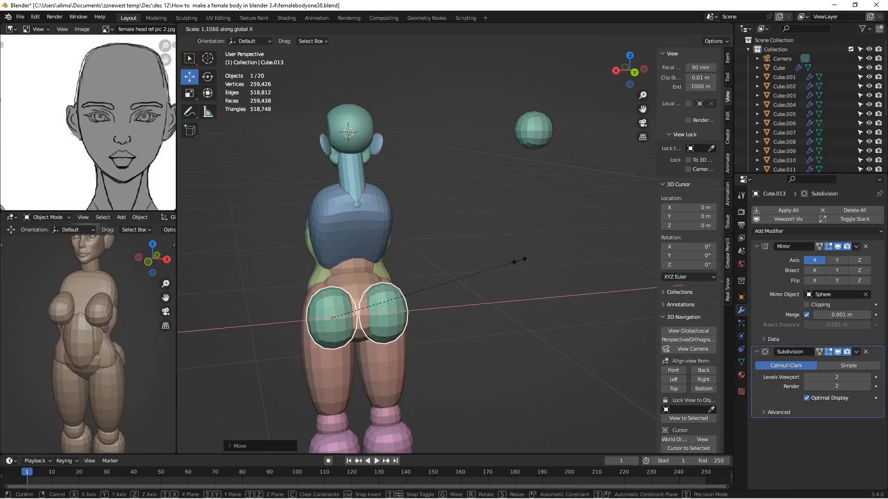
{"action": "left_click", "coordinate": [519, 260]}
- Narrow the buttock shapes slightly along X and move them a little closer together
{"action": "mouse_move", "coordinate": [385, 240]}
{"action": "middle_mouse_down"}
{"action": "mouse_move", "coordinate": [348, 237]}
{"action": "mouse_move", "coordinate": [395, 235]}
{"action": "middle_mouse_up"}
{"action": "key", "text": "s"}
{"action": "key", "text": "x"}
{"action": "left_click", "coordinate": [387, 241]}
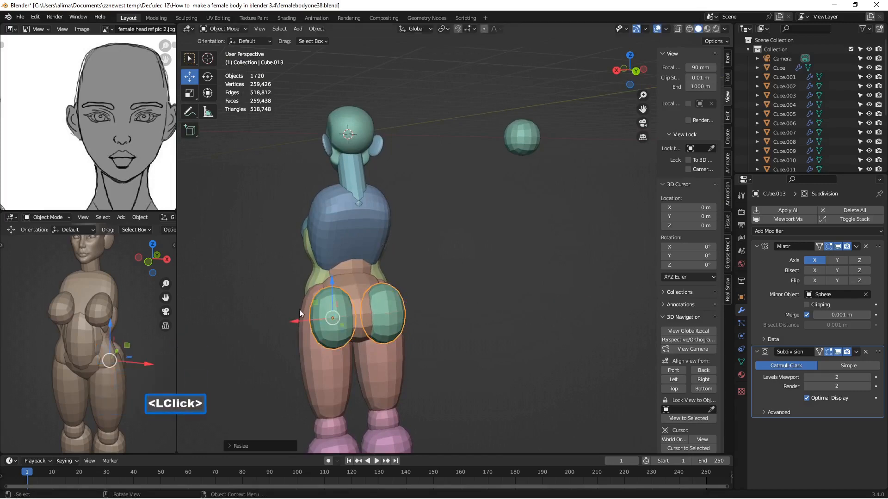
{"action": "left_click_drag", "start_coordinate": [299, 320], "coordinate": [279, 308]}
- Check the buttock shapes from the right side and the front, and save the scene incrementally as femalebodyone39.blend
{"action": "middle_click_drag", "start_coordinate": [279, 308], "coordinate": [371, 302]}
{"action": "left_click", "coordinate": [713, 382]}
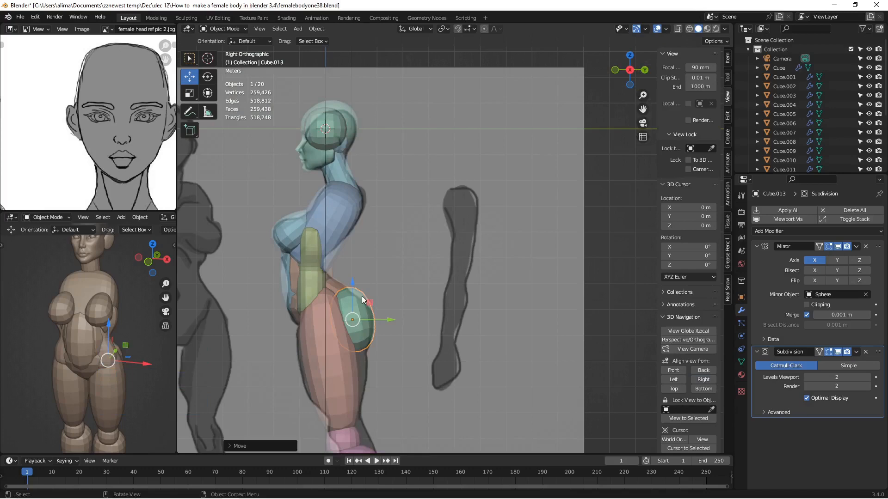
{"action": "middle_click_drag", "start_coordinate": [390, 281], "coordinate": [494, 283]}
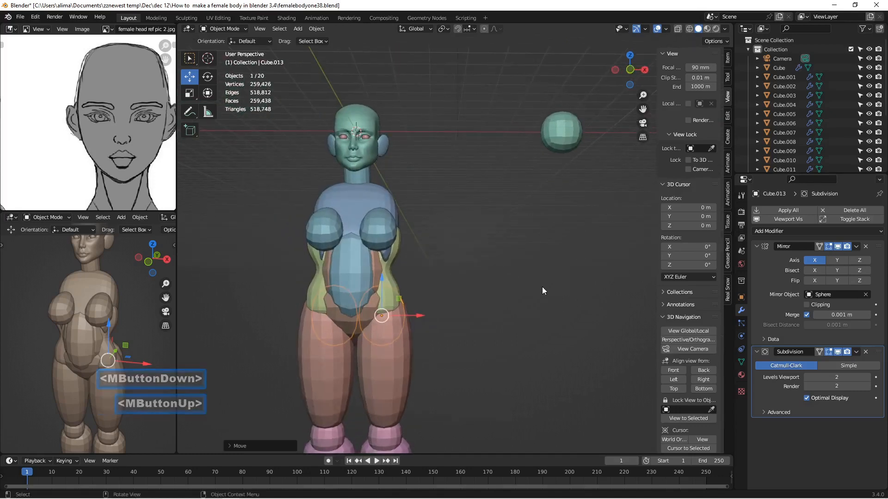
{"action": "key", "text": "Insert"}
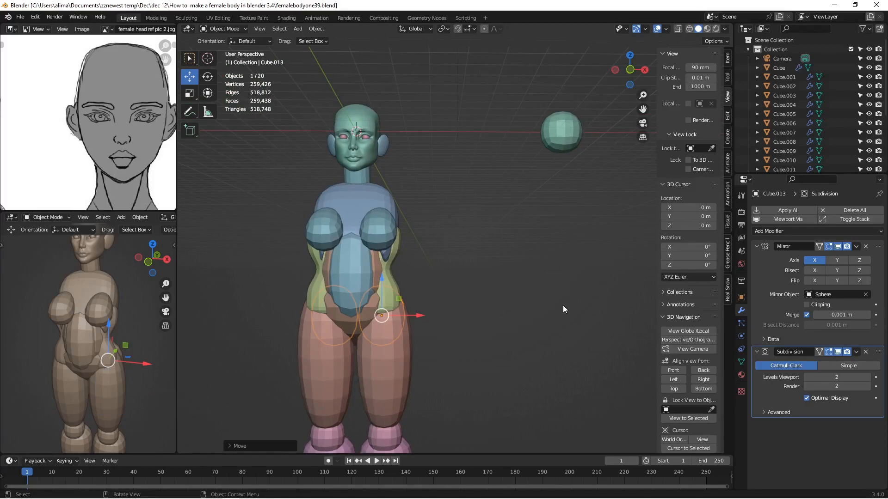
- Add another mesh cube and lower it along Z from the head to neck height
{"action": "key", "text": "shift+a"}
{"action": "mouse_move", "coordinate": [562, 306]}
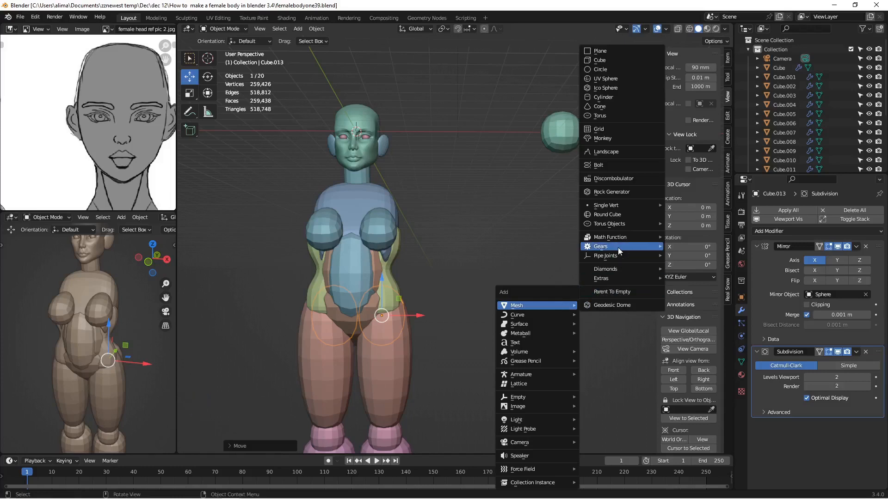
{"action": "mouse_move", "coordinate": [611, 205]}
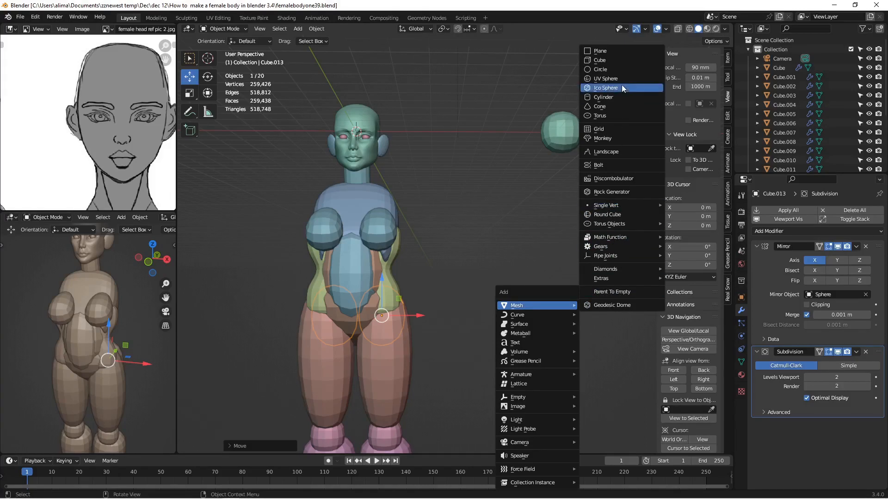
{"action": "left_click", "coordinate": [616, 60]}
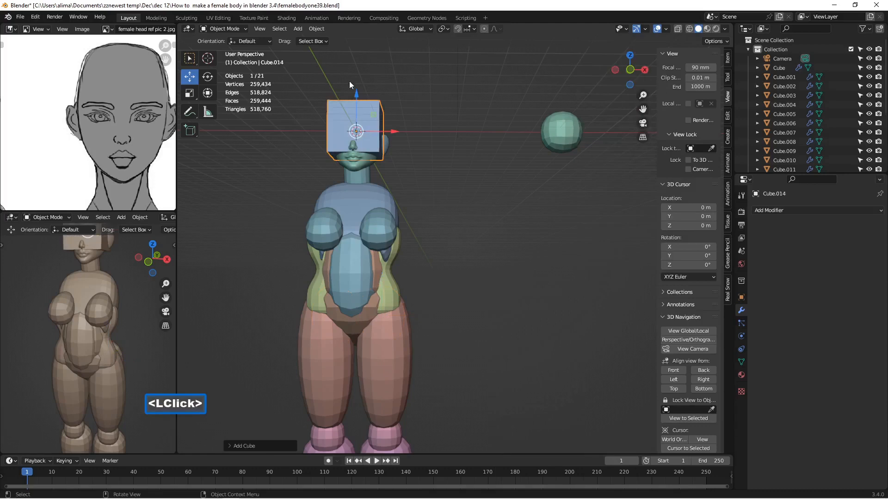
{"action": "left_click_drag", "start_coordinate": [356, 93], "coordinate": [447, 158]}
- Move the new cube back along Y by about 0.55 m and lower it along Z to upper-back height
{"action": "middle_click_drag", "start_coordinate": [448, 157], "coordinate": [357, 200]}
{"action": "scroll", "coordinate": [306, 179], "scroll_direction": "down", "scroll_amount": 1}
{"action": "left_click", "coordinate": [403, 192]}
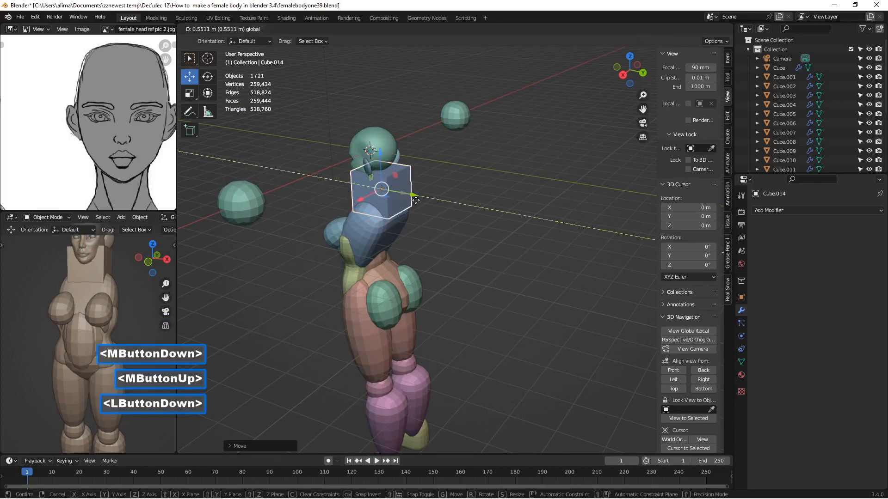
{"action": "left_click", "coordinate": [384, 156]}
{"action": "middle_click_drag", "start_coordinate": [384, 157], "coordinate": [349, 177]}
{"action": "scroll", "coordinate": [343, 180], "scroll_direction": "up", "scroll_amount": 1}
{"action": "scroll", "coordinate": [343, 179], "scroll_direction": "down", "scroll_amount": 1}
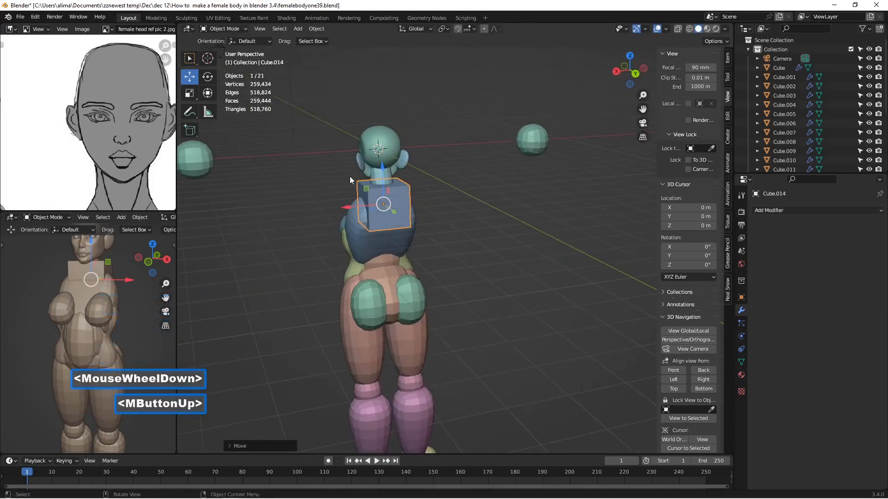
- Scale the cube up along X so it spans more of the shoulder width
{"action": "key", "text": "s"}
{"action": "key", "text": "x"}
{"action": "left_click", "coordinate": [482, 208]}
{"action": "middle_click_drag", "start_coordinate": [482, 208], "coordinate": [462, 176]}
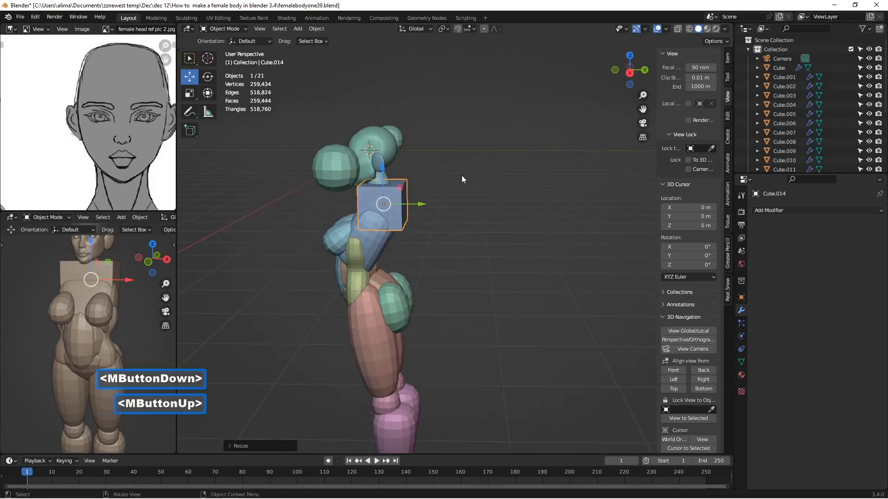
- In Edit Mode, select the cube's upper back edge and move it forward along Y
{"action": "left_click", "coordinate": [235, 32]}
{"action": "left_click", "coordinate": [240, 47]}
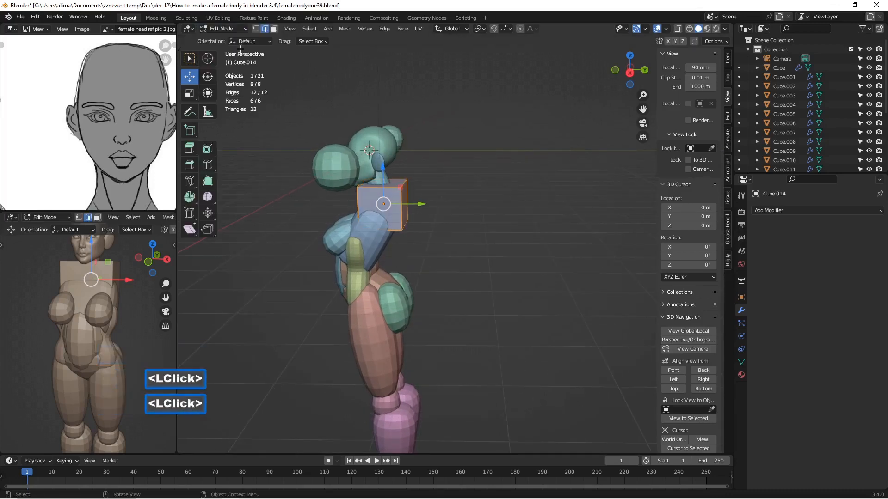
{"action": "left_click", "coordinate": [405, 185]}
{"action": "middle_click_drag", "start_coordinate": [432, 187], "coordinate": [389, 193]}
{"action": "left_click", "coordinate": [389, 188]}
{"action": "left_click_drag", "start_coordinate": [415, 191], "coordinate": [398, 194]}
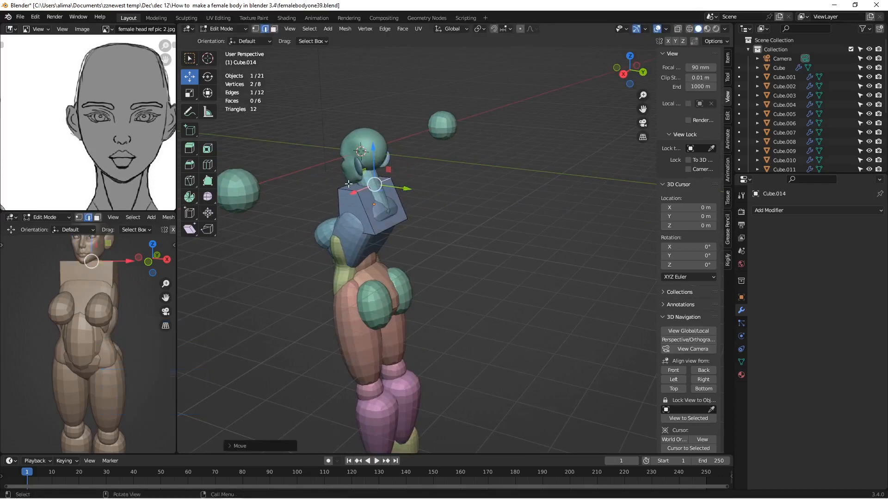
- Turn on X mirror editing and move the cube's top side edge inward along X to taper both sides
{"action": "middle_click_drag", "start_coordinate": [375, 185], "coordinate": [462, 172]}
{"action": "left_click_drag", "start_coordinate": [396, 189], "coordinate": [420, 188]}
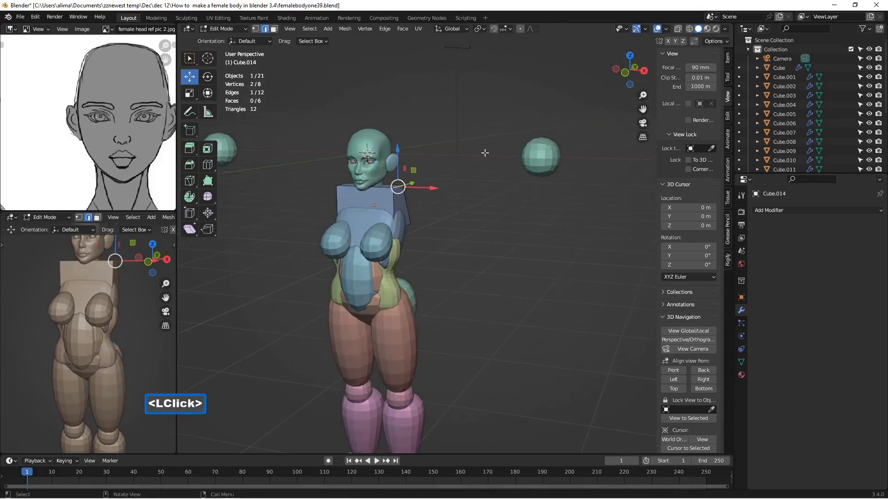
{"action": "left_click", "coordinate": [670, 41]}
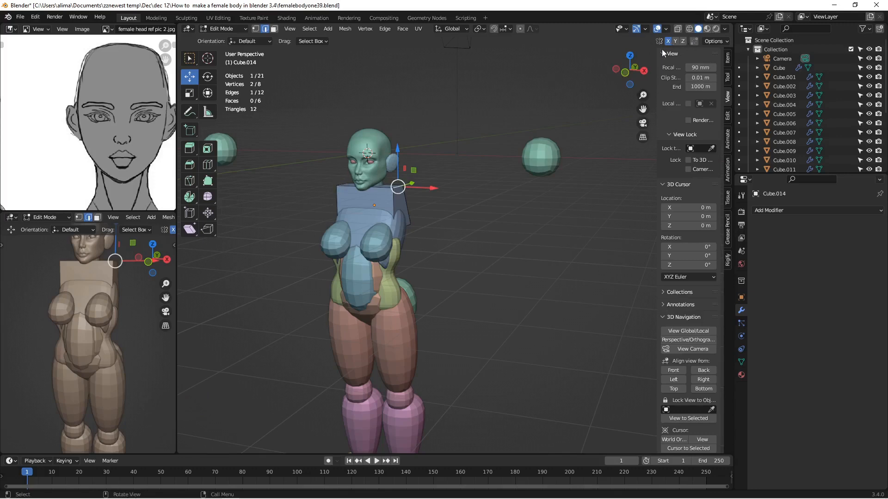
{"action": "middle_click_drag", "start_coordinate": [532, 139], "coordinate": [439, 198]}
{"action": "left_click_drag", "start_coordinate": [430, 185], "coordinate": [420, 186]}
{"action": "middle_click_drag", "start_coordinate": [419, 186], "coordinate": [347, 193]}
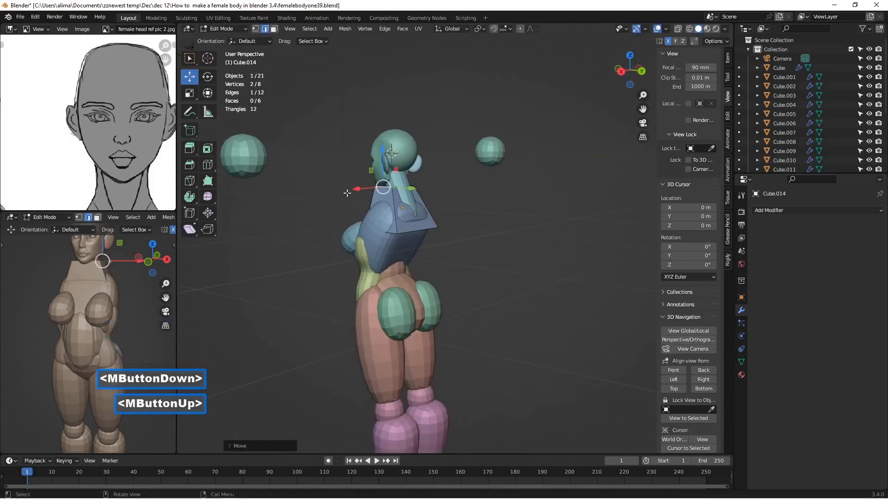
{"action": "middle_click_drag", "start_coordinate": [399, 227], "coordinate": [427, 236]}
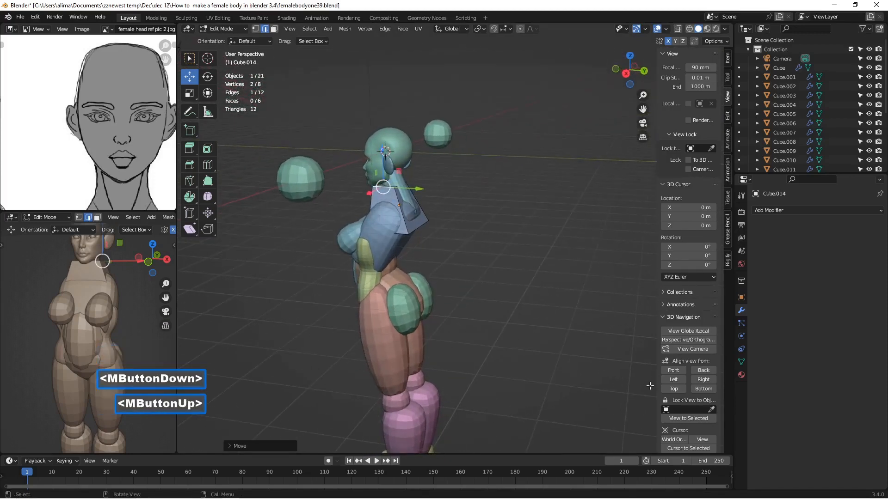
- In front view, select the cube's top face and lower it along Z toward the shoulders
{"action": "left_click", "coordinate": [673, 371]}
{"action": "scroll", "coordinate": [387, 272], "scroll_direction": "up", "scroll_amount": 2}
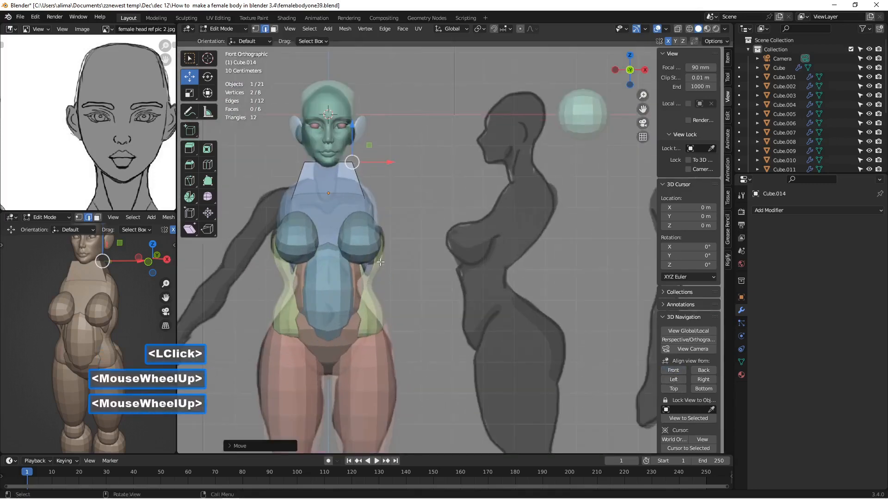
{"action": "middle_click_drag", "start_coordinate": [387, 273], "coordinate": [337, 166]}
{"action": "left_click", "coordinate": [274, 29]}
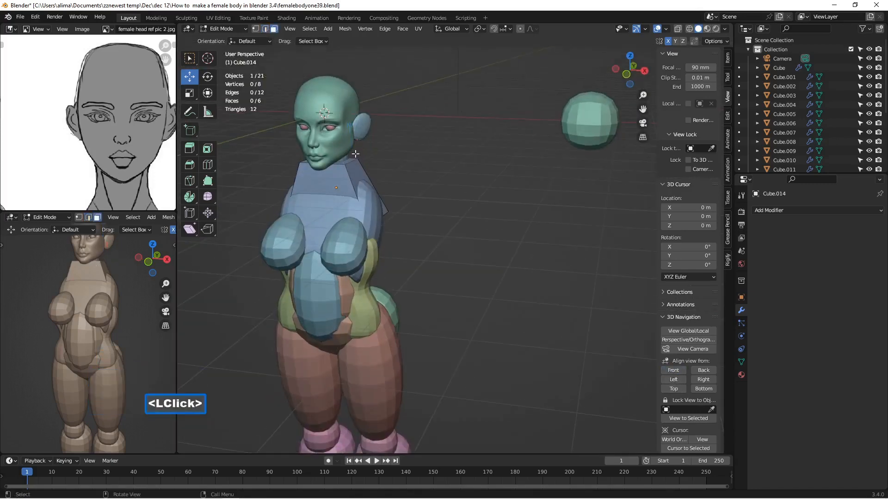
{"action": "left_click", "coordinate": [345, 160]}
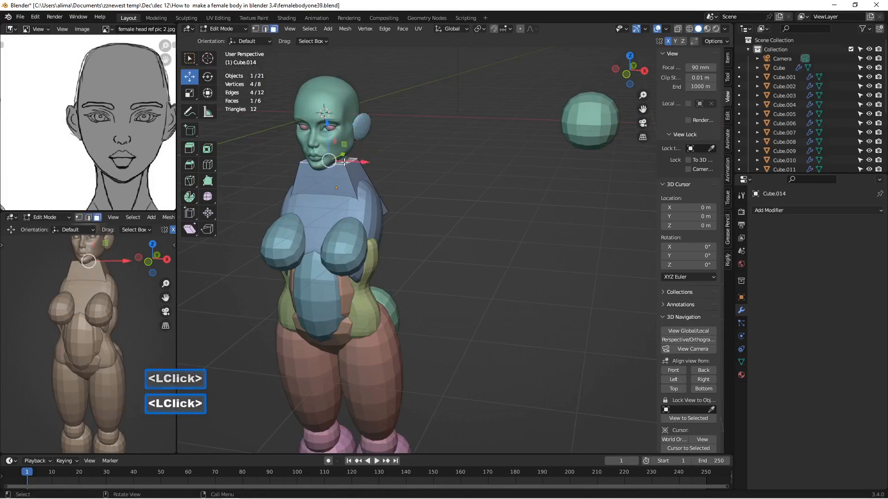
{"action": "left_click", "coordinate": [684, 370]}
{"action": "left_click_drag", "start_coordinate": [329, 124], "coordinate": [330, 139]}
{"action": "middle_click_drag", "start_coordinate": [373, 154], "coordinate": [240, 165]}
{"action": "scroll", "coordinate": [300, 183], "scroll_direction": "up", "scroll_amount": 1}
{"action": "middle_click_drag", "start_coordinate": [287, 186], "coordinate": [361, 212]}
- Select the cube's lower back edge and move it forward along Y into the torso
{"action": "left_click", "coordinate": [264, 29]}
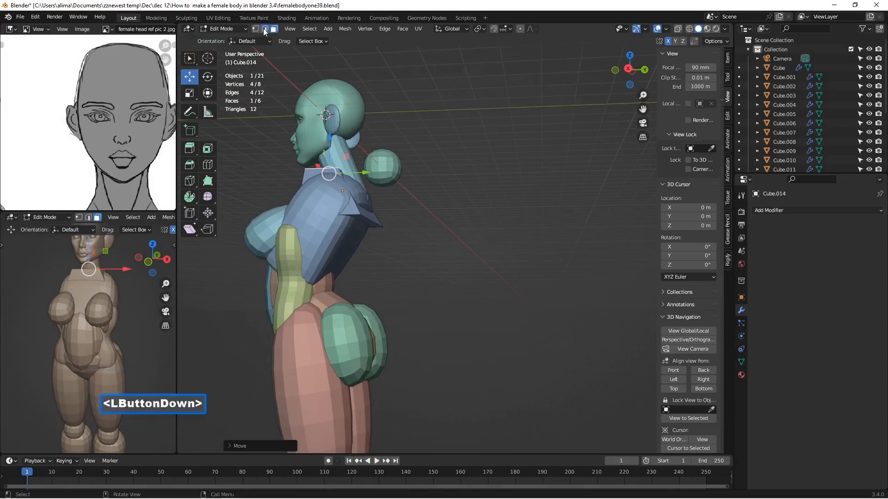
{"action": "left_click", "coordinate": [371, 218]}
{"action": "middle_click_drag", "start_coordinate": [371, 218], "coordinate": [391, 223]}
{"action": "left_click_drag", "start_coordinate": [400, 223], "coordinate": [388, 222]}
{"action": "middle_click_drag", "start_coordinate": [388, 222], "coordinate": [479, 225]}
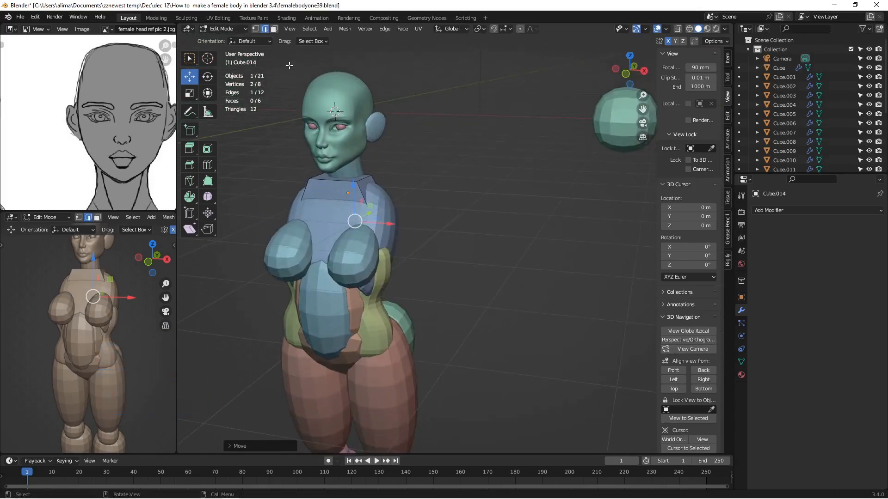
- Reselect the cube's top face, raise it slightly along Z, and compare it with the side reference
{"action": "left_click", "coordinate": [277, 31]}
{"action": "left_click", "coordinate": [350, 176]}
{"action": "middle_click_drag", "start_coordinate": [350, 176], "coordinate": [323, 169]}
{"action": "left_click", "coordinate": [339, 142]}
{"action": "scroll", "coordinate": [301, 144], "scroll_direction": "up", "scroll_amount": 1}
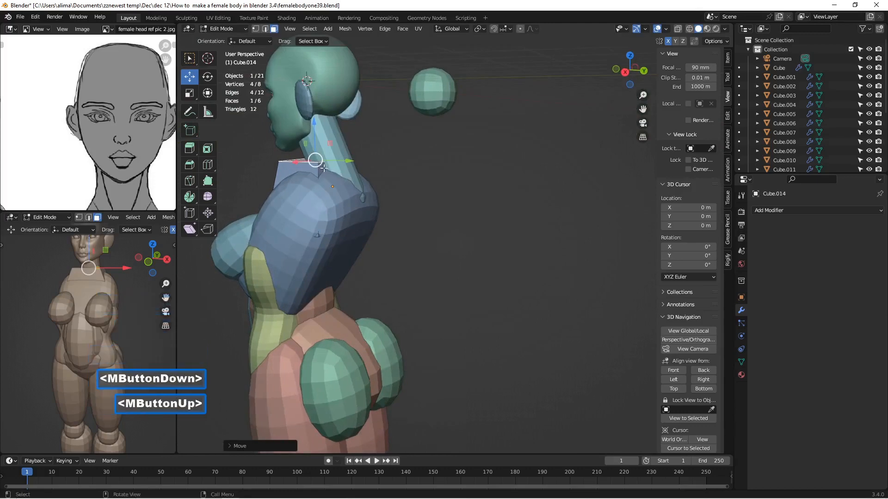
{"action": "left_click", "coordinate": [699, 379]}
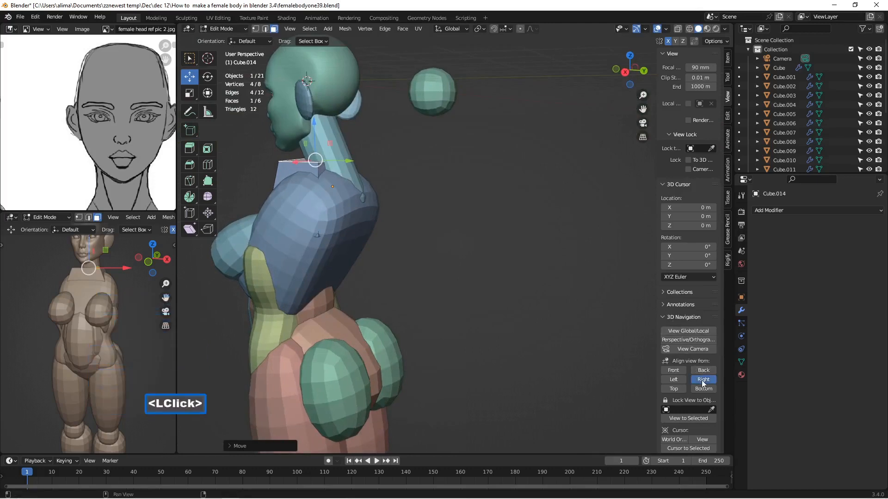
{"action": "scroll", "coordinate": [267, 73], "scroll_direction": "up", "scroll_amount": 2}
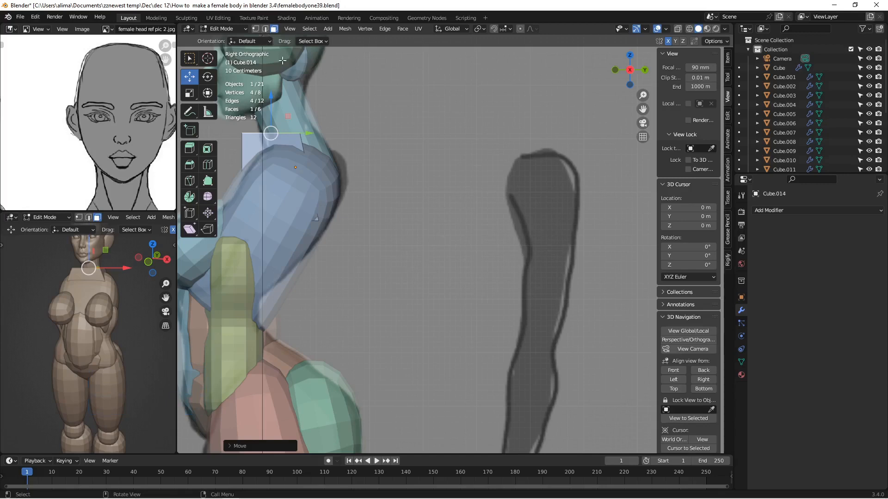
- Select the cube's back face and move it backward along Y past the upper back
{"action": "left_click", "coordinate": [304, 148]}
{"action": "middle_click_drag", "start_coordinate": [304, 147], "coordinate": [258, 133]}
{"action": "left_click", "coordinate": [258, 133]}
{"action": "left_click_drag", "start_coordinate": [316, 170], "coordinate": [350, 172]}
{"action": "scroll", "coordinate": [351, 172], "scroll_direction": "down", "scroll_amount": 2}
{"action": "middle_click_drag", "start_coordinate": [260, 171], "coordinate": [239, 126]}
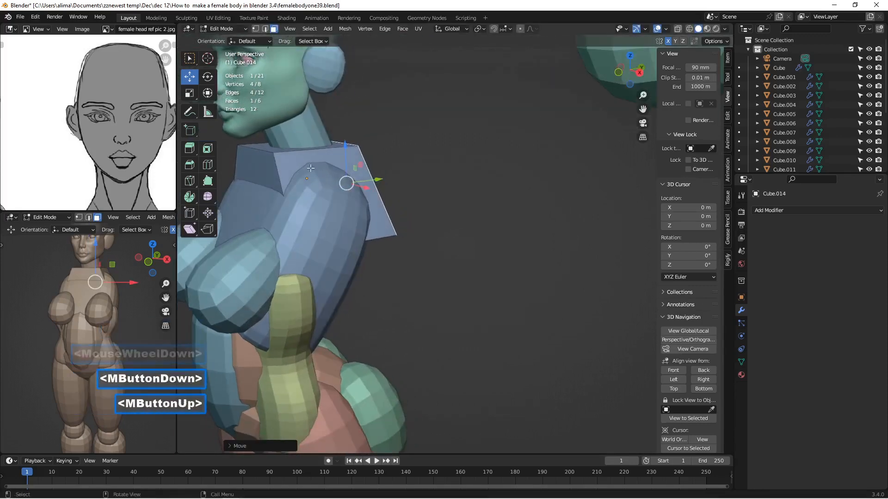
- Move the cube's upper front edge backward along Y toward the neck and return to Object Mode
{"action": "left_click", "coordinate": [264, 28]}
{"action": "left_click", "coordinate": [254, 145]}
{"action": "left_click_drag", "start_coordinate": [254, 145], "coordinate": [317, 143]}
{"action": "middle_click_drag", "start_coordinate": [317, 144], "coordinate": [250, 60]}
{"action": "left_click", "coordinate": [226, 28]}
{"action": "left_click", "coordinate": [232, 40]}
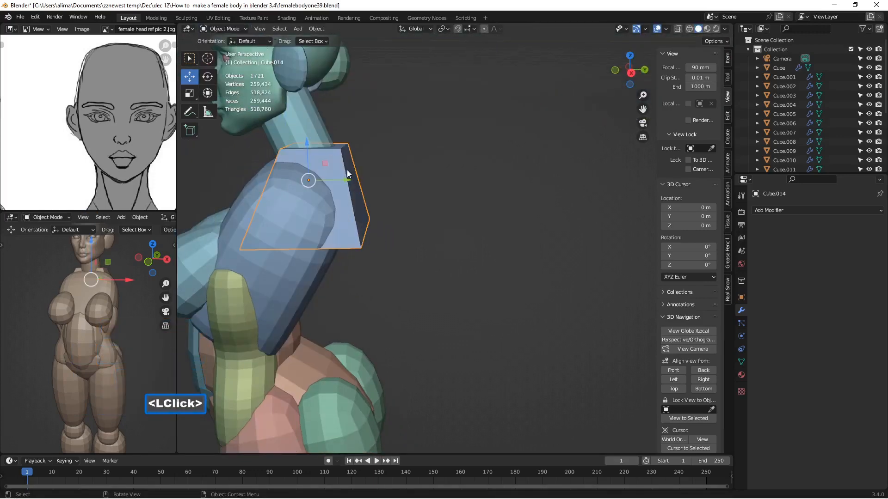
- Add a Subdivision Surface modifier to the cube and set its viewport level to 2
{"action": "left_click", "coordinate": [771, 210]}
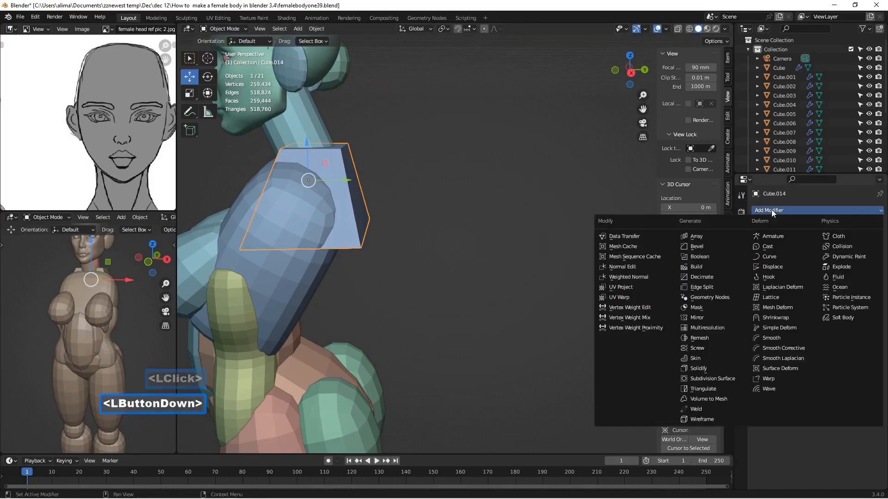
{"action": "left_click", "coordinate": [722, 377]}
{"action": "scroll", "coordinate": [493, 292], "scroll_direction": "up", "scroll_amount": 1}
{"action": "middle_click_drag", "start_coordinate": [494, 292], "coordinate": [584, 300]}
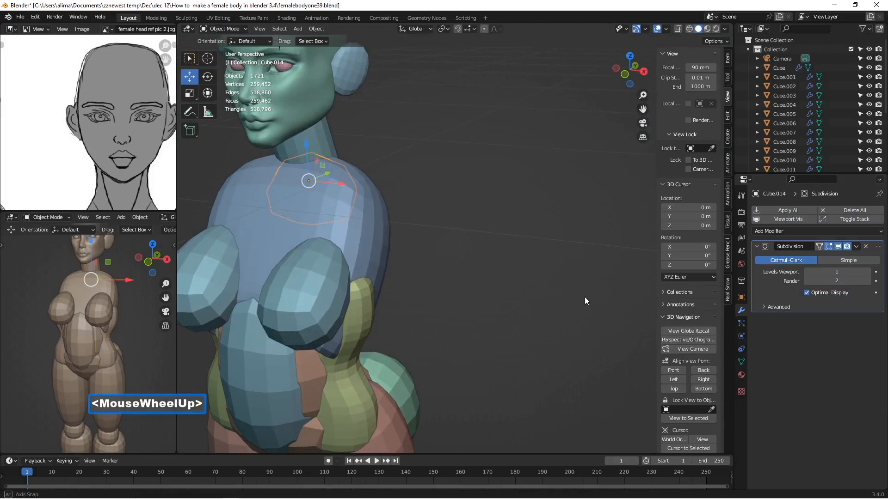
{"action": "middle_click_drag", "start_coordinate": [380, 182], "coordinate": [327, 180]}
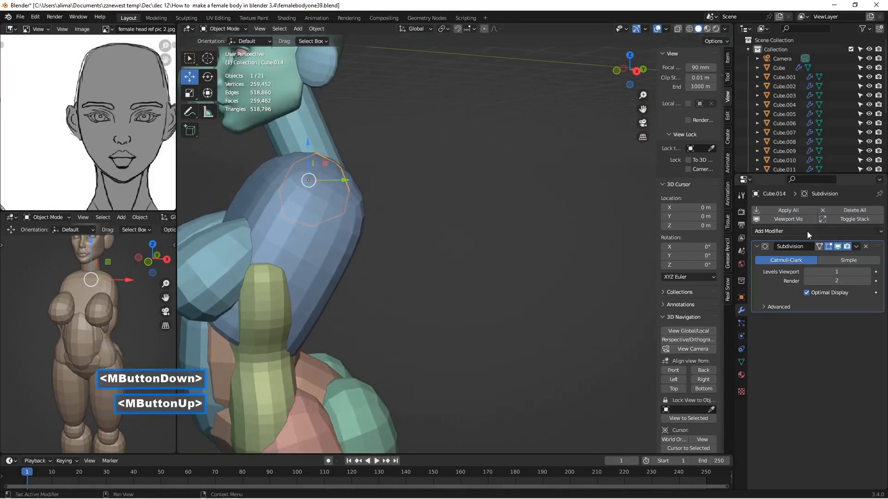
{"action": "left_click", "coordinate": [867, 271]}
- Raise the subdivided shape along Z at the neck base and fine-tune its height in front view
{"action": "middle_click_drag", "start_coordinate": [425, 224], "coordinate": [493, 225]}
{"action": "left_click", "coordinate": [306, 144]}
{"action": "left_click_drag", "start_coordinate": [306, 144], "coordinate": [300, 119]}
{"action": "middle_click_drag", "start_coordinate": [402, 140], "coordinate": [339, 141]}
{"action": "left_click", "coordinate": [682, 370]}
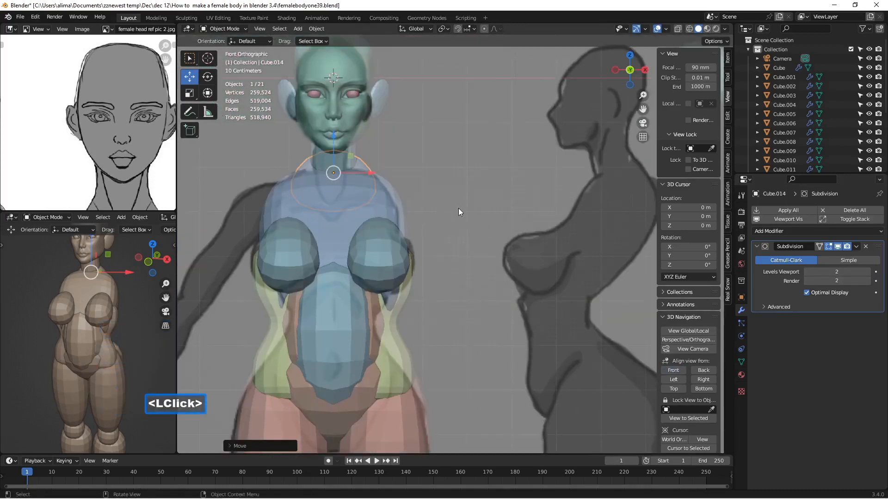
{"action": "left_click_drag", "start_coordinate": [337, 148], "coordinate": [337, 150]}
- Widen the neck-base shape slightly along X and check it from behind and from the front
{"action": "key", "text": "s"}
{"action": "key", "text": "x"}
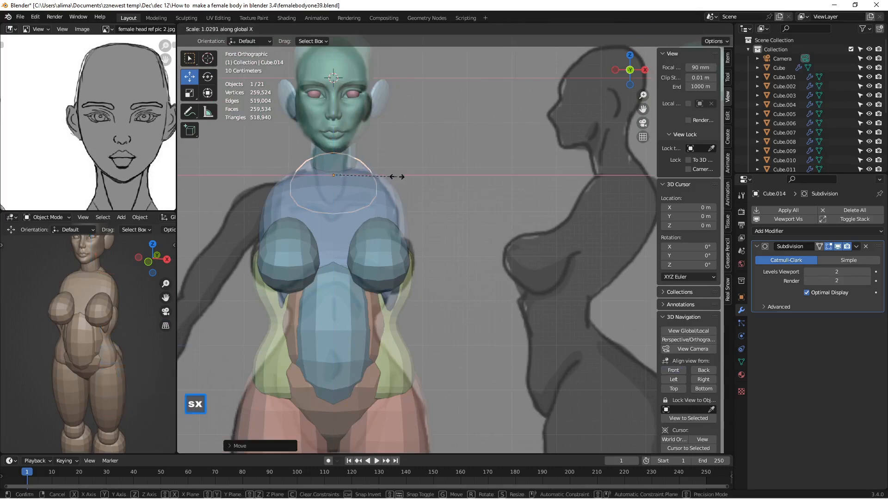
{"action": "left_click", "coordinate": [409, 175]}
{"action": "middle_click_drag", "start_coordinate": [476, 162], "coordinate": [329, 170]}
{"action": "scroll", "coordinate": [390, 180], "scroll_direction": "up", "scroll_amount": 1}
{"action": "scroll", "coordinate": [389, 177], "scroll_direction": "down", "scroll_amount": 2}
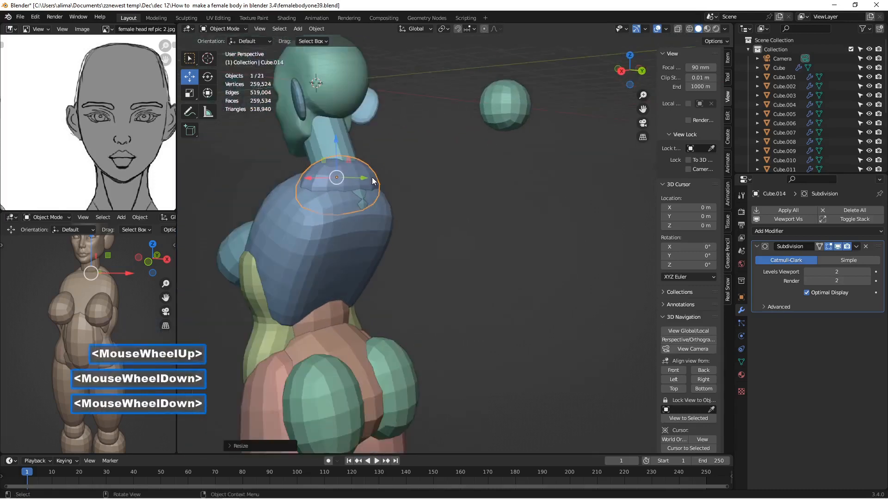
{"action": "middle_click_drag", "start_coordinate": [257, 191], "coordinate": [419, 190]}
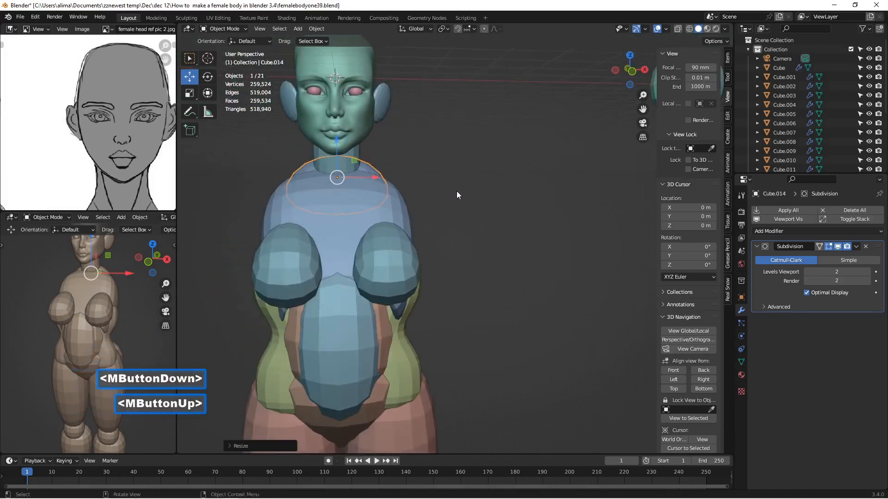
{"action": "left_click", "coordinate": [504, 193]}
- In Edit Mode, select the back face of the neck-base shape and move it farther backward along Y
{"action": "middle_click_drag", "start_coordinate": [512, 197], "coordinate": [361, 213]}
{"action": "left_click", "coordinate": [351, 186]}
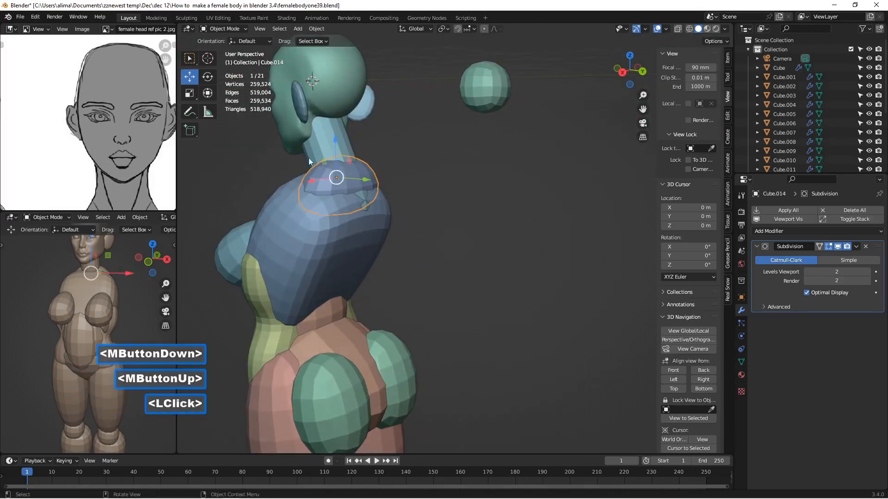
{"action": "left_click", "coordinate": [219, 29]}
{"action": "left_click", "coordinate": [228, 49]}
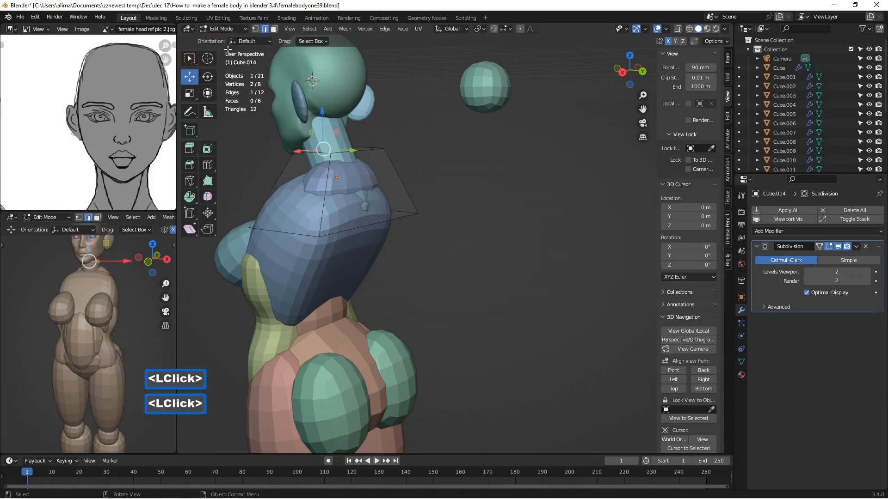
{"action": "left_click", "coordinate": [369, 208]}
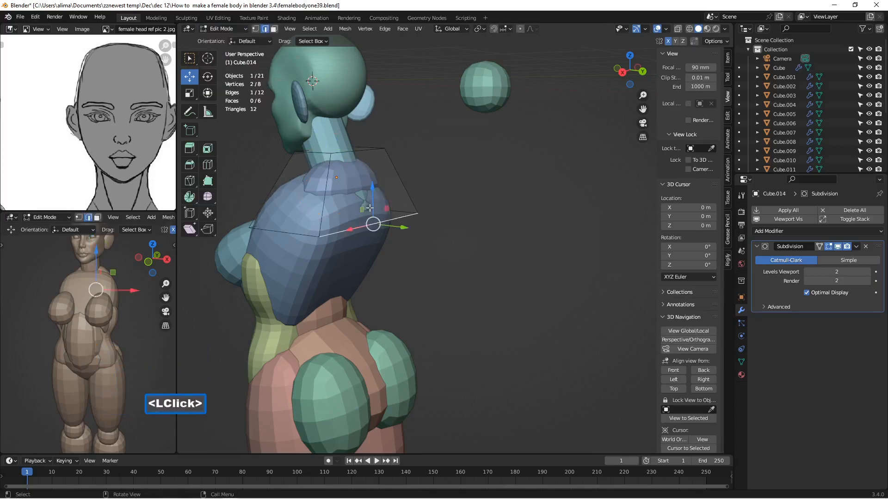
{"action": "left_click", "coordinate": [274, 28]}
{"action": "left_click", "coordinate": [382, 191]}
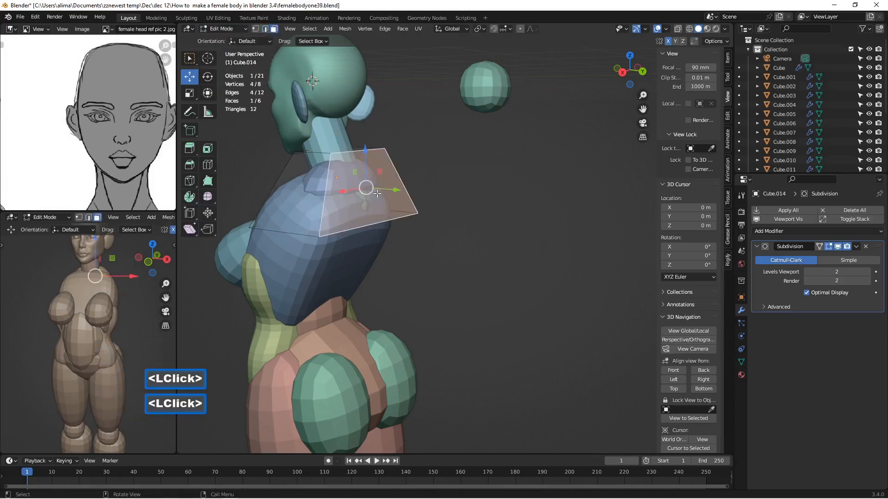
{"action": "left_click_drag", "start_coordinate": [383, 192], "coordinate": [405, 193]}
{"action": "left_click", "coordinate": [475, 188]}
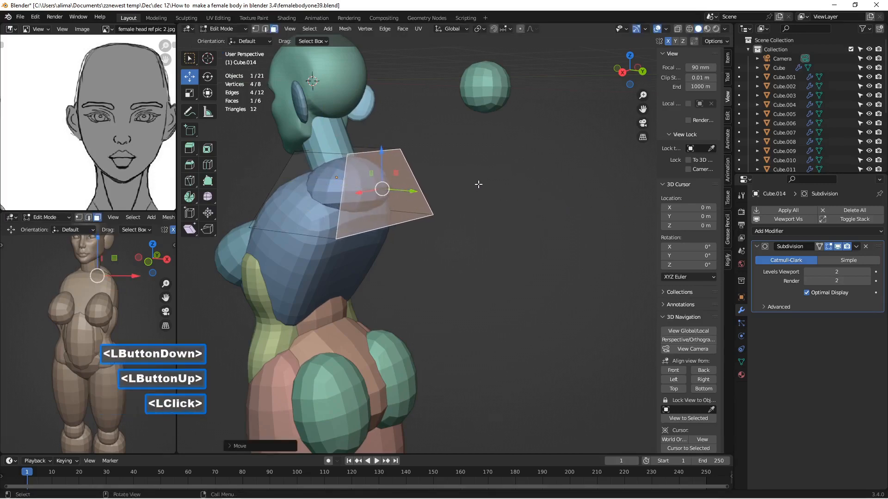
- Return to Object Mode, check the body from the front, and save the scene incrementally as femalebodyone41.blend
{"action": "left_click", "coordinate": [221, 29]}
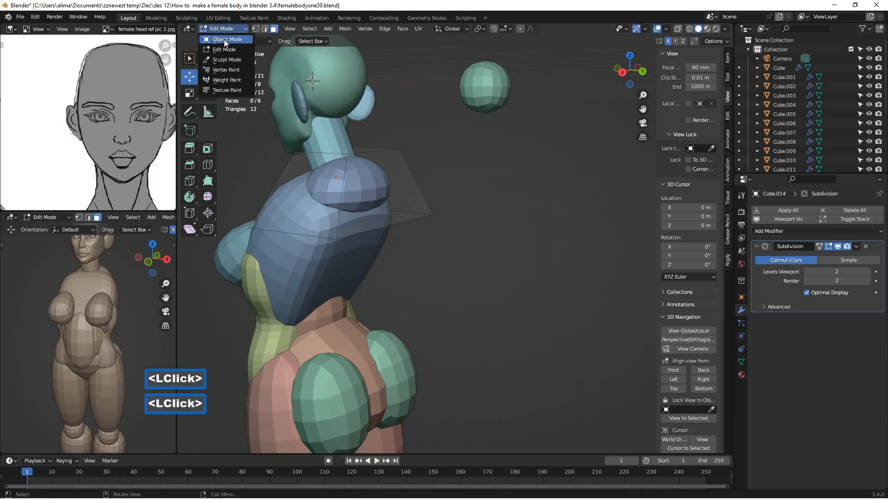
{"action": "left_click", "coordinate": [224, 38]}
{"action": "scroll", "coordinate": [298, 125], "scroll_direction": "down", "scroll_amount": 2}
{"action": "middle_click_drag", "start_coordinate": [299, 125], "coordinate": [421, 160]}
{"action": "scroll", "coordinate": [528, 207], "scroll_direction": "up", "scroll_amount": 1}
{"action": "left_click", "coordinate": [529, 208]}
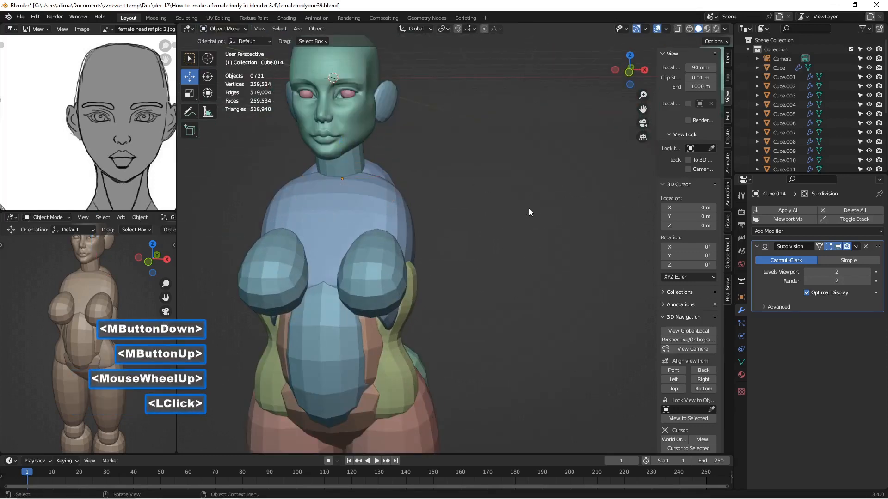
{"action": "scroll", "coordinate": [528, 208], "scroll_direction": "down", "scroll_amount": 1}
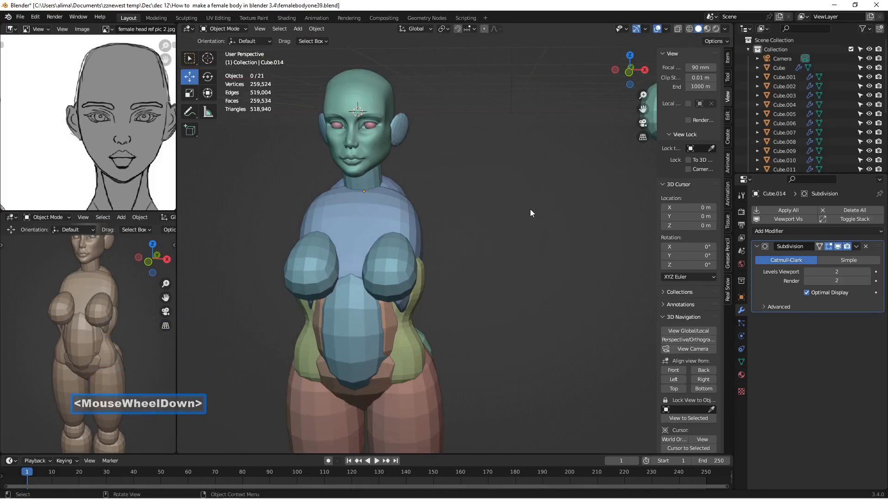
{"action": "key", "text": "Insert"}
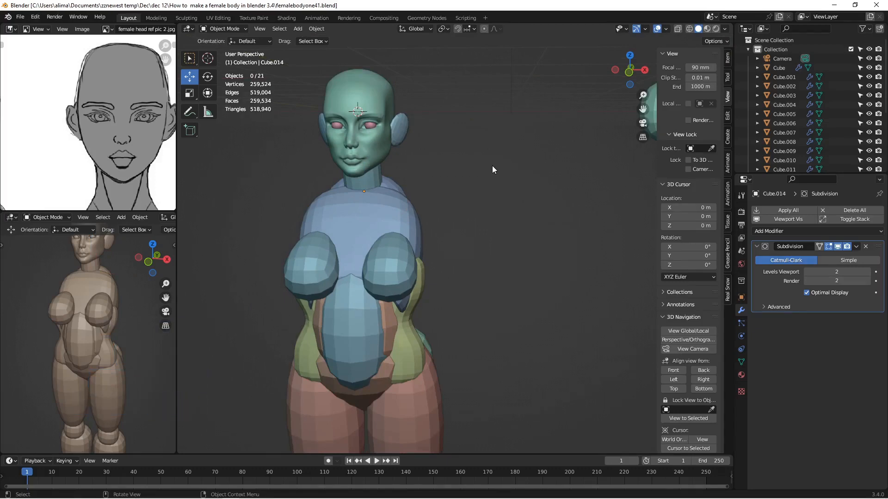
- Check the calf, thigh and waist shapes on the full body, and save the scene incrementally as femalebodyone42.blend
{"action": "scroll", "coordinate": [469, 194], "scroll_direction": "down", "scroll_amount": 1}
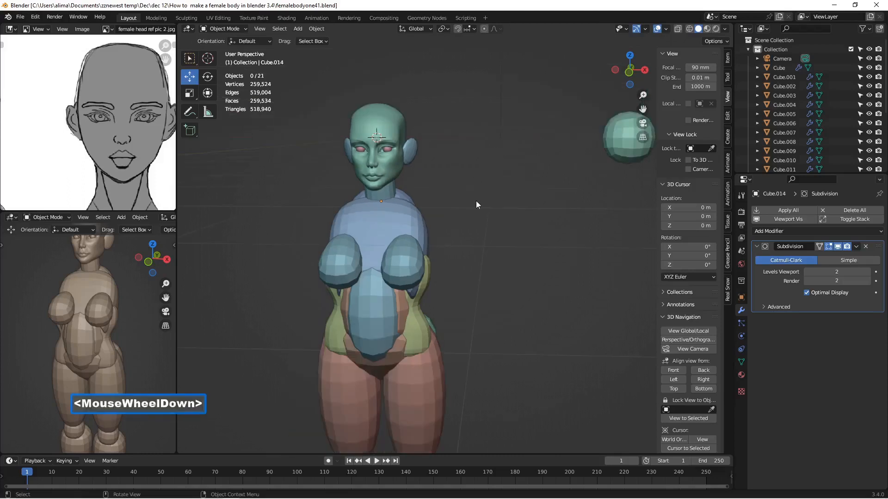
{"action": "scroll", "coordinate": [609, 115], "scroll_direction": "down", "scroll_amount": 2}
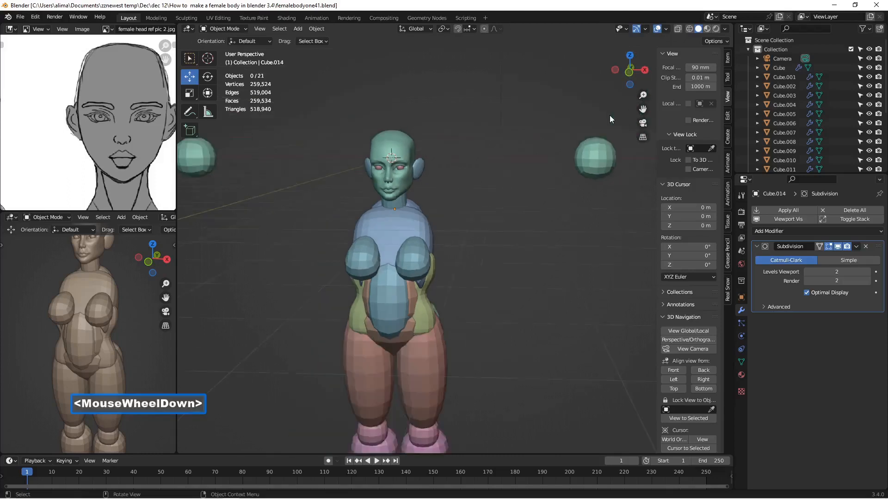
{"action": "left_click_drag", "start_coordinate": [643, 109], "coordinate": [638, 34]}
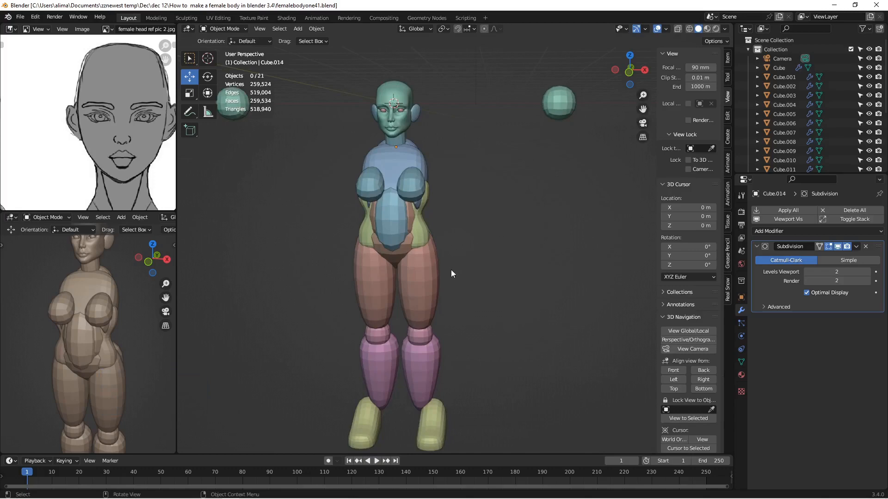
{"action": "left_click", "coordinate": [437, 275]}
{"action": "left_click", "coordinate": [428, 340]}
{"action": "left_click", "coordinate": [425, 371]}
{"action": "left_click", "coordinate": [422, 298]}
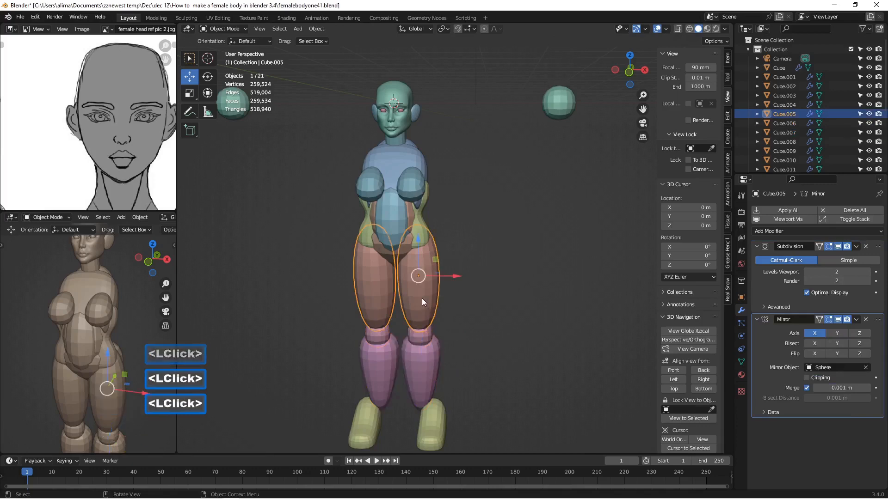
{"action": "left_click", "coordinate": [417, 212]}
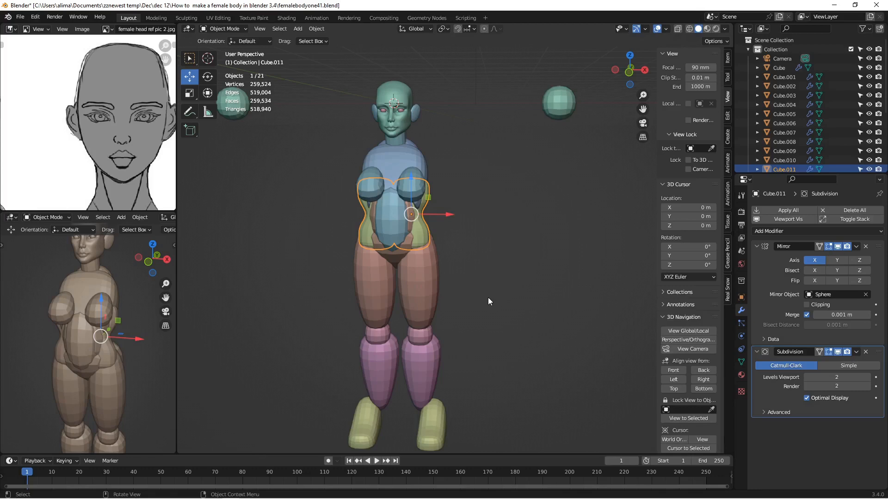
{"action": "key", "text": "Insert"}
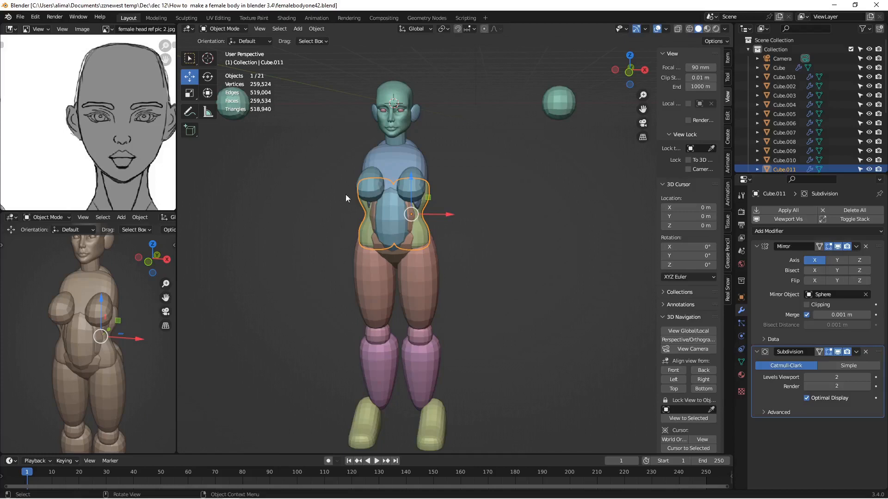
{"action": "left_click", "coordinate": [333, 166]}
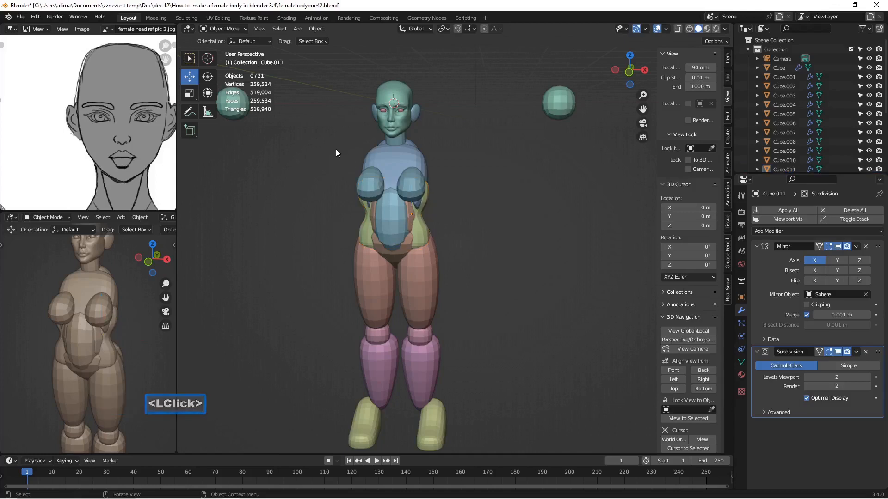
{"action": "left_click_drag", "start_coordinate": [314, 143], "coordinate": [487, 382]}
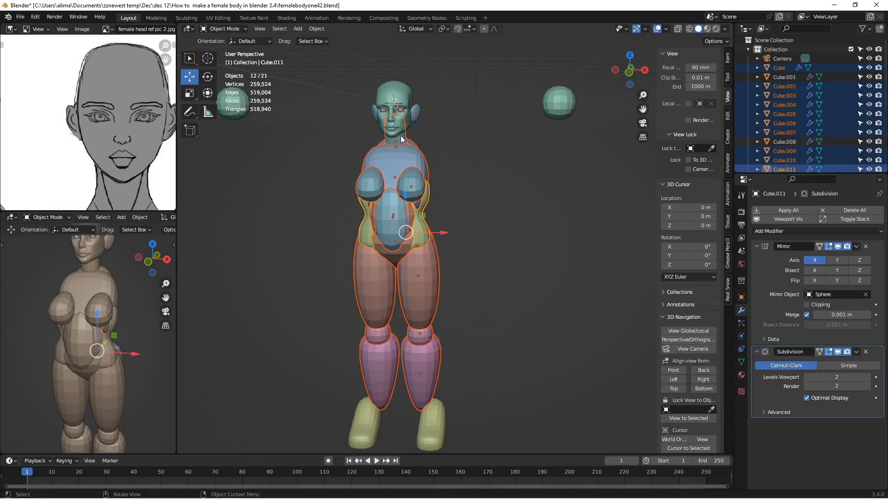
{"action": "key", "text": "Return"}
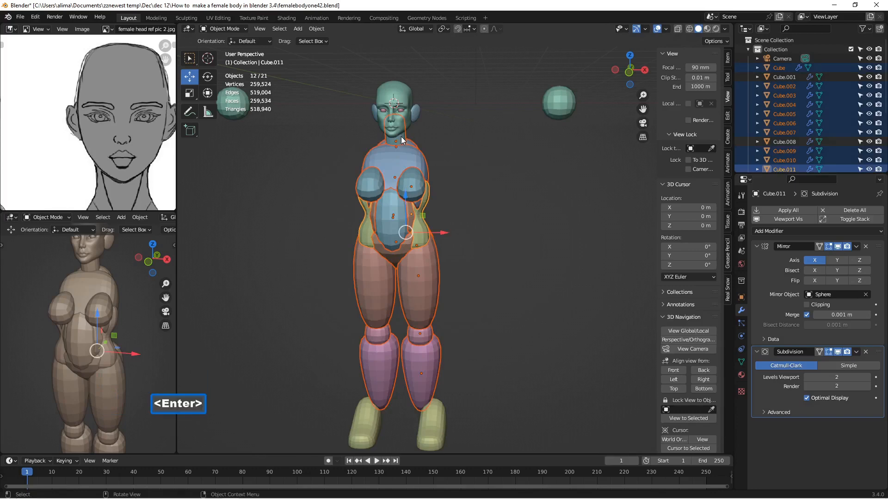
{"action": "left_click", "coordinate": [401, 137], "text": "shift"}
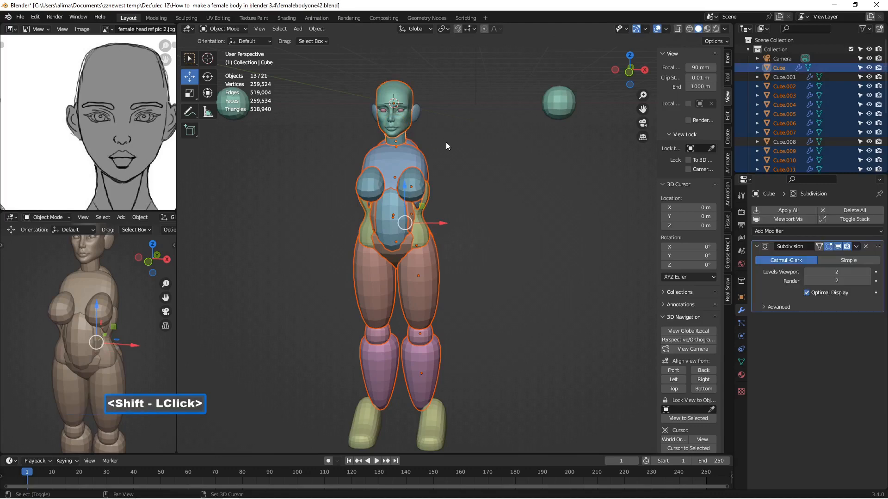
{"action": "left_click", "coordinate": [395, 147], "text": "shift"}
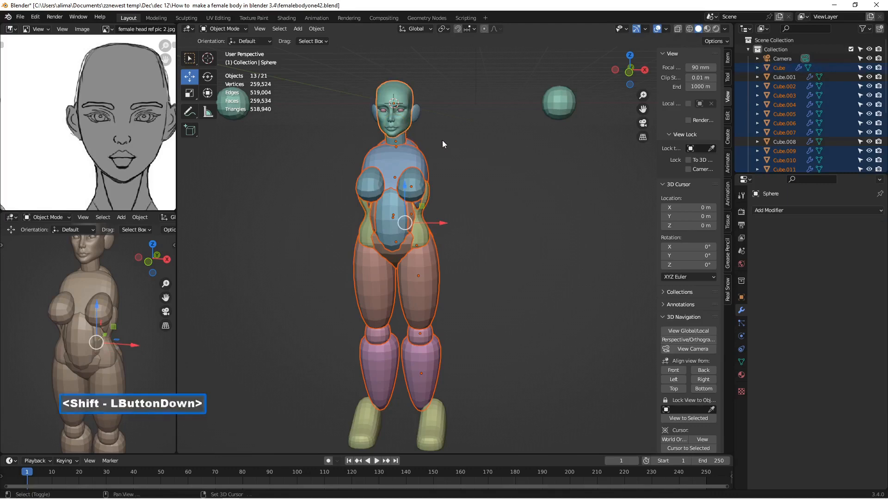
{"action": "left_click", "coordinate": [454, 146]}
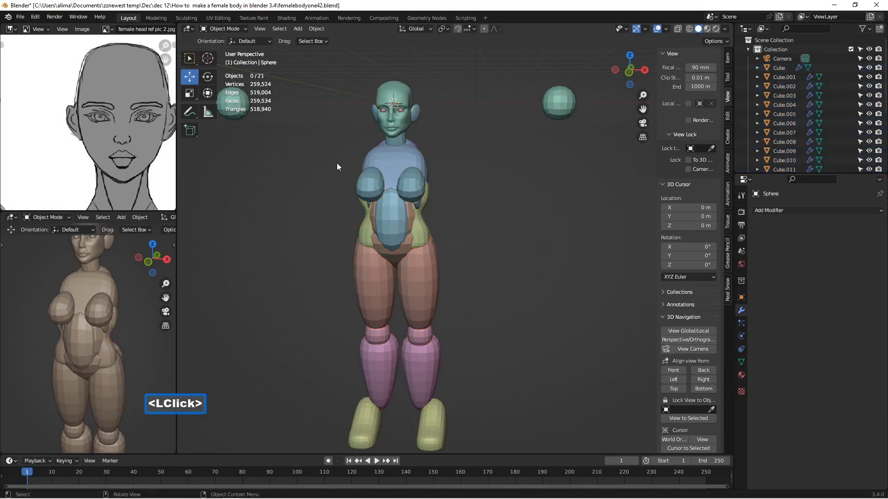
- Select the neck-base, torso, hip and leg shapes together, leaving the head, ears, neck and feet out of the selection
{"action": "left_click_drag", "start_coordinate": [293, 154], "coordinate": [521, 390]}
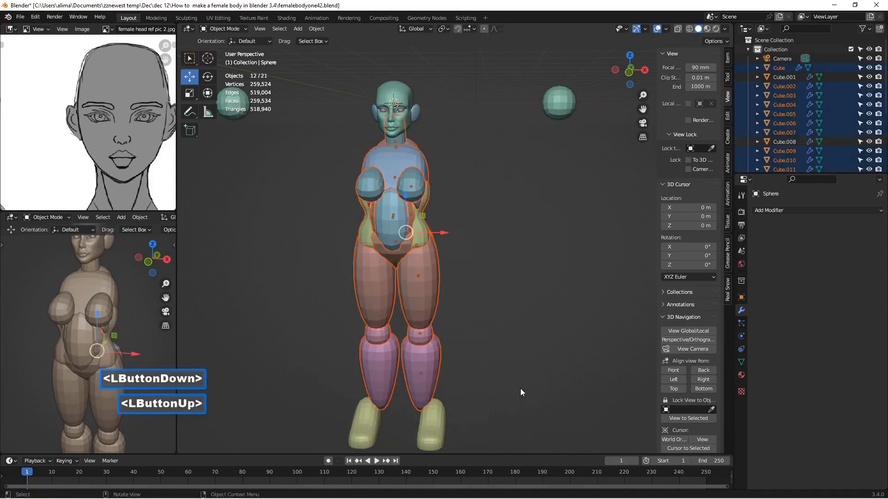
{"action": "left_click", "coordinate": [404, 142], "text": "shift"}
{"action": "left_click", "coordinate": [404, 141], "text": "shift"}
{"action": "left_click", "coordinate": [404, 141], "text": "shift"}
{"action": "left_click", "coordinate": [404, 142], "text": "shift"}
{"action": "left_click", "coordinate": [404, 141], "text": "shift"}
{"action": "double_click", "coordinate": [404, 141], "text": "shift"}
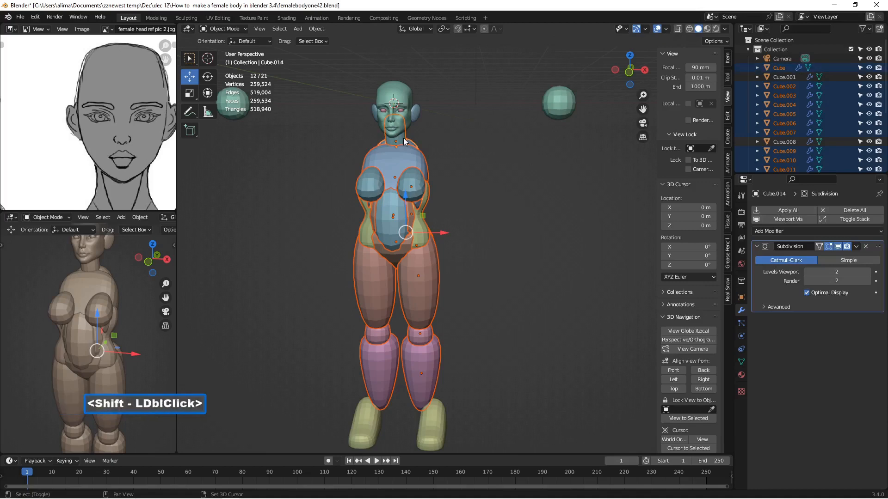
{"action": "middle_click_drag", "start_coordinate": [466, 140], "coordinate": [402, 135]}
{"action": "left_click", "coordinate": [405, 135], "text": "shift"}
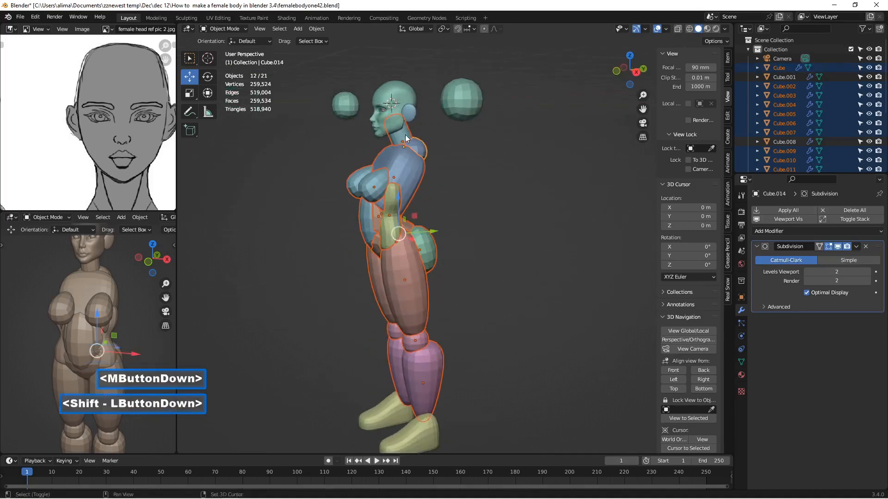
{"action": "left_click", "coordinate": [405, 135], "text": "shift"}
{"action": "left_click", "coordinate": [405, 135], "text": "shift"}
{"action": "left_click", "coordinate": [405, 135], "text": "shift"}
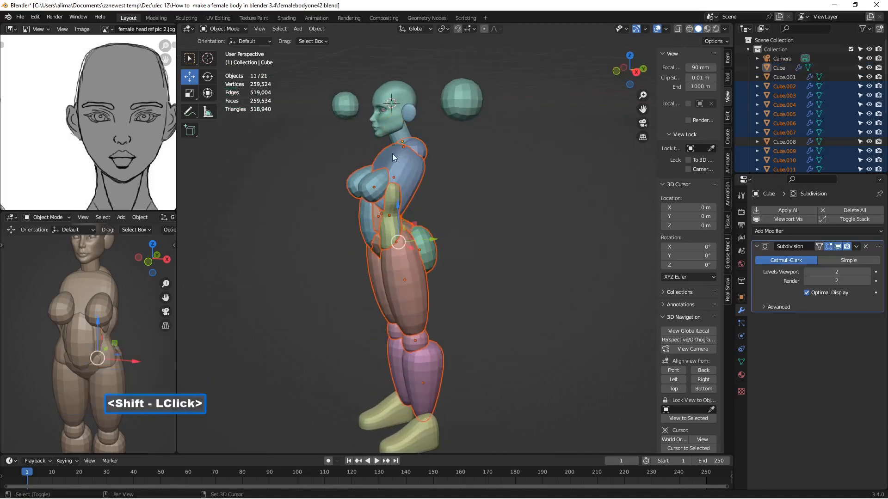
{"action": "middle_click_drag", "start_coordinate": [452, 162], "coordinate": [519, 165]}
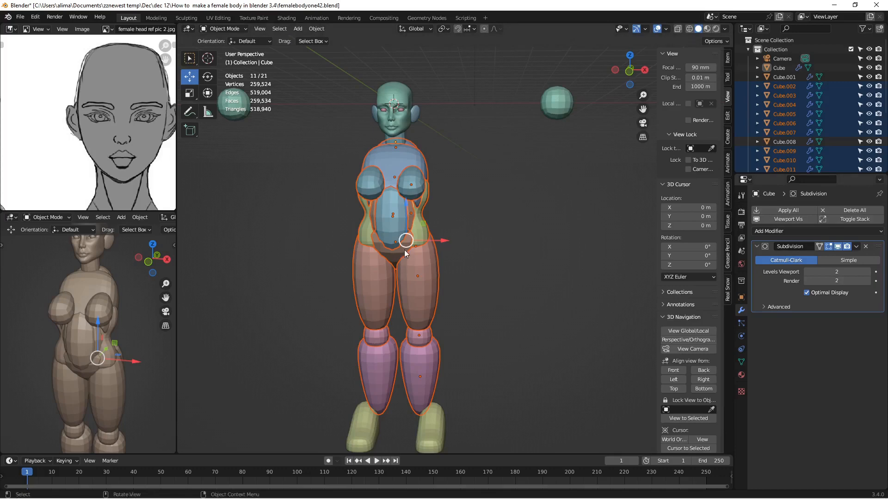
- Apply all modifiers on the selected body shapes and check the modifier stacks of the breasts, knees and calves
{"action": "left_click", "coordinate": [777, 211]}
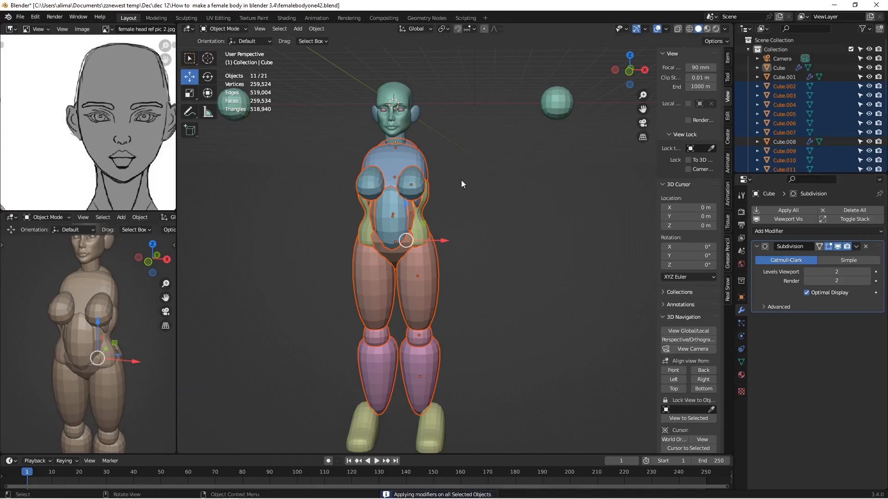
{"action": "left_click", "coordinate": [777, 212]}
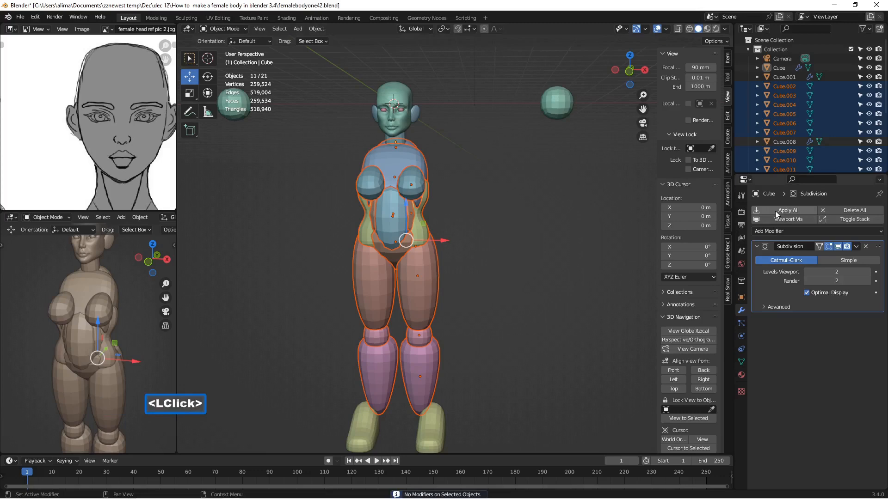
{"action": "left_click", "coordinate": [775, 211]}
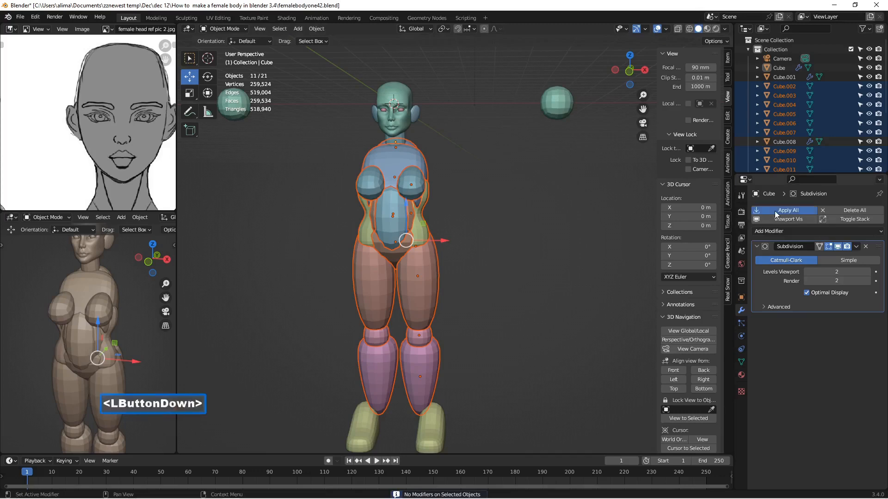
{"action": "left_click", "coordinate": [775, 211]}
{"action": "left_click", "coordinate": [775, 211]}
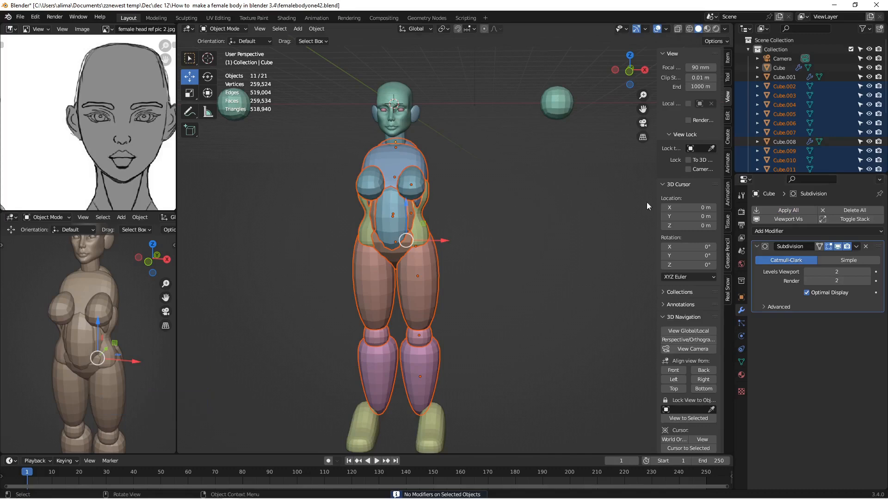
{"action": "left_click", "coordinate": [783, 210]}
{"action": "left_click", "coordinate": [417, 179]}
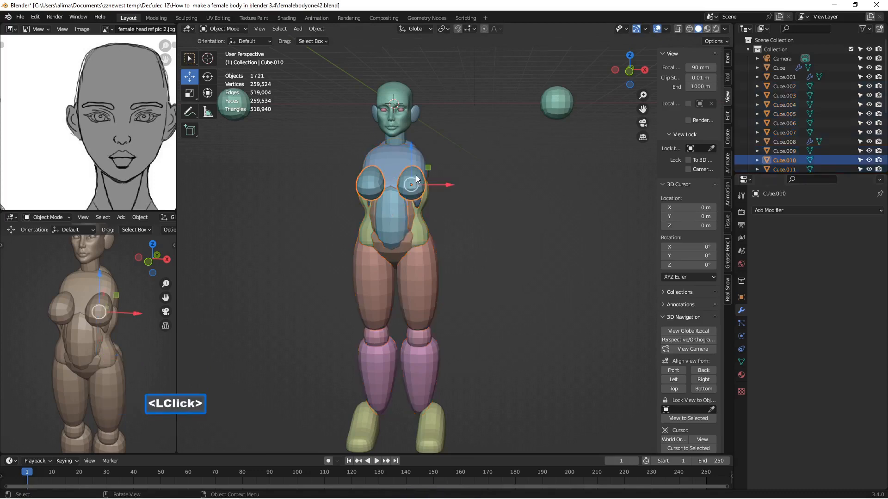
{"action": "left_click", "coordinate": [419, 333]}
{"action": "left_click", "coordinate": [422, 365]}
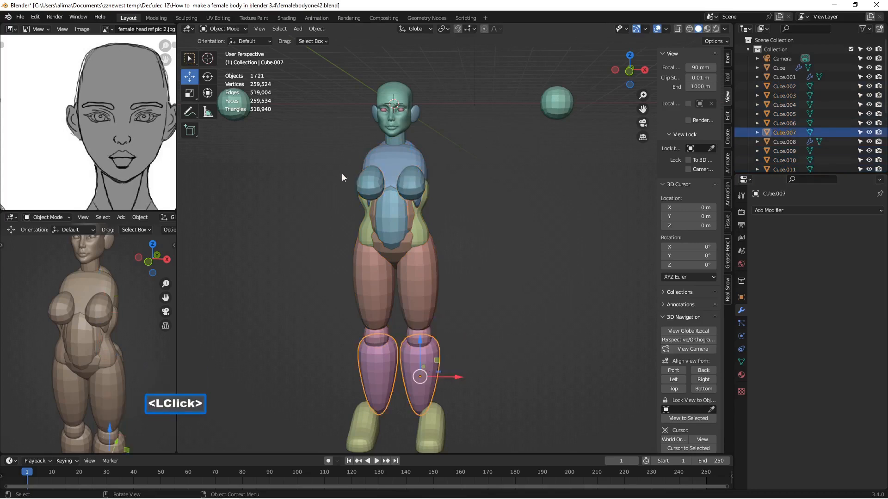
{"action": "left_click_drag", "start_coordinate": [334, 158], "coordinate": [483, 379]}
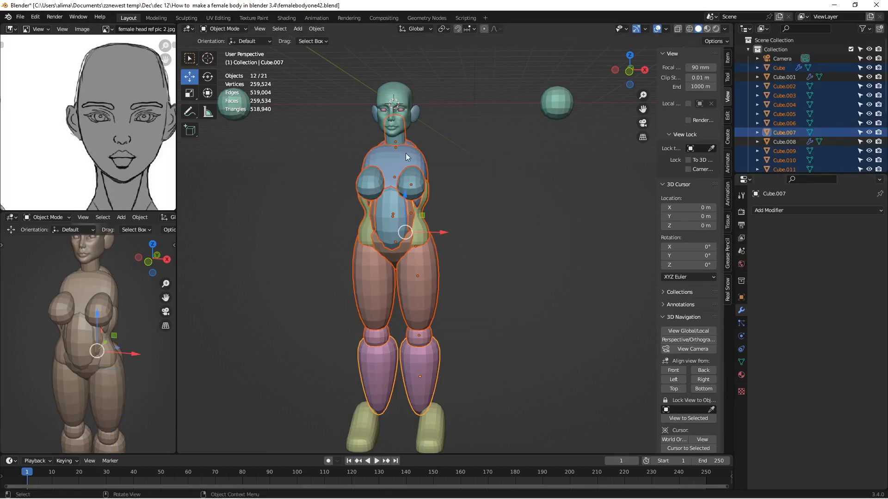
{"action": "left_click", "coordinate": [325, 165]}
{"action": "left_click_drag", "start_coordinate": [323, 164], "coordinate": [495, 371]}
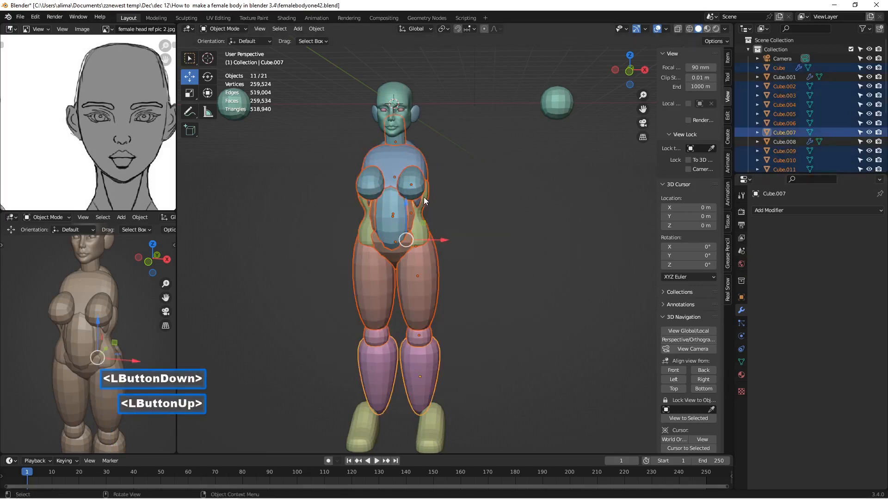
{"action": "left_click", "coordinate": [325, 183]}
- Reselect the neck-base, torso, hip and leg shapes without the neck, make the chest active, and join them into one object
{"action": "left_click_drag", "start_coordinate": [312, 173], "coordinate": [510, 379]}
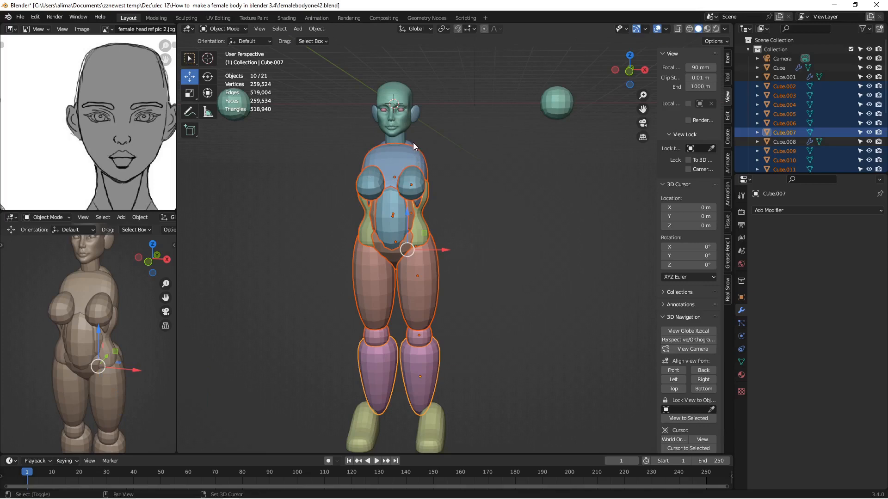
{"action": "left_click", "coordinate": [413, 144], "text": "shift"}
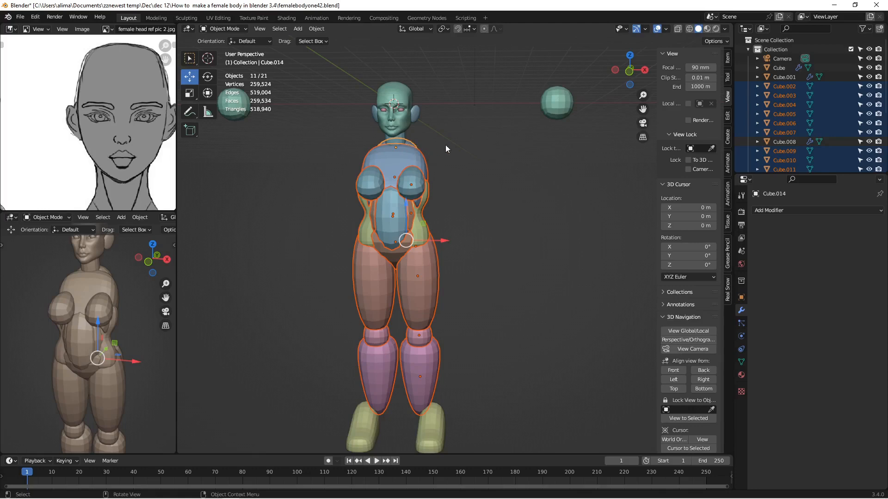
{"action": "scroll", "coordinate": [445, 148], "scroll_direction": "down", "scroll_amount": 1}
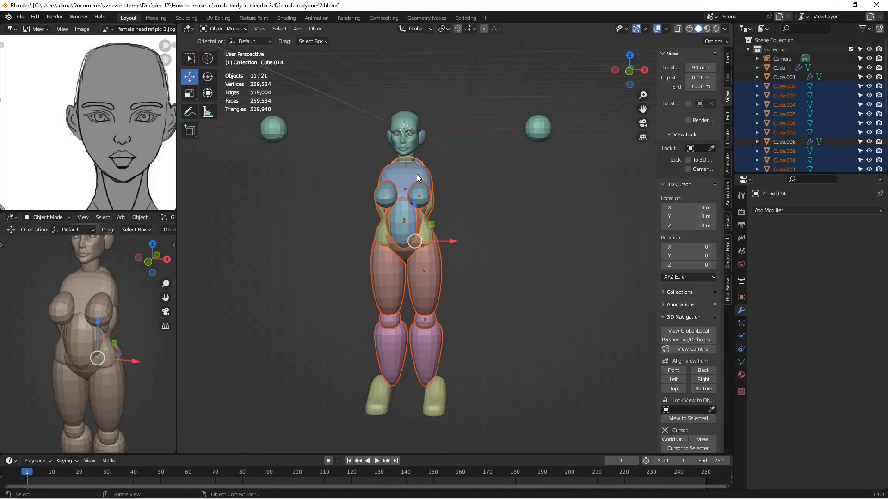
{"action": "key", "text": "shift"}
{"action": "left_click", "coordinate": [420, 174], "text": "shift"}
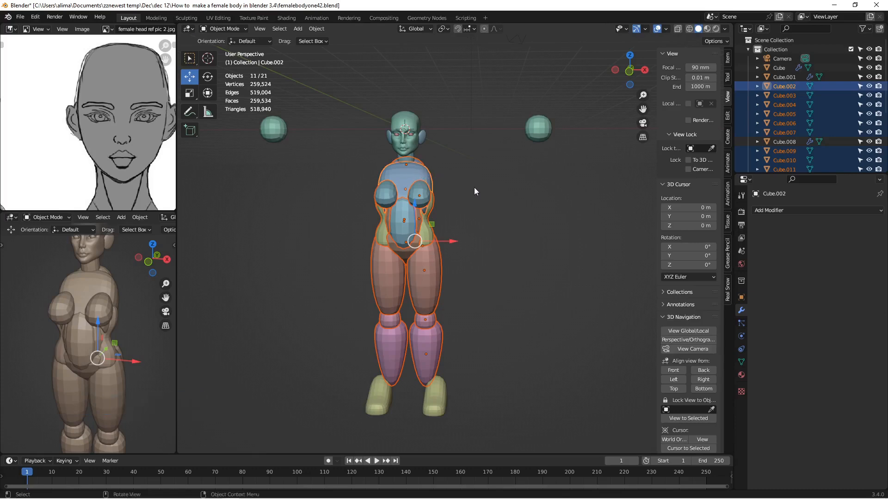
{"action": "key", "text": "ctrl"}
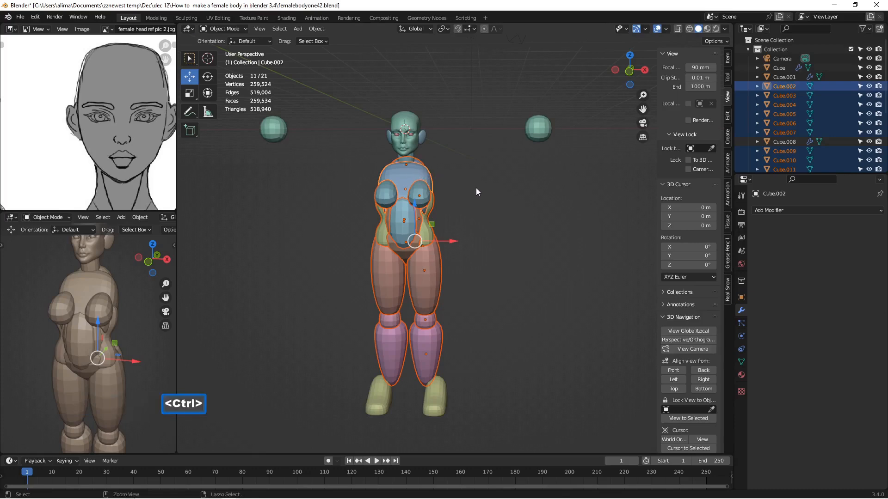
{"action": "key", "text": "ctrl+j"}
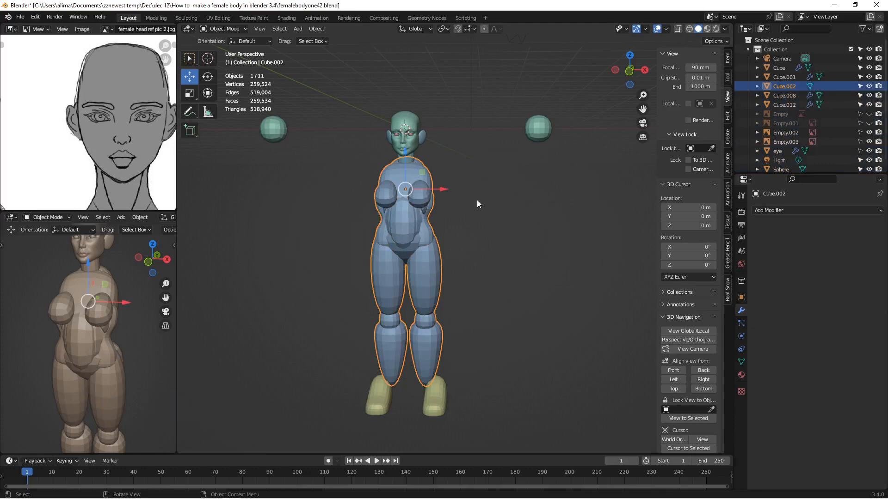
- Save the scene incrementally as femalebodyone43.blend and femalebodyone44.blend, and display the joined body's transform values
{"action": "key", "text": "Insert"}
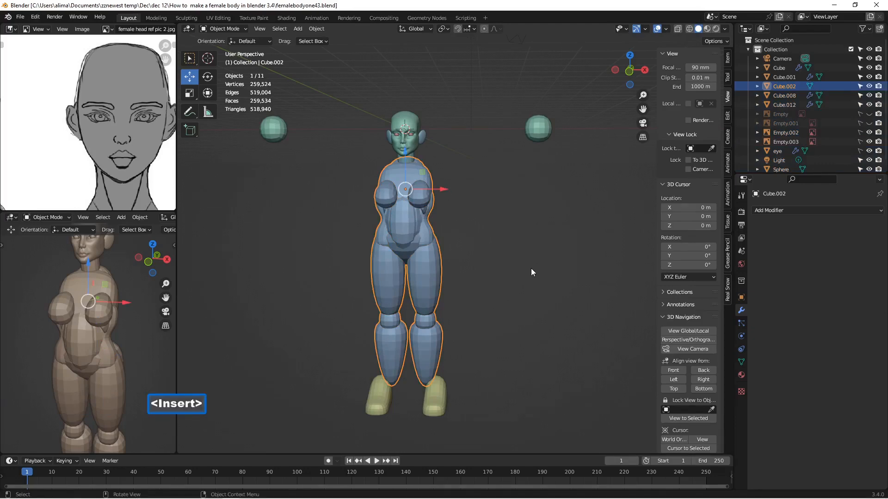
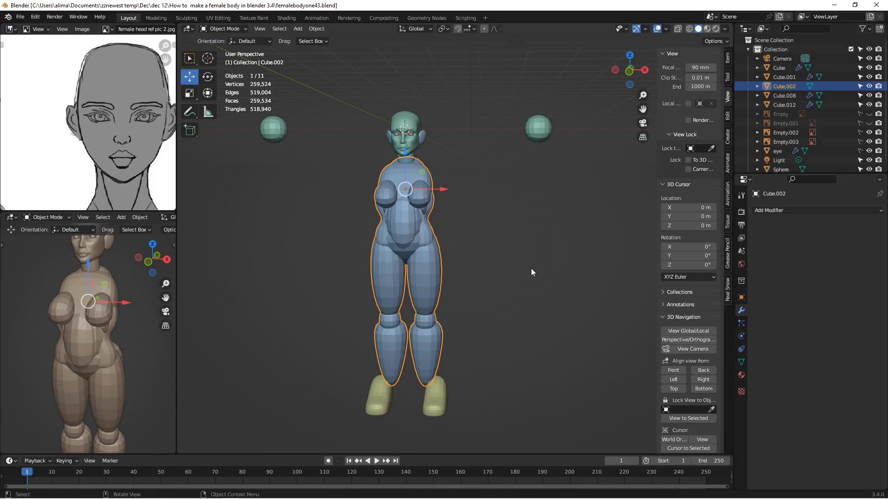
{"action": "key", "text": "Insert"}
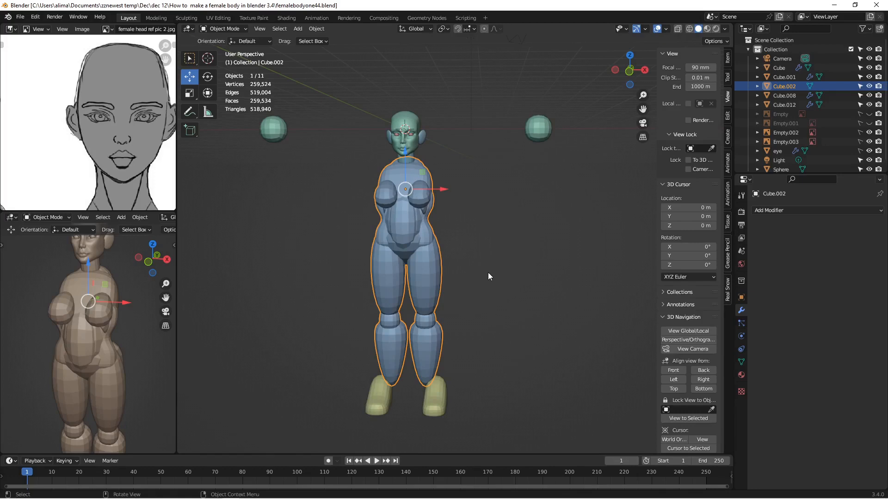
{"action": "left_click", "coordinate": [728, 60]}
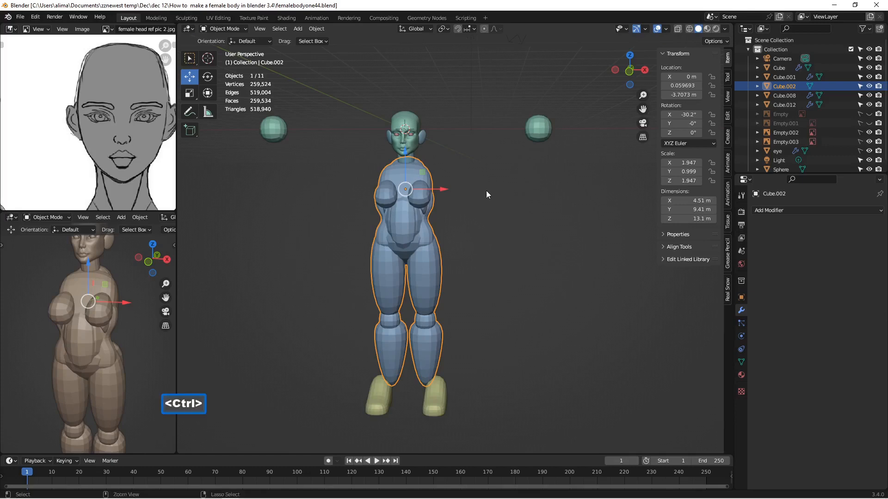
- Apply all transforms to the joined body object and save the scene incrementally as femalebodyone46.blend
{"action": "key", "text": "ctrl+a"}
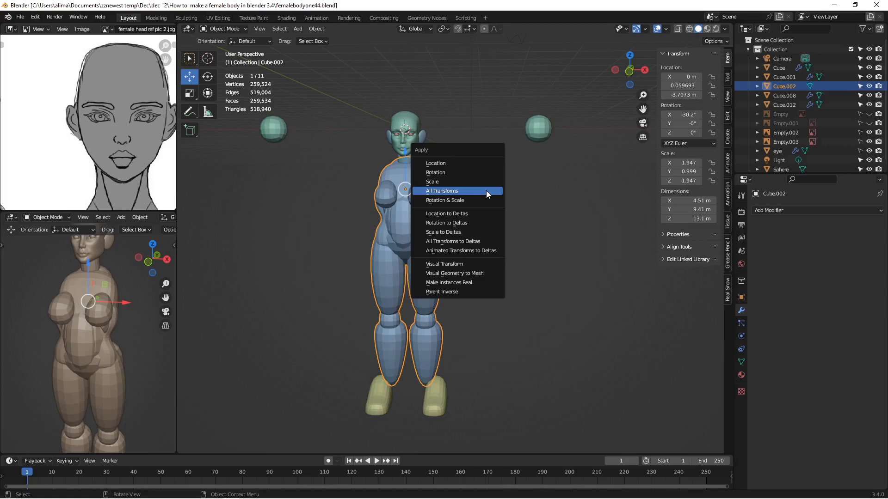
{"action": "left_click", "coordinate": [487, 192]}
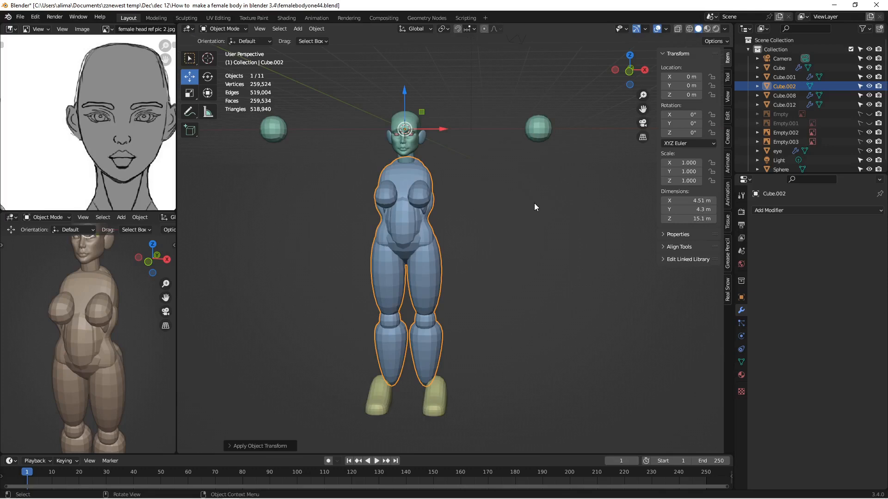
{"action": "key", "text": "Insert"}
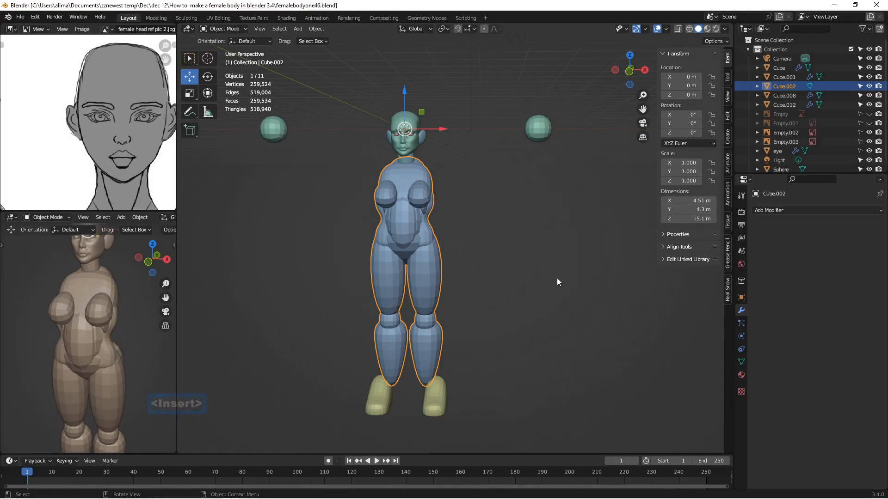
- Switch the body to Sculpt Mode, display the Elastic Deform brush settings at readable width, and save incrementally as femalebodyone47.blend
{"action": "left_click", "coordinate": [239, 30]}
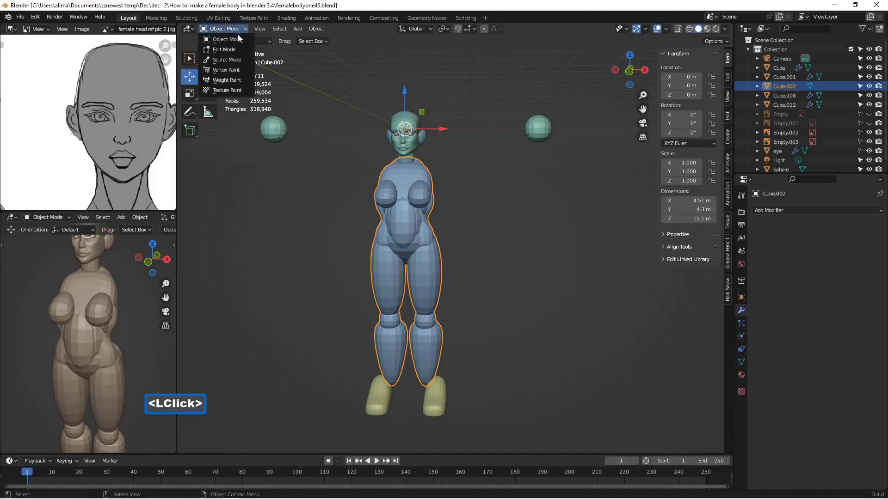
{"action": "left_click", "coordinate": [239, 54]}
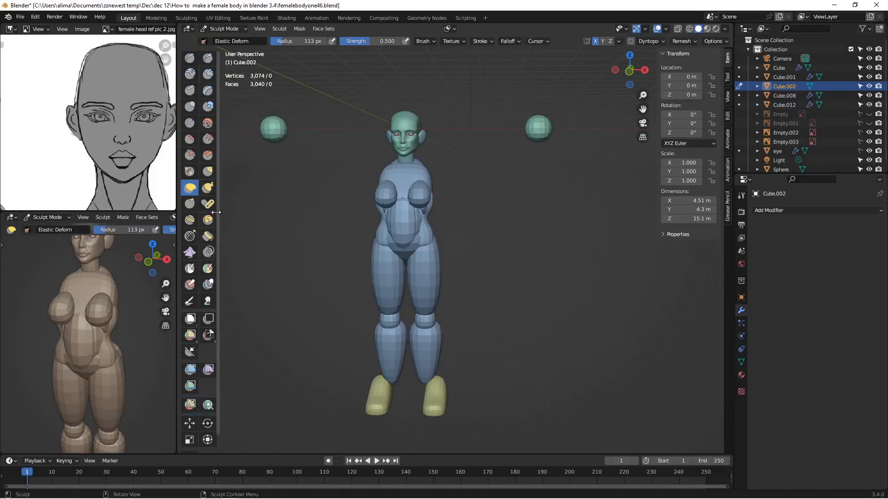
{"action": "mouse_move", "coordinate": [218, 207]}
{"action": "left_mouse_down"}
{"action": "mouse_move", "coordinate": [202, 206]}
{"action": "mouse_move", "coordinate": [218, 198]}
{"action": "left_mouse_up"}
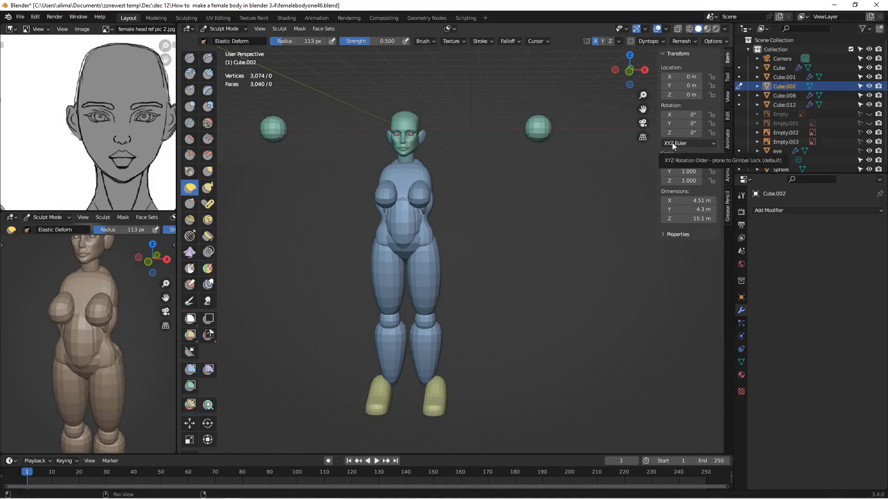
{"action": "left_click", "coordinate": [725, 81]}
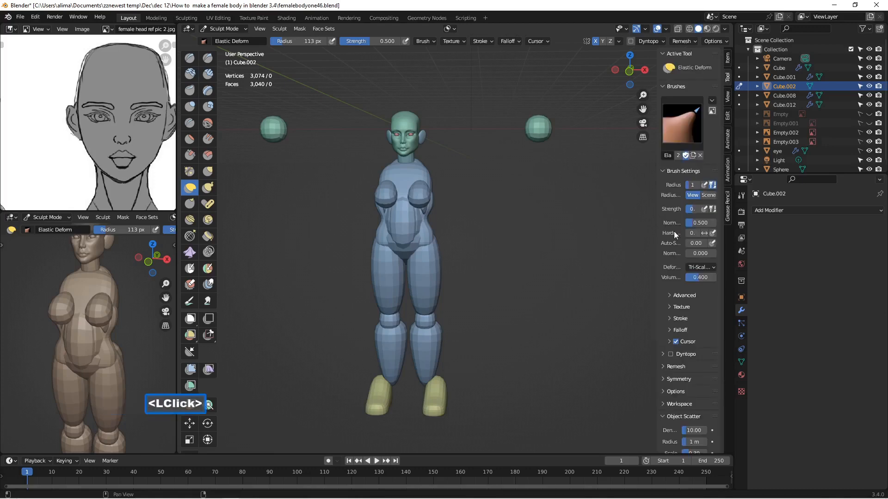
{"action": "left_click_drag", "start_coordinate": [658, 227], "coordinate": [631, 227]}
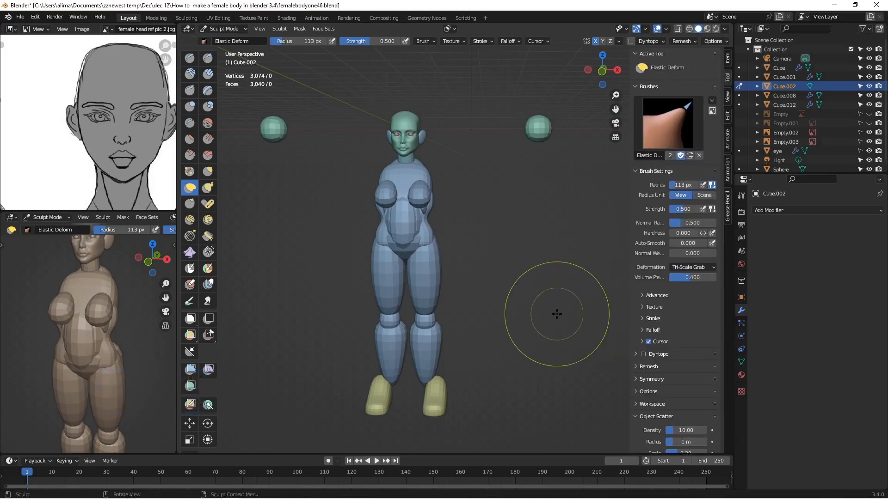
{"action": "key", "text": "Insert"}
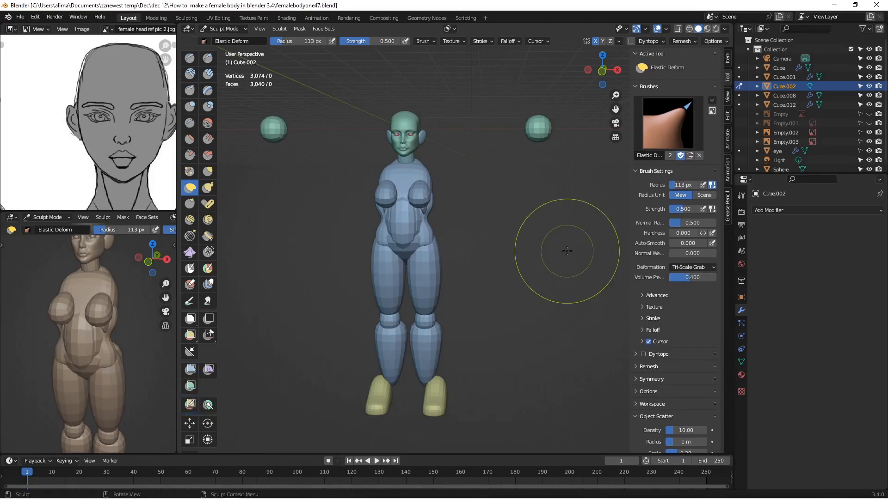
- Enable Topology and Mesh Boundary auto-masking in the Elastic Deform brush's advanced settings
{"action": "left_click", "coordinate": [642, 295]}
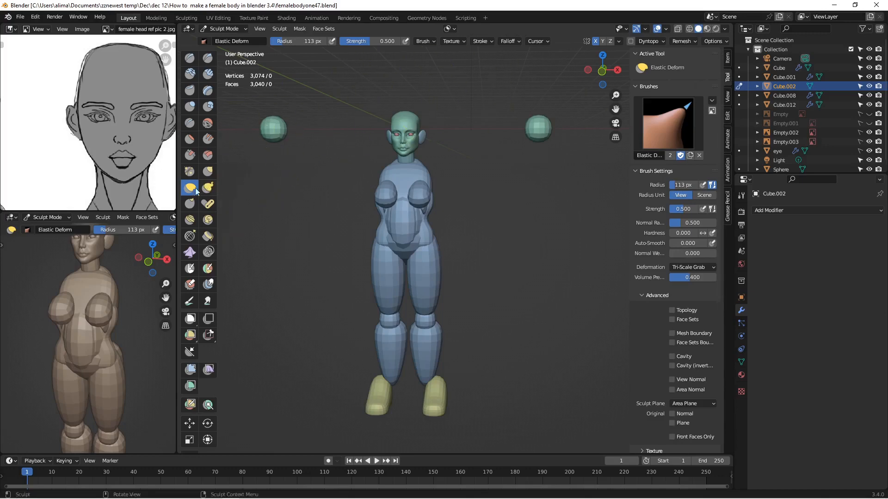
{"action": "left_click", "coordinate": [673, 310]}
{"action": "left_click", "coordinate": [673, 334]}
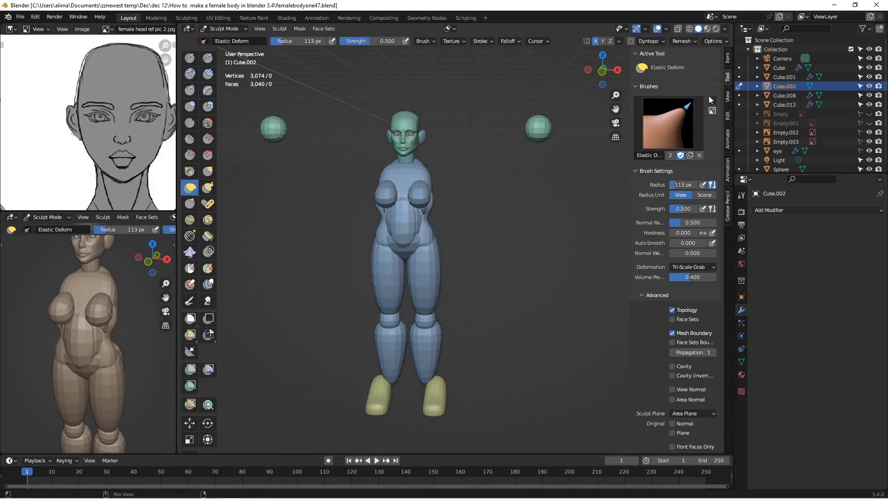
- Display the 3D navigation options, save incrementally as femalebodyone48.blend, and show the body from the front over the reference image
{"action": "left_click", "coordinate": [727, 97]}
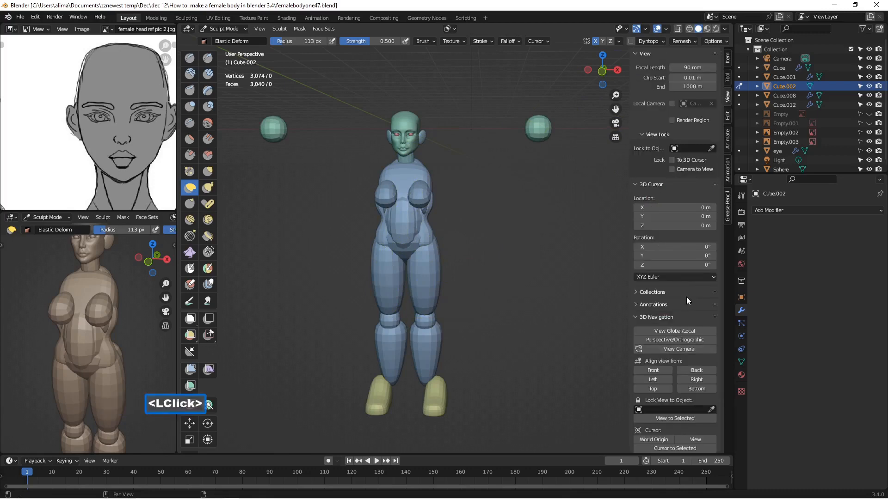
{"action": "left_click_drag", "start_coordinate": [630, 321], "coordinate": [646, 320]}
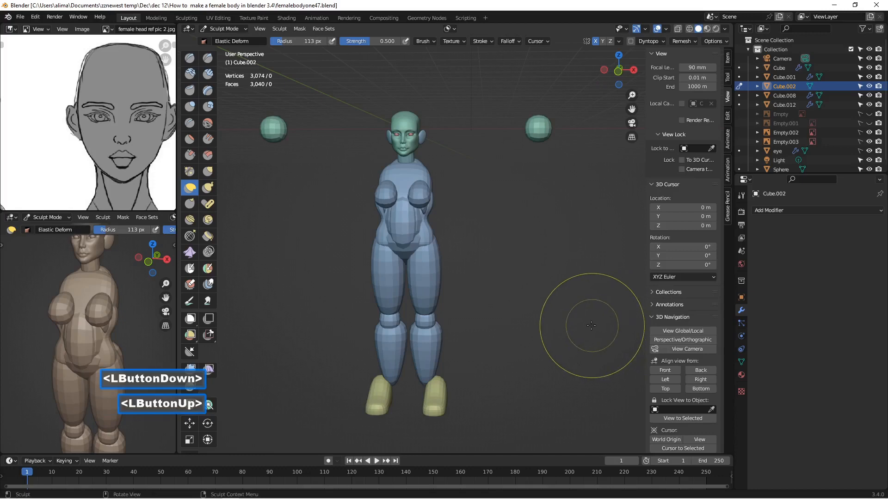
{"action": "key", "text": "Insert"}
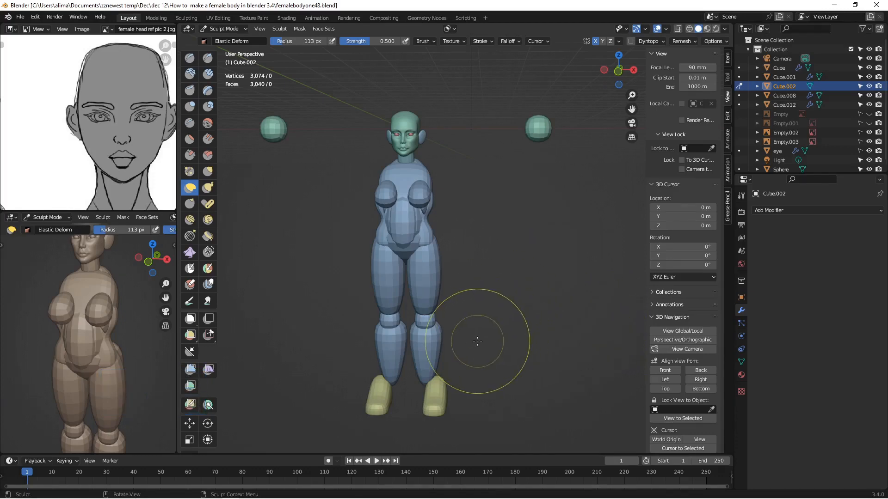
{"action": "left_click", "coordinate": [659, 370]}
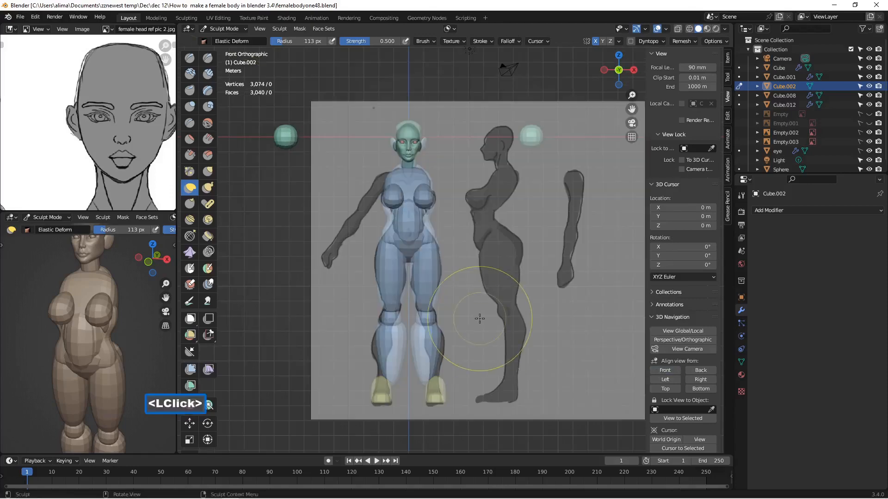
- Pull the waist and upper hip outlines inward with the Elastic Deform brush to match the front reference silhouette
{"action": "scroll", "coordinate": [481, 316], "scroll_direction": "up", "scroll_amount": 3}
{"action": "scroll", "coordinate": [481, 316], "scroll_direction": "up", "scroll_amount": 4}
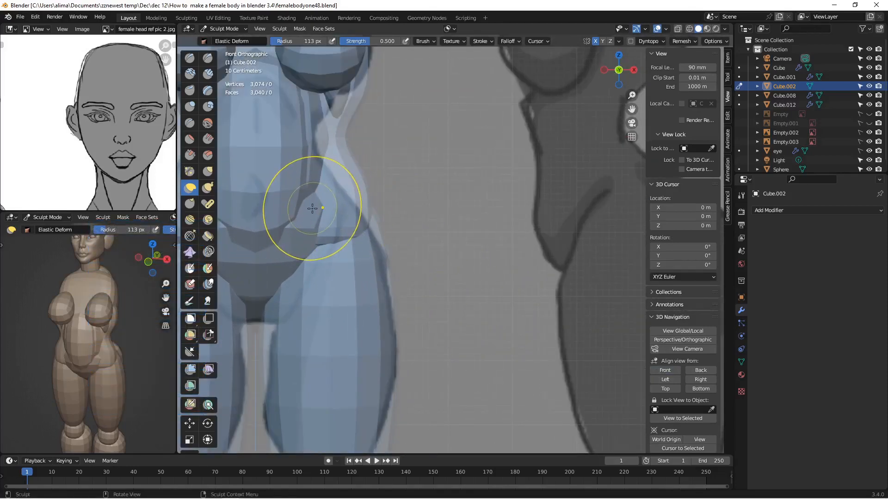
{"action": "left_click_drag", "start_coordinate": [356, 169], "coordinate": [349, 173]}
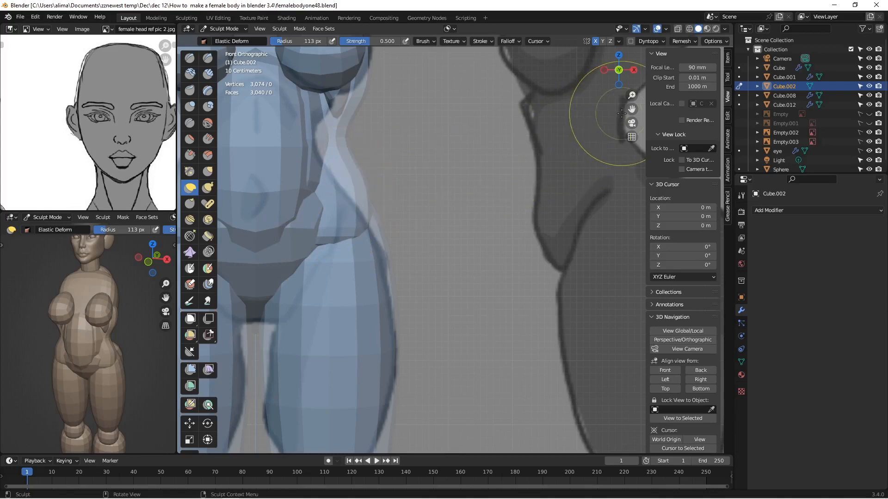
{"action": "left_click_drag", "start_coordinate": [632, 110], "coordinate": [740, 165]}
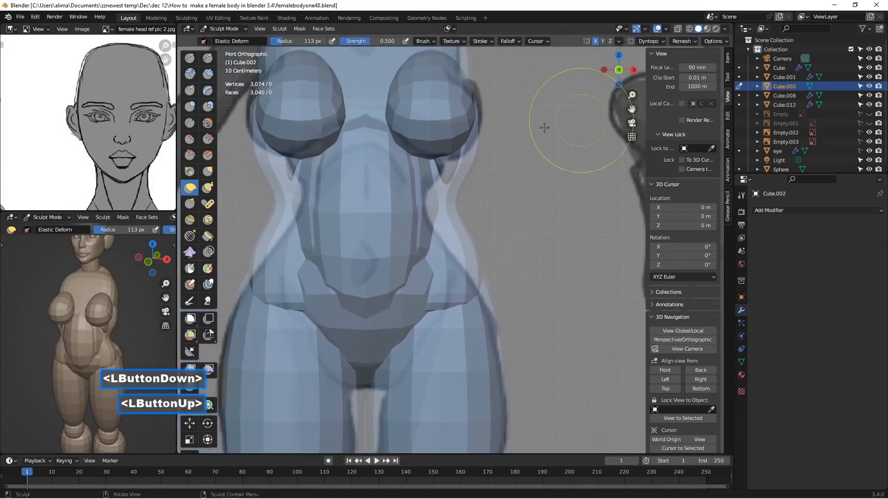
{"action": "mouse_move", "coordinate": [451, 208]}
{"action": "left_mouse_down"}
{"action": "mouse_move", "coordinate": [439, 214]}
{"action": "mouse_move", "coordinate": [445, 216]}
{"action": "mouse_move", "coordinate": [403, 204]}
{"action": "mouse_move", "coordinate": [432, 199]}
{"action": "mouse_move", "coordinate": [438, 214]}
{"action": "left_mouse_up"}
{"action": "mouse_move", "coordinate": [463, 245]}
{"action": "left_mouse_down"}
{"action": "mouse_move", "coordinate": [448, 248]}
{"action": "mouse_move", "coordinate": [451, 190]}
{"action": "mouse_move", "coordinate": [443, 175]}
{"action": "mouse_move", "coordinate": [436, 184]}
{"action": "left_mouse_up"}
- Reshape the outer and inner thigh contours with the Elastic Deform brush to fit the front reference
{"action": "scroll", "coordinate": [484, 227], "scroll_direction": "down", "scroll_amount": 1}
{"action": "scroll", "coordinate": [483, 277], "scroll_direction": "down", "scroll_amount": 3}
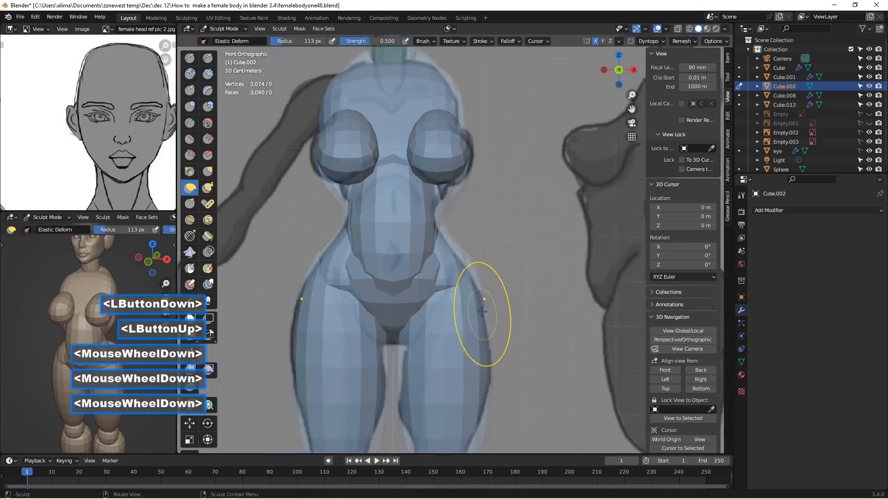
{"action": "mouse_move", "coordinate": [473, 366]}
{"action": "left_mouse_down"}
{"action": "mouse_move", "coordinate": [470, 376]}
{"action": "mouse_move", "coordinate": [422, 385]}
{"action": "left_mouse_up"}
{"action": "left_click_drag", "start_coordinate": [425, 429], "coordinate": [435, 432]}
- Reduce the brush radius to 83 px and pull the lower calf ends outward to the ankles with the Snake Hook brush
{"action": "scroll", "coordinate": [458, 390], "scroll_direction": "down", "scroll_amount": 3}
{"action": "left_click_drag", "start_coordinate": [632, 109], "coordinate": [630, 9]}
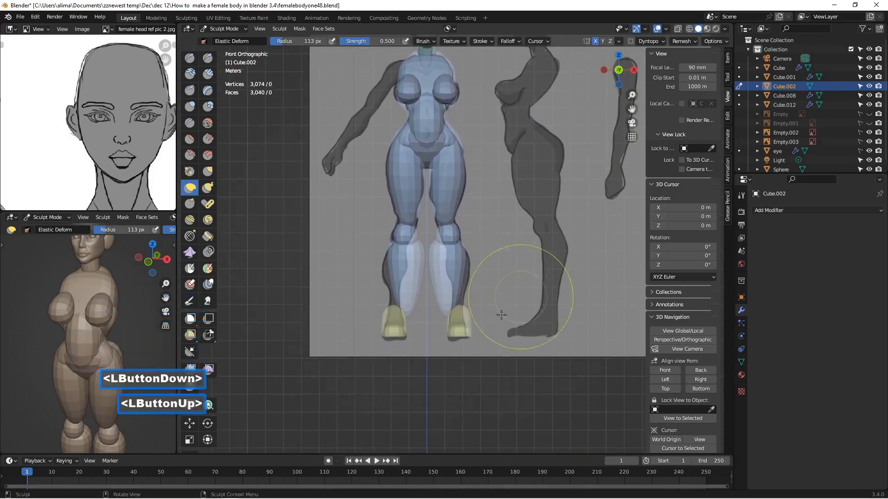
{"action": "scroll", "coordinate": [448, 282], "scroll_direction": "up", "scroll_amount": 3}
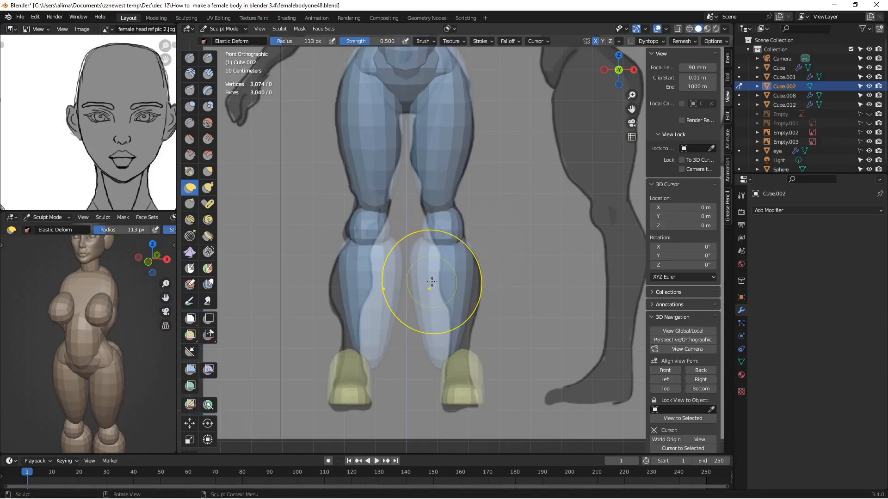
{"action": "key", "text": "f"}
{"action": "left_click", "coordinate": [524, 286]}
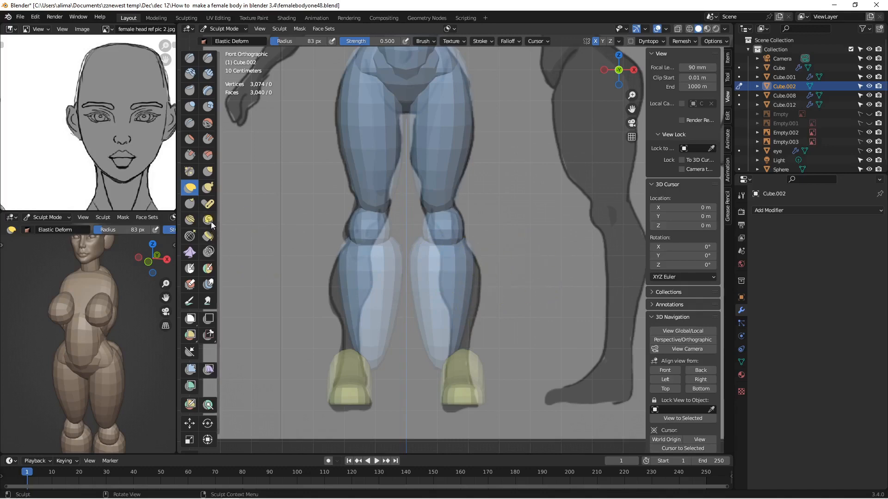
{"action": "left_click", "coordinate": [206, 187]}
{"action": "mouse_move", "coordinate": [439, 358]}
{"action": "left_mouse_down"}
{"action": "mouse_move", "coordinate": [430, 363]}
{"action": "mouse_move", "coordinate": [459, 356]}
{"action": "mouse_move", "coordinate": [446, 363]}
{"action": "left_mouse_up"}
- Set the Snake Hook radius to 183 px, pull the knees and calves toward the reference outline, and check the legs in the second viewport
{"action": "key", "text": "f"}
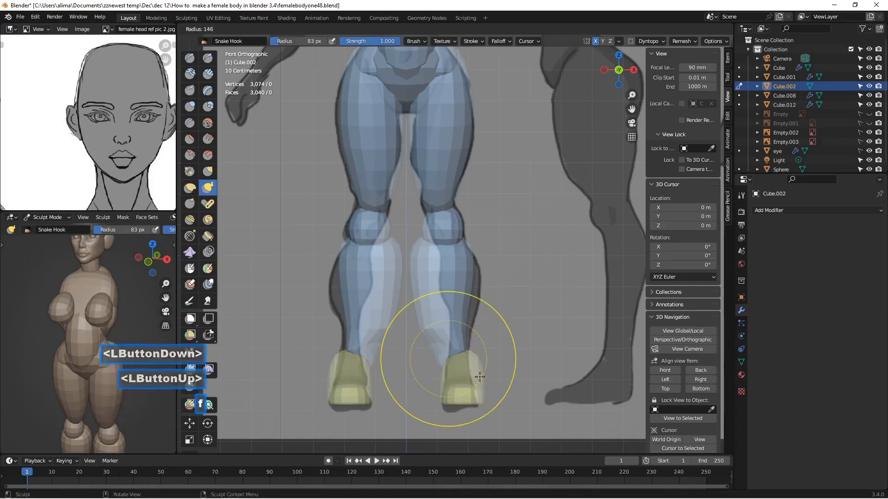
{"action": "left_click", "coordinate": [445, 336]}
{"action": "mouse_move", "coordinate": [419, 276]}
{"action": "left_mouse_down"}
{"action": "mouse_move", "coordinate": [438, 272]}
{"action": "mouse_move", "coordinate": [413, 264]}
{"action": "mouse_move", "coordinate": [431, 271]}
{"action": "mouse_move", "coordinate": [413, 266]}
{"action": "mouse_move", "coordinate": [420, 264]}
{"action": "mouse_move", "coordinate": [428, 328]}
{"action": "left_mouse_up"}
{"action": "scroll", "coordinate": [164, 355], "scroll_direction": "down", "scroll_amount": 2}
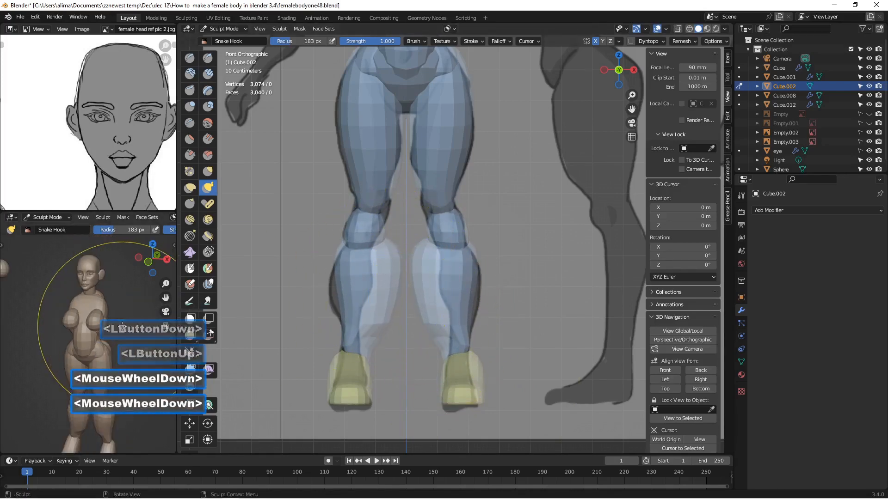
{"action": "middle_click_drag", "start_coordinate": [84, 304], "coordinate": [121, 326]}
{"action": "scroll", "coordinate": [121, 326], "scroll_direction": "up", "scroll_amount": 1}
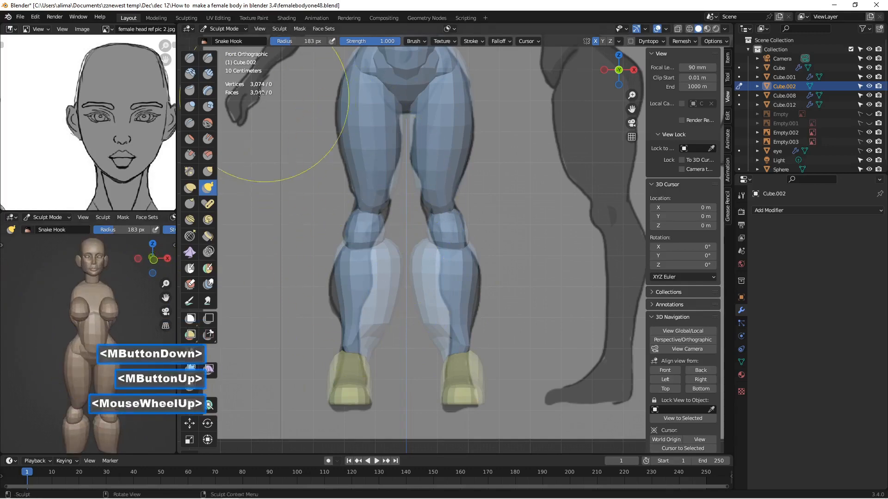
- Switch the body to Edit Mode and select only one face on the inner side of the upper calf
{"action": "left_click", "coordinate": [226, 29]}
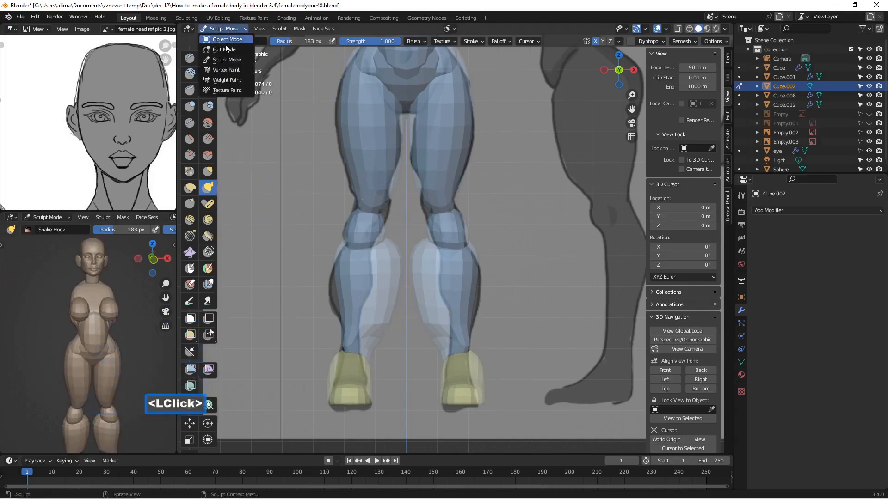
{"action": "left_click", "coordinate": [226, 49]}
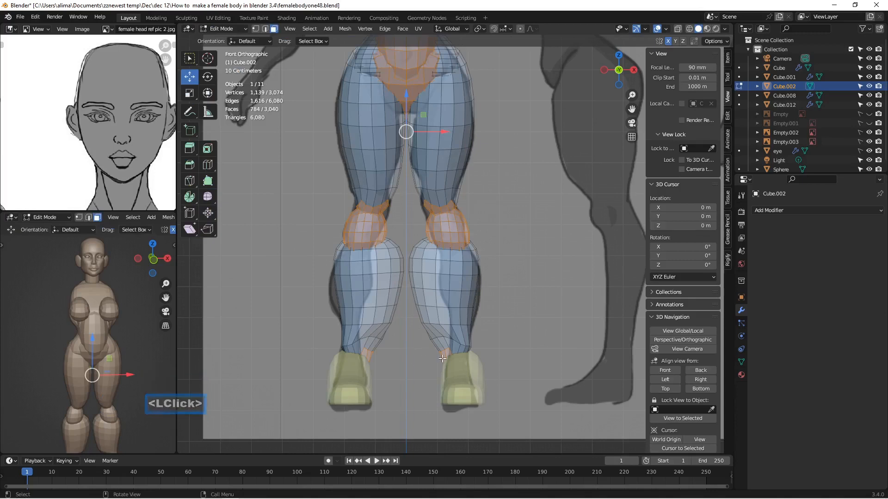
{"action": "left_click", "coordinate": [413, 257]}
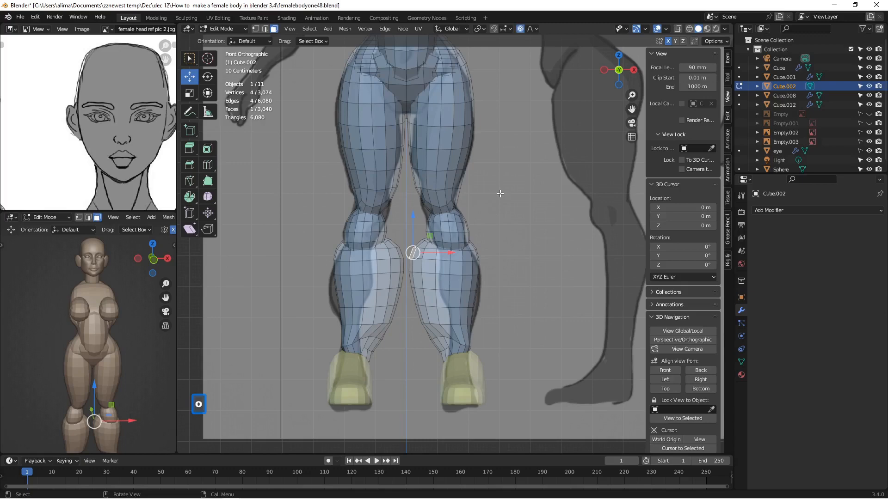
- Turn on proportional editing with Smooth falloff and restrict its influence to connected geometry only
{"action": "left_click", "coordinate": [534, 29]}
{"action": "double_click", "coordinate": [518, 28]}
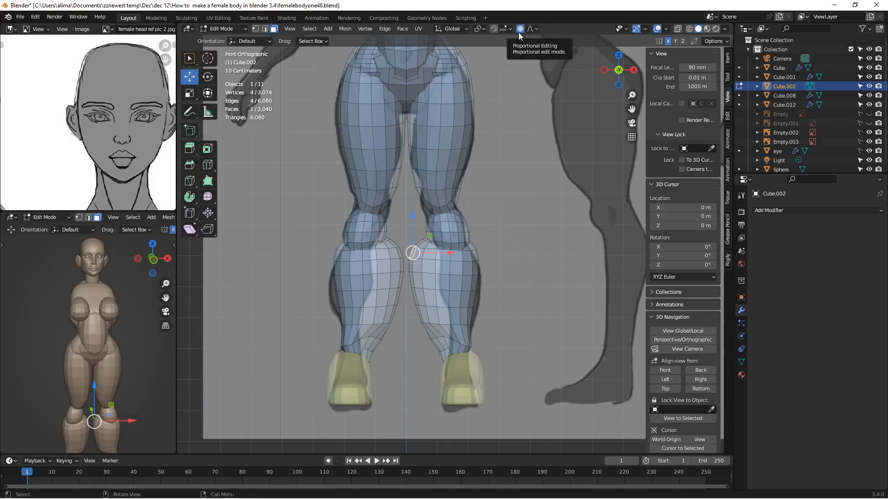
{"action": "left_click", "coordinate": [509, 29]}
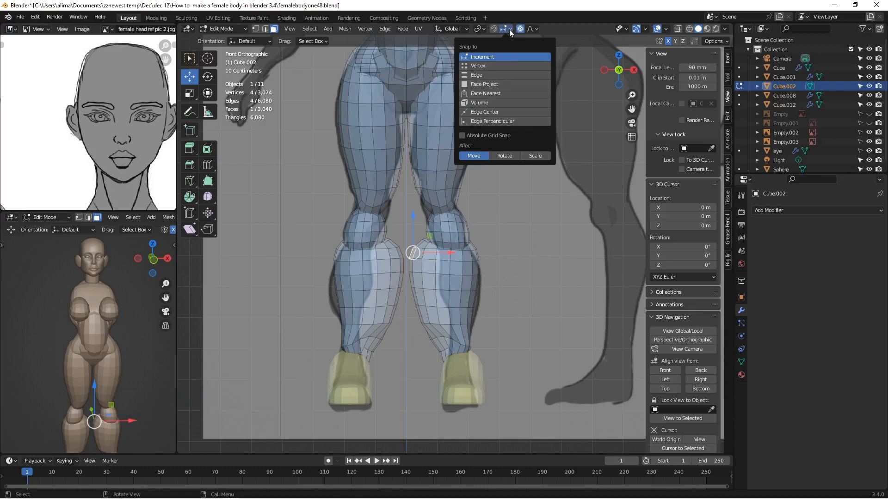
{"action": "left_click", "coordinate": [520, 29]}
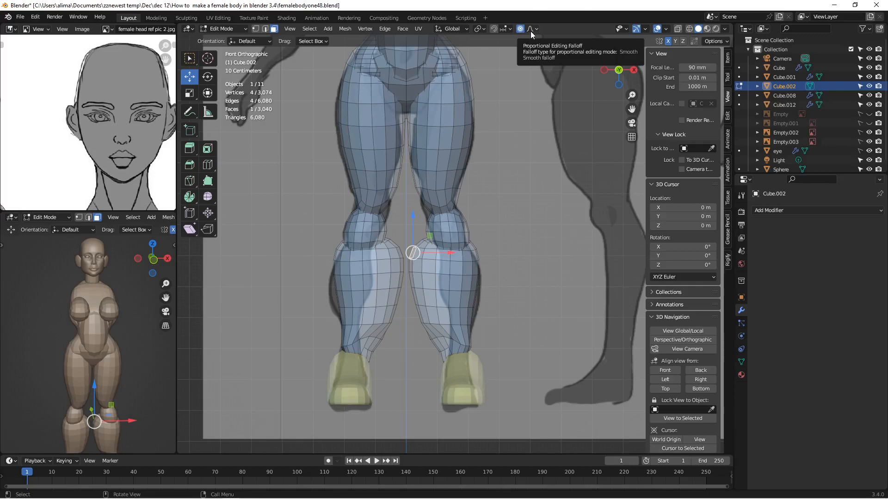
{"action": "left_click", "coordinate": [530, 29]}
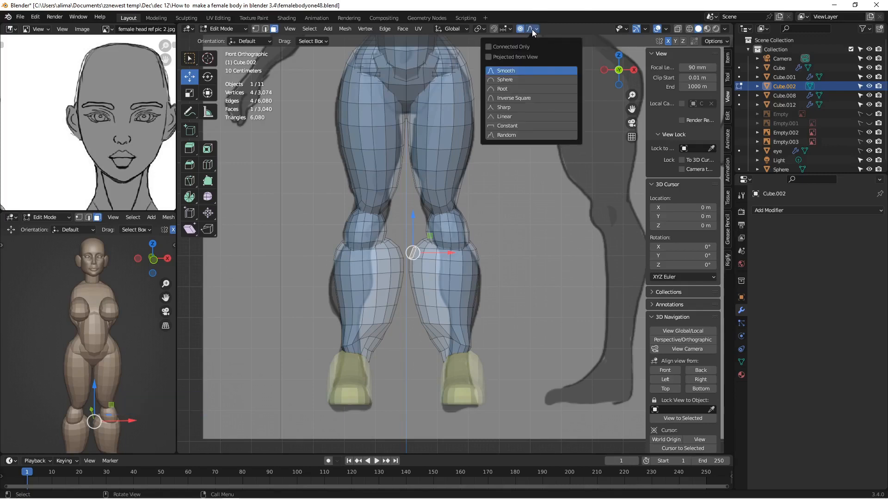
{"action": "left_click", "coordinate": [492, 46]}
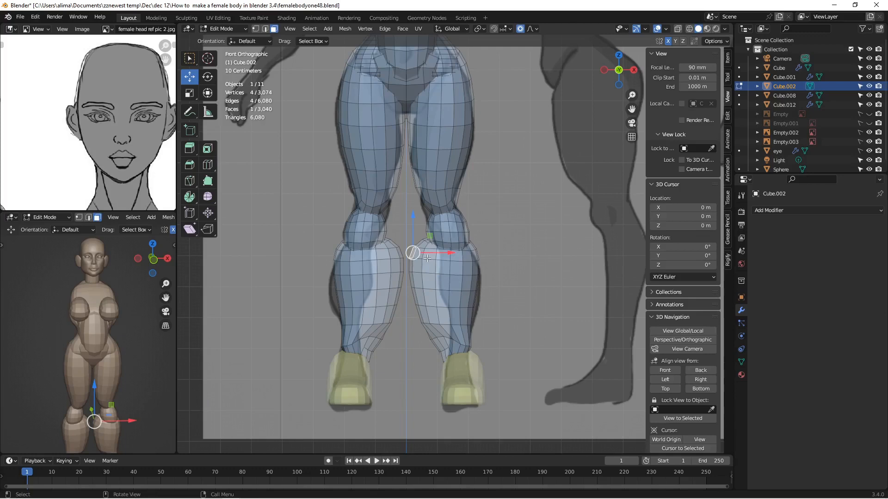
- Move the selected inner upper-calf face outward toward the reference outline with a proportional size of 1.772 m
{"action": "key", "text": "g"}
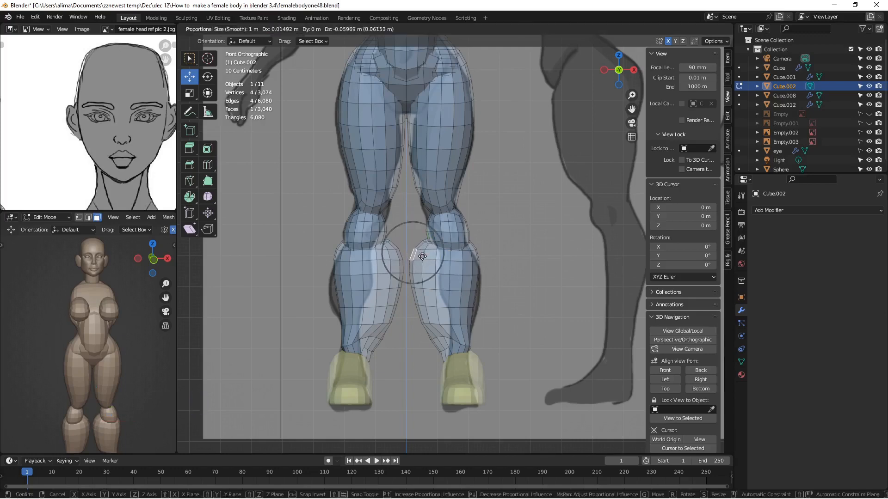
{"action": "scroll", "coordinate": [422, 256], "scroll_direction": "down", "scroll_amount": 6}
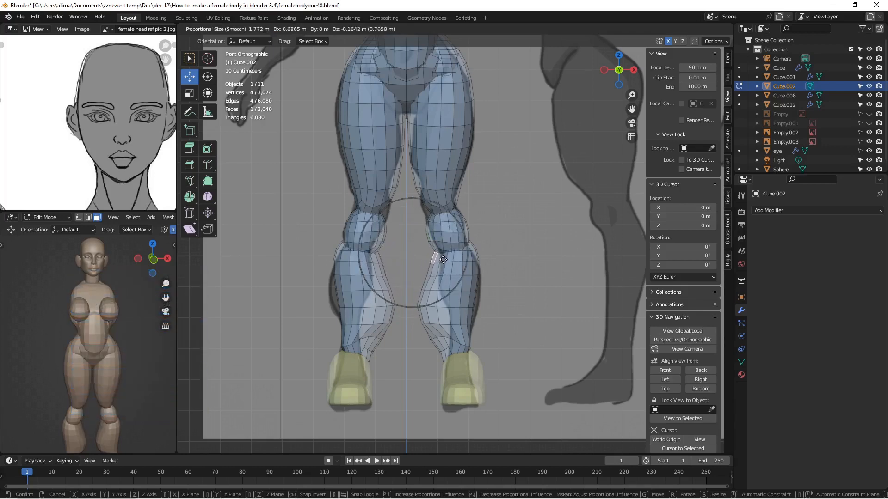
{"action": "left_click", "coordinate": [435, 258]}
- Pull faces on the inner mid-calf outward to the reference outline, reducing the proportional size to 1.464 m
{"action": "left_click", "coordinate": [425, 313]}
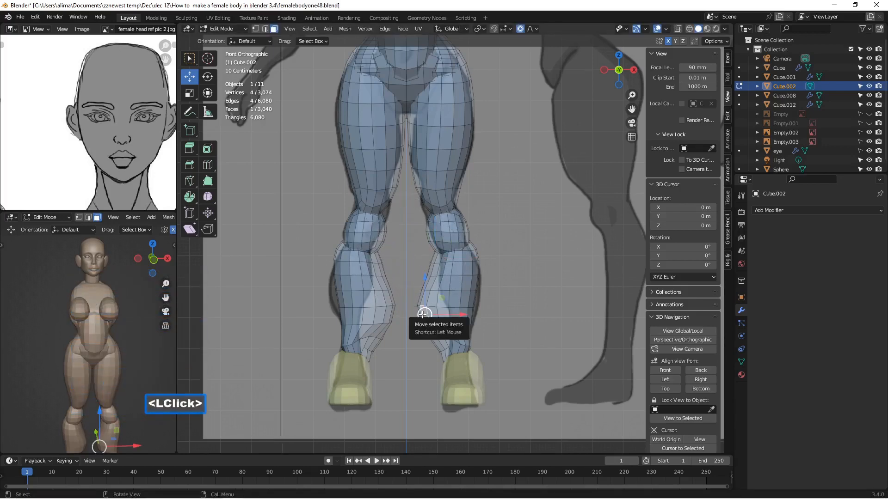
{"action": "key", "text": "g"}
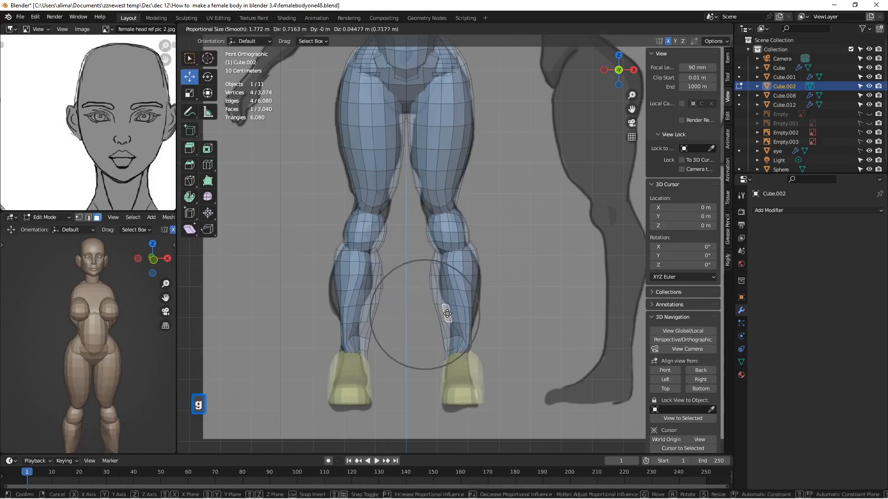
{"action": "scroll", "coordinate": [453, 314], "scroll_direction": "up", "scroll_amount": 1}
{"action": "scroll", "coordinate": [452, 314], "scroll_direction": "up", "scroll_amount": 1}
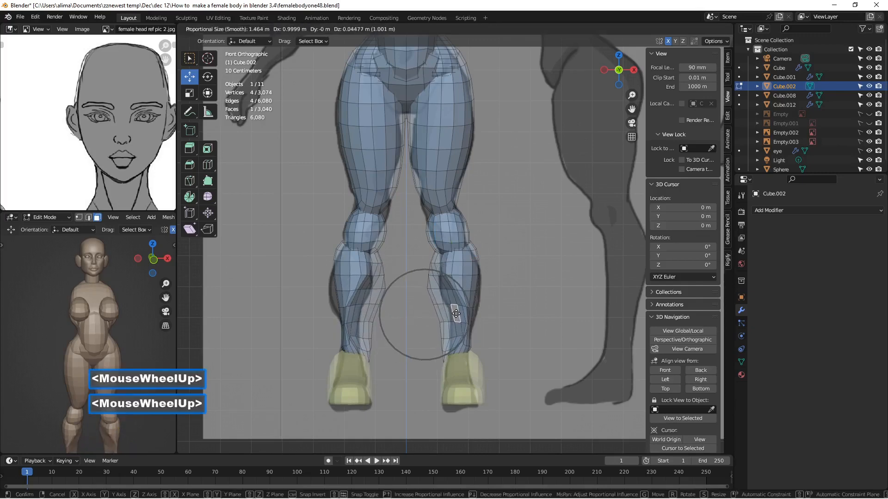
{"action": "left_click", "coordinate": [451, 314]}
{"action": "left_click", "coordinate": [438, 314]}
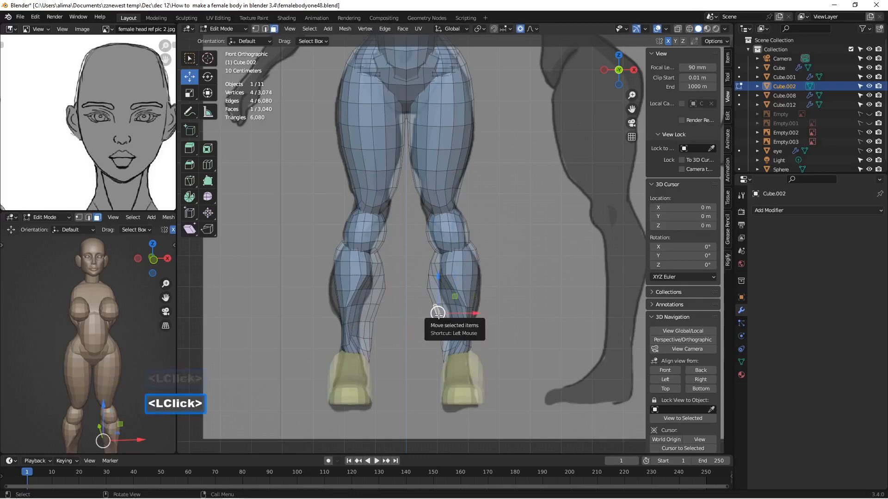
{"action": "key", "text": "g"}
{"action": "left_click", "coordinate": [448, 314]}
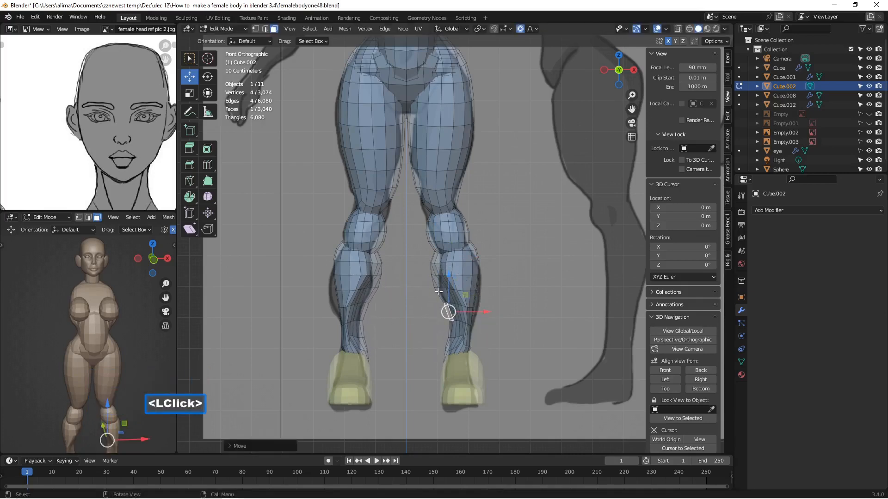
- Select a face on the inner side of the upper calf and check the leg shape in the second viewport
{"action": "left_click", "coordinate": [436, 279]}
{"action": "left_click", "coordinate": [432, 267]}
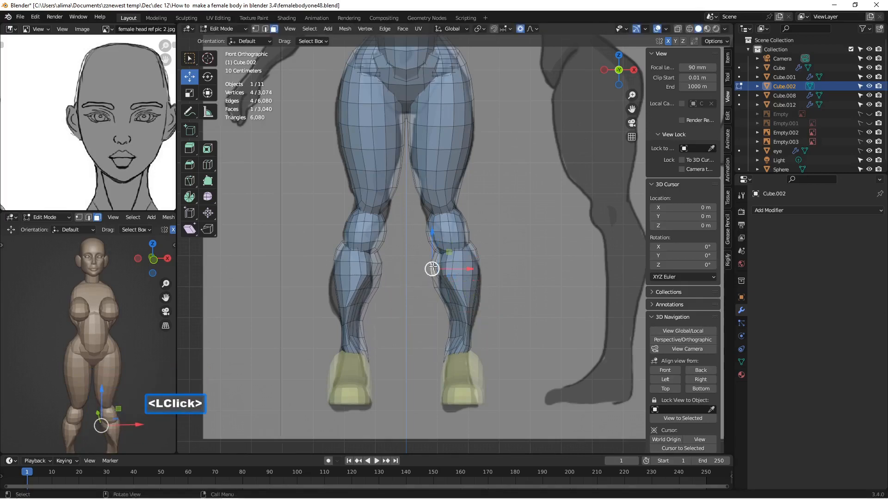
{"action": "mouse_move", "coordinate": [121, 325]}
{"action": "middle_mouse_down"}
{"action": "mouse_move", "coordinate": [163, 319]}
{"action": "mouse_move", "coordinate": [157, 311]}
{"action": "mouse_move", "coordinate": [65, 325]}
{"action": "mouse_move", "coordinate": [127, 327]}
{"action": "middle_mouse_up"}
{"action": "scroll", "coordinate": [139, 323], "scroll_direction": "down", "scroll_amount": 1}
{"action": "scroll", "coordinate": [152, 312], "scroll_direction": "down", "scroll_amount": 1}
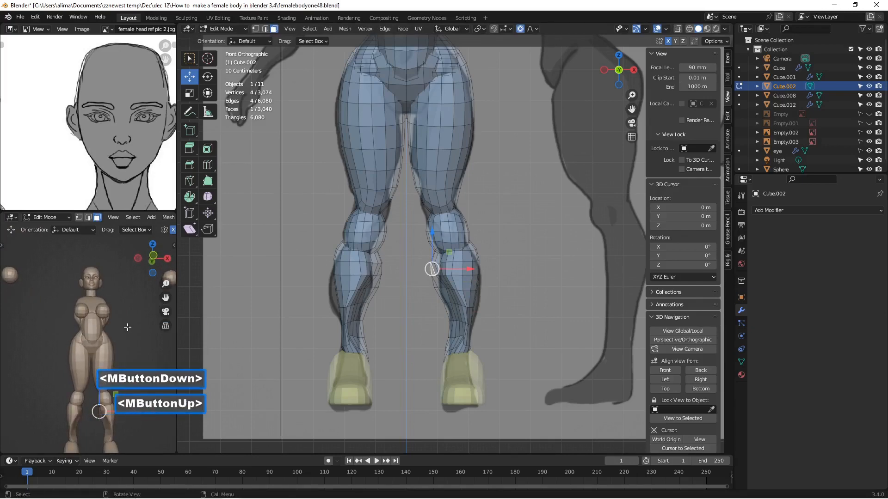
{"action": "scroll", "coordinate": [127, 327], "scroll_direction": "up", "scroll_amount": 1}
- Switch the body to Sculpt Mode and reduce the Snake Hook brush radius to 69 px
{"action": "left_click", "coordinate": [235, 29]}
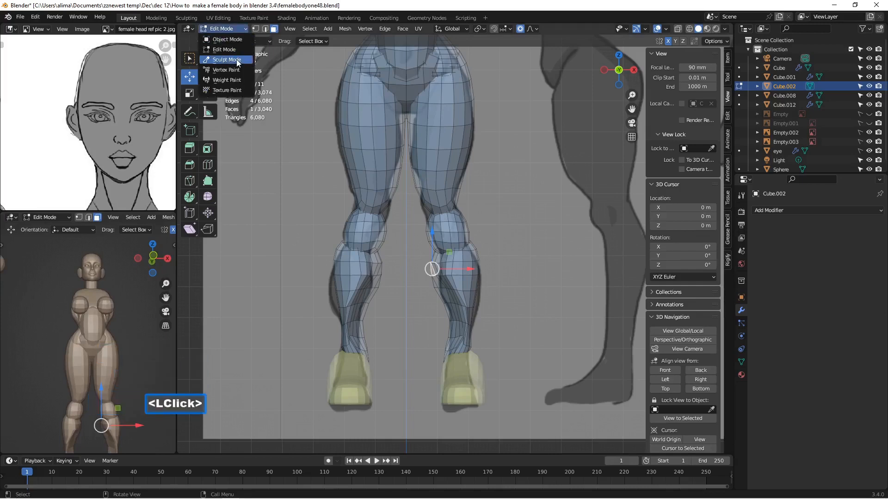
{"action": "left_click", "coordinate": [229, 61]}
{"action": "key", "text": "f"}
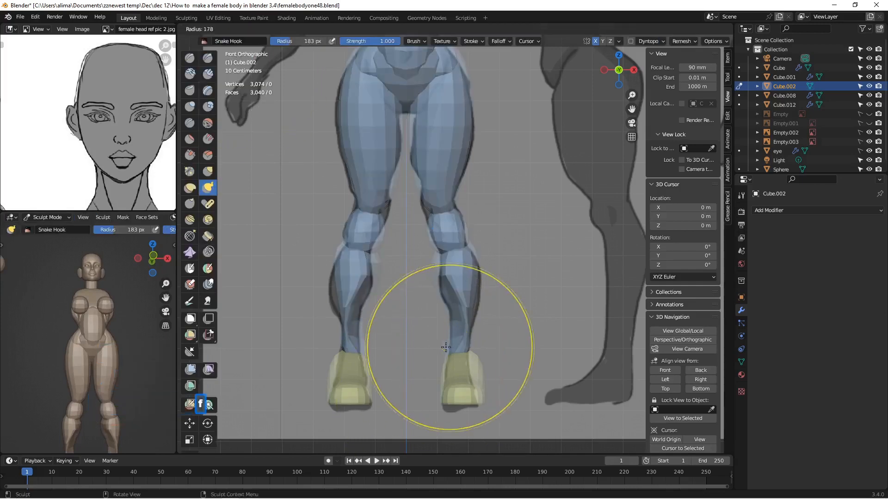
{"action": "left_click", "coordinate": [406, 348]}
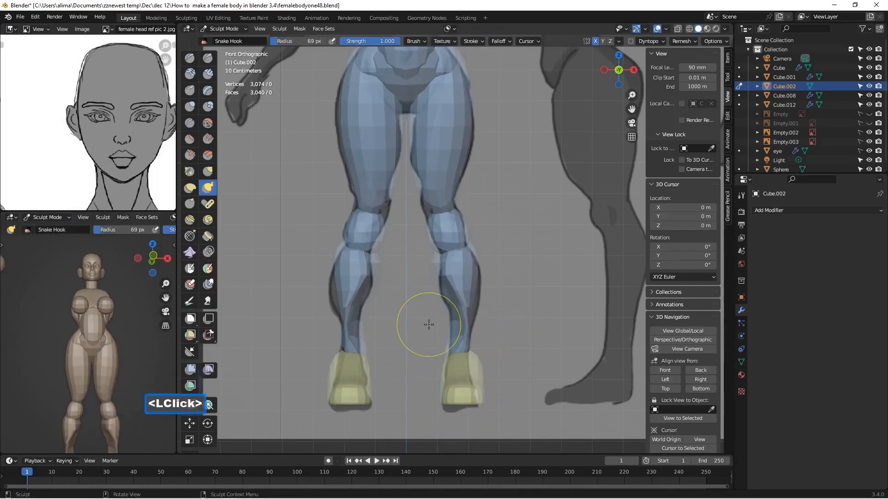
- Smooth the inner calves from just below the knees down to the lower calves
{"action": "left_click", "coordinate": [452, 277], "text": "shift"}
{"action": "left_click_drag", "start_coordinate": [452, 278], "coordinate": [458, 302], "text": "shift"}
{"action": "left_click", "coordinate": [456, 317], "text": "shift"}
{"action": "double_click", "coordinate": [452, 327], "text": "shift"}
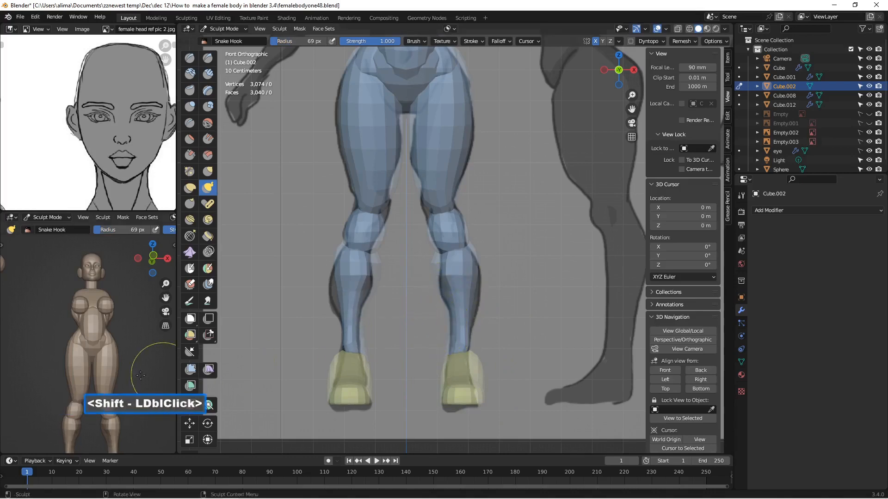
{"action": "left_click", "coordinate": [136, 346]}
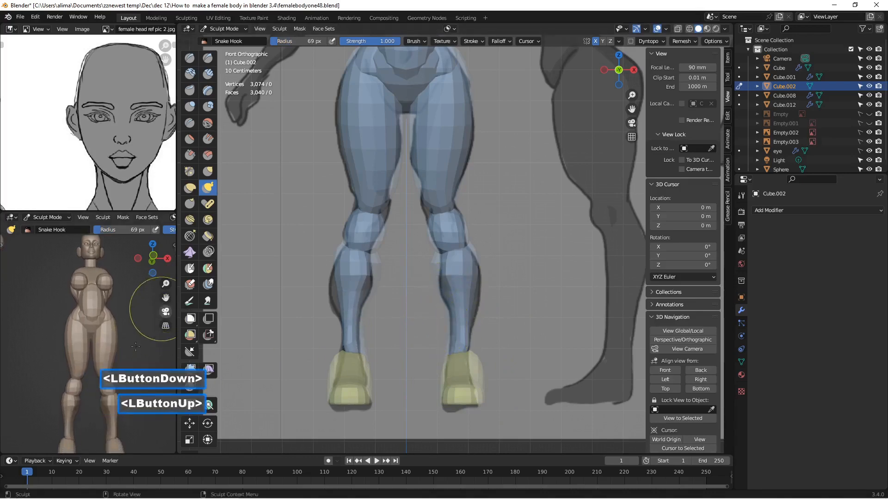
{"action": "left_click_drag", "start_coordinate": [445, 324], "coordinate": [453, 297], "text": "shift"}
{"action": "left_click", "coordinate": [436, 266], "text": "shift"}
{"action": "left_click", "coordinate": [436, 266], "text": "shift"}
{"action": "left_click", "coordinate": [438, 273], "text": "shift"}
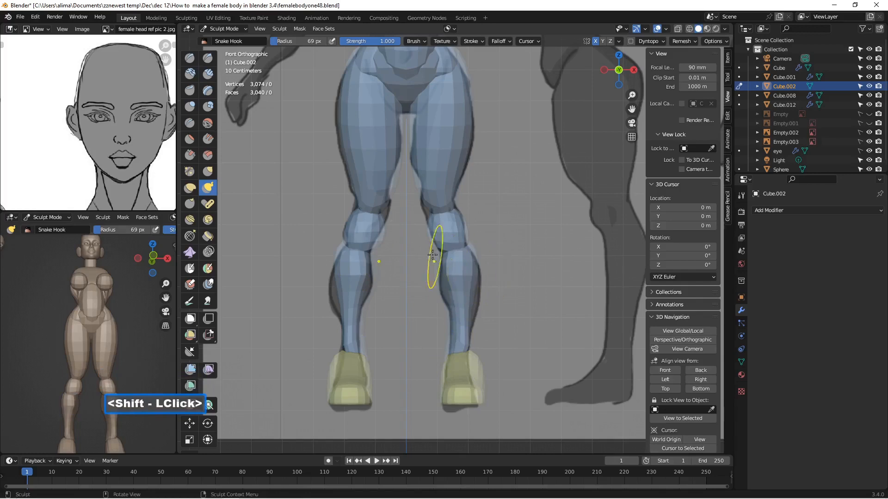
- Reshape the knees and lower inner thighs toward the front reference with the Elastic Deform brush
{"action": "left_click", "coordinate": [190, 188]}
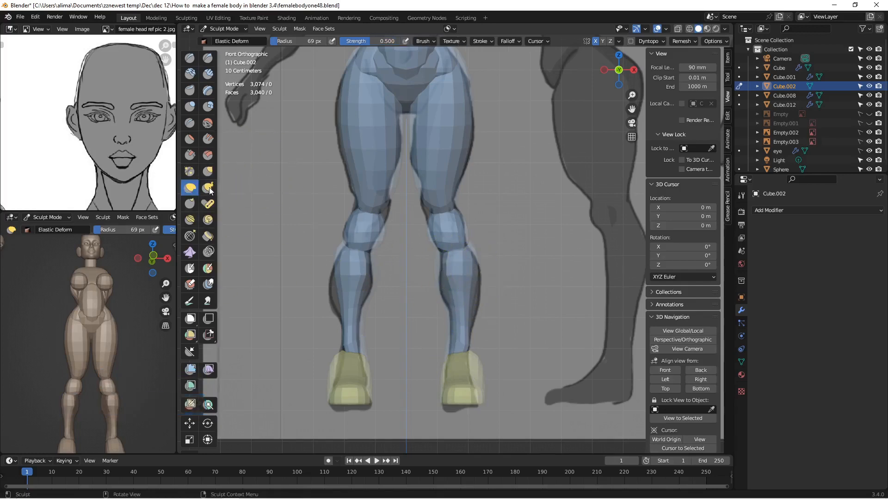
{"action": "mouse_move", "coordinate": [472, 251]}
{"action": "left_mouse_down"}
{"action": "mouse_move", "coordinate": [460, 245]}
{"action": "mouse_move", "coordinate": [462, 228]}
{"action": "mouse_move", "coordinate": [430, 237]}
{"action": "mouse_move", "coordinate": [432, 222]}
{"action": "left_mouse_up"}
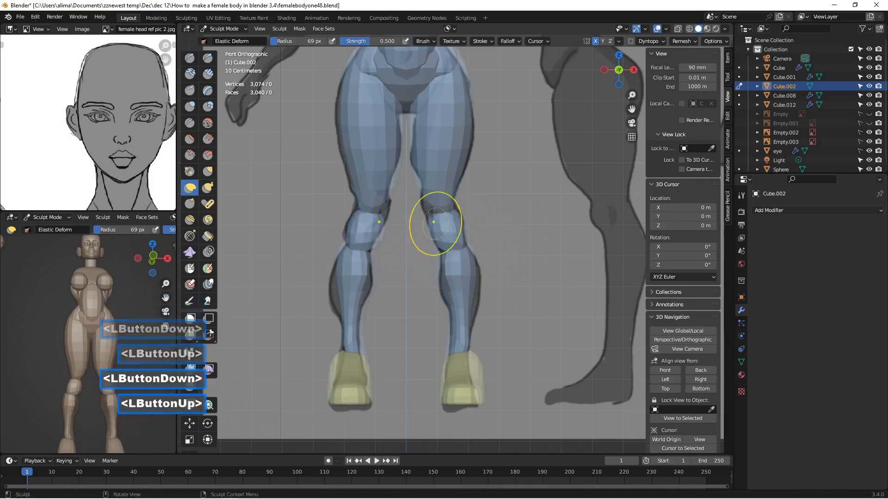
{"action": "mouse_move", "coordinate": [419, 179]}
{"action": "left_mouse_down"}
{"action": "mouse_move", "coordinate": [425, 180]}
{"action": "mouse_move", "coordinate": [426, 162]}
{"action": "left_mouse_up"}
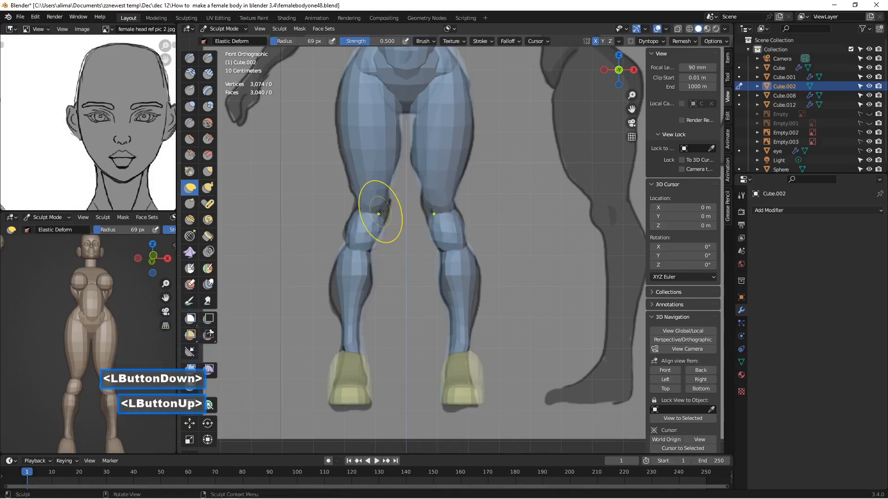
- Adjust the waist, sides of the chest and shoulders to the front reference with Elastic Deform strokes
{"action": "left_click_drag", "start_coordinate": [631, 109], "coordinate": [617, 108]}
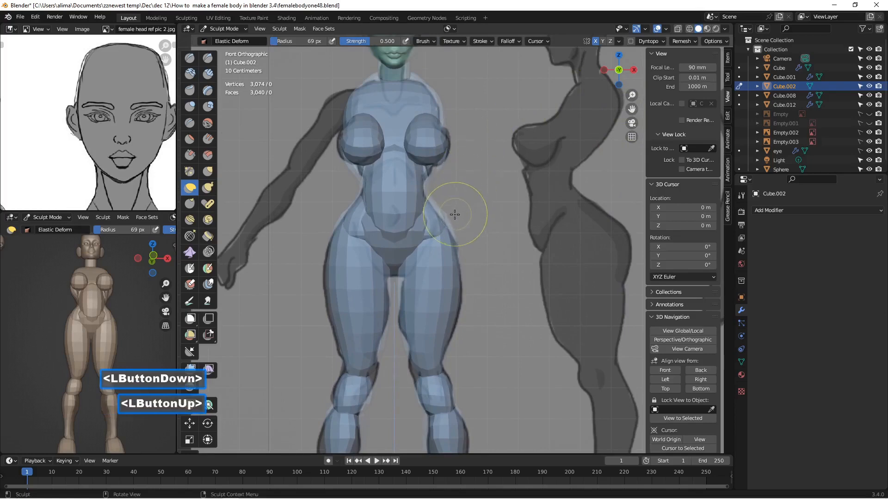
{"action": "mouse_move", "coordinate": [453, 213]}
{"action": "left_mouse_down"}
{"action": "mouse_move", "coordinate": [448, 221]}
{"action": "mouse_move", "coordinate": [422, 200]}
{"action": "left_mouse_up"}
{"action": "left_click", "coordinate": [423, 199]}
{"action": "left_click", "coordinate": [440, 141]}
{"action": "mouse_move", "coordinate": [439, 104]}
{"action": "left_mouse_down"}
{"action": "mouse_move", "coordinate": [429, 110]}
{"action": "mouse_move", "coordinate": [420, 88]}
{"action": "left_mouse_up"}
{"action": "left_click", "coordinate": [418, 83]}
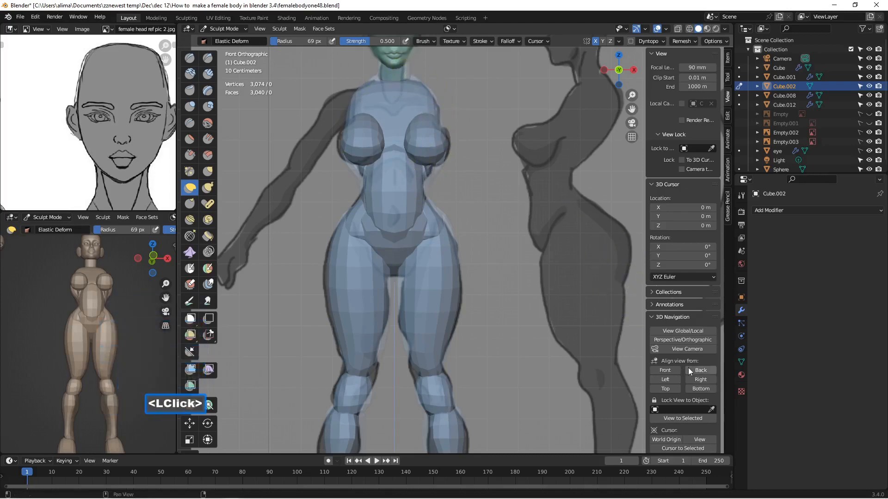
- In the right side view, pull the front and back of the thigh and the buttock toward the reference outline
{"action": "left_click", "coordinate": [698, 380]}
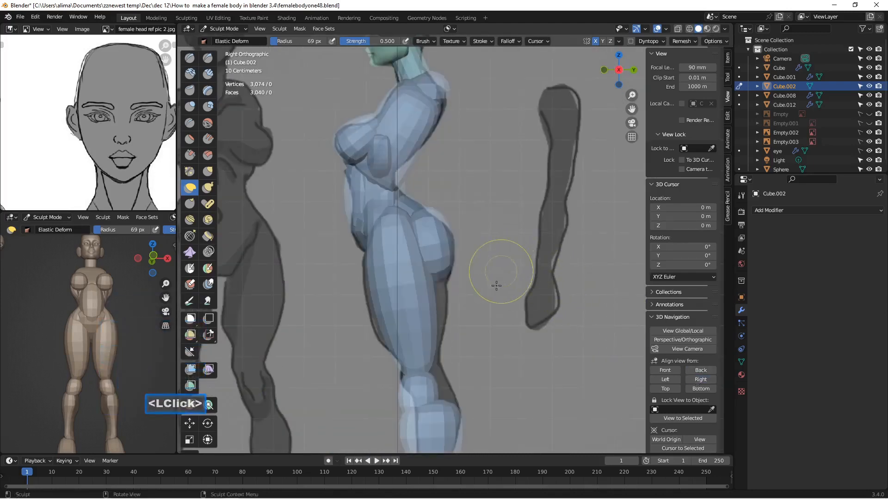
{"action": "left_click_drag", "start_coordinate": [436, 307], "coordinate": [452, 302]}
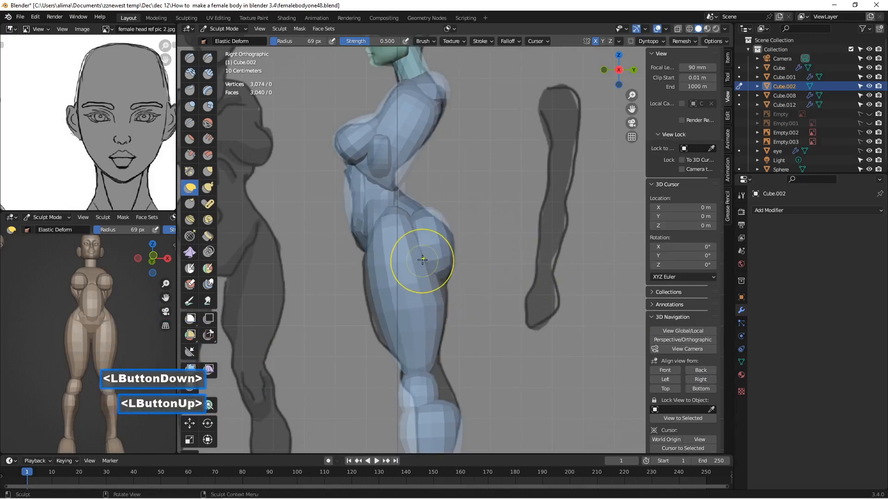
{"action": "left_click_drag", "start_coordinate": [418, 253], "coordinate": [444, 252]}
{"action": "left_click_drag", "start_coordinate": [377, 286], "coordinate": [368, 297]}
- Reshape the knee and lower thigh to the side reference, and save an incremental version as femalebodyone51.blend
{"action": "mouse_move", "coordinate": [426, 377]}
{"action": "left_mouse_down"}
{"action": "mouse_move", "coordinate": [443, 404]}
{"action": "mouse_move", "coordinate": [450, 389]}
{"action": "mouse_move", "coordinate": [476, 382]}
{"action": "left_mouse_up"}
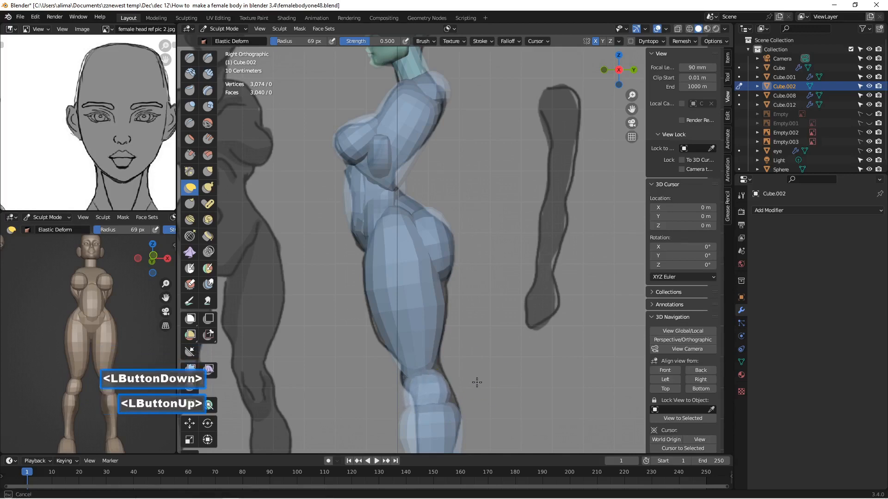
{"action": "left_click_drag", "start_coordinate": [415, 384], "coordinate": [413, 380]}
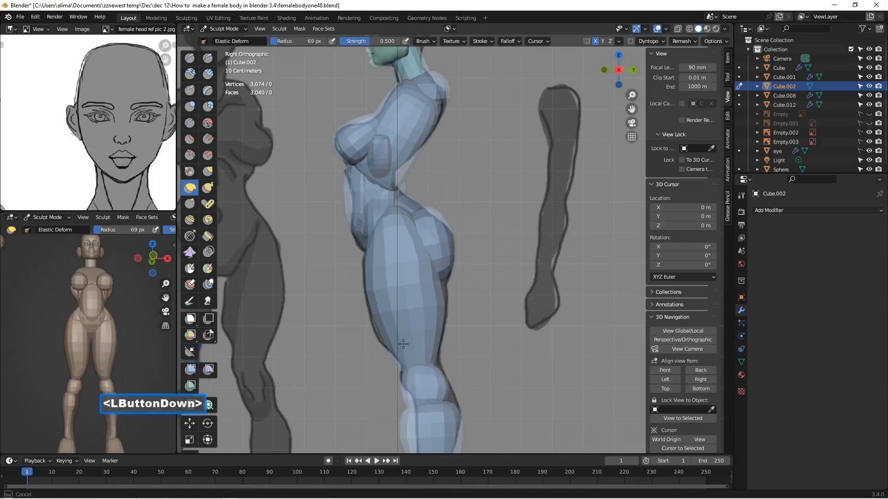
{"action": "left_click_drag", "start_coordinate": [403, 346], "coordinate": [408, 337]}
{"action": "mouse_move", "coordinate": [443, 368]}
{"action": "left_mouse_down"}
{"action": "mouse_move", "coordinate": [433, 388]}
{"action": "mouse_move", "coordinate": [438, 365]}
{"action": "left_mouse_up"}
{"action": "mouse_move", "coordinate": [411, 399]}
{"action": "left_mouse_down"}
{"action": "mouse_move", "coordinate": [411, 373]}
{"action": "mouse_move", "coordinate": [423, 382]}
{"action": "left_mouse_up"}
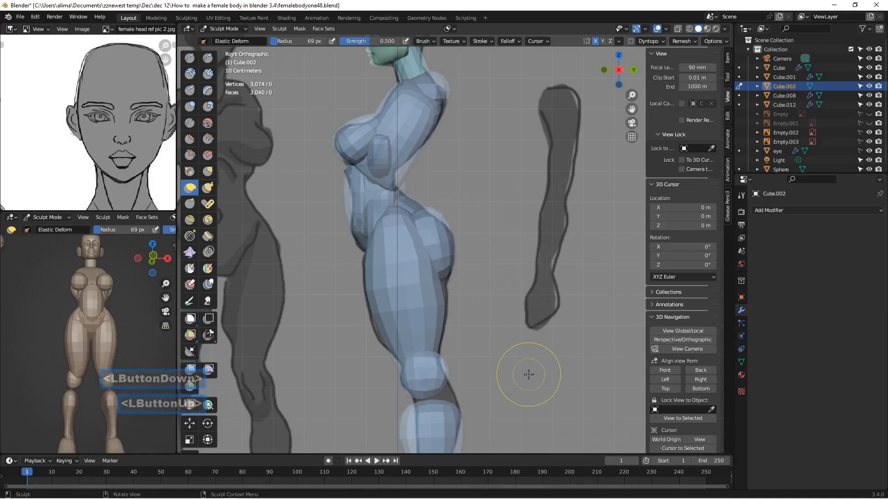
{"action": "key", "text": "Insert"}
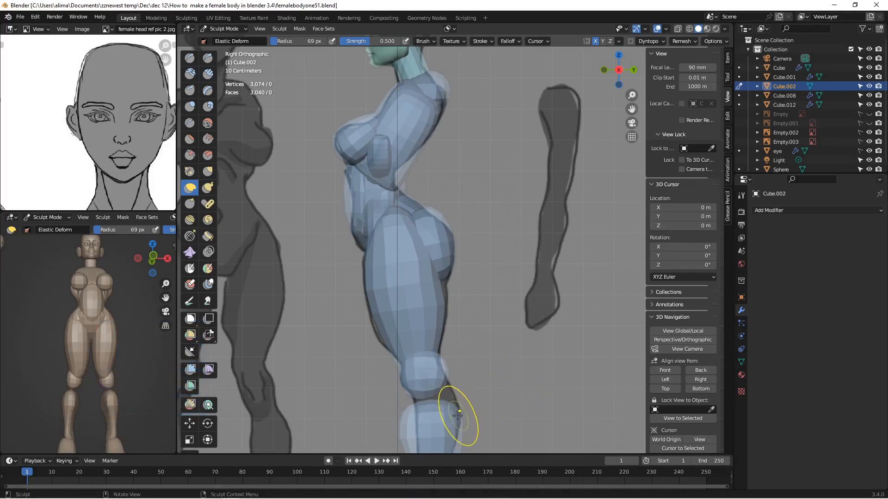
- Pull the upper calf up to the knee and backward, and adjust the back of the thigh to the side outline
{"action": "left_click_drag", "start_coordinate": [446, 414], "coordinate": [437, 329]}
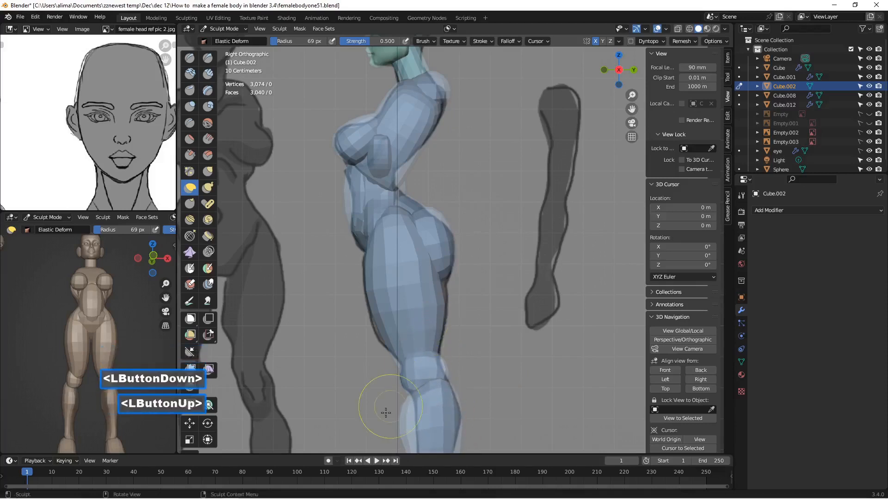
{"action": "mouse_move", "coordinate": [397, 420]}
{"action": "left_mouse_down"}
{"action": "mouse_move", "coordinate": [455, 390]}
{"action": "mouse_move", "coordinate": [448, 392]}
{"action": "left_mouse_up"}
{"action": "left_click_drag", "start_coordinate": [438, 298], "coordinate": [443, 298]}
- Adjust the upper hip and abdomen to the side reference, and check the body in the second viewport
{"action": "left_click_drag", "start_coordinate": [441, 208], "coordinate": [426, 224]}
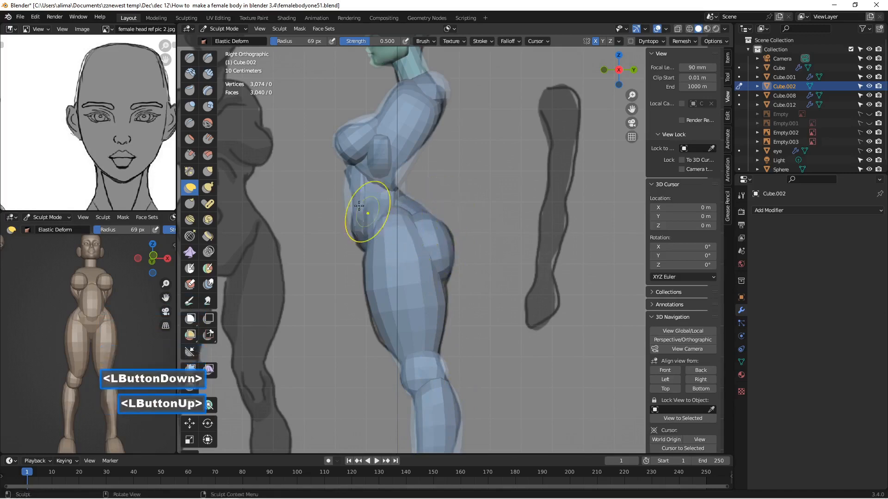
{"action": "left_click_drag", "start_coordinate": [356, 206], "coordinate": [349, 198]}
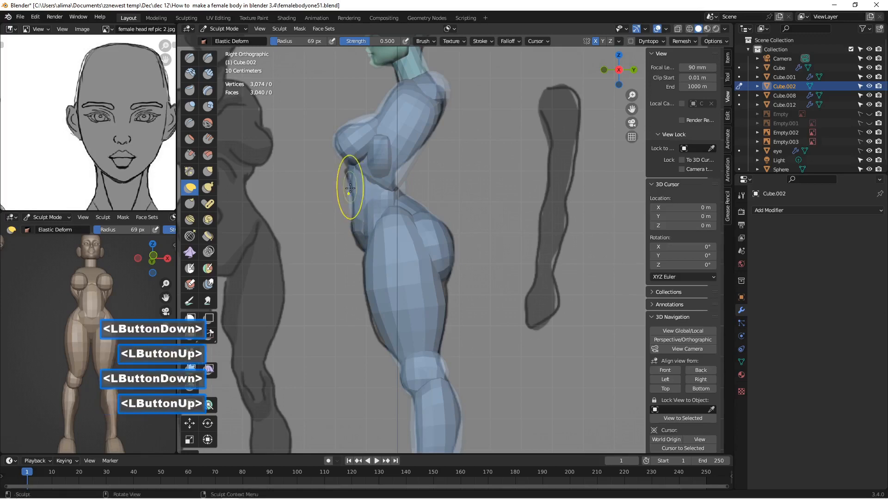
{"action": "middle_click_drag", "start_coordinate": [117, 319], "coordinate": [108, 336]}
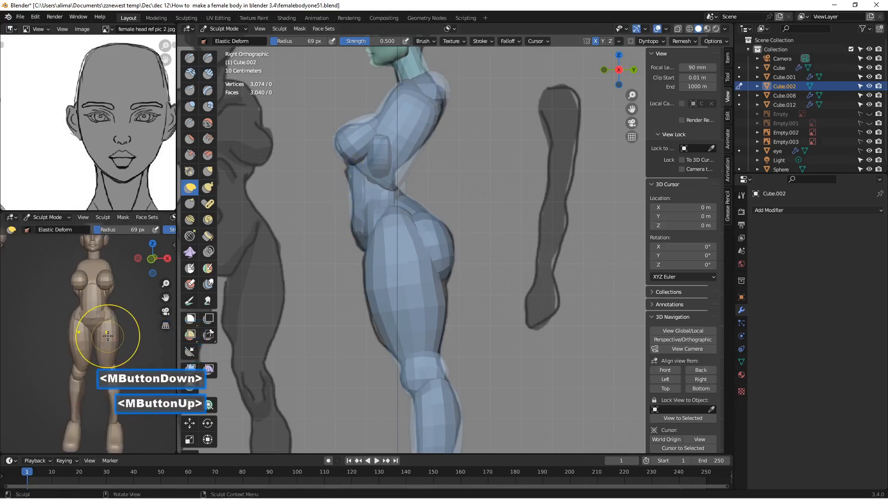
- Shape the lower calf and knee to the side reference, and save an incremental version as femalebodyone53.blend
{"action": "scroll", "coordinate": [422, 336], "scroll_direction": "down", "scroll_amount": 1}
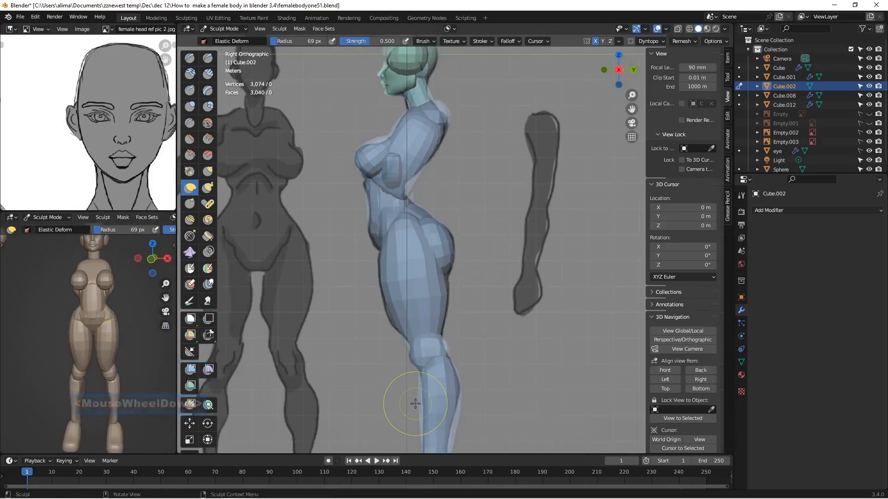
{"action": "mouse_move", "coordinate": [417, 402]}
{"action": "left_mouse_down"}
{"action": "mouse_move", "coordinate": [451, 422]}
{"action": "mouse_move", "coordinate": [458, 398]}
{"action": "mouse_move", "coordinate": [453, 406]}
{"action": "left_mouse_up"}
{"action": "scroll", "coordinate": [459, 399], "scroll_direction": "down", "scroll_amount": 1}
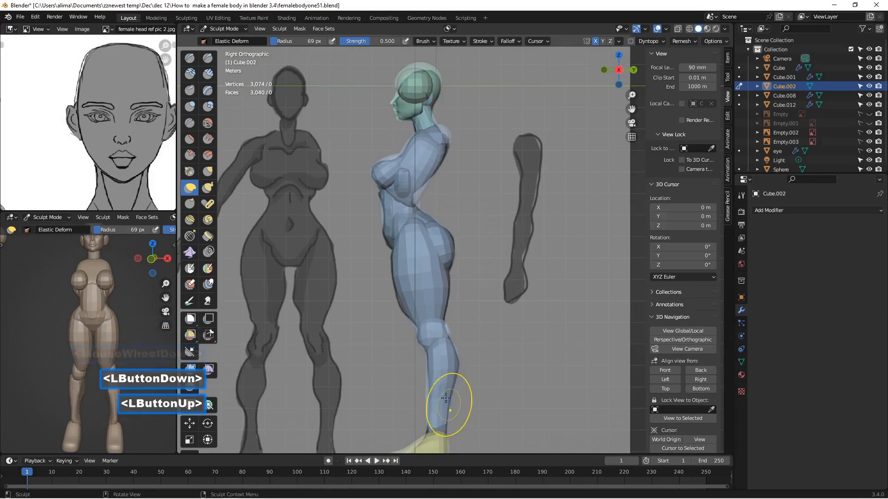
{"action": "left_click", "coordinate": [446, 352]}
{"action": "scroll", "coordinate": [445, 354], "scroll_direction": "up", "scroll_amount": 2}
{"action": "left_click_drag", "start_coordinate": [440, 367], "coordinate": [435, 366]}
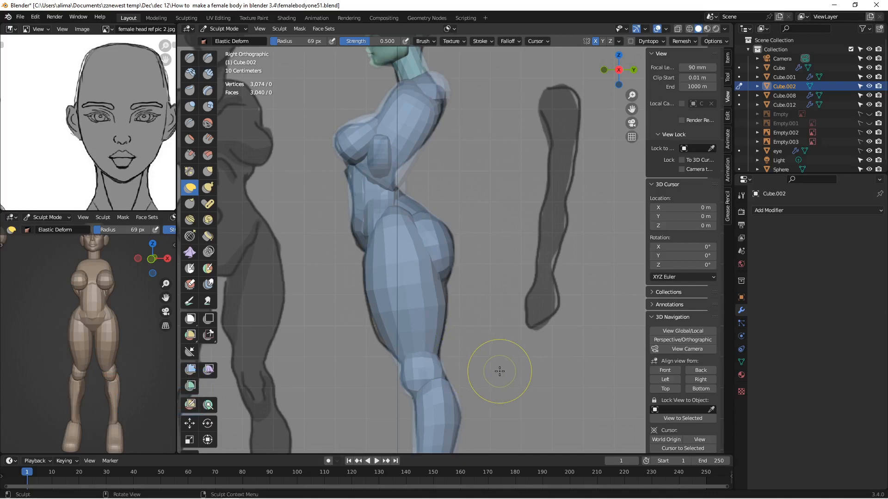
{"action": "key", "text": "Insert"}
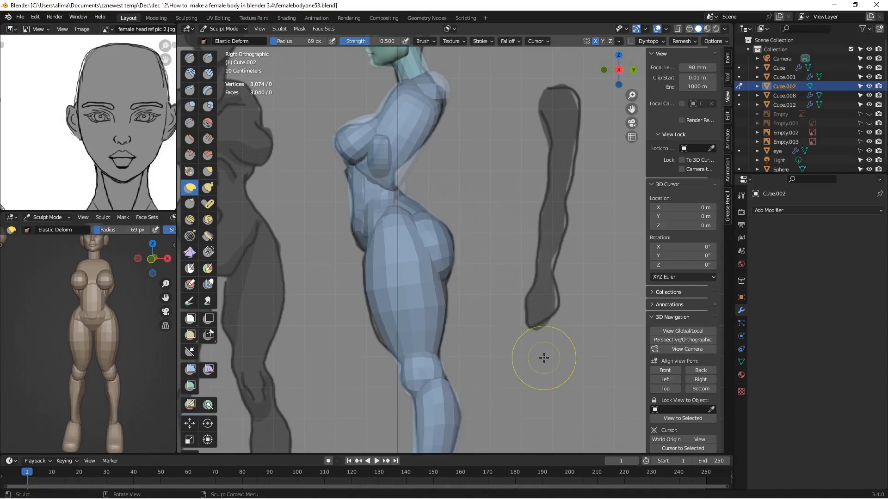
- Refine the lower back, upper back and side chest to the side reference, and save an incremental version as femalebodyone54.blend
{"action": "mouse_move", "coordinate": [403, 176]}
{"action": "left_mouse_down"}
{"action": "mouse_move", "coordinate": [391, 167]}
{"action": "mouse_move", "coordinate": [405, 172]}
{"action": "mouse_move", "coordinate": [400, 182]}
{"action": "left_mouse_up"}
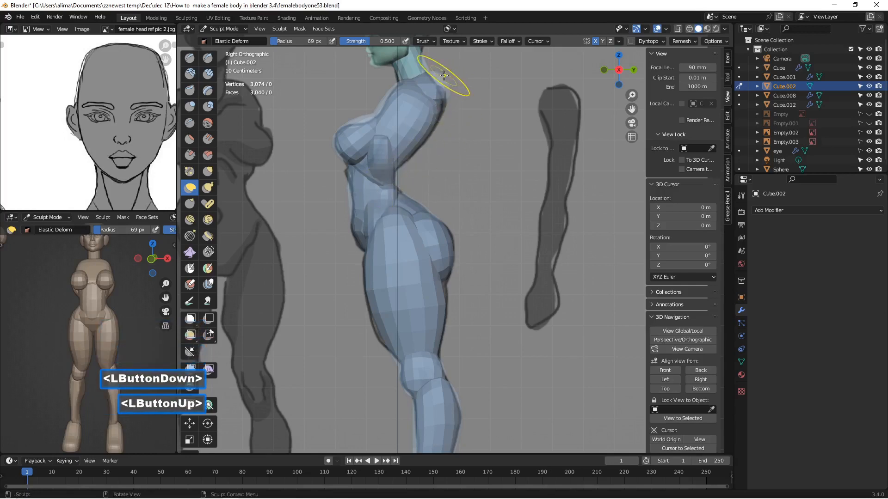
{"action": "scroll", "coordinate": [481, 115], "scroll_direction": "down", "scroll_amount": 2}
{"action": "mouse_move", "coordinate": [448, 132]}
{"action": "left_mouse_down"}
{"action": "mouse_move", "coordinate": [431, 112]}
{"action": "mouse_move", "coordinate": [437, 136]}
{"action": "left_mouse_up"}
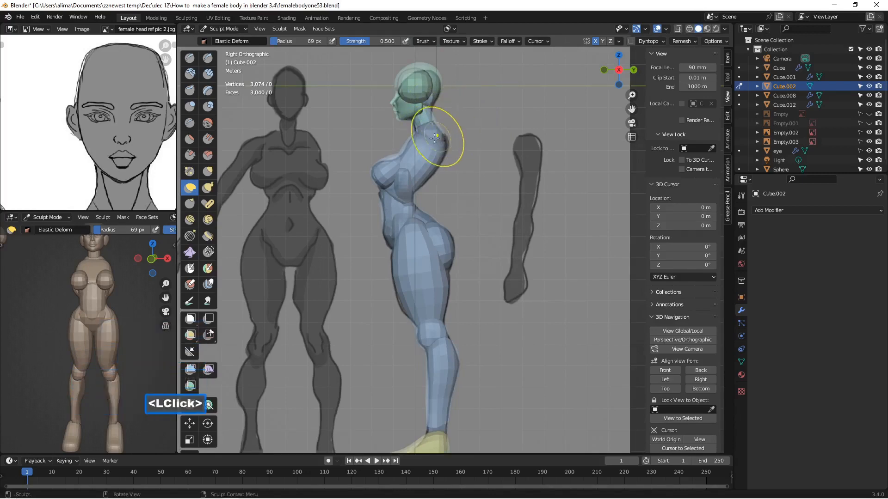
{"action": "mouse_move", "coordinate": [386, 154]}
{"action": "left_mouse_down"}
{"action": "mouse_move", "coordinate": [406, 145]}
{"action": "mouse_move", "coordinate": [432, 157]}
{"action": "left_mouse_up"}
{"action": "left_click", "coordinate": [392, 157]}
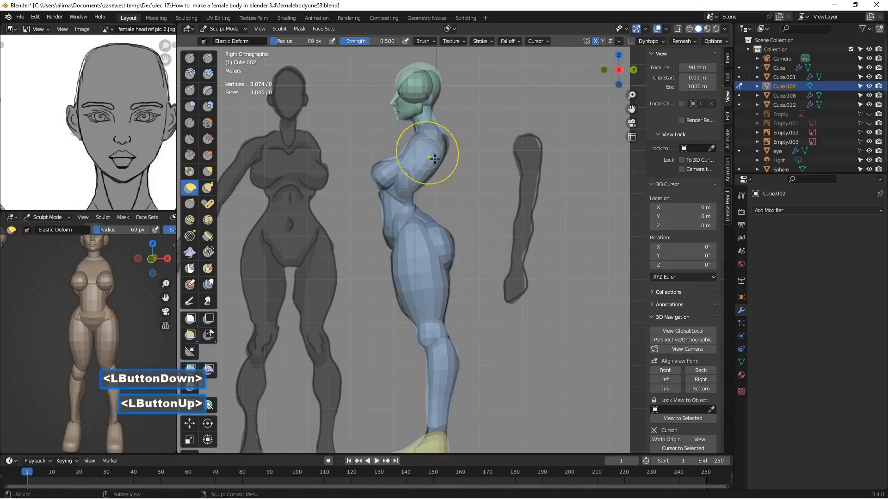
{"action": "scroll", "coordinate": [422, 195], "scroll_direction": "down", "scroll_amount": 2}
{"action": "middle_click_drag", "start_coordinate": [402, 190], "coordinate": [519, 196]}
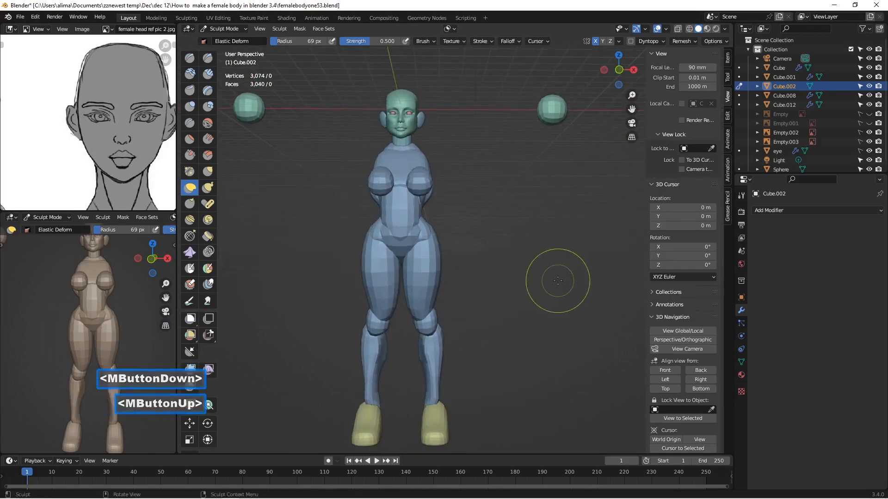
{"action": "key", "text": "Insert"}
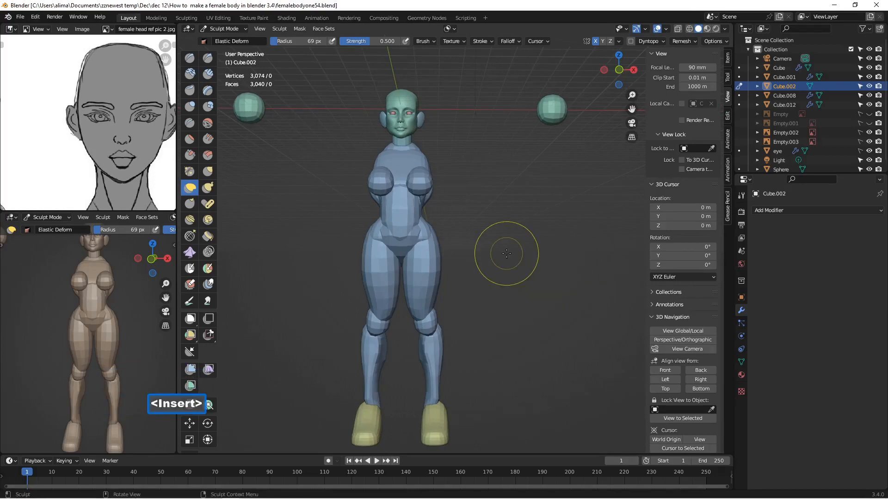
- Pull the lower abdomen down toward the crotch so that it tapers between the thighs
{"action": "scroll", "coordinate": [459, 257], "scroll_direction": "up", "scroll_amount": 4}
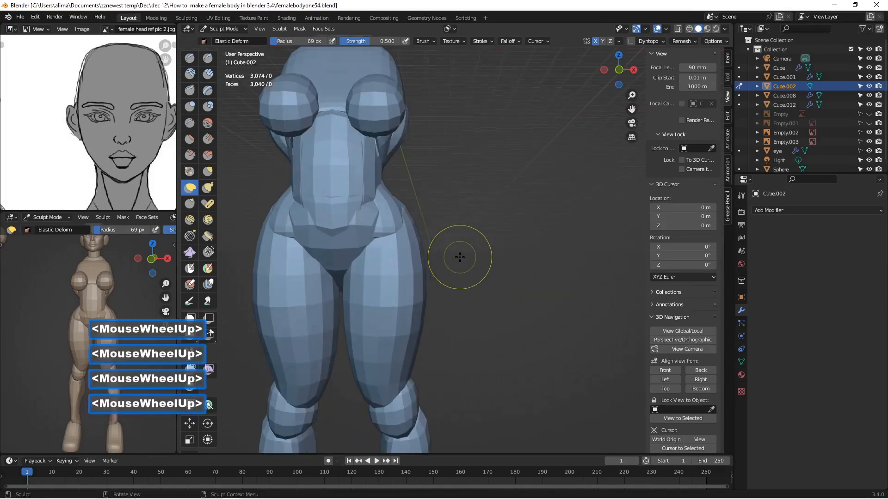
{"action": "middle_click_drag", "start_coordinate": [340, 209], "coordinate": [309, 221]}
{"action": "left_click_drag", "start_coordinate": [323, 199], "coordinate": [314, 204]}
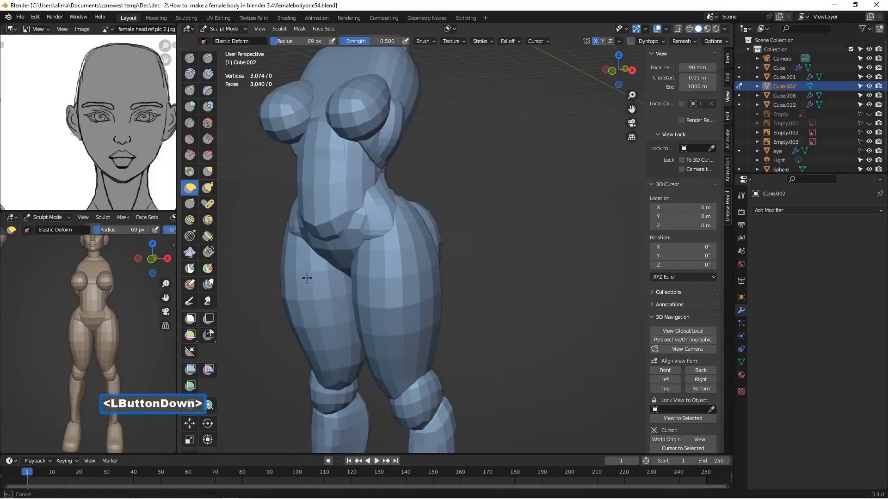
{"action": "left_click_drag", "start_coordinate": [313, 315], "coordinate": [401, 278]}
{"action": "mouse_move", "coordinate": [400, 278]}
{"action": "middle_mouse_down"}
{"action": "mouse_move", "coordinate": [330, 245]}
{"action": "mouse_move", "coordinate": [369, 233]}
{"action": "middle_mouse_up"}
{"action": "mouse_move", "coordinate": [326, 244]}
{"action": "left_mouse_down"}
{"action": "mouse_move", "coordinate": [330, 271]}
{"action": "mouse_move", "coordinate": [327, 263]}
{"action": "left_mouse_up"}
{"action": "middle_click_drag", "start_coordinate": [360, 261], "coordinate": [301, 264]}
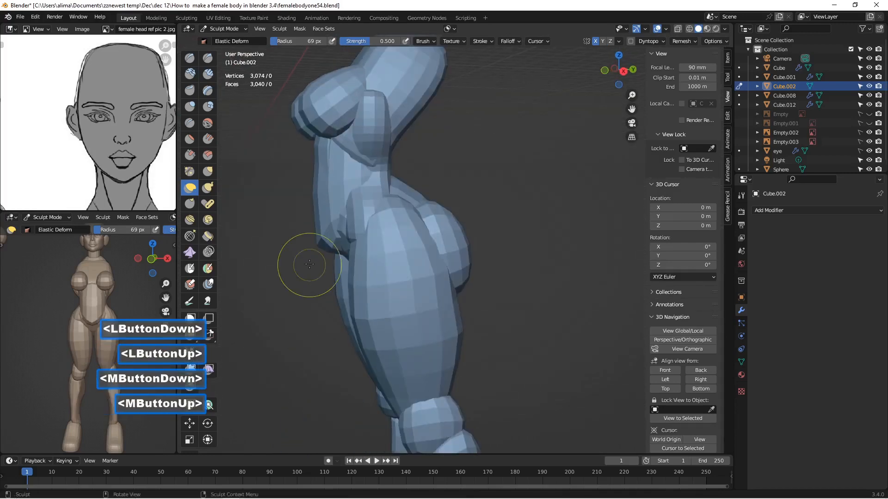
{"action": "left_click_drag", "start_coordinate": [298, 259], "coordinate": [324, 237]}
{"action": "middle_click_drag", "start_coordinate": [324, 237], "coordinate": [415, 222]}
- Sculpt the sides of the abdomen and the waist above the hips with Elastic Deform from angled views
{"action": "left_click_drag", "start_coordinate": [337, 196], "coordinate": [326, 198]}
{"action": "middle_click_drag", "start_coordinate": [362, 198], "coordinate": [353, 187]}
{"action": "scroll", "coordinate": [354, 187], "scroll_direction": "down", "scroll_amount": 1}
{"action": "mouse_move", "coordinate": [369, 189]}
{"action": "left_mouse_down"}
{"action": "mouse_move", "coordinate": [361, 214]}
{"action": "mouse_move", "coordinate": [367, 208]}
{"action": "left_mouse_up"}
{"action": "middle_click_drag", "start_coordinate": [367, 208], "coordinate": [362, 204]}
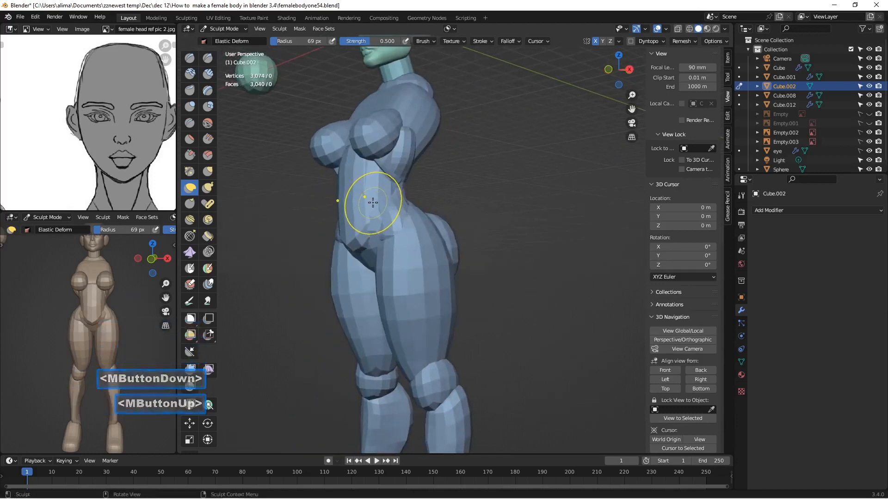
{"action": "mouse_move", "coordinate": [376, 203]}
{"action": "left_mouse_down"}
{"action": "mouse_move", "coordinate": [384, 211]}
{"action": "mouse_move", "coordinate": [374, 201]}
{"action": "left_mouse_up"}
{"action": "mouse_move", "coordinate": [374, 201]}
{"action": "middle_mouse_down"}
{"action": "mouse_move", "coordinate": [440, 205]}
{"action": "mouse_move", "coordinate": [393, 201]}
{"action": "middle_mouse_up"}
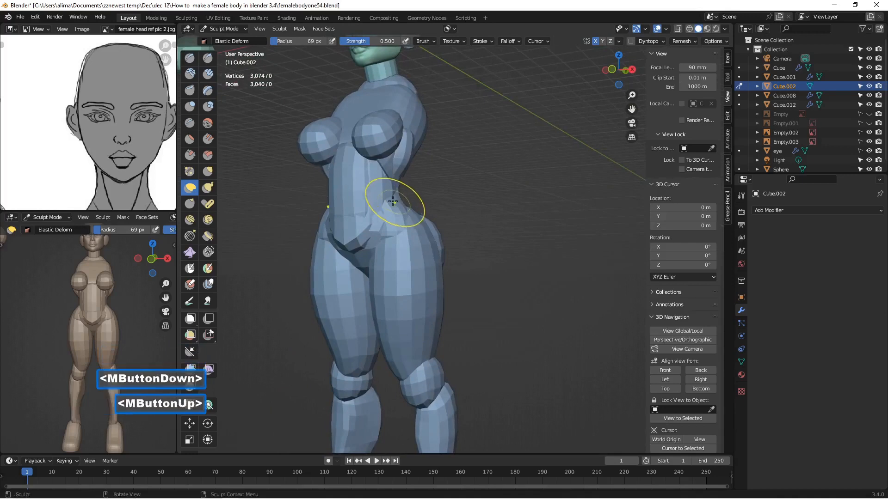
{"action": "left_click_drag", "start_coordinate": [378, 201], "coordinate": [376, 198]}
{"action": "middle_click_drag", "start_coordinate": [377, 198], "coordinate": [412, 195]}
{"action": "left_click_drag", "start_coordinate": [377, 198], "coordinate": [391, 201]}
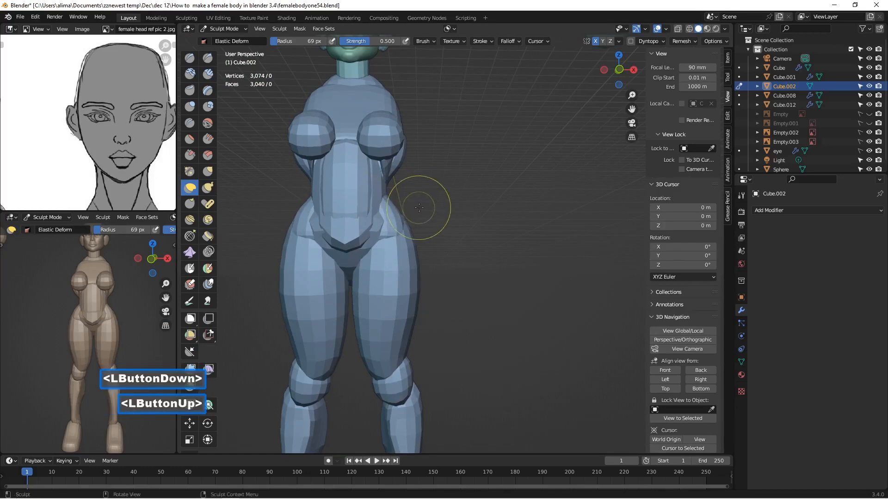
- Adjust the waist outline below the ribcage to the front reference
{"action": "left_click", "coordinate": [665, 371]}
{"action": "scroll", "coordinate": [463, 256], "scroll_direction": "up", "scroll_amount": 2}
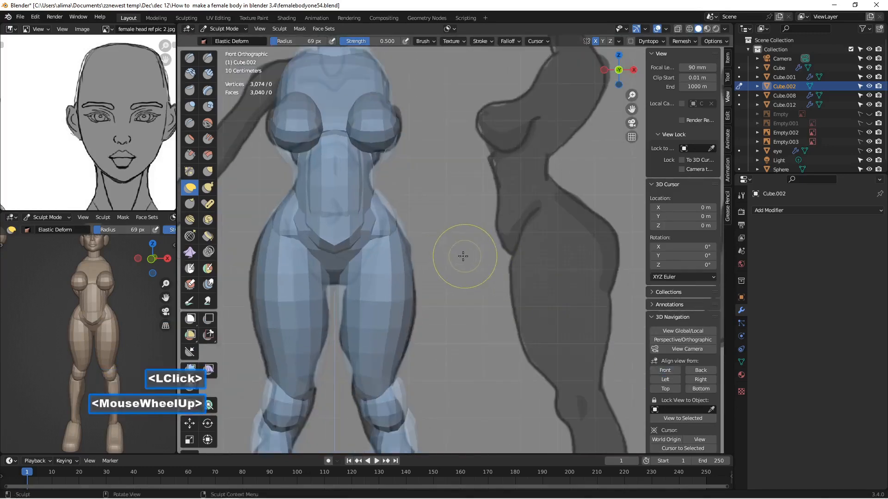
{"action": "mouse_move", "coordinate": [376, 185]}
{"action": "left_mouse_down"}
{"action": "mouse_move", "coordinate": [367, 175]}
{"action": "mouse_move", "coordinate": [378, 168]}
{"action": "left_mouse_up"}
{"action": "scroll", "coordinate": [432, 169], "scroll_direction": "down", "scroll_amount": 3}
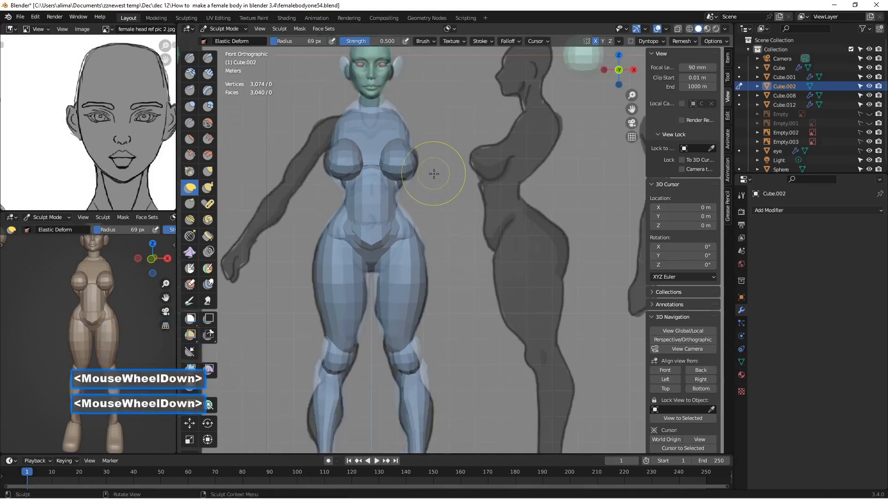
- Reshape the flanks and lower abdomen above the pelvis, and save an incremental version as femalebodyone56.blend
{"action": "middle_click_drag", "start_coordinate": [448, 188], "coordinate": [399, 196]}
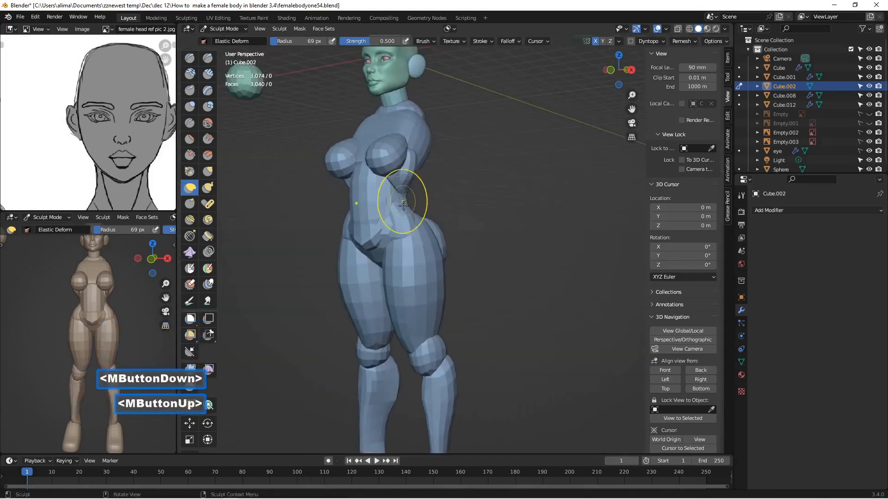
{"action": "scroll", "coordinate": [402, 204], "scroll_direction": "up", "scroll_amount": 2}
{"action": "middle_click_drag", "start_coordinate": [343, 209], "coordinate": [334, 231]}
{"action": "mouse_move", "coordinate": [319, 196]}
{"action": "left_mouse_down"}
{"action": "mouse_move", "coordinate": [311, 197]}
{"action": "mouse_move", "coordinate": [321, 219]}
{"action": "mouse_move", "coordinate": [292, 218]}
{"action": "left_mouse_up"}
{"action": "middle_click_drag", "start_coordinate": [326, 221], "coordinate": [297, 199]}
{"action": "mouse_move", "coordinate": [327, 247]}
{"action": "left_mouse_down"}
{"action": "mouse_move", "coordinate": [350, 246]}
{"action": "mouse_move", "coordinate": [297, 225]}
{"action": "left_mouse_up"}
{"action": "middle_click_drag", "start_coordinate": [297, 225], "coordinate": [367, 207]}
{"action": "left_click_drag", "start_coordinate": [349, 198], "coordinate": [347, 179]}
{"action": "mouse_move", "coordinate": [356, 174]}
{"action": "middle_mouse_down"}
{"action": "mouse_move", "coordinate": [277, 174]}
{"action": "mouse_move", "coordinate": [356, 187]}
{"action": "middle_mouse_up"}
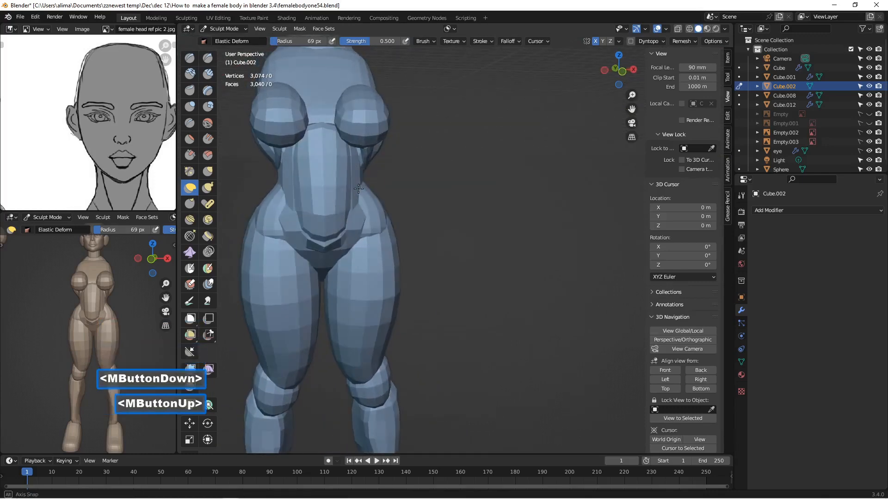
{"action": "key", "text": "Insert"}
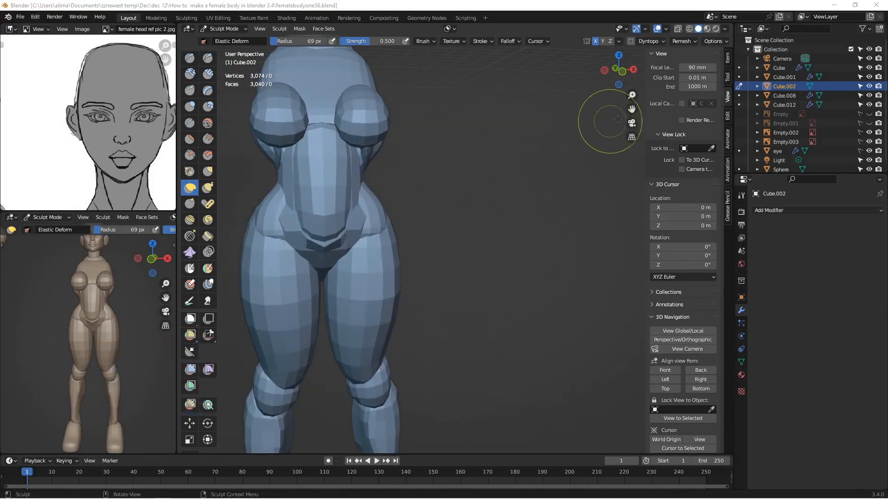
- Shape the upper chest and the sides of the ribcage to the front reference
{"action": "left_click_drag", "start_coordinate": [631, 110], "coordinate": [683, 235]}
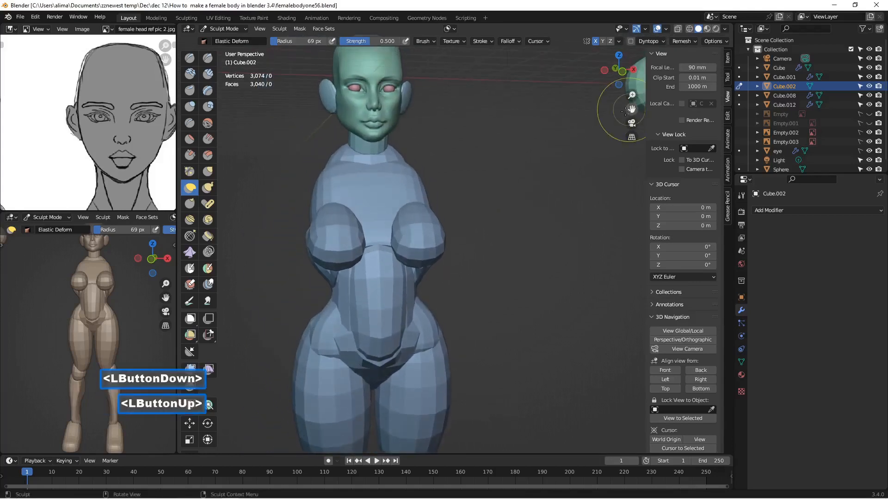
{"action": "left_click", "coordinate": [665, 371]}
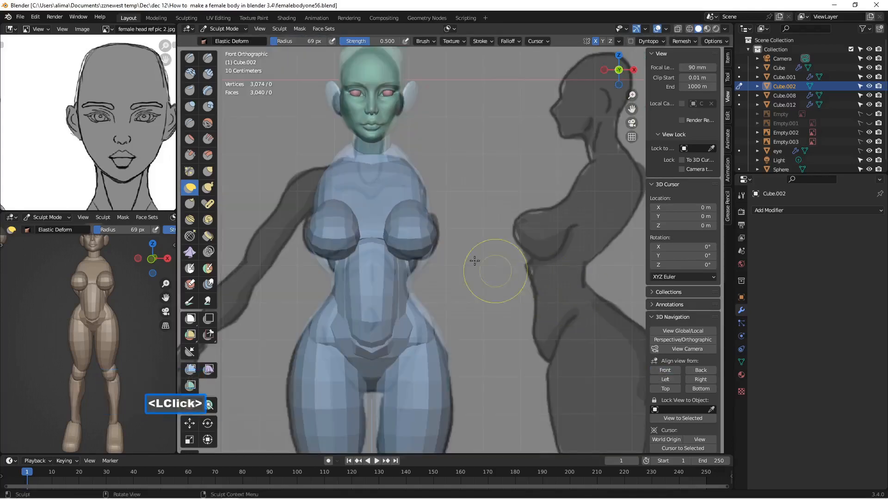
{"action": "scroll", "coordinate": [426, 227], "scroll_direction": "up", "scroll_amount": 2}
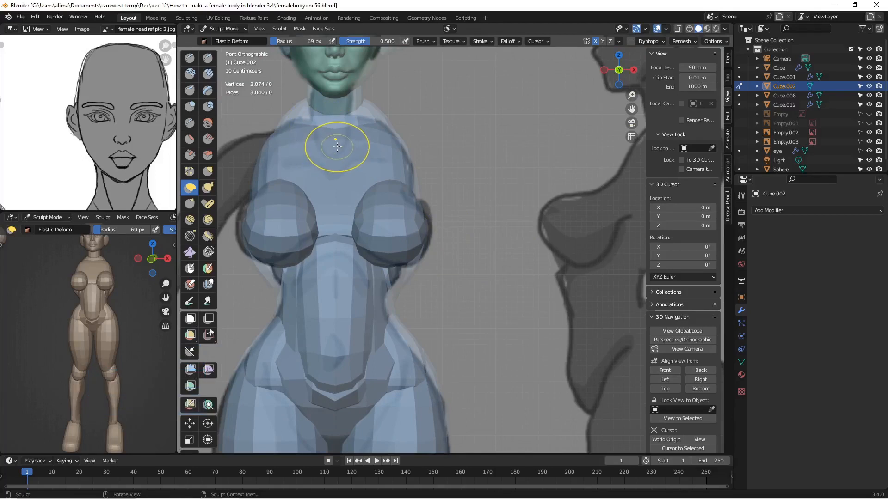
{"action": "left_click_drag", "start_coordinate": [335, 140], "coordinate": [335, 154]}
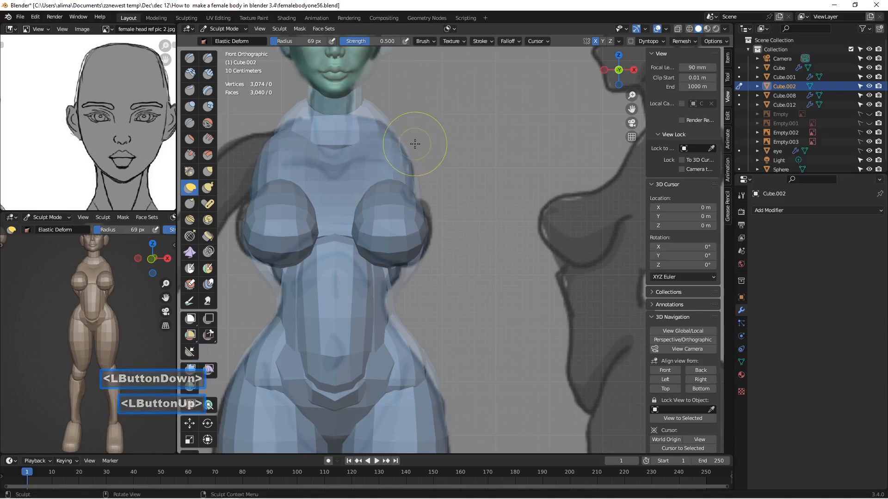
{"action": "left_click_drag", "start_coordinate": [401, 170], "coordinate": [399, 173]}
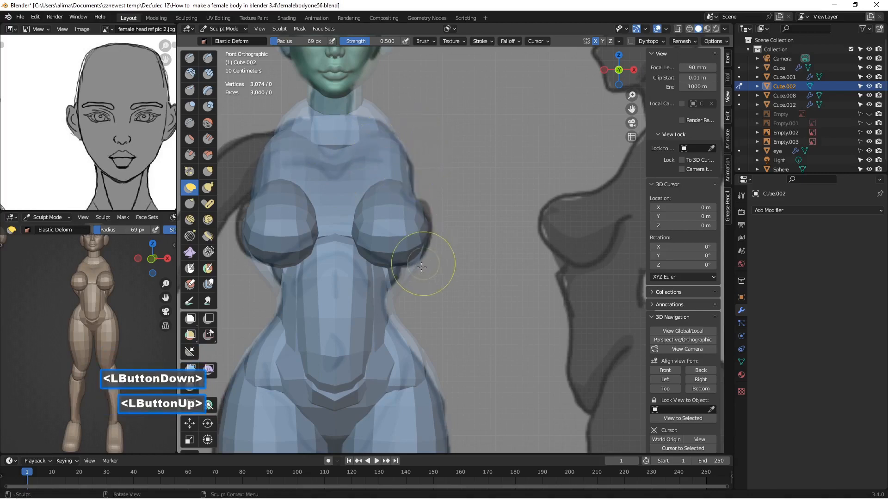
{"action": "mouse_move", "coordinate": [402, 269]}
{"action": "left_mouse_down"}
{"action": "mouse_move", "coordinate": [395, 268]}
{"action": "mouse_move", "coordinate": [399, 291]}
{"action": "mouse_move", "coordinate": [409, 261]}
{"action": "left_mouse_up"}
{"action": "left_click", "coordinate": [439, 211]}
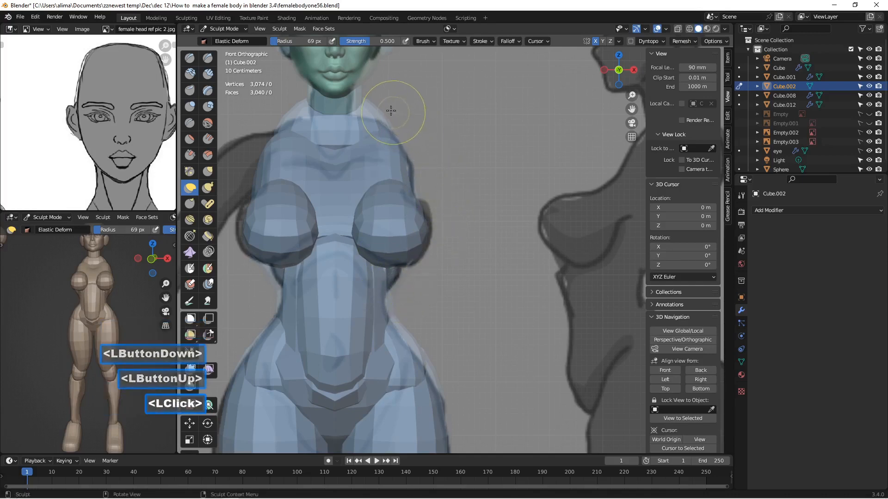
- Adjust the neck base and the slope of the shoulders to the front and side references
{"action": "left_click_drag", "start_coordinate": [376, 113], "coordinate": [367, 110]}
{"action": "left_click_drag", "start_coordinate": [368, 110], "coordinate": [367, 117]}
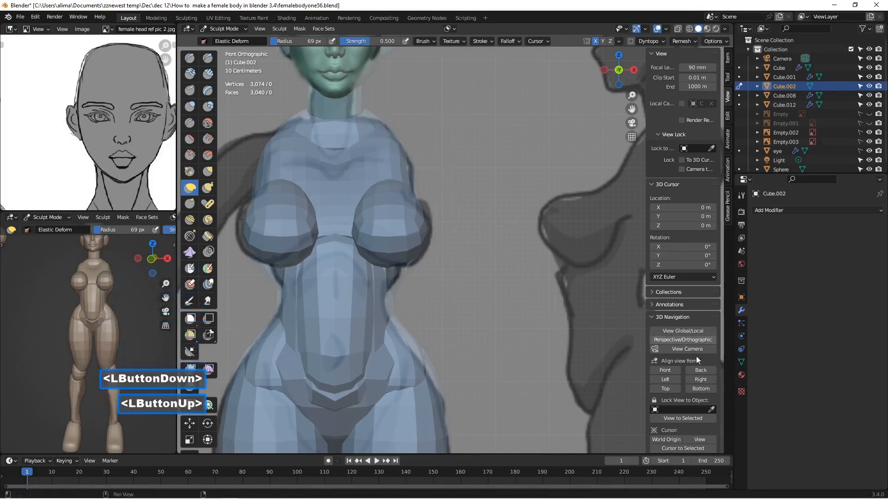
{"action": "left_click", "coordinate": [701, 380]}
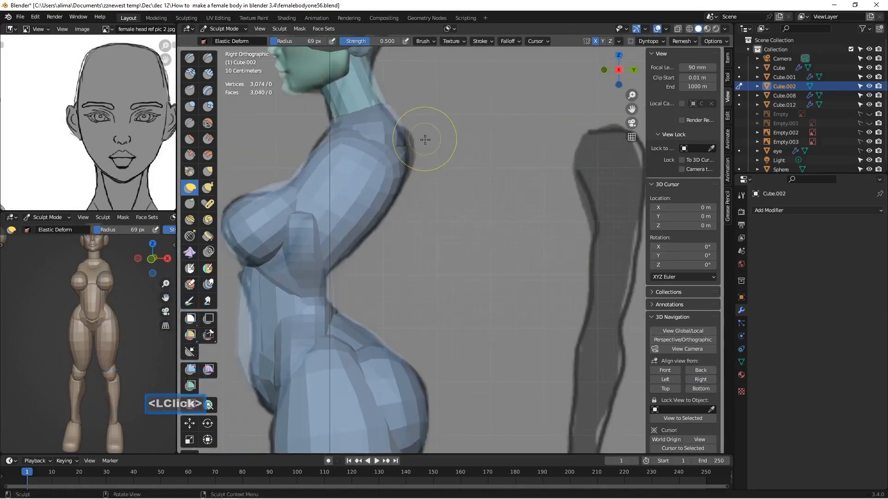
{"action": "left_click_drag", "start_coordinate": [391, 119], "coordinate": [397, 122]}
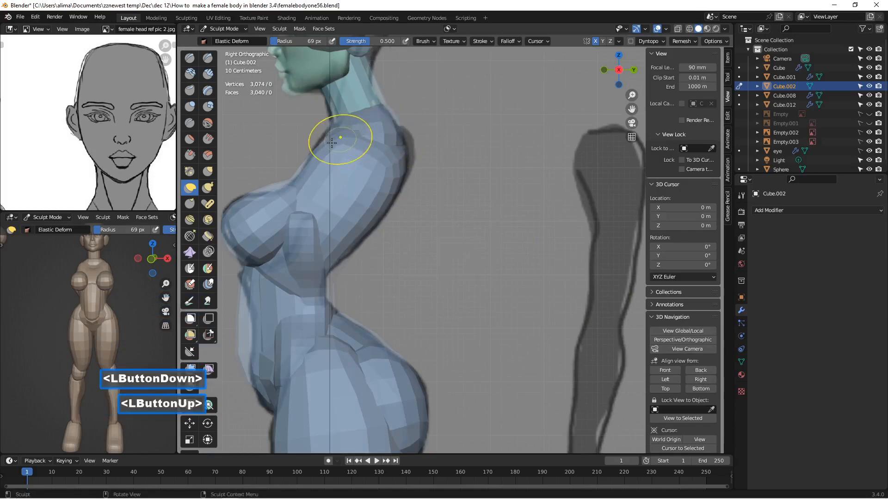
- Enlarge the Elastic Deform brush to a 109 px radius and reshape the breasts against the front reference
{"action": "left_click", "coordinate": [664, 370]}
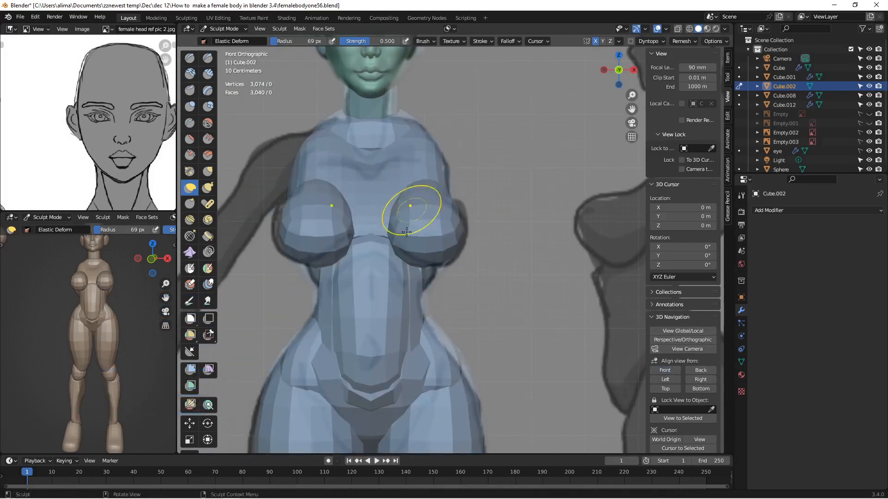
{"action": "key", "text": "f"}
{"action": "left_click", "coordinate": [430, 253]}
{"action": "left_click_drag", "start_coordinate": [430, 252], "coordinate": [379, 241]}
{"action": "mouse_move", "coordinate": [405, 190]}
{"action": "left_mouse_down"}
{"action": "mouse_move", "coordinate": [378, 173]}
{"action": "mouse_move", "coordinate": [373, 153]}
{"action": "left_mouse_up"}
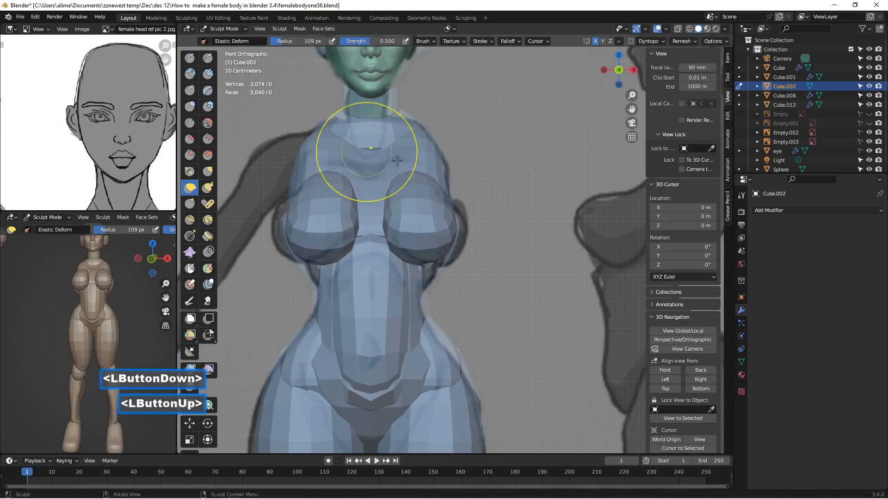
{"action": "mouse_move", "coordinate": [409, 248]}
{"action": "left_mouse_down"}
{"action": "mouse_move", "coordinate": [407, 229]}
{"action": "mouse_move", "coordinate": [406, 237]}
{"action": "mouse_move", "coordinate": [435, 234]}
{"action": "left_mouse_up"}
{"action": "middle_click_drag", "start_coordinate": [435, 234], "coordinate": [356, 222]}
{"action": "mouse_move", "coordinate": [434, 184]}
{"action": "left_mouse_down"}
{"action": "mouse_move", "coordinate": [441, 190]}
{"action": "mouse_move", "coordinate": [442, 174]}
{"action": "mouse_move", "coordinate": [461, 184]}
{"action": "left_mouse_up"}
- Reduce the brush radius to 79 px and blend the tops of the breasts into the upper chest
{"action": "key", "text": "f"}
{"action": "left_click", "coordinate": [440, 172]}
{"action": "middle_click_drag", "start_coordinate": [469, 150], "coordinate": [427, 159]}
{"action": "scroll", "coordinate": [427, 159], "scroll_direction": "up", "scroll_amount": 2}
{"action": "left_click_drag", "start_coordinate": [421, 167], "coordinate": [467, 150]}
{"action": "left_click", "coordinate": [440, 174]}
{"action": "left_click_drag", "start_coordinate": [464, 153], "coordinate": [454, 149]}
{"action": "middle_click_drag", "start_coordinate": [454, 149], "coordinate": [546, 156]}
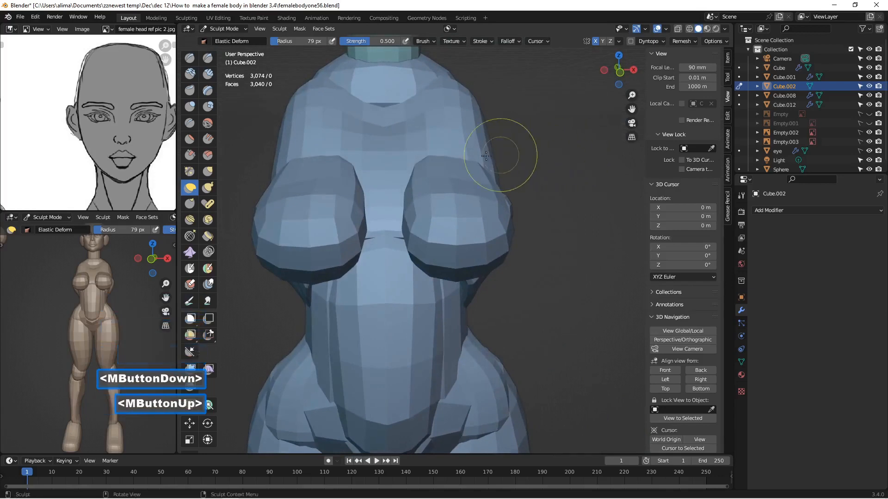
- Refine the upper and outer breast shape from several angles, and save an incremental version as femalebodyone58.blend
{"action": "left_click_drag", "start_coordinate": [463, 157], "coordinate": [476, 158]}
{"action": "middle_click_drag", "start_coordinate": [475, 158], "coordinate": [387, 139]}
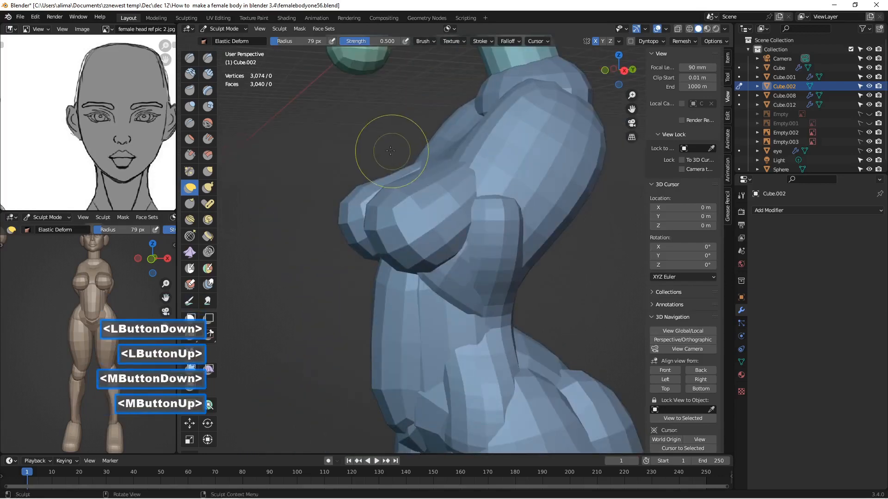
{"action": "left_click_drag", "start_coordinate": [440, 165], "coordinate": [470, 143]}
{"action": "middle_click_drag", "start_coordinate": [470, 143], "coordinate": [467, 154]}
{"action": "left_click_drag", "start_coordinate": [482, 179], "coordinate": [458, 183]}
{"action": "scroll", "coordinate": [467, 170], "scroll_direction": "down", "scroll_amount": 2}
{"action": "middle_click_drag", "start_coordinate": [467, 172], "coordinate": [471, 182]}
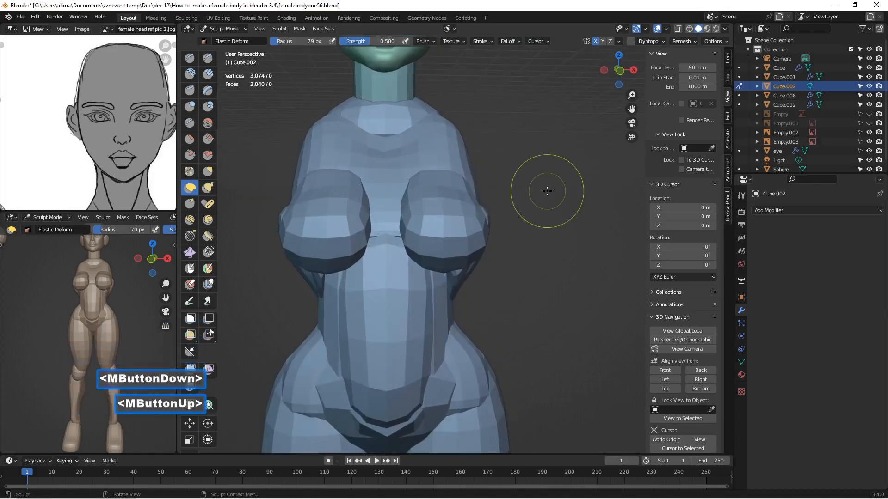
{"action": "key", "text": "Insert"}
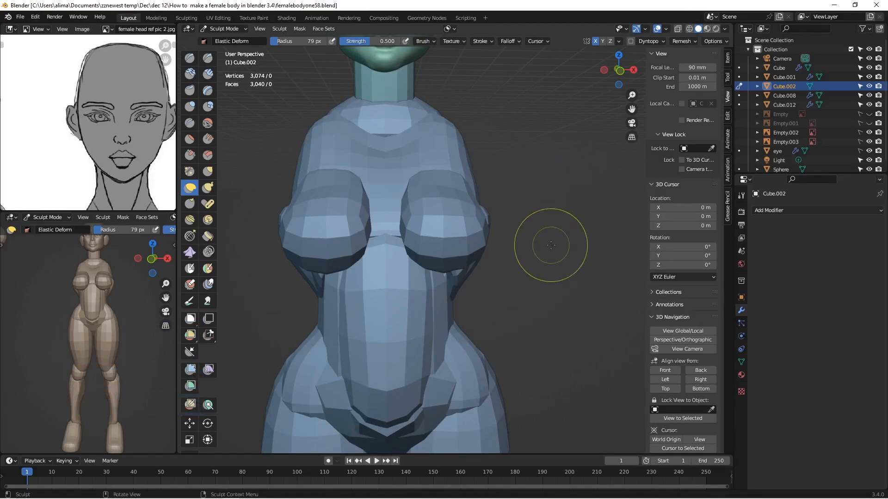
- Check the whole figure from the front, and switch the body mesh from Sculpt Mode to Edit Mode
{"action": "scroll", "coordinate": [527, 231], "scroll_direction": "down", "scroll_amount": 5}
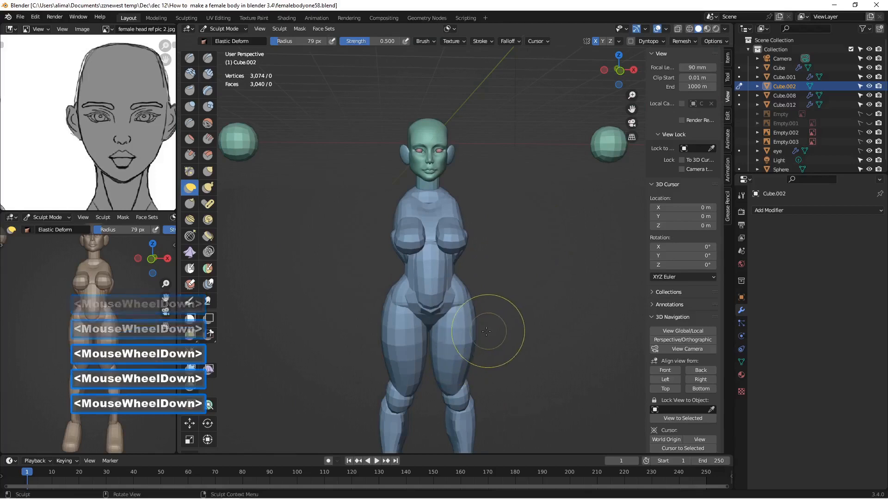
{"action": "scroll", "coordinate": [464, 325], "scroll_direction": "up", "scroll_amount": 1}
{"action": "middle_click_drag", "start_coordinate": [486, 331], "coordinate": [461, 335]}
{"action": "scroll", "coordinate": [454, 351], "scroll_direction": "down", "scroll_amount": 1}
{"action": "scroll", "coordinate": [457, 342], "scroll_direction": "up", "scroll_amount": 1}
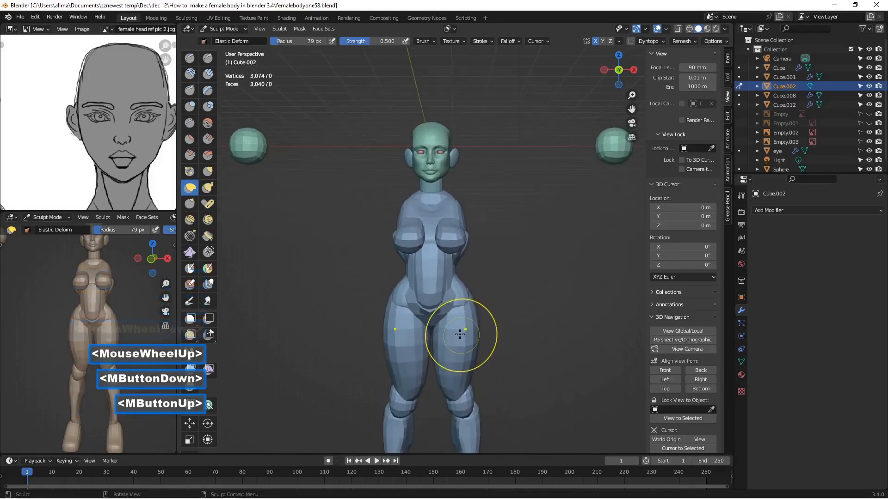
{"action": "left_click", "coordinate": [229, 29]}
{"action": "left_click", "coordinate": [233, 48]}
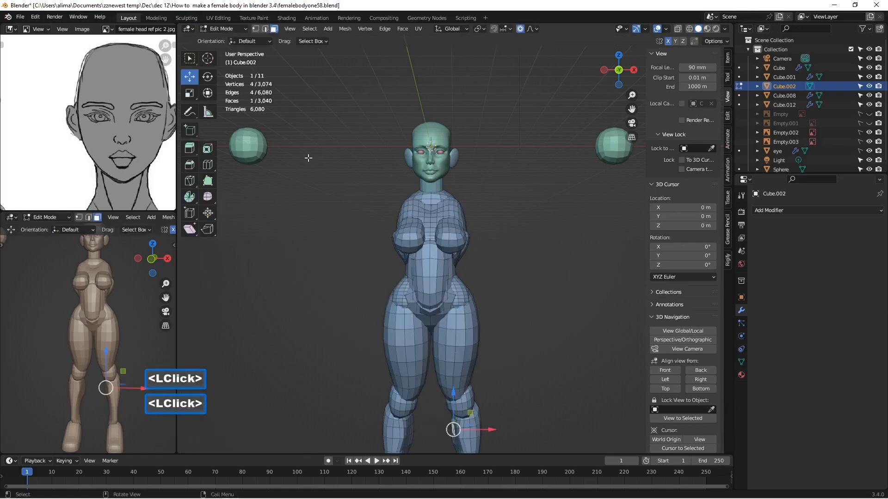
{"action": "scroll", "coordinate": [451, 358], "scroll_direction": "down", "scroll_amount": 1}
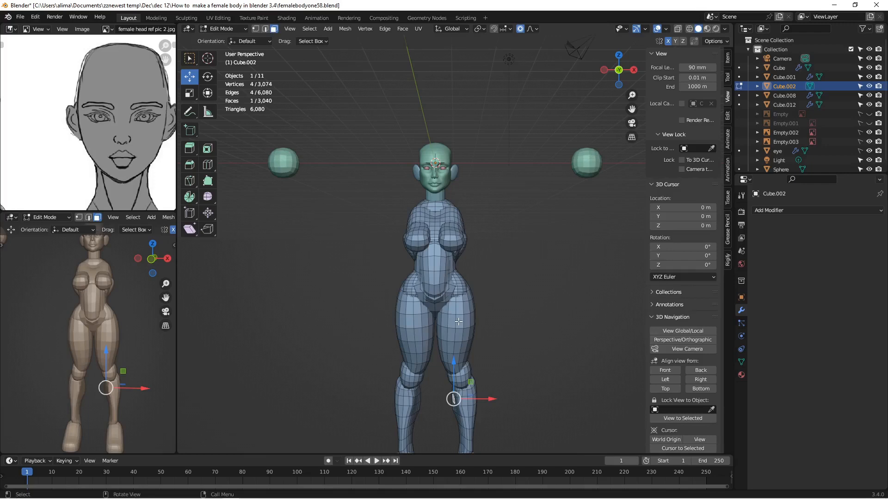
- Align the view to the front reference and switch the body mesh to Object Mode
{"action": "scroll", "coordinate": [457, 322], "scroll_direction": "up", "scroll_amount": 1}
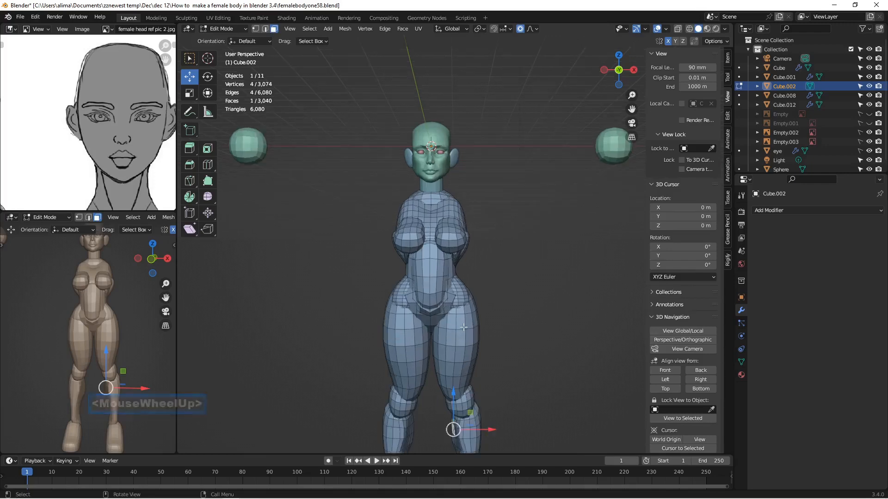
{"action": "left_click", "coordinate": [666, 380]}
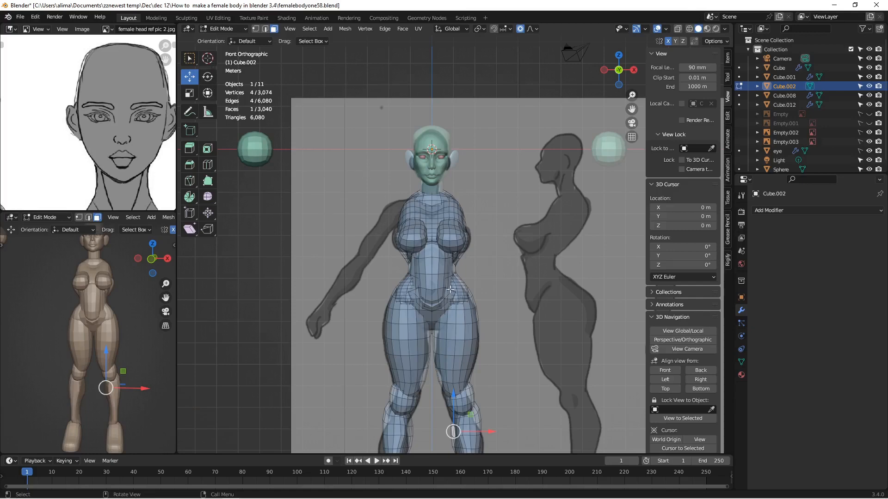
{"action": "key", "text": "ctrl"}
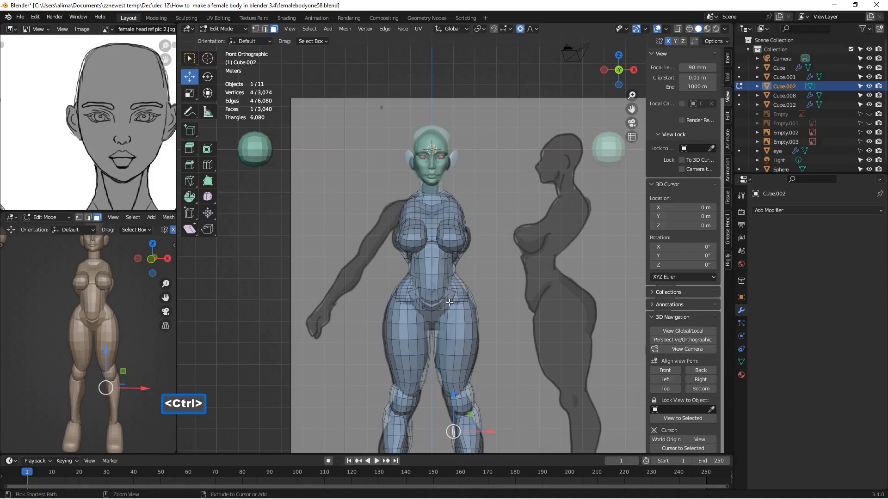
{"action": "right_click", "coordinate": [448, 303], "text": "ctrl"}
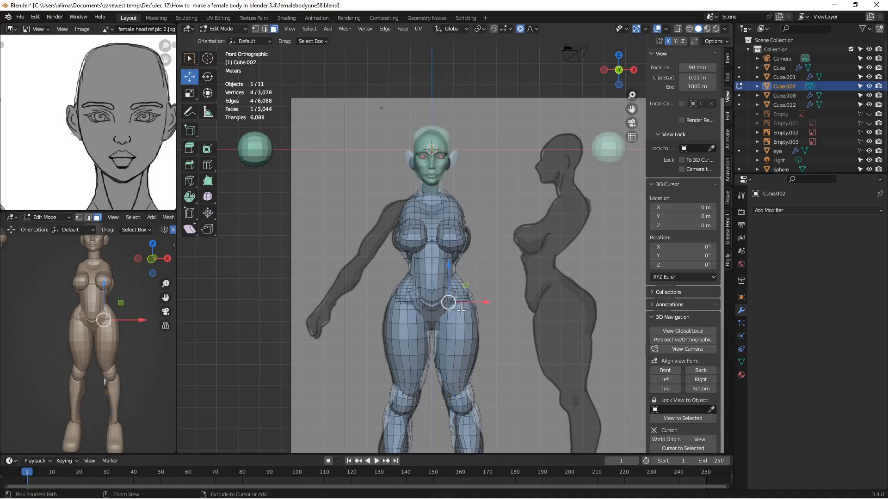
{"action": "left_click", "coordinate": [213, 31]}
{"action": "double_click", "coordinate": [223, 42]}
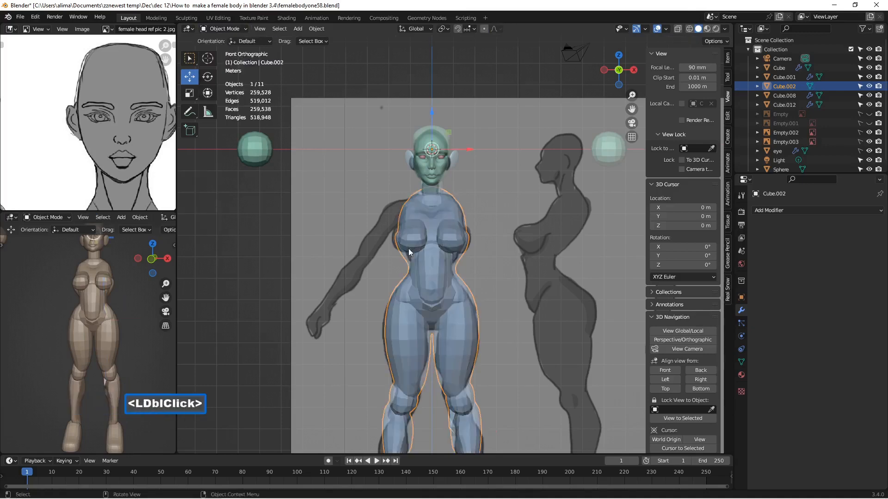
{"action": "key", "text": "ctrl"}
{"action": "right_click", "coordinate": [456, 304], "text": "ctrl"}
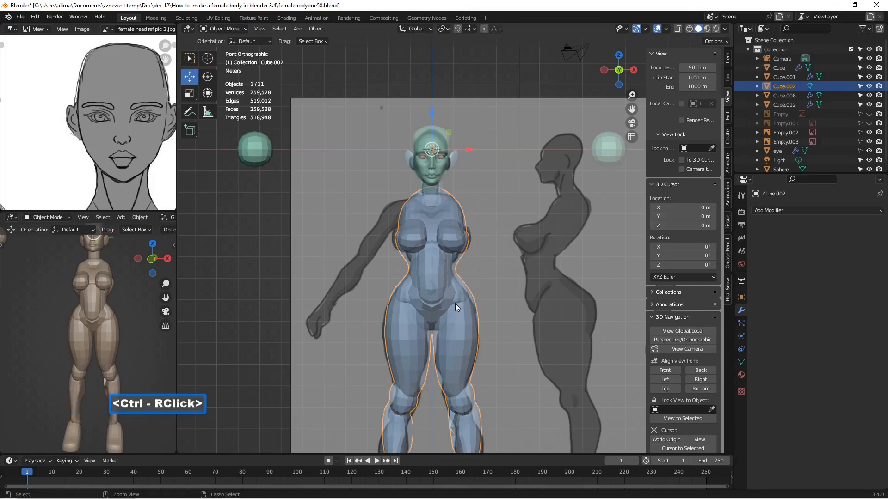
{"action": "right_click", "coordinate": [457, 303], "text": "ctrl"}
{"action": "left_click", "coordinate": [459, 304]}
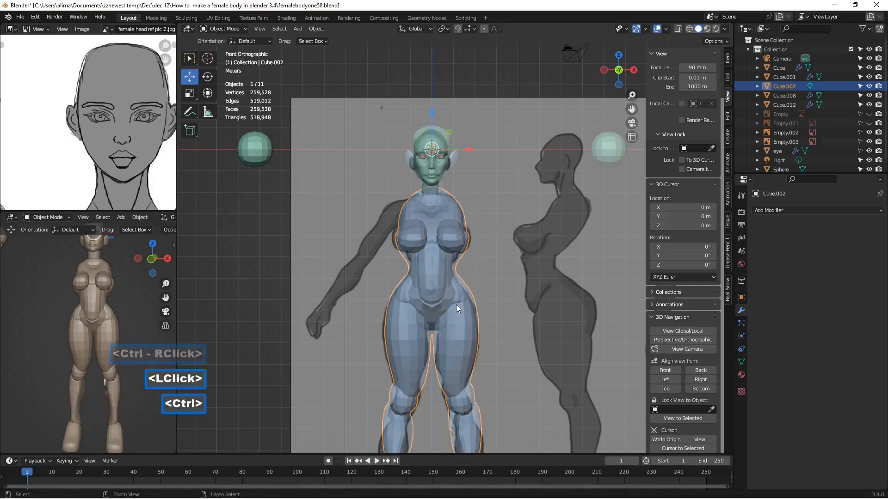
{"action": "right_click", "coordinate": [456, 305], "text": "ctrl"}
{"action": "scroll", "coordinate": [459, 309], "scroll_direction": "down", "scroll_amount": 2}
{"action": "scroll", "coordinate": [462, 313], "scroll_direction": "down", "scroll_amount": 1}
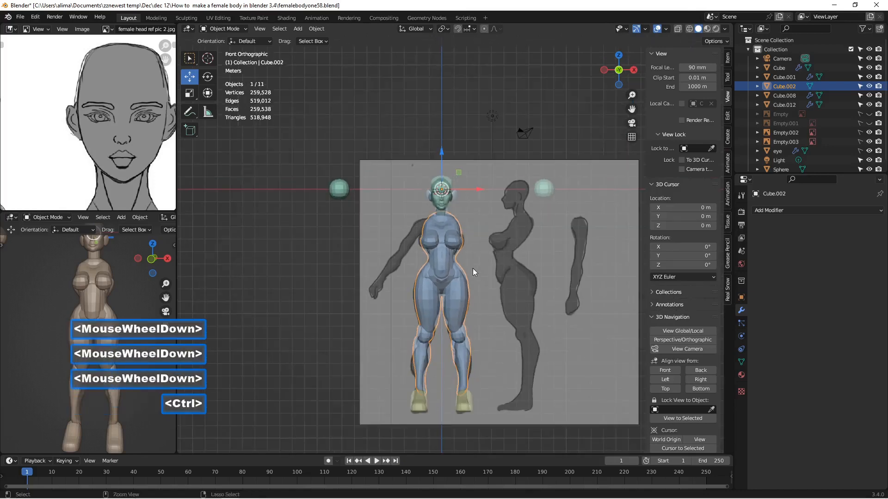
{"action": "right_click", "coordinate": [470, 236], "text": "ctrl"}
- Place the 3D cursor at the figure's left hip joint and set the transform pivot point to 3D Cursor
{"action": "right_click", "coordinate": [473, 233], "text": "shift"}
{"action": "scroll", "coordinate": [436, 302], "scroll_direction": "up", "scroll_amount": 3}
{"action": "scroll", "coordinate": [439, 307], "scroll_direction": "up", "scroll_amount": 1}
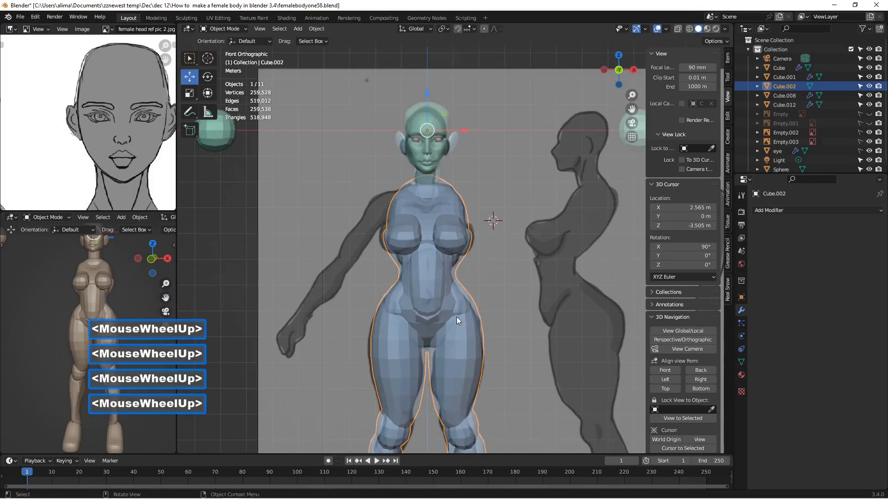
{"action": "right_click", "coordinate": [459, 315], "text": "shift"}
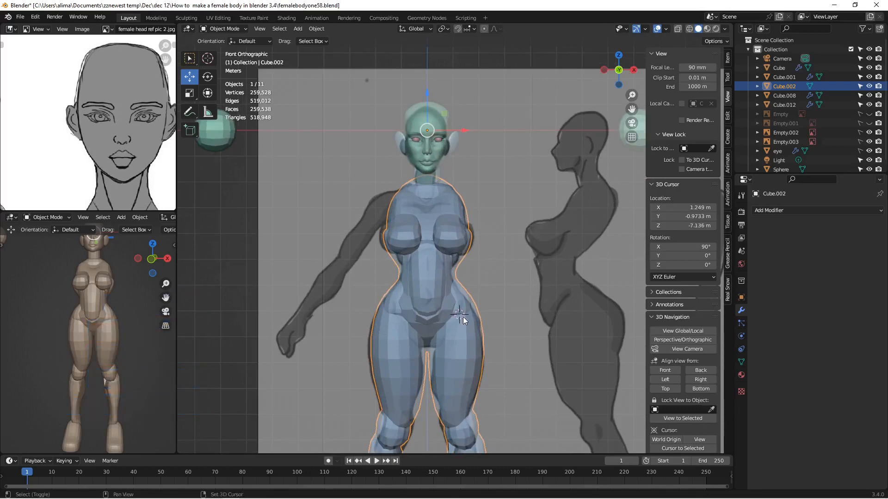
{"action": "left_click", "coordinate": [443, 29]}
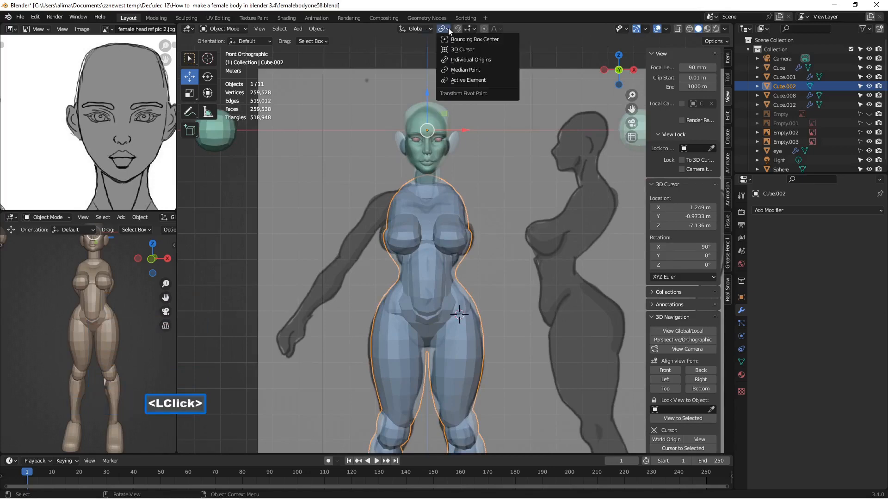
{"action": "left_click", "coordinate": [480, 49]}
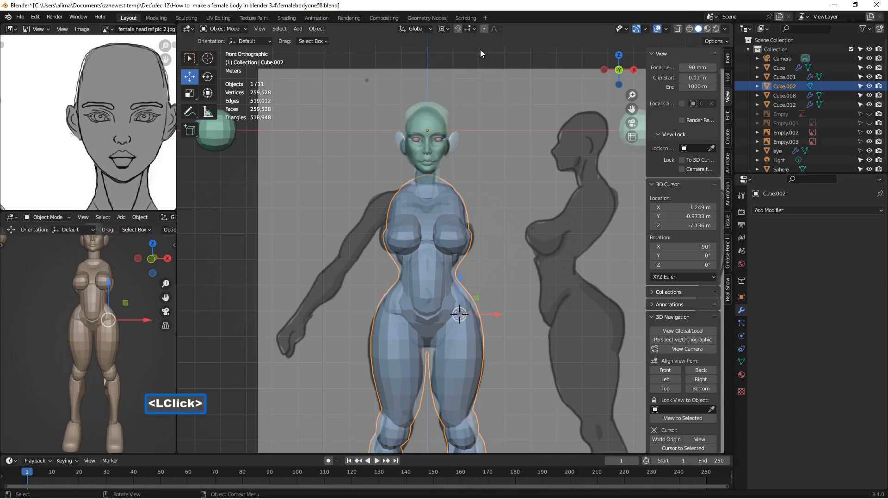
- In Edit Mode, rotate the linked left thigh, knee and lower-leg parts outward about 14.4° with proportional size 1.00, and return to Object Mode
{"action": "left_click", "coordinate": [225, 29]}
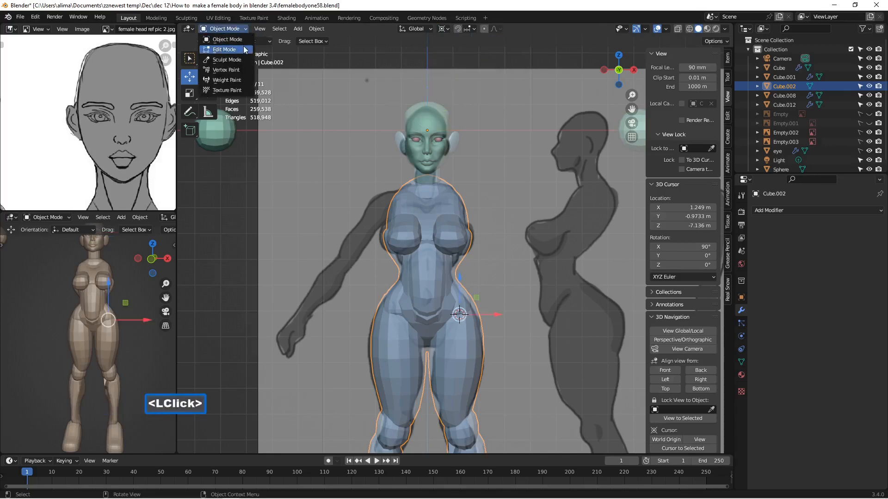
{"action": "left_click", "coordinate": [240, 49]}
{"action": "scroll", "coordinate": [333, 154], "scroll_direction": "down", "scroll_amount": 2}
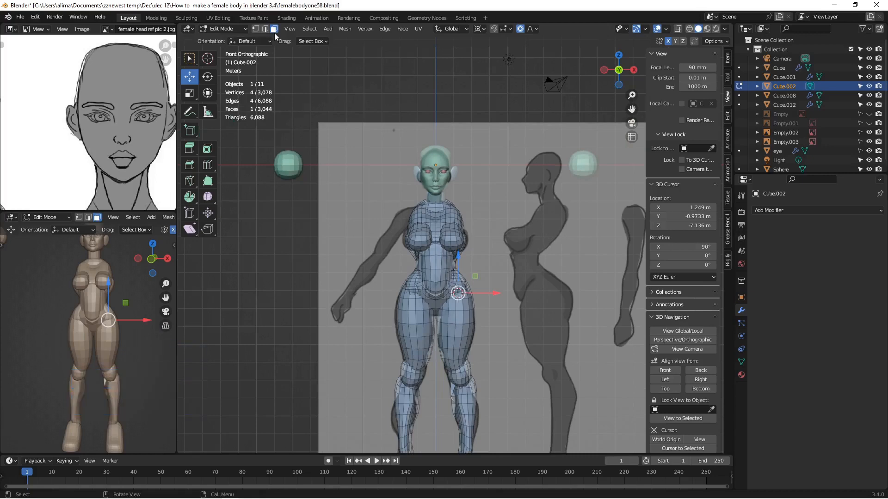
{"action": "key", "text": "l"}
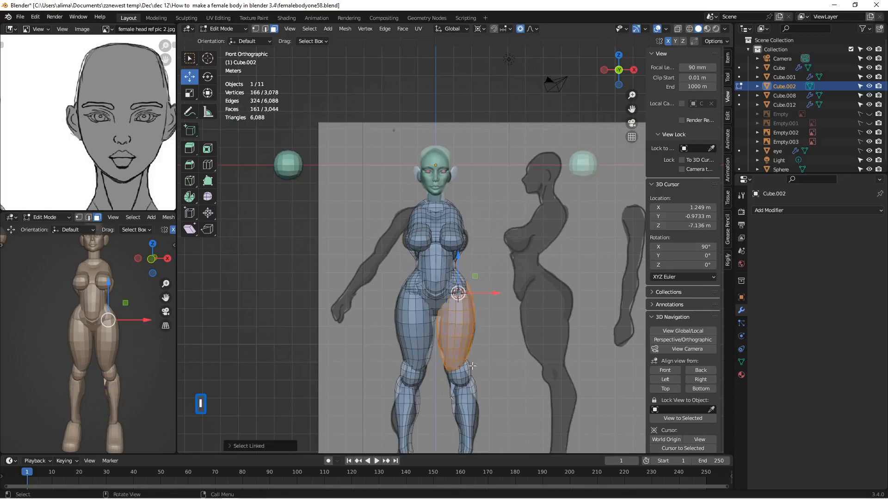
{"action": "key", "text": "l"}
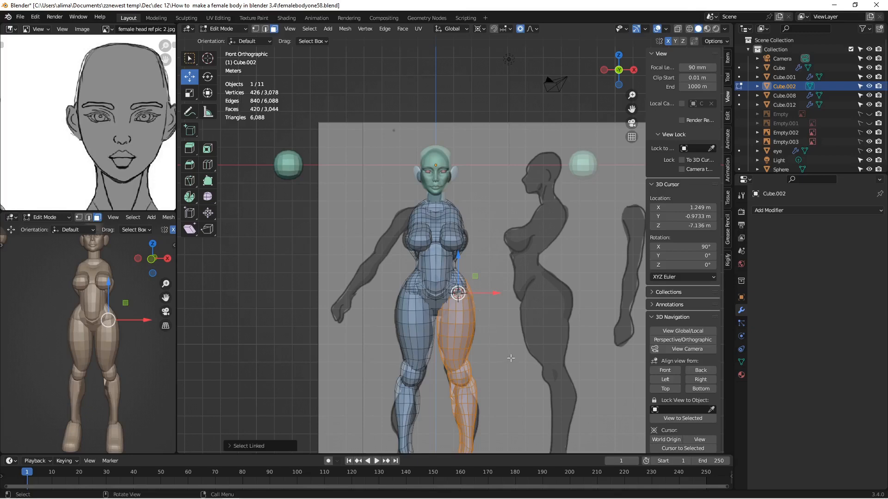
{"action": "key", "text": "r"}
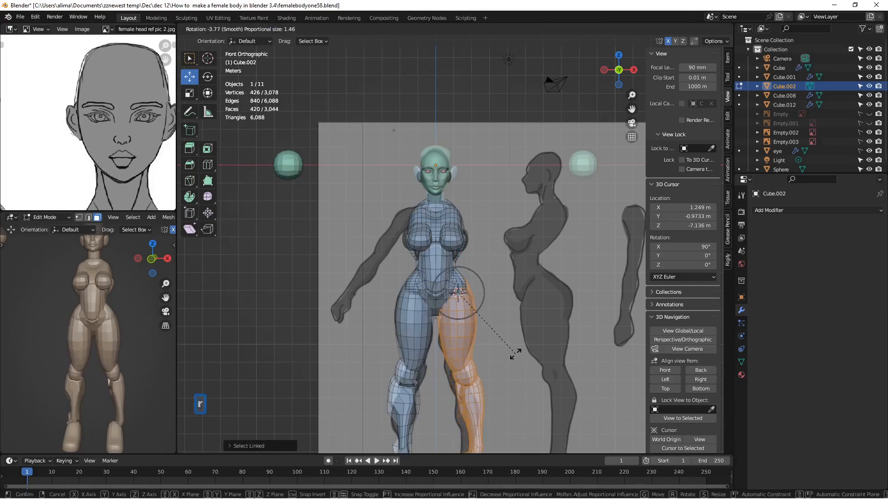
{"action": "scroll", "coordinate": [515, 350], "scroll_direction": "up", "scroll_amount": 4}
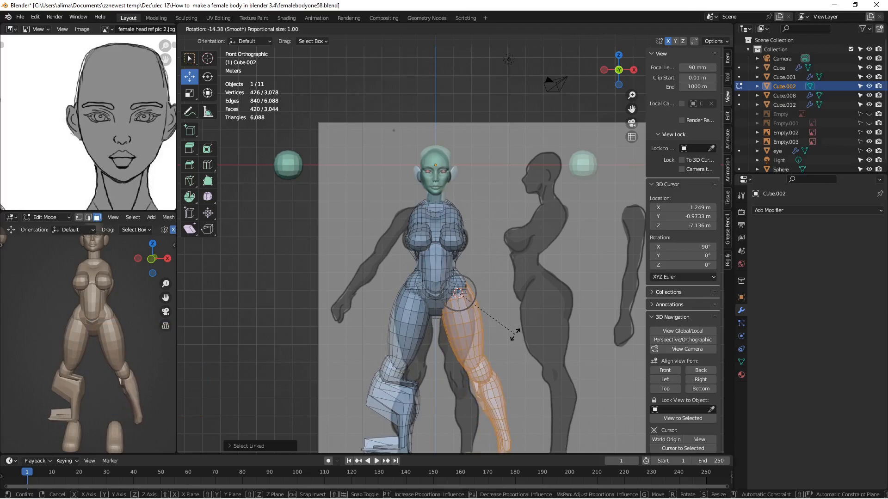
{"action": "left_click", "coordinate": [514, 335]}
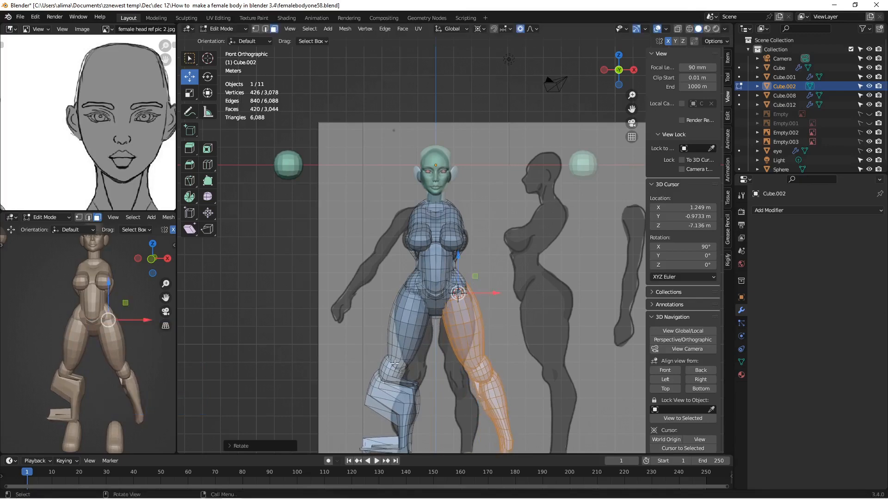
{"action": "left_click", "coordinate": [501, 339]}
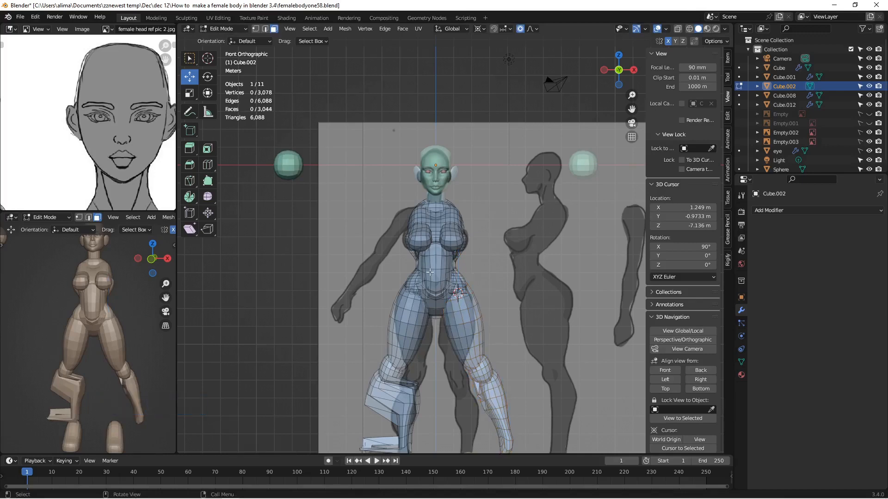
{"action": "left_click", "coordinate": [217, 28]}
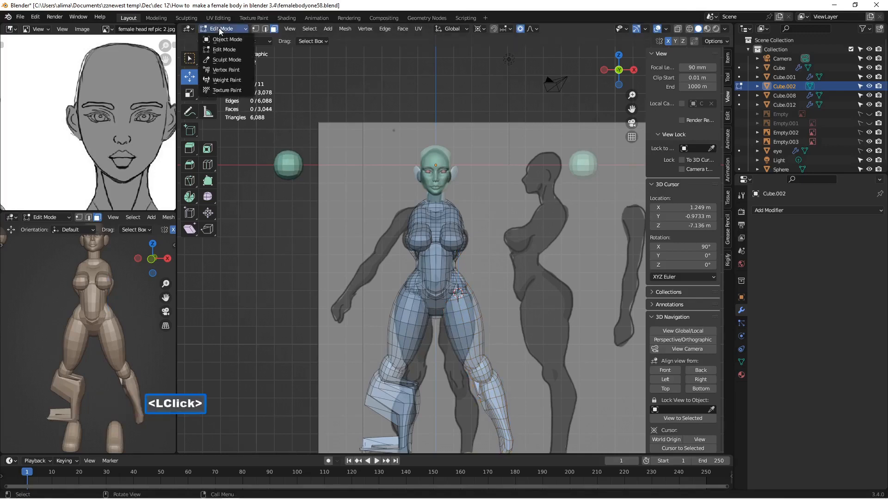
{"action": "left_click", "coordinate": [223, 36]}
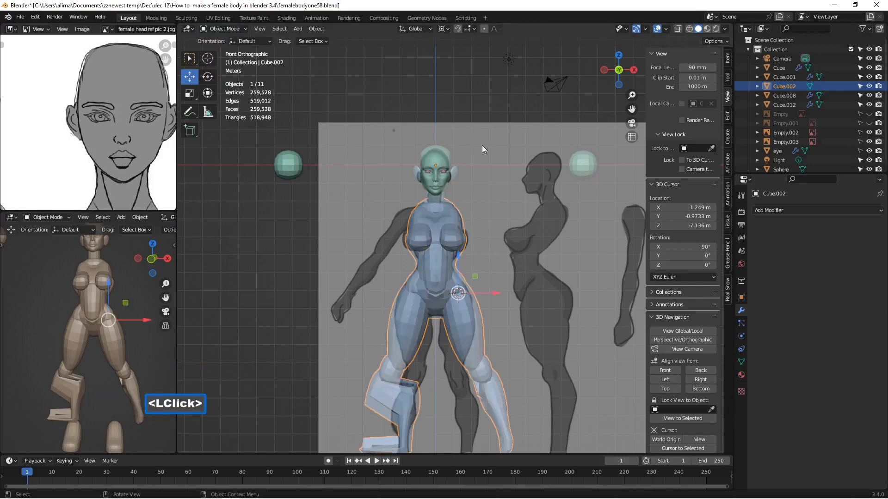
{"action": "key", "text": "Tab"}
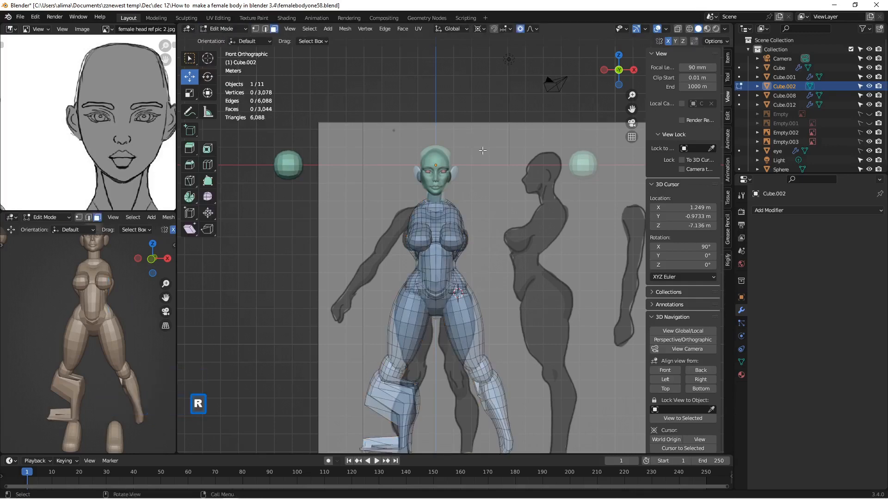
{"action": "left_click", "coordinate": [242, 30]}
{"action": "left_click", "coordinate": [236, 37]}
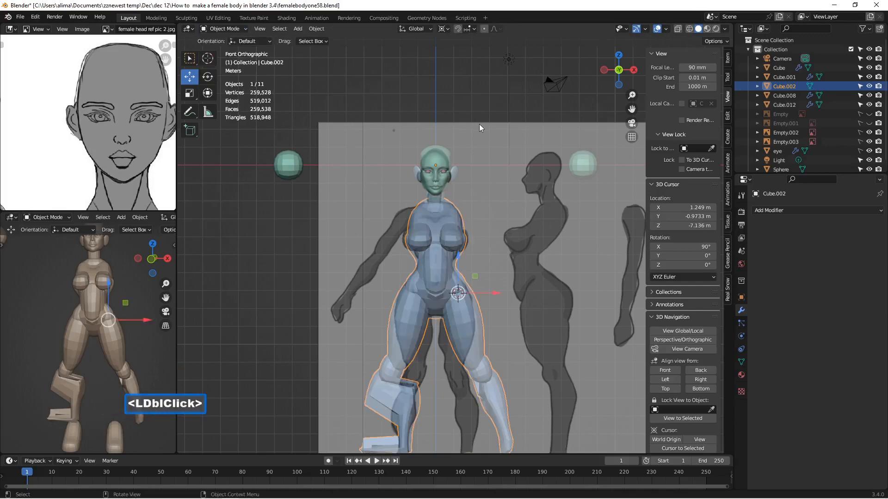
{"action": "key", "text": "Tab"}
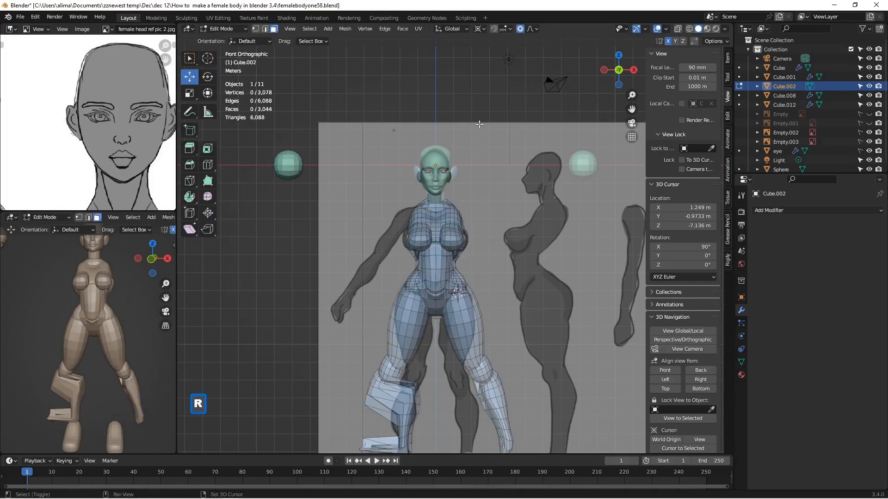
{"action": "left_click", "coordinate": [225, 30]}
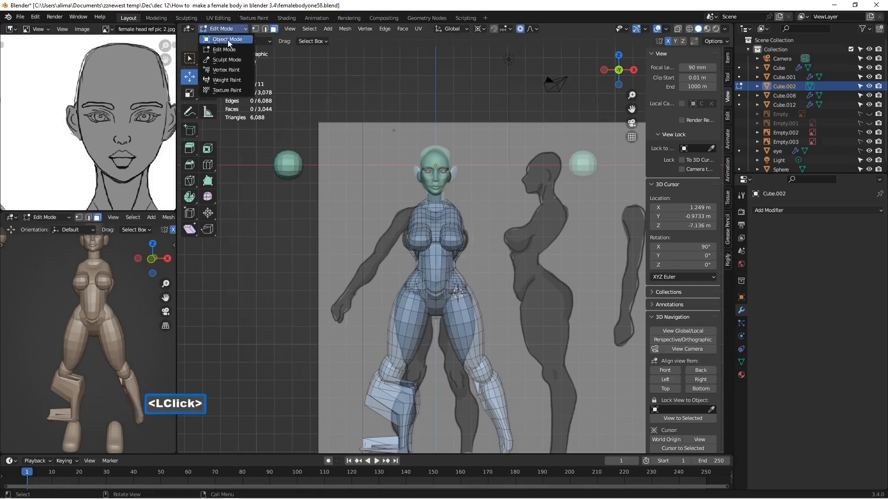
{"action": "left_click", "coordinate": [228, 40]}
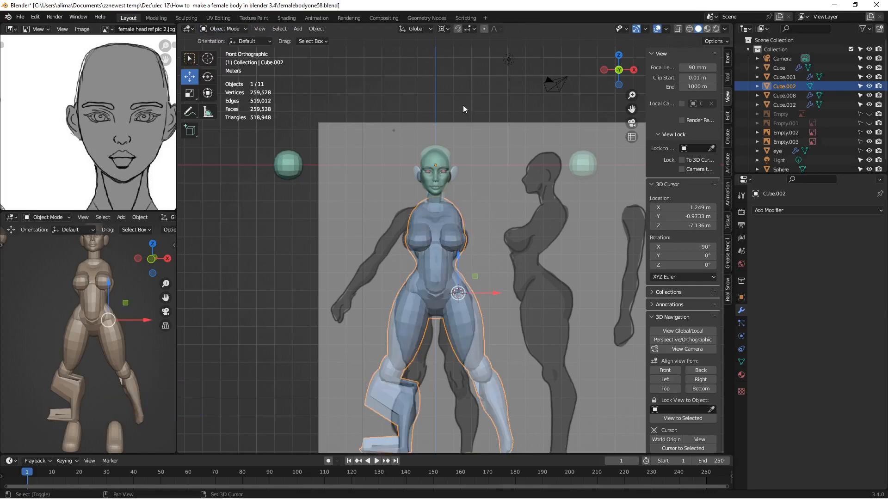
- Reset the 3D cursor to the world origin and save an incremental version as femalebodyone60.blend
{"action": "key", "text": "shift+c"}
{"action": "scroll", "coordinate": [461, 174], "scroll_direction": "up", "scroll_amount": 4}
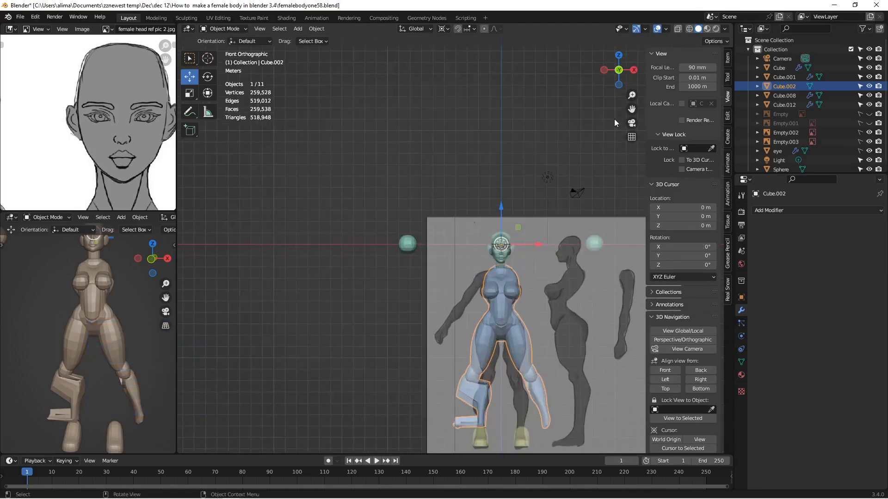
{"action": "mouse_move", "coordinate": [632, 108]}
{"action": "left_mouse_down"}
{"action": "mouse_move", "coordinate": [588, 63]}
{"action": "mouse_move", "coordinate": [495, 52]}
{"action": "mouse_move", "coordinate": [624, 112]}
{"action": "left_mouse_up"}
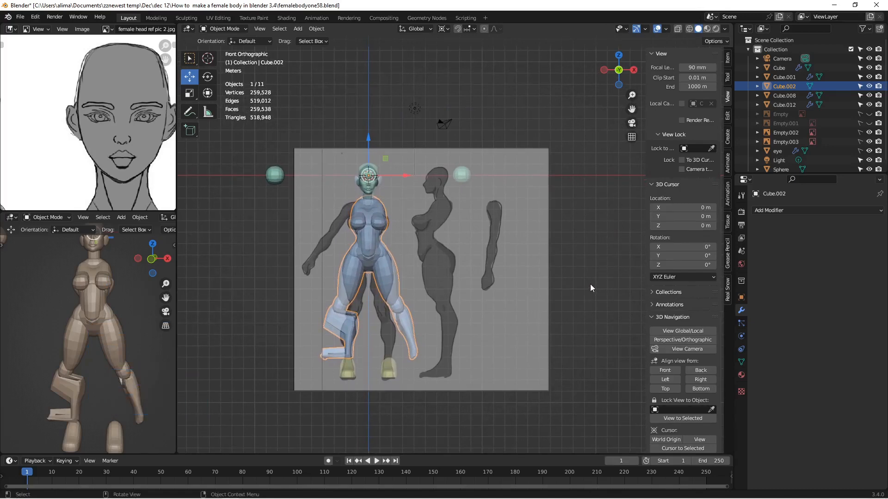
{"action": "key", "text": "Insert"}
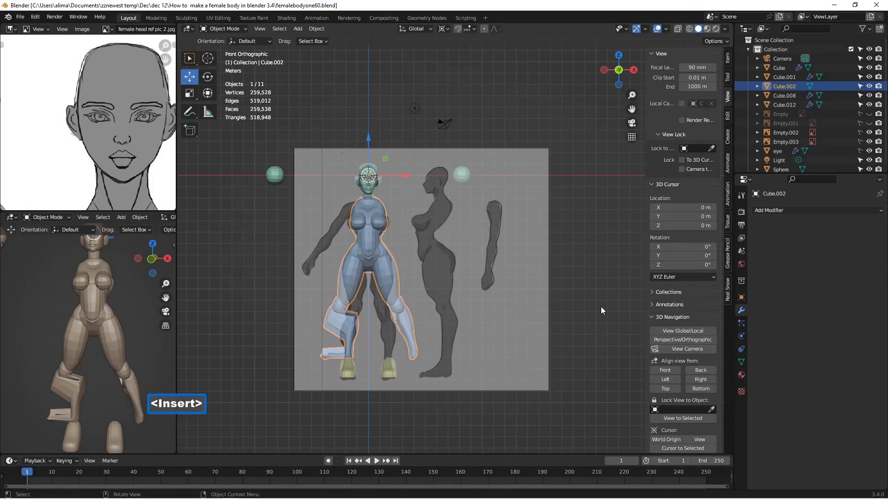
- Switch the body mesh to Sculpt Mode and expand the Symmetry settings in the active tool properties
{"action": "left_click", "coordinate": [237, 29]}
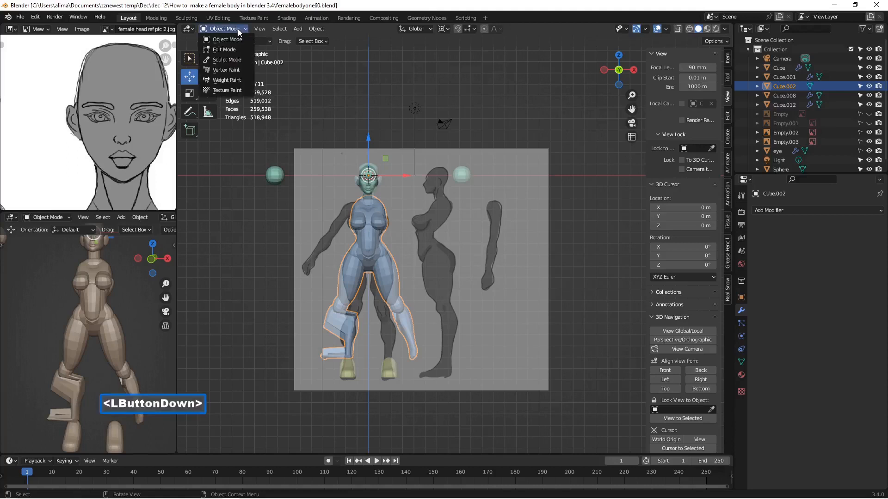
{"action": "left_click", "coordinate": [248, 60]}
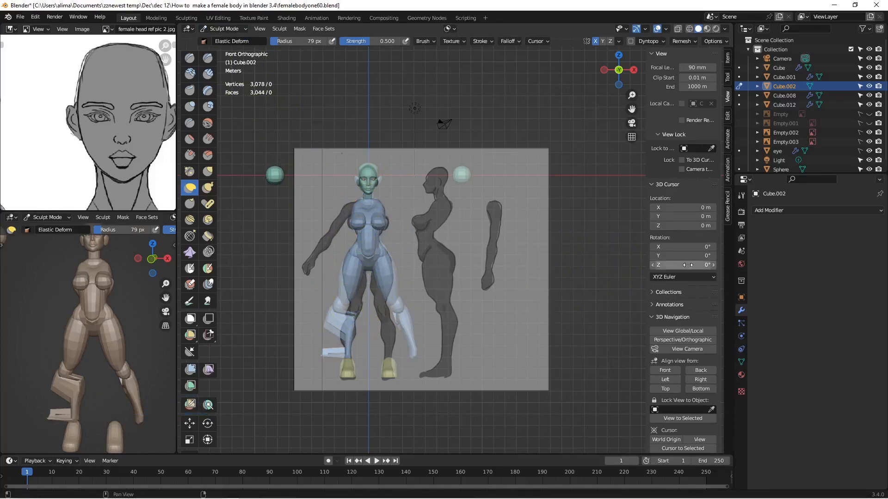
{"action": "left_click", "coordinate": [740, 198]}
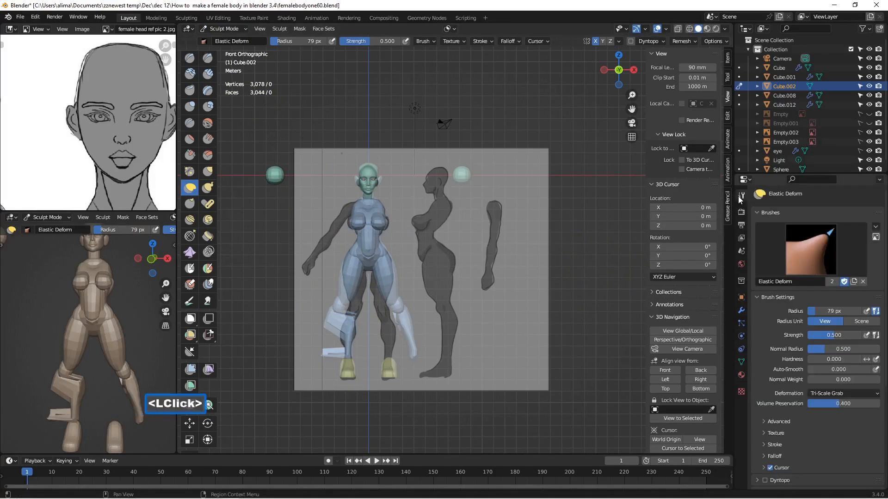
{"action": "scroll", "coordinate": [772, 363], "scroll_direction": "down", "scroll_amount": 7}
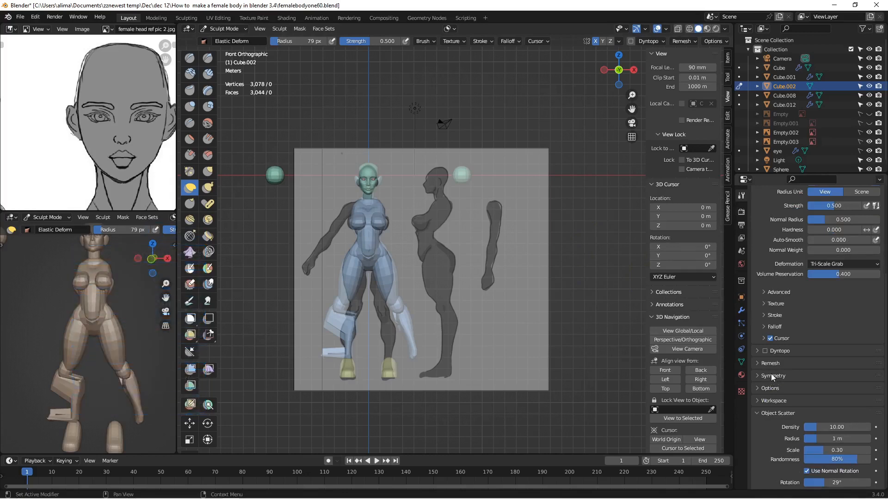
{"action": "left_click", "coordinate": [760, 376]}
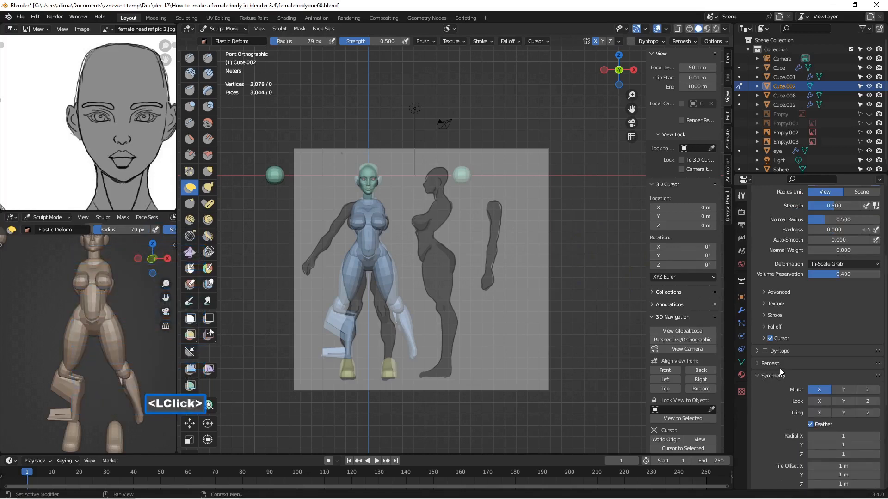
{"action": "scroll", "coordinate": [780, 368], "scroll_direction": "down", "scroll_amount": 5}
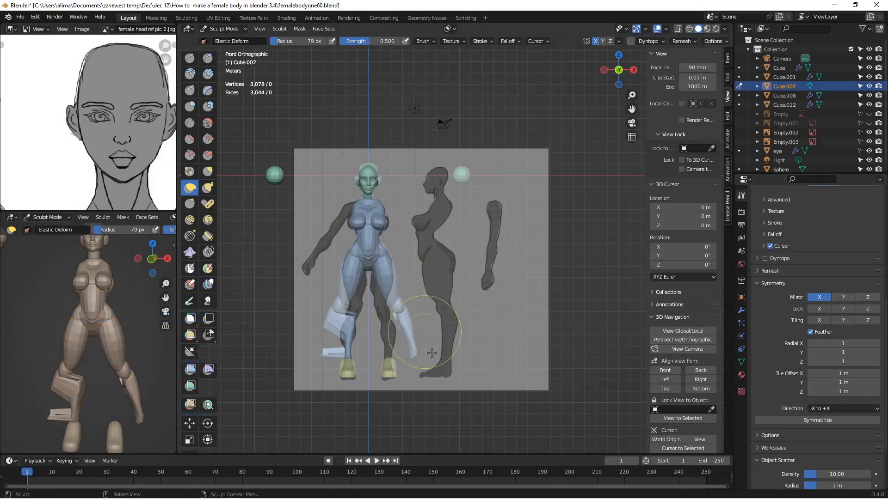
- Symmetrize the body mesh in the +X to -X direction and save an incremental version as femalebodyone62.blend
{"action": "left_click", "coordinate": [823, 409]}
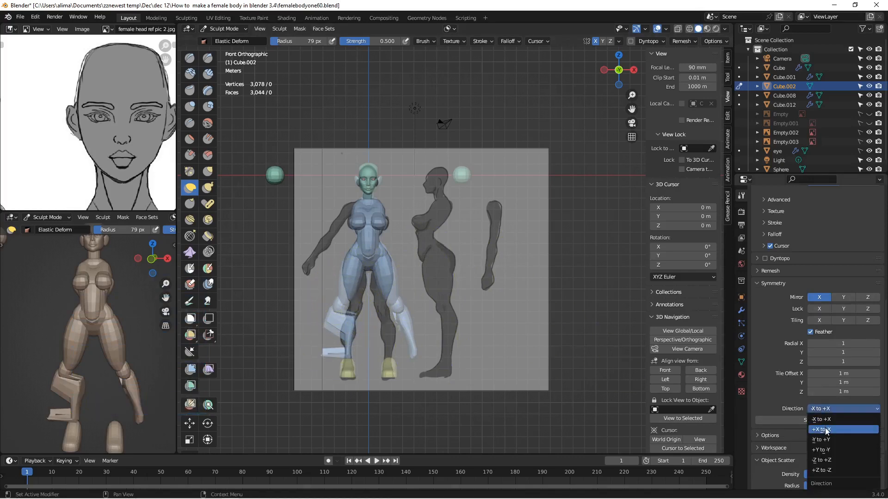
{"action": "left_click", "coordinate": [825, 429]}
{"action": "left_click", "coordinate": [840, 420]}
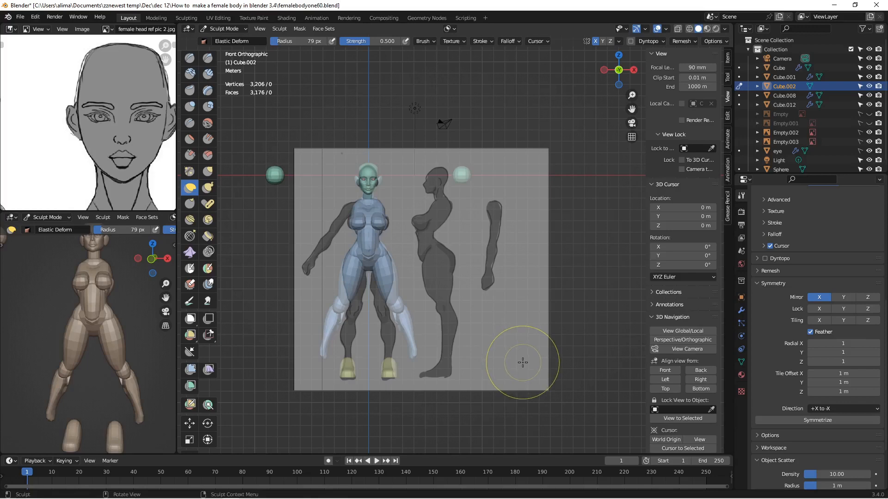
{"action": "key", "text": "Insert"}
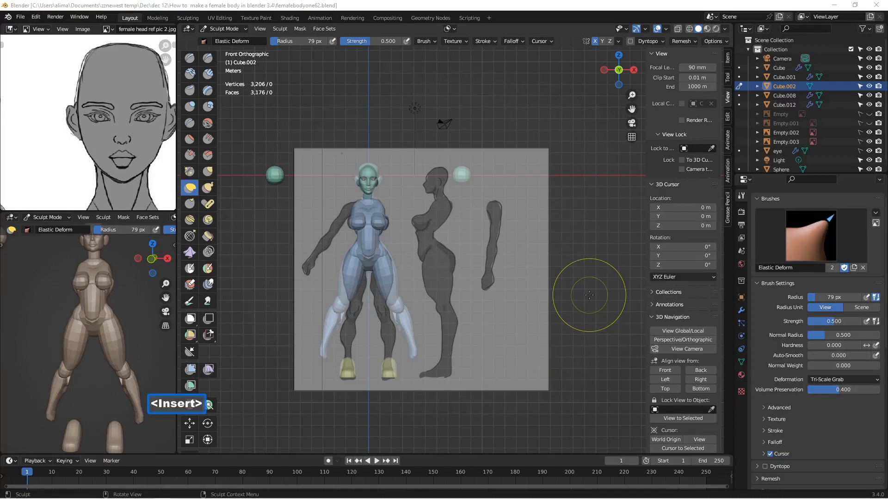
- Pull the inner buttocks toward the midline from a rear view using the Elastic Deform brush at 79 px radius
{"action": "middle_click_drag", "start_coordinate": [566, 280], "coordinate": [398, 289]}
{"action": "scroll", "coordinate": [379, 287], "scroll_direction": "up", "scroll_amount": 3}
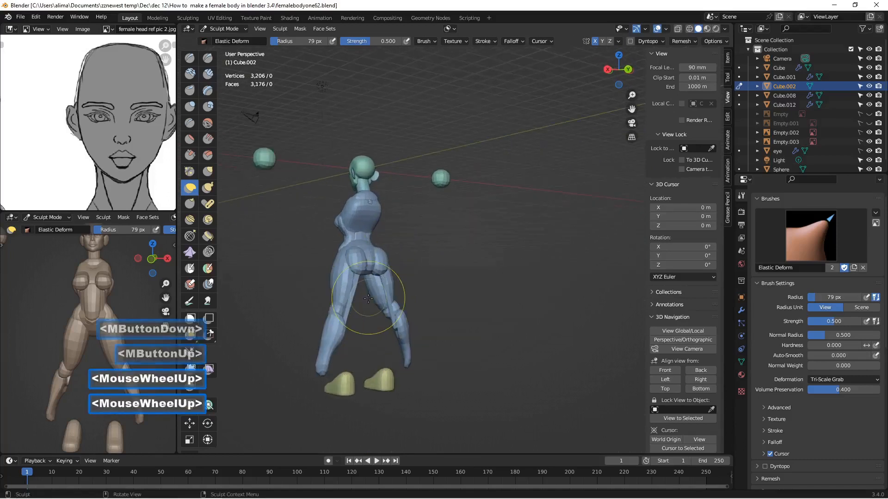
{"action": "middle_click_drag", "start_coordinate": [342, 308], "coordinate": [342, 338]}
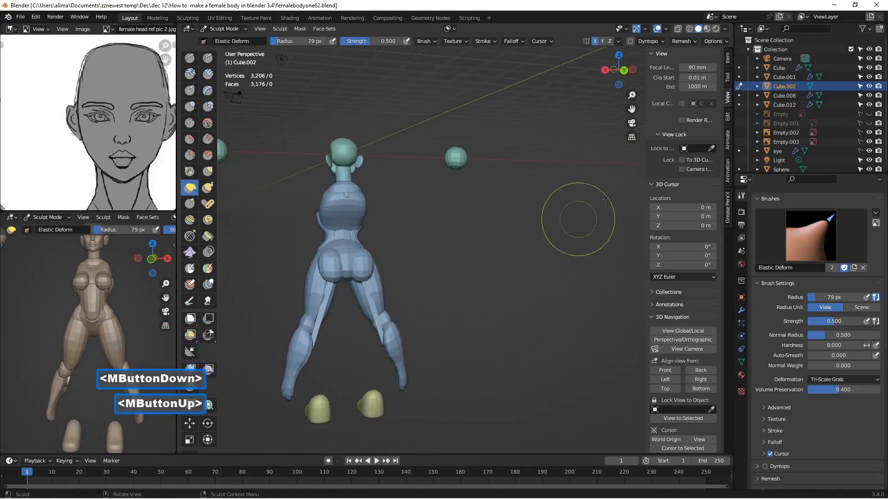
{"action": "left_click_drag", "start_coordinate": [631, 109], "coordinate": [687, 109]}
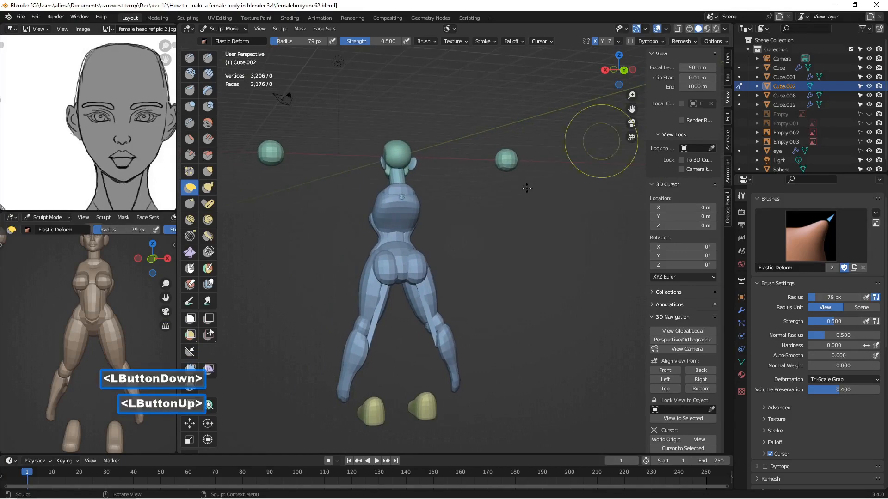
{"action": "scroll", "coordinate": [469, 230], "scroll_direction": "up", "scroll_amount": 2}
{"action": "scroll", "coordinate": [469, 230], "scroll_direction": "up", "scroll_amount": 1}
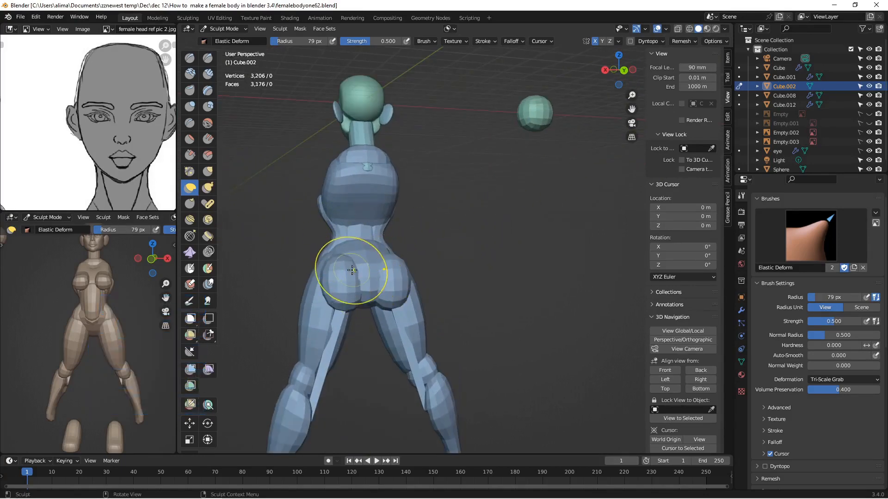
{"action": "scroll", "coordinate": [352, 279], "scroll_direction": "up", "scroll_amount": 2}
{"action": "left_click_drag", "start_coordinate": [329, 282], "coordinate": [360, 292]}
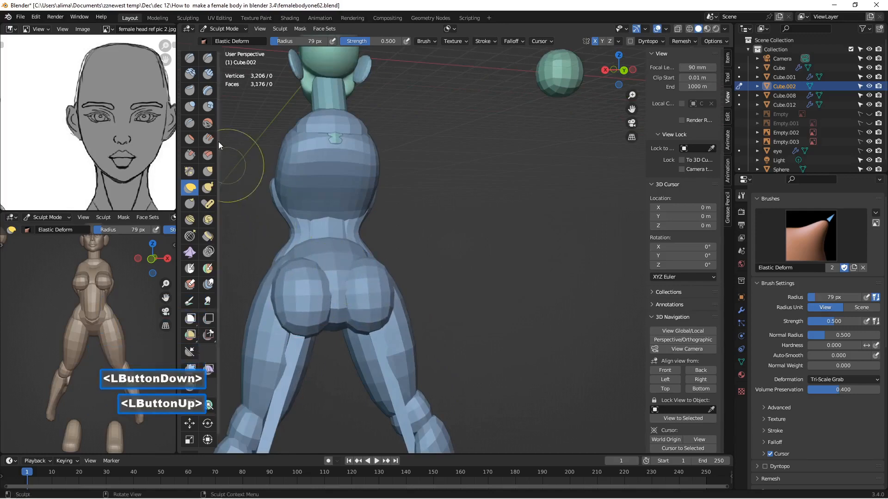
- Inflate the inner sides of the buttocks along the cleft with the Inflate/Deflate brush and set the brush radius to 126 px
{"action": "left_click", "coordinate": [194, 107]}
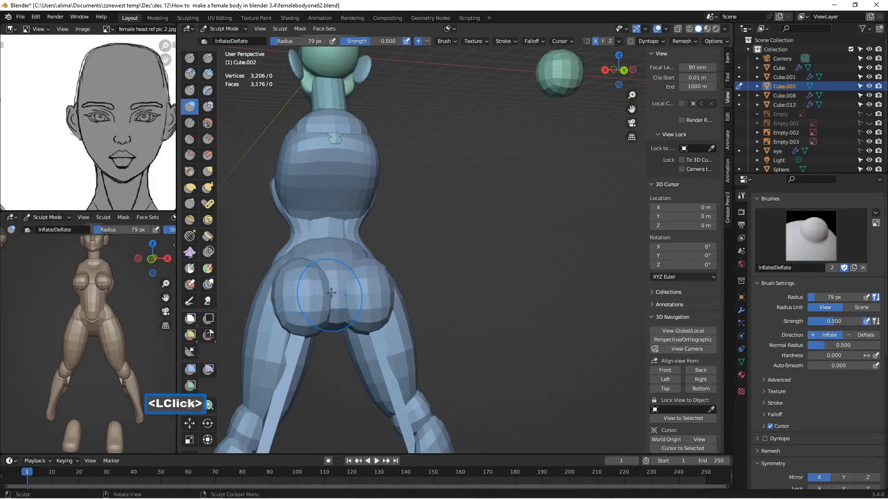
{"action": "left_click_drag", "start_coordinate": [330, 293], "coordinate": [326, 295]}
{"action": "mouse_move", "coordinate": [324, 295]}
{"action": "left_mouse_down"}
{"action": "mouse_move", "coordinate": [321, 270]}
{"action": "mouse_move", "coordinate": [335, 294]}
{"action": "left_mouse_up"}
{"action": "key", "text": "f"}
{"action": "left_click", "coordinate": [349, 291]}
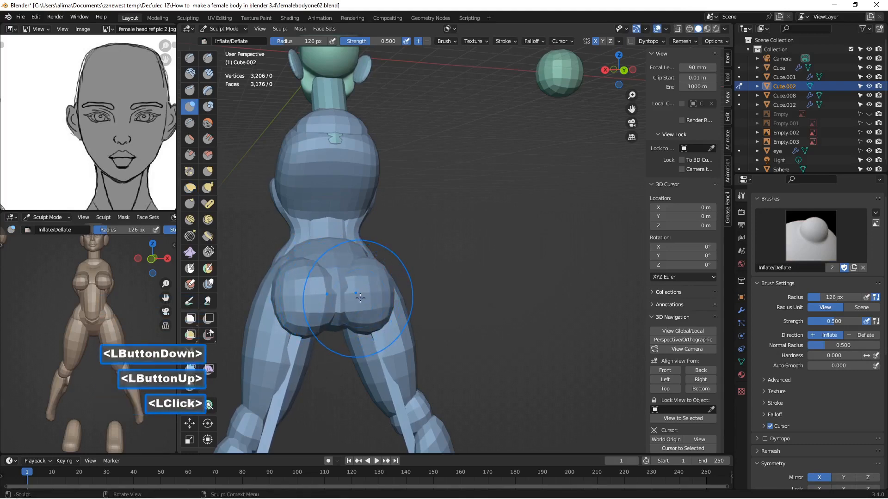
- Adjust the shape of the buttocks from behind with the Elastic Deform brush at 126 px radius
{"action": "middle_click_drag", "start_coordinate": [360, 298], "coordinate": [380, 296]}
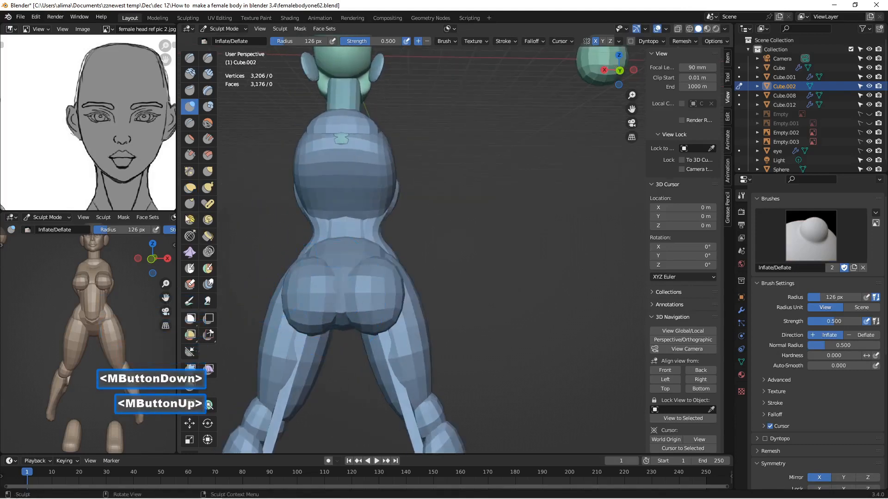
{"action": "left_click", "coordinate": [191, 189]}
{"action": "mouse_move", "coordinate": [329, 298]}
{"action": "left_mouse_down"}
{"action": "mouse_move", "coordinate": [357, 303]}
{"action": "mouse_move", "coordinate": [303, 287]}
{"action": "left_mouse_up"}
{"action": "middle_click_drag", "start_coordinate": [304, 288], "coordinate": [320, 287]}
{"action": "left_click_drag", "start_coordinate": [320, 287], "coordinate": [303, 280]}
{"action": "mouse_move", "coordinate": [303, 280]}
{"action": "middle_mouse_down"}
{"action": "mouse_move", "coordinate": [308, 293]}
{"action": "mouse_move", "coordinate": [282, 314]}
{"action": "mouse_move", "coordinate": [370, 319]}
{"action": "mouse_move", "coordinate": [476, 307]}
{"action": "middle_mouse_up"}
{"action": "scroll", "coordinate": [282, 315], "scroll_direction": "up", "scroll_amount": 1}
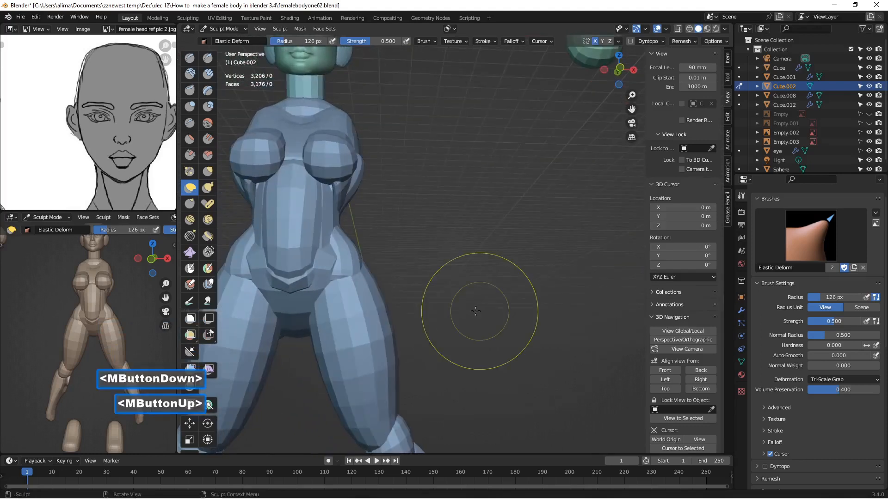
- Refine the lower and upper buttocks with further Elastic Deform strokes and save an incremental version as femalebodyone63.blend
{"action": "middle_click_drag", "start_coordinate": [326, 334], "coordinate": [293, 339]}
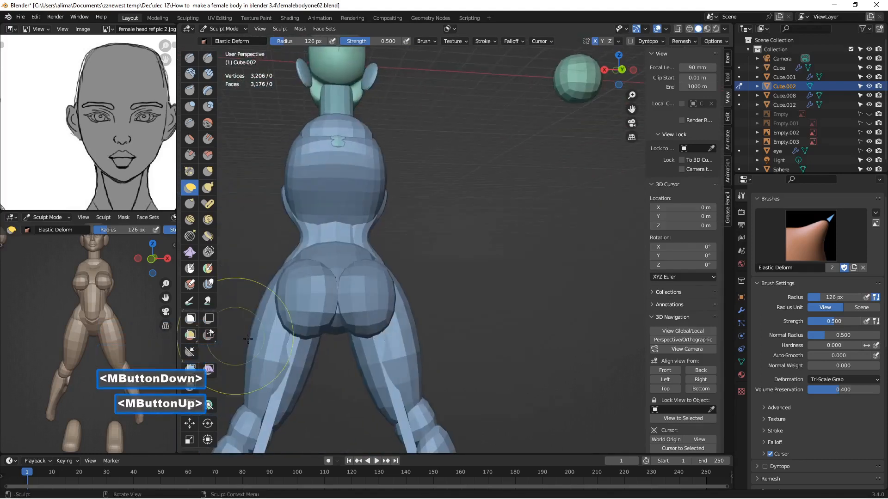
{"action": "left_click_drag", "start_coordinate": [307, 330], "coordinate": [299, 375]}
{"action": "mouse_move", "coordinate": [298, 376]}
{"action": "middle_mouse_down"}
{"action": "mouse_move", "coordinate": [504, 301]}
{"action": "mouse_move", "coordinate": [310, 296]}
{"action": "middle_mouse_up"}
{"action": "mouse_move", "coordinate": [313, 278]}
{"action": "left_mouse_down"}
{"action": "mouse_move", "coordinate": [314, 262]}
{"action": "mouse_move", "coordinate": [296, 280]}
{"action": "left_mouse_up"}
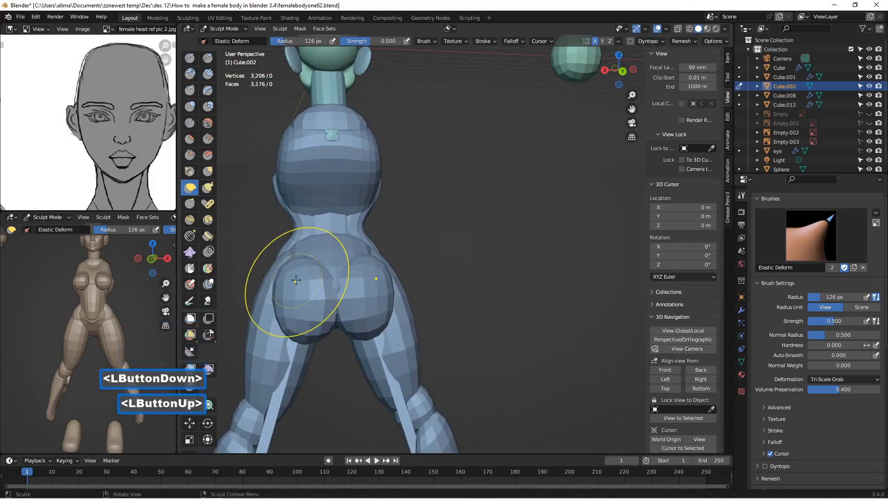
{"action": "middle_click_drag", "start_coordinate": [296, 280], "coordinate": [484, 301]}
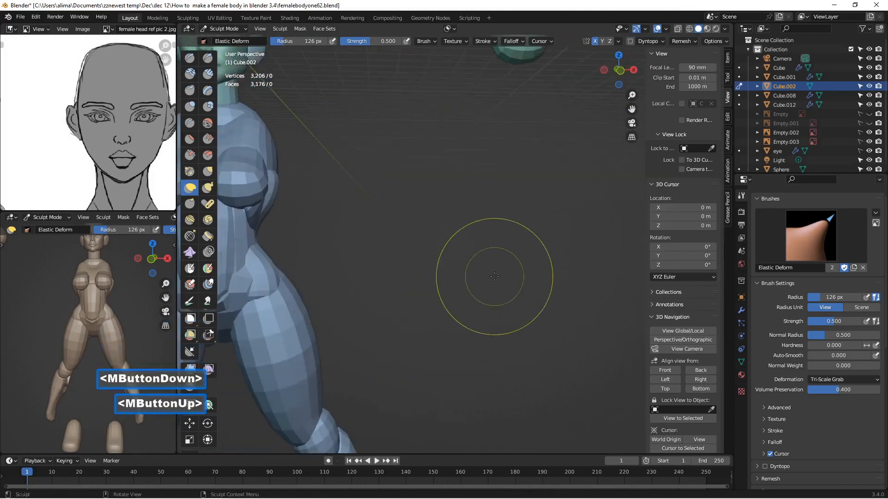
{"action": "scroll", "coordinate": [493, 277], "scroll_direction": "down", "scroll_amount": 1}
{"action": "scroll", "coordinate": [493, 277], "scroll_direction": "down", "scroll_amount": 3}
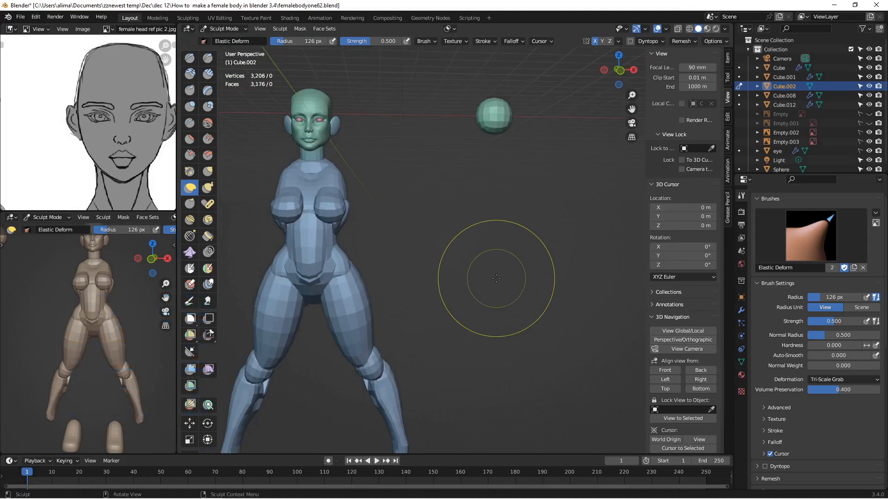
{"action": "key", "text": "Insert"}
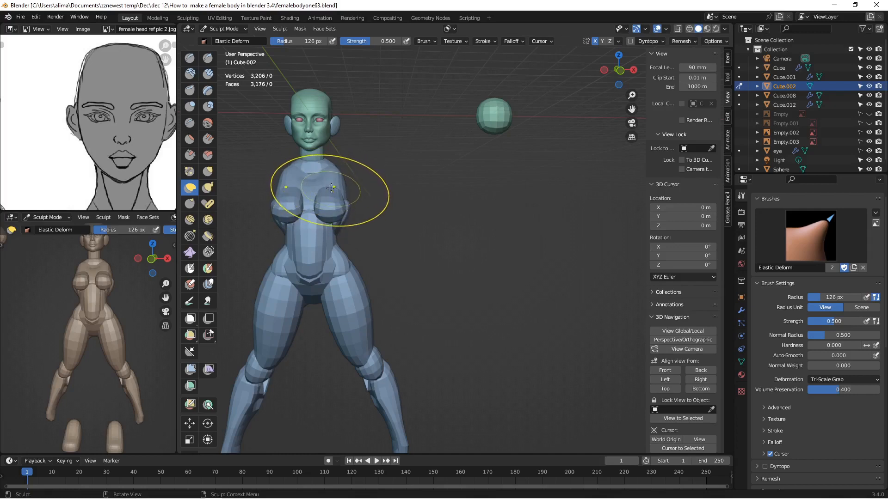
- Voxel-remesh the body mesh to fuse the overlapping torso and leg parts into one continuous surface
{"action": "middle_click_drag", "start_coordinate": [416, 218], "coordinate": [297, 218]}
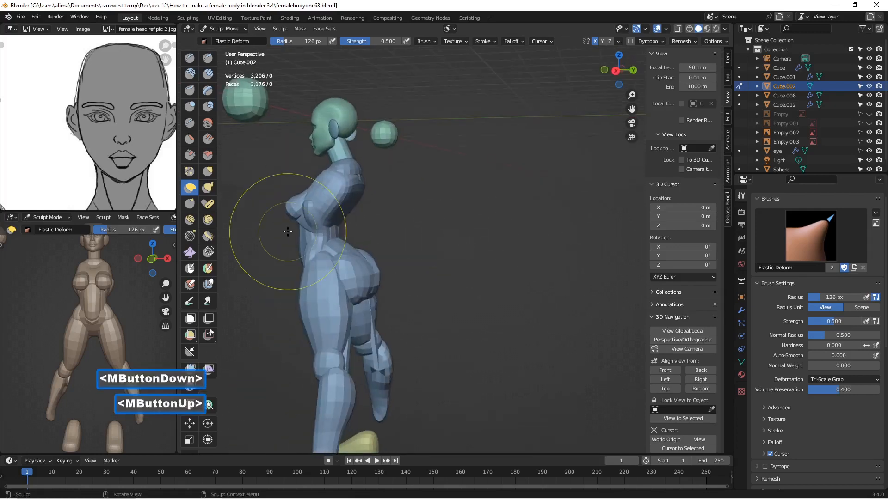
{"action": "middle_click_drag", "start_coordinate": [344, 311], "coordinate": [456, 305]}
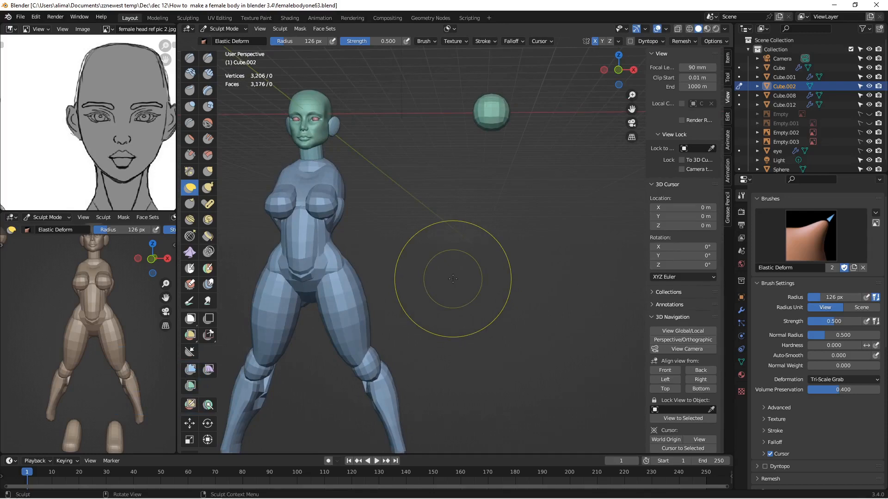
{"action": "key", "text": "ctrl+r"}
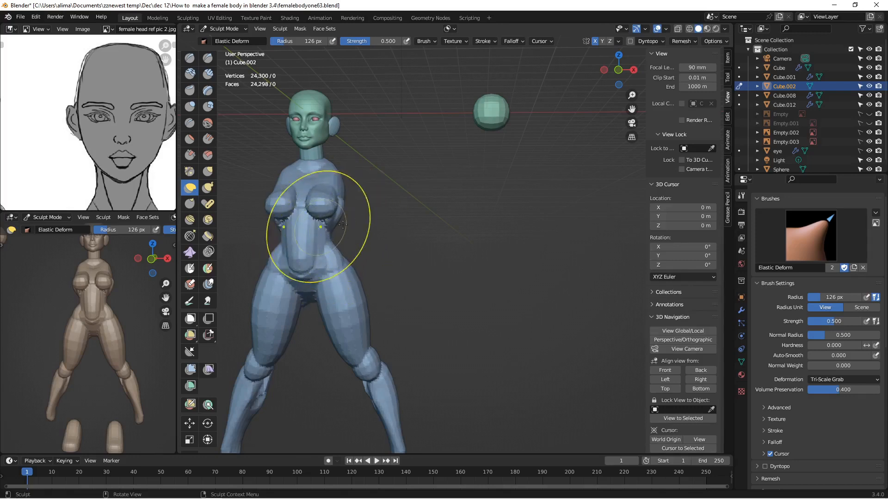
- Reduce the brush radius to 82 px and smooth the rough remeshed surface along the backs of both thighs
{"action": "middle_click_drag", "start_coordinate": [461, 247], "coordinate": [353, 304]}
{"action": "scroll", "coordinate": [353, 303], "scroll_direction": "up", "scroll_amount": 2}
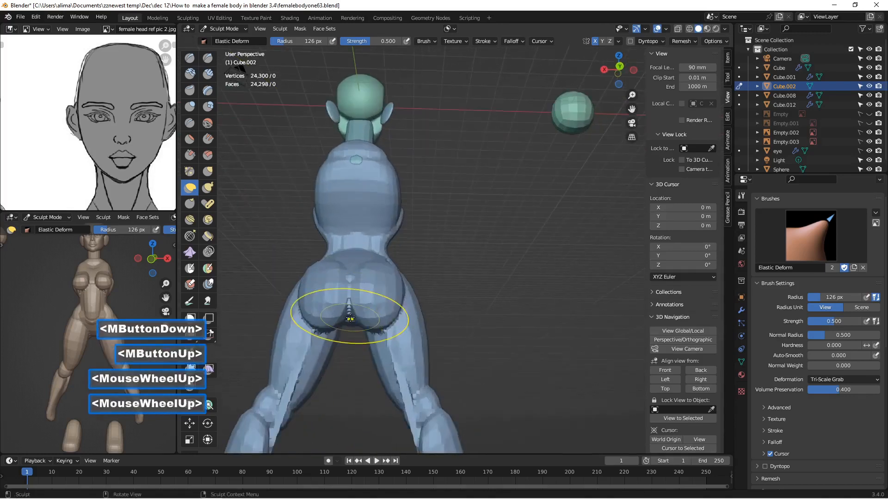
{"action": "key", "text": "f"}
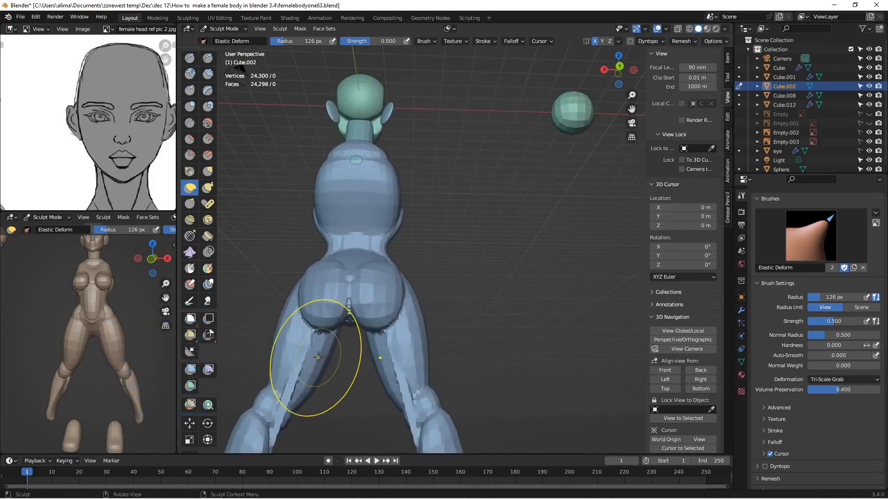
{"action": "left_click", "coordinate": [310, 362]}
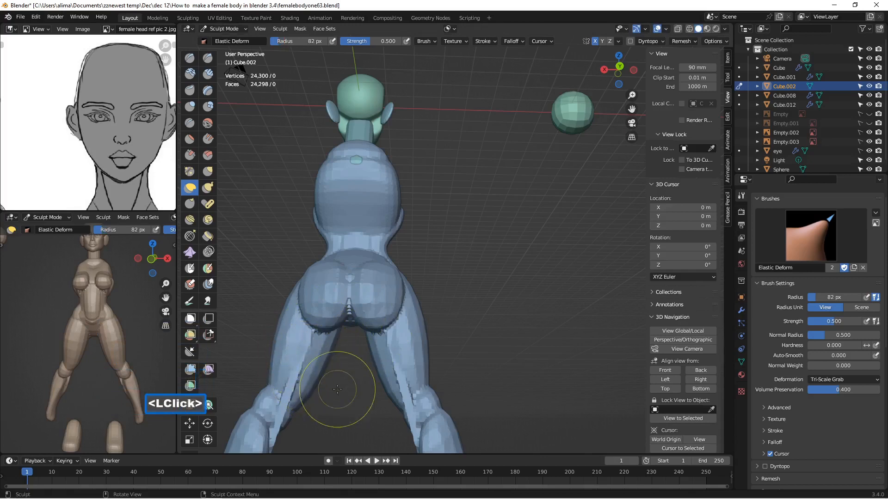
{"action": "mouse_move", "coordinate": [299, 359]}
{"action": "left_mouse_down", "text": "shift"}
{"action": "mouse_move", "coordinate": [297, 369]}
{"action": "mouse_move", "coordinate": [304, 338]}
{"action": "left_mouse_up", "text": "shift"}
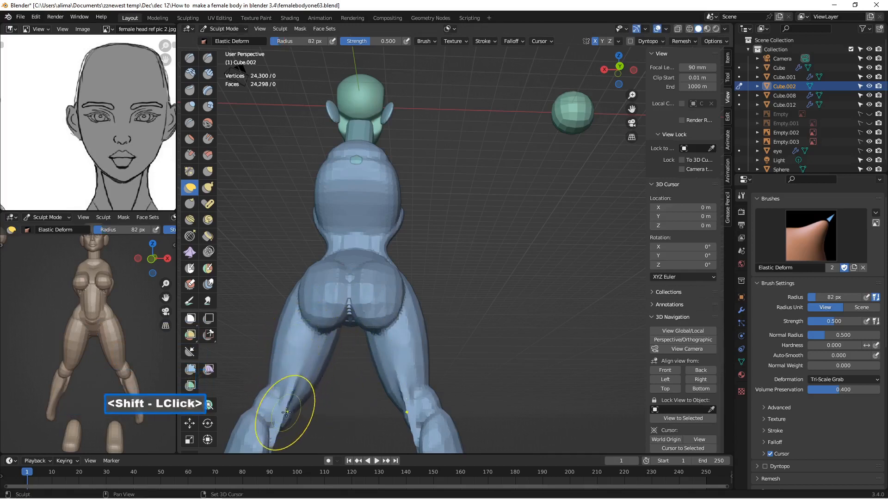
{"action": "middle_click_drag", "start_coordinate": [284, 408], "coordinate": [284, 379]}
{"action": "scroll", "coordinate": [285, 379], "scroll_direction": "up", "scroll_amount": 1}
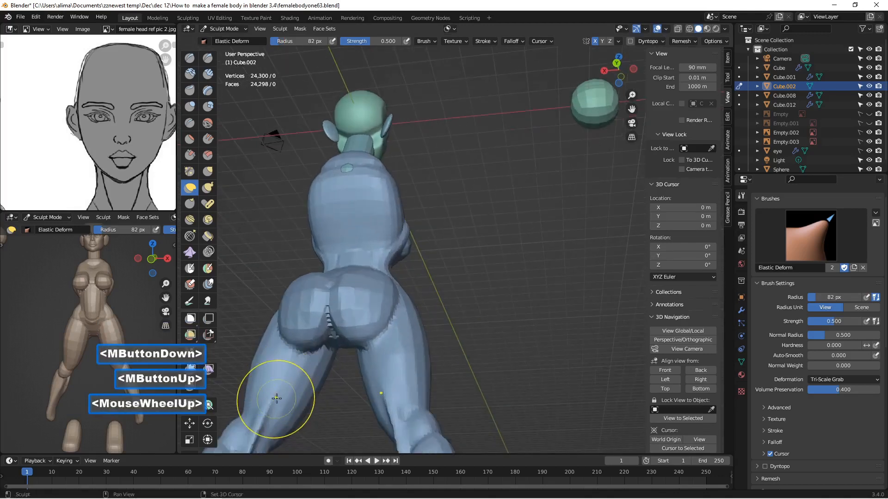
{"action": "left_click", "coordinate": [276, 398], "text": "shift"}
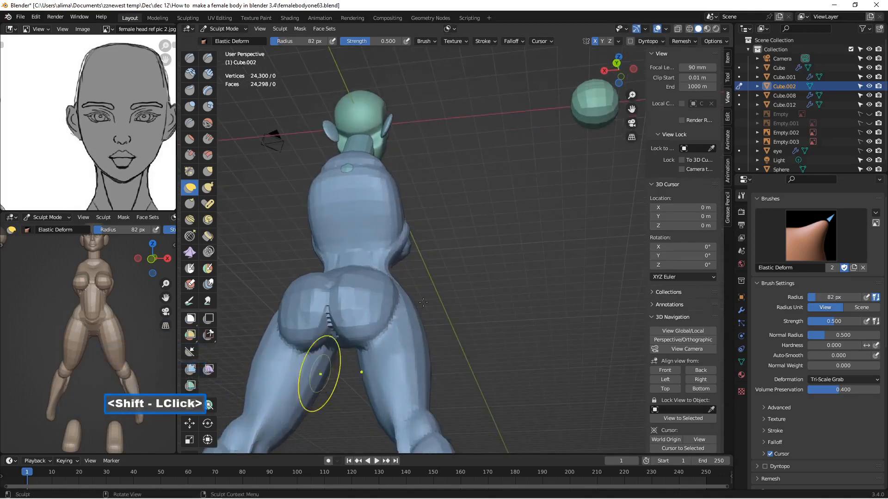
- Smooth the lower backs of the thighs toward the knees and check the whole figure from the front
{"action": "left_click_drag", "start_coordinate": [632, 108], "coordinate": [647, 13]}
{"action": "middle_click_drag", "start_coordinate": [338, 309], "coordinate": [300, 315]}
{"action": "left_click", "coordinate": [253, 377], "text": "shift"}
{"action": "mouse_move", "coordinate": [254, 378]}
{"action": "left_mouse_down", "text": "shift"}
{"action": "mouse_move", "coordinate": [257, 393]}
{"action": "mouse_move", "coordinate": [278, 327]}
{"action": "mouse_move", "coordinate": [255, 370]}
{"action": "left_mouse_up", "text": "shift"}
{"action": "left_click", "coordinate": [254, 367], "text": "shift"}
{"action": "left_click", "coordinate": [254, 367], "text": "shift"}
{"action": "scroll", "coordinate": [250, 372], "scroll_direction": "down", "scroll_amount": 2}
{"action": "scroll", "coordinate": [317, 297], "scroll_direction": "down", "scroll_amount": 1}
{"action": "mouse_move", "coordinate": [317, 297]}
{"action": "middle_mouse_down"}
{"action": "mouse_move", "coordinate": [425, 314]}
{"action": "mouse_move", "coordinate": [486, 311]}
{"action": "middle_mouse_up"}
{"action": "mouse_move", "coordinate": [365, 282]}
{"action": "middle_mouse_down"}
{"action": "mouse_move", "coordinate": [356, 277]}
{"action": "mouse_move", "coordinate": [440, 283]}
{"action": "middle_mouse_up"}
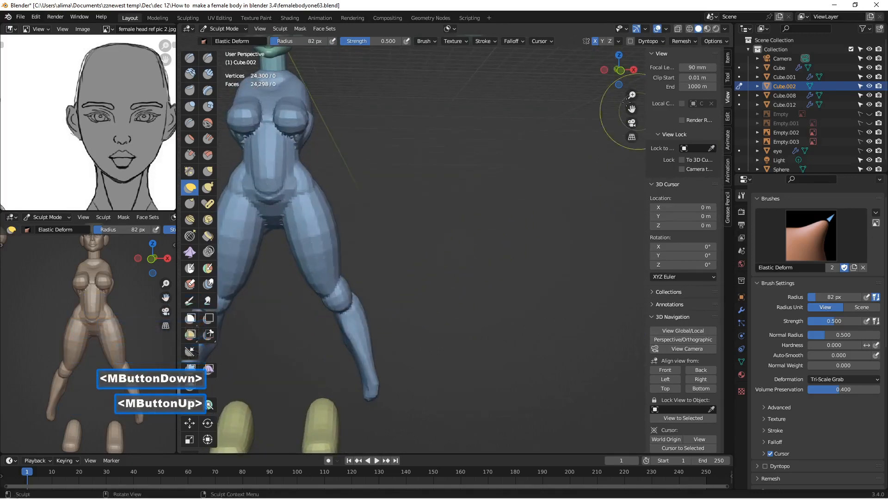
{"action": "left_click_drag", "start_coordinate": [631, 110], "coordinate": [506, 196]}
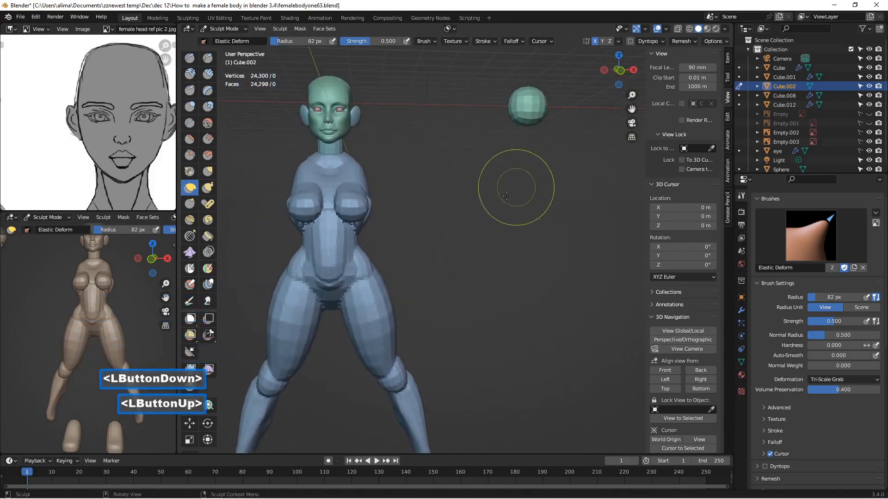
{"action": "scroll", "coordinate": [481, 220], "scroll_direction": "down", "scroll_amount": 1}
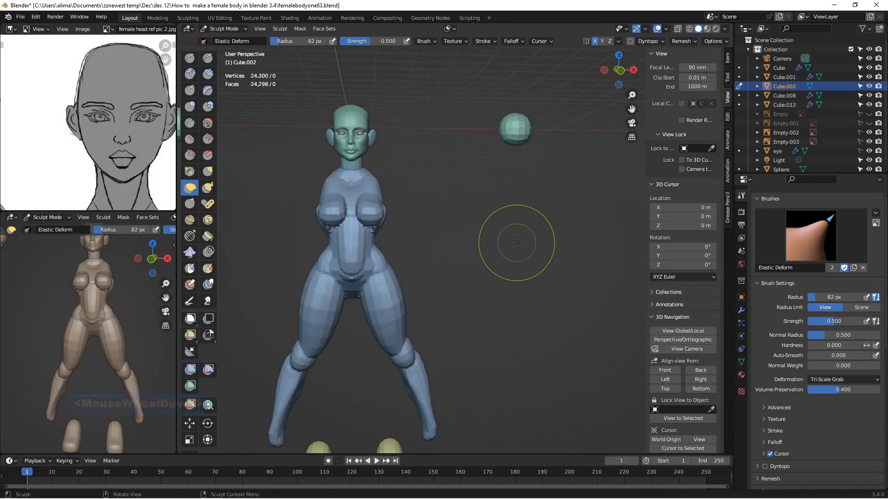
- Save an incremental version as femalebodyone64.blend and add a Smooth modifier to the body mesh
{"action": "key", "text": "Insert"}
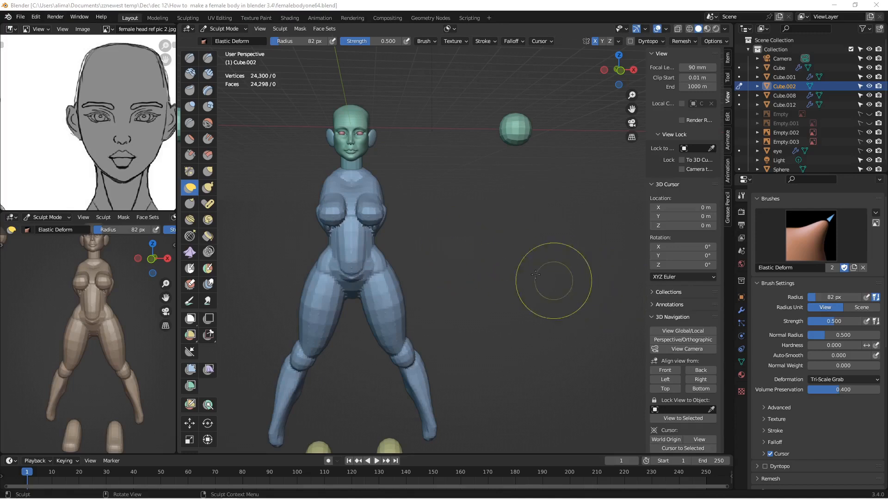
{"action": "scroll", "coordinate": [411, 261], "scroll_direction": "up", "scroll_amount": 2}
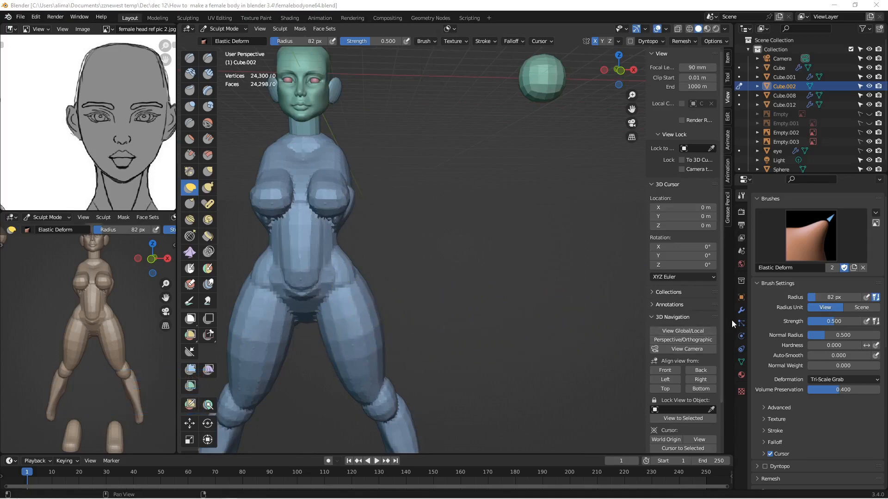
{"action": "left_click", "coordinate": [742, 309]}
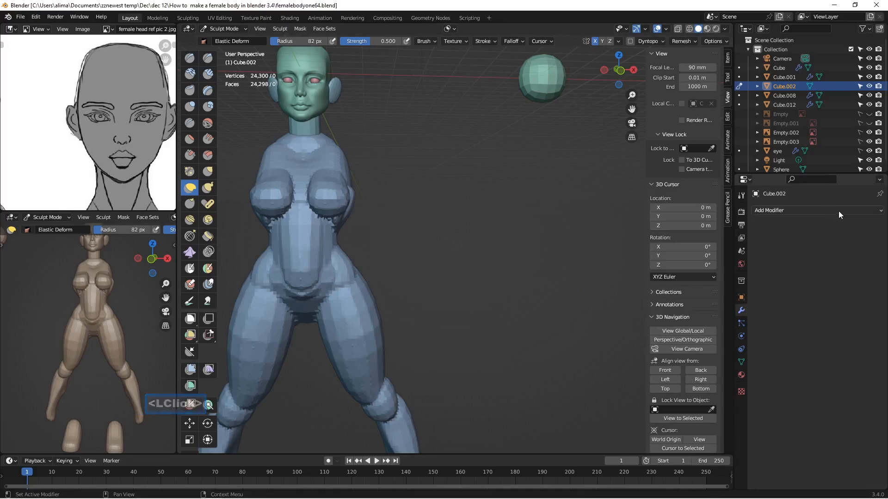
{"action": "left_click", "coordinate": [878, 212]}
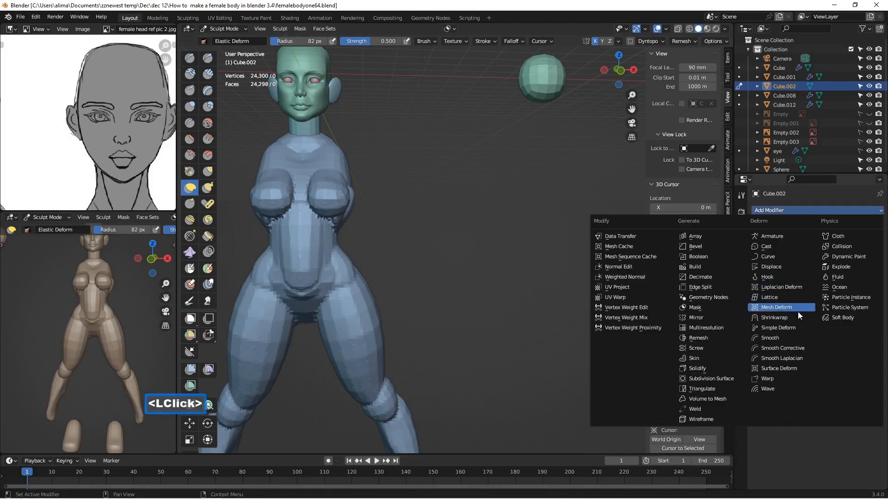
{"action": "left_click", "coordinate": [798, 336]}
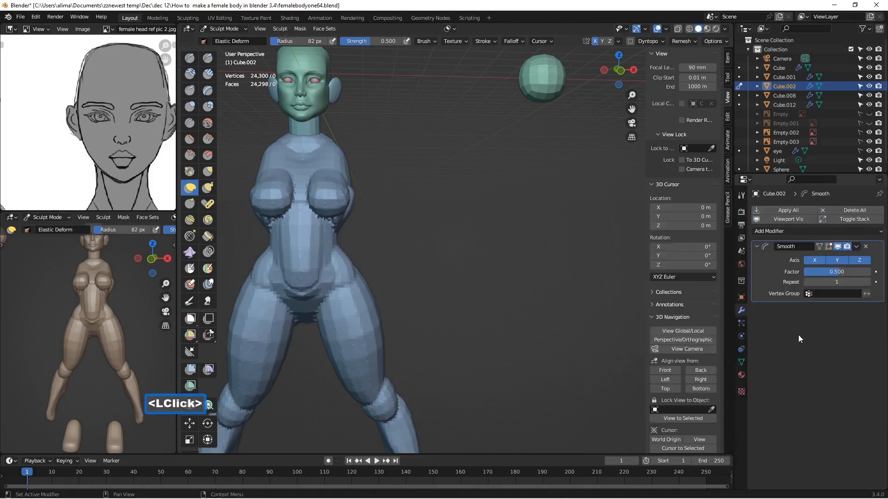
- Set the Smooth modifier's factor to 1 and repeat to 5, and compare the body with its viewport display off and on
{"action": "left_click", "coordinate": [823, 271]}
{"action": "type", "text": "1"}
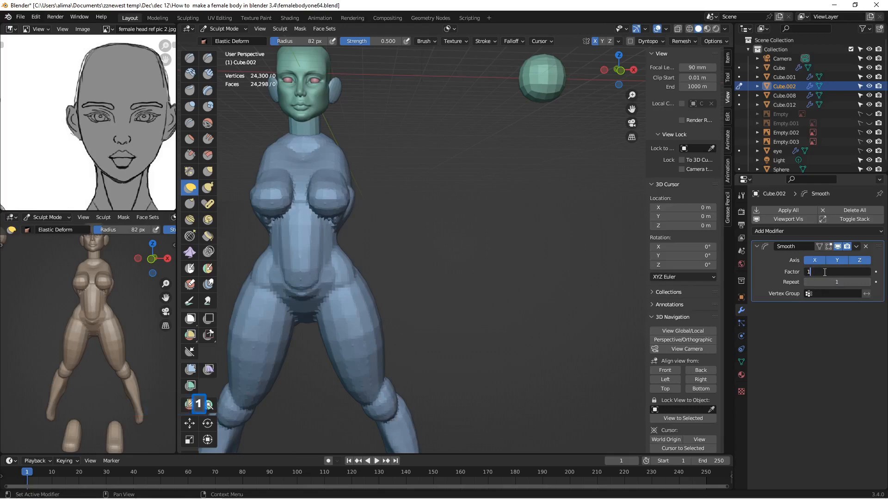
{"action": "key", "text": "Return"}
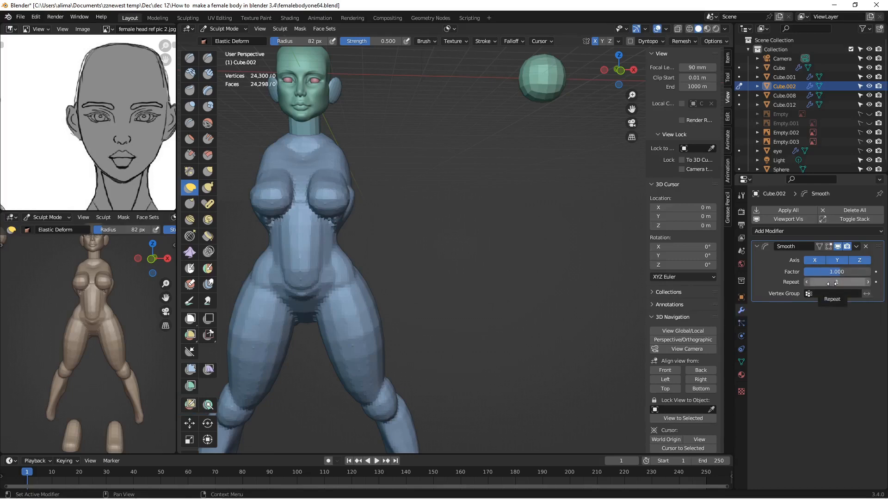
{"action": "left_click", "coordinate": [831, 283]}
{"action": "type", "text": "5"}
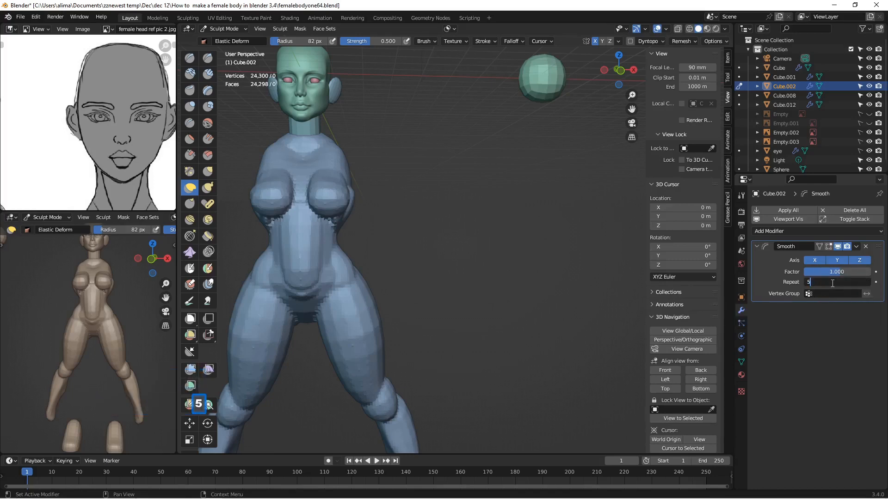
{"action": "key", "text": "Return"}
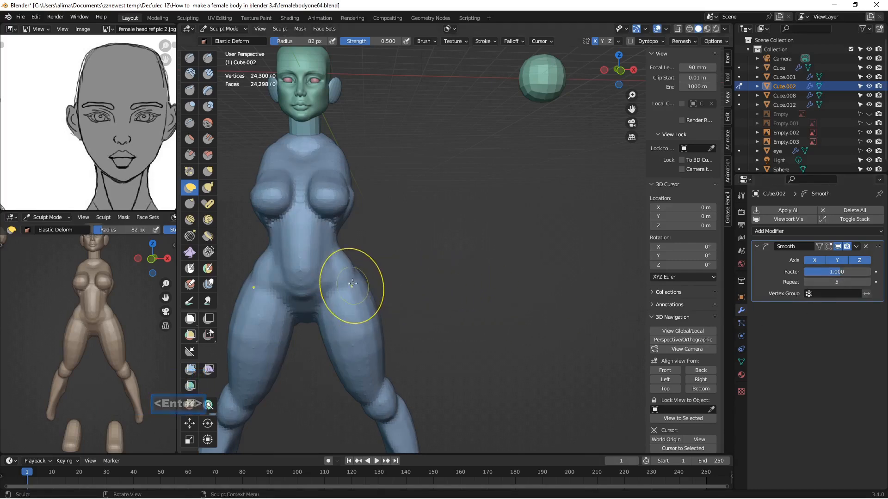
{"action": "left_click", "coordinate": [839, 248]}
{"action": "left_click", "coordinate": [839, 248]}
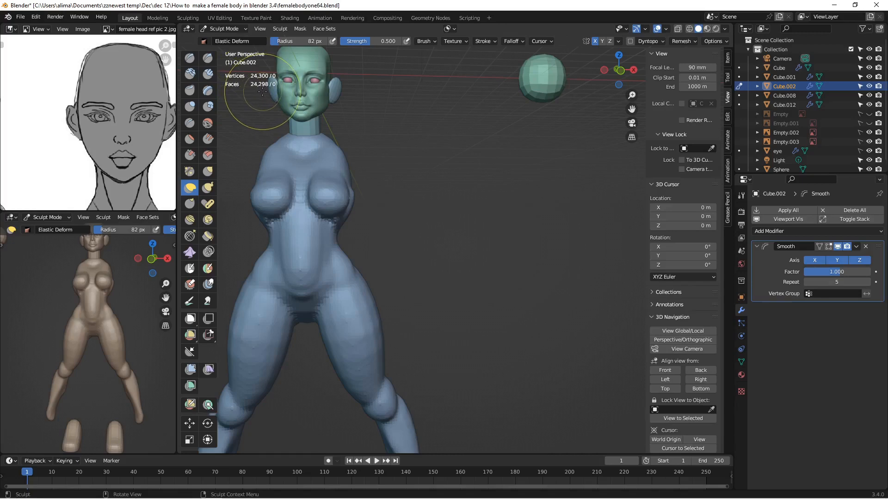
{"action": "left_click", "coordinate": [643, 30]}
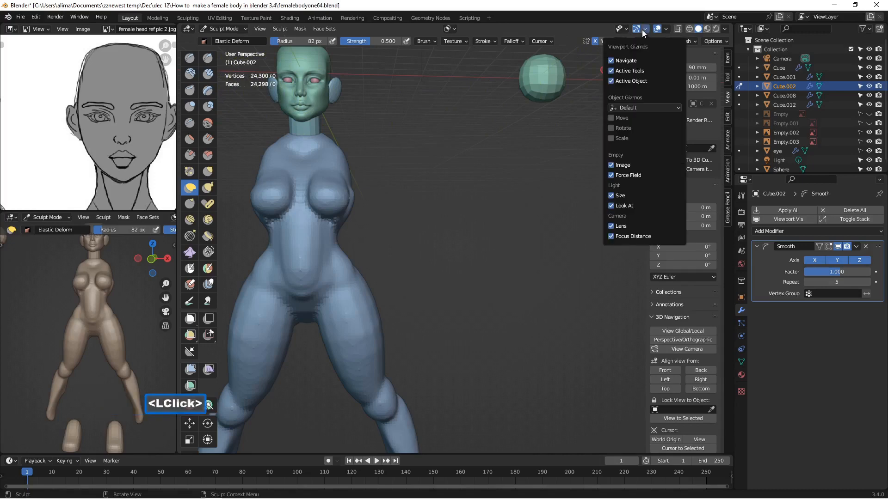
{"action": "left_click", "coordinate": [665, 30]}
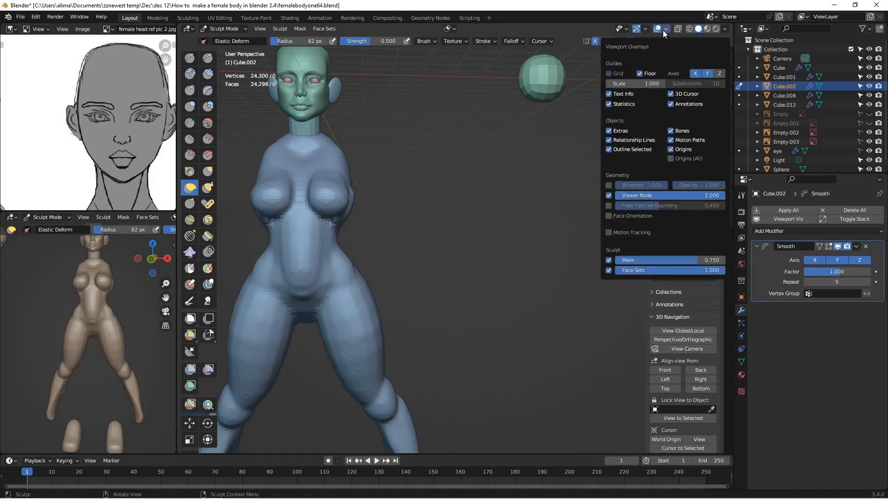
{"action": "left_click", "coordinate": [662, 29]}
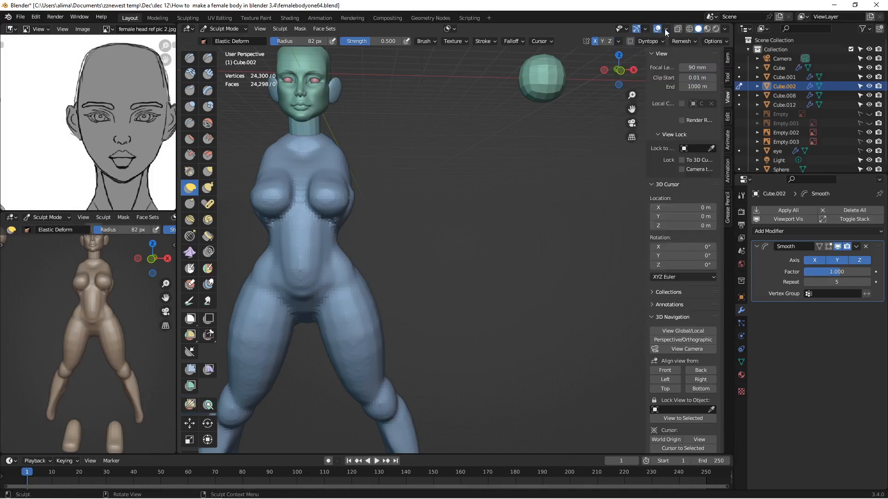
{"action": "left_click", "coordinate": [665, 29]}
{"action": "middle_click_drag", "start_coordinate": [439, 167], "coordinate": [461, 179]}
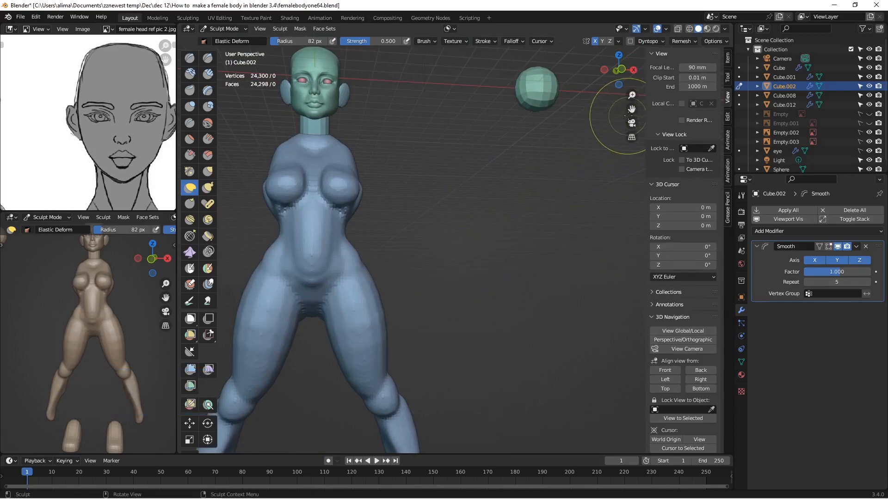
{"action": "left_click_drag", "start_coordinate": [631, 109], "coordinate": [661, 109]}
{"action": "mouse_move", "coordinate": [535, 182]}
{"action": "middle_mouse_down"}
{"action": "mouse_move", "coordinate": [485, 195]}
{"action": "mouse_move", "coordinate": [483, 214]}
{"action": "middle_mouse_up"}
{"action": "scroll", "coordinate": [485, 194], "scroll_direction": "up", "scroll_amount": 1}
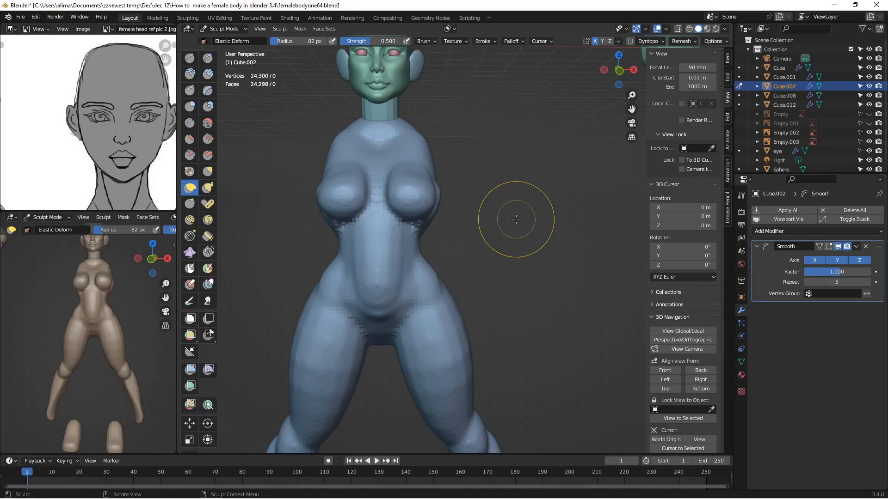
- Save an incremental version as femalebodyone65.blend and set the Smooth modifier's repeat to 8
{"action": "key", "text": "Insert"}
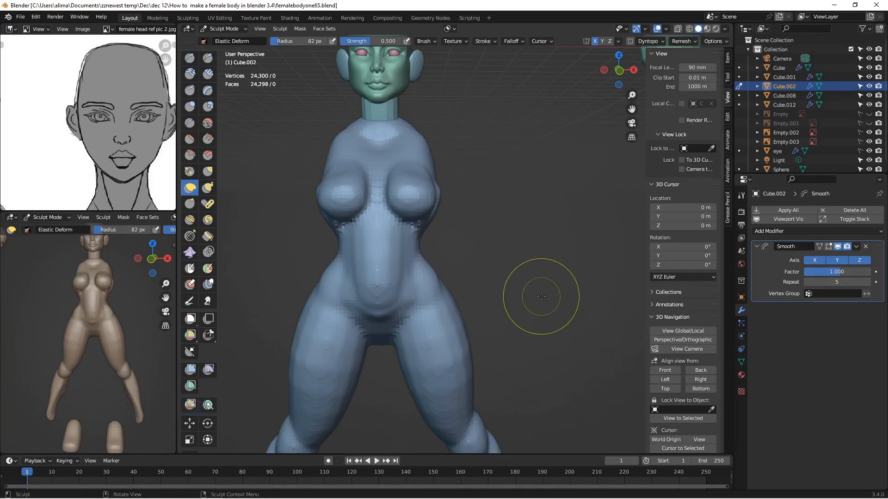
{"action": "left_click", "coordinate": [871, 286]}
{"action": "double_click", "coordinate": [871, 285]}
{"action": "left_click", "coordinate": [871, 285]}
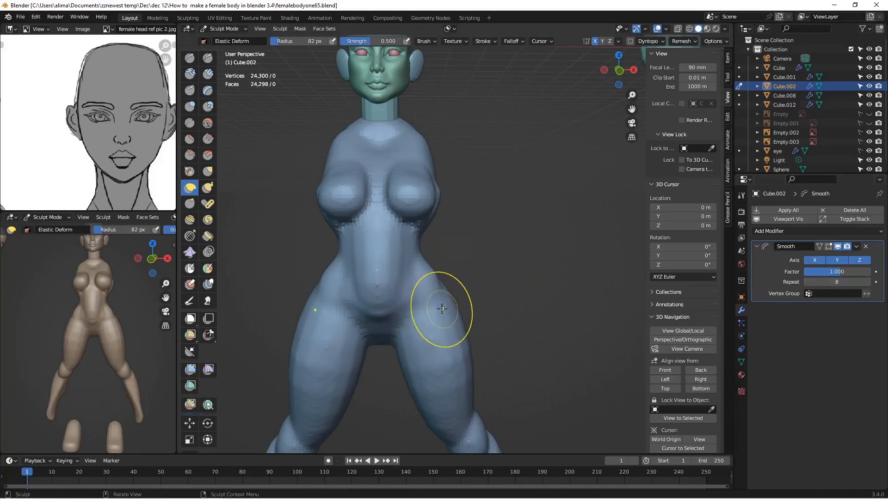
- Apply the Smooth modifier to the body mesh and save an incremental version as femalebodyone66.blend
{"action": "middle_click_drag", "start_coordinate": [505, 269], "coordinate": [478, 265]}
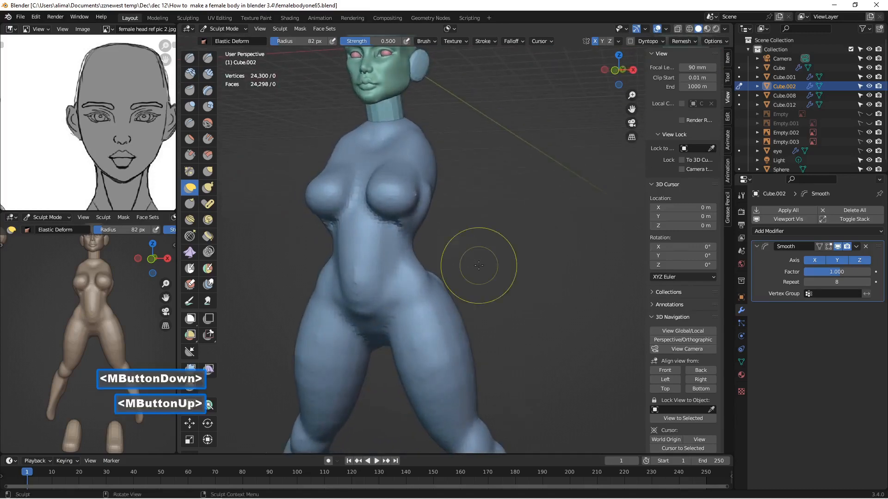
{"action": "left_click", "coordinate": [779, 211]}
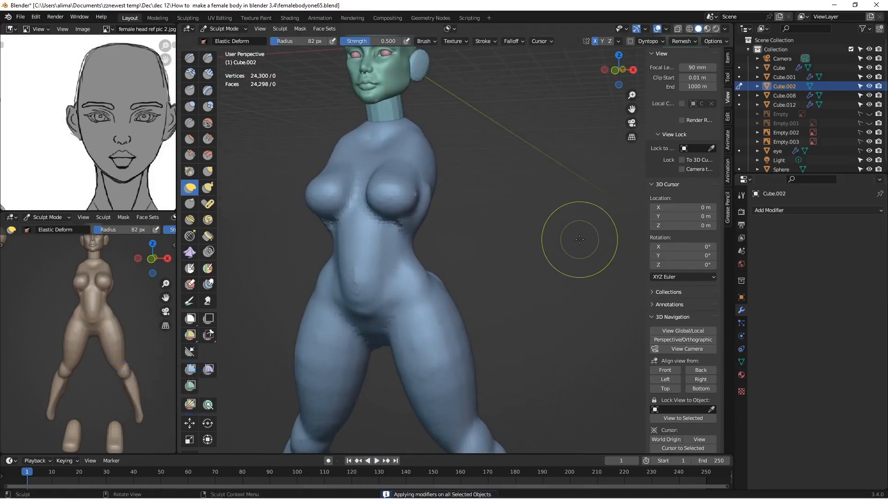
{"action": "key", "text": "Insert"}
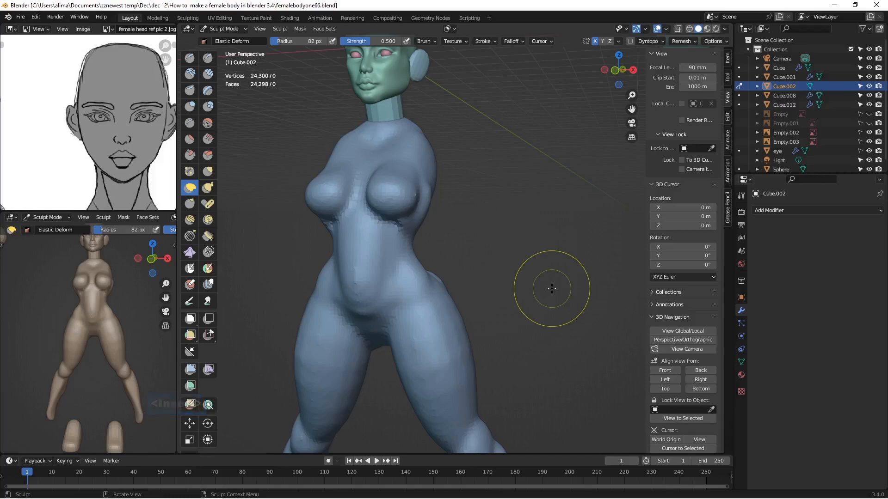
- Examine the smoothed breasts, abdomen and hips up close from several angles
{"action": "scroll", "coordinate": [471, 283], "scroll_direction": "up", "scroll_amount": 2}
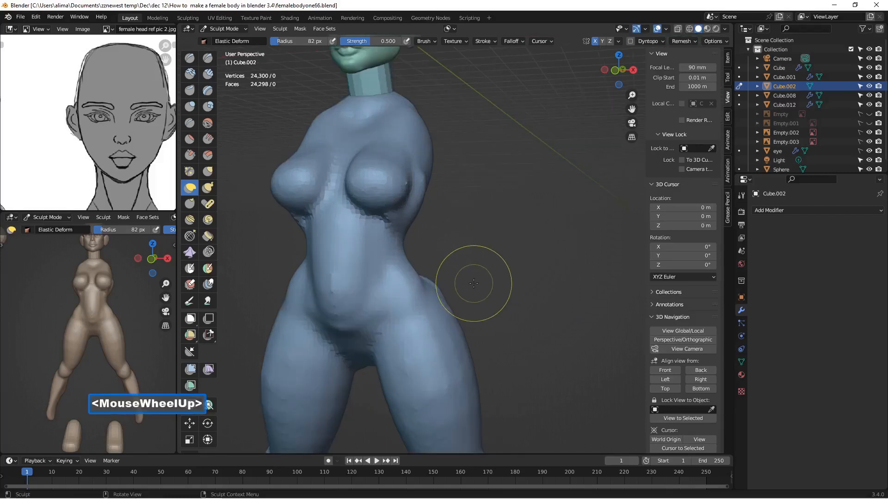
{"action": "left_click_drag", "start_coordinate": [631, 108], "coordinate": [721, 62]}
{"action": "scroll", "coordinate": [500, 203], "scroll_direction": "up", "scroll_amount": 1}
{"action": "middle_click_drag", "start_coordinate": [544, 206], "coordinate": [445, 201]}
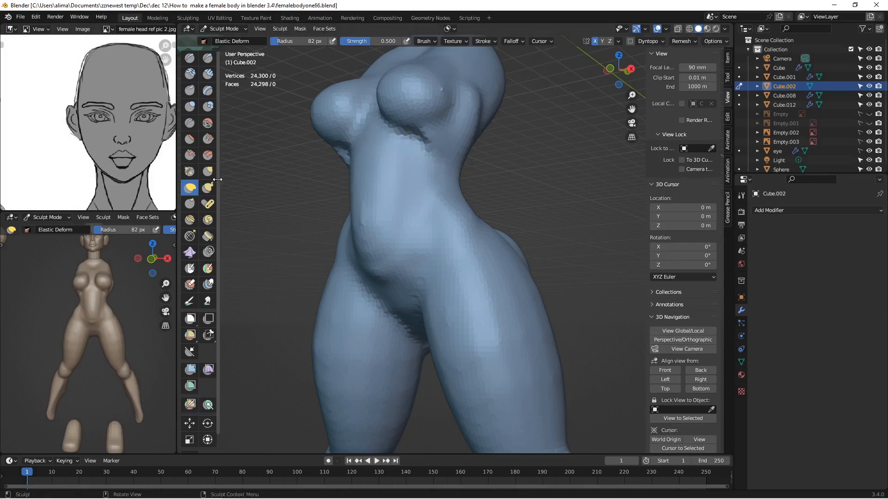
{"action": "scroll", "coordinate": [132, 31], "scroll_direction": "down", "scroll_amount": 3}
{"action": "scroll", "coordinate": [121, 31], "scroll_direction": "up", "scroll_amount": 2}
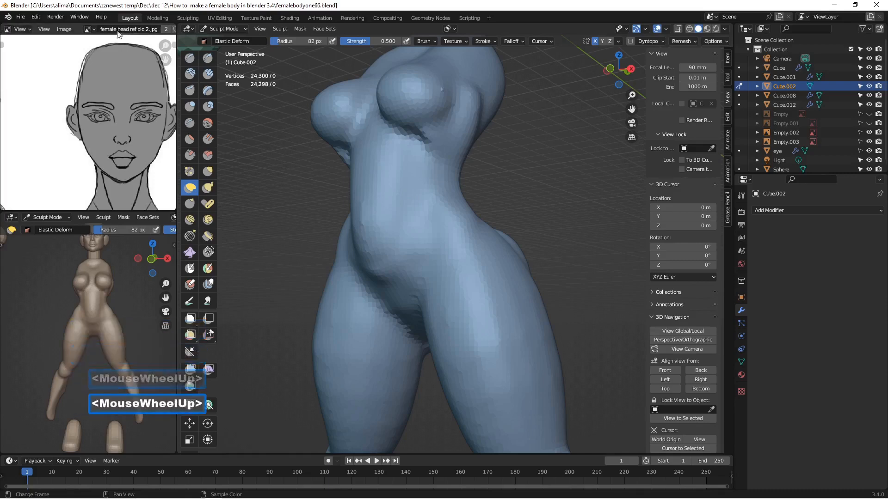
{"action": "scroll", "coordinate": [123, 32], "scroll_direction": "down", "scroll_amount": 2}
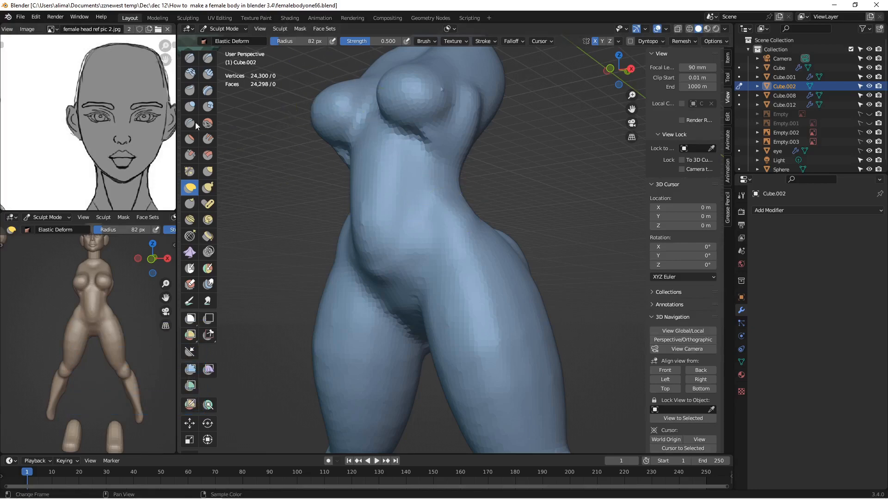
{"action": "mouse_move", "coordinate": [432, 182]}
{"action": "middle_mouse_down"}
{"action": "mouse_move", "coordinate": [410, 182]}
{"action": "mouse_move", "coordinate": [418, 182]}
{"action": "middle_mouse_up"}
{"action": "middle_click_drag", "start_coordinate": [418, 182], "coordinate": [450, 181]}
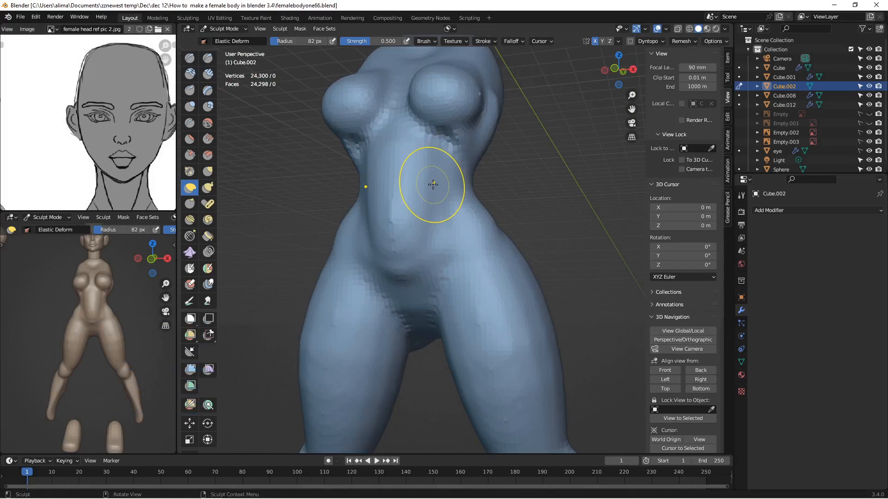
{"action": "middle_click_drag", "start_coordinate": [404, 190], "coordinate": [395, 185]}
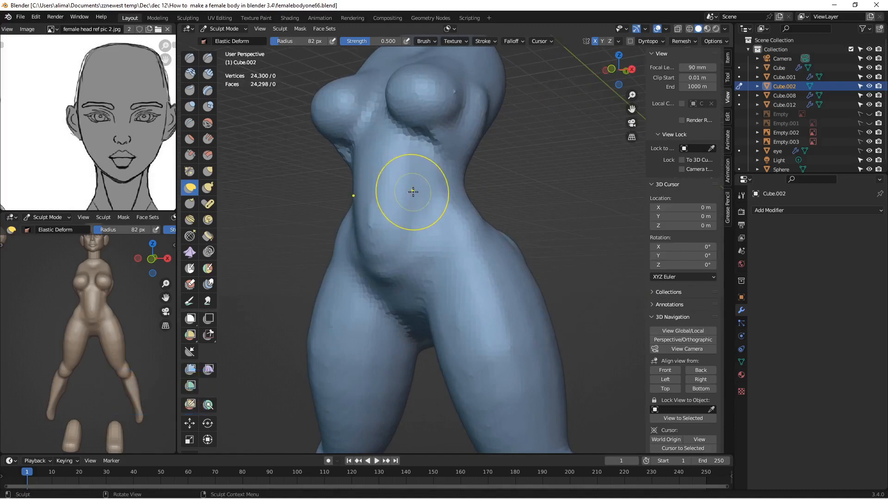
- Reduce the brush radius to 52 px and define the side edges of the abdomen with inverted Crease strokes
{"action": "left_click", "coordinate": [402, 191]}
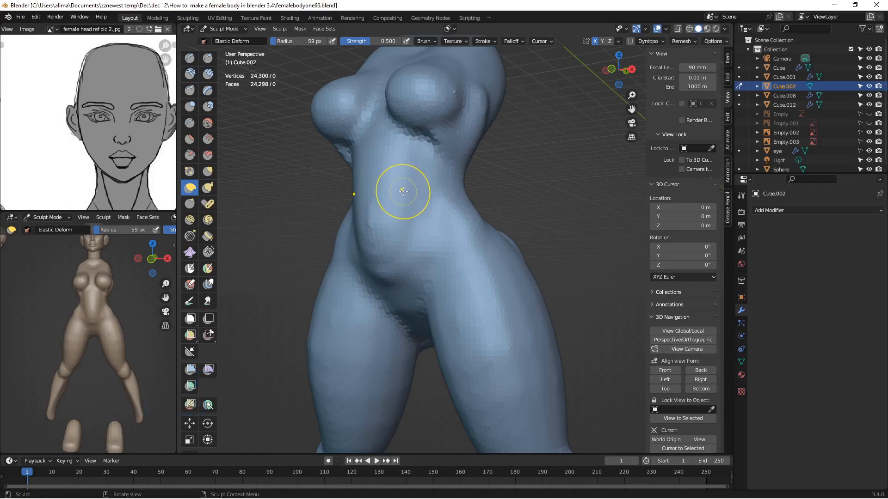
{"action": "key", "text": "f"}
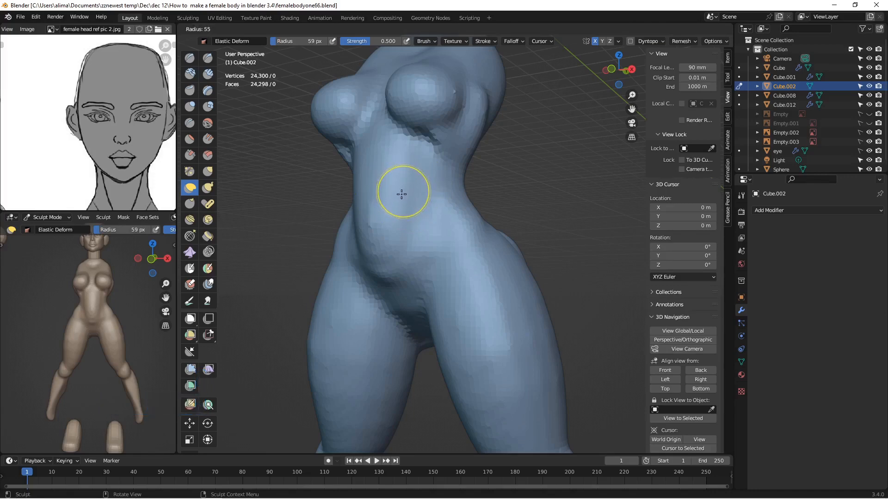
{"action": "left_click", "coordinate": [403, 194]}
{"action": "key", "text": "ctrl"}
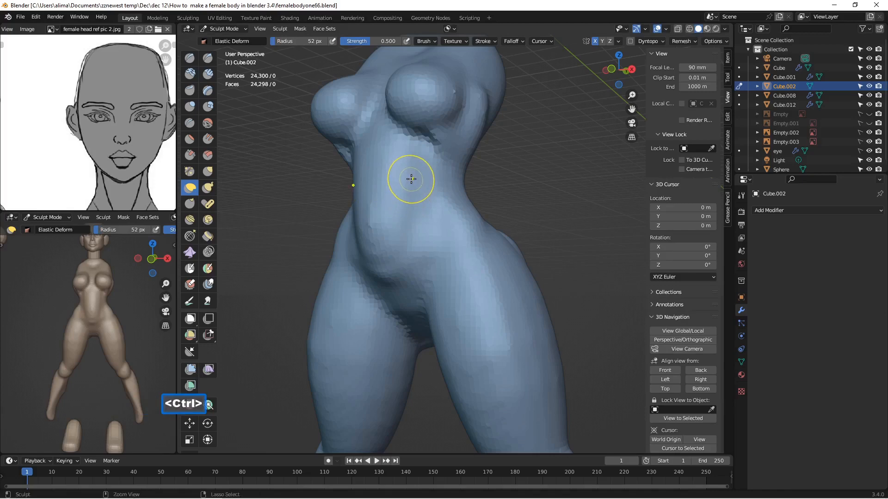
{"action": "left_click", "coordinate": [189, 124]}
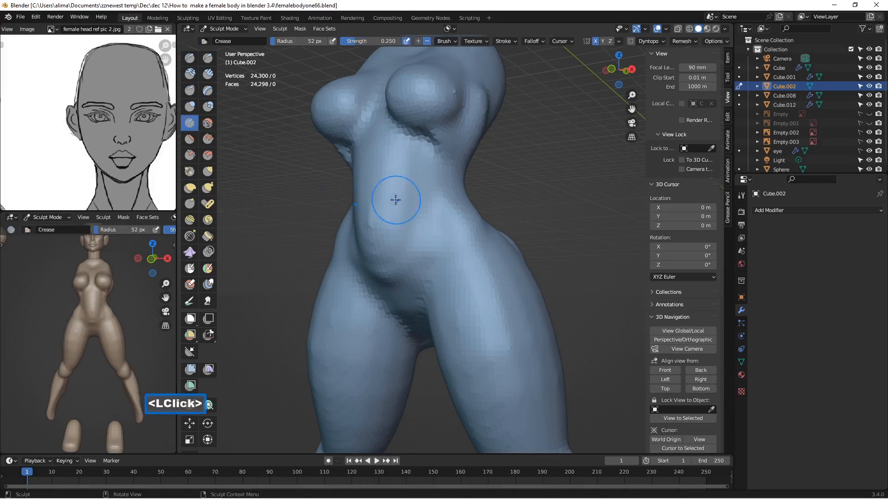
{"action": "middle_click_drag", "start_coordinate": [391, 200], "coordinate": [382, 192]}
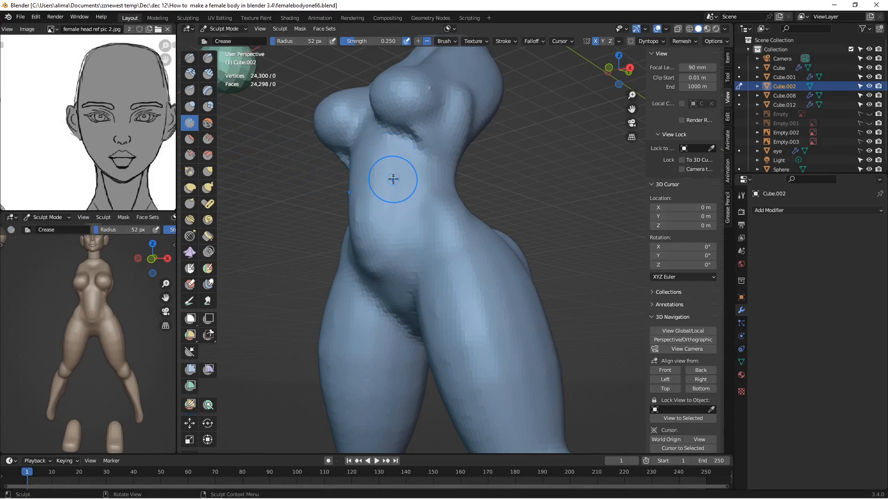
{"action": "left_click_drag", "start_coordinate": [400, 146], "coordinate": [395, 215], "text": "ctrl"}
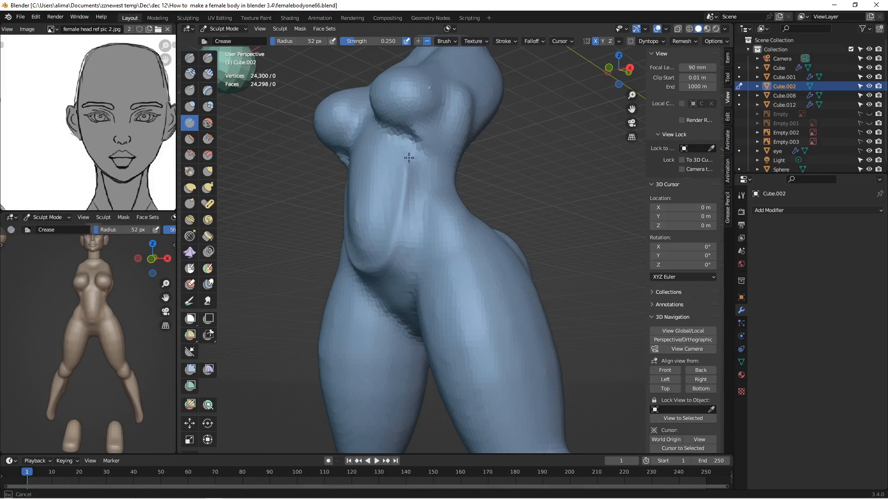
{"action": "left_click_drag", "start_coordinate": [411, 165], "coordinate": [406, 178], "text": "ctrl"}
- Save an incremental version as femalebodyone67.blend and carve the fold between lower abdomen and upper thigh with Crease strokes
{"action": "mouse_move", "coordinate": [407, 179]}
{"action": "middle_mouse_down"}
{"action": "mouse_move", "coordinate": [453, 185]}
{"action": "mouse_move", "coordinate": [425, 189]}
{"action": "middle_mouse_up"}
{"action": "scroll", "coordinate": [544, 209], "scroll_direction": "up", "scroll_amount": 1}
{"action": "key", "text": "Insert"}
{"action": "middle_click_drag", "start_coordinate": [459, 259], "coordinate": [472, 248]}
{"action": "left_click_drag", "start_coordinate": [456, 232], "coordinate": [427, 259]}
{"action": "middle_click_drag", "start_coordinate": [452, 228], "coordinate": [456, 236]}
{"action": "left_click_drag", "start_coordinate": [451, 241], "coordinate": [503, 201]}
{"action": "left_click_drag", "start_coordinate": [455, 242], "coordinate": [452, 240]}
- Carve around the upper edge and side of the hip bone with further Crease strokes at the waist
{"action": "mouse_move", "coordinate": [432, 211]}
{"action": "left_mouse_down"}
{"action": "mouse_move", "coordinate": [452, 167]}
{"action": "mouse_move", "coordinate": [476, 163]}
{"action": "left_mouse_up"}
{"action": "middle_click_drag", "start_coordinate": [475, 163], "coordinate": [434, 173]}
{"action": "left_click_drag", "start_coordinate": [434, 173], "coordinate": [492, 166]}
{"action": "middle_click_drag", "start_coordinate": [509, 173], "coordinate": [514, 183]}
{"action": "left_click_drag", "start_coordinate": [514, 183], "coordinate": [485, 220]}
{"action": "mouse_move", "coordinate": [503, 170]}
{"action": "left_mouse_down"}
{"action": "mouse_move", "coordinate": [486, 179]}
{"action": "mouse_move", "coordinate": [495, 165]}
{"action": "left_mouse_up"}
{"action": "mouse_move", "coordinate": [494, 165]}
{"action": "middle_mouse_down"}
{"action": "mouse_move", "coordinate": [530, 170]}
{"action": "mouse_move", "coordinate": [465, 238]}
{"action": "middle_mouse_up"}
{"action": "scroll", "coordinate": [466, 238], "scroll_direction": "up", "scroll_amount": 1}
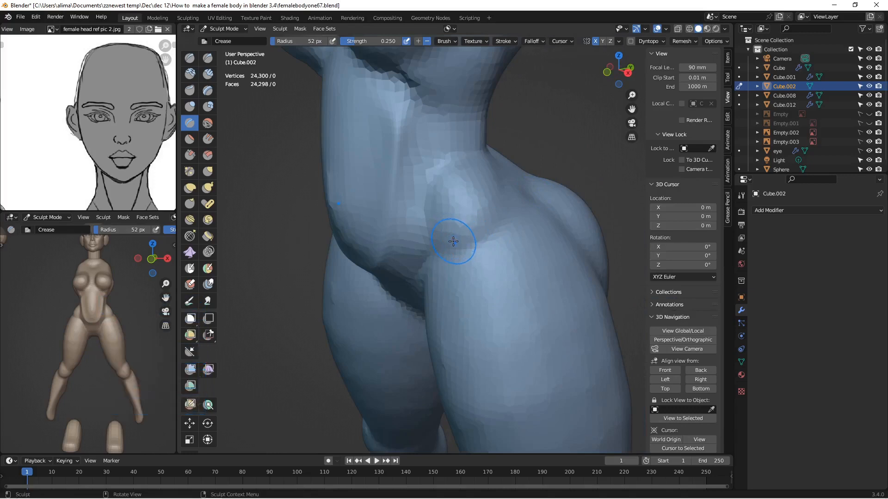
- Build up the hip bone between waist and thigh with inverted Crease strokes and check the pelvis from the front
{"action": "left_click_drag", "start_coordinate": [462, 252], "coordinate": [486, 204], "text": "ctrl"}
{"action": "mouse_move", "coordinate": [460, 235]}
{"action": "left_mouse_down", "text": "ctrl"}
{"action": "mouse_move", "coordinate": [460, 214]}
{"action": "mouse_move", "coordinate": [439, 202]}
{"action": "mouse_move", "coordinate": [492, 166]}
{"action": "mouse_move", "coordinate": [459, 179]}
{"action": "mouse_move", "coordinate": [443, 199]}
{"action": "left_mouse_up", "text": "ctrl"}
{"action": "middle_click_drag", "start_coordinate": [443, 199], "coordinate": [392, 191]}
{"action": "mouse_move", "coordinate": [495, 175]}
{"action": "left_mouse_down", "text": "ctrl"}
{"action": "mouse_move", "coordinate": [532, 185]}
{"action": "mouse_move", "coordinate": [504, 175]}
{"action": "mouse_move", "coordinate": [531, 209]}
{"action": "mouse_move", "coordinate": [493, 206]}
{"action": "mouse_move", "coordinate": [534, 221]}
{"action": "mouse_move", "coordinate": [453, 249]}
{"action": "mouse_move", "coordinate": [458, 239]}
{"action": "left_mouse_up", "text": "ctrl"}
{"action": "scroll", "coordinate": [481, 232], "scroll_direction": "down", "scroll_amount": 3}
{"action": "middle_click_drag", "start_coordinate": [504, 227], "coordinate": [597, 238]}
{"action": "scroll", "coordinate": [587, 235], "scroll_direction": "up", "scroll_amount": 1}
{"action": "mouse_move", "coordinate": [440, 245]}
{"action": "middle_mouse_down"}
{"action": "mouse_move", "coordinate": [456, 259]}
{"action": "mouse_move", "coordinate": [470, 255]}
{"action": "mouse_move", "coordinate": [456, 253]}
{"action": "middle_mouse_up"}
{"action": "scroll", "coordinate": [471, 256], "scroll_direction": "down", "scroll_amount": 2}
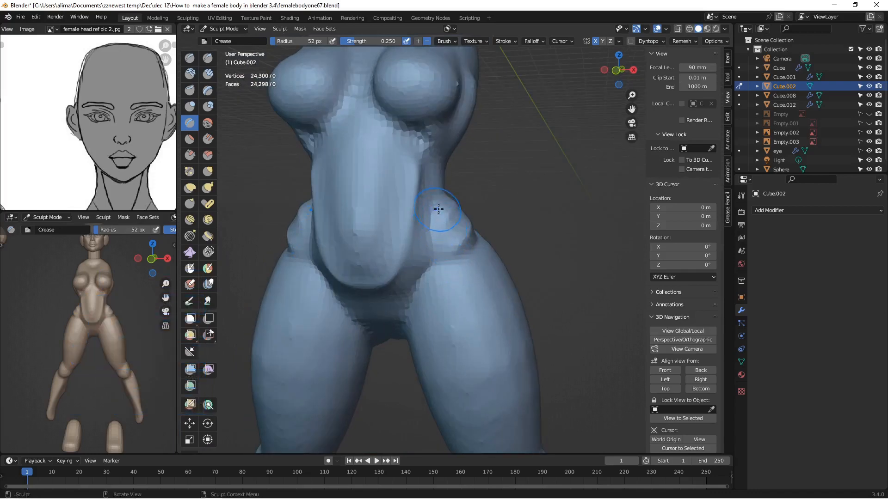
{"action": "middle_click_drag", "start_coordinate": [438, 209], "coordinate": [427, 209]}
{"action": "left_click_drag", "start_coordinate": [427, 209], "coordinate": [427, 211]}
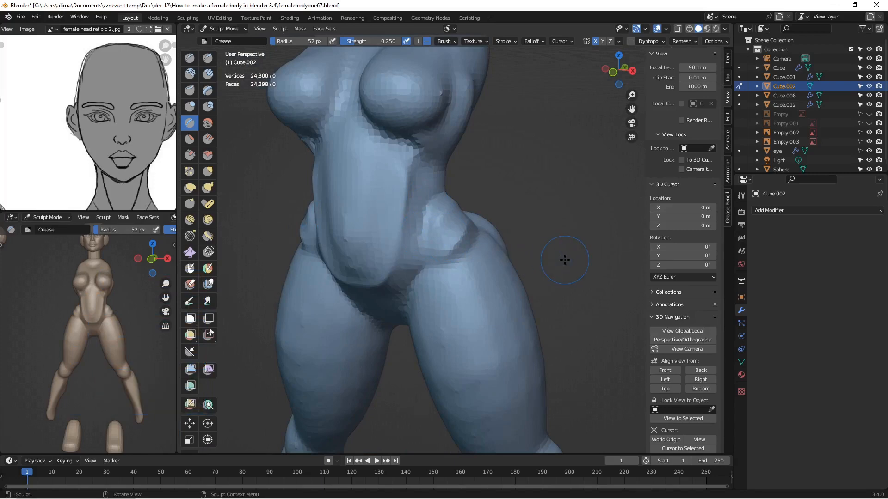
- Save an incremental version as femalebodyone69.blend and carve muscle grooves along the front and inner thighs from hip to knee with Crease strokes
{"action": "key", "text": "Insert"}
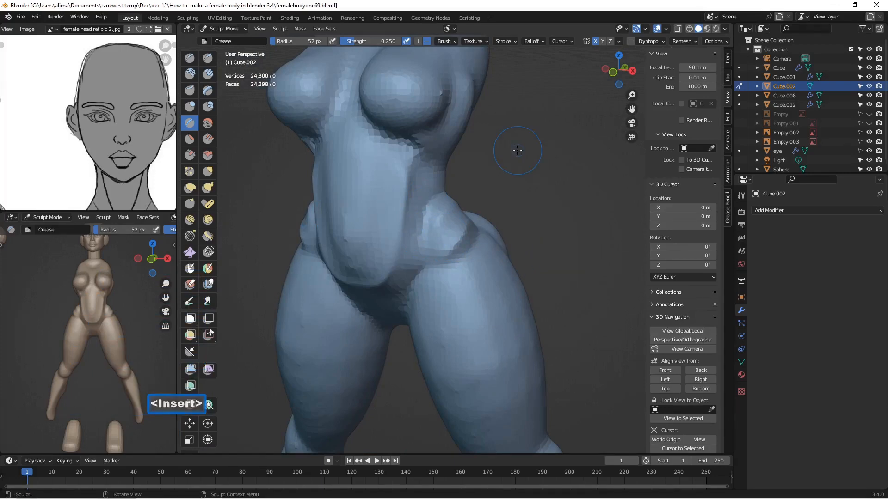
{"action": "middle_click_drag", "start_coordinate": [440, 187], "coordinate": [472, 275]}
{"action": "scroll", "coordinate": [471, 275], "scroll_direction": "down", "scroll_amount": 2}
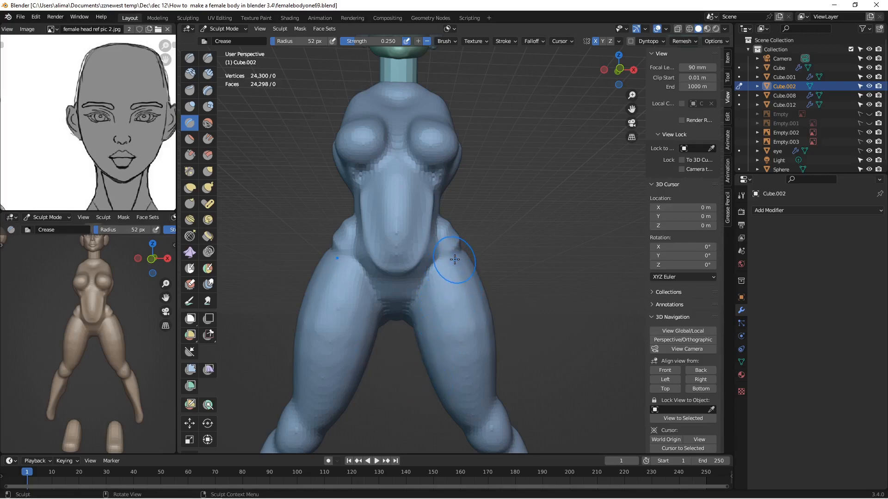
{"action": "left_click_drag", "start_coordinate": [454, 259], "coordinate": [448, 276]}
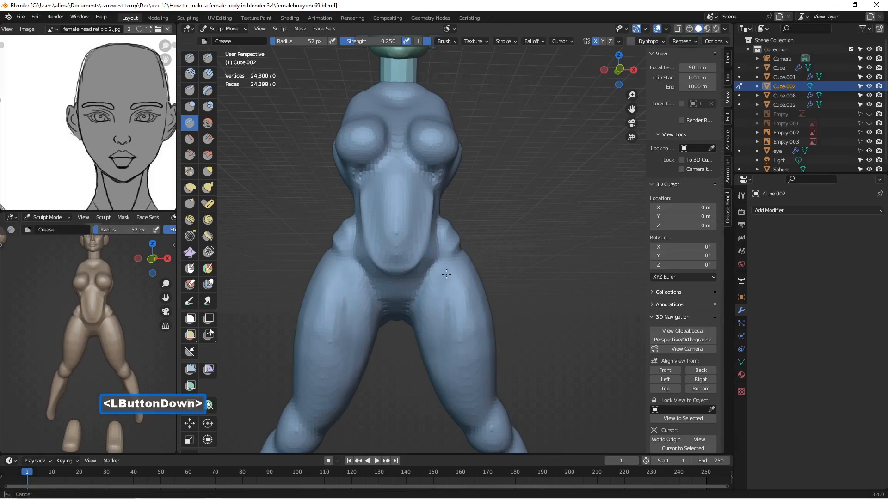
{"action": "mouse_move", "coordinate": [434, 385]}
{"action": "left_mouse_down"}
{"action": "mouse_move", "coordinate": [421, 351]}
{"action": "mouse_move", "coordinate": [438, 400]}
{"action": "mouse_move", "coordinate": [449, 276]}
{"action": "mouse_move", "coordinate": [464, 311]}
{"action": "left_mouse_up"}
{"action": "middle_click_drag", "start_coordinate": [464, 311], "coordinate": [438, 384]}
{"action": "mouse_move", "coordinate": [438, 384]}
{"action": "left_mouse_down"}
{"action": "mouse_move", "coordinate": [437, 400]}
{"action": "mouse_move", "coordinate": [440, 351]}
{"action": "left_mouse_up"}
{"action": "left_click_drag", "start_coordinate": [409, 398], "coordinate": [401, 396]}
{"action": "middle_click_drag", "start_coordinate": [421, 378], "coordinate": [376, 409]}
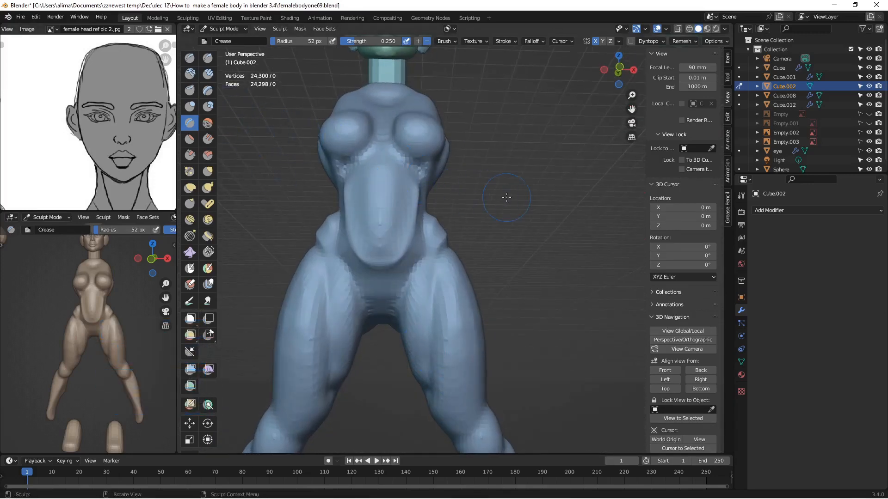
- Cover the sphere protruding from the upper back with the Inflate/Deflate brush and save an incremental version as femalebodyone70.blend
{"action": "scroll", "coordinate": [506, 198], "scroll_direction": "down", "scroll_amount": 1}
{"action": "mouse_move", "coordinate": [508, 198]}
{"action": "middle_mouse_down"}
{"action": "mouse_move", "coordinate": [499, 202]}
{"action": "mouse_move", "coordinate": [516, 205]}
{"action": "middle_mouse_up"}
{"action": "middle_click_drag", "start_coordinate": [450, 239], "coordinate": [450, 251]}
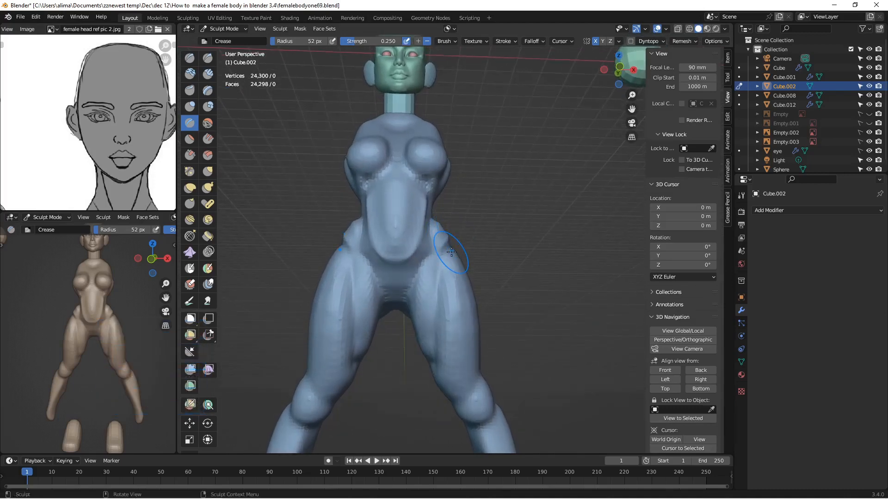
{"action": "mouse_move", "coordinate": [430, 189]}
{"action": "middle_mouse_down"}
{"action": "mouse_move", "coordinate": [545, 199]}
{"action": "mouse_move", "coordinate": [475, 208]}
{"action": "middle_mouse_up"}
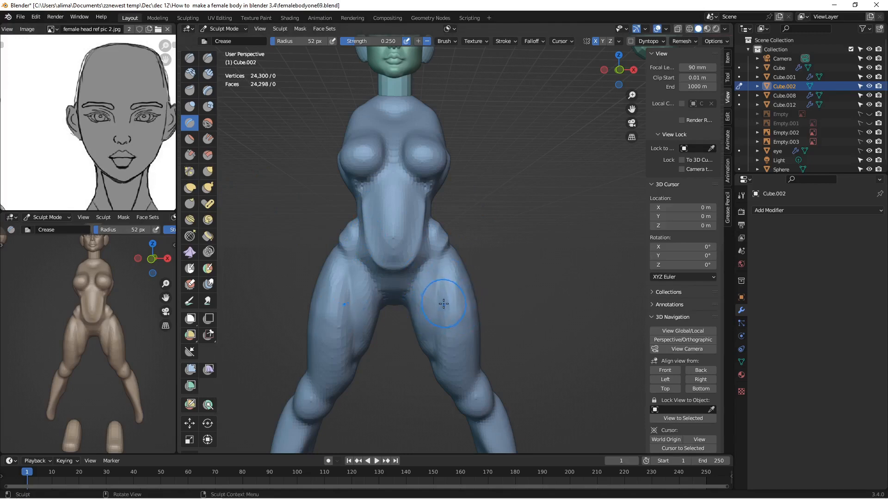
{"action": "middle_click_drag", "start_coordinate": [443, 303], "coordinate": [406, 294]}
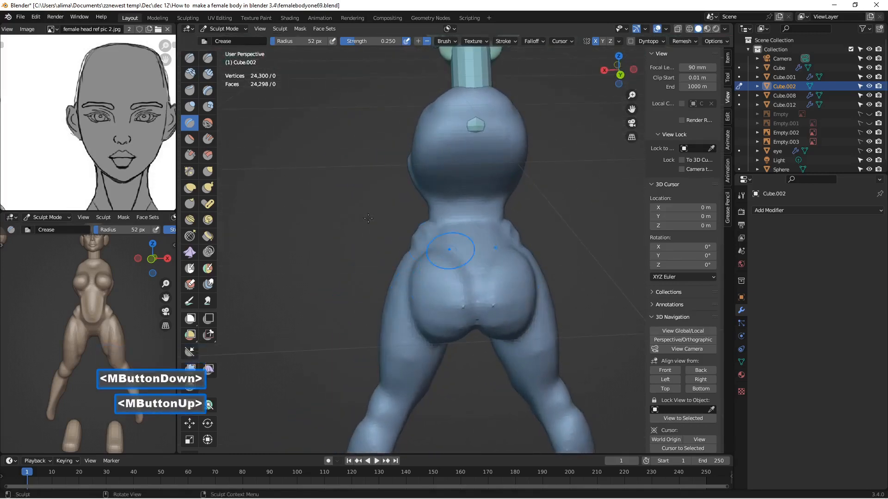
{"action": "left_click", "coordinate": [192, 108]}
{"action": "left_click_drag", "start_coordinate": [475, 126], "coordinate": [478, 125]}
{"action": "left_click", "coordinate": [477, 125]}
{"action": "left_click", "coordinate": [480, 128]}
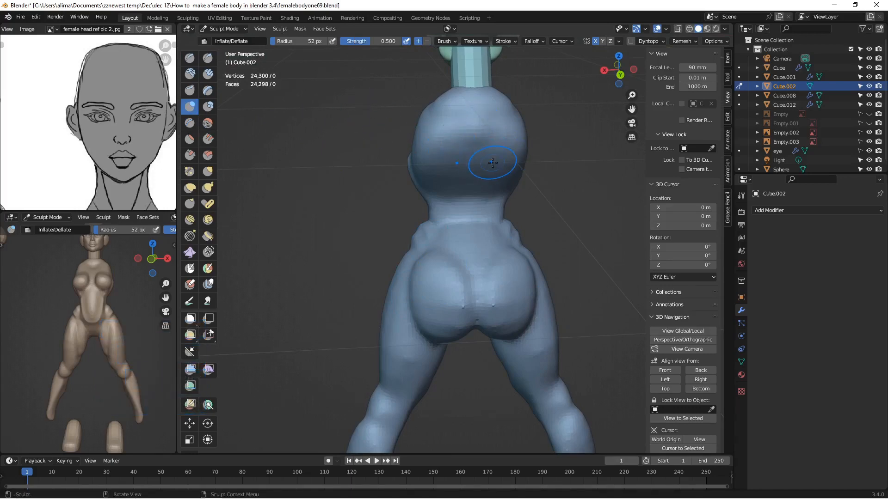
{"action": "middle_click_drag", "start_coordinate": [493, 162], "coordinate": [506, 170]}
{"action": "scroll", "coordinate": [532, 185], "scroll_direction": "down", "scroll_amount": 3}
{"action": "middle_click_drag", "start_coordinate": [557, 203], "coordinate": [567, 208]}
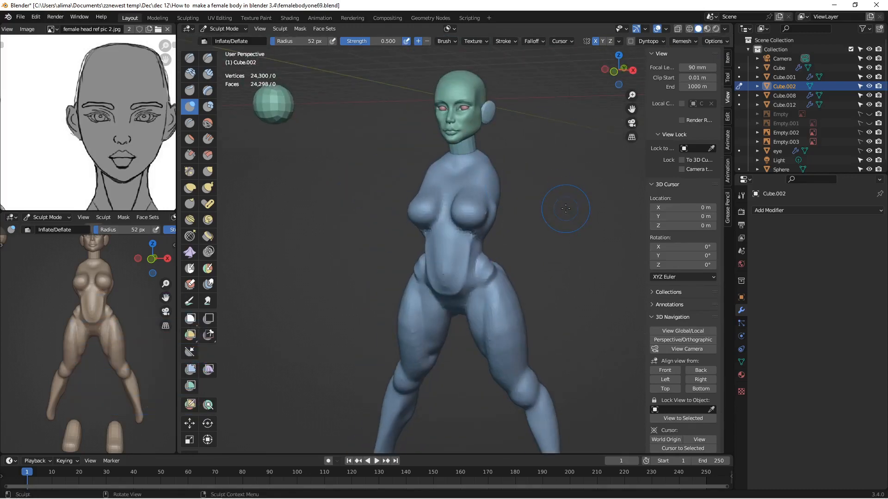
{"action": "key", "text": "Insert"}
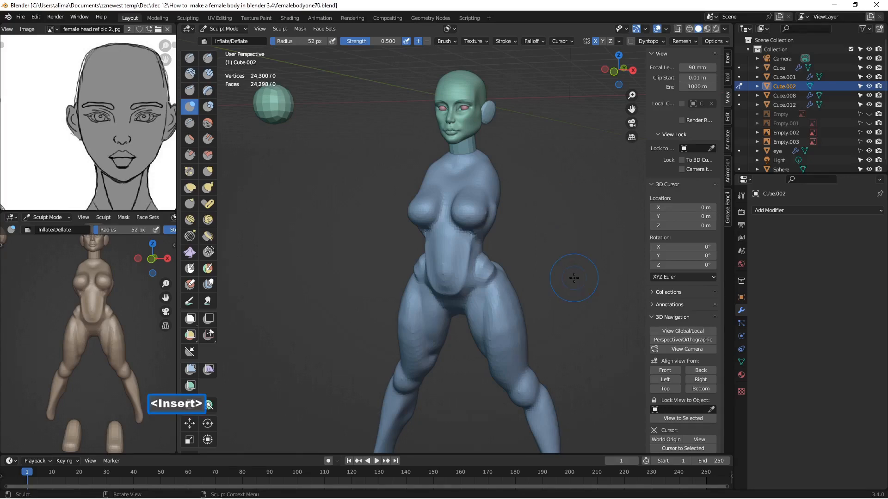
- Carve the spine groove down the centre of the back to the buttocks with Crease strokes
{"action": "middle_click_drag", "start_coordinate": [574, 278], "coordinate": [408, 220]}
{"action": "scroll", "coordinate": [408, 219], "scroll_direction": "up", "scroll_amount": 1}
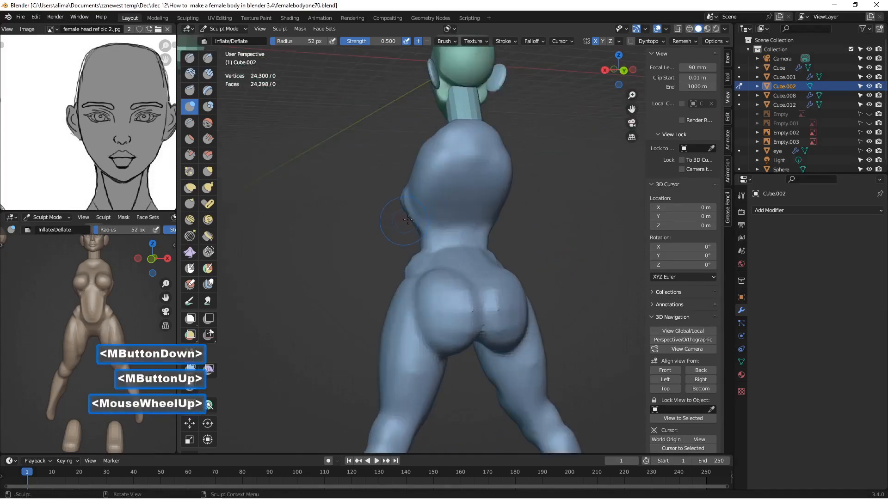
{"action": "left_click", "coordinate": [190, 123]}
{"action": "middle_click_drag", "start_coordinate": [434, 179], "coordinate": [442, 180]}
{"action": "left_click_drag", "start_coordinate": [462, 141], "coordinate": [472, 186]}
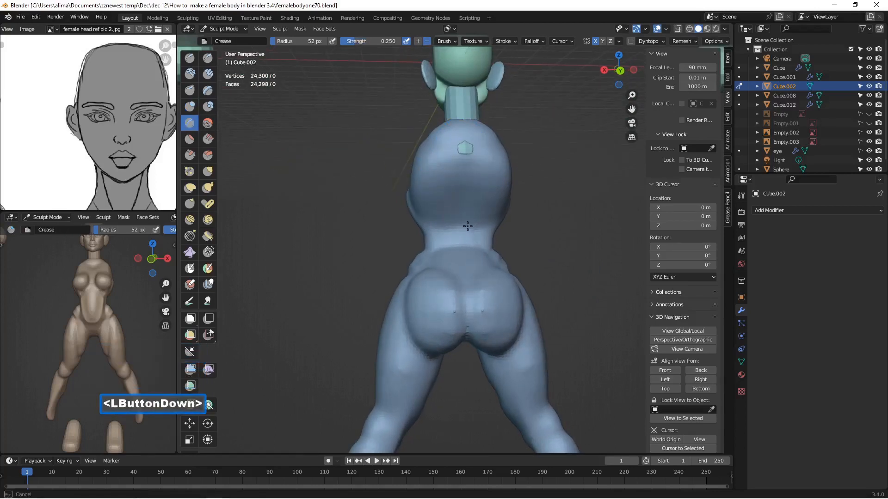
{"action": "mouse_move", "coordinate": [470, 269]}
{"action": "left_mouse_down"}
{"action": "mouse_move", "coordinate": [468, 285]}
{"action": "mouse_move", "coordinate": [464, 271]}
{"action": "left_mouse_up"}
{"action": "middle_click_drag", "start_coordinate": [464, 270], "coordinate": [456, 252]}
{"action": "scroll", "coordinate": [455, 252], "scroll_direction": "up", "scroll_amount": 1}
{"action": "mouse_move", "coordinate": [455, 252]}
{"action": "left_mouse_down"}
{"action": "mouse_move", "coordinate": [462, 281]}
{"action": "mouse_move", "coordinate": [467, 172]}
{"action": "left_mouse_up"}
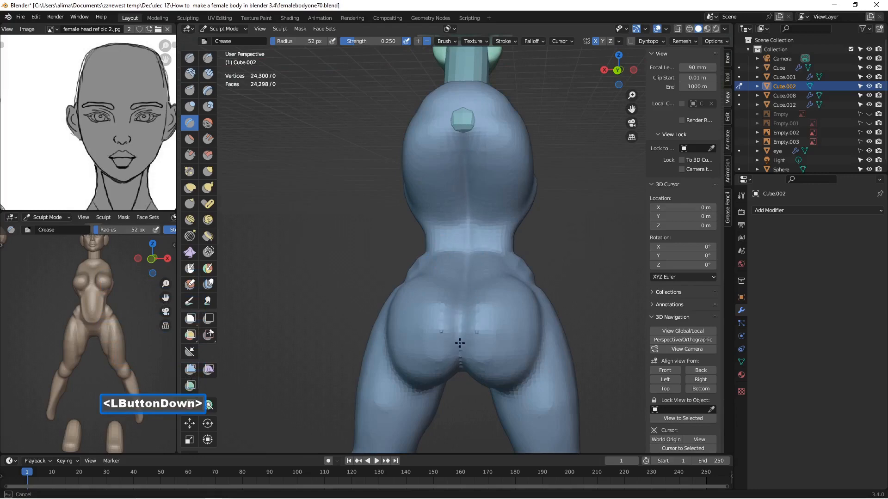
{"action": "left_click_drag", "start_coordinate": [465, 260], "coordinate": [464, 261]}
- Reduce the brush radius to 34 px and define the shoulder blades on the upper back with inverted Crease strokes
{"action": "middle_click_drag", "start_coordinate": [465, 260], "coordinate": [496, 152]}
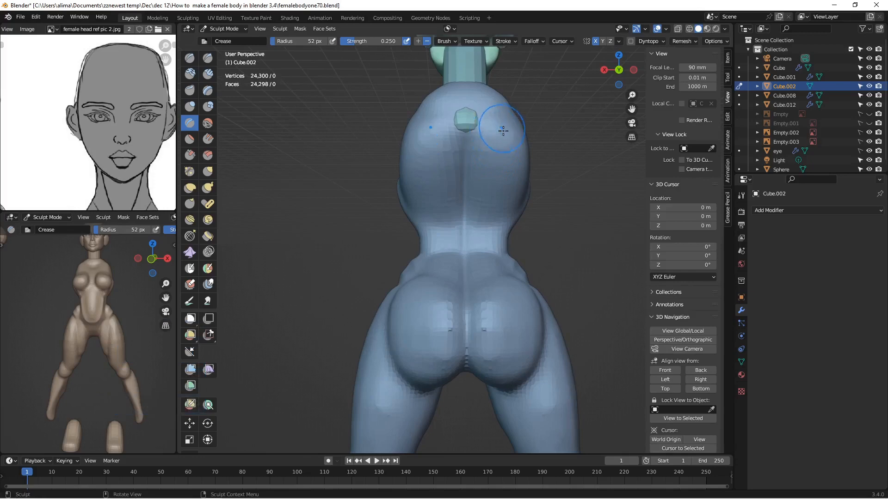
{"action": "left_click_drag", "start_coordinate": [495, 147], "coordinate": [485, 149], "text": "ctrl"}
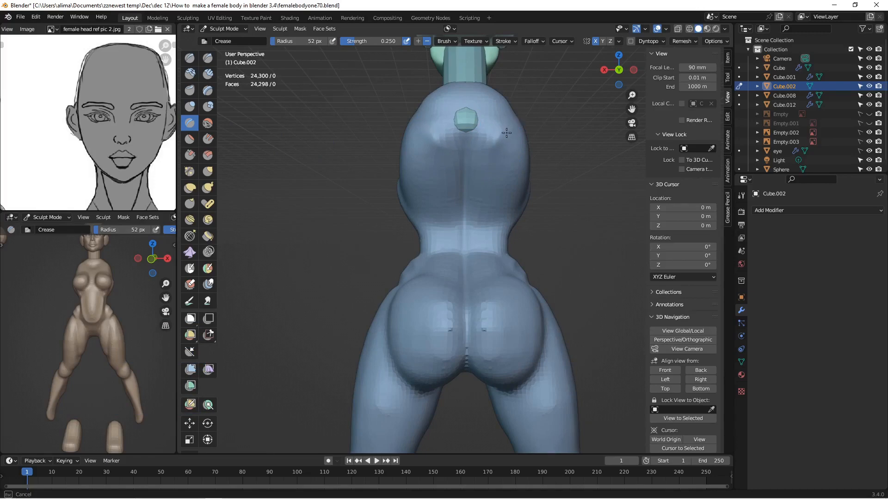
{"action": "left_click_drag", "start_coordinate": [506, 133], "coordinate": [507, 134], "text": "ctrl"}
{"action": "key", "text": "f"}
{"action": "left_click", "coordinate": [495, 135]}
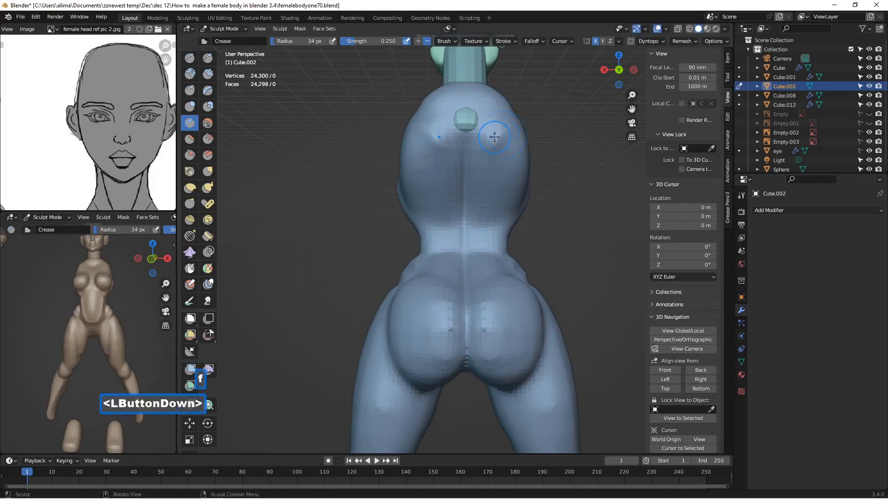
{"action": "mouse_move", "coordinate": [510, 117]}
{"action": "left_mouse_down", "text": "ctrl"}
{"action": "mouse_move", "coordinate": [478, 157]}
{"action": "mouse_move", "coordinate": [491, 205]}
{"action": "left_mouse_up", "text": "ctrl"}
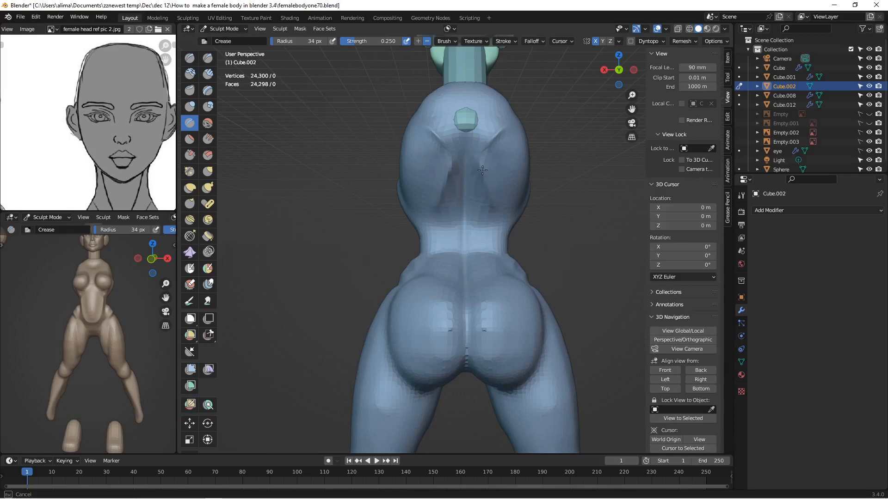
{"action": "left_click_drag", "start_coordinate": [483, 171], "coordinate": [484, 180], "text": "ctrl"}
{"action": "middle_click_drag", "start_coordinate": [496, 182], "coordinate": [489, 189]}
{"action": "scroll", "coordinate": [487, 189], "scroll_direction": "up", "scroll_amount": 1}
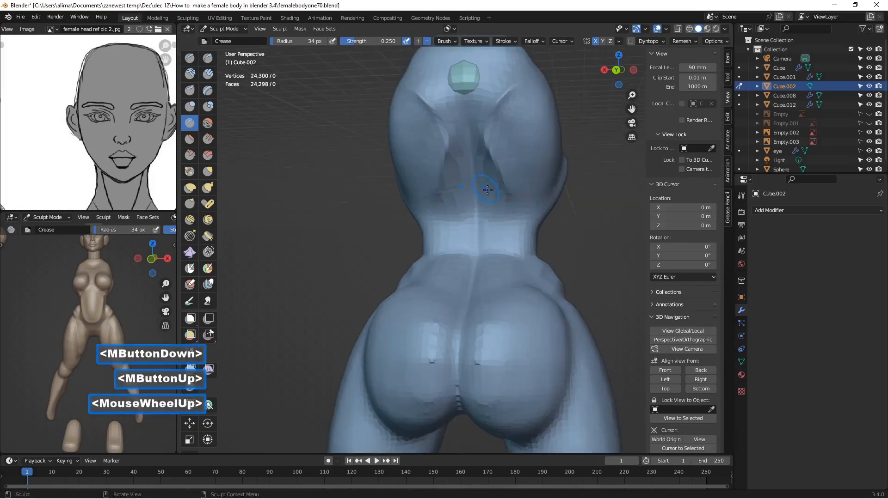
{"action": "mouse_move", "coordinate": [502, 171]}
{"action": "left_mouse_down", "text": "ctrl"}
{"action": "mouse_move", "coordinate": [522, 175]}
{"action": "mouse_move", "coordinate": [513, 178]}
{"action": "left_mouse_up", "text": "ctrl"}
{"action": "left_click_drag", "start_coordinate": [492, 110], "coordinate": [493, 111], "text": "ctrl"}
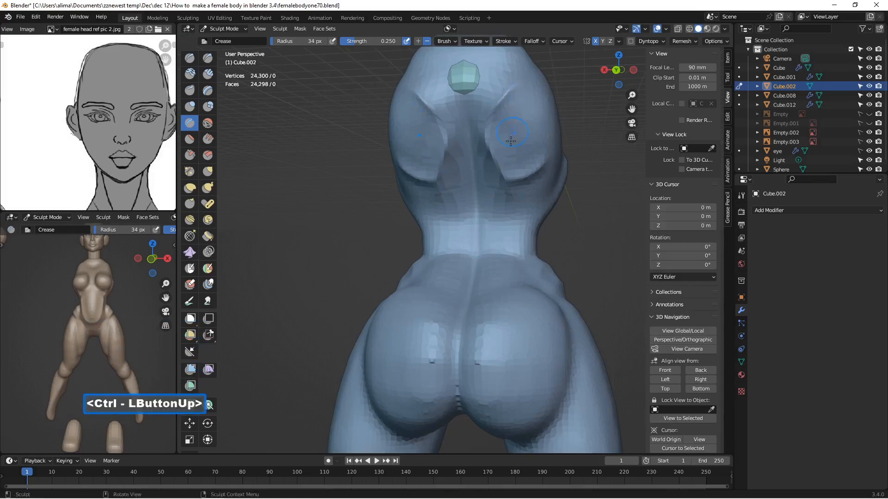
- Bulk up the calves below the back of the knees using the Inflate/Deflate brush with a 74 px radius
{"action": "scroll", "coordinate": [579, 147], "scroll_direction": "down", "scroll_amount": 1}
{"action": "mouse_move", "coordinate": [632, 108]}
{"action": "left_mouse_down"}
{"action": "mouse_move", "coordinate": [631, 134]}
{"action": "mouse_move", "coordinate": [631, 63]}
{"action": "left_mouse_up"}
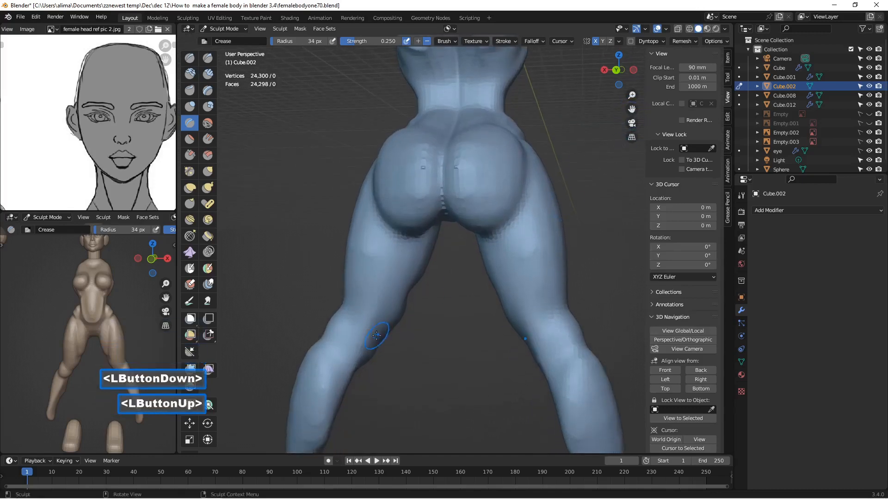
{"action": "left_click", "coordinate": [190, 107]}
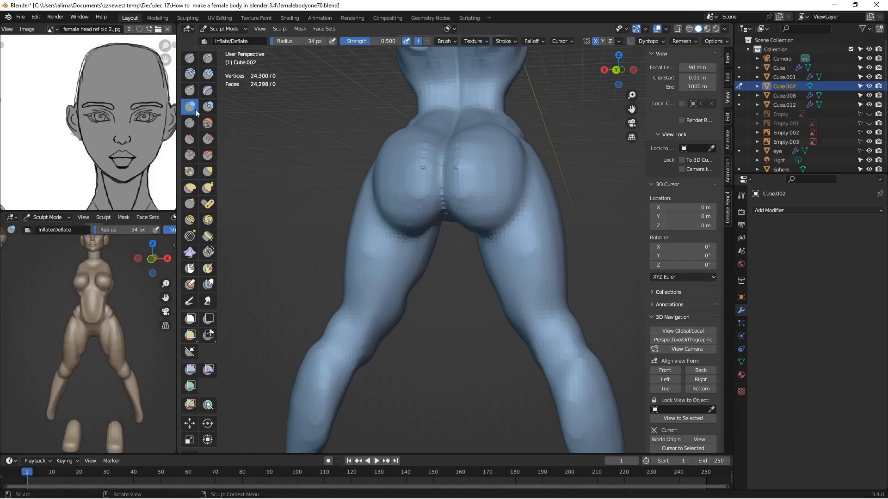
{"action": "key", "text": "f"}
{"action": "left_click", "coordinate": [261, 163]}
{"action": "mouse_move", "coordinate": [330, 384]}
{"action": "left_mouse_down"}
{"action": "mouse_move", "coordinate": [317, 376]}
{"action": "mouse_move", "coordinate": [306, 404]}
{"action": "left_mouse_up"}
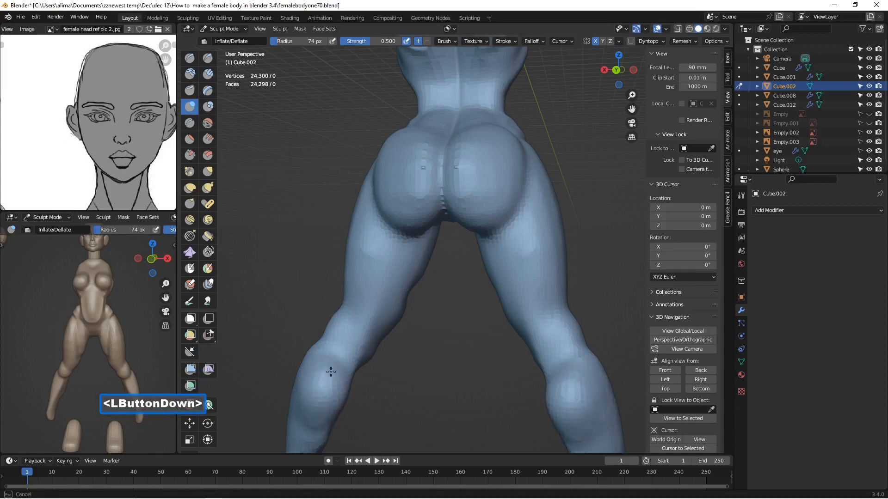
{"action": "left_click_drag", "start_coordinate": [334, 373], "coordinate": [329, 387]}
- Blend the calf bulge with a smoothing stroke and another Inflate/Deflate stroke, and check the leg shape from the side and front
{"action": "scroll", "coordinate": [329, 387], "scroll_direction": "down", "scroll_amount": 1}
{"action": "middle_click_drag", "start_coordinate": [329, 387], "coordinate": [349, 370]}
{"action": "middle_click_drag", "start_coordinate": [349, 369], "coordinate": [358, 364]}
{"action": "left_click_drag", "start_coordinate": [358, 364], "coordinate": [368, 365], "text": "shift"}
{"action": "middle_click_drag", "start_coordinate": [368, 365], "coordinate": [357, 393]}
{"action": "mouse_move", "coordinate": [357, 393]}
{"action": "left_mouse_down"}
{"action": "mouse_move", "coordinate": [387, 400]}
{"action": "mouse_move", "coordinate": [382, 358]}
{"action": "mouse_move", "coordinate": [377, 397]}
{"action": "left_mouse_up"}
{"action": "mouse_move", "coordinate": [376, 397]}
{"action": "middle_mouse_down"}
{"action": "mouse_move", "coordinate": [344, 375]}
{"action": "mouse_move", "coordinate": [423, 366]}
{"action": "middle_mouse_up"}
{"action": "scroll", "coordinate": [359, 365], "scroll_direction": "up", "scroll_amount": 1}
{"action": "middle_click_drag", "start_coordinate": [359, 364], "coordinate": [430, 357]}
{"action": "middle_click", "coordinate": [426, 357]}
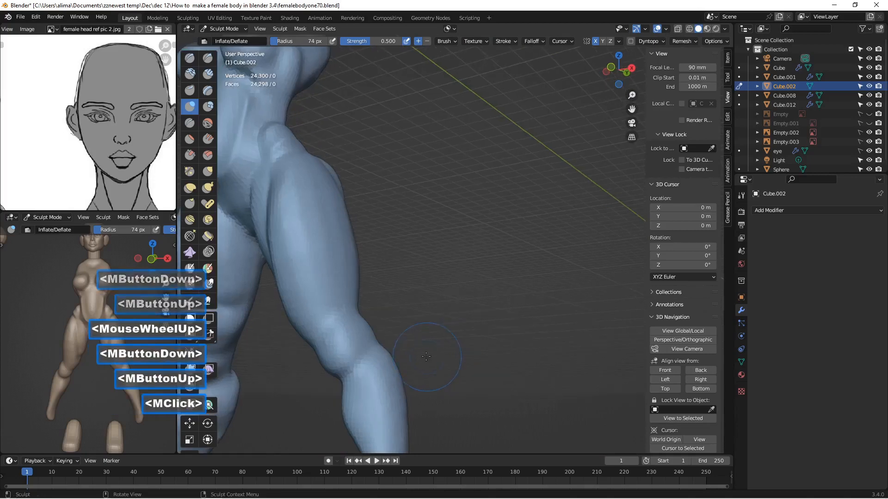
- Smooth the dent on the lower leg below the knee and save an incremental version as femalebodyone71.blend
{"action": "left_click_drag", "start_coordinate": [631, 109], "coordinate": [712, 129]}
{"action": "middle_click_drag", "start_coordinate": [509, 231], "coordinate": [457, 305]}
{"action": "mouse_move", "coordinate": [423, 375]}
{"action": "middle_mouse_down"}
{"action": "mouse_move", "coordinate": [420, 366]}
{"action": "mouse_move", "coordinate": [463, 362]}
{"action": "middle_mouse_up"}
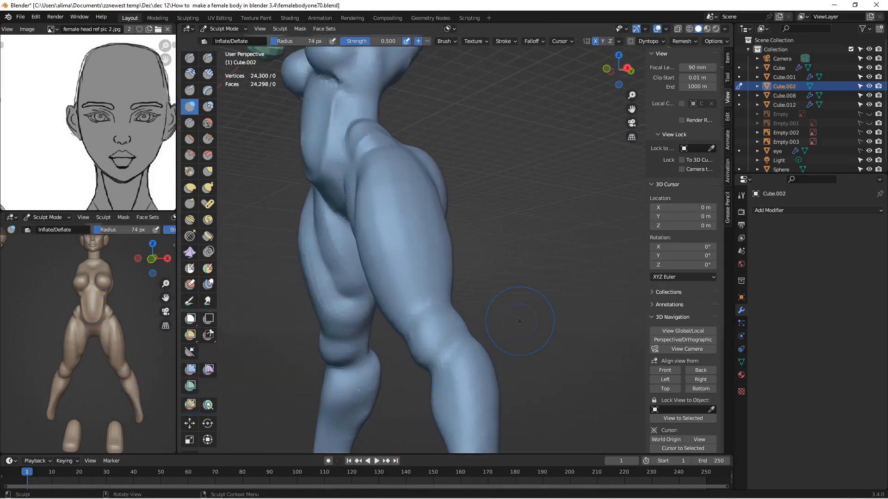
{"action": "scroll", "coordinate": [372, 418], "scroll_direction": "up", "scroll_amount": 2}
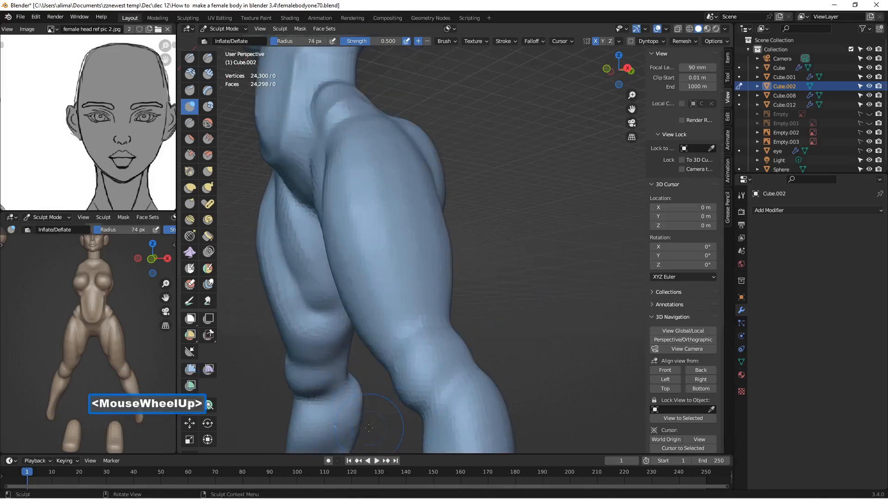
{"action": "mouse_move", "coordinate": [340, 423]}
{"action": "left_mouse_down", "text": "shift"}
{"action": "mouse_move", "coordinate": [354, 407]}
{"action": "mouse_move", "coordinate": [354, 423]}
{"action": "left_mouse_up", "text": "shift"}
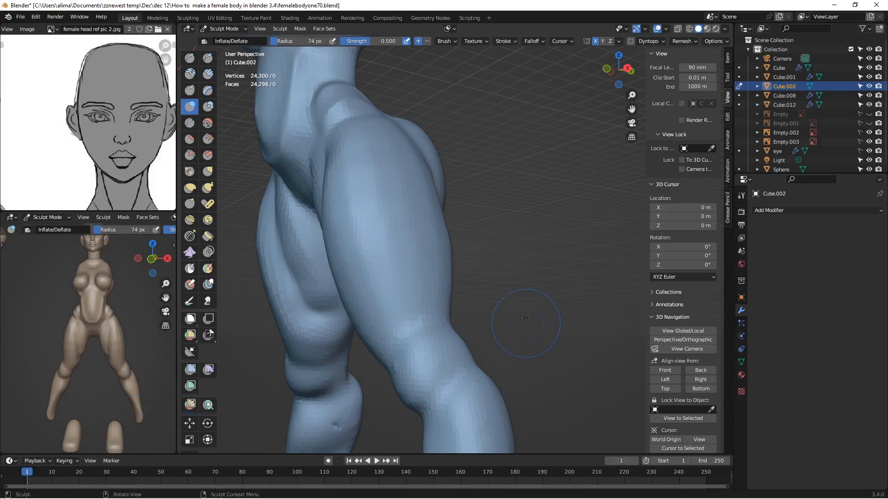
{"action": "key", "text": "Insert"}
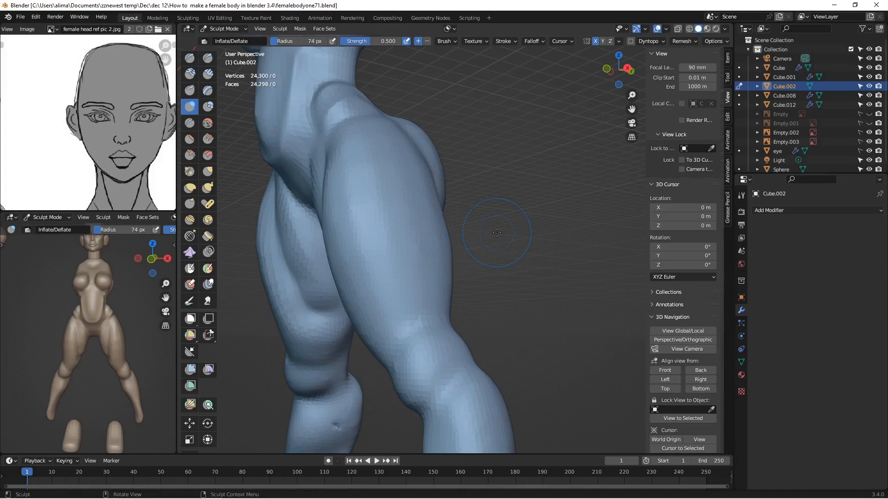
- Set the voxel size to 0.0780 m and remesh the body
{"action": "key", "text": "shift"}
{"action": "key", "text": "r"}
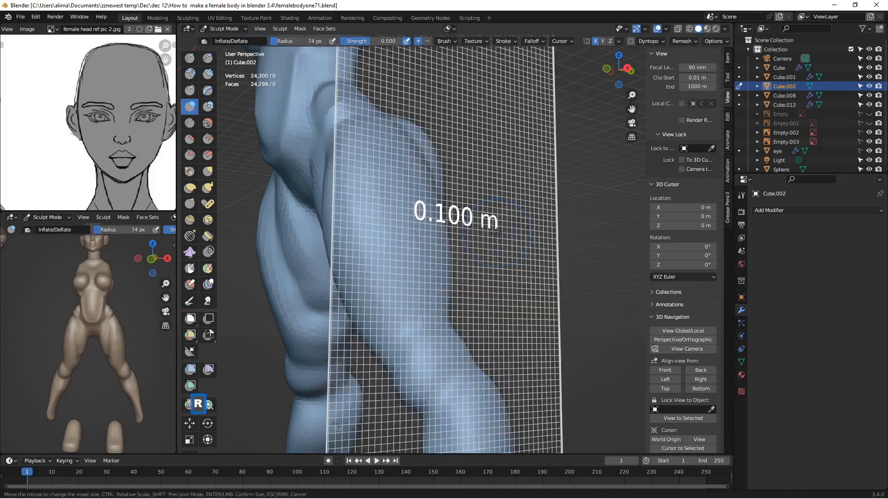
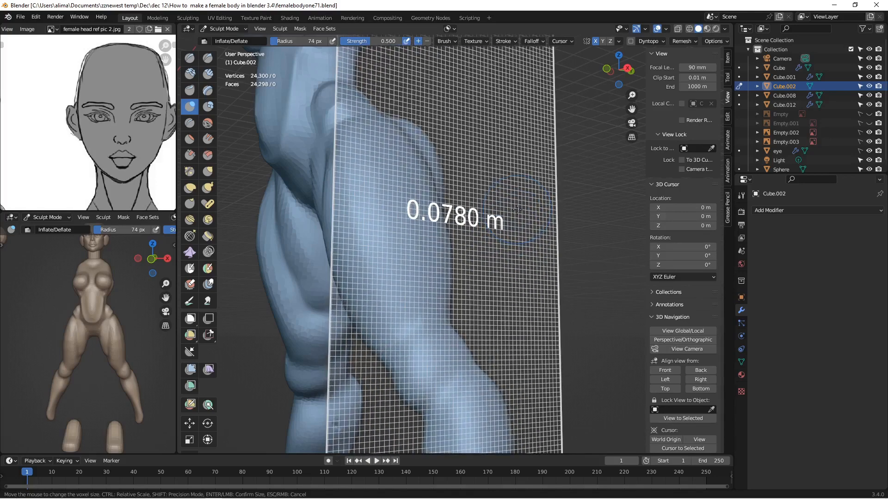
{"action": "left_click", "coordinate": [516, 209]}
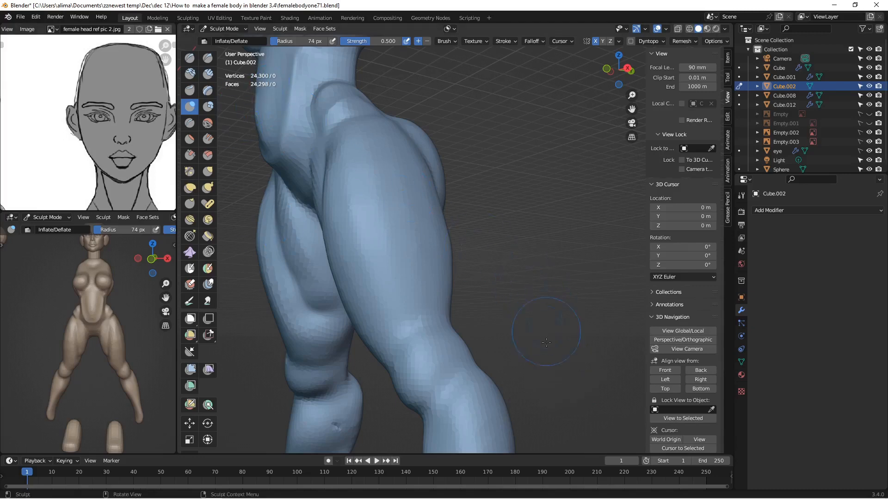
{"action": "key", "text": "ctrl+r"}
- Smooth away the remaining dent on the remeshed lower leg and save an incremental version as femalebodyone72.blend
{"action": "left_click_drag", "start_coordinate": [631, 110], "coordinate": [625, 72]}
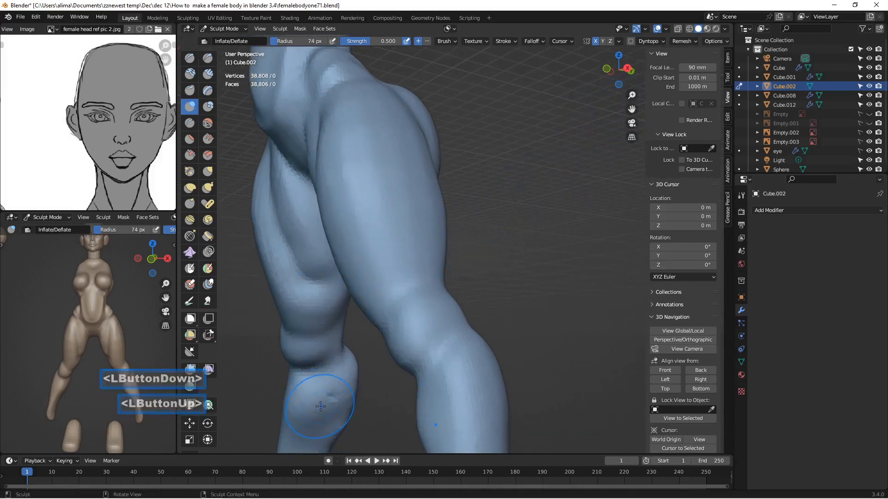
{"action": "left_click_drag", "start_coordinate": [327, 396], "coordinate": [327, 397], "text": "shift"}
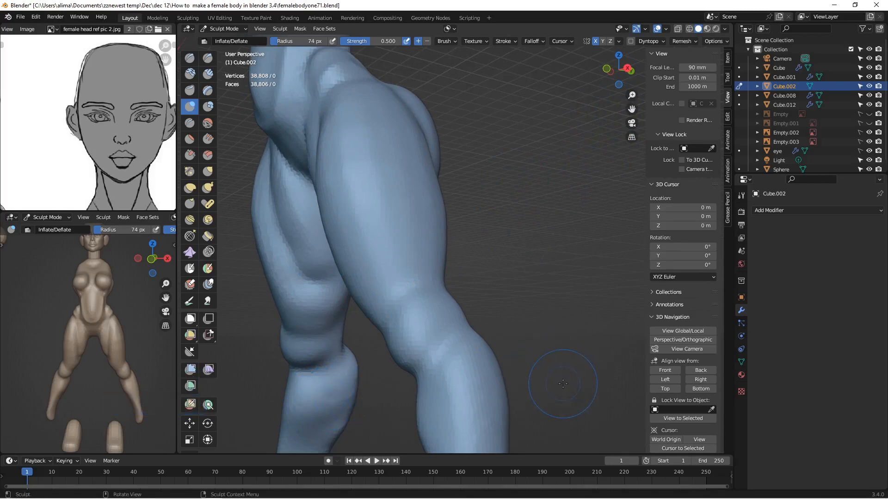
{"action": "left_click", "coordinate": [342, 398], "text": "shift"}
{"action": "double_click", "coordinate": [344, 396], "text": "shift"}
{"action": "key", "text": "Insert"}
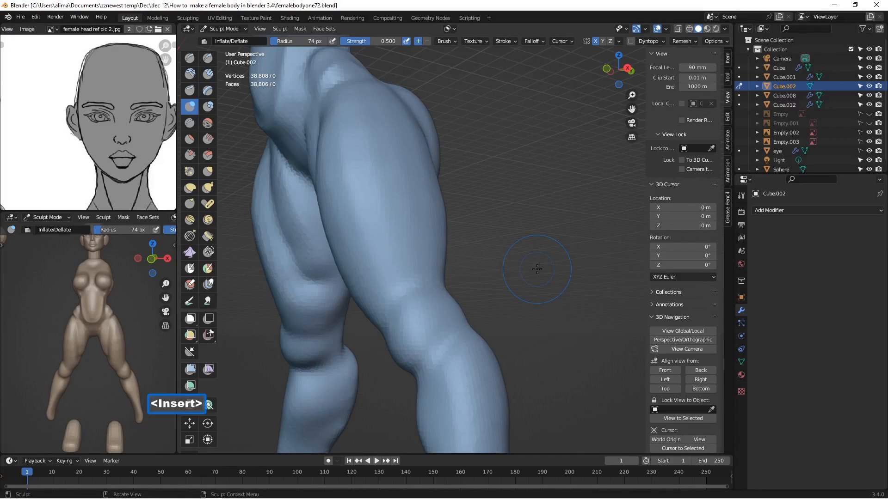
- Sculpt the collarbones across the upper chest in front view using the Draw brush at a 16 px radius, and save an incremental version
{"action": "left_click", "coordinate": [667, 370]}
{"action": "scroll", "coordinate": [475, 284], "scroll_direction": "down", "scroll_amount": 2}
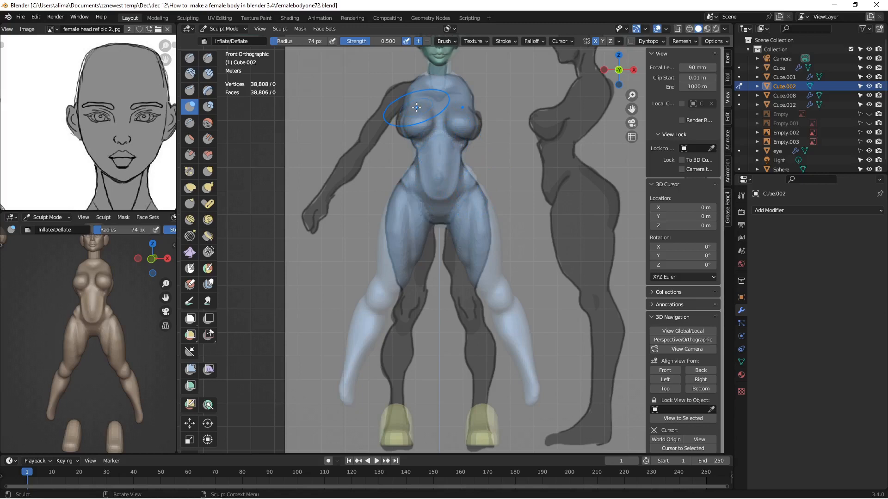
{"action": "scroll", "coordinate": [416, 107], "scroll_direction": "up", "scroll_amount": 2}
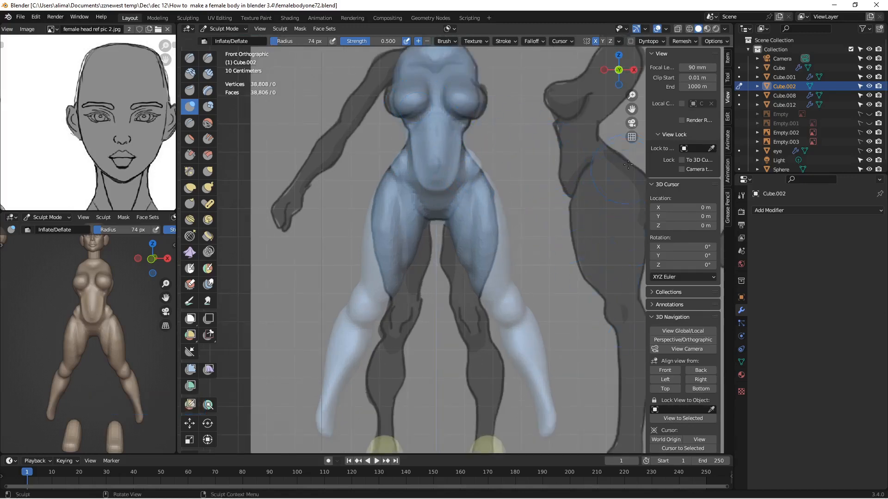
{"action": "left_click_drag", "start_coordinate": [632, 109], "coordinate": [590, 135]}
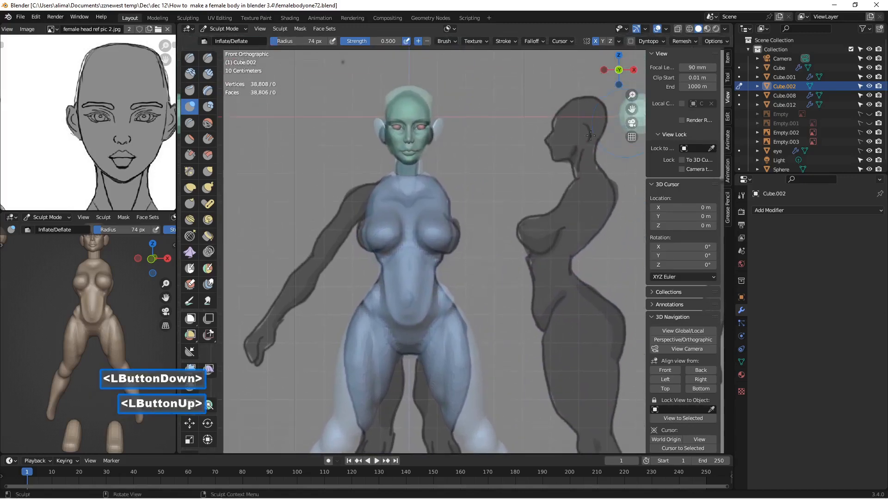
{"action": "scroll", "coordinate": [505, 137], "scroll_direction": "up", "scroll_amount": 2}
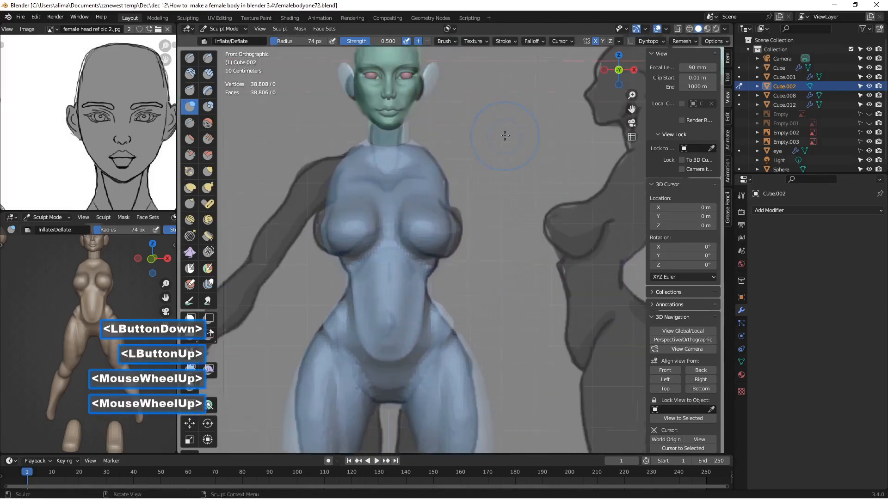
{"action": "left_click", "coordinate": [189, 60]}
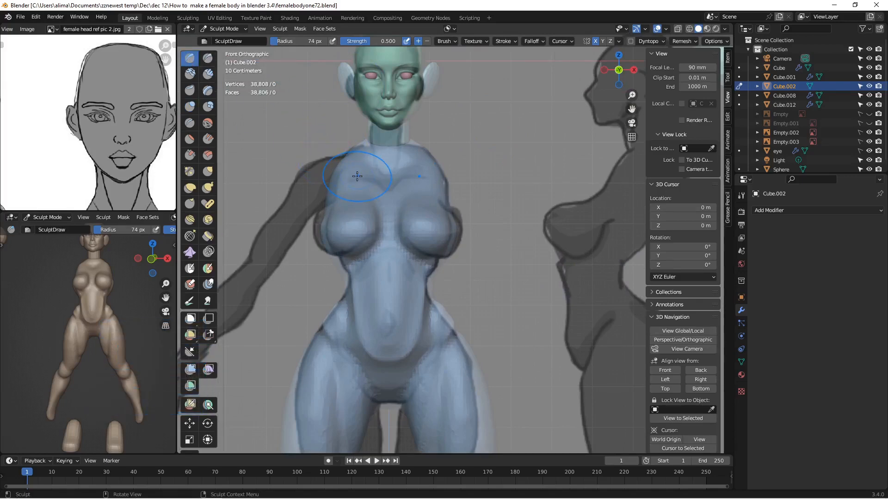
{"action": "key", "text": "f"}
{"action": "left_click", "coordinate": [334, 175]}
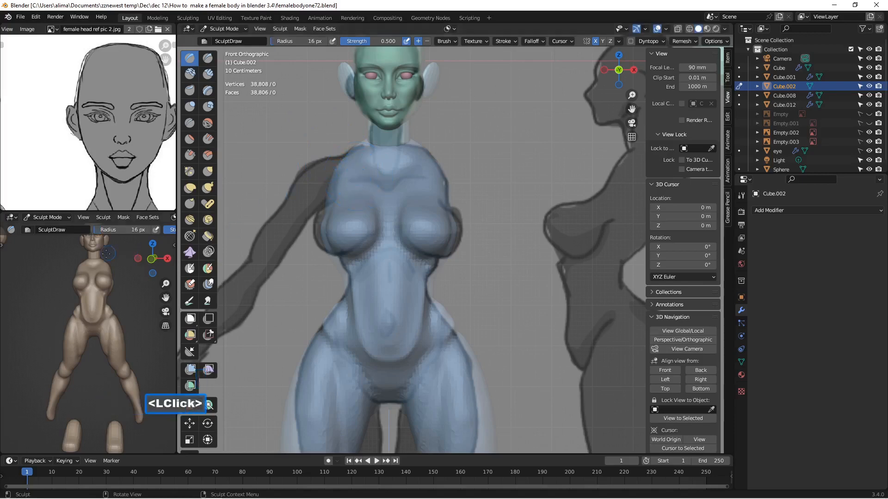
{"action": "mouse_move", "coordinate": [165, 297]}
{"action": "left_mouse_down"}
{"action": "mouse_move", "coordinate": [159, 319]}
{"action": "mouse_move", "coordinate": [157, 297]}
{"action": "left_mouse_up"}
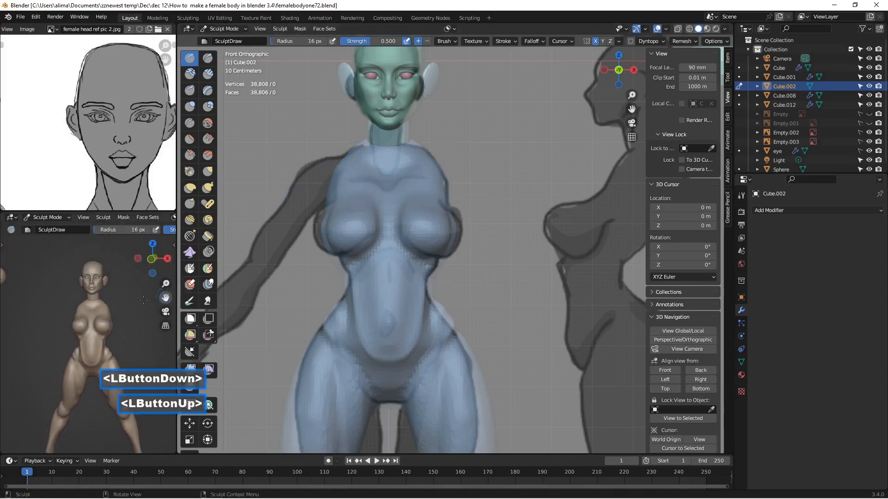
{"action": "scroll", "coordinate": [114, 304], "scroll_direction": "up", "scroll_amount": 4}
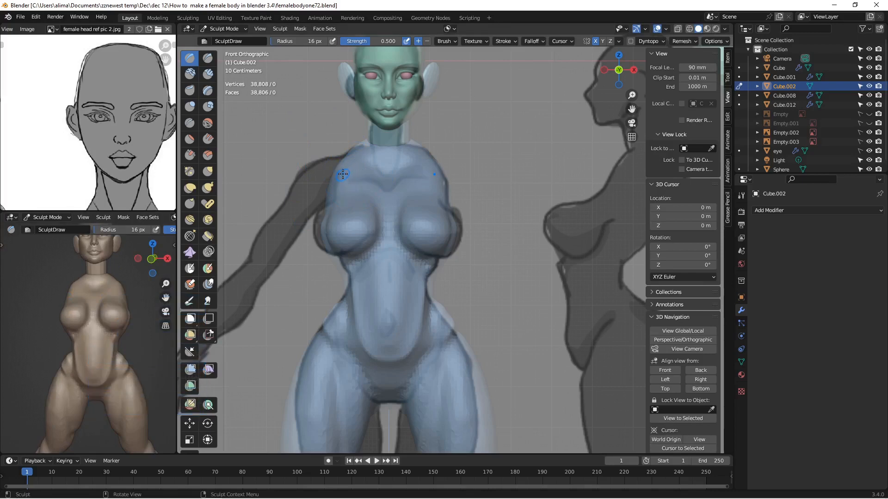
{"action": "mouse_move", "coordinate": [344, 173]}
{"action": "left_mouse_down"}
{"action": "mouse_move", "coordinate": [385, 190]}
{"action": "mouse_move", "coordinate": [346, 172]}
{"action": "left_mouse_up"}
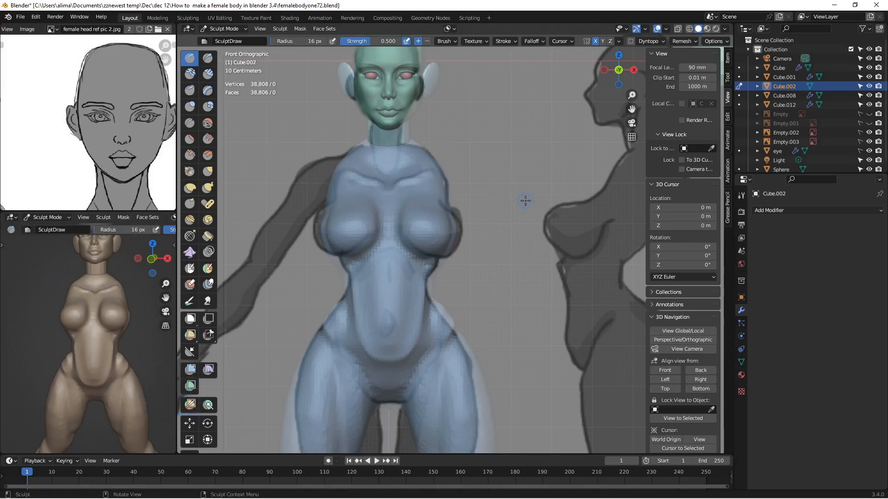
{"action": "key", "text": "Insert"}
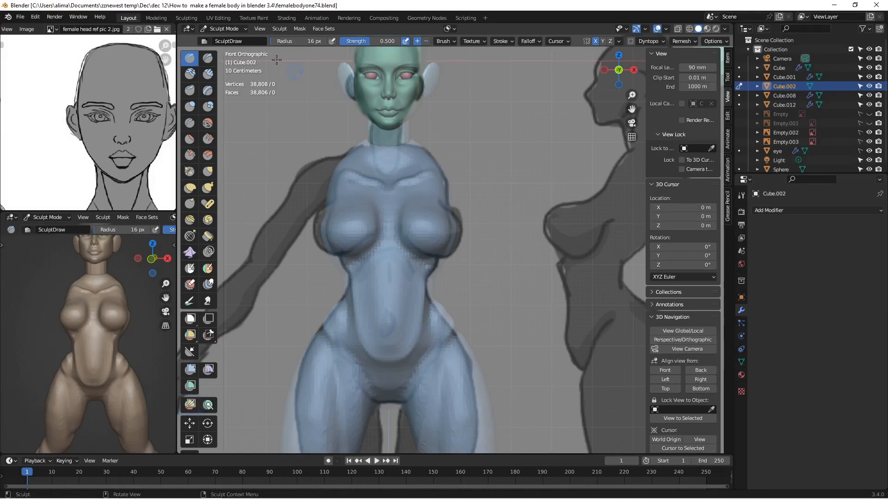
- Switch to Object Mode, set the transform pivot point to Median Point, and save an incremental version as femalebodyone76.blend
{"action": "left_click", "coordinate": [244, 29]}
{"action": "left_click", "coordinate": [237, 37]}
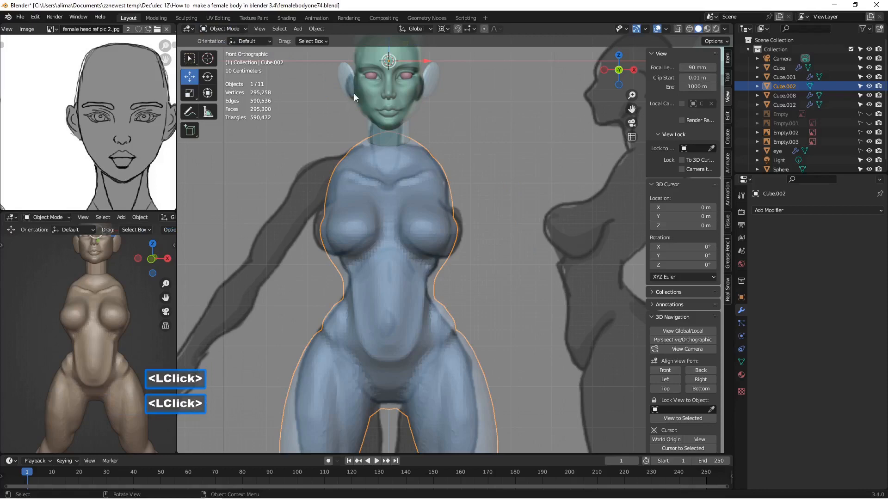
{"action": "scroll", "coordinate": [376, 104], "scroll_direction": "down", "scroll_amount": 3}
{"action": "middle_click_drag", "start_coordinate": [377, 107], "coordinate": [473, 167]}
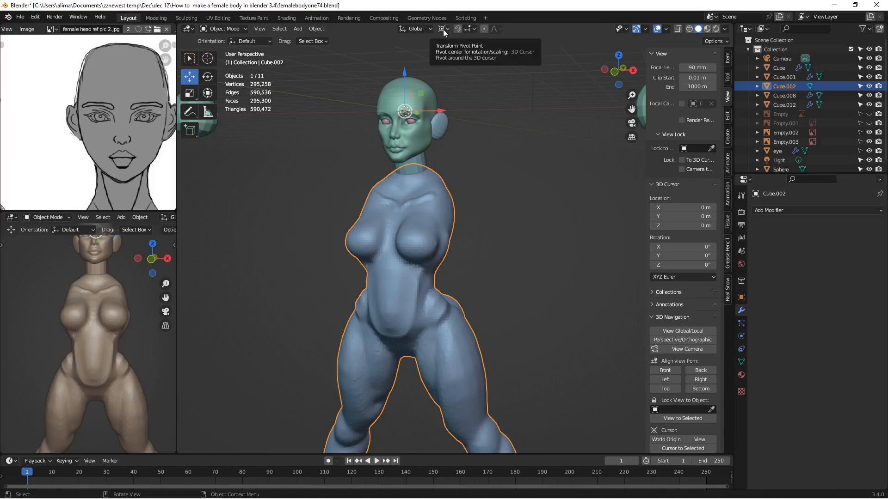
{"action": "left_click", "coordinate": [445, 29]}
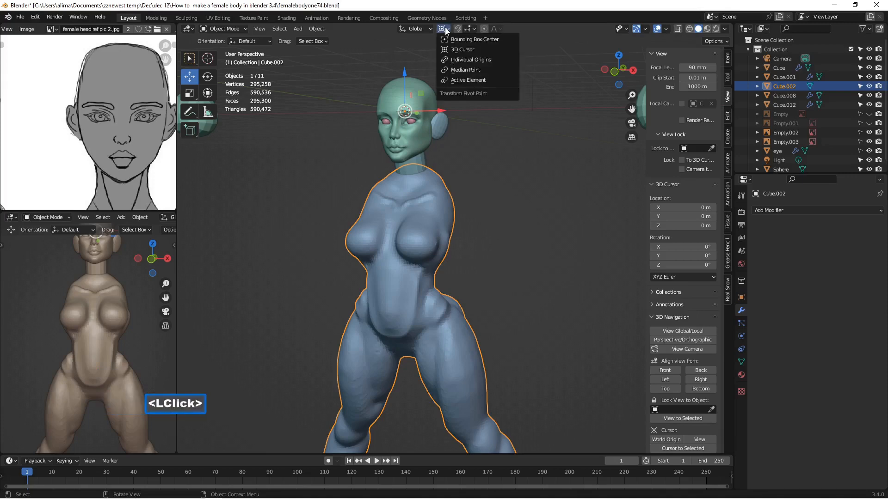
{"action": "left_click", "coordinate": [490, 69]}
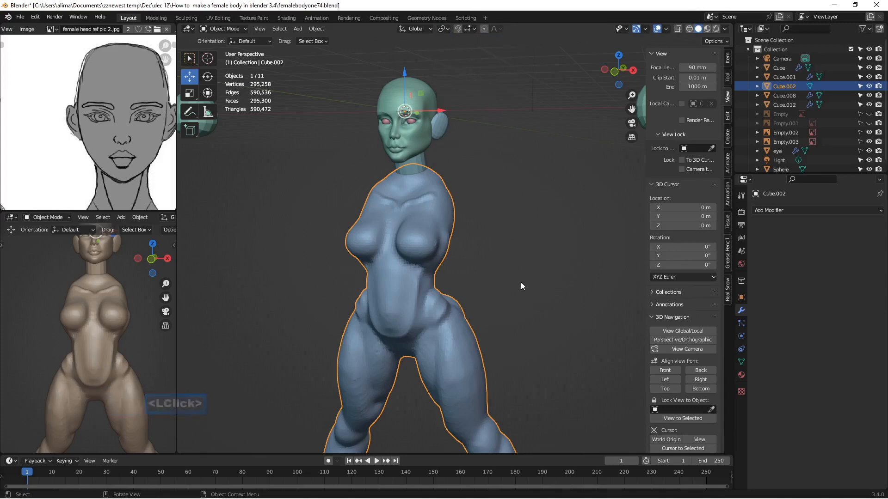
{"action": "key", "text": "Insert"}
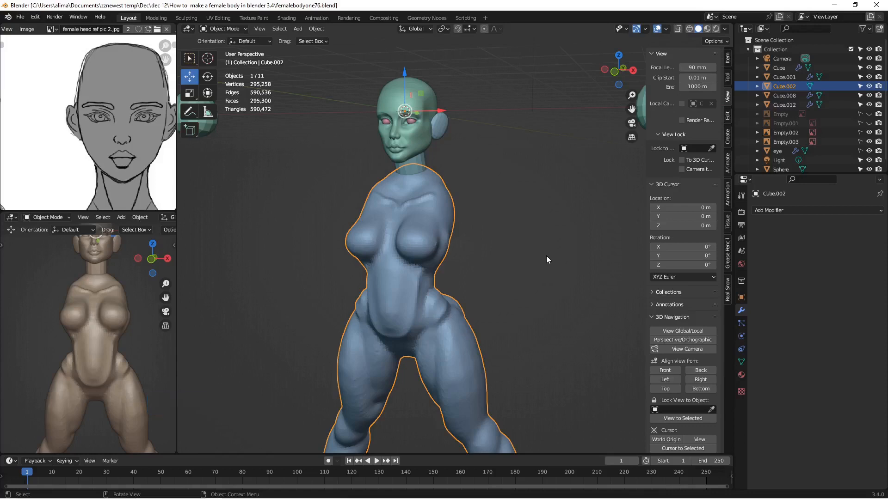
- Select the mirrored sphere Cube.012 beside the head and move it inward along X, closer to the body
{"action": "scroll", "coordinate": [544, 252], "scroll_direction": "down", "scroll_amount": 3}
{"action": "left_click", "coordinate": [611, 150]}
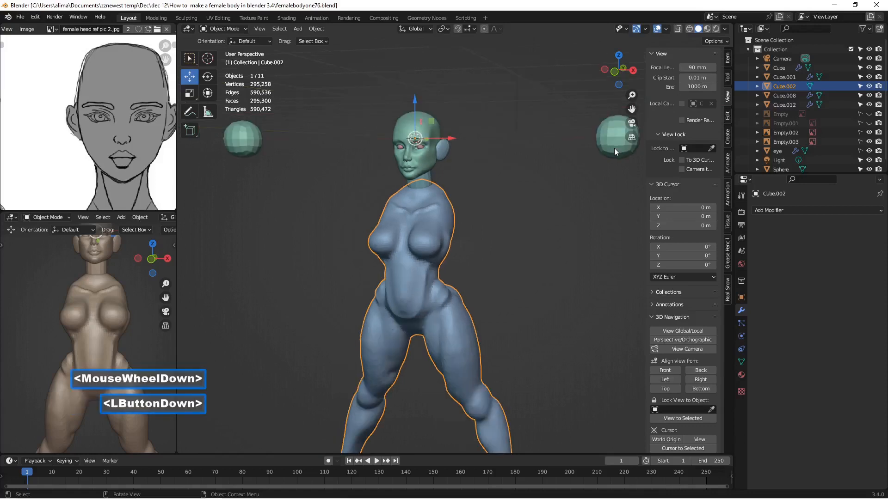
{"action": "scroll", "coordinate": [602, 154], "scroll_direction": "down", "scroll_amount": 2}
{"action": "left_click_drag", "start_coordinate": [622, 160], "coordinate": [534, 174]}
{"action": "scroll", "coordinate": [529, 178], "scroll_direction": "up", "scroll_amount": 2}
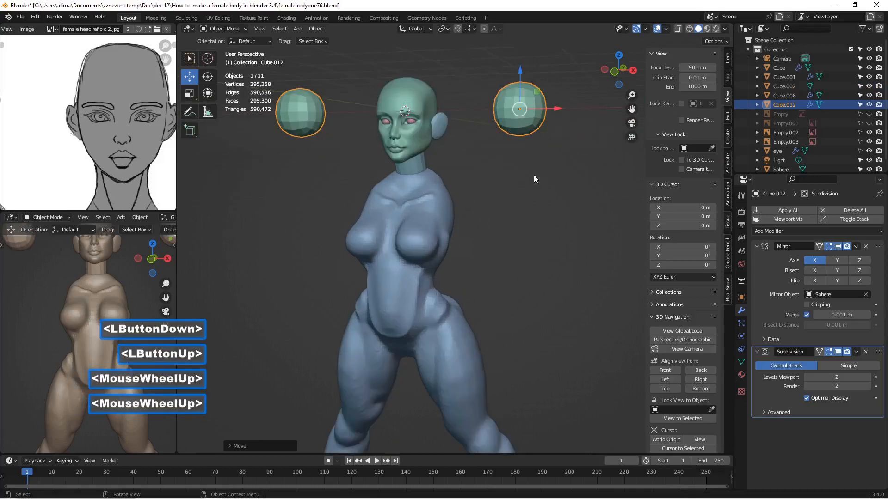
- In Edit Mode, scale down the bottom face of Cube.012 with proportional editing to taper the sphere downward
{"action": "left_click", "coordinate": [236, 28]}
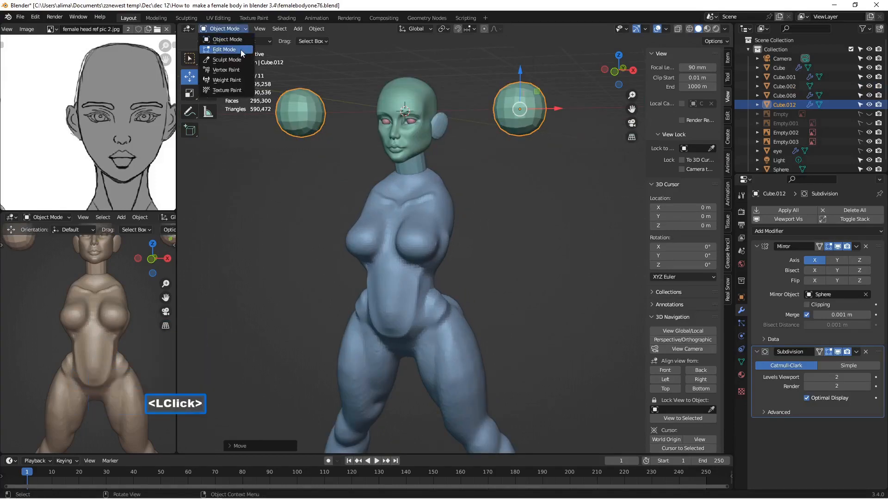
{"action": "left_click", "coordinate": [240, 49]}
{"action": "middle_click_drag", "start_coordinate": [463, 139], "coordinate": [468, 119]}
{"action": "scroll", "coordinate": [469, 119], "scroll_direction": "up", "scroll_amount": 2}
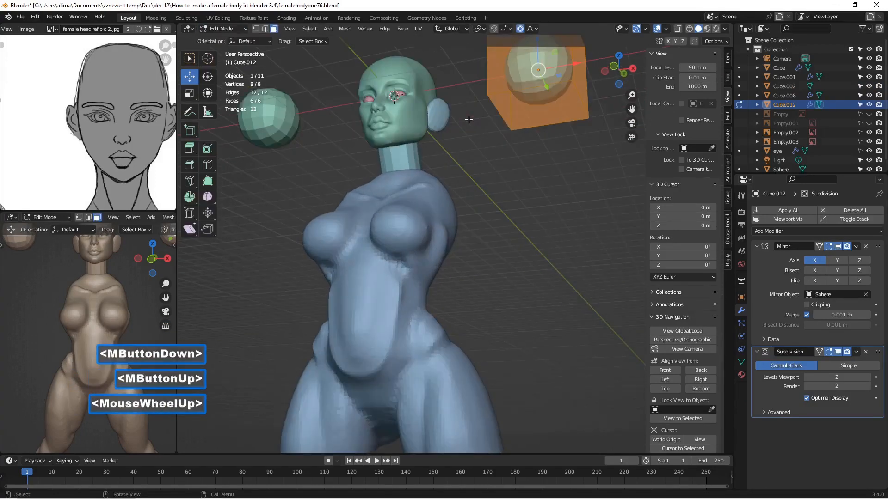
{"action": "left_click", "coordinate": [551, 119]}
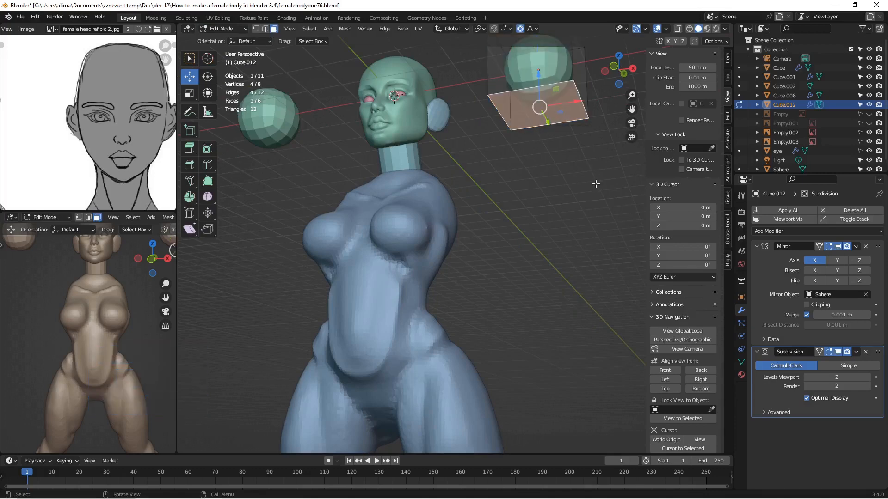
{"action": "key", "text": "s"}
{"action": "left_click", "coordinate": [540, 154]}
{"action": "middle_click_drag", "start_coordinate": [540, 154], "coordinate": [549, 167]}
{"action": "scroll", "coordinate": [549, 167], "scroll_direction": "down", "scroll_amount": 2}
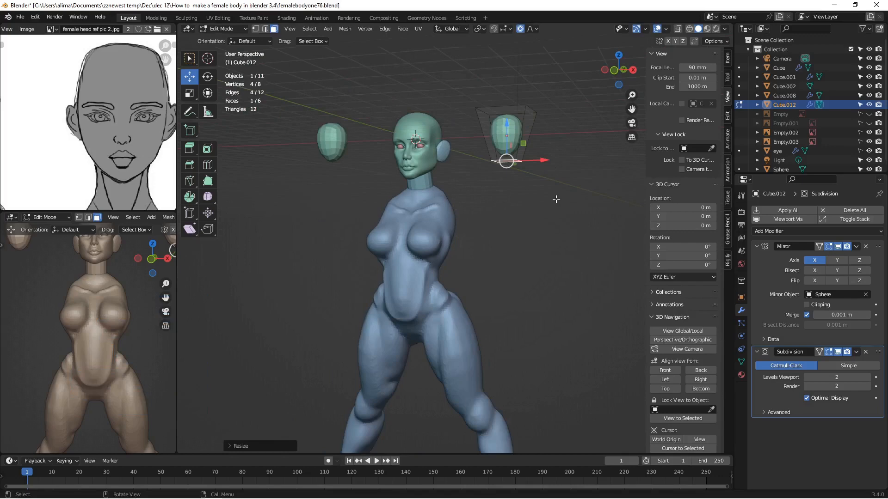
- Turn off proportional editing, scale the bottom face of Cube.012 to about 0.72, and return to Object Mode
{"action": "left_click", "coordinate": [520, 29]}
{"action": "scroll", "coordinate": [509, 142], "scroll_direction": "up", "scroll_amount": 1}
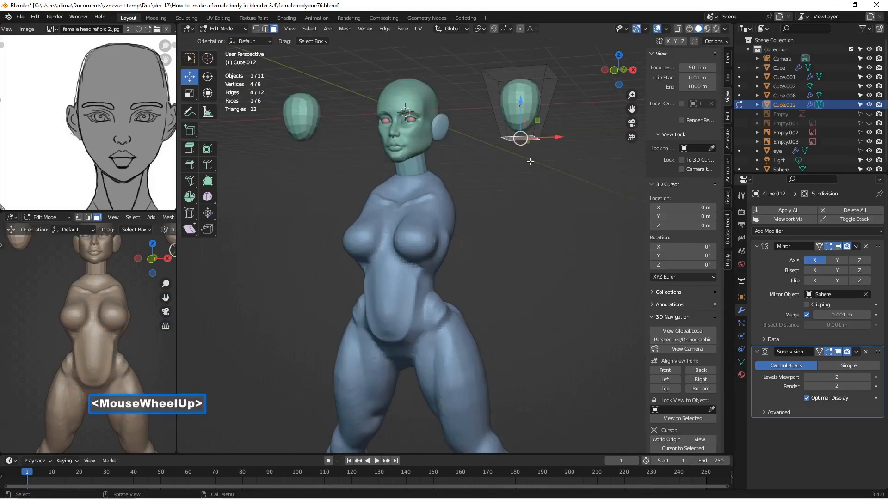
{"action": "key", "text": "s"}
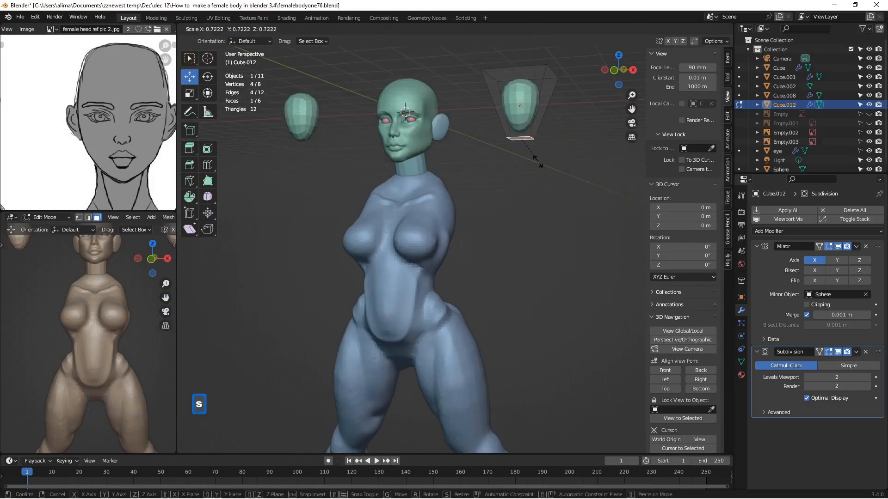
{"action": "left_click", "coordinate": [538, 163]}
{"action": "middle_click_drag", "start_coordinate": [539, 163], "coordinate": [560, 167]}
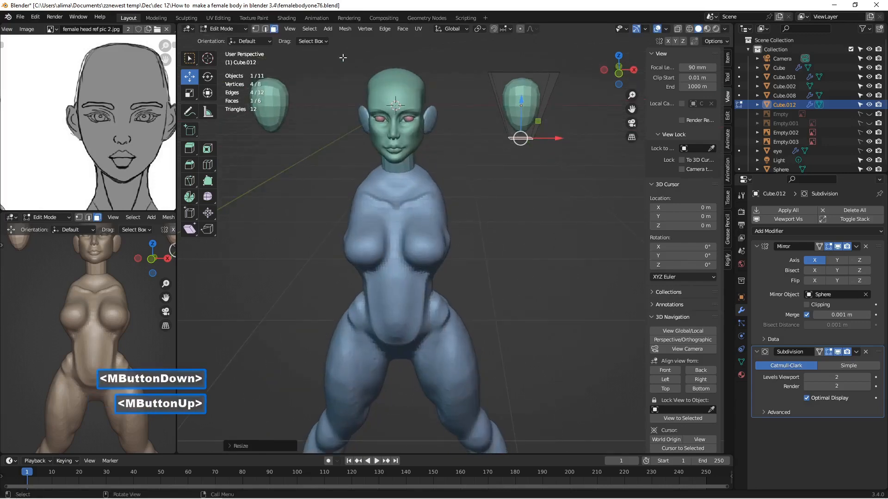
{"action": "left_click", "coordinate": [226, 28]}
{"action": "left_click", "coordinate": [231, 40]}
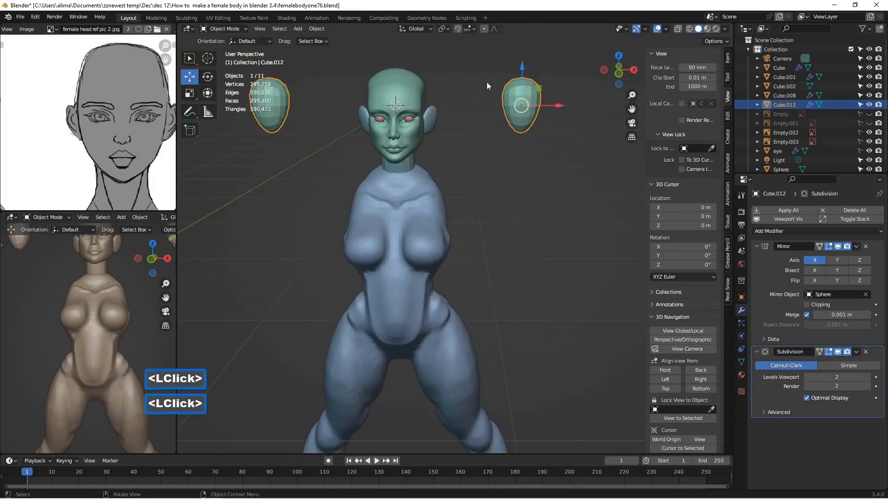
- Move the tapered Cube.012 shape inward and down onto the shoulder, and shift it along Y into line with the upper torso
{"action": "left_click_drag", "start_coordinate": [556, 102], "coordinate": [527, 105]}
{"action": "middle_click_drag", "start_coordinate": [556, 125], "coordinate": [527, 133]}
{"action": "scroll", "coordinate": [501, 78], "scroll_direction": "up", "scroll_amount": 2}
{"action": "scroll", "coordinate": [500, 79], "scroll_direction": "down", "scroll_amount": 3}
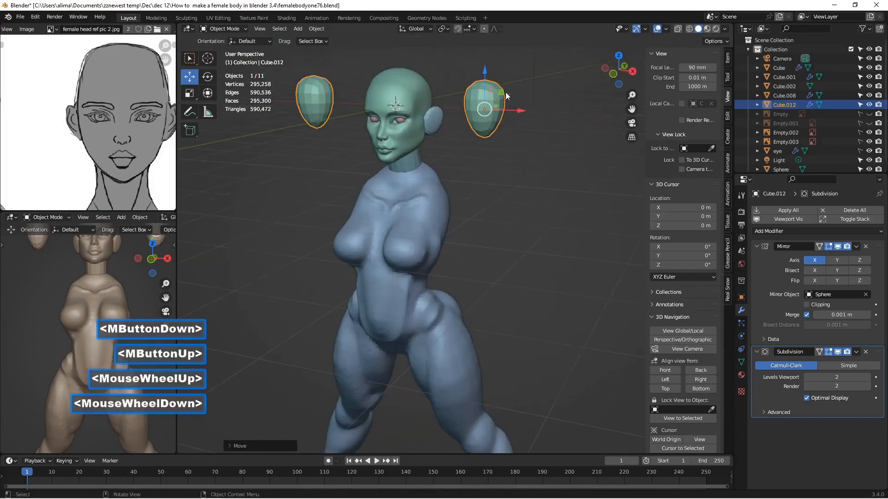
{"action": "left_click_drag", "start_coordinate": [488, 70], "coordinate": [483, 172]}
{"action": "left_click_drag", "start_coordinate": [515, 212], "coordinate": [479, 201]}
{"action": "middle_click_drag", "start_coordinate": [479, 200], "coordinate": [430, 195]}
{"action": "left_click_drag", "start_coordinate": [437, 205], "coordinate": [463, 208]}
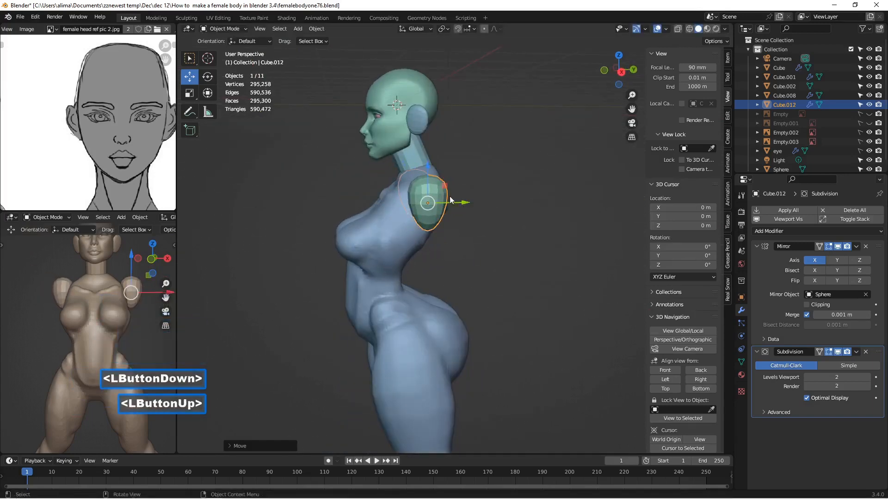
- Fine-tune the shoulder shape's position along Y and Z in the right orthographic view, aligned with the upper back
{"action": "left_click", "coordinate": [701, 382]}
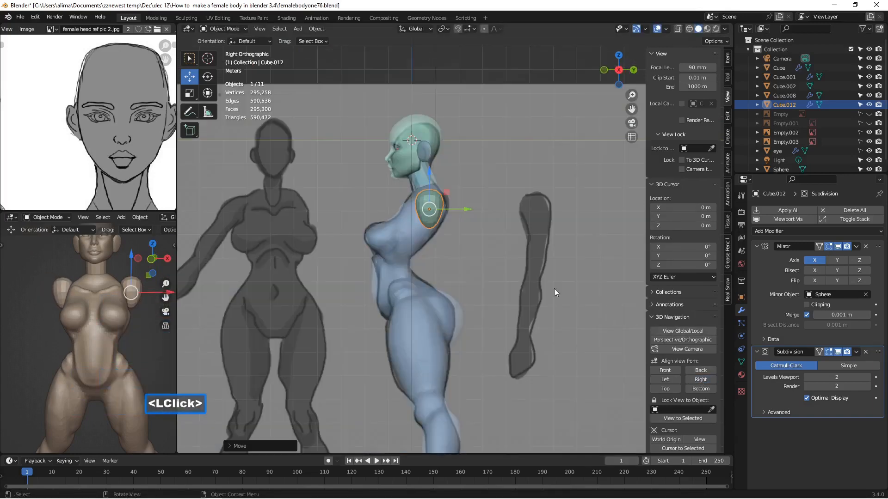
{"action": "scroll", "coordinate": [520, 278], "scroll_direction": "up", "scroll_amount": 2}
{"action": "left_click_drag", "start_coordinate": [452, 195], "coordinate": [457, 195]}
{"action": "left_click_drag", "start_coordinate": [424, 161], "coordinate": [424, 164]}
{"action": "left_click_drag", "start_coordinate": [459, 196], "coordinate": [456, 197]}
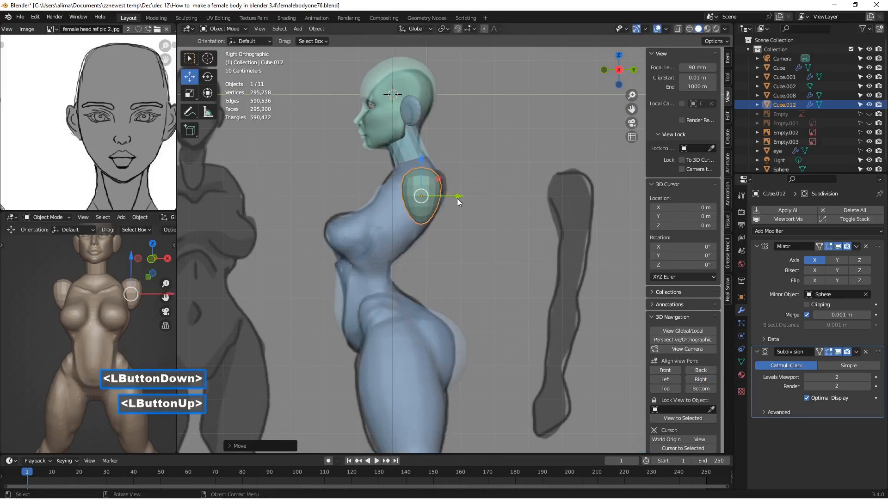
{"action": "scroll", "coordinate": [457, 199], "scroll_direction": "down", "scroll_amount": 1}
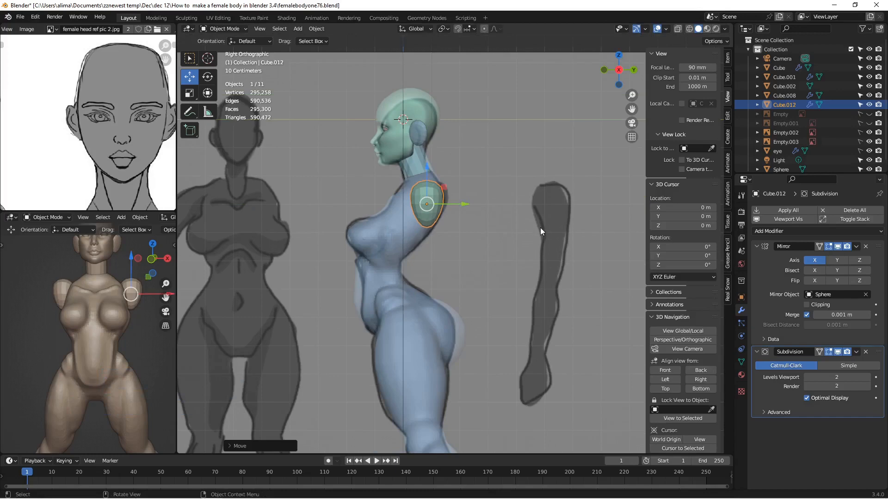
- Add a mesh cube and move it along Y until it sits above the separate arm reference
{"action": "scroll", "coordinate": [540, 227], "scroll_direction": "down", "scroll_amount": 1}
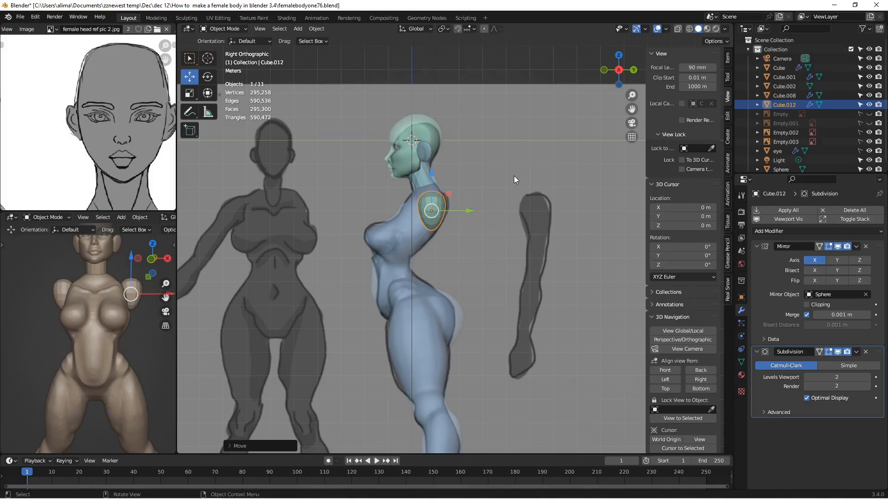
{"action": "key", "text": "shift+a"}
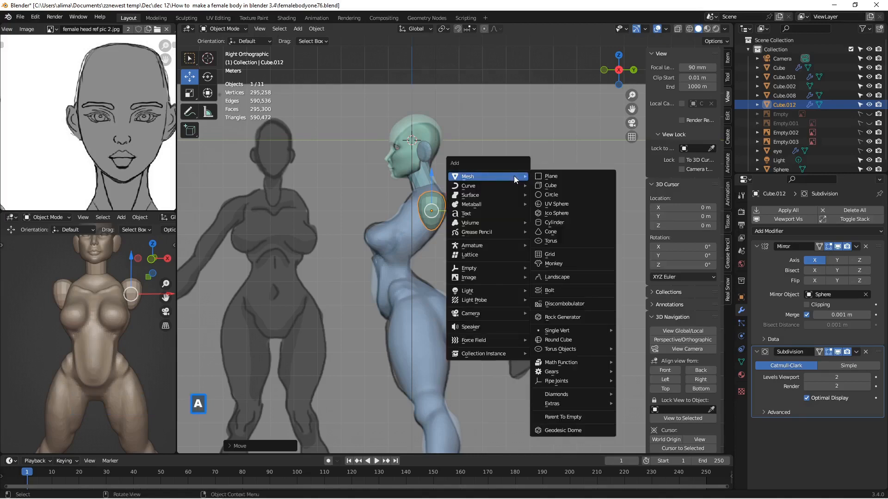
{"action": "left_click", "coordinate": [568, 185]}
{"action": "left_click_drag", "start_coordinate": [445, 138], "coordinate": [563, 153]}
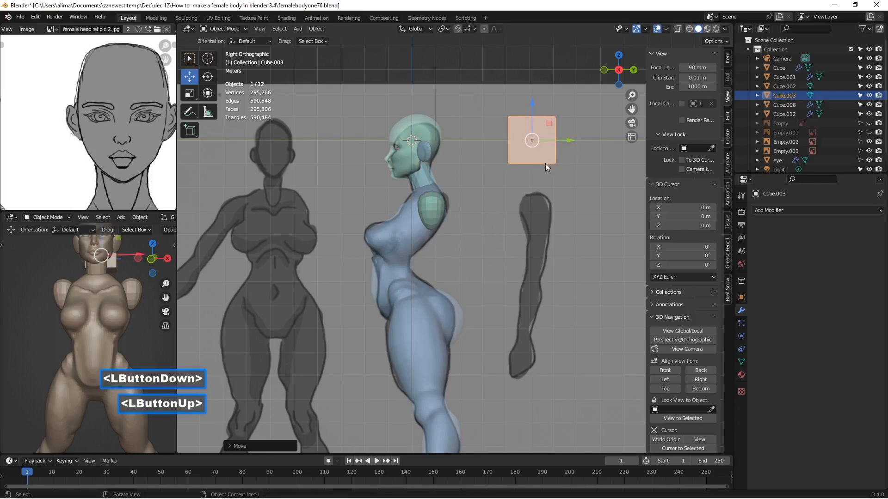
- In front view, move the cube along X and down onto the top of the arm reference, and save as femalebodyone77.blend
{"action": "left_click", "coordinate": [661, 370]}
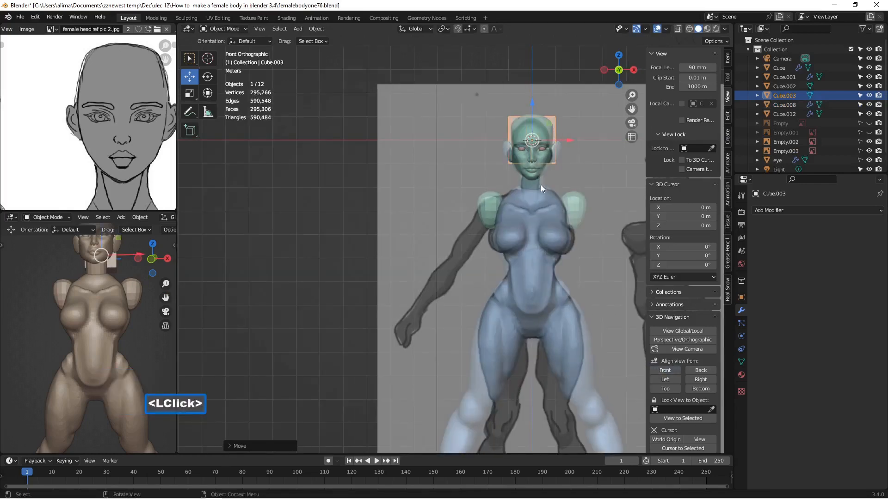
{"action": "scroll", "coordinate": [541, 185], "scroll_direction": "down", "scroll_amount": 4}
{"action": "left_click_drag", "start_coordinate": [525, 194], "coordinate": [635, 204]}
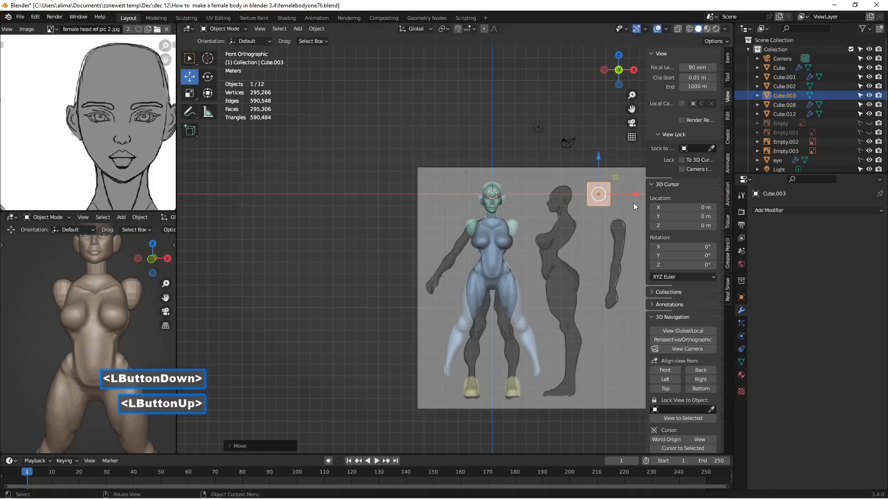
{"action": "left_click_drag", "start_coordinate": [631, 109], "coordinate": [511, 130]}
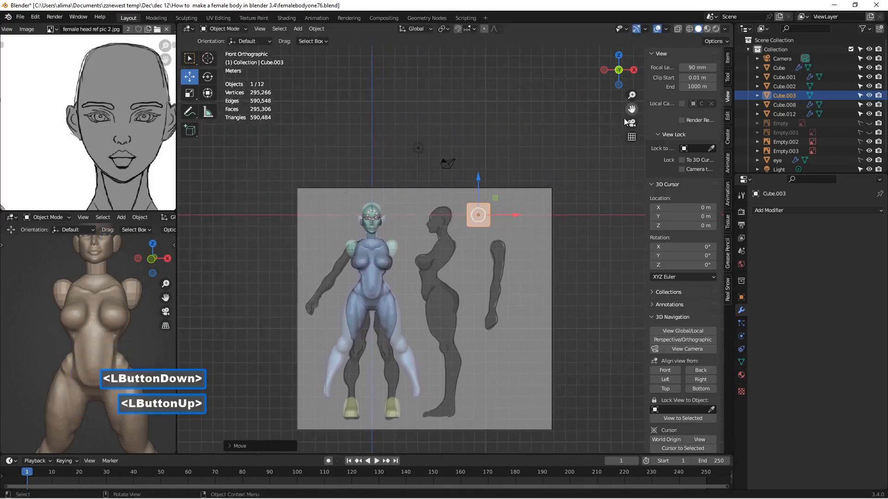
{"action": "left_click_drag", "start_coordinate": [504, 214], "coordinate": [531, 225]}
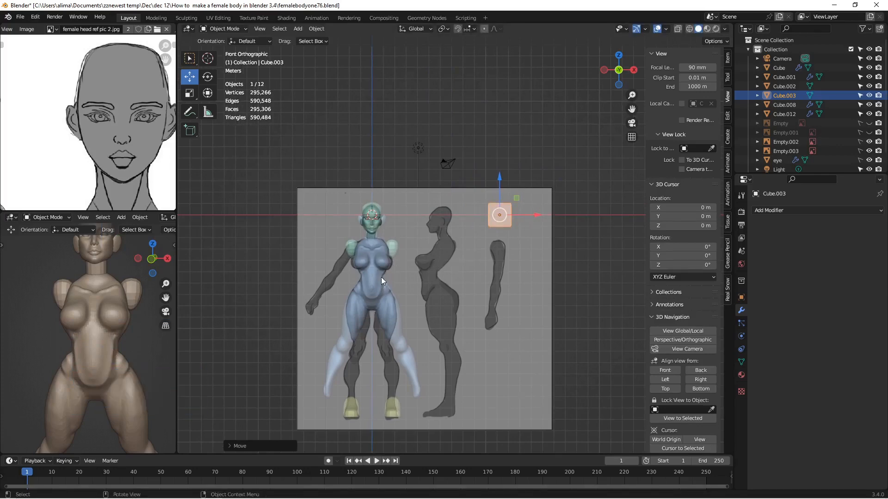
{"action": "left_click_drag", "start_coordinate": [501, 177], "coordinate": [498, 215]}
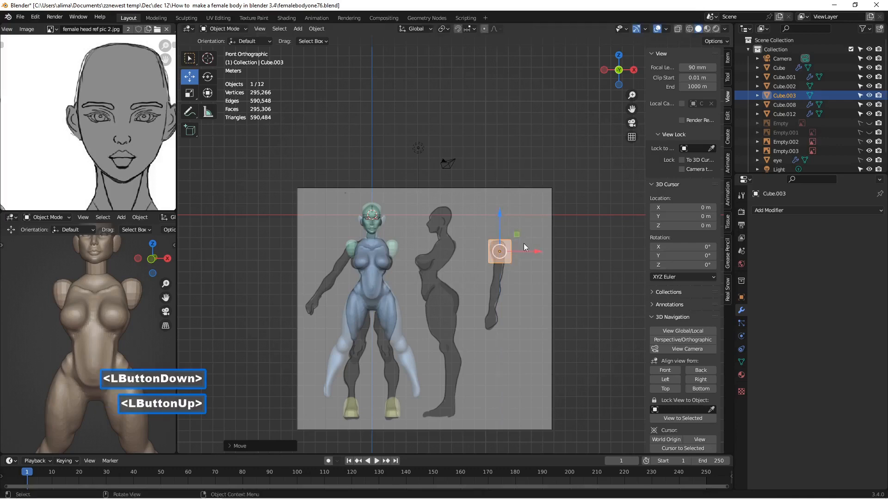
{"action": "left_click", "coordinate": [693, 379]}
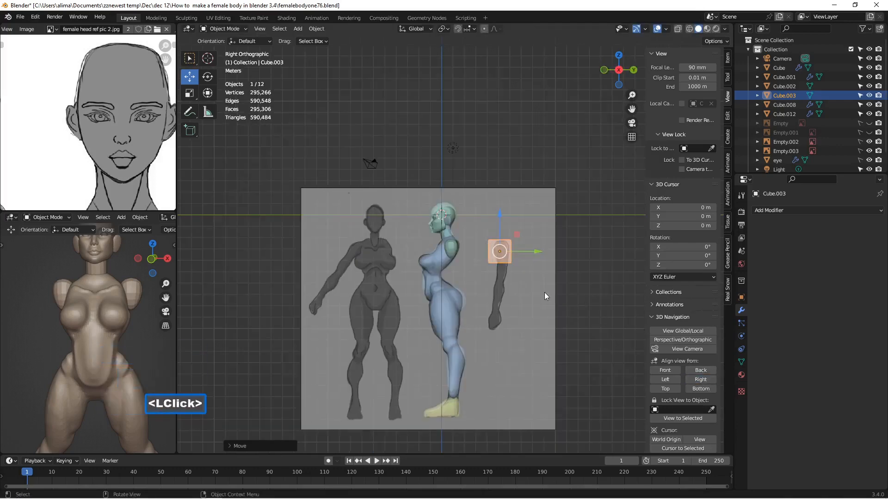
{"action": "key", "text": "Insert"}
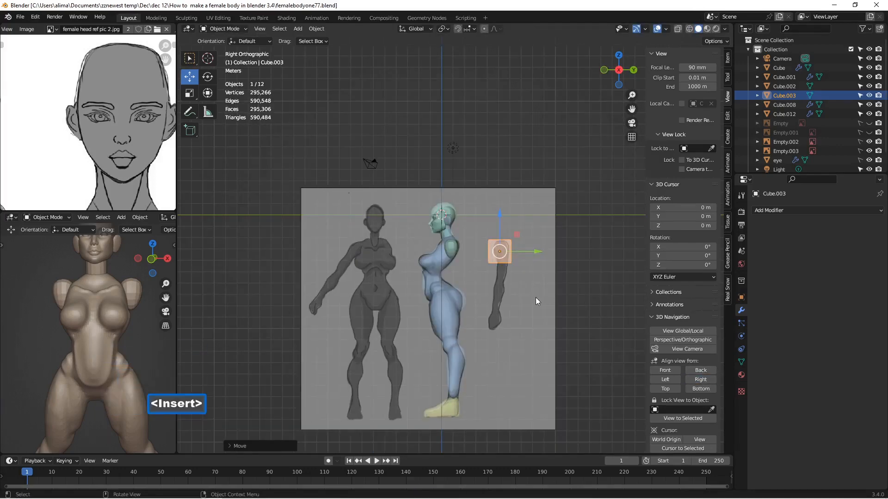
- Duplicate the cube and move the copy straight down below the arm reference as a spare
{"action": "key", "text": "shift"}
{"action": "key", "text": "shift+d"}
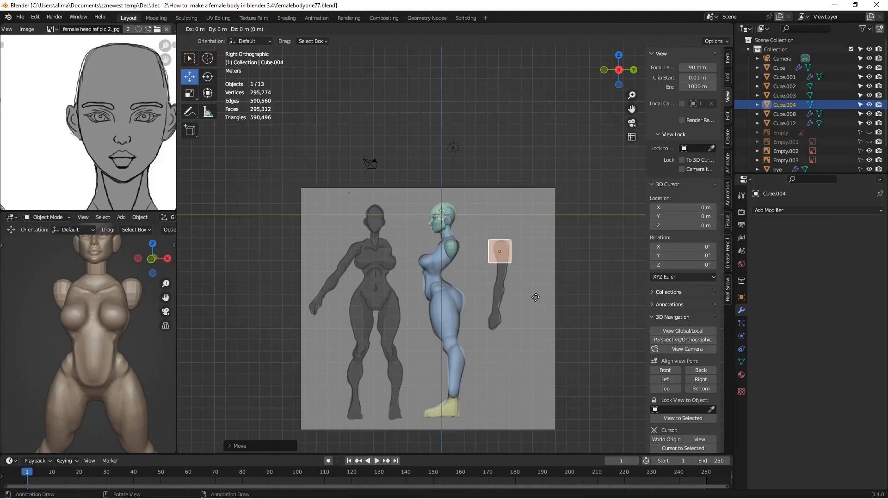
{"action": "left_click", "coordinate": [535, 297]}
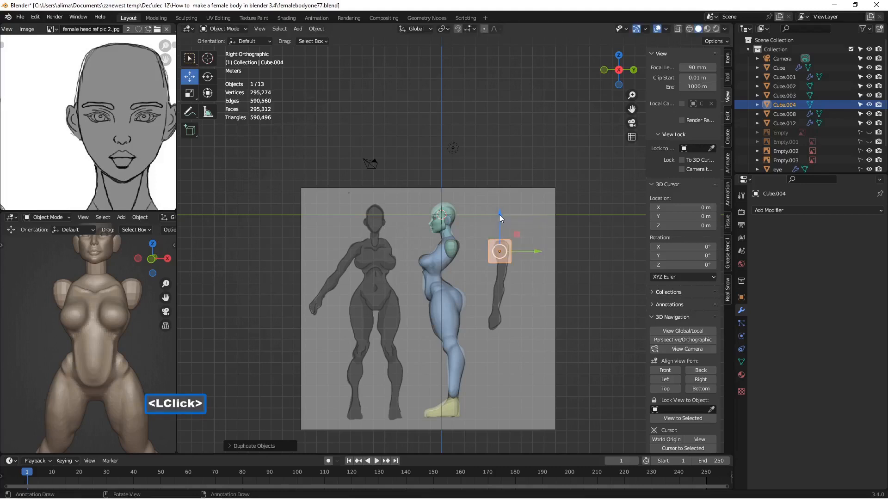
{"action": "left_click_drag", "start_coordinate": [499, 216], "coordinate": [502, 351]}
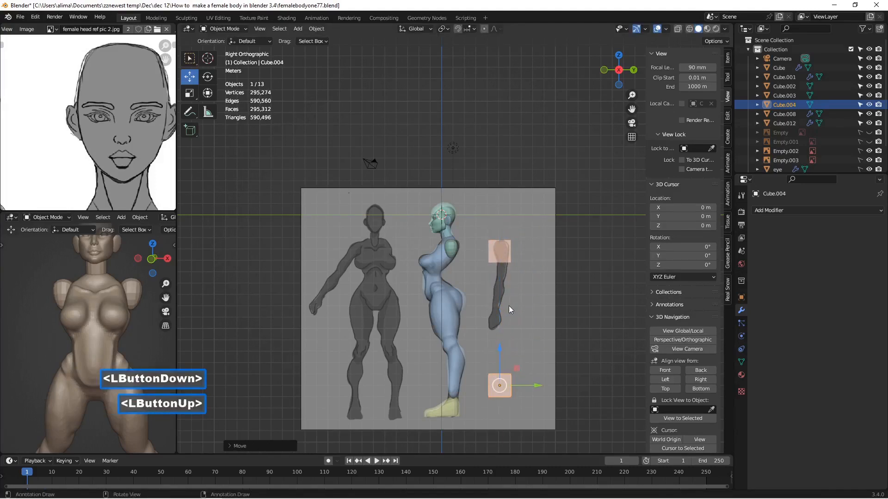
- Add a Subdivision Surface modifier with 2 viewport levels to the cube at the top of the arm reference
{"action": "left_click", "coordinate": [504, 256]}
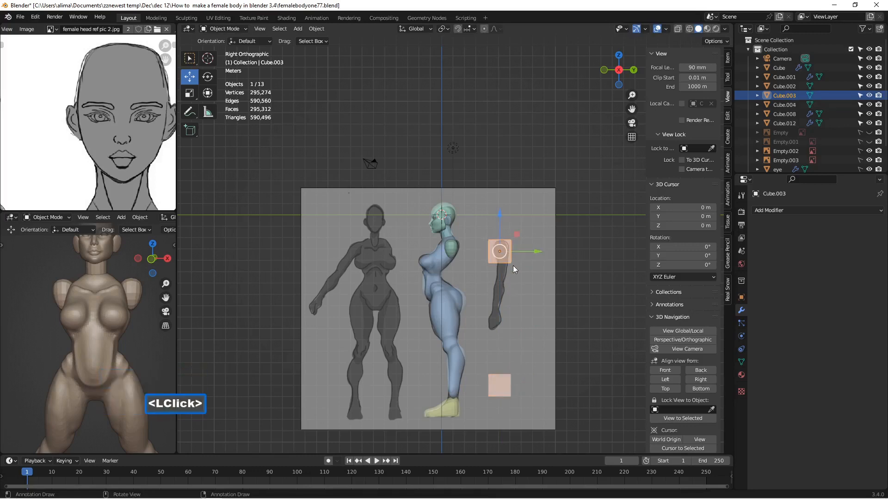
{"action": "left_click", "coordinate": [764, 211]}
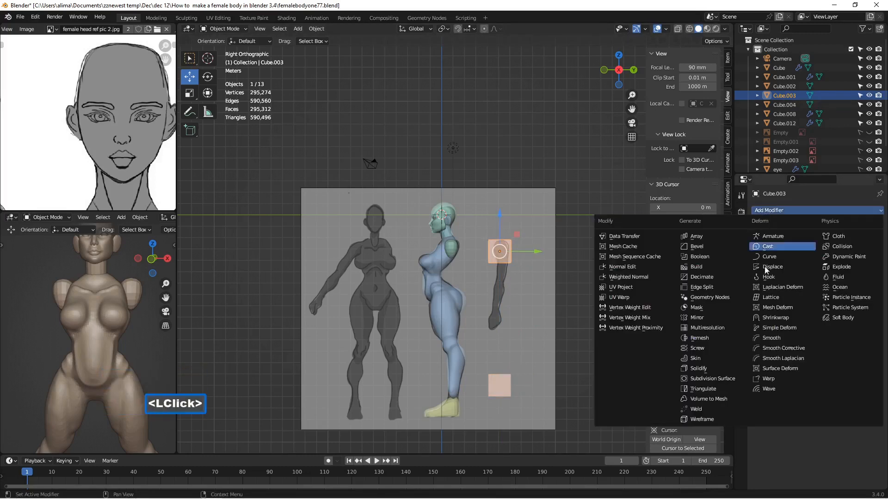
{"action": "left_click", "coordinate": [724, 379]}
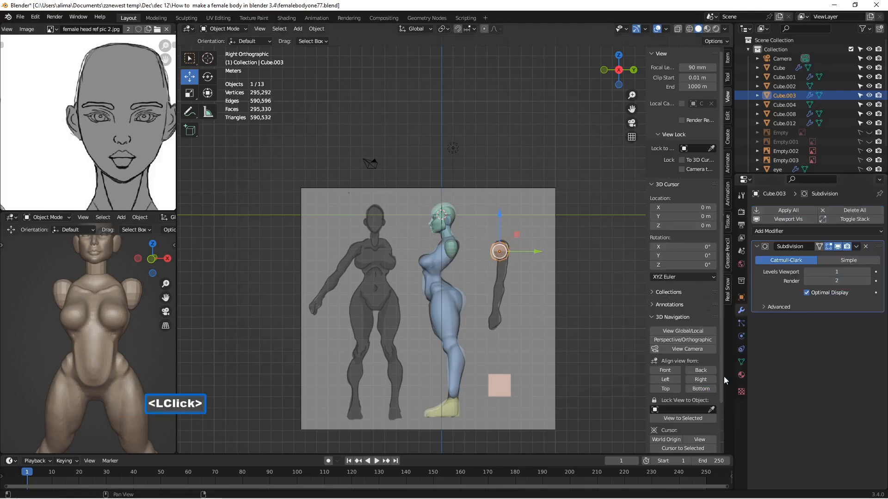
{"action": "left_click", "coordinate": [868, 272]}
{"action": "scroll", "coordinate": [594, 292], "scroll_direction": "up", "scroll_amount": 1}
{"action": "scroll", "coordinate": [546, 282], "scroll_direction": "up", "scroll_amount": 1}
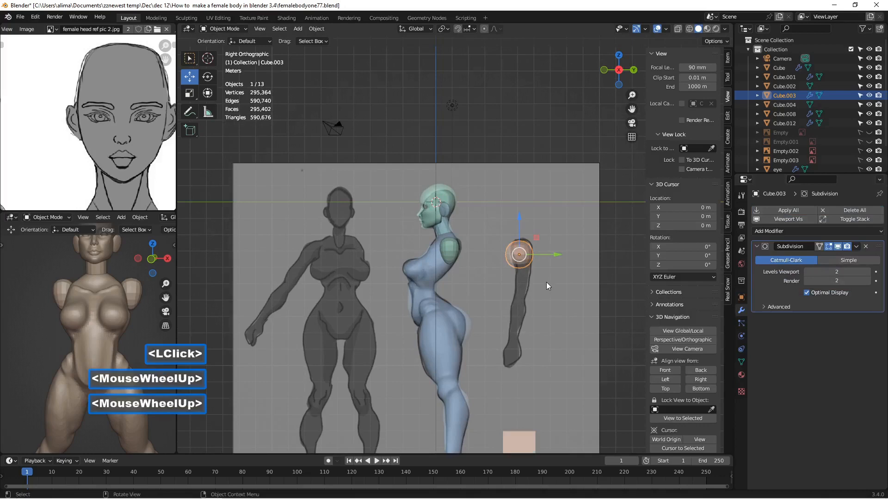
- Stretch the subdivided cube along Z, lower it over the upper arm reference and scale it down slightly
{"action": "key", "text": "s"}
{"action": "key", "text": "z"}
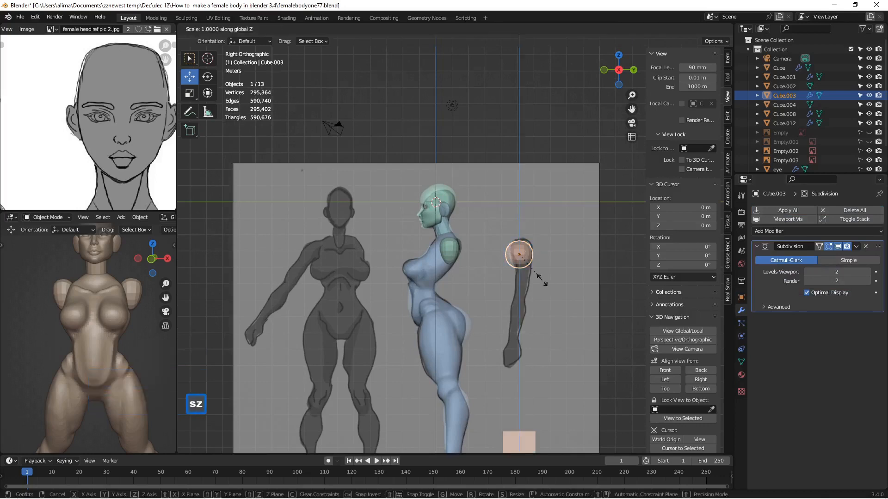
{"action": "left_click", "coordinate": [611, 215]}
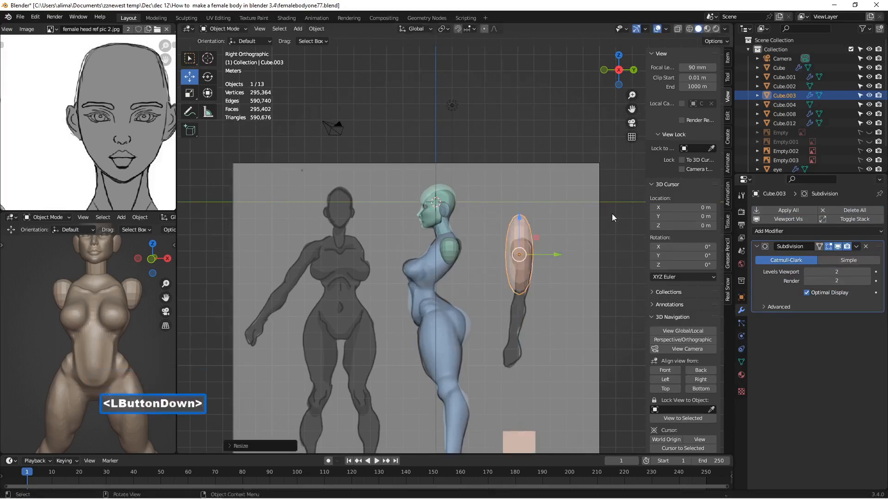
{"action": "left_click_drag", "start_coordinate": [517, 224], "coordinate": [517, 250]}
{"action": "key", "text": "s"}
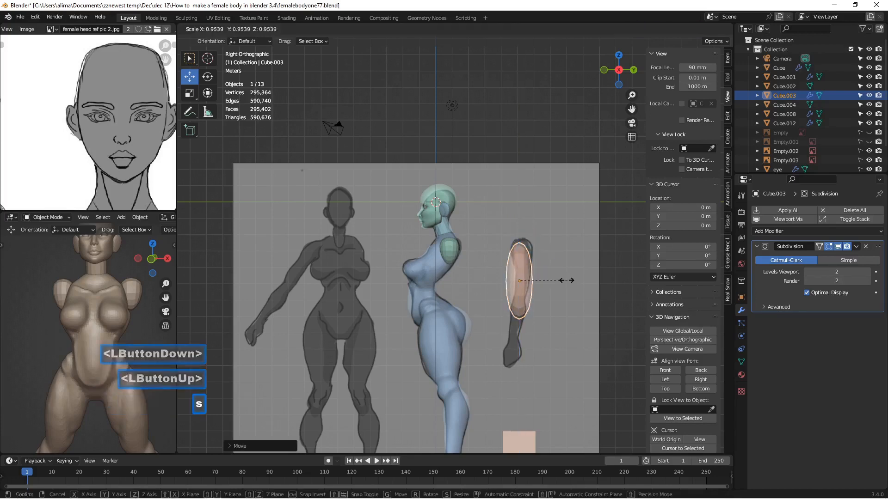
{"action": "left_click", "coordinate": [542, 272]}
- Shift the elongated shape slightly along Y and up to align it with the upper arm reference
{"action": "scroll", "coordinate": [511, 287], "scroll_direction": "up", "scroll_amount": 2}
{"action": "scroll", "coordinate": [511, 289], "scroll_direction": "up", "scroll_amount": 2}
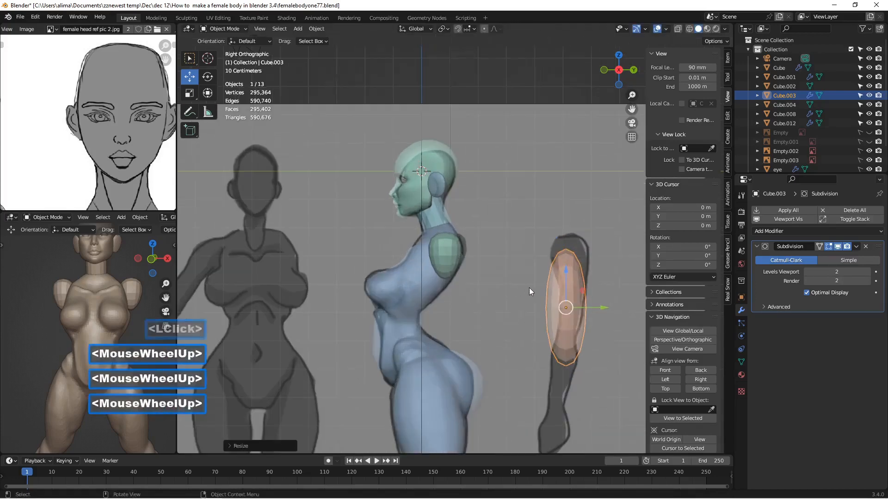
{"action": "left_click_drag", "start_coordinate": [593, 305], "coordinate": [603, 307]}
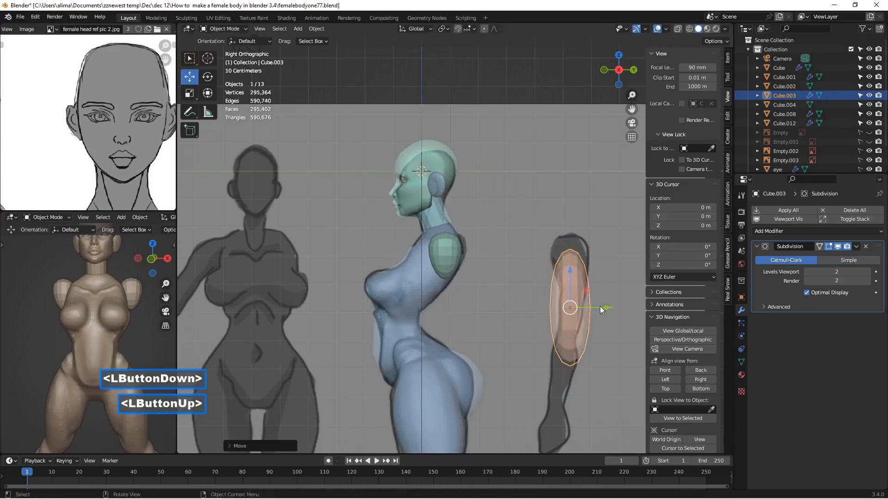
{"action": "left_click_drag", "start_coordinate": [568, 277], "coordinate": [564, 266]}
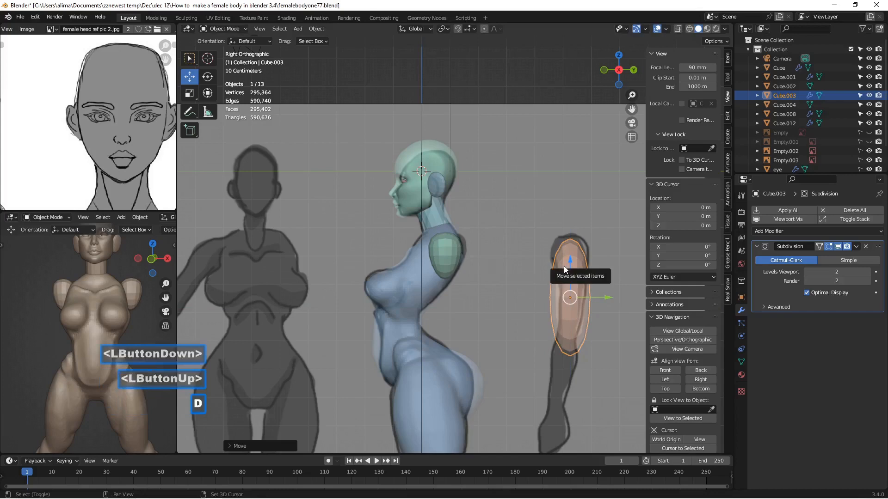
- Duplicate the upper arm shape and move the copy down over the forearm reference, slightly overlapping the upper arm
{"action": "key", "text": "shift+d"}
{"action": "left_click", "coordinate": [566, 268]}
{"action": "left_click_drag", "start_coordinate": [567, 269], "coordinate": [567, 334]}
{"action": "scroll", "coordinate": [575, 334], "scroll_direction": "down", "scroll_amount": 1}
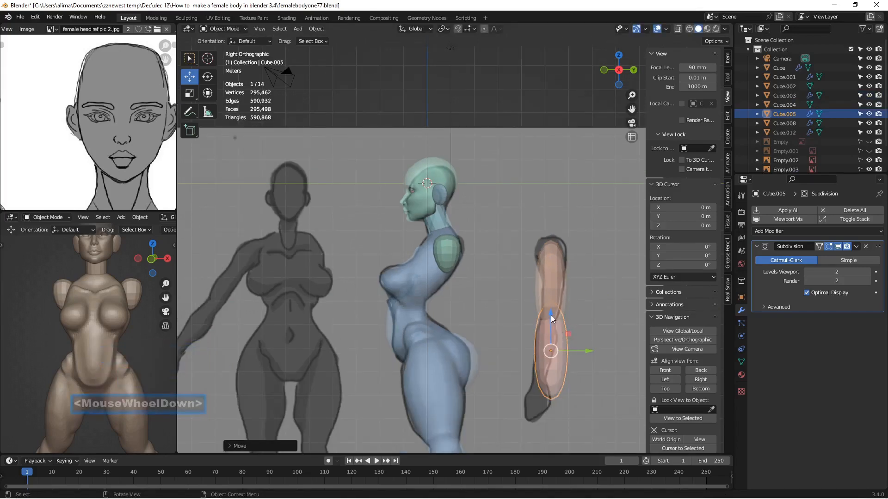
{"action": "middle_click_drag", "start_coordinate": [548, 311], "coordinate": [634, 195]}
{"action": "left_click", "coordinate": [696, 379]}
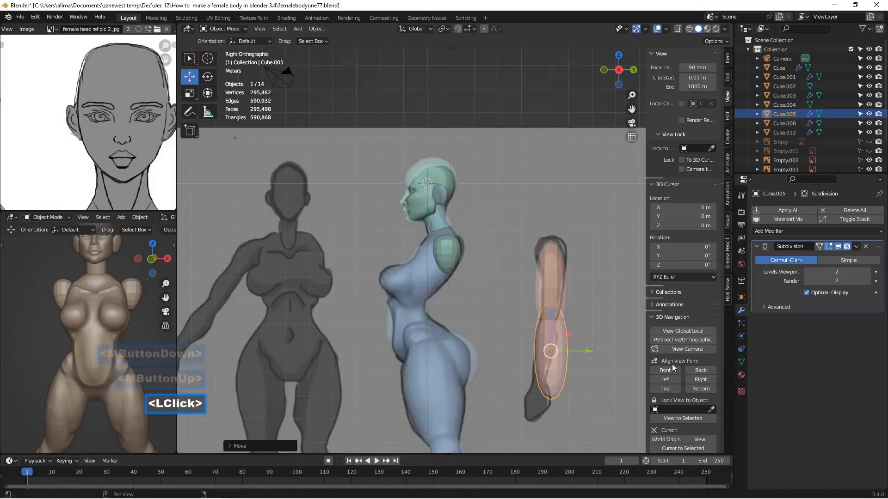
{"action": "left_click_drag", "start_coordinate": [550, 312], "coordinate": [550, 319]}
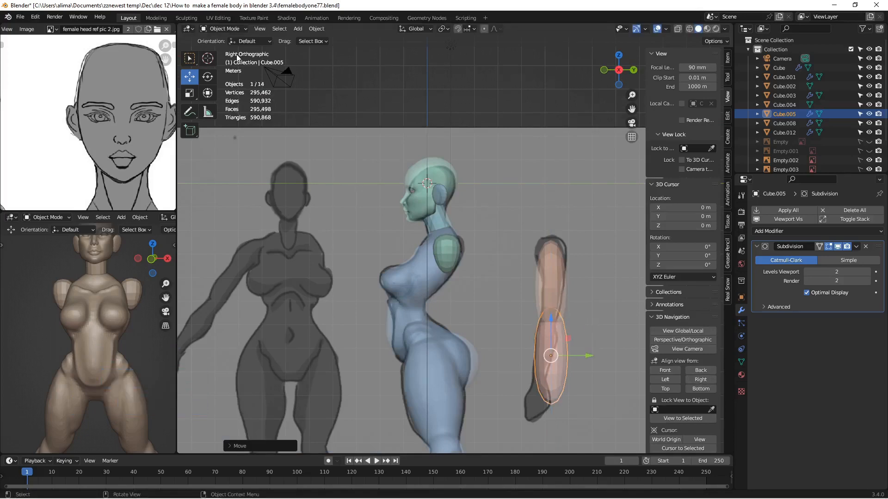
- Rotate the forearm shape and shift it along Y to follow the reference, and save as femalebodyone78.blend
{"action": "key", "text": "r"}
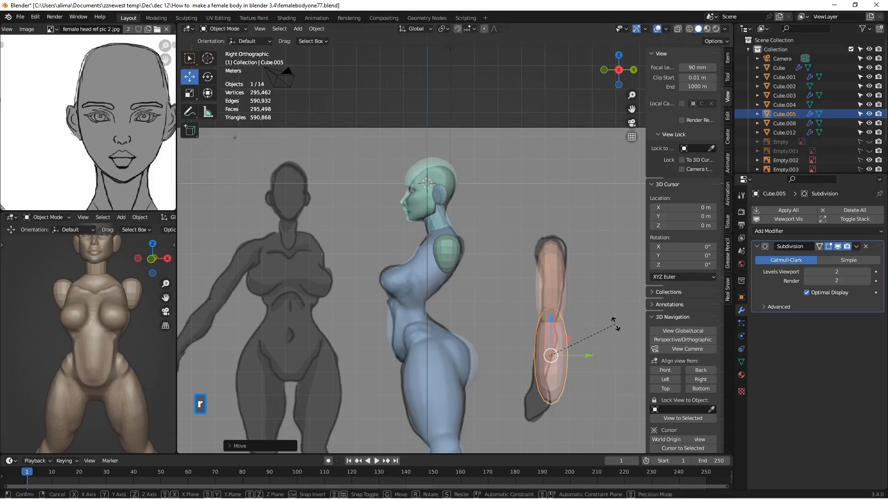
{"action": "left_click", "coordinate": [601, 338]}
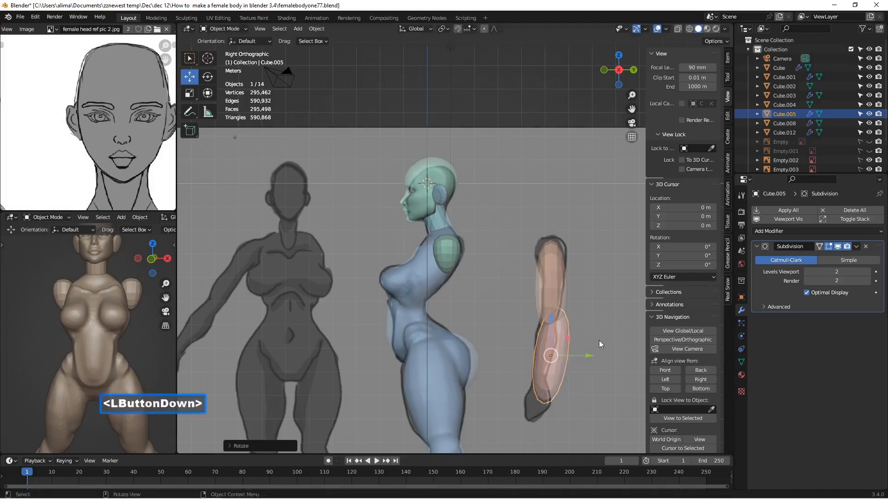
{"action": "left_click_drag", "start_coordinate": [588, 356], "coordinate": [581, 355]}
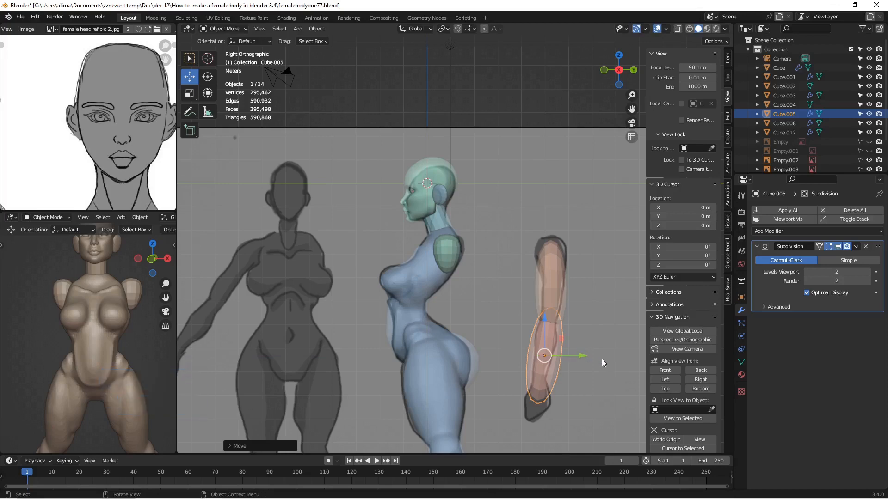
{"action": "key", "text": "Insert"}
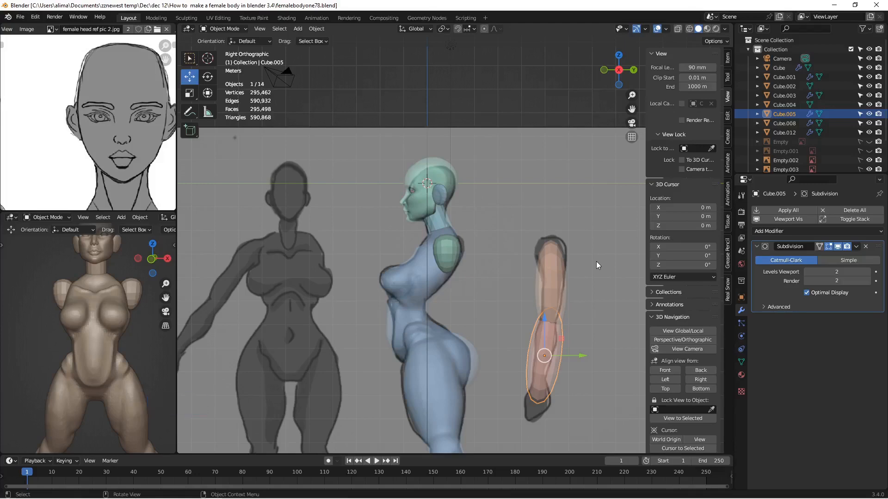
- Enter Edit Mode on the upper arm shape and add one horizontal loop cut, slid towards the shoulder by a factor of about -0.33
{"action": "left_click", "coordinate": [551, 276]}
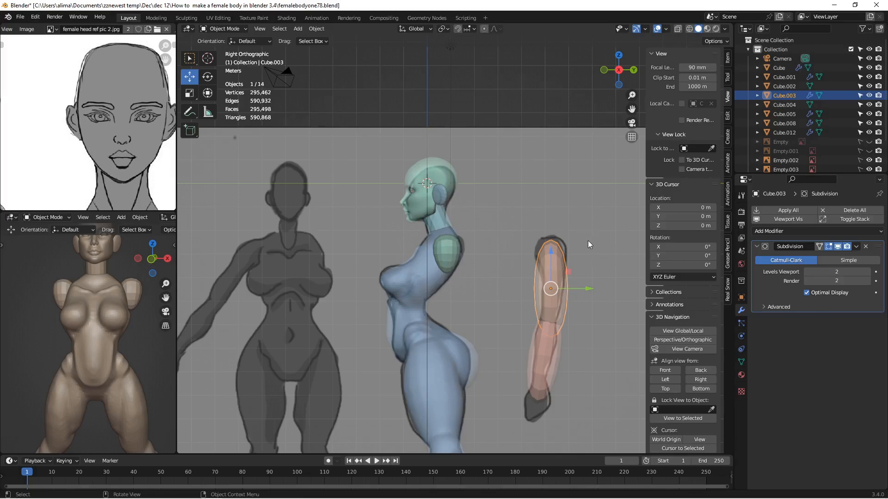
{"action": "left_click", "coordinate": [226, 29]}
{"action": "left_click", "coordinate": [233, 46]}
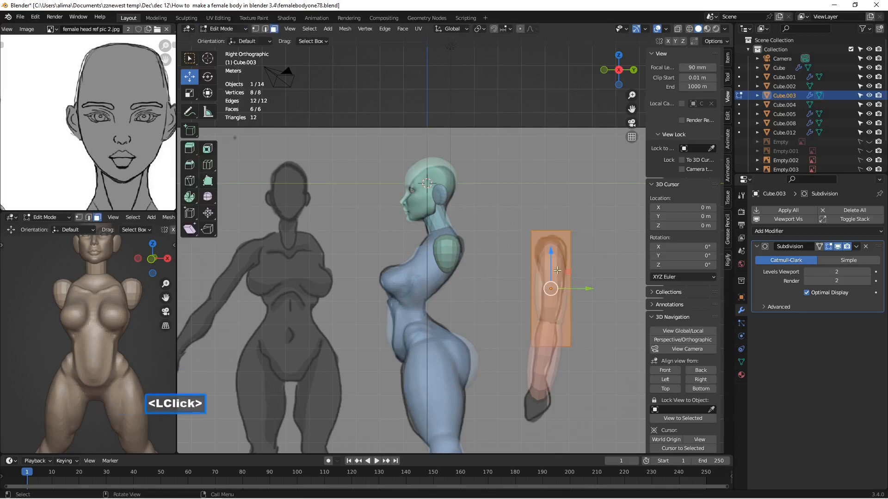
{"action": "key", "text": "ctrl+r"}
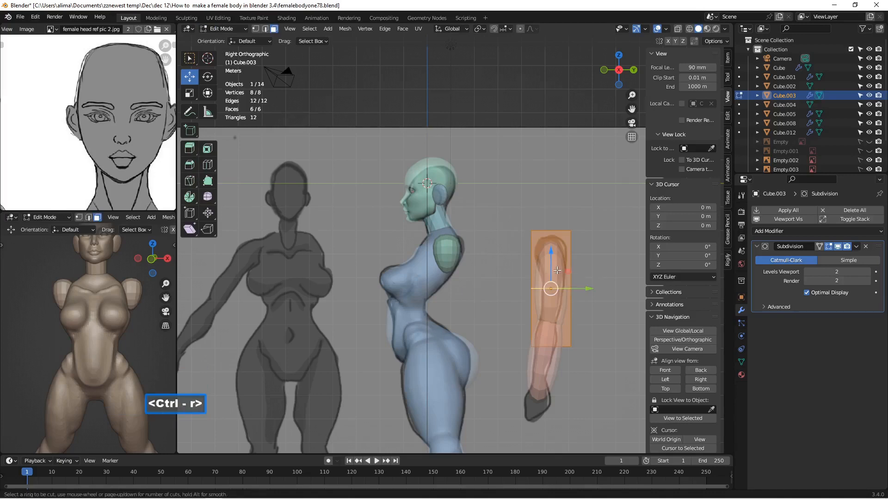
{"action": "left_click", "coordinate": [555, 268]}
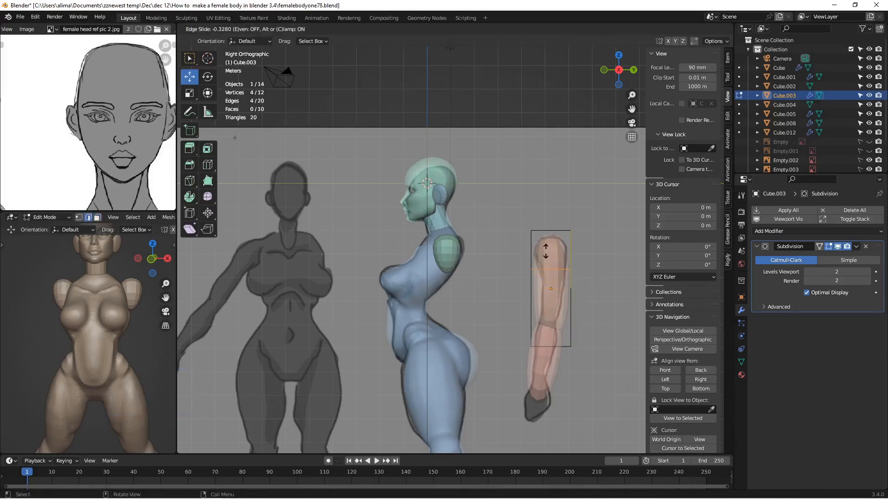
{"action": "left_click", "coordinate": [546, 251]}
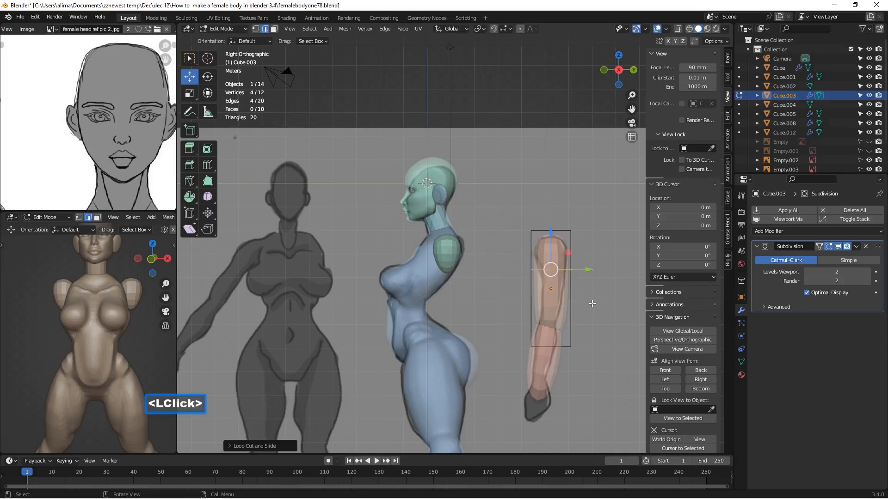
- Switch to vertex selection and try to box-select the lowest vertices of the upper arm shape
{"action": "left_click", "coordinate": [482, 200]}
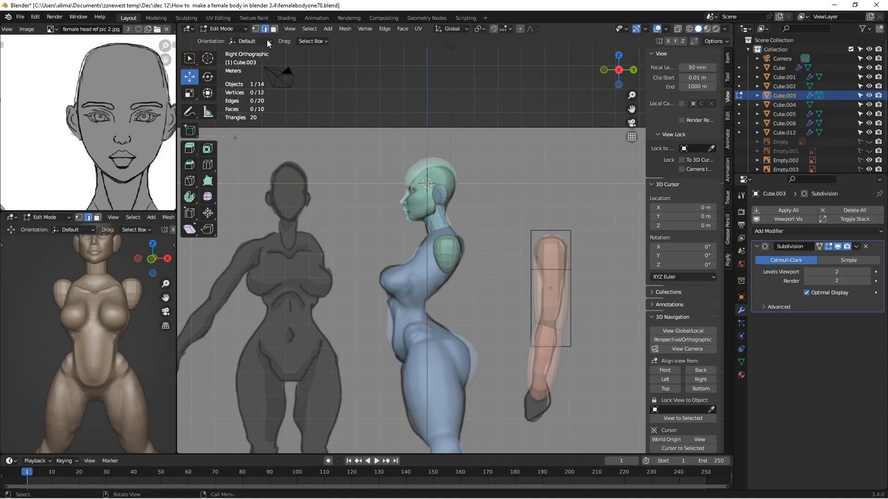
{"action": "left_click", "coordinate": [255, 30]}
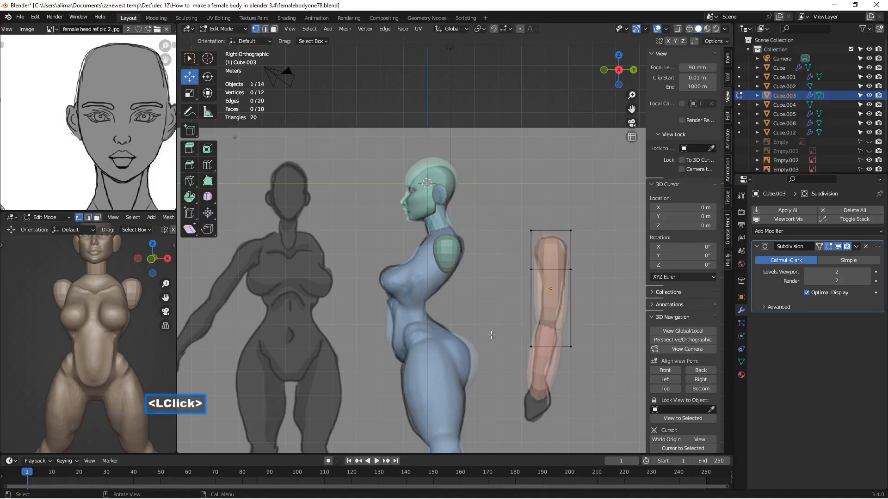
{"action": "key", "text": "b"}
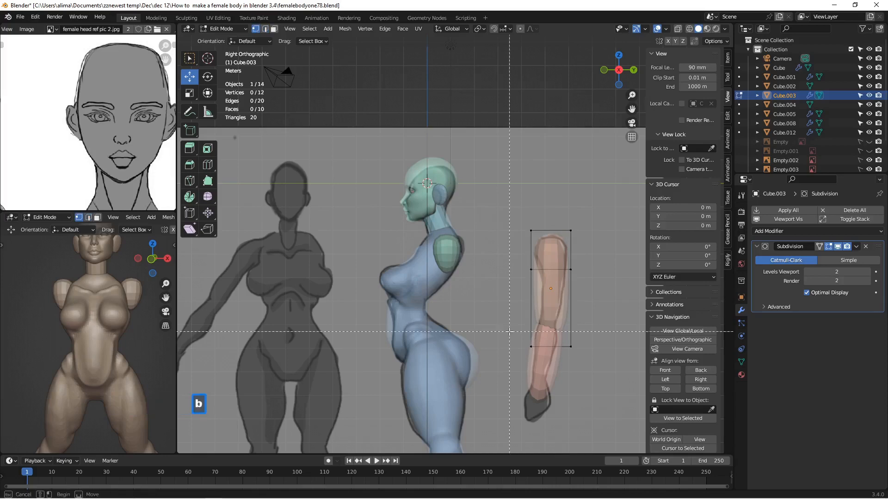
{"action": "left_click", "coordinate": [510, 331]}
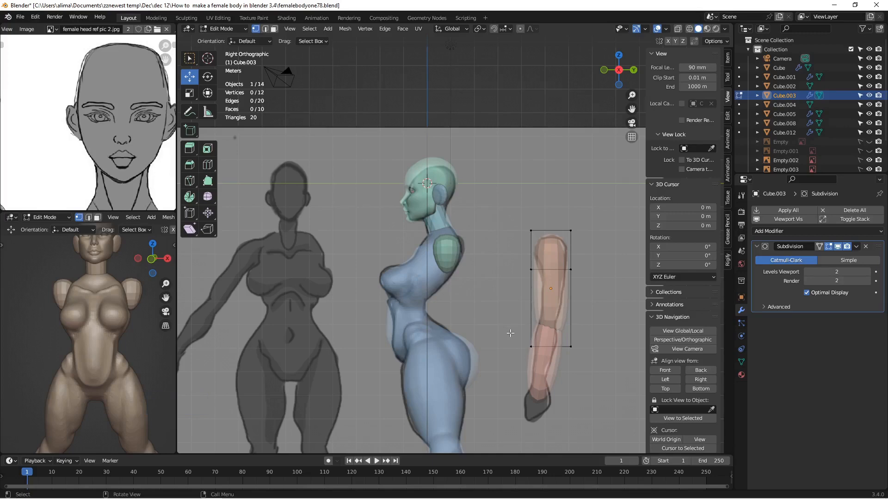
{"action": "left_click_drag", "start_coordinate": [510, 333], "coordinate": [571, 353]}
{"action": "middle_click_drag", "start_coordinate": [491, 335], "coordinate": [529, 336]}
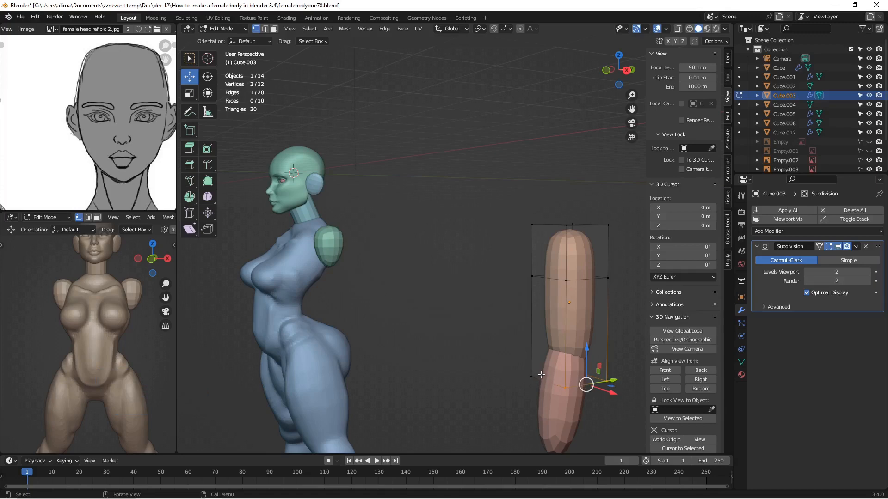
{"action": "left_click", "coordinate": [490, 349]}
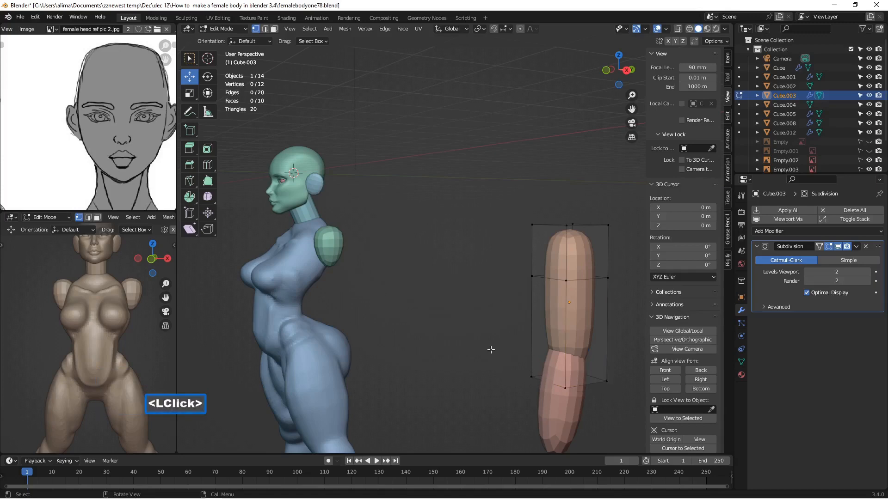
- Return to the right orthographic view and turn on X-ray display in solid shading
{"action": "left_click", "coordinate": [701, 380]}
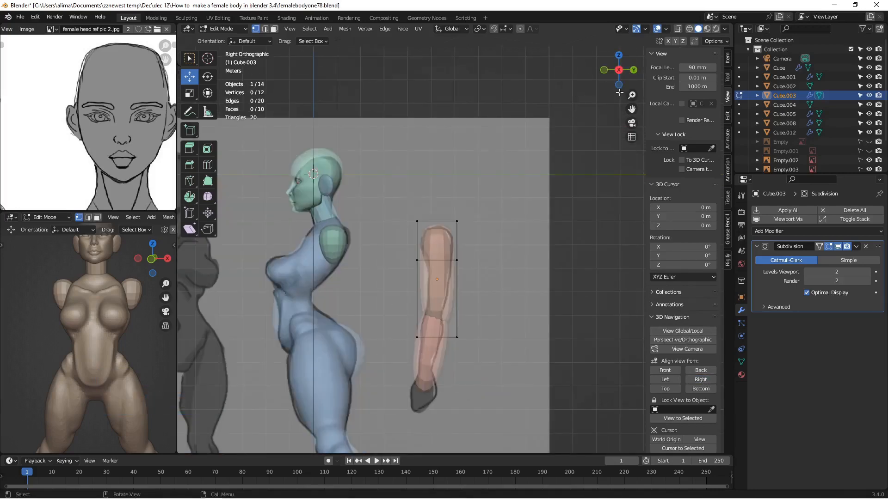
{"action": "left_click", "coordinate": [688, 29]}
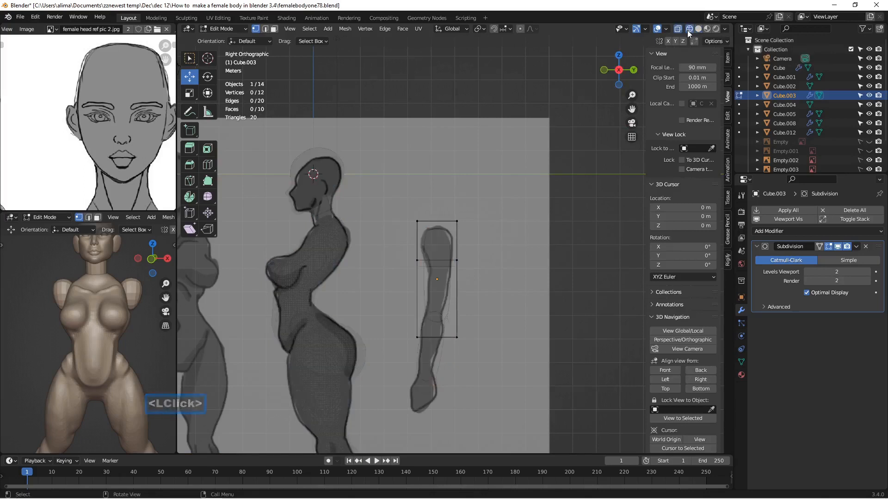
{"action": "left_click", "coordinate": [691, 33]}
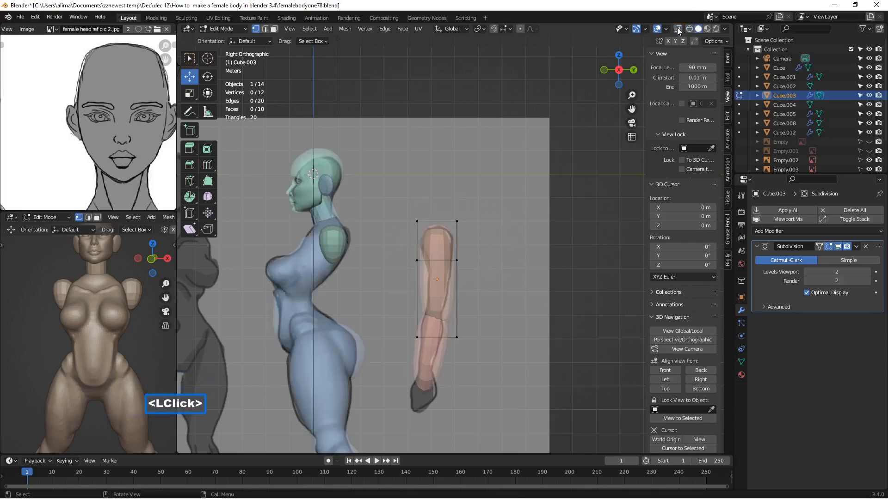
{"action": "left_click", "coordinate": [678, 30]}
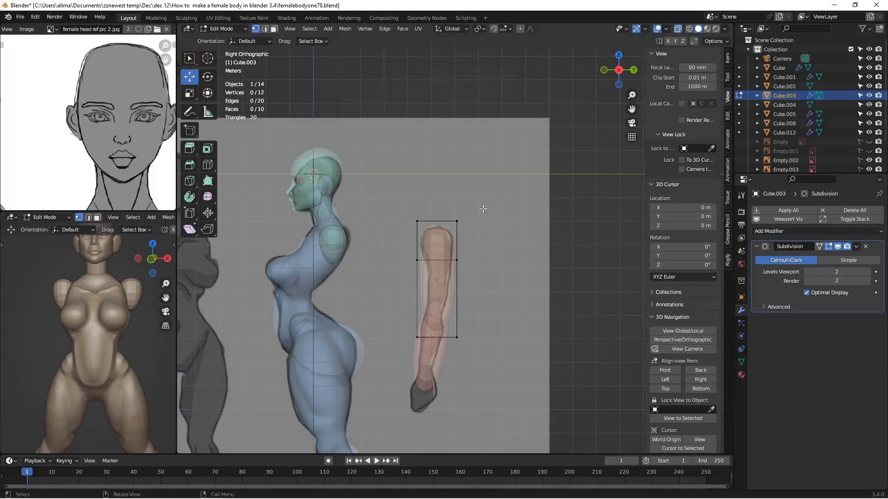
- Select the four lowest vertices of the upper arm shape and scale them down uniformly to about 0.6
{"action": "left_click_drag", "start_coordinate": [405, 319], "coordinate": [472, 349]}
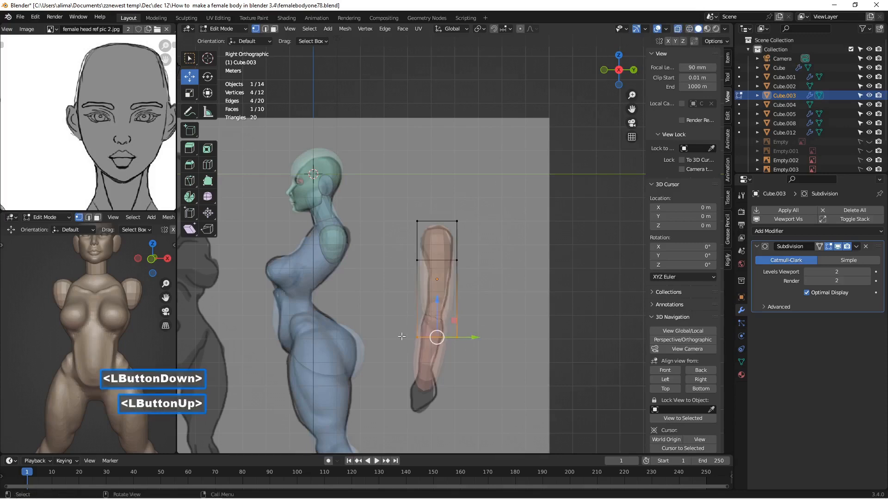
{"action": "middle_click_drag", "start_coordinate": [412, 360], "coordinate": [428, 370]}
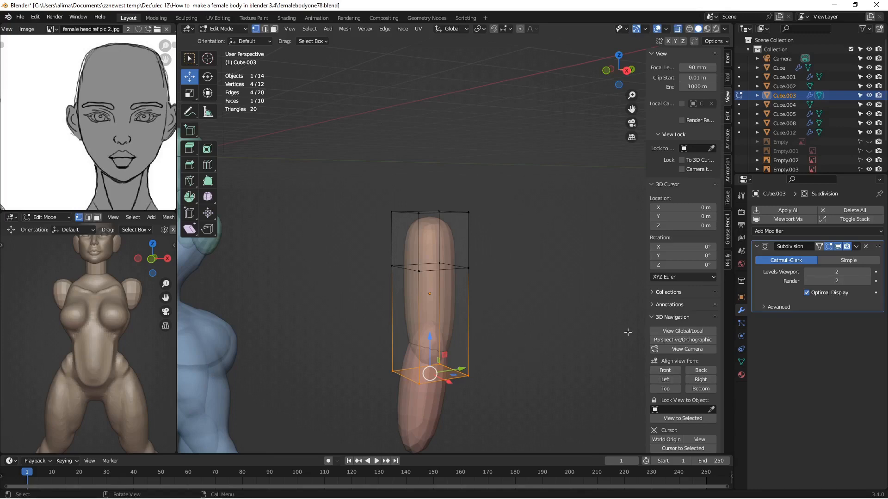
{"action": "left_click", "coordinate": [700, 380]}
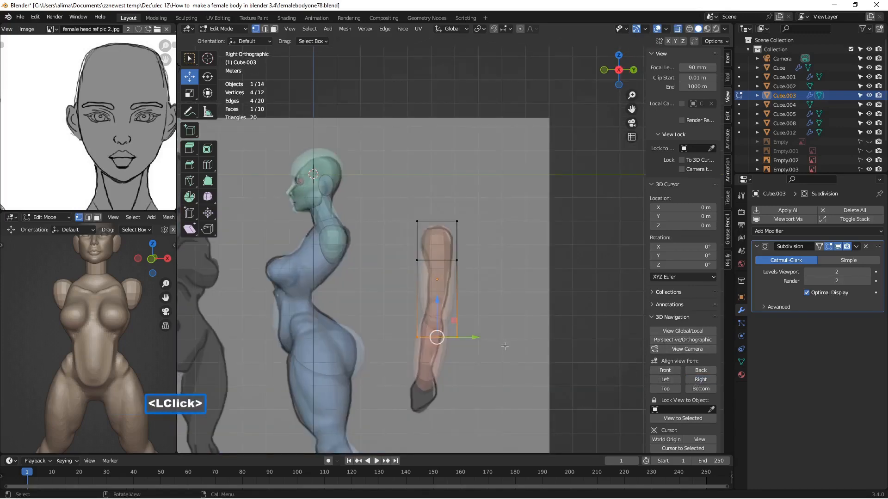
{"action": "key", "text": "s"}
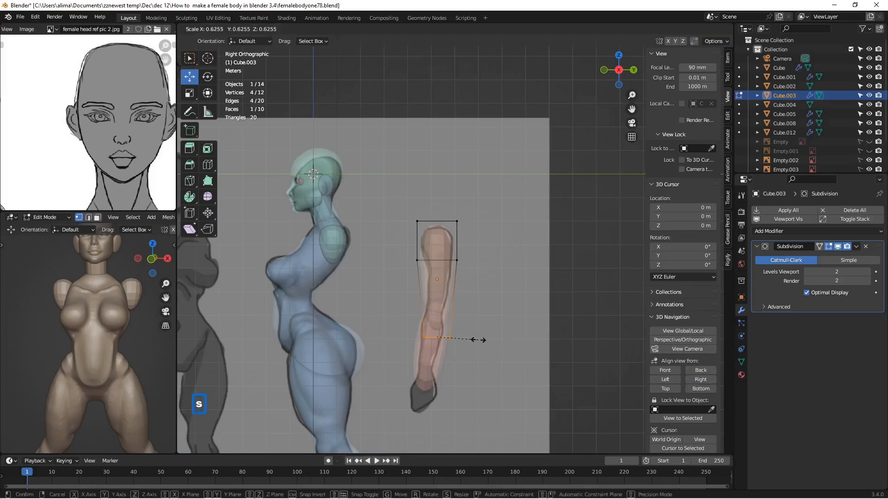
{"action": "left_click", "coordinate": [471, 340]}
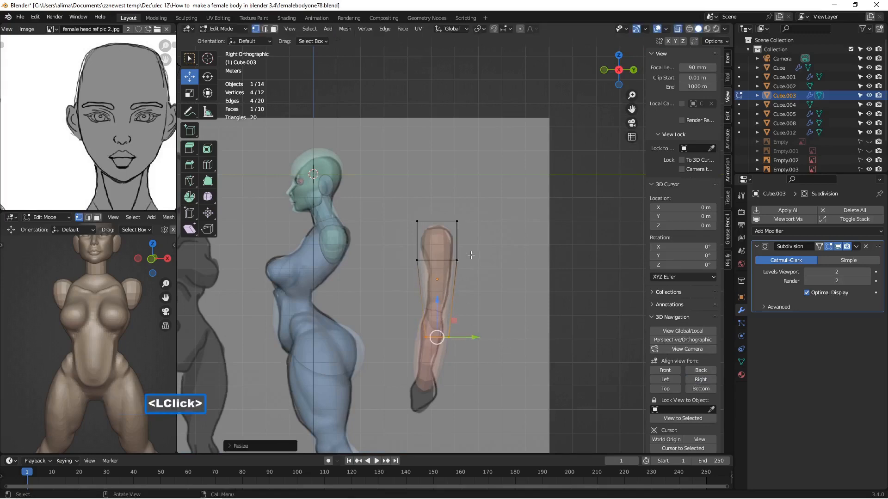
- Scale the upper arm's top eight vertices down slightly to fit the shoulder reference, and save as femalebodyone80.blend
{"action": "left_click_drag", "start_coordinate": [462, 200], "coordinate": [401, 261]}
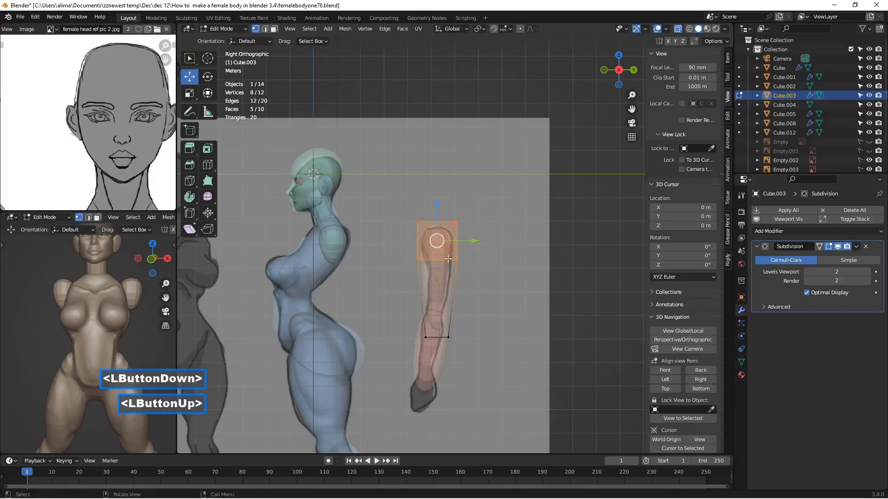
{"action": "key", "text": "s"}
{"action": "left_click", "coordinate": [520, 279]}
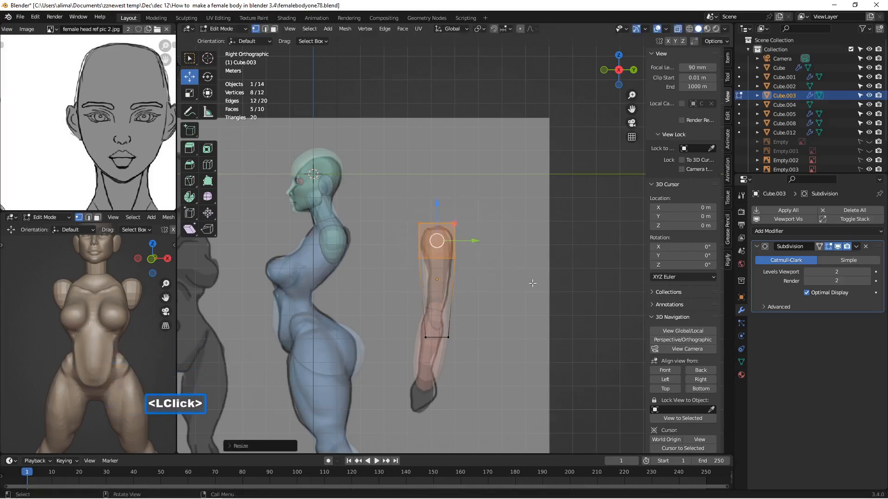
{"action": "key", "text": "Insert"}
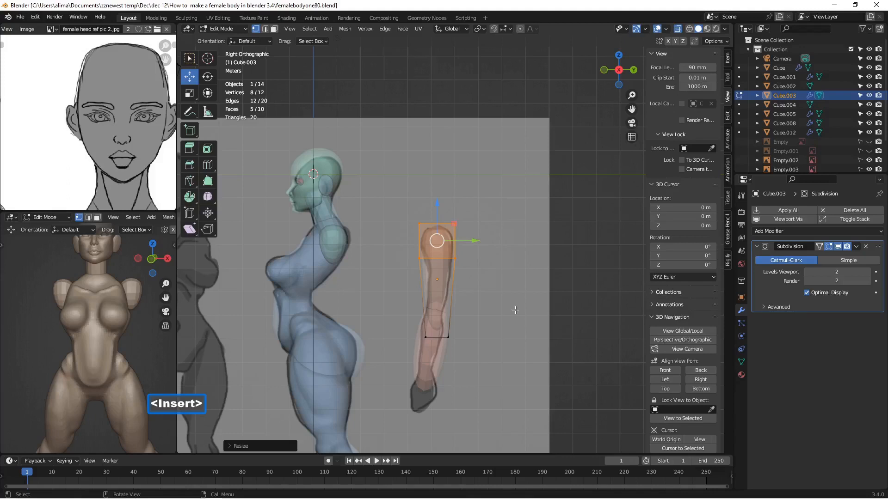
- Enter Edit Mode on the forearm shape and add one crosswise loop cut, slid up towards the elbow
{"action": "left_click", "coordinate": [223, 29]}
{"action": "left_click", "coordinate": [224, 37]}
{"action": "left_click", "coordinate": [441, 351]}
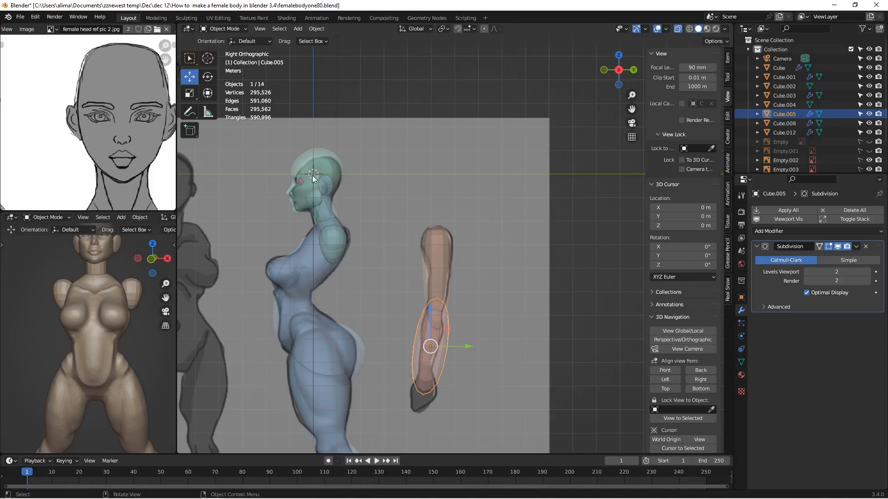
{"action": "left_click", "coordinate": [243, 29]}
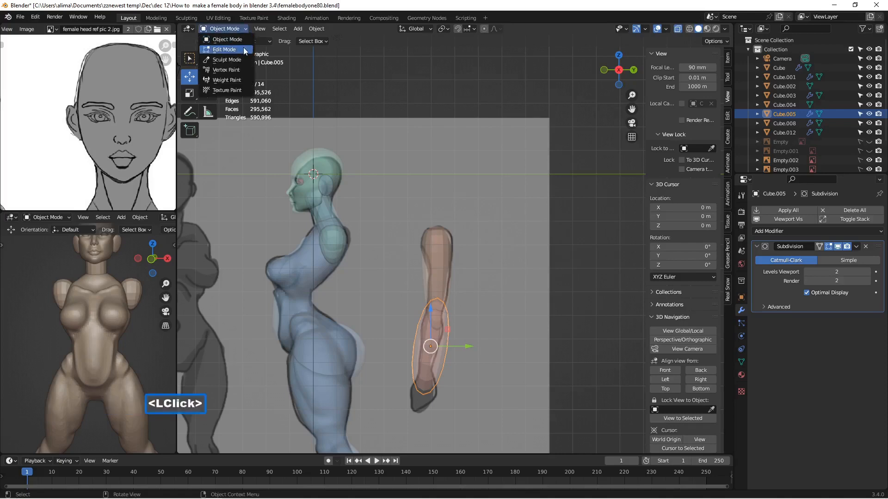
{"action": "left_click", "coordinate": [219, 49]}
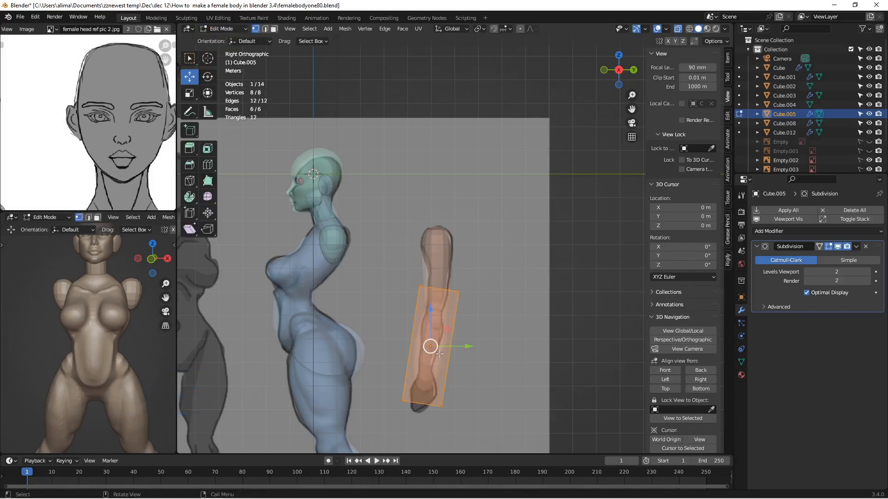
{"action": "key", "text": "ctrl+r"}
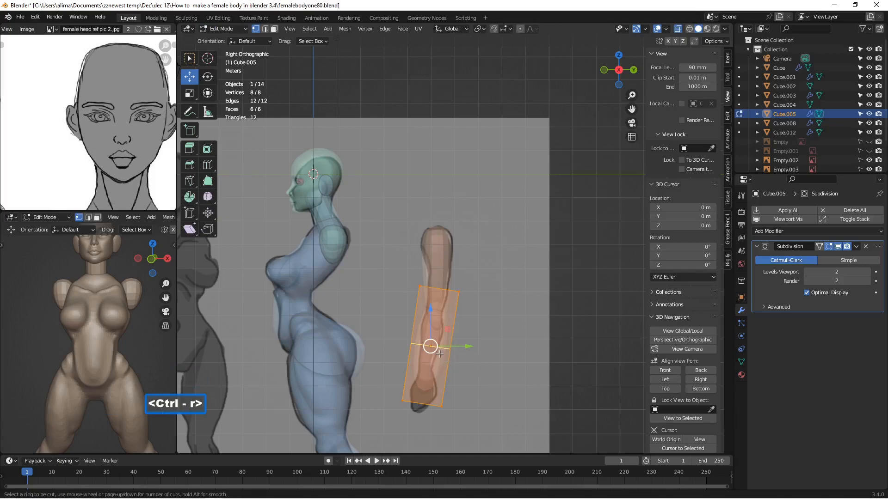
{"action": "left_click", "coordinate": [439, 355]}
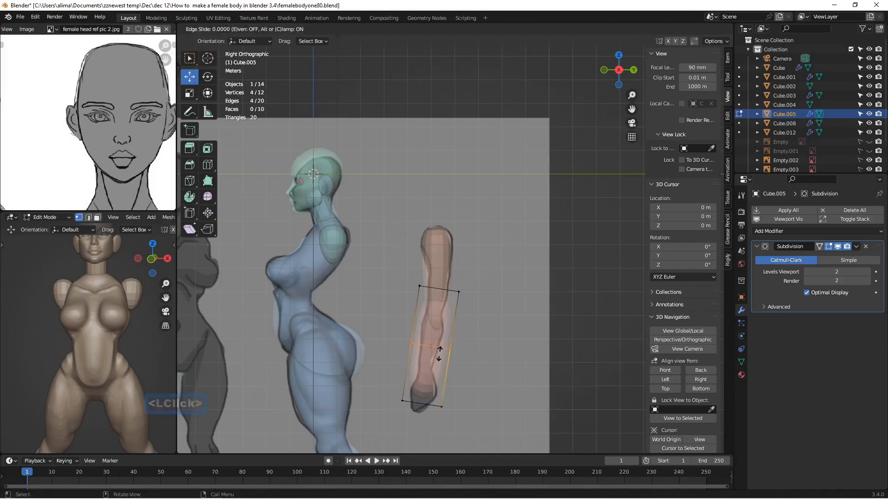
{"action": "left_click", "coordinate": [440, 340]}
- Select the forearm's four lowest vertices and scale them down to narrow the wrist, then clear the selection
{"action": "left_click", "coordinate": [464, 399]}
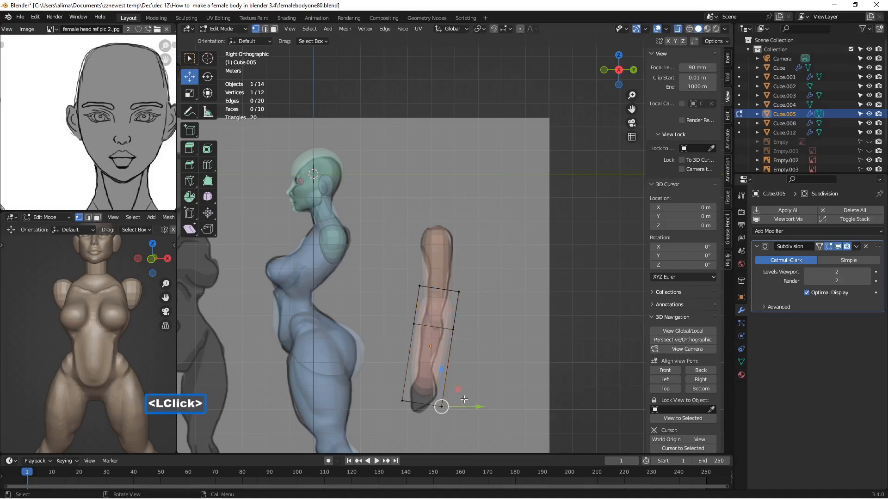
{"action": "left_click_drag", "start_coordinate": [464, 399], "coordinate": [383, 409]}
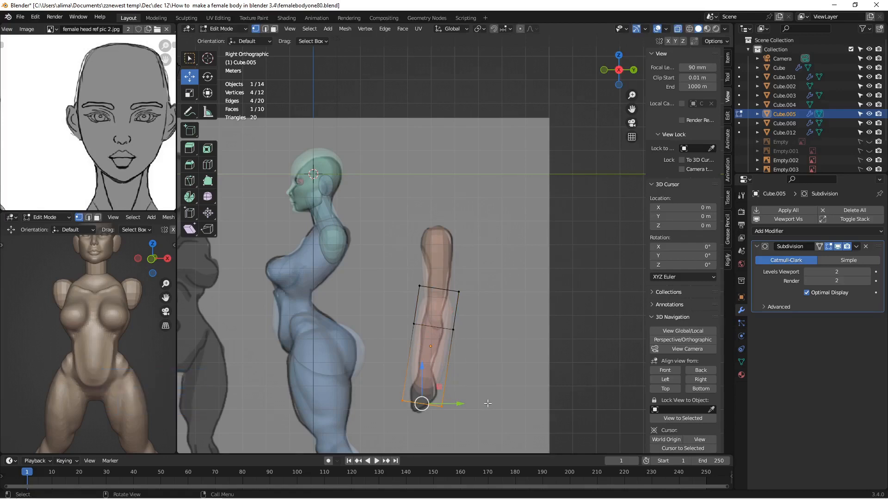
{"action": "key", "text": "s"}
{"action": "left_click", "coordinate": [452, 396]}
{"action": "left_click", "coordinate": [469, 379]}
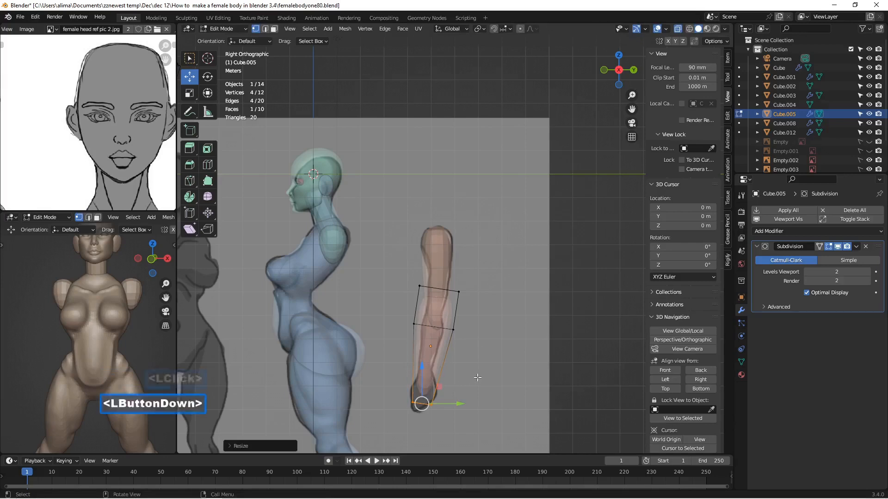
- Turn off X-ray display, return to Object Mode, and save as femalebodyone81.blend
{"action": "middle_click_drag", "start_coordinate": [492, 377], "coordinate": [431, 356]}
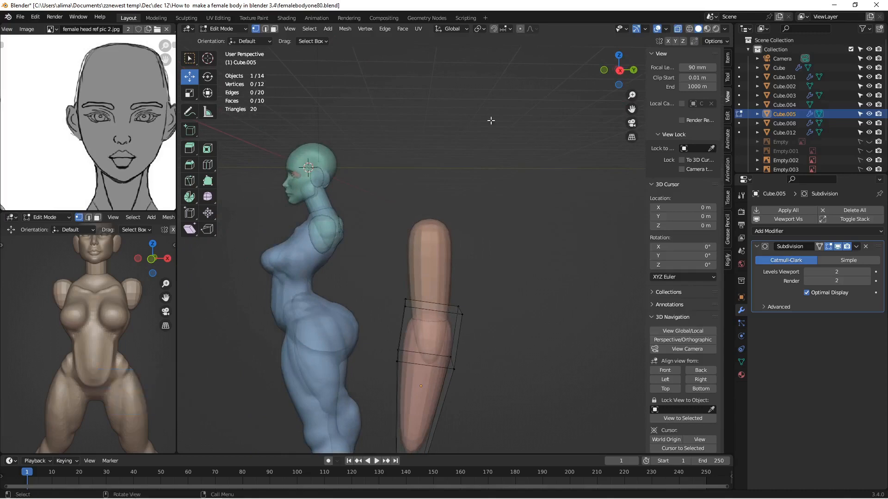
{"action": "left_click", "coordinate": [678, 30]}
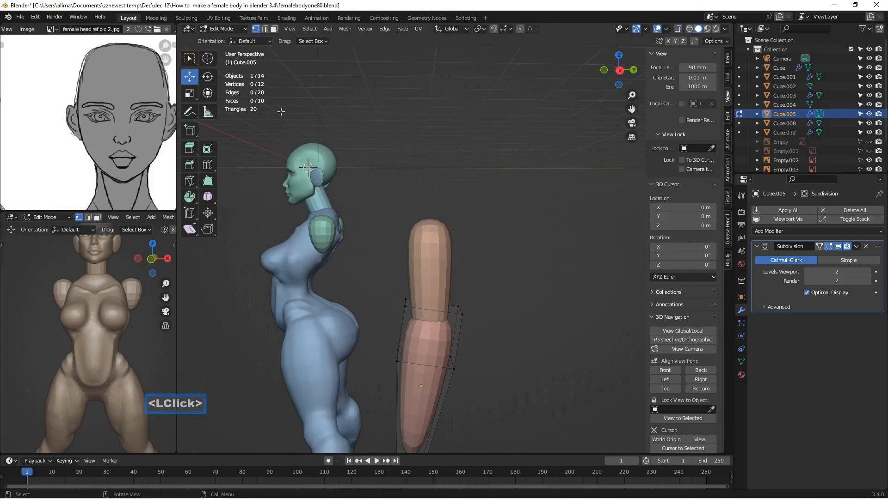
{"action": "left_click", "coordinate": [221, 29]}
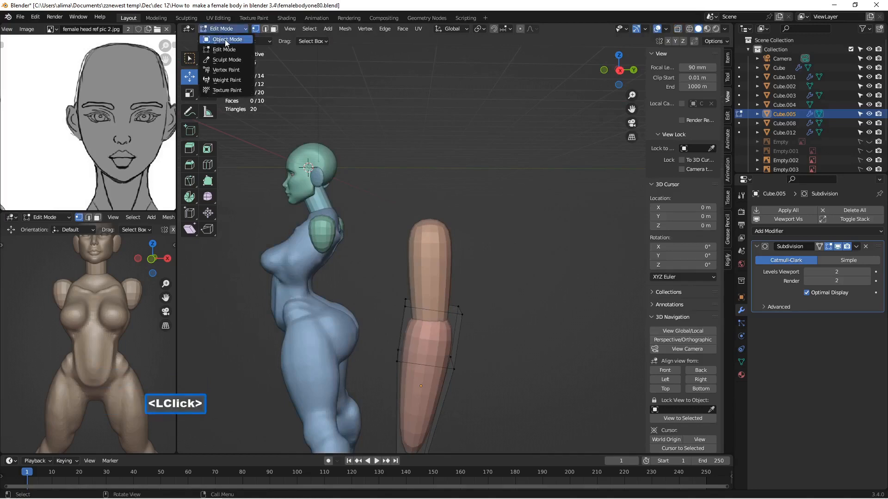
{"action": "left_click", "coordinate": [225, 39]}
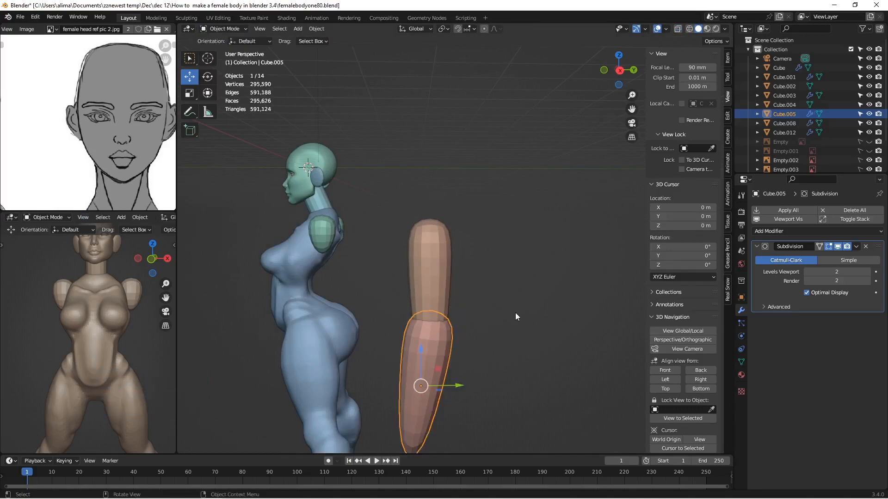
{"action": "key", "text": "Insert"}
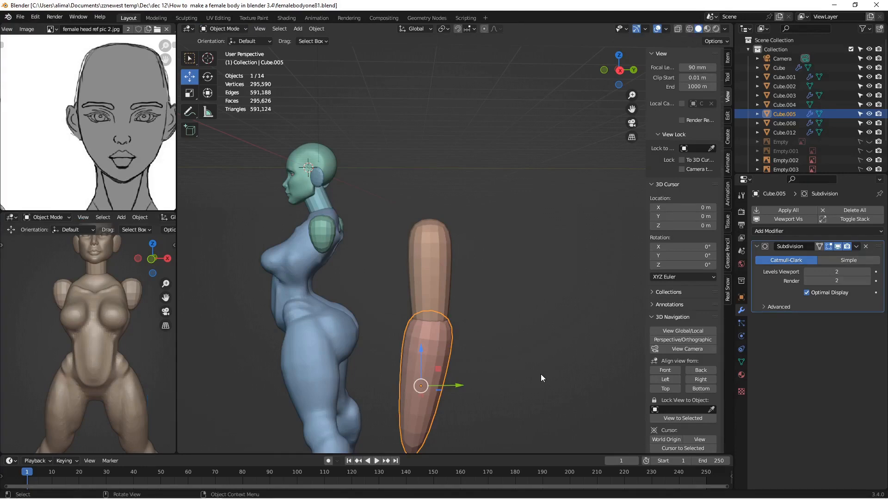
- Select the spare cube below the arm and move it up along Z to the end of the forearm
{"action": "middle_click_drag", "start_coordinate": [287, 267], "coordinate": [431, 268]}
{"action": "scroll", "coordinate": [349, 269], "scroll_direction": "down", "scroll_amount": 4}
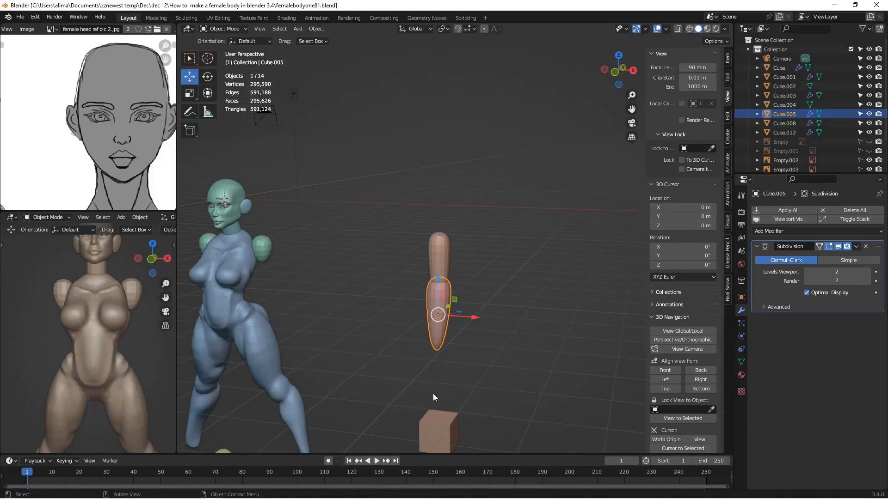
{"action": "middle_click_drag", "start_coordinate": [432, 394], "coordinate": [448, 363]}
{"action": "left_click", "coordinate": [440, 440]}
{"action": "left_click_drag", "start_coordinate": [441, 439], "coordinate": [447, 339]}
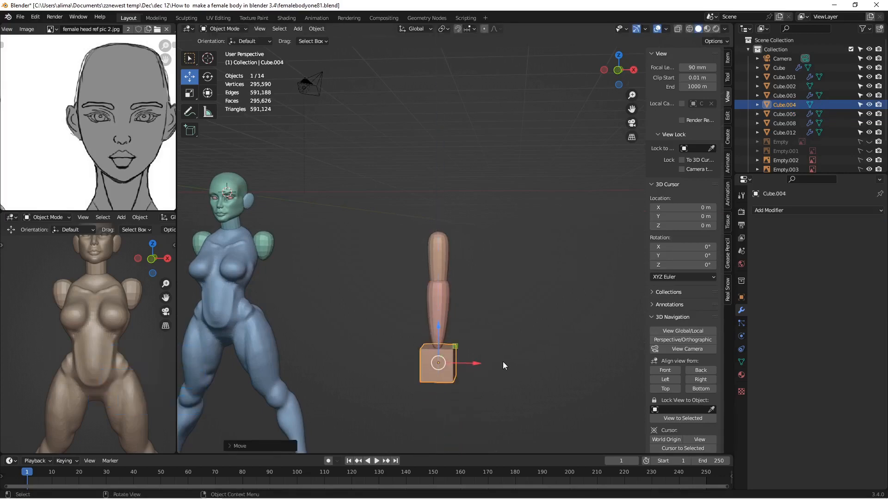
- Scale the hand cube down along X to roughly the wrist's thickness and raise it slightly towards the forearm
{"action": "key", "text": "s"}
{"action": "key", "text": "x"}
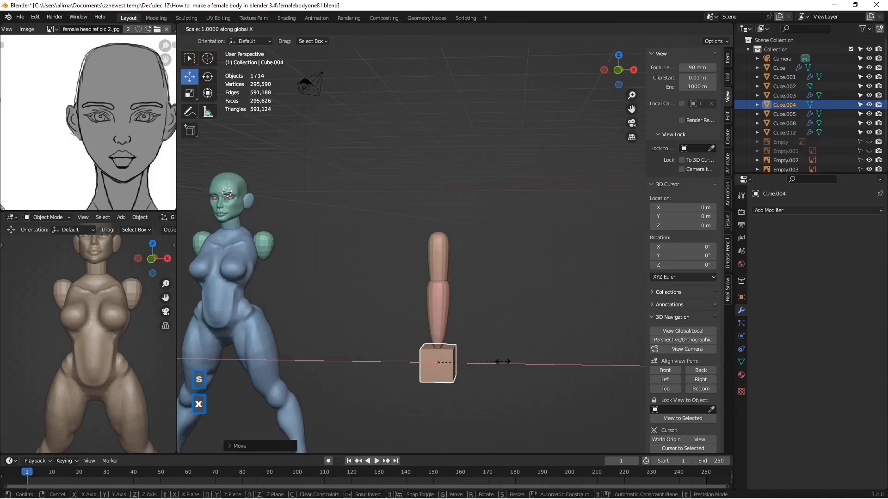
{"action": "left_click", "coordinate": [463, 362]}
{"action": "left_click", "coordinate": [440, 330]}
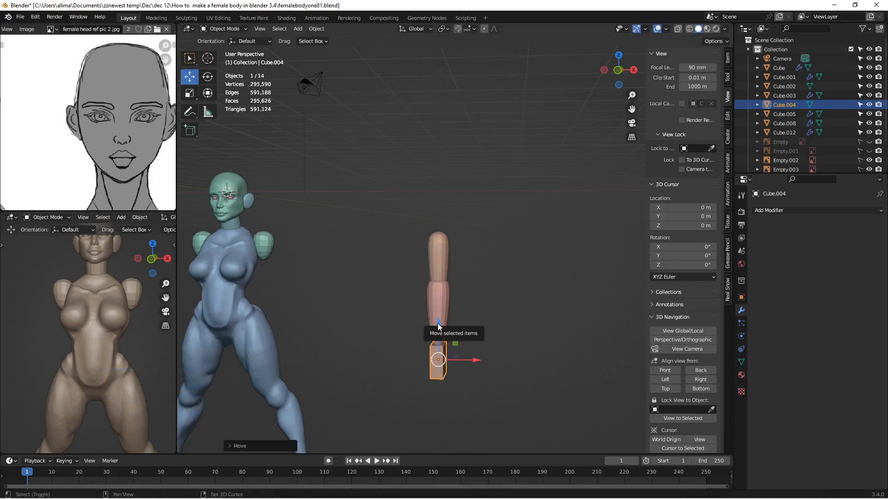
- Duplicate the hand cube and move the copy down along Z so it extends the hand below the first cube
{"action": "key", "text": "shift+d"}
{"action": "left_click", "coordinate": [438, 324]}
{"action": "left_click_drag", "start_coordinate": [439, 324], "coordinate": [440, 352]}
- Select both hand cubes, scale them down together, and move them along Z and Y to meet the narrow wrist
{"action": "middle_click_drag", "start_coordinate": [515, 354], "coordinate": [441, 348]}
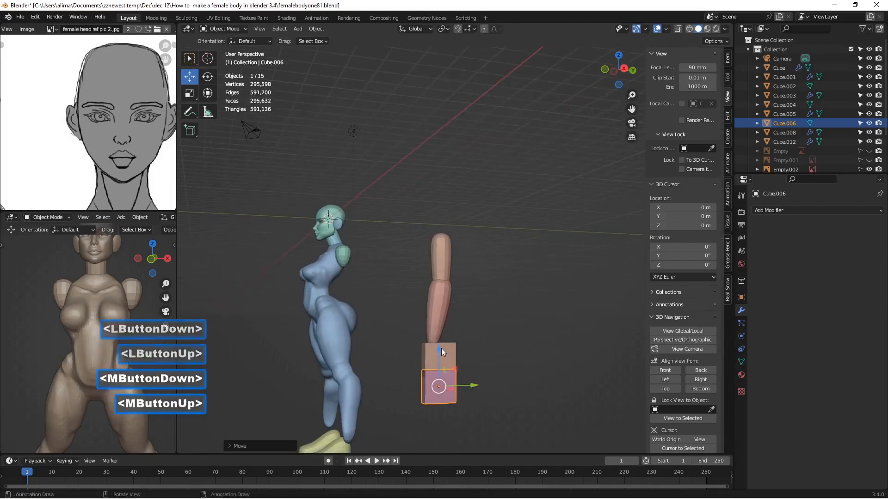
{"action": "left_click", "coordinate": [448, 356], "text": "shift"}
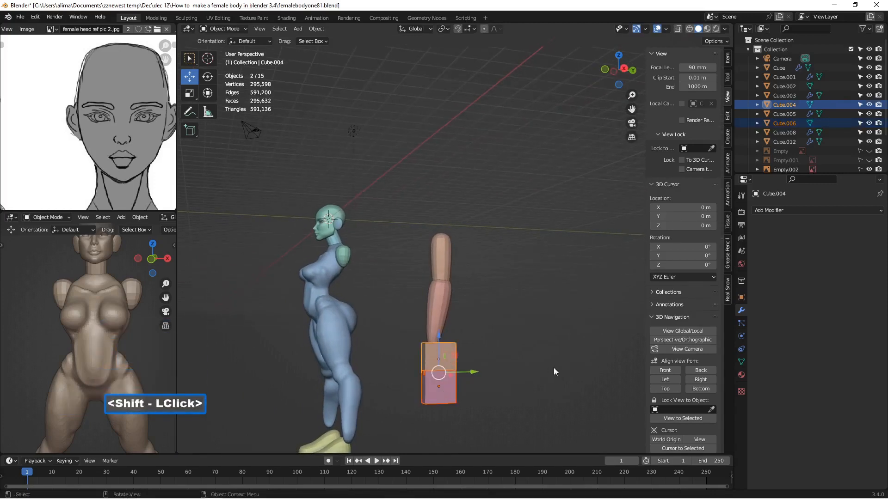
{"action": "key", "text": "s"}
{"action": "left_click", "coordinate": [524, 358]}
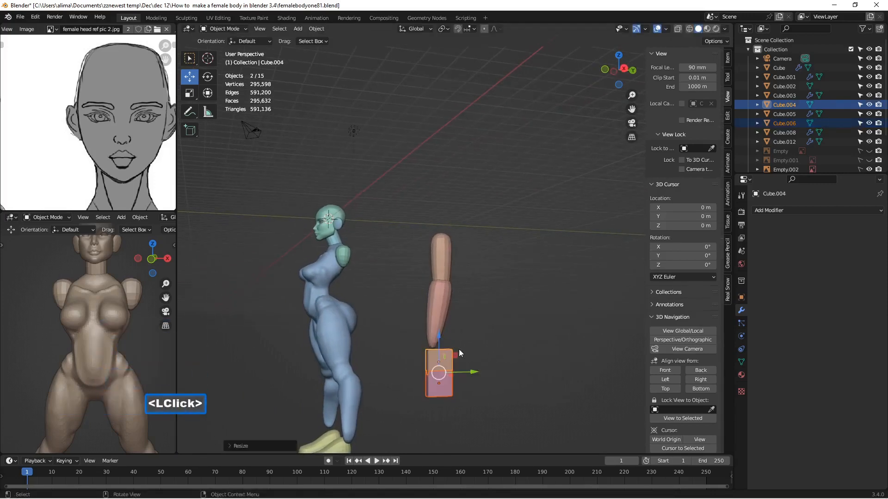
{"action": "left_click_drag", "start_coordinate": [439, 340], "coordinate": [438, 332]}
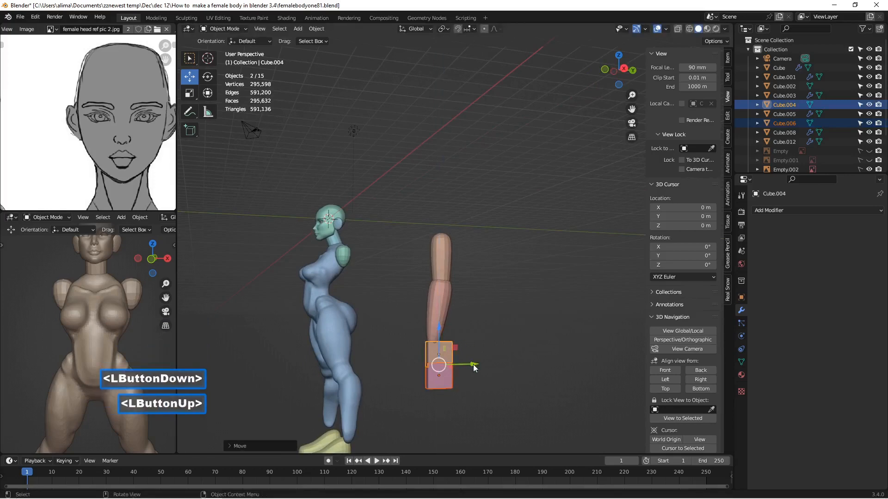
{"action": "left_click_drag", "start_coordinate": [472, 364], "coordinate": [466, 365]}
- Add the upper arm and forearm to the hand selection and move the whole arm along X to the body's shoulder
{"action": "middle_click_drag", "start_coordinate": [429, 349], "coordinate": [517, 352]}
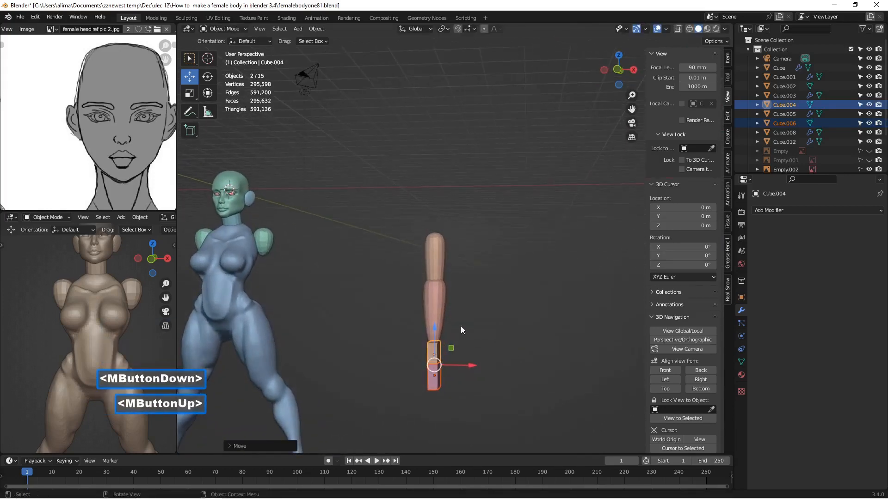
{"action": "left_click", "coordinate": [431, 256], "text": "shift"}
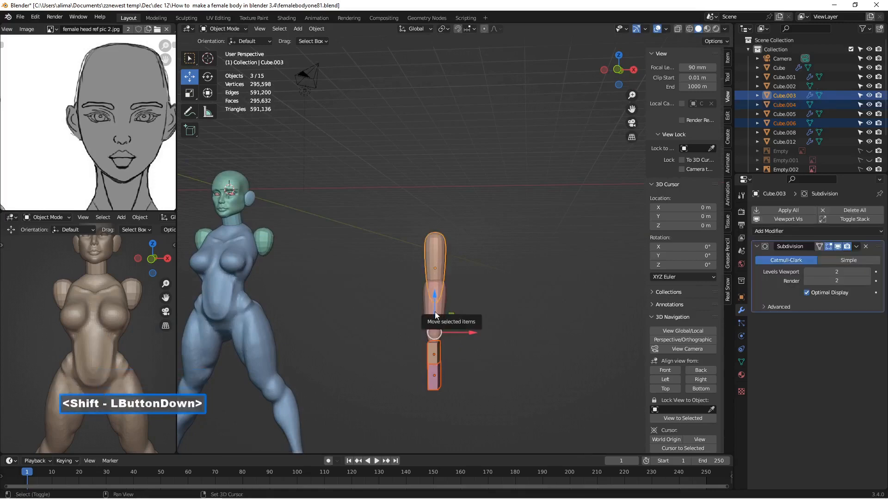
{"action": "left_click", "coordinate": [435, 311], "text": "shift"}
{"action": "left_click_drag", "start_coordinate": [469, 330], "coordinate": [339, 336]}
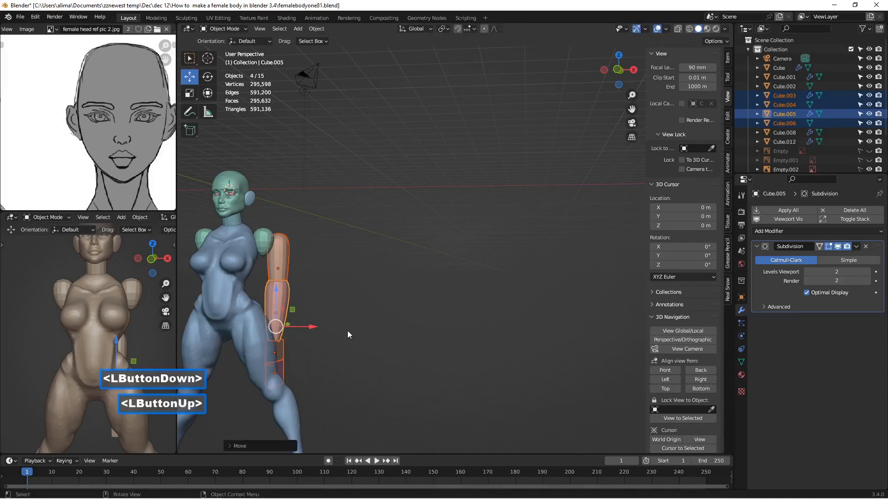
- In the right view, move the whole arm along Y until it lines up under the shoulder
{"action": "scroll", "coordinate": [354, 331], "scroll_direction": "down", "scroll_amount": 1}
{"action": "middle_click_drag", "start_coordinate": [354, 330], "coordinate": [296, 315]}
{"action": "left_click", "coordinate": [701, 379]}
{"action": "left_click_drag", "start_coordinate": [372, 308], "coordinate": [314, 308]}
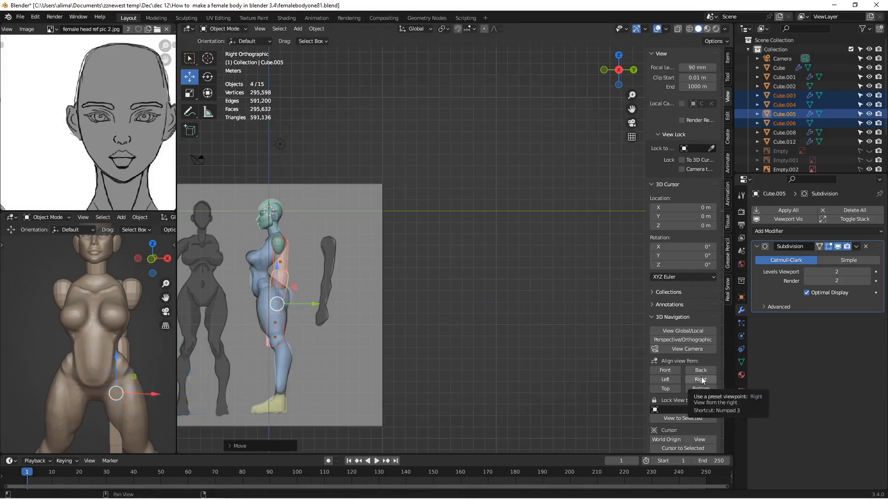
- In the front view, place the 3D cursor on the arm-side shoulder and set the transform pivot point to 3D Cursor
{"action": "left_click", "coordinate": [669, 369]}
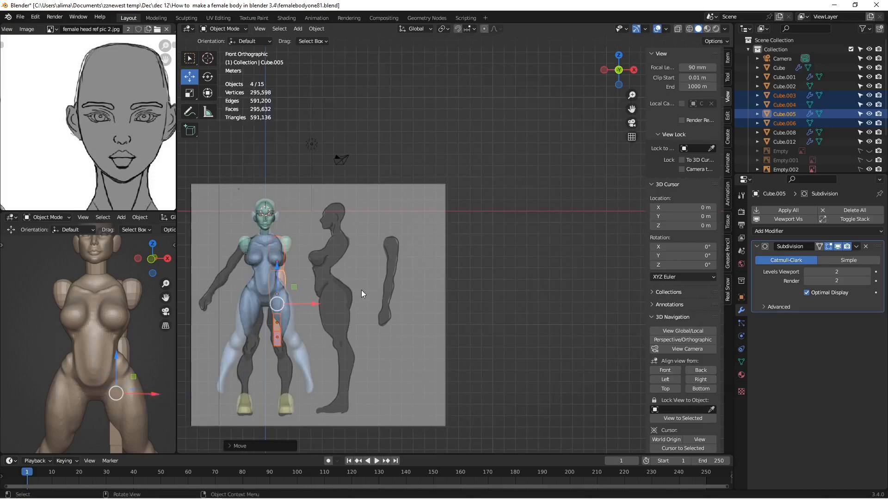
{"action": "left_click_drag", "start_coordinate": [631, 110], "coordinate": [622, 120]}
{"action": "scroll", "coordinate": [501, 154], "scroll_direction": "up", "scroll_amount": 1}
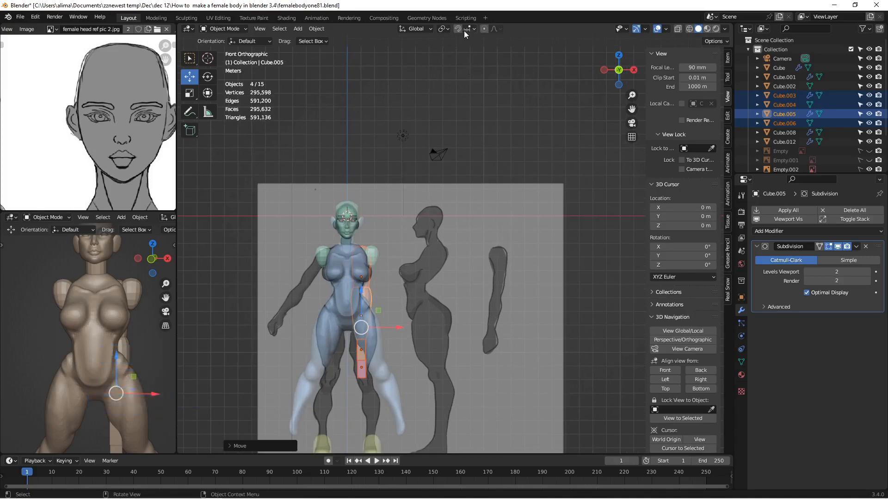
{"action": "right_click", "coordinate": [373, 254], "text": "shift"}
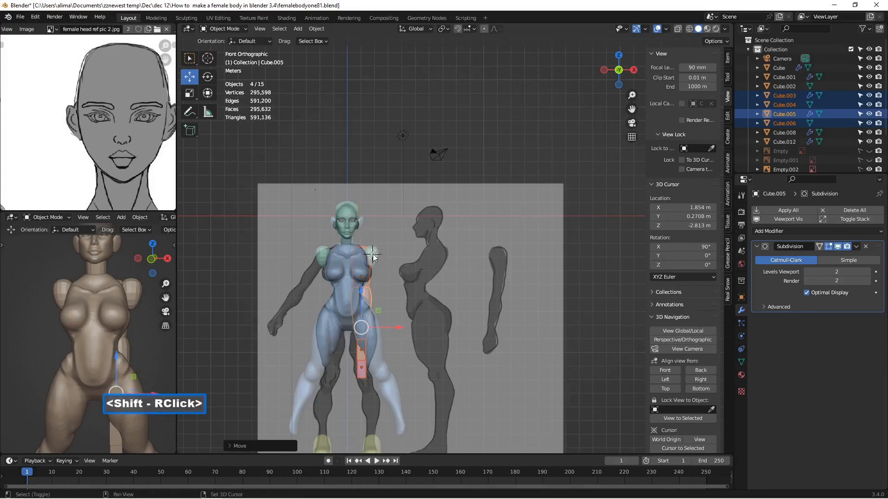
{"action": "left_click", "coordinate": [448, 28]}
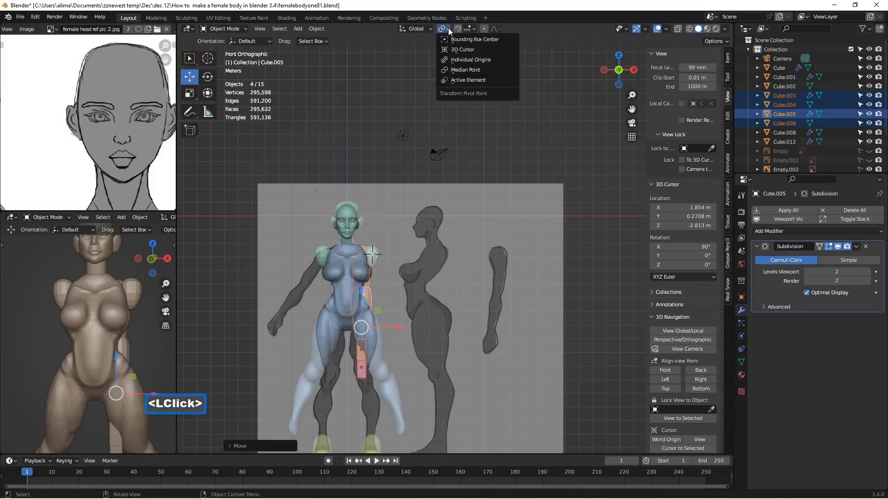
{"action": "left_click", "coordinate": [463, 49]}
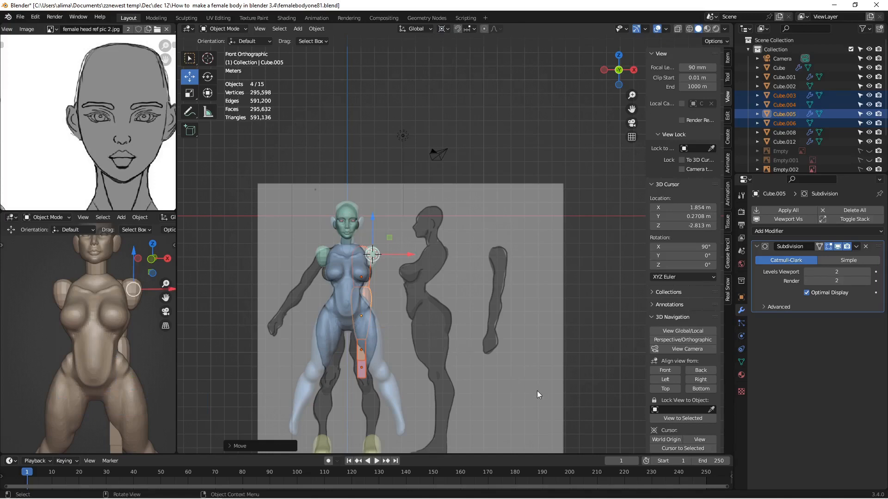
- Rotate the whole arm outward around the shoulder, then nudge it along X and Z to fit the shoulder
{"action": "key", "text": "r"}
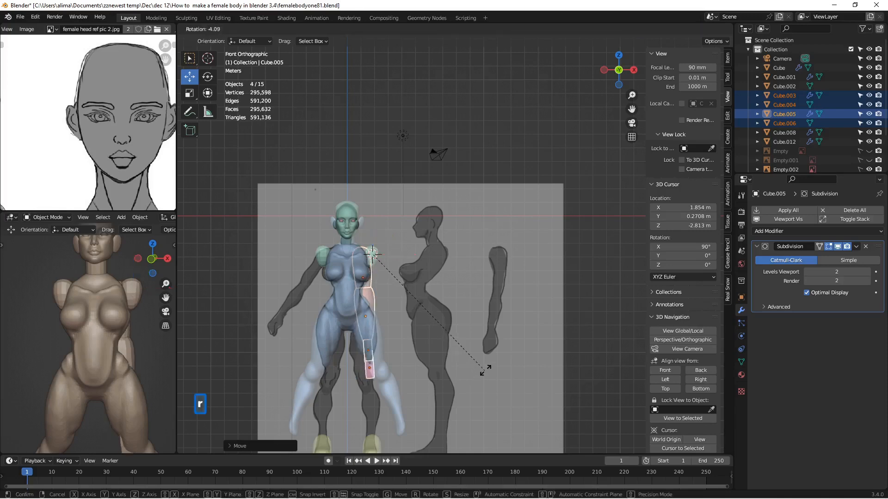
{"action": "left_click", "coordinate": [522, 289]}
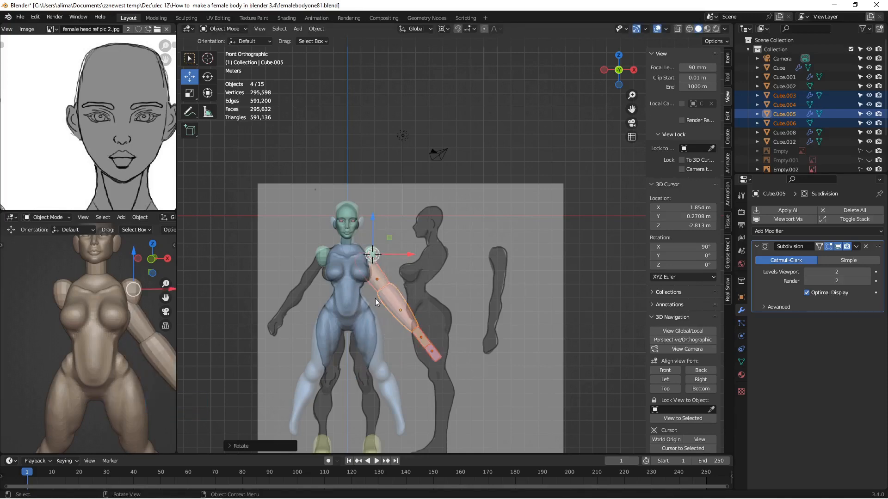
{"action": "scroll", "coordinate": [375, 300], "scroll_direction": "up", "scroll_amount": 1}
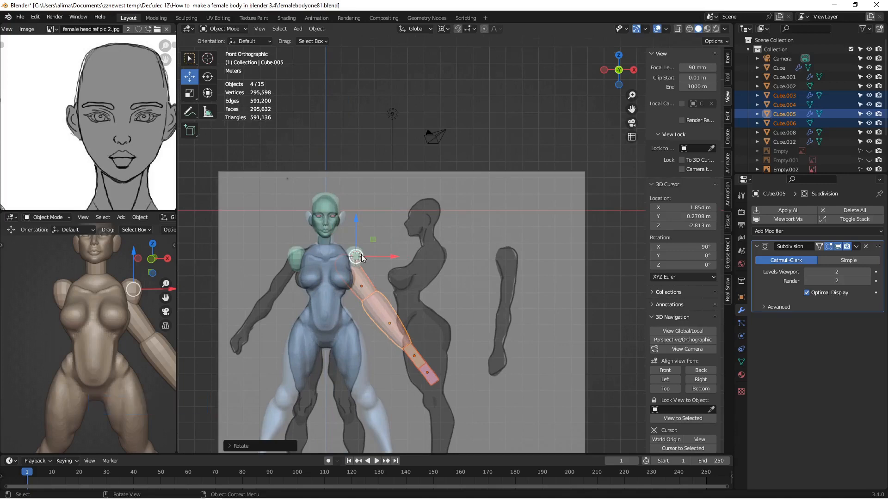
{"action": "left_click_drag", "start_coordinate": [386, 261], "coordinate": [394, 247]}
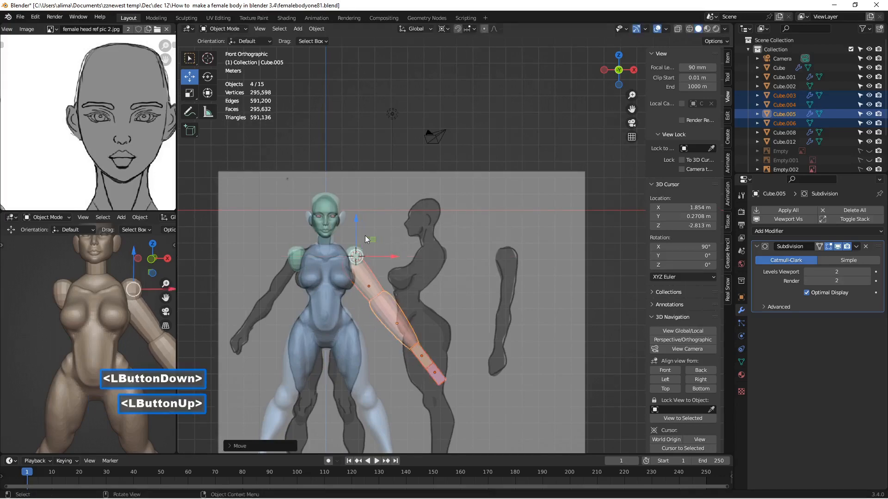
{"action": "left_click_drag", "start_coordinate": [357, 224], "coordinate": [357, 221]}
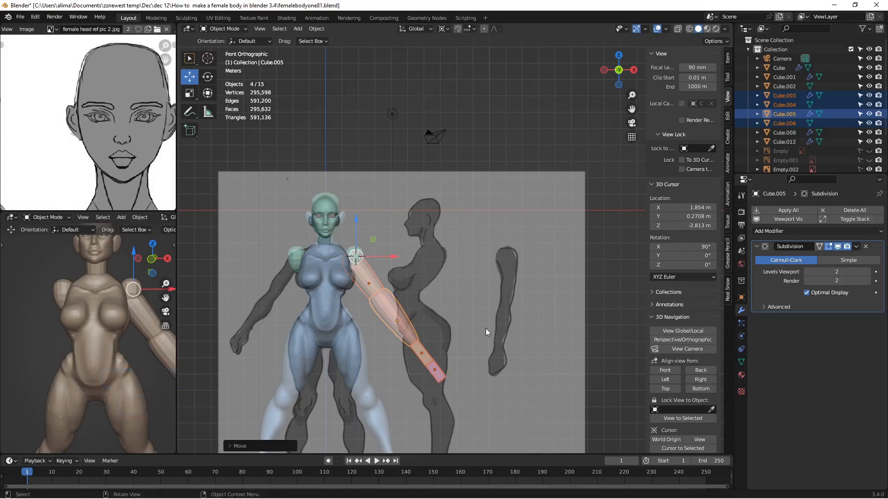
- Scale the whole arm down about the shoulder in two passes, clear the selection, and save as femalebodyone82.blend
{"action": "key", "text": "s"}
{"action": "left_click", "coordinate": [472, 323]}
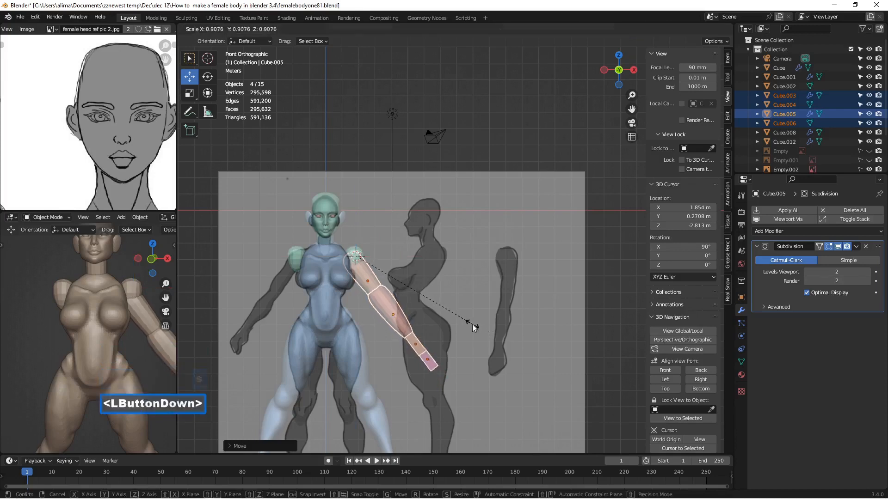
{"action": "middle_click_drag", "start_coordinate": [481, 314], "coordinate": [381, 323]}
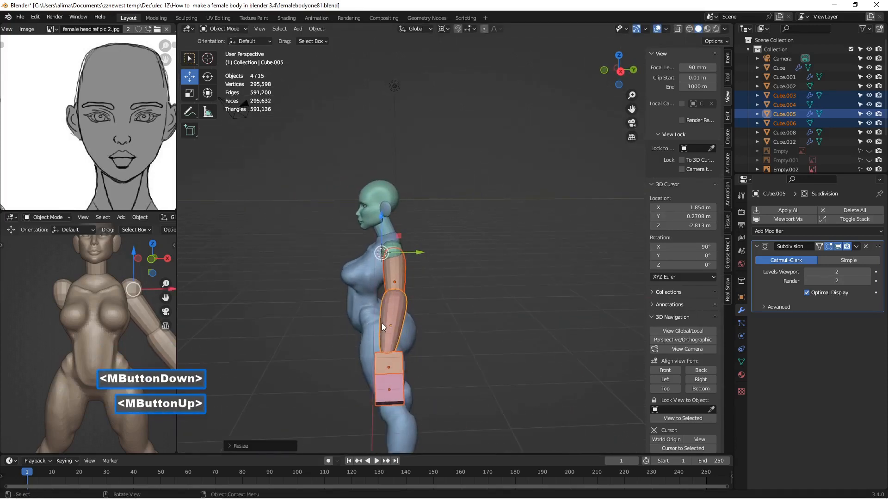
{"action": "scroll", "coordinate": [625, 362], "scroll_direction": "up", "scroll_amount": 1}
{"action": "left_click", "coordinate": [665, 370]}
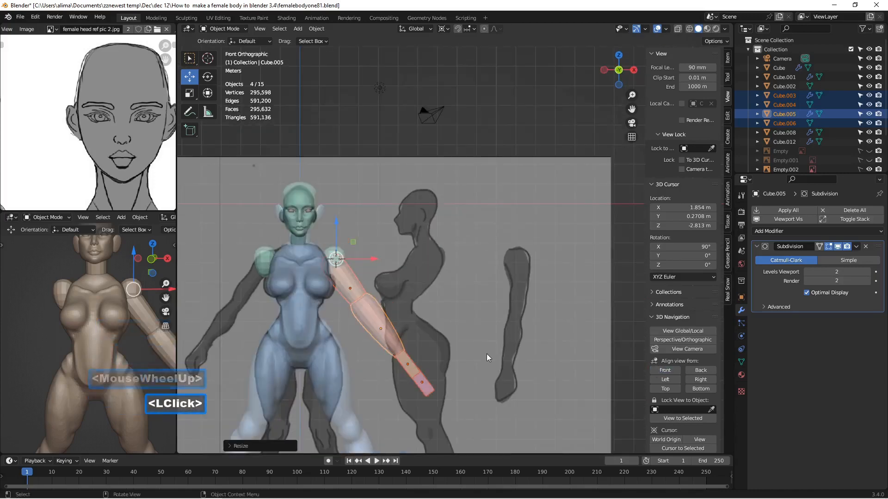
{"action": "scroll", "coordinate": [487, 353], "scroll_direction": "down", "scroll_amount": 1}
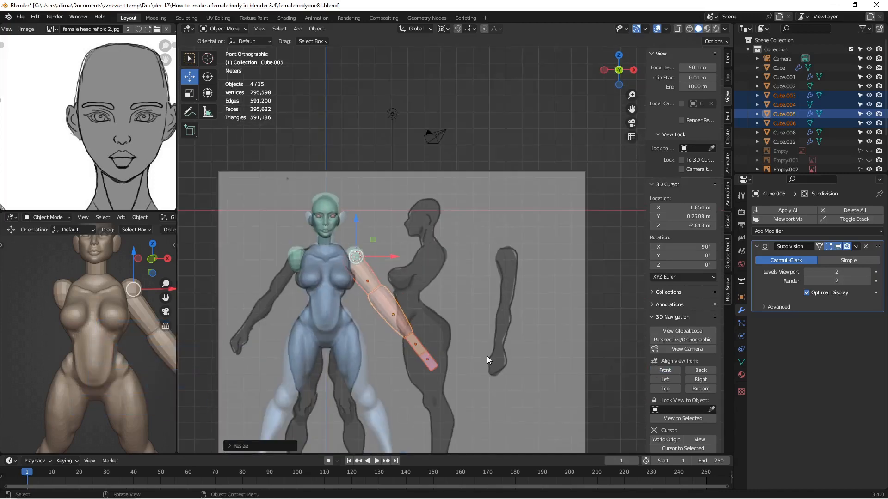
{"action": "key", "text": "s"}
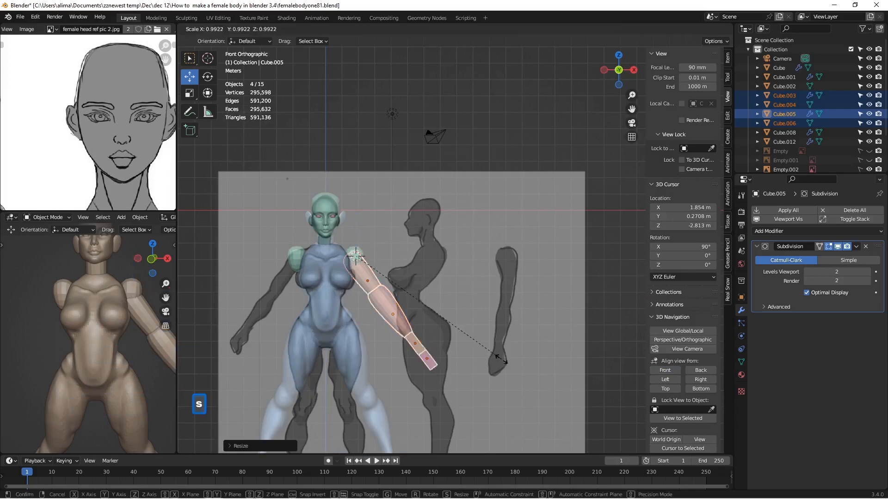
{"action": "left_click", "coordinate": [490, 356]}
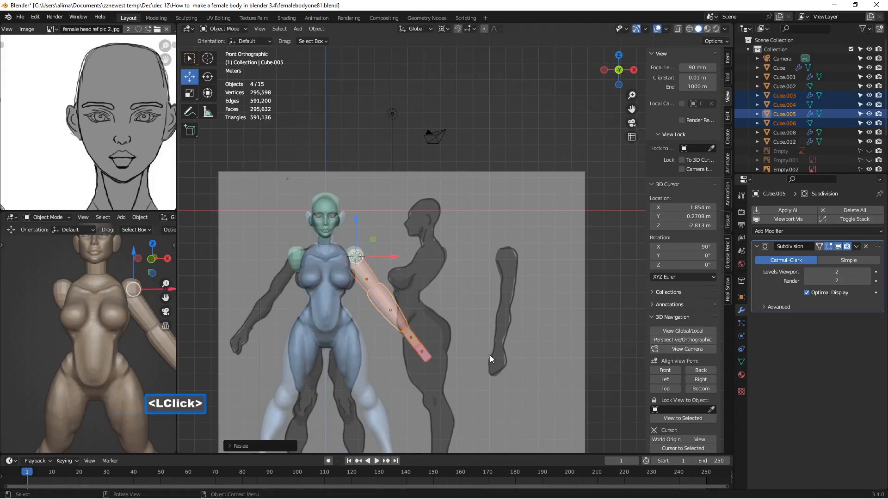
{"action": "left_click", "coordinate": [593, 368]}
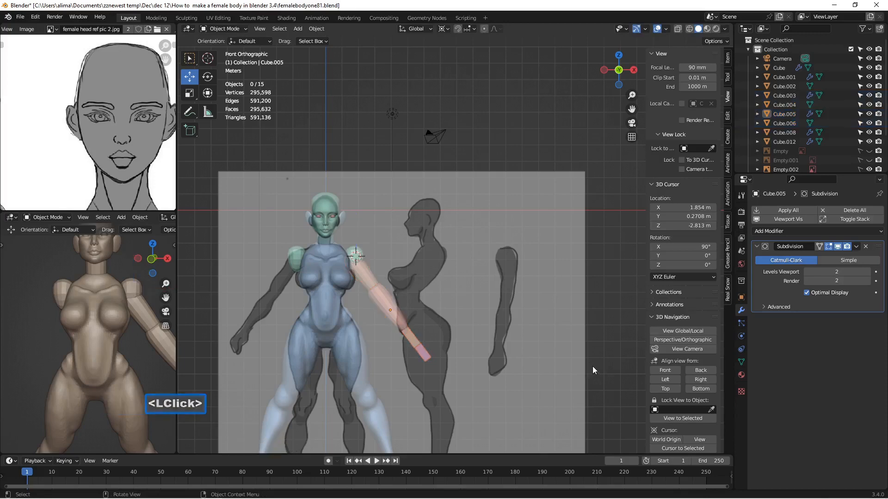
{"action": "key", "text": "Insert"}
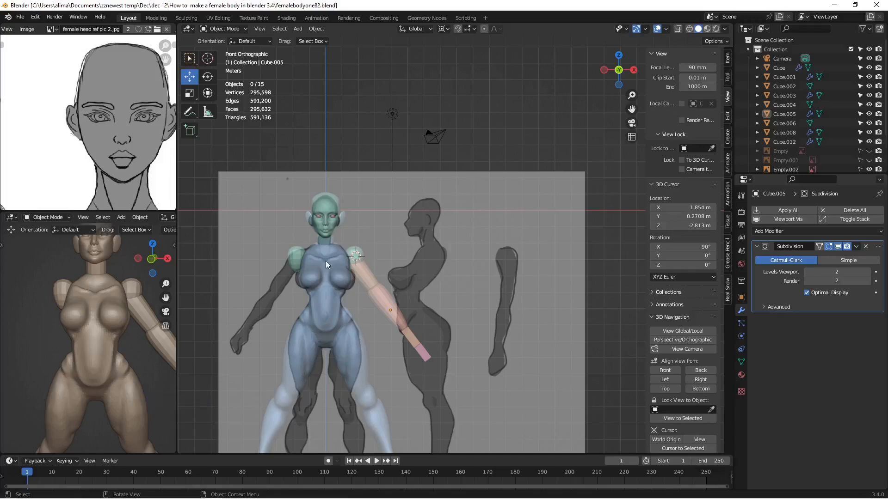
- Rotate the mirrored shoulder piece outward to follow the arm's angle and save as femalebodyone84.blend
{"action": "left_click", "coordinate": [359, 262]}
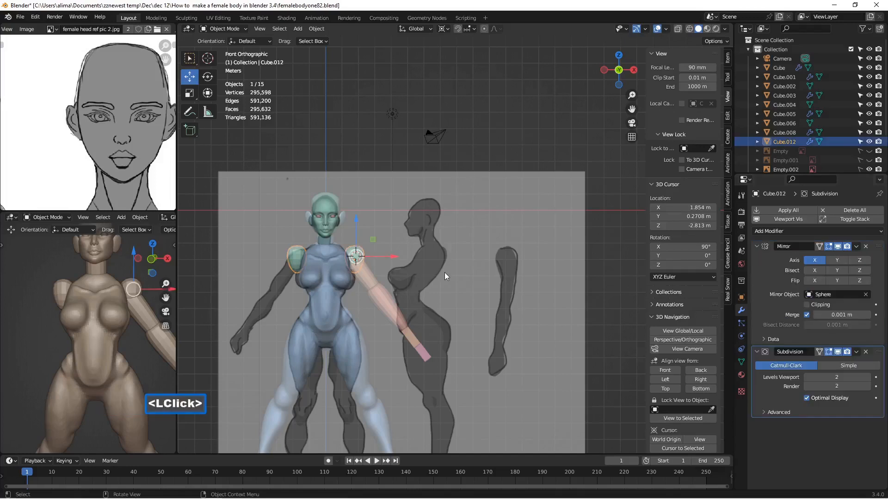
{"action": "key", "text": "r"}
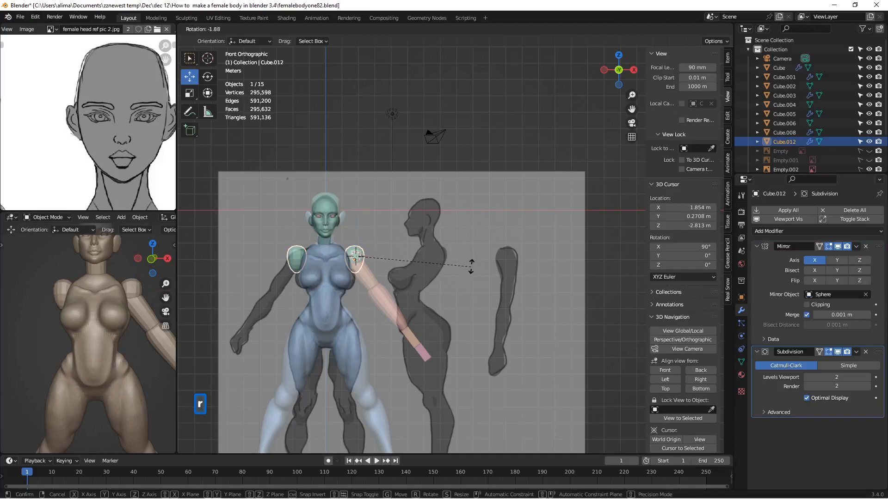
{"action": "left_click", "coordinate": [444, 193]}
{"action": "middle_click_drag", "start_coordinate": [143, 310], "coordinate": [110, 318]}
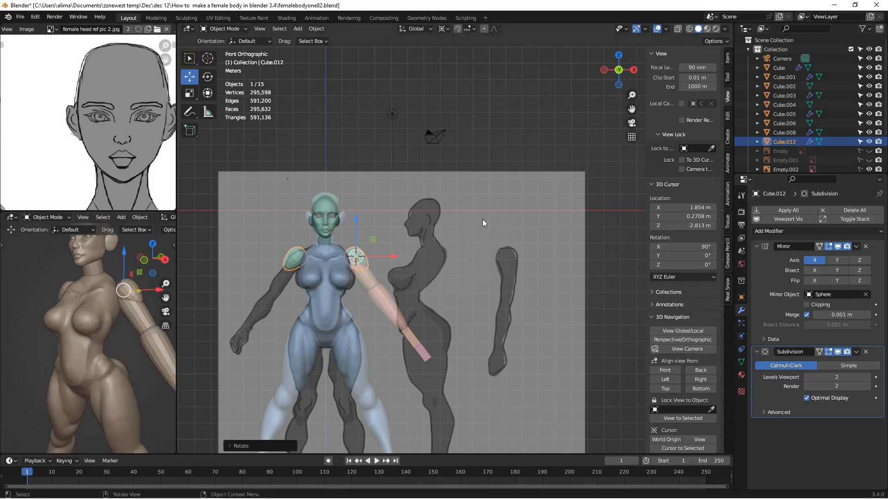
{"action": "key", "text": "Insert"}
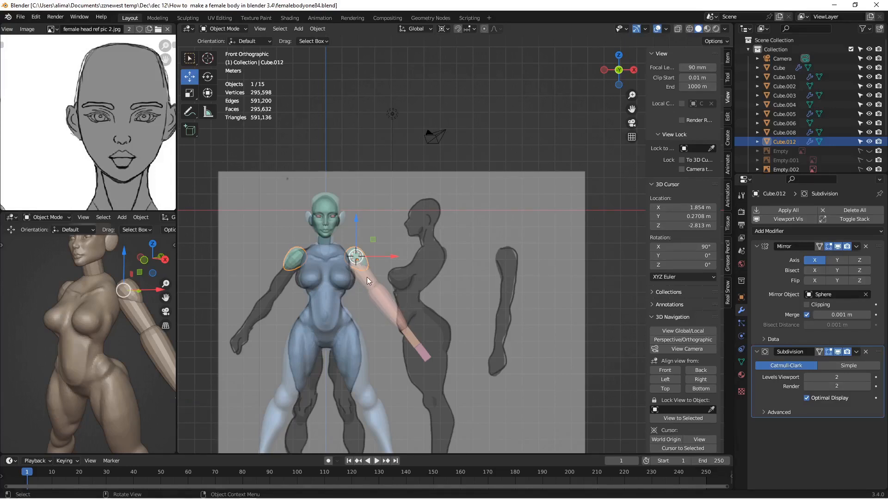
- Copy the shoulder piece's Mirror and Subdivision modifiers to the four arm and hand parts and save as femalebodyone85.blend
{"action": "left_click", "coordinate": [419, 352]}
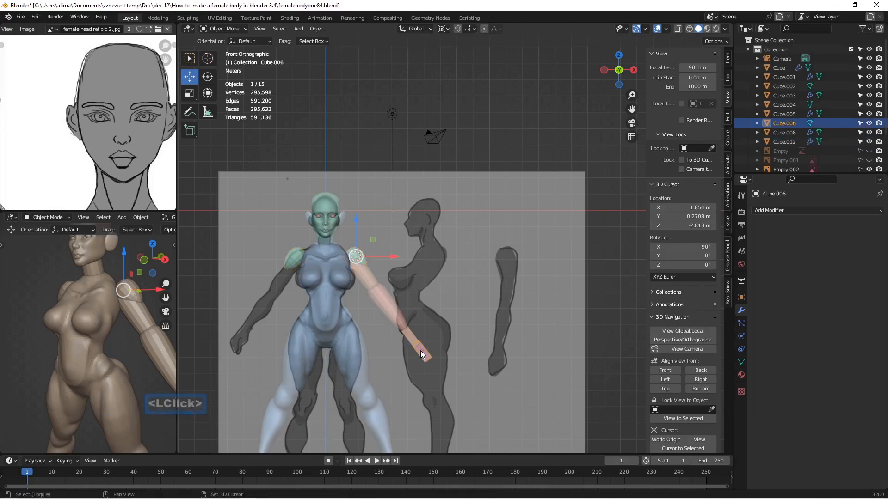
{"action": "left_click", "coordinate": [407, 332], "text": "shift"}
{"action": "left_click", "coordinate": [394, 319], "text": "shift"}
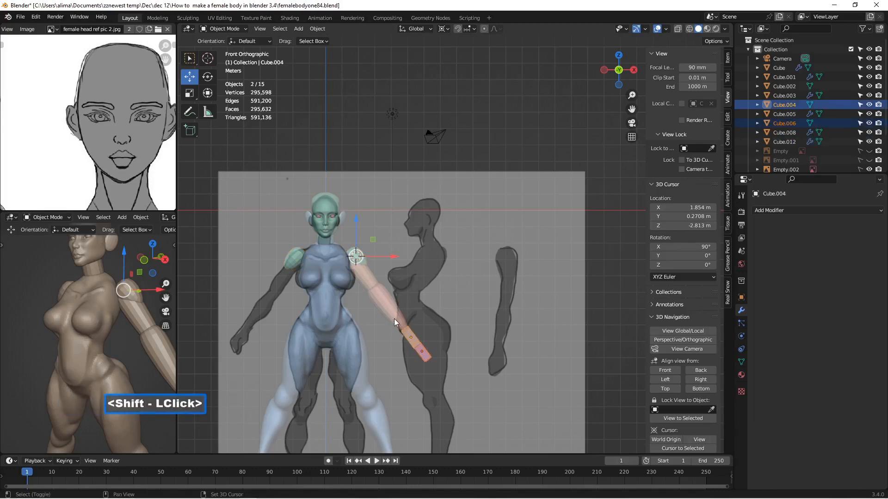
{"action": "left_click", "coordinate": [367, 279], "text": "shift"}
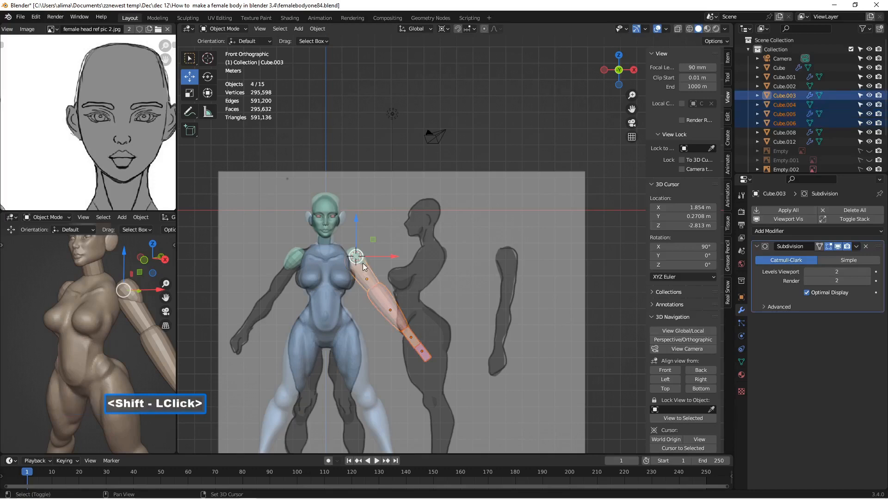
{"action": "left_click", "coordinate": [365, 261], "text": "shift"}
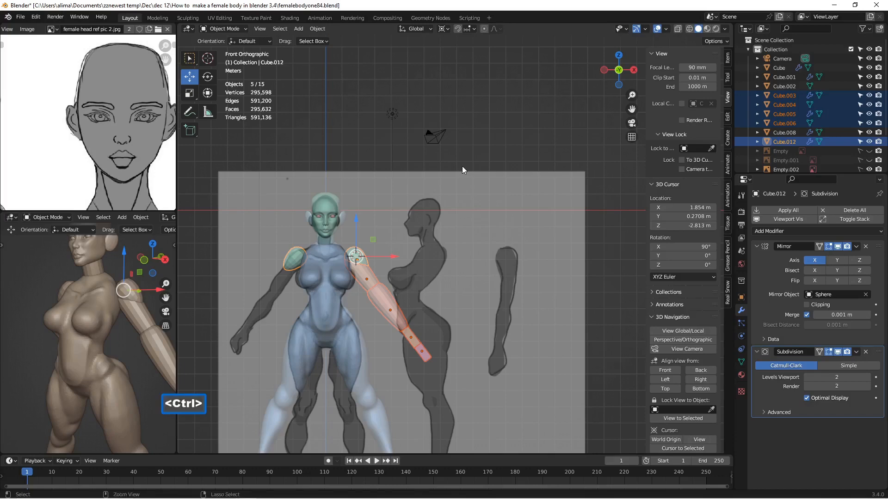
{"action": "key", "text": "ctrl+l"}
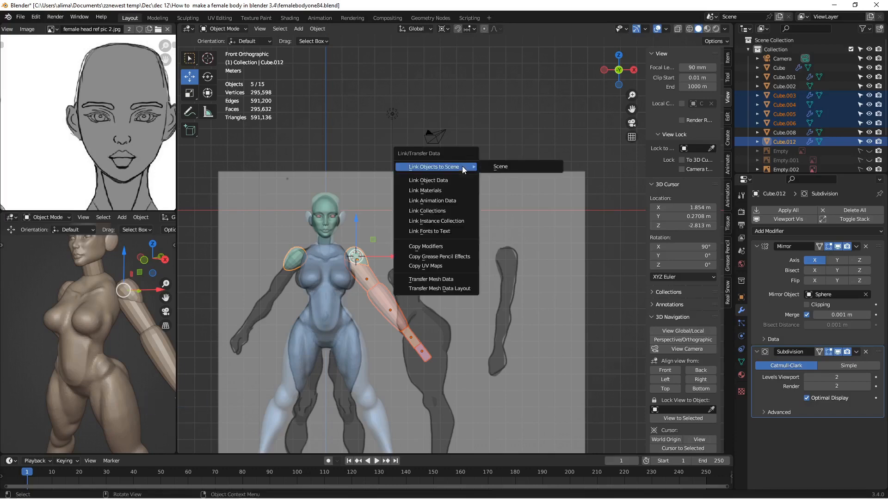
{"action": "left_click", "coordinate": [452, 248]}
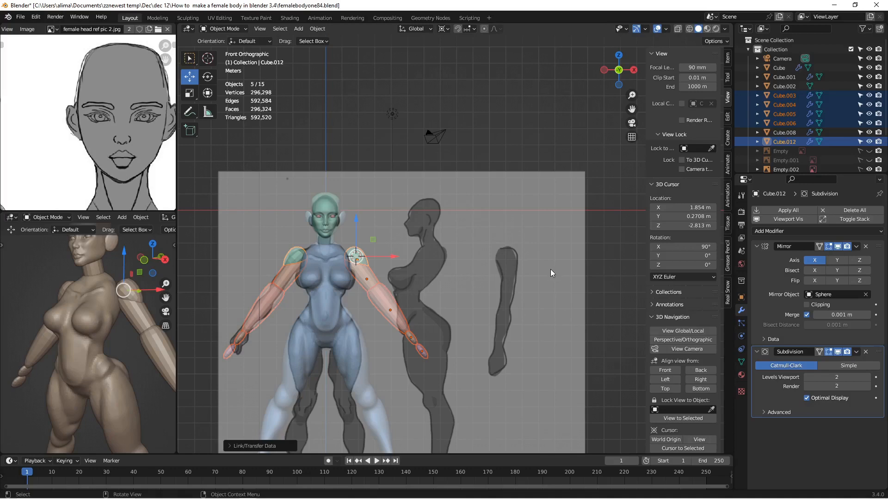
{"action": "key", "text": "Insert"}
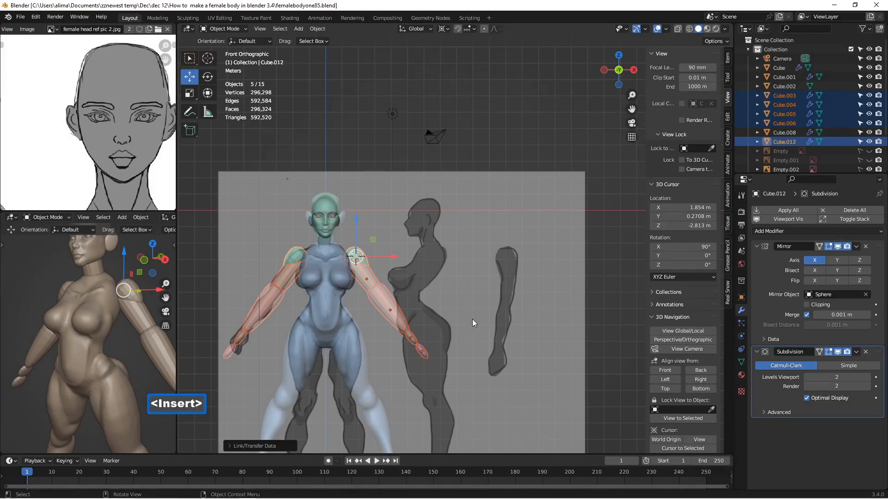
- Remove the Subdivision modifier from the wrist piece and the hand block, and save as femalebodyone86.blend
{"action": "left_click", "coordinate": [415, 340]}
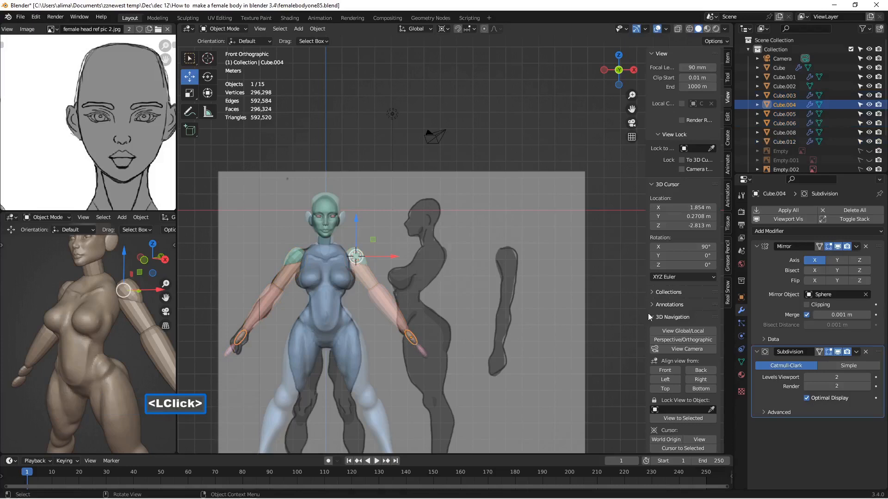
{"action": "left_click", "coordinate": [865, 352]}
{"action": "left_click", "coordinate": [423, 347]}
{"action": "left_click", "coordinate": [865, 352]}
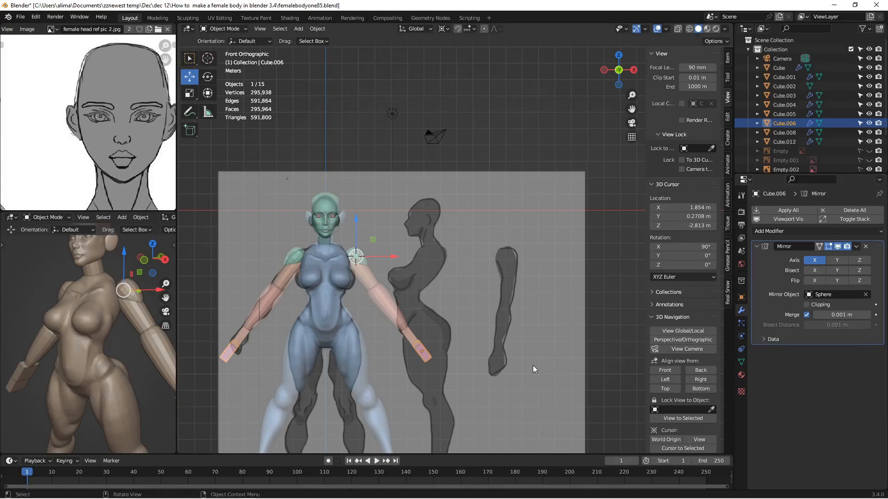
{"action": "key", "text": "Insert"}
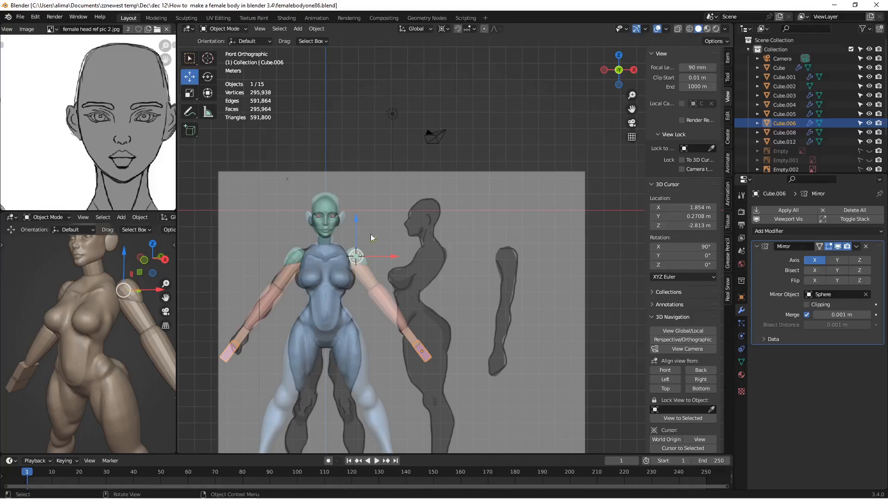
- Set the transform pivot point to Median Point and scale the forearm down to slim it toward the front-view reference
{"action": "scroll", "coordinate": [353, 252], "scroll_direction": "up", "scroll_amount": 4}
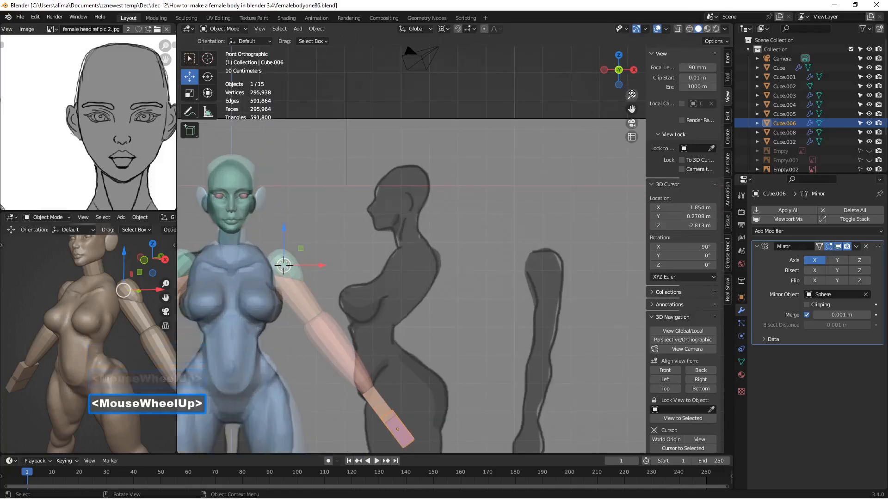
{"action": "left_click_drag", "start_coordinate": [632, 108], "coordinate": [323, 313]}
{"action": "scroll", "coordinate": [325, 311], "scroll_direction": "up", "scroll_amount": 1}
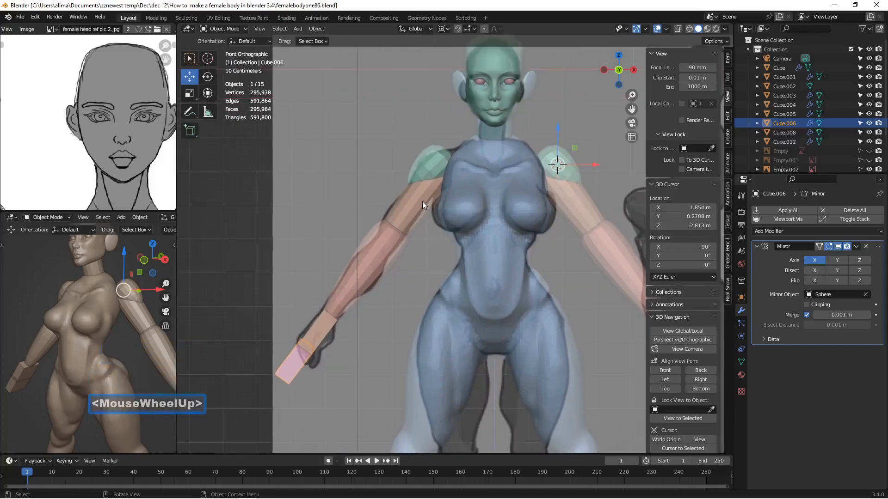
{"action": "left_click", "coordinate": [373, 263]}
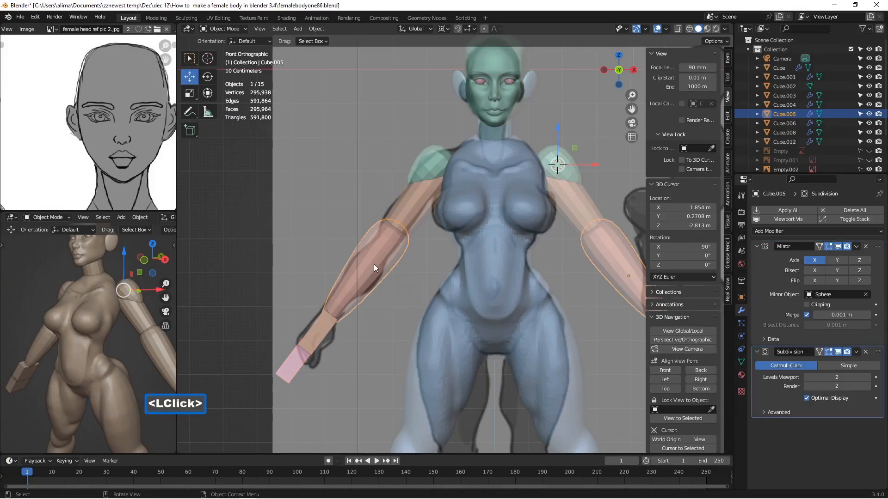
{"action": "left_click", "coordinate": [446, 29]}
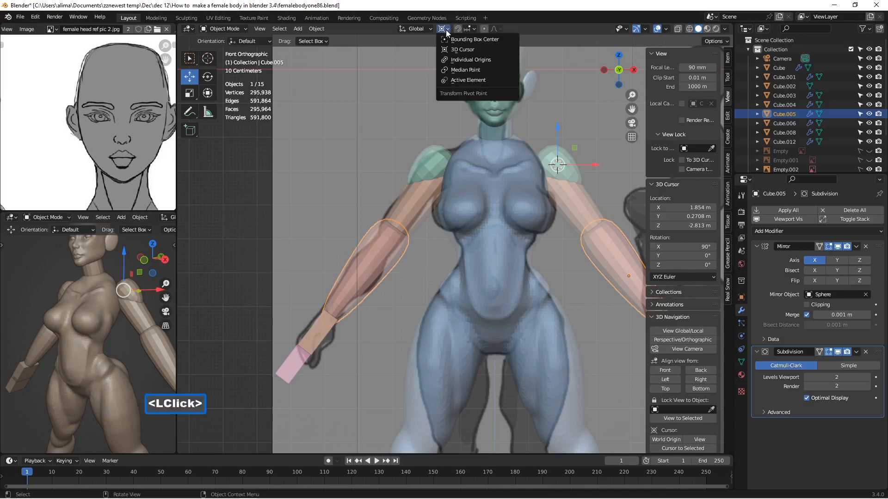
{"action": "left_click", "coordinate": [489, 68]}
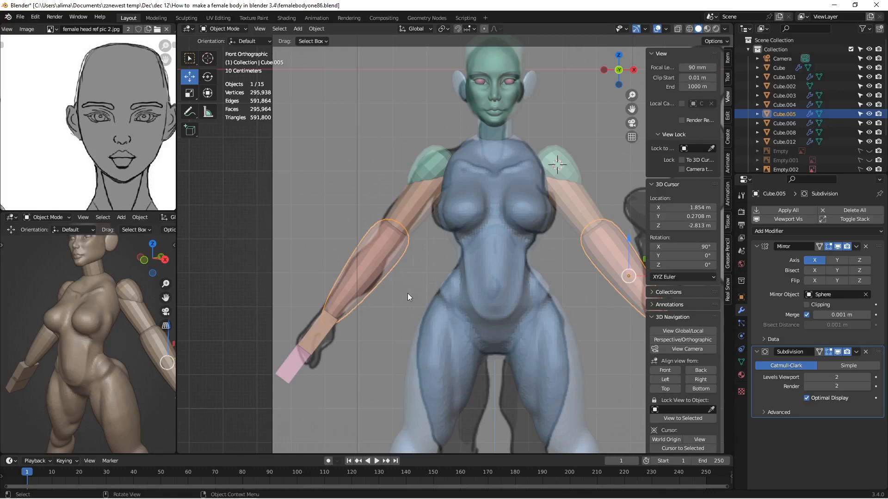
{"action": "key", "text": "s"}
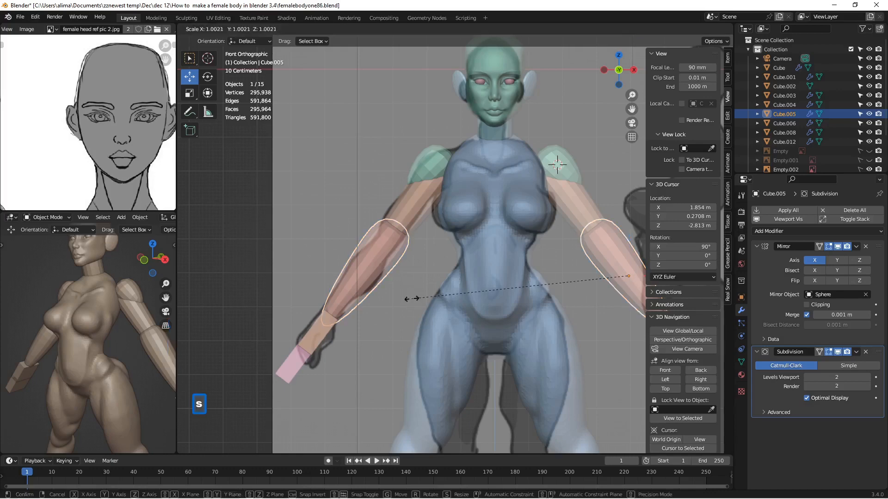
{"action": "left_click", "coordinate": [452, 285]}
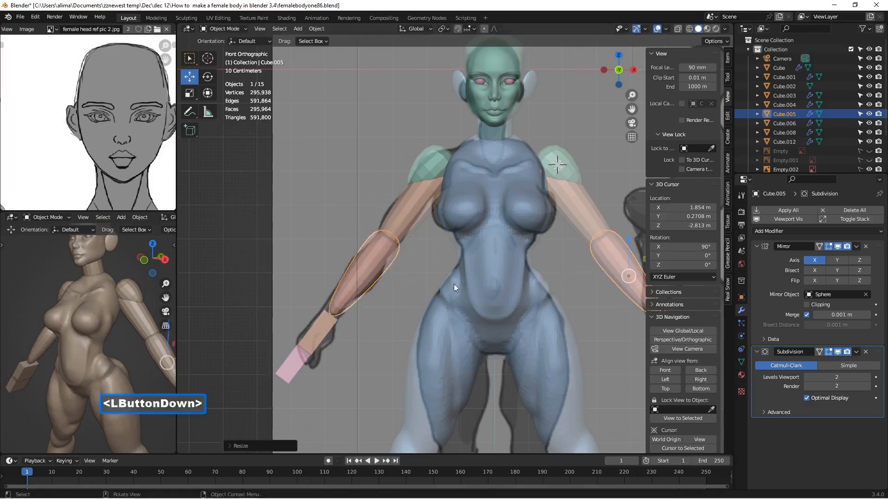
- Scale the forearm down again to about 0.77, then lengthen it along its local Z axis by about 1.33
{"action": "left_click_drag", "start_coordinate": [632, 109], "coordinate": [598, 100]}
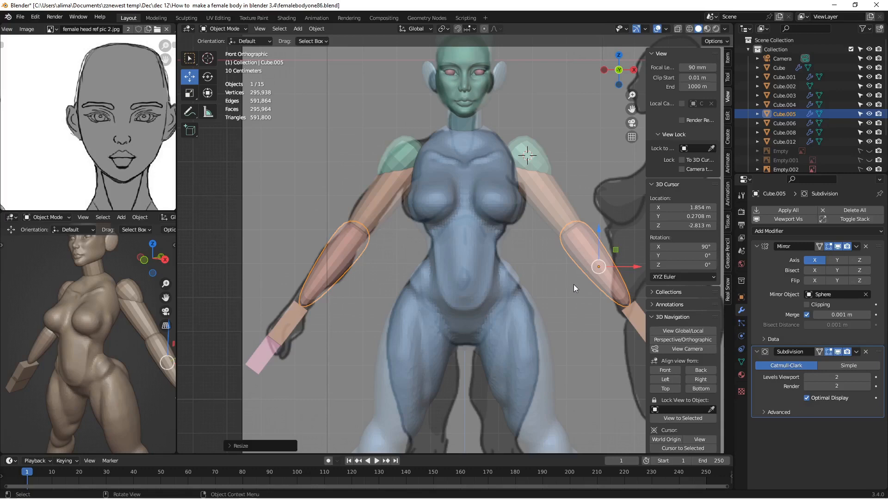
{"action": "key", "text": "s"}
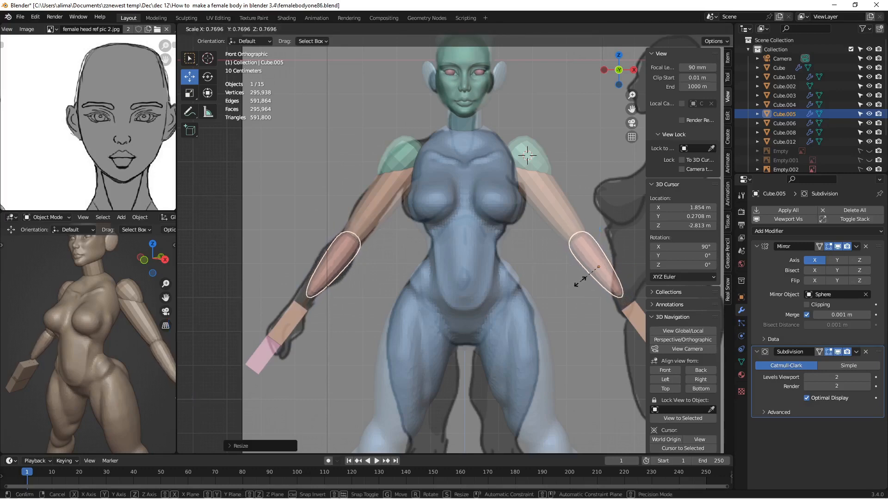
{"action": "left_click", "coordinate": [580, 282]}
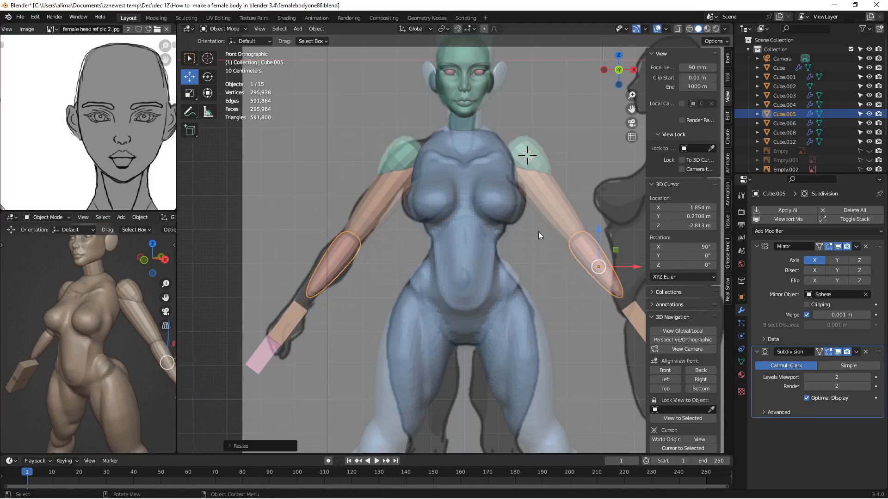
{"action": "key", "text": "s"}
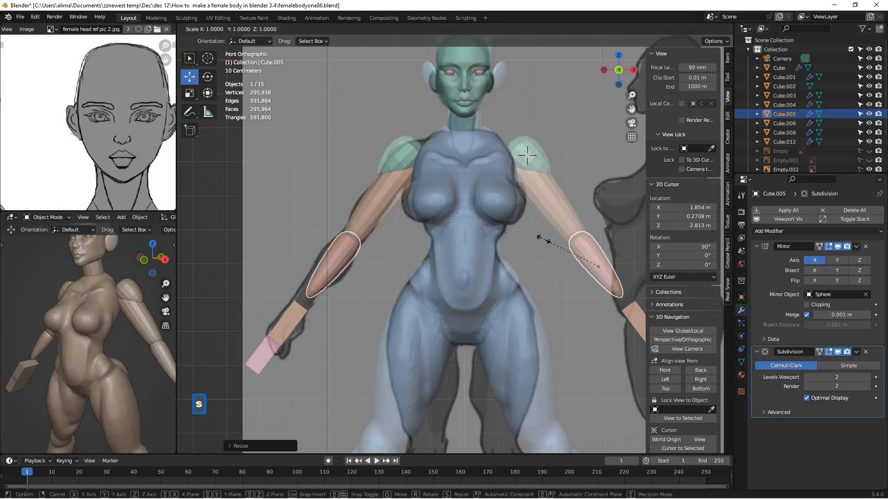
{"action": "key", "text": "z"}
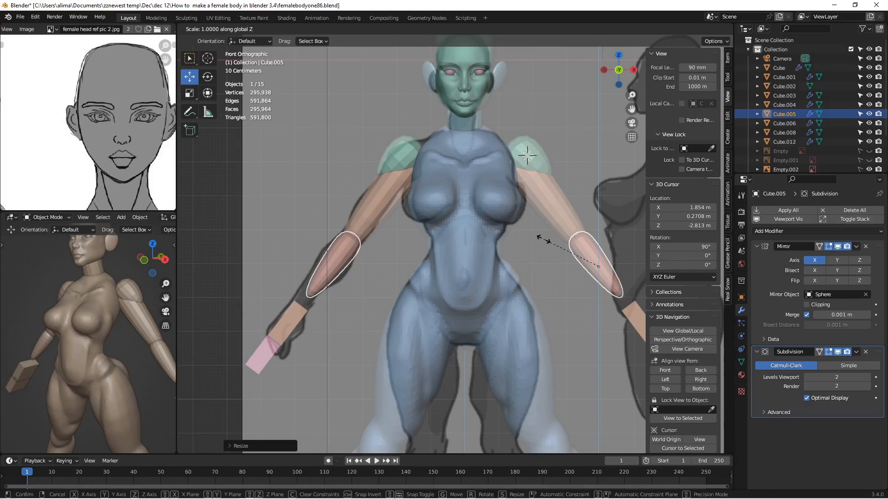
{"action": "key", "text": "z"}
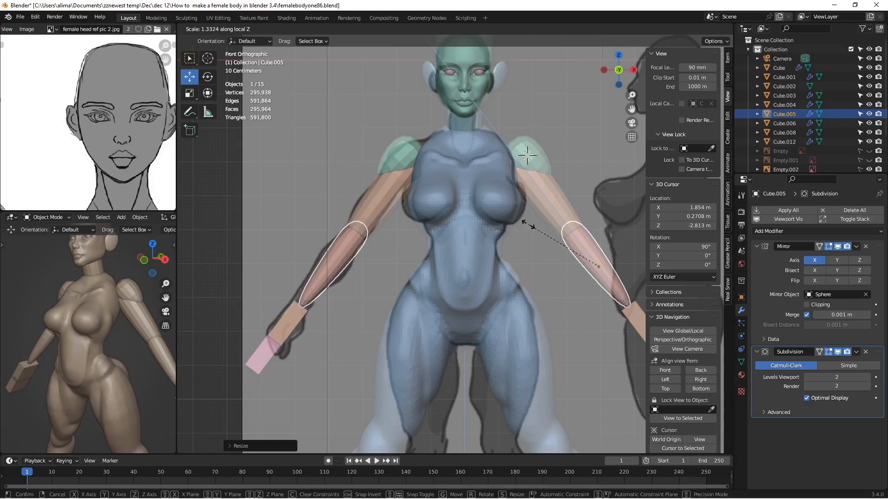
{"action": "left_click", "coordinate": [530, 226]}
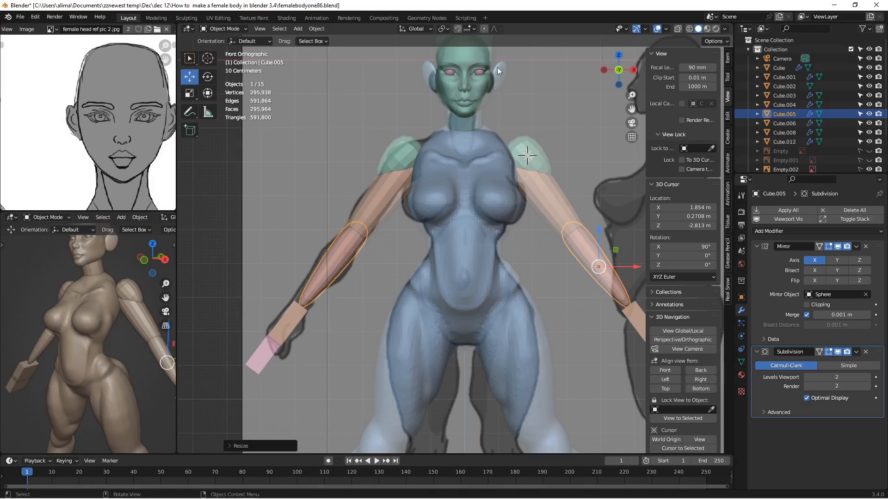
- Set the transform orientation to Normal and slide the forearm along its length toward the wrist
{"action": "left_click", "coordinate": [430, 29]}
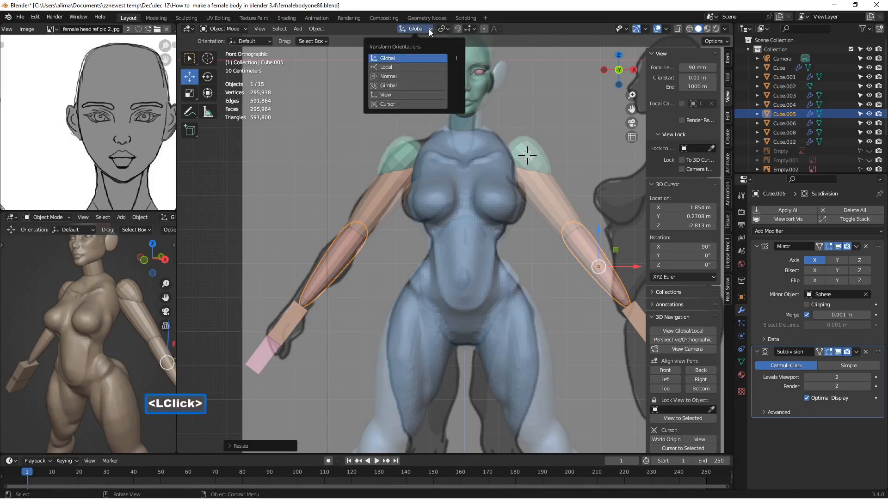
{"action": "left_click", "coordinate": [411, 76]}
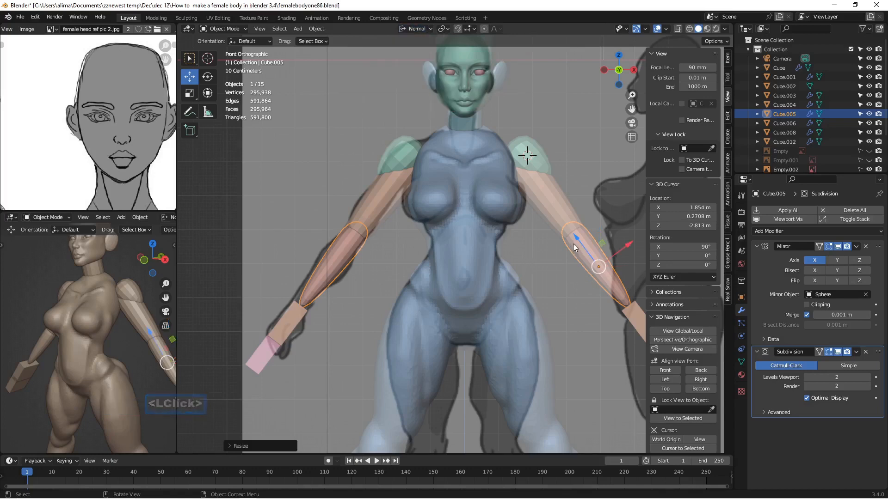
{"action": "left_click_drag", "start_coordinate": [574, 238], "coordinate": [579, 258]}
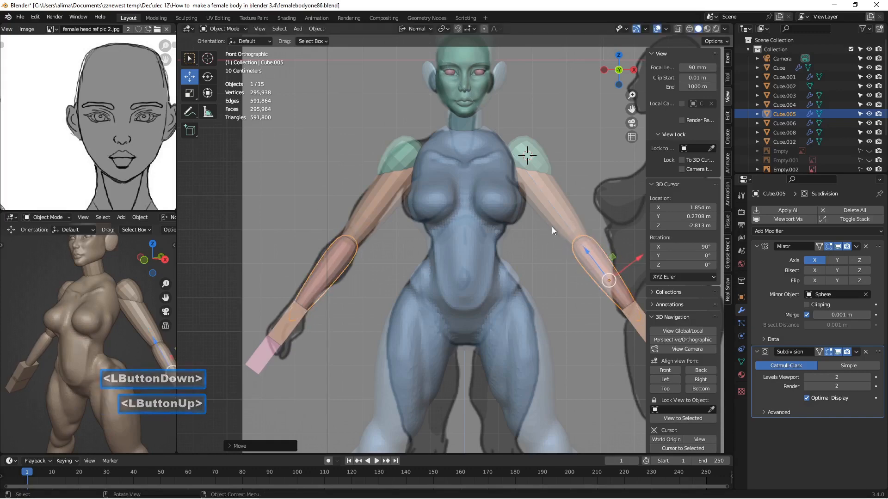
- Scale the upper arm down uniformly to about 0.76 and save as femalebodyone88.blend
{"action": "left_click", "coordinate": [551, 201]}
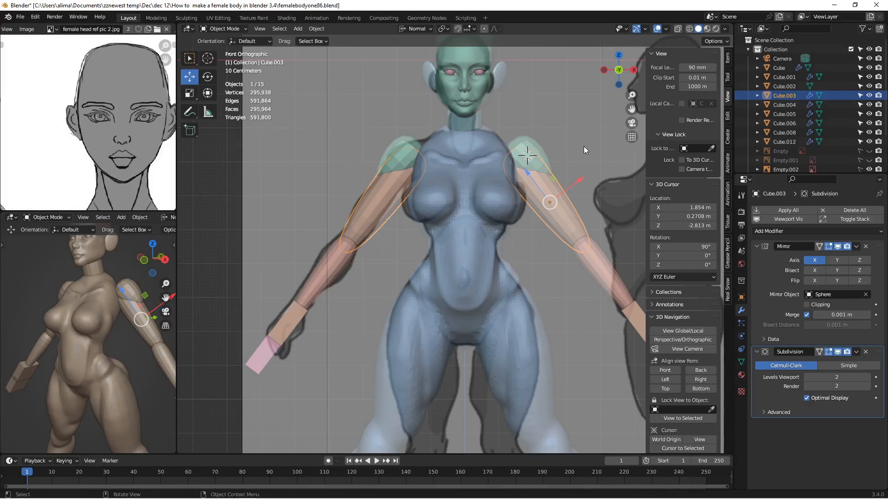
{"action": "key", "text": "s"}
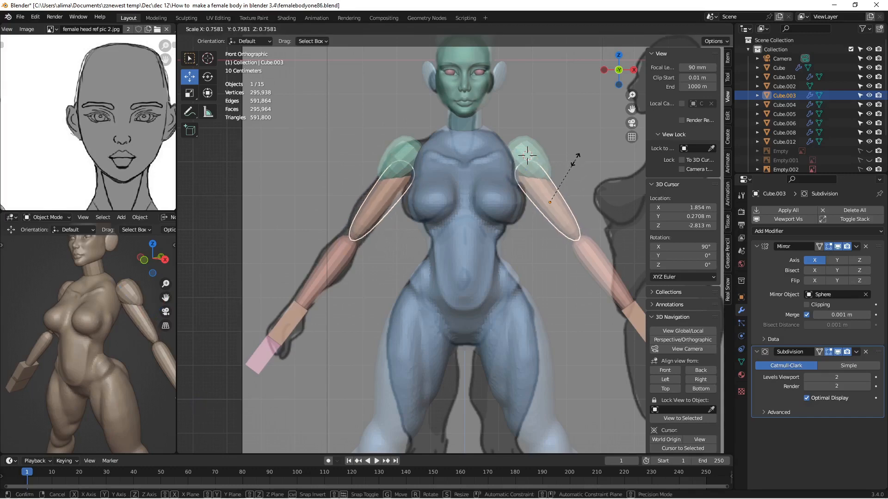
{"action": "left_click", "coordinate": [576, 160]}
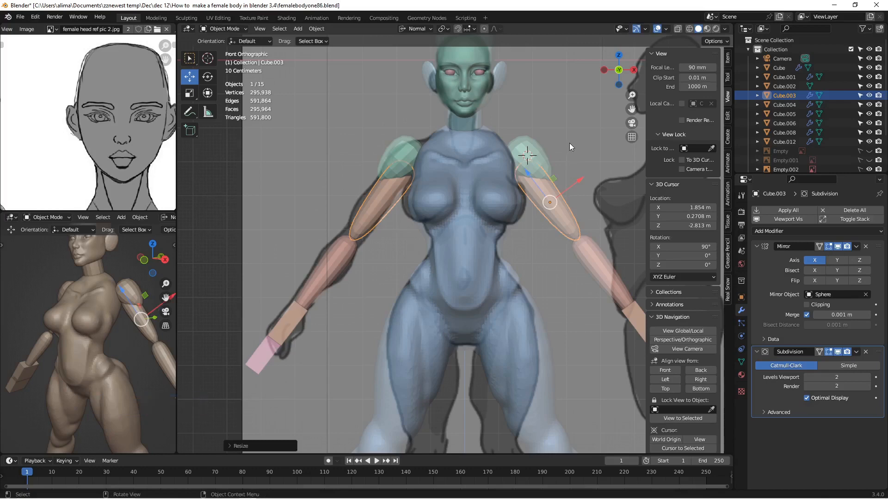
{"action": "key", "text": "Insert"}
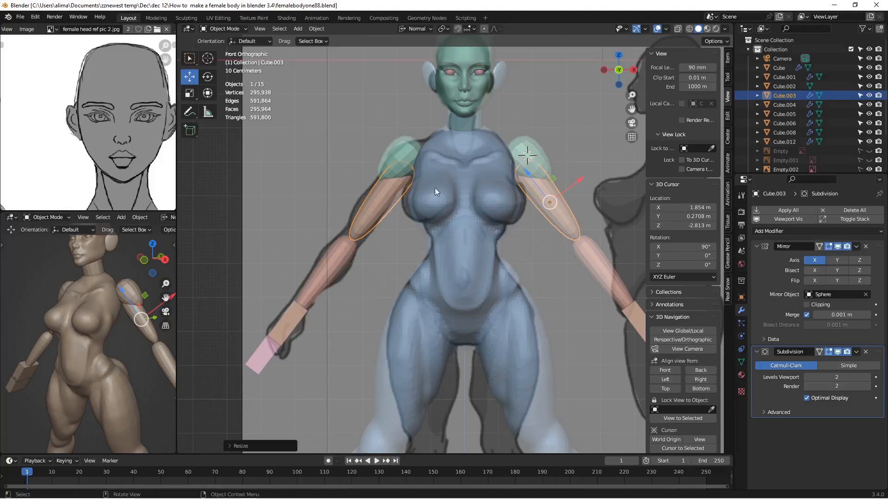
- Lengthen the upper arm by about 1.29 along its normal Z axis toward the shoulder and elbow
{"action": "left_click", "coordinate": [522, 185]}
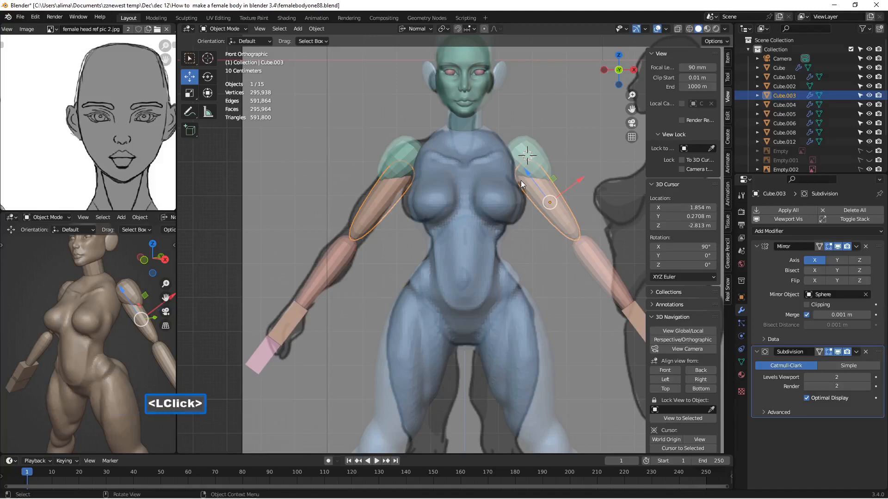
{"action": "key", "text": "s"}
{"action": "key", "text": "z"}
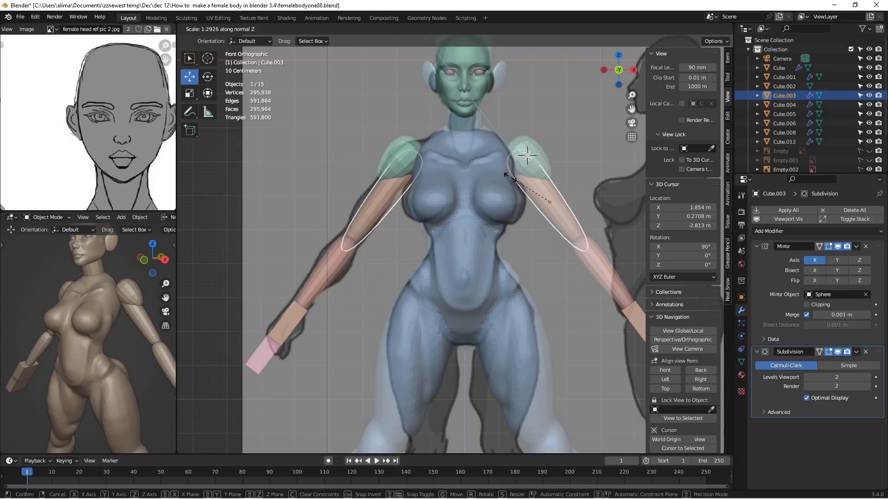
{"action": "left_click", "coordinate": [510, 177]}
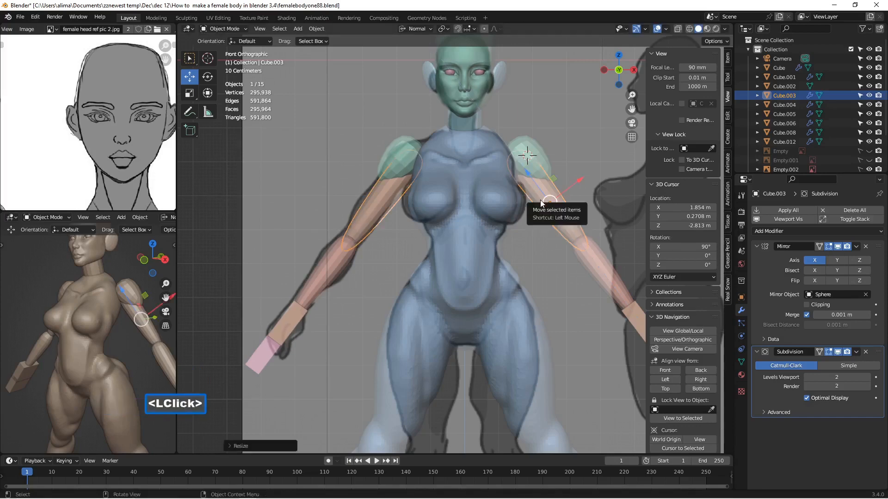
{"action": "key", "text": "s"}
{"action": "key", "text": "z"}
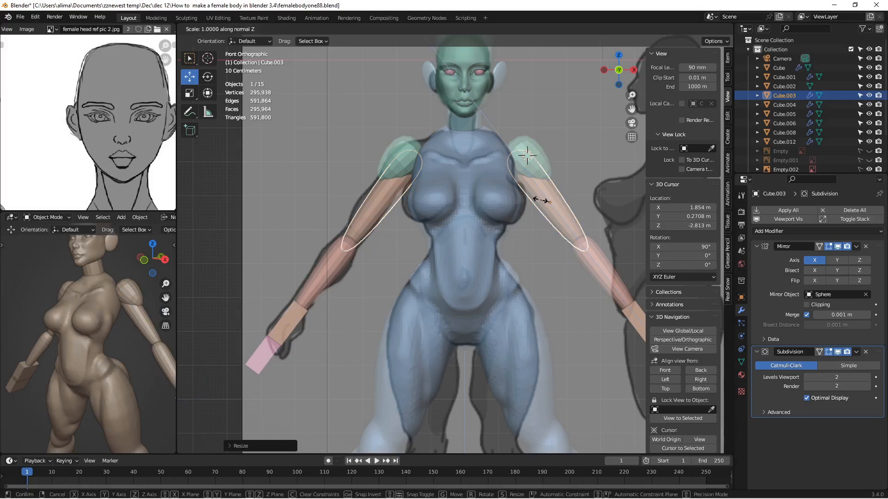
{"action": "right_click", "coordinate": [541, 200]}
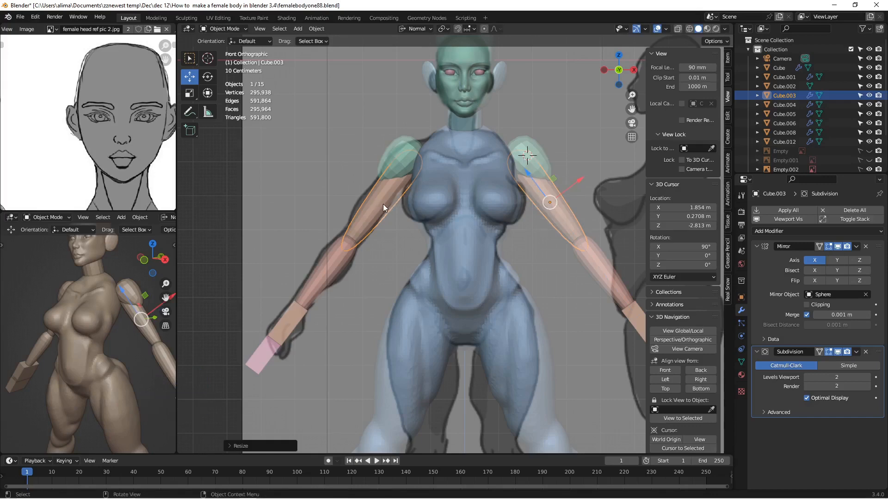
- Shift the upper arm slightly outward along its normal X axis and save the file as femalebodyone89.blend
{"action": "left_click", "coordinate": [577, 182]}
{"action": "left_click_drag", "start_coordinate": [578, 181], "coordinate": [581, 181]}
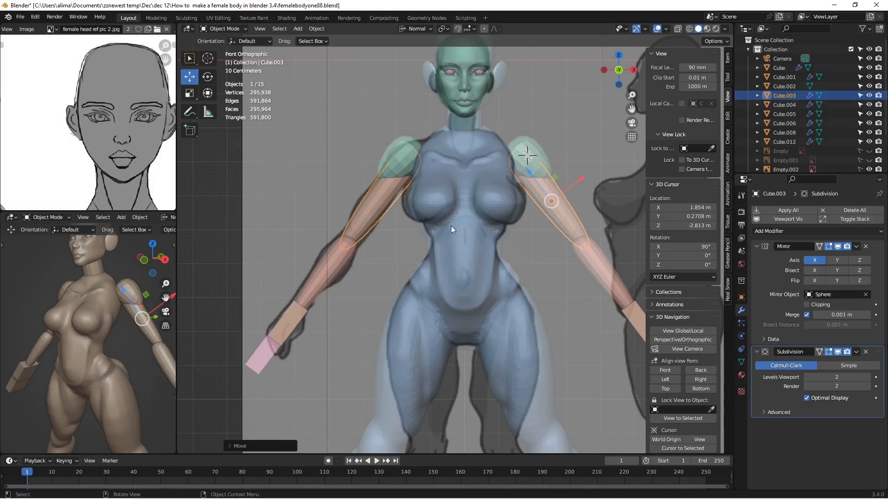
{"action": "scroll", "coordinate": [439, 229], "scroll_direction": "down", "scroll_amount": 4}
{"action": "middle_click_drag", "start_coordinate": [426, 232], "coordinate": [471, 242]}
{"action": "scroll", "coordinate": [383, 246], "scroll_direction": "up", "scroll_amount": 2}
{"action": "scroll", "coordinate": [565, 219], "scroll_direction": "up", "scroll_amount": 1}
{"action": "scroll", "coordinate": [613, 204], "scroll_direction": "down", "scroll_amount": 1}
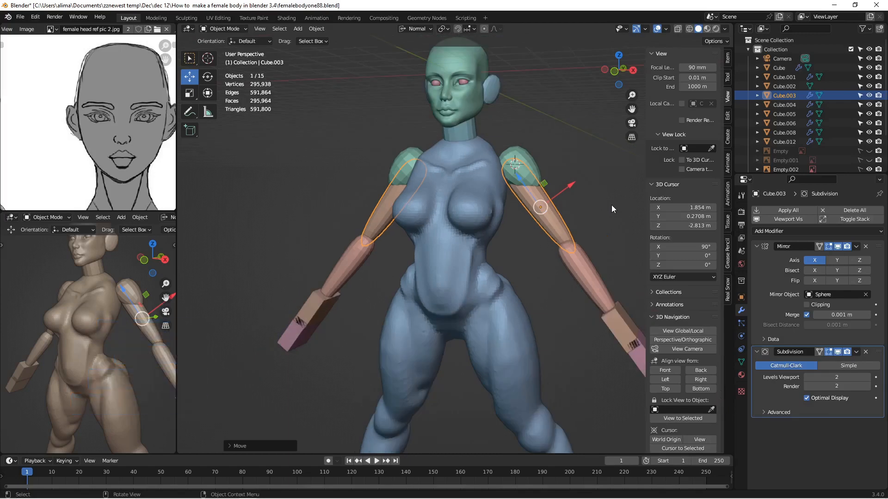
{"action": "key", "text": "Insert"}
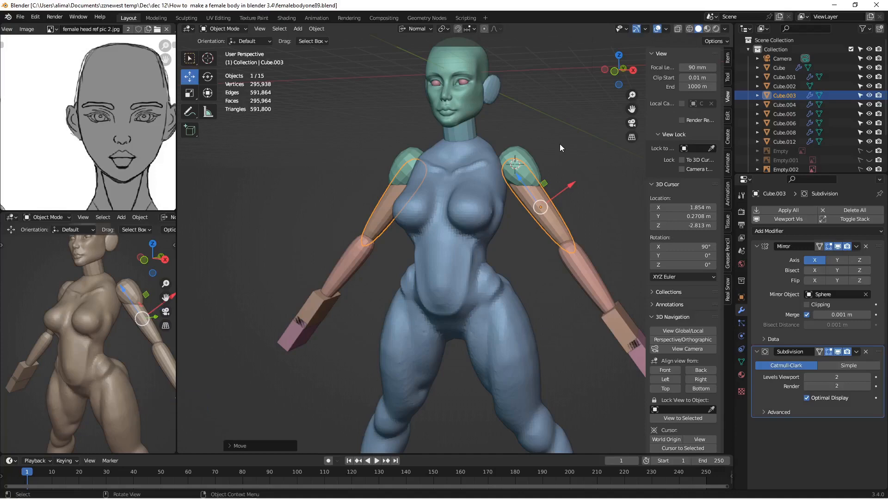
- Move the upper arm slightly backward along its normal Y axis between shoulder and forearm, and save as femalebodyone90.blend
{"action": "middle_click_drag", "start_coordinate": [558, 148], "coordinate": [447, 162]}
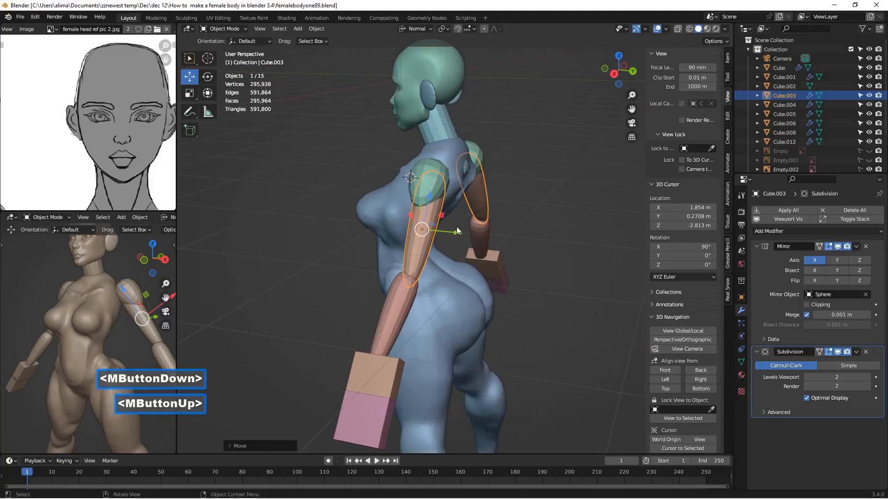
{"action": "left_click_drag", "start_coordinate": [459, 234], "coordinate": [471, 226]}
{"action": "mouse_move", "coordinate": [470, 226]}
{"action": "middle_mouse_down"}
{"action": "mouse_move", "coordinate": [393, 201]}
{"action": "mouse_move", "coordinate": [487, 216]}
{"action": "mouse_move", "coordinate": [486, 227]}
{"action": "middle_mouse_up"}
{"action": "scroll", "coordinate": [453, 268], "scroll_direction": "up", "scroll_amount": 3}
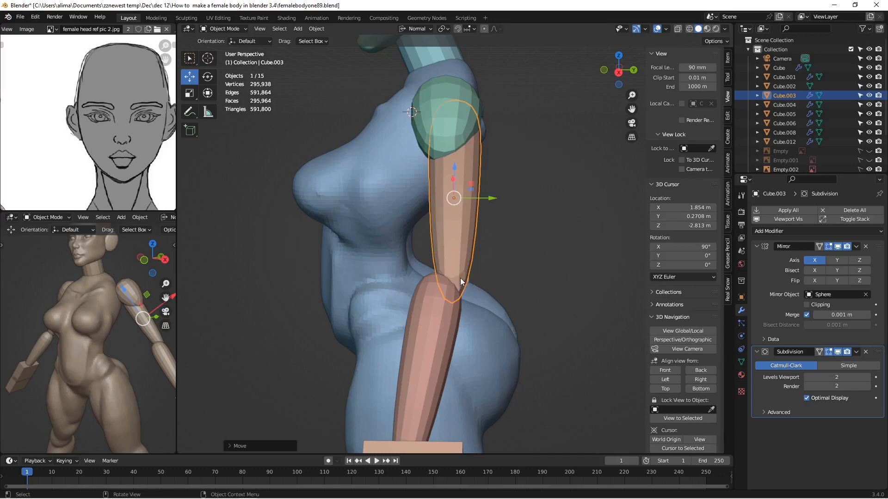
{"action": "middle_click_drag", "start_coordinate": [458, 284], "coordinate": [528, 240]}
{"action": "scroll", "coordinate": [450, 268], "scroll_direction": "down", "scroll_amount": 3}
{"action": "left_click_drag", "start_coordinate": [632, 109], "coordinate": [565, 200]}
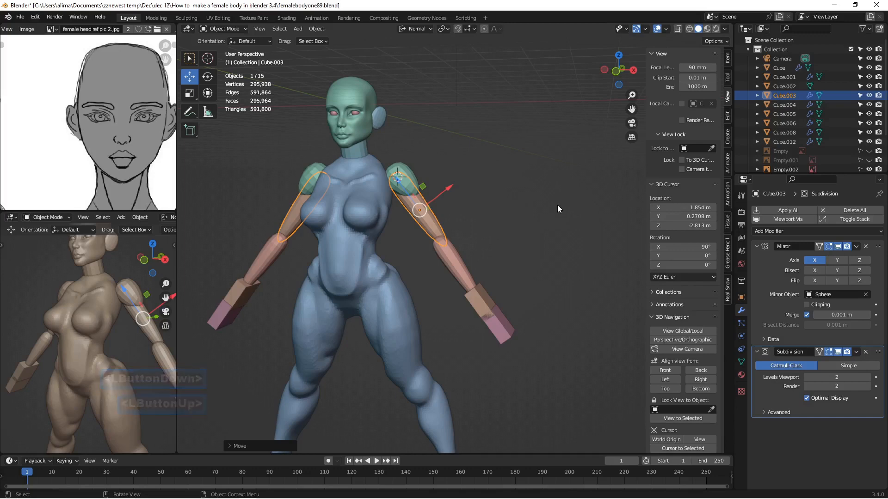
{"action": "key", "text": "Insert"}
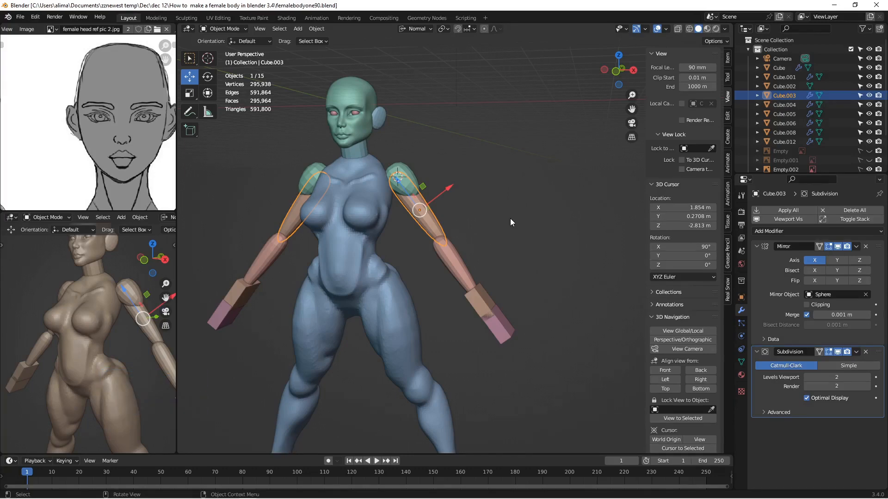
- Move the mirrored foot outward beneath the lower leg and adjust its height toward the ankle
{"action": "scroll", "coordinate": [509, 218], "scroll_direction": "down", "scroll_amount": 2}
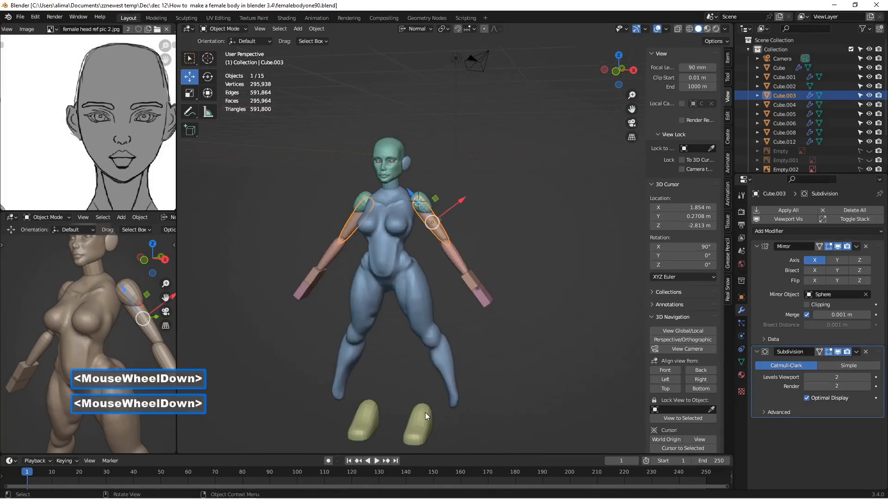
{"action": "left_click", "coordinate": [423, 416]}
{"action": "left_click_drag", "start_coordinate": [446, 418], "coordinate": [493, 401]}
{"action": "middle_click_drag", "start_coordinate": [494, 402], "coordinate": [428, 387]}
{"action": "left_click_drag", "start_coordinate": [406, 423], "coordinate": [404, 410]}
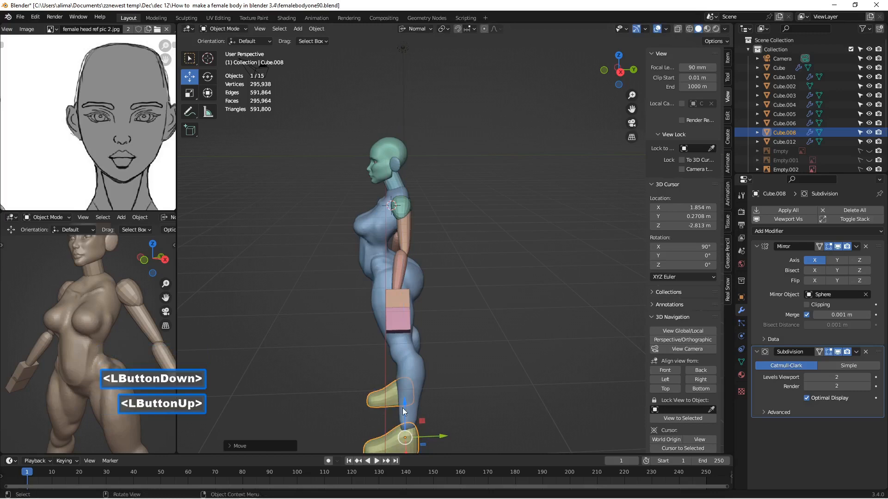
- Fine-tune the foot's depth in the right orthographic view and its sideways position under the ankle, and save as femalebodyone92.blend
{"action": "scroll", "coordinate": [475, 390], "scroll_direction": "down", "scroll_amount": 2}
{"action": "left_click", "coordinate": [693, 380]}
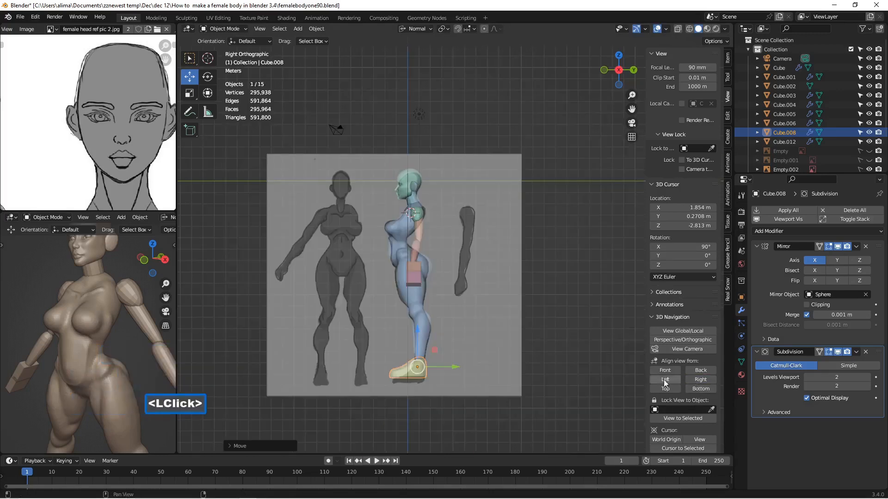
{"action": "scroll", "coordinate": [438, 378], "scroll_direction": "up", "scroll_amount": 2}
{"action": "left_click_drag", "start_coordinate": [443, 392], "coordinate": [444, 393]}
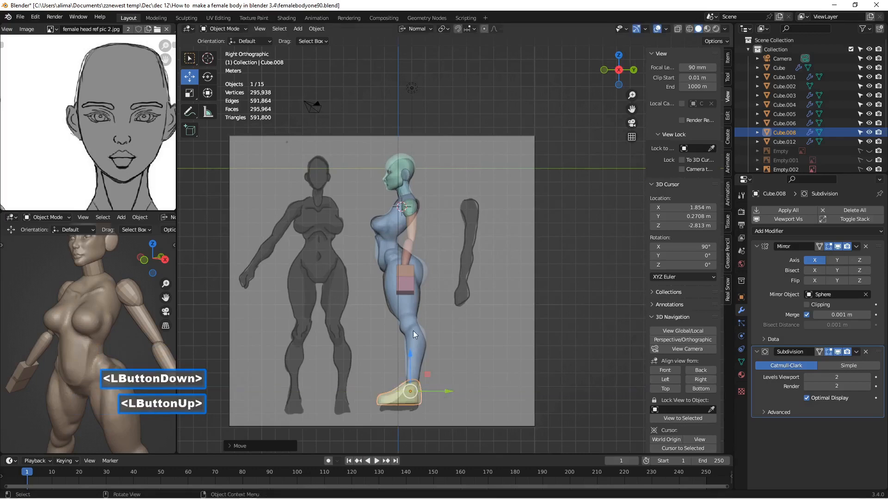
{"action": "middle_click_drag", "start_coordinate": [375, 331], "coordinate": [472, 343]}
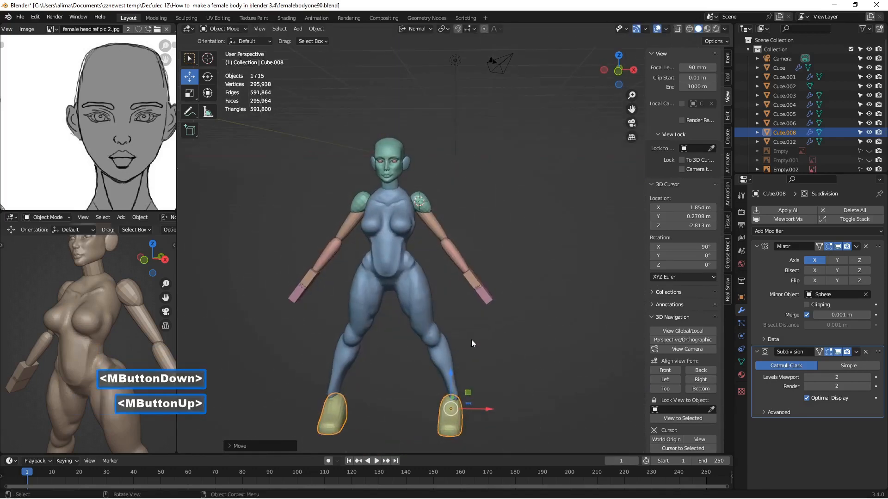
{"action": "left_click_drag", "start_coordinate": [482, 413], "coordinate": [484, 412]}
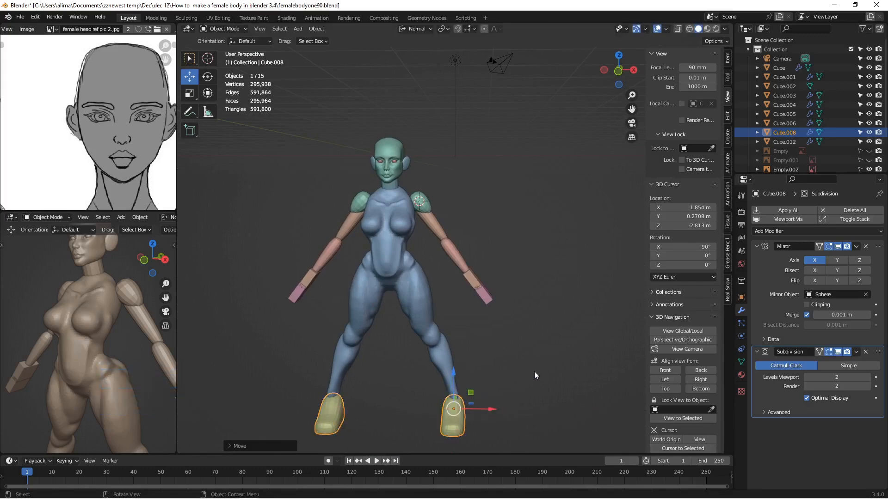
{"action": "key", "text": "Insert"}
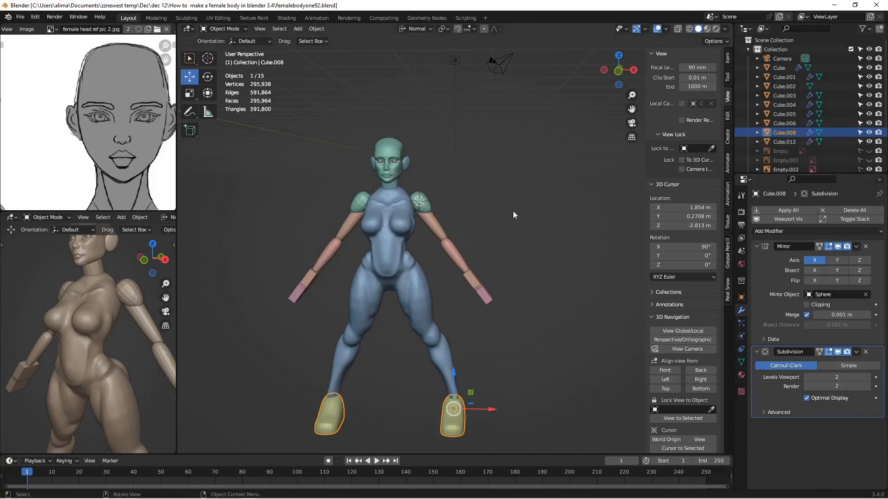
- Switch to the front orthographic view and set the transform orientation to Global
{"action": "left_click", "coordinate": [514, 8]}
{"action": "left_click", "coordinate": [664, 371]}
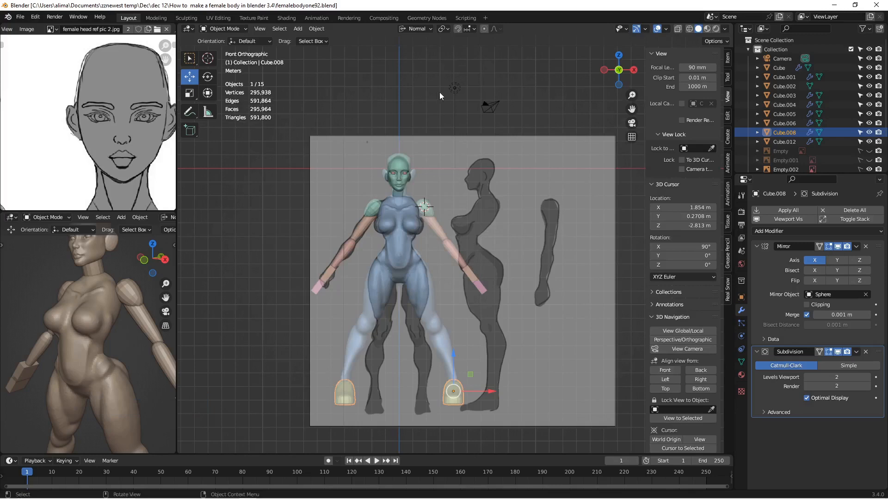
{"action": "left_click", "coordinate": [420, 29]}
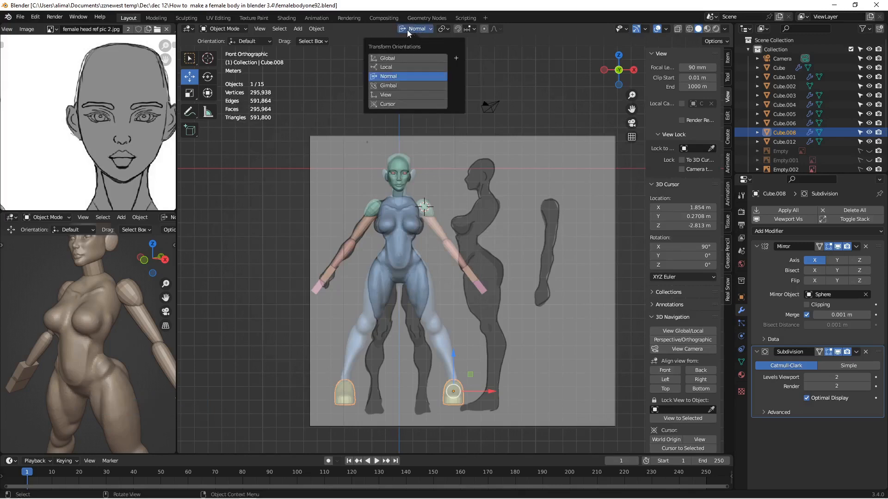
{"action": "left_click", "coordinate": [417, 57]}
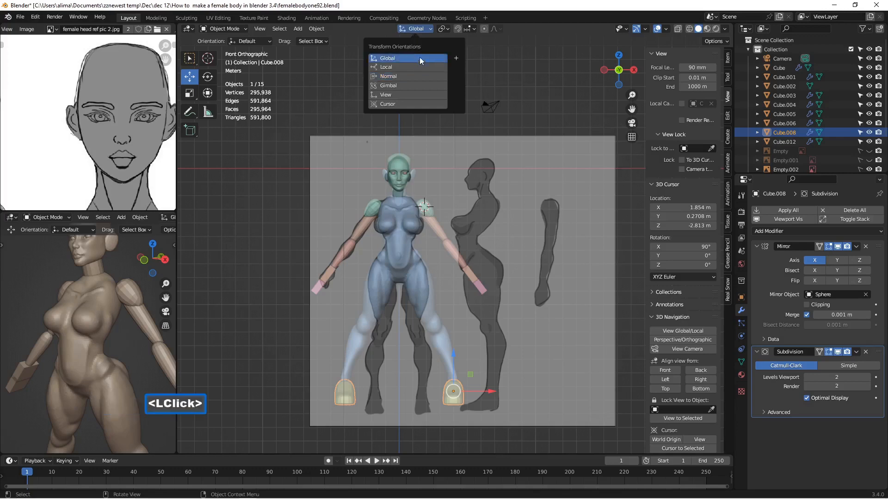
{"action": "left_click", "coordinate": [443, 29]}
{"action": "left_click", "coordinate": [443, 31]}
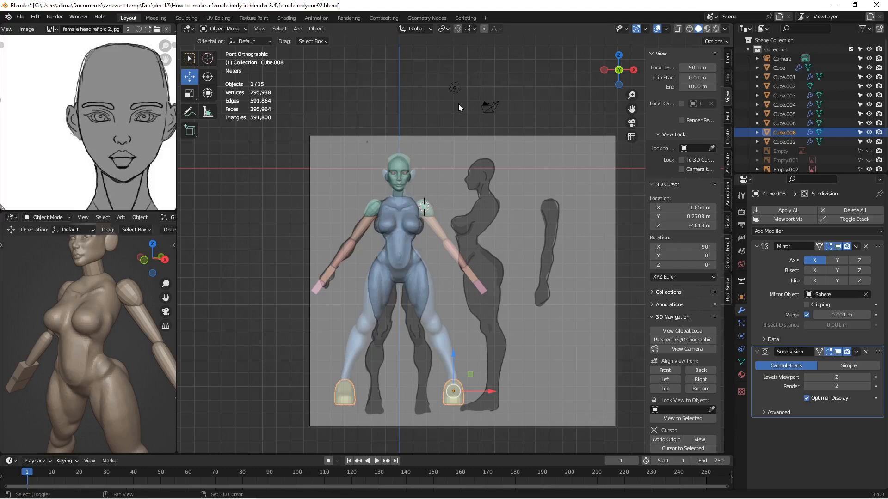
- Reset the 3D cursor to the world origin and add a cube there
{"action": "key", "text": "shift+c"}
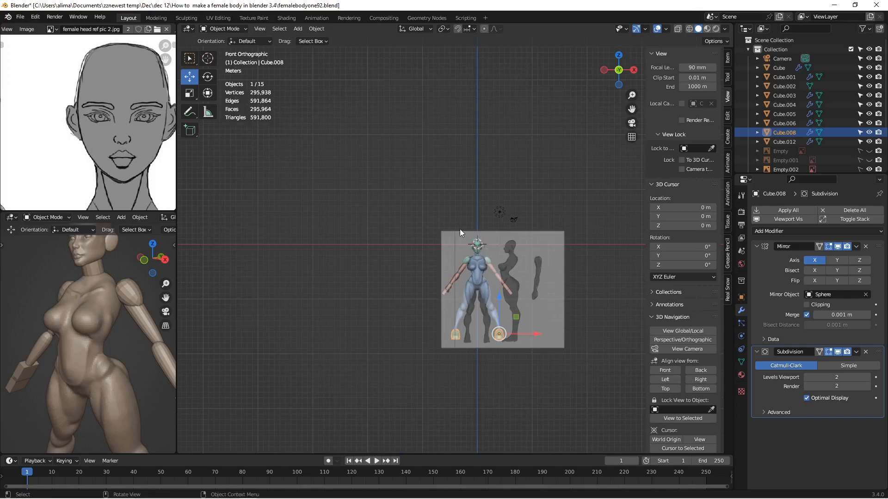
{"action": "key", "text": "b"}
{"action": "left_click_drag", "start_coordinate": [453, 217], "coordinate": [498, 286]}
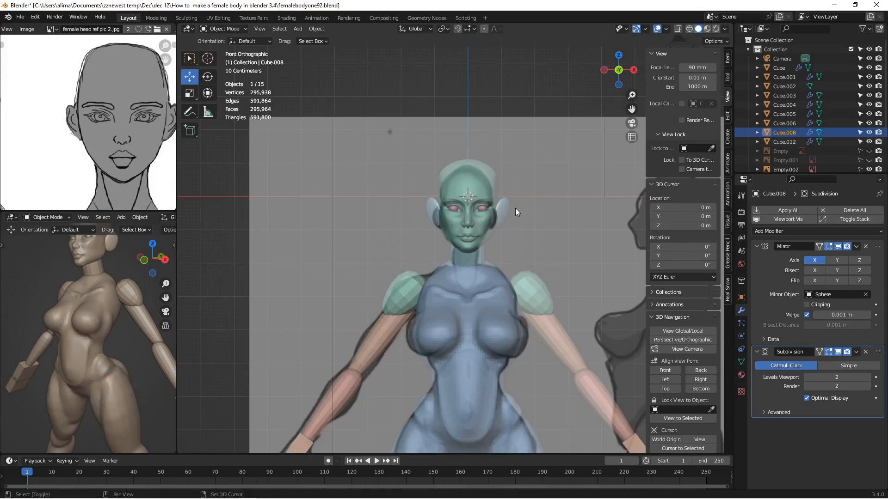
{"action": "key", "text": "shift+a"}
{"action": "mouse_move", "coordinate": [515, 208]}
{"action": "left_click", "coordinate": [551, 218]}
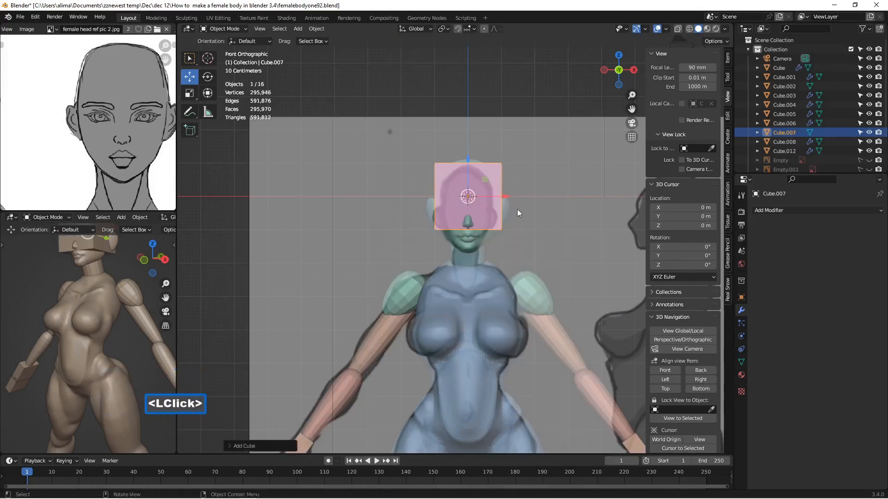
- Move the new cube along the X axis to the space beside the head and save as femalebodyone93.blend
{"action": "scroll", "coordinate": [479, 200], "scroll_direction": "down", "scroll_amount": 2}
{"action": "left_click_drag", "start_coordinate": [497, 210], "coordinate": [568, 212]}
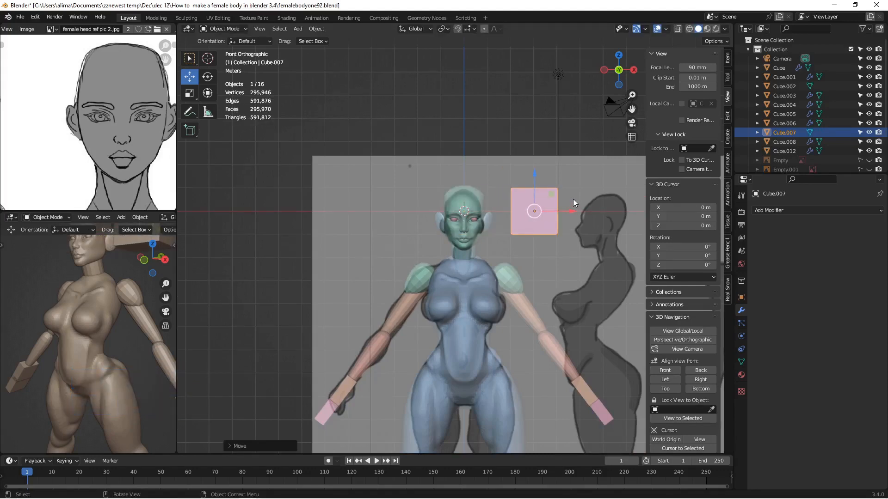
{"action": "key", "text": "Insert"}
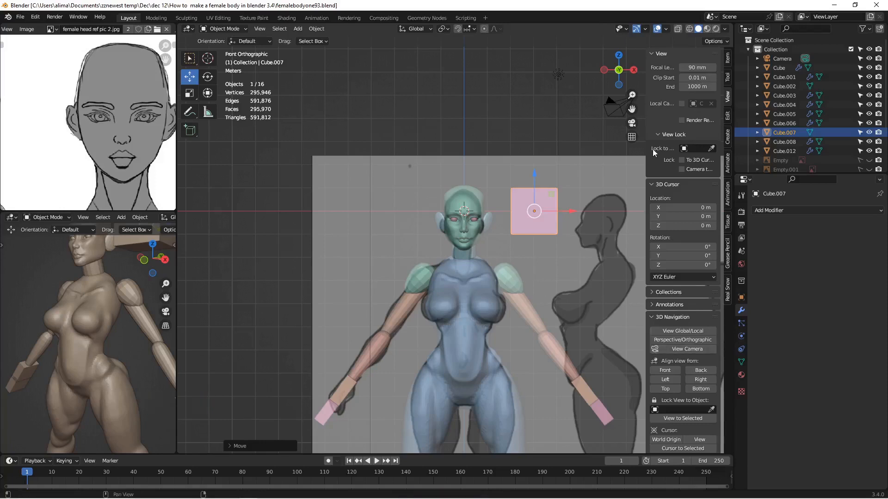
- Add a Subdivision Surface modifier to the new cube beside the head
{"action": "left_click_drag", "start_coordinate": [631, 110], "coordinate": [554, 196]}
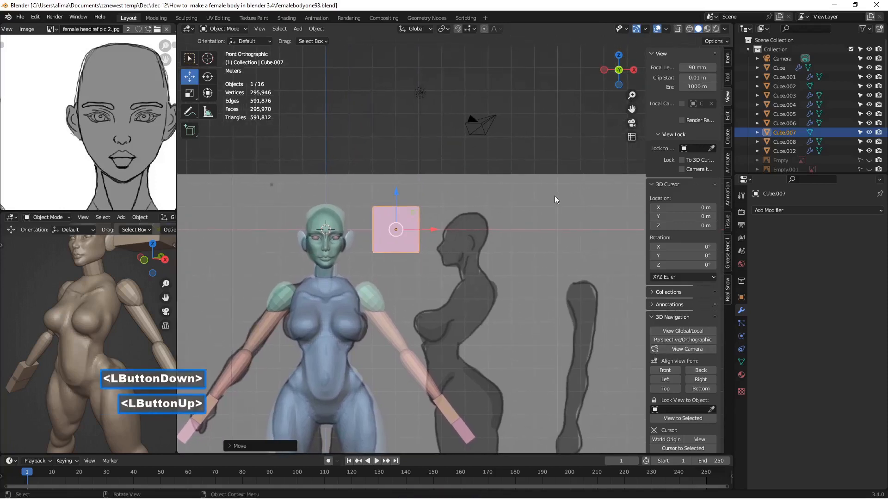
{"action": "scroll", "coordinate": [553, 194], "scroll_direction": "up", "scroll_amount": 2}
{"action": "left_click", "coordinate": [788, 211]}
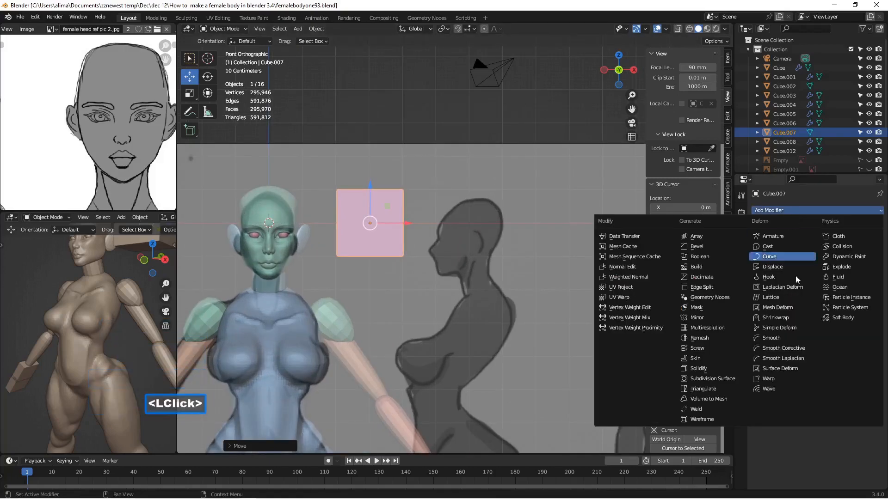
{"action": "left_click", "coordinate": [712, 379]}
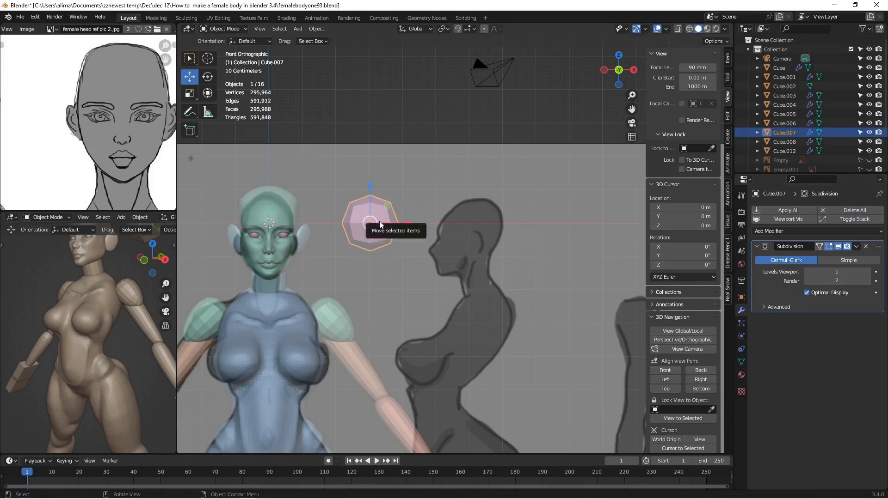
- Examine the subdivided cube's shape beside the head up close from an angled side view
{"action": "left_click", "coordinate": [221, 29]}
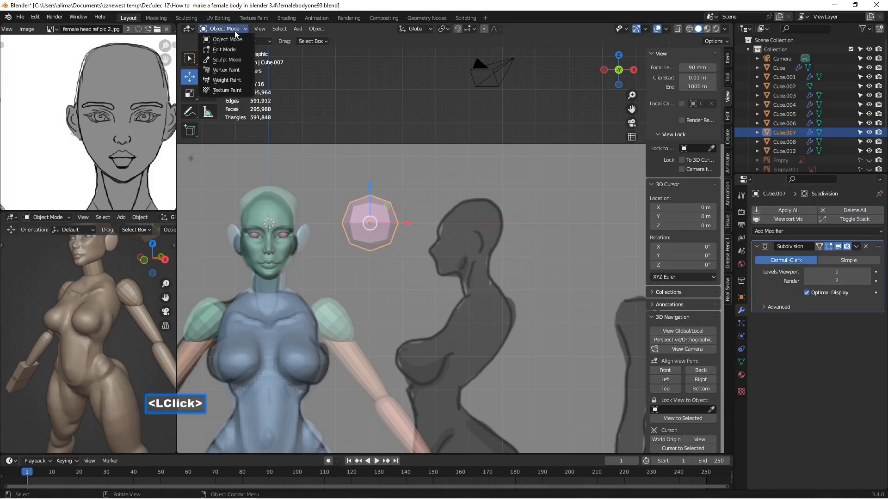
{"action": "scroll", "coordinate": [409, 221], "scroll_direction": "up", "scroll_amount": 3}
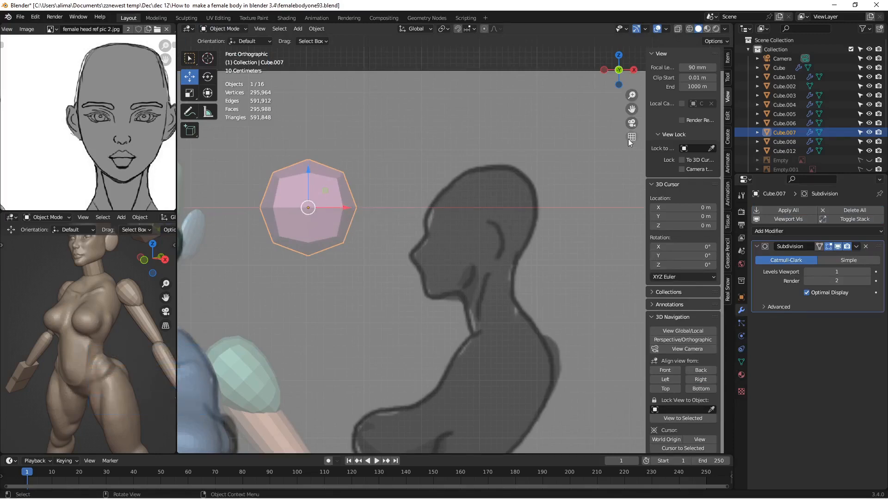
{"action": "middle_click_drag", "start_coordinate": [593, 140], "coordinate": [488, 181]}
{"action": "scroll", "coordinate": [488, 180], "scroll_direction": "up", "scroll_amount": 1}
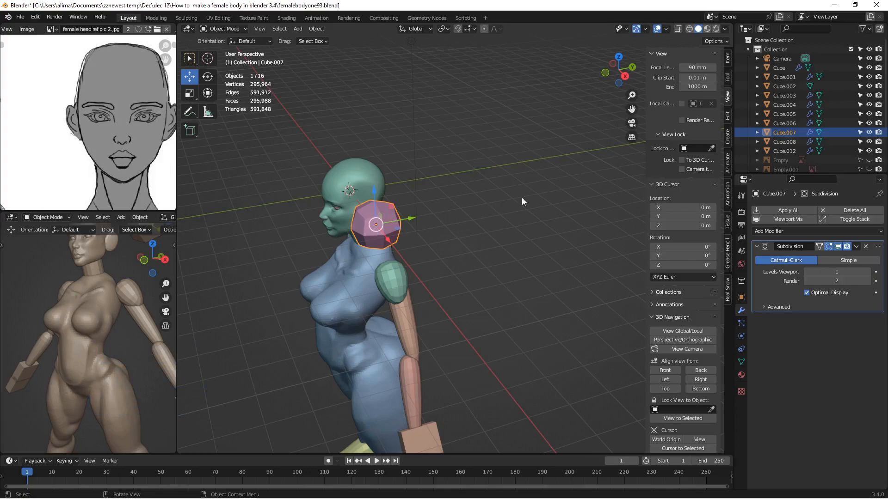
{"action": "scroll", "coordinate": [388, 246], "scroll_direction": "up", "scroll_amount": 6}
{"action": "mouse_move", "coordinate": [381, 245]}
{"action": "middle_mouse_down"}
{"action": "mouse_move", "coordinate": [414, 234]}
{"action": "mouse_move", "coordinate": [396, 236]}
{"action": "middle_mouse_up"}
{"action": "scroll", "coordinate": [396, 236], "scroll_direction": "up", "scroll_amount": 10}
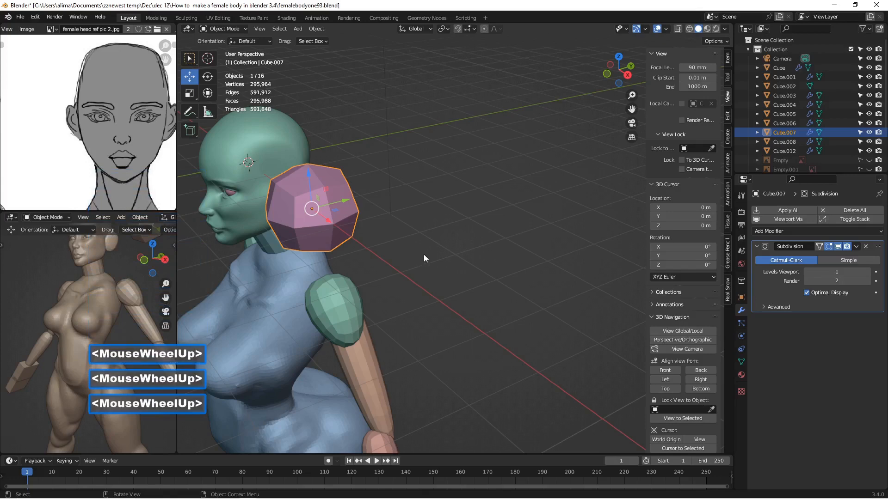
- Snap the 3D cursor to the selected cube beside the head and frame the view on that cube
{"action": "left_click", "coordinate": [682, 449]}
{"action": "scroll", "coordinate": [401, 287], "scroll_direction": "down", "scroll_amount": 4}
{"action": "left_click", "coordinate": [333, 240]}
{"action": "scroll", "coordinate": [361, 255], "scroll_direction": "down", "scroll_amount": 2}
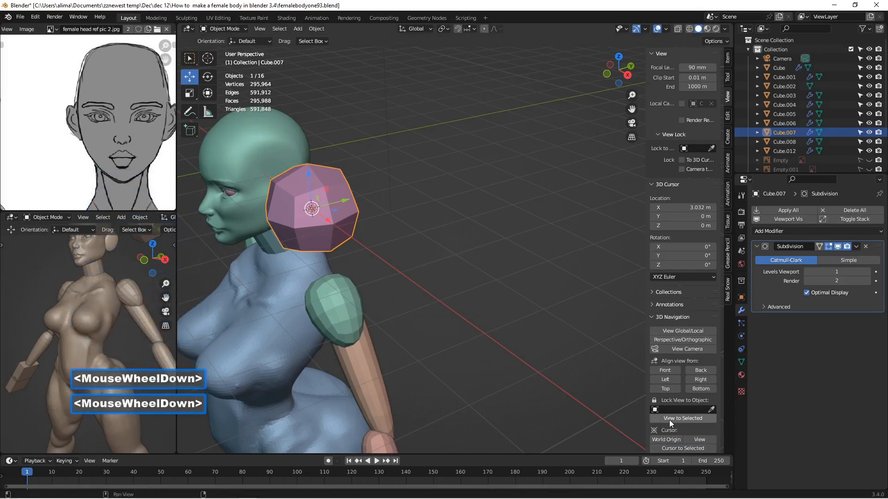
{"action": "left_click", "coordinate": [684, 448]}
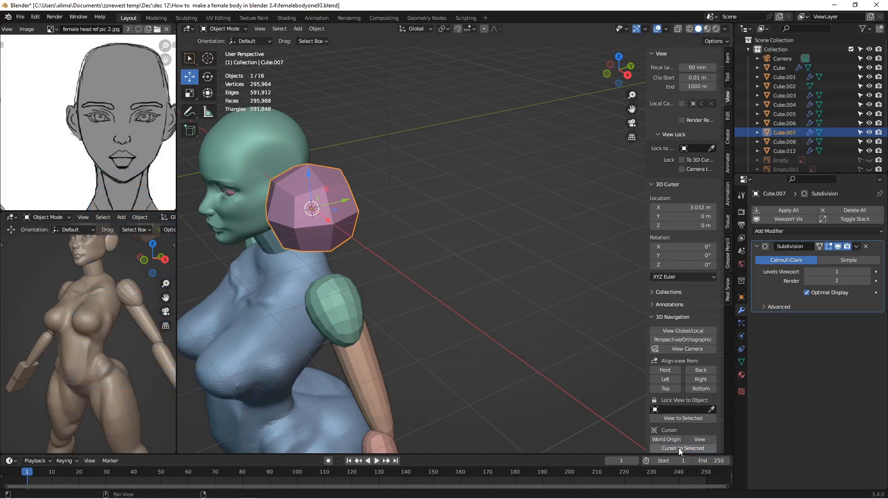
{"action": "left_click", "coordinate": [676, 419]}
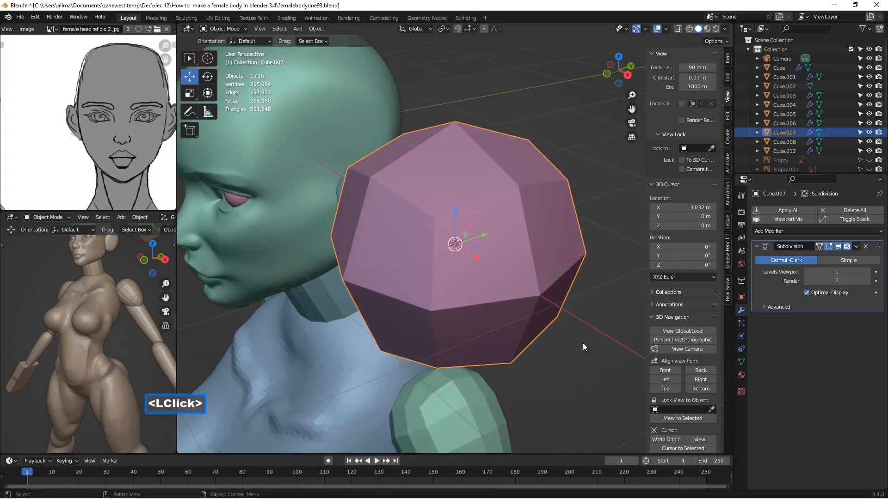
{"action": "scroll", "coordinate": [553, 330], "scroll_direction": "down", "scroll_amount": 10}
{"action": "scroll", "coordinate": [558, 330], "scroll_direction": "up", "scroll_amount": 9}
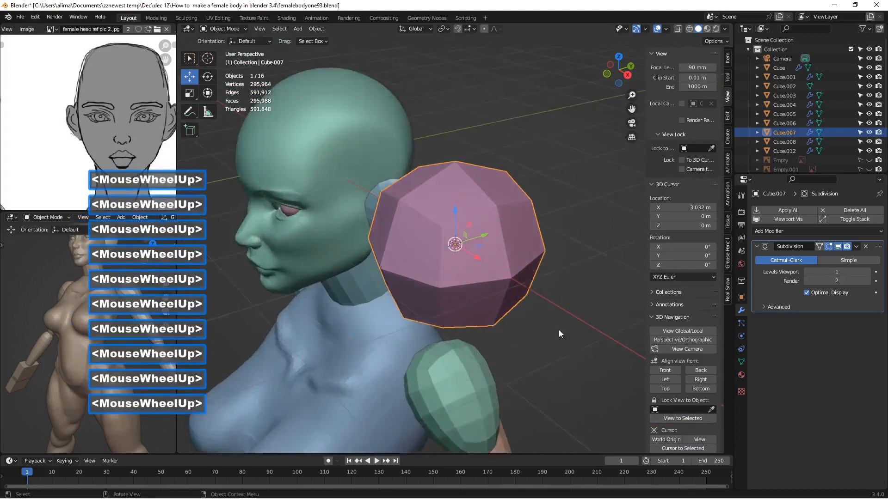
{"action": "scroll", "coordinate": [558, 330], "scroll_direction": "down", "scroll_amount": 9}
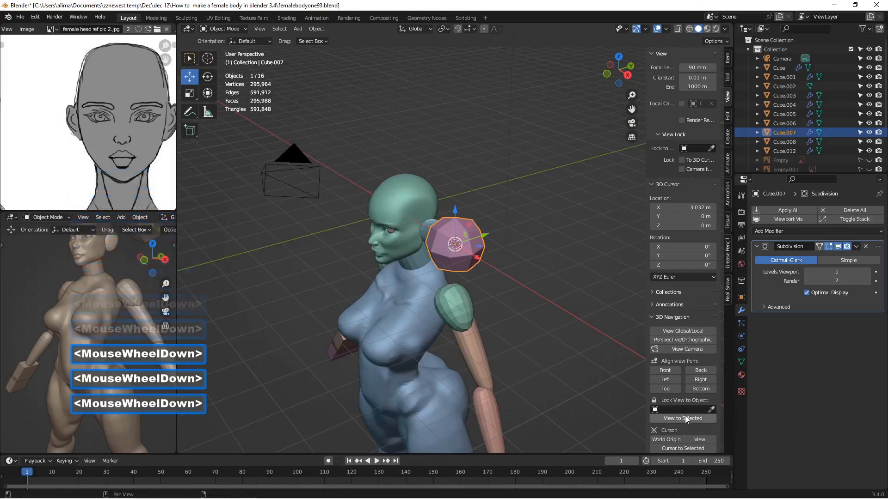
- Flatten the subdivided cube beside the head by scaling it down along the Y axis
{"action": "scroll", "coordinate": [556, 345], "scroll_direction": "up", "scroll_amount": 4}
{"action": "middle_click_drag", "start_coordinate": [536, 290], "coordinate": [568, 296]}
{"action": "key", "text": "s"}
{"action": "key", "text": "y"}
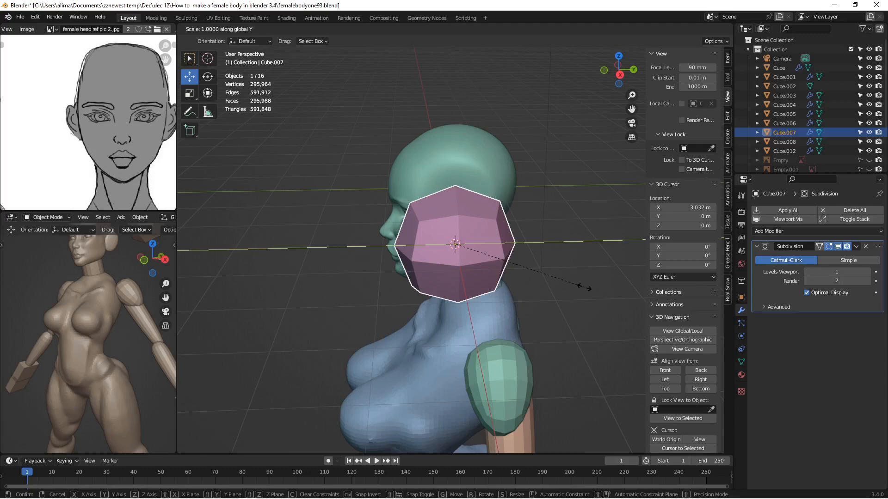
{"action": "left_click", "coordinate": [514, 265]}
{"action": "middle_click_drag", "start_coordinate": [475, 250], "coordinate": [543, 253]}
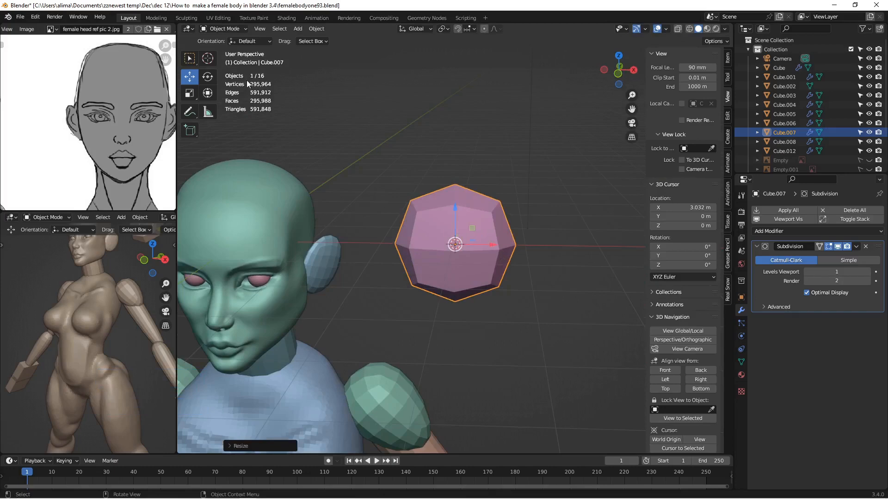
- In Edit Mode, add a horizontal loop cut around the flattened cube and slide it close to the top edge, about -0.79
{"action": "left_click", "coordinate": [231, 32]}
{"action": "left_click", "coordinate": [230, 50]}
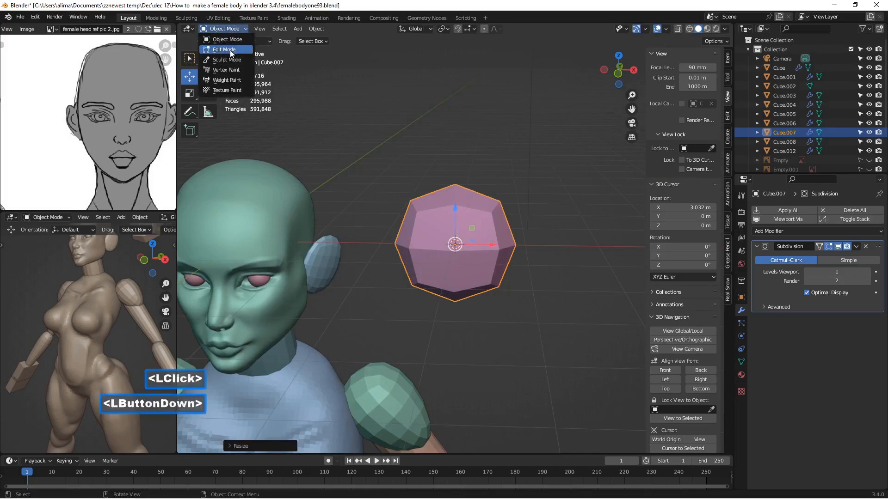
{"action": "key", "text": "ctrl"}
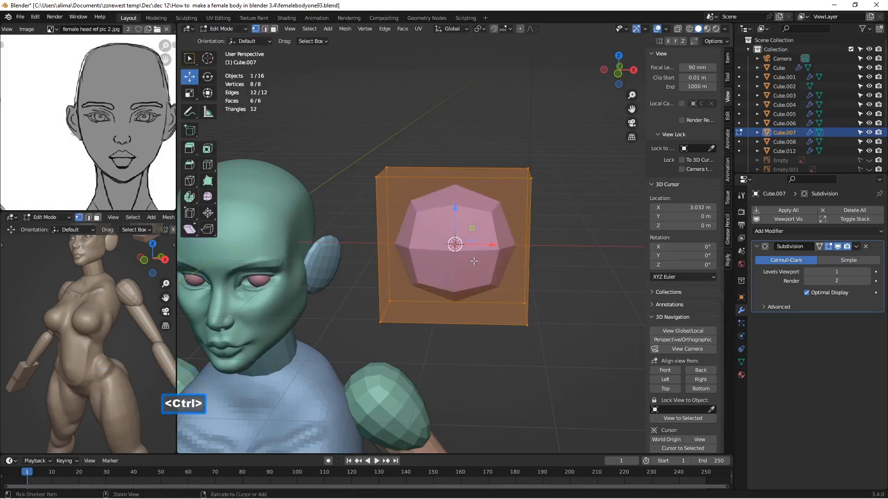
{"action": "key", "text": "ctrl+r"}
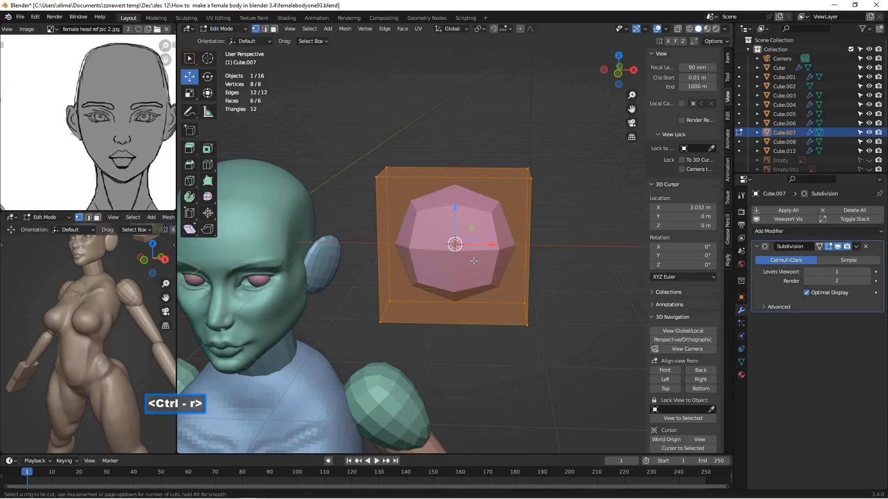
{"action": "left_click", "coordinate": [525, 248]}
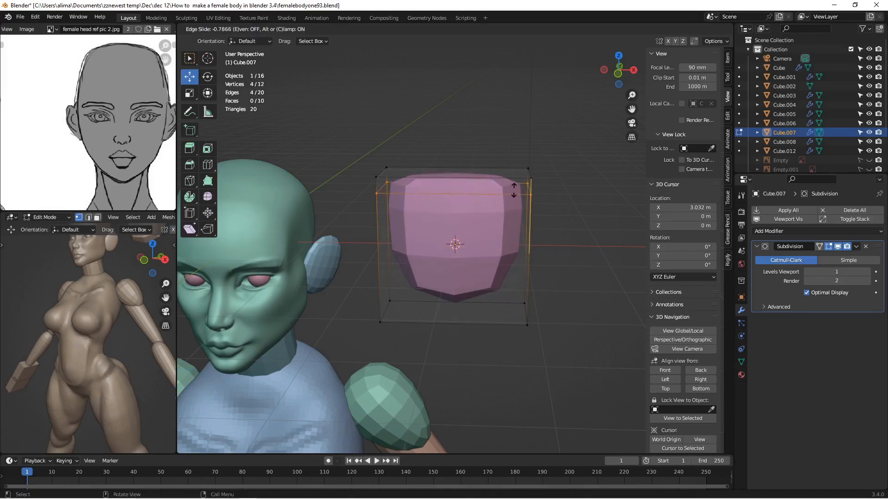
{"action": "left_click", "coordinate": [514, 190]}
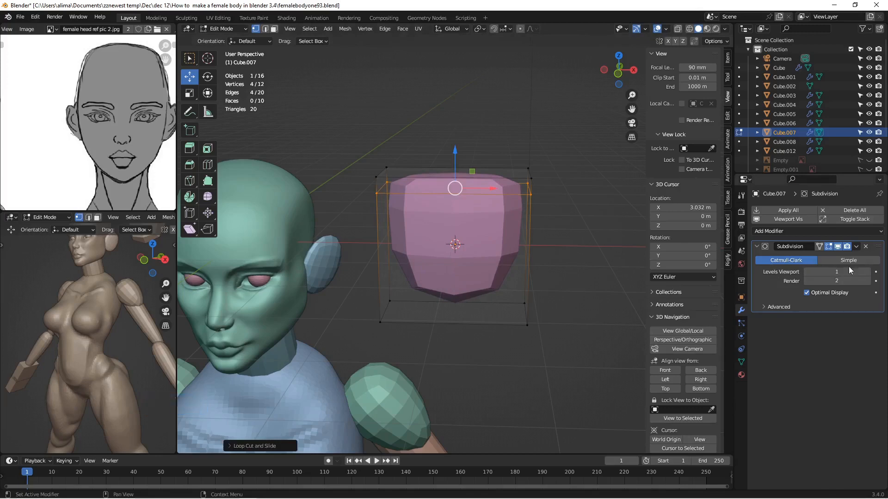
- Set the palm block's Subdivision viewport level to 2 and save the file as femalebodyone94.blend
{"action": "left_click", "coordinate": [871, 273]}
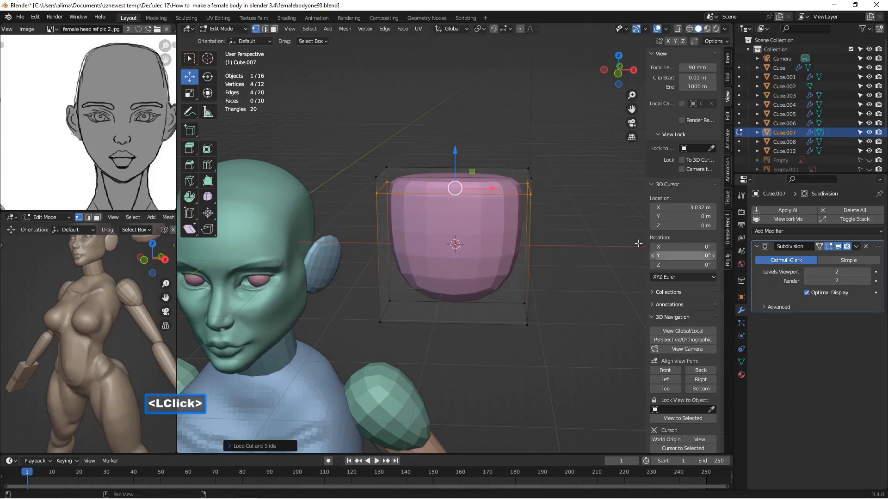
{"action": "left_click", "coordinate": [589, 282]}
{"action": "middle_click_drag", "start_coordinate": [592, 270], "coordinate": [490, 224]}
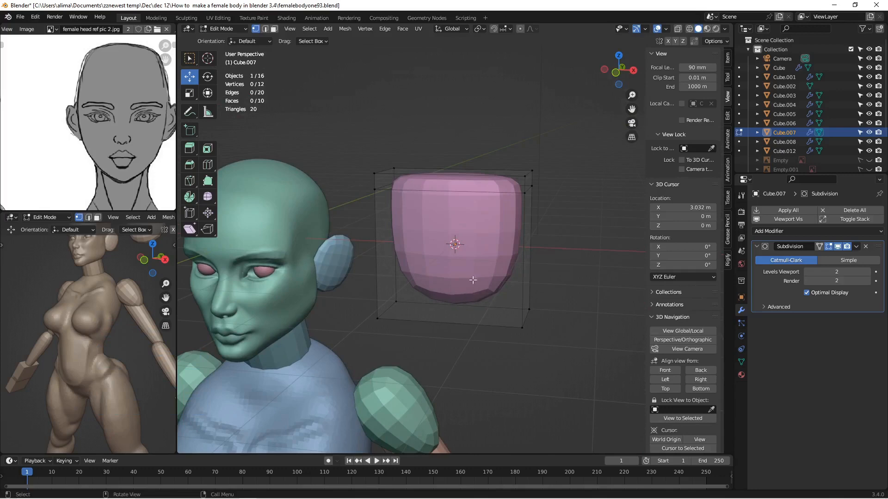
{"action": "middle_click_drag", "start_coordinate": [504, 247], "coordinate": [548, 253]}
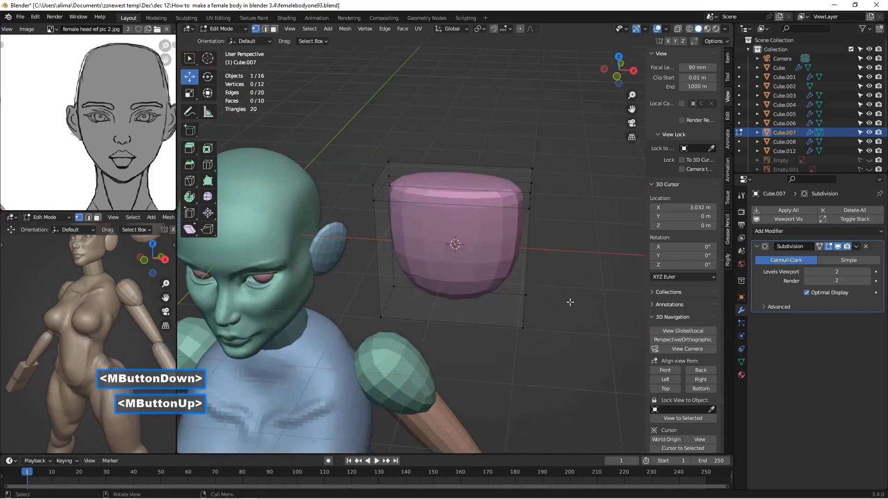
{"action": "key", "text": "Insert"}
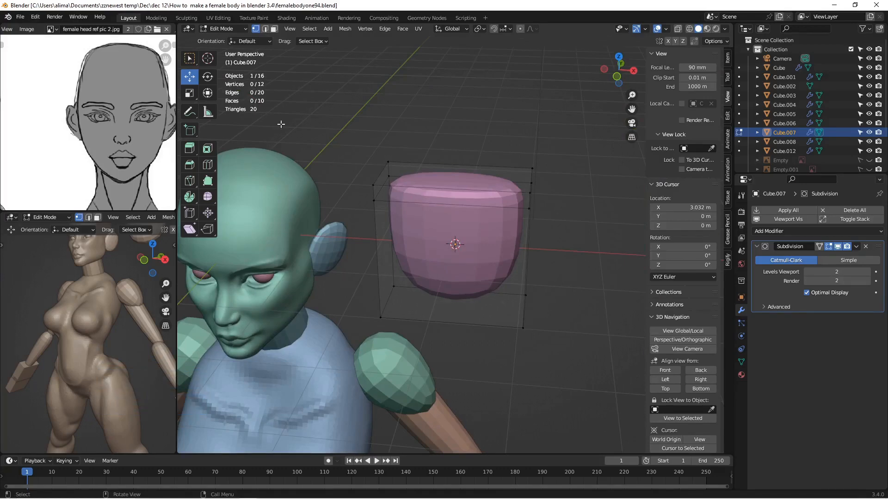
- Return to Object Mode, duplicate the palm block and move the copy up along the Z axis to sit on top of it
{"action": "left_click", "coordinate": [231, 29]}
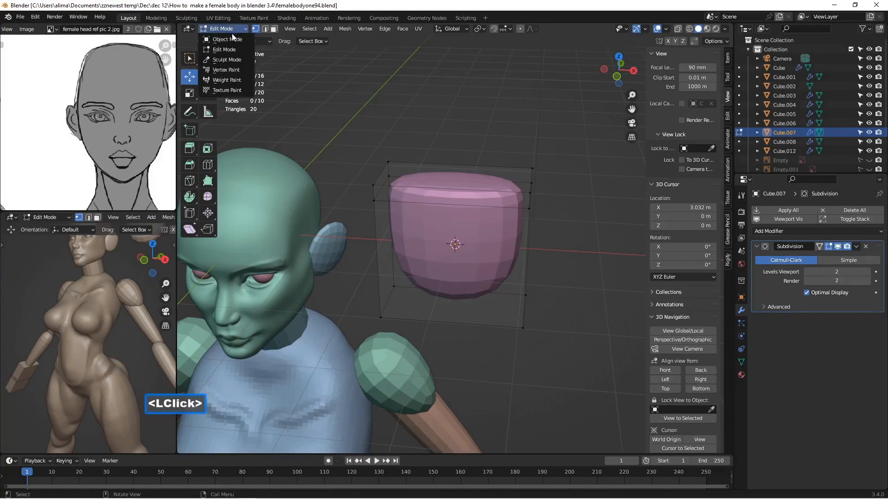
{"action": "left_click", "coordinate": [232, 38]}
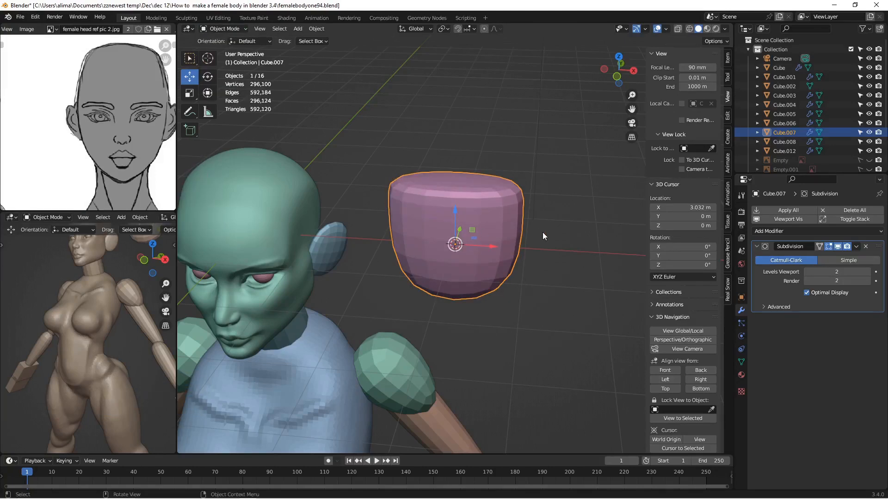
{"action": "key", "text": "shift+d"}
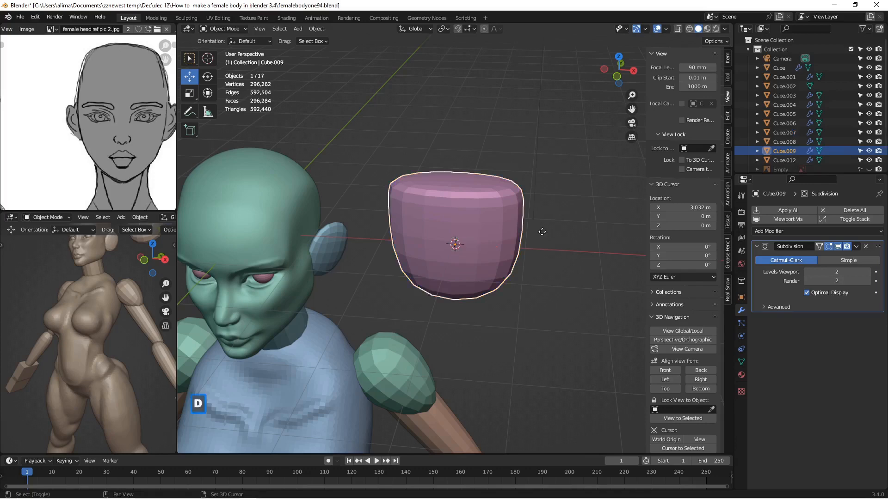
{"action": "left_click", "coordinate": [542, 231]}
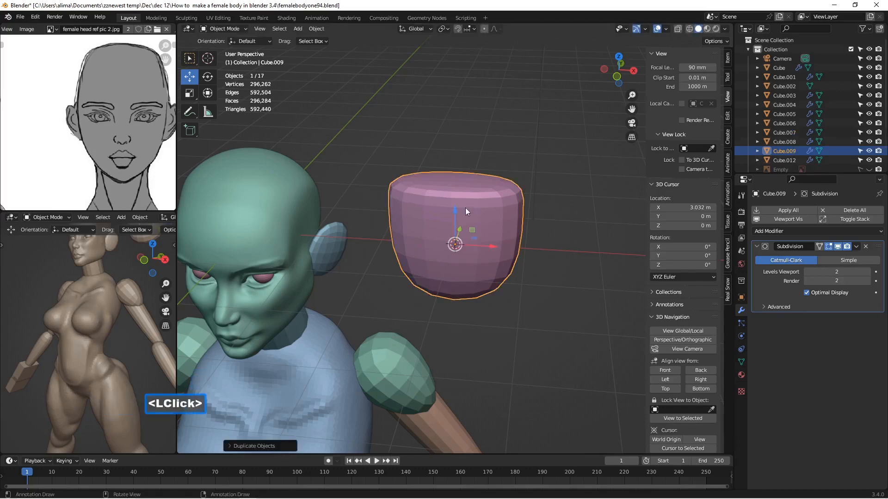
{"action": "left_click_drag", "start_coordinate": [456, 211], "coordinate": [446, 93]}
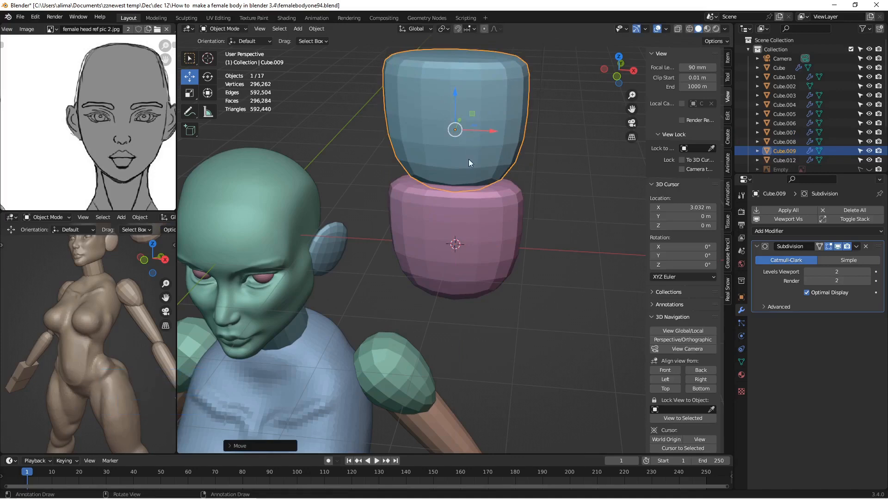
{"action": "scroll", "coordinate": [476, 165], "scroll_direction": "down", "scroll_amount": 2}
{"action": "mouse_move", "coordinate": [476, 168]}
{"action": "middle_mouse_down"}
{"action": "mouse_move", "coordinate": [478, 159]}
{"action": "mouse_move", "coordinate": [482, 165]}
{"action": "middle_mouse_up"}
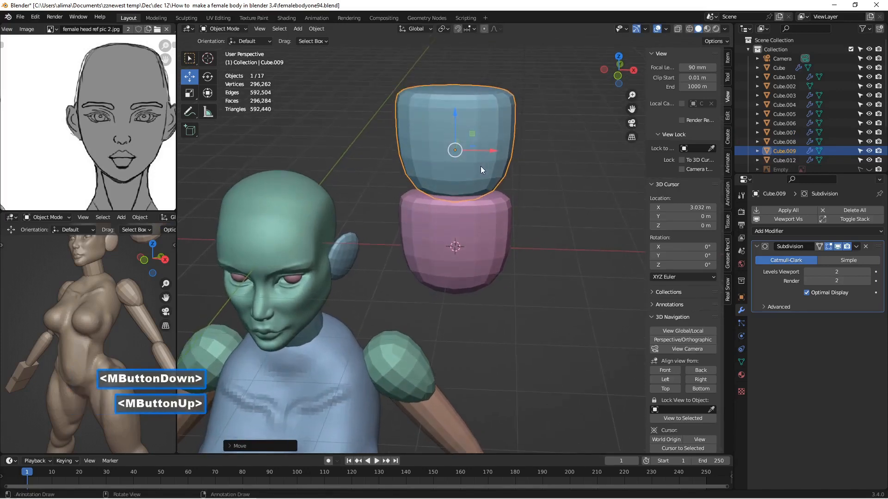
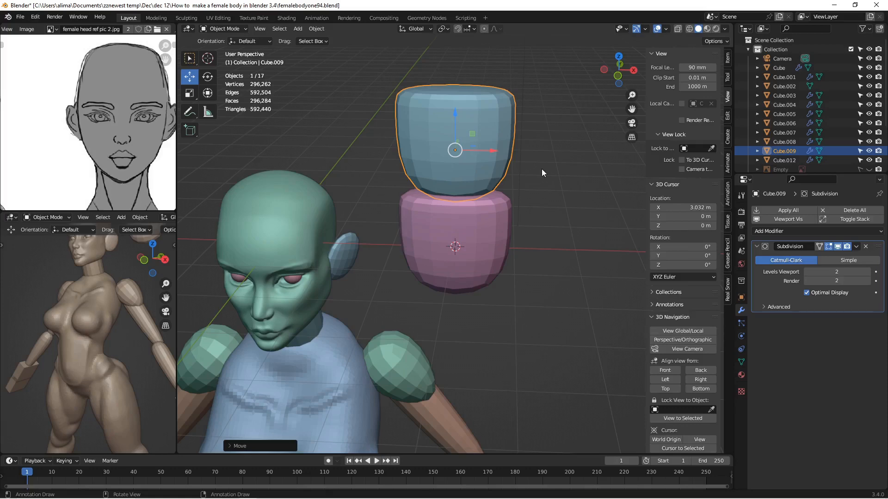
- Slim the upper copy into a finger segment by scaling it down along the X and Y axes
{"action": "key", "text": "s"}
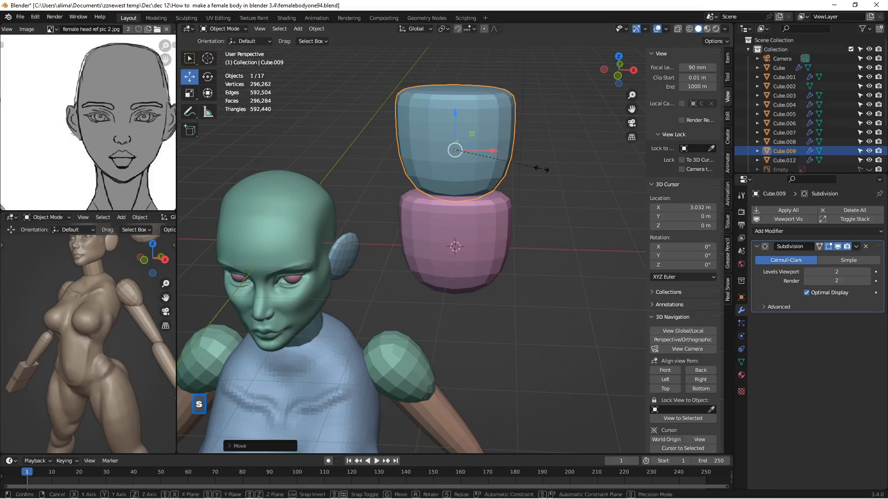
{"action": "key", "text": "x"}
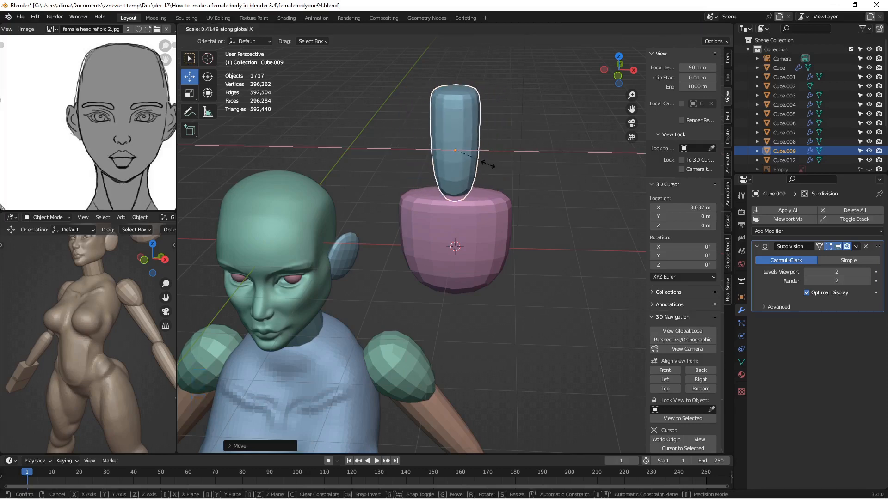
{"action": "left_click", "coordinate": [476, 159]}
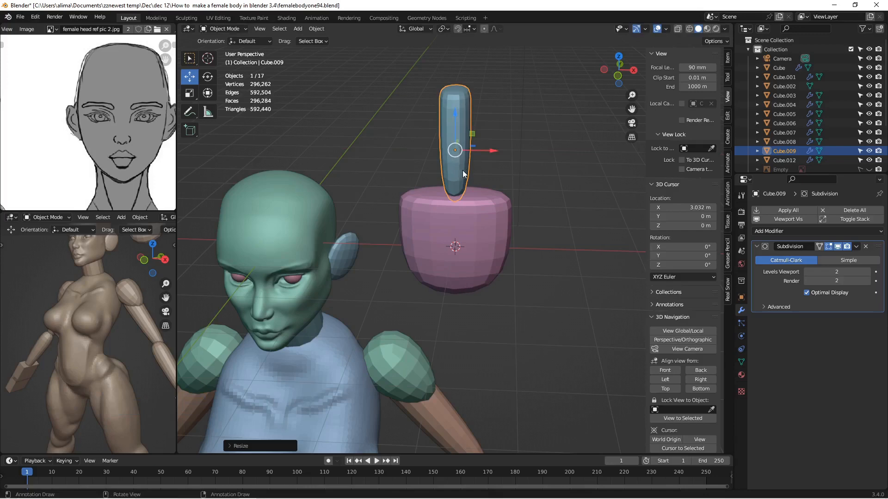
{"action": "middle_click_drag", "start_coordinate": [500, 166], "coordinate": [422, 169]}
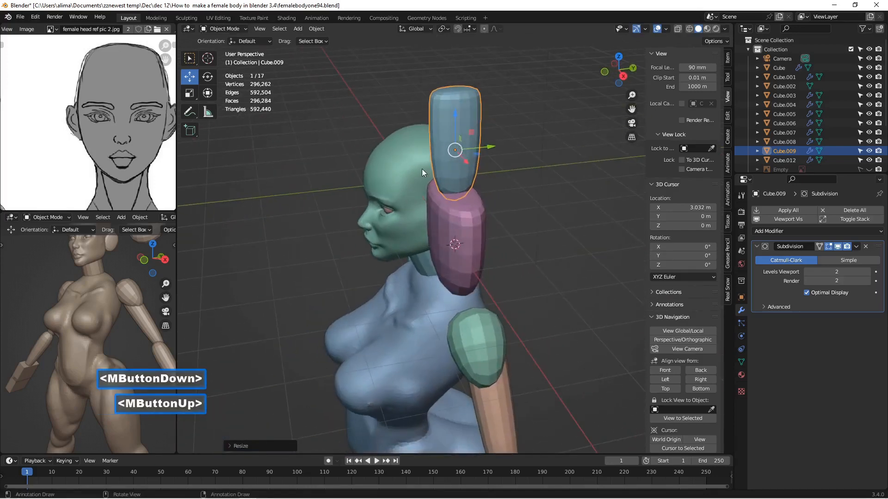
{"action": "key", "text": "s"}
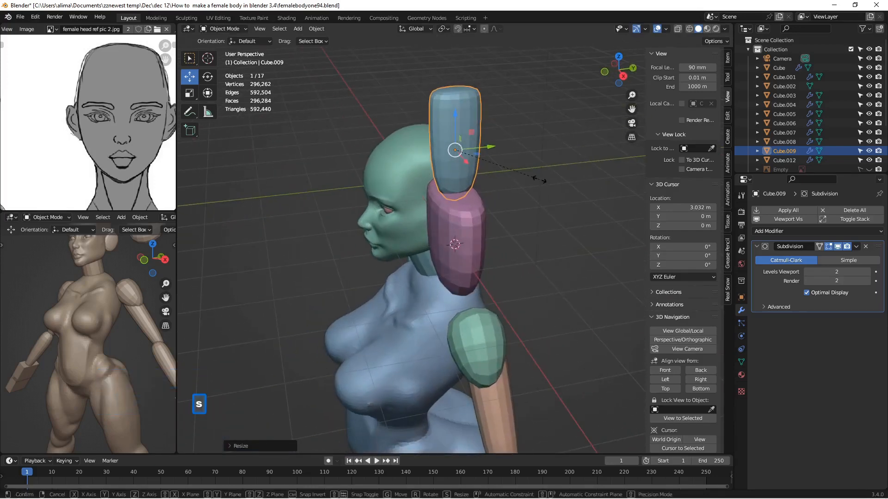
{"action": "key", "text": "y"}
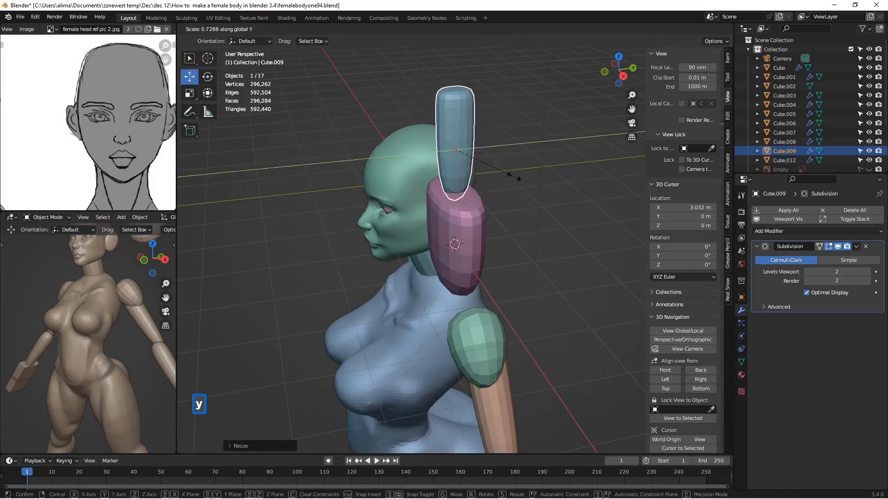
{"action": "left_click", "coordinate": [502, 174]}
- Duplicate the finger segment, move the copy up along Z to overlap its tip, and save as femalebodyone95.blend
{"action": "middle_click_drag", "start_coordinate": [415, 172], "coordinate": [457, 176]}
{"action": "scroll", "coordinate": [475, 167], "scroll_direction": "down", "scroll_amount": 1}
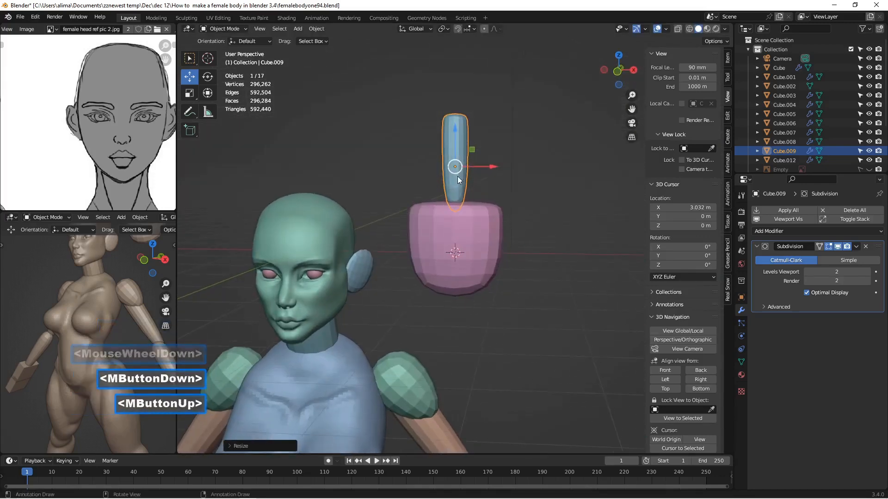
{"action": "scroll", "coordinate": [457, 179], "scroll_direction": "down", "scroll_amount": 1}
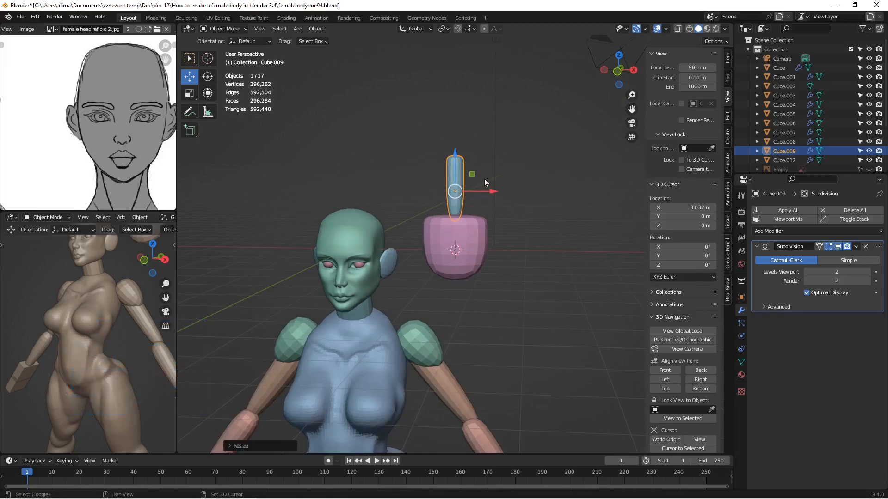
{"action": "key", "text": "shift+d"}
{"action": "left_click", "coordinate": [454, 180]}
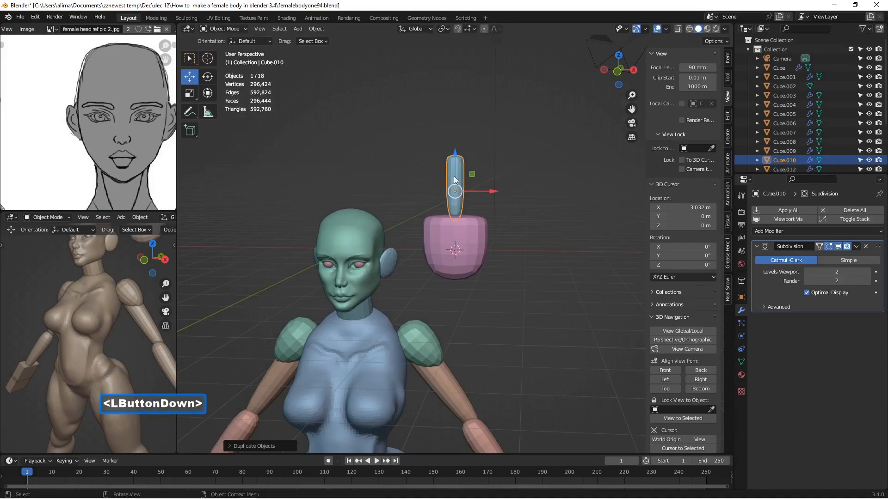
{"action": "left_click_drag", "start_coordinate": [455, 151], "coordinate": [436, 97]}
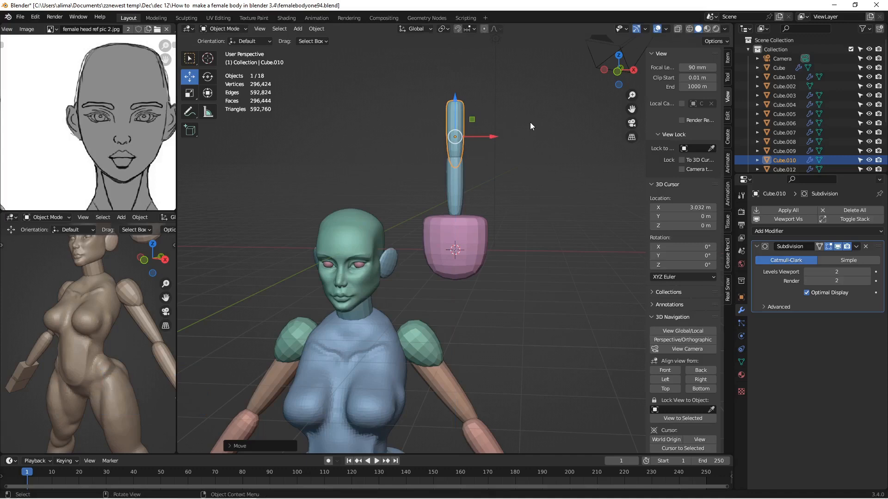
{"action": "key", "text": "Insert"}
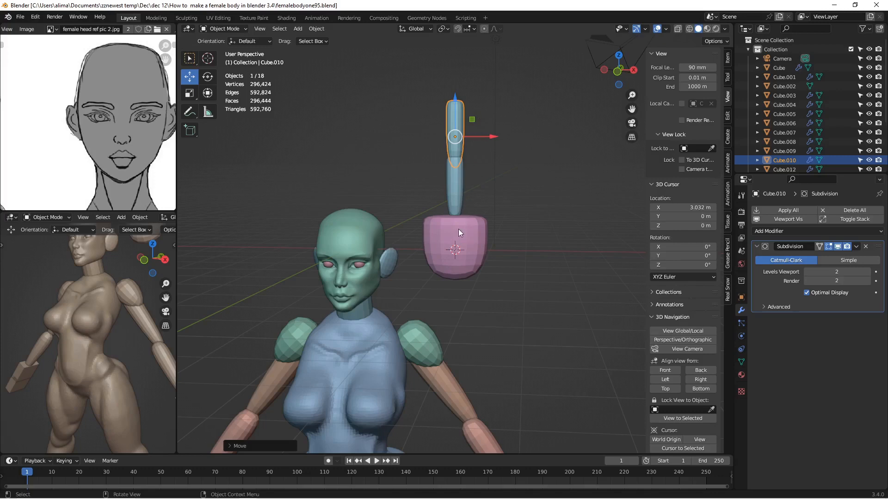
{"action": "middle_click_drag", "start_coordinate": [508, 227], "coordinate": [461, 242]}
{"action": "scroll", "coordinate": [461, 243], "scroll_direction": "up", "scroll_amount": 1}
{"action": "left_click_drag", "start_coordinate": [630, 109], "coordinate": [529, 203]}
{"action": "scroll", "coordinate": [522, 204], "scroll_direction": "up", "scroll_amount": 3}
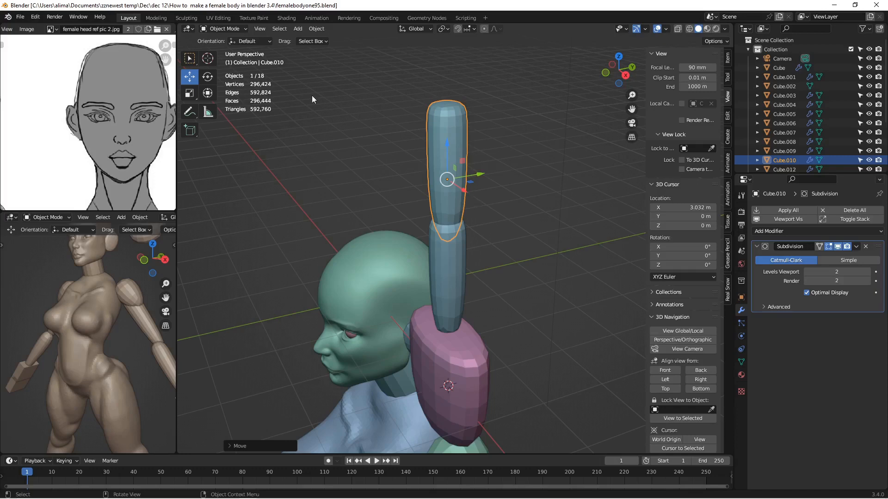
- Select the five end-cap faces at the tip of the upper finger segment in Edit Mode and save as femalebodyone96.blend
{"action": "left_click", "coordinate": [224, 29]}
{"action": "left_click", "coordinate": [233, 51]}
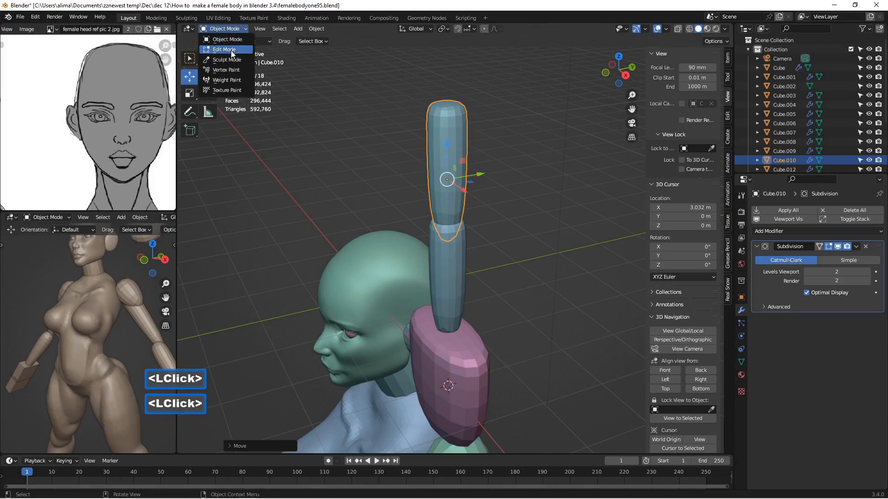
{"action": "middle_click_drag", "start_coordinate": [352, 120], "coordinate": [428, 122]}
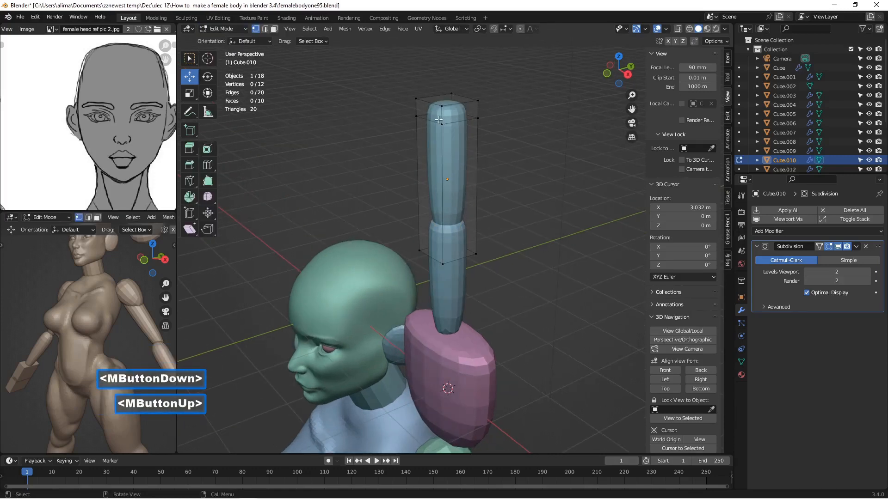
{"action": "left_click", "coordinate": [274, 30]}
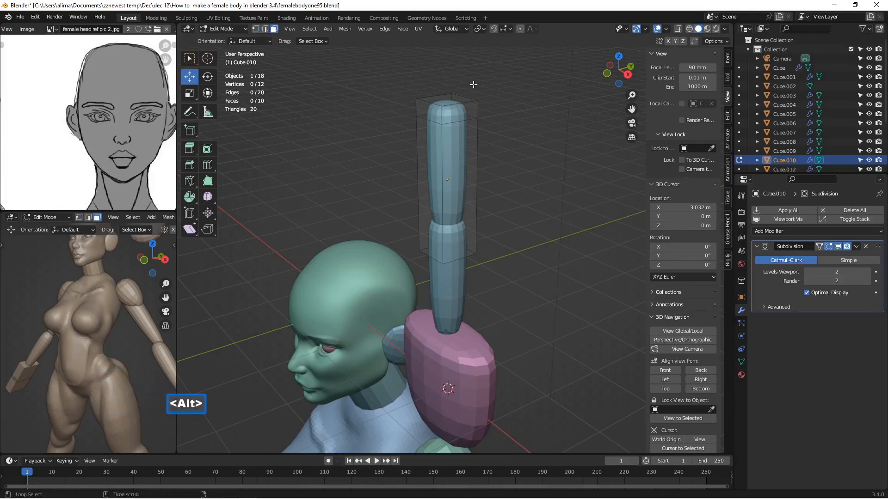
{"action": "left_click", "coordinate": [442, 119], "text": "alt"}
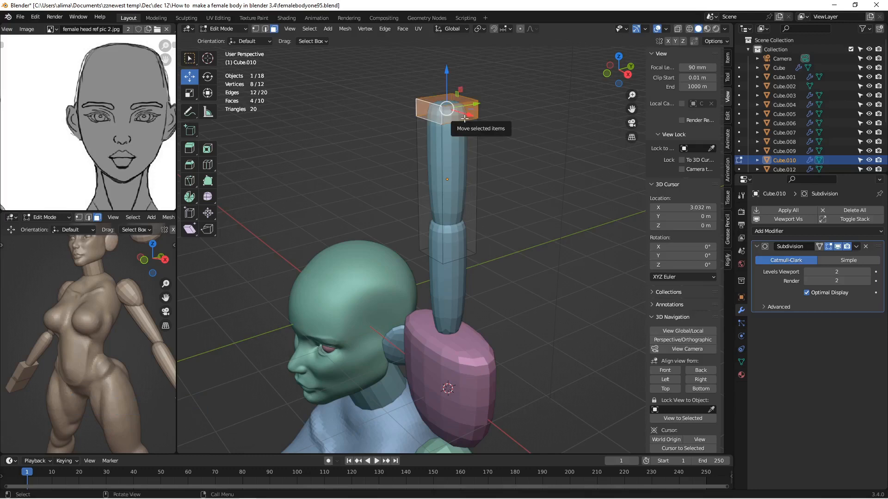
{"action": "left_click", "coordinate": [435, 102], "text": "shift"}
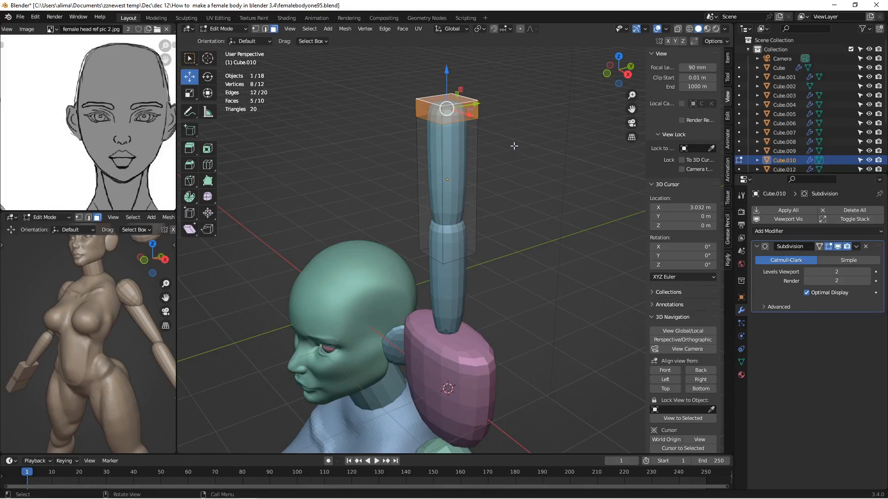
{"action": "key", "text": "Insert"}
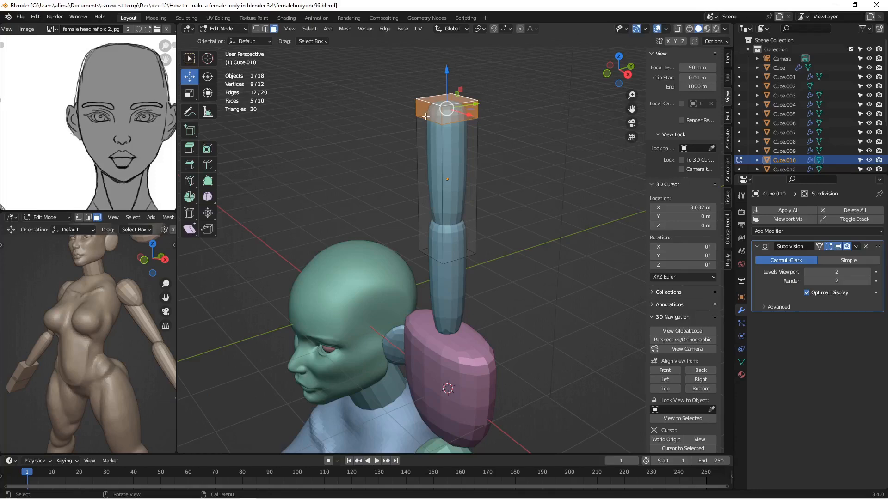
- Fatten the selected fingertip faces outward with Shrink/Fatten to widen the end of the upper segment
{"action": "scroll", "coordinate": [476, 128], "scroll_direction": "down", "scroll_amount": 1}
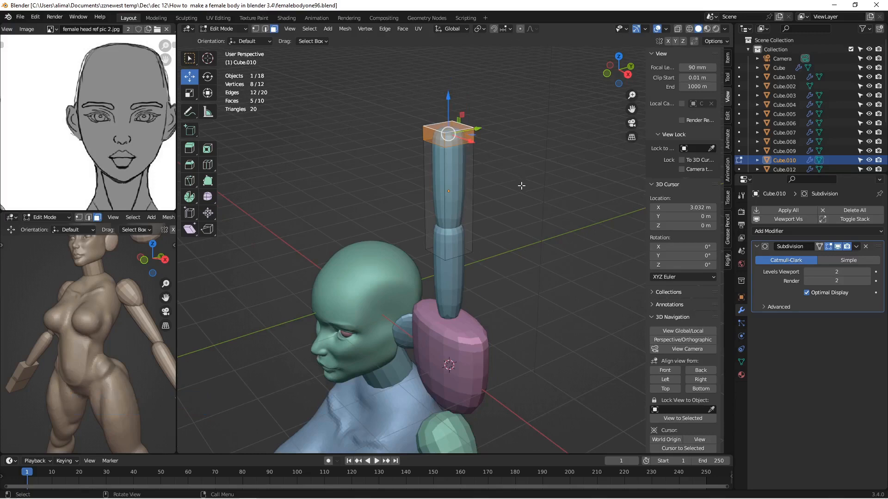
{"action": "key", "text": "alt"}
{"action": "key", "text": "alt+s"}
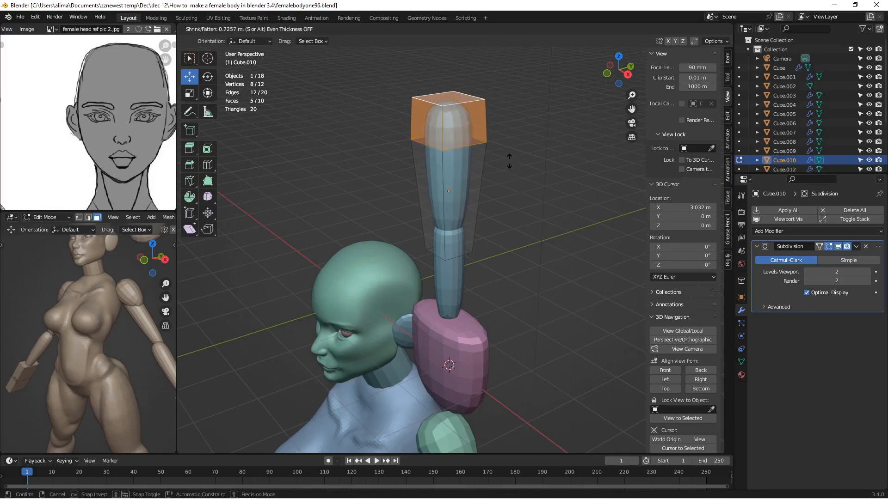
{"action": "left_click", "coordinate": [527, 171]}
{"action": "middle_click_drag", "start_coordinate": [471, 169], "coordinate": [409, 136]}
{"action": "scroll", "coordinate": [472, 169], "scroll_direction": "up", "scroll_amount": 2}
{"action": "scroll", "coordinate": [409, 136], "scroll_direction": "down", "scroll_amount": 2}
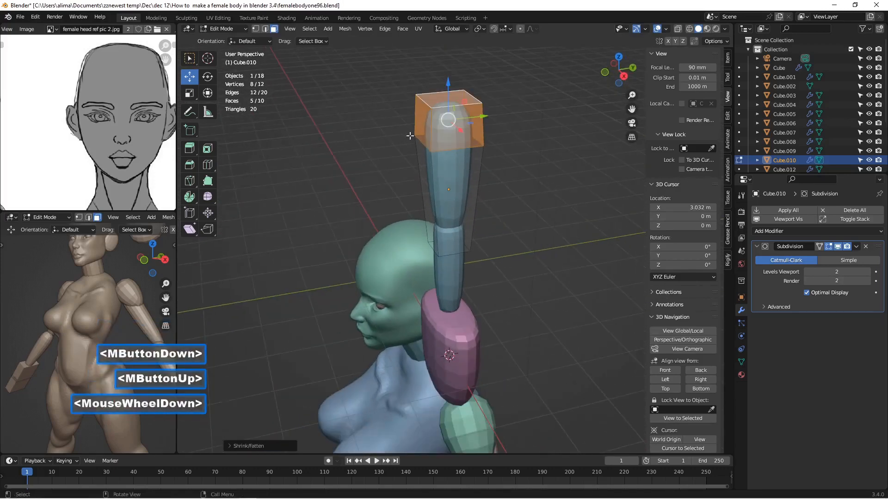
- Select one top edge of the fingertip cage and shift it slightly along Z and Y to shape the tip
{"action": "key", "text": "2"}
{"action": "left_click", "coordinate": [416, 121]}
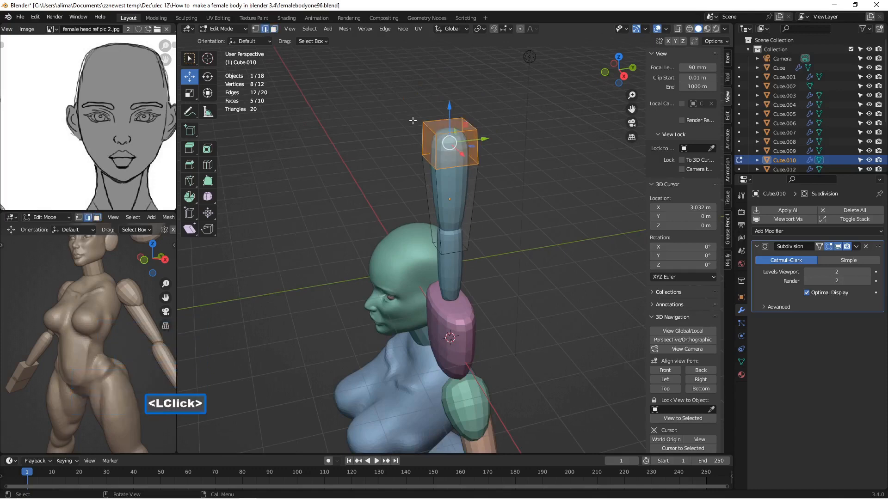
{"action": "left_click", "coordinate": [430, 124]}
{"action": "left_click", "coordinate": [429, 128]}
{"action": "left_click_drag", "start_coordinate": [430, 112], "coordinate": [428, 111]}
{"action": "middle_click_drag", "start_coordinate": [429, 111], "coordinate": [449, 127]}
{"action": "left_click_drag", "start_coordinate": [461, 112], "coordinate": [451, 113]}
{"action": "middle_click_drag", "start_coordinate": [398, 121], "coordinate": [461, 129]}
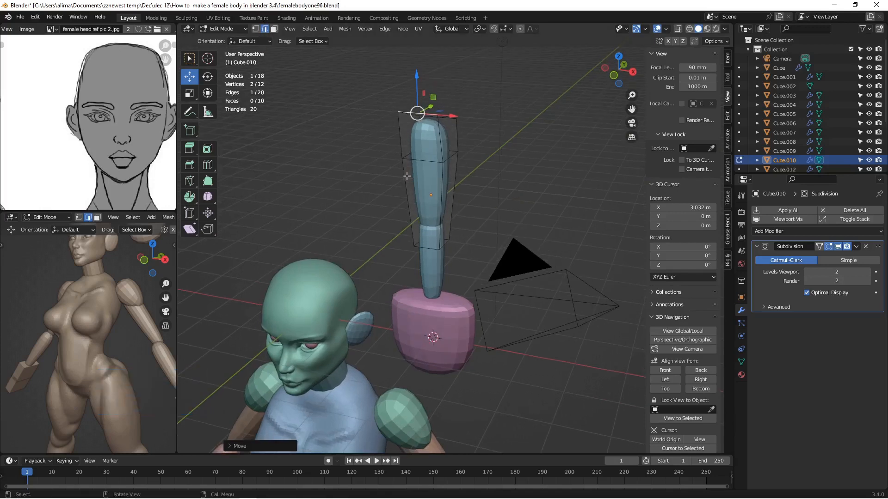
- Return to Object Mode and save the file as femalebodyone97.blend
{"action": "left_click", "coordinate": [235, 30]}
{"action": "left_click", "coordinate": [237, 40]}
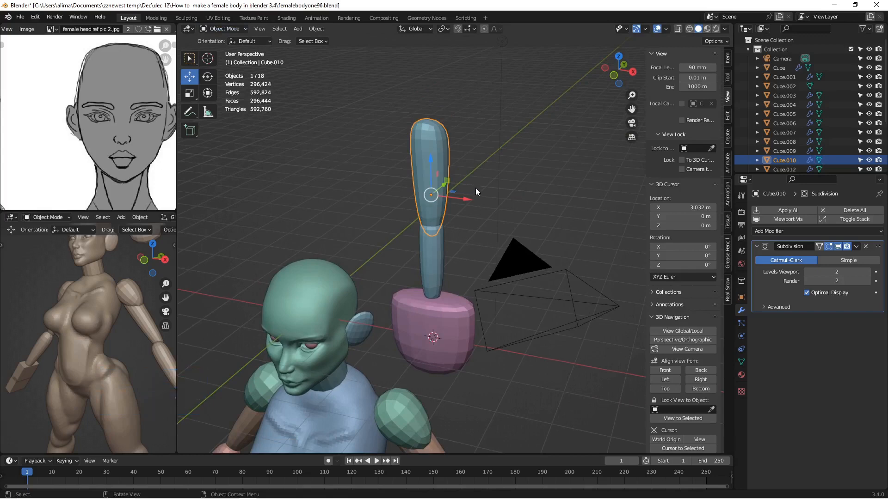
{"action": "key", "text": "Insert"}
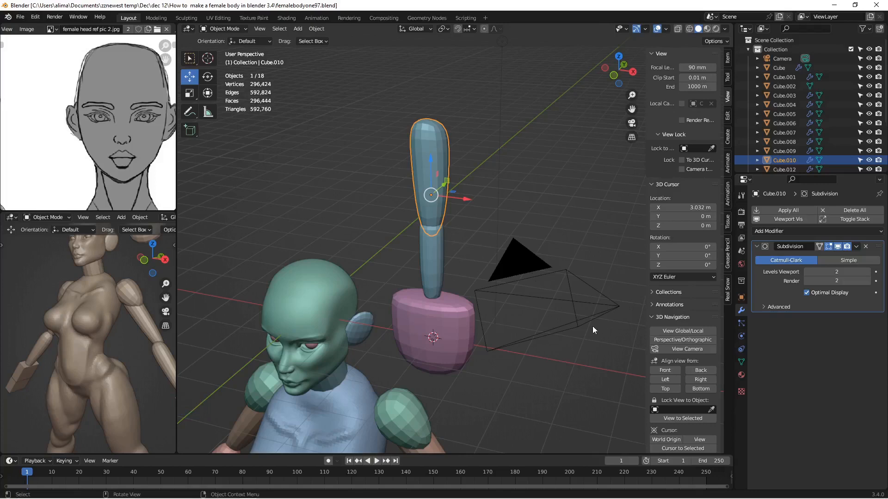
- In front view, scale both finger segments down together and place them on the palm's upper edge at the side nearest the head
{"action": "left_click", "coordinate": [665, 371]}
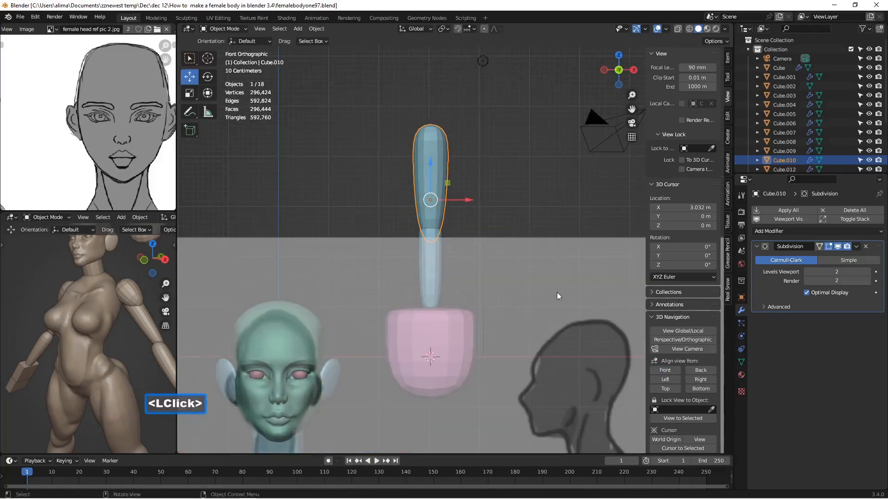
{"action": "left_click", "coordinate": [429, 262], "text": "shift"}
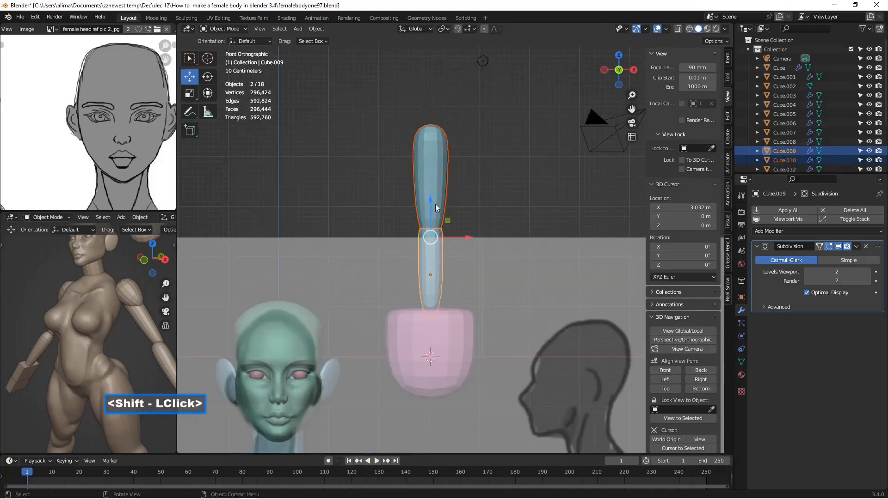
{"action": "left_click_drag", "start_coordinate": [431, 201], "coordinate": [423, 276]}
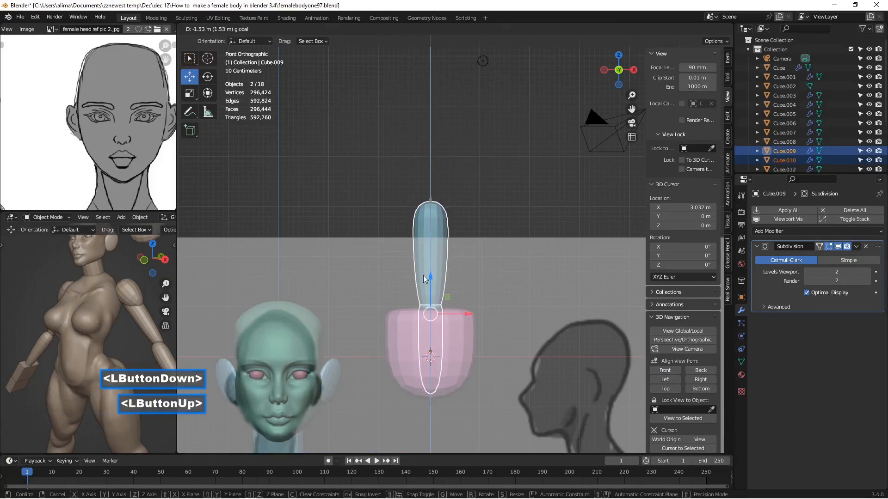
{"action": "key", "text": "s"}
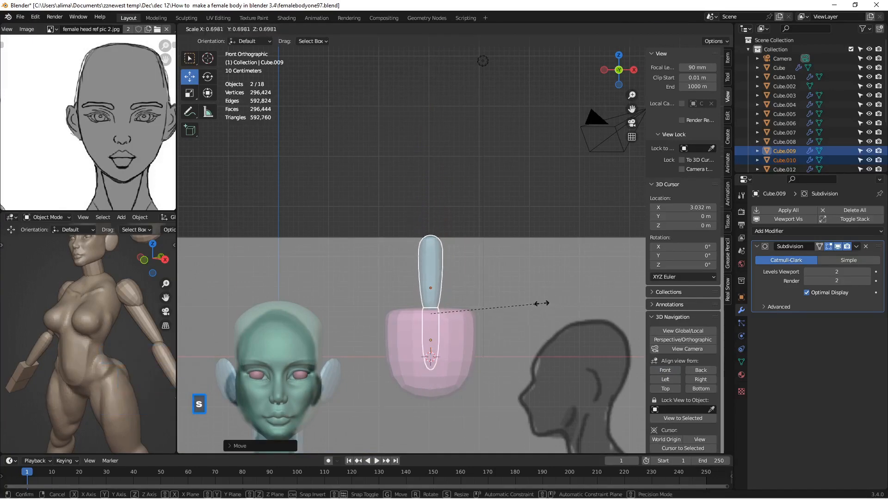
{"action": "left_click", "coordinate": [525, 295]}
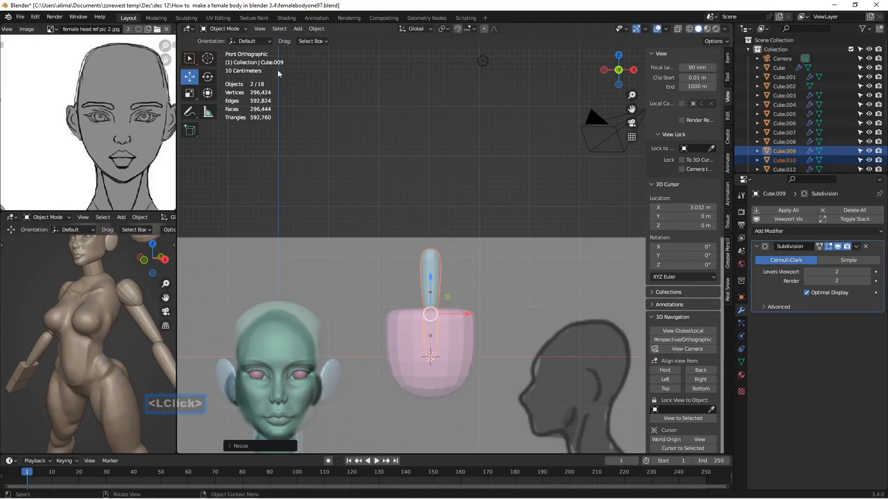
{"action": "left_click_drag", "start_coordinate": [426, 277], "coordinate": [425, 316]}
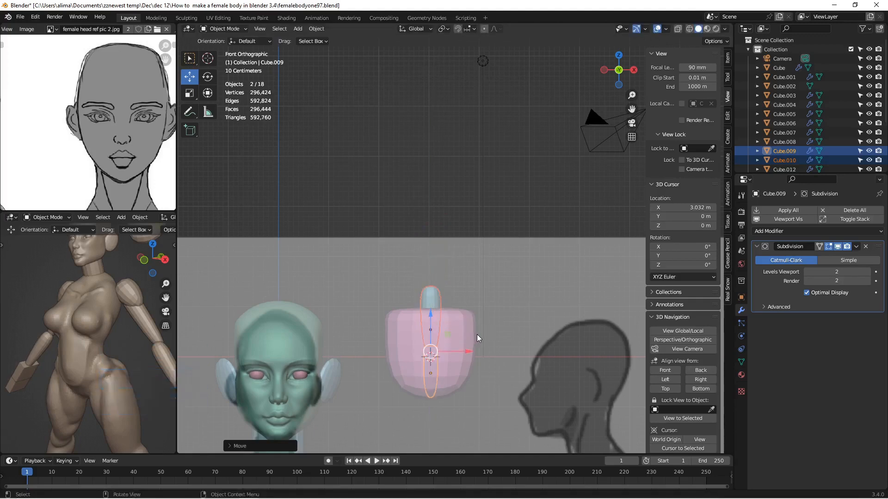
{"action": "key", "text": "s"}
{"action": "left_click", "coordinate": [485, 332]}
{"action": "left_click_drag", "start_coordinate": [432, 315], "coordinate": [402, 240]}
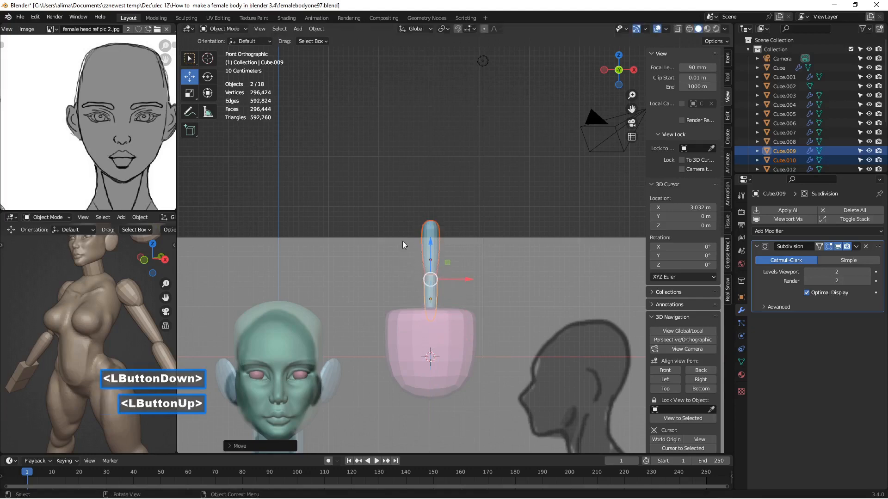
{"action": "left_click_drag", "start_coordinate": [471, 279], "coordinate": [440, 284]}
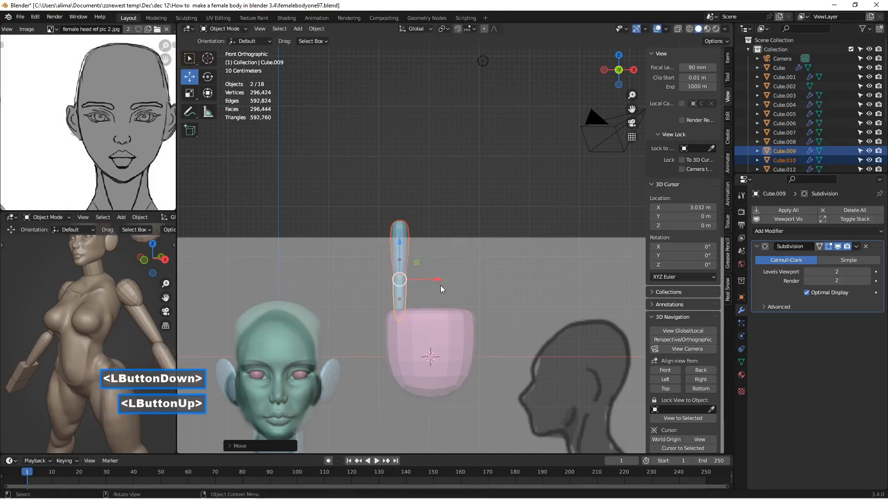
- Duplicate the two-segment finger, move the copy along X beside the first one, and raise it slightly
{"action": "key", "text": "shift+d"}
{"action": "left_click", "coordinate": [442, 286]}
{"action": "left_click_drag", "start_coordinate": [436, 279], "coordinate": [463, 280]}
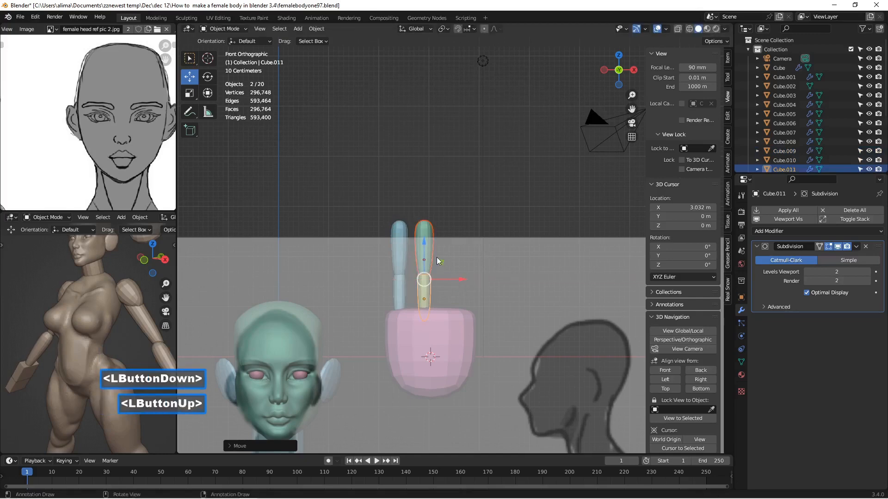
{"action": "left_click_drag", "start_coordinate": [423, 240], "coordinate": [418, 238]}
- Lower both segments of the first finger along Z into the palm and save as femalebodyone98.blend
{"action": "left_click", "coordinate": [401, 256]}
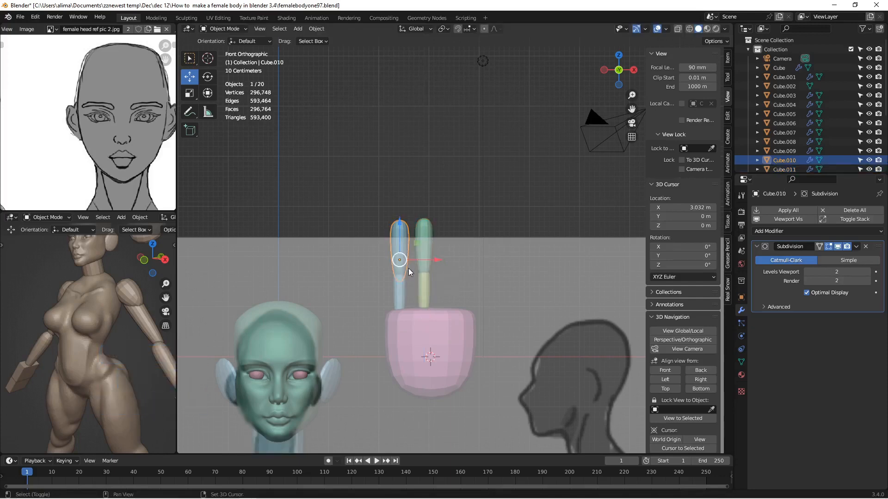
{"action": "left_click", "coordinate": [402, 289], "text": "shift"}
{"action": "left_click_drag", "start_coordinate": [400, 253], "coordinate": [398, 257]}
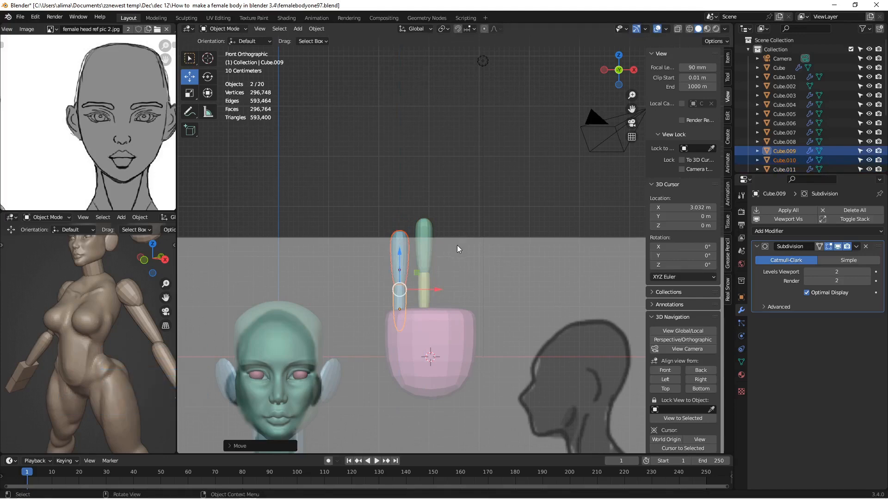
{"action": "key", "text": "Insert"}
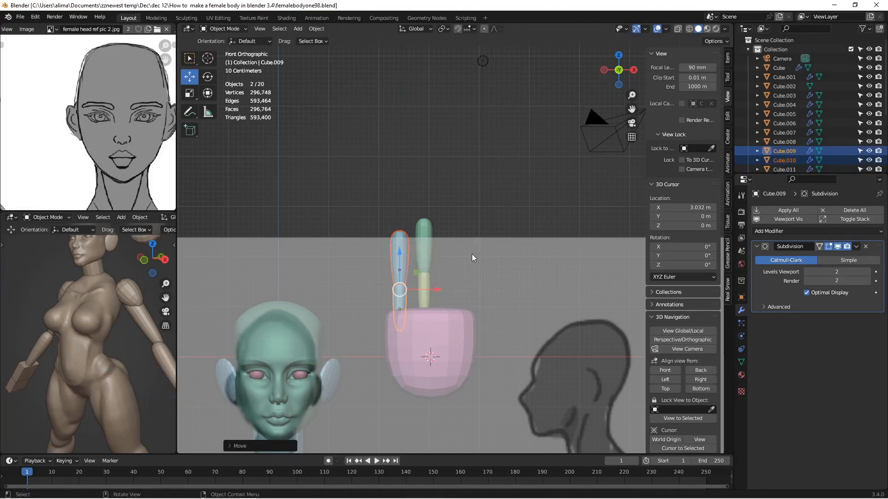
- Duplicate the second finger's two segments, move the copy along X to the third finger position, and lower it slightly
{"action": "left_click", "coordinate": [427, 252]}
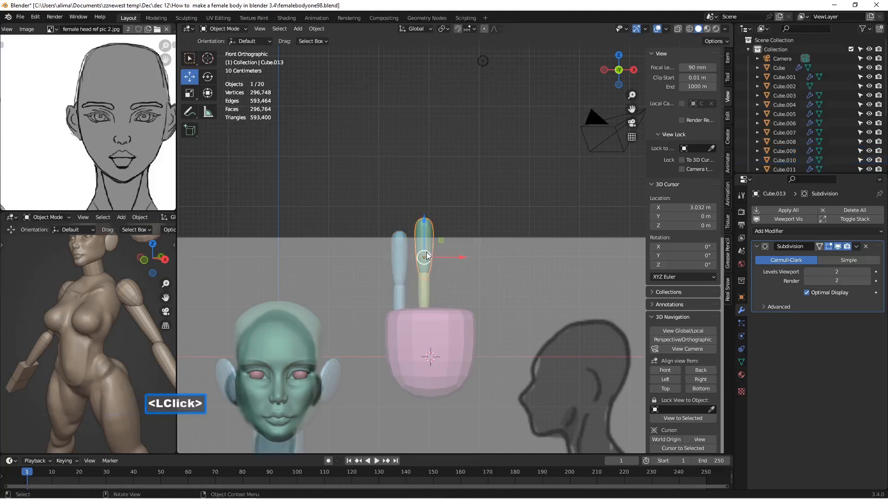
{"action": "left_click", "coordinate": [423, 282], "text": "shift"}
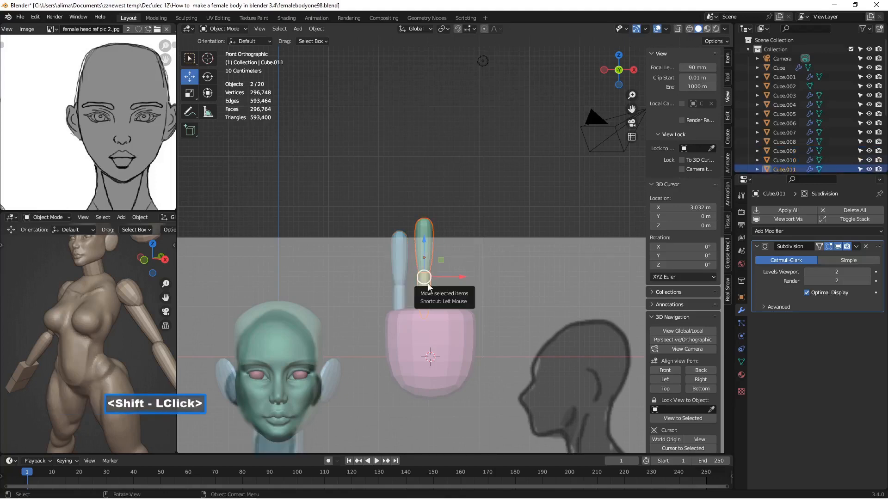
{"action": "key", "text": "shift+d"}
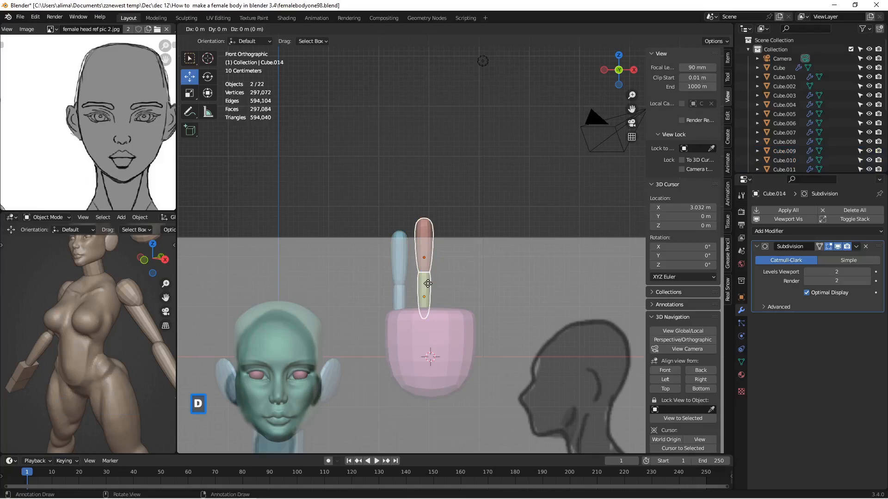
{"action": "left_click", "coordinate": [428, 284]}
{"action": "left_click_drag", "start_coordinate": [437, 274], "coordinate": [465, 279]}
{"action": "left_click_drag", "start_coordinate": [446, 240], "coordinate": [443, 245]}
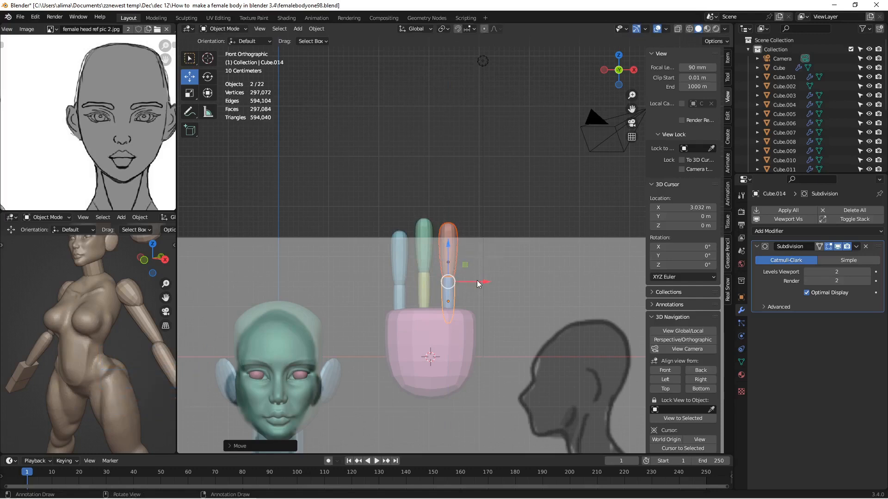
{"action": "left_click_drag", "start_coordinate": [484, 281], "coordinate": [479, 282]}
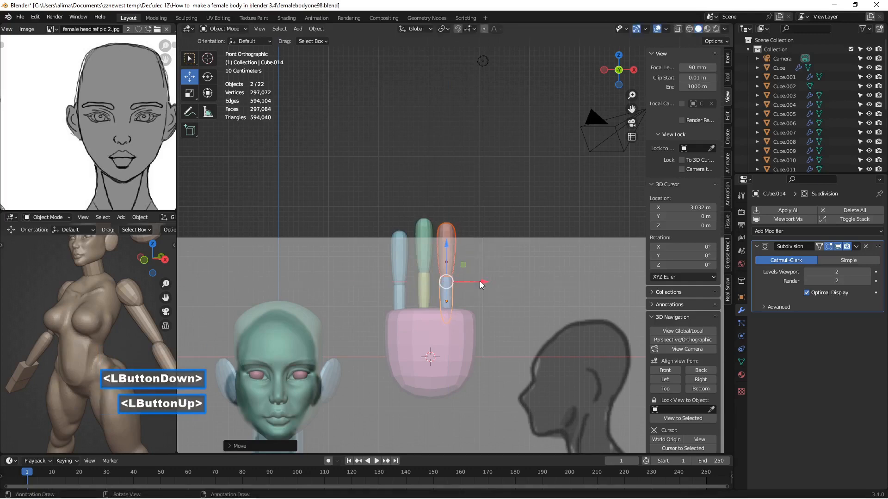
- Duplicate the third finger, move the copy along X to the palm's outer edge, and save as femalebodyone99.blend
{"action": "key", "text": "shift+d"}
{"action": "left_click", "coordinate": [479, 281]}
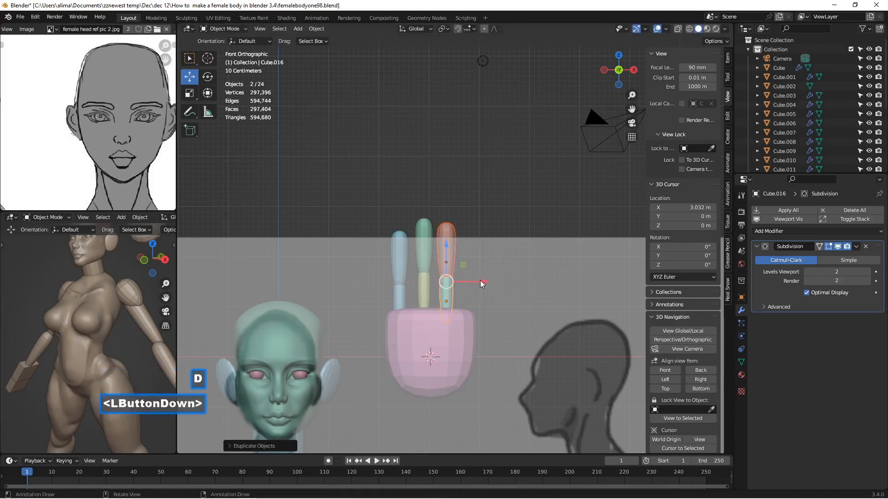
{"action": "left_click_drag", "start_coordinate": [475, 282], "coordinate": [499, 282]}
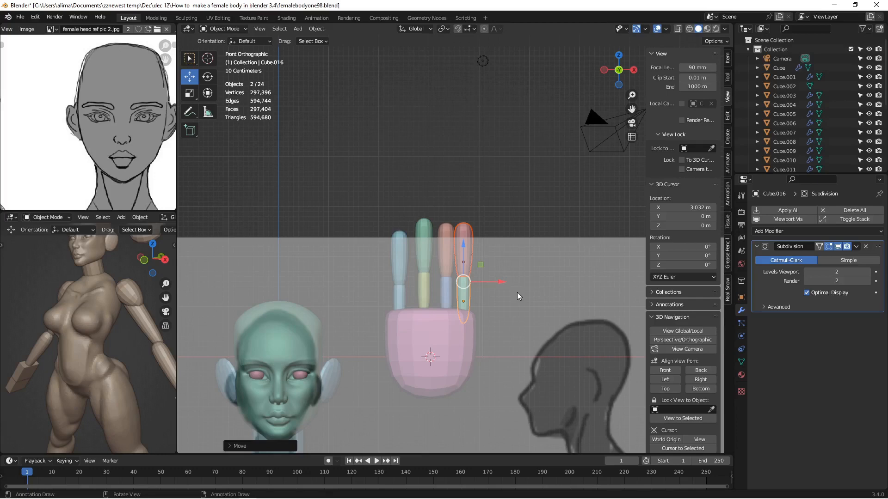
{"action": "key", "text": "Insert"}
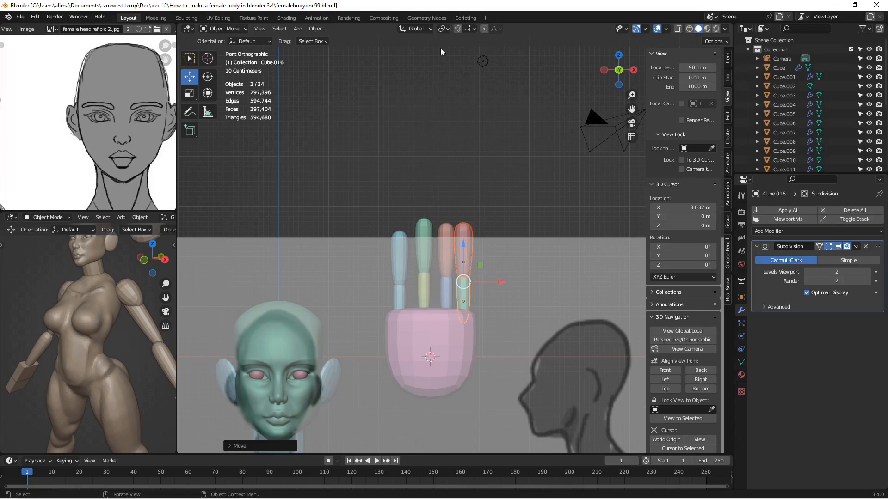
- Set the pivot to the 3D Cursor, place the cursor at the first finger's base, and rotate both its segments outward about 17 degrees
{"action": "left_click", "coordinate": [446, 28]}
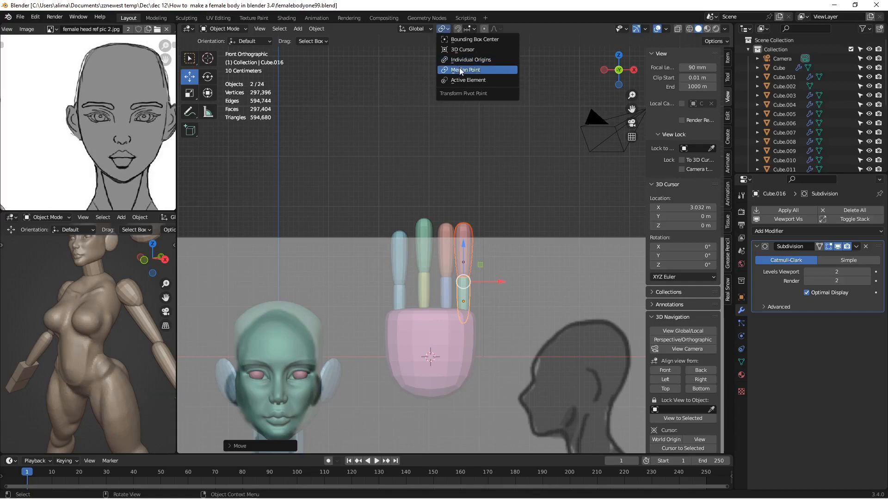
{"action": "left_click", "coordinate": [484, 50]}
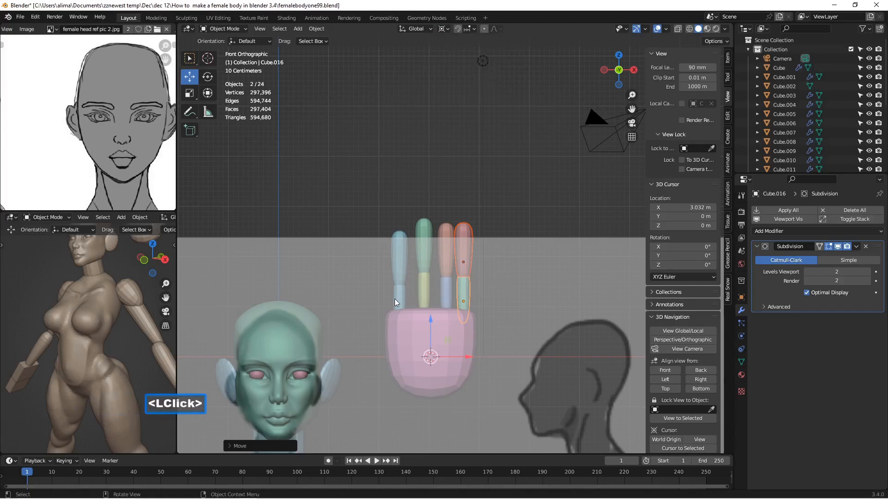
{"action": "key", "text": "shift"}
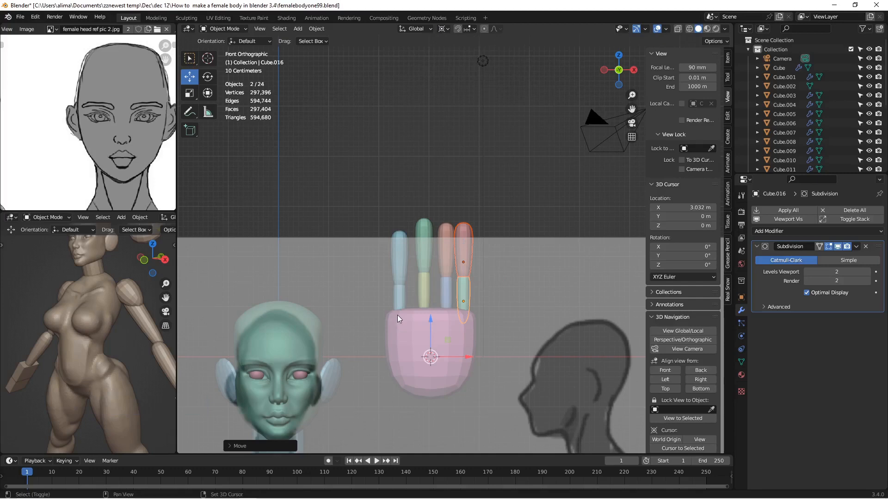
{"action": "right_click", "coordinate": [399, 313], "text": "shift"}
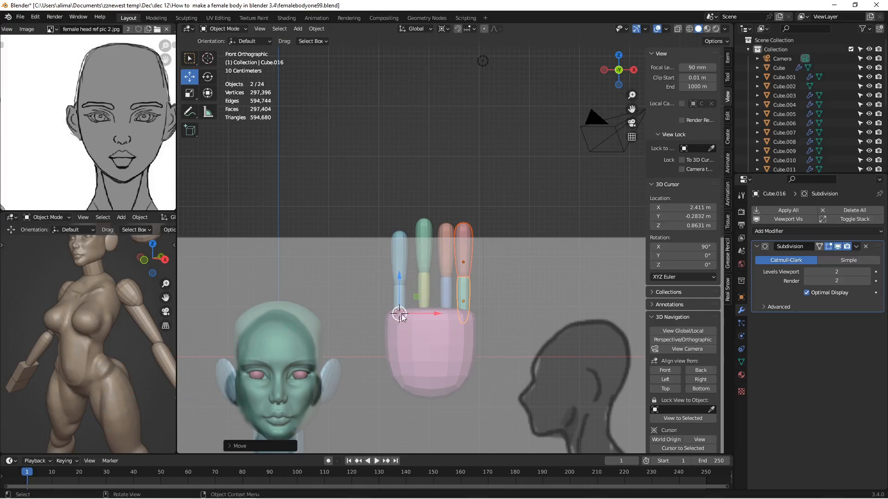
{"action": "left_click", "coordinate": [398, 255]}
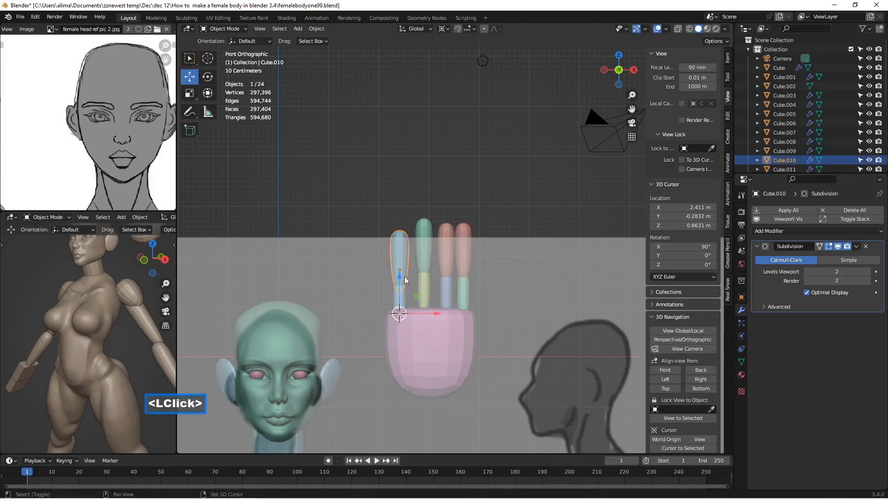
{"action": "left_click", "coordinate": [401, 299], "text": "shift"}
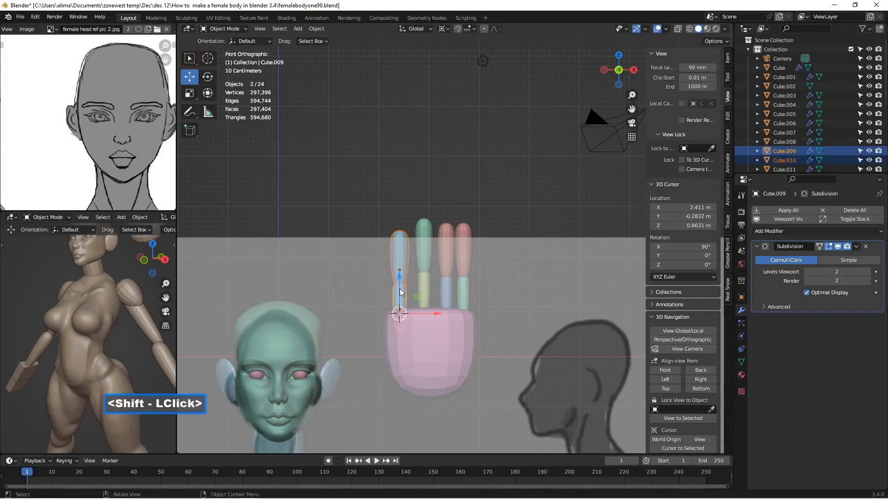
{"action": "key", "text": "r"}
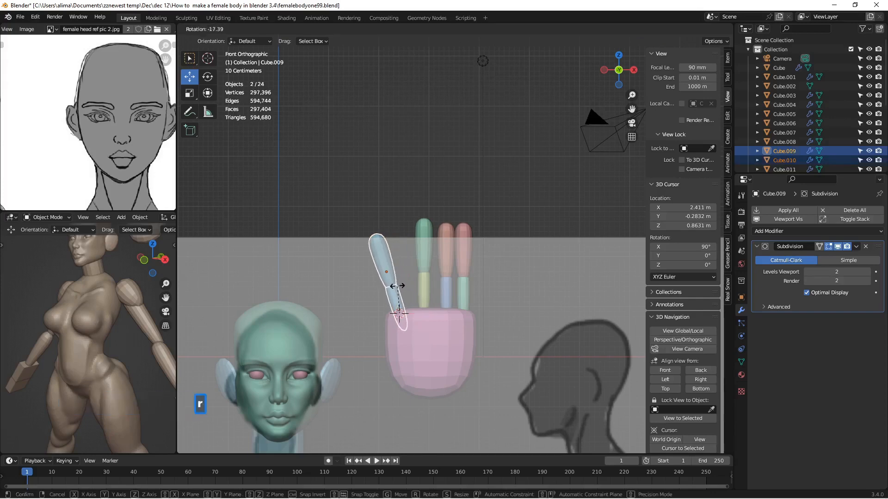
{"action": "left_click", "coordinate": [398, 287]}
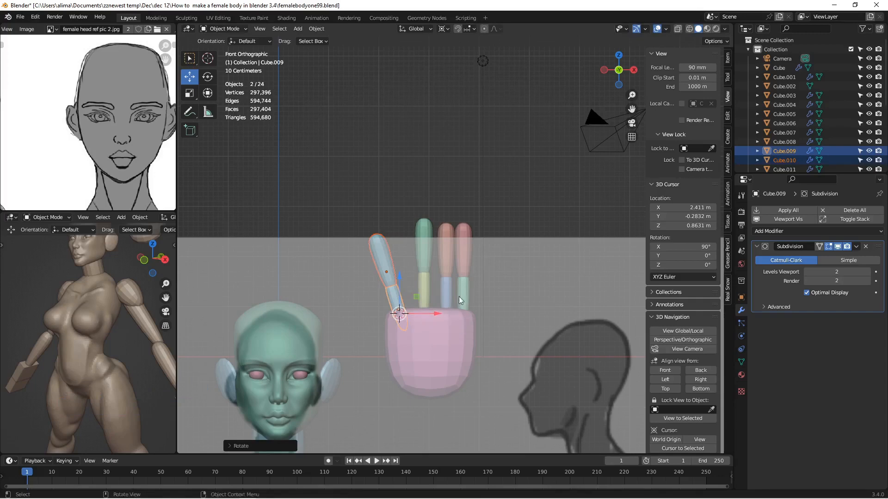
- Place the 3D cursor at the fourth finger's base and rotate both its segments outward about 16 degrees
{"action": "left_click", "coordinate": [461, 264]}
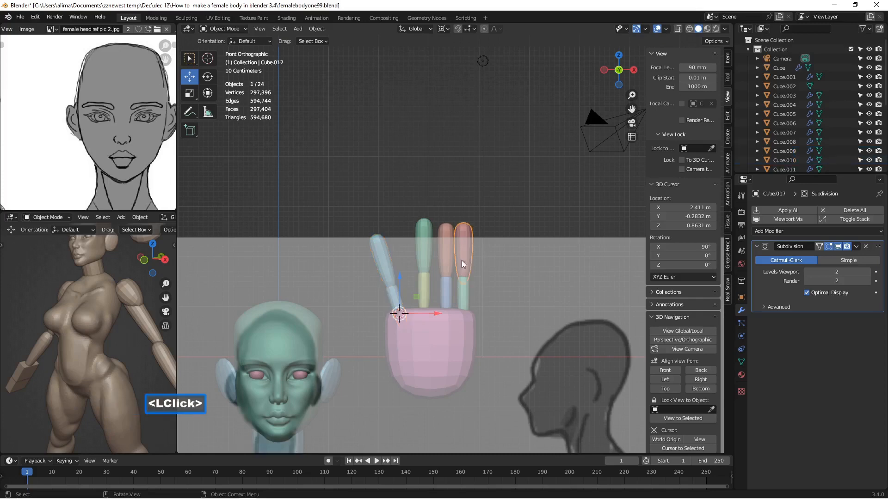
{"action": "left_click", "coordinate": [462, 296], "text": "shift"}
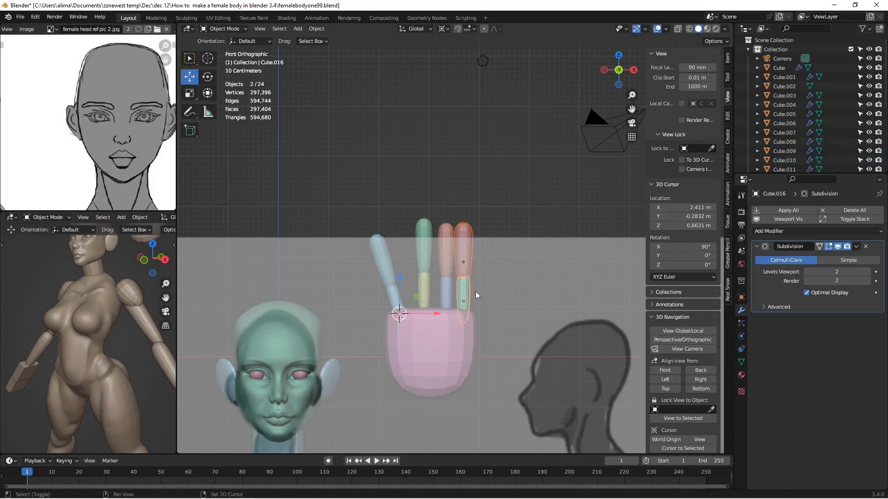
{"action": "right_click", "coordinate": [462, 316], "text": "shift"}
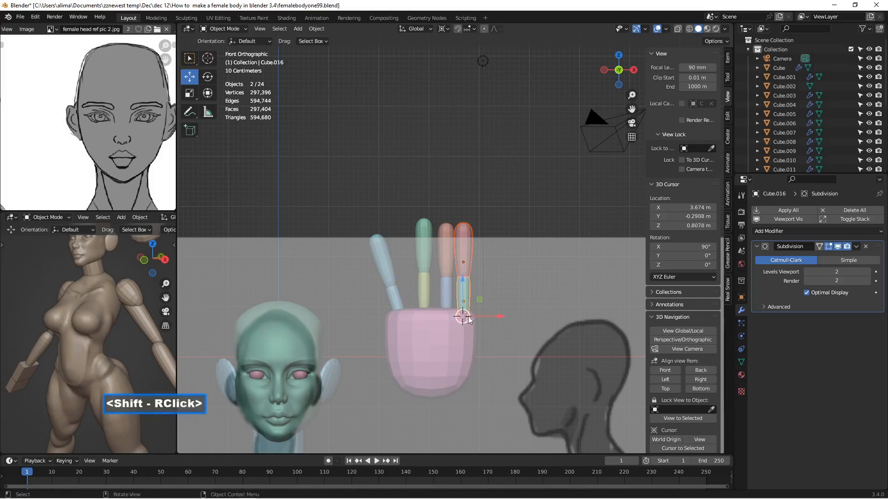
{"action": "key", "text": "r"}
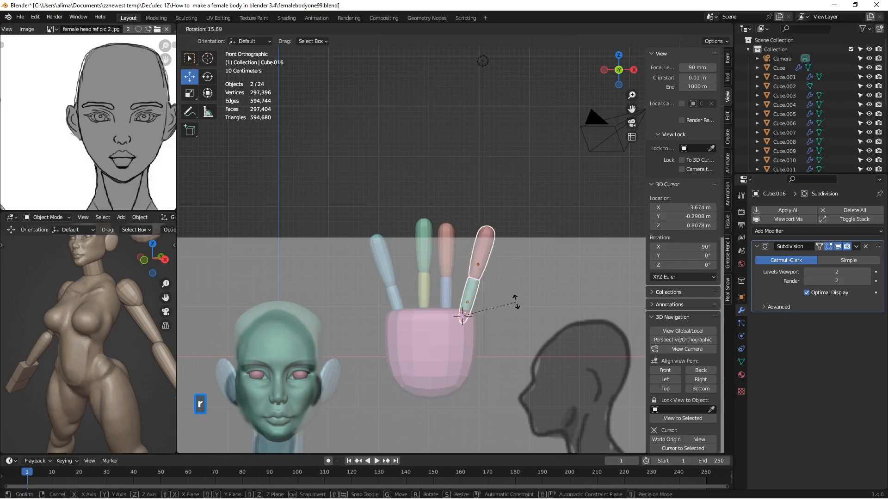
{"action": "left_click", "coordinate": [516, 303]}
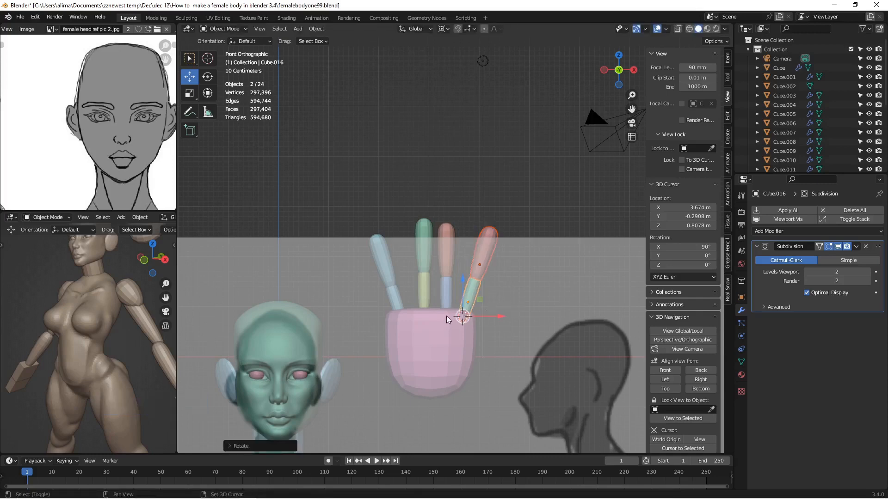
- Place the 3D cursor at the third finger's base and rotate both its segments about 10 degrees toward the fourth finger
{"action": "left_click", "coordinate": [448, 271]}
{"action": "left_click", "coordinate": [448, 294], "text": "shift"}
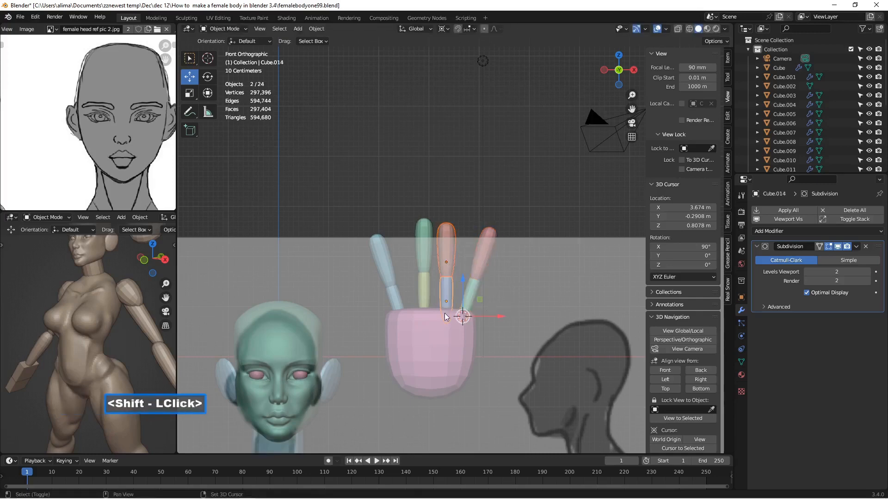
{"action": "right_click", "coordinate": [445, 314], "text": "shift"}
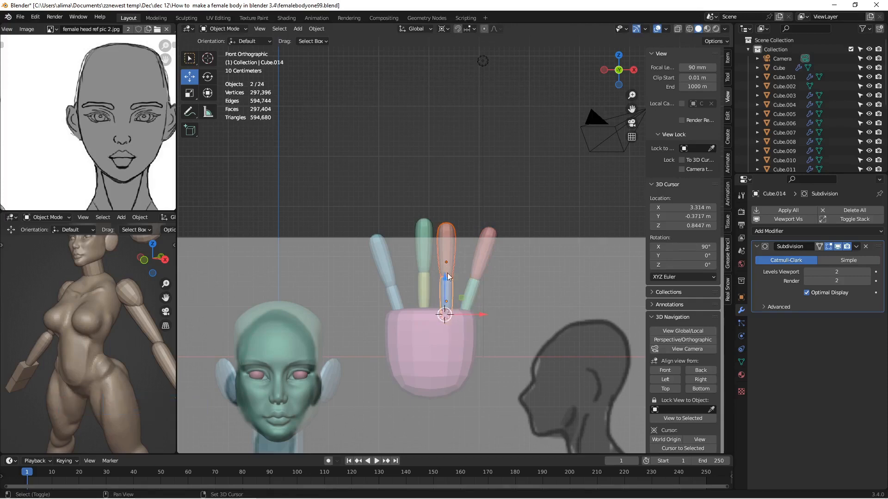
{"action": "key", "text": "r"}
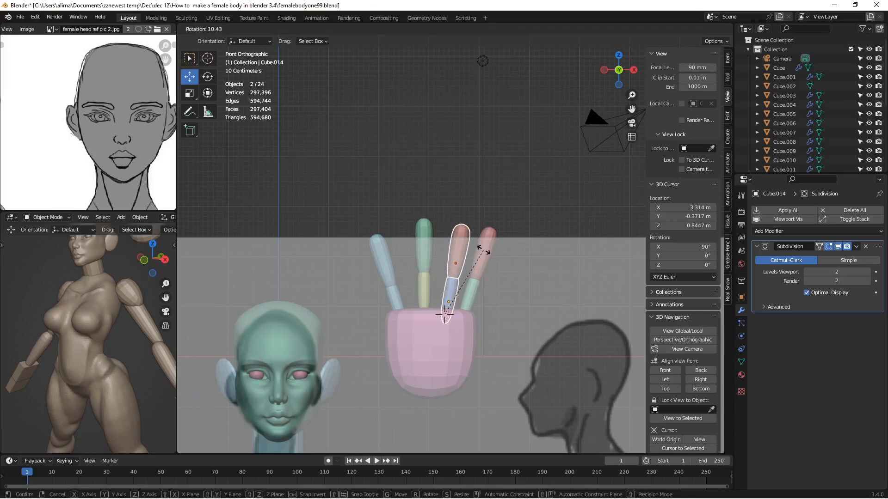
{"action": "left_click", "coordinate": [484, 251]}
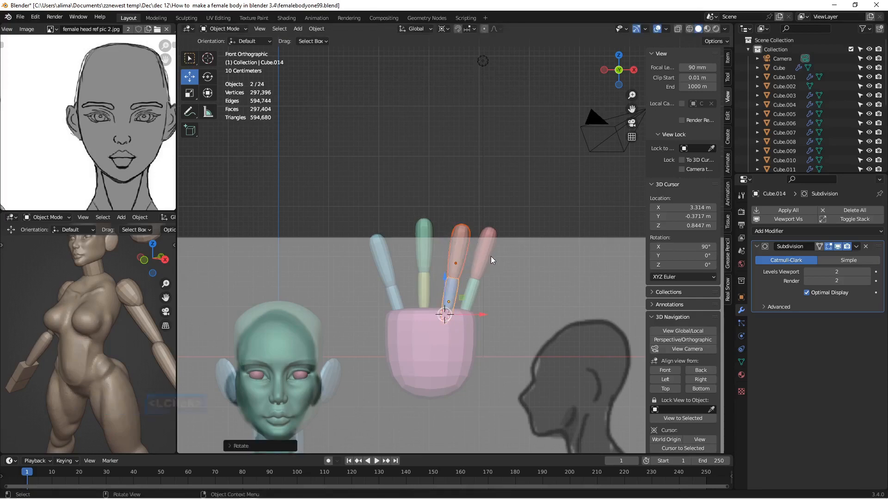
- With Normal orientation and Median Point pivot, slide the fourth finger along its length into the palm and save as femalebodyone100.blend
{"action": "left_click", "coordinate": [479, 268]}
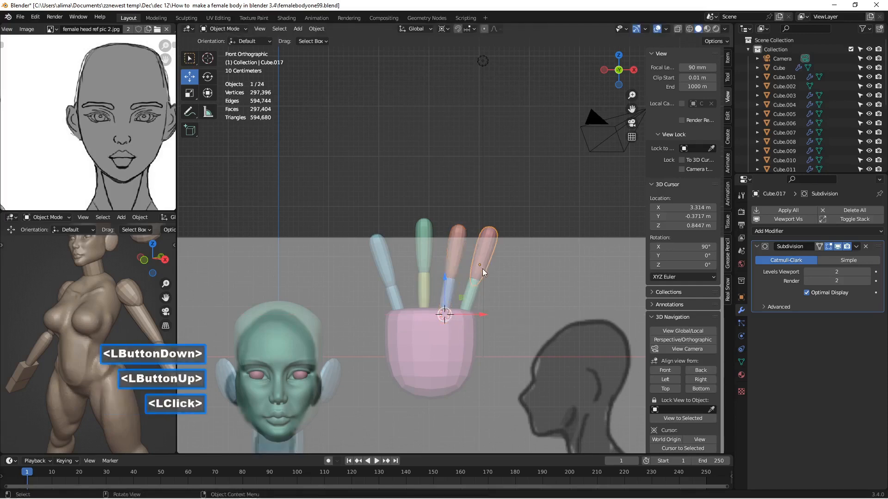
{"action": "left_click", "coordinate": [473, 294], "text": "shift"}
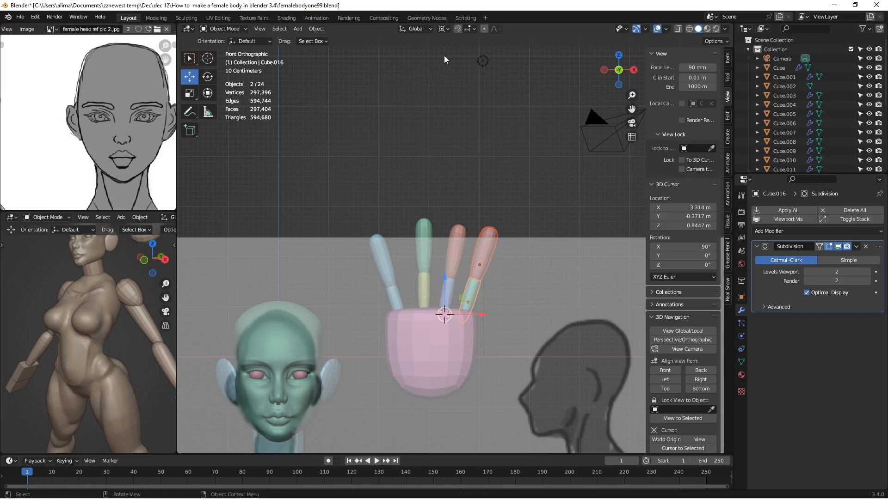
{"action": "left_click", "coordinate": [429, 31]}
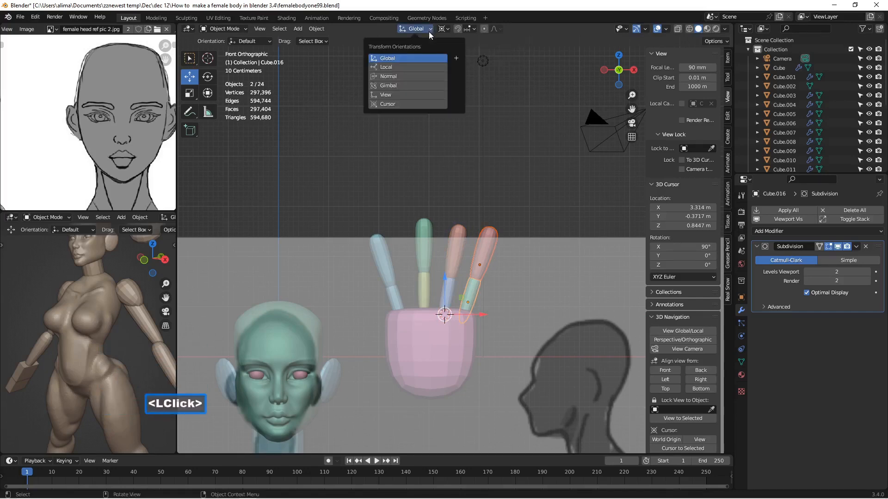
{"action": "left_click", "coordinate": [418, 77]}
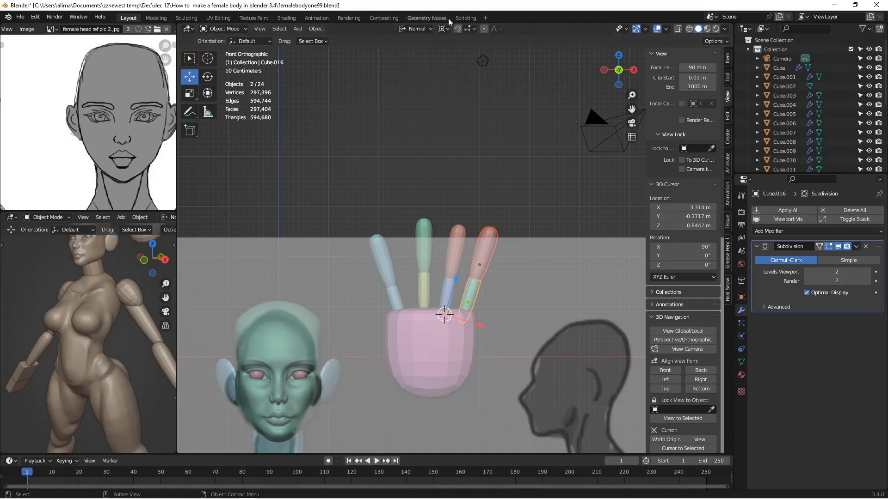
{"action": "left_click", "coordinate": [443, 29]}
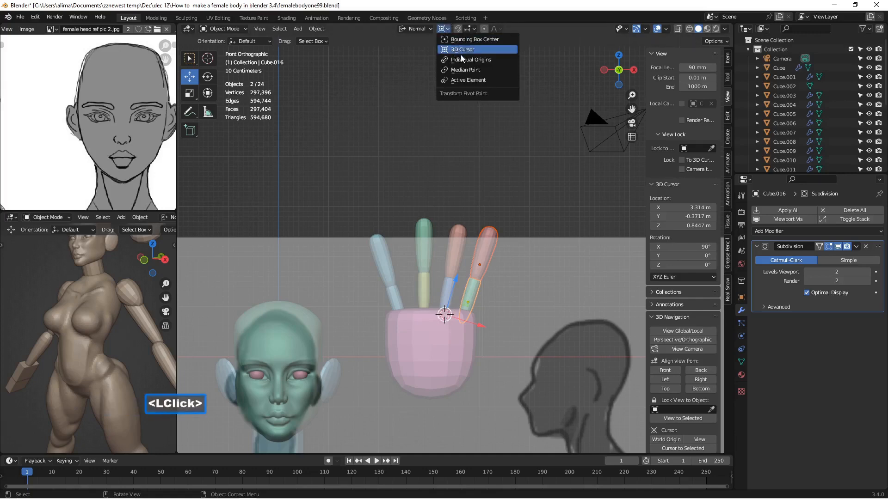
{"action": "left_click", "coordinate": [466, 70]}
{"action": "mouse_move", "coordinate": [484, 248]}
{"action": "left_mouse_down"}
{"action": "mouse_move", "coordinate": [479, 258]}
{"action": "mouse_move", "coordinate": [488, 243]}
{"action": "left_mouse_up"}
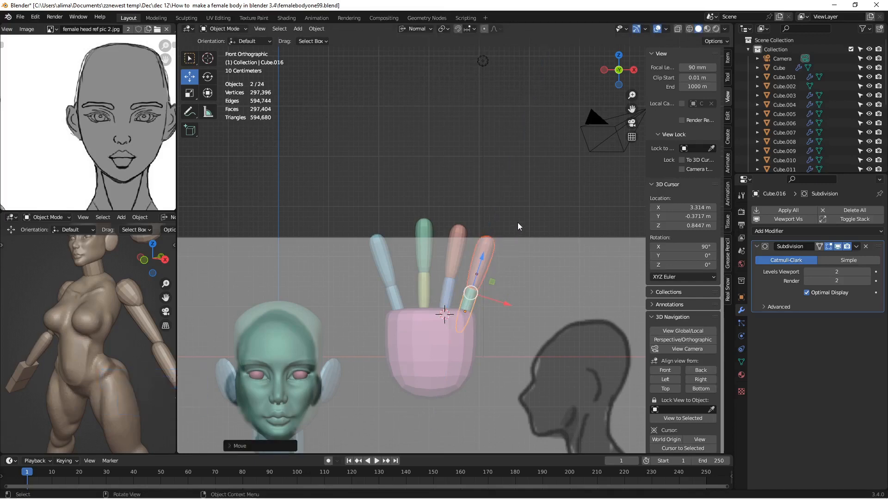
{"action": "key", "text": "Insert"}
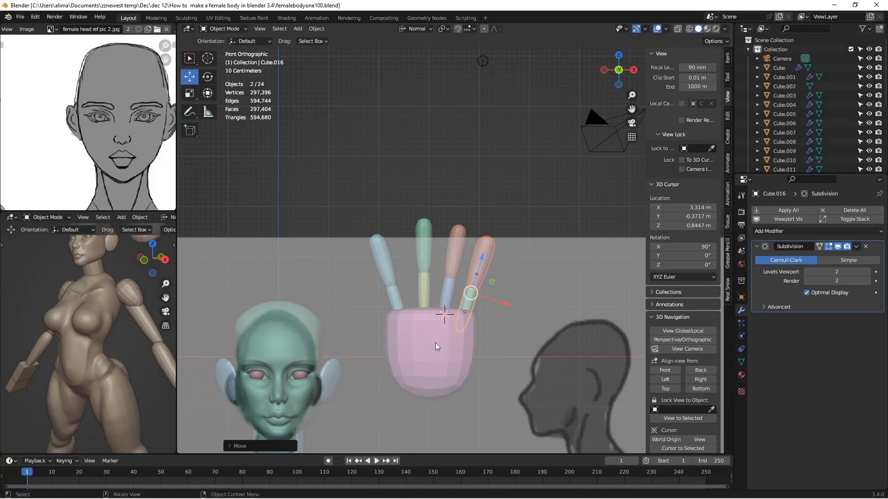
- Switch to Global orientation, duplicate the first finger's two segments, and move the copy along Z and X to the palm's side as a thumb
{"action": "left_click", "coordinate": [429, 29]}
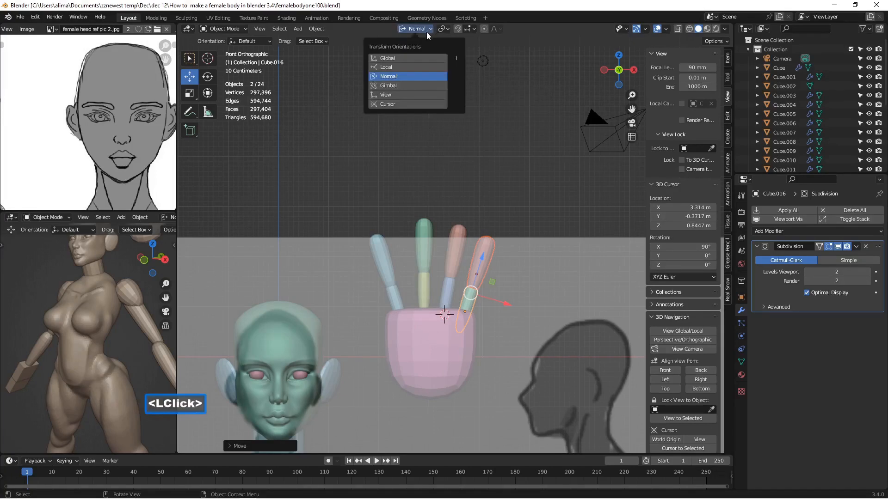
{"action": "left_click", "coordinate": [407, 57]}
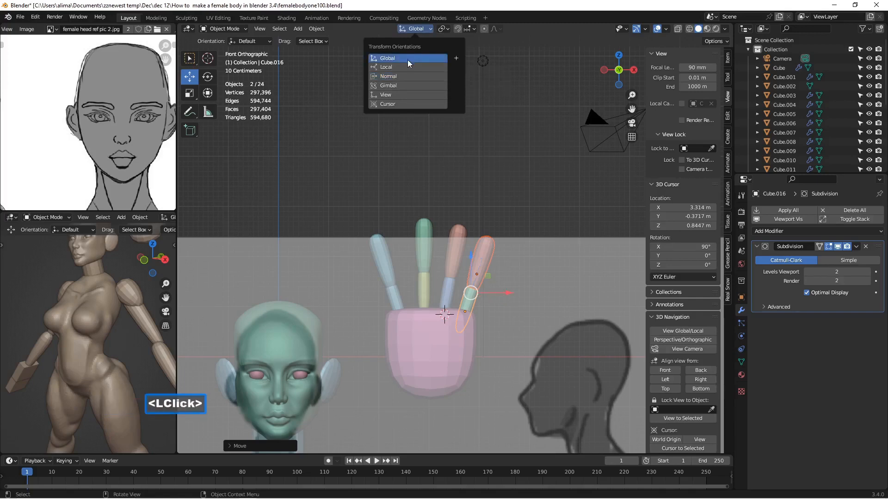
{"action": "left_click", "coordinate": [389, 267]}
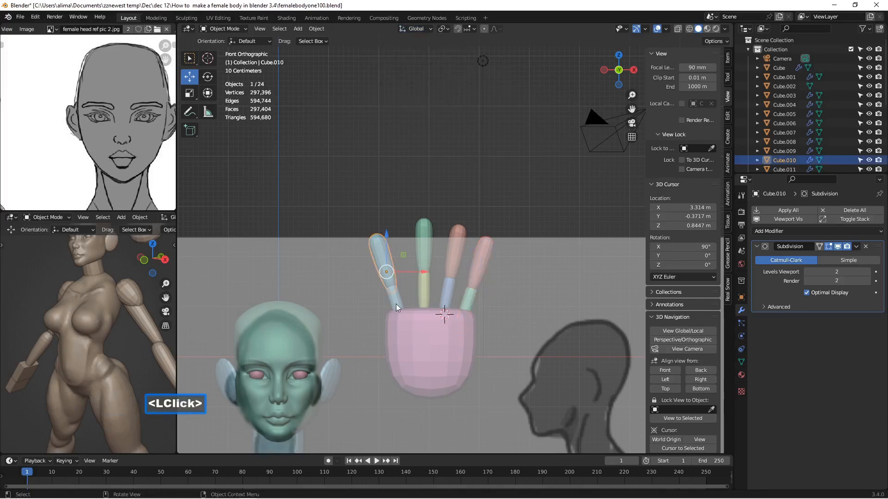
{"action": "left_click", "coordinate": [396, 304], "text": "shift"}
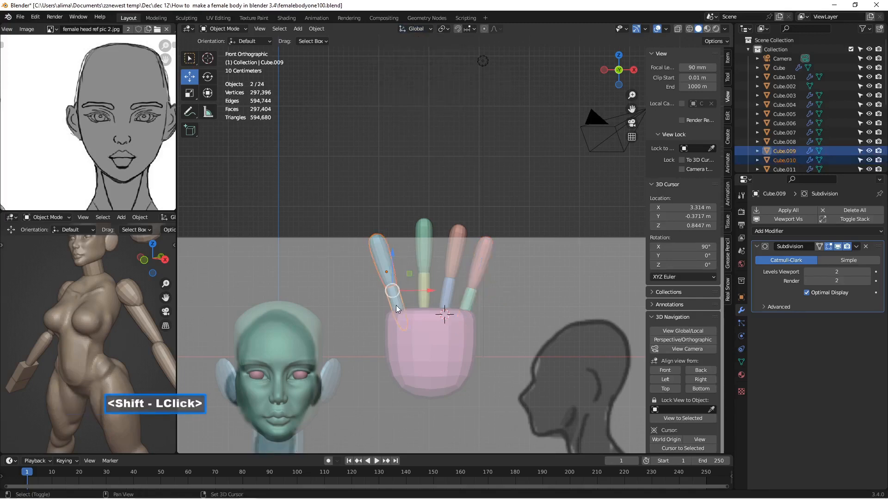
{"action": "key", "text": "shift+d"}
{"action": "left_click", "coordinate": [397, 271]}
{"action": "left_click_drag", "start_coordinate": [390, 257], "coordinate": [384, 302]}
{"action": "left_click_drag", "start_coordinate": [426, 343], "coordinate": [409, 336]}
{"action": "left_click", "coordinate": [412, 336]}
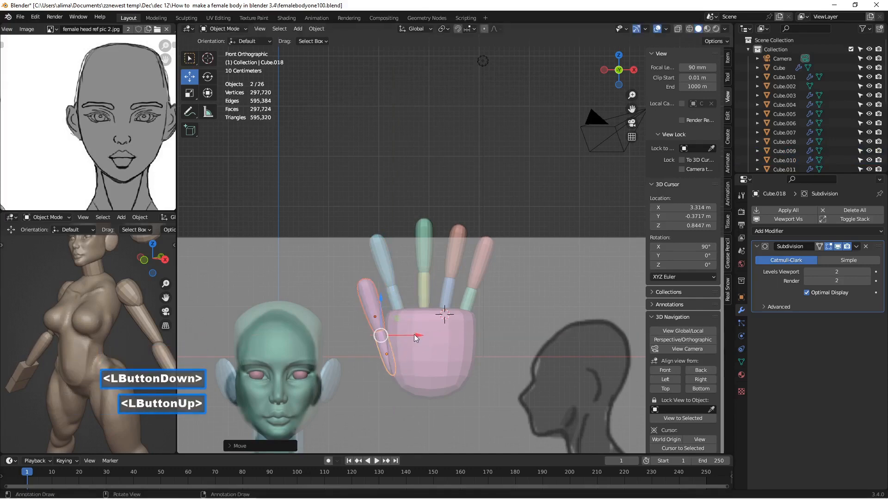
- Rotate the thumb outward about 25 degrees around the 3D cursor placed at its base, and save as femalebodyone101.blend
{"action": "right_click", "coordinate": [390, 364], "text": "shift"}
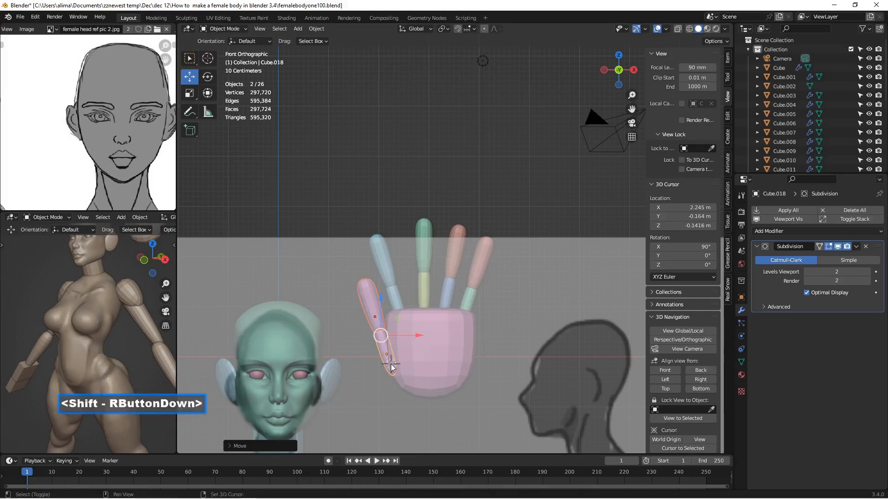
{"action": "left_click", "coordinate": [446, 29]}
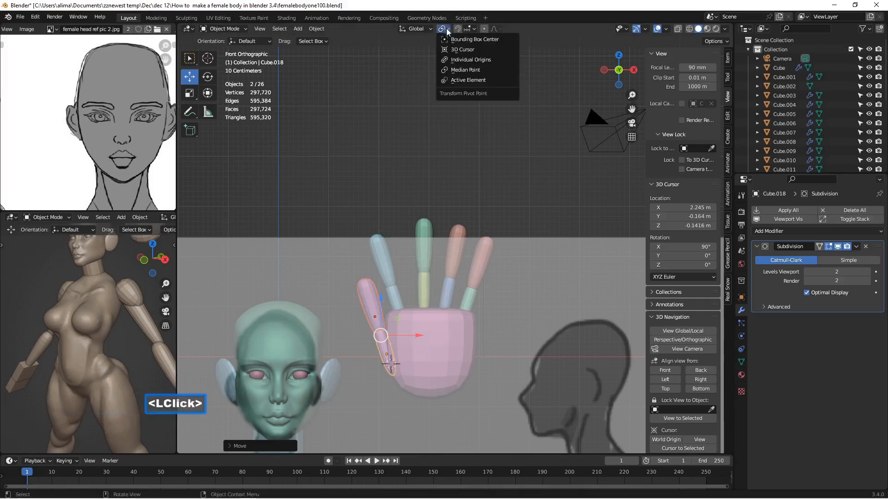
{"action": "left_click", "coordinate": [456, 49]}
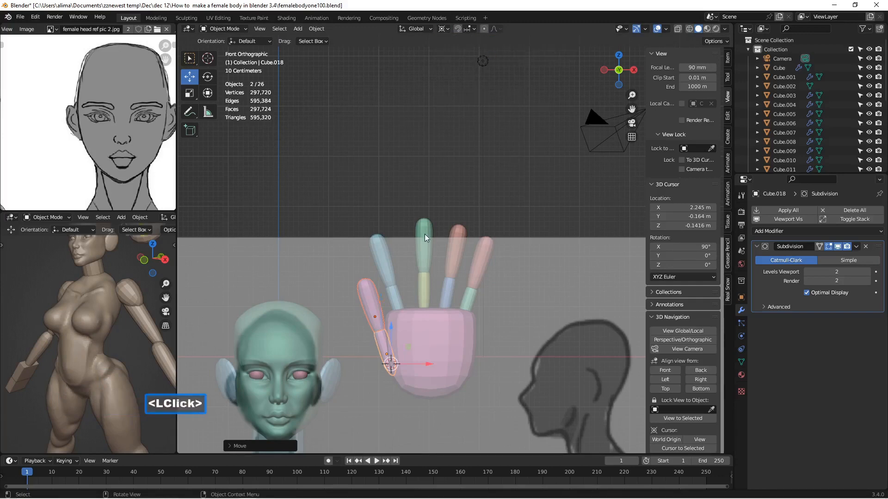
{"action": "key", "text": "r"}
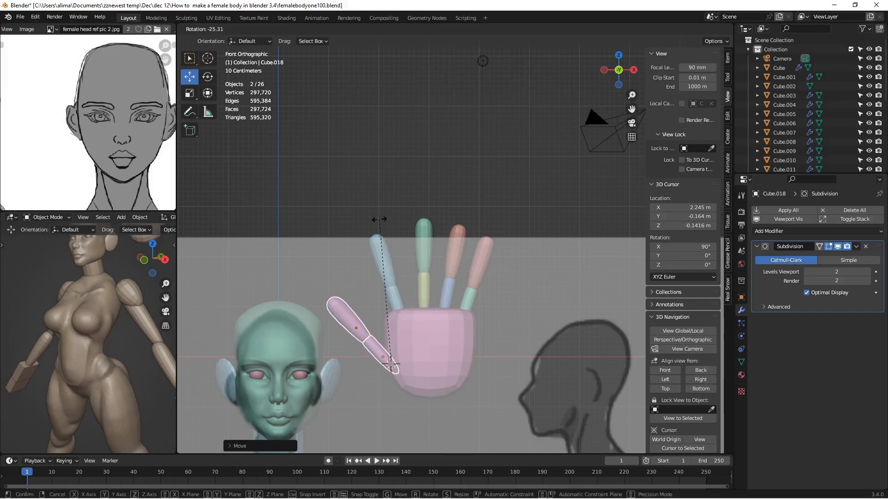
{"action": "left_click", "coordinate": [379, 220]}
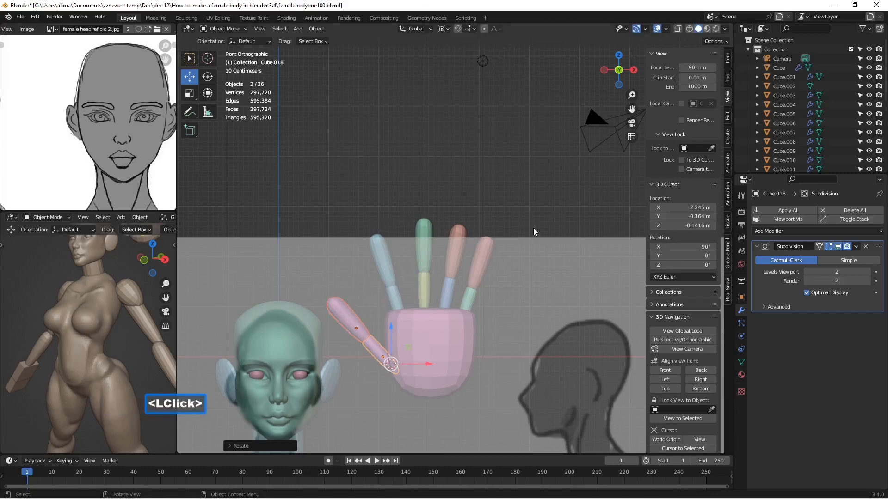
{"action": "key", "text": "Insert"}
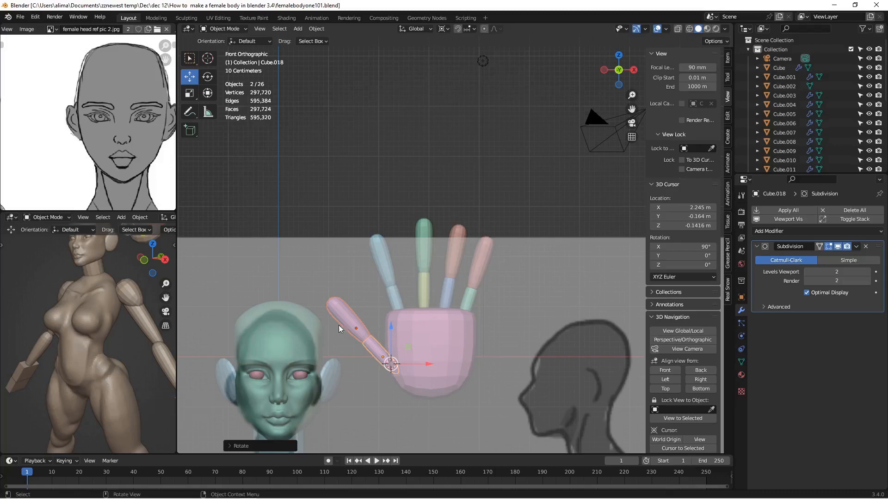
- Duplicate the thumb's base segment and move the copy along X into the palm
{"action": "scroll", "coordinate": [367, 328], "scroll_direction": "up", "scroll_amount": 2}
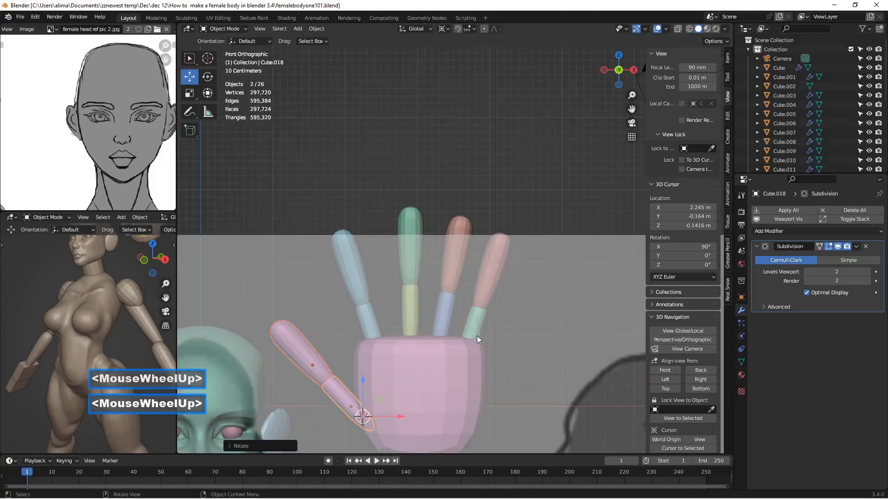
{"action": "scroll", "coordinate": [477, 327], "scroll_direction": "down", "scroll_amount": 2}
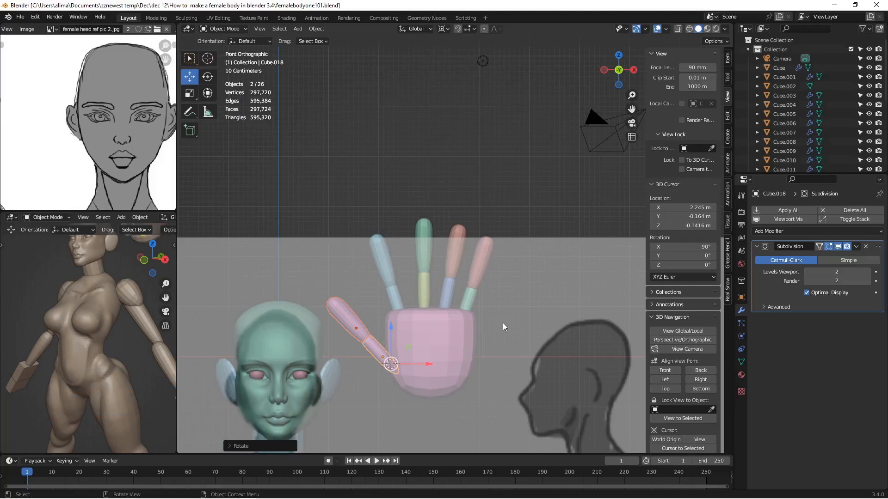
{"action": "middle_click_drag", "start_coordinate": [503, 323], "coordinate": [334, 370]}
{"action": "left_click", "coordinate": [352, 364]}
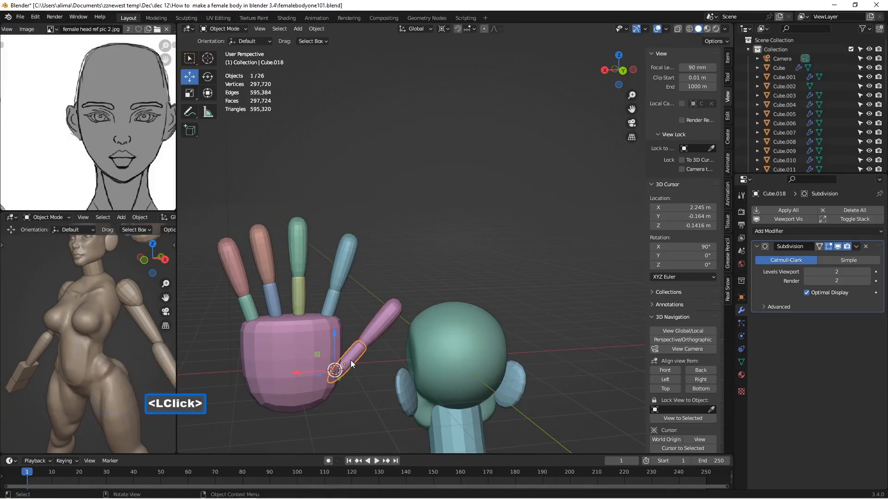
{"action": "key", "text": "shift+d"}
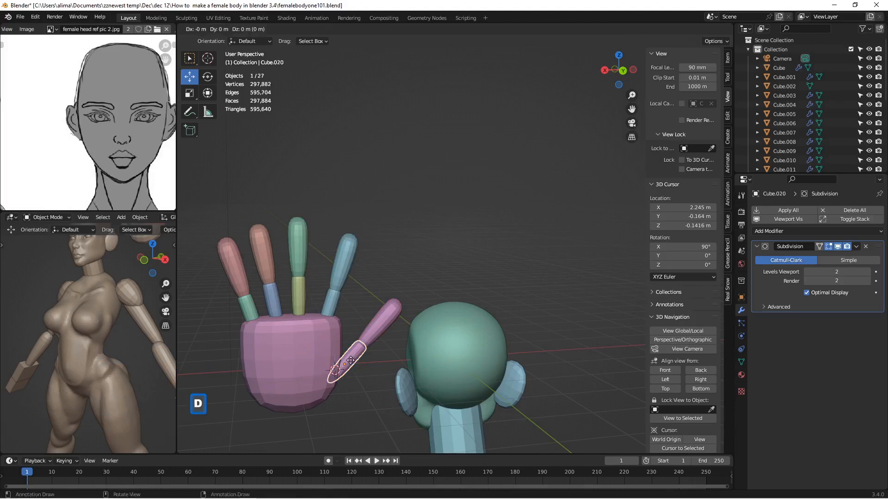
{"action": "right_click", "coordinate": [351, 361]}
{"action": "middle_click_drag", "start_coordinate": [364, 357], "coordinate": [315, 374]}
{"action": "scroll", "coordinate": [343, 369], "scroll_direction": "up", "scroll_amount": 1}
{"action": "scroll", "coordinate": [315, 375], "scroll_direction": "down", "scroll_amount": 1}
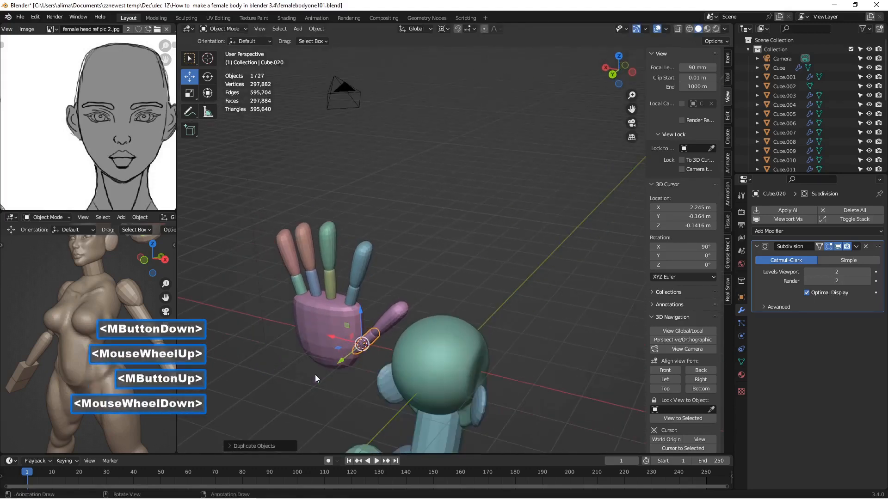
{"action": "middle_click_drag", "start_coordinate": [342, 359], "coordinate": [390, 327]}
{"action": "left_click_drag", "start_coordinate": [327, 345], "coordinate": [357, 347]}
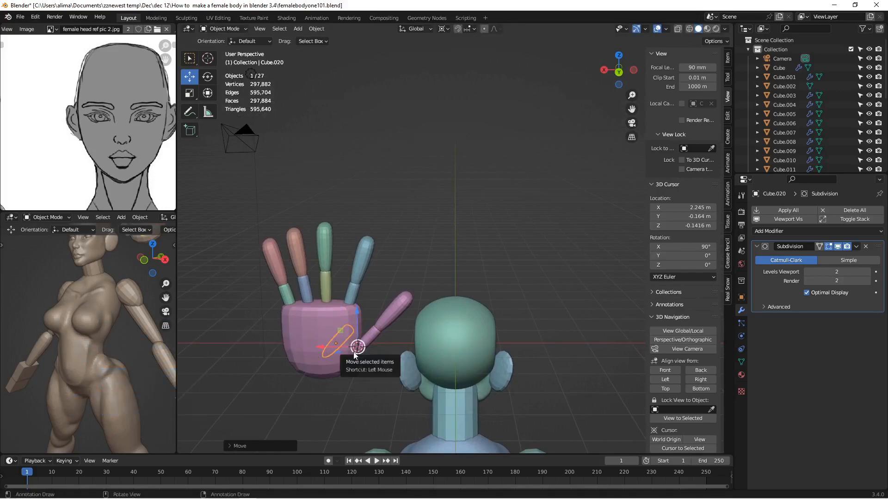
- From the back view with Median Point pivot, rotate the copy about 48 degrees to lie horizontal and lower it level with the thumb's base
{"action": "left_click", "coordinate": [700, 371]}
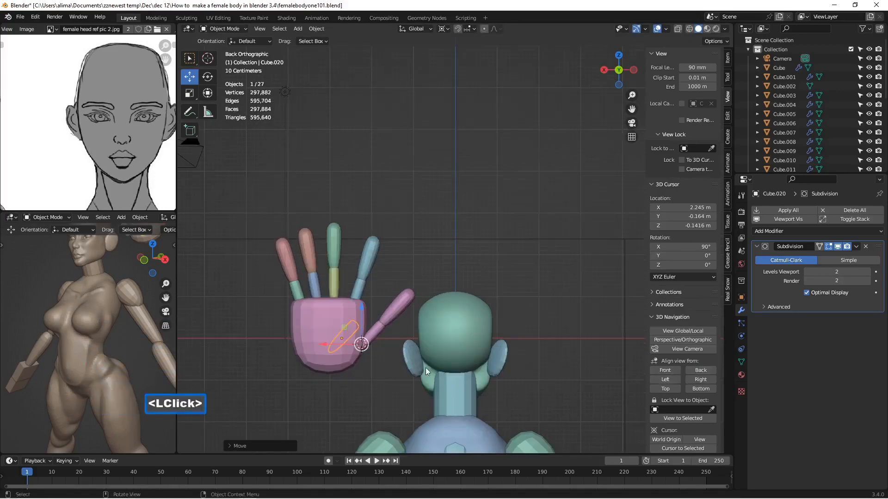
{"action": "scroll", "coordinate": [383, 365], "scroll_direction": "up", "scroll_amount": 3}
{"action": "scroll", "coordinate": [324, 367], "scroll_direction": "down", "scroll_amount": 1}
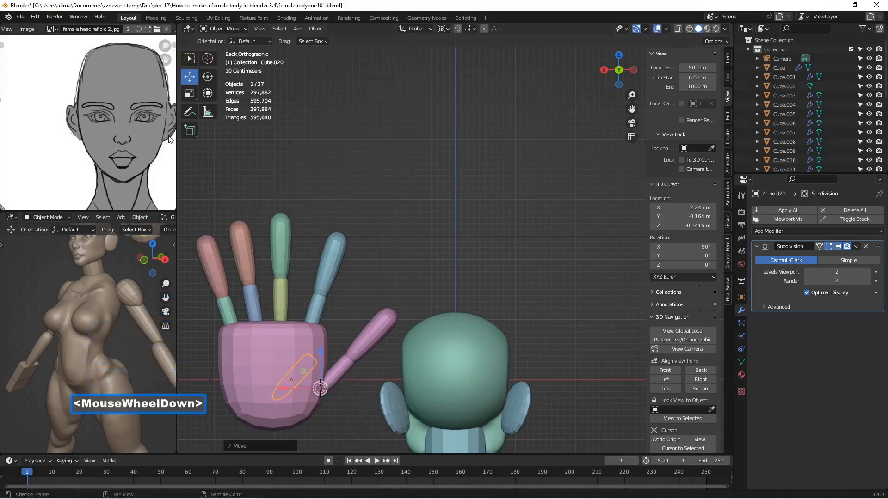
{"action": "key", "text": "r"}
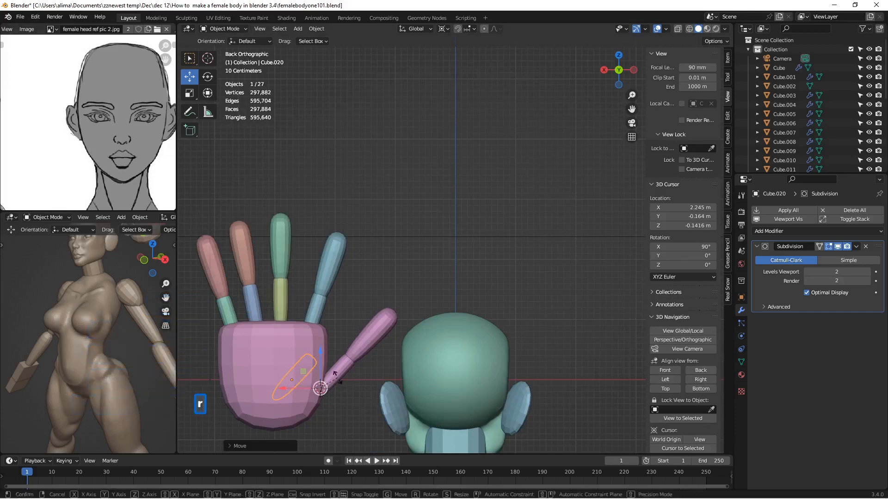
{"action": "right_click", "coordinate": [334, 384]}
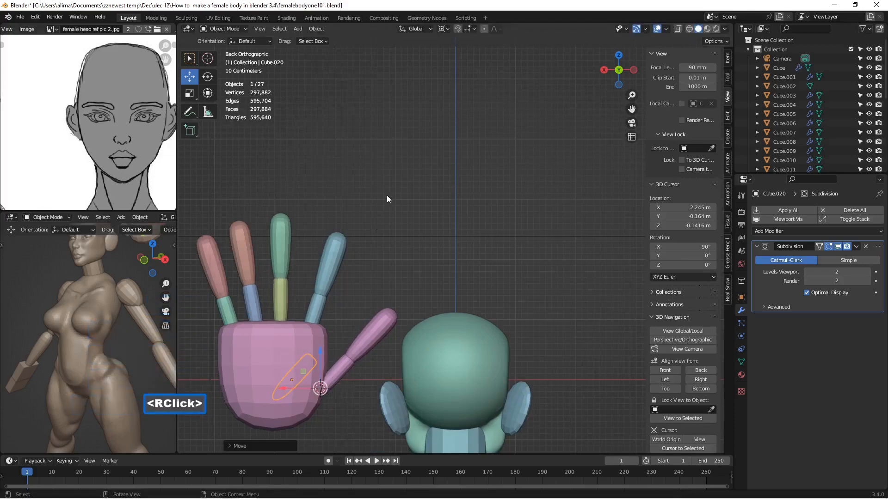
{"action": "left_click", "coordinate": [447, 28]}
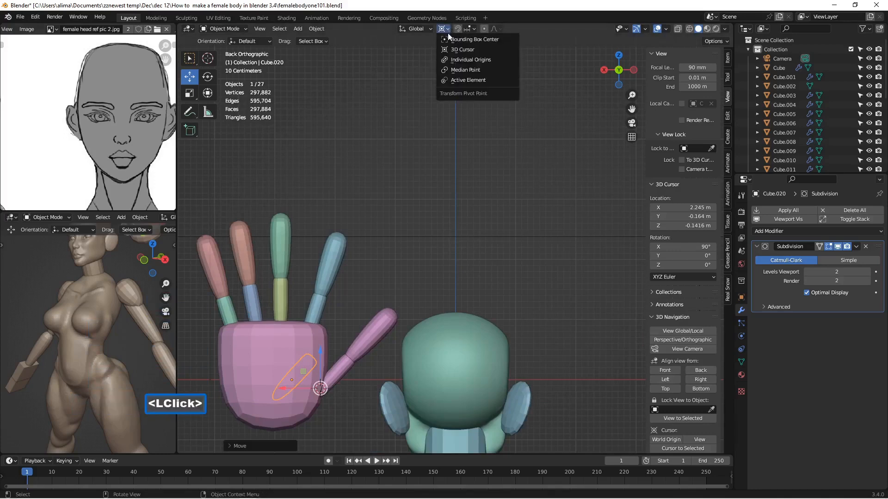
{"action": "left_click", "coordinate": [465, 70]}
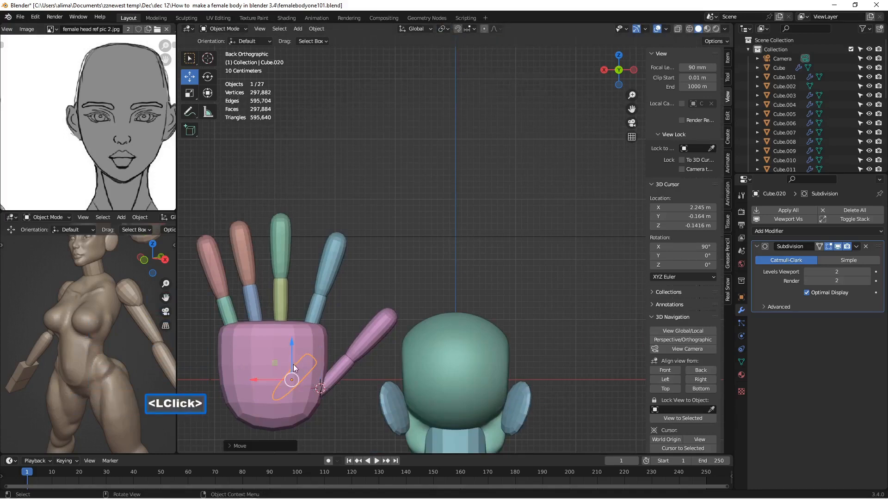
{"action": "key", "text": "r"}
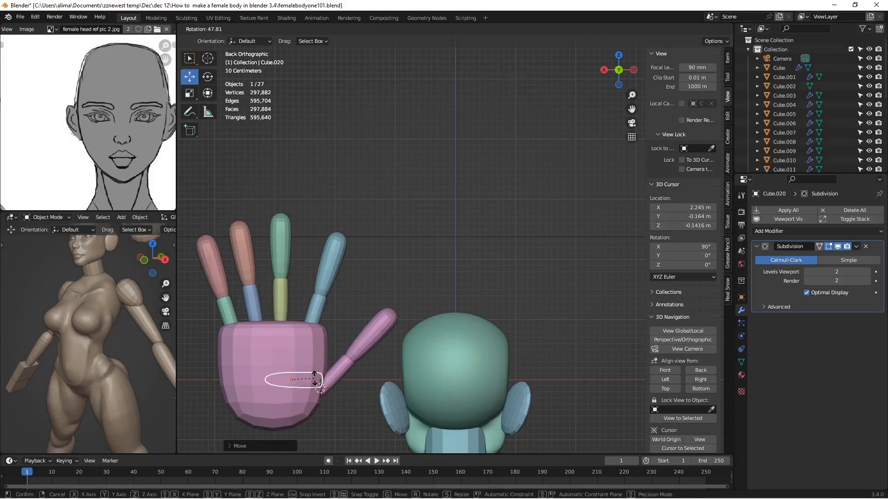
{"action": "left_click", "coordinate": [315, 378]}
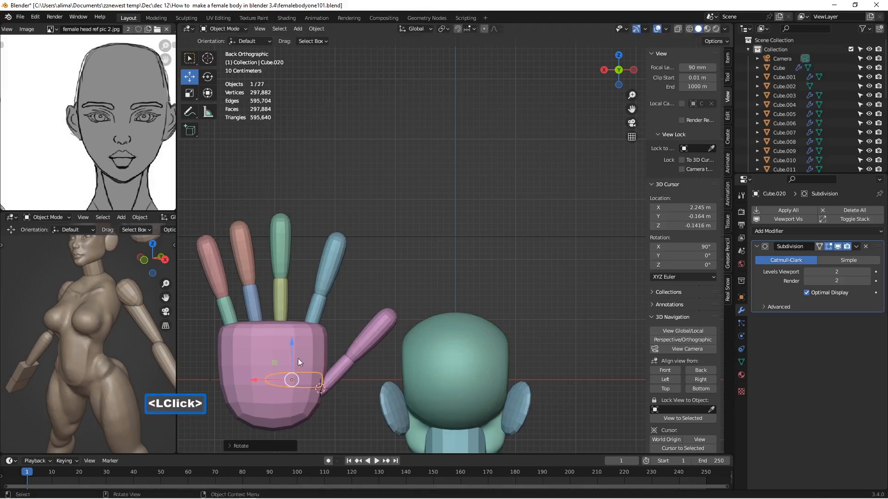
{"action": "left_click_drag", "start_coordinate": [290, 348], "coordinate": [293, 358]}
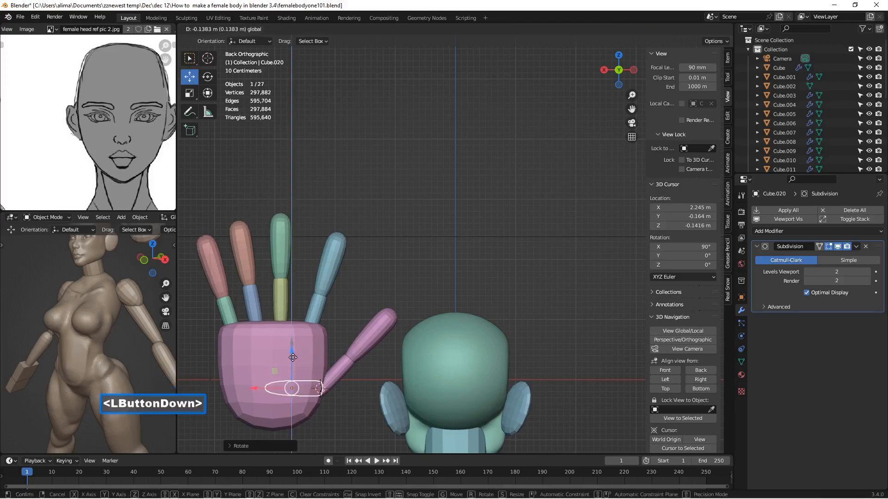
{"action": "left_click_drag", "start_coordinate": [293, 358], "coordinate": [293, 359]}
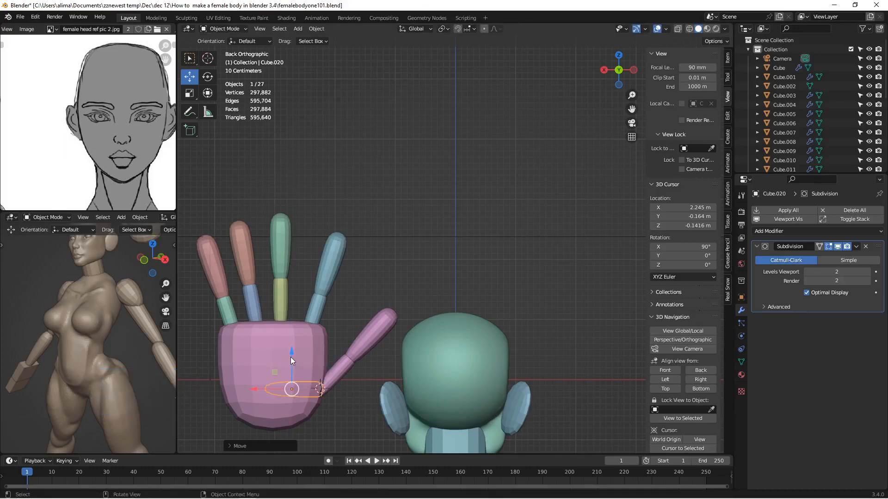
- Select both thumb segments together with the horizontal pad piece and move them along Y until the pad protrudes from the palm's surface
{"action": "left_click", "coordinate": [374, 341], "text": "shift"}
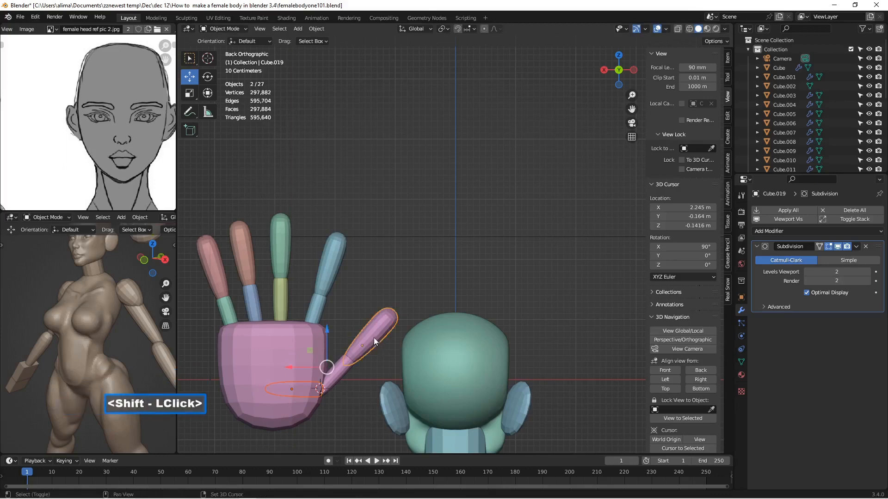
{"action": "left_click", "coordinate": [344, 370], "text": "shift"}
{"action": "middle_click_drag", "start_coordinate": [344, 379], "coordinate": [335, 396]}
{"action": "scroll", "coordinate": [298, 391], "scroll_direction": "down", "scroll_amount": 1}
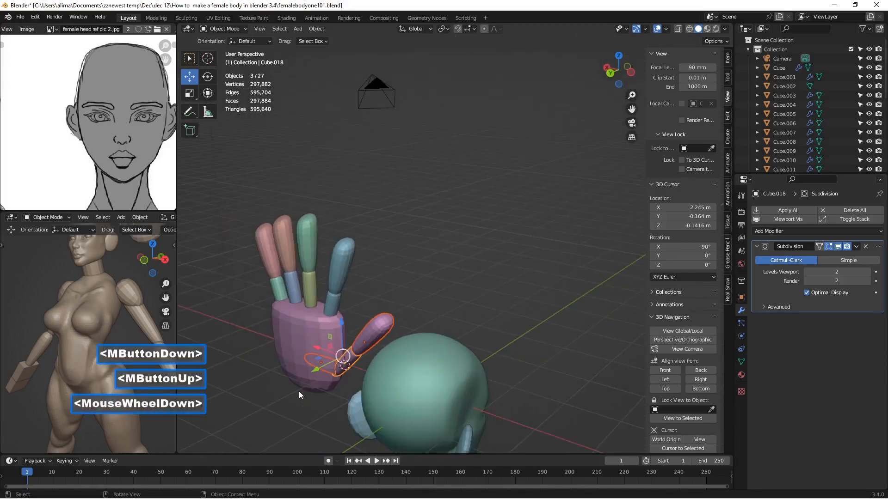
{"action": "left_click", "coordinate": [319, 357]}
{"action": "left_click", "coordinate": [314, 364]}
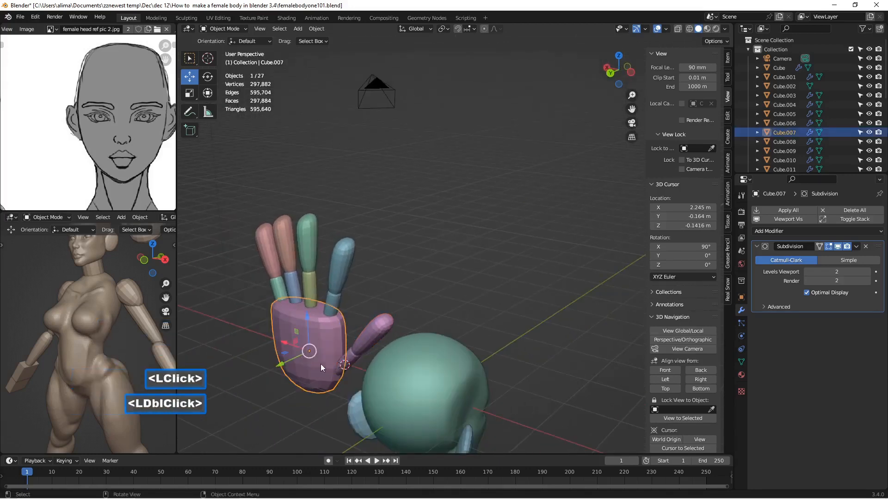
{"action": "left_click", "coordinate": [320, 365]}
{"action": "left_click", "coordinate": [354, 357], "text": "shift"}
{"action": "left_click", "coordinate": [376, 337], "text": "shift"}
{"action": "middle_click_drag", "start_coordinate": [373, 348], "coordinate": [348, 363]}
{"action": "left_click_drag", "start_coordinate": [322, 364], "coordinate": [309, 376]}
{"action": "mouse_move", "coordinate": [309, 376]}
{"action": "middle_mouse_down"}
{"action": "mouse_move", "coordinate": [357, 333]}
{"action": "mouse_move", "coordinate": [380, 337]}
{"action": "mouse_move", "coordinate": [371, 362]}
{"action": "mouse_move", "coordinate": [323, 368]}
{"action": "middle_mouse_up"}
{"action": "scroll", "coordinate": [323, 368], "scroll_direction": "up", "scroll_amount": 1}
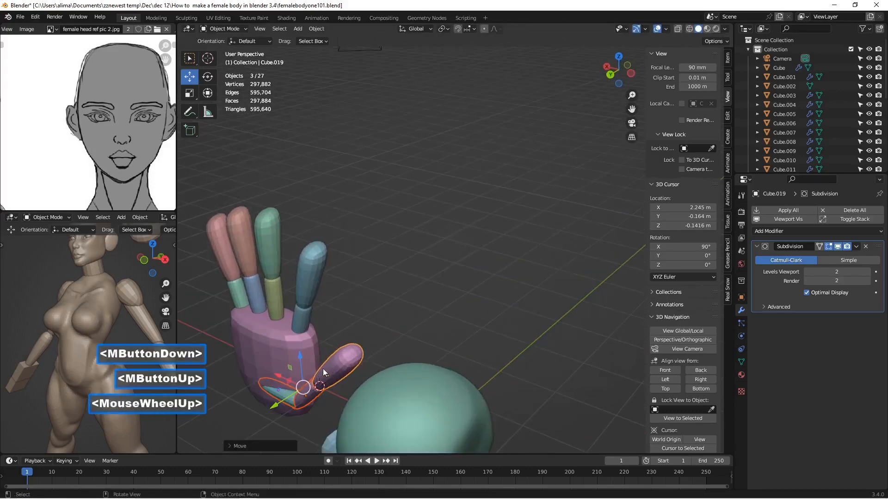
{"action": "left_click_drag", "start_coordinate": [275, 407], "coordinate": [278, 412]}
- From the back view, duplicate the horizontal pad and move the copy up along Z and across along X to just below the fingers
{"action": "middle_click_drag", "start_coordinate": [279, 412], "coordinate": [370, 330]}
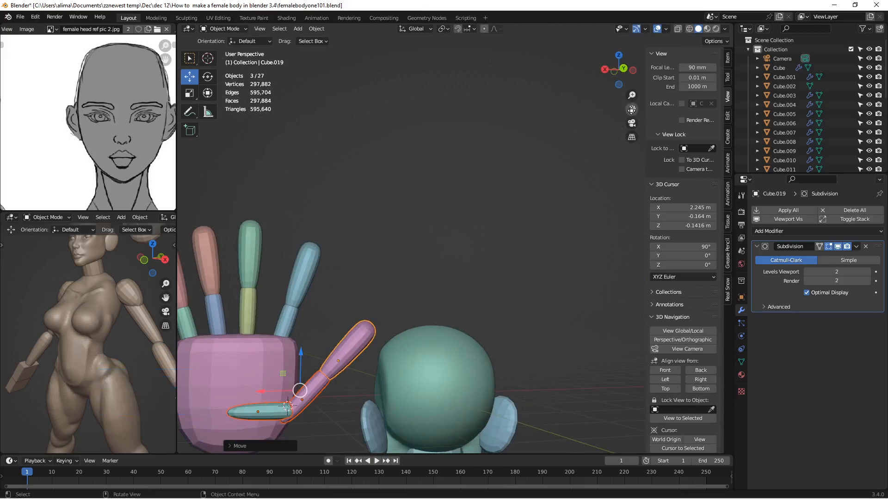
{"action": "left_click_drag", "start_coordinate": [631, 109], "coordinate": [430, 165]}
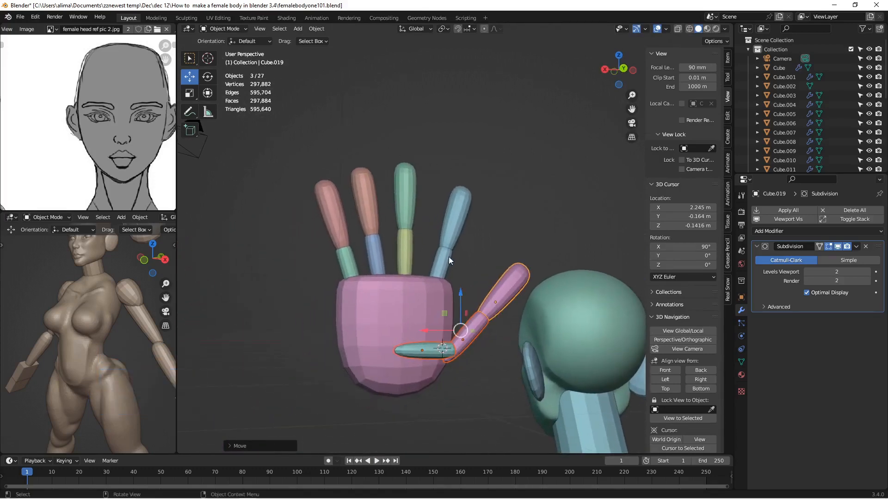
{"action": "left_click", "coordinate": [702, 370]}
{"action": "scroll", "coordinate": [388, 350], "scroll_direction": "up", "scroll_amount": 3}
{"action": "left_click", "coordinate": [409, 404]}
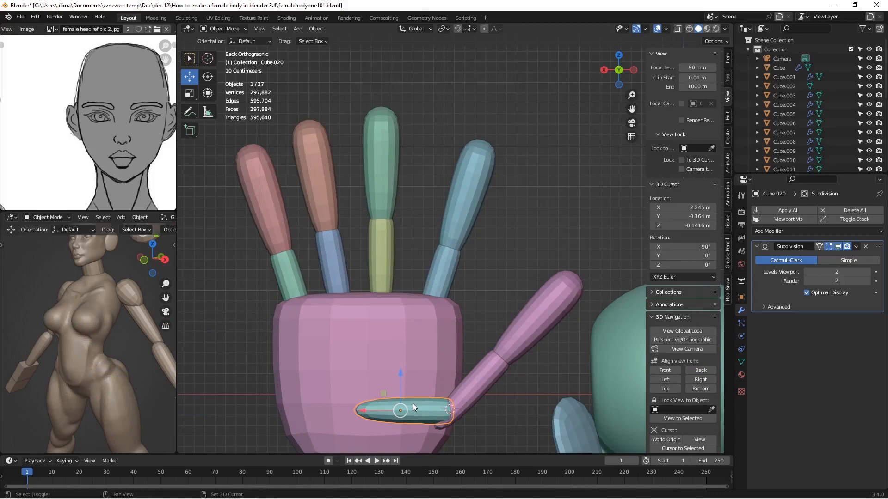
{"action": "key", "text": "shift+d"}
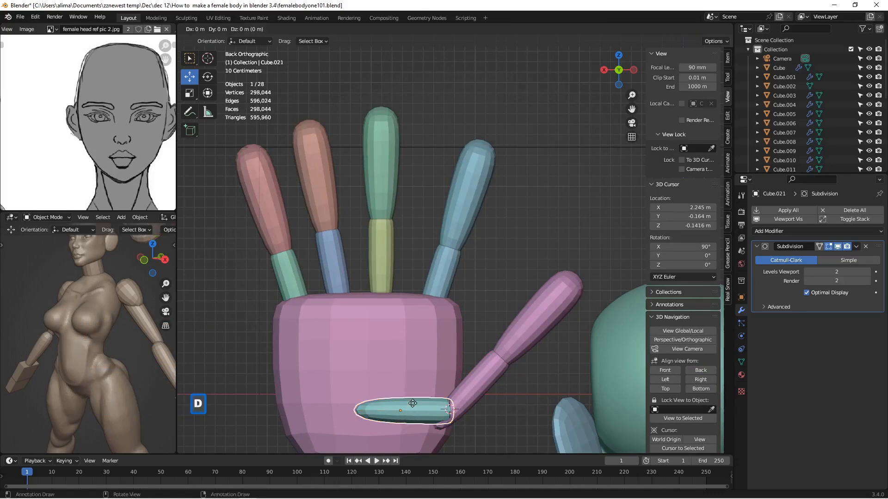
{"action": "right_click", "coordinate": [412, 404]}
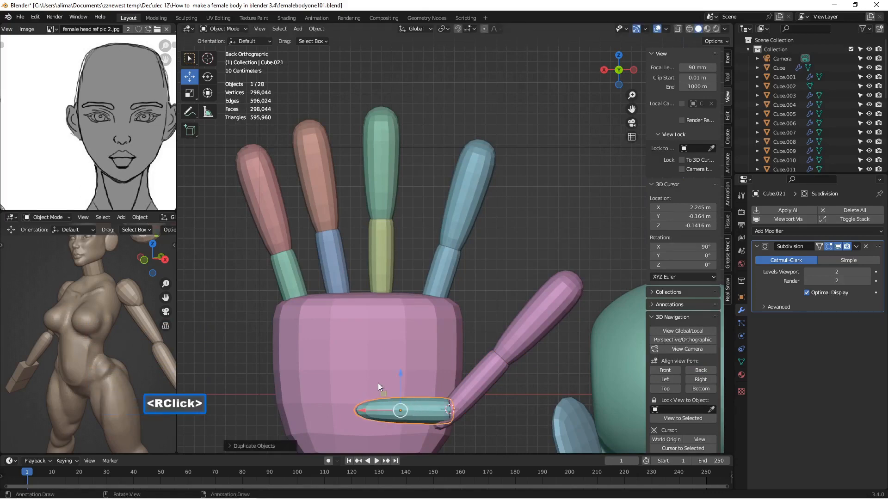
{"action": "left_click_drag", "start_coordinate": [407, 381], "coordinate": [381, 284]}
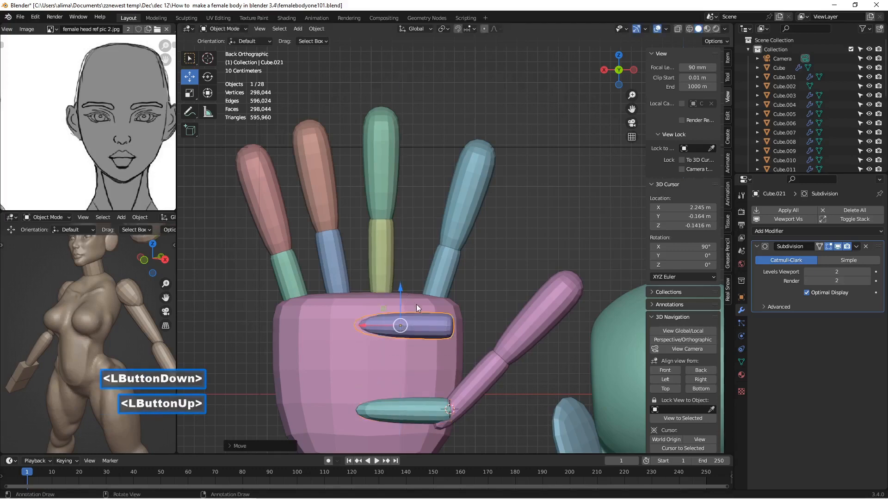
{"action": "left_click_drag", "start_coordinate": [372, 327], "coordinate": [323, 332]}
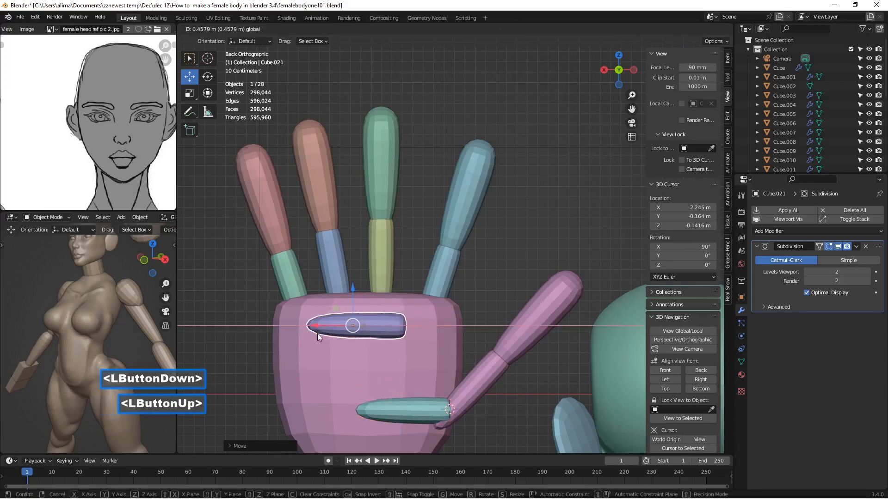
- Scale up the upper pad to span most of the palm's width and shift it slightly toward the thumb side
{"action": "key", "text": "s"}
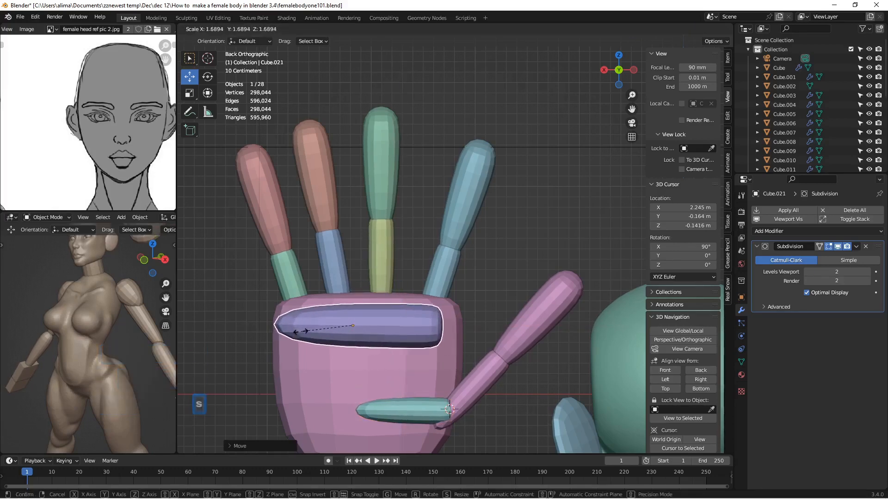
{"action": "left_click", "coordinate": [306, 332]}
{"action": "left_click_drag", "start_coordinate": [325, 330], "coordinate": [333, 324]}
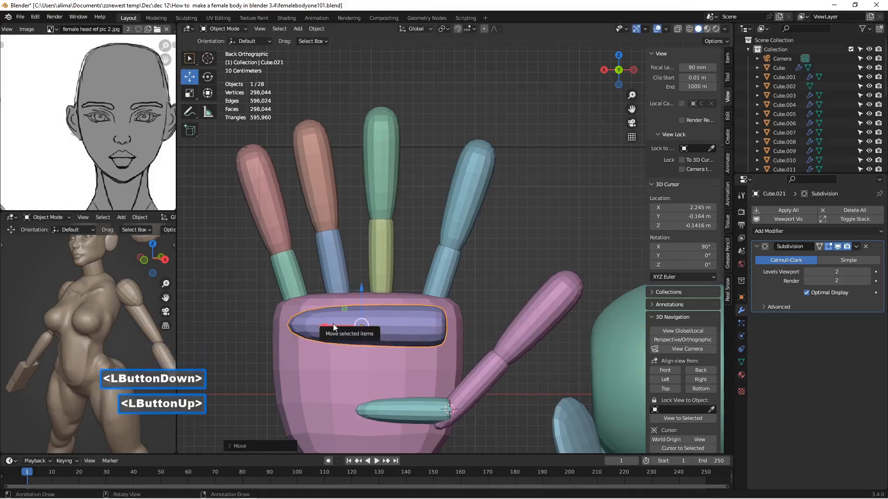
- Duplicate the upper pad, rotate the copy upright, and position it along the palm's little-finger side below the upper pad
{"action": "key", "text": "shift+d"}
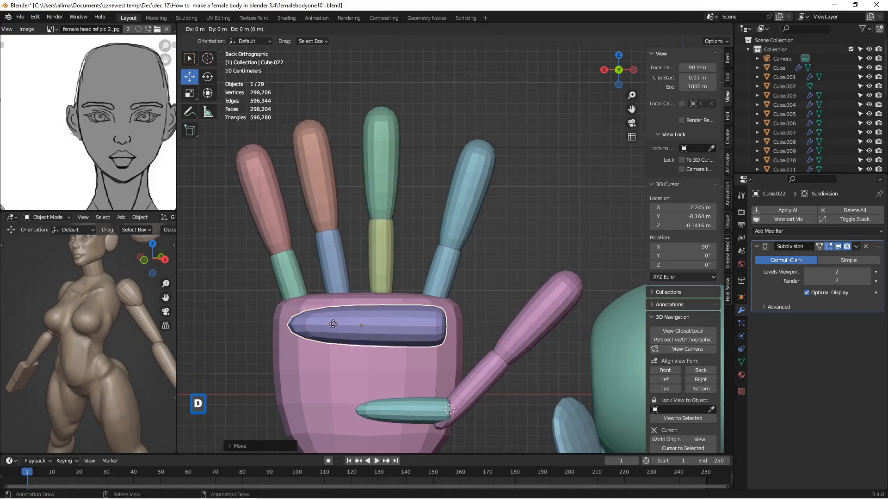
{"action": "left_click", "coordinate": [334, 326]}
{"action": "left_click_drag", "start_coordinate": [359, 295], "coordinate": [359, 352]}
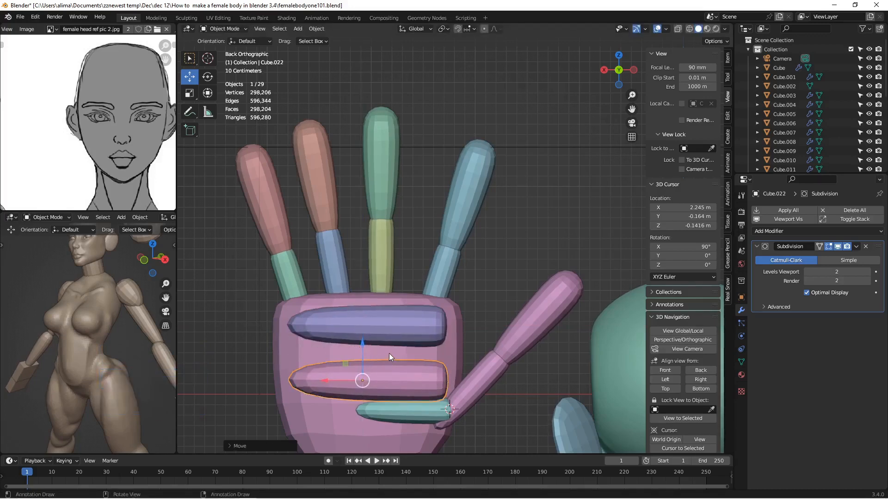
{"action": "key", "text": "r"}
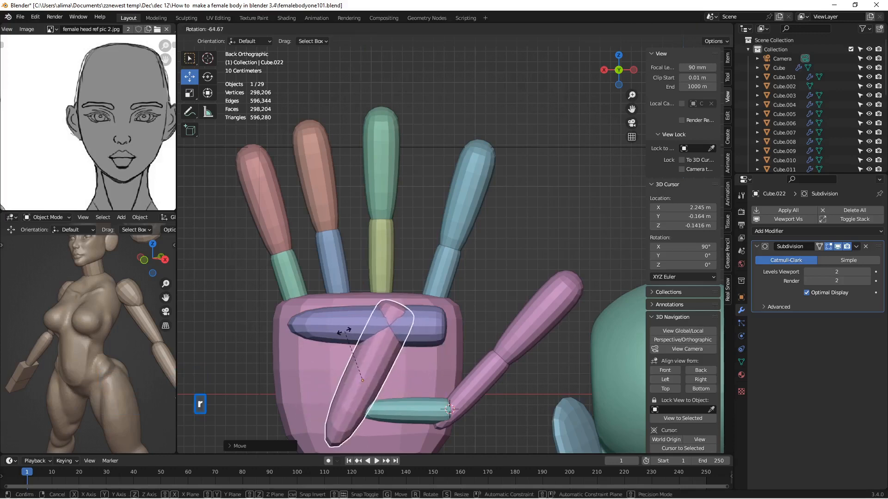
{"action": "left_click", "coordinate": [356, 343]}
{"action": "left_click_drag", "start_coordinate": [342, 380], "coordinate": [301, 371]}
{"action": "scroll", "coordinate": [322, 326], "scroll_direction": "down", "scroll_amount": 2}
{"action": "left_click_drag", "start_coordinate": [349, 301], "coordinate": [355, 320]}
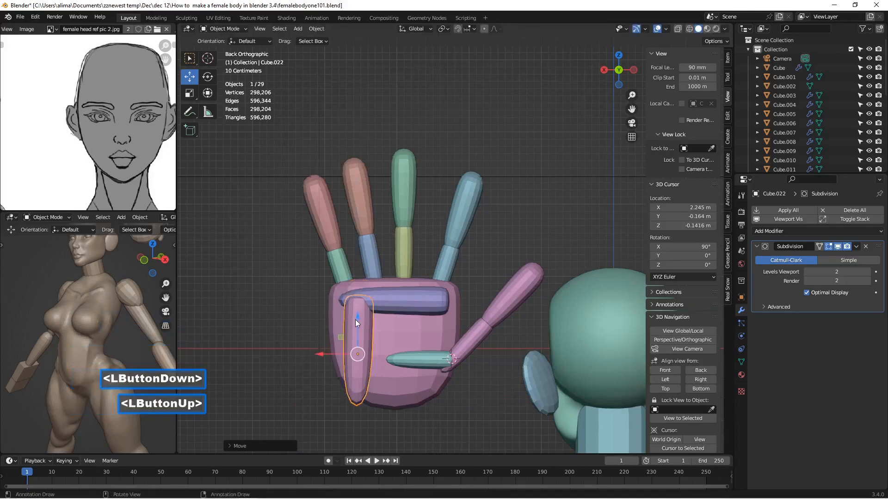
- Shorten the upright pad along Z to fit beneath the upper pad and fine-tune its height
{"action": "key", "text": "s"}
{"action": "key", "text": "z"}
{"action": "left_click", "coordinate": [387, 331]}
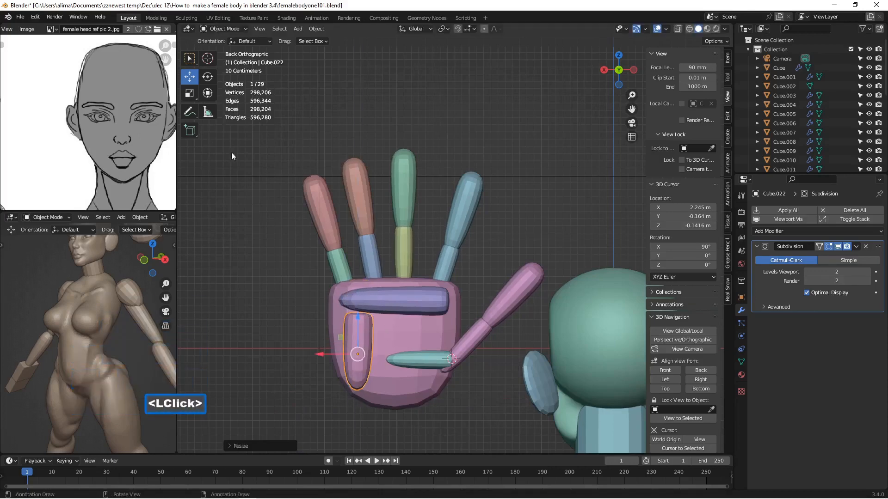
{"action": "mouse_move", "coordinate": [355, 329]}
{"action": "left_mouse_down"}
{"action": "mouse_move", "coordinate": [355, 342]}
{"action": "mouse_move", "coordinate": [350, 323]}
{"action": "left_mouse_up"}
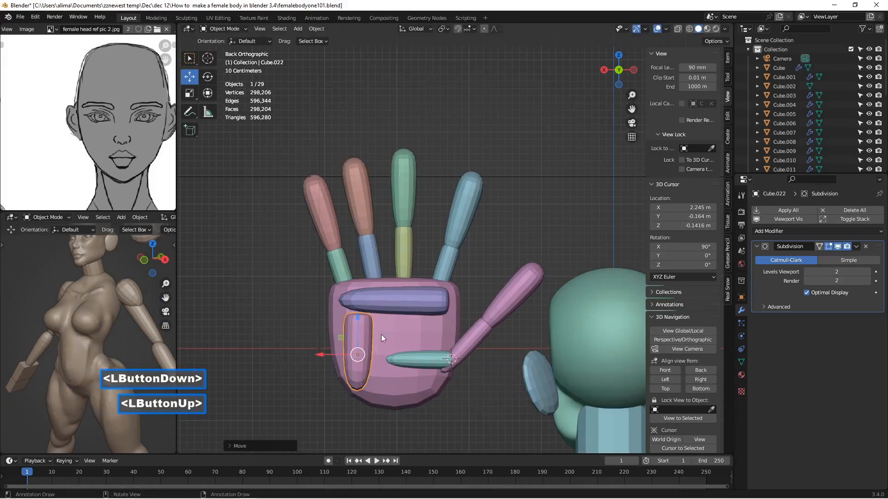
- Tilt the upright palm pad slightly, then enlarge the thumb-side pad along Z to roughly 2.5 times its height
{"action": "key", "text": "r"}
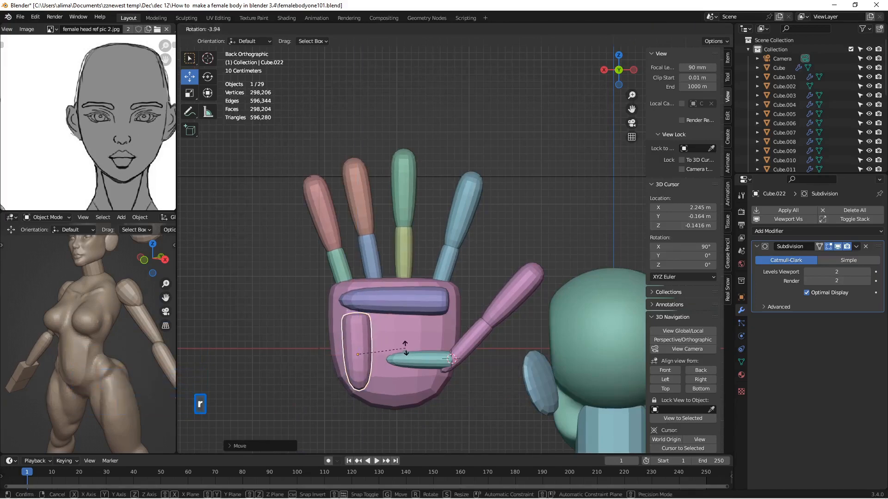
{"action": "left_click", "coordinate": [406, 350]}
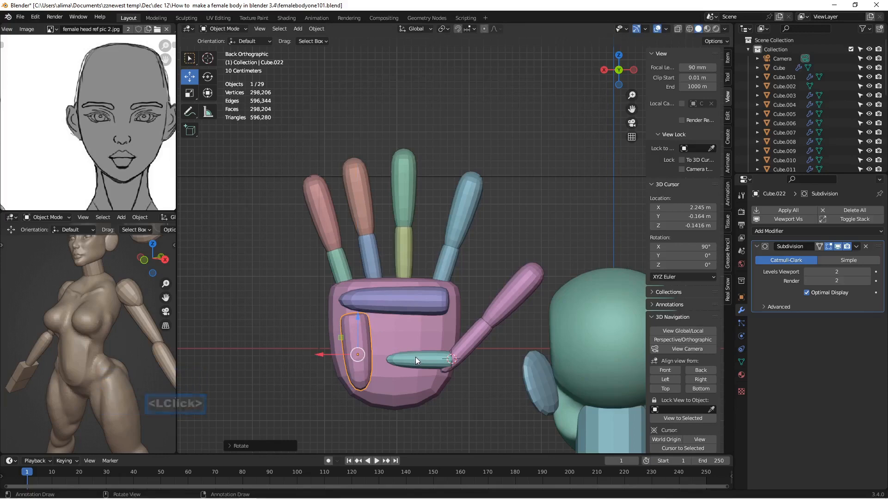
{"action": "left_click", "coordinate": [416, 359]}
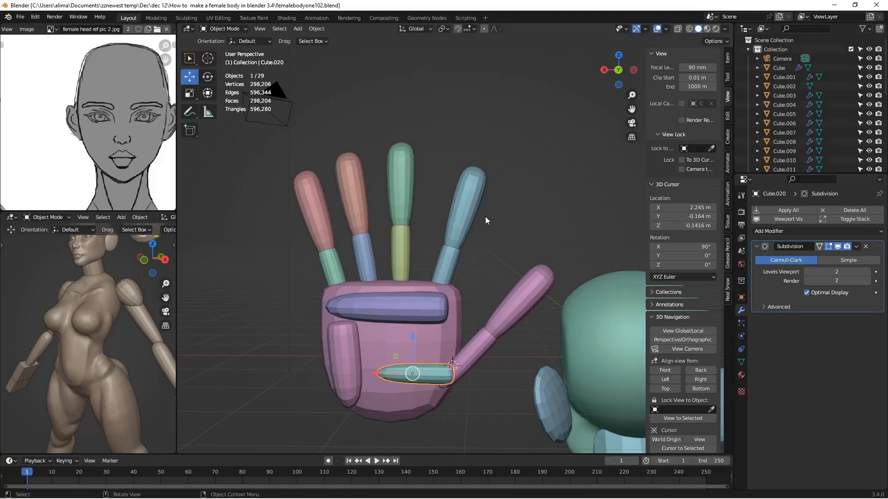
{"action": "left_click", "coordinate": [435, 370]}
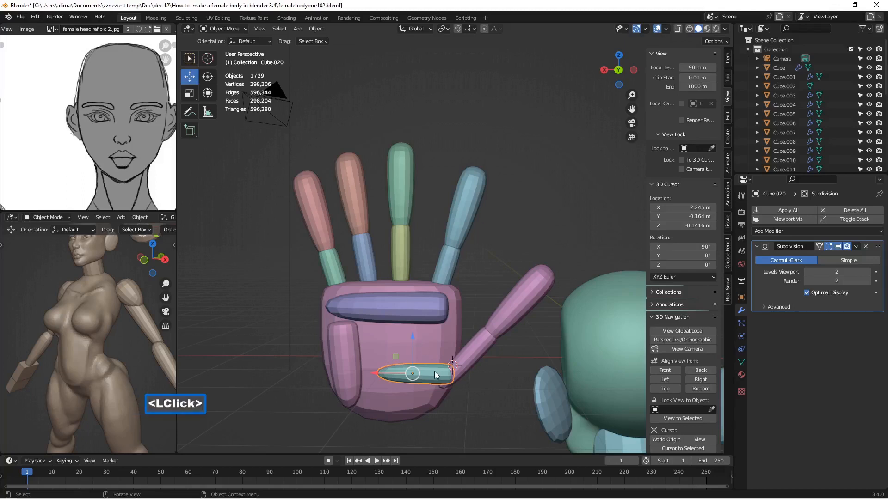
{"action": "key", "text": "s"}
{"action": "key", "text": "z"}
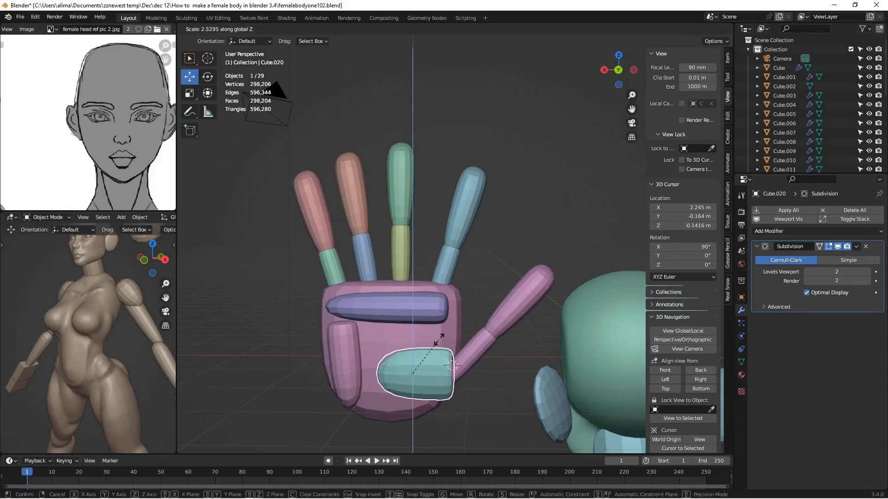
{"action": "left_click", "coordinate": [451, 365]}
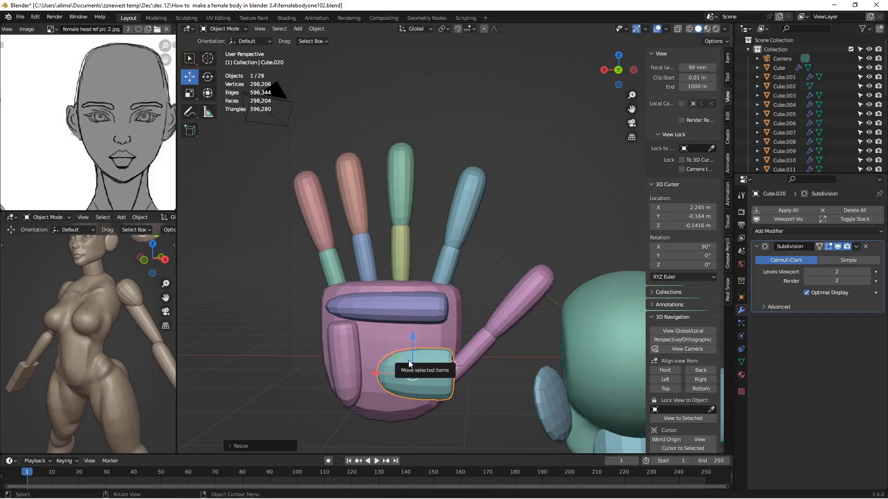
- Thicken the thumb-side pad along Y and save a new incremental version of the file
{"action": "middle_click_drag", "start_coordinate": [409, 364], "coordinate": [455, 335]}
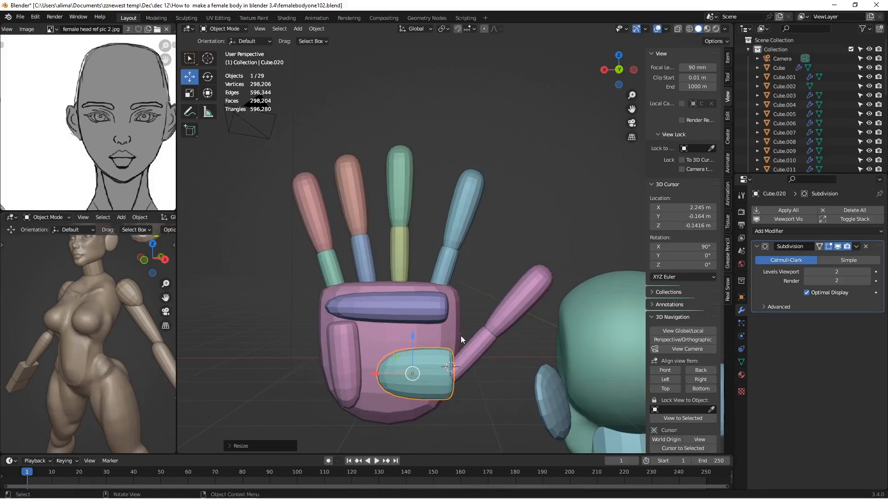
{"action": "middle_click_drag", "start_coordinate": [462, 336], "coordinate": [314, 336]}
{"action": "middle_click_drag", "start_coordinate": [373, 402], "coordinate": [414, 417]}
{"action": "scroll", "coordinate": [413, 397], "scroll_direction": "down", "scroll_amount": 1}
{"action": "middle_click_drag", "start_coordinate": [412, 384], "coordinate": [387, 354]}
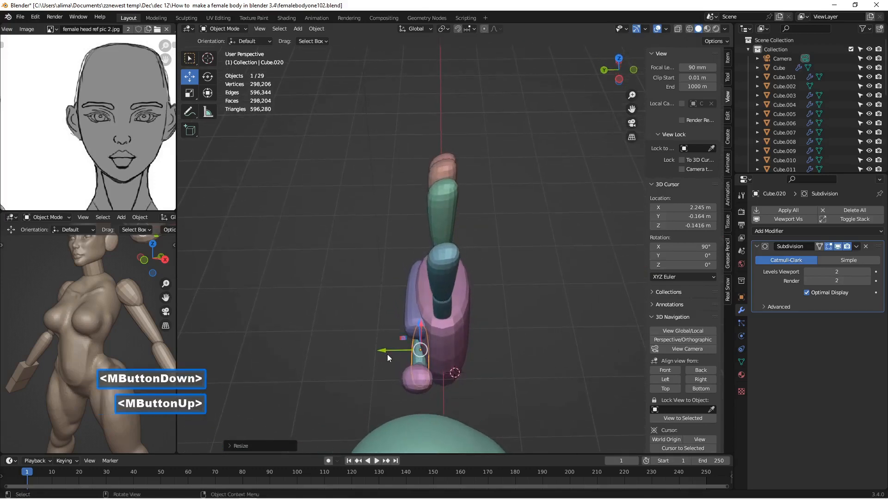
{"action": "key", "text": "s"}
{"action": "key", "text": "y"}
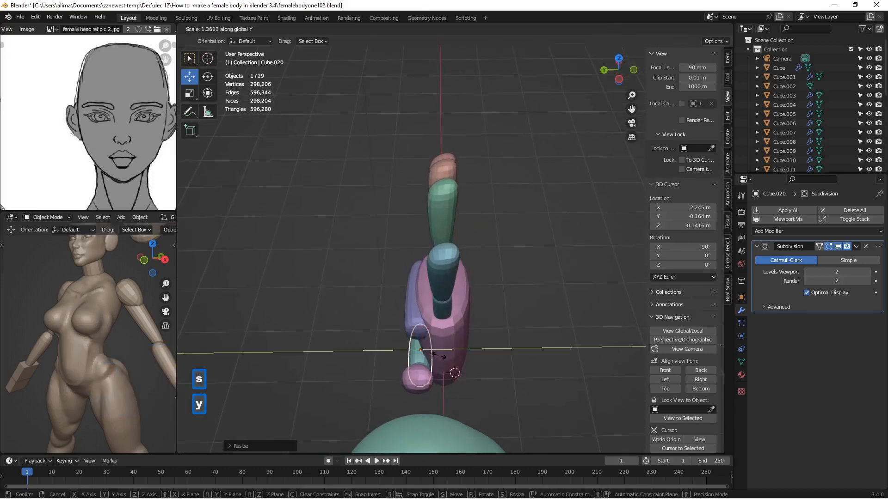
{"action": "left_click", "coordinate": [448, 355]}
{"action": "middle_click_drag", "start_coordinate": [391, 346], "coordinate": [506, 300]}
{"action": "mouse_move", "coordinate": [417, 316]}
{"action": "middle_mouse_down"}
{"action": "mouse_move", "coordinate": [404, 318]}
{"action": "mouse_move", "coordinate": [417, 315]}
{"action": "middle_mouse_up"}
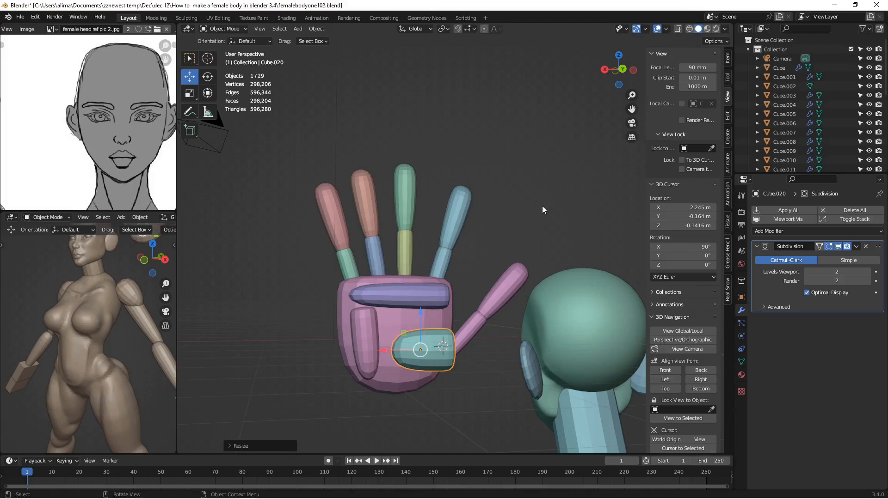
{"action": "key", "text": "Insert"}
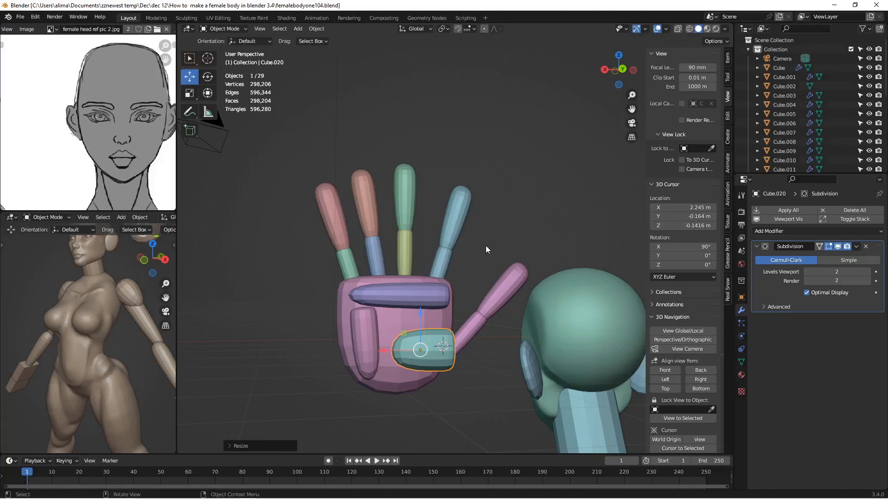
- Apply all modifiers on every part of the hand and spot-check individual segments of the ring and little fingers
{"action": "left_click_drag", "start_coordinate": [287, 160], "coordinate": [489, 387]}
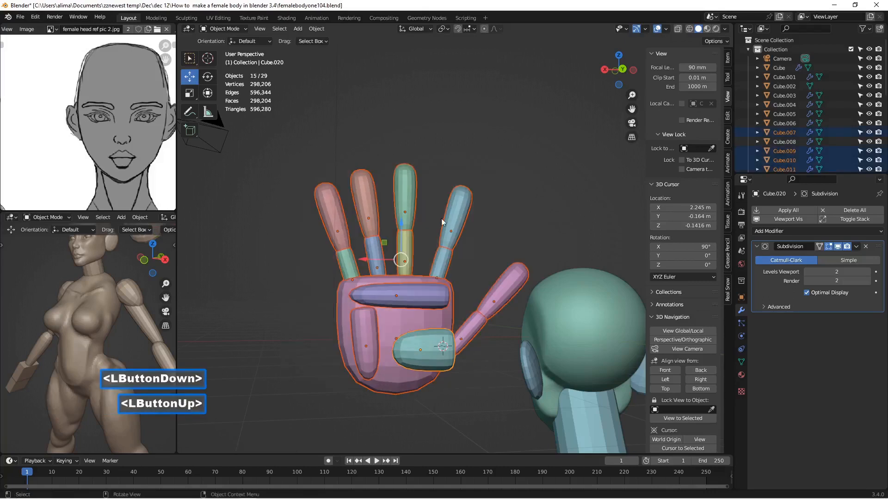
{"action": "left_click", "coordinate": [794, 211]}
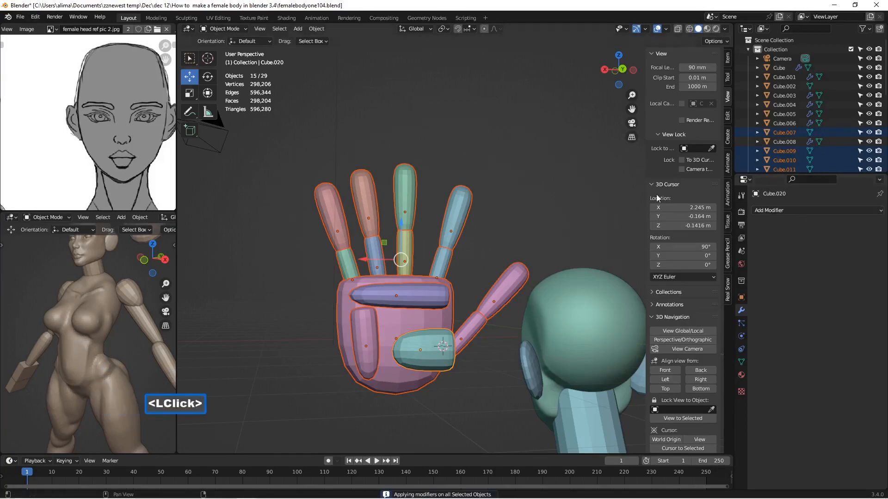
{"action": "left_click", "coordinate": [343, 207]}
{"action": "left_click", "coordinate": [362, 206]}
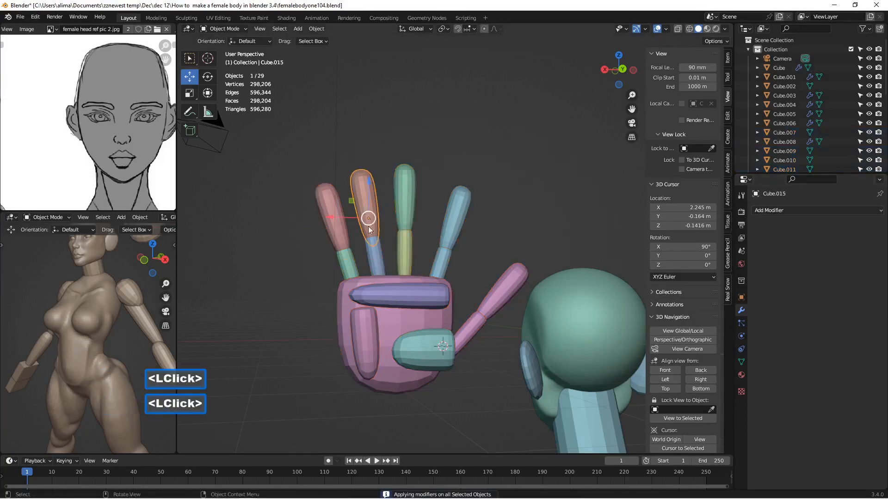
{"action": "left_click", "coordinate": [364, 260]}
{"action": "left_click", "coordinate": [347, 263]}
{"action": "left_click", "coordinate": [340, 214]}
- Join all the finger, thumb and pad pieces into the palm object and save a new incremental version of the file
{"action": "mouse_move", "coordinate": [381, 231]}
{"action": "middle_mouse_down"}
{"action": "mouse_move", "coordinate": [370, 227]}
{"action": "mouse_move", "coordinate": [387, 226]}
{"action": "middle_mouse_up"}
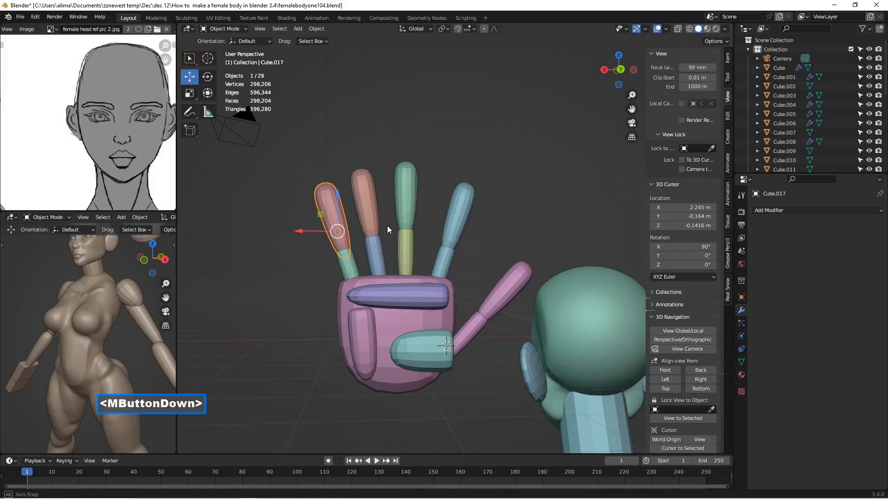
{"action": "middle_click_drag", "start_coordinate": [387, 226], "coordinate": [386, 224]}
{"action": "scroll", "coordinate": [381, 221], "scroll_direction": "down", "scroll_amount": 1}
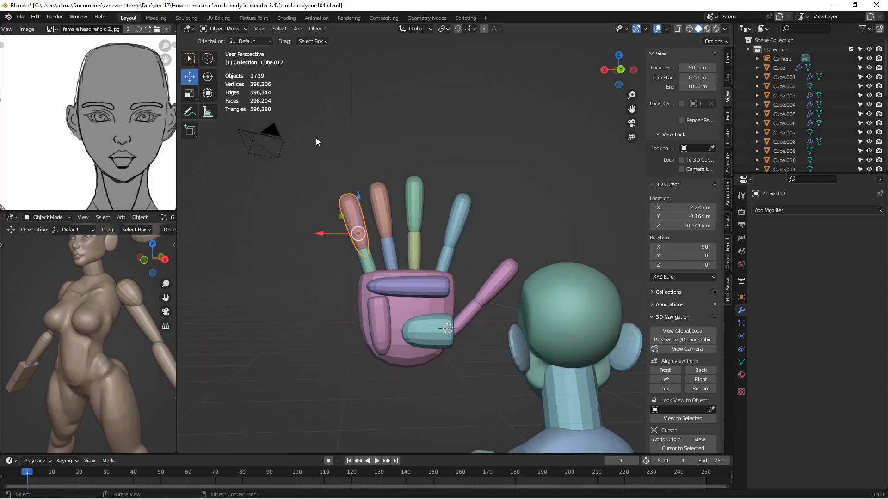
{"action": "left_click_drag", "start_coordinate": [306, 128], "coordinate": [487, 362]}
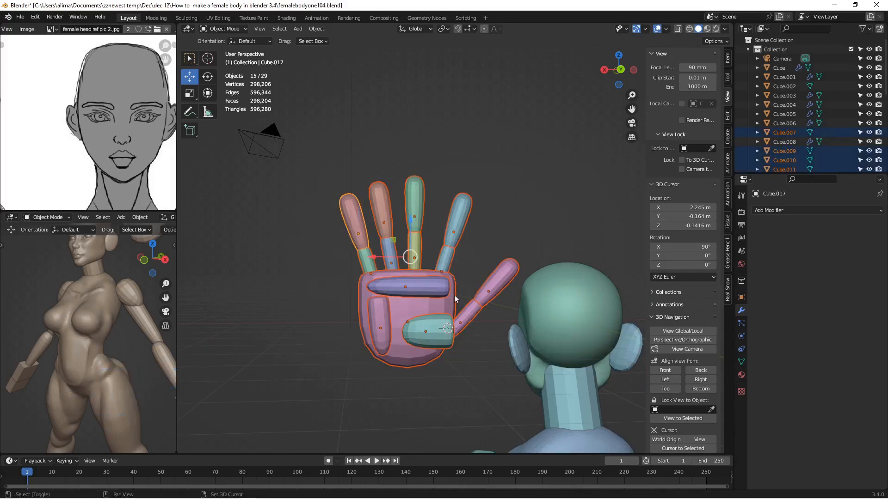
{"action": "left_click", "coordinate": [449, 308], "text": "shift"}
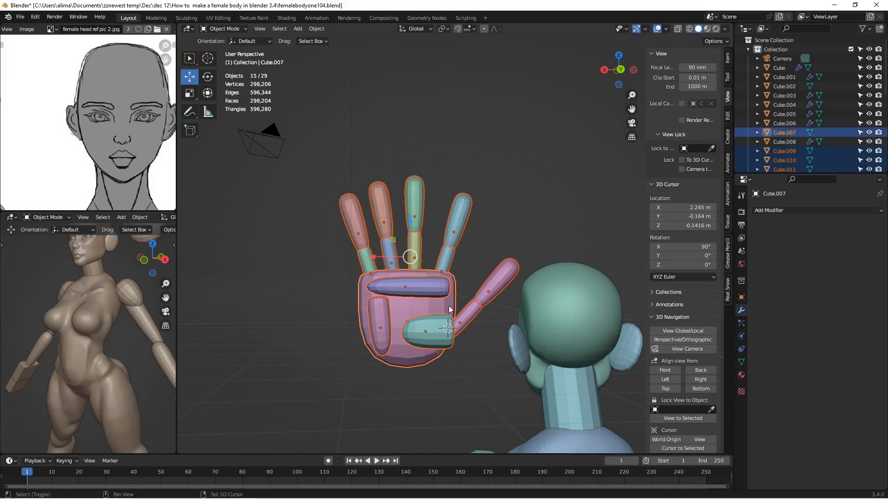
{"action": "key", "text": "ctrl"}
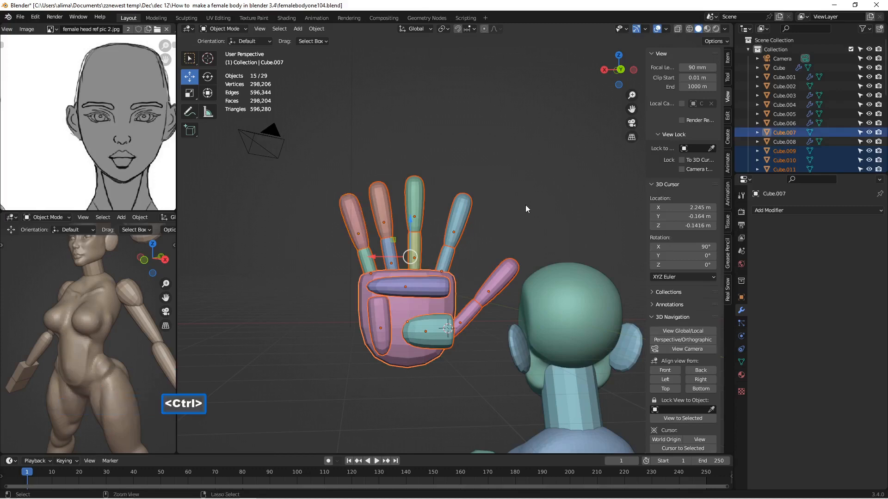
{"action": "key", "text": "ctrl+j"}
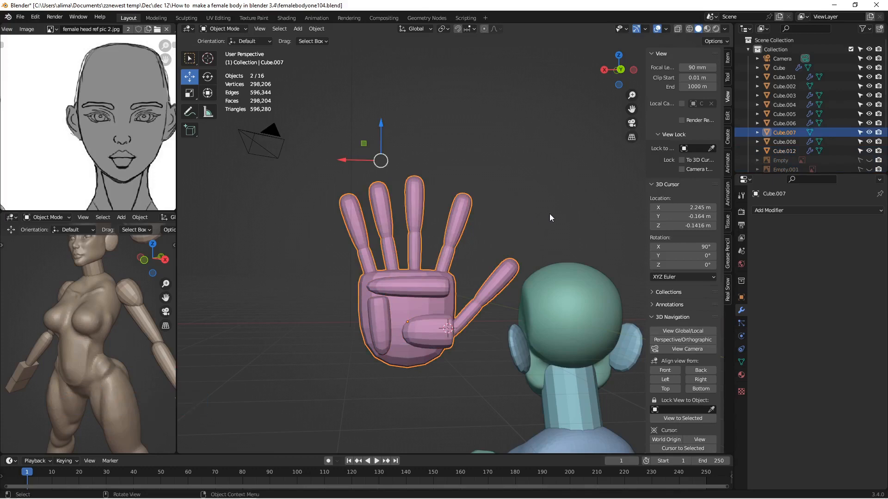
{"action": "key", "text": "Insert"}
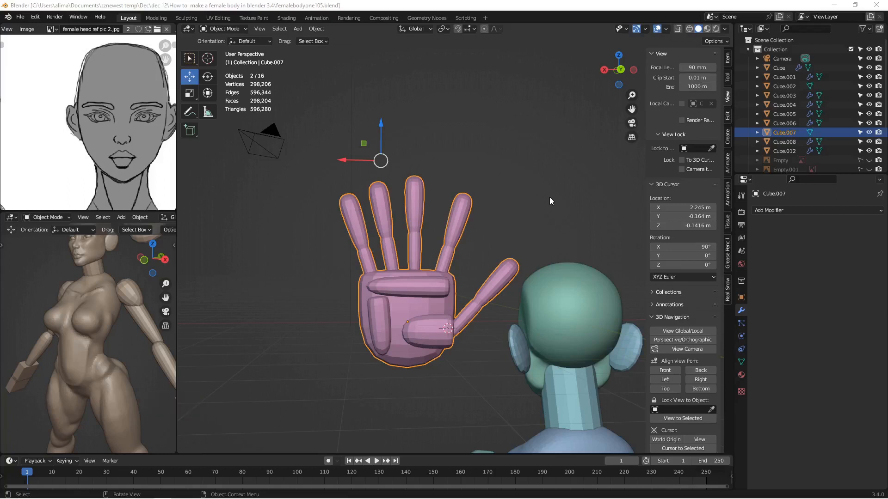
- Try to apply all transforms to the joined hand
{"action": "key", "text": "ctrl"}
{"action": "key", "text": "ctrl+a"}
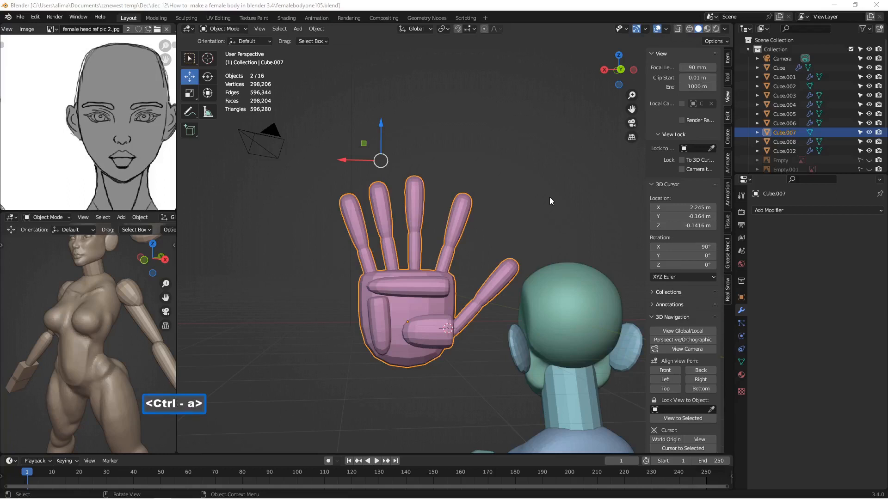
{"action": "left_click", "coordinate": [550, 198]}
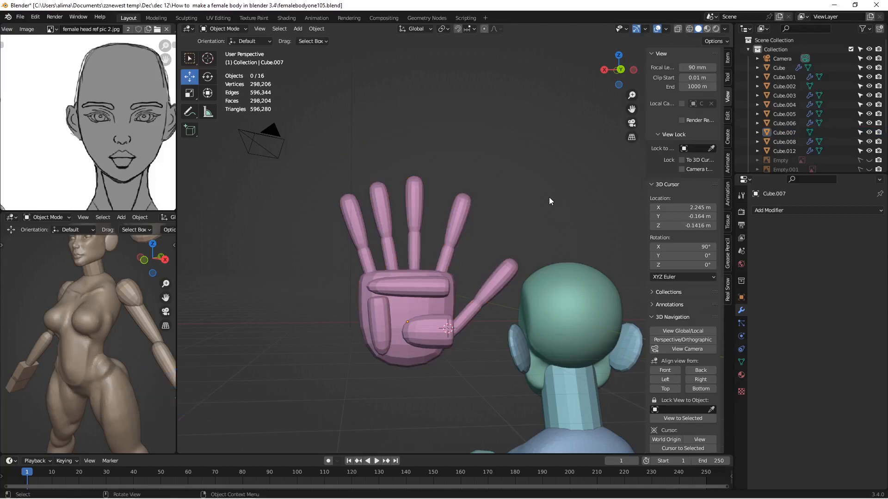
{"action": "key", "text": "ctrl+a"}
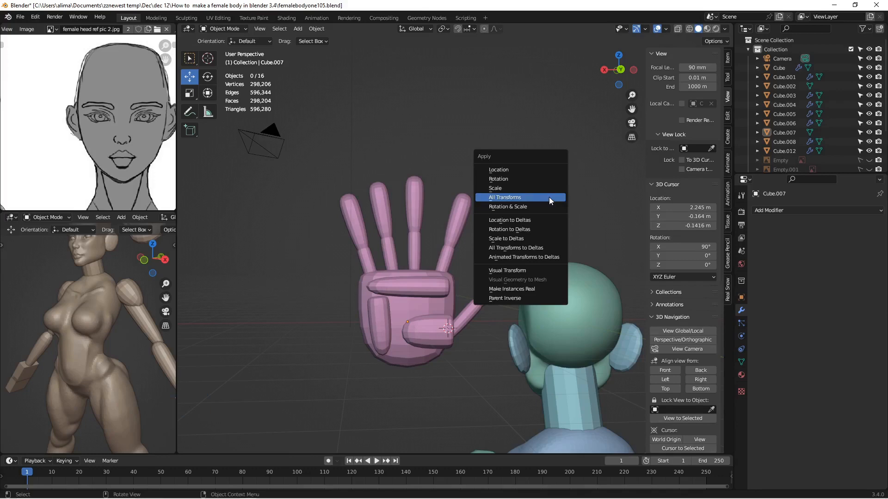
{"action": "left_click", "coordinate": [549, 200]}
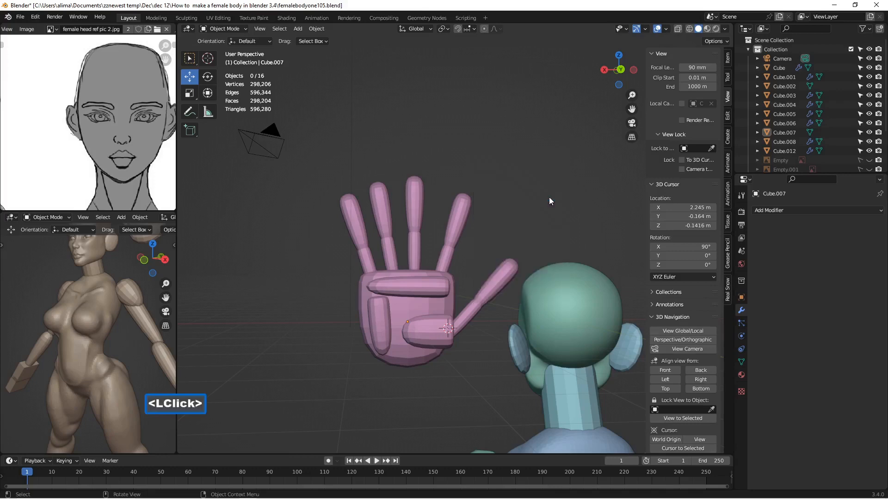
- Select the joined hand, switch it to Sculpt Mode and return to Object Mode
{"action": "left_click", "coordinate": [450, 246]}
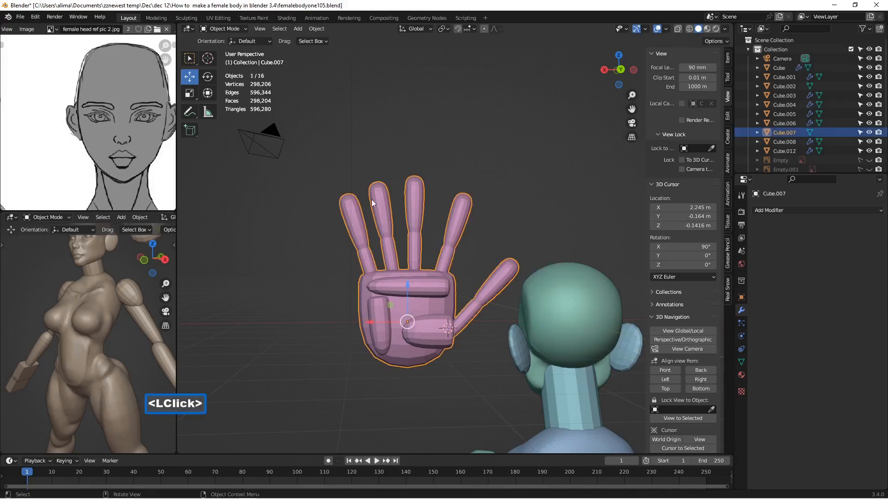
{"action": "left_click", "coordinate": [235, 29]}
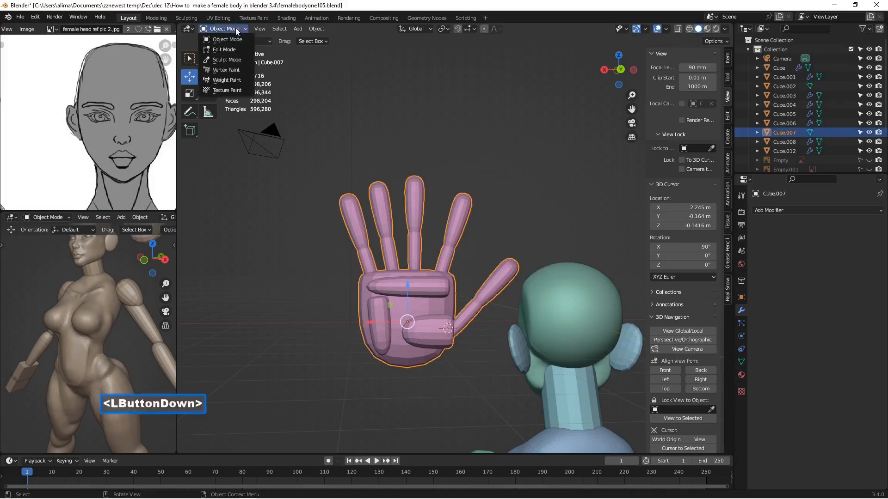
{"action": "left_click", "coordinate": [234, 61]}
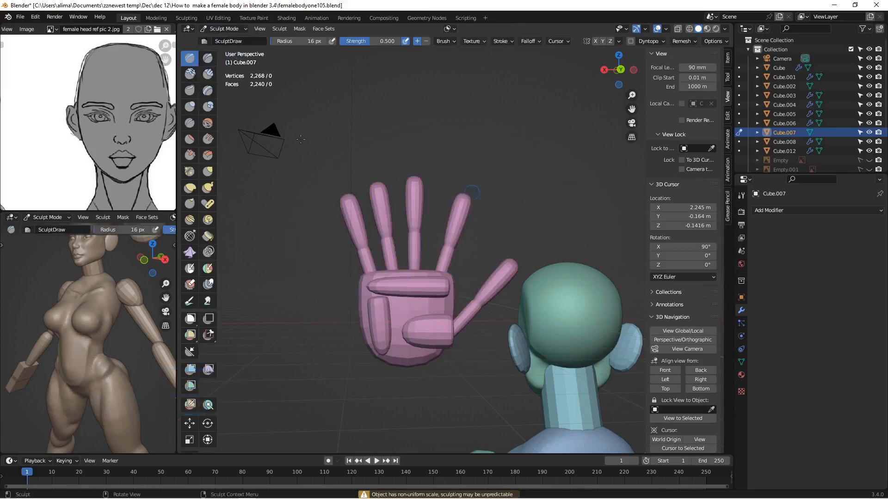
{"action": "left_click", "coordinate": [218, 29]}
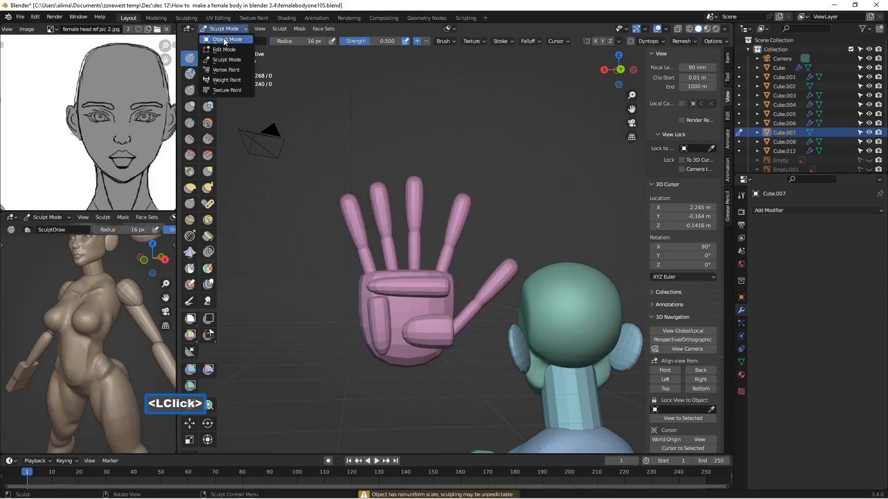
{"action": "left_click", "coordinate": [227, 40]}
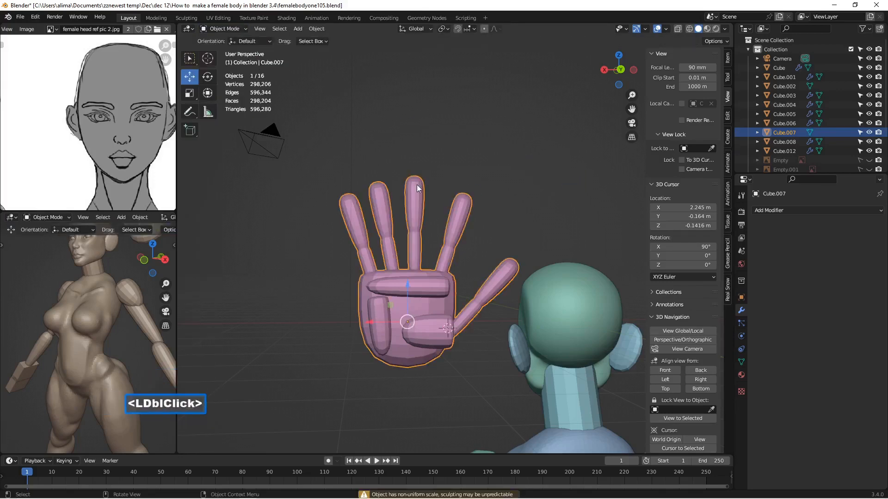
- Apply all transforms to the selected joined hand
{"action": "key", "text": "ctrl+a"}
{"action": "left_click", "coordinate": [491, 164]}
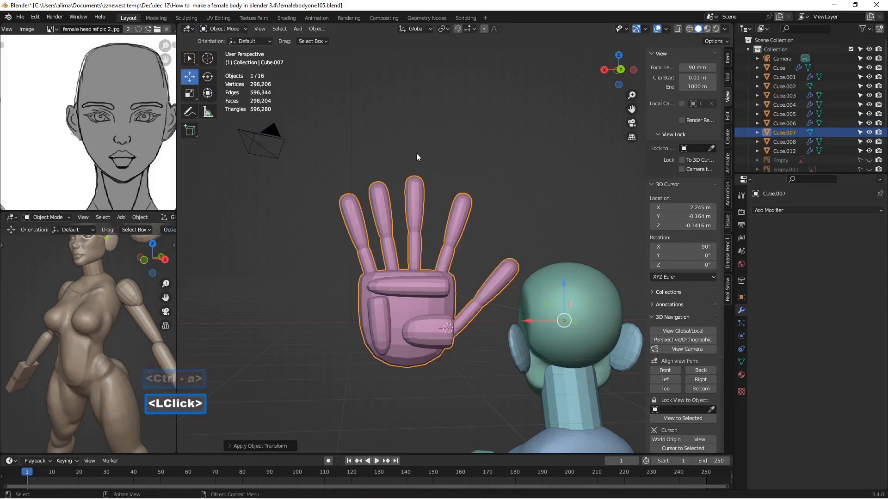
{"action": "left_click", "coordinate": [231, 29]}
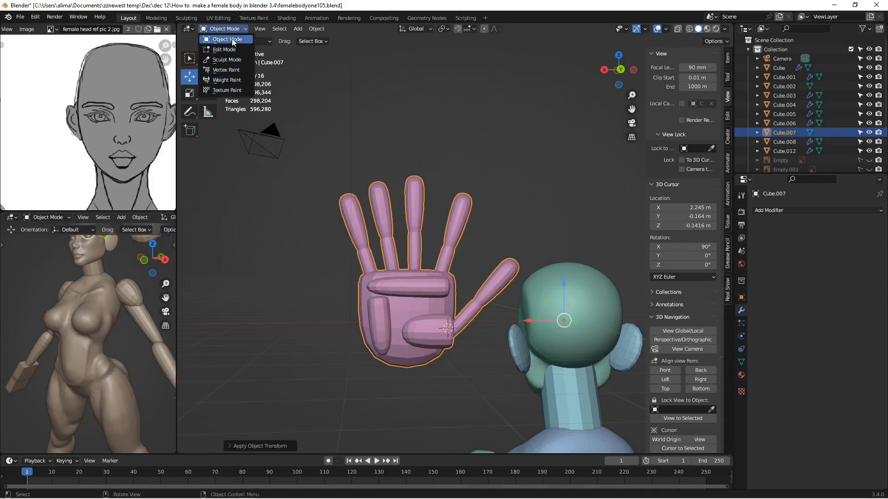
{"action": "left_click", "coordinate": [412, 211]}
- Put the joined hand in Sculpt Mode with the Elastic Deform brush active, saving a new incremental file version
{"action": "left_click", "coordinate": [224, 29]}
{"action": "left_click", "coordinate": [222, 59]}
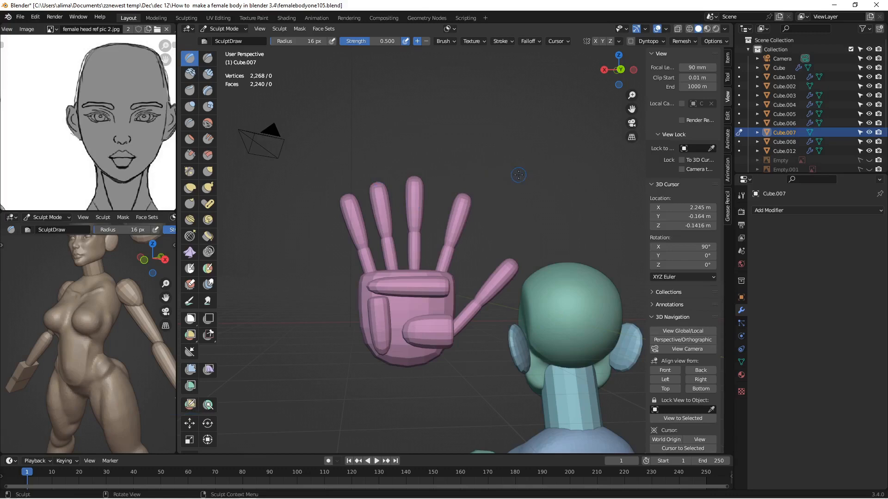
{"action": "key", "text": "Insert"}
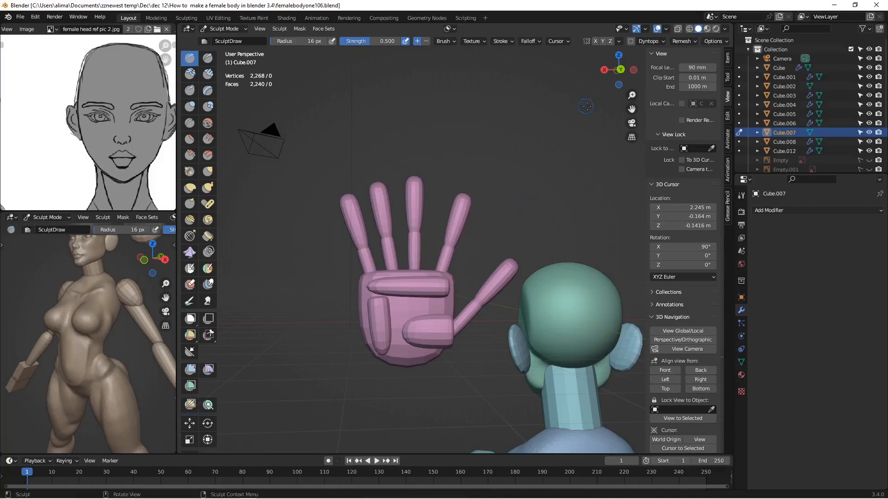
{"action": "left_click", "coordinate": [191, 188]}
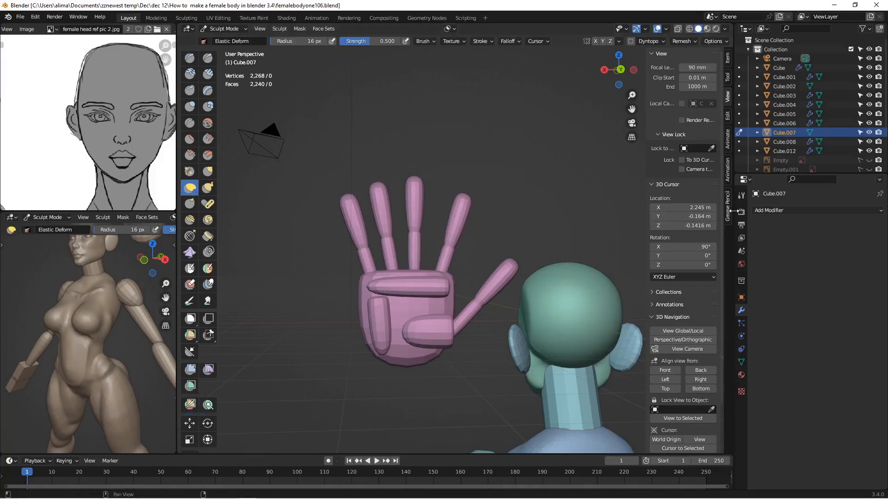
- Display the Elastic Deform brush's tool settings with its Advanced options expanded
{"action": "left_click", "coordinate": [740, 196]}
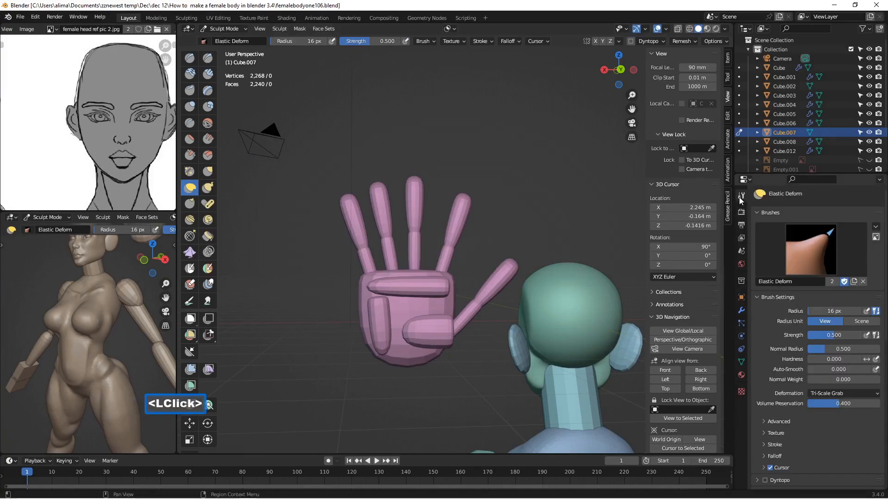
{"action": "left_click", "coordinate": [763, 421]}
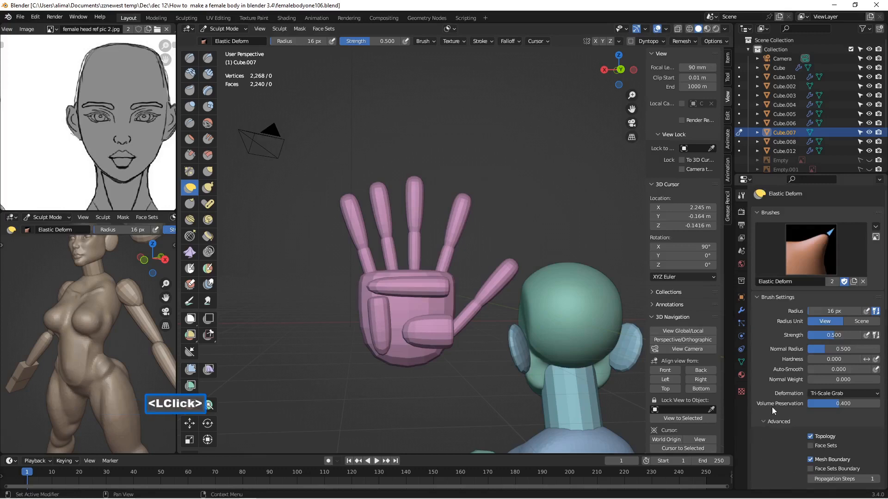
{"action": "scroll", "coordinate": [786, 405], "scroll_direction": "down", "scroll_amount": 3}
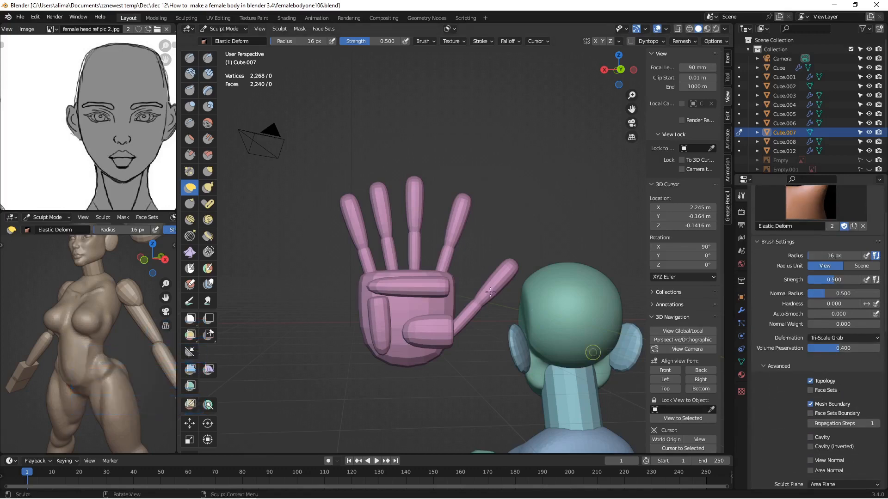
{"action": "scroll", "coordinate": [432, 255], "scroll_direction": "up", "scroll_amount": 2}
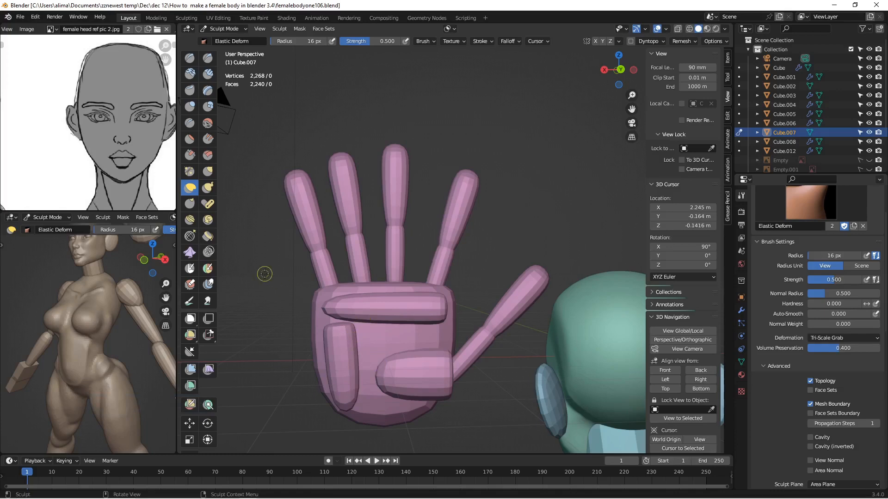
- Enlarge the Elastic Deform brush to a 59 px radius and widen the palm pad on the little-finger side outward
{"action": "left_click", "coordinate": [190, 188]}
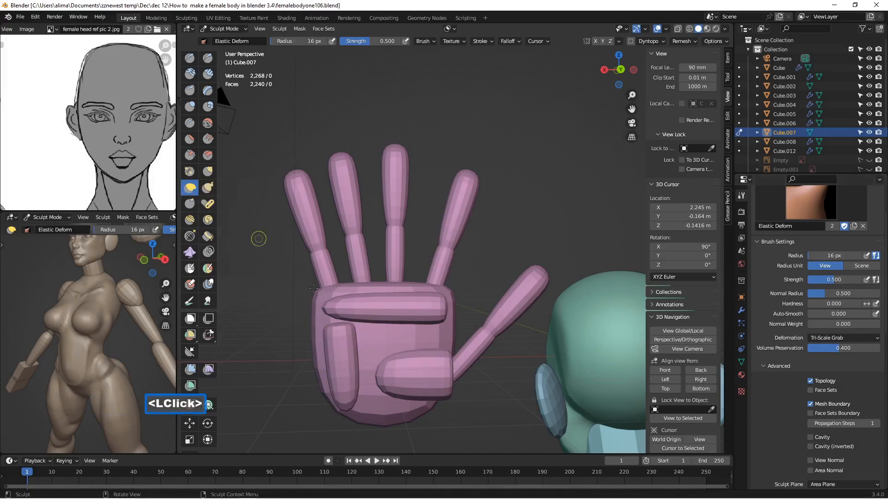
{"action": "key", "text": "f"}
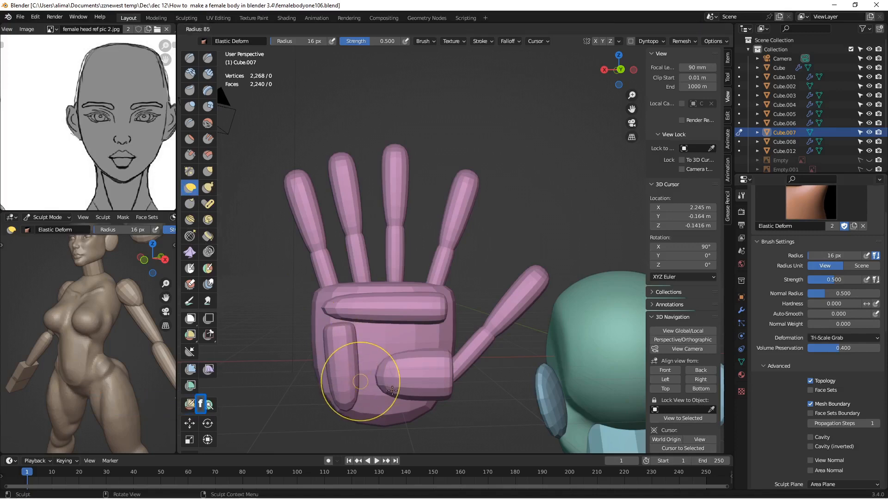
{"action": "left_click", "coordinate": [359, 388]}
{"action": "left_click_drag", "start_coordinate": [352, 394], "coordinate": [296, 376]}
{"action": "mouse_move", "coordinate": [342, 357]}
{"action": "left_mouse_down"}
{"action": "mouse_move", "coordinate": [385, 349]}
{"action": "mouse_move", "coordinate": [278, 345]}
{"action": "left_mouse_up"}
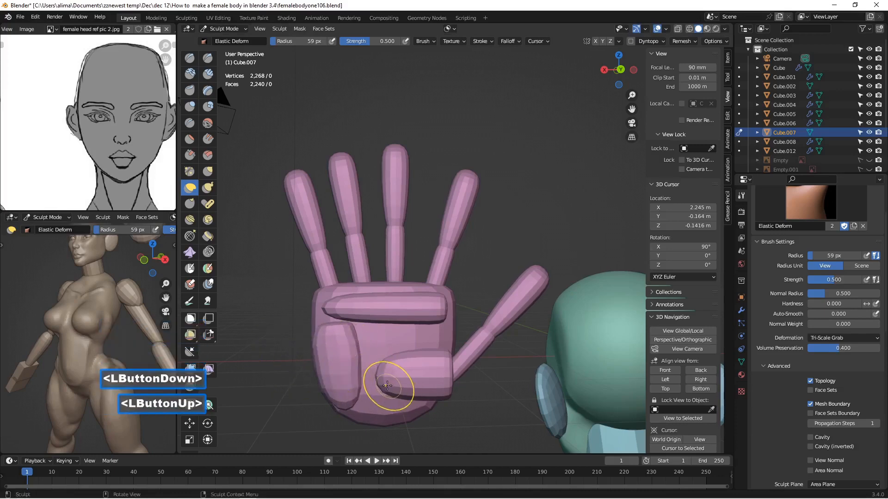
- Reshape the thumb-base pad with Elastic Deform, rounding its inner end and pulling its lower edge toward the wrist
{"action": "mouse_move", "coordinate": [391, 384]}
{"action": "left_mouse_down"}
{"action": "mouse_move", "coordinate": [407, 396]}
{"action": "mouse_move", "coordinate": [442, 386]}
{"action": "left_mouse_up"}
{"action": "middle_click_drag", "start_coordinate": [444, 384], "coordinate": [390, 372]}
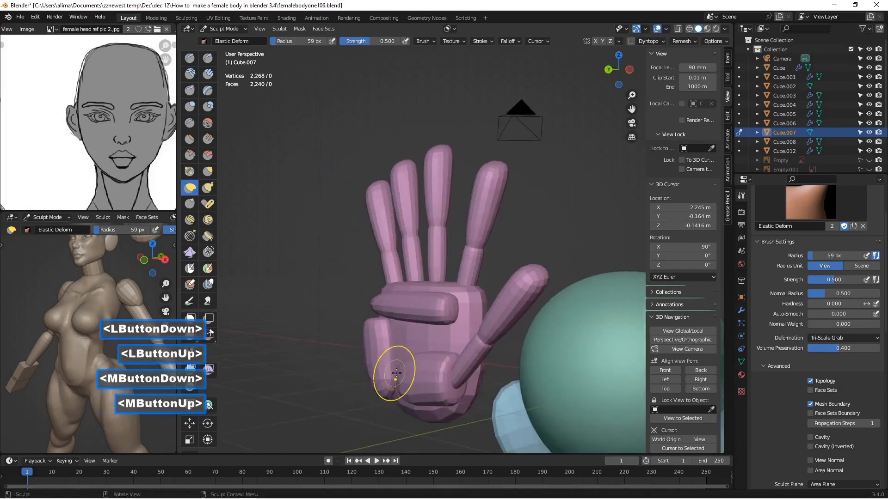
{"action": "left_click_drag", "start_coordinate": [454, 402], "coordinate": [448, 383]}
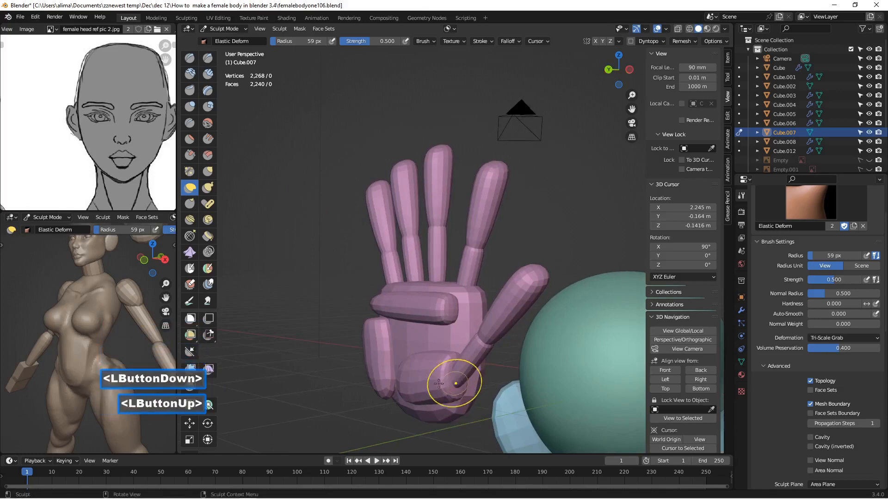
{"action": "middle_click_drag", "start_coordinate": [416, 377], "coordinate": [451, 376]}
{"action": "scroll", "coordinate": [435, 377], "scroll_direction": "up", "scroll_amount": 1}
{"action": "scroll", "coordinate": [444, 365], "scroll_direction": "down", "scroll_amount": 1}
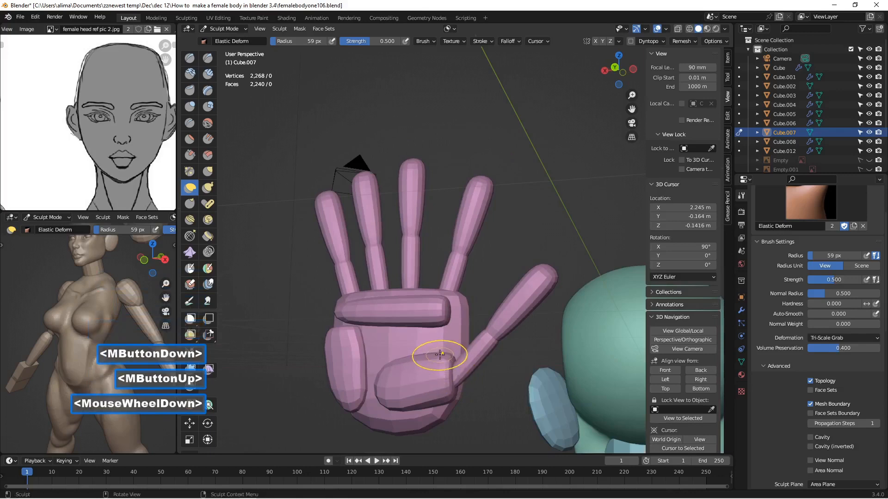
{"action": "left_click_drag", "start_coordinate": [439, 355], "coordinate": [422, 367]}
{"action": "left_click_drag", "start_coordinate": [388, 407], "coordinate": [397, 412]}
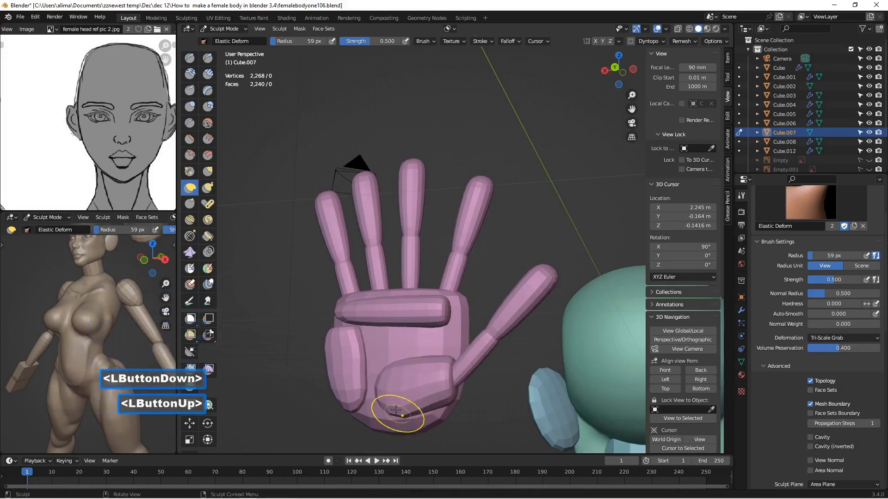
- Refine the outline of the thumb-base pad so it tapers from the palm toward the thumb
{"action": "middle_click_drag", "start_coordinate": [396, 411], "coordinate": [413, 408]}
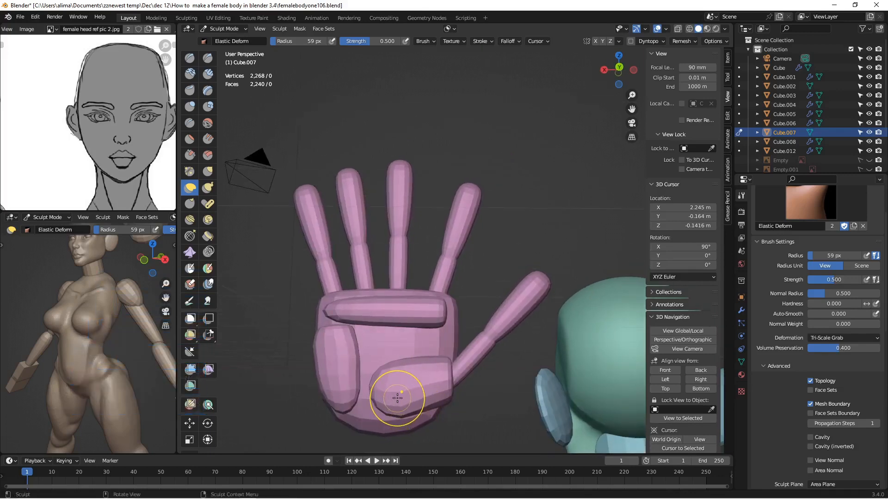
{"action": "left_click_drag", "start_coordinate": [369, 391], "coordinate": [393, 399]}
{"action": "left_click_drag", "start_coordinate": [396, 402], "coordinate": [407, 412]}
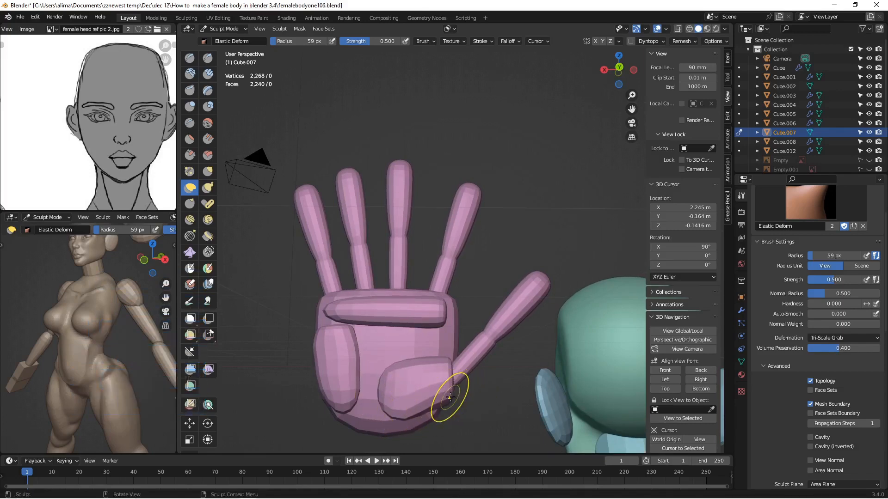
{"action": "mouse_move", "coordinate": [449, 396]}
{"action": "left_mouse_down"}
{"action": "mouse_move", "coordinate": [442, 379]}
{"action": "mouse_move", "coordinate": [452, 371]}
{"action": "mouse_move", "coordinate": [432, 359]}
{"action": "mouse_move", "coordinate": [437, 380]}
{"action": "mouse_move", "coordinate": [387, 355]}
{"action": "left_mouse_up"}
- Push the little-finger-side pad back into the palm with Elastic Deform, working from the side of the hand
{"action": "mouse_move", "coordinate": [328, 363]}
{"action": "middle_mouse_down"}
{"action": "mouse_move", "coordinate": [335, 342]}
{"action": "mouse_move", "coordinate": [323, 353]}
{"action": "middle_mouse_up"}
{"action": "left_click_drag", "start_coordinate": [326, 344], "coordinate": [336, 303]}
{"action": "middle_click_drag", "start_coordinate": [336, 303], "coordinate": [337, 307]}
{"action": "scroll", "coordinate": [338, 306], "scroll_direction": "up", "scroll_amount": 1}
{"action": "left_click_drag", "start_coordinate": [318, 325], "coordinate": [310, 328]}
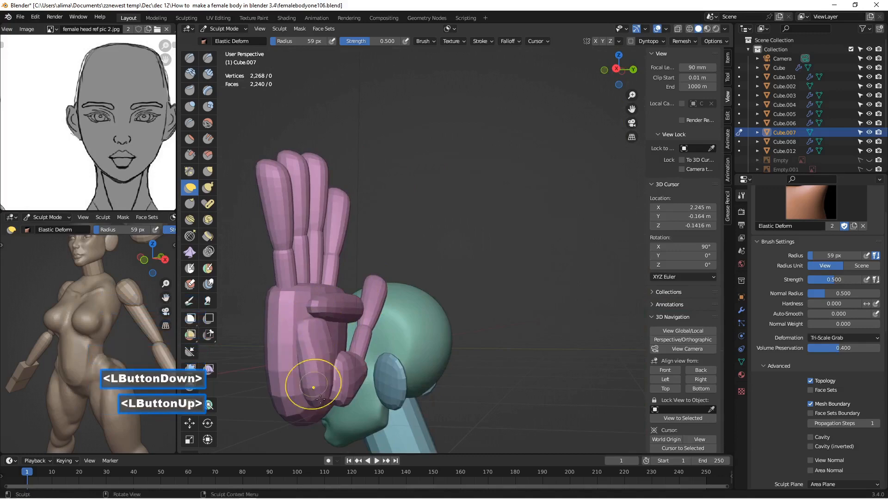
{"action": "left_click_drag", "start_coordinate": [318, 396], "coordinate": [305, 396]}
{"action": "left_click", "coordinate": [301, 396]}
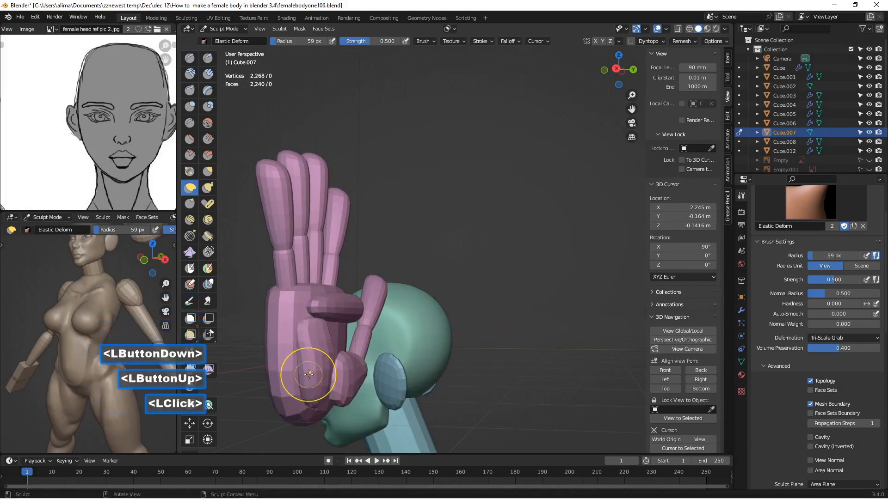
- Blend the palm pads' side profiles into the palm with further Elastic Deform strokes
{"action": "middle_click_drag", "start_coordinate": [307, 371], "coordinate": [280, 375]}
{"action": "mouse_move", "coordinate": [301, 375]}
{"action": "left_mouse_down"}
{"action": "mouse_move", "coordinate": [290, 373]}
{"action": "mouse_move", "coordinate": [293, 341]}
{"action": "mouse_move", "coordinate": [285, 343]}
{"action": "mouse_move", "coordinate": [296, 341]}
{"action": "left_mouse_up"}
{"action": "middle_click_drag", "start_coordinate": [307, 341], "coordinate": [317, 341]}
{"action": "mouse_move", "coordinate": [329, 343]}
{"action": "left_mouse_down"}
{"action": "mouse_move", "coordinate": [344, 385]}
{"action": "mouse_move", "coordinate": [349, 376]}
{"action": "left_mouse_up"}
{"action": "mouse_move", "coordinate": [342, 321]}
{"action": "left_mouse_down"}
{"action": "mouse_move", "coordinate": [337, 344]}
{"action": "mouse_move", "coordinate": [388, 330]}
{"action": "left_mouse_up"}
{"action": "left_click_drag", "start_coordinate": [396, 325], "coordinate": [402, 330]}
{"action": "middle_click_drag", "start_coordinate": [439, 310], "coordinate": [418, 309]}
{"action": "left_click_drag", "start_coordinate": [426, 314], "coordinate": [420, 313]}
{"action": "left_click", "coordinate": [420, 308]}
- Reshape the horizontal pad below the fingers with Elastic Deform, pressing it closer to the palm
{"action": "mouse_move", "coordinate": [420, 307]}
{"action": "middle_mouse_down"}
{"action": "mouse_move", "coordinate": [444, 300]}
{"action": "mouse_move", "coordinate": [402, 308]}
{"action": "middle_mouse_up"}
{"action": "scroll", "coordinate": [459, 297], "scroll_direction": "up", "scroll_amount": 2}
{"action": "left_click", "coordinate": [344, 314]}
{"action": "mouse_move", "coordinate": [360, 326]}
{"action": "left_mouse_down"}
{"action": "mouse_move", "coordinate": [350, 301]}
{"action": "mouse_move", "coordinate": [326, 335]}
{"action": "left_mouse_up"}
{"action": "mouse_move", "coordinate": [363, 345]}
{"action": "middle_mouse_down"}
{"action": "mouse_move", "coordinate": [305, 352]}
{"action": "mouse_move", "coordinate": [459, 393]}
{"action": "mouse_move", "coordinate": [415, 342]}
{"action": "middle_mouse_up"}
{"action": "middle_click_drag", "start_coordinate": [423, 354], "coordinate": [416, 370]}
{"action": "mouse_move", "coordinate": [417, 370]}
{"action": "left_mouse_down"}
{"action": "mouse_move", "coordinate": [422, 350]}
{"action": "mouse_move", "coordinate": [452, 401]}
{"action": "mouse_move", "coordinate": [387, 371]}
{"action": "left_mouse_up"}
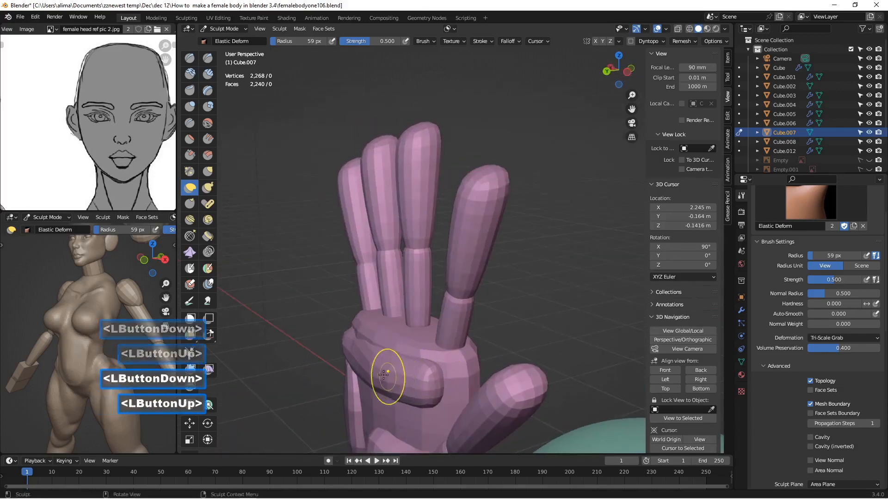
{"action": "middle_click_drag", "start_coordinate": [387, 371], "coordinate": [459, 365]}
{"action": "left_click_drag", "start_coordinate": [376, 369], "coordinate": [359, 367]}
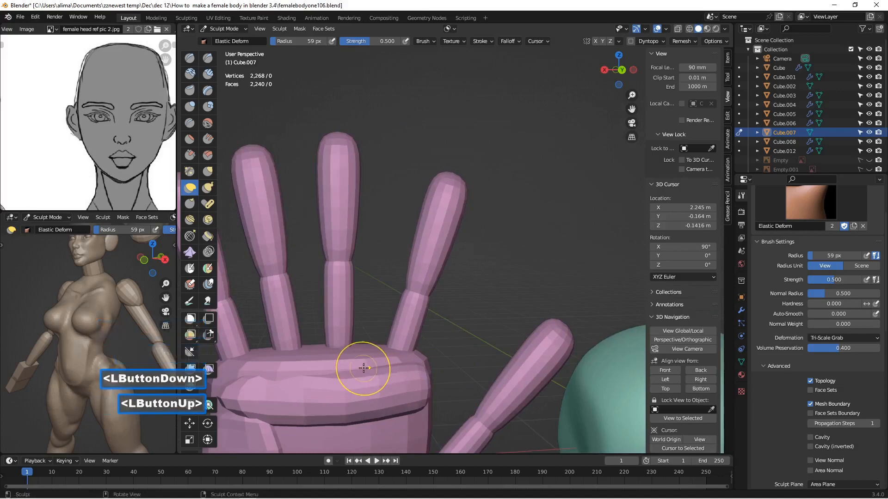
- Adjust the front surface, outer end and lower edge of the pad below the fingers with Elastic Deform
{"action": "scroll", "coordinate": [308, 356], "scroll_direction": "down", "scroll_amount": 2}
{"action": "middle_click_drag", "start_coordinate": [307, 357], "coordinate": [359, 364]}
{"action": "scroll", "coordinate": [359, 365], "scroll_direction": "up", "scroll_amount": 2}
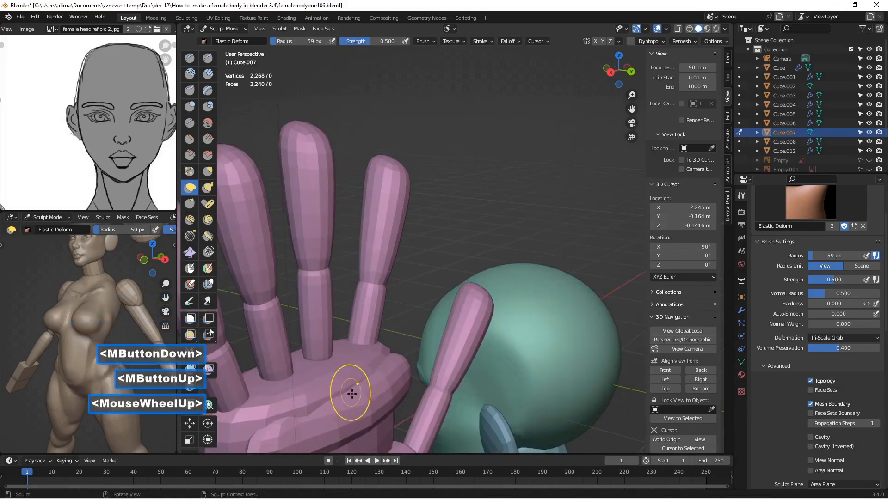
{"action": "left_click_drag", "start_coordinate": [359, 394], "coordinate": [359, 397]}
{"action": "middle_click_drag", "start_coordinate": [359, 396], "coordinate": [346, 407]}
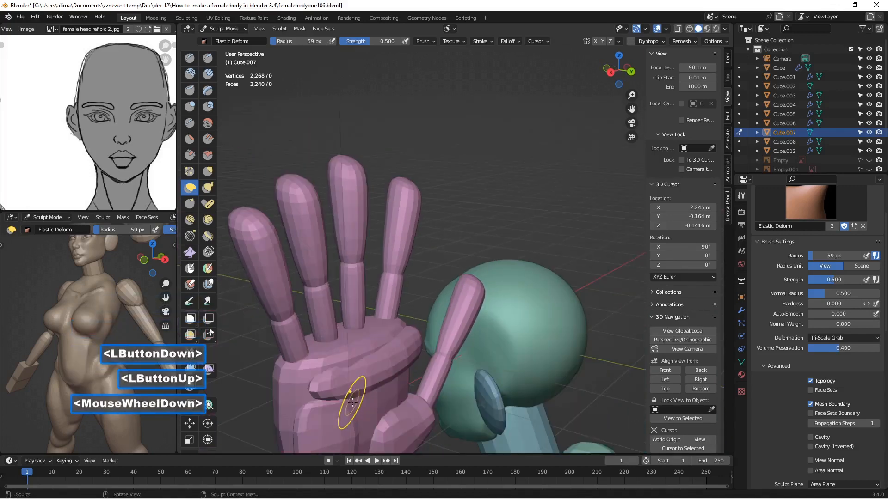
{"action": "left_click_drag", "start_coordinate": [306, 383], "coordinate": [298, 386]}
{"action": "middle_click_drag", "start_coordinate": [298, 387], "coordinate": [357, 381]}
{"action": "left_click_drag", "start_coordinate": [369, 407], "coordinate": [370, 413]}
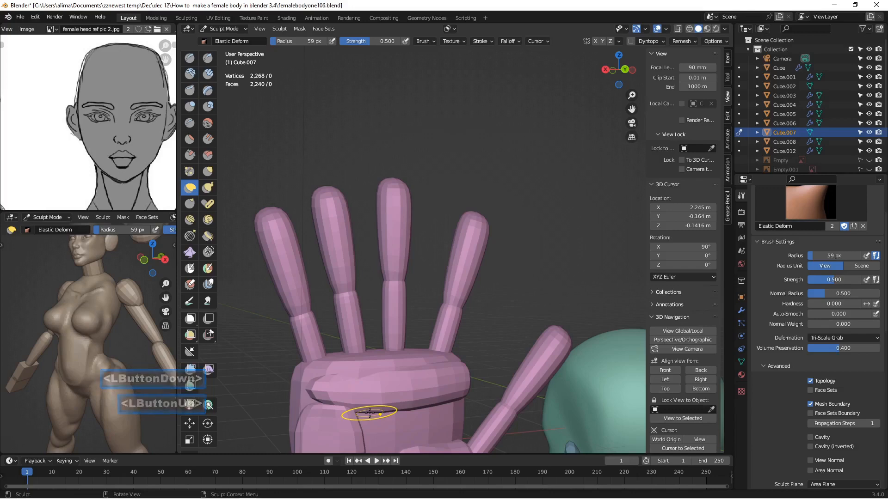
- Reshape the upper end of the little-finger-side pad and its transition to the pad below the fingers
{"action": "scroll", "coordinate": [367, 407], "scroll_direction": "down", "scroll_amount": 1}
{"action": "scroll", "coordinate": [357, 400], "scroll_direction": "up", "scroll_amount": 1}
{"action": "mouse_move", "coordinate": [345, 416]}
{"action": "left_mouse_down"}
{"action": "mouse_move", "coordinate": [343, 433]}
{"action": "mouse_move", "coordinate": [319, 457]}
{"action": "left_mouse_up"}
{"action": "left_click", "coordinate": [319, 458]}
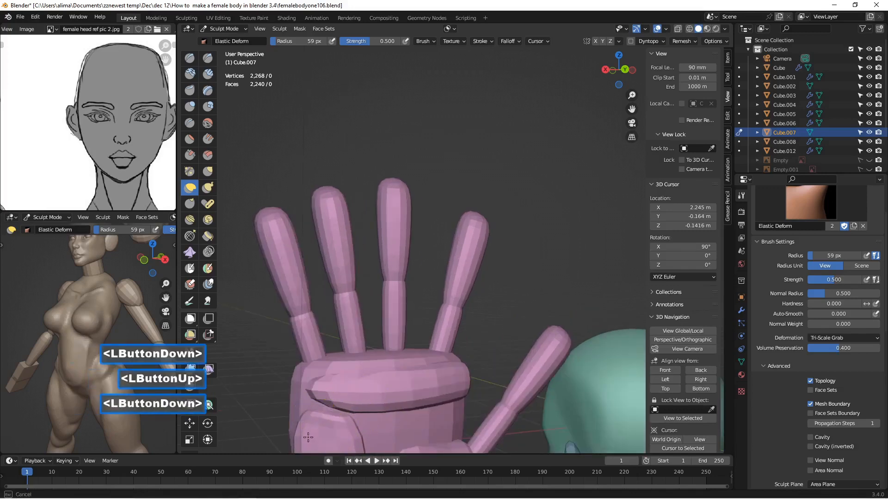
{"action": "mouse_move", "coordinate": [319, 458]}
{"action": "middle_mouse_down"}
{"action": "mouse_move", "coordinate": [364, 418]}
{"action": "mouse_move", "coordinate": [409, 419]}
{"action": "middle_mouse_up"}
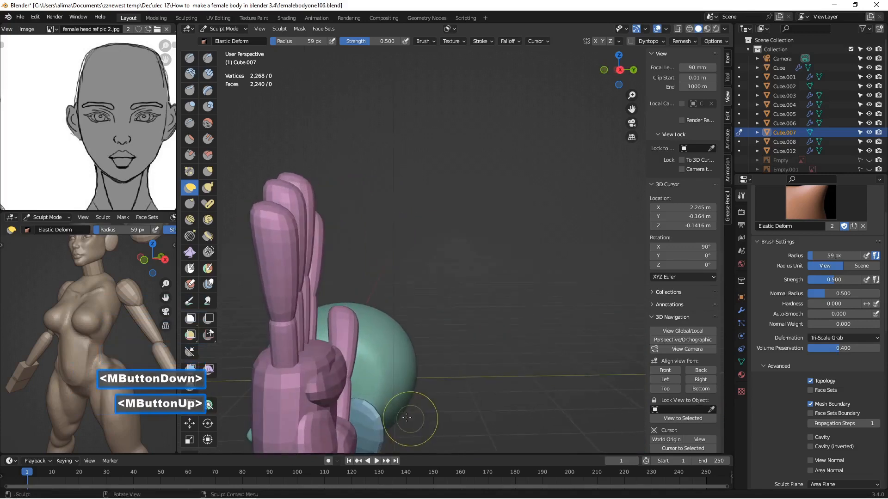
{"action": "left_click", "coordinate": [320, 394]}
{"action": "middle_click_drag", "start_coordinate": [320, 394], "coordinate": [248, 365]}
{"action": "mouse_move", "coordinate": [406, 396]}
{"action": "left_mouse_down"}
{"action": "mouse_move", "coordinate": [440, 423]}
{"action": "mouse_move", "coordinate": [422, 402]}
{"action": "left_mouse_up"}
- Finish smoothing the palm pads' outlines with Elastic Deform and save the file incrementally as femalebodyone107.blend
{"action": "scroll", "coordinate": [422, 402], "scroll_direction": "down", "scroll_amount": 3}
{"action": "mouse_move", "coordinate": [403, 390]}
{"action": "middle_mouse_down"}
{"action": "mouse_move", "coordinate": [406, 324]}
{"action": "mouse_move", "coordinate": [396, 373]}
{"action": "middle_mouse_up"}
{"action": "scroll", "coordinate": [405, 439], "scroll_direction": "up", "scroll_amount": 2}
{"action": "scroll", "coordinate": [397, 407], "scroll_direction": "down", "scroll_amount": 2}
{"action": "left_click_drag", "start_coordinate": [406, 407], "coordinate": [370, 377]}
{"action": "scroll", "coordinate": [370, 377], "scroll_direction": "down", "scroll_amount": 2}
{"action": "mouse_move", "coordinate": [370, 376]}
{"action": "middle_mouse_down"}
{"action": "mouse_move", "coordinate": [445, 401]}
{"action": "mouse_move", "coordinate": [432, 406]}
{"action": "mouse_move", "coordinate": [460, 369]}
{"action": "mouse_move", "coordinate": [306, 375]}
{"action": "middle_mouse_up"}
{"action": "scroll", "coordinate": [433, 406], "scroll_direction": "up", "scroll_amount": 2}
{"action": "scroll", "coordinate": [459, 369], "scroll_direction": "up", "scroll_amount": 1}
{"action": "scroll", "coordinate": [430, 370], "scroll_direction": "down", "scroll_amount": 1}
{"action": "left_click_drag", "start_coordinate": [346, 299], "coordinate": [346, 298]}
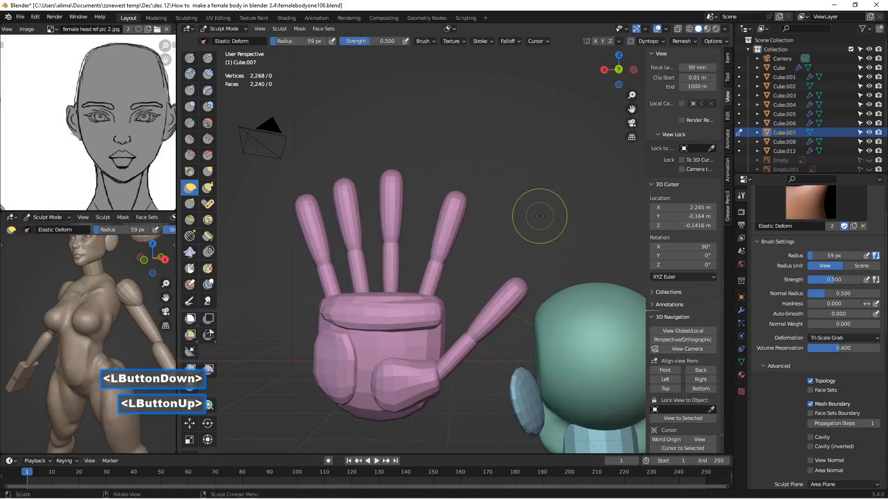
{"action": "key", "text": "Insert"}
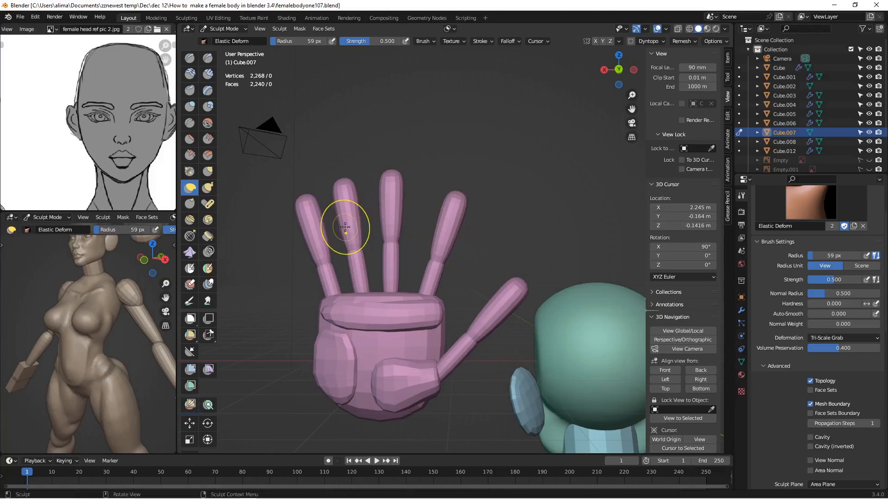
- Thicken the lower segments of the four fingers and the thumb base with the Inflate/Deflate brush at 59 px
{"action": "left_click", "coordinate": [190, 105]}
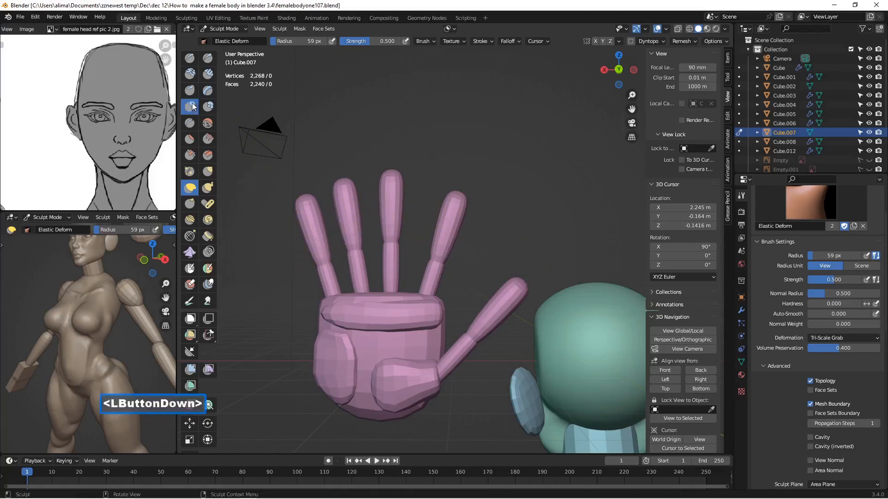
{"action": "left_click_drag", "start_coordinate": [325, 267], "coordinate": [327, 296]}
{"action": "left_click_drag", "start_coordinate": [360, 264], "coordinate": [366, 292]}
{"action": "left_click_drag", "start_coordinate": [393, 254], "coordinate": [401, 310]}
{"action": "left_click_drag", "start_coordinate": [437, 278], "coordinate": [438, 279]}
{"action": "mouse_move", "coordinate": [456, 345]}
{"action": "left_mouse_down"}
{"action": "mouse_move", "coordinate": [438, 352]}
{"action": "mouse_move", "coordinate": [467, 347]}
{"action": "left_mouse_up"}
- Inflate the narrow lower finger segments and the thumb base further, working from additional viewing angles
{"action": "mouse_move", "coordinate": [467, 347]}
{"action": "middle_mouse_down"}
{"action": "mouse_move", "coordinate": [473, 304]}
{"action": "mouse_move", "coordinate": [430, 313]}
{"action": "mouse_move", "coordinate": [455, 303]}
{"action": "mouse_move", "coordinate": [370, 273]}
{"action": "mouse_move", "coordinate": [266, 215]}
{"action": "middle_mouse_up"}
{"action": "scroll", "coordinate": [266, 215], "scroll_direction": "up", "scroll_amount": 1}
{"action": "scroll", "coordinate": [263, 213], "scroll_direction": "down", "scroll_amount": 1}
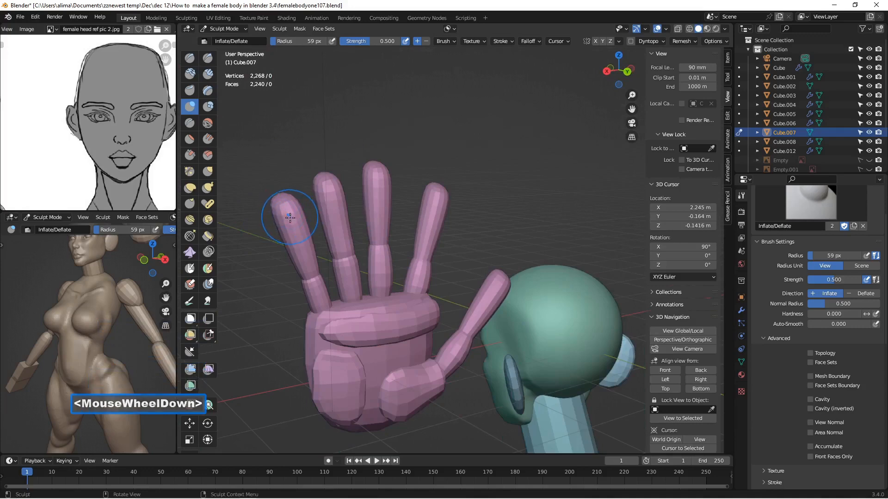
{"action": "middle_click_drag", "start_coordinate": [287, 215], "coordinate": [290, 240]}
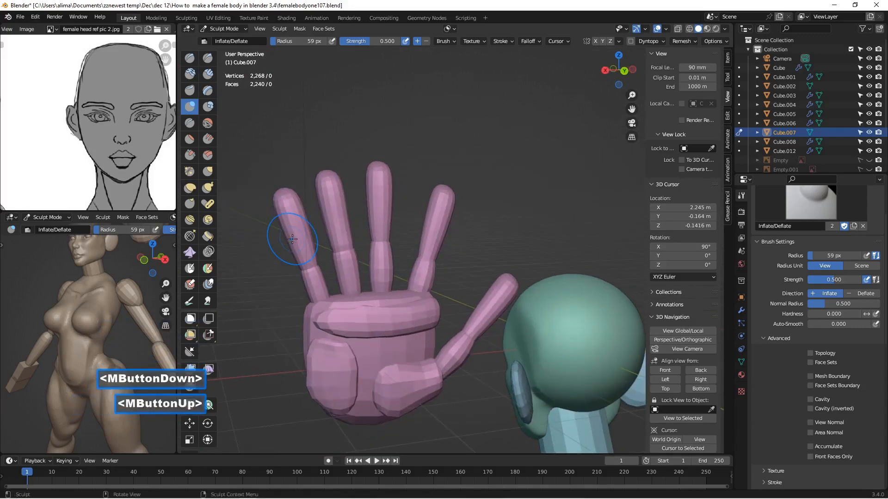
{"action": "mouse_move", "coordinate": [300, 273]}
{"action": "left_mouse_down"}
{"action": "mouse_move", "coordinate": [312, 280]}
{"action": "mouse_move", "coordinate": [350, 267]}
{"action": "mouse_move", "coordinate": [356, 277]}
{"action": "left_mouse_up"}
{"action": "left_click_drag", "start_coordinate": [416, 301], "coordinate": [431, 307]}
{"action": "middle_click_drag", "start_coordinate": [441, 315], "coordinate": [423, 294]}
{"action": "mouse_move", "coordinate": [444, 356]}
{"action": "left_mouse_down"}
{"action": "mouse_move", "coordinate": [441, 383]}
{"action": "mouse_move", "coordinate": [445, 360]}
{"action": "left_mouse_up"}
{"action": "middle_click_drag", "start_coordinate": [446, 359], "coordinate": [458, 353]}
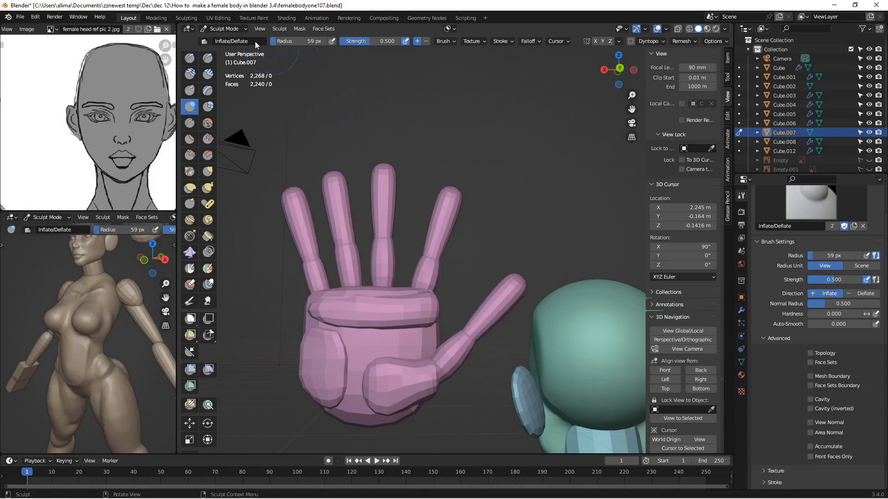
- Switch the sculpted hand to Edit Mode with face selection
{"action": "left_click", "coordinate": [237, 31]}
{"action": "left_click", "coordinate": [232, 46]}
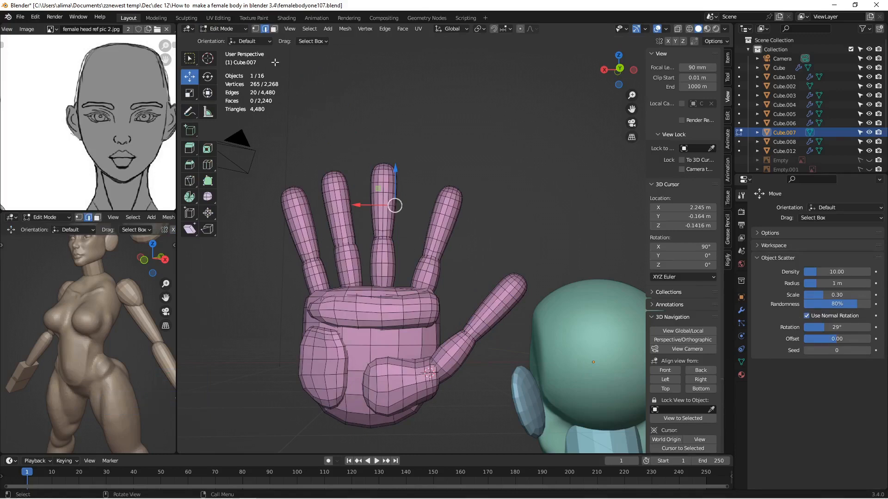
{"action": "left_click", "coordinate": [273, 29]}
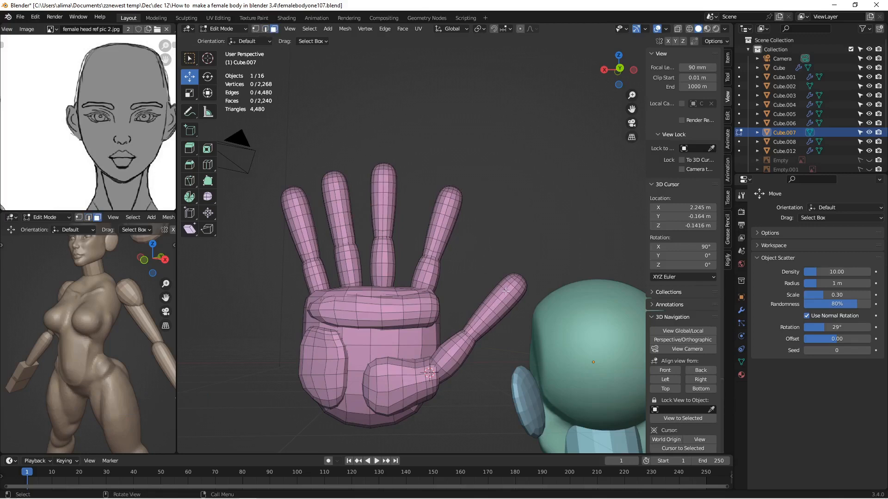
- Select the entire thumb of the hand mesh and move it down and inward in back view, sinking its base into the thumb pad
{"action": "key", "text": "l"}
{"action": "key", "text": "l"}
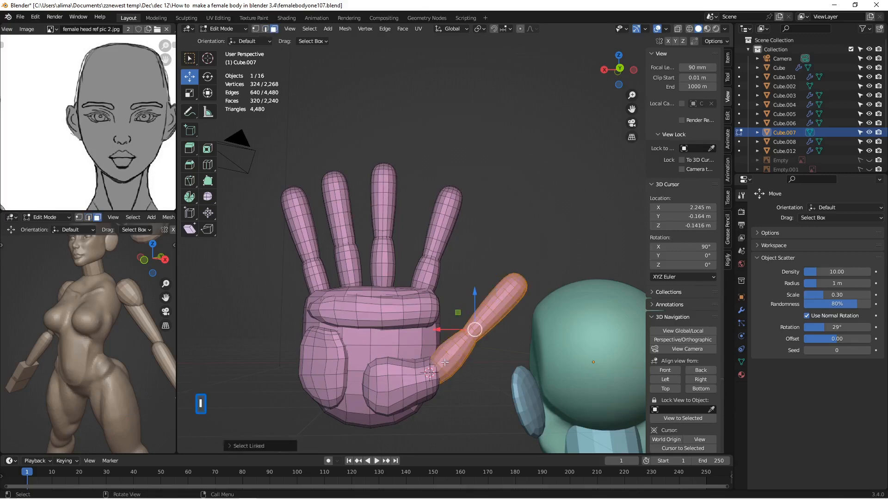
{"action": "left_click", "coordinate": [701, 370]}
{"action": "scroll", "coordinate": [493, 305], "scroll_direction": "up", "scroll_amount": 5}
{"action": "left_click_drag", "start_coordinate": [460, 344], "coordinate": [432, 344]}
{"action": "left_click_drag", "start_coordinate": [461, 299], "coordinate": [460, 314]}
{"action": "left_click_drag", "start_coordinate": [423, 357], "coordinate": [409, 357]}
{"action": "left_click_drag", "start_coordinate": [449, 320], "coordinate": [443, 330]}
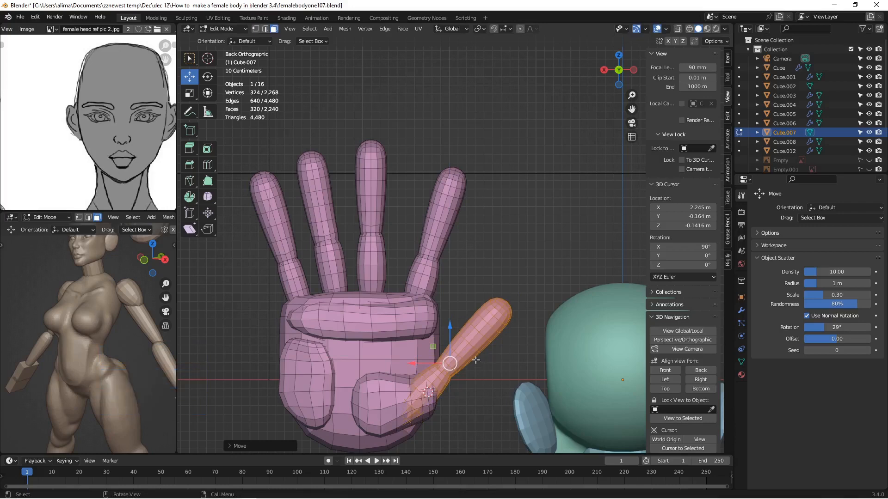
{"action": "mouse_move", "coordinate": [428, 364]}
{"action": "left_mouse_down"}
{"action": "mouse_move", "coordinate": [439, 340]}
{"action": "mouse_move", "coordinate": [416, 365]}
{"action": "left_mouse_up"}
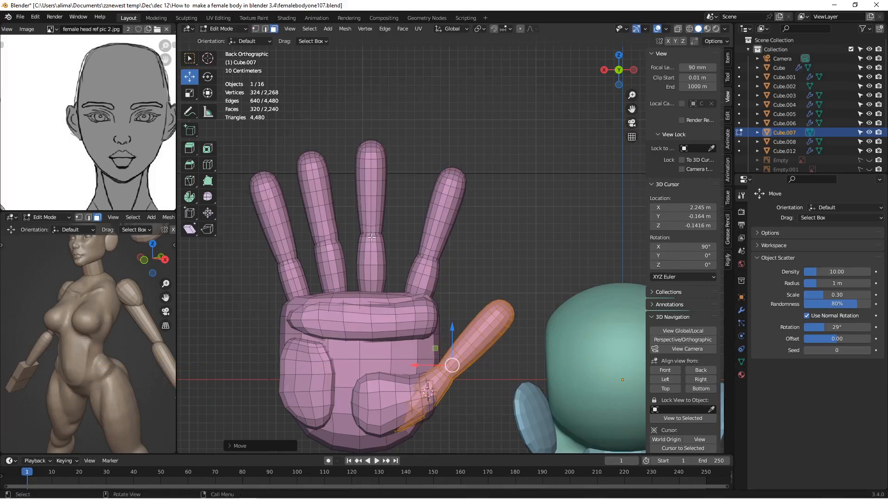
- Switch the hand to Sculpt Mode and save the file as the next version, femalebodyone108.blend
{"action": "scroll", "coordinate": [375, 240], "scroll_direction": "down", "scroll_amount": 1}
{"action": "middle_click_drag", "start_coordinate": [377, 241], "coordinate": [396, 248]}
{"action": "scroll", "coordinate": [400, 246], "scroll_direction": "down", "scroll_amount": 3}
{"action": "scroll", "coordinate": [270, 110], "scroll_direction": "up", "scroll_amount": 1}
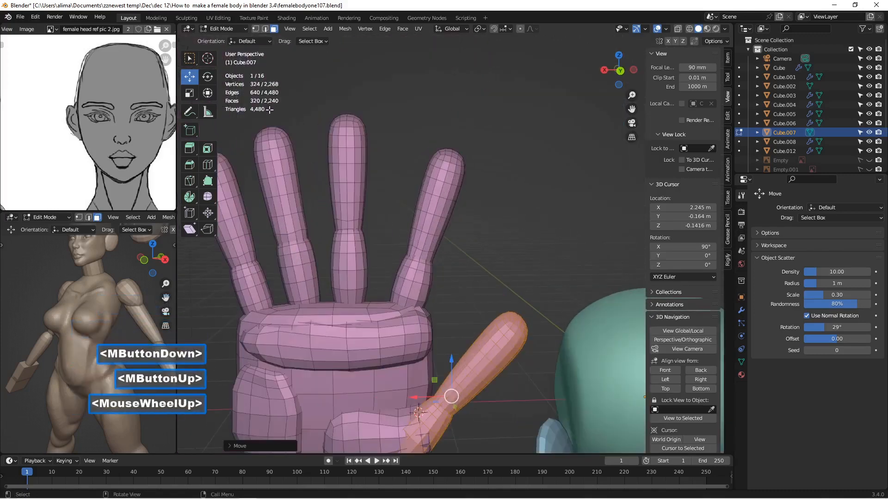
{"action": "left_click", "coordinate": [226, 27]}
{"action": "left_click", "coordinate": [235, 62]}
{"action": "scroll", "coordinate": [386, 189], "scroll_direction": "down", "scroll_amount": 2}
{"action": "mouse_move", "coordinate": [386, 188]}
{"action": "middle_mouse_down"}
{"action": "mouse_move", "coordinate": [452, 236]}
{"action": "mouse_move", "coordinate": [488, 194]}
{"action": "middle_mouse_up"}
{"action": "scroll", "coordinate": [388, 189], "scroll_direction": "up", "scroll_amount": 1}
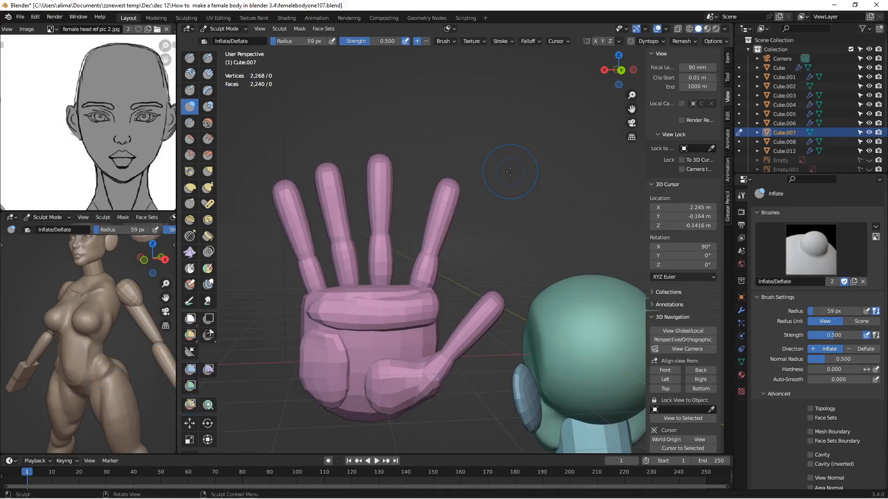
{"action": "key", "text": "Insert"}
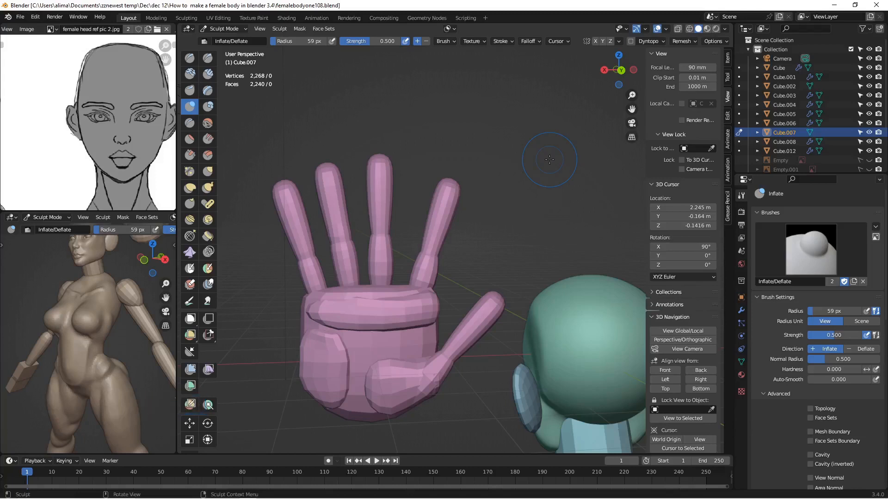
- Return to Object Mode and, in front view, move the hand along X to the opposite side of the head
{"action": "left_click", "coordinate": [240, 29]}
{"action": "left_click", "coordinate": [240, 39]}
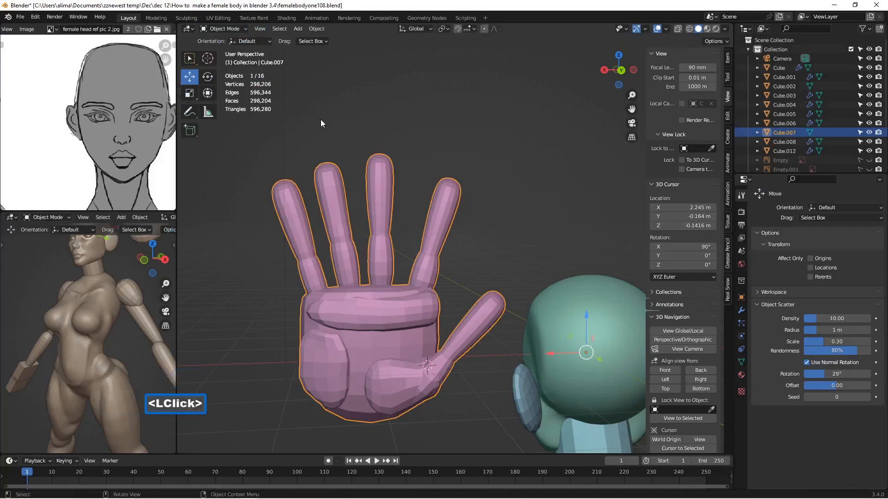
{"action": "left_click", "coordinate": [665, 370]}
{"action": "scroll", "coordinate": [491, 250], "scroll_direction": "down", "scroll_amount": 4}
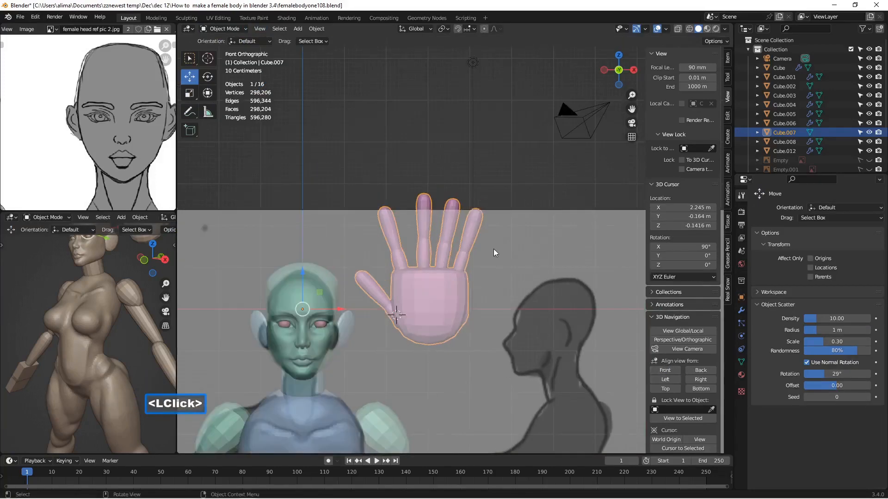
{"action": "scroll", "coordinate": [481, 250], "scroll_direction": "down", "scroll_amount": 2}
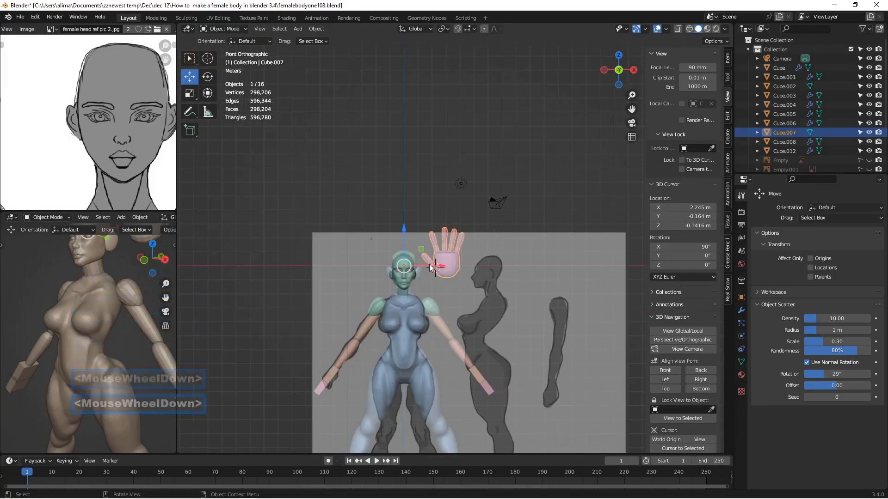
{"action": "left_click_drag", "start_coordinate": [438, 267], "coordinate": [345, 273]}
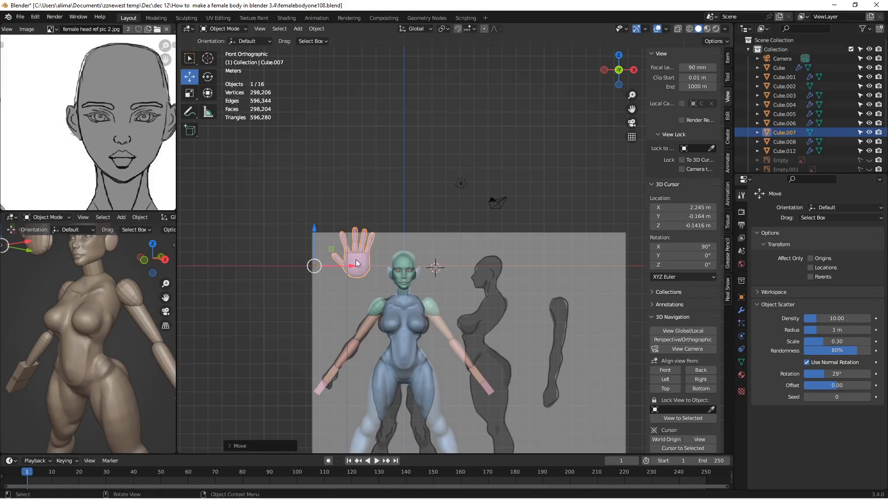
- Set the hand's origin to its geometry and lower the hand to forearm level beside the body
{"action": "left_click", "coordinate": [317, 29]}
{"action": "mouse_move", "coordinate": [328, 50]}
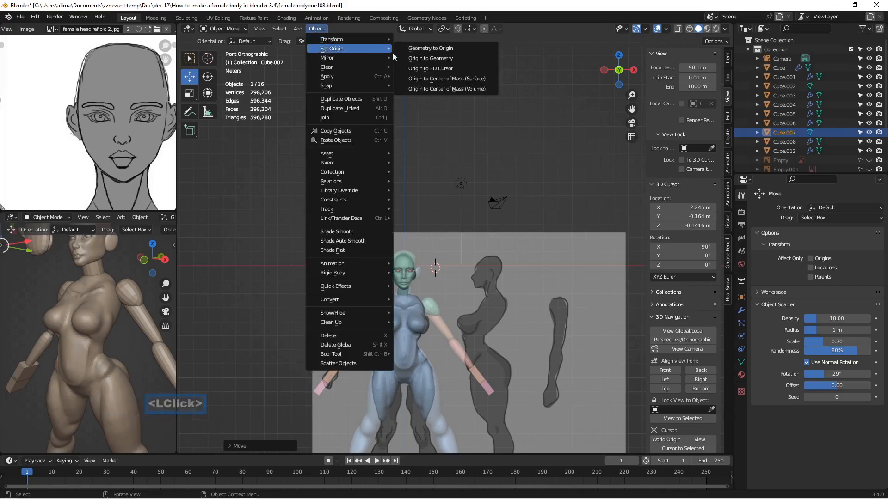
{"action": "left_click", "coordinate": [467, 59]}
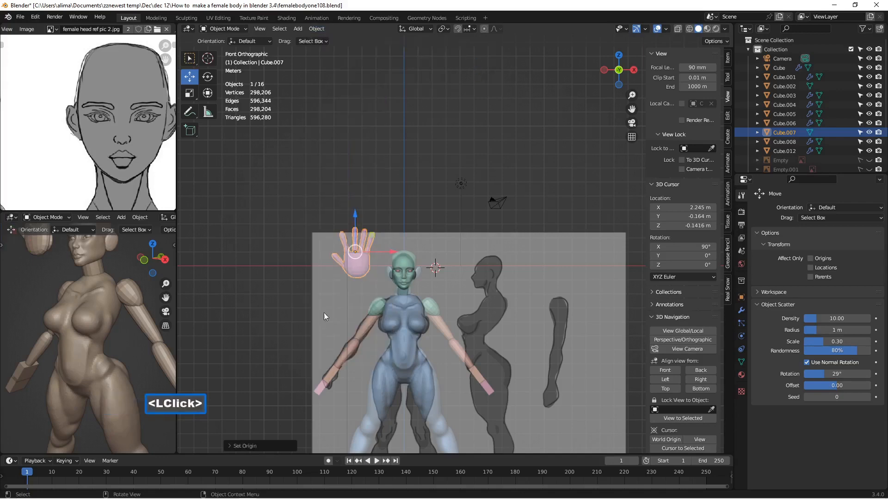
{"action": "left_click_drag", "start_coordinate": [355, 215], "coordinate": [335, 327]}
{"action": "scroll", "coordinate": [439, 320], "scroll_direction": "down", "scroll_amount": 1}
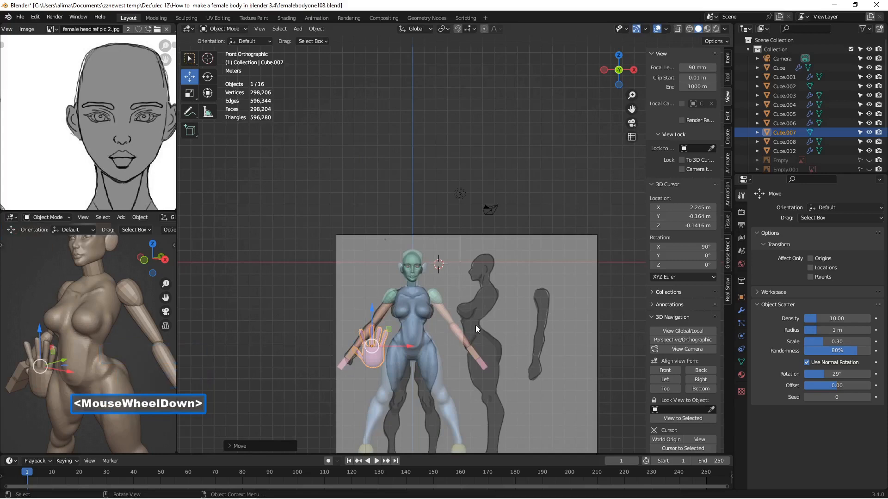
- Rotate the hand about 172° in front view so the fingers point down, and move it outward and down to the arm's end
{"action": "key", "text": "r"}
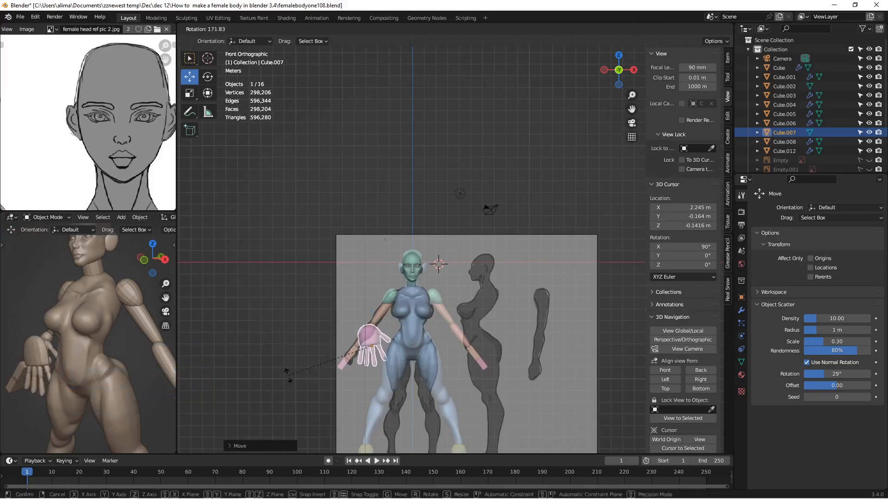
{"action": "left_click", "coordinate": [287, 373]}
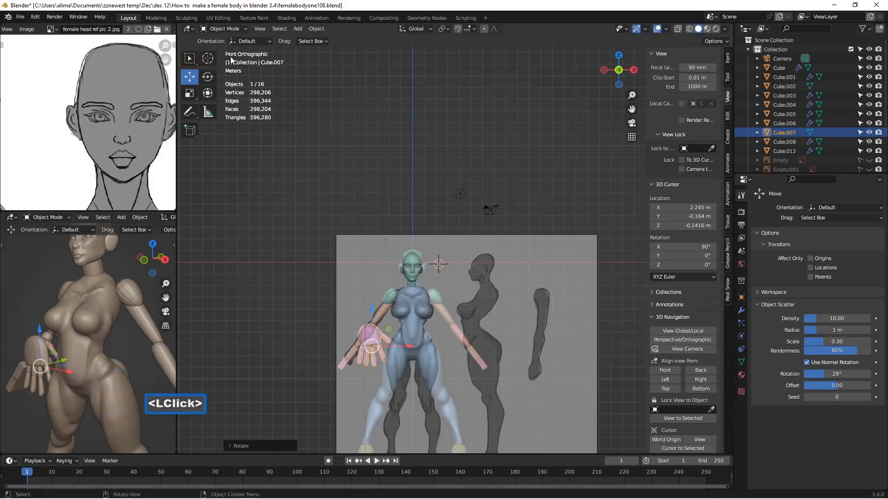
{"action": "left_click_drag", "start_coordinate": [411, 347], "coordinate": [357, 327]}
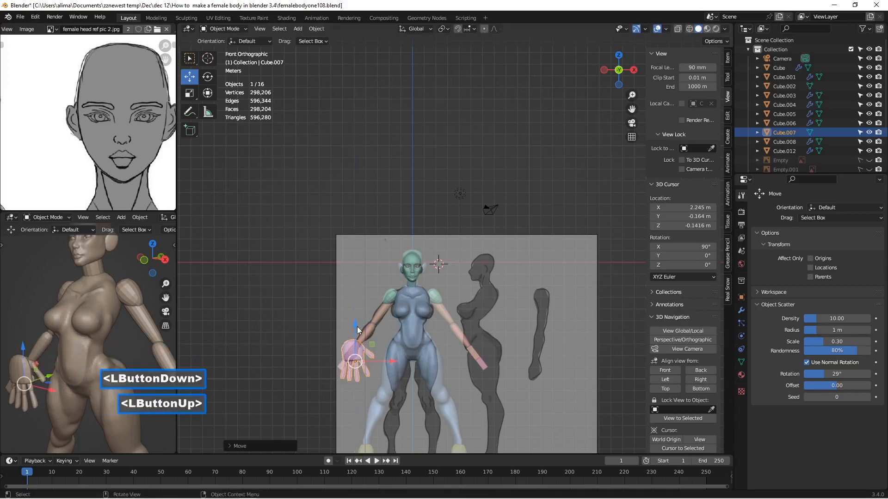
- Adjust the hand's tilt in front view and rotate it -90° around the Z axis so it is seen edge-on
{"action": "key", "text": "r"}
{"action": "left_click", "coordinate": [400, 345]}
{"action": "key", "text": "r"}
{"action": "key", "text": "z"}
{"action": "type", "text": "-90"}
{"action": "key", "text": "Return"}
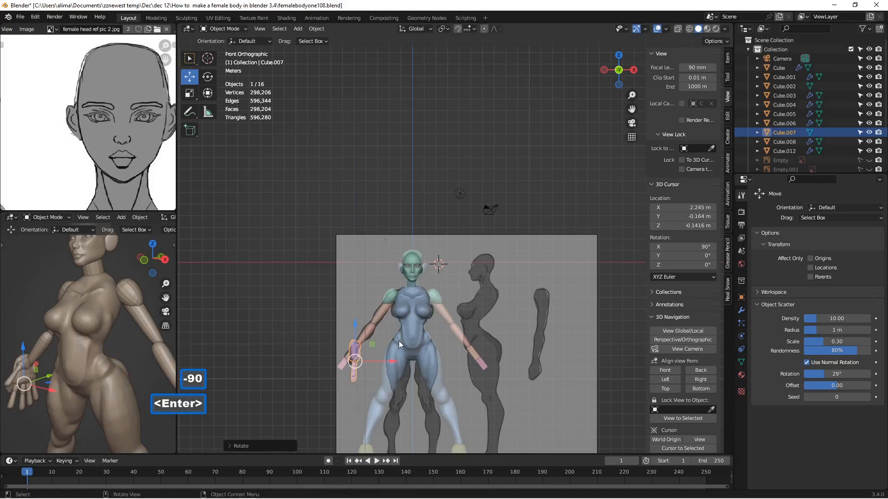
- Nudge the hand outward and slightly down over the placeholder hand blocks, and save the file as femalebodyone109.blend
{"action": "left_click_drag", "start_coordinate": [378, 361], "coordinate": [384, 362]}
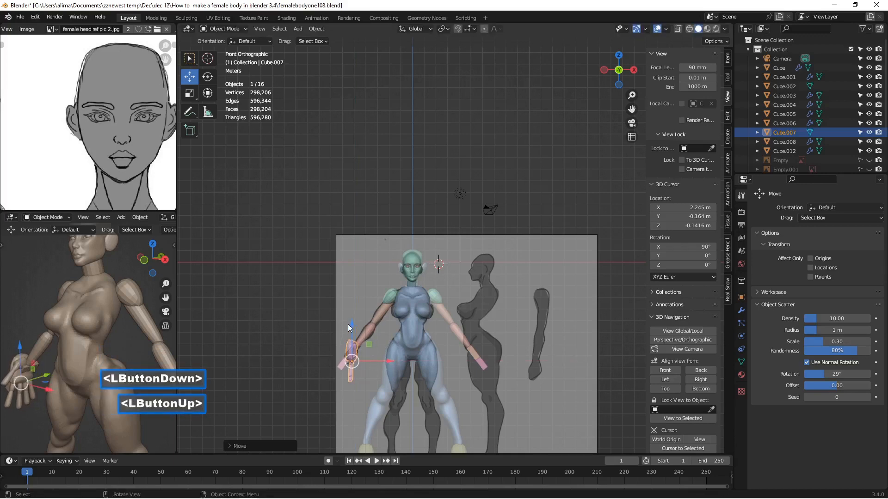
{"action": "left_click_drag", "start_coordinate": [354, 325], "coordinate": [354, 328]}
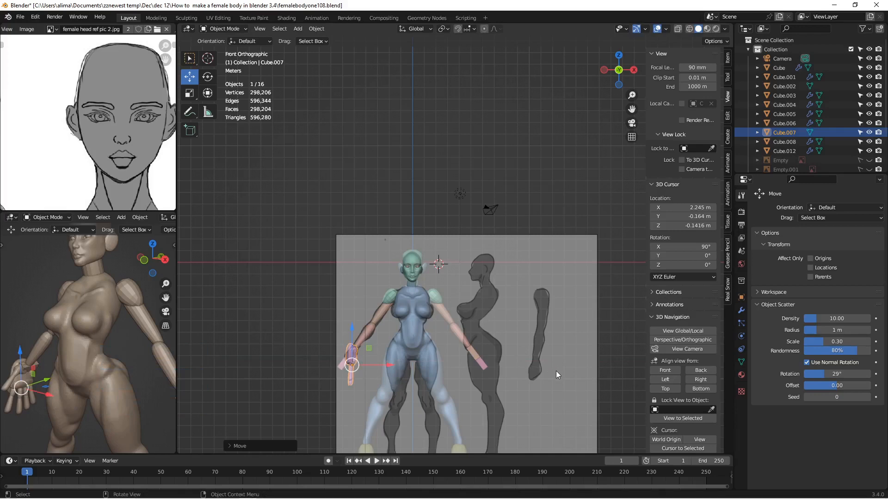
{"action": "key", "text": "Insert"}
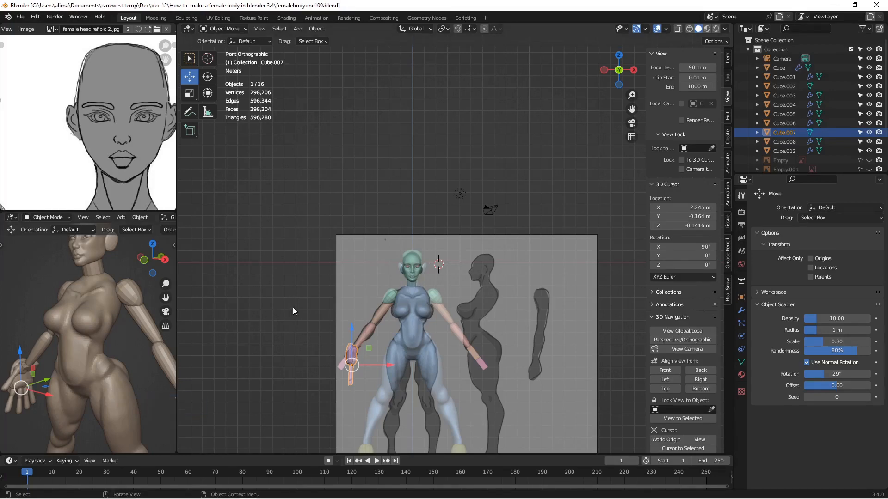
- Rotate the hand about 40° in front view to follow the forearm's slope, and shift it along X over the placeholder blocks
{"action": "key", "text": "b"}
{"action": "left_click_drag", "start_coordinate": [302, 307], "coordinate": [408, 407]}
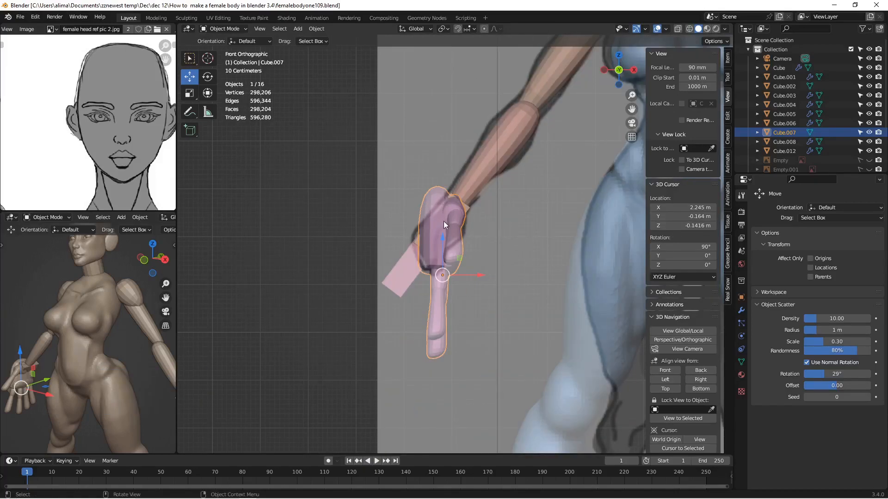
{"action": "key", "text": "r"}
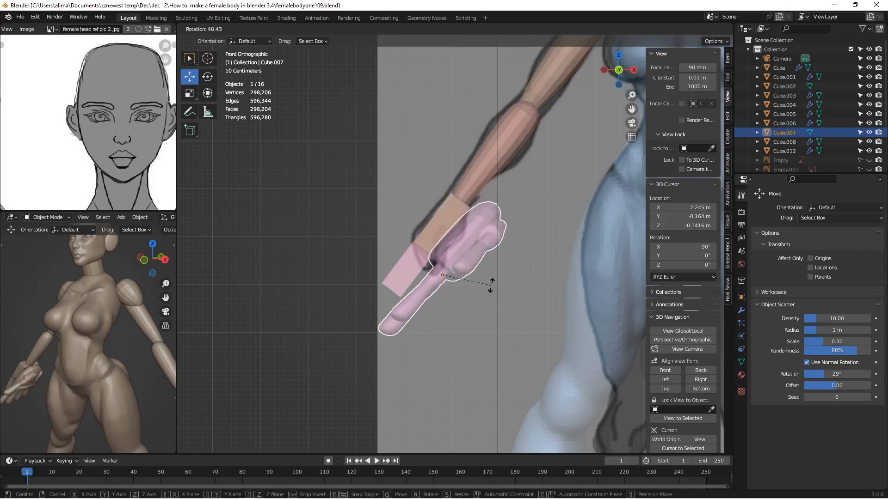
{"action": "left_click", "coordinate": [491, 285]}
{"action": "left_click_drag", "start_coordinate": [482, 276], "coordinate": [448, 275]}
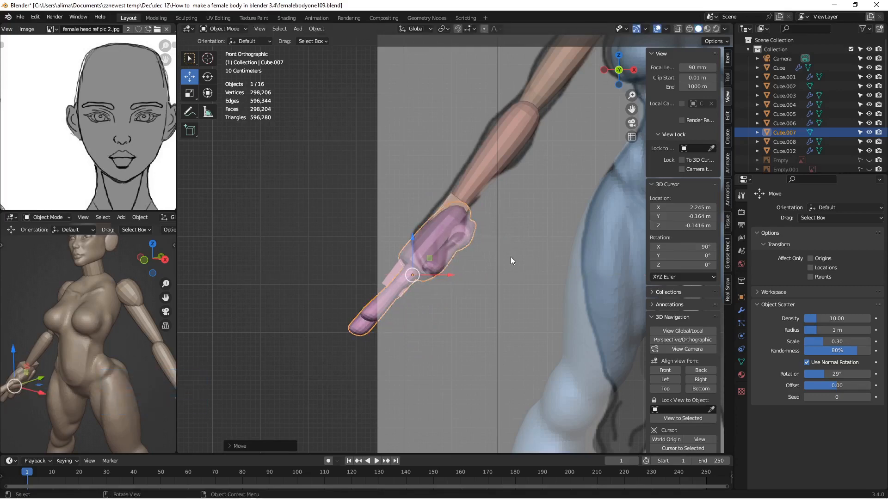
- Scale the hand down uniformly to suit the body's proportions
{"action": "middle_click_drag", "start_coordinate": [388, 229], "coordinate": [469, 257]}
{"action": "key", "text": "s"}
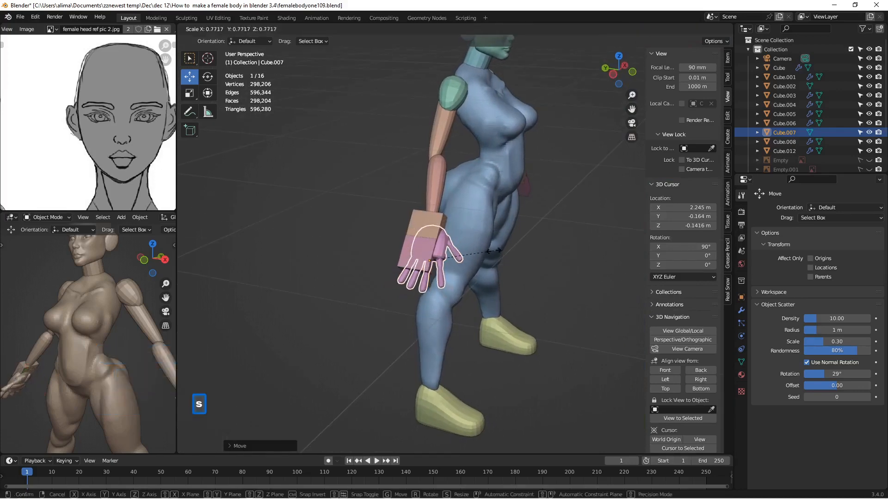
{"action": "left_click", "coordinate": [483, 249]}
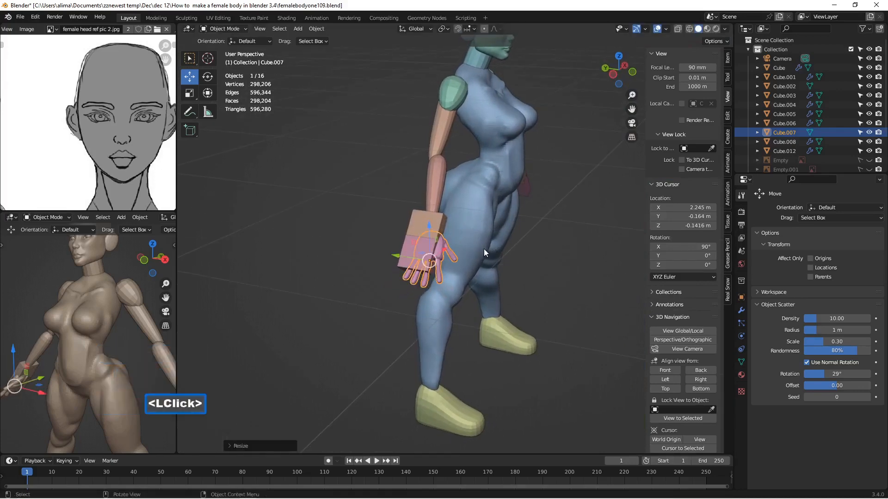
- Move the hand up and inward in front view until the palm meets the end of the forearm
{"action": "left_click", "coordinate": [672, 370]}
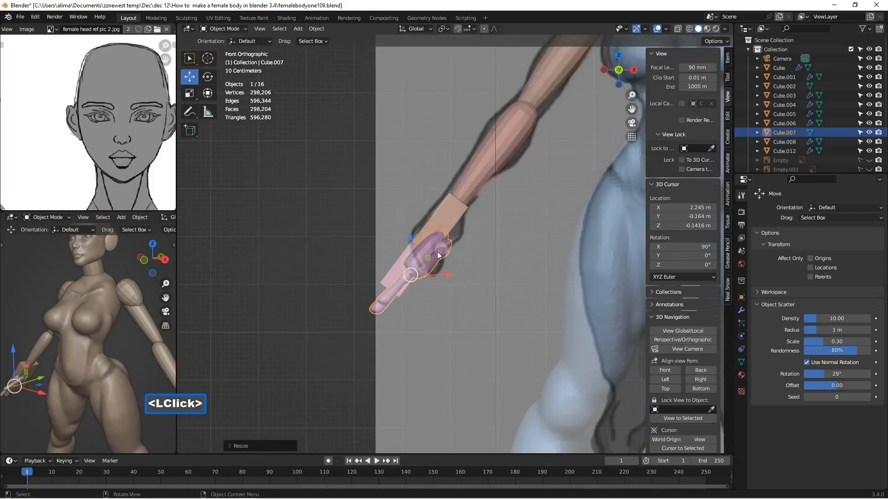
{"action": "left_click_drag", "start_coordinate": [407, 240], "coordinate": [408, 210]}
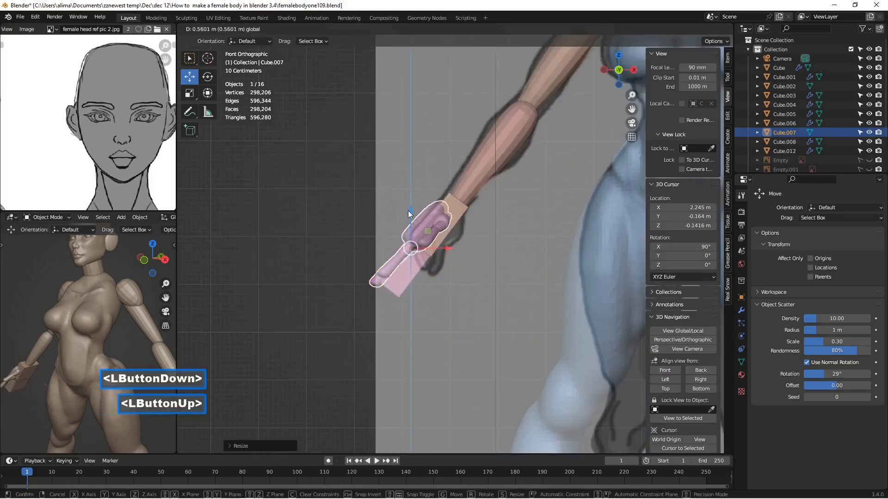
{"action": "left_click_drag", "start_coordinate": [453, 250], "coordinate": [459, 237]}
{"action": "left_click_drag", "start_coordinate": [420, 211], "coordinate": [420, 201]}
{"action": "left_click_drag", "start_coordinate": [460, 238], "coordinate": [471, 237]}
{"action": "left_click_drag", "start_coordinate": [434, 210], "coordinate": [414, 268]}
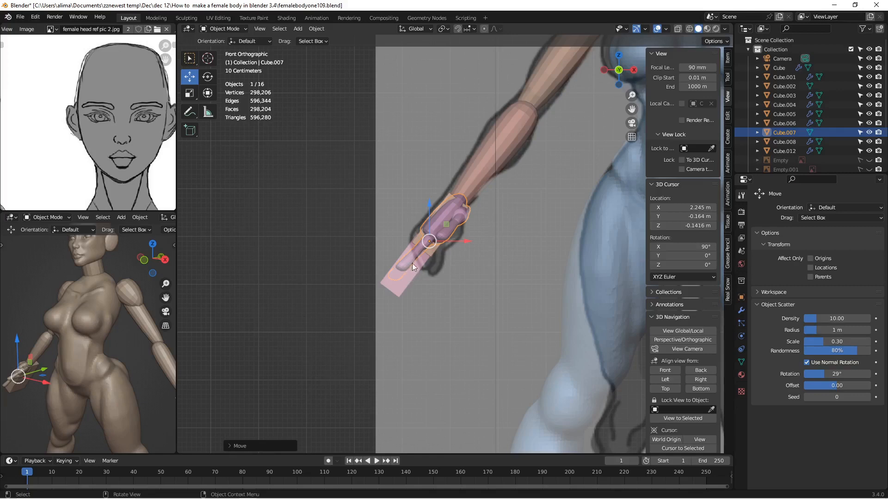
- Shift the hand along Y so the palm is centred beneath the forearm in side view
{"action": "middle_click_drag", "start_coordinate": [477, 251], "coordinate": [536, 290]}
{"action": "scroll", "coordinate": [470, 275], "scroll_direction": "up", "scroll_amount": 6}
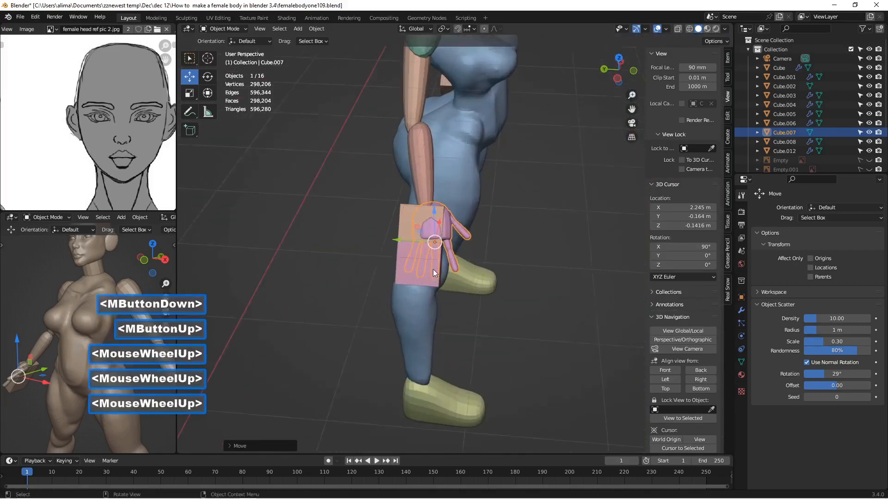
{"action": "scroll", "coordinate": [435, 267], "scroll_direction": "up", "scroll_amount": 1}
{"action": "left_click_drag", "start_coordinate": [389, 239], "coordinate": [377, 240]}
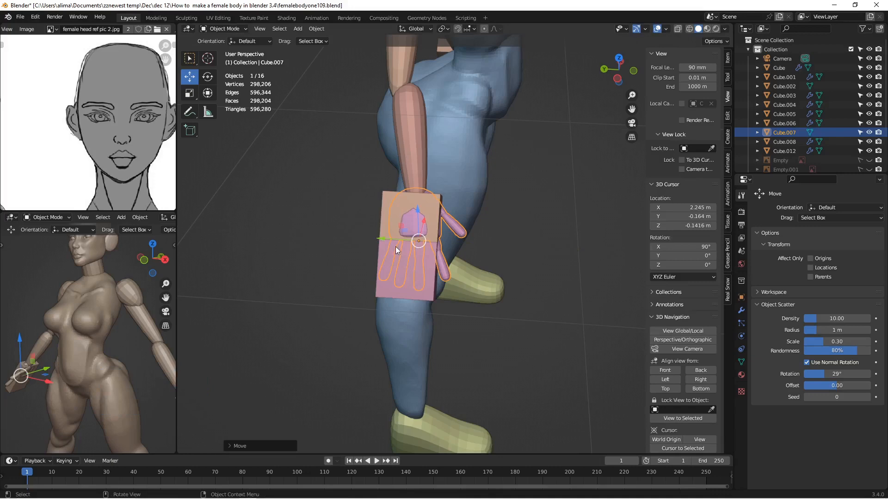
{"action": "middle_click_drag", "start_coordinate": [413, 274], "coordinate": [410, 271]}
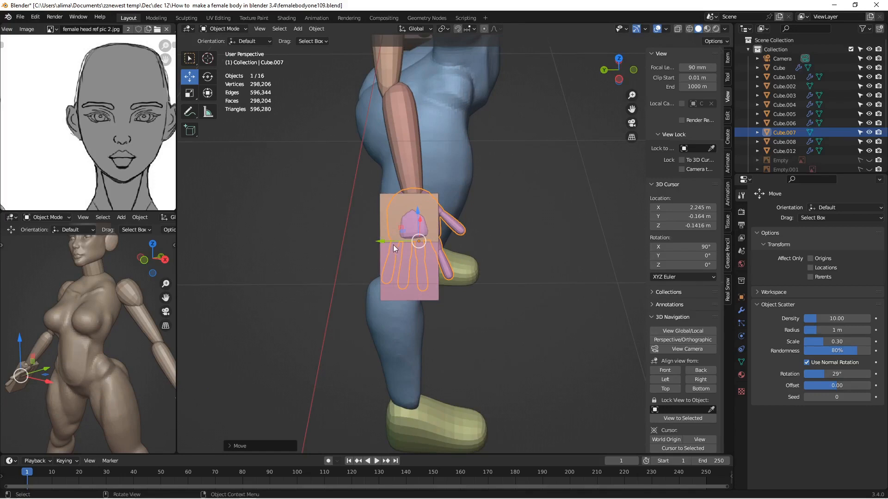
- Delete the two placeholder hand blocks, Cube.004 and Cube.006, that cover the new hand
{"action": "left_click", "coordinate": [381, 203]}
{"action": "key", "text": "x"}
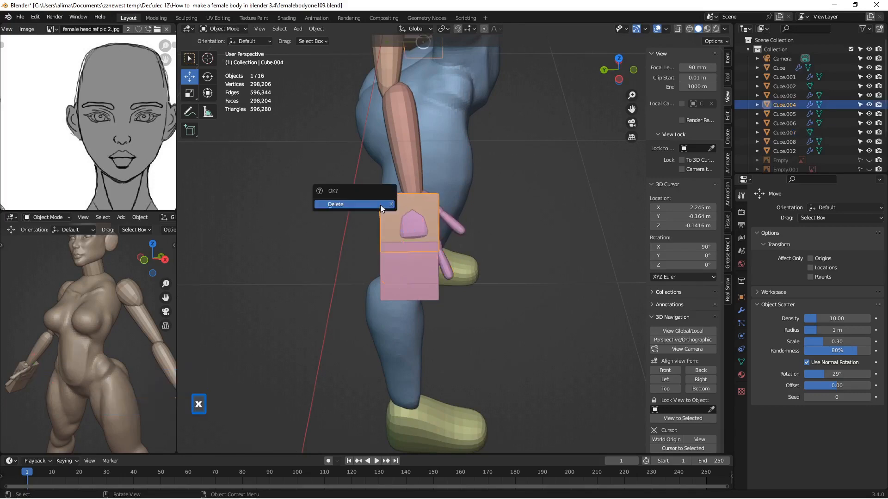
{"action": "left_click", "coordinate": [380, 205]}
{"action": "left_click", "coordinate": [398, 272]}
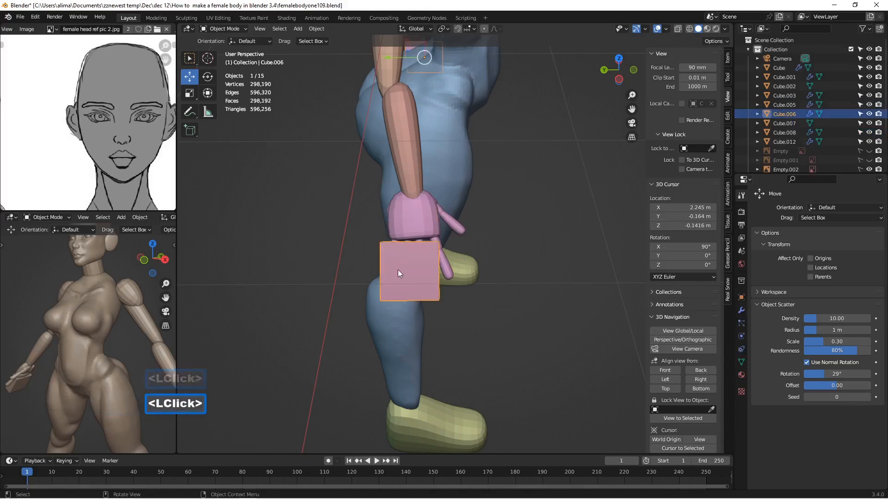
{"action": "key", "text": "x"}
{"action": "left_click", "coordinate": [398, 271]}
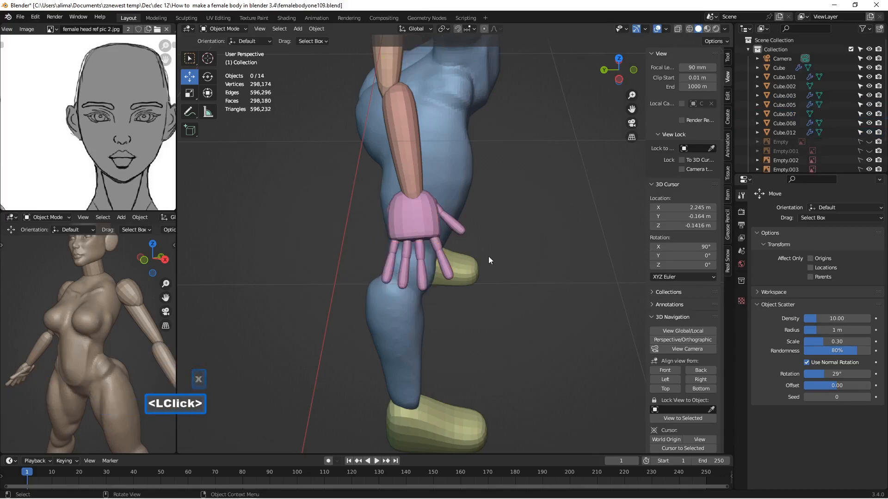
{"action": "scroll", "coordinate": [530, 310], "scroll_direction": "down", "scroll_amount": 1}
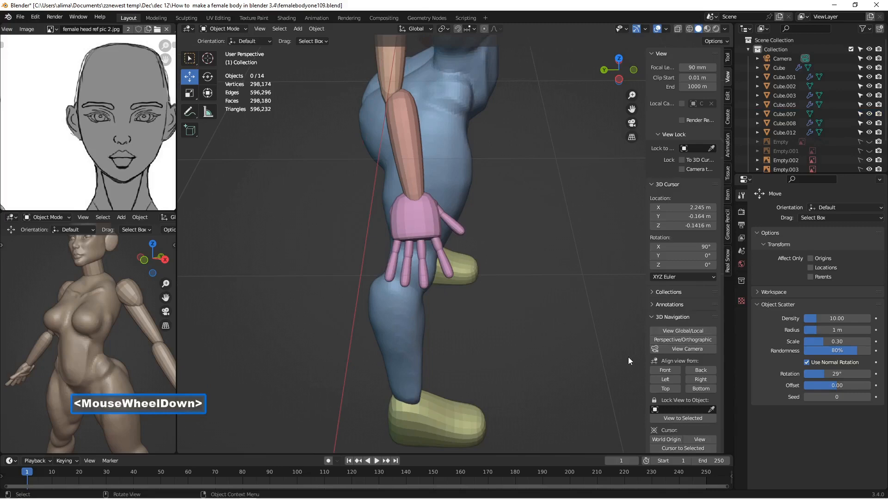
- Frame the whole body in the front orthographic view and save the scene as the incremental copy femalebodyone111.blend
{"action": "scroll", "coordinate": [586, 343], "scroll_direction": "down", "scroll_amount": 5}
{"action": "left_click", "coordinate": [656, 370]}
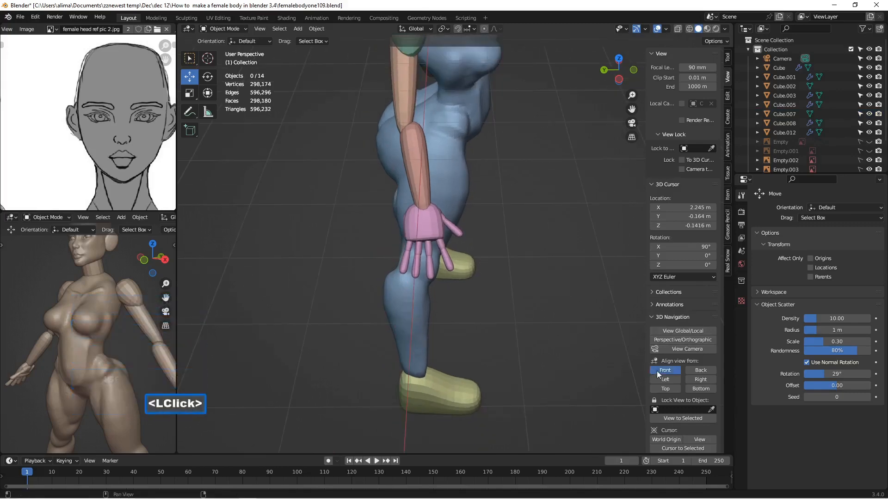
{"action": "scroll", "coordinate": [559, 323], "scroll_direction": "down", "scroll_amount": 9}
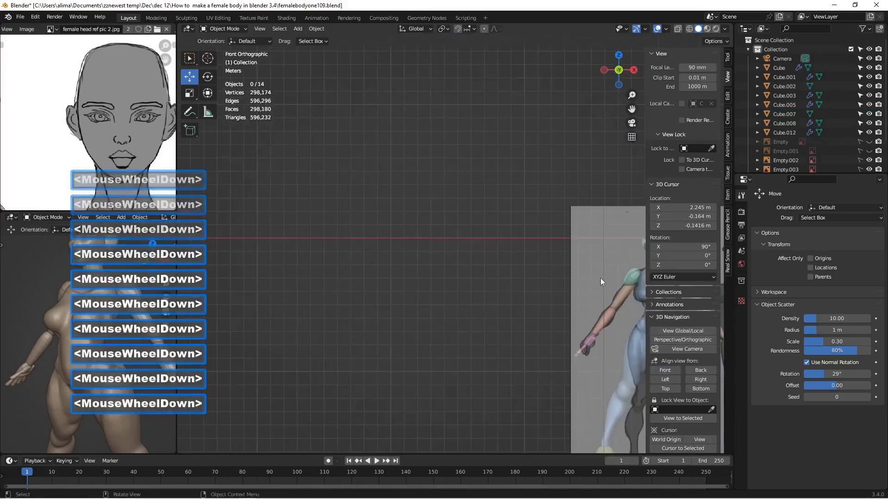
{"action": "left_click_drag", "start_coordinate": [632, 109], "coordinate": [323, 37]}
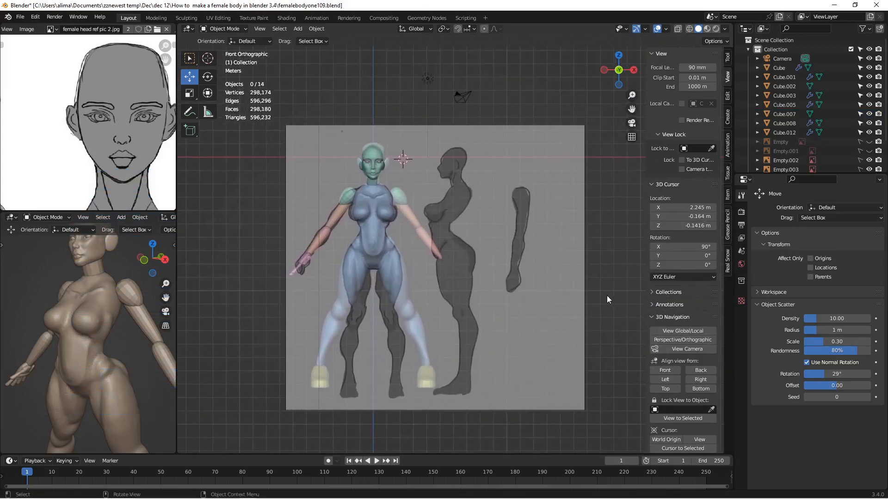
{"action": "key", "text": "Insert"}
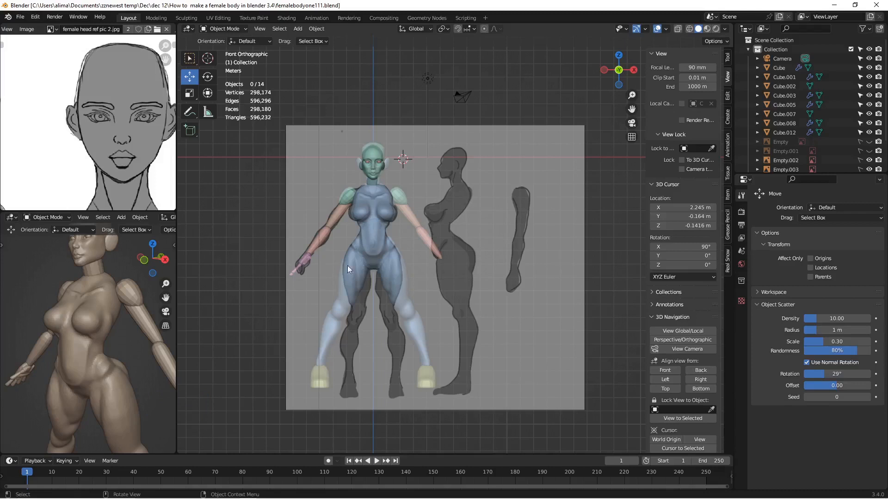
- Mirror the hand along X with a Mirror modifier using Sphere as mirror object, and save as femalebodyone112.blend
{"action": "left_click", "coordinate": [304, 263]}
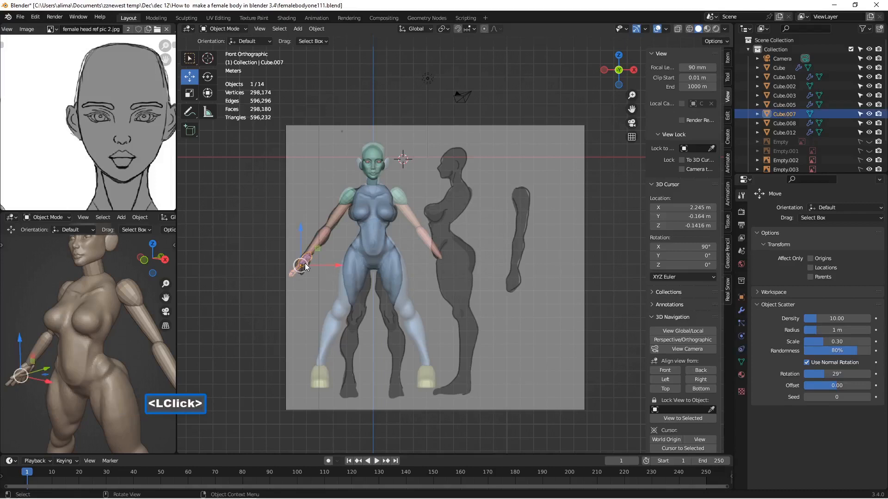
{"action": "left_click", "coordinate": [741, 311]}
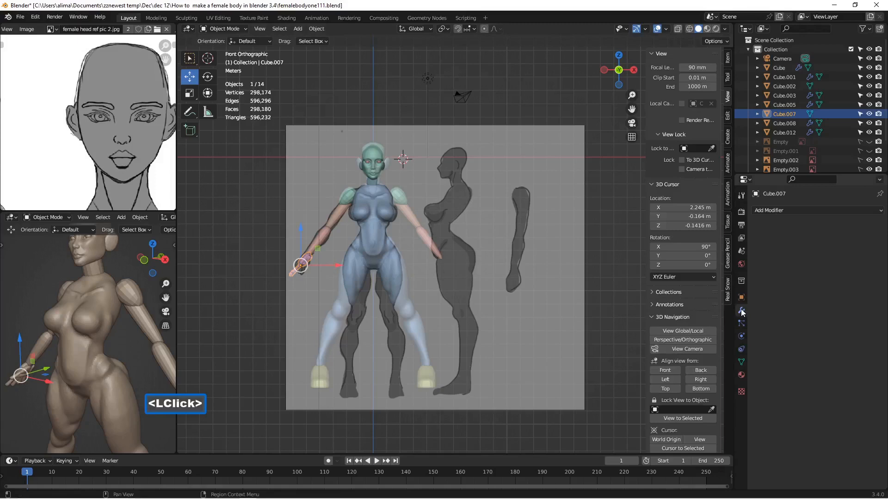
{"action": "left_click", "coordinate": [782, 211]}
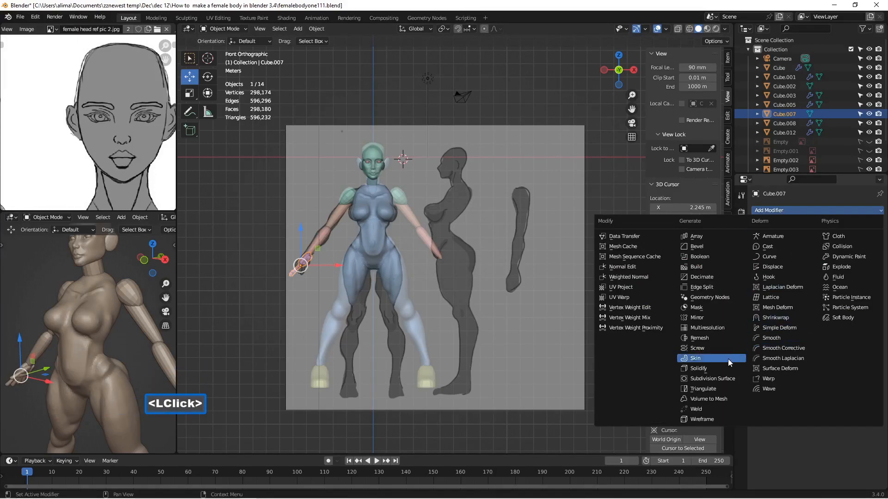
{"action": "left_click", "coordinate": [716, 318]}
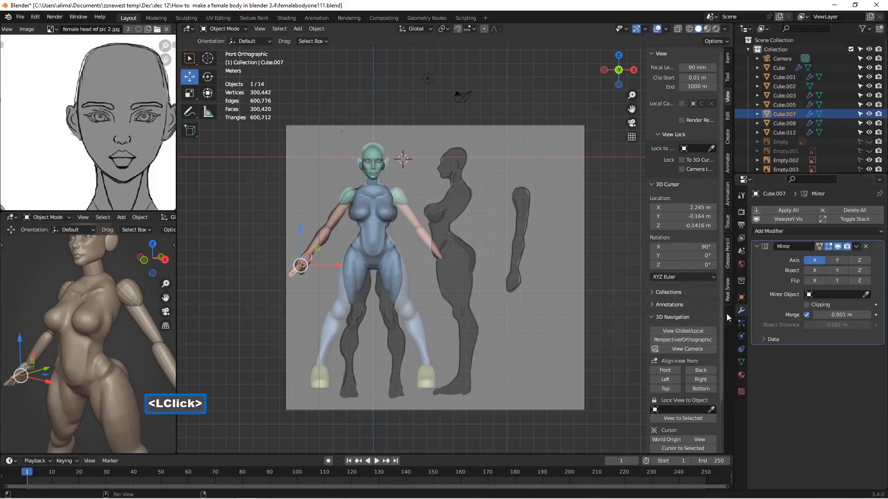
{"action": "left_click", "coordinate": [813, 295]}
{"action": "type", "text": "s"}
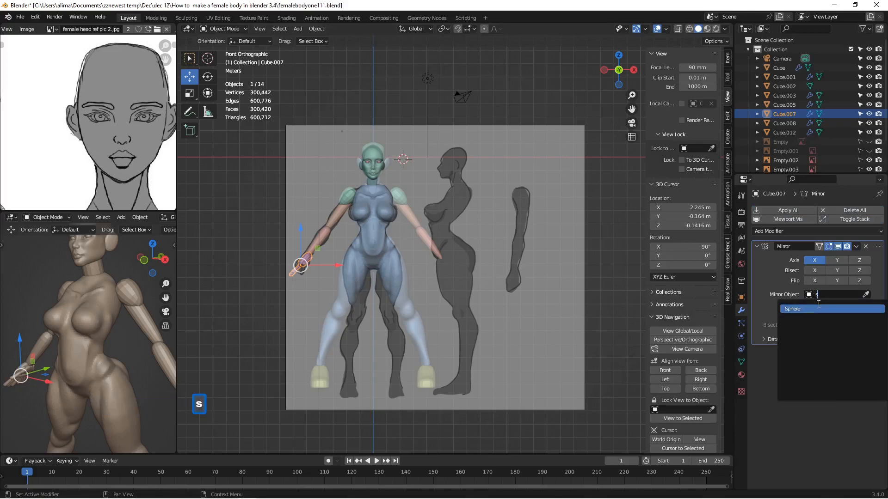
{"action": "left_click", "coordinate": [821, 309]}
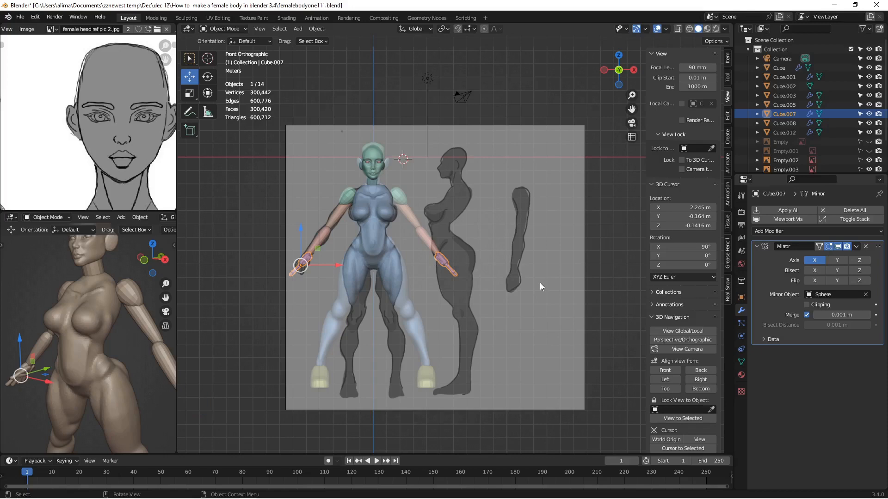
{"action": "key", "text": "Insert"}
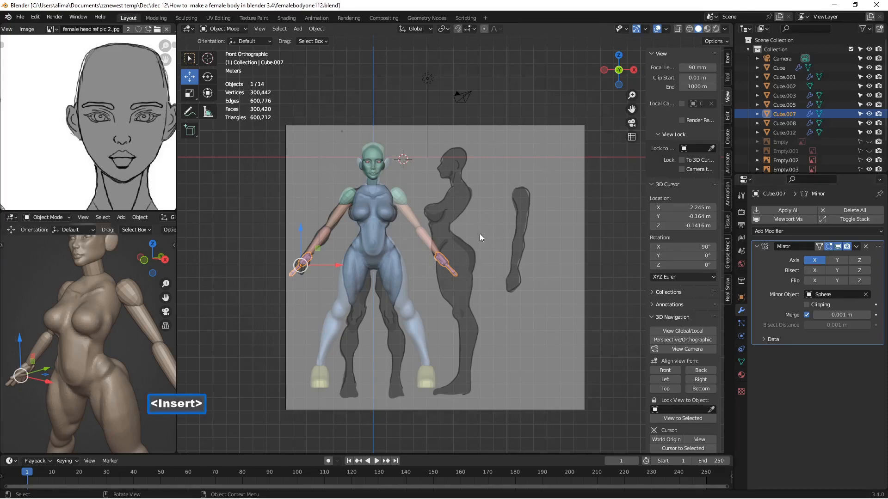
- Move the mirrored shoulder piece slightly down and inward so it sits closer to the torso in front view
{"action": "scroll", "coordinate": [423, 255], "scroll_direction": "up", "scroll_amount": 4}
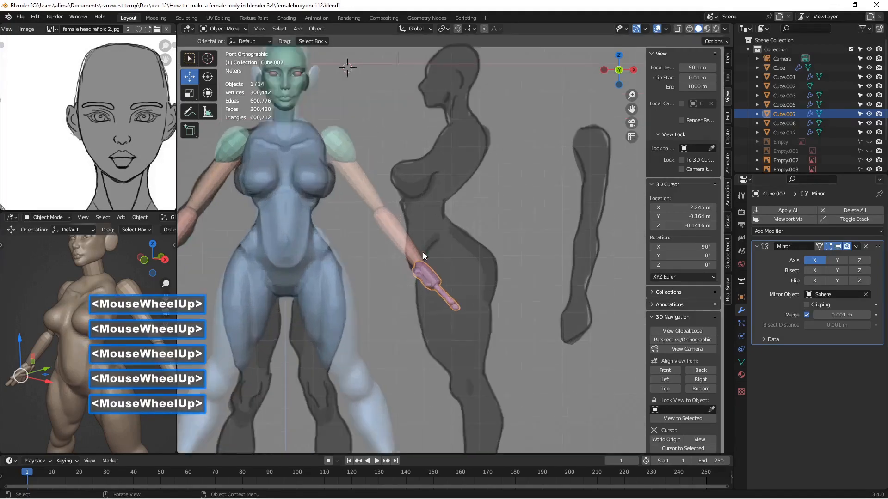
{"action": "scroll", "coordinate": [423, 255], "scroll_direction": "up", "scroll_amount": 1}
{"action": "left_click", "coordinate": [297, 121]}
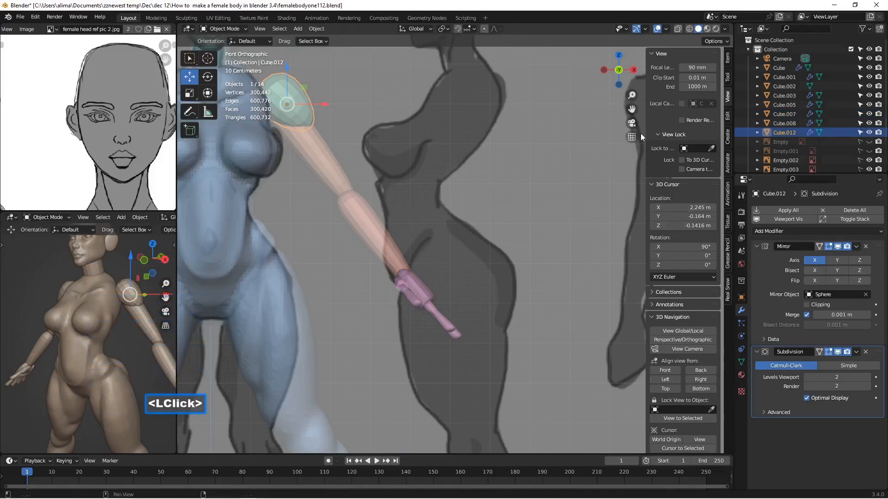
{"action": "mouse_move", "coordinate": [631, 109]}
{"action": "left_mouse_down"}
{"action": "mouse_move", "coordinate": [657, 138]}
{"action": "mouse_move", "coordinate": [631, 112]}
{"action": "left_mouse_up"}
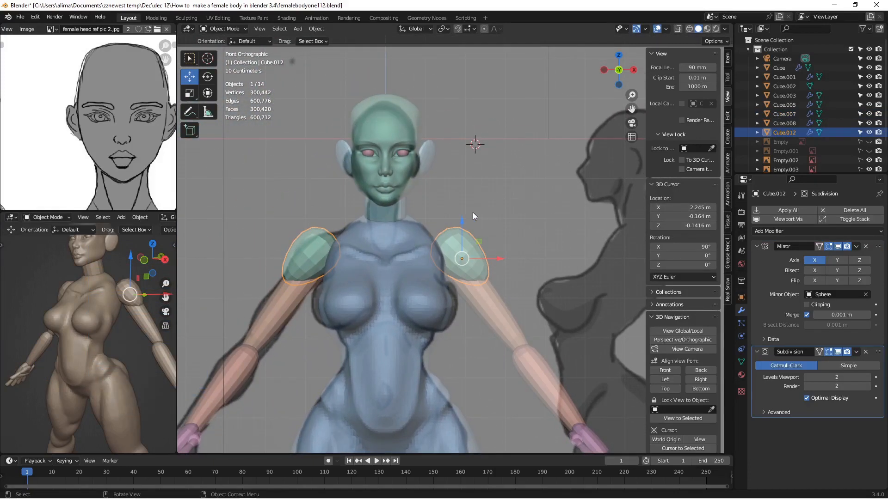
{"action": "left_click_drag", "start_coordinate": [464, 224], "coordinate": [465, 235]}
{"action": "left_click_drag", "start_coordinate": [495, 260], "coordinate": [486, 260]}
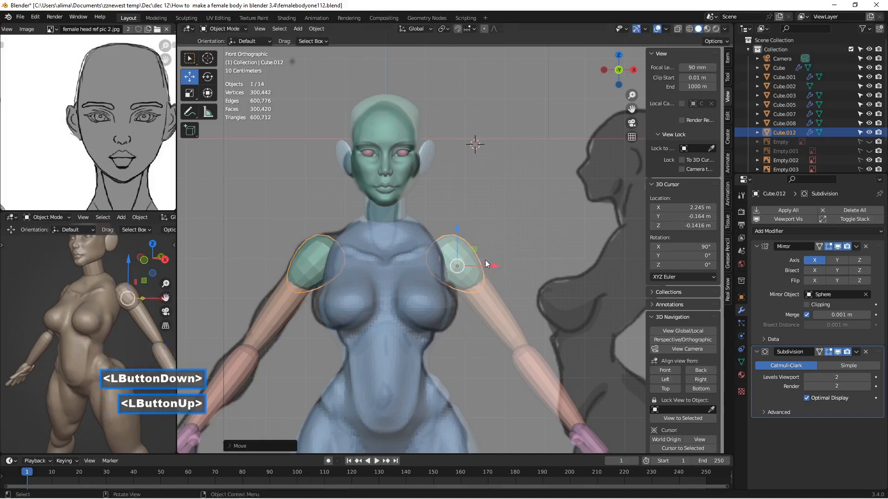
- Switch the shoulder piece to Sculpt Mode and apply its Subdivision modifier
{"action": "left_click", "coordinate": [247, 33]}
{"action": "left_click", "coordinate": [239, 70]}
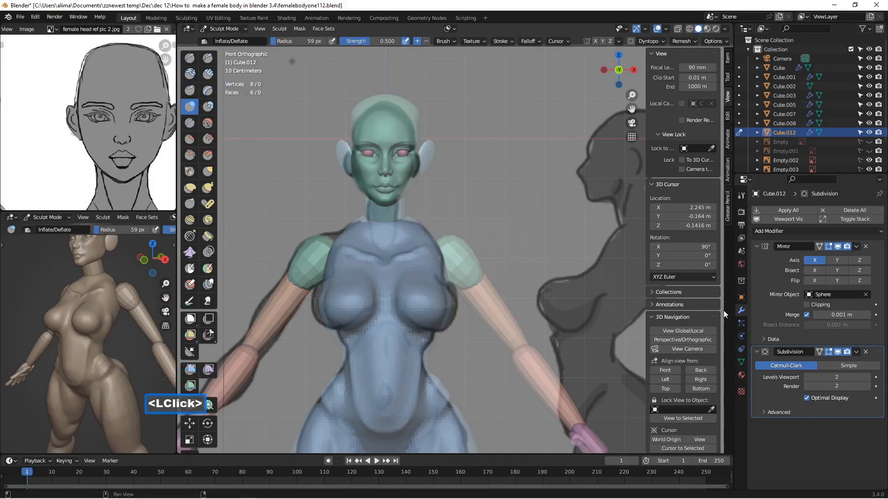
{"action": "left_click", "coordinate": [856, 352]}
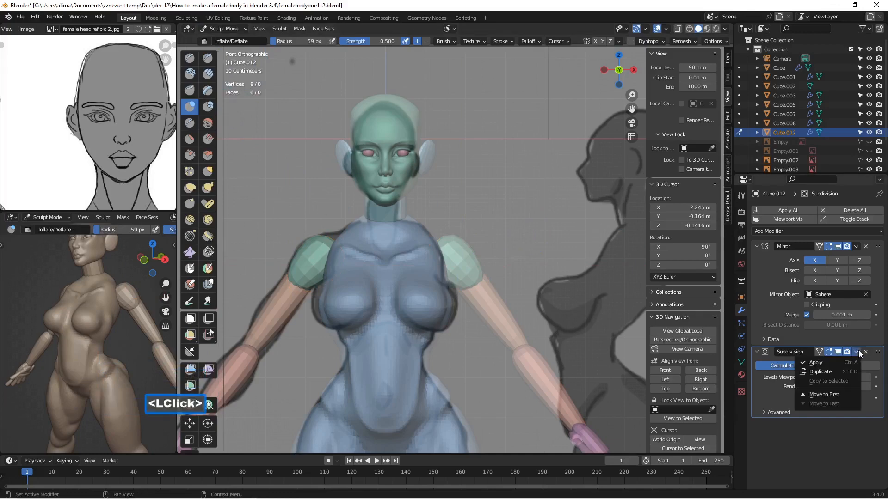
{"action": "left_click", "coordinate": [830, 365]}
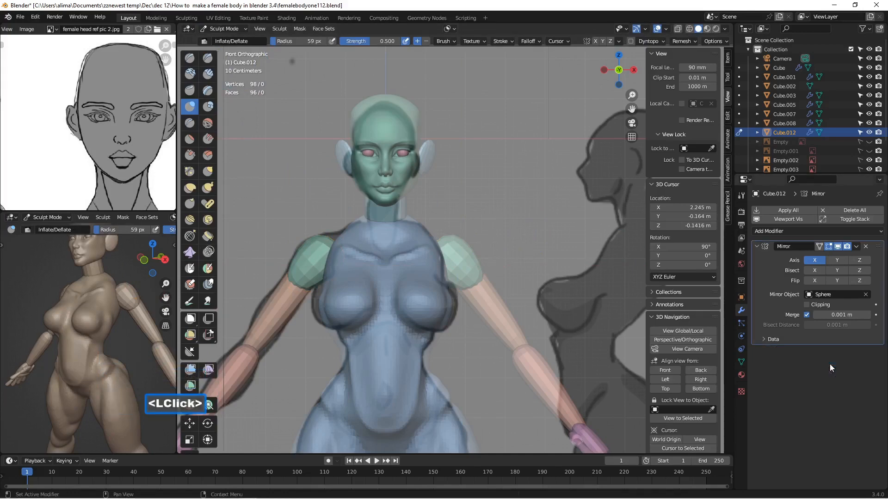
- Shape the lower end of the shoulder around the top of the upper arm with the Elastic Deform brush
{"action": "left_click", "coordinate": [193, 189]}
{"action": "mouse_move", "coordinate": [394, 211]}
{"action": "middle_mouse_down"}
{"action": "mouse_move", "coordinate": [440, 248]}
{"action": "mouse_move", "coordinate": [416, 248]}
{"action": "mouse_move", "coordinate": [456, 273]}
{"action": "middle_mouse_up"}
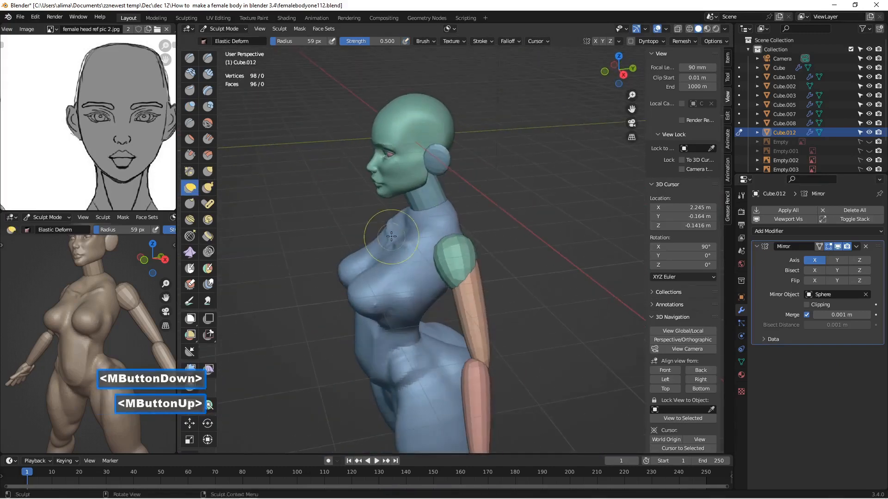
{"action": "left_click_drag", "start_coordinate": [470, 279], "coordinate": [471, 279]}
{"action": "middle_click_drag", "start_coordinate": [470, 279], "coordinate": [483, 270]}
{"action": "scroll", "coordinate": [485, 268], "scroll_direction": "up", "scroll_amount": 2}
{"action": "left_click_drag", "start_coordinate": [463, 292], "coordinate": [463, 291]}
{"action": "mouse_move", "coordinate": [462, 291]}
{"action": "middle_mouse_down"}
{"action": "mouse_move", "coordinate": [421, 299]}
{"action": "mouse_move", "coordinate": [479, 250]}
{"action": "middle_mouse_up"}
{"action": "scroll", "coordinate": [456, 266], "scroll_direction": "up", "scroll_amount": 1}
{"action": "scroll", "coordinate": [455, 265], "scroll_direction": "down", "scroll_amount": 1}
{"action": "left_click", "coordinate": [482, 252], "text": "ctrl"}
{"action": "left_click_drag", "start_coordinate": [492, 312], "coordinate": [501, 283], "text": "ctrl+shift"}
{"action": "middle_click_drag", "start_coordinate": [502, 283], "coordinate": [460, 283]}
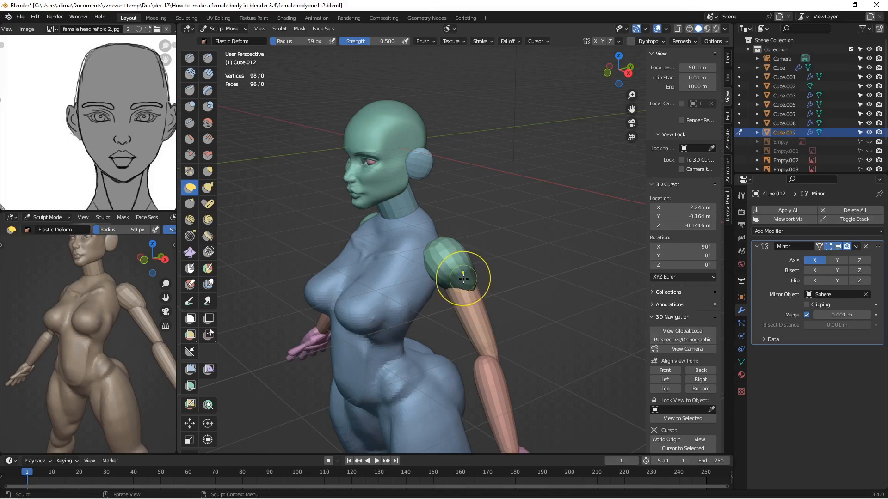
- Enlarge the Elastic Deform brush to 136 px and reshape the shoulder into a broad cap between torso and upper arm
{"action": "scroll", "coordinate": [466, 277], "scroll_direction": "up", "scroll_amount": 3}
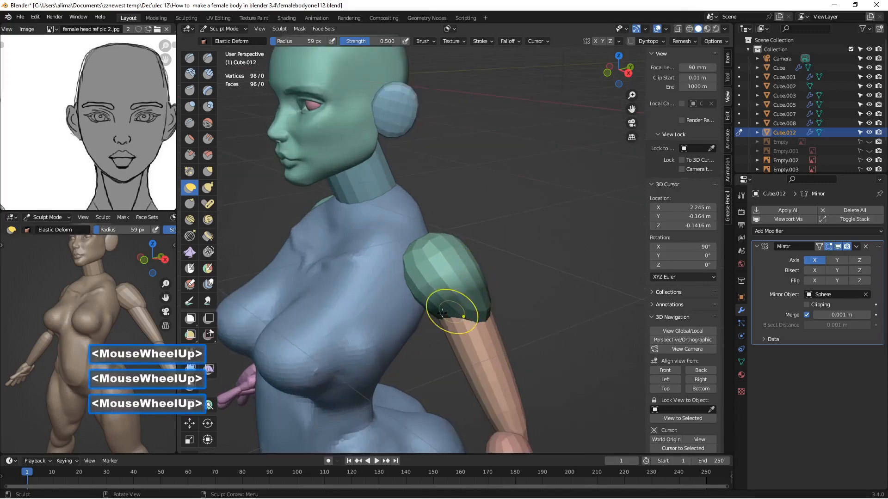
{"action": "middle_click_drag", "start_coordinate": [414, 270], "coordinate": [467, 247]}
{"action": "scroll", "coordinate": [467, 247], "scroll_direction": "up", "scroll_amount": 2}
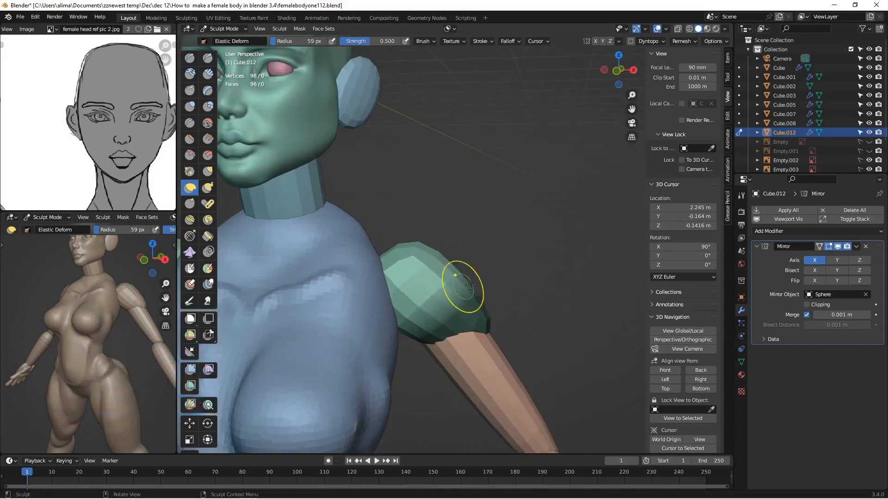
{"action": "middle_click_drag", "start_coordinate": [456, 286], "coordinate": [428, 300]}
{"action": "scroll", "coordinate": [486, 312], "scroll_direction": "up", "scroll_amount": 2}
{"action": "middle_click_drag", "start_coordinate": [486, 311], "coordinate": [462, 279]}
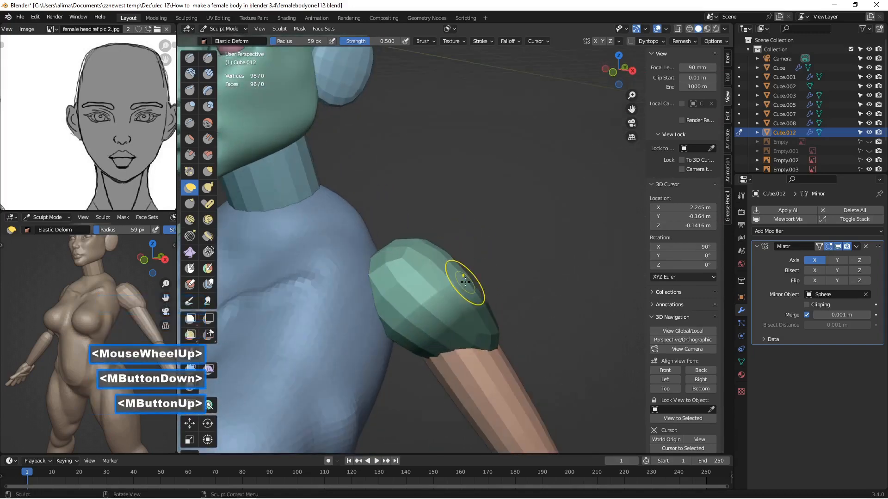
{"action": "key", "text": "f"}
{"action": "left_click", "coordinate": [501, 294]}
{"action": "left_click_drag", "start_coordinate": [296, 236], "coordinate": [251, 226]}
{"action": "middle_click_drag", "start_coordinate": [251, 227], "coordinate": [341, 254]}
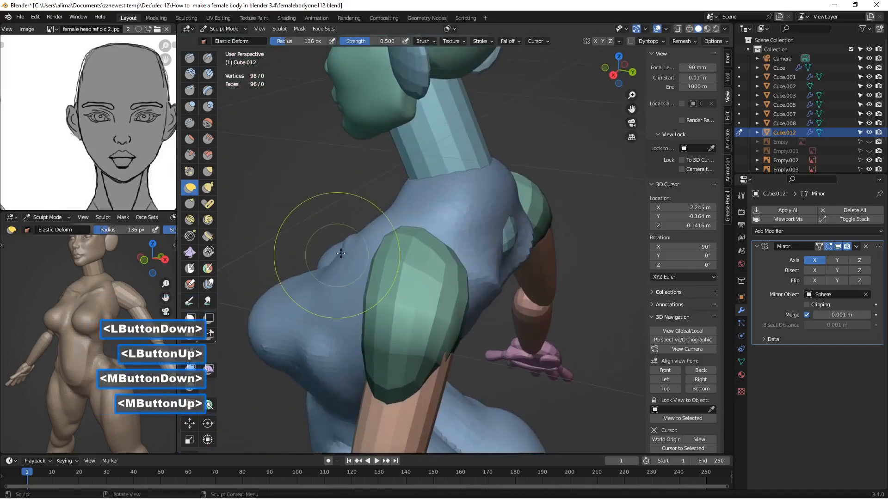
{"action": "mouse_move", "coordinate": [455, 267]}
{"action": "left_mouse_down"}
{"action": "mouse_move", "coordinate": [484, 244]}
{"action": "mouse_move", "coordinate": [477, 271]}
{"action": "left_mouse_up"}
{"action": "middle_click_drag", "start_coordinate": [477, 272], "coordinate": [404, 243]}
{"action": "left_click_drag", "start_coordinate": [404, 243], "coordinate": [481, 240]}
{"action": "scroll", "coordinate": [346, 270], "scroll_direction": "down", "scroll_amount": 1}
{"action": "middle_click_drag", "start_coordinate": [345, 271], "coordinate": [502, 272]}
{"action": "scroll", "coordinate": [498, 276], "scroll_direction": "up", "scroll_amount": 1}
{"action": "mouse_move", "coordinate": [445, 268]}
{"action": "left_mouse_down"}
{"action": "mouse_move", "coordinate": [448, 257]}
{"action": "mouse_move", "coordinate": [457, 317]}
{"action": "left_mouse_up"}
{"action": "mouse_move", "coordinate": [458, 318]}
{"action": "middle_mouse_down"}
{"action": "mouse_move", "coordinate": [388, 293]}
{"action": "mouse_move", "coordinate": [366, 296]}
{"action": "mouse_move", "coordinate": [393, 282]}
{"action": "mouse_move", "coordinate": [382, 278]}
{"action": "middle_mouse_up"}
{"action": "scroll", "coordinate": [367, 295], "scroll_direction": "up", "scroll_amount": 1}
{"action": "scroll", "coordinate": [410, 277], "scroll_direction": "down", "scroll_amount": 3}
{"action": "mouse_move", "coordinate": [382, 278]}
{"action": "left_mouse_down"}
{"action": "mouse_move", "coordinate": [367, 271]}
{"action": "mouse_move", "coordinate": [403, 312]}
{"action": "left_mouse_up"}
{"action": "middle_click_drag", "start_coordinate": [402, 312], "coordinate": [379, 282]}
{"action": "scroll", "coordinate": [380, 282], "scroll_direction": "up", "scroll_amount": 1}
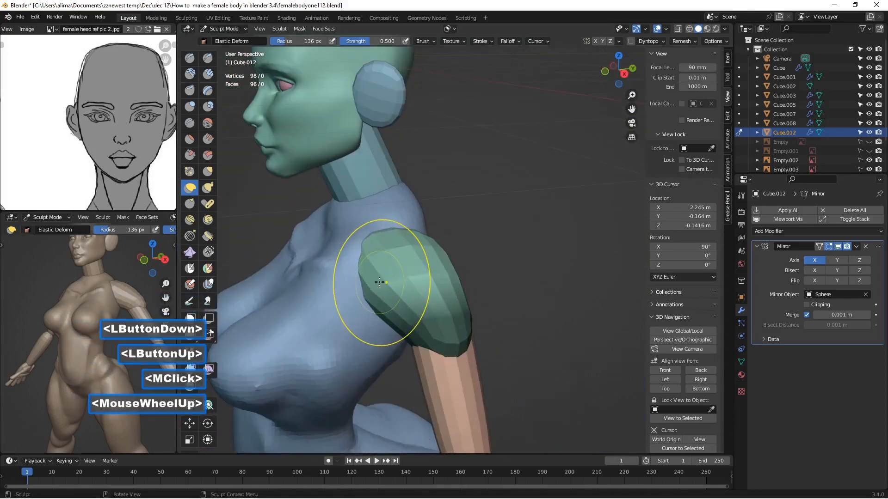
- Reduce the Elastic Deform brush to 66 px and refine the shoulder's front, back and outer edges over the arm
{"action": "key", "text": "f"}
{"action": "left_click", "coordinate": [366, 284]}
{"action": "mouse_move", "coordinate": [358, 283]}
{"action": "left_mouse_down"}
{"action": "mouse_move", "coordinate": [338, 283]}
{"action": "mouse_move", "coordinate": [375, 268]}
{"action": "left_mouse_up"}
{"action": "mouse_move", "coordinate": [376, 268]}
{"action": "middle_mouse_down"}
{"action": "mouse_move", "coordinate": [399, 266]}
{"action": "mouse_move", "coordinate": [416, 278]}
{"action": "middle_mouse_up"}
{"action": "left_click_drag", "start_coordinate": [416, 278], "coordinate": [453, 269]}
{"action": "left_click_drag", "start_coordinate": [411, 313], "coordinate": [367, 297]}
{"action": "scroll", "coordinate": [356, 308], "scroll_direction": "down", "scroll_amount": 2}
{"action": "middle_click_drag", "start_coordinate": [352, 313], "coordinate": [513, 258]}
{"action": "scroll", "coordinate": [514, 258], "scroll_direction": "down", "scroll_amount": 2}
{"action": "mouse_move", "coordinate": [433, 299]}
{"action": "left_mouse_down"}
{"action": "mouse_move", "coordinate": [426, 293]}
{"action": "mouse_move", "coordinate": [451, 293]}
{"action": "left_mouse_up"}
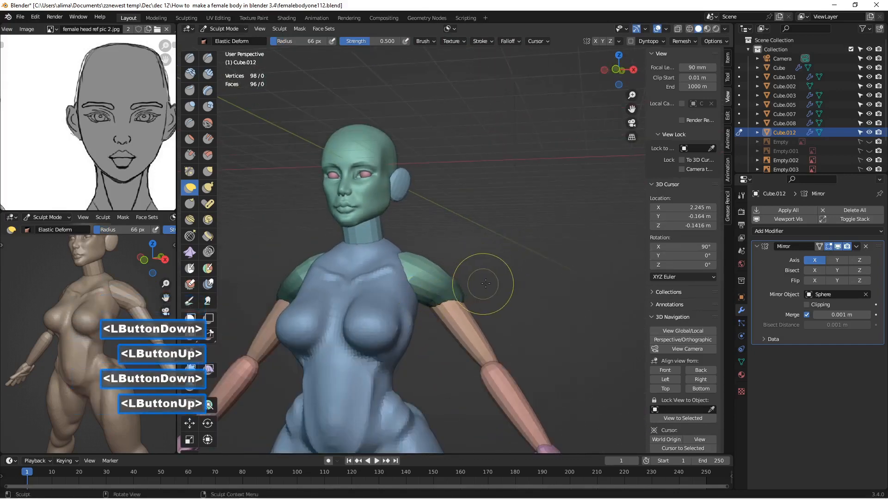
- Adjust the shoulder's underside near the armpit with the Elastic Deform brush and save as femalebodyone113.blend
{"action": "key", "text": "alt+m"}
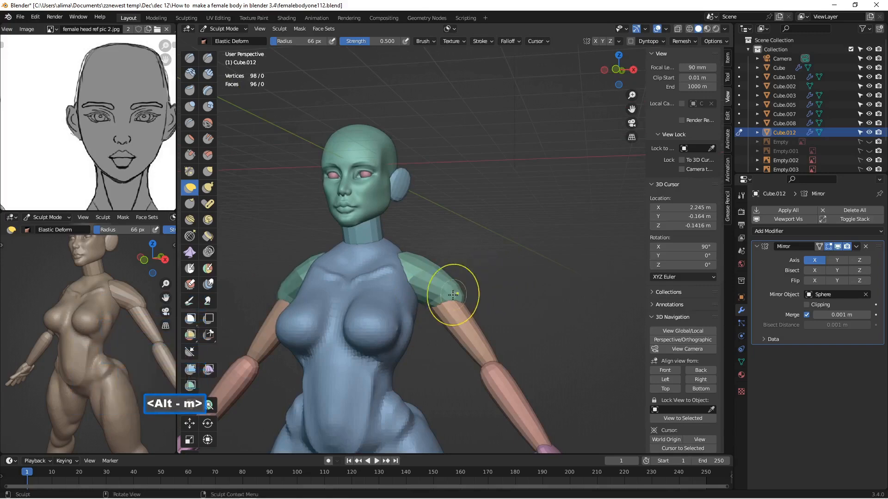
{"action": "left_click_drag", "start_coordinate": [430, 296], "coordinate": [422, 289]}
{"action": "left_click_drag", "start_coordinate": [422, 288], "coordinate": [418, 292]}
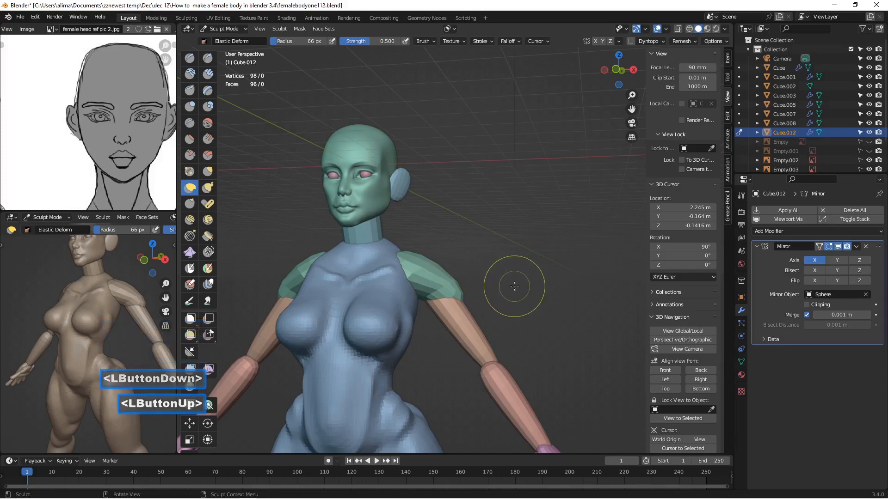
{"action": "key", "text": "Insert"}
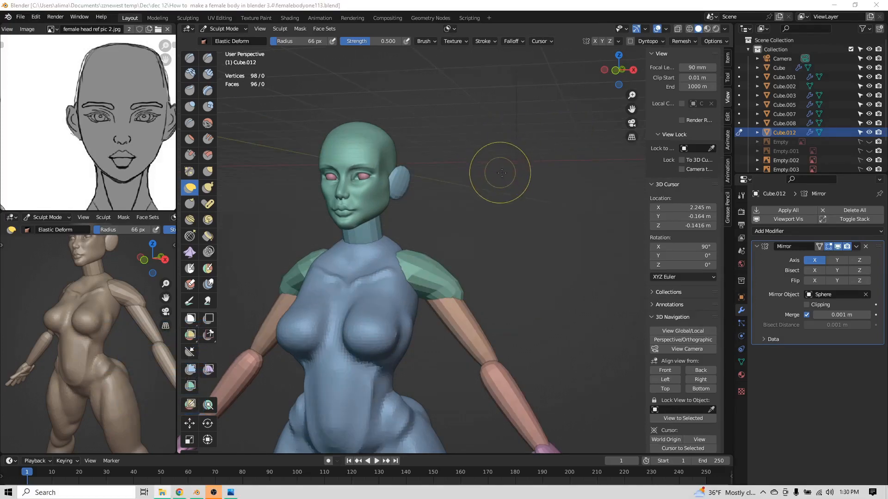
- Switch to Object Mode and set the Mirror Object of the ears' Mirror modifier to Sphere
{"action": "scroll", "coordinate": [507, 192], "scroll_direction": "down", "scroll_amount": 1}
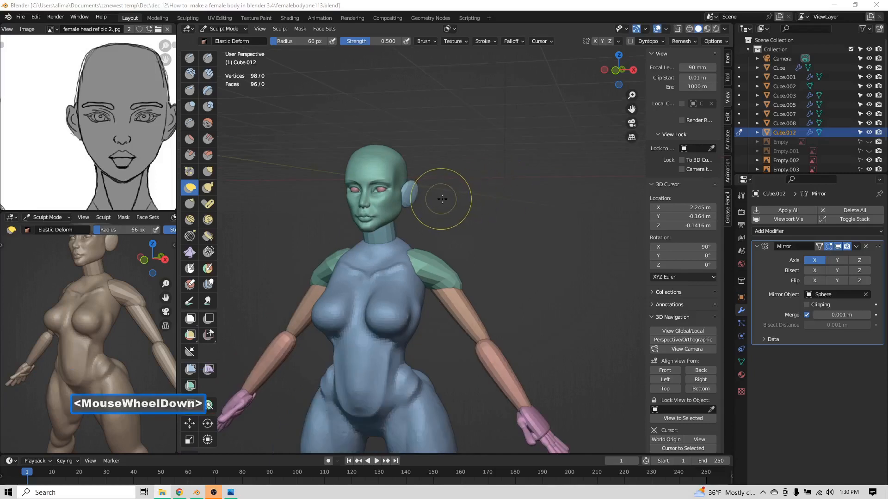
{"action": "middle_click_drag", "start_coordinate": [450, 197], "coordinate": [444, 203]}
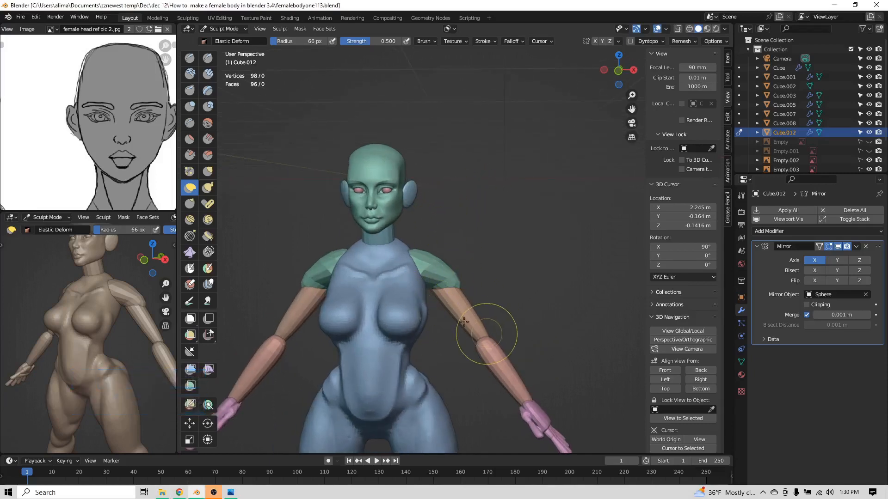
{"action": "scroll", "coordinate": [371, 296], "scroll_direction": "up", "scroll_amount": 2}
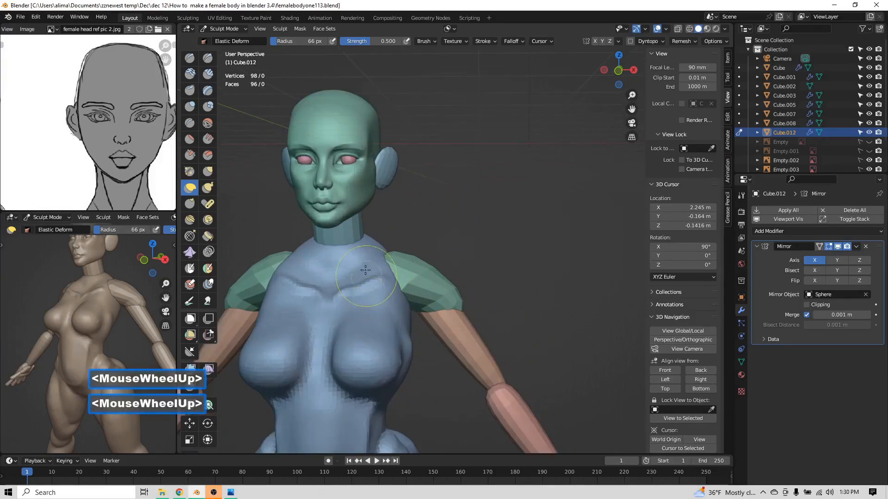
{"action": "left_click", "coordinate": [232, 29]}
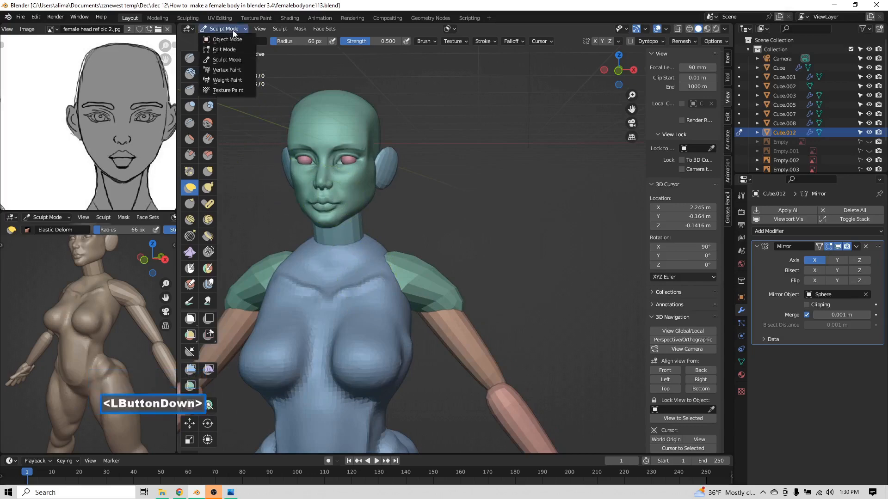
{"action": "left_click", "coordinate": [222, 38]}
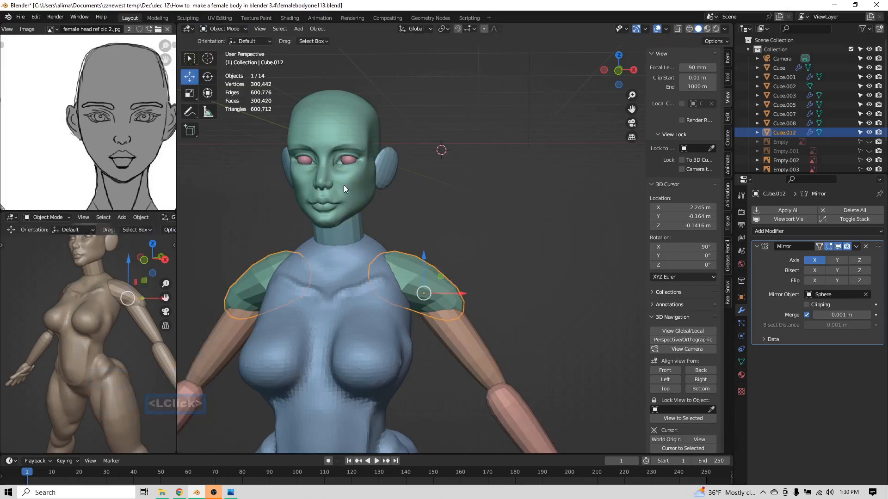
{"action": "left_click", "coordinate": [287, 169]}
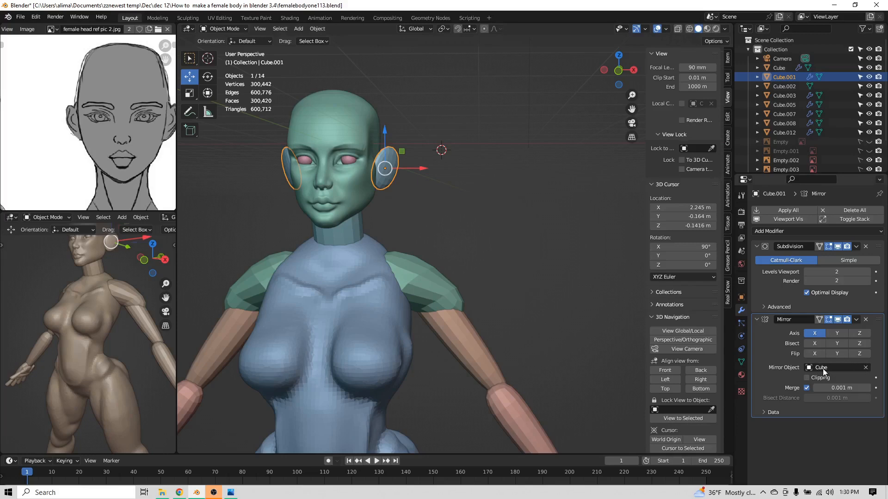
{"action": "left_click", "coordinate": [823, 368]}
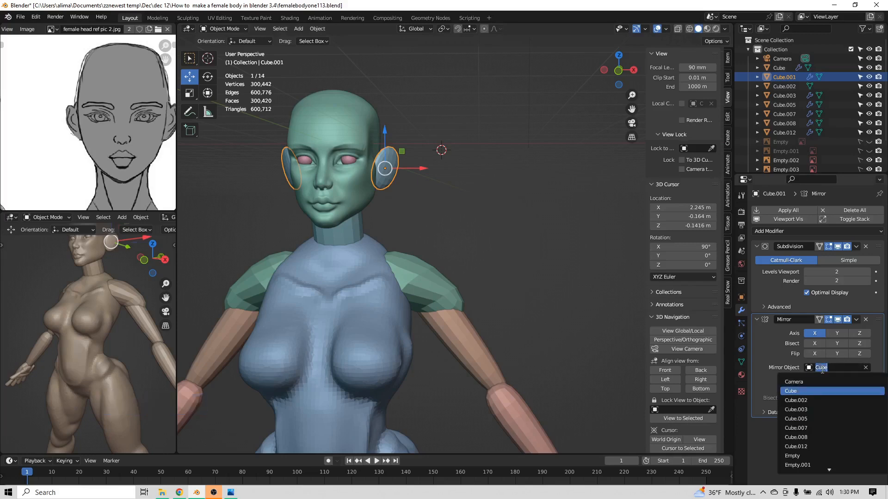
{"action": "type", "text": "s"}
{"action": "left_click", "coordinate": [825, 381]}
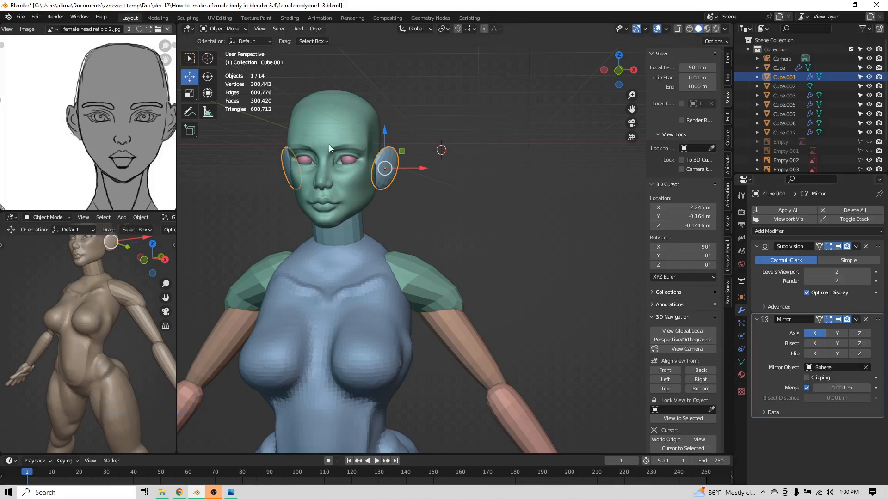
- Set the Mirror Object of the eyes' Mirror modifier to Sphere and save as femalebodyone114.blend
{"action": "scroll", "coordinate": [801, 137], "scroll_direction": "down", "scroll_amount": 3}
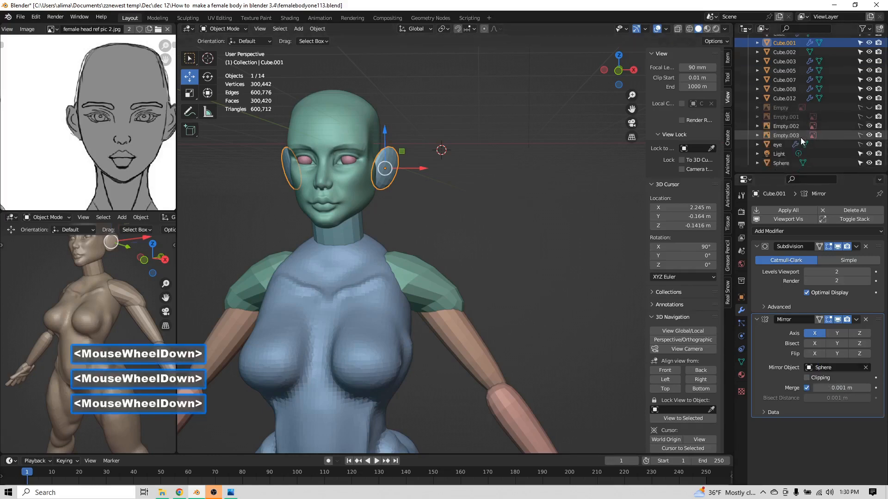
{"action": "left_click", "coordinate": [860, 145]}
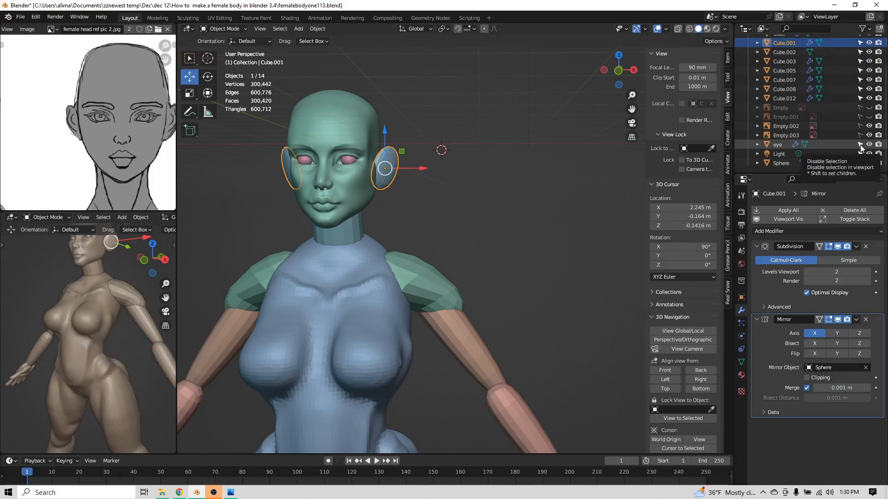
{"action": "left_click", "coordinate": [306, 163]}
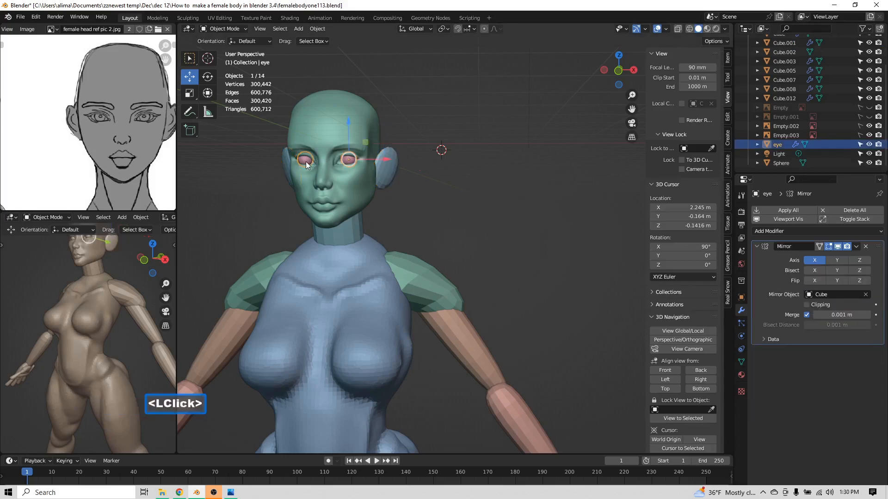
{"action": "left_click", "coordinate": [810, 295]}
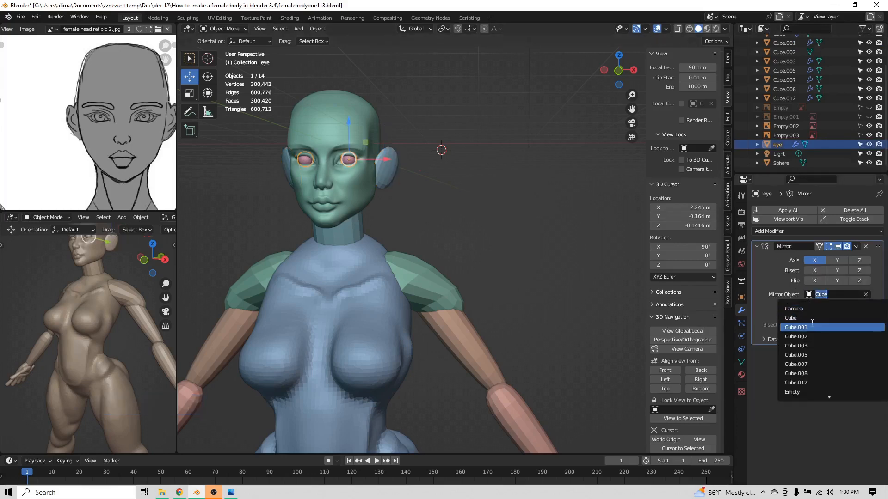
{"action": "type", "text": "s"}
{"action": "left_click", "coordinate": [804, 309]}
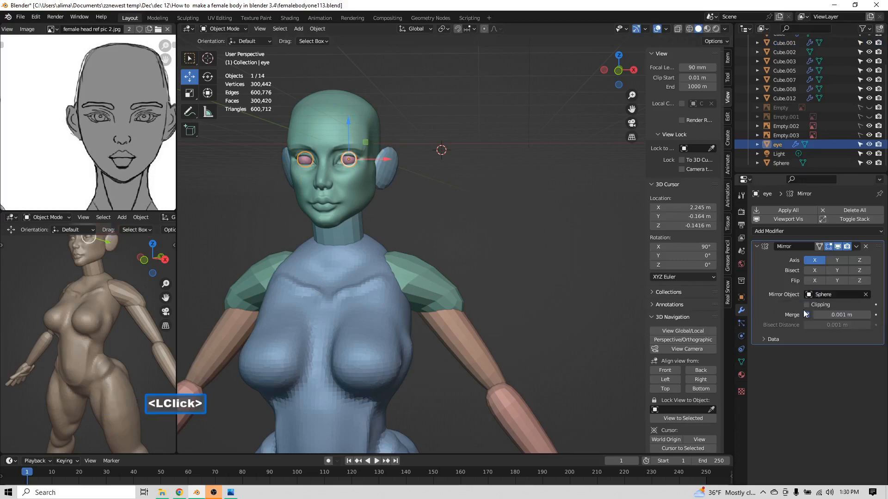
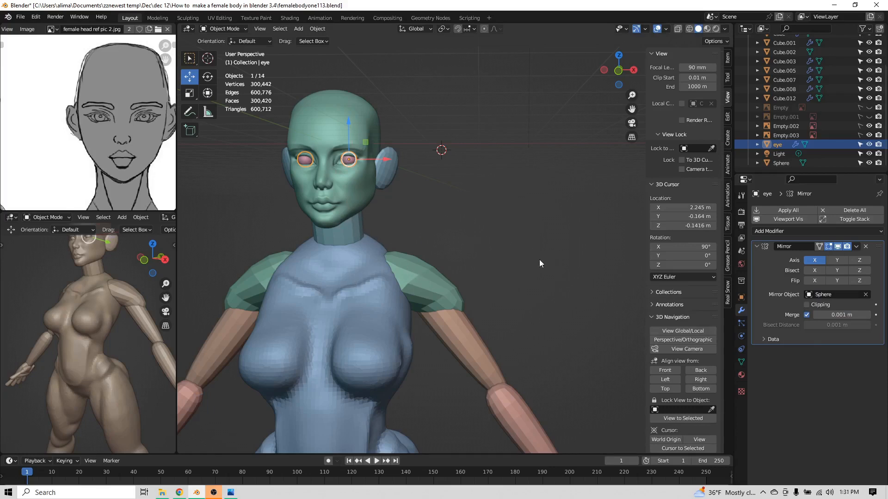
{"action": "key", "text": "Insert"}
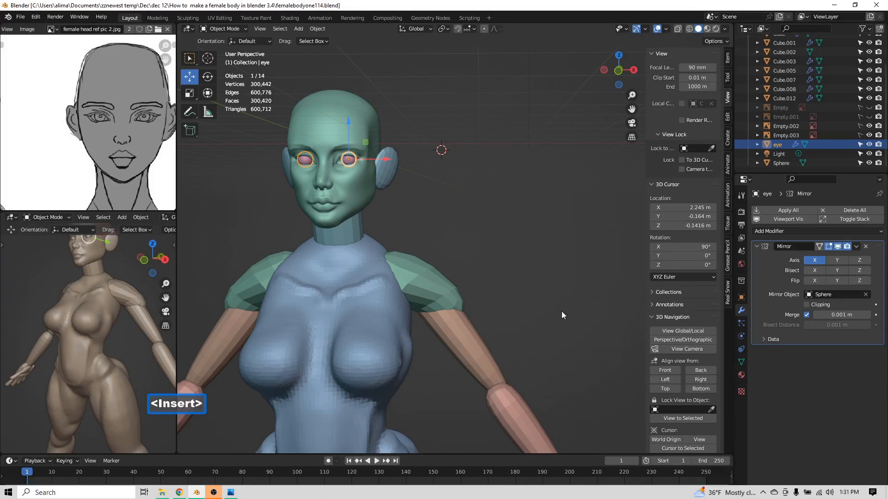
- Apply all modifiers on the shoulders, upper arms, forearms and neck together, and check the individual parts
{"action": "scroll", "coordinate": [478, 262], "scroll_direction": "down", "scroll_amount": 2}
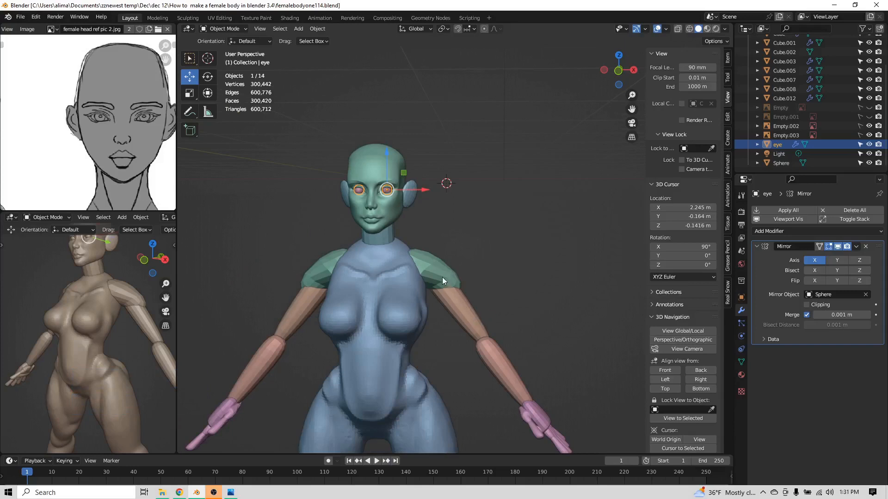
{"action": "left_click", "coordinate": [442, 278]}
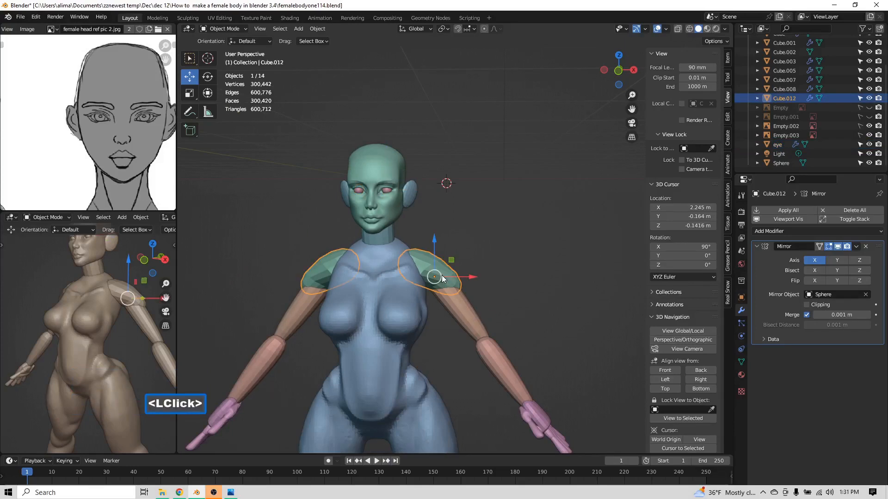
{"action": "left_click", "coordinate": [462, 310], "text": "shift"}
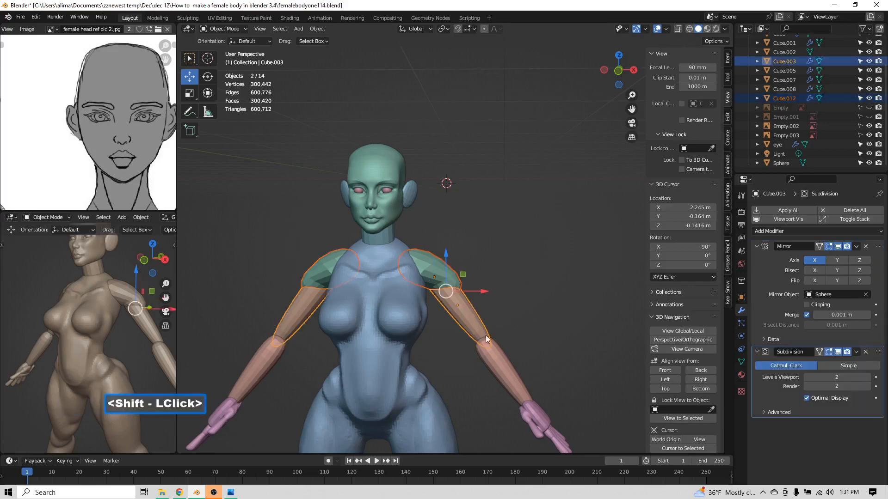
{"action": "left_click", "coordinate": [507, 371], "text": "shift"}
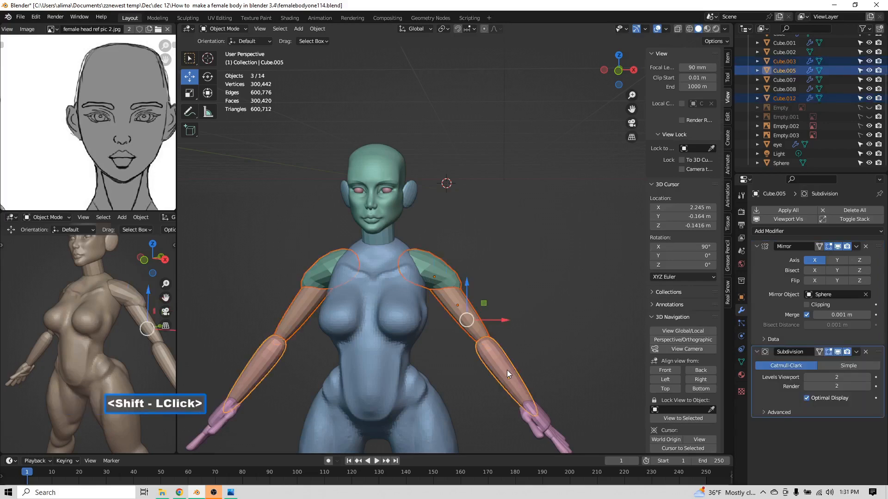
{"action": "left_click", "coordinate": [389, 238], "text": "shift"}
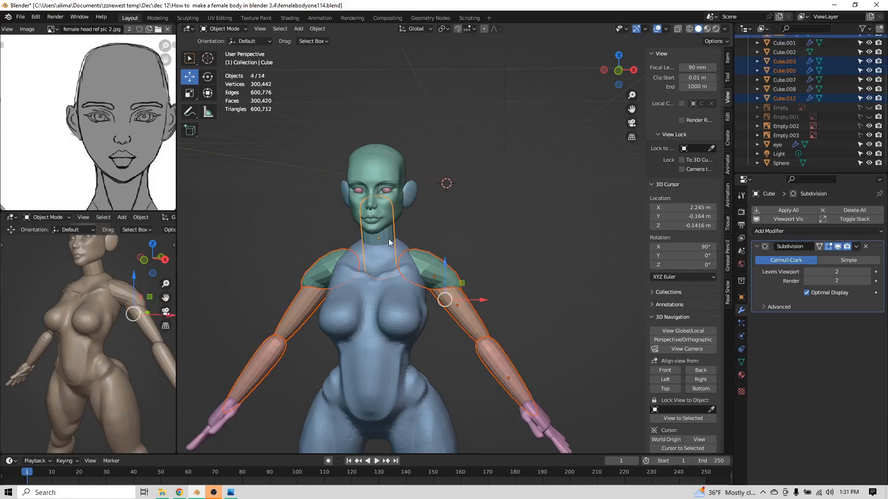
{"action": "left_click", "coordinate": [771, 208]}
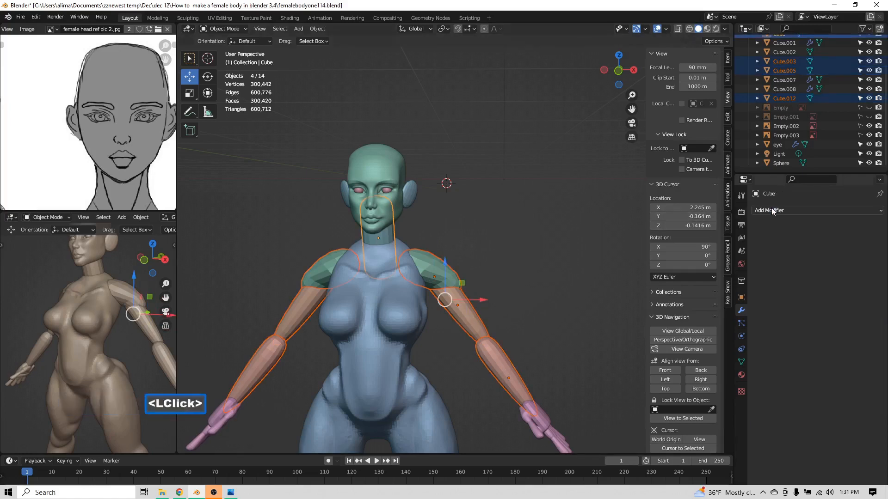
{"action": "left_click", "coordinate": [509, 358]}
{"action": "left_click", "coordinate": [439, 278]}
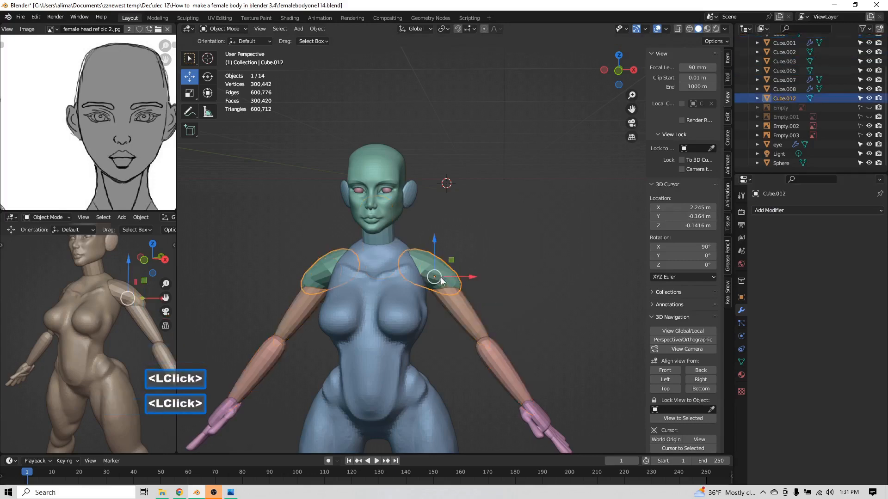
{"action": "left_click", "coordinate": [386, 231]}
- Join the forearms, upper arms, shoulders and neck into the torso, saving femalebodyone115.blend before the join and femalebodyone116.blend after it
{"action": "left_click", "coordinate": [494, 356]}
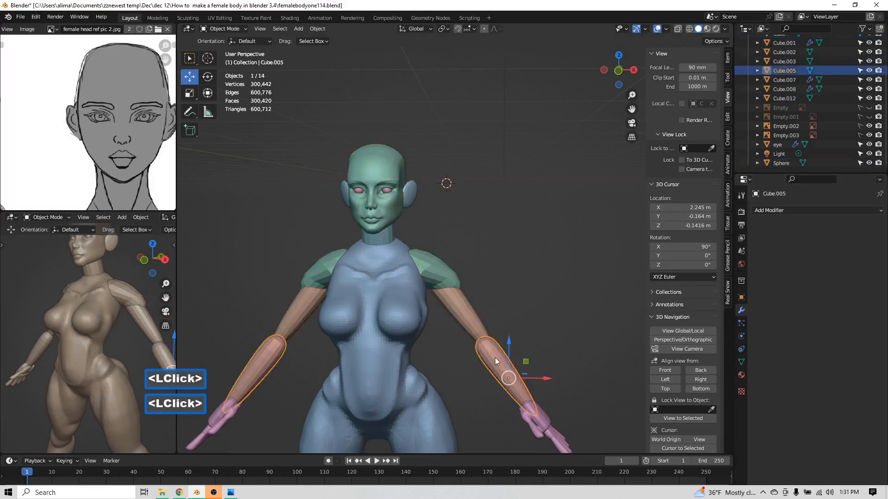
{"action": "left_click", "coordinate": [458, 308], "text": "shift"}
{"action": "left_click", "coordinate": [433, 269], "text": "shift"}
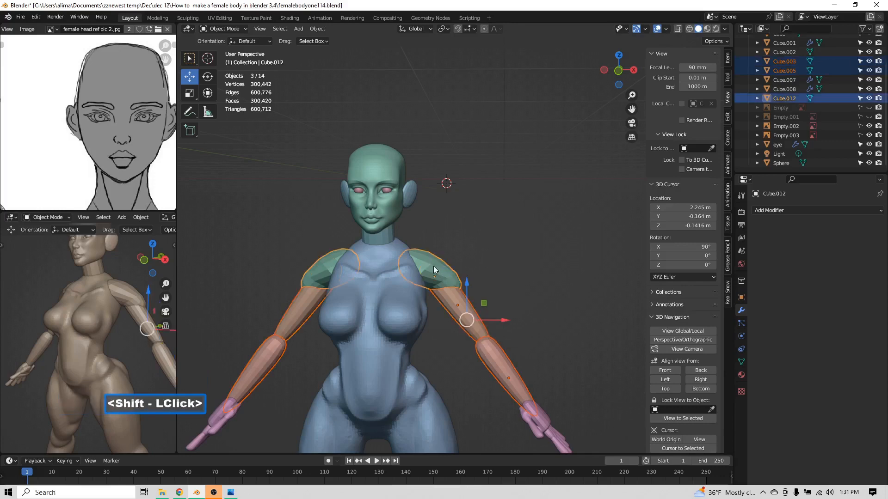
{"action": "left_click", "coordinate": [386, 234], "text": "shift"}
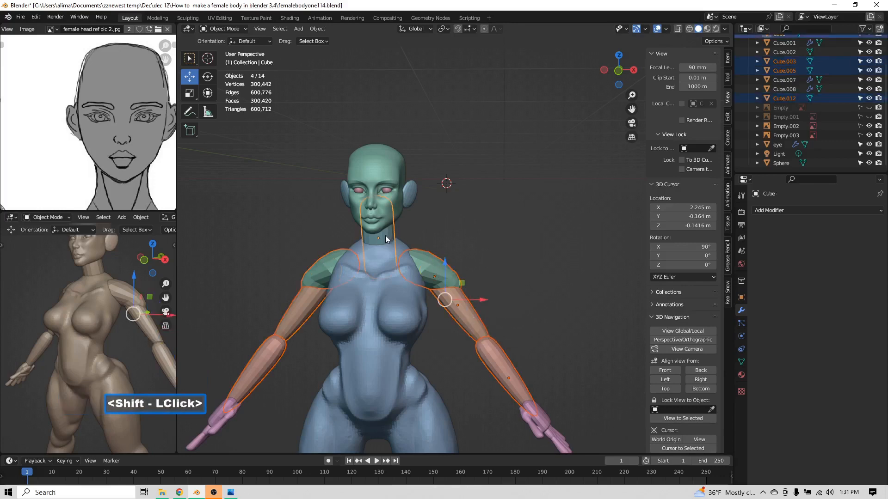
{"action": "left_click", "coordinate": [397, 292], "text": "shift"}
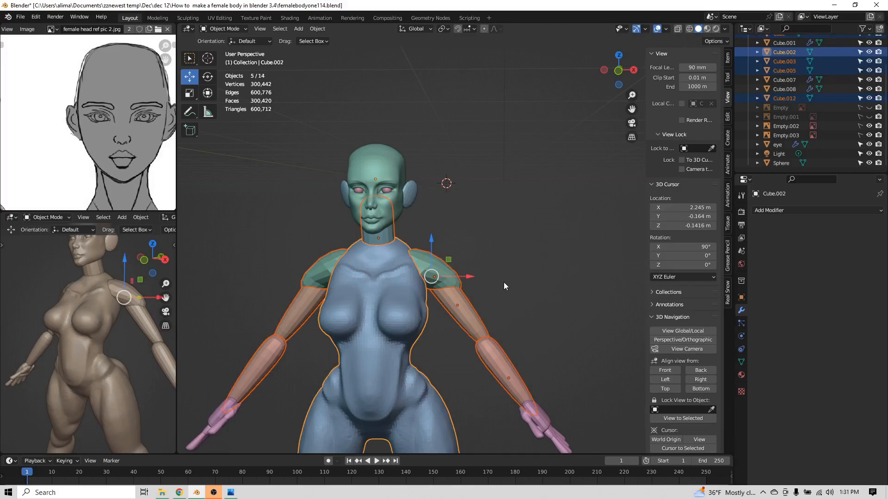
{"action": "key", "text": "Insert"}
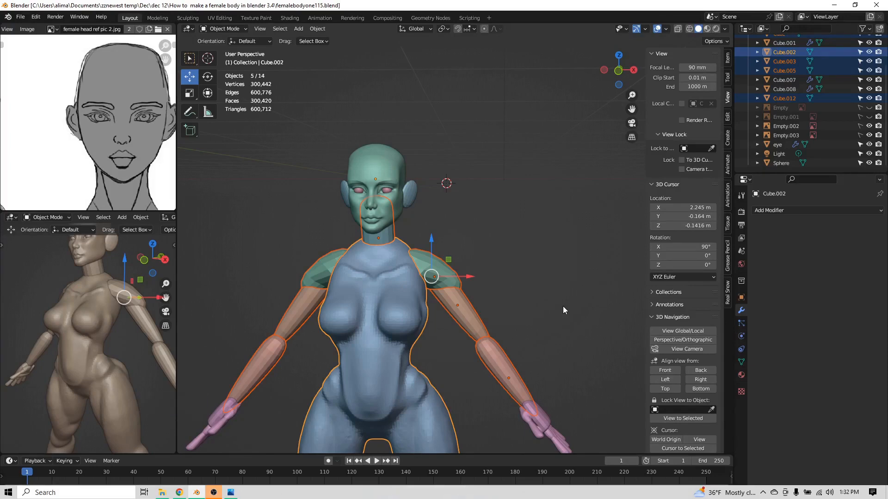
{"action": "key", "text": "ctrl"}
{"action": "key", "text": "ctrl+j"}
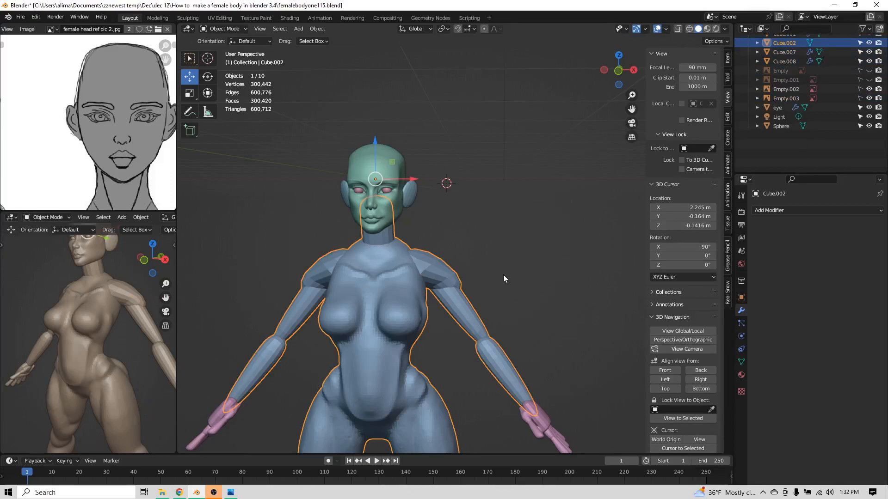
{"action": "key", "text": "Insert"}
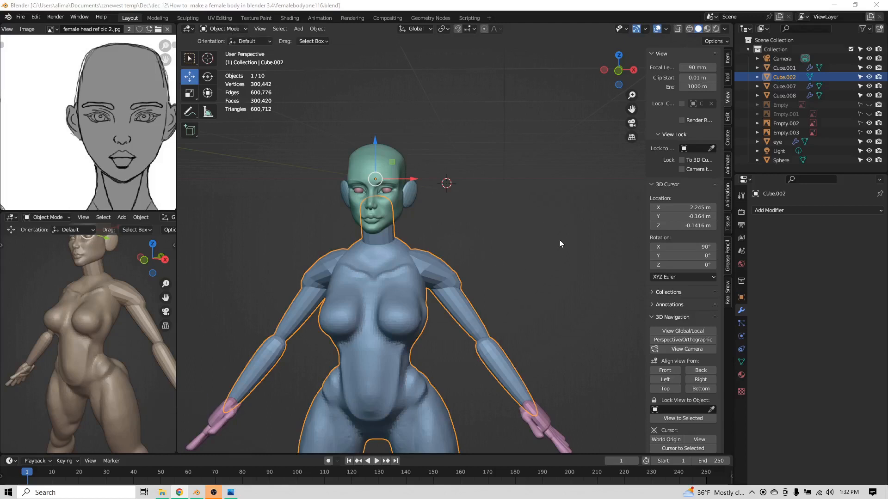
- Try to apply all transforms to the joined body
{"action": "key", "text": "ctrl+a"}
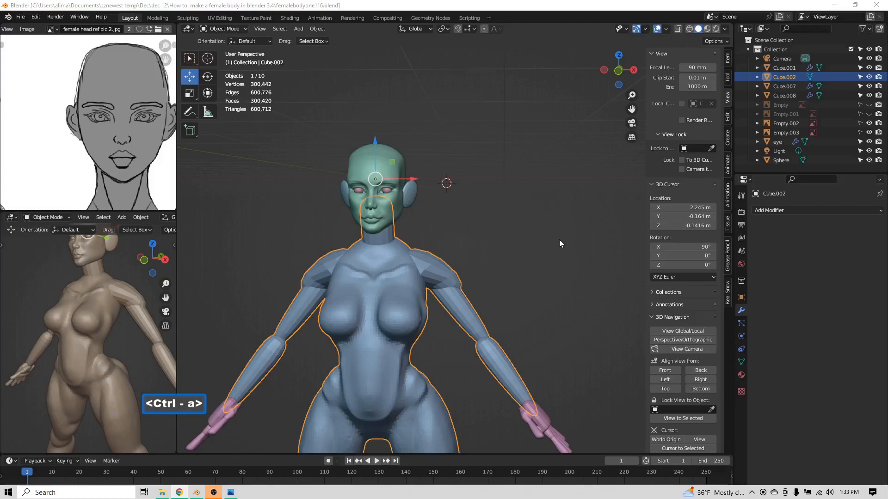
{"action": "left_click", "coordinate": [559, 240]}
{"action": "key", "text": "ctrl+a"}
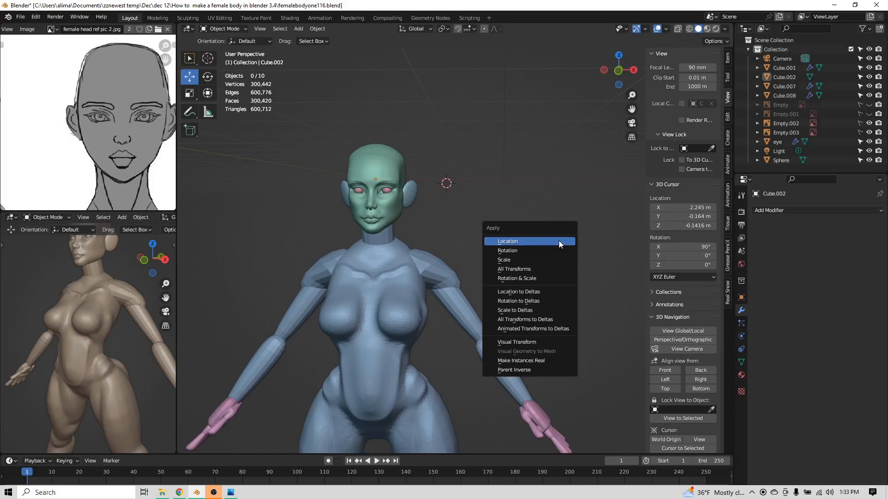
{"action": "left_click", "coordinate": [547, 269]}
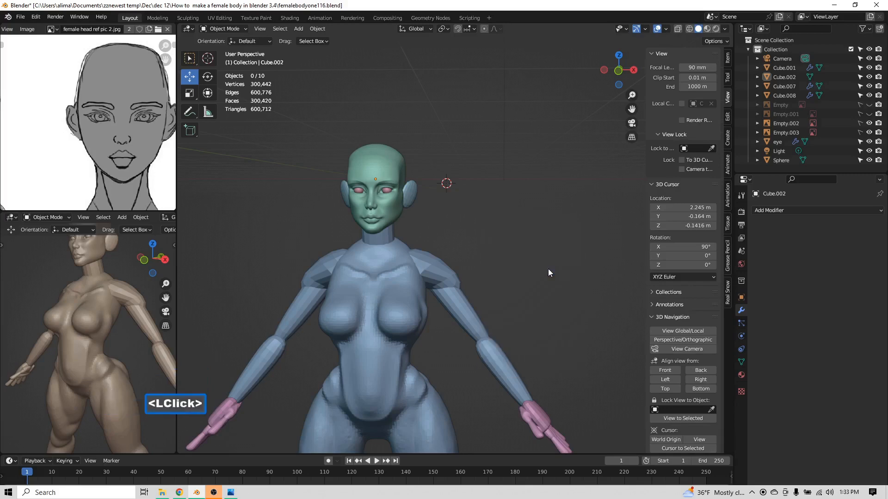
- Select the joined body, switch it to Sculpt Mode and save as femalebodyone117.blend
{"action": "left_click", "coordinate": [422, 261]}
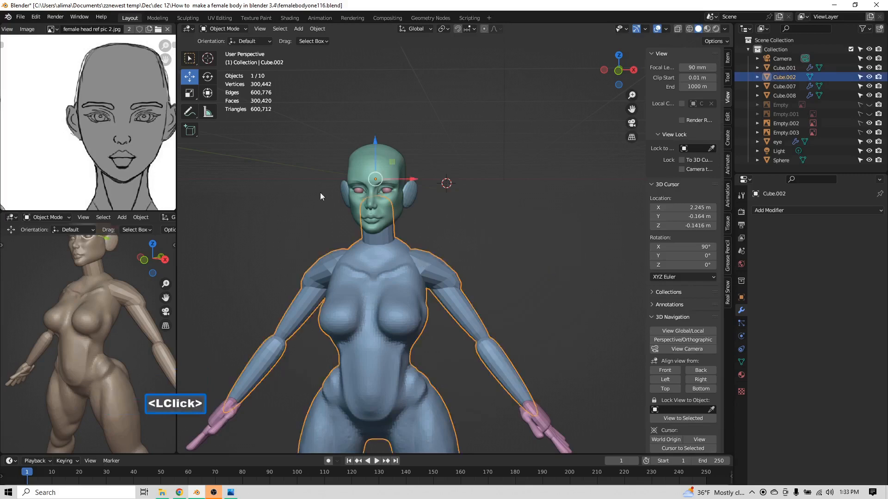
{"action": "left_click", "coordinate": [239, 29]}
{"action": "left_click", "coordinate": [244, 59]}
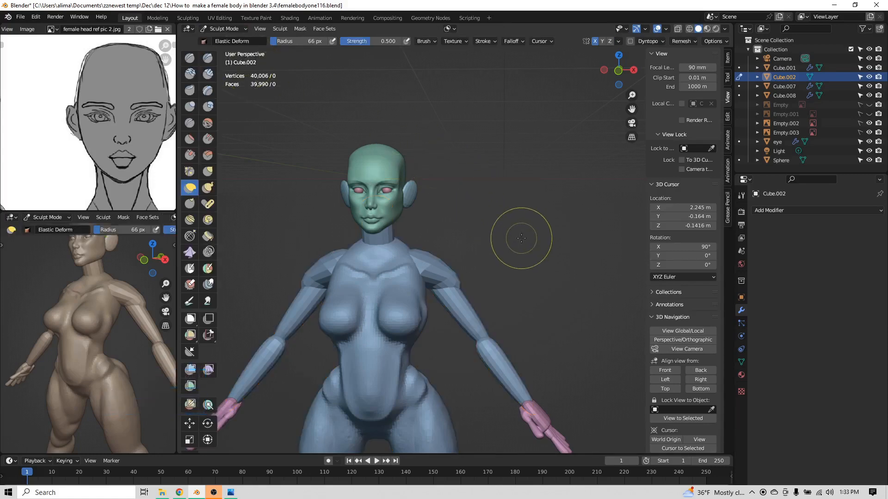
{"action": "key", "text": "Insert"}
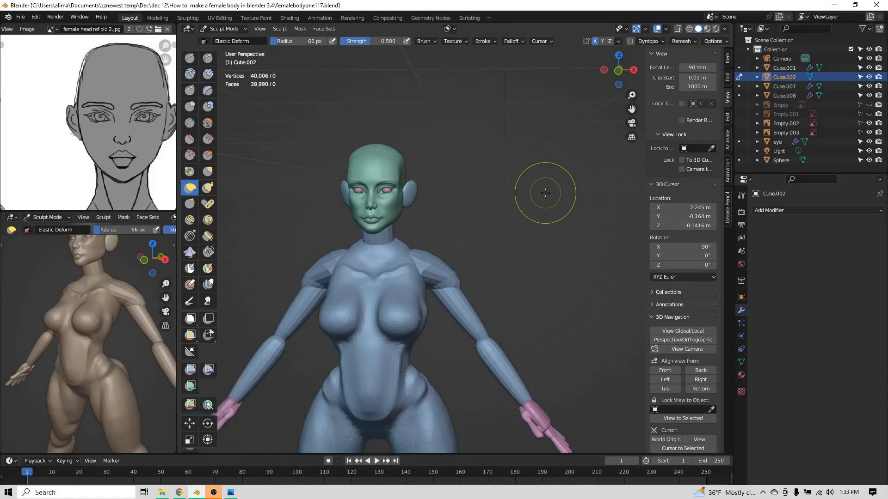
- Smooth the front of the body on the upper chest just below the collarbones
{"action": "scroll", "coordinate": [545, 193], "scroll_direction": "up", "scroll_amount": 2}
{"action": "middle_click_drag", "start_coordinate": [519, 170], "coordinate": [491, 209]}
{"action": "scroll", "coordinate": [491, 209], "scroll_direction": "down", "scroll_amount": 2}
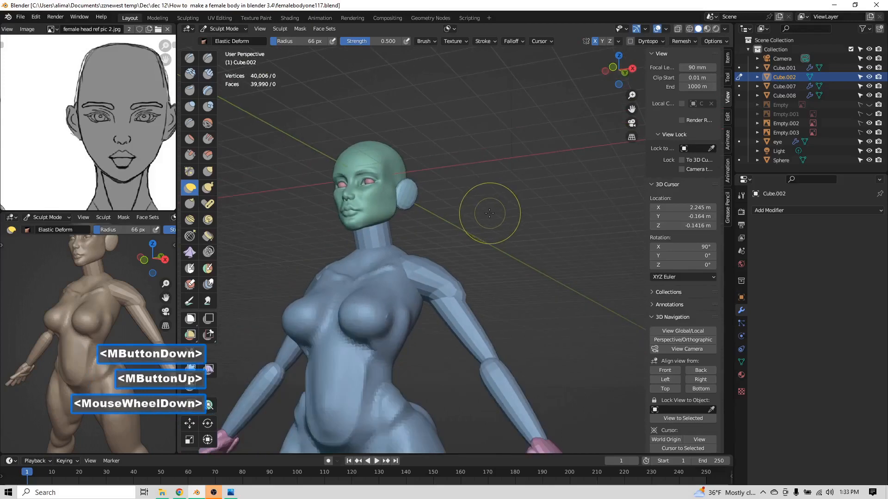
{"action": "middle_click_drag", "start_coordinate": [380, 251], "coordinate": [405, 290]}
{"action": "scroll", "coordinate": [439, 284], "scroll_direction": "up", "scroll_amount": 1}
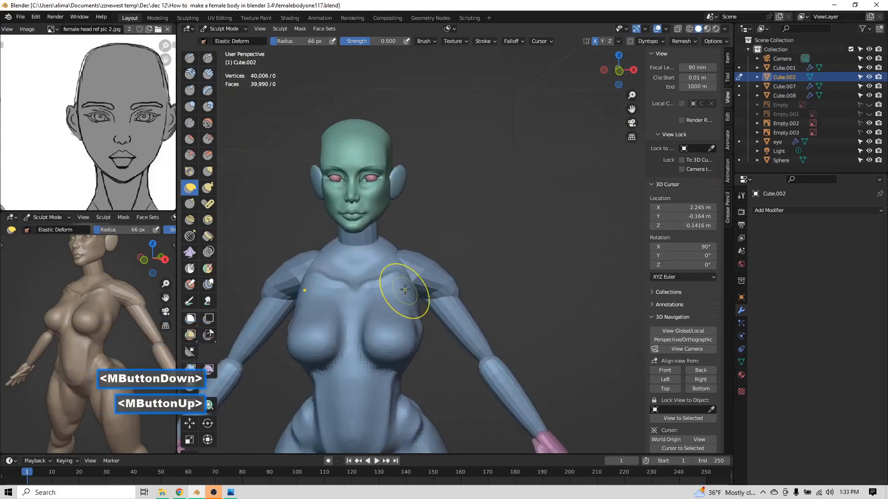
{"action": "double_click", "coordinate": [372, 278], "text": "shift"}
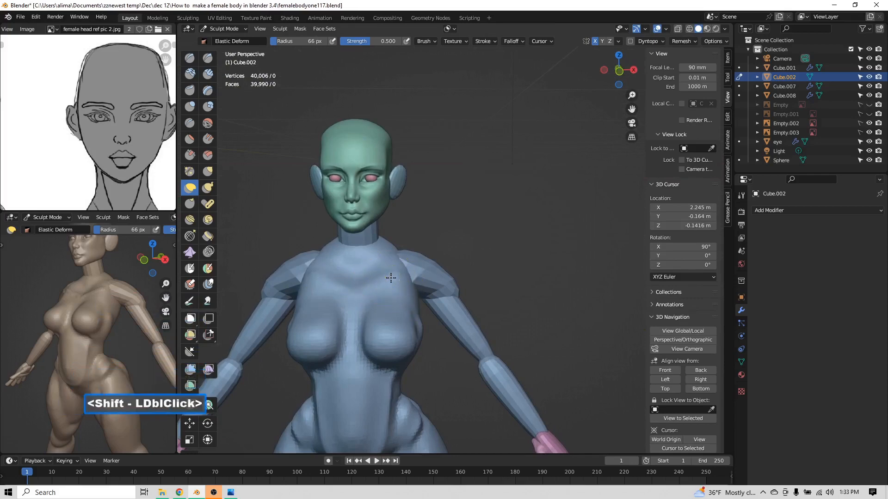
- Smooth the body's upper back around the shoulder blade and down beside the spine
{"action": "middle_click_drag", "start_coordinate": [406, 267], "coordinate": [359, 307]}
{"action": "double_click", "coordinate": [392, 278], "text": "shift"}
{"action": "left_click", "coordinate": [385, 322], "text": "shift"}
{"action": "left_click", "coordinate": [385, 321], "text": "shift"}
{"action": "double_click", "coordinate": [407, 268], "text": "shift"}
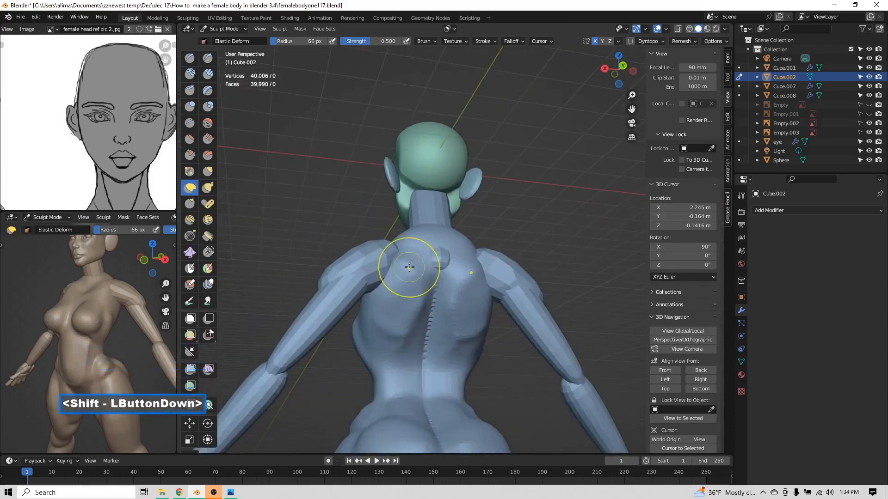
{"action": "double_click", "coordinate": [398, 306], "text": "shift"}
{"action": "left_click", "coordinate": [393, 319], "text": "shift"}
{"action": "left_click", "coordinate": [392, 324], "text": "shift"}
- Voxel-remesh the joined body at a voxel size of 0.0780 m and save it as femalebodyone118.blend
{"action": "scroll", "coordinate": [391, 324], "scroll_direction": "down", "scroll_amount": 2}
{"action": "middle_click_drag", "start_coordinate": [346, 293], "coordinate": [510, 310]}
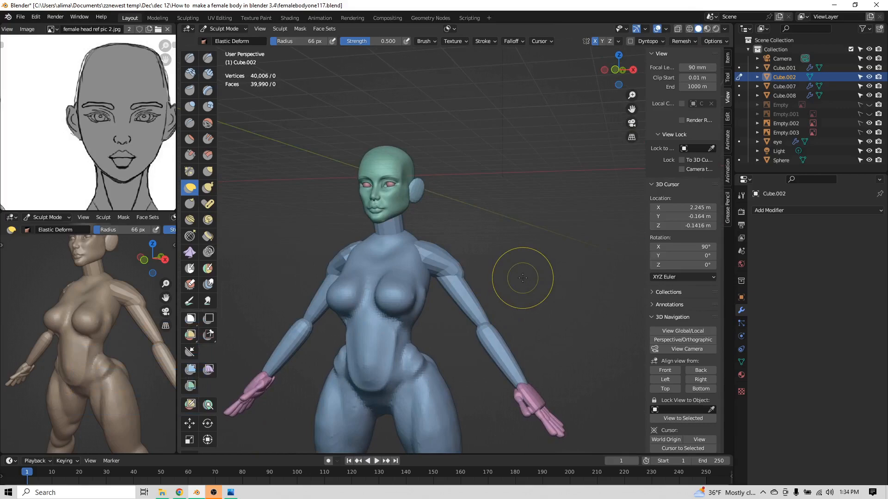
{"action": "key", "text": "r"}
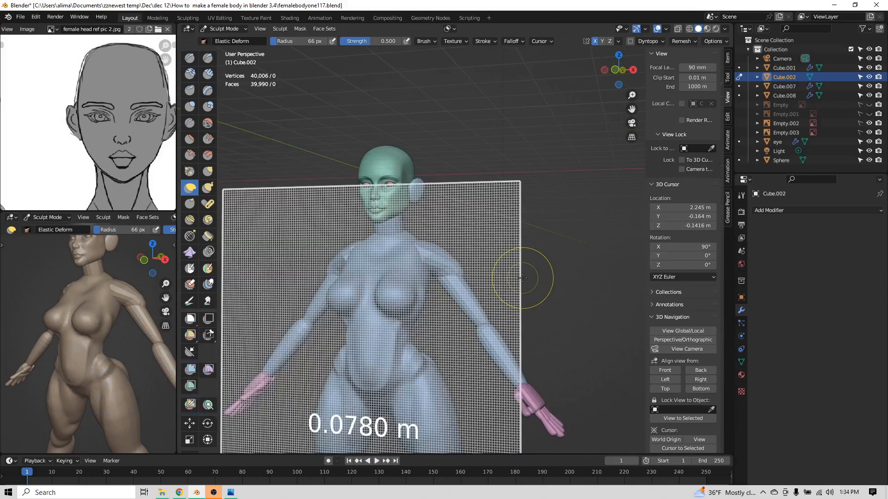
{"action": "left_click", "coordinate": [522, 277]}
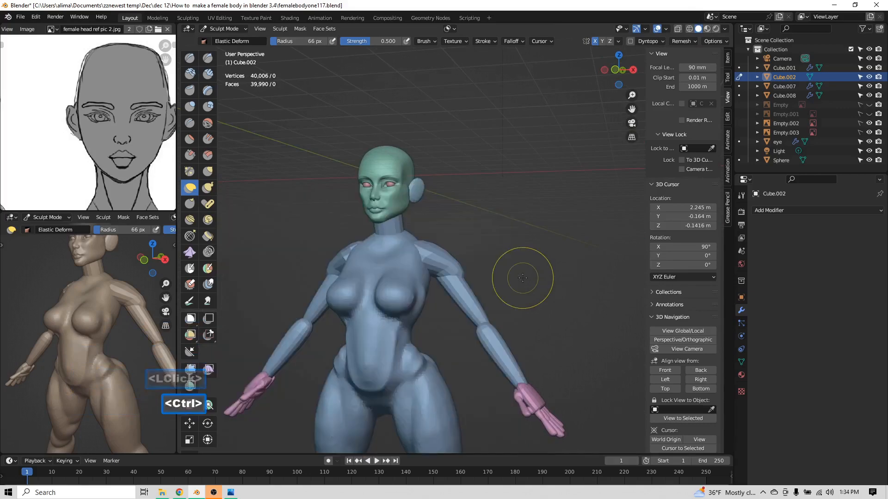
{"action": "key", "text": "ctrl+r"}
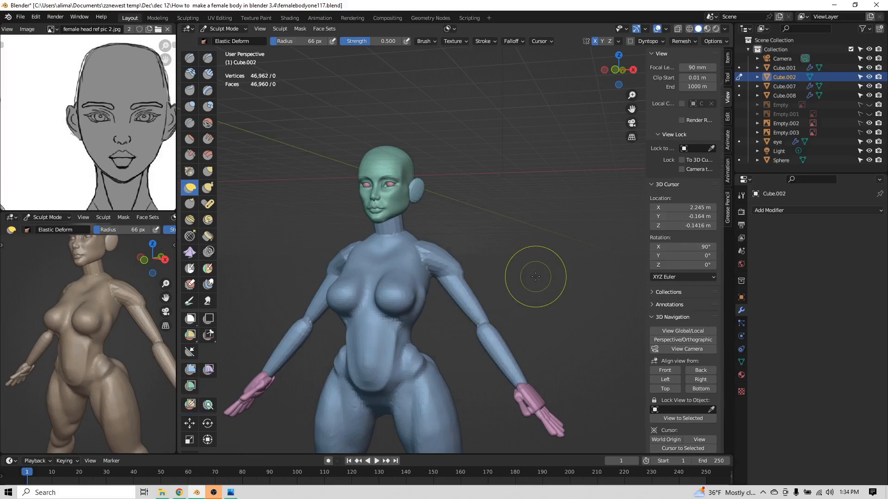
{"action": "key", "text": "Insert"}
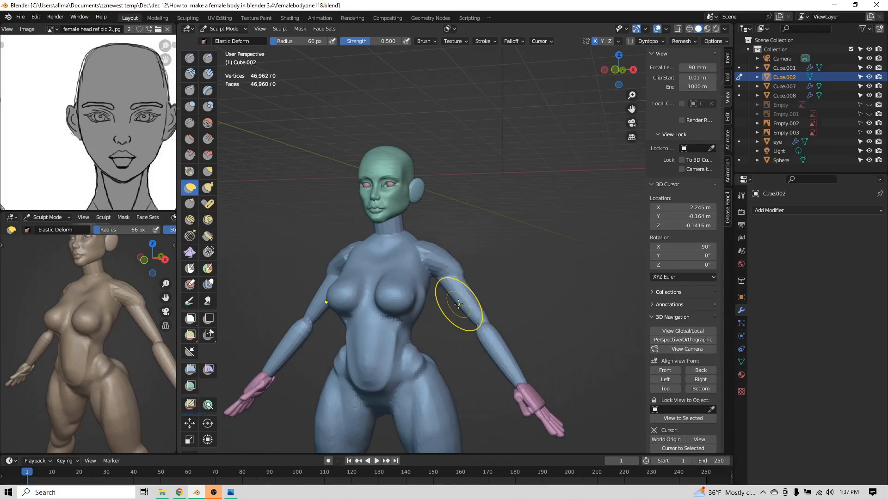
- Build up the muscle between the breast and the front of the shoulder using the Blob brush at 54 px radius
{"action": "scroll", "coordinate": [458, 304], "scroll_direction": "up", "scroll_amount": 2}
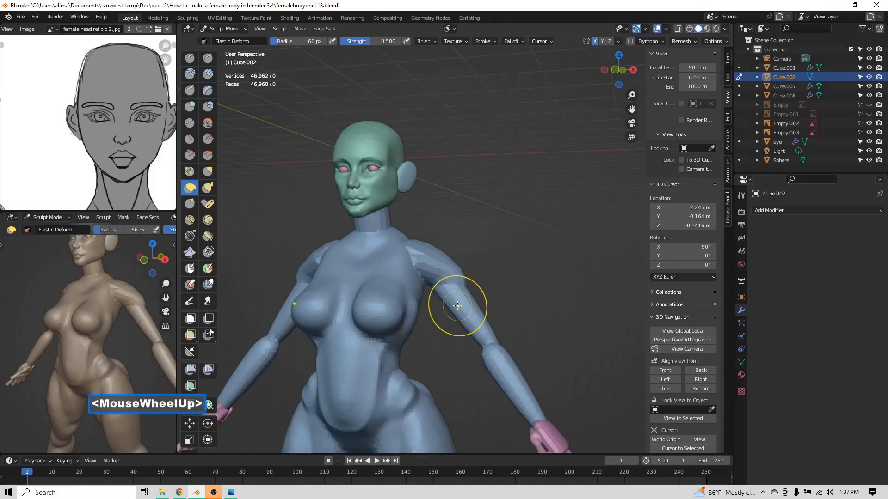
{"action": "scroll", "coordinate": [632, 108], "scroll_direction": "up", "scroll_amount": 1}
{"action": "left_click_drag", "start_coordinate": [632, 108], "coordinate": [668, 41]}
{"action": "middle_click_drag", "start_coordinate": [576, 151], "coordinate": [504, 174]}
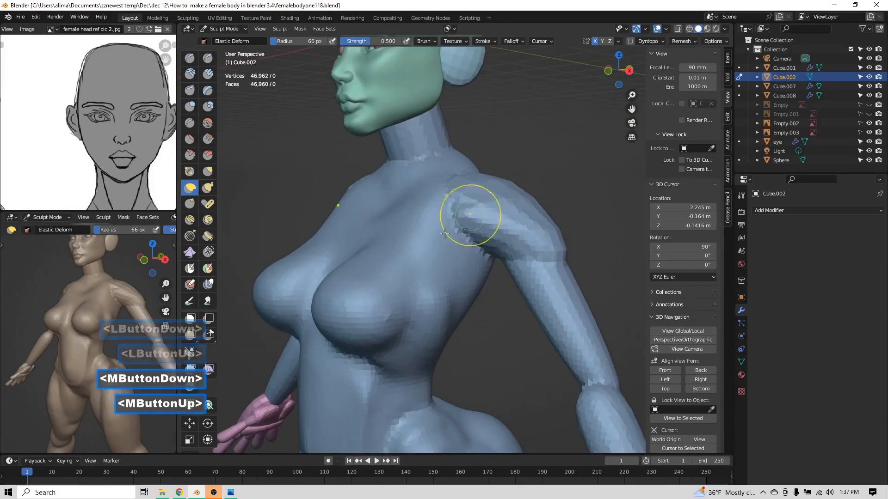
{"action": "left_click", "coordinate": [209, 106]}
{"action": "key", "text": "f"}
{"action": "left_click", "coordinate": [396, 252]}
{"action": "mouse_move", "coordinate": [397, 253]}
{"action": "left_mouse_down"}
{"action": "mouse_move", "coordinate": [437, 216]}
{"action": "mouse_move", "coordinate": [407, 260]}
{"action": "mouse_move", "coordinate": [433, 221]}
{"action": "left_mouse_up"}
{"action": "middle_click_drag", "start_coordinate": [433, 220], "coordinate": [412, 268]}
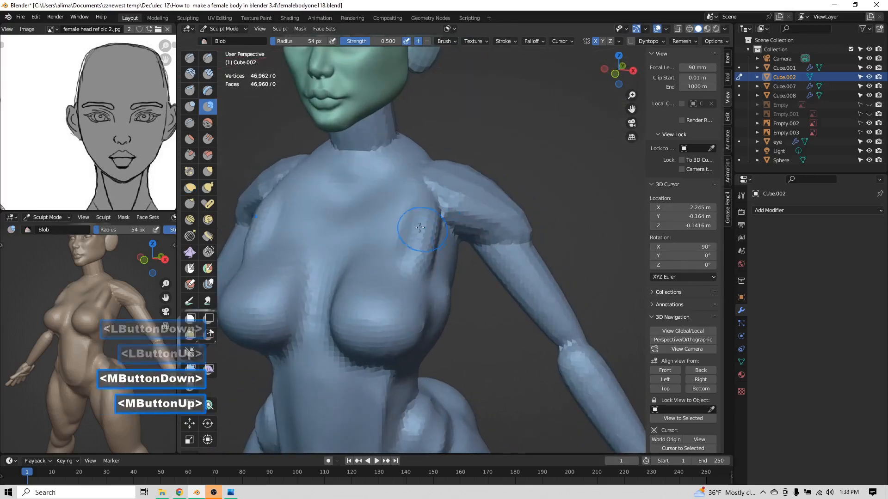
{"action": "mouse_move", "coordinate": [412, 205]}
{"action": "left_mouse_down"}
{"action": "mouse_move", "coordinate": [386, 255]}
{"action": "mouse_move", "coordinate": [389, 227]}
{"action": "mouse_move", "coordinate": [426, 202]}
{"action": "left_mouse_up"}
{"action": "left_click", "coordinate": [426, 201]}
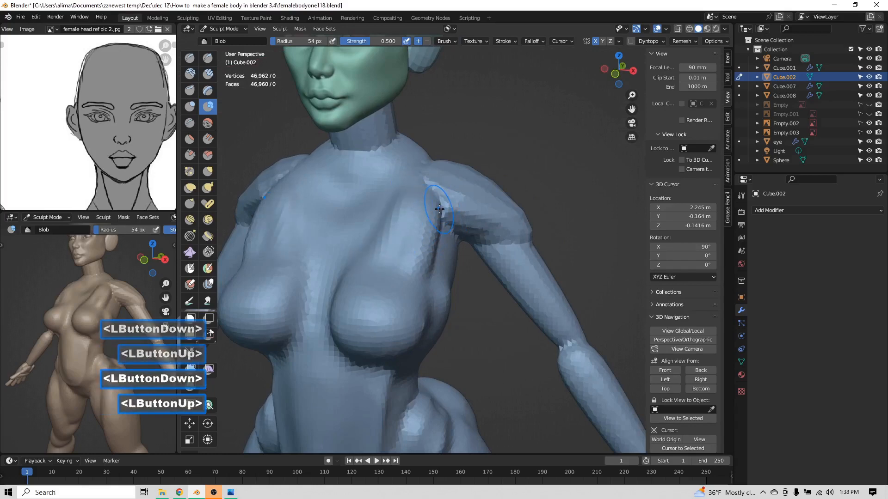
- Extend the Blob volume across the front of the shoulder joint and carve slightly into the side of the chest
{"action": "middle_click_drag", "start_coordinate": [422, 206], "coordinate": [406, 200]}
{"action": "left_click_drag", "start_coordinate": [430, 216], "coordinate": [476, 226]}
{"action": "middle_click_drag", "start_coordinate": [476, 225], "coordinate": [436, 258]}
{"action": "mouse_move", "coordinate": [436, 257]}
{"action": "left_mouse_down", "text": "ctrl"}
{"action": "mouse_move", "coordinate": [413, 278]}
{"action": "mouse_move", "coordinate": [404, 307]}
{"action": "mouse_move", "coordinate": [435, 257]}
{"action": "left_mouse_up", "text": "ctrl"}
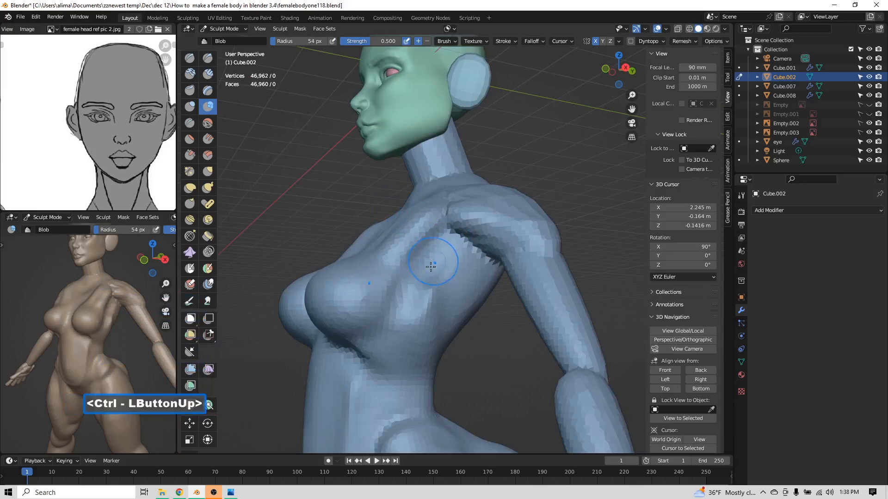
- Smooth the added muscle from the outer side of the breast up toward the shoulder
{"action": "mouse_move", "coordinate": [413, 294]}
{"action": "left_mouse_down", "text": "shift"}
{"action": "mouse_move", "coordinate": [430, 293]}
{"action": "mouse_move", "coordinate": [443, 258]}
{"action": "left_mouse_up", "text": "shift"}
{"action": "mouse_move", "coordinate": [443, 257]}
{"action": "middle_mouse_down"}
{"action": "mouse_move", "coordinate": [475, 297]}
{"action": "mouse_move", "coordinate": [396, 262]}
{"action": "middle_mouse_up"}
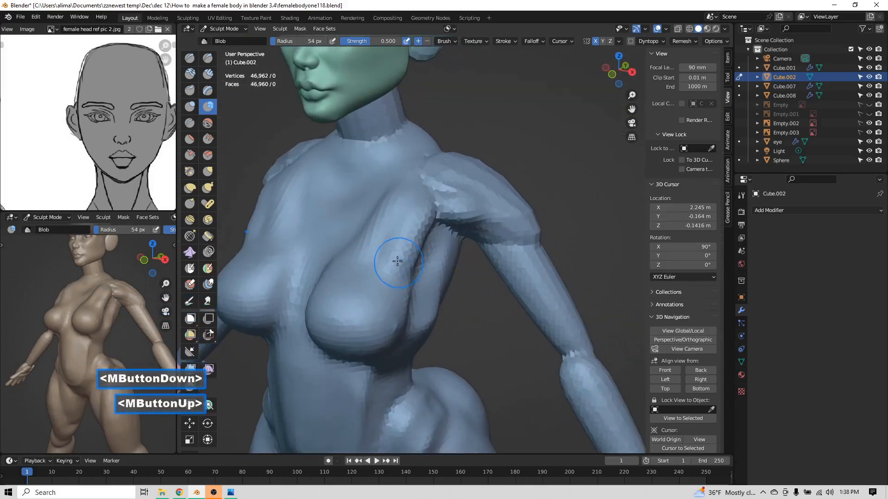
{"action": "left_click", "coordinate": [377, 257], "text": "shift"}
{"action": "left_click_drag", "start_coordinate": [382, 232], "coordinate": [402, 185], "text": "shift"}
- Smooth the seam where the chest meets the shoulder and upper arm, and save as femalebodyone119.blend
{"action": "middle_click_drag", "start_coordinate": [403, 185], "coordinate": [435, 203]}
{"action": "scroll", "coordinate": [435, 203], "scroll_direction": "down", "scroll_amount": 2}
{"action": "scroll", "coordinate": [435, 202], "scroll_direction": "up", "scroll_amount": 1}
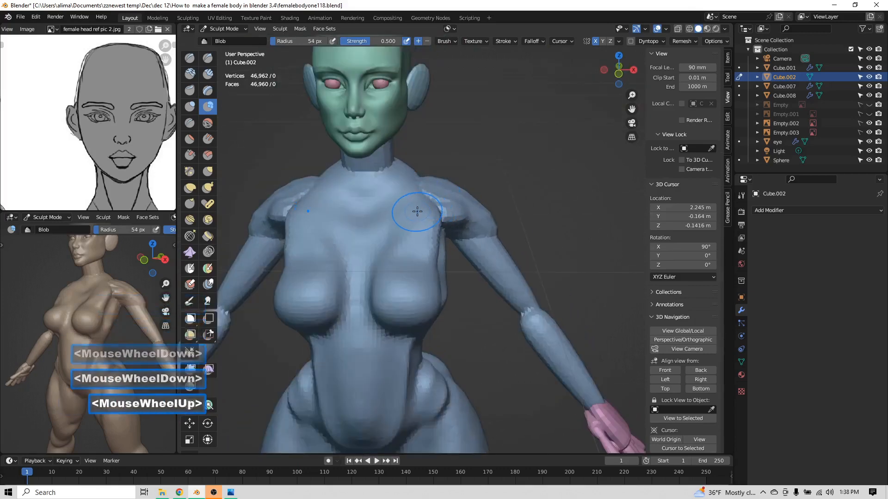
{"action": "left_click_drag", "start_coordinate": [434, 202], "coordinate": [455, 206], "text": "shift"}
{"action": "middle_click_drag", "start_coordinate": [454, 205], "coordinate": [426, 204]}
{"action": "mouse_move", "coordinate": [418, 207]}
{"action": "left_mouse_down", "text": "shift"}
{"action": "mouse_move", "coordinate": [447, 204]}
{"action": "mouse_move", "coordinate": [506, 222]}
{"action": "left_mouse_up", "text": "shift"}
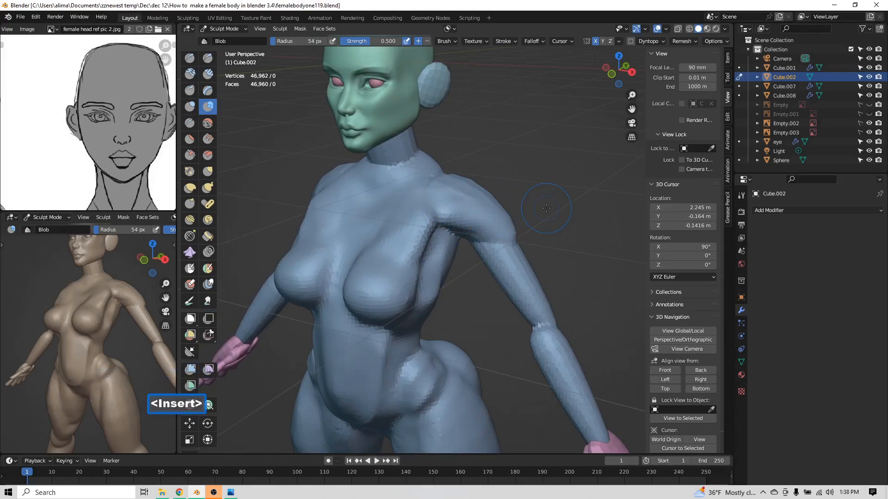
- Carve a vertical midline groove down the abdomen using the Crease brush at 37 px radius
{"action": "middle_click_drag", "start_coordinate": [399, 262], "coordinate": [367, 236]}
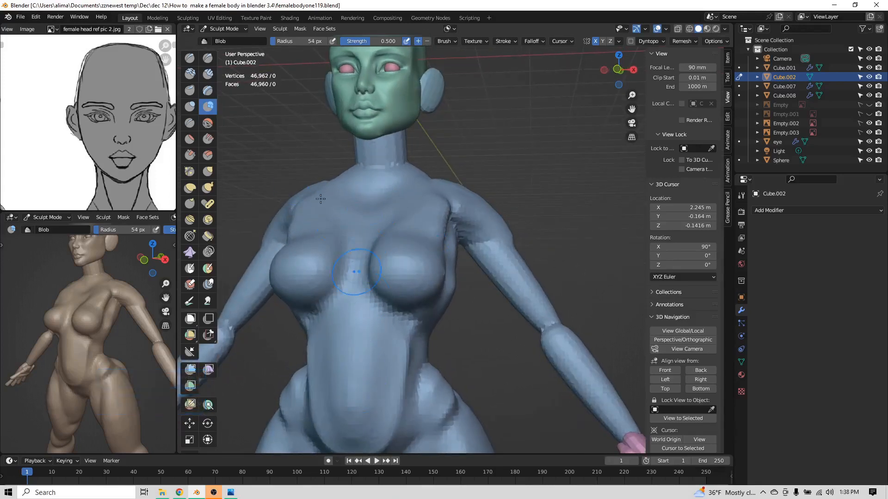
{"action": "left_click", "coordinate": [190, 122]}
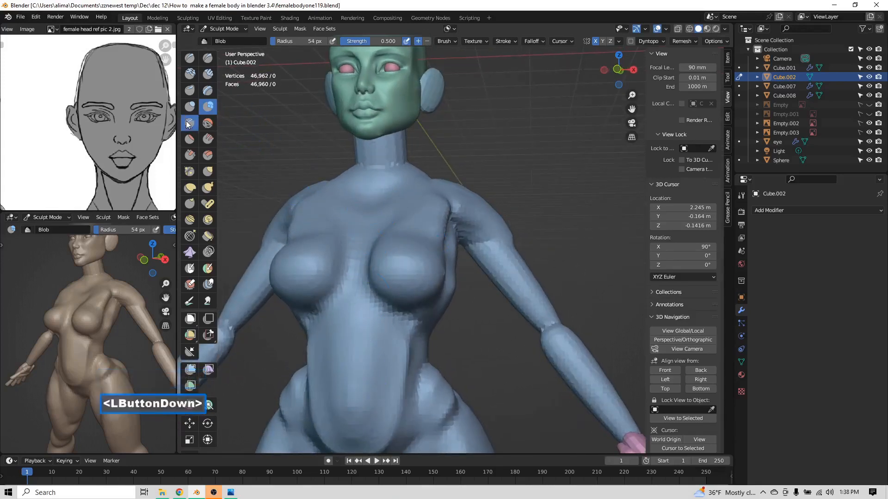
{"action": "key", "text": "f"}
{"action": "left_click", "coordinate": [372, 190]}
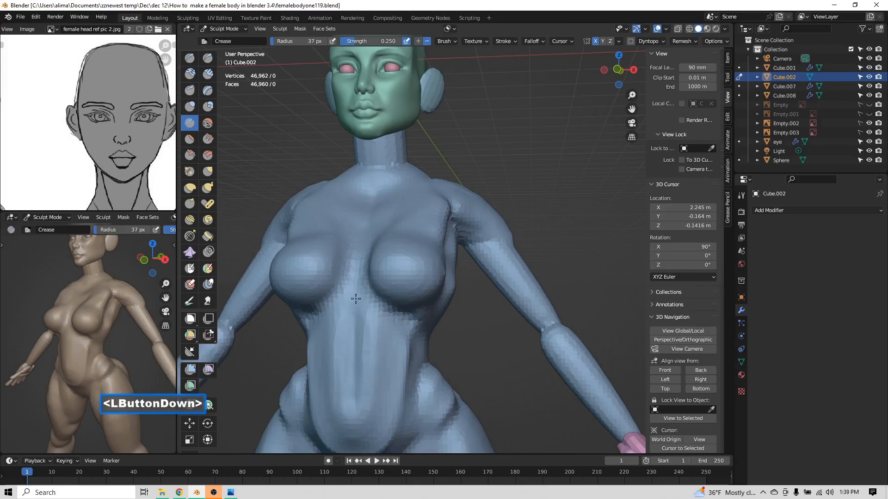
{"action": "scroll", "coordinate": [363, 256], "scroll_direction": "down", "scroll_amount": 2}
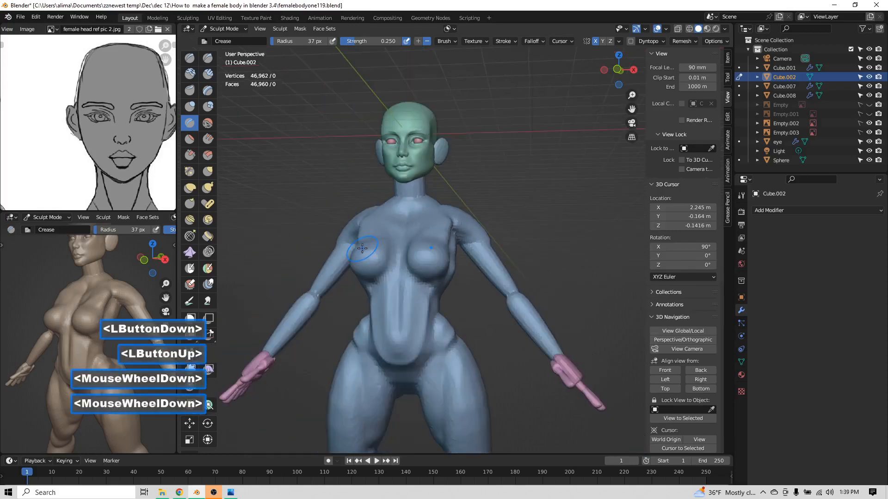
{"action": "left_click_drag", "start_coordinate": [399, 314], "coordinate": [395, 362]}
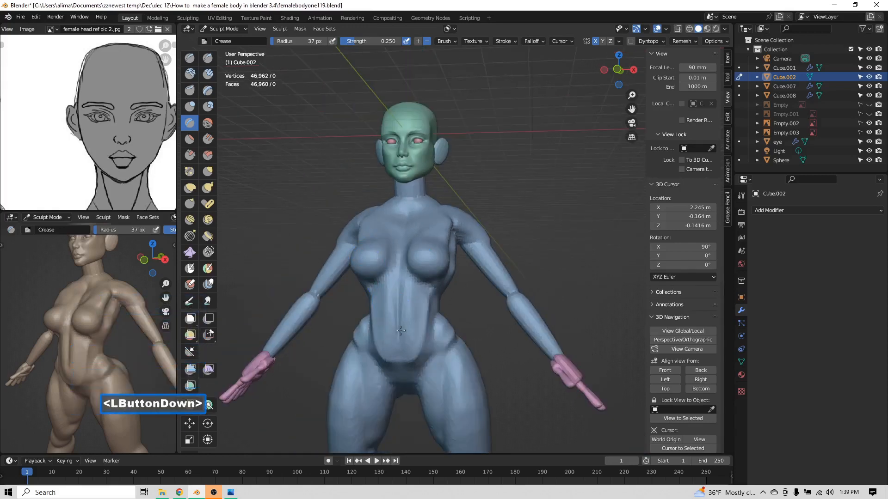
- Crease the midline between the breasts and upper chest, and deepen it around the navel and upper abdomen
{"action": "left_click_drag", "start_coordinate": [401, 276], "coordinate": [401, 235]}
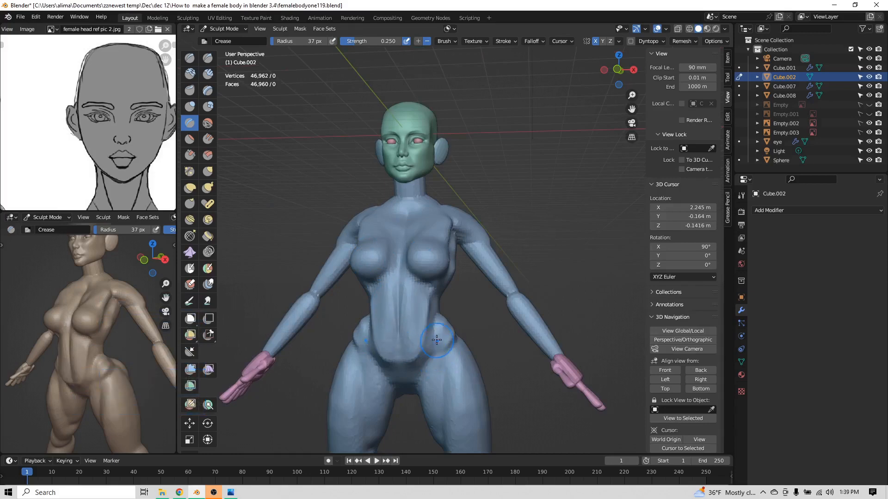
{"action": "mouse_move", "coordinate": [399, 338]}
{"action": "left_mouse_down"}
{"action": "mouse_move", "coordinate": [397, 327]}
{"action": "mouse_move", "coordinate": [409, 329]}
{"action": "left_mouse_up"}
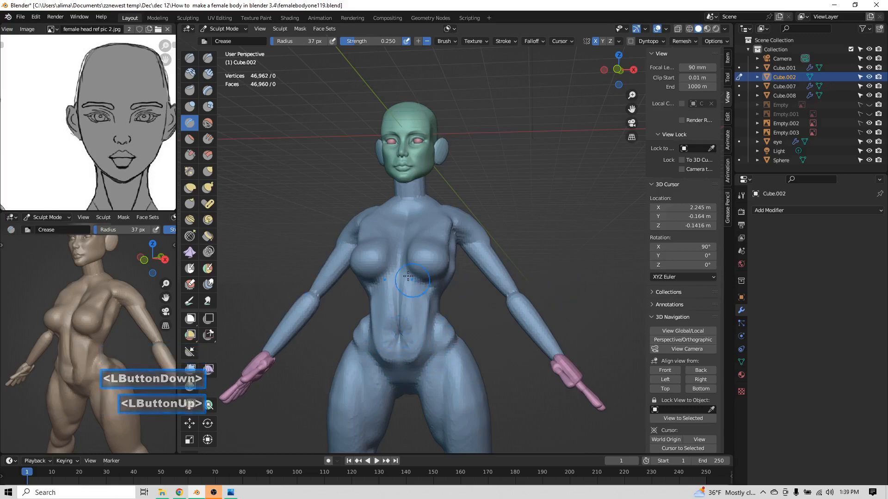
{"action": "left_click_drag", "start_coordinate": [399, 295], "coordinate": [398, 295]}
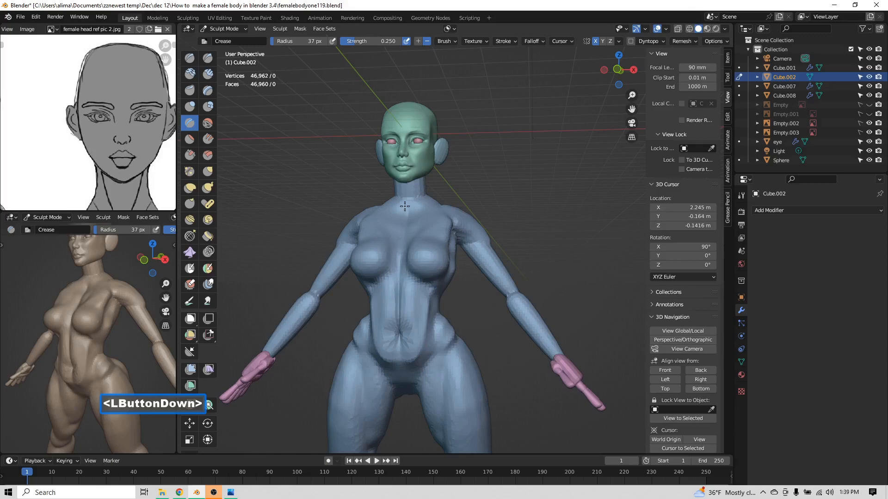
{"action": "left_click_drag", "start_coordinate": [404, 226], "coordinate": [404, 229]}
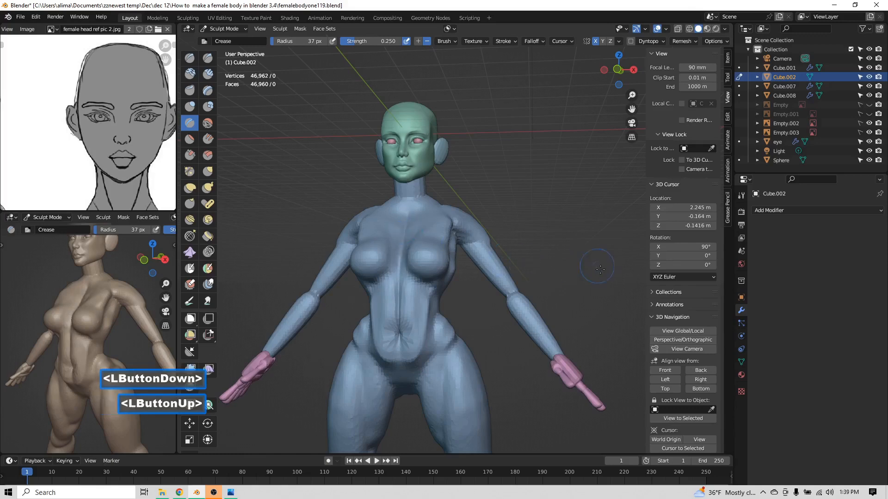
- Voxel-remesh the body again and save it as femalebodyone121.blend
{"action": "key", "text": "ctrl+r"}
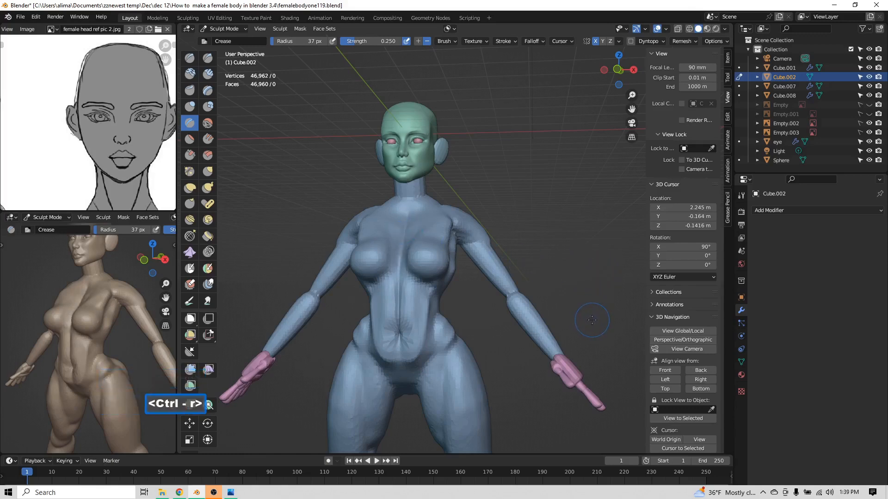
{"action": "middle_click_drag", "start_coordinate": [586, 309], "coordinate": [560, 314]}
{"action": "key", "text": "Insert"}
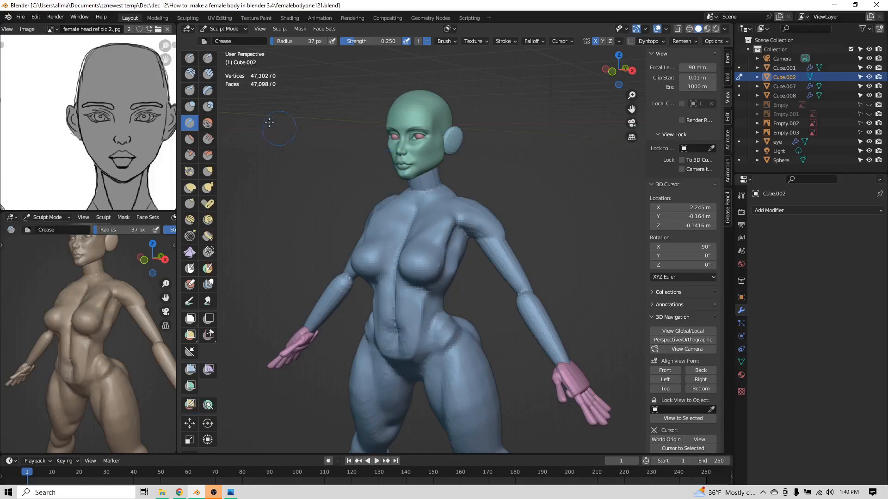
- Build the slanted neck muscles from below the ears to the base of the throat using the Blob brush at 37 px radius
{"action": "left_click", "coordinate": [208, 107]}
{"action": "scroll", "coordinate": [362, 170], "scroll_direction": "up", "scroll_amount": 2}
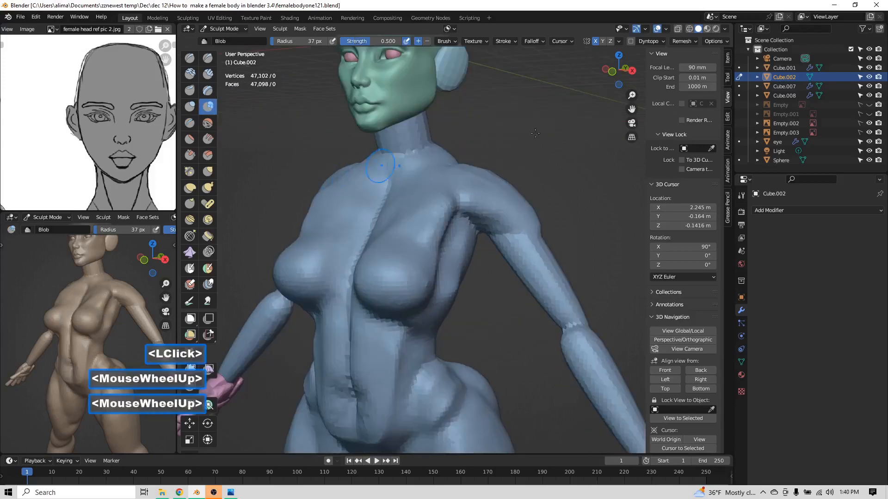
{"action": "left_click_drag", "start_coordinate": [632, 110], "coordinate": [652, 246]}
{"action": "middle_click_drag", "start_coordinate": [433, 255], "coordinate": [388, 299]}
{"action": "scroll", "coordinate": [481, 249], "scroll_direction": "up", "scroll_amount": 2}
{"action": "scroll", "coordinate": [416, 300], "scroll_direction": "up", "scroll_amount": 1}
{"action": "scroll", "coordinate": [441, 300], "scroll_direction": "down", "scroll_amount": 1}
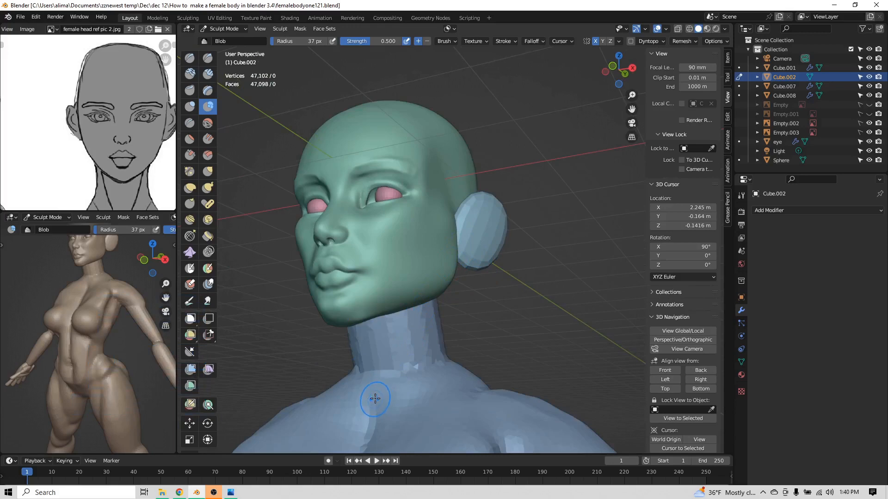
{"action": "middle_click_drag", "start_coordinate": [414, 342], "coordinate": [400, 334]}
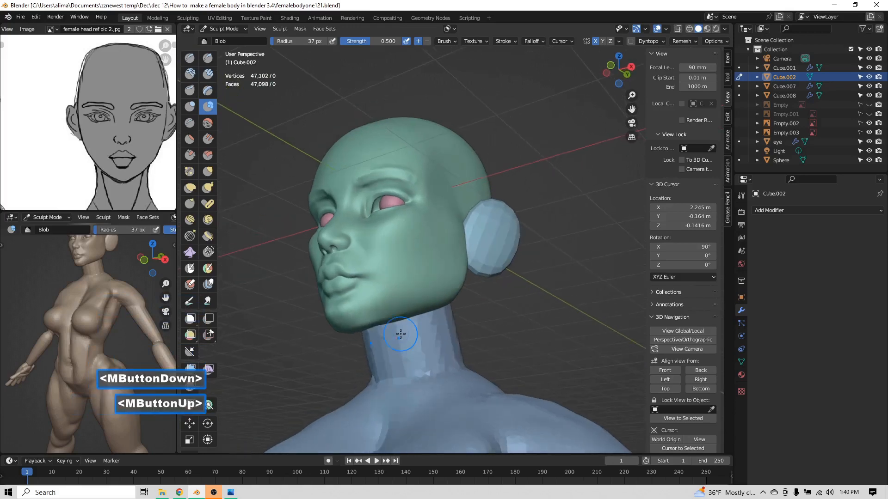
{"action": "left_click_drag", "start_coordinate": [443, 318], "coordinate": [397, 411]}
{"action": "mouse_move", "coordinate": [396, 411]}
{"action": "middle_mouse_down"}
{"action": "mouse_move", "coordinate": [439, 396]}
{"action": "mouse_move", "coordinate": [404, 394]}
{"action": "middle_mouse_up"}
{"action": "left_click_drag", "start_coordinate": [442, 316], "coordinate": [401, 408]}
- Raise the collarbones across the upper chest with the Blob brush, reducing its radius to 31 px
{"action": "scroll", "coordinate": [412, 396], "scroll_direction": "down", "scroll_amount": 3}
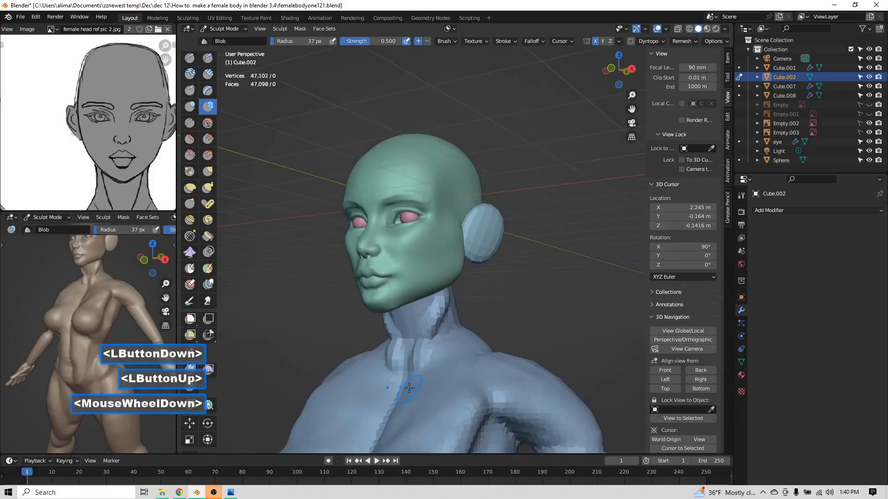
{"action": "mouse_move", "coordinate": [412, 396]}
{"action": "middle_mouse_down"}
{"action": "mouse_move", "coordinate": [426, 388]}
{"action": "mouse_move", "coordinate": [420, 359]}
{"action": "middle_mouse_up"}
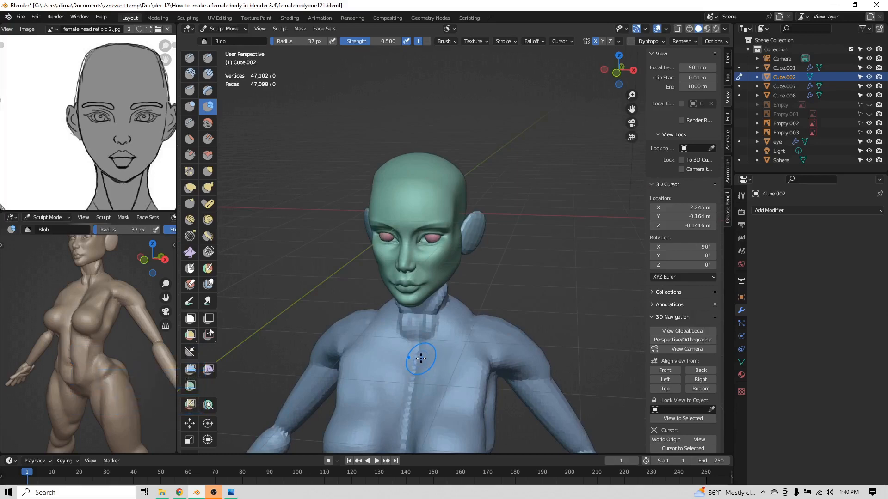
{"action": "left_click_drag", "start_coordinate": [422, 357], "coordinate": [455, 352]}
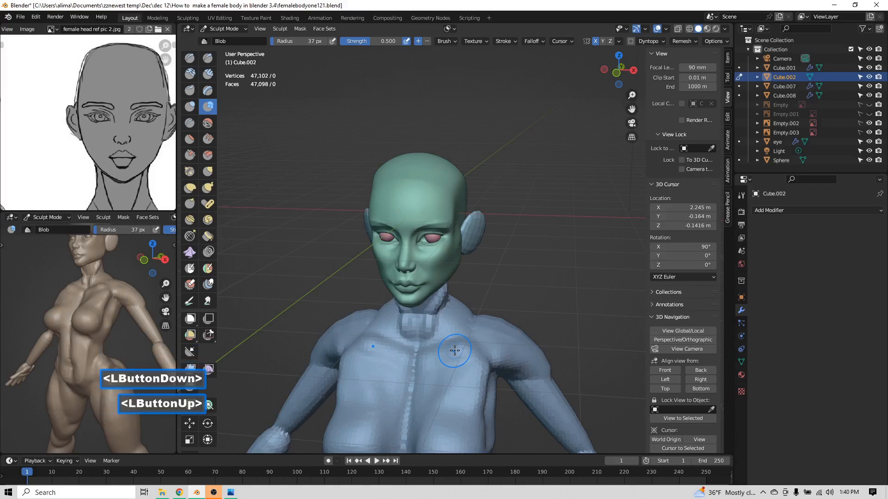
{"action": "key", "text": "f"}
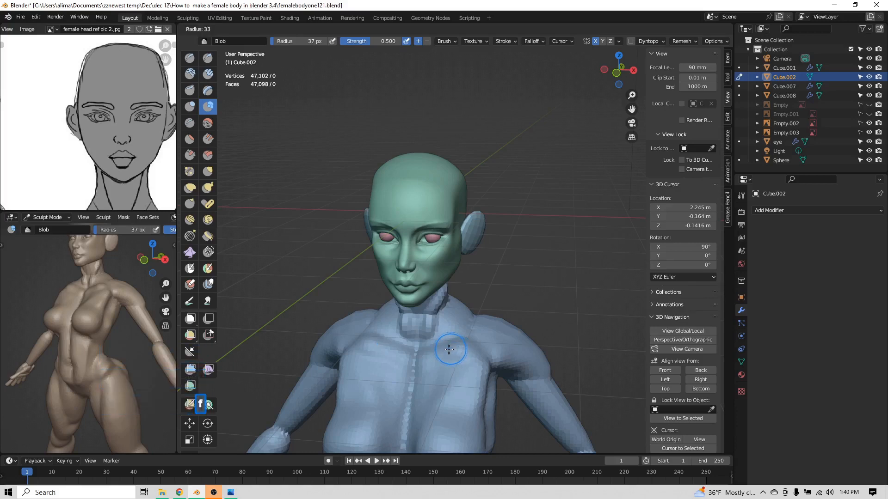
{"action": "left_click", "coordinate": [451, 352]}
{"action": "mouse_move", "coordinate": [430, 352]}
{"action": "left_mouse_down"}
{"action": "mouse_move", "coordinate": [476, 344]}
{"action": "mouse_move", "coordinate": [458, 351]}
{"action": "left_mouse_up"}
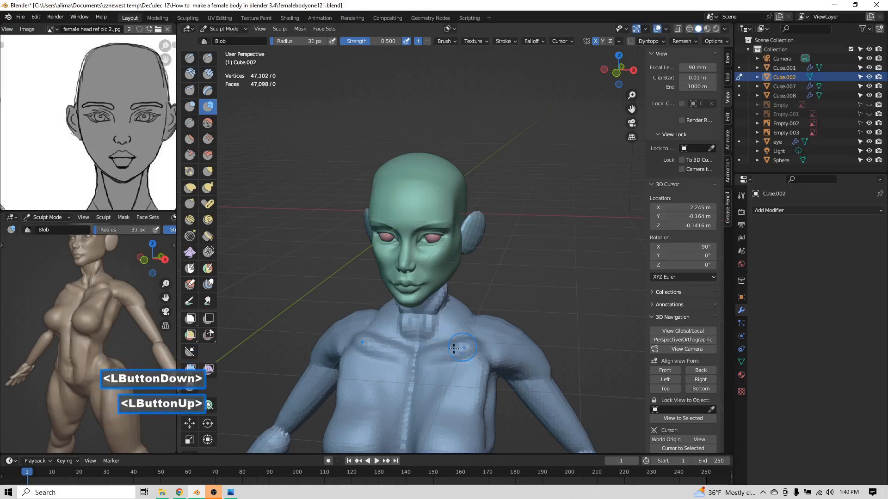
{"action": "left_click", "coordinate": [426, 363]}
- Extend the collarbone ridges outward to the tops of the shoulders and smooth their outer ends
{"action": "mouse_move", "coordinate": [426, 362]}
{"action": "middle_mouse_down"}
{"action": "mouse_move", "coordinate": [454, 356]}
{"action": "mouse_move", "coordinate": [458, 367]}
{"action": "middle_mouse_up"}
{"action": "left_click_drag", "start_coordinate": [467, 351], "coordinate": [513, 321]}
{"action": "mouse_move", "coordinate": [514, 321]}
{"action": "middle_mouse_down"}
{"action": "mouse_move", "coordinate": [495, 312]}
{"action": "mouse_move", "coordinate": [525, 316]}
{"action": "middle_mouse_up"}
{"action": "mouse_move", "coordinate": [490, 337]}
{"action": "left_mouse_down"}
{"action": "mouse_move", "coordinate": [477, 342]}
{"action": "mouse_move", "coordinate": [504, 320]}
{"action": "left_mouse_up"}
{"action": "left_click", "coordinate": [482, 338], "text": "shift"}
{"action": "double_click", "coordinate": [483, 337], "text": "shift"}
{"action": "left_click", "coordinate": [481, 339], "text": "shift"}
{"action": "double_click", "coordinate": [481, 342]}
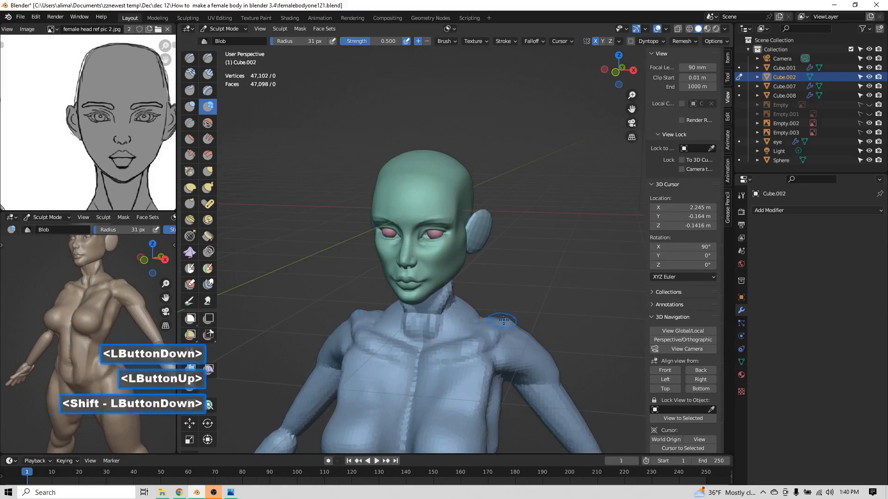
- Blend the inner collarbones into the base of the throat and save the file as femalebodyone122.blend
{"action": "double_click", "coordinate": [440, 355], "text": "shift"}
{"action": "left_click", "coordinate": [430, 322], "text": "shift"}
{"action": "middle_click_drag", "start_coordinate": [430, 322], "coordinate": [440, 317]}
{"action": "scroll", "coordinate": [441, 317], "scroll_direction": "up", "scroll_amount": 1}
{"action": "left_click_drag", "start_coordinate": [441, 317], "coordinate": [423, 359]}
{"action": "scroll", "coordinate": [423, 360], "scroll_direction": "down", "scroll_amount": 2}
{"action": "scroll", "coordinate": [482, 340], "scroll_direction": "up", "scroll_amount": 1}
{"action": "mouse_move", "coordinate": [423, 360]}
{"action": "middle_mouse_down"}
{"action": "mouse_move", "coordinate": [481, 340]}
{"action": "mouse_move", "coordinate": [469, 341]}
{"action": "middle_mouse_up"}
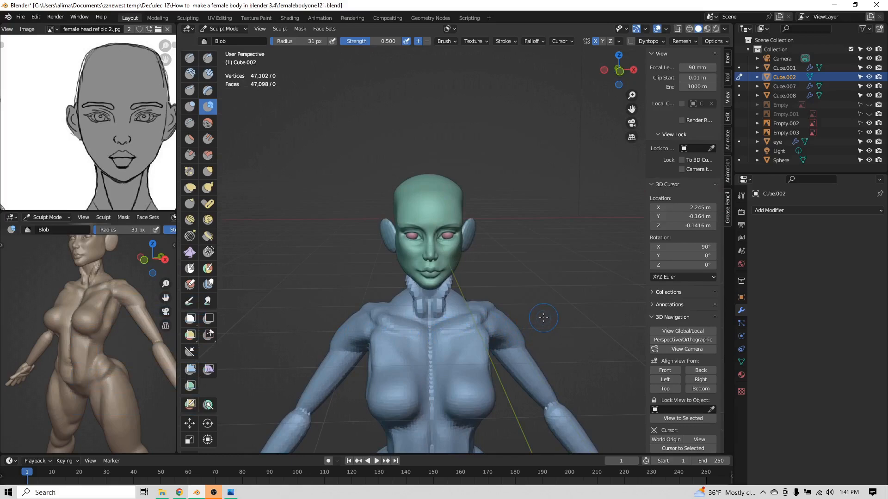
{"action": "key", "text": "Insert"}
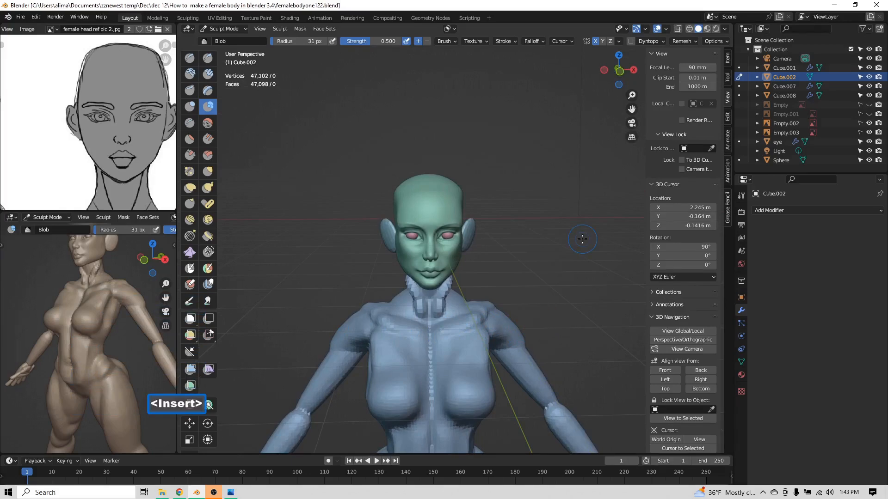
- Build up both shoulder blades on the upper back using the Clay Strips brush at 31 px radius, and save as femalebodyone123.blend
{"action": "middle_click_drag", "start_coordinate": [578, 228], "coordinate": [416, 352]}
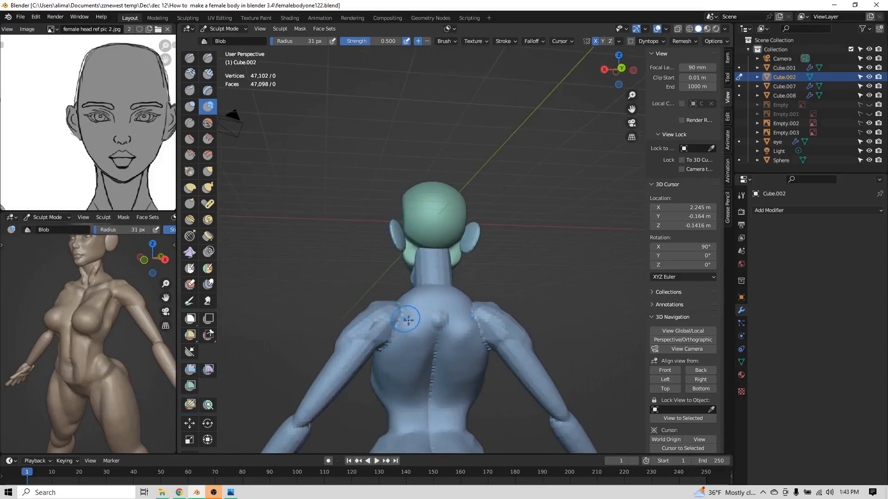
{"action": "left_click", "coordinate": [209, 75]}
{"action": "left_click_drag", "start_coordinate": [632, 108], "coordinate": [457, 325]}
{"action": "scroll", "coordinate": [457, 325], "scroll_direction": "up", "scroll_amount": 2}
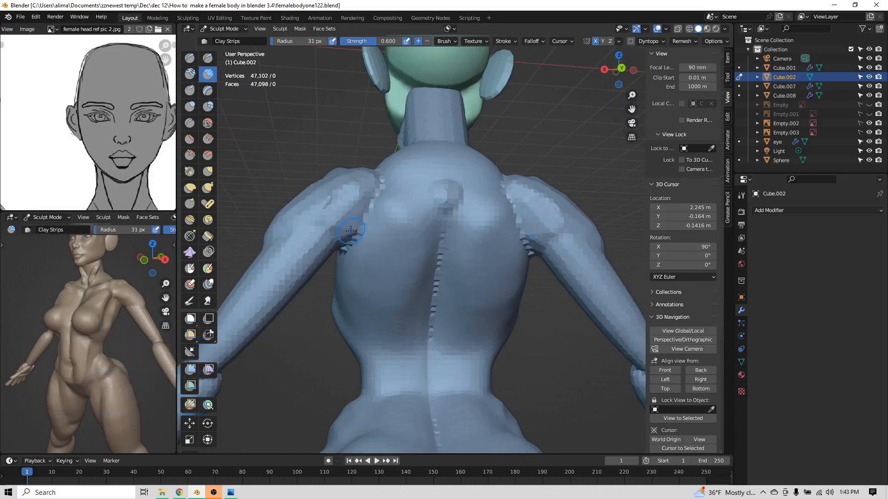
{"action": "mouse_move", "coordinate": [349, 231]}
{"action": "left_mouse_down"}
{"action": "mouse_move", "coordinate": [391, 277]}
{"action": "mouse_move", "coordinate": [420, 236]}
{"action": "mouse_move", "coordinate": [377, 187]}
{"action": "mouse_move", "coordinate": [404, 202]}
{"action": "mouse_move", "coordinate": [398, 188]}
{"action": "mouse_move", "coordinate": [383, 179]}
{"action": "mouse_move", "coordinate": [399, 226]}
{"action": "mouse_move", "coordinate": [370, 217]}
{"action": "mouse_move", "coordinate": [359, 250]}
{"action": "mouse_move", "coordinate": [401, 287]}
{"action": "mouse_move", "coordinate": [398, 245]}
{"action": "mouse_move", "coordinate": [416, 233]}
{"action": "mouse_move", "coordinate": [370, 265]}
{"action": "mouse_move", "coordinate": [364, 250]}
{"action": "mouse_move", "coordinate": [407, 235]}
{"action": "mouse_move", "coordinate": [414, 221]}
{"action": "mouse_move", "coordinate": [402, 254]}
{"action": "mouse_move", "coordinate": [377, 276]}
{"action": "mouse_move", "coordinate": [353, 245]}
{"action": "mouse_move", "coordinate": [363, 220]}
{"action": "mouse_move", "coordinate": [402, 224]}
{"action": "mouse_move", "coordinate": [388, 264]}
{"action": "mouse_move", "coordinate": [429, 225]}
{"action": "mouse_move", "coordinate": [391, 204]}
{"action": "left_mouse_up"}
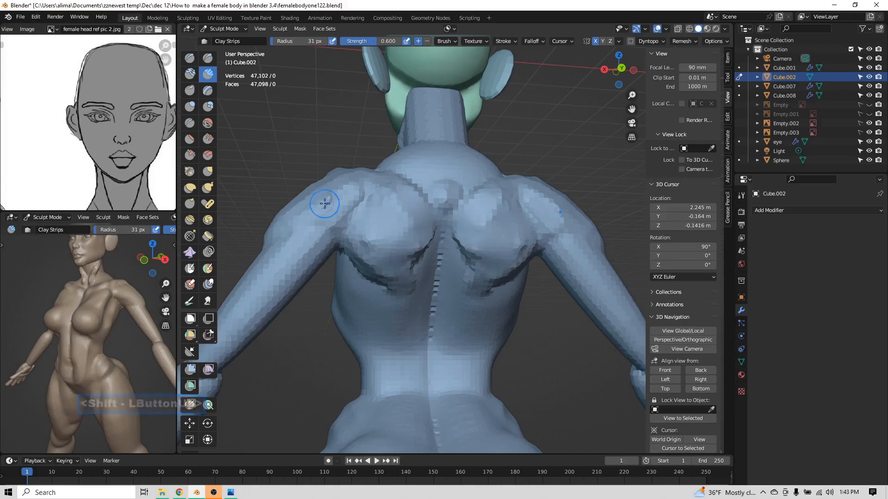
{"action": "middle_click_drag", "start_coordinate": [319, 205], "coordinate": [505, 227]}
{"action": "scroll", "coordinate": [506, 227], "scroll_direction": "up", "scroll_amount": 1}
{"action": "scroll", "coordinate": [544, 221], "scroll_direction": "down", "scroll_amount": 2}
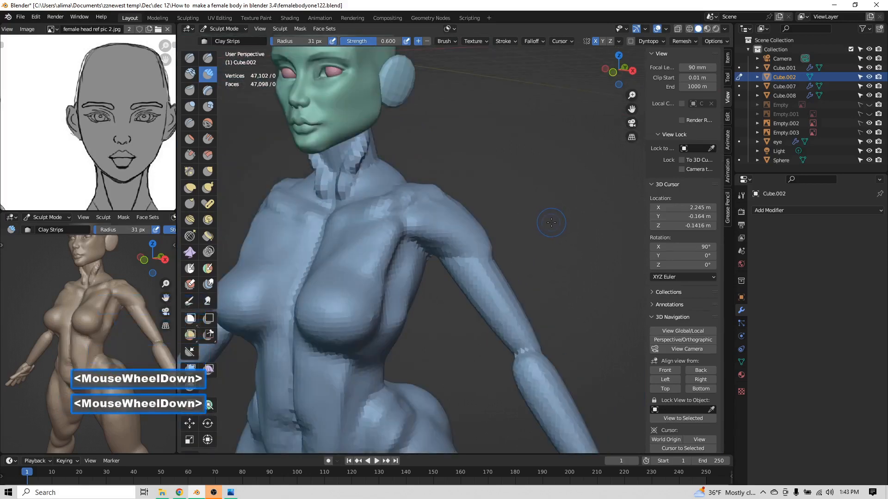
{"action": "key", "text": "Insert"}
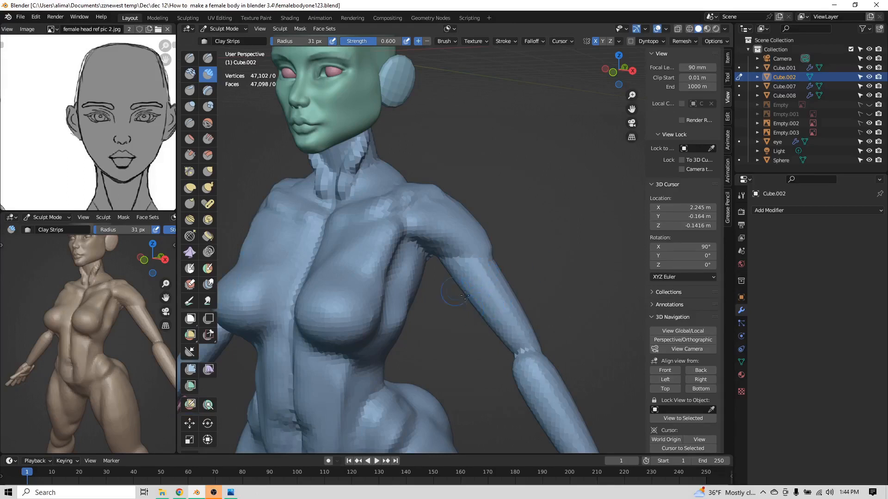
- Enable Front Faces Only in the Clay Strips brush's advanced settings
{"action": "left_click", "coordinate": [741, 214]}
{"action": "left_click", "coordinate": [742, 195]}
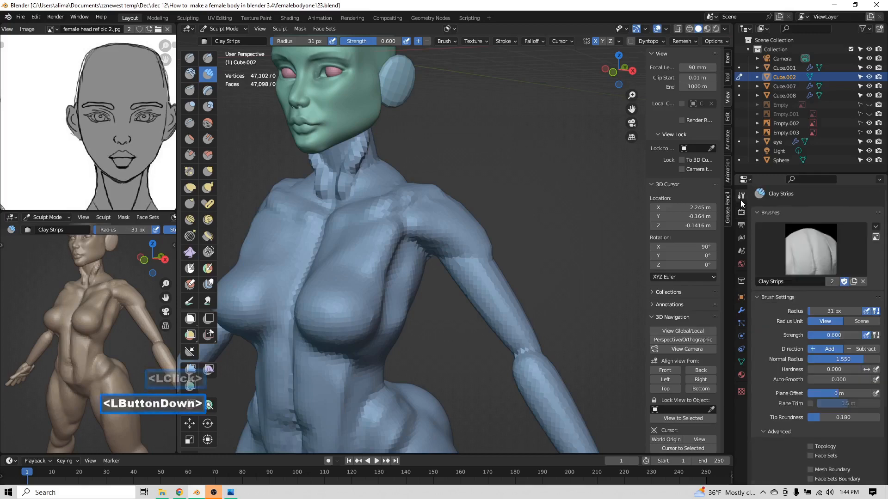
{"action": "scroll", "coordinate": [765, 309], "scroll_direction": "down", "scroll_amount": 3}
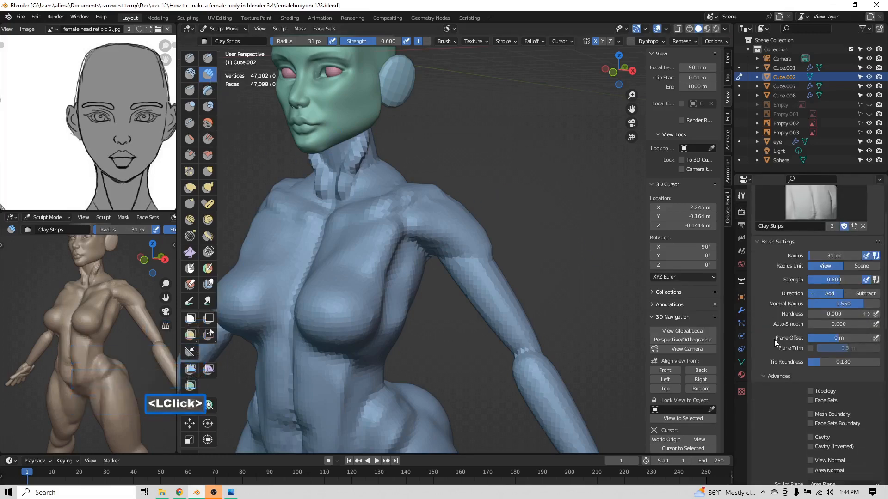
{"action": "scroll", "coordinate": [774, 339], "scroll_direction": "down", "scroll_amount": 1}
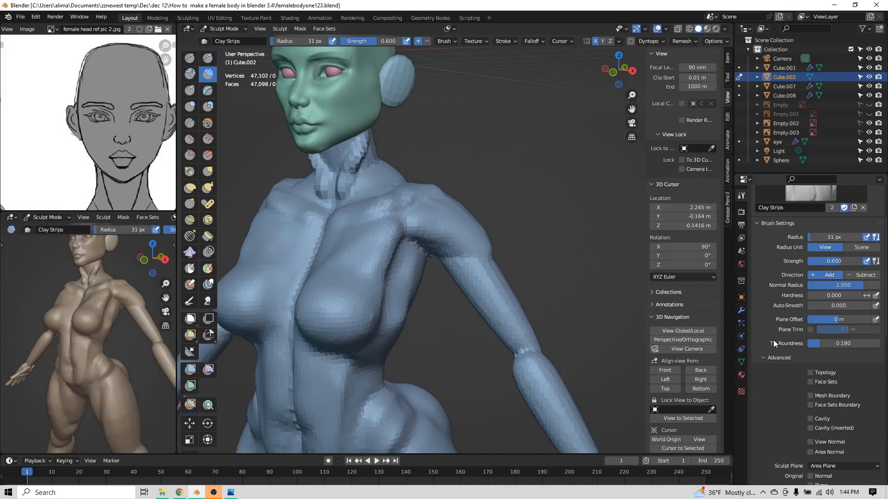
{"action": "scroll", "coordinate": [773, 340], "scroll_direction": "down", "scroll_amount": 1}
{"action": "scroll", "coordinate": [773, 340], "scroll_direction": "down", "scroll_amount": 5}
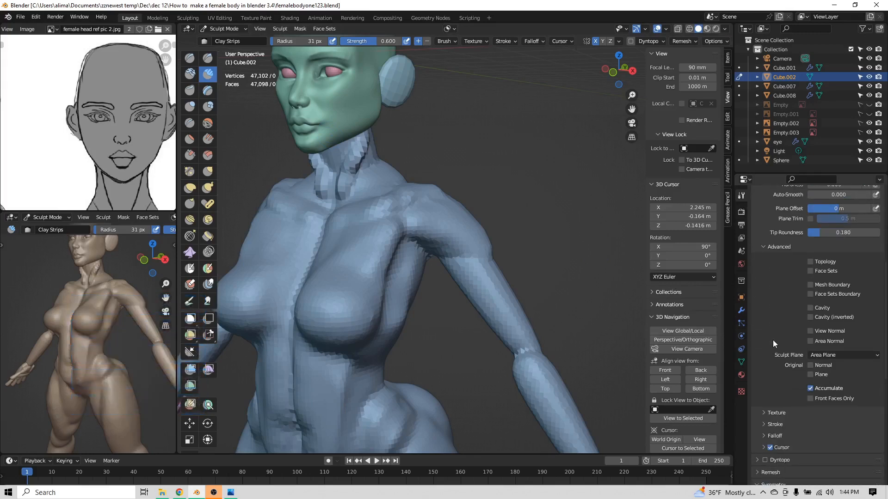
{"action": "scroll", "coordinate": [773, 340], "scroll_direction": "down", "scroll_amount": 3}
{"action": "scroll", "coordinate": [772, 341], "scroll_direction": "down", "scroll_amount": 3}
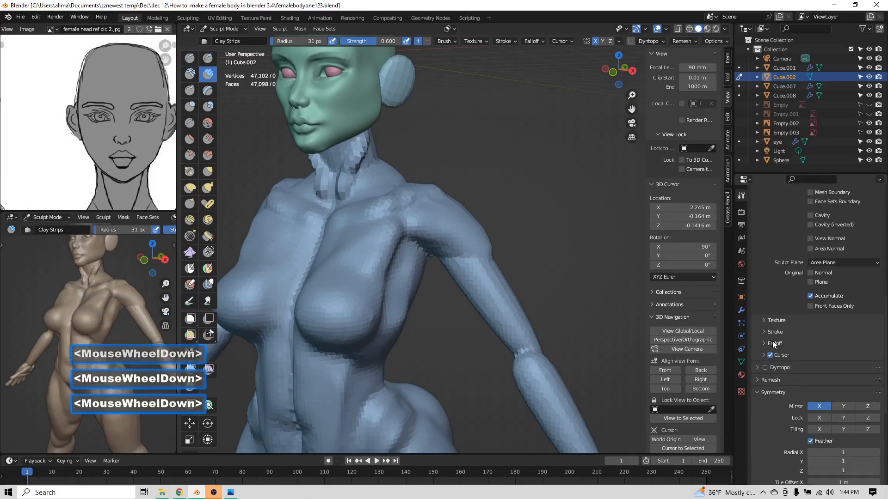
{"action": "scroll", "coordinate": [773, 344], "scroll_direction": "up", "scroll_amount": 1}
{"action": "scroll", "coordinate": [773, 344], "scroll_direction": "up", "scroll_amount": 2}
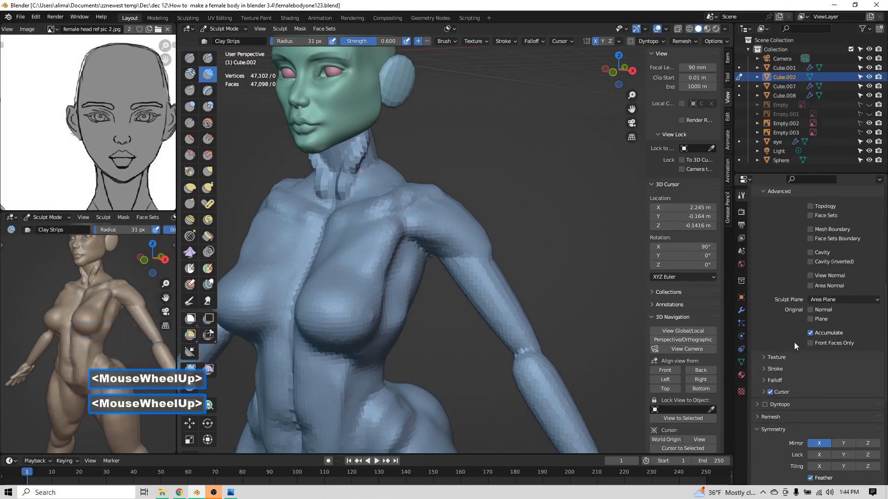
{"action": "scroll", "coordinate": [804, 335], "scroll_direction": "up", "scroll_amount": 4}
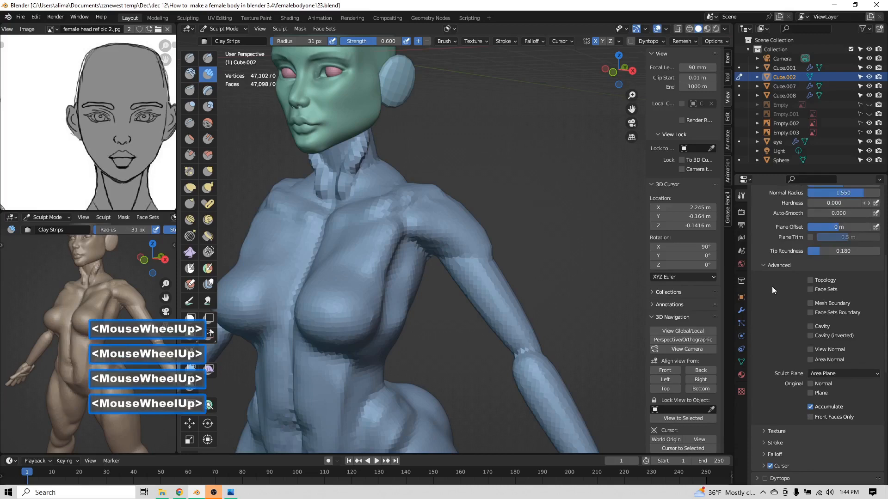
{"action": "left_click", "coordinate": [810, 418]}
- Lasso-mask the part of the upper arm just below the shoulder muscle
{"action": "middle_click_drag", "start_coordinate": [428, 325], "coordinate": [458, 304]}
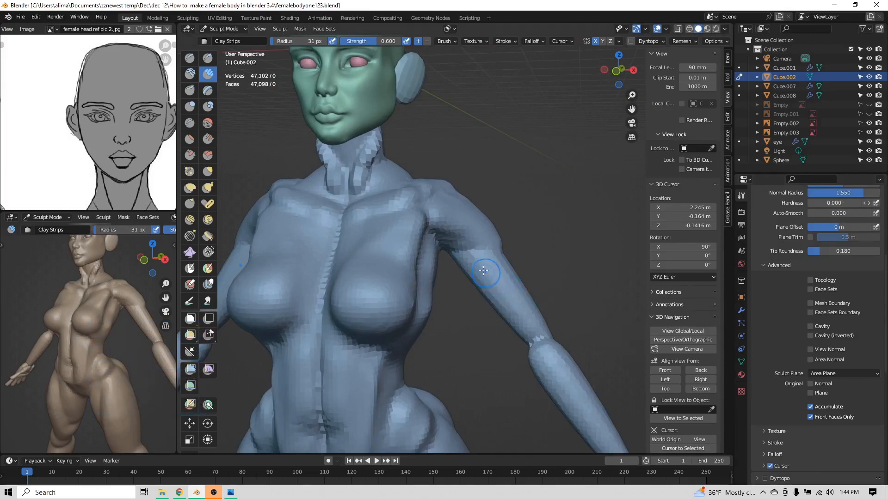
{"action": "middle_click_drag", "start_coordinate": [493, 280], "coordinate": [495, 282]}
{"action": "middle_click_drag", "start_coordinate": [504, 266], "coordinate": [457, 290]}
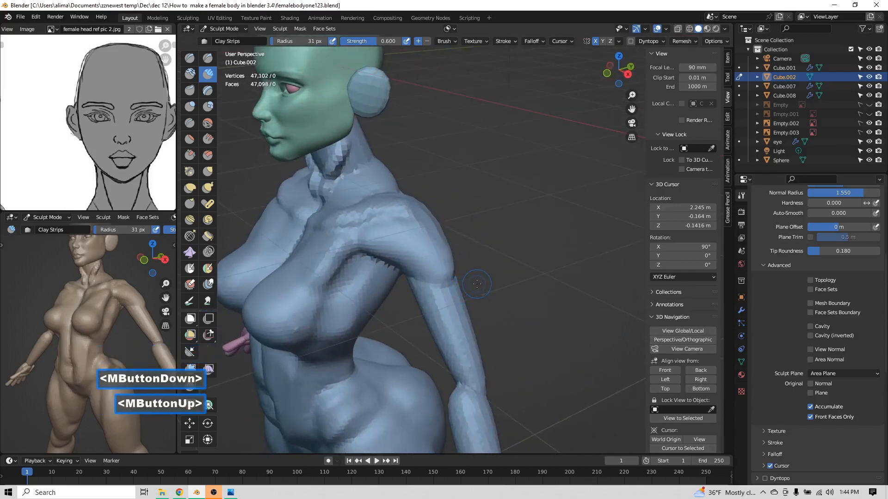
{"action": "key", "text": "ctrl+shift"}
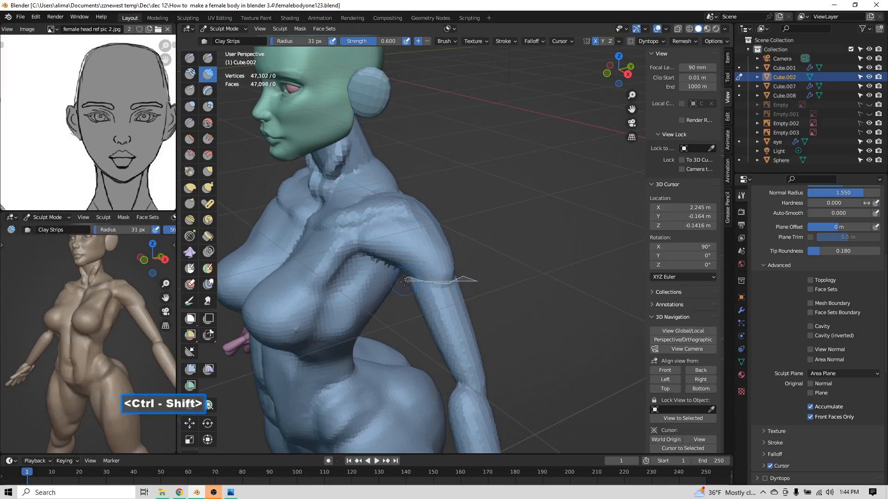
{"action": "mouse_move", "coordinate": [410, 303]}
{"action": "left_mouse_down", "text": "ctrl+shift"}
{"action": "mouse_move", "coordinate": [433, 340]}
{"action": "mouse_move", "coordinate": [479, 283]}
{"action": "left_mouse_up", "text": "ctrl+shift"}
{"action": "middle_click_drag", "start_coordinate": [481, 286], "coordinate": [510, 297]}
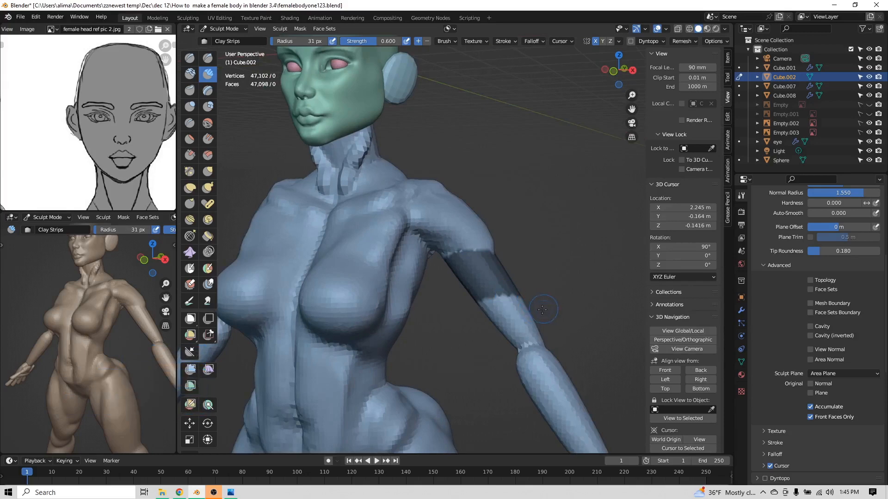
- Extend the mask down the upper arm to the elbow, correct it from behind, and invert it to leave the upper arms editable
{"action": "middle_click_drag", "start_coordinate": [544, 309], "coordinate": [513, 329]}
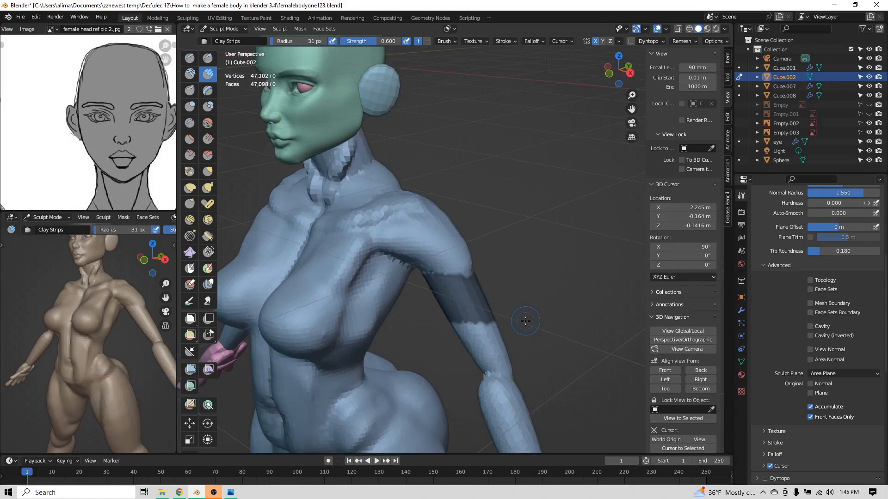
{"action": "key", "text": "ctrl"}
{"action": "key", "text": "shift"}
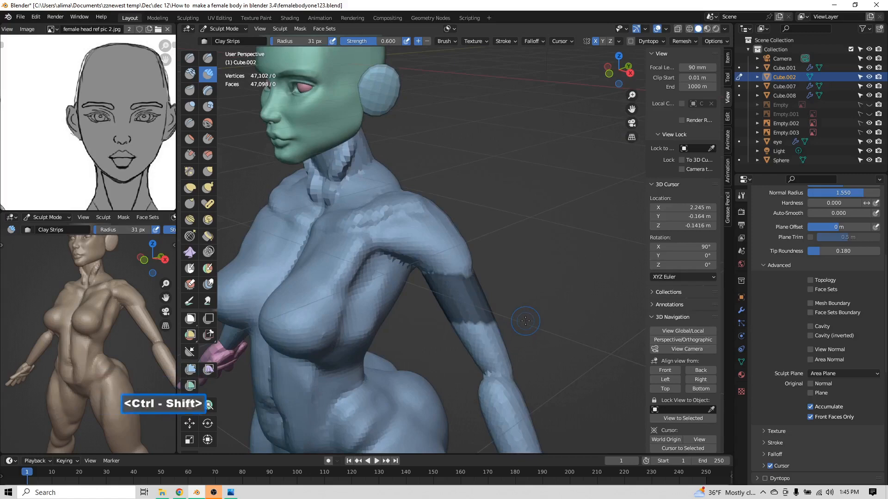
{"action": "mouse_move", "coordinate": [473, 308]}
{"action": "left_mouse_down", "text": "ctrl+shift"}
{"action": "mouse_move", "coordinate": [446, 326]}
{"action": "mouse_move", "coordinate": [462, 365]}
{"action": "mouse_move", "coordinate": [514, 372]}
{"action": "mouse_move", "coordinate": [543, 333]}
{"action": "left_mouse_up", "text": "ctrl+shift"}
{"action": "middle_click_drag", "start_coordinate": [543, 333], "coordinate": [418, 305]}
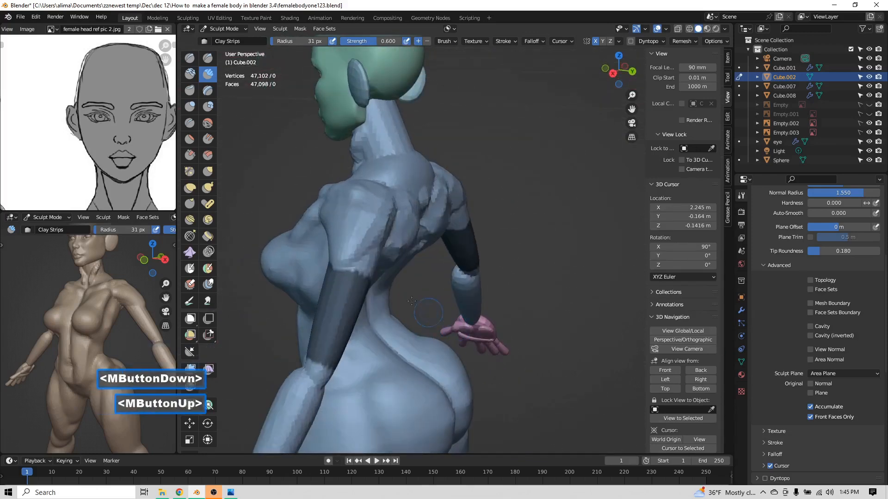
{"action": "key", "text": "ctrl+shift"}
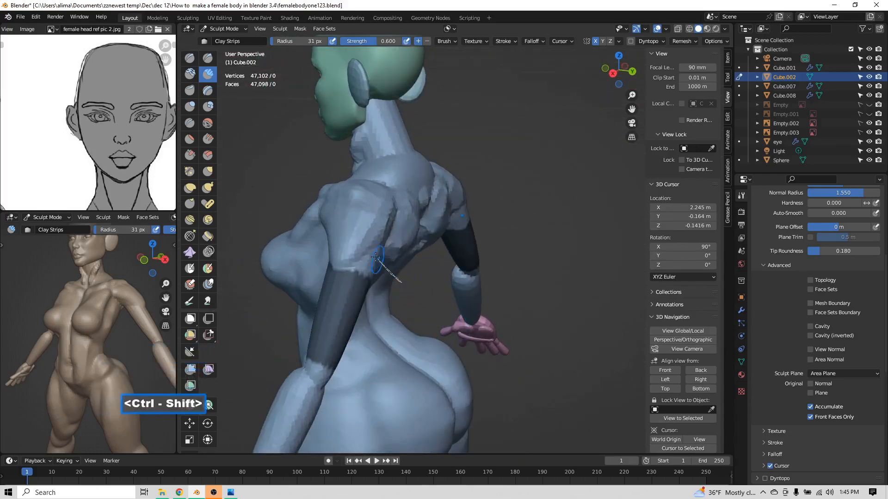
{"action": "left_click_drag", "start_coordinate": [348, 286], "coordinate": [348, 283], "text": "ctrl+shift"}
{"action": "mouse_move", "coordinate": [348, 283]}
{"action": "middle_mouse_down"}
{"action": "mouse_move", "coordinate": [463, 302]}
{"action": "mouse_move", "coordinate": [508, 285]}
{"action": "middle_mouse_up"}
{"action": "key", "text": "ctrl+i"}
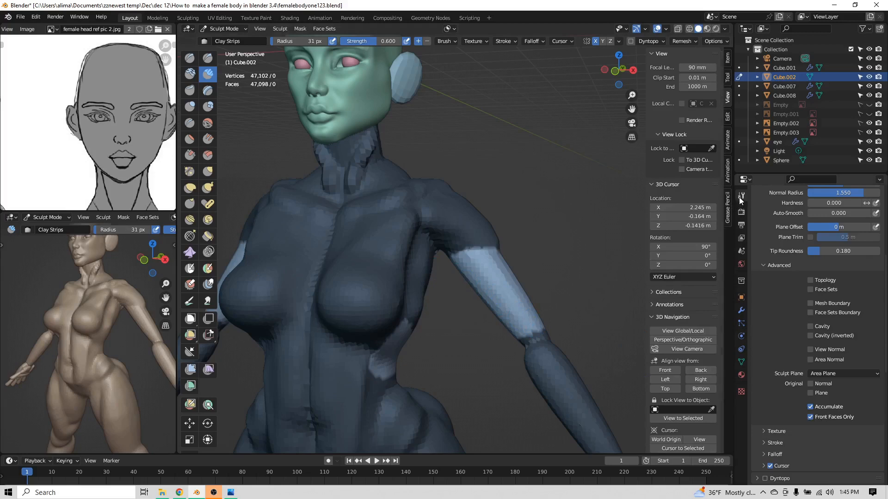
- Build up the biceps along the front of the unmasked upper arm with the Clay Strips brush at 31 px radius
{"action": "scroll", "coordinate": [787, 252], "scroll_direction": "up", "scroll_amount": 3}
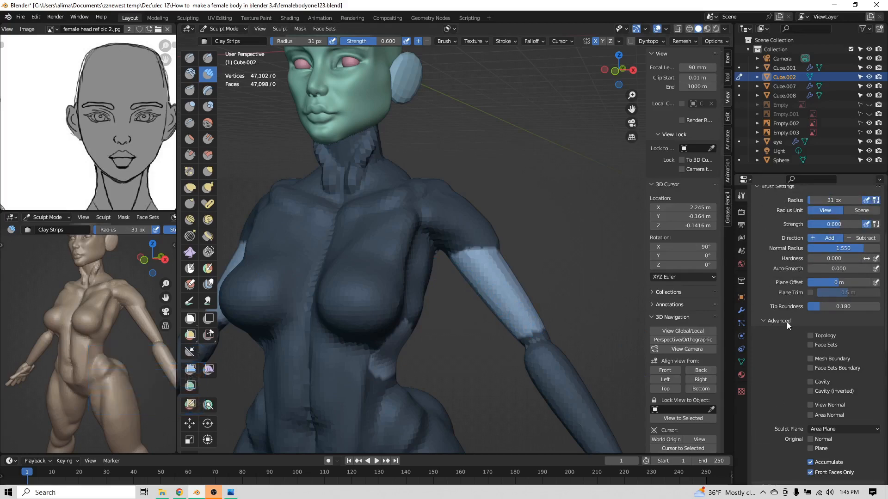
{"action": "scroll", "coordinate": [787, 322], "scroll_direction": "down", "scroll_amount": 2}
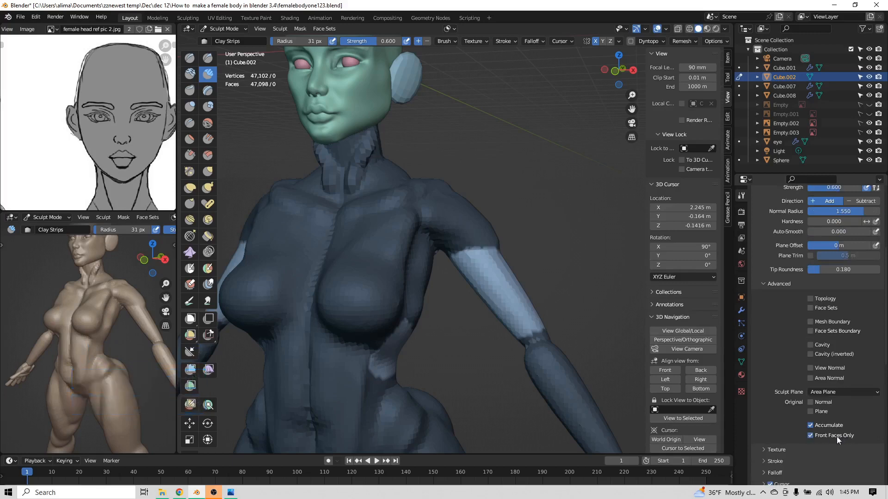
{"action": "middle_click_drag", "start_coordinate": [506, 302], "coordinate": [509, 287]}
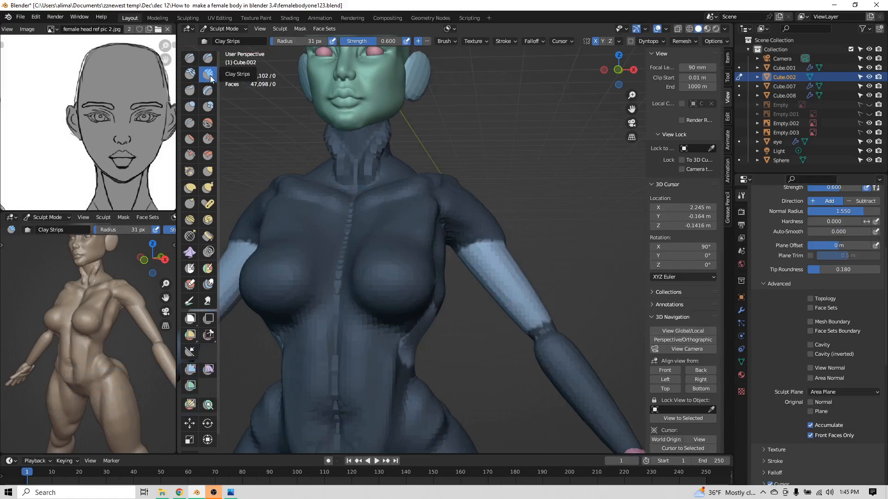
{"action": "mouse_move", "coordinate": [485, 255]}
{"action": "left_mouse_down"}
{"action": "mouse_move", "coordinate": [532, 319]}
{"action": "mouse_move", "coordinate": [478, 249]}
{"action": "mouse_move", "coordinate": [522, 319]}
{"action": "left_mouse_up"}
{"action": "mouse_move", "coordinate": [522, 319]}
{"action": "middle_mouse_down"}
{"action": "mouse_move", "coordinate": [458, 330]}
{"action": "mouse_move", "coordinate": [518, 327]}
{"action": "middle_mouse_up"}
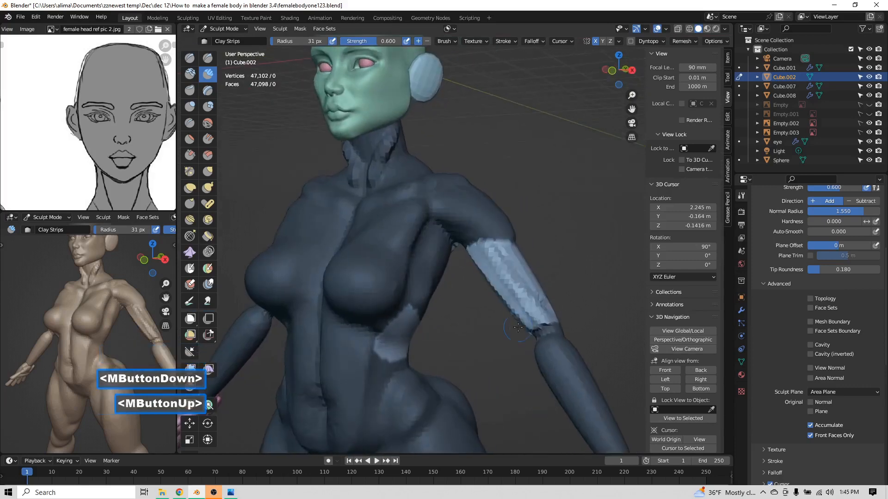
{"action": "mouse_move", "coordinate": [506, 268]}
{"action": "left_mouse_down"}
{"action": "mouse_move", "coordinate": [509, 296]}
{"action": "mouse_move", "coordinate": [481, 256]}
{"action": "left_mouse_up"}
- Add triceps volume on the back of the unmasked upper arm with the Clay Strips brush
{"action": "middle_click_drag", "start_coordinate": [482, 256], "coordinate": [362, 274]}
{"action": "mouse_move", "coordinate": [529, 258]}
{"action": "left_mouse_down"}
{"action": "mouse_move", "coordinate": [505, 274]}
{"action": "mouse_move", "coordinate": [532, 260]}
{"action": "left_mouse_up"}
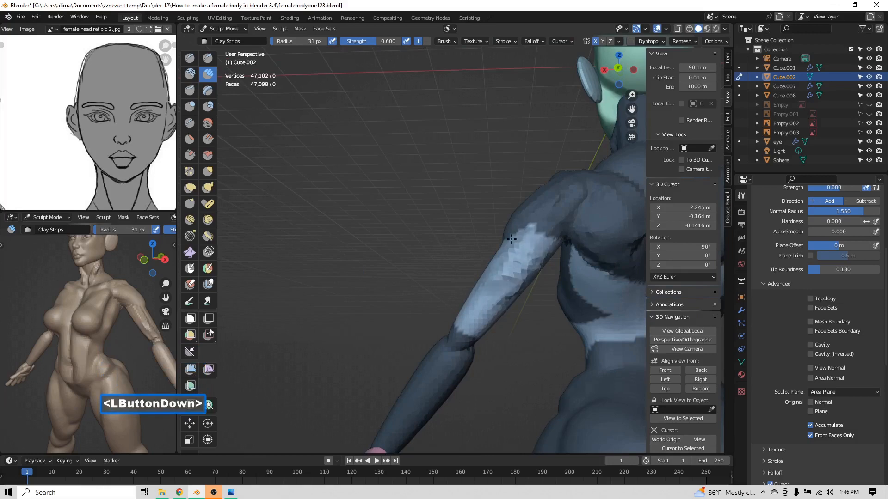
{"action": "left_click_drag", "start_coordinate": [543, 237], "coordinate": [546, 249]}
{"action": "mouse_move", "coordinate": [546, 249]}
{"action": "middle_mouse_down"}
{"action": "mouse_move", "coordinate": [635, 284]}
{"action": "mouse_move", "coordinate": [601, 277]}
{"action": "middle_mouse_up"}
{"action": "mouse_move", "coordinate": [500, 245]}
{"action": "middle_mouse_down"}
{"action": "mouse_move", "coordinate": [473, 254]}
{"action": "mouse_move", "coordinate": [511, 271]}
{"action": "middle_mouse_up"}
{"action": "scroll", "coordinate": [472, 254], "scroll_direction": "up", "scroll_amount": 2}
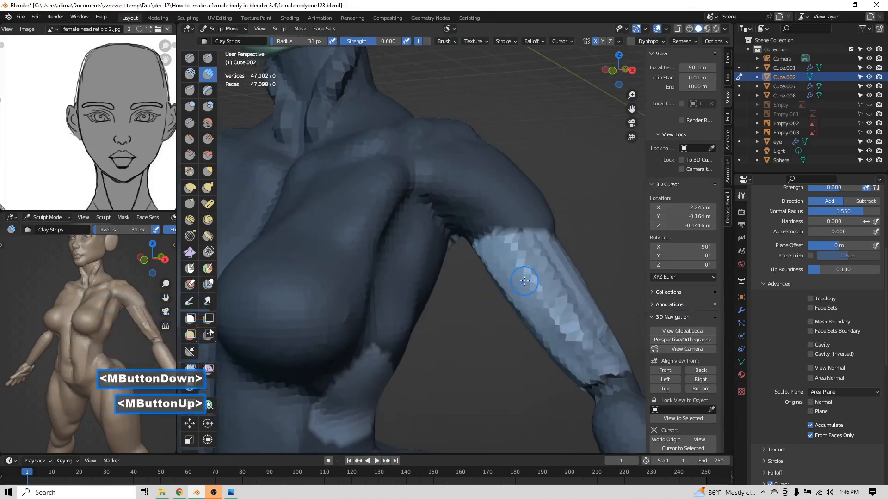
- Smooth the clay strokes along the biceps on the front of the unmasked upper arm
{"action": "mouse_move", "coordinate": [513, 272]}
{"action": "left_mouse_down", "text": "shift"}
{"action": "mouse_move", "coordinate": [536, 280]}
{"action": "mouse_move", "coordinate": [581, 340]}
{"action": "mouse_move", "coordinate": [564, 305]}
{"action": "mouse_move", "coordinate": [558, 330]}
{"action": "left_mouse_up", "text": "shift"}
{"action": "left_click_drag", "start_coordinate": [523, 297], "coordinate": [562, 334], "text": "shift"}
{"action": "left_click", "coordinate": [537, 299], "text": "shift"}
{"action": "middle_click_drag", "start_coordinate": [116, 315], "coordinate": [165, 297]}
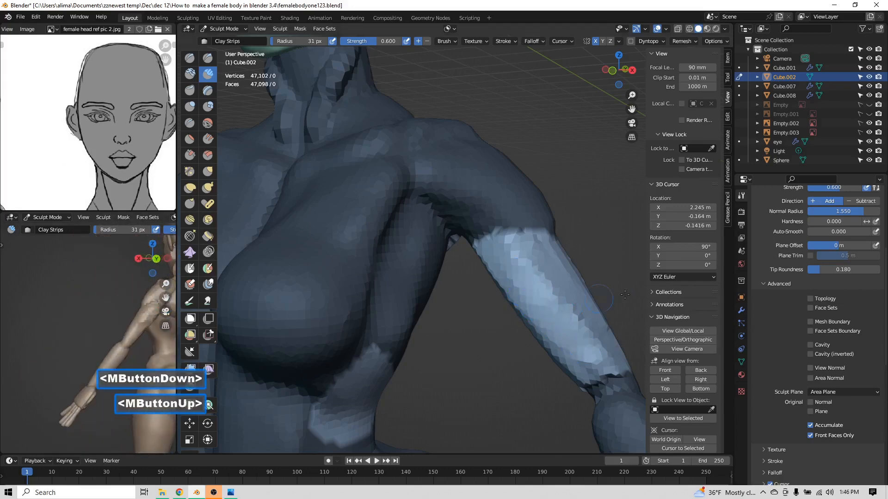
- Smooth the triceps strokes on the back of the unmasked upper arm
{"action": "scroll", "coordinate": [625, 295], "scroll_direction": "down", "scroll_amount": 3}
{"action": "middle_click_drag", "start_coordinate": [601, 296], "coordinate": [383, 281]}
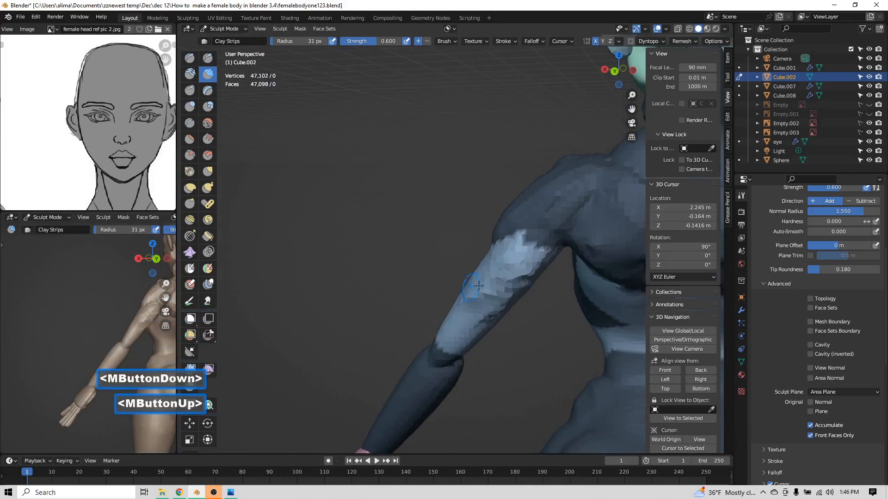
{"action": "mouse_move", "coordinate": [499, 290]}
{"action": "left_mouse_down", "text": "shift"}
{"action": "mouse_move", "coordinate": [525, 278]}
{"action": "mouse_move", "coordinate": [506, 266]}
{"action": "mouse_move", "coordinate": [469, 289]}
{"action": "left_mouse_up", "text": "shift"}
{"action": "left_click_drag", "start_coordinate": [529, 265], "coordinate": [536, 277], "text": "shift"}
{"action": "mouse_move", "coordinate": [498, 313]}
{"action": "left_mouse_down", "text": "shift"}
{"action": "mouse_move", "coordinate": [488, 319]}
{"action": "mouse_move", "coordinate": [479, 297]}
{"action": "mouse_move", "coordinate": [489, 321]}
{"action": "mouse_move", "coordinate": [508, 284]}
{"action": "mouse_move", "coordinate": [479, 276]}
{"action": "left_mouse_up", "text": "shift"}
- Clear the mask from the whole body mesh
{"action": "scroll", "coordinate": [472, 278], "scroll_direction": "down", "scroll_amount": 2}
{"action": "middle_click_drag", "start_coordinate": [425, 262], "coordinate": [551, 277]}
{"action": "scroll", "coordinate": [527, 272], "scroll_direction": "down", "scroll_amount": 1}
{"action": "scroll", "coordinate": [509, 282], "scroll_direction": "up", "scroll_amount": 2}
{"action": "middle_click_drag", "start_coordinate": [493, 283], "coordinate": [547, 255]}
{"action": "scroll", "coordinate": [530, 274], "scroll_direction": "down", "scroll_amount": 4}
{"action": "middle_click", "coordinate": [547, 256]}
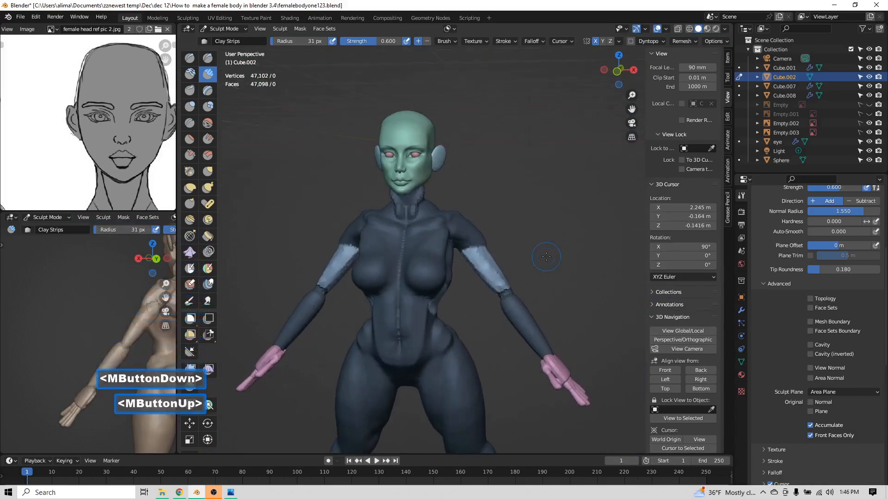
{"action": "scroll", "coordinate": [549, 257], "scroll_direction": "up", "scroll_amount": 1}
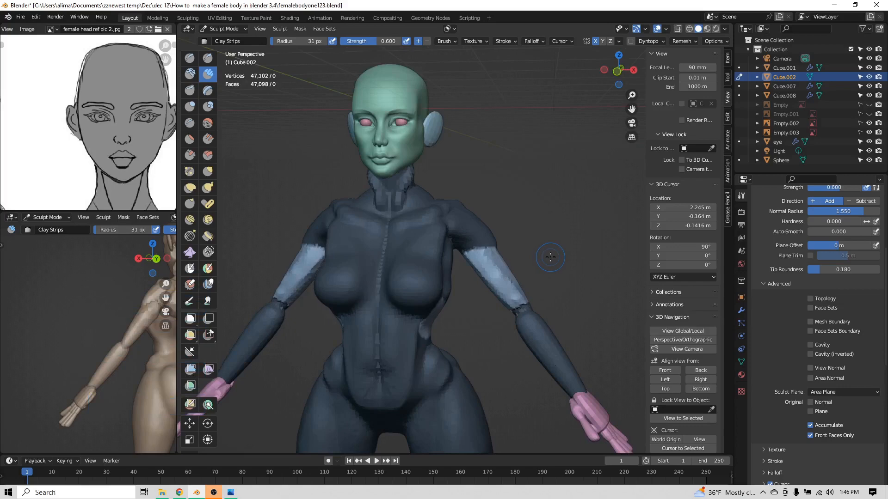
{"action": "key", "text": "alt"}
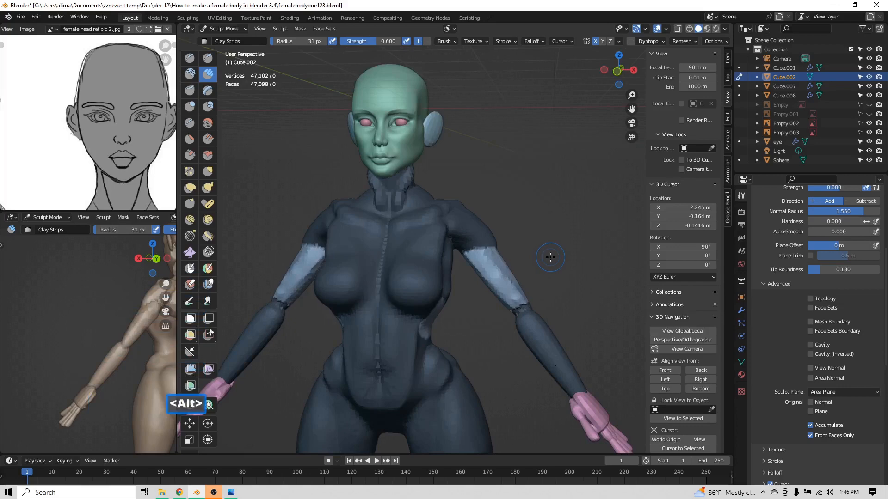
{"action": "key", "text": "alt+m"}
{"action": "middle_click_drag", "start_coordinate": [551, 257], "coordinate": [533, 267]}
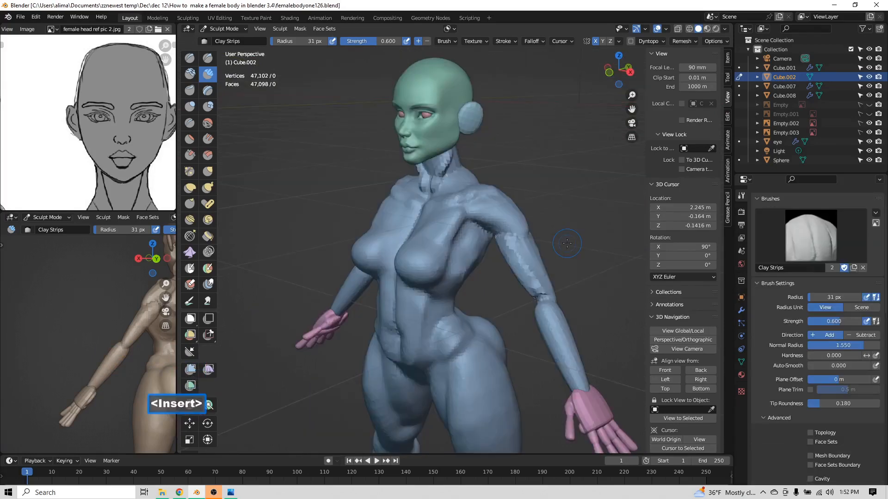
- Build up volume on the backs of the knees with the Clay Strips brush at 31 px radius and 0.600 strength
{"action": "middle_click_drag", "start_coordinate": [573, 216], "coordinate": [419, 189]}
{"action": "scroll", "coordinate": [422, 189], "scroll_direction": "down", "scroll_amount": 2}
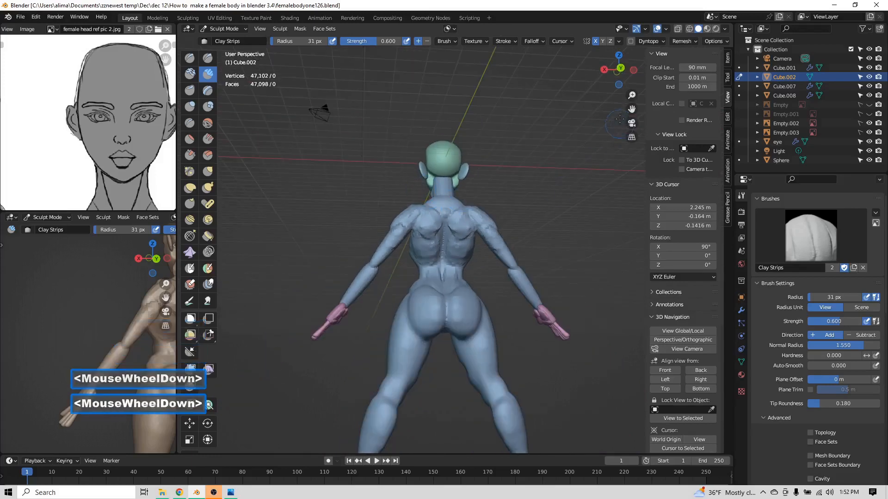
{"action": "left_click_drag", "start_coordinate": [632, 109], "coordinate": [631, 16]}
{"action": "scroll", "coordinate": [457, 269], "scroll_direction": "up", "scroll_amount": 3}
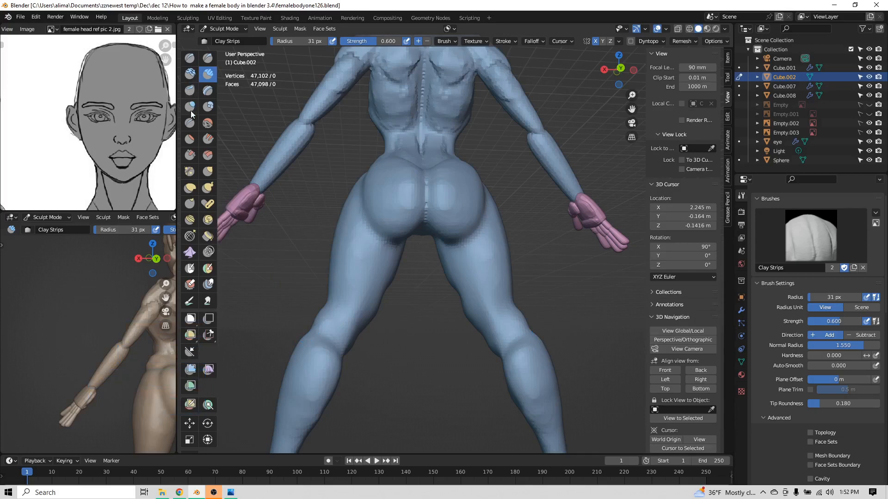
{"action": "left_click_drag", "start_coordinate": [337, 320], "coordinate": [336, 334]}
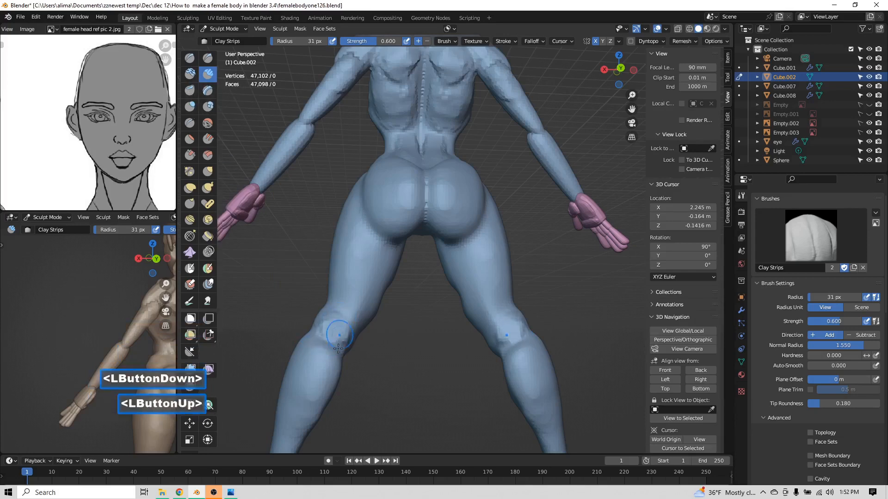
{"action": "scroll", "coordinate": [333, 357], "scroll_direction": "up", "scroll_amount": 2}
{"action": "left_click_drag", "start_coordinate": [632, 109], "coordinate": [759, 83]}
{"action": "left_click", "coordinate": [327, 342]}
{"action": "left_click_drag", "start_coordinate": [328, 343], "coordinate": [357, 370]}
- Carve creases across the back of the knee with the Crease brush at 0.250 strength and smooth the rough strokes
{"action": "left_click", "coordinate": [193, 127]}
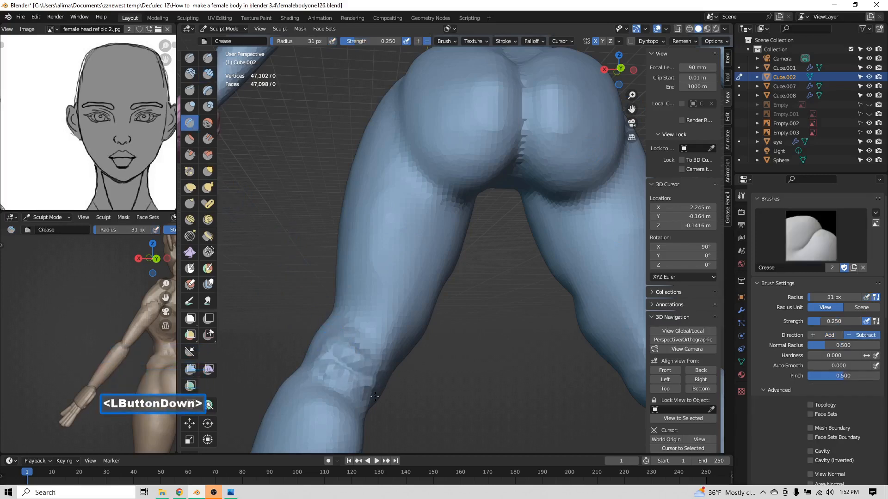
{"action": "mouse_move", "coordinate": [362, 377]}
{"action": "left_mouse_down"}
{"action": "mouse_move", "coordinate": [357, 350]}
{"action": "mouse_move", "coordinate": [374, 347]}
{"action": "mouse_move", "coordinate": [357, 353]}
{"action": "left_mouse_up"}
{"action": "left_click_drag", "start_coordinate": [321, 384], "coordinate": [314, 356], "text": "shift"}
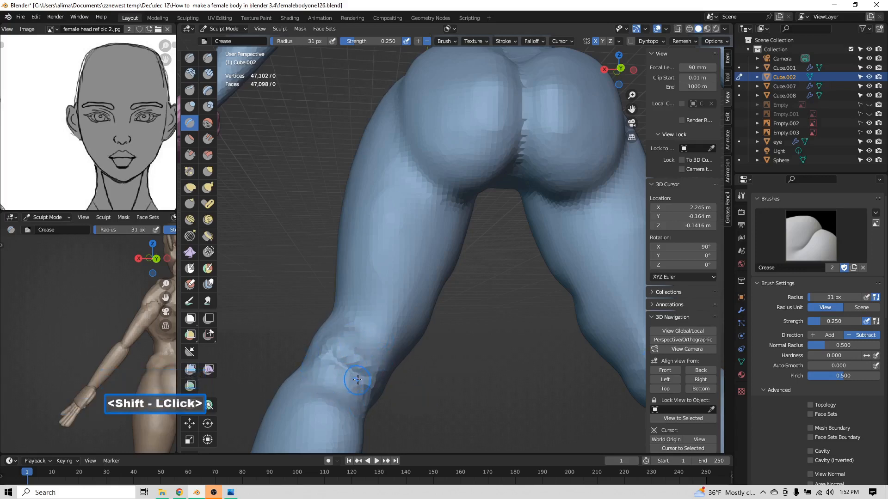
{"action": "middle_click_drag", "start_coordinate": [344, 392], "coordinate": [330, 390]}
{"action": "left_click_drag", "start_coordinate": [323, 368], "coordinate": [307, 389]}
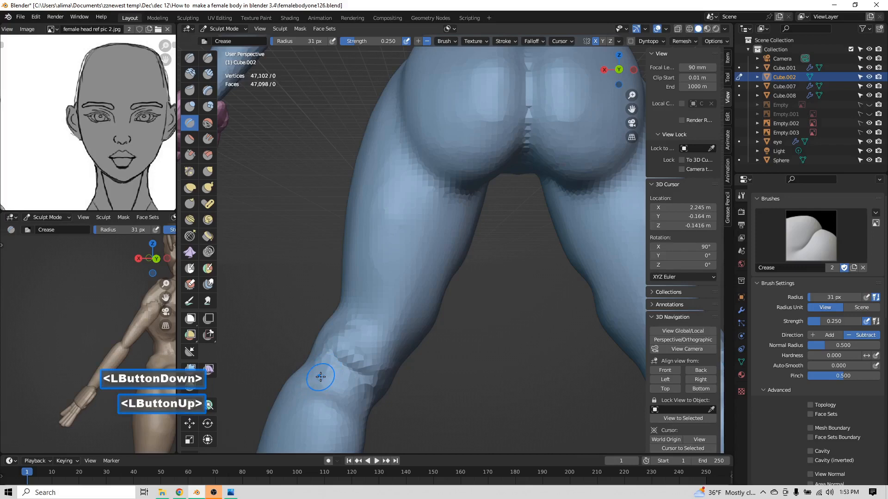
- Raise ridges around the back of the knee with inverted Crease brush strokes
{"action": "mouse_move", "coordinate": [317, 374]}
{"action": "left_mouse_down", "text": "ctrl"}
{"action": "mouse_move", "coordinate": [300, 392]}
{"action": "mouse_move", "coordinate": [308, 379]}
{"action": "mouse_move", "coordinate": [333, 376]}
{"action": "mouse_move", "coordinate": [359, 393]}
{"action": "mouse_move", "coordinate": [347, 383]}
{"action": "left_mouse_up", "text": "ctrl"}
{"action": "left_click_drag", "start_coordinate": [344, 334], "coordinate": [348, 329], "text": "ctrl"}
{"action": "mouse_move", "coordinate": [386, 372]}
{"action": "left_mouse_down", "text": "ctrl"}
{"action": "mouse_move", "coordinate": [400, 351]}
{"action": "mouse_move", "coordinate": [394, 340]}
{"action": "left_mouse_up", "text": "ctrl"}
- Examine the body from the front and the back, ending on the shape of the forearm
{"action": "scroll", "coordinate": [394, 340], "scroll_direction": "down", "scroll_amount": 1}
{"action": "scroll", "coordinate": [394, 340], "scroll_direction": "down", "scroll_amount": 1}
{"action": "middle_click_drag", "start_coordinate": [394, 340], "coordinate": [524, 325]}
{"action": "scroll", "coordinate": [578, 298], "scroll_direction": "down", "scroll_amount": 2}
{"action": "scroll", "coordinate": [525, 325], "scroll_direction": "up", "scroll_amount": 1}
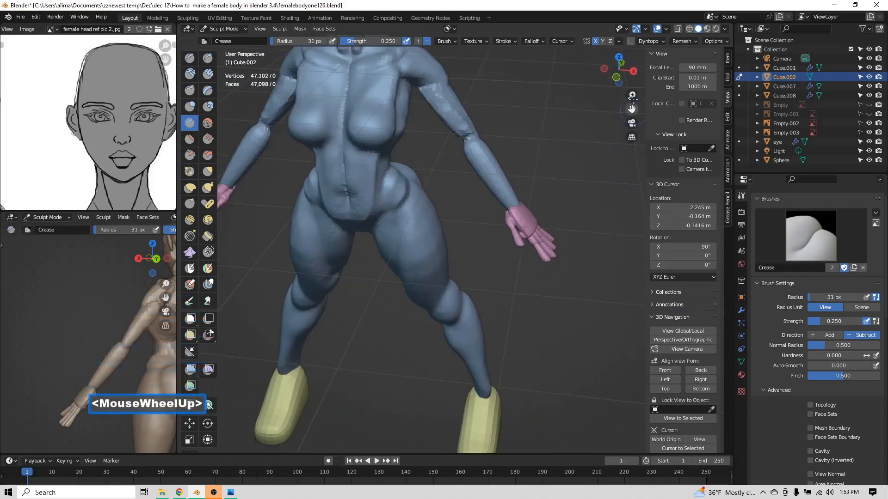
{"action": "left_click_drag", "start_coordinate": [632, 109], "coordinate": [648, 185]}
{"action": "scroll", "coordinate": [525, 174], "scroll_direction": "up", "scroll_amount": 1}
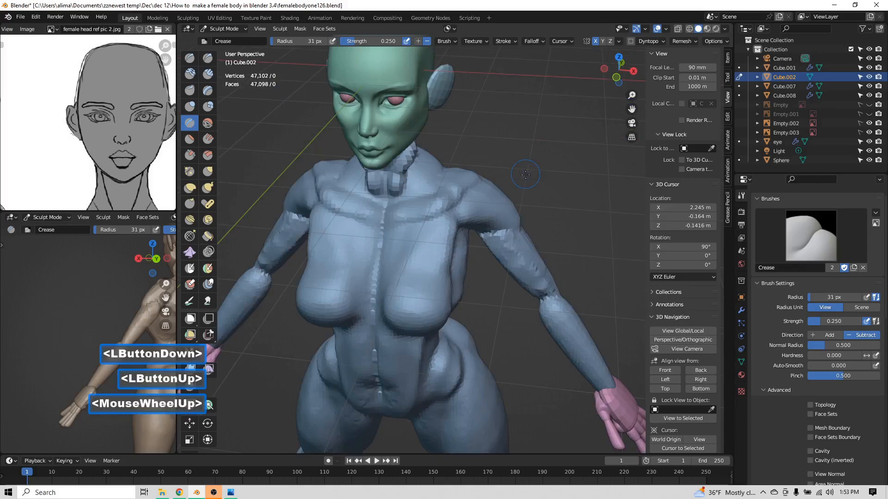
{"action": "middle_click_drag", "start_coordinate": [429, 206], "coordinate": [245, 202]}
{"action": "scroll", "coordinate": [425, 238], "scroll_direction": "down", "scroll_amount": 1}
{"action": "scroll", "coordinate": [245, 202], "scroll_direction": "up", "scroll_amount": 3}
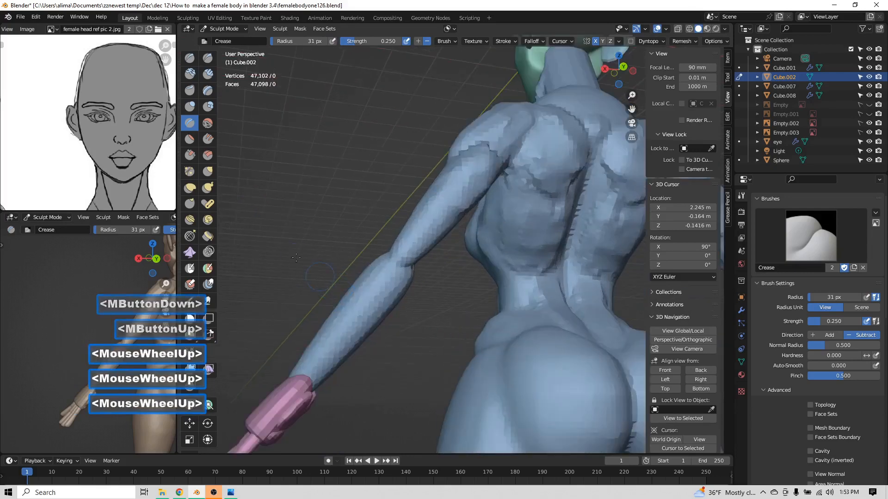
- Widen the upper forearm below the elbow from behind using the Elastic Deform brush at 55 px radius
{"action": "left_click", "coordinate": [192, 187]}
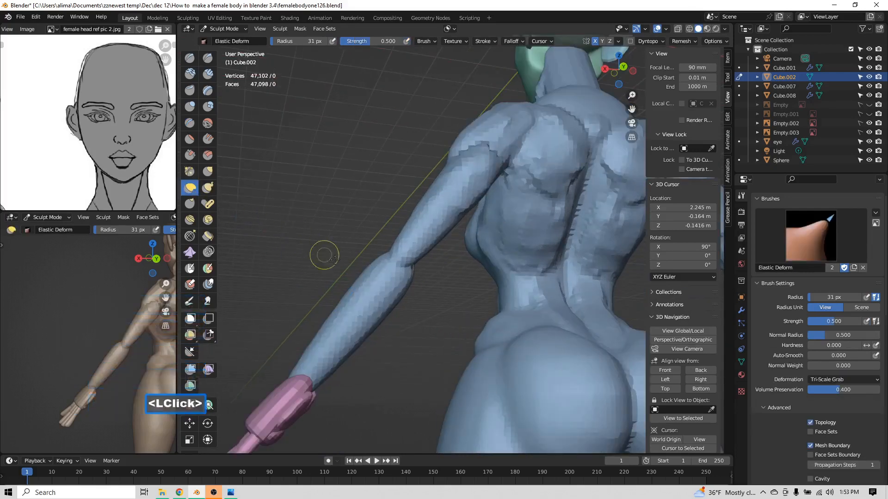
{"action": "middle_click_drag", "start_coordinate": [371, 273], "coordinate": [349, 265]}
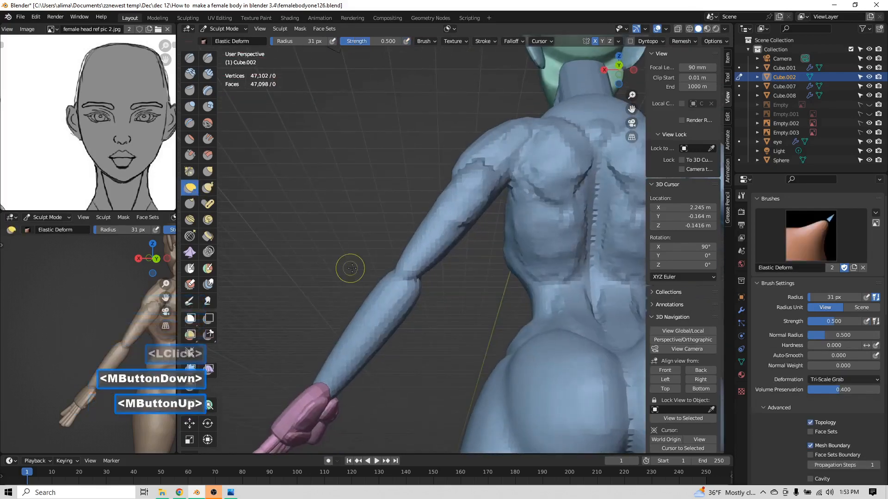
{"action": "key", "text": "f"}
{"action": "left_click", "coordinate": [376, 283]}
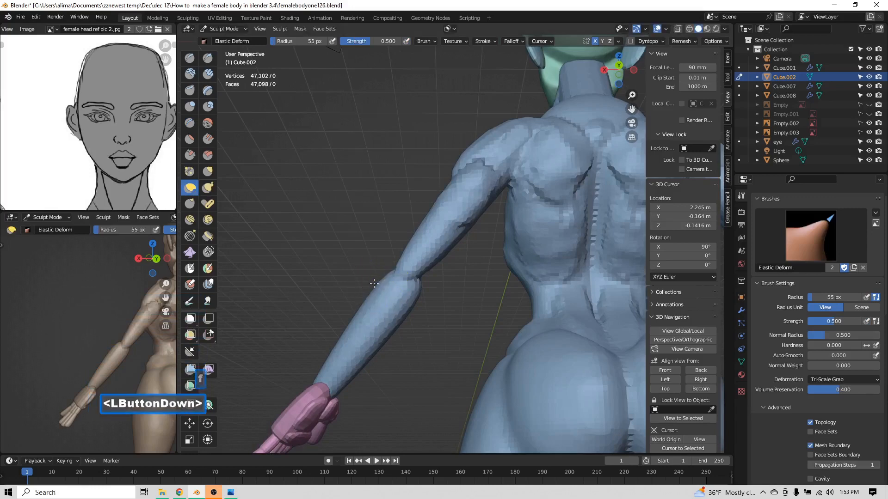
{"action": "left_click", "coordinate": [371, 286]}
{"action": "mouse_move", "coordinate": [362, 276]}
{"action": "left_mouse_down"}
{"action": "mouse_move", "coordinate": [369, 285]}
{"action": "mouse_move", "coordinate": [355, 276]}
{"action": "left_mouse_up"}
{"action": "mouse_move", "coordinate": [401, 312]}
{"action": "left_mouse_down"}
{"action": "mouse_move", "coordinate": [409, 314]}
{"action": "mouse_move", "coordinate": [393, 335]}
{"action": "mouse_move", "coordinate": [396, 347]}
{"action": "left_mouse_up"}
- Pull the outer side of the upper forearm outward from the front with the Elastic Deform brush
{"action": "scroll", "coordinate": [356, 308], "scroll_direction": "down", "scroll_amount": 2}
{"action": "mouse_move", "coordinate": [353, 307]}
{"action": "middle_mouse_down"}
{"action": "mouse_move", "coordinate": [516, 309]}
{"action": "mouse_move", "coordinate": [567, 323]}
{"action": "middle_mouse_up"}
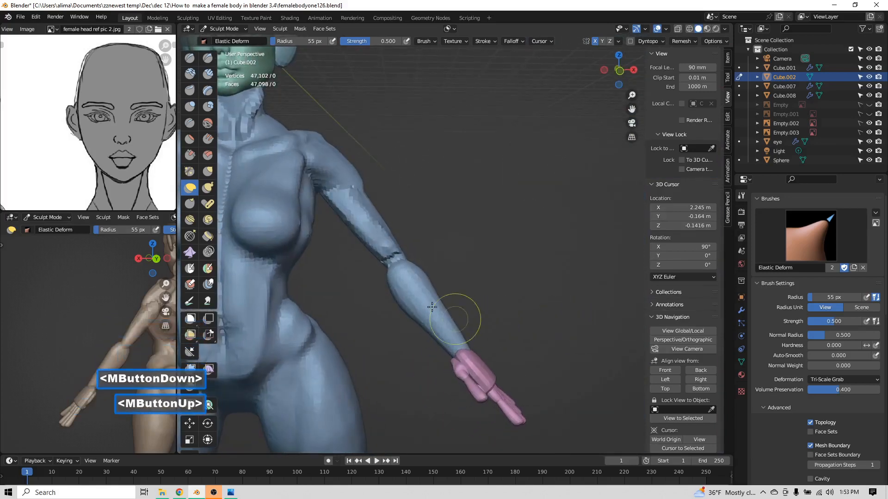
{"action": "mouse_move", "coordinate": [419, 276]}
{"action": "left_mouse_down"}
{"action": "mouse_move", "coordinate": [426, 270]}
{"action": "mouse_move", "coordinate": [443, 289]}
{"action": "left_mouse_up"}
- Add bulk at the back of the elbow joint with the Blob brush at 55 px radius and 0.500 strength
{"action": "middle_click_drag", "start_coordinate": [431, 297], "coordinate": [239, 288]}
{"action": "scroll", "coordinate": [336, 298], "scroll_direction": "up", "scroll_amount": 2}
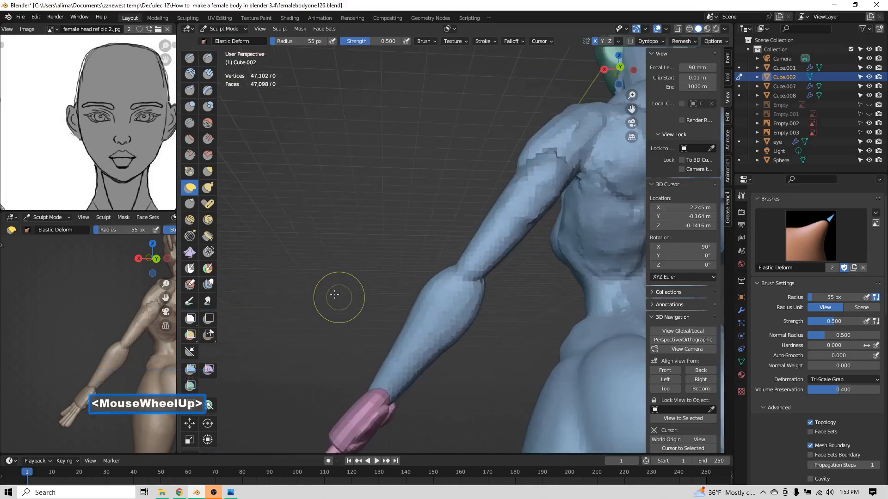
{"action": "left_click", "coordinate": [208, 107]}
{"action": "scroll", "coordinate": [471, 288], "scroll_direction": "up", "scroll_amount": 2}
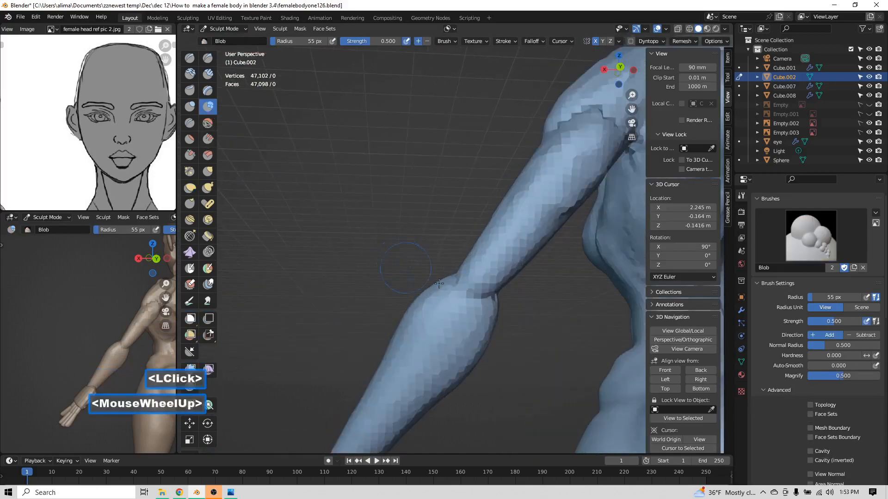
{"action": "double_click", "coordinate": [467, 292]}
{"action": "double_click", "coordinate": [465, 301]}
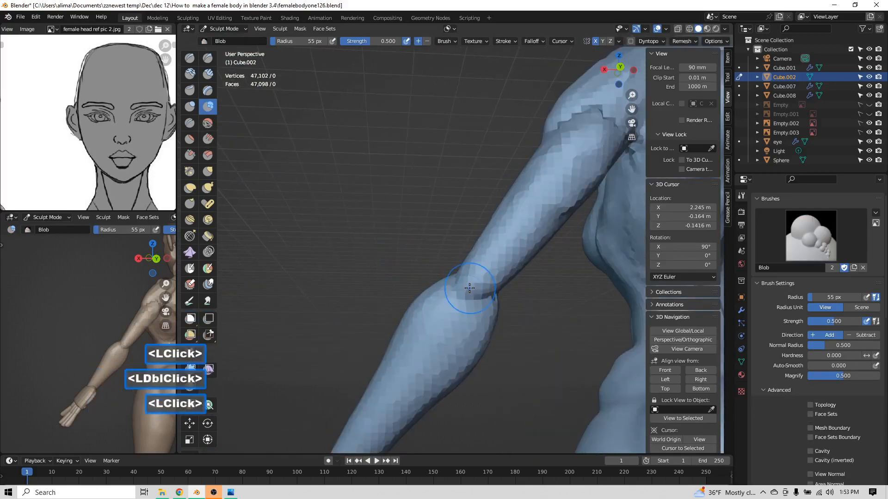
{"action": "left_click", "coordinate": [462, 306]}
- Enable Front Faces Only for the Blob brush and build muscle along the back of the forearm, reducing the radius to 31 px
{"action": "scroll", "coordinate": [825, 416], "scroll_direction": "down", "scroll_amount": 7}
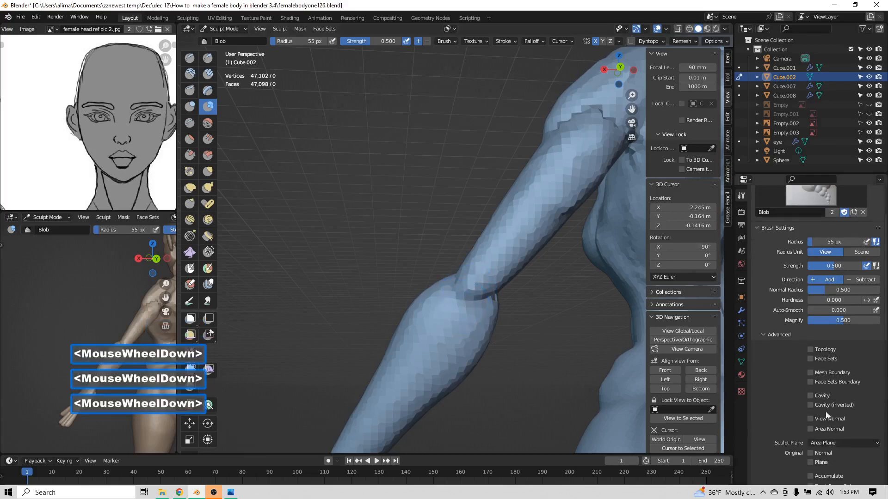
{"action": "left_click", "coordinate": [814, 413]}
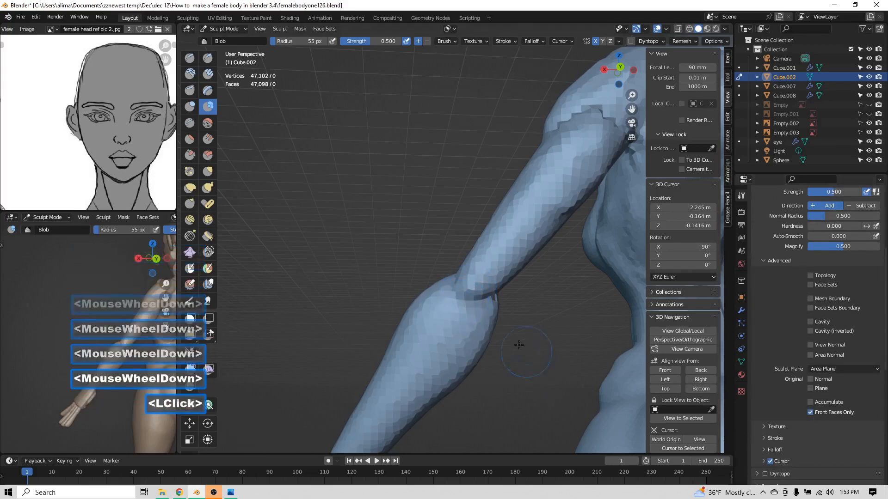
{"action": "left_click_drag", "start_coordinate": [462, 323], "coordinate": [420, 368]}
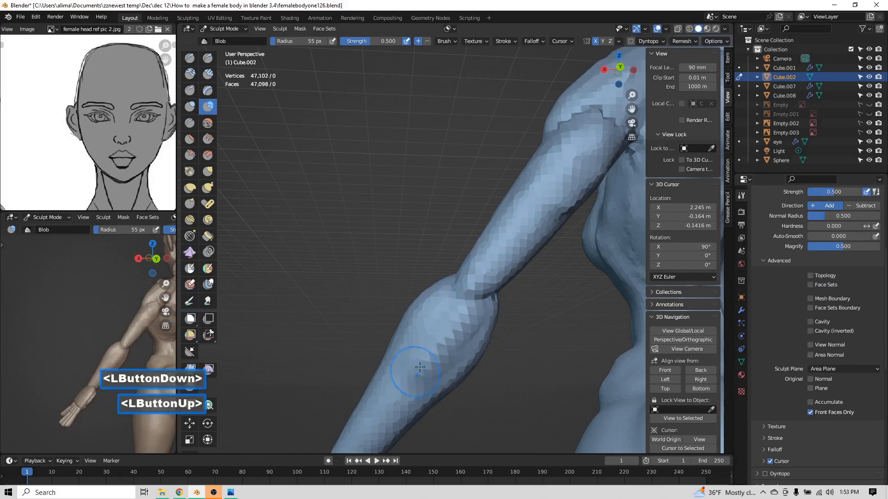
{"action": "key", "text": "f"}
{"action": "left_click", "coordinate": [434, 356]}
{"action": "left_click_drag", "start_coordinate": [461, 307], "coordinate": [397, 395]}
{"action": "left_click_drag", "start_coordinate": [438, 329], "coordinate": [445, 319]}
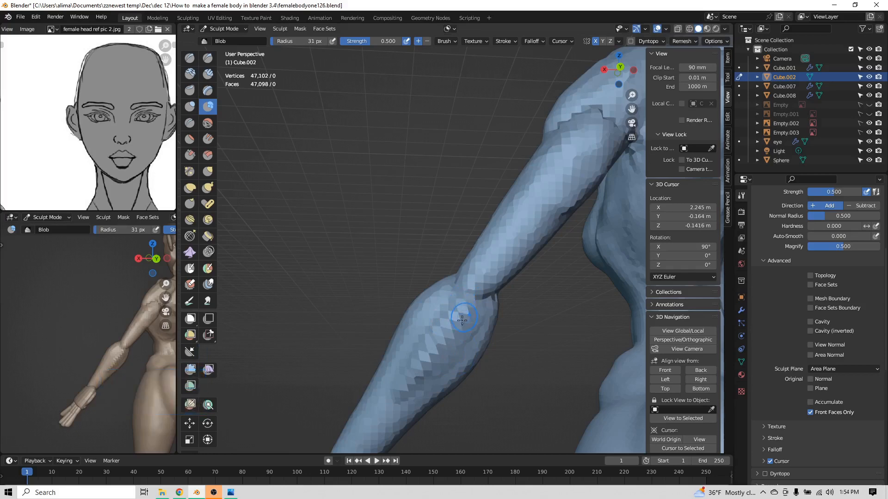
{"action": "left_click", "coordinate": [391, 389]}
{"action": "scroll", "coordinate": [399, 377], "scroll_direction": "down", "scroll_amount": 2}
{"action": "middle_click_drag", "start_coordinate": [391, 258], "coordinate": [500, 250]}
{"action": "scroll", "coordinate": [463, 252], "scroll_direction": "down", "scroll_amount": 2}
{"action": "left_click_drag", "start_coordinate": [631, 109], "coordinate": [648, 104]}
{"action": "middle_click_drag", "start_coordinate": [476, 202], "coordinate": [494, 217]}
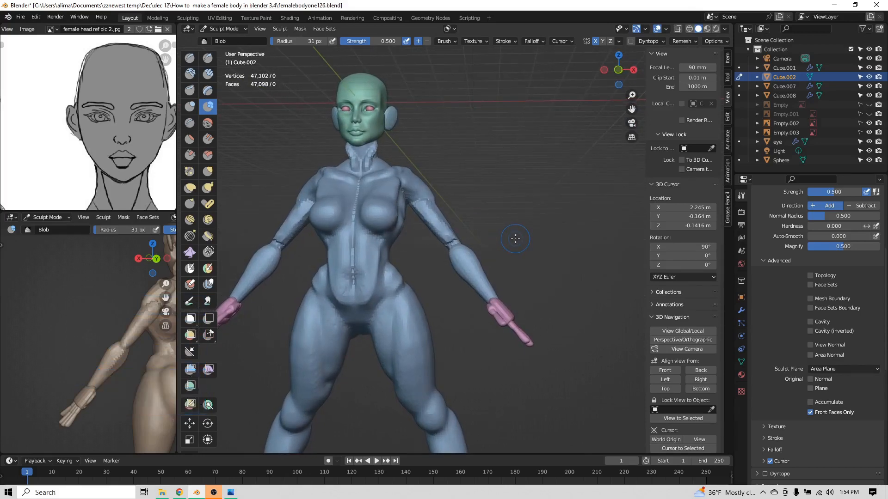
{"action": "key", "text": "Insert"}
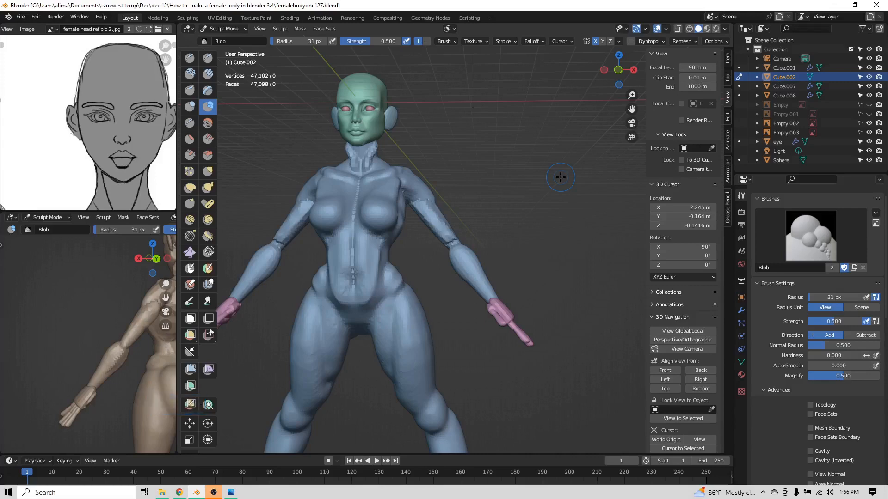
- Narrow the neck against the front reference in front view with the Elastic Deform brush at 72 px radius
{"action": "left_click", "coordinate": [677, 372]}
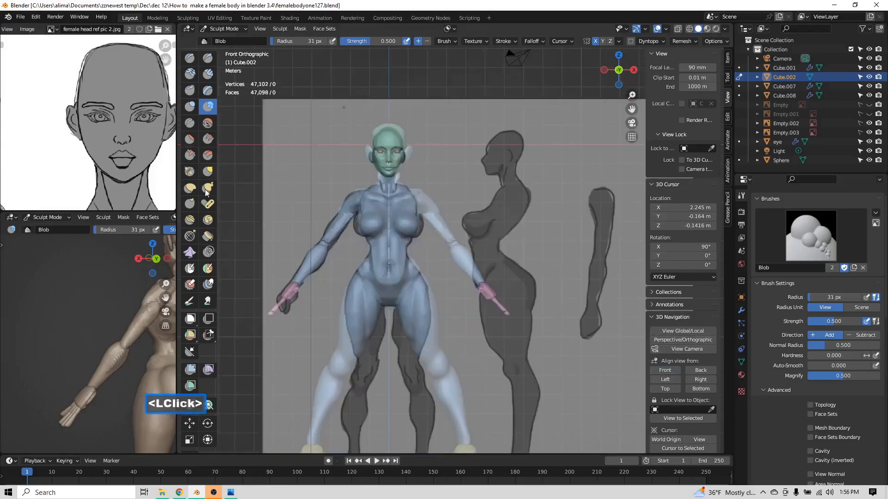
{"action": "left_click", "coordinate": [190, 187]}
{"action": "scroll", "coordinate": [358, 129], "scroll_direction": "up", "scroll_amount": 3}
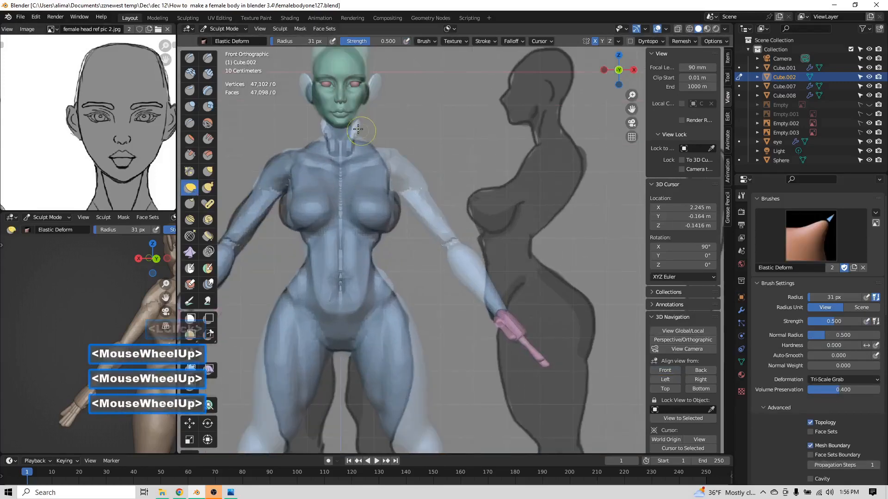
{"action": "left_click_drag", "start_coordinate": [632, 109], "coordinate": [615, 119]}
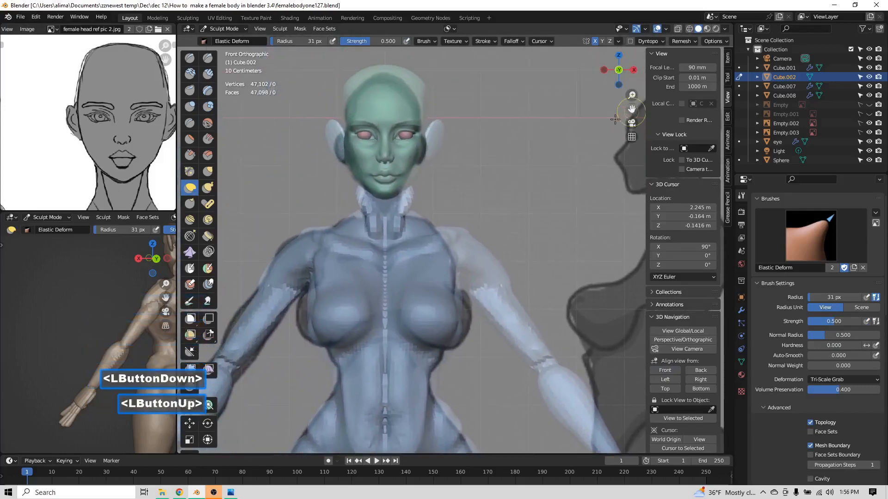
{"action": "scroll", "coordinate": [492, 112], "scroll_direction": "up", "scroll_amount": 3}
{"action": "key", "text": "f"}
{"action": "left_click", "coordinate": [396, 167]}
{"action": "left_click_drag", "start_coordinate": [374, 159], "coordinate": [356, 159]}
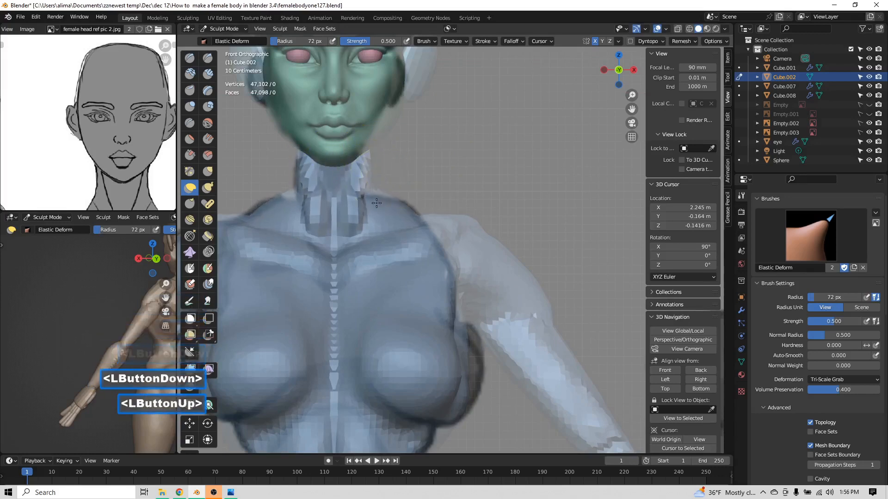
- Fit the shoulder, waist and outer hip outline to the front reference with the Elastic Deform brush at 72 px radius
{"action": "scroll", "coordinate": [439, 197], "scroll_direction": "down", "scroll_amount": 2}
{"action": "mouse_move", "coordinate": [453, 208]}
{"action": "left_mouse_down"}
{"action": "mouse_move", "coordinate": [457, 247]}
{"action": "mouse_move", "coordinate": [451, 227]}
{"action": "left_mouse_up"}
{"action": "scroll", "coordinate": [463, 245], "scroll_direction": "down", "scroll_amount": 1}
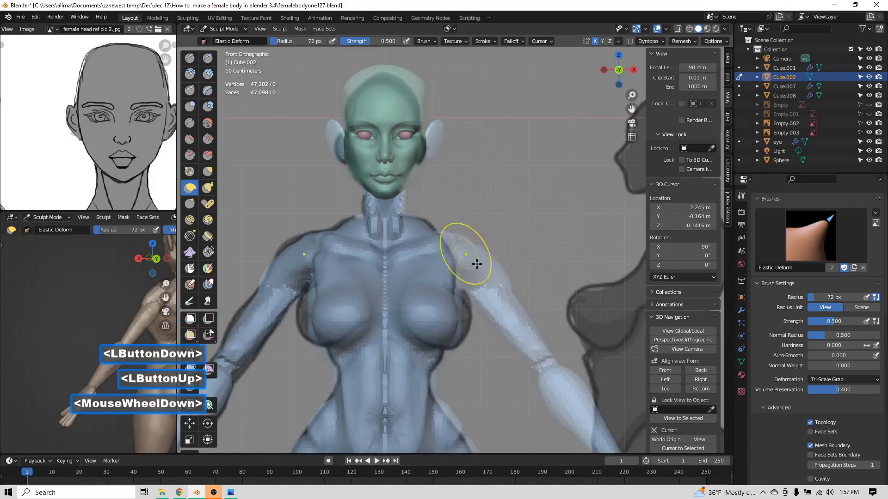
{"action": "mouse_move", "coordinate": [455, 361]}
{"action": "left_mouse_down"}
{"action": "mouse_move", "coordinate": [431, 376]}
{"action": "mouse_move", "coordinate": [455, 402]}
{"action": "mouse_move", "coordinate": [451, 417]}
{"action": "left_mouse_up"}
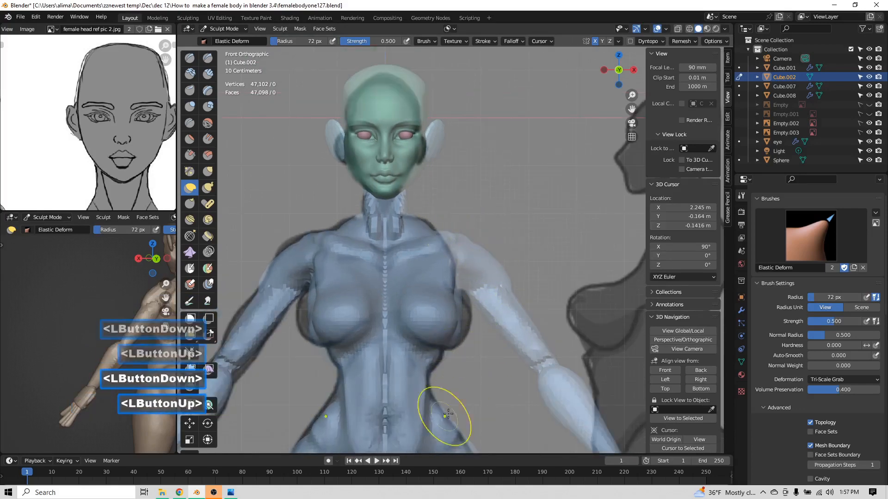
{"action": "mouse_move", "coordinate": [631, 109]}
{"action": "left_mouse_down"}
{"action": "mouse_move", "coordinate": [631, 56]}
{"action": "mouse_move", "coordinate": [631, 109]}
{"action": "left_mouse_up"}
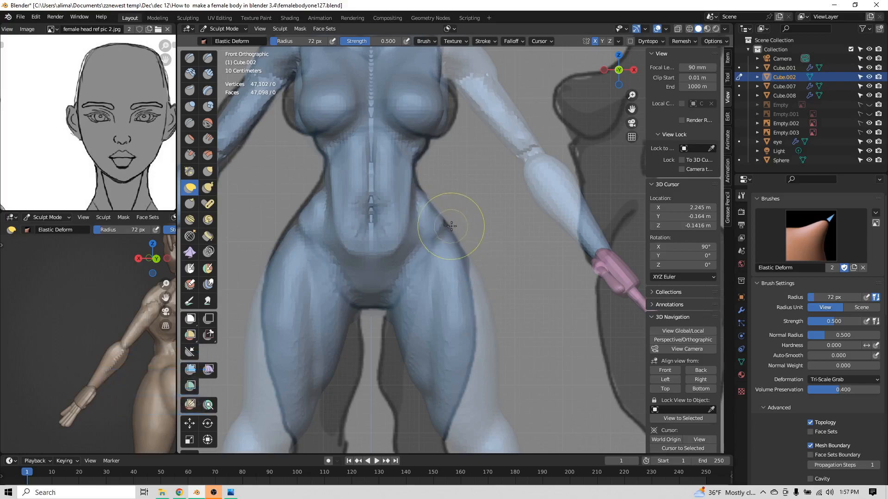
{"action": "left_click_drag", "start_coordinate": [448, 230], "coordinate": [471, 263]}
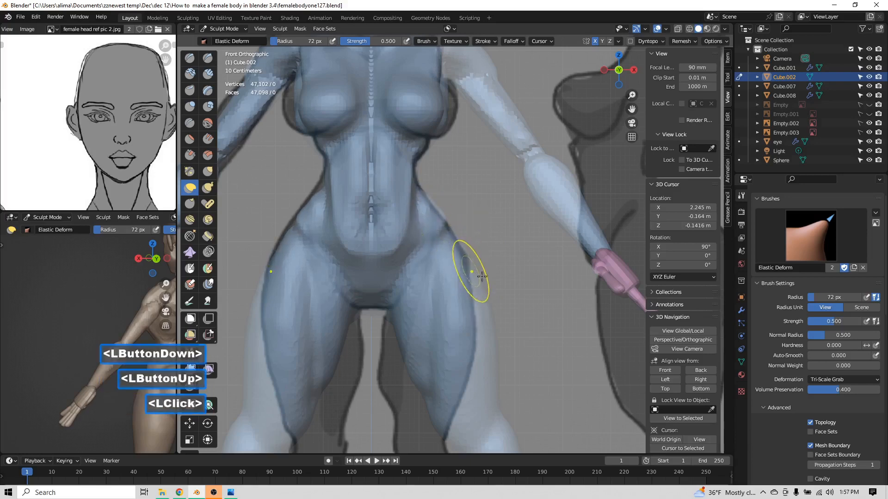
- Reshape the breast and buttock profile against the side reference in right view with the Elastic Deform brush
{"action": "scroll", "coordinate": [481, 277], "scroll_direction": "down", "scroll_amount": 4}
{"action": "scroll", "coordinate": [491, 285], "scroll_direction": "down", "scroll_amount": 2}
{"action": "left_click", "coordinate": [698, 380]}
{"action": "scroll", "coordinate": [461, 231], "scroll_direction": "up", "scroll_amount": 1}
{"action": "scroll", "coordinate": [461, 231], "scroll_direction": "up", "scroll_amount": 4}
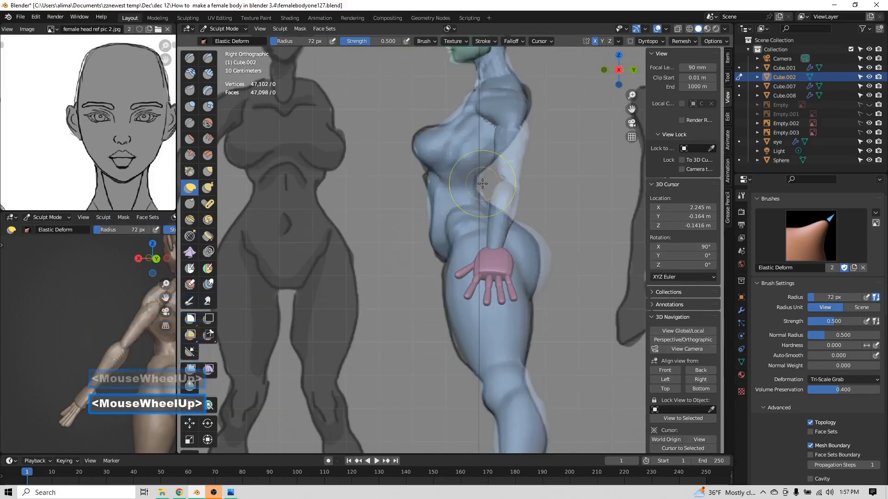
{"action": "left_click_drag", "start_coordinate": [474, 183], "coordinate": [472, 182]}
{"action": "left_click", "coordinate": [472, 183]}
{"action": "mouse_move", "coordinate": [446, 123]}
{"action": "left_mouse_down"}
{"action": "mouse_move", "coordinate": [415, 132]}
{"action": "mouse_move", "coordinate": [407, 124]}
{"action": "mouse_move", "coordinate": [422, 131]}
{"action": "left_mouse_up"}
{"action": "left_click_drag", "start_coordinate": [422, 130], "coordinate": [418, 138]}
{"action": "mouse_move", "coordinate": [539, 252]}
{"action": "left_mouse_down"}
{"action": "mouse_move", "coordinate": [519, 250]}
{"action": "mouse_move", "coordinate": [533, 265]}
{"action": "mouse_move", "coordinate": [505, 274]}
{"action": "left_mouse_up"}
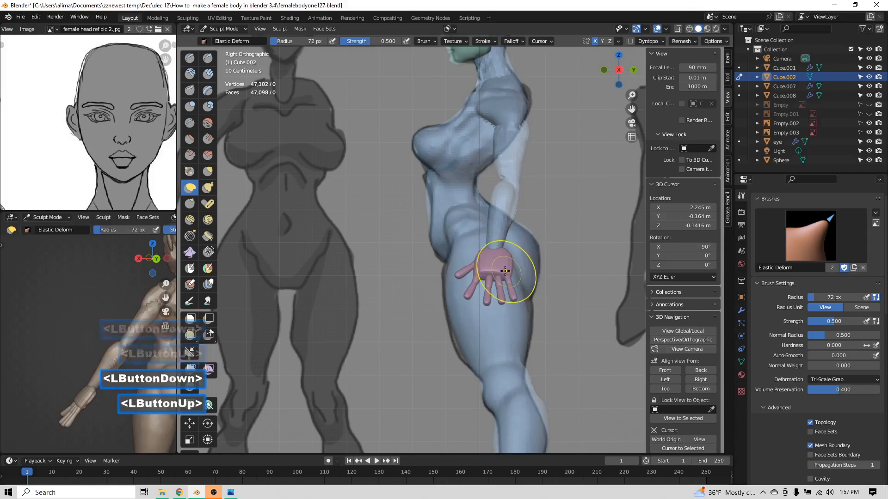
- Adjust the knee and upper calf profile to the side reference with the Elastic Deform brush
{"action": "mouse_move", "coordinate": [556, 386]}
{"action": "left_mouse_down"}
{"action": "mouse_move", "coordinate": [546, 404]}
{"action": "mouse_move", "coordinate": [545, 386]}
{"action": "left_mouse_up"}
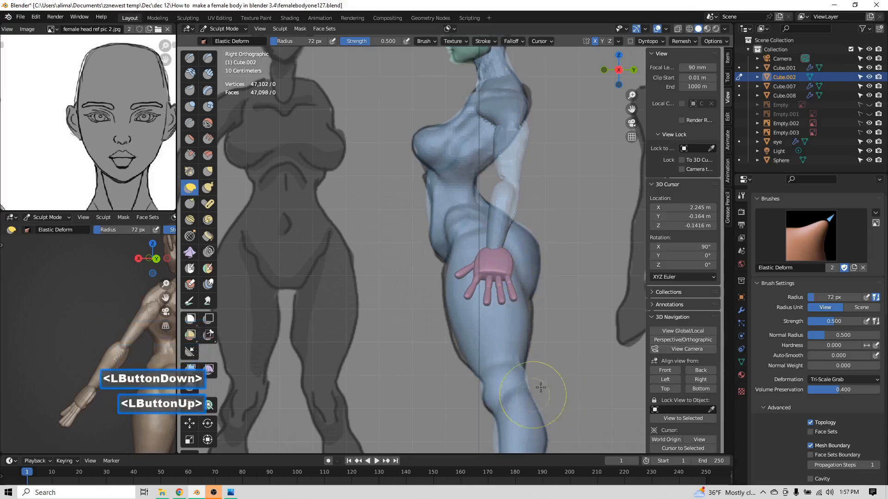
{"action": "scroll", "coordinate": [522, 370], "scroll_direction": "down", "scroll_amount": 2}
{"action": "left_click_drag", "start_coordinate": [481, 402], "coordinate": [515, 357]}
{"action": "scroll", "coordinate": [515, 356], "scroll_direction": "down", "scroll_amount": 1}
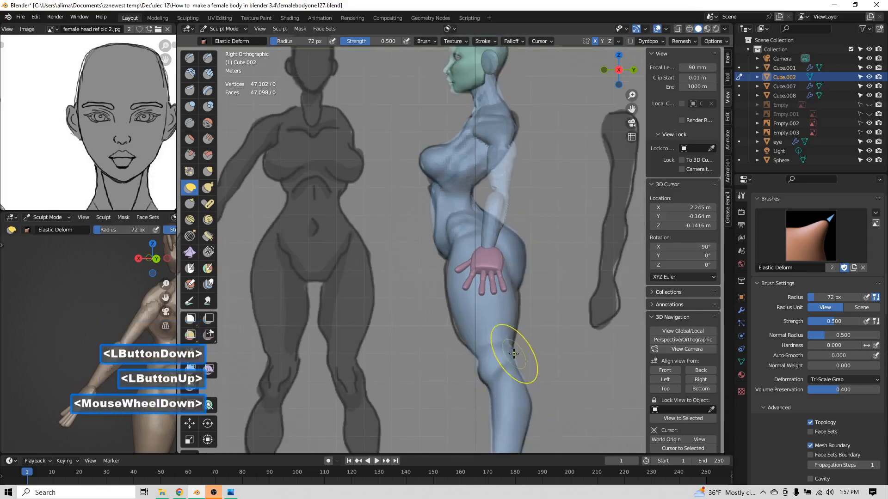
- Save the model as the next incremental version, femalebodyone128.blend
{"action": "middle_click_drag", "start_coordinate": [515, 356], "coordinate": [526, 268]}
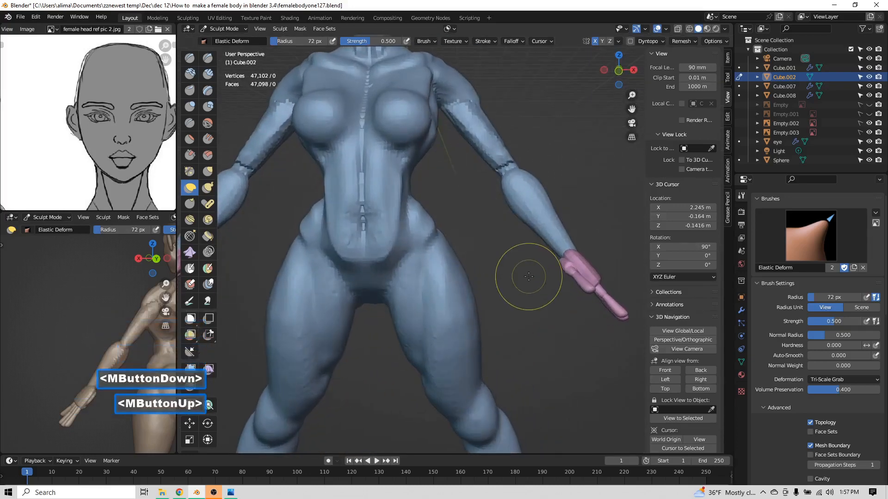
{"action": "scroll", "coordinate": [532, 278], "scroll_direction": "down", "scroll_amount": 3}
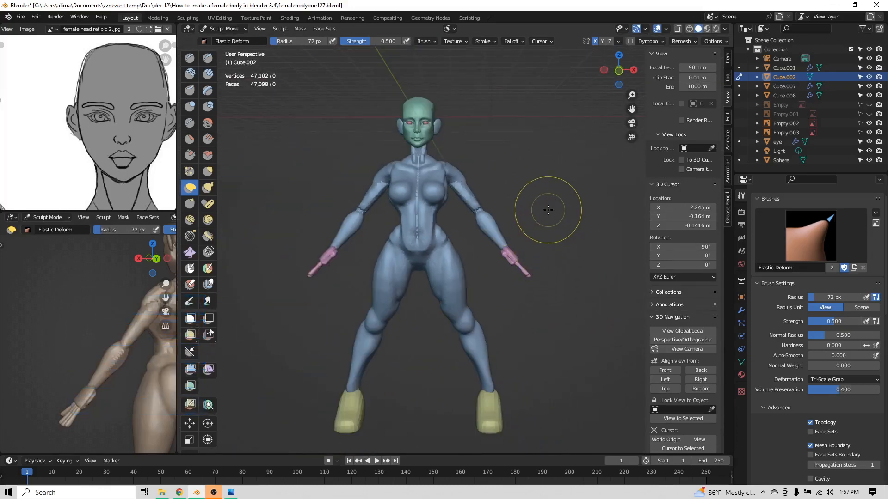
{"action": "key", "text": "Insert"}
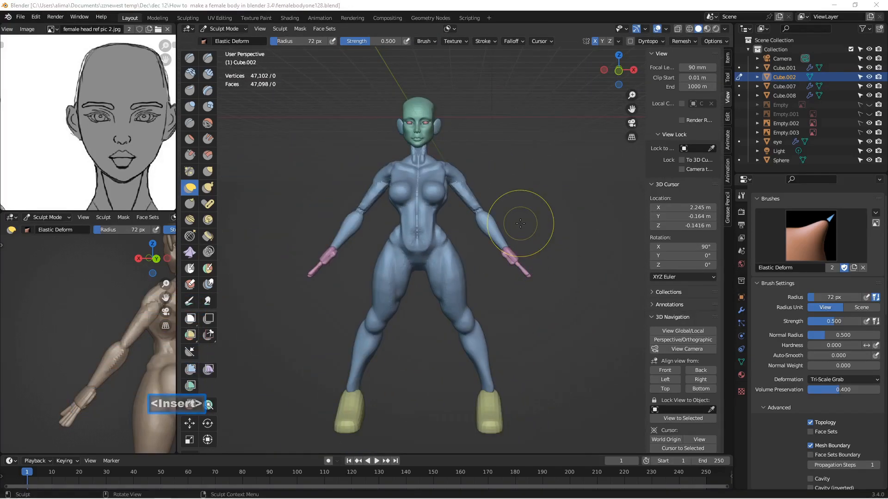
- Adjust the crotch and the side of the waist to the front reference with the Elastic Deform brush at 88 px radius
{"action": "scroll", "coordinate": [488, 236], "scroll_direction": "up", "scroll_amount": 4}
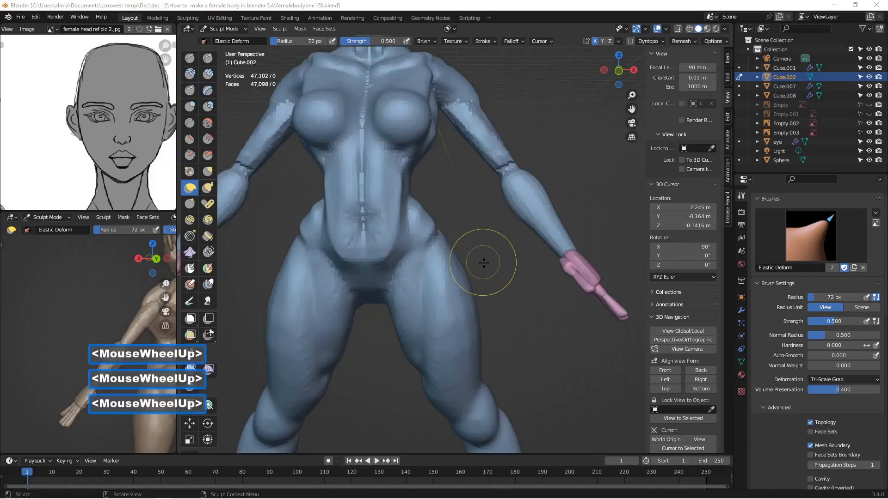
{"action": "left_click", "coordinate": [665, 370]}
{"action": "scroll", "coordinate": [596, 370], "scroll_direction": "up", "scroll_amount": 3}
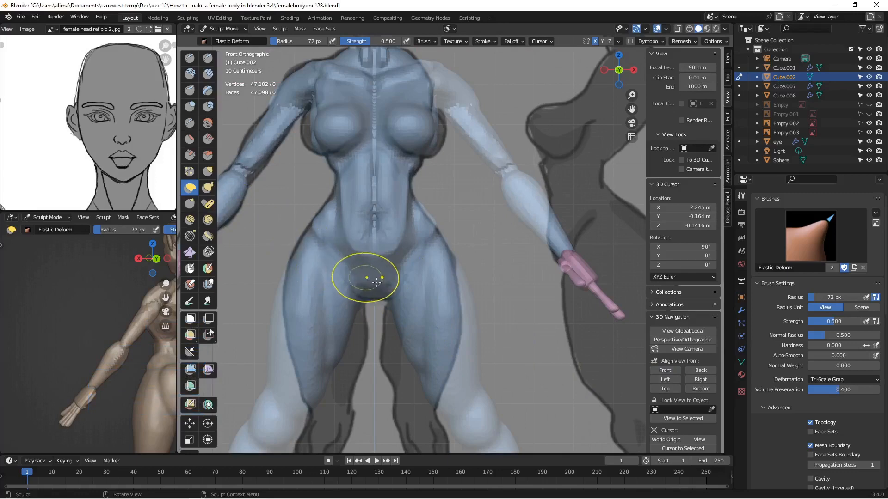
{"action": "key", "text": "f"}
{"action": "left_click", "coordinate": [398, 291]}
{"action": "left_click_drag", "start_coordinate": [384, 291], "coordinate": [374, 303]}
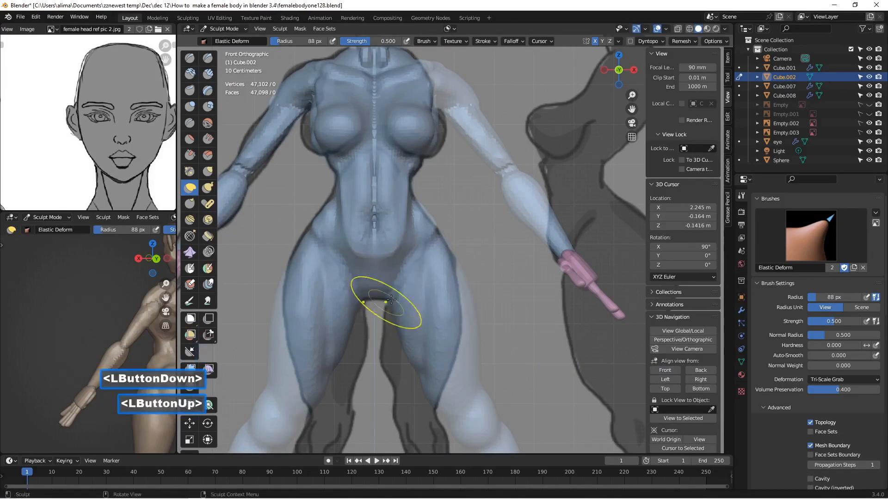
{"action": "left_click_drag", "start_coordinate": [413, 165], "coordinate": [419, 179]}
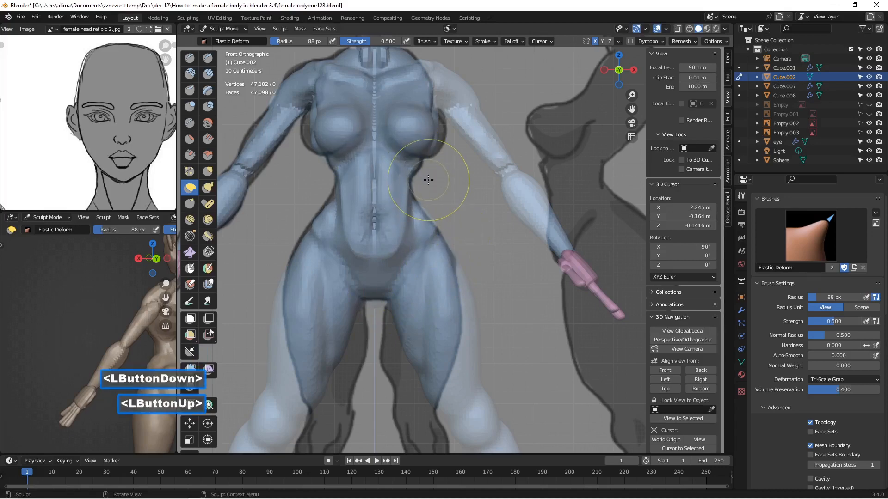
- Refine the torso's side below the breast and near the armpit in front view with Elastic Deform at 47 px radius
{"action": "key", "text": "f"}
{"action": "left_click", "coordinate": [420, 171]}
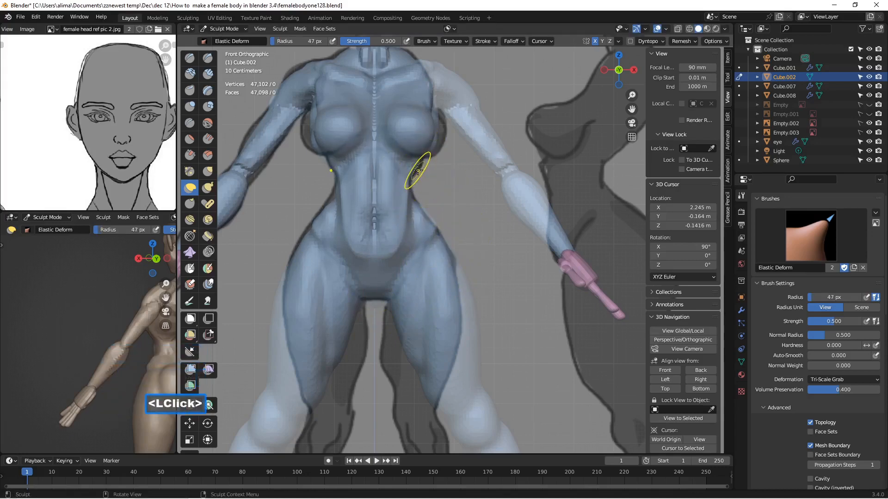
{"action": "mouse_move", "coordinate": [411, 174]}
{"action": "left_mouse_down"}
{"action": "mouse_move", "coordinate": [407, 185]}
{"action": "mouse_move", "coordinate": [412, 171]}
{"action": "mouse_move", "coordinate": [425, 185]}
{"action": "mouse_move", "coordinate": [421, 162]}
{"action": "left_mouse_up"}
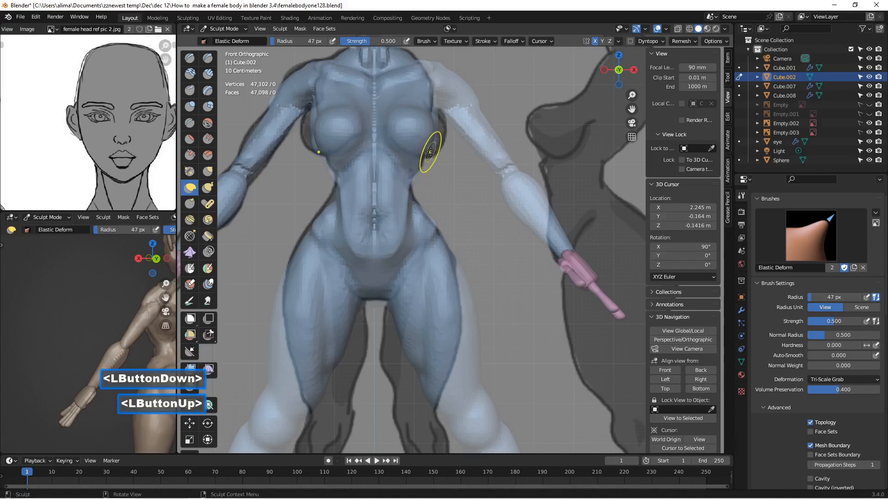
{"action": "left_click_drag", "start_coordinate": [435, 101], "coordinate": [431, 109]}
{"action": "left_click", "coordinate": [471, 134]}
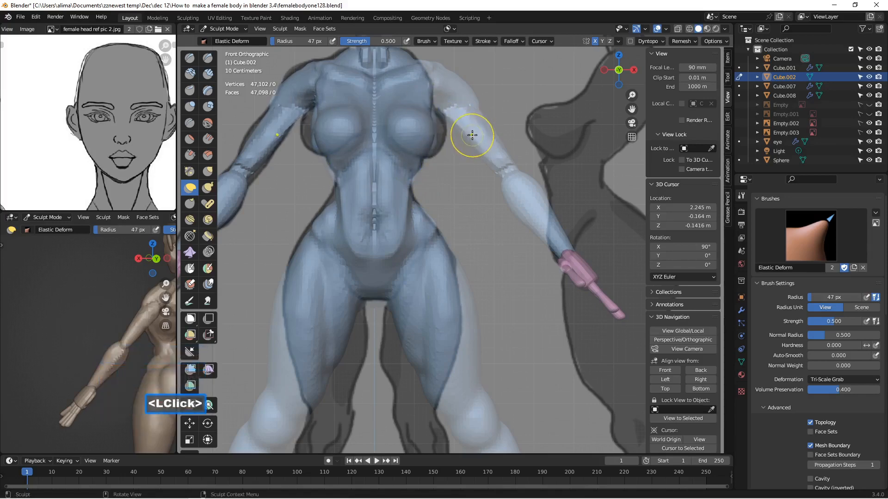
- Carve a groove from the armpit down along the outer side of the breast with the Blob brush inverted at 35 px radius
{"action": "scroll", "coordinate": [471, 118], "scroll_direction": "down", "scroll_amount": 1}
{"action": "scroll", "coordinate": [504, 207], "scroll_direction": "down", "scroll_amount": 2}
{"action": "mouse_move", "coordinate": [507, 207]}
{"action": "middle_mouse_down"}
{"action": "mouse_move", "coordinate": [426, 208]}
{"action": "mouse_move", "coordinate": [409, 220]}
{"action": "mouse_move", "coordinate": [462, 227]}
{"action": "mouse_move", "coordinate": [416, 222]}
{"action": "mouse_move", "coordinate": [451, 237]}
{"action": "middle_mouse_up"}
{"action": "scroll", "coordinate": [445, 243], "scroll_direction": "up", "scroll_amount": 1}
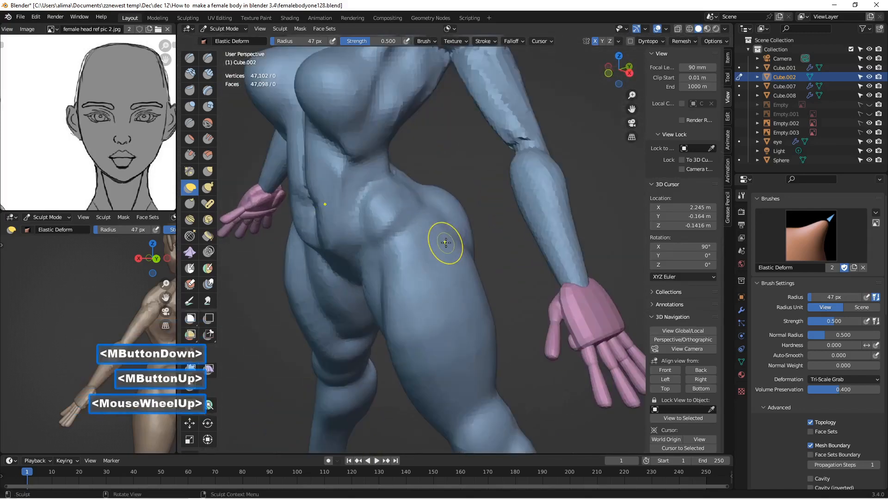
{"action": "left_click_drag", "start_coordinate": [631, 109], "coordinate": [647, 223]}
{"action": "middle_click_drag", "start_coordinate": [520, 233], "coordinate": [507, 222]}
{"action": "scroll", "coordinate": [517, 228], "scroll_direction": "up", "scroll_amount": 1}
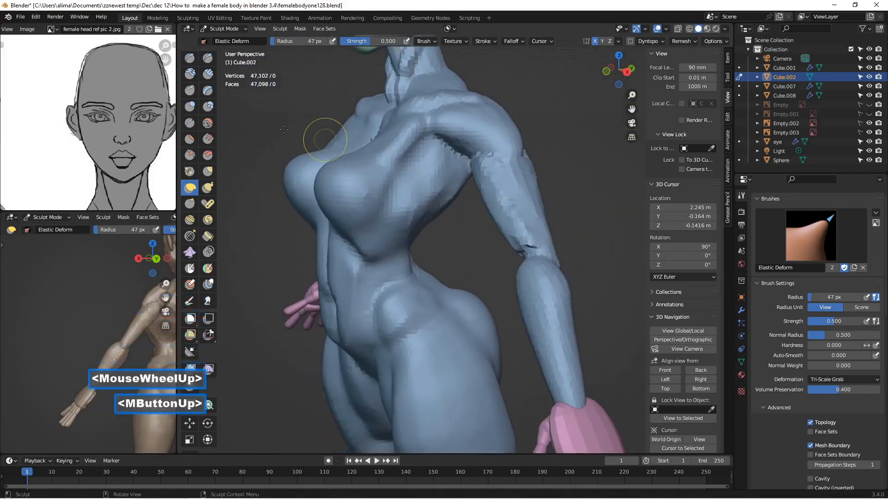
{"action": "left_click", "coordinate": [209, 107]}
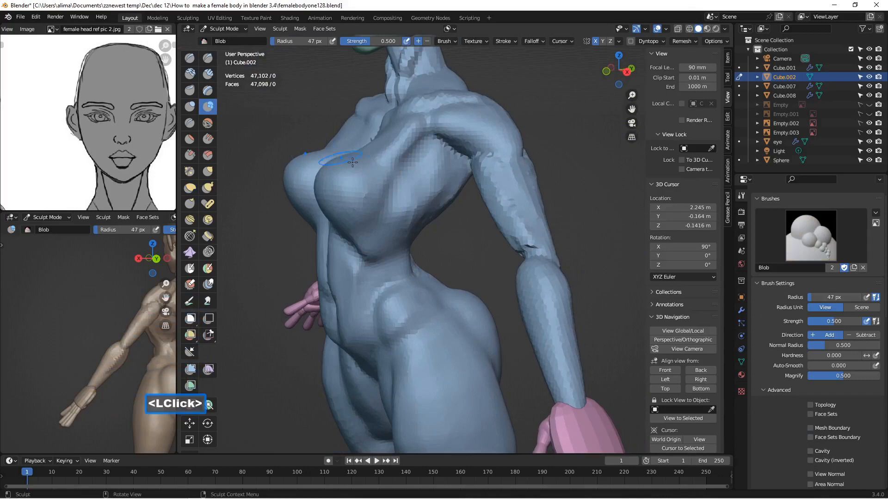
{"action": "key", "text": "f"}
{"action": "left_click", "coordinate": [413, 170]}
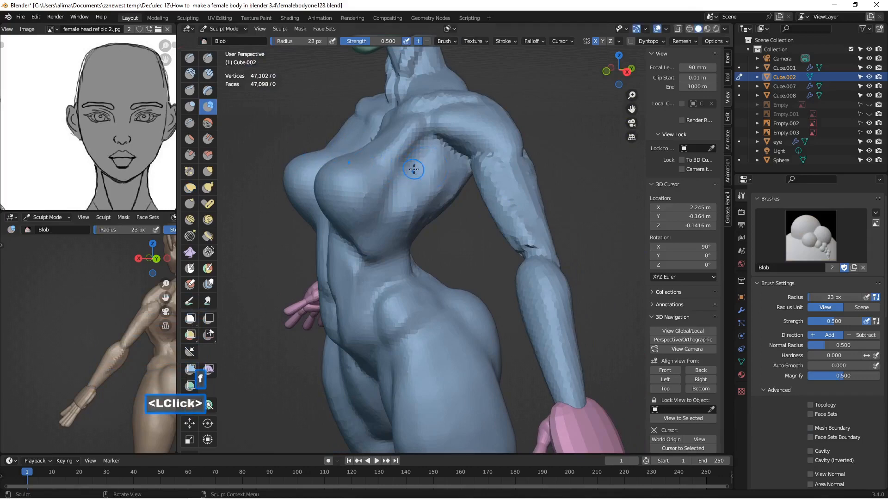
{"action": "key", "text": "f"}
{"action": "left_click", "coordinate": [442, 177]}
{"action": "mouse_move", "coordinate": [425, 153]}
{"action": "left_mouse_down", "text": "ctrl"}
{"action": "mouse_move", "coordinate": [388, 215]}
{"action": "mouse_move", "coordinate": [401, 195]}
{"action": "left_mouse_up", "text": "ctrl"}
{"action": "left_click", "coordinate": [425, 155], "text": "ctrl"}
{"action": "left_click_drag", "start_coordinate": [426, 152], "coordinate": [387, 219], "text": "ctrl"}
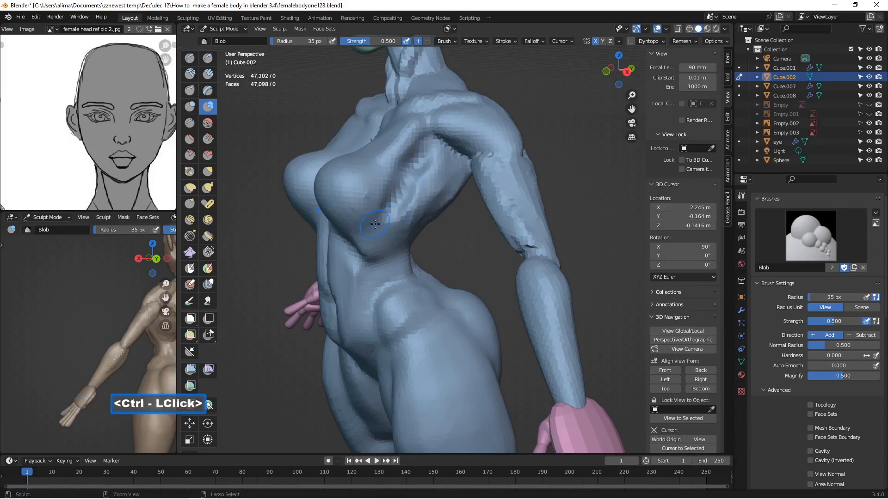
- Smooth the carved groove between the armpit and the outer side of the breast
{"action": "left_click_drag", "start_coordinate": [423, 172], "coordinate": [422, 168], "text": "shift"}
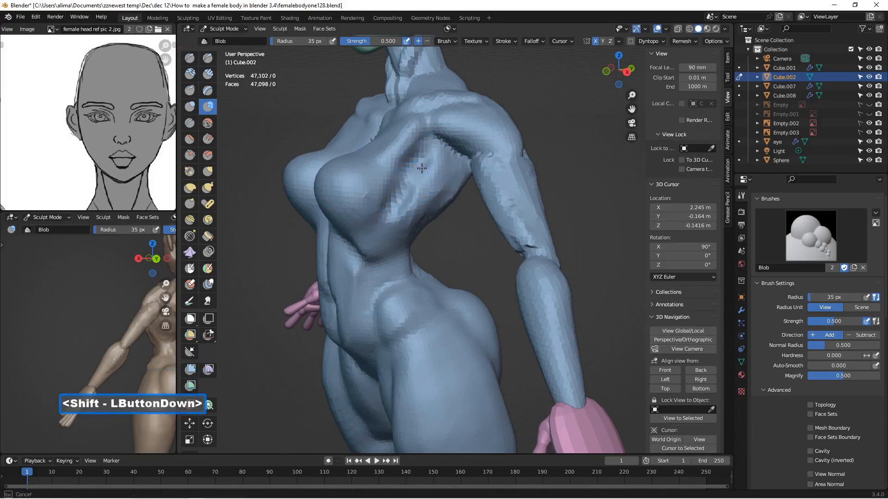
{"action": "left_click_drag", "start_coordinate": [402, 211], "coordinate": [402, 212], "text": "shift"}
{"action": "left_click", "coordinate": [423, 163], "text": "shift"}
{"action": "left_click_drag", "start_coordinate": [423, 162], "coordinate": [412, 184], "text": "shift"}
{"action": "middle_click_drag", "start_coordinate": [389, 207], "coordinate": [430, 215]}
{"action": "scroll", "coordinate": [430, 222], "scroll_direction": "up", "scroll_amount": 3}
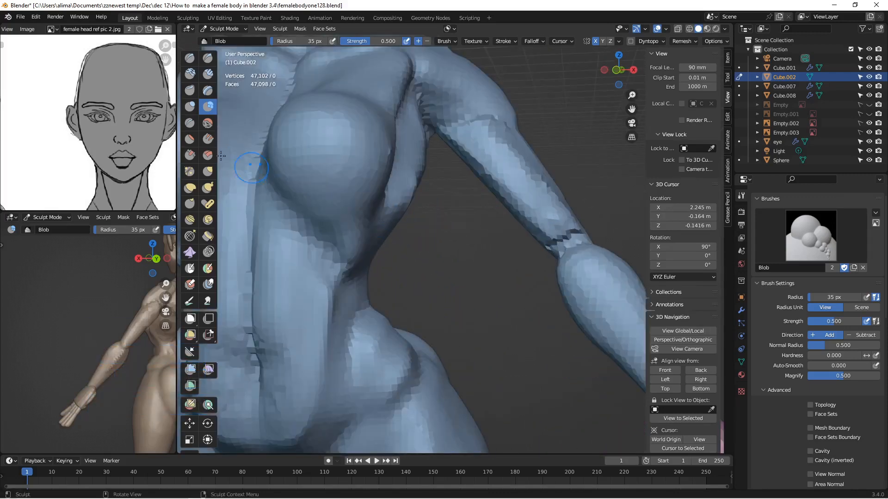
- Crease the fold beneath the breast with the Crease brush at 35 px radius and 0.250 strength
{"action": "left_click", "coordinate": [194, 124]}
{"action": "scroll", "coordinate": [364, 203], "scroll_direction": "down", "scroll_amount": 4}
{"action": "scroll", "coordinate": [363, 206], "scroll_direction": "up", "scroll_amount": 1}
{"action": "middle_click_drag", "start_coordinate": [364, 204], "coordinate": [343, 215]}
{"action": "left_click_drag", "start_coordinate": [343, 214], "coordinate": [394, 217]}
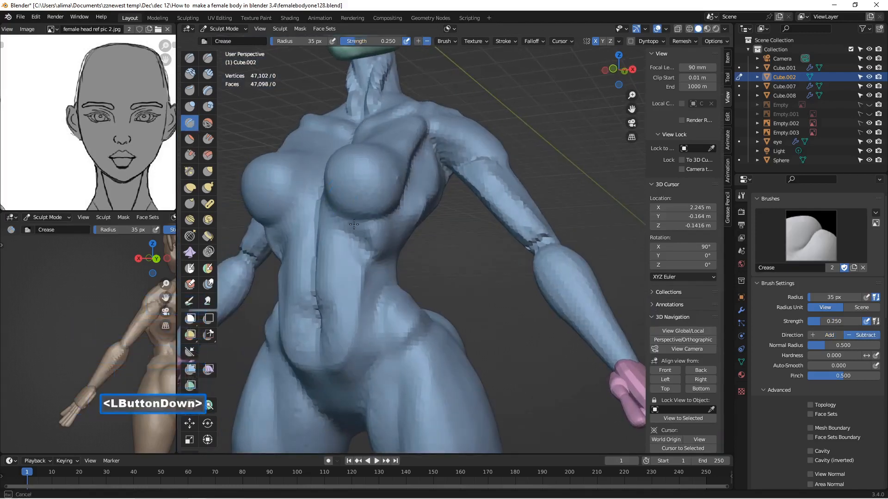
{"action": "left_click_drag", "start_coordinate": [398, 211], "coordinate": [397, 209]}
- Extend the crease up the outer side of the breast toward the armpit
{"action": "middle_click_drag", "start_coordinate": [397, 209], "coordinate": [396, 201]}
{"action": "left_click", "coordinate": [396, 200]}
{"action": "left_click_drag", "start_coordinate": [396, 200], "coordinate": [415, 158]}
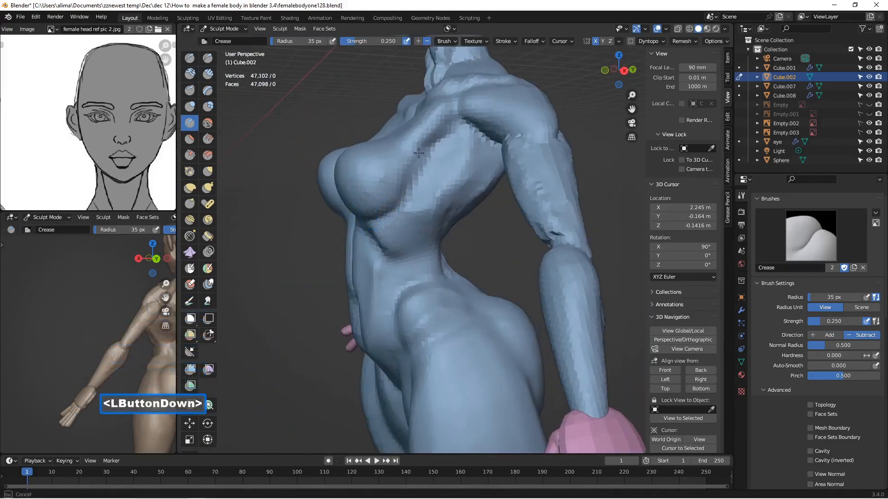
{"action": "mouse_move", "coordinate": [424, 161]}
{"action": "left_mouse_down"}
{"action": "mouse_move", "coordinate": [434, 146]}
{"action": "mouse_move", "coordinate": [414, 181]}
{"action": "mouse_move", "coordinate": [434, 149]}
{"action": "left_mouse_up"}
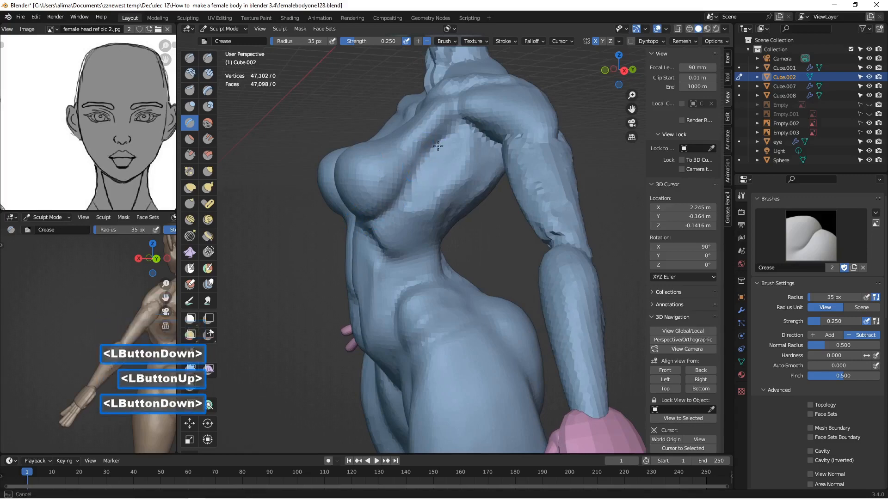
{"action": "left_click_drag", "start_coordinate": [411, 180], "coordinate": [412, 181]}
- Switch to the Elastic Deform brush and save the model as the next version, femalebodyone129.blend
{"action": "mouse_move", "coordinate": [412, 181]}
{"action": "middle_mouse_down"}
{"action": "mouse_move", "coordinate": [480, 215]}
{"action": "mouse_move", "coordinate": [341, 199]}
{"action": "middle_mouse_up"}
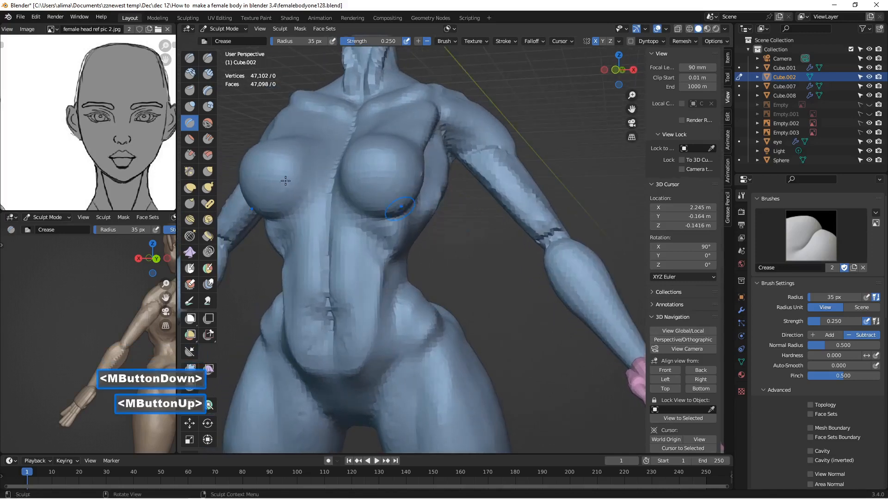
{"action": "left_click", "coordinate": [192, 187]}
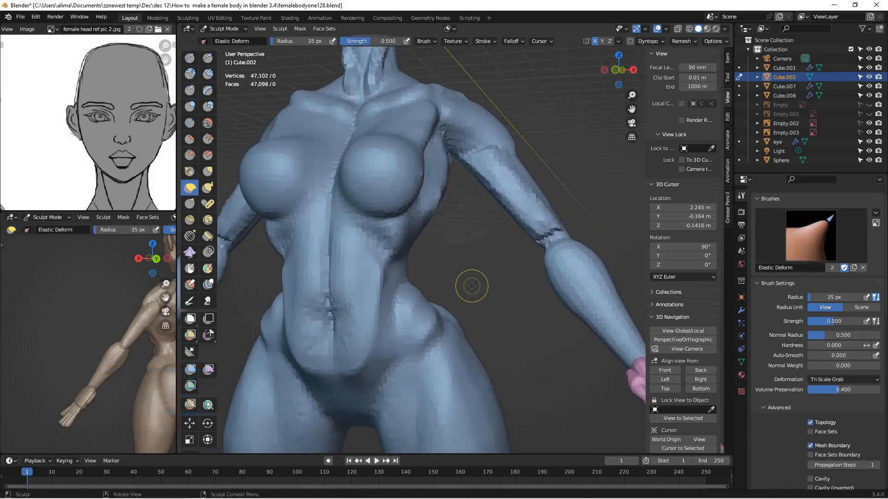
{"action": "key", "text": "Insert"}
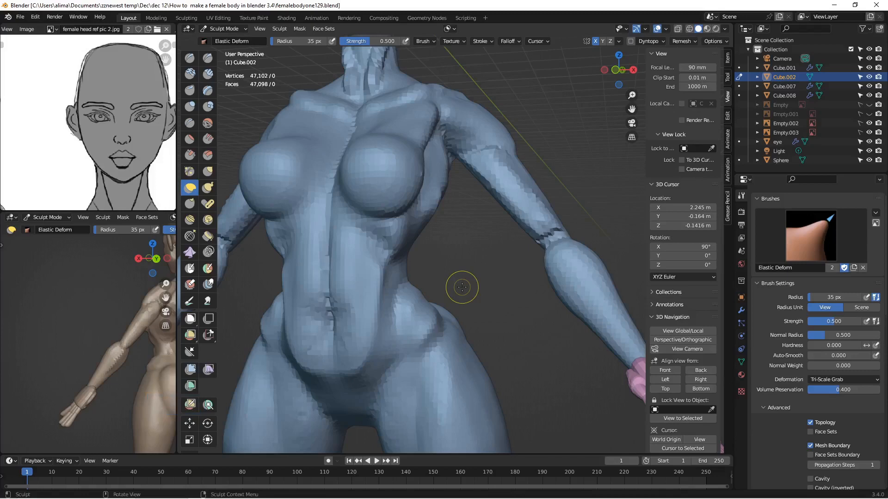
- Reshape the lower rib sides and upper hips against the front reference with Elastic Deform at 77 px radius
{"action": "key", "text": "f"}
{"action": "left_click", "coordinate": [481, 299]}
{"action": "middle_click_drag", "start_coordinate": [465, 248], "coordinate": [477, 255]}
{"action": "scroll", "coordinate": [477, 255], "scroll_direction": "up", "scroll_amount": 2}
{"action": "scroll", "coordinate": [477, 256], "scroll_direction": "up", "scroll_amount": 2}
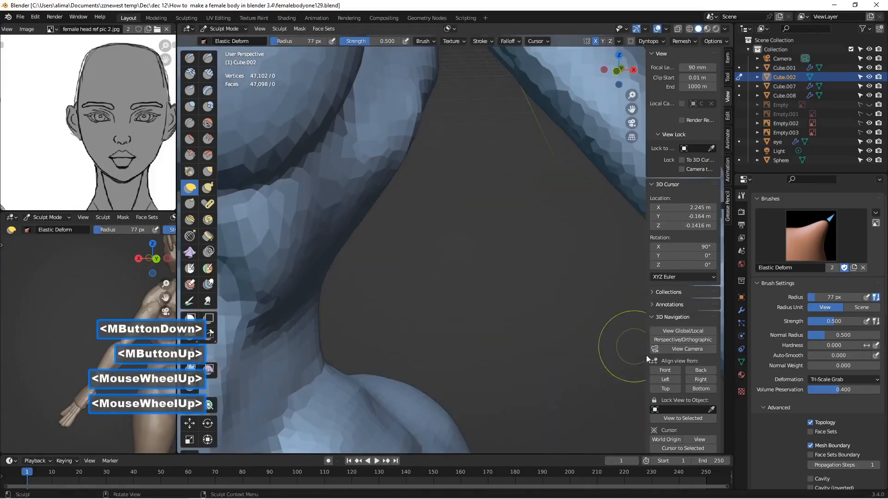
{"action": "left_click", "coordinate": [665, 369]}
{"action": "scroll", "coordinate": [541, 324], "scroll_direction": "up", "scroll_amount": 2}
{"action": "scroll", "coordinate": [541, 325], "scroll_direction": "down", "scroll_amount": 1}
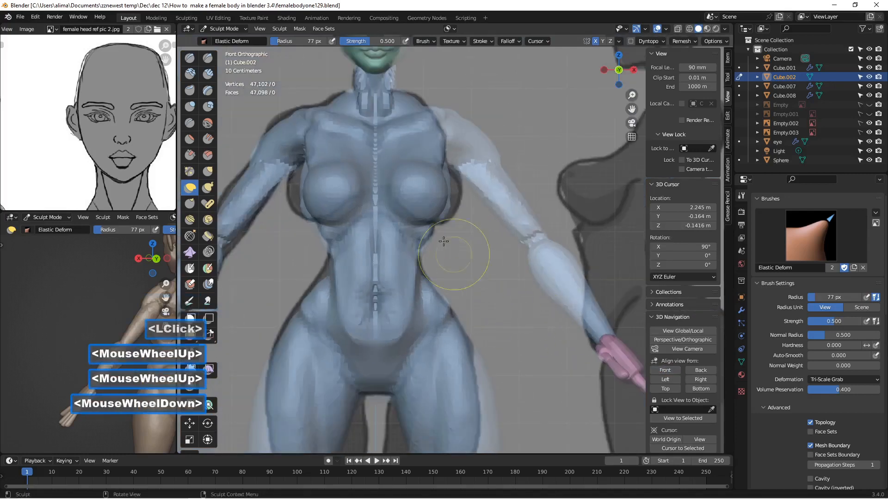
{"action": "scroll", "coordinate": [437, 257], "scroll_direction": "up", "scroll_amount": 2}
{"action": "left_click_drag", "start_coordinate": [415, 239], "coordinate": [435, 270]}
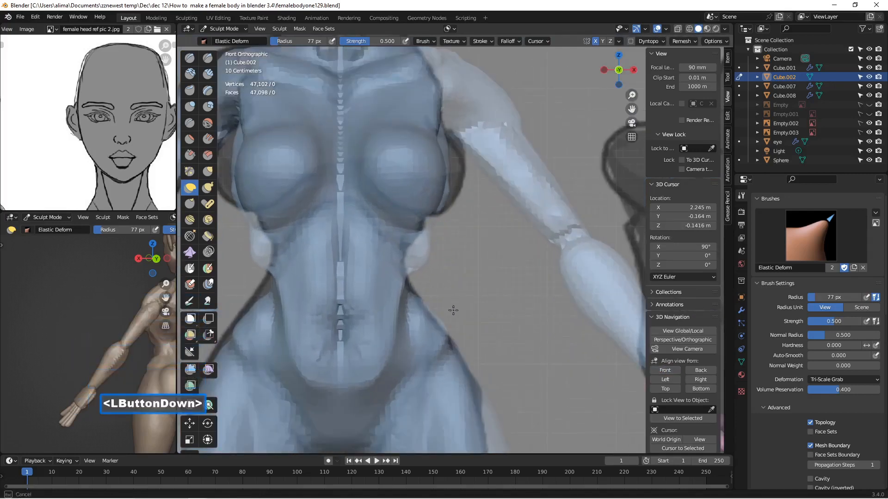
{"action": "left_click_drag", "start_coordinate": [459, 326], "coordinate": [471, 301]}
{"action": "scroll", "coordinate": [471, 301], "scroll_direction": "down", "scroll_amount": 2}
- Adjust the side of the waist just below the rib cage from an angled side view with the Elastic Deform brush
{"action": "mouse_move", "coordinate": [472, 301]}
{"action": "middle_mouse_down"}
{"action": "mouse_move", "coordinate": [347, 273]}
{"action": "mouse_move", "coordinate": [431, 277]}
{"action": "middle_mouse_up"}
{"action": "scroll", "coordinate": [373, 276], "scroll_direction": "down", "scroll_amount": 4}
{"action": "scroll", "coordinate": [432, 277], "scroll_direction": "up", "scroll_amount": 3}
{"action": "mouse_move", "coordinate": [416, 296]}
{"action": "left_mouse_down"}
{"action": "mouse_move", "coordinate": [454, 365]}
{"action": "mouse_move", "coordinate": [424, 303]}
{"action": "left_mouse_up"}
{"action": "scroll", "coordinate": [424, 304], "scroll_direction": "down", "scroll_amount": 2}
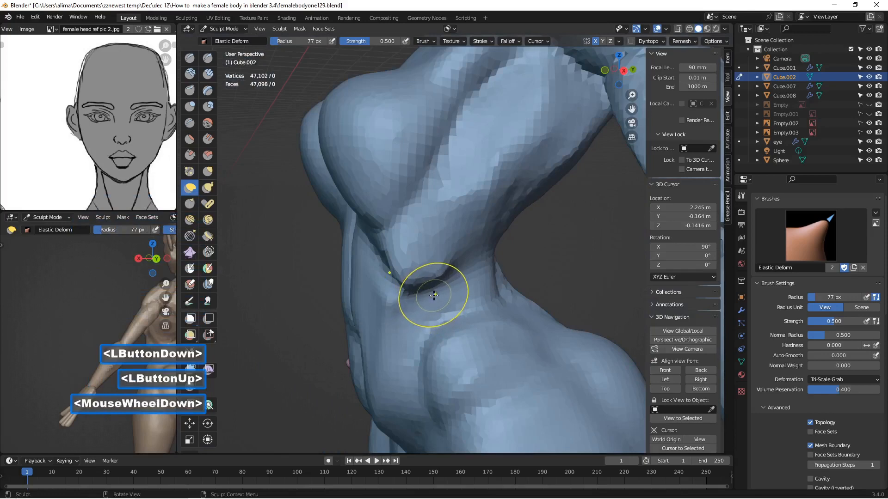
- Reshape the side of the waist below the rib cage with the Elastic Deform brush at 107 px radius
{"action": "key", "text": "f"}
{"action": "left_click", "coordinate": [487, 295]}
{"action": "mouse_move", "coordinate": [435, 282]}
{"action": "left_mouse_down"}
{"action": "mouse_move", "coordinate": [443, 307]}
{"action": "mouse_move", "coordinate": [426, 278]}
{"action": "mouse_move", "coordinate": [437, 280]}
{"action": "left_mouse_up"}
{"action": "middle_click_drag", "start_coordinate": [437, 279], "coordinate": [476, 321]}
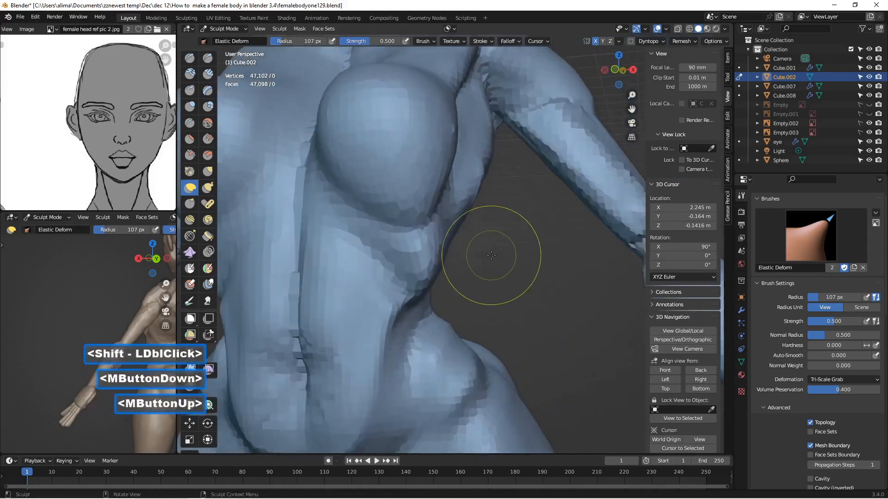
{"action": "scroll", "coordinate": [490, 287], "scroll_direction": "down", "scroll_amount": 2}
{"action": "scroll", "coordinate": [508, 258], "scroll_direction": "up", "scroll_amount": 1}
{"action": "middle_click_drag", "start_coordinate": [508, 259], "coordinate": [439, 264]}
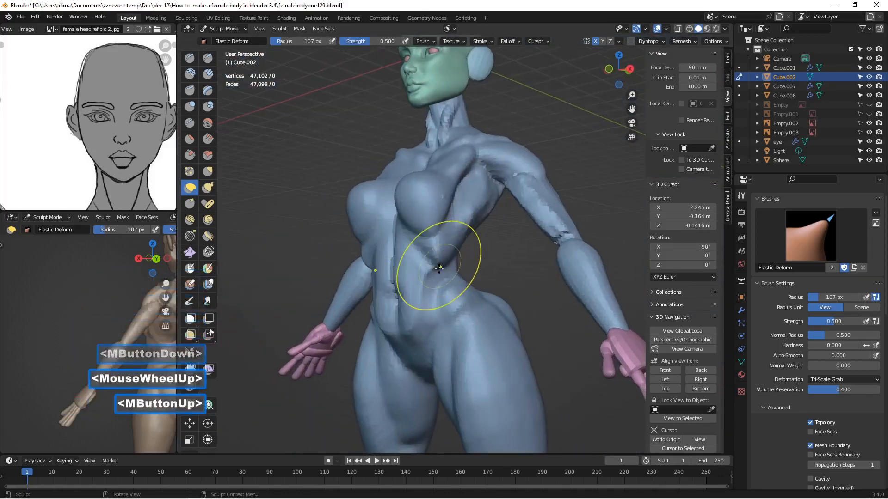
{"action": "scroll", "coordinate": [432, 277], "scroll_direction": "up", "scroll_amount": 1}
{"action": "left_click_drag", "start_coordinate": [437, 276], "coordinate": [435, 277]}
- Refine the hollow between the lower ribs and the hip with Elastic Deform, ending at 80 px radius
{"action": "key", "text": "f"}
{"action": "left_click", "coordinate": [432, 276]}
{"action": "mouse_move", "coordinate": [430, 275]}
{"action": "middle_mouse_down"}
{"action": "mouse_move", "coordinate": [441, 277]}
{"action": "mouse_move", "coordinate": [432, 272]}
{"action": "middle_mouse_up"}
{"action": "left_click_drag", "start_coordinate": [432, 272], "coordinate": [456, 290]}
{"action": "key", "text": "f"}
{"action": "left_click", "coordinate": [444, 283]}
{"action": "middle_click_drag", "start_coordinate": [456, 290], "coordinate": [491, 277]}
{"action": "scroll", "coordinate": [421, 304], "scroll_direction": "up", "scroll_amount": 3}
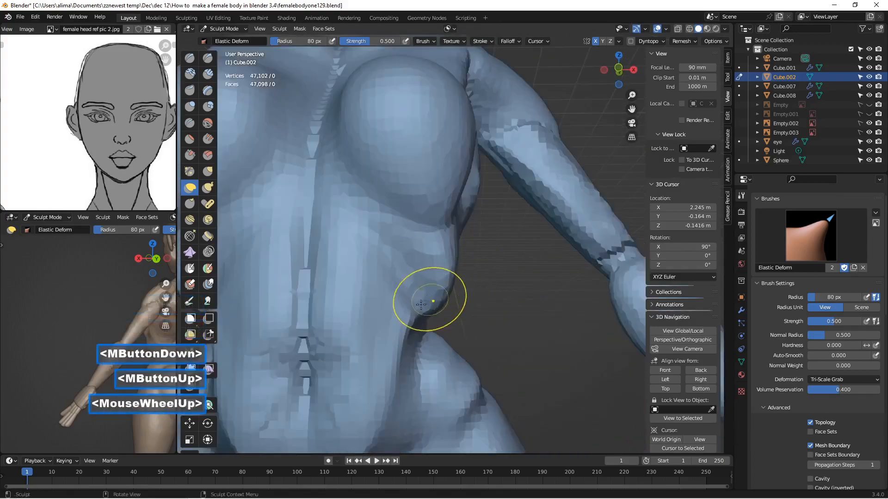
- Adjust the outer edge of the lower ribs with Elastic Deform at 60 px radius
{"action": "scroll", "coordinate": [433, 312], "scroll_direction": "down", "scroll_amount": 3}
{"action": "scroll", "coordinate": [453, 269], "scroll_direction": "up", "scroll_amount": 1}
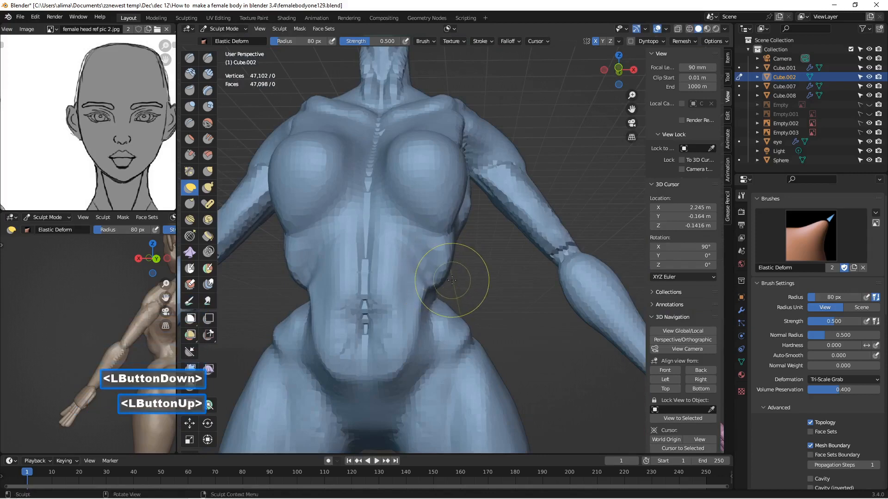
{"action": "key", "text": "f"}
{"action": "left_click", "coordinate": [443, 279]}
{"action": "left_click_drag", "start_coordinate": [450, 279], "coordinate": [446, 265]}
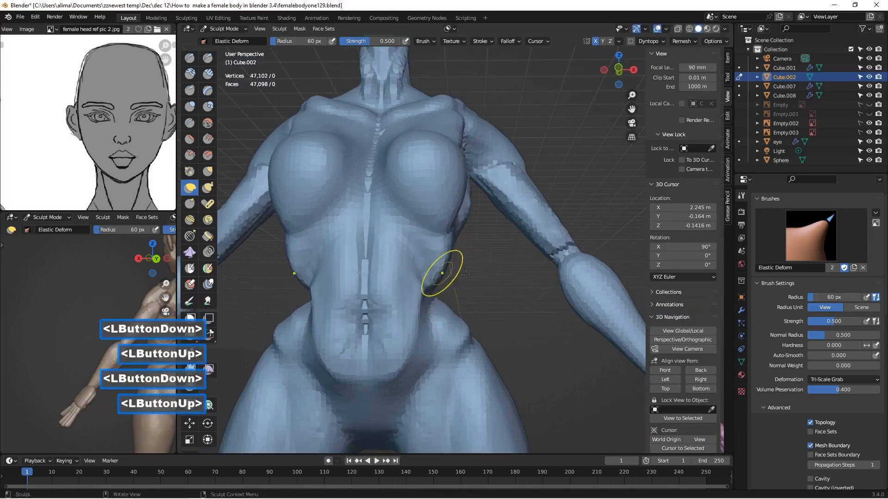
- Match the lower rib and waist contour to the front reference in the front view with Elastic Deform
{"action": "left_click", "coordinate": [659, 369]}
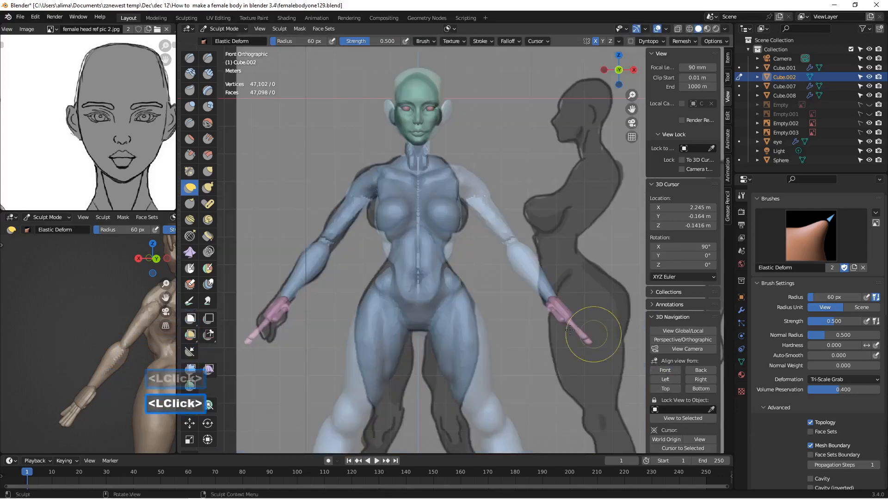
{"action": "scroll", "coordinate": [467, 303], "scroll_direction": "up", "scroll_amount": 5}
{"action": "mouse_move", "coordinate": [446, 278]}
{"action": "left_mouse_down"}
{"action": "mouse_move", "coordinate": [456, 237]}
{"action": "mouse_move", "coordinate": [434, 236]}
{"action": "left_mouse_up"}
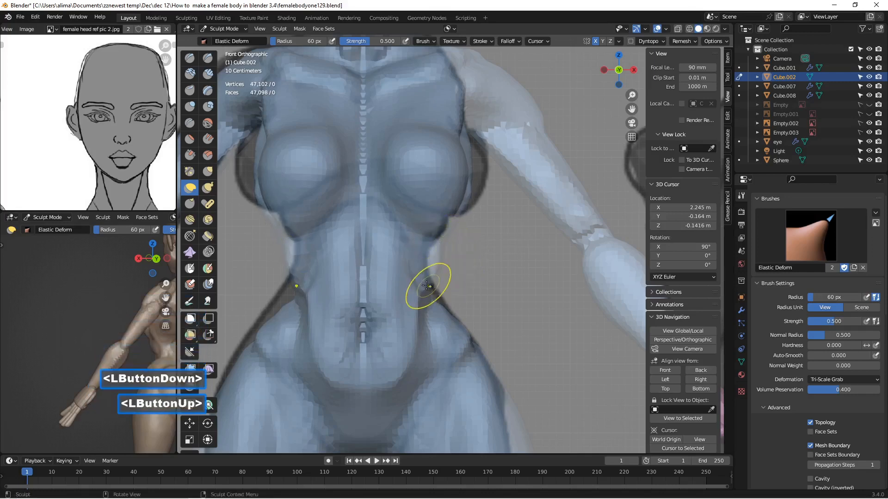
{"action": "left_click_drag", "start_coordinate": [410, 276], "coordinate": [438, 267]}
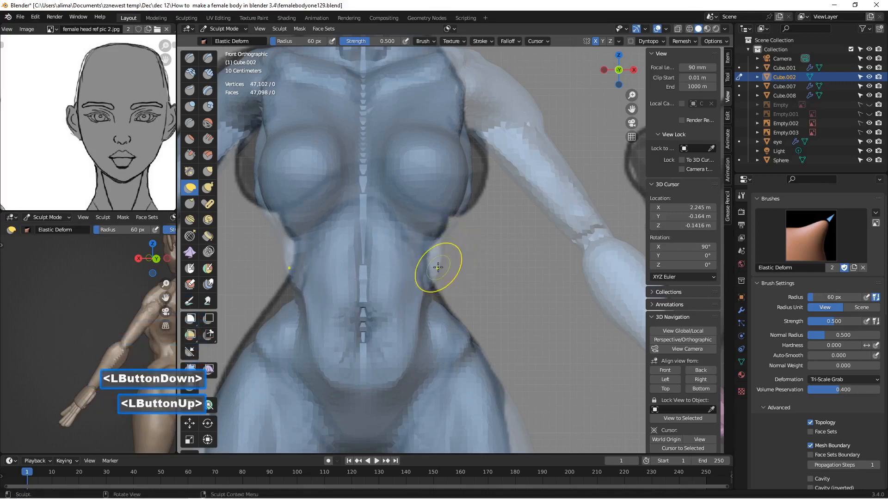
- Reshape the waist-to-hip transition against the front reference with Elastic Deform at 95 px radius
{"action": "key", "text": "f"}
{"action": "left_click", "coordinate": [463, 312]}
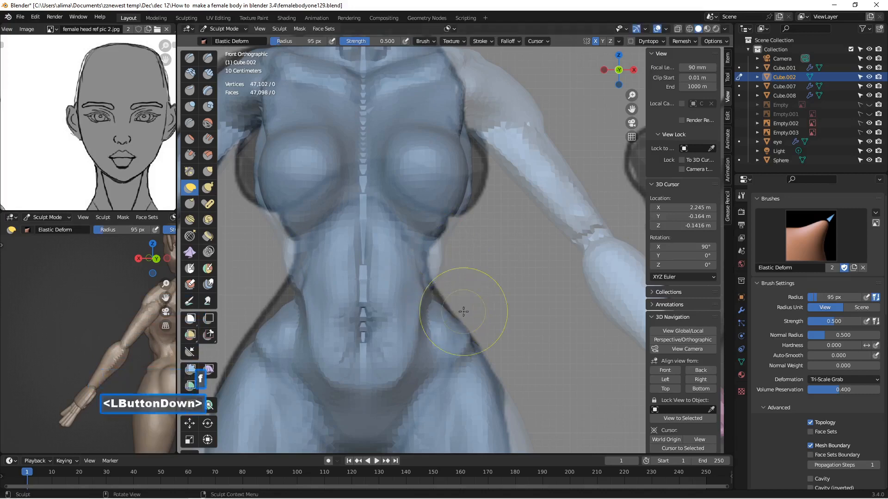
{"action": "left_click_drag", "start_coordinate": [435, 307], "coordinate": [461, 294]}
{"action": "scroll", "coordinate": [463, 294], "scroll_direction": "down", "scroll_amount": 1}
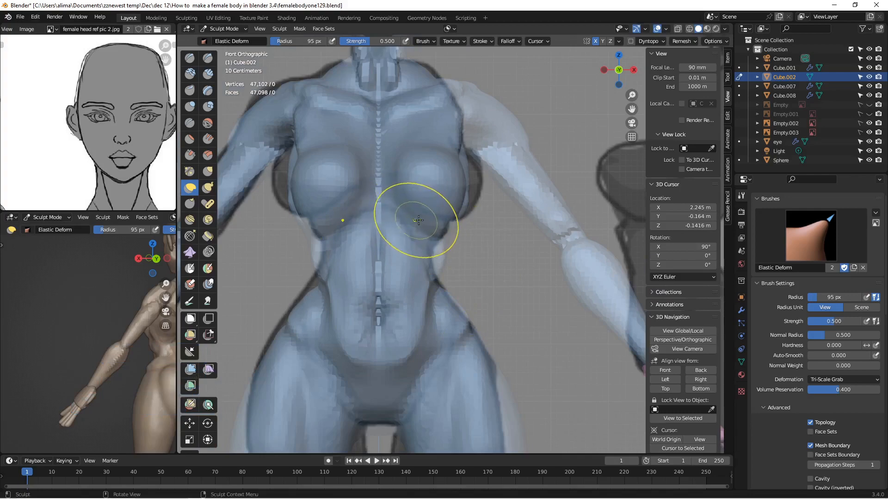
- Deform the side of the lower rib cage outward from an angled view and save the next version, femalebodyone130.blend
{"action": "scroll", "coordinate": [462, 223], "scroll_direction": "down", "scroll_amount": 2}
{"action": "mouse_move", "coordinate": [462, 223]}
{"action": "middle_mouse_down"}
{"action": "mouse_move", "coordinate": [422, 258]}
{"action": "mouse_move", "coordinate": [435, 223]}
{"action": "mouse_move", "coordinate": [426, 232]}
{"action": "middle_mouse_up"}
{"action": "scroll", "coordinate": [423, 257], "scroll_direction": "down", "scroll_amount": 2}
{"action": "scroll", "coordinate": [426, 232], "scroll_direction": "up", "scroll_amount": 2}
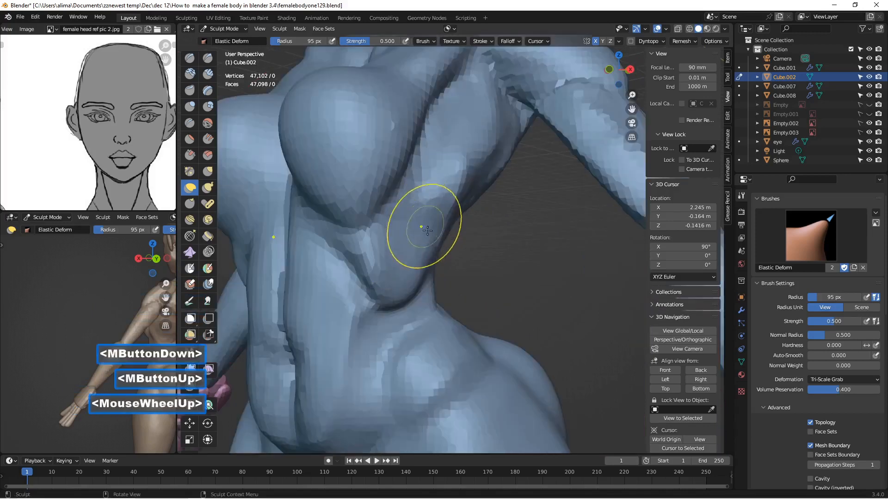
{"action": "left_click_drag", "start_coordinate": [411, 250], "coordinate": [427, 251]}
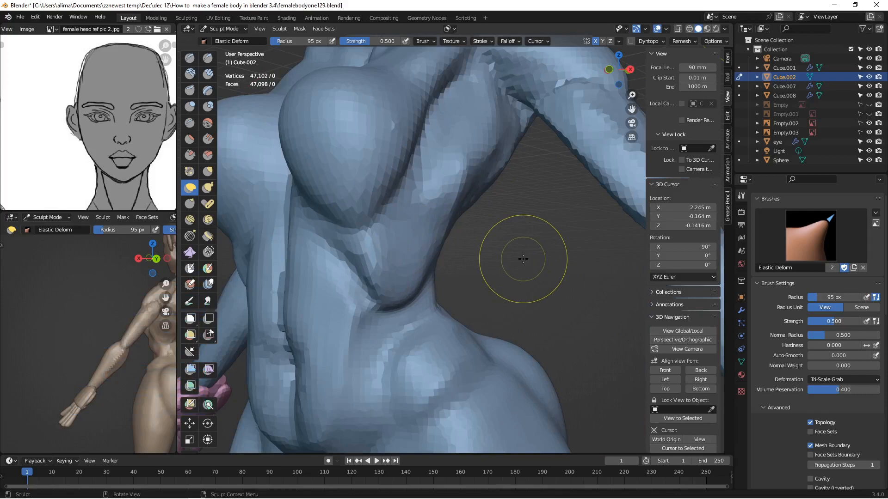
{"action": "key", "text": "Insert"}
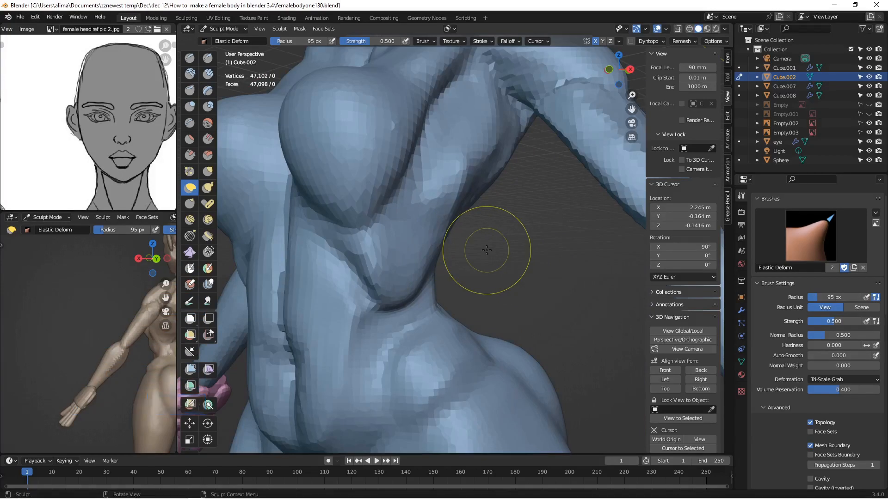
- Sculpt the fold along the underside of the breast with the Crease brush at 53 px radius and 0.250 strength
{"action": "scroll", "coordinate": [486, 250], "scroll_direction": "down", "scroll_amount": 3}
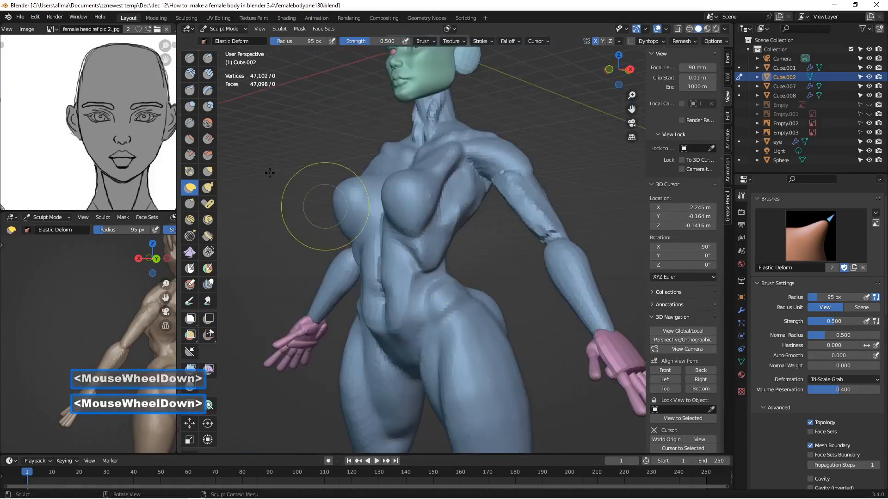
{"action": "left_click", "coordinate": [189, 123]}
{"action": "middle_click_drag", "start_coordinate": [351, 217], "coordinate": [366, 222]}
{"action": "scroll", "coordinate": [366, 222], "scroll_direction": "up", "scroll_amount": 2}
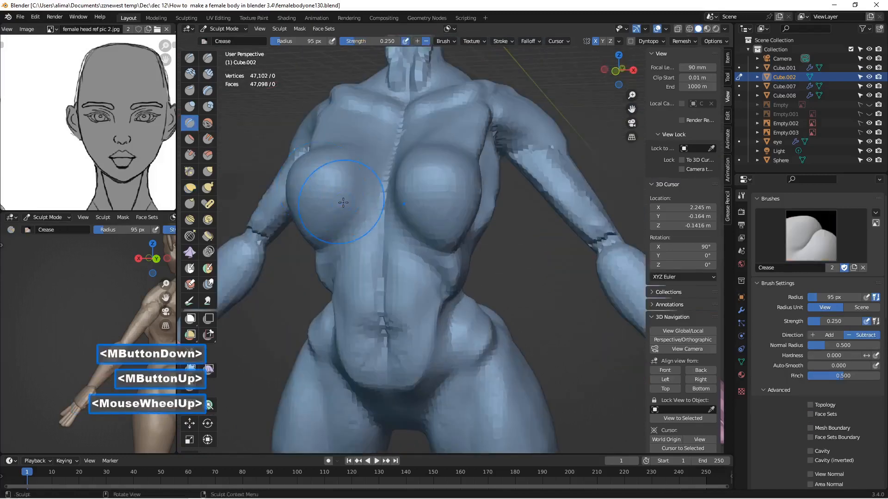
{"action": "key", "text": "f"}
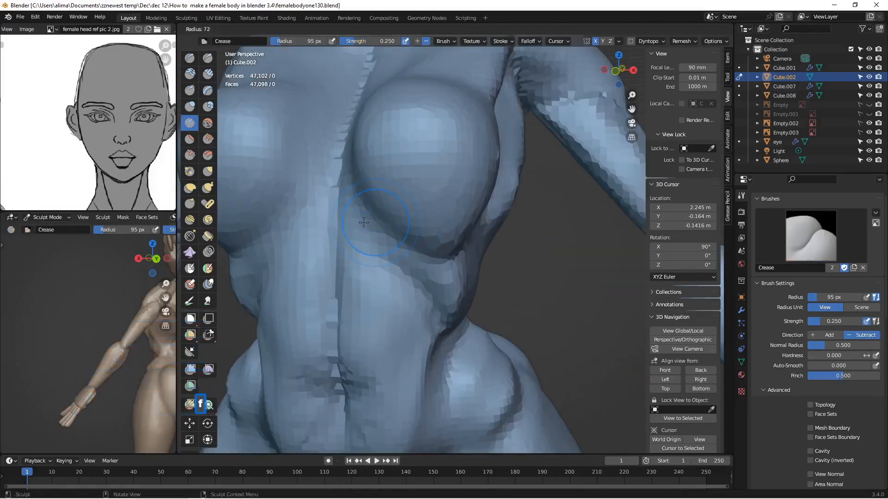
{"action": "left_click", "coordinate": [356, 221]}
{"action": "left_click_drag", "start_coordinate": [356, 222], "coordinate": [366, 211]}
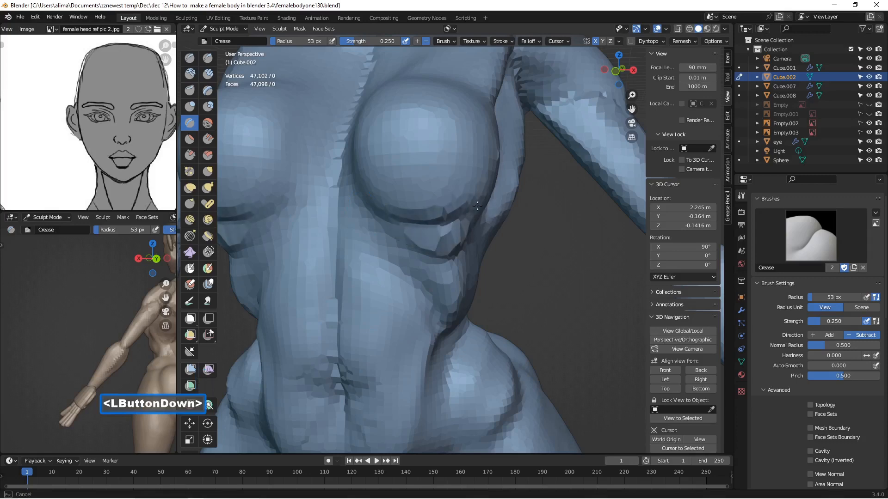
{"action": "left_click_drag", "start_coordinate": [495, 206], "coordinate": [494, 205]}
- Deepen the underbreast crease from a side view and save the next version, femalebodyone131.blend
{"action": "middle_click_drag", "start_coordinate": [494, 205], "coordinate": [498, 204]}
{"action": "left_click_drag", "start_coordinate": [498, 205], "coordinate": [406, 239]}
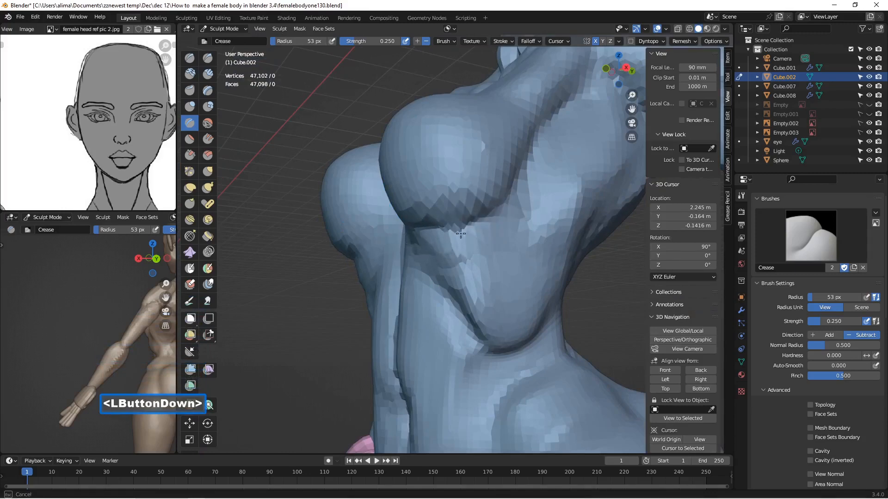
{"action": "left_click_drag", "start_coordinate": [445, 234], "coordinate": [445, 235]}
{"action": "mouse_move", "coordinate": [445, 235]}
{"action": "middle_mouse_down"}
{"action": "mouse_move", "coordinate": [525, 243]}
{"action": "mouse_move", "coordinate": [530, 314]}
{"action": "middle_mouse_up"}
{"action": "scroll", "coordinate": [527, 243], "scroll_direction": "down", "scroll_amount": 2}
{"action": "scroll", "coordinate": [527, 244], "scroll_direction": "up", "scroll_amount": 1}
{"action": "scroll", "coordinate": [529, 314], "scroll_direction": "down", "scroll_amount": 1}
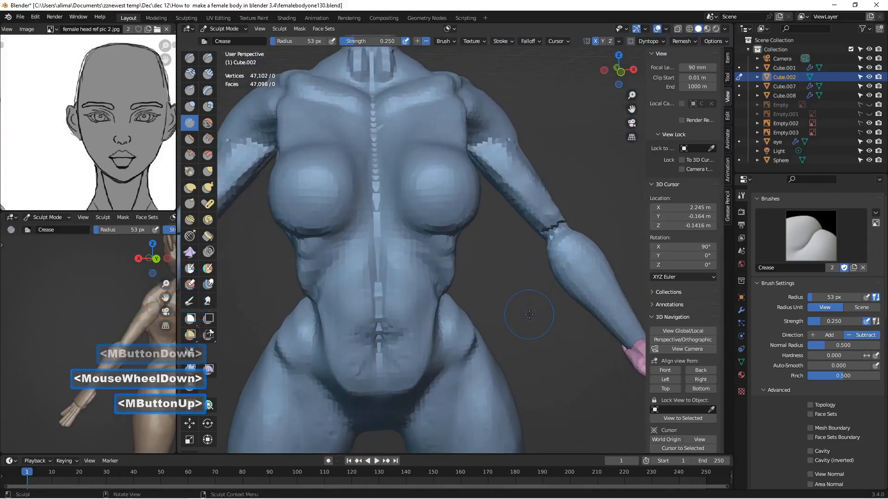
{"action": "key", "text": "Insert"}
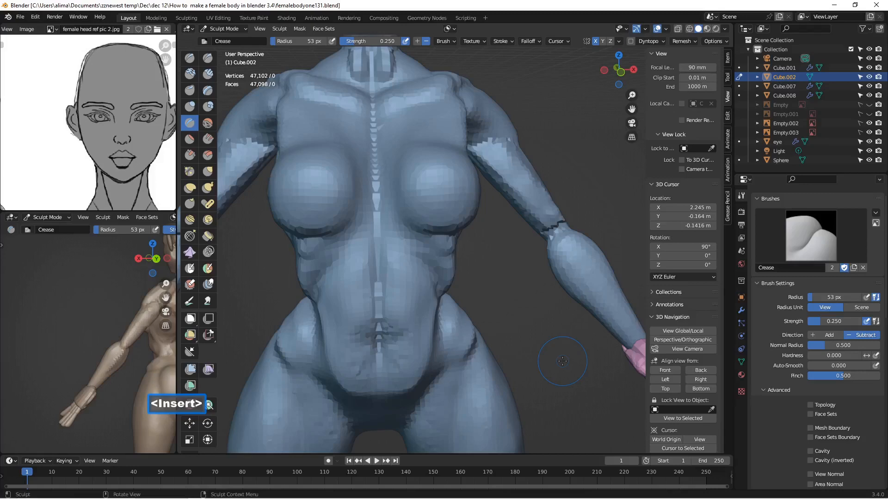
- Smooth the surface of the lower abdomen and the back of the hip
{"action": "scroll", "coordinate": [492, 336], "scroll_direction": "down", "scroll_amount": 2}
{"action": "middle_click_drag", "start_coordinate": [496, 333], "coordinate": [463, 307]}
{"action": "left_click", "coordinate": [439, 316], "text": "shift"}
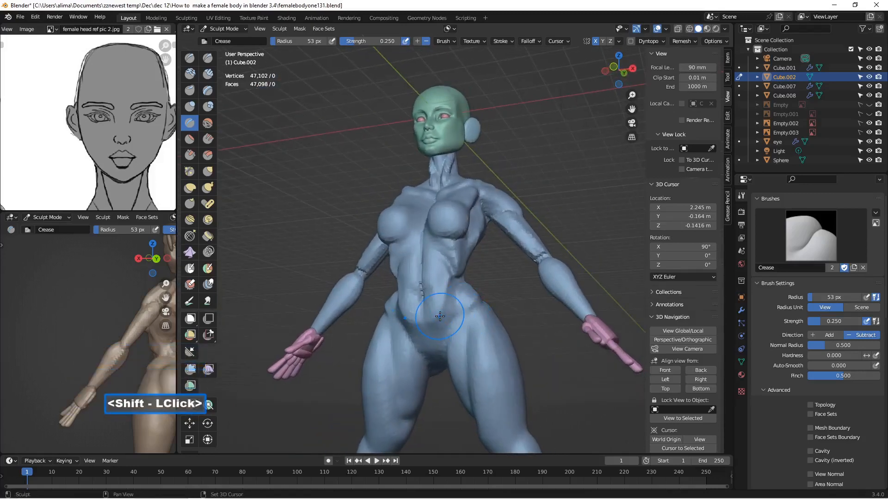
{"action": "mouse_move", "coordinate": [445, 289]}
{"action": "left_mouse_down", "text": "shift"}
{"action": "mouse_move", "coordinate": [447, 315]}
{"action": "mouse_move", "coordinate": [450, 304]}
{"action": "left_mouse_up", "text": "shift"}
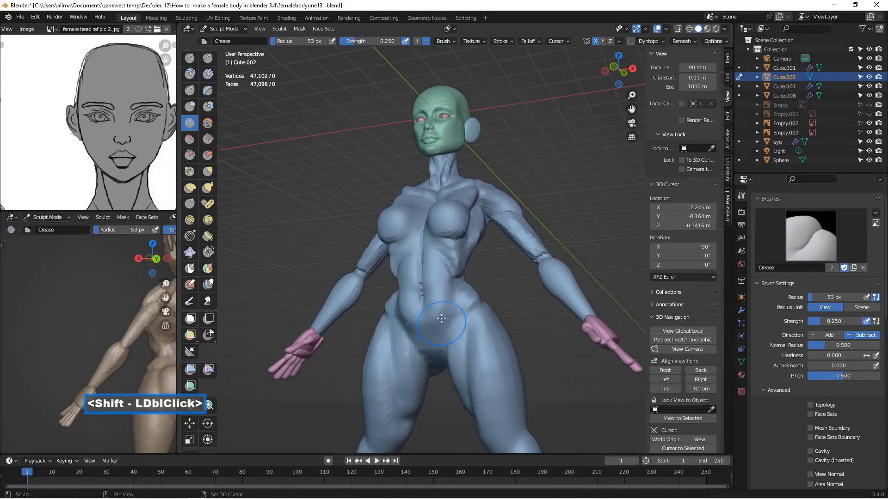
{"action": "left_click", "coordinate": [444, 314], "text": "shift"}
{"action": "middle_click_drag", "start_coordinate": [463, 314], "coordinate": [477, 345]}
{"action": "mouse_move", "coordinate": [484, 329]}
{"action": "left_mouse_down", "text": "shift"}
{"action": "mouse_move", "coordinate": [486, 341]}
{"action": "mouse_move", "coordinate": [488, 302]}
{"action": "mouse_move", "coordinate": [489, 324]}
{"action": "mouse_move", "coordinate": [481, 341]}
{"action": "mouse_move", "coordinate": [477, 334]}
{"action": "left_mouse_up", "text": "shift"}
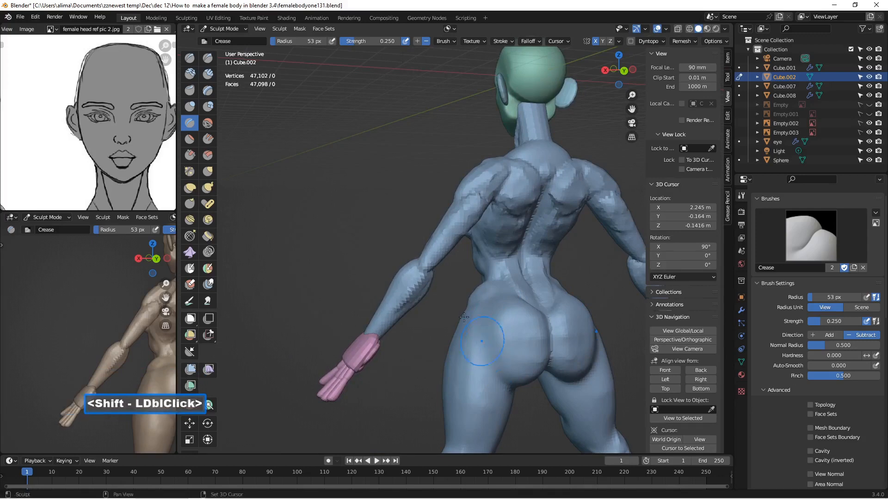
- Crease the fold beneath the buttocks where they meet the thighs, finishing with the brush at 29 px radius
{"action": "left_click", "coordinate": [193, 124]}
{"action": "middle_click_drag", "start_coordinate": [434, 316], "coordinate": [413, 305]}
{"action": "scroll", "coordinate": [413, 305], "scroll_direction": "up", "scroll_amount": 1}
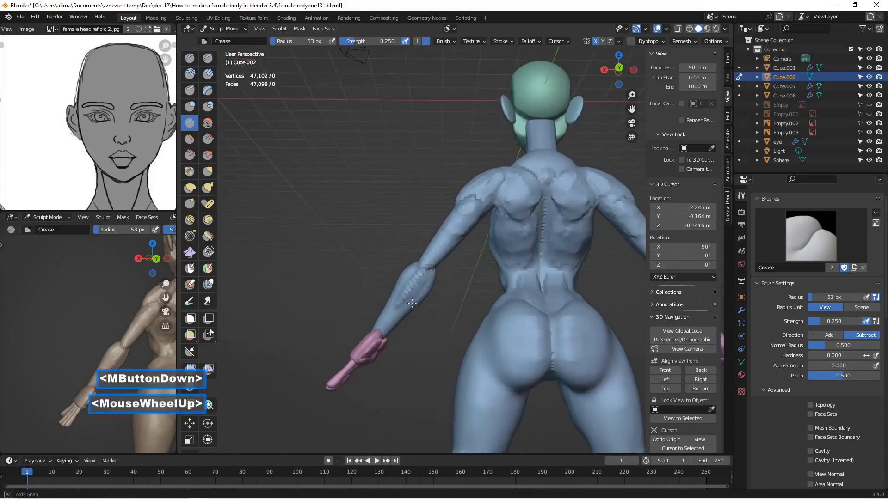
{"action": "left_click_drag", "start_coordinate": [493, 382], "coordinate": [505, 387]}
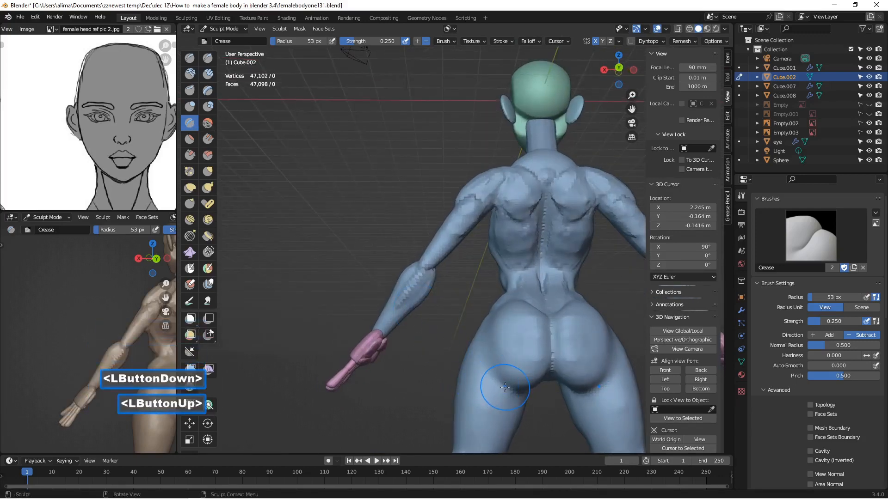
{"action": "key", "text": "f"}
{"action": "left_click", "coordinate": [499, 390]}
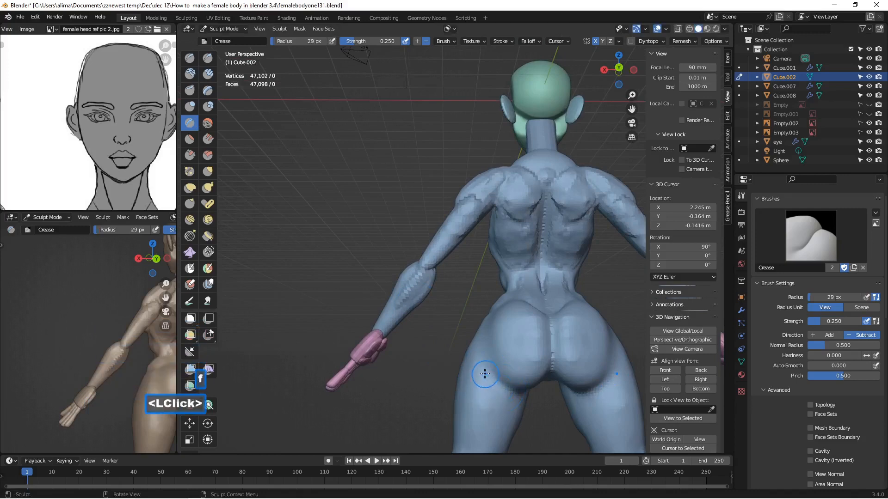
{"action": "left_click_drag", "start_coordinate": [488, 376], "coordinate": [517, 389]}
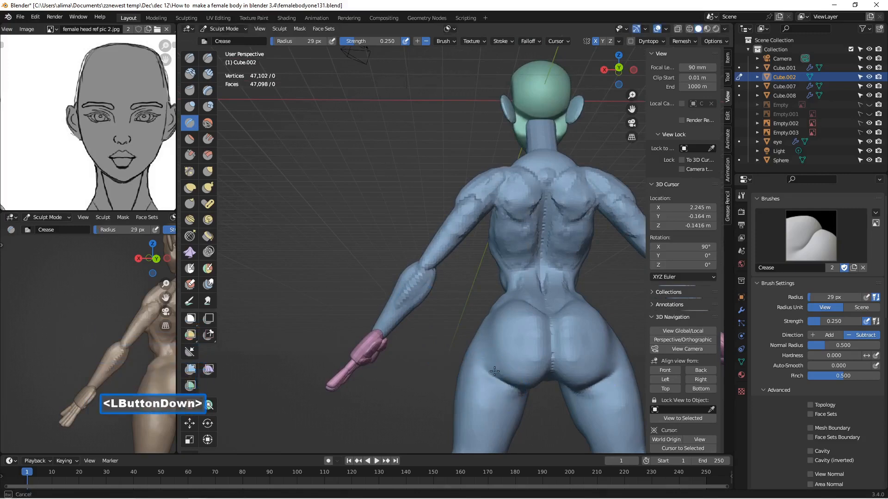
{"action": "left_click_drag", "start_coordinate": [514, 383], "coordinate": [514, 384]}
- Smooth the upper outer area of the buttock with the brush at 46 px radius
{"action": "mouse_move", "coordinate": [514, 385]}
{"action": "middle_mouse_down"}
{"action": "mouse_move", "coordinate": [523, 347]}
{"action": "mouse_move", "coordinate": [512, 346]}
{"action": "mouse_move", "coordinate": [512, 339]}
{"action": "middle_mouse_up"}
{"action": "key", "text": "f"}
{"action": "left_click", "coordinate": [507, 338]}
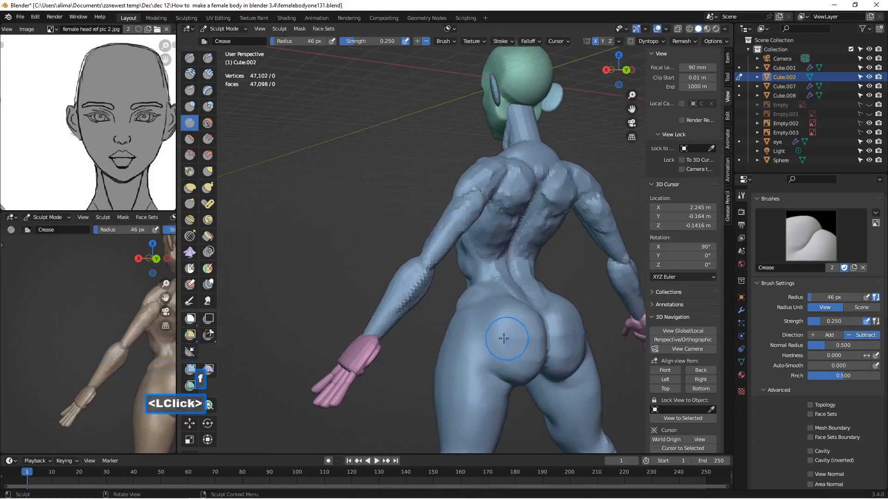
{"action": "left_click", "coordinate": [481, 320], "text": "shift"}
{"action": "mouse_move", "coordinate": [491, 318]}
{"action": "left_mouse_down", "text": "shift"}
{"action": "mouse_move", "coordinate": [494, 329]}
{"action": "mouse_move", "coordinate": [509, 319]}
{"action": "mouse_move", "coordinate": [494, 335]}
{"action": "left_mouse_up", "text": "shift"}
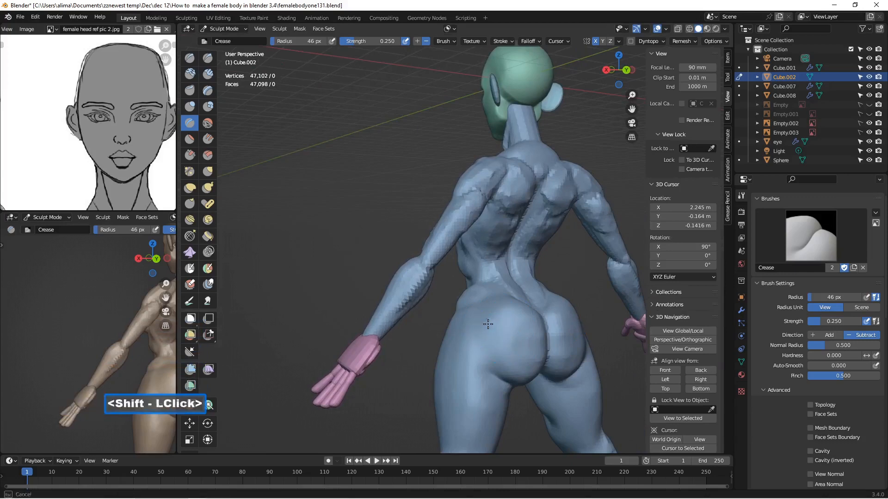
- Check the full figure from the front and save the next version, femalebodyone132.blend
{"action": "scroll", "coordinate": [459, 326], "scroll_direction": "down", "scroll_amount": 2}
{"action": "middle_click_drag", "start_coordinate": [459, 325], "coordinate": [570, 316]}
{"action": "scroll", "coordinate": [569, 316], "scroll_direction": "up", "scroll_amount": 1}
{"action": "scroll", "coordinate": [575, 358], "scroll_direction": "down", "scroll_amount": 1}
{"action": "scroll", "coordinate": [574, 358], "scroll_direction": "up", "scroll_amount": 1}
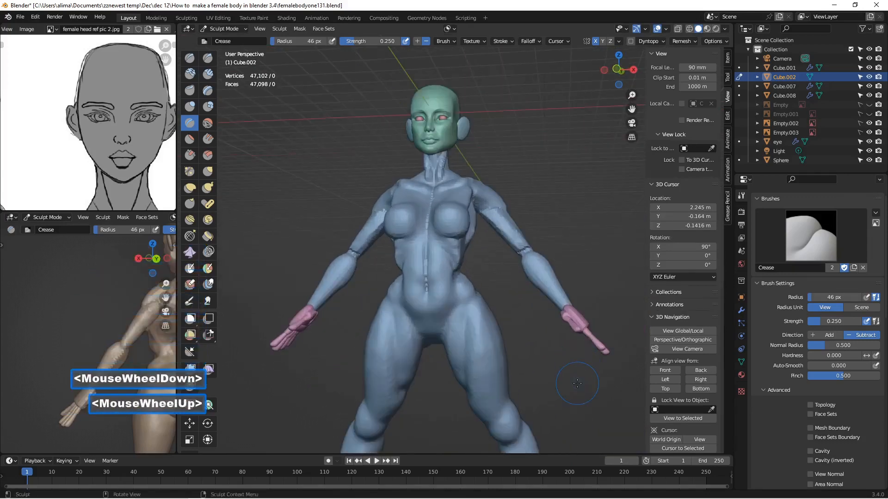
{"action": "scroll", "coordinate": [576, 370], "scroll_direction": "down", "scroll_amount": 1}
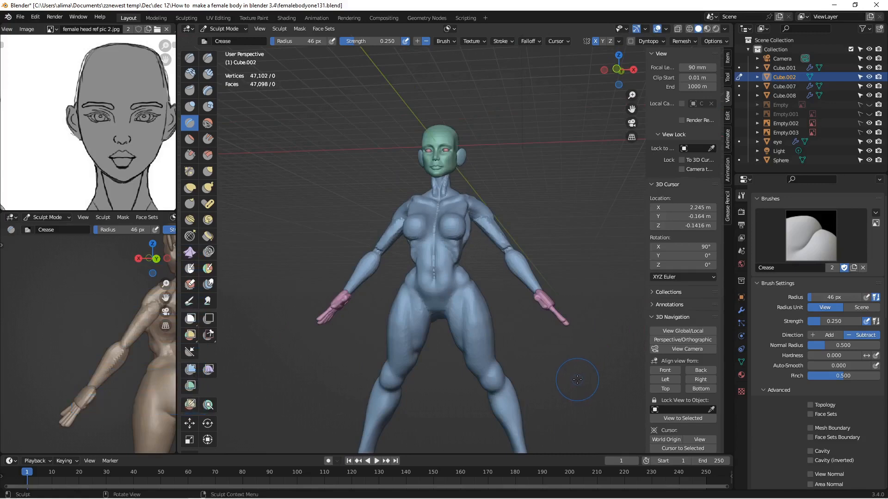
{"action": "middle_click_drag", "start_coordinate": [567, 372], "coordinate": [563, 373]}
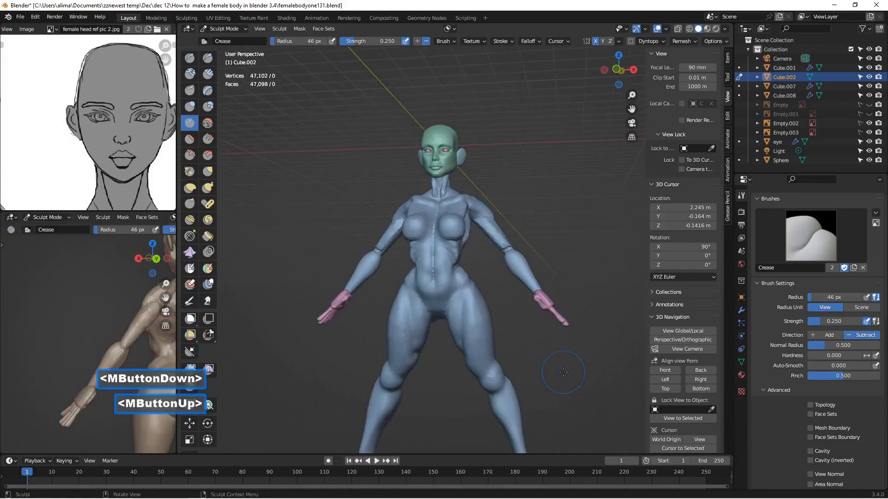
{"action": "key", "text": "Insert"}
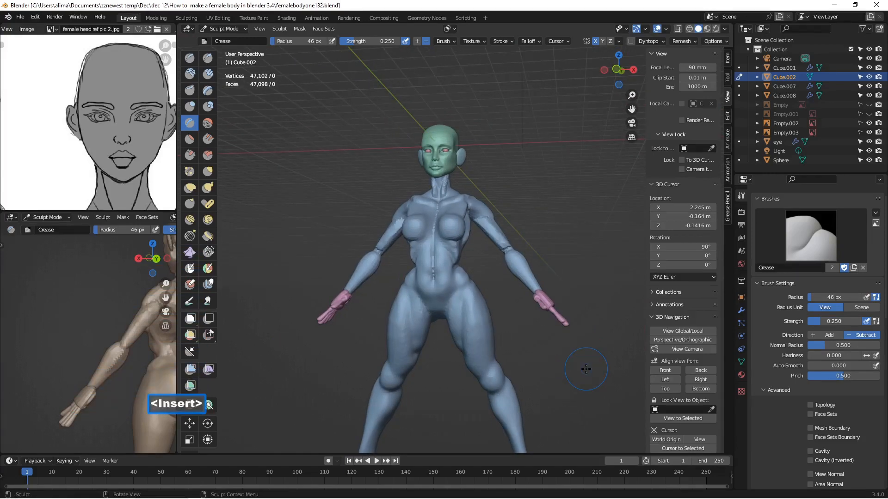
- Add a Smooth modifier to the body mesh with factor 1 and 28 repeats
{"action": "left_click", "coordinate": [741, 310]}
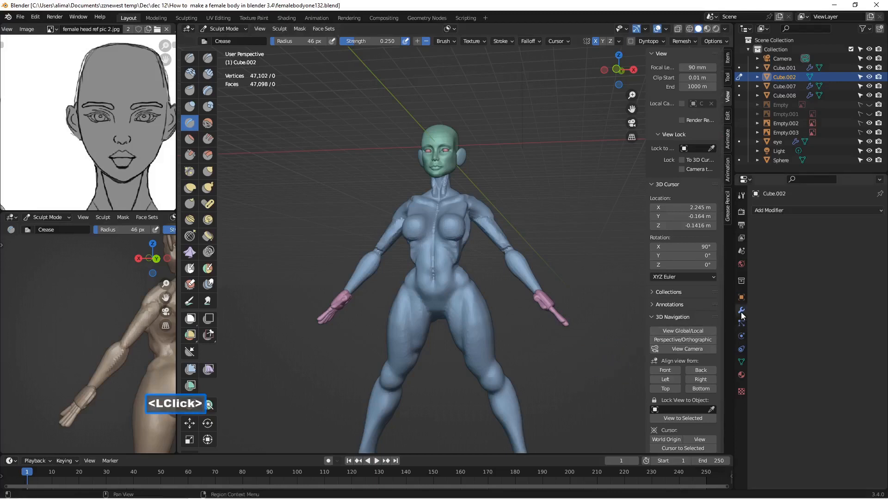
{"action": "left_click", "coordinate": [804, 210]}
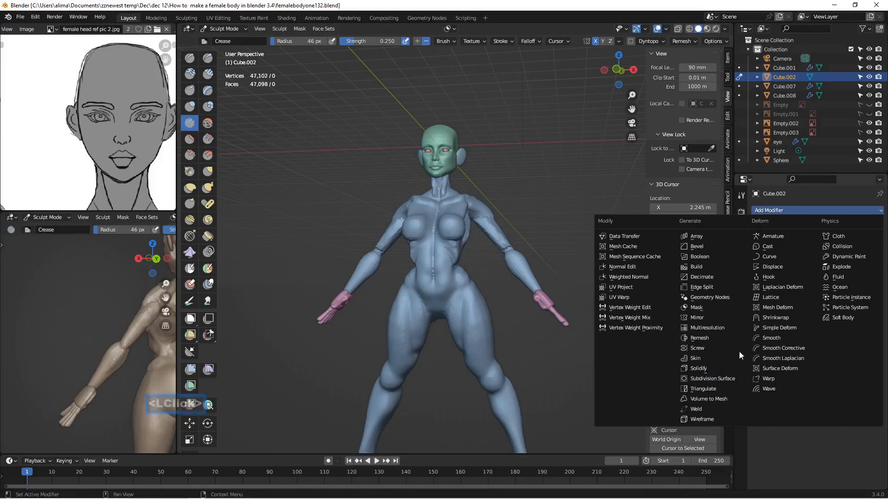
{"action": "left_click", "coordinate": [772, 338]}
{"action": "left_click", "coordinate": [810, 272]}
{"action": "type", "text": "1"}
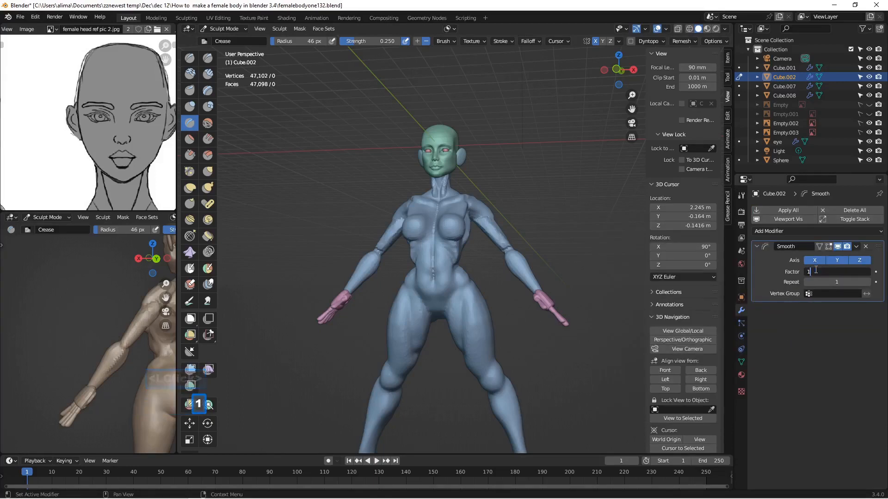
{"action": "left_click", "coordinate": [828, 322]}
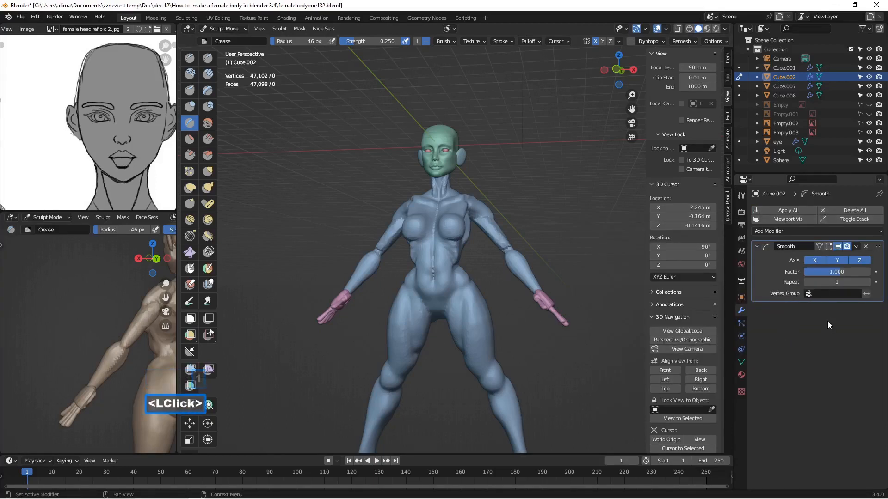
{"action": "left_click", "coordinate": [838, 282]}
{"action": "type", "text": "28"}
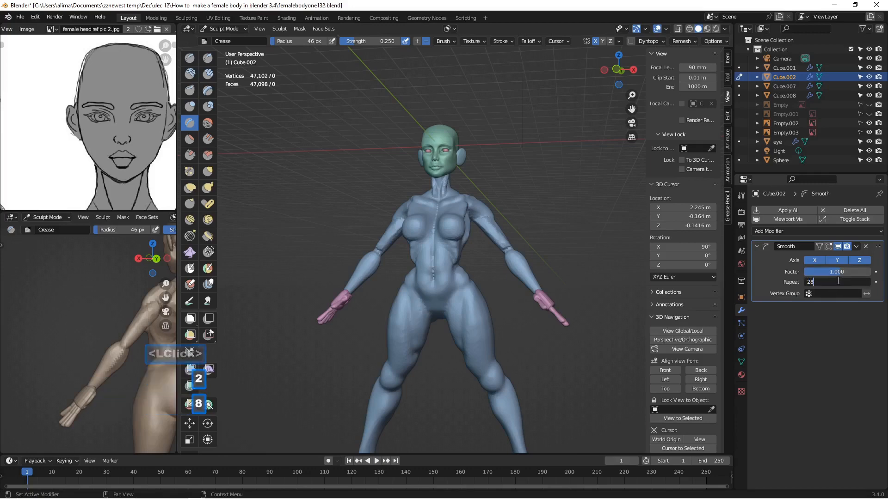
{"action": "key", "text": "Return"}
- Inspect the smoothed body from the front and back, and apply the Smooth modifier
{"action": "middle_click_drag", "start_coordinate": [444, 243], "coordinate": [538, 249]}
{"action": "scroll", "coordinate": [535, 258], "scroll_direction": "up", "scroll_amount": 1}
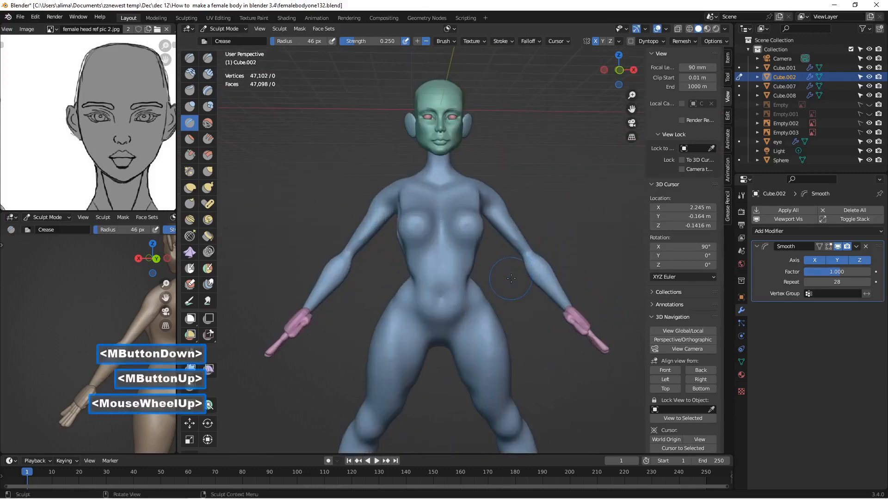
{"action": "middle_click_drag", "start_coordinate": [510, 278], "coordinate": [307, 285]}
{"action": "scroll", "coordinate": [421, 268], "scroll_direction": "up", "scroll_amount": 1}
{"action": "scroll", "coordinate": [513, 267], "scroll_direction": "down", "scroll_amount": 1}
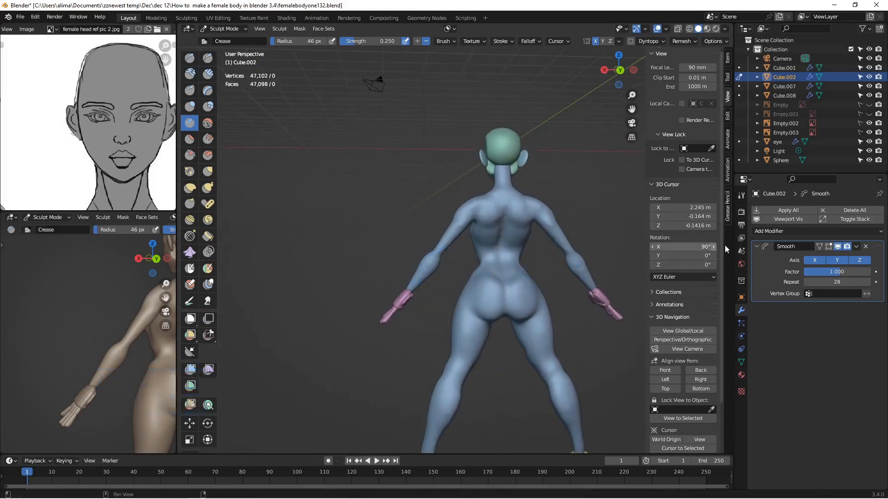
{"action": "left_click", "coordinate": [780, 211]}
- Set the body's remesh voxel size to about 0.0565 m and voxel-remesh it
{"action": "scroll", "coordinate": [467, 240], "scroll_direction": "up", "scroll_amount": 1}
{"action": "middle_click_drag", "start_coordinate": [462, 241], "coordinate": [504, 239]}
{"action": "scroll", "coordinate": [504, 239], "scroll_direction": "up", "scroll_amount": 3}
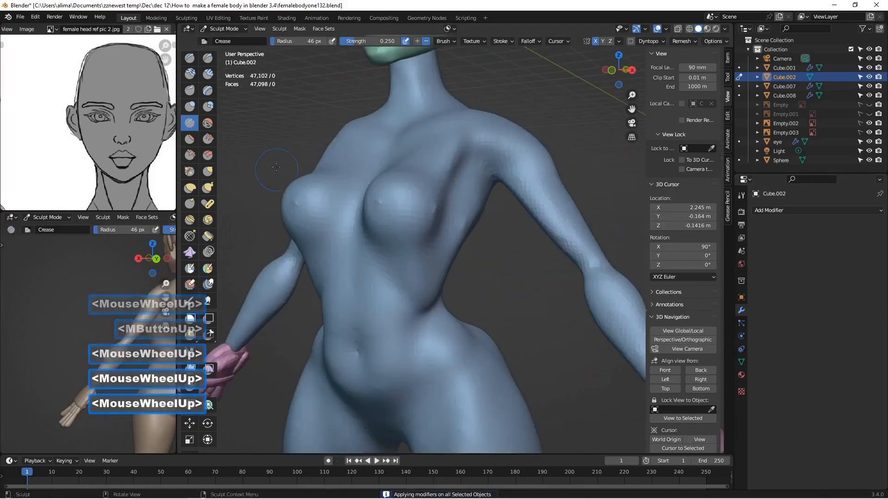
{"action": "scroll", "coordinate": [362, 196], "scroll_direction": "down", "scroll_amount": 1}
{"action": "middle_click_drag", "start_coordinate": [361, 196], "coordinate": [398, 200]}
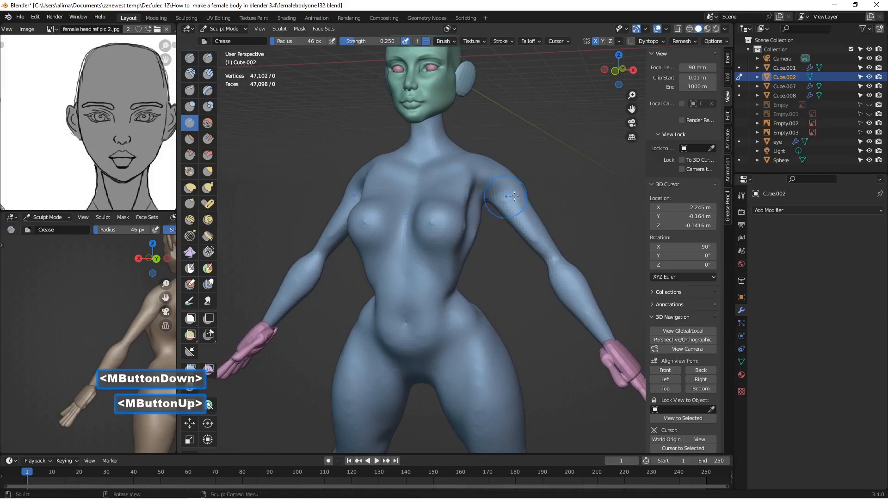
{"action": "key", "text": "r"}
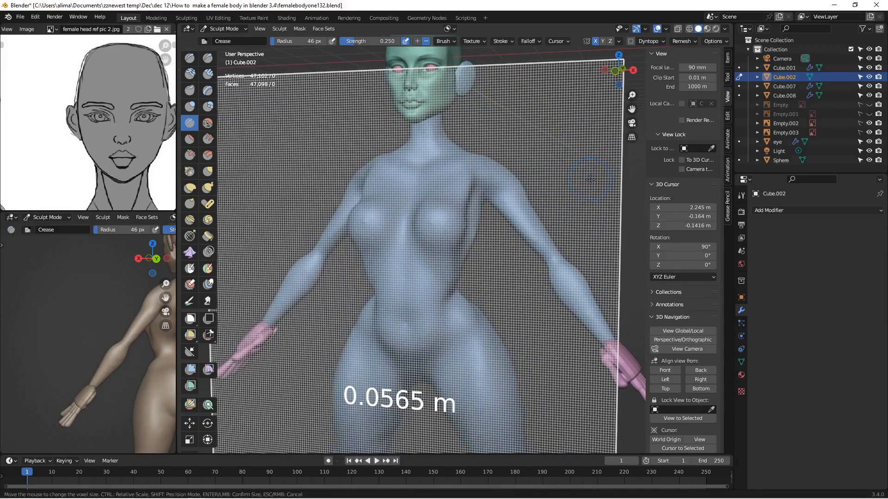
{"action": "left_click", "coordinate": [590, 179]}
{"action": "key", "text": "ctrl+r"}
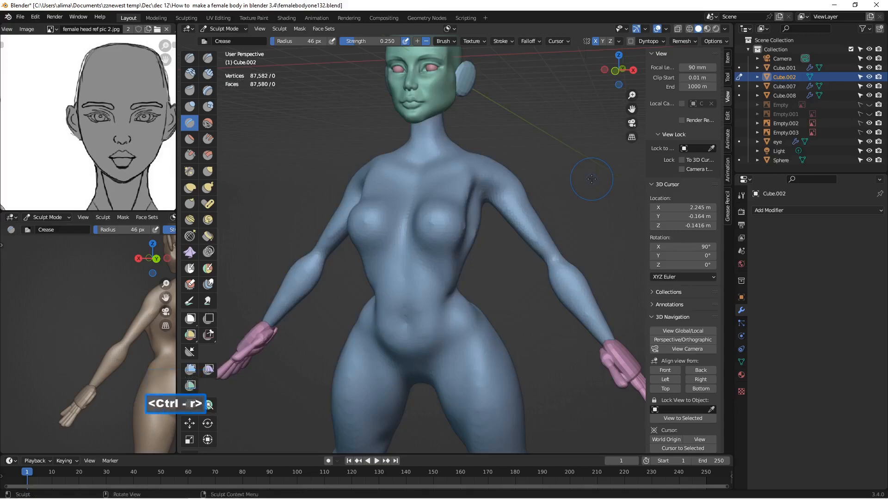
- Remesh the body at a finer voxel size of about 0.049 m and save the next version, femalebodyone133.blend
{"action": "scroll", "coordinate": [535, 202], "scroll_direction": "down", "scroll_amount": 2}
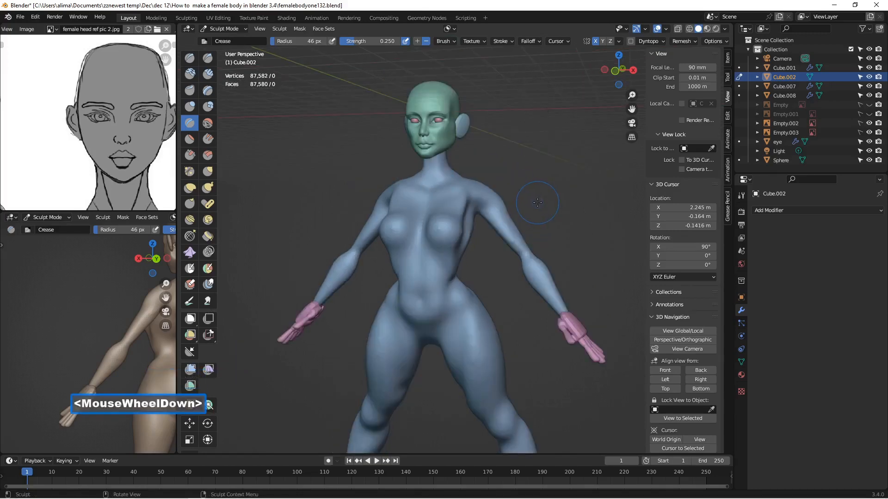
{"action": "scroll", "coordinate": [536, 203], "scroll_direction": "up", "scroll_amount": 1}
{"action": "scroll", "coordinate": [530, 205], "scroll_direction": "down", "scroll_amount": 1}
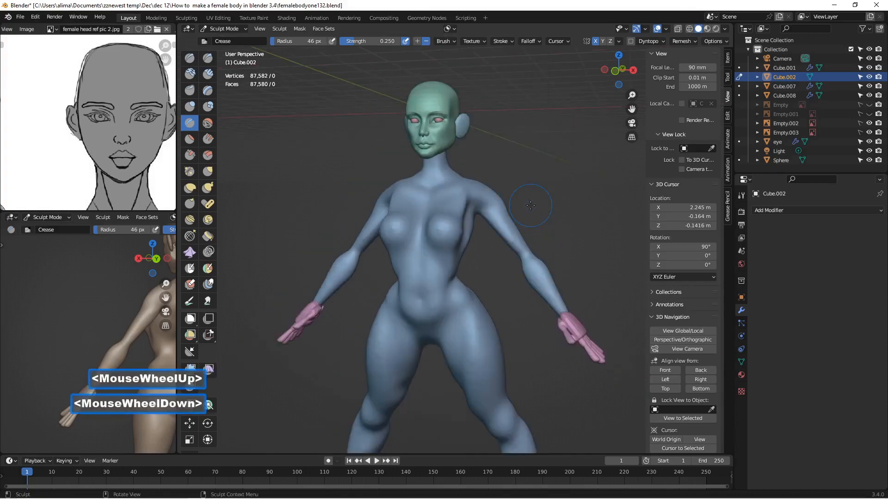
{"action": "key", "text": "r"}
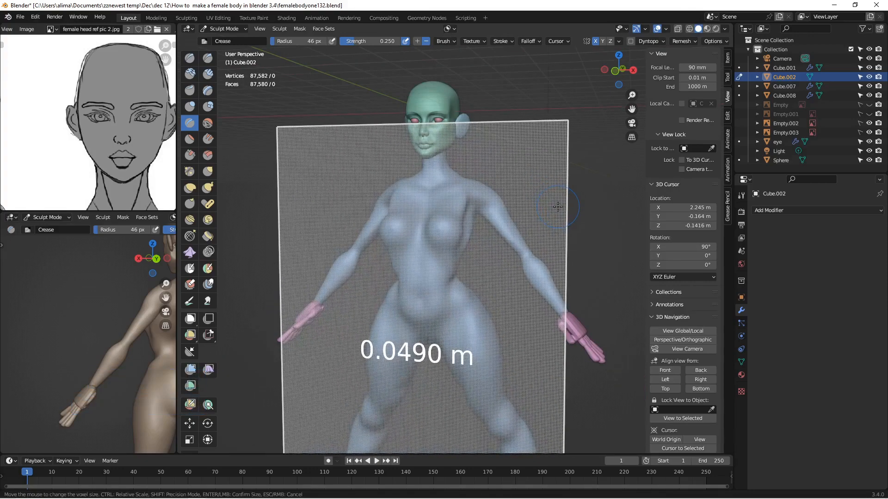
{"action": "left_click", "coordinate": [559, 206]}
{"action": "key", "text": "ctrl+r"}
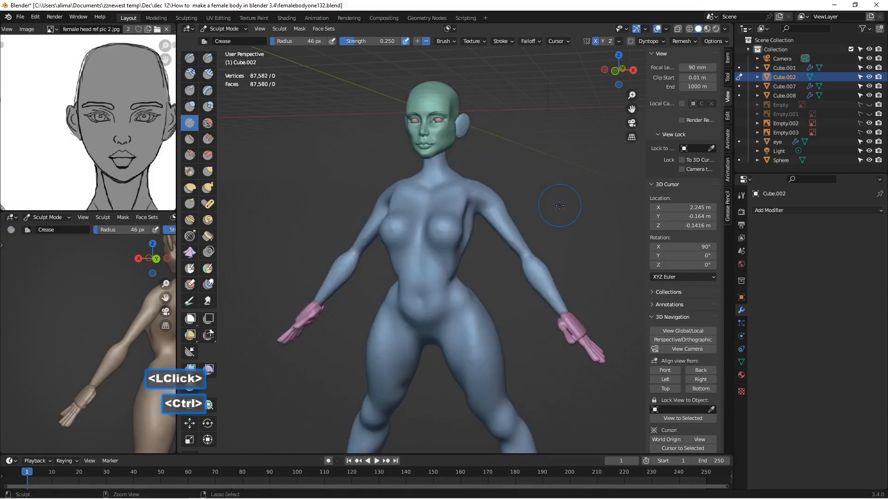
{"action": "scroll", "coordinate": [559, 205], "scroll_direction": "up", "scroll_amount": 1}
{"action": "scroll", "coordinate": [559, 205], "scroll_direction": "down", "scroll_amount": 1}
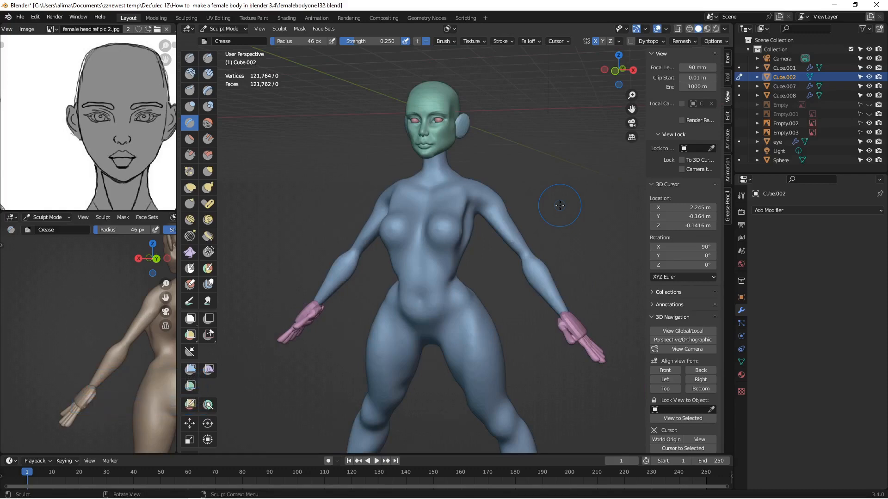
{"action": "key", "text": "Insert"}
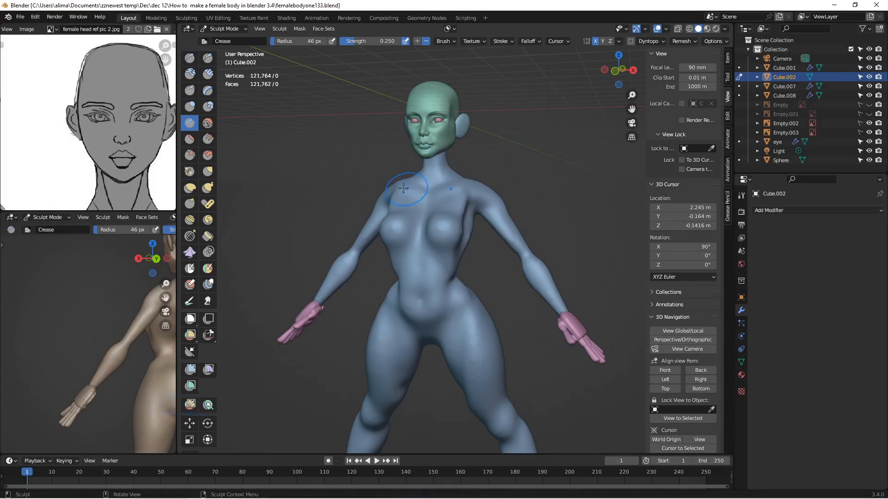
- Crease the fold under the breasts and the line from the outer breast up to the armpit
{"action": "scroll", "coordinate": [405, 188], "scroll_direction": "up", "scroll_amount": 2}
{"action": "scroll", "coordinate": [319, 209], "scroll_direction": "up", "scroll_amount": 2}
{"action": "mouse_move", "coordinate": [391, 238]}
{"action": "left_mouse_down"}
{"action": "mouse_move", "coordinate": [407, 252]}
{"action": "mouse_move", "coordinate": [455, 252]}
{"action": "left_mouse_up"}
{"action": "middle_click_drag", "start_coordinate": [456, 252], "coordinate": [443, 212]}
{"action": "left_click", "coordinate": [495, 209]}
{"action": "left_click_drag", "start_coordinate": [495, 210], "coordinate": [522, 170]}
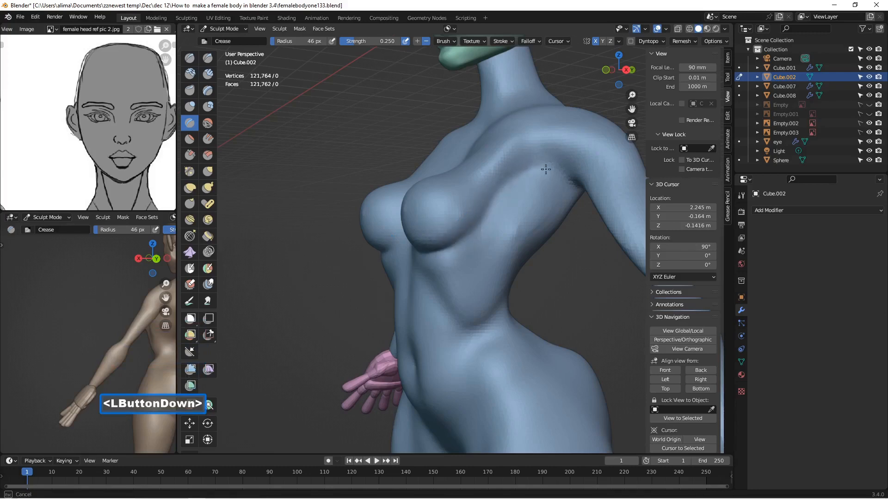
{"action": "left_click_drag", "start_coordinate": [546, 169], "coordinate": [546, 171]}
{"action": "middle_click_drag", "start_coordinate": [493, 217], "coordinate": [567, 205]}
{"action": "scroll", "coordinate": [567, 205], "scroll_direction": "down", "scroll_amount": 2}
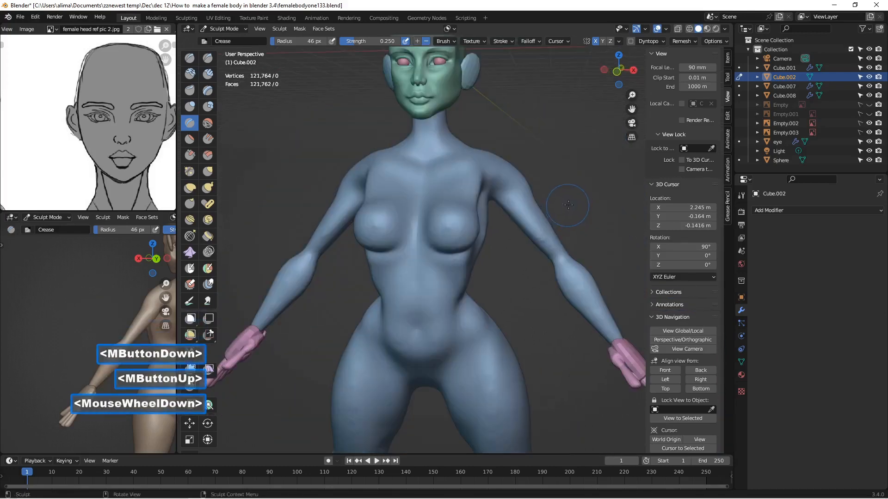
{"action": "left_click_drag", "start_coordinate": [631, 109], "coordinate": [603, 141]}
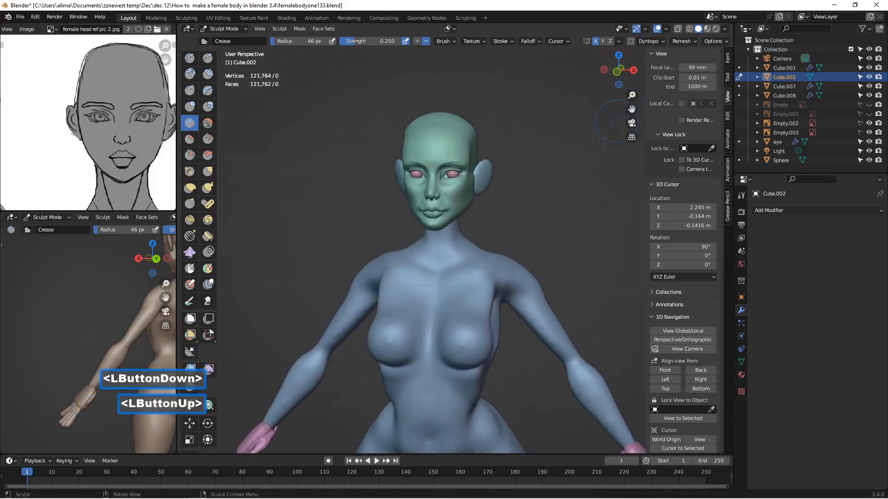
- Enlarge the brush to 67 px radius and smooth the base of the neck and upper chest
{"action": "scroll", "coordinate": [480, 265], "scroll_direction": "up", "scroll_amount": 2}
{"action": "key", "text": "f"}
{"action": "left_click", "coordinate": [480, 288]}
{"action": "left_click_drag", "start_coordinate": [468, 289], "coordinate": [442, 273], "text": "shift"}
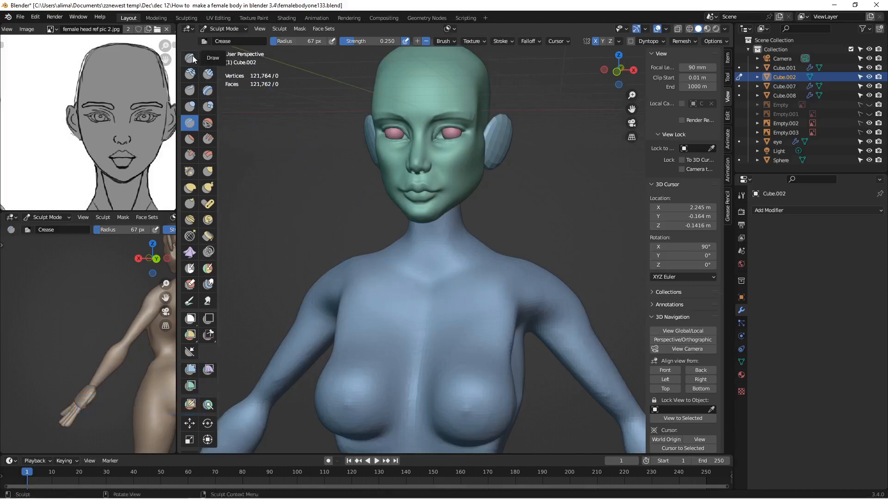
- Carve the side of the neck just below the jaw using the Draw Sharp brush at 27 px radius
{"action": "left_click", "coordinate": [207, 59]}
{"action": "mouse_move", "coordinate": [392, 263]}
{"action": "middle_mouse_down"}
{"action": "mouse_move", "coordinate": [396, 287]}
{"action": "mouse_move", "coordinate": [443, 276]}
{"action": "mouse_move", "coordinate": [407, 250]}
{"action": "middle_mouse_up"}
{"action": "scroll", "coordinate": [438, 244], "scroll_direction": "up", "scroll_amount": 3}
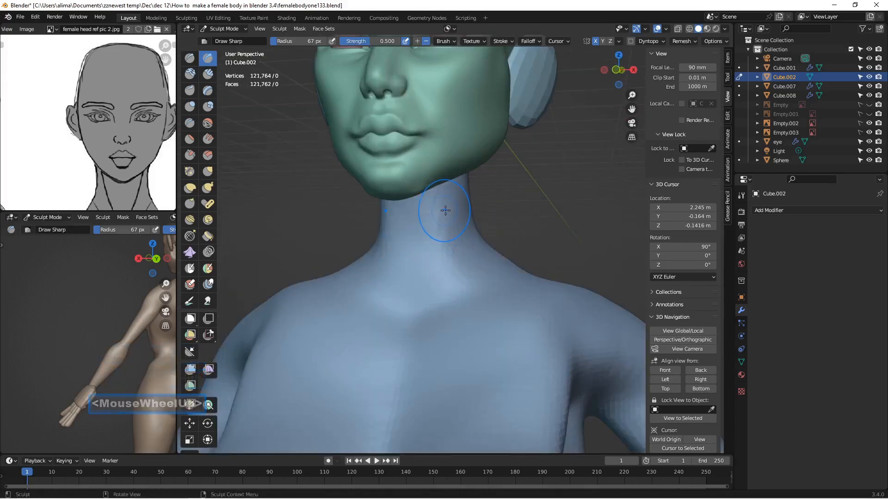
{"action": "key", "text": "f"}
{"action": "left_click", "coordinate": [430, 213]}
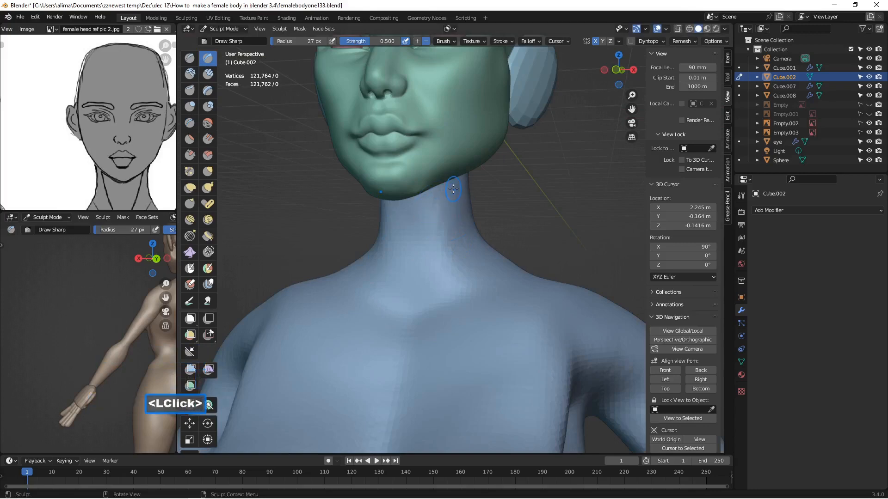
{"action": "left_click_drag", "start_coordinate": [454, 188], "coordinate": [450, 199]}
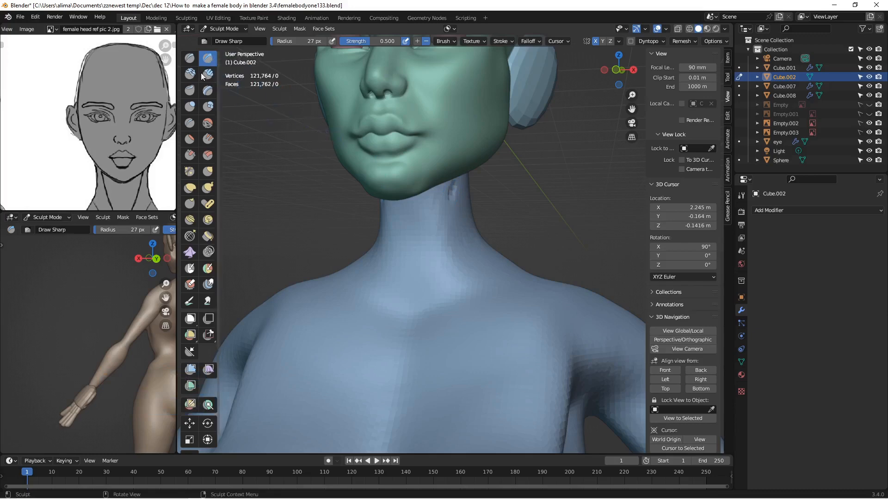
- Build up the front neck muscles from the jaw down to the pit of the neck with the Draw brush
{"action": "left_click", "coordinate": [189, 61]}
{"action": "mouse_move", "coordinate": [447, 187]}
{"action": "left_mouse_down"}
{"action": "mouse_move", "coordinate": [423, 302]}
{"action": "mouse_move", "coordinate": [460, 182]}
{"action": "left_mouse_up"}
{"action": "mouse_move", "coordinate": [460, 183]}
{"action": "middle_mouse_down"}
{"action": "mouse_move", "coordinate": [436, 242]}
{"action": "mouse_move", "coordinate": [459, 248]}
{"action": "mouse_move", "coordinate": [479, 278]}
{"action": "mouse_move", "coordinate": [466, 271]}
{"action": "middle_mouse_up"}
{"action": "scroll", "coordinate": [460, 250], "scroll_direction": "down", "scroll_amount": 2}
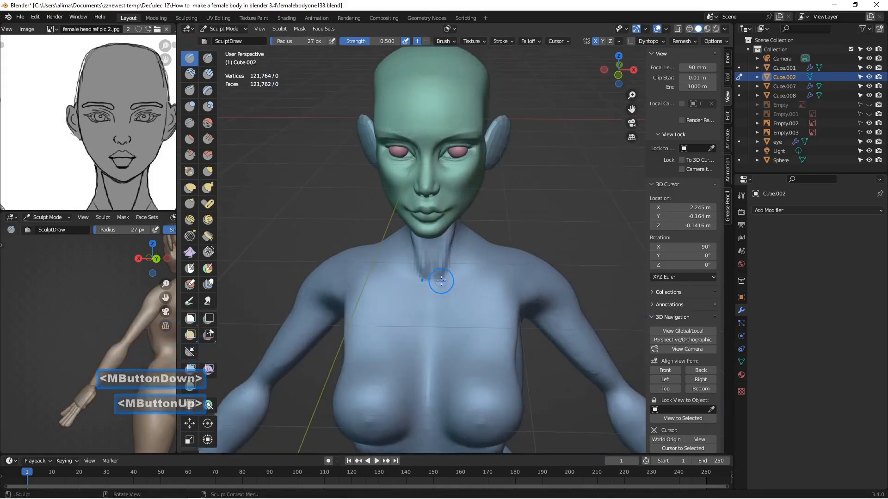
{"action": "left_click_drag", "start_coordinate": [441, 276], "coordinate": [440, 285]}
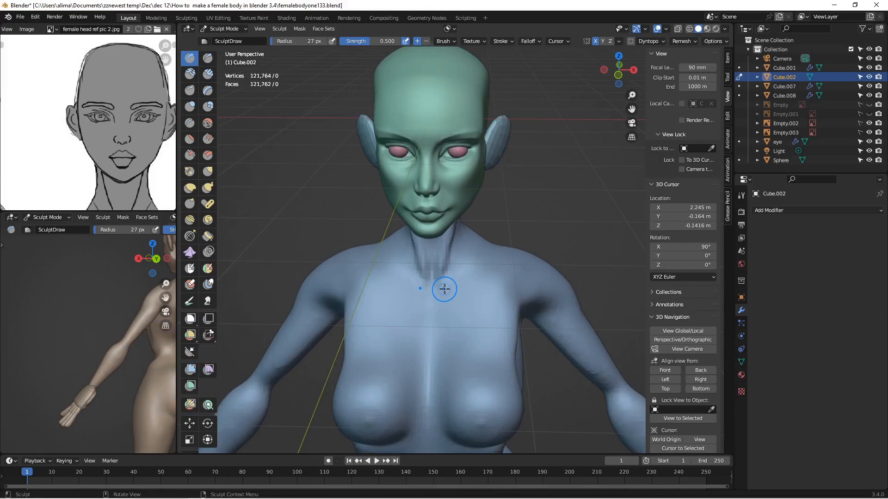
- Sculpt raised collarbones from the pit of the neck out to the shoulders and save the next version, femalebodyone134.blend
{"action": "left_click_drag", "start_coordinate": [445, 290], "coordinate": [504, 279]}
{"action": "middle_click_drag", "start_coordinate": [504, 279], "coordinate": [500, 303]}
{"action": "mouse_move", "coordinate": [507, 289]}
{"action": "left_mouse_down"}
{"action": "mouse_move", "coordinate": [523, 260]}
{"action": "mouse_move", "coordinate": [544, 251]}
{"action": "left_mouse_up"}
{"action": "mouse_move", "coordinate": [544, 252]}
{"action": "left_mouse_down"}
{"action": "mouse_move", "coordinate": [513, 275]}
{"action": "mouse_move", "coordinate": [470, 278]}
{"action": "left_mouse_up"}
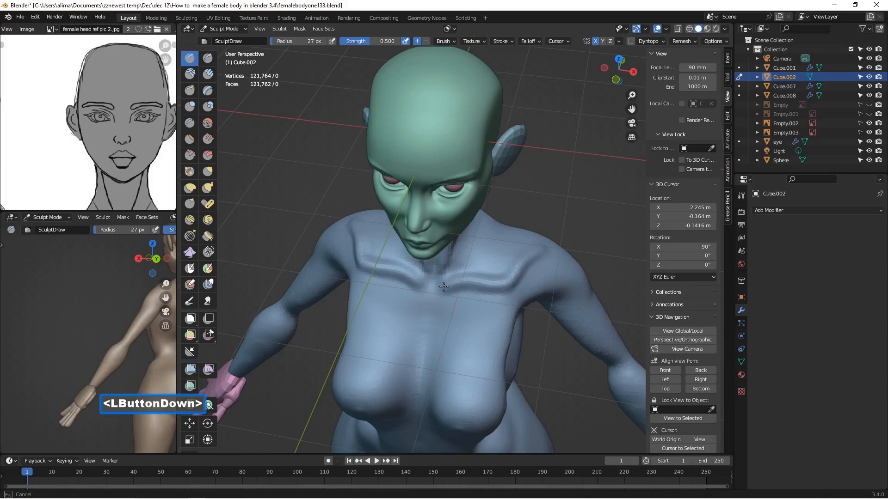
{"action": "left_click_drag", "start_coordinate": [444, 288], "coordinate": [445, 287]}
{"action": "middle_click_drag", "start_coordinate": [450, 273], "coordinate": [560, 237]}
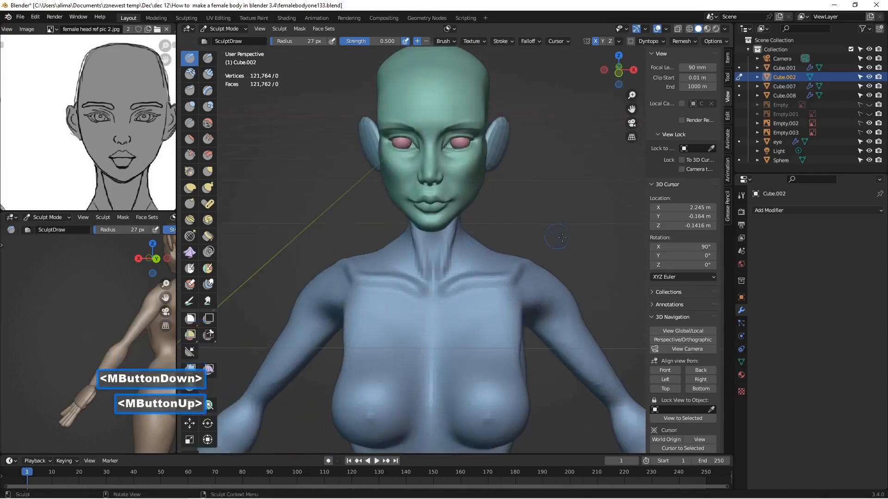
{"action": "key", "text": "Insert"}
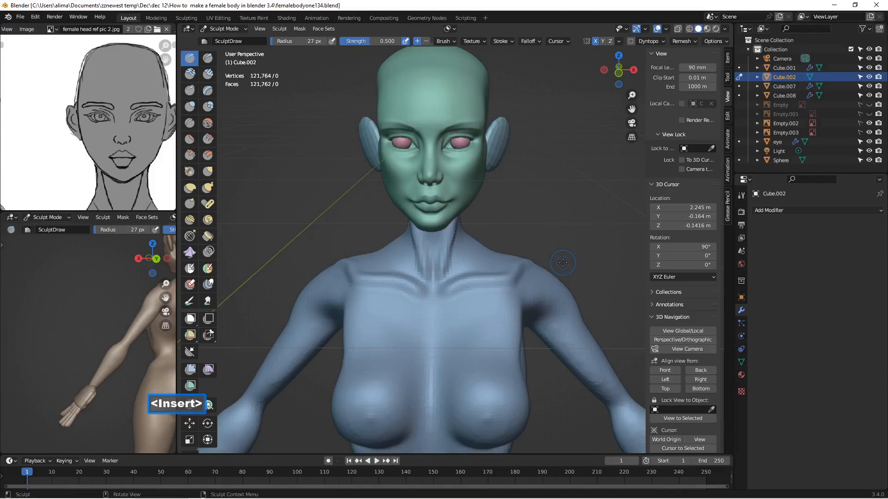
- Crease the arched lower edge of the rib cage beneath the breasts using the Crease brush
{"action": "scroll", "coordinate": [534, 234], "scroll_direction": "down", "scroll_amount": 2}
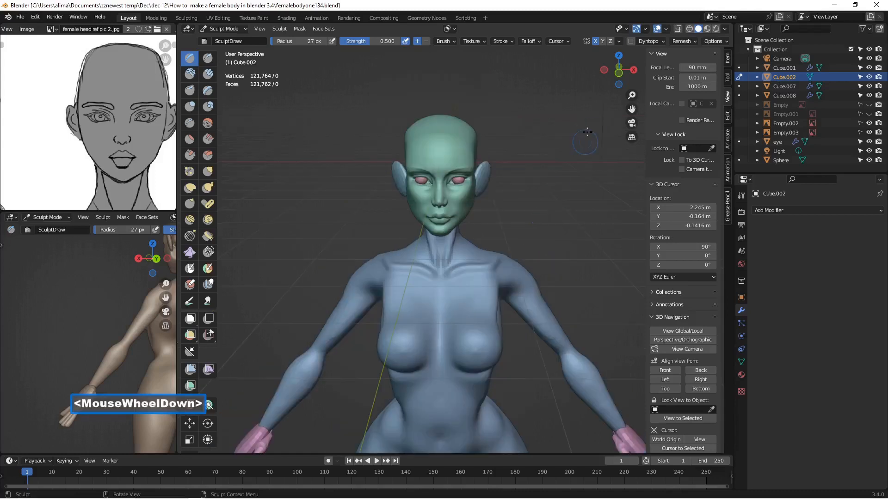
{"action": "mouse_move", "coordinate": [632, 109]}
{"action": "left_mouse_down"}
{"action": "mouse_move", "coordinate": [632, 28]}
{"action": "mouse_move", "coordinate": [632, 109]}
{"action": "left_mouse_up"}
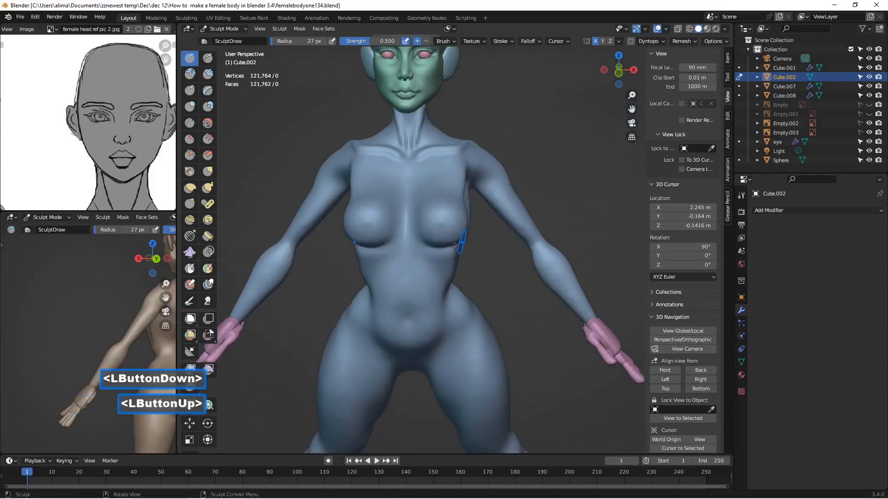
{"action": "scroll", "coordinate": [455, 248], "scroll_direction": "up", "scroll_amount": 3}
{"action": "middle_click_drag", "start_coordinate": [455, 248], "coordinate": [457, 255]}
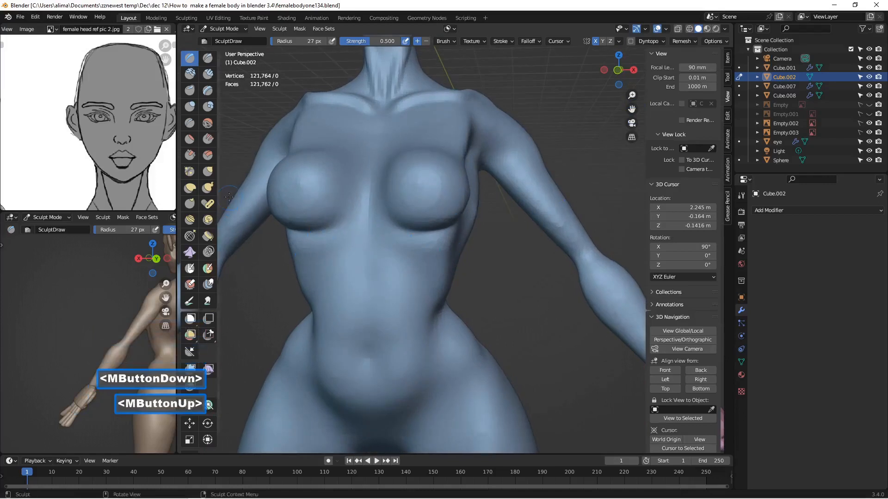
{"action": "left_click", "coordinate": [189, 123]}
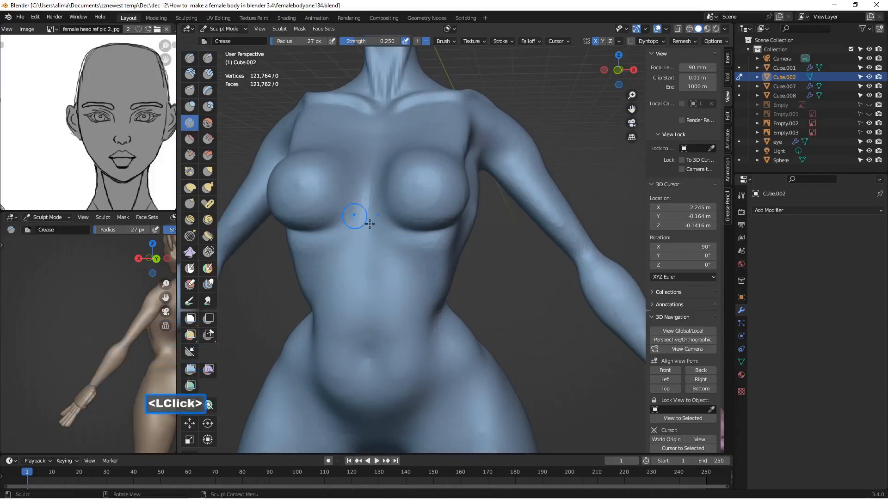
{"action": "left_click_drag", "start_coordinate": [375, 243], "coordinate": [427, 291]}
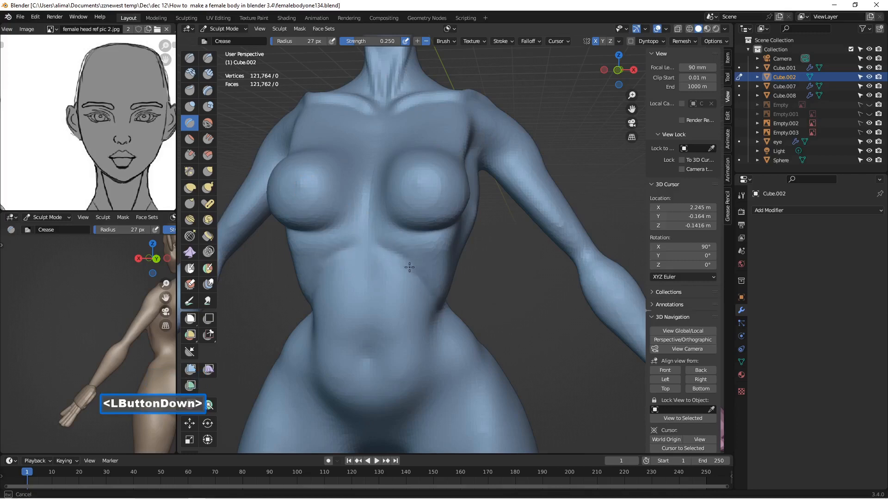
{"action": "left_click_drag", "start_coordinate": [405, 267], "coordinate": [430, 292]}
- Crease the vertical midline of the abdomen and carve the navel with the Crease brush at 27 px radius
{"action": "left_click_drag", "start_coordinate": [366, 296], "coordinate": [368, 347]}
{"action": "mouse_move", "coordinate": [368, 347]}
{"action": "middle_mouse_down"}
{"action": "mouse_move", "coordinate": [373, 324]}
{"action": "mouse_move", "coordinate": [368, 344]}
{"action": "middle_mouse_up"}
{"action": "left_click_drag", "start_coordinate": [366, 341], "coordinate": [369, 360]}
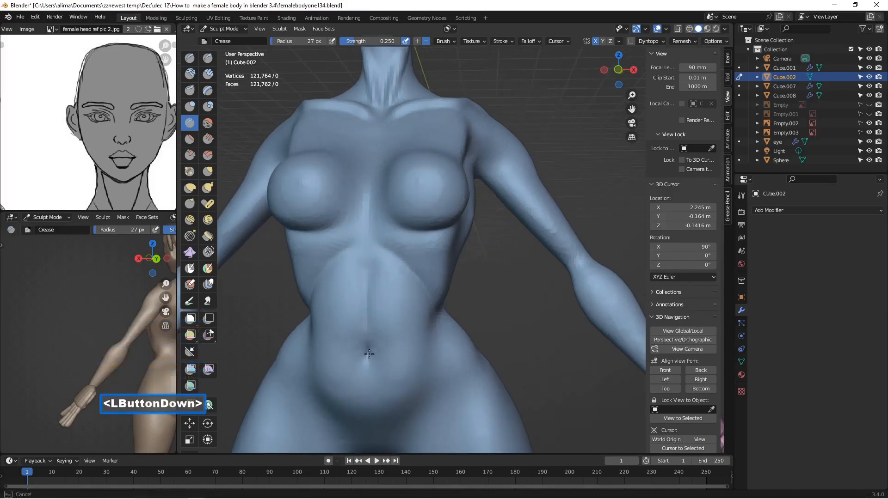
{"action": "left_click_drag", "start_coordinate": [365, 350], "coordinate": [365, 349]}
{"action": "mouse_move", "coordinate": [368, 274]}
{"action": "left_mouse_down"}
{"action": "mouse_move", "coordinate": [370, 307]}
{"action": "mouse_move", "coordinate": [368, 278]}
{"action": "left_mouse_up"}
{"action": "middle_click_drag", "start_coordinate": [368, 277], "coordinate": [366, 208]}
{"action": "scroll", "coordinate": [366, 208], "scroll_direction": "up", "scroll_amount": 1}
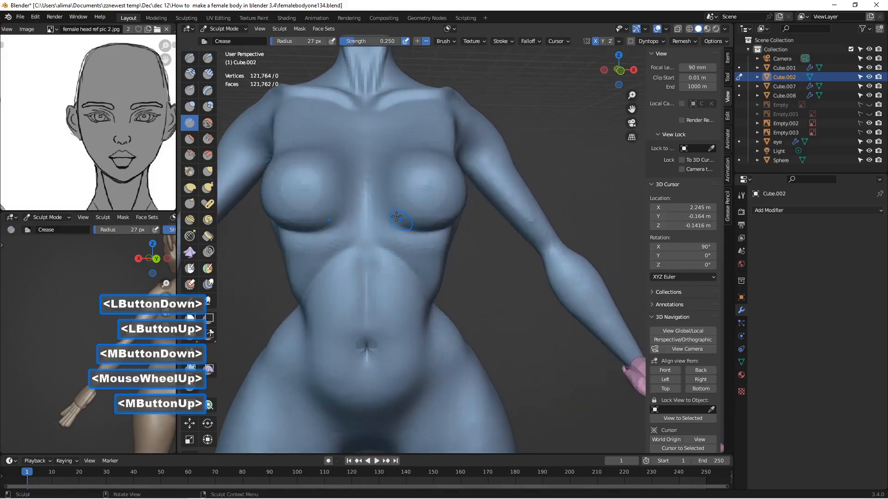
- Crease the breastbone line between the breasts and save the next version, femalebodyone136.blend
{"action": "left_click_drag", "start_coordinate": [365, 141], "coordinate": [370, 205]}
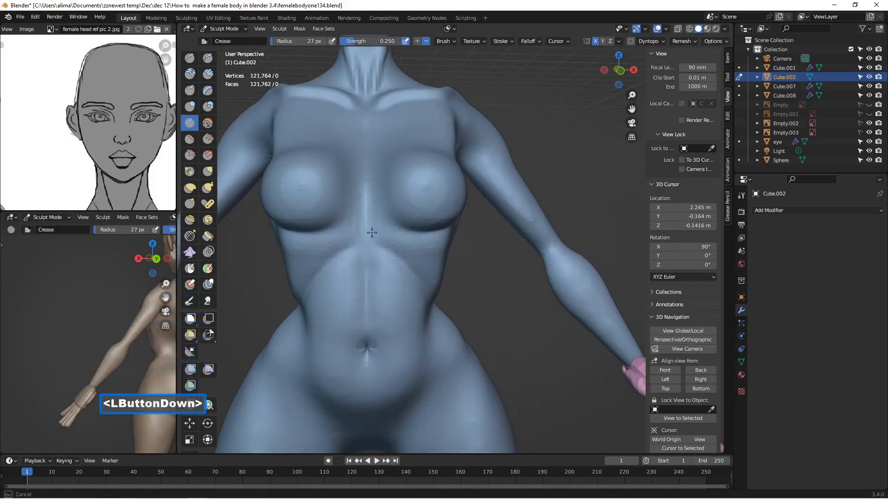
{"action": "left_click_drag", "start_coordinate": [376, 224], "coordinate": [377, 228]}
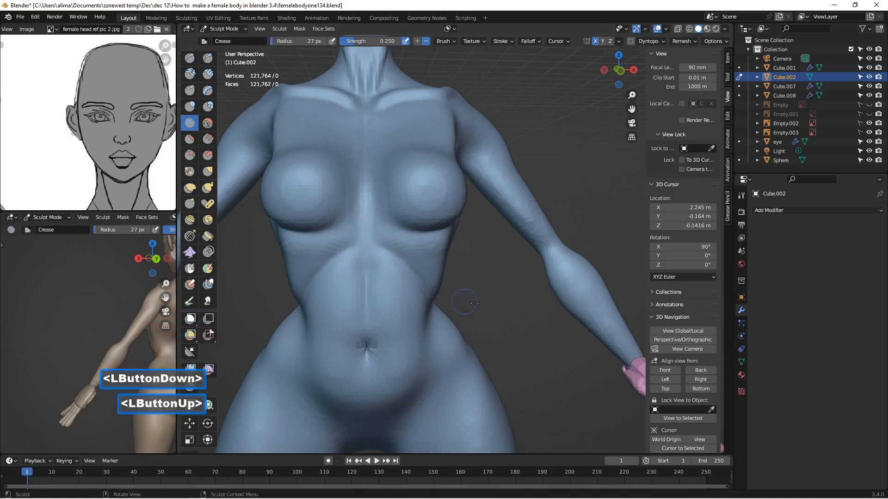
{"action": "key", "text": "Insert"}
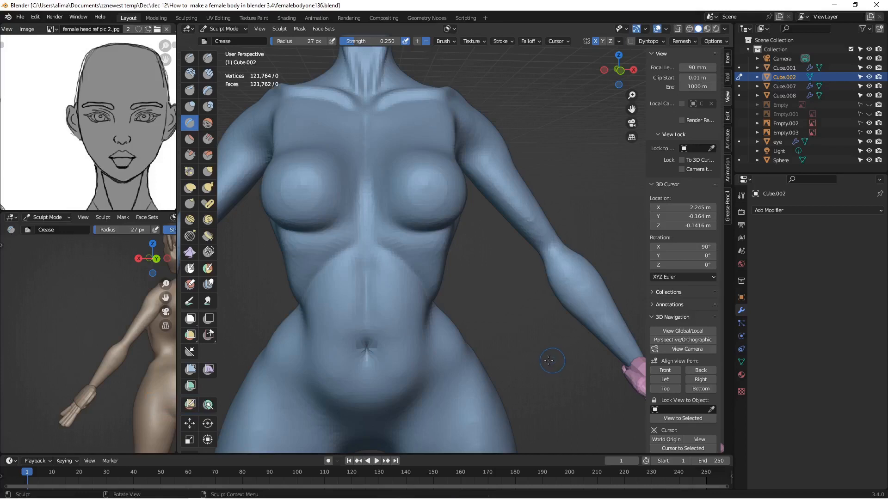
- Crease the groin lines where the lower abdomen meets the inner thighs
{"action": "scroll", "coordinate": [546, 356], "scroll_direction": "down", "scroll_amount": 2}
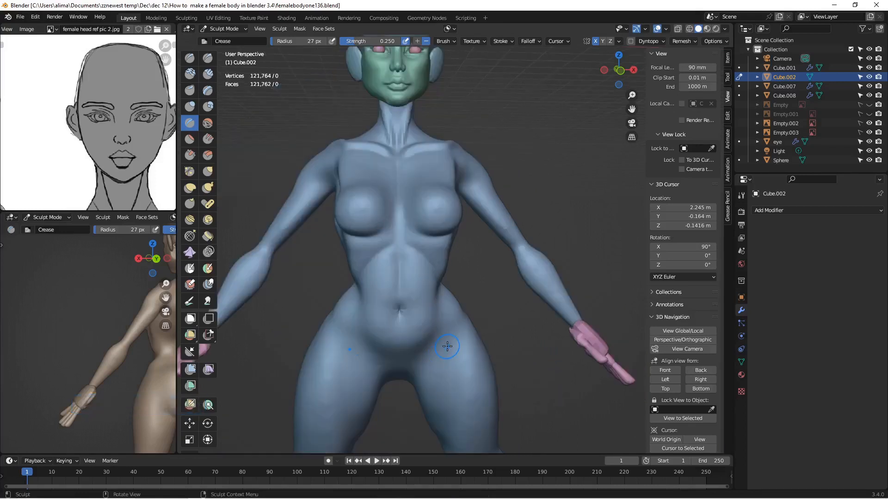
{"action": "left_click_drag", "start_coordinate": [445, 343], "coordinate": [421, 370]}
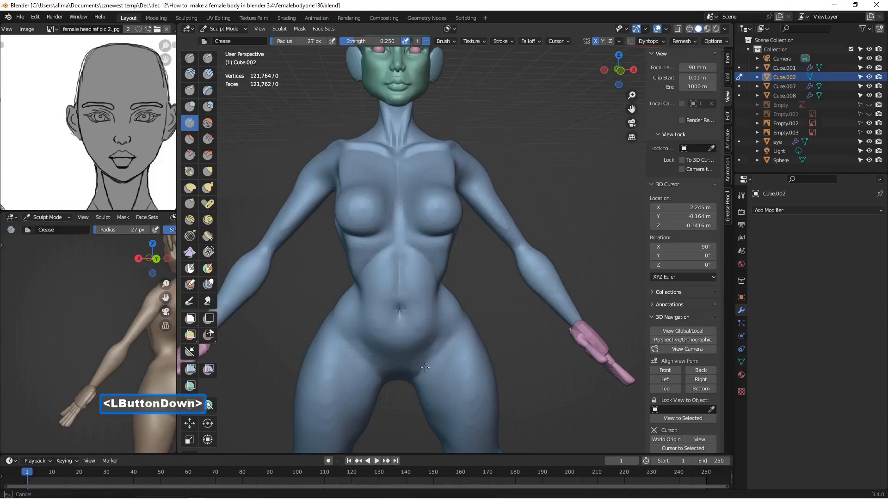
{"action": "left_click_drag", "start_coordinate": [433, 354], "coordinate": [426, 376]}
- Crease the centre line of the back from the buttocks up along the spine to between the shoulder blades
{"action": "middle_click_drag", "start_coordinate": [472, 350], "coordinate": [287, 334]}
{"action": "mouse_move", "coordinate": [426, 401]}
{"action": "left_mouse_down"}
{"action": "mouse_move", "coordinate": [467, 373]}
{"action": "mouse_move", "coordinate": [483, 286]}
{"action": "left_mouse_up"}
{"action": "middle_click_drag", "start_coordinate": [483, 286], "coordinate": [488, 257]}
{"action": "left_click_drag", "start_coordinate": [488, 258], "coordinate": [493, 378]}
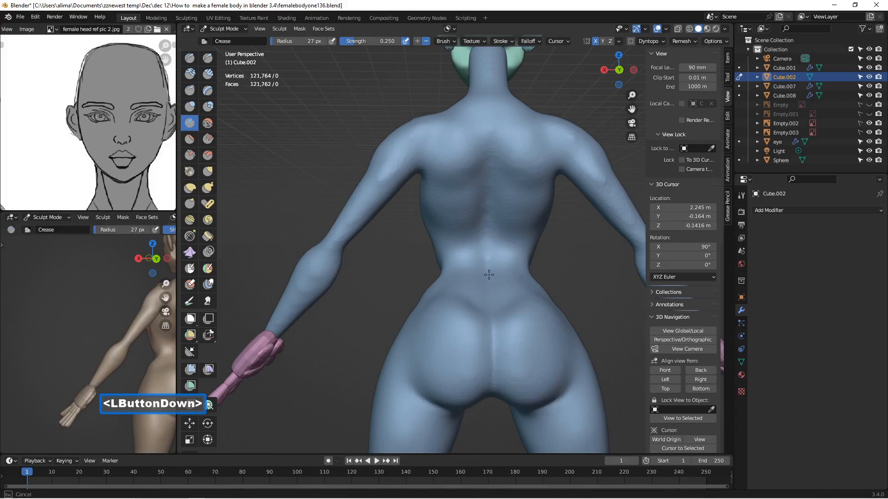
{"action": "left_click_drag", "start_coordinate": [490, 149], "coordinate": [494, 158]}
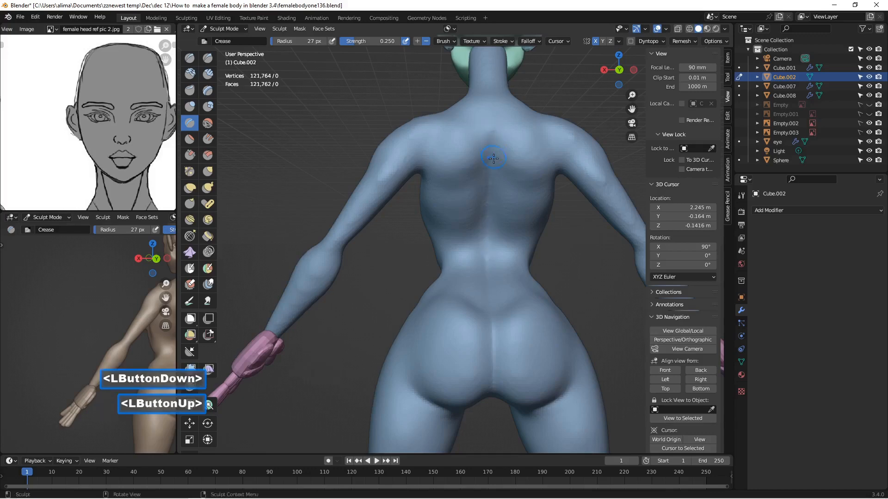
- Raise the edges of the shoulder blades with the inverted Crease brush and save the next version, femalebodyone137.blend
{"action": "mouse_move", "coordinate": [463, 183]}
{"action": "left_mouse_down", "text": "ctrl"}
{"action": "mouse_move", "coordinate": [441, 189]}
{"action": "mouse_move", "coordinate": [490, 176]}
{"action": "left_mouse_up", "text": "ctrl"}
{"action": "mouse_move", "coordinate": [466, 131]}
{"action": "left_mouse_down", "text": "ctrl"}
{"action": "mouse_move", "coordinate": [478, 142]}
{"action": "mouse_move", "coordinate": [456, 120]}
{"action": "left_mouse_up", "text": "ctrl"}
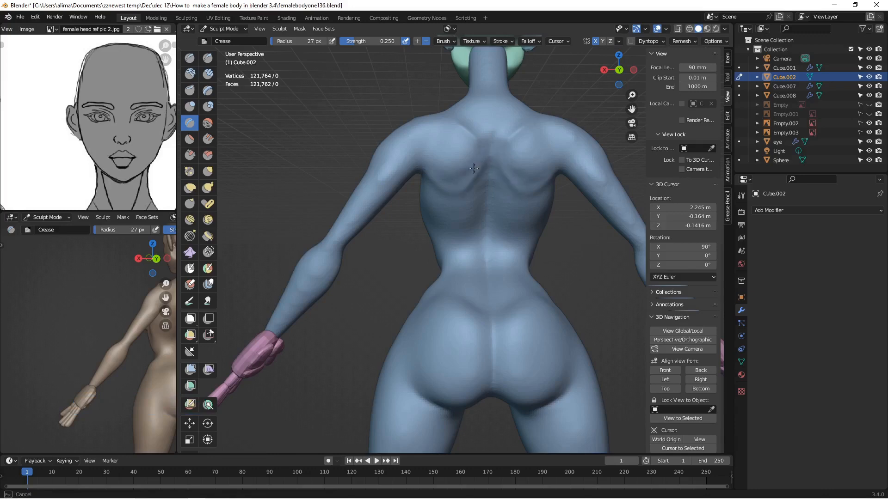
{"action": "left_click_drag", "start_coordinate": [445, 189], "coordinate": [447, 185], "text": "ctrl"}
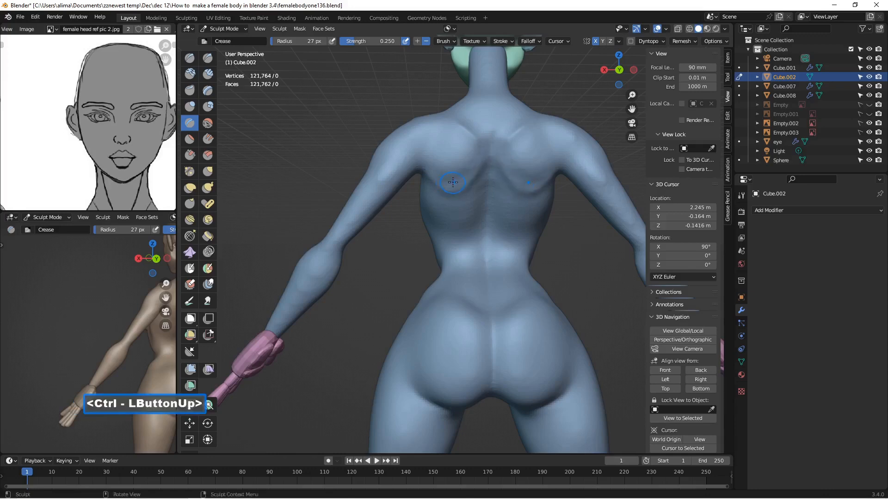
{"action": "key", "text": "ctrl"}
{"action": "mouse_move", "coordinate": [471, 139]}
{"action": "left_mouse_down", "text": "ctrl"}
{"action": "mouse_move", "coordinate": [478, 147]}
{"action": "mouse_move", "coordinate": [470, 169]}
{"action": "mouse_move", "coordinate": [479, 155]}
{"action": "mouse_move", "coordinate": [462, 135]}
{"action": "left_mouse_up", "text": "ctrl"}
{"action": "middle_click_drag", "start_coordinate": [463, 135], "coordinate": [471, 147]}
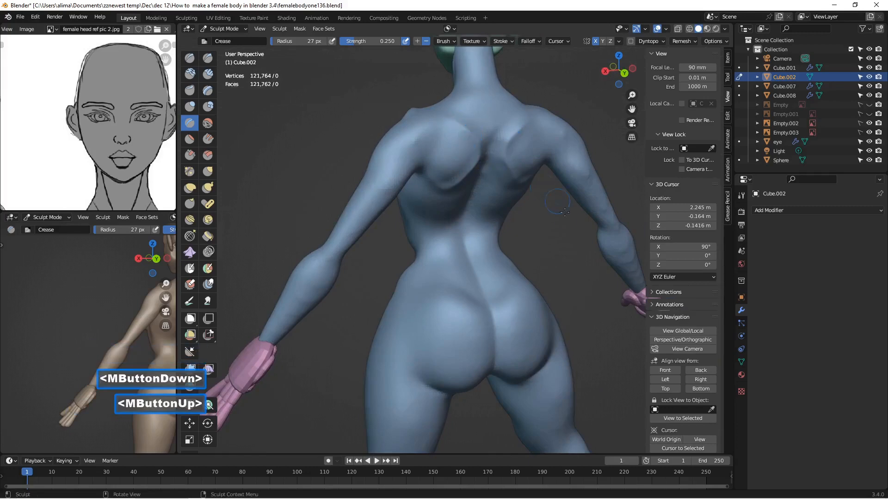
{"action": "middle_click_drag", "start_coordinate": [563, 209], "coordinate": [433, 174]}
{"action": "scroll", "coordinate": [441, 172], "scroll_direction": "down", "scroll_amount": 1}
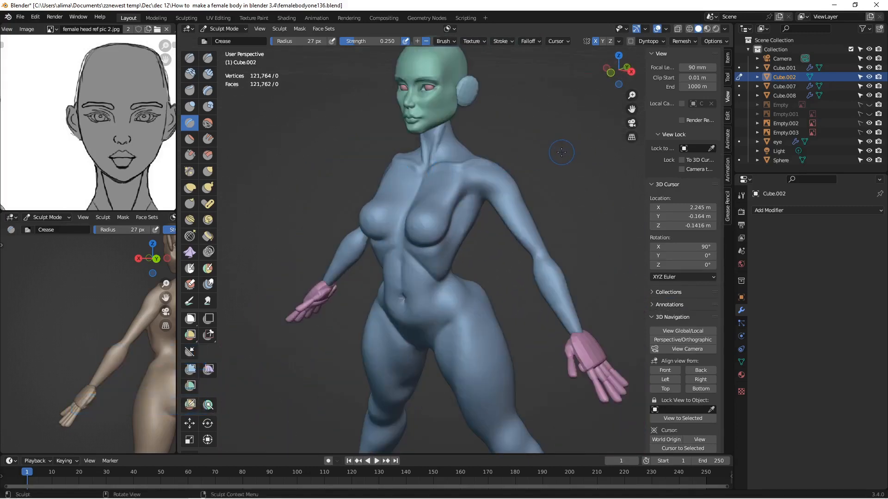
{"action": "key", "text": "Insert"}
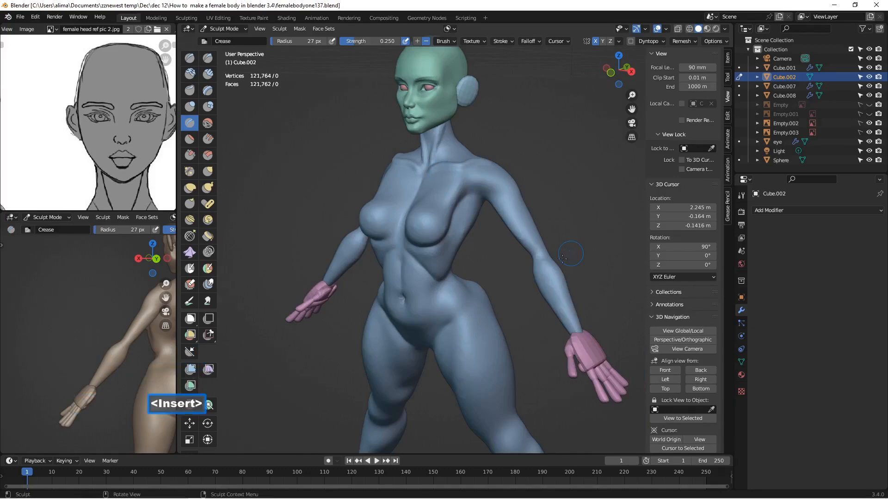
- Crease the sides of the abdomen from the waist down past the hip bones toward the groin
{"action": "scroll", "coordinate": [505, 294], "scroll_direction": "up", "scroll_amount": 2}
{"action": "scroll", "coordinate": [404, 310], "scroll_direction": "down", "scroll_amount": 1}
{"action": "middle_click_drag", "start_coordinate": [403, 310], "coordinate": [432, 289]}
{"action": "scroll", "coordinate": [402, 305], "scroll_direction": "up", "scroll_amount": 1}
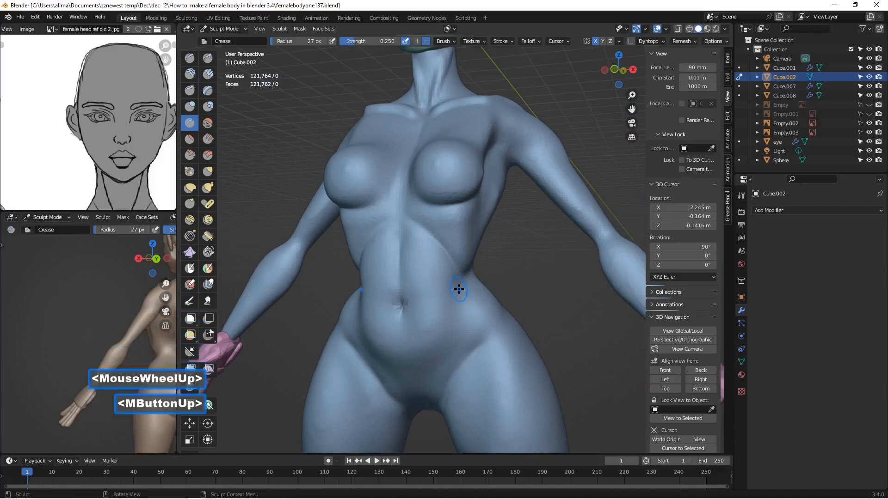
{"action": "left_click_drag", "start_coordinate": [457, 295], "coordinate": [456, 298]}
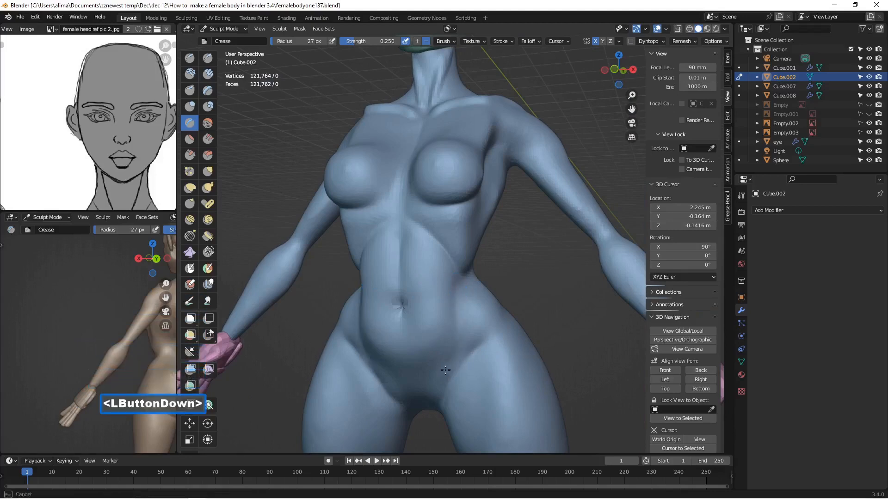
{"action": "left_click_drag", "start_coordinate": [456, 305], "coordinate": [457, 307]}
{"action": "middle_click_drag", "start_coordinate": [456, 307], "coordinate": [461, 307]}
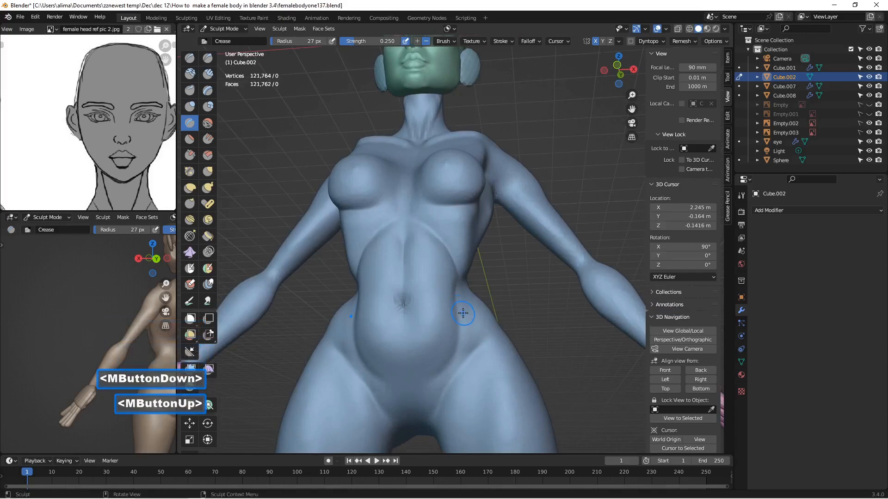
{"action": "mouse_move", "coordinate": [448, 361]}
{"action": "left_mouse_down"}
{"action": "mouse_move", "coordinate": [443, 384]}
{"action": "mouse_move", "coordinate": [470, 331]}
{"action": "left_mouse_up"}
- Crease the triangle at the base of the back and deepen the cleft between the buttocks
{"action": "scroll", "coordinate": [472, 331], "scroll_direction": "down", "scroll_amount": 2}
{"action": "mouse_move", "coordinate": [472, 331]}
{"action": "middle_mouse_down"}
{"action": "mouse_move", "coordinate": [486, 311]}
{"action": "mouse_move", "coordinate": [481, 331]}
{"action": "mouse_move", "coordinate": [301, 354]}
{"action": "mouse_move", "coordinate": [321, 319]}
{"action": "middle_mouse_up"}
{"action": "scroll", "coordinate": [322, 319], "scroll_direction": "down", "scroll_amount": 1}
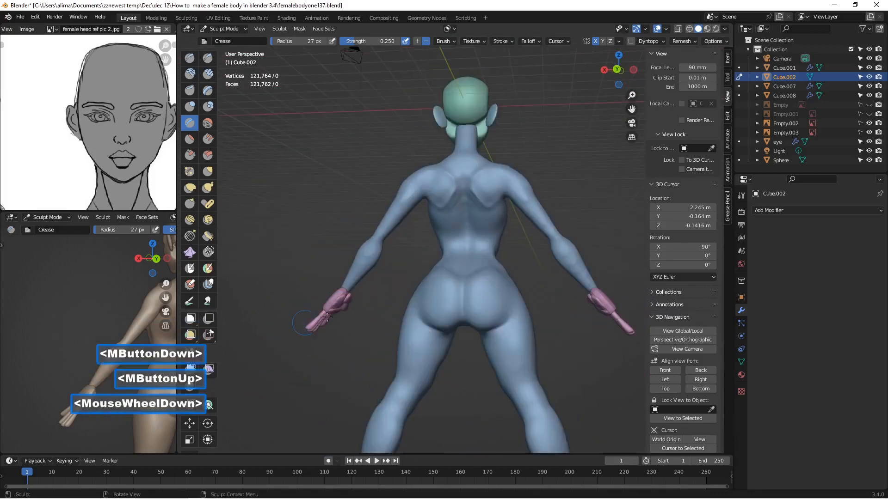
{"action": "scroll", "coordinate": [322, 319], "scroll_direction": "up", "scroll_amount": 3}
{"action": "scroll", "coordinate": [407, 324], "scroll_direction": "down", "scroll_amount": 1}
{"action": "left_click_drag", "start_coordinate": [446, 298], "coordinate": [475, 352]}
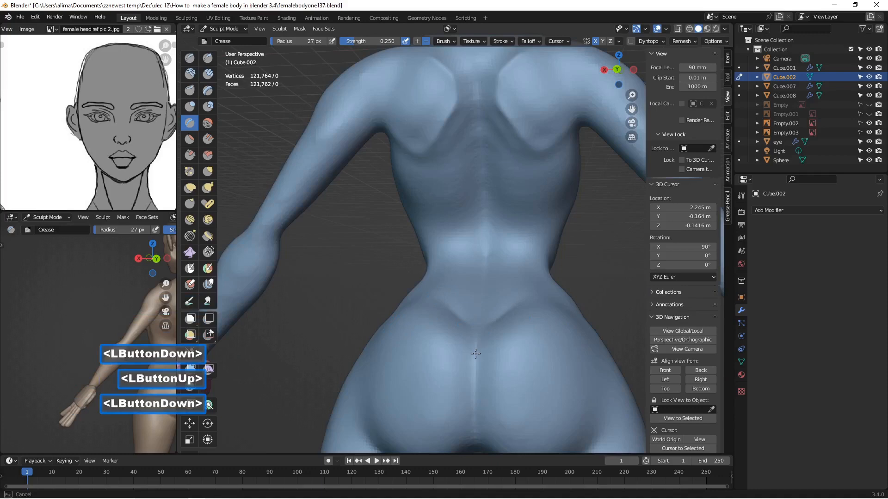
{"action": "left_click_drag", "start_coordinate": [480, 396], "coordinate": [474, 429]}
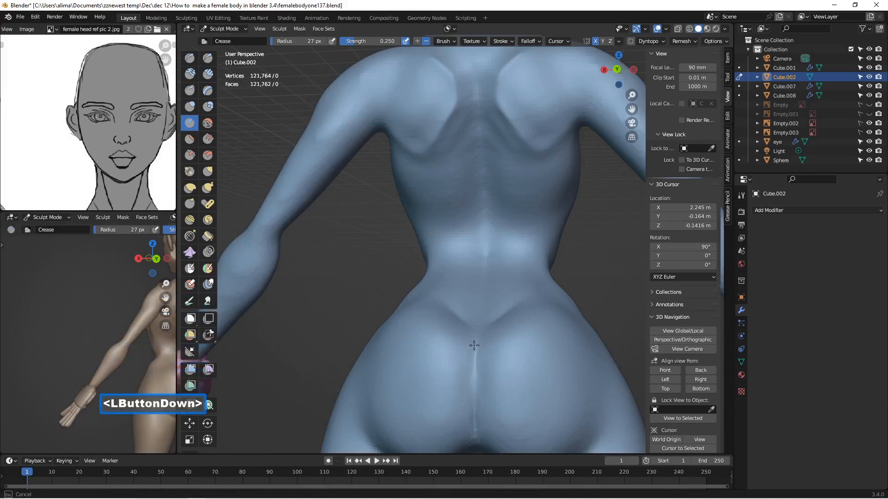
{"action": "left_click_drag", "start_coordinate": [476, 439], "coordinate": [475, 443]}
- Raise the lower edge of the rib cage across the back with the inverted Crease brush
{"action": "mouse_move", "coordinate": [460, 248]}
{"action": "middle_mouse_down"}
{"action": "mouse_move", "coordinate": [481, 254]}
{"action": "mouse_move", "coordinate": [463, 233]}
{"action": "middle_mouse_up"}
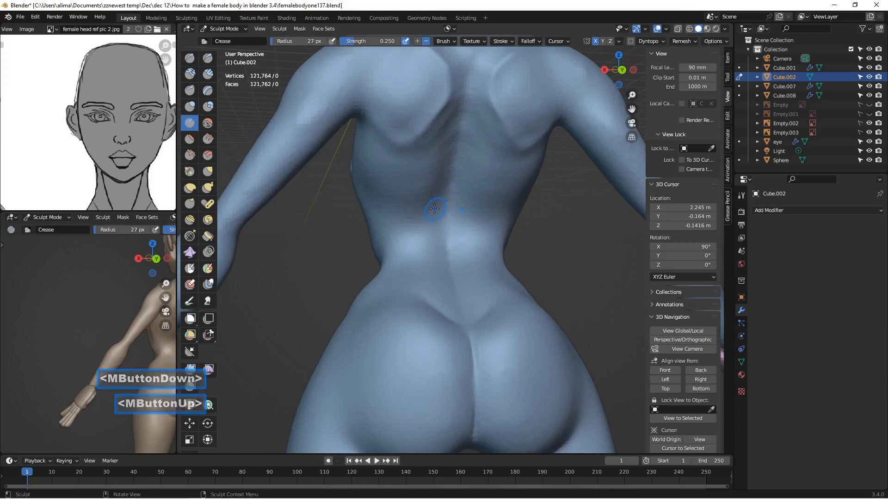
{"action": "left_click_drag", "start_coordinate": [429, 199], "coordinate": [419, 217], "text": "ctrl"}
{"action": "mouse_move", "coordinate": [375, 195]}
{"action": "left_mouse_down", "text": "ctrl"}
{"action": "mouse_move", "coordinate": [360, 188]}
{"action": "mouse_move", "coordinate": [395, 214]}
{"action": "left_mouse_up", "text": "ctrl"}
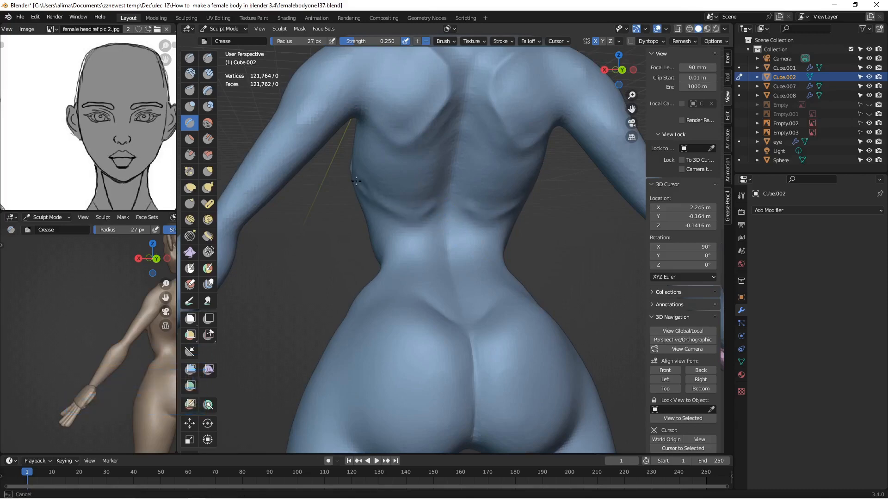
{"action": "left_click_drag", "start_coordinate": [356, 183], "coordinate": [357, 184], "text": "ctrl"}
- Outline the lower tip of the shoulder muscle on the outer upper arm with the inverted Crease brush
{"action": "scroll", "coordinate": [357, 184], "scroll_direction": "down", "scroll_amount": 2}
{"action": "middle_click_drag", "start_coordinate": [369, 194], "coordinate": [458, 232]}
{"action": "scroll", "coordinate": [458, 232], "scroll_direction": "up", "scroll_amount": 2}
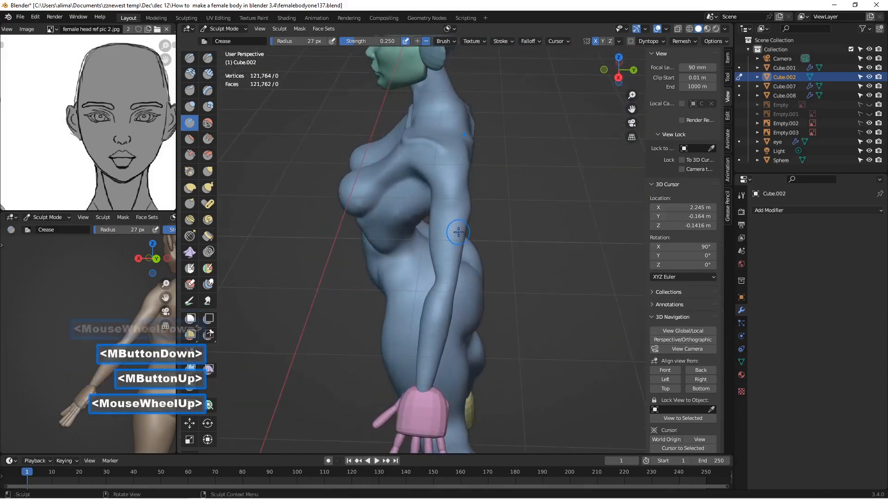
{"action": "scroll", "coordinate": [458, 232], "scroll_direction": "up", "scroll_amount": 2}
{"action": "left_click_drag", "start_coordinate": [444, 179], "coordinate": [444, 179], "text": "ctrl"}
{"action": "left_click_drag", "start_coordinate": [418, 150], "coordinate": [458, 178], "text": "ctrl"}
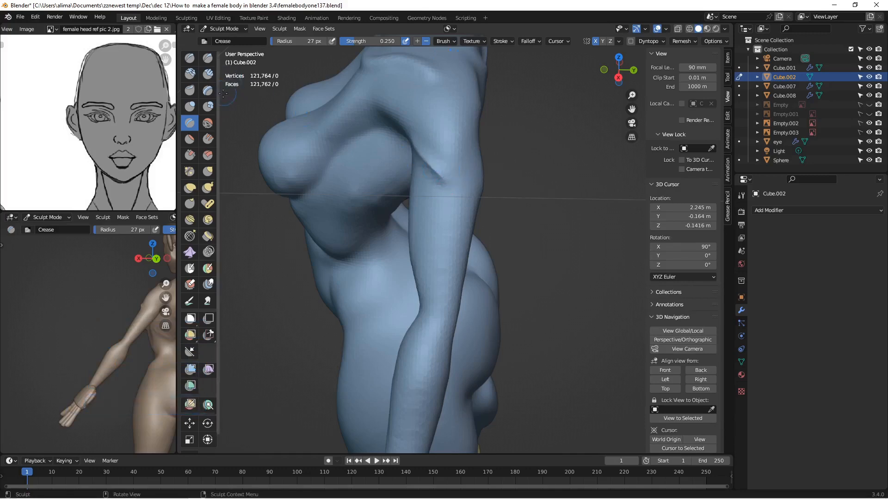
- Build up the shoulder muscle around the front, side and back of the upper arm with the Clay Strips brush
{"action": "left_click", "coordinate": [207, 74]}
{"action": "mouse_move", "coordinate": [441, 162]}
{"action": "left_mouse_down"}
{"action": "mouse_move", "coordinate": [432, 160]}
{"action": "mouse_move", "coordinate": [450, 181]}
{"action": "left_mouse_up"}
{"action": "middle_click_drag", "start_coordinate": [449, 181], "coordinate": [434, 169]}
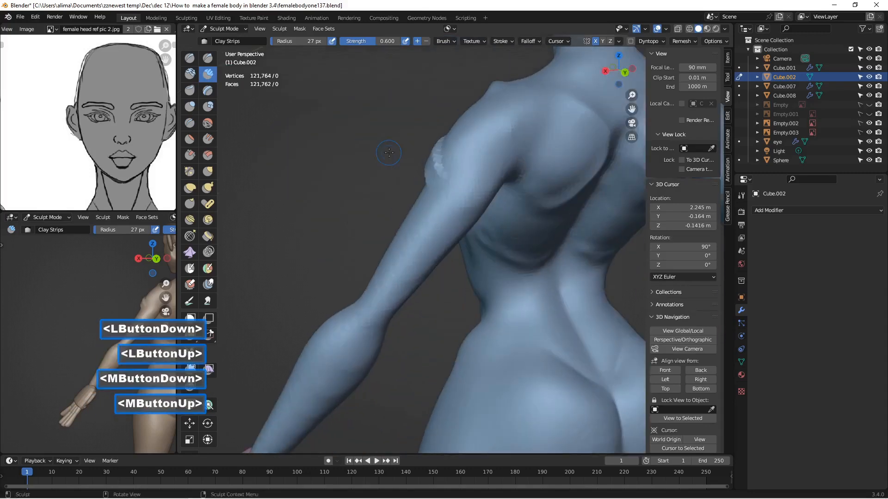
{"action": "mouse_move", "coordinate": [432, 170]}
{"action": "left_mouse_down"}
{"action": "mouse_move", "coordinate": [509, 140]}
{"action": "mouse_move", "coordinate": [460, 178]}
{"action": "mouse_move", "coordinate": [540, 139]}
{"action": "mouse_move", "coordinate": [447, 181]}
{"action": "left_mouse_up"}
{"action": "middle_click_drag", "start_coordinate": [446, 180], "coordinate": [471, 155]}
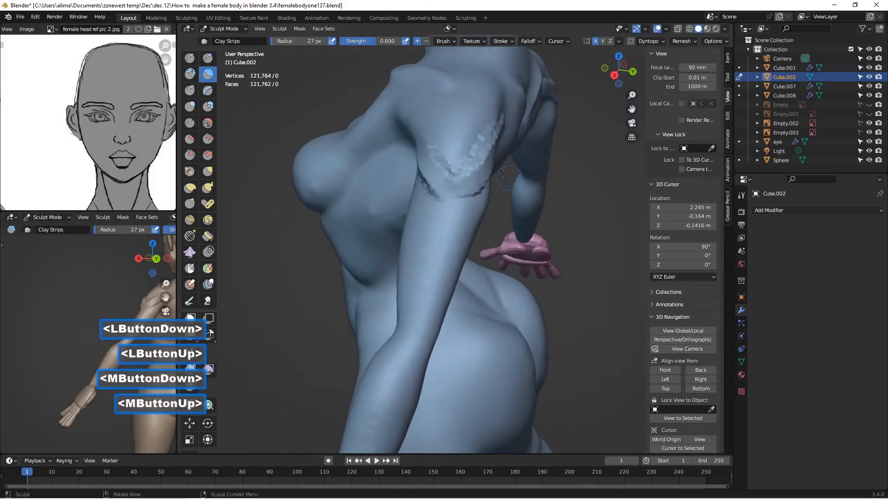
{"action": "left_click_drag", "start_coordinate": [455, 136], "coordinate": [476, 135]}
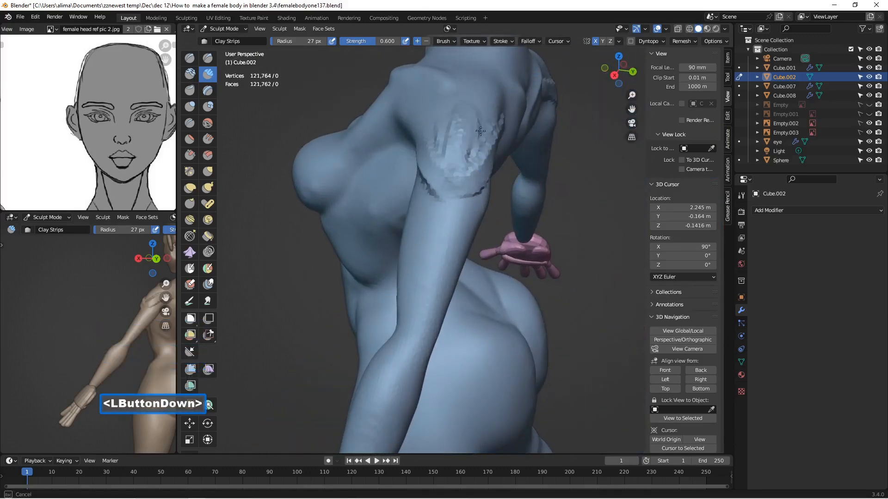
{"action": "left_click_drag", "start_coordinate": [428, 116], "coordinate": [430, 120]}
{"action": "middle_click_drag", "start_coordinate": [430, 120], "coordinate": [424, 139]}
{"action": "middle_click", "coordinate": [425, 141]}
{"action": "mouse_move", "coordinate": [377, 139]}
{"action": "left_mouse_down"}
{"action": "mouse_move", "coordinate": [444, 159]}
{"action": "mouse_move", "coordinate": [360, 146]}
{"action": "mouse_move", "coordinate": [367, 135]}
{"action": "mouse_move", "coordinate": [450, 155]}
{"action": "mouse_move", "coordinate": [382, 125]}
{"action": "mouse_move", "coordinate": [465, 141]}
{"action": "left_mouse_up"}
{"action": "middle_click_drag", "start_coordinate": [466, 140], "coordinate": [398, 160]}
{"action": "mouse_move", "coordinate": [440, 147]}
{"action": "left_mouse_down"}
{"action": "mouse_move", "coordinate": [448, 137]}
{"action": "mouse_move", "coordinate": [460, 162]}
{"action": "mouse_move", "coordinate": [488, 146]}
{"action": "mouse_move", "coordinate": [477, 177]}
{"action": "mouse_move", "coordinate": [485, 181]}
{"action": "mouse_move", "coordinate": [497, 155]}
{"action": "mouse_move", "coordinate": [455, 184]}
{"action": "mouse_move", "coordinate": [444, 138]}
{"action": "mouse_move", "coordinate": [418, 138]}
{"action": "left_mouse_up"}
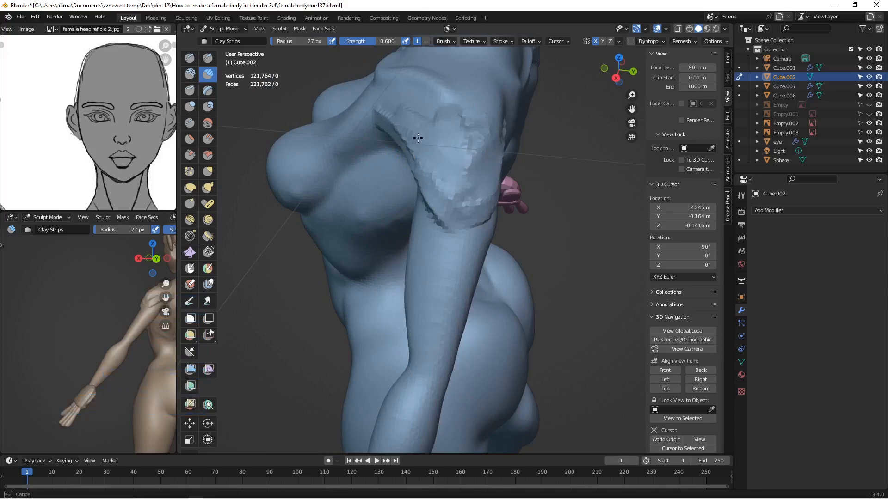
- Smooth the clay strips over the shoulder muscle from the chest side round to the back
{"action": "mouse_move", "coordinate": [459, 180]}
{"action": "left_mouse_down", "text": "shift"}
{"action": "mouse_move", "coordinate": [474, 199]}
{"action": "mouse_move", "coordinate": [452, 192]}
{"action": "mouse_move", "coordinate": [479, 129]}
{"action": "mouse_move", "coordinate": [451, 167]}
{"action": "mouse_move", "coordinate": [406, 118]}
{"action": "mouse_move", "coordinate": [425, 166]}
{"action": "left_mouse_up", "text": "shift"}
{"action": "mouse_move", "coordinate": [406, 110]}
{"action": "left_mouse_down", "text": "shift"}
{"action": "mouse_move", "coordinate": [447, 116]}
{"action": "mouse_move", "coordinate": [369, 124]}
{"action": "left_mouse_up", "text": "shift"}
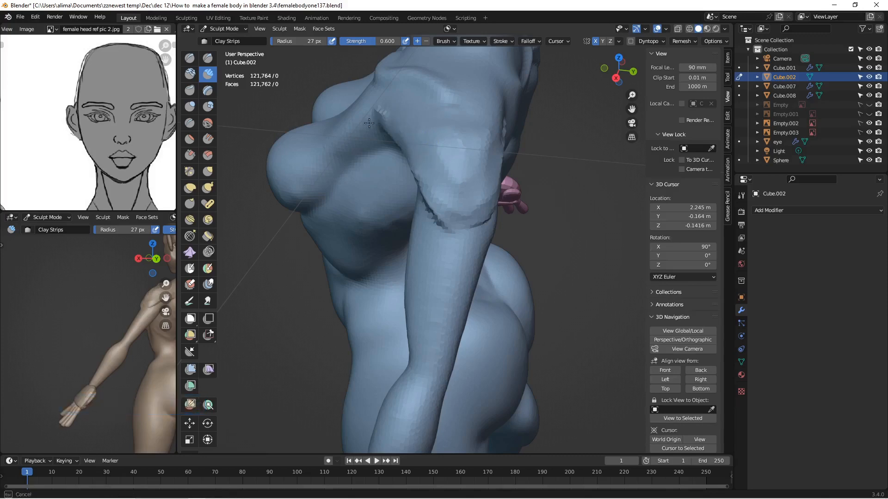
{"action": "left_click_drag", "start_coordinate": [472, 172], "coordinate": [462, 175], "text": "shift"}
{"action": "middle_click_drag", "start_coordinate": [462, 174], "coordinate": [396, 167]}
{"action": "mouse_move", "coordinate": [482, 167]}
{"action": "left_mouse_down", "text": "shift"}
{"action": "mouse_move", "coordinate": [502, 164]}
{"action": "mouse_move", "coordinate": [423, 190]}
{"action": "mouse_move", "coordinate": [435, 187]}
{"action": "left_mouse_up", "text": "shift"}
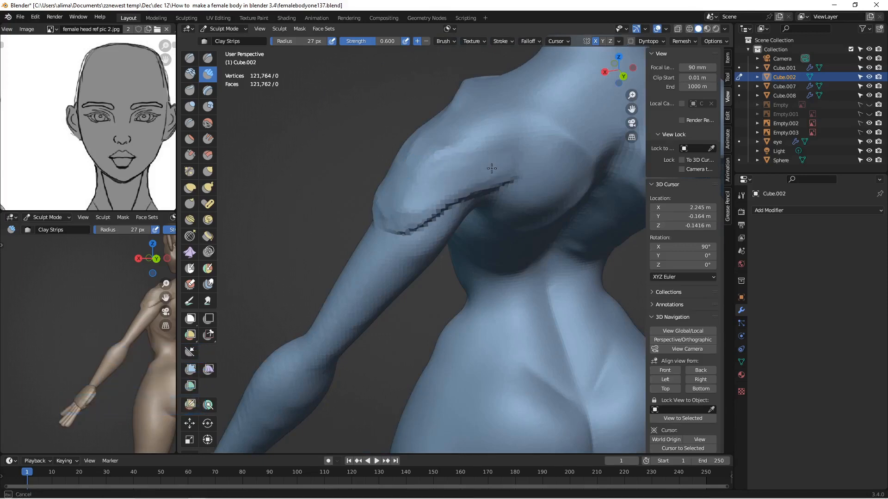
{"action": "left_click_drag", "start_coordinate": [426, 139], "coordinate": [424, 141], "text": "shift"}
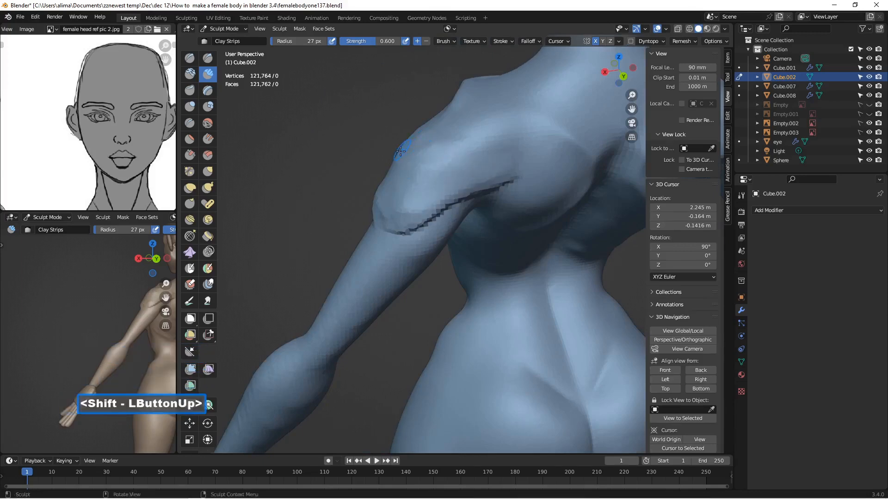
{"action": "scroll", "coordinate": [423, 141], "scroll_direction": "down", "scroll_amount": 3}
{"action": "middle_click_drag", "start_coordinate": [422, 139], "coordinate": [422, 124]}
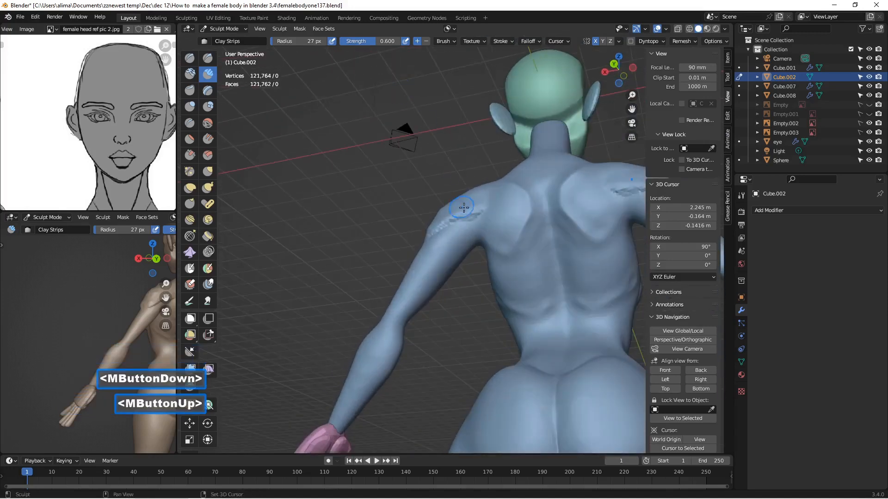
{"action": "left_click_drag", "start_coordinate": [464, 207], "coordinate": [460, 207], "text": "shift"}
- Crease the inner bend of the elbow with the Crease brush
{"action": "middle_click_drag", "start_coordinate": [427, 228], "coordinate": [270, 238]}
{"action": "scroll", "coordinate": [523, 256], "scroll_direction": "up", "scroll_amount": 3}
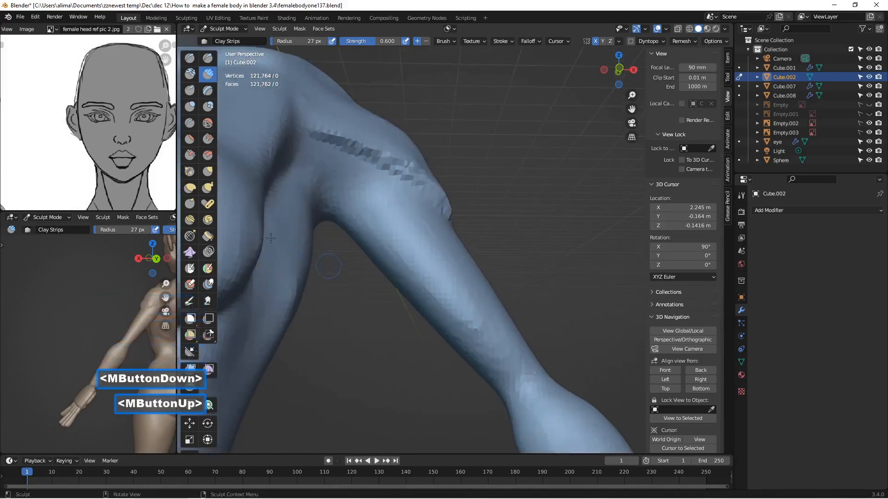
{"action": "left_click", "coordinate": [189, 122]}
{"action": "left_click_drag", "start_coordinate": [521, 388], "coordinate": [519, 390]}
- Inflate the front of the upper arm down to the elbow with the Inflate/Deflate brush at a 67 px radius
{"action": "scroll", "coordinate": [509, 368], "scroll_direction": "down", "scroll_amount": 3}
{"action": "scroll", "coordinate": [509, 368], "scroll_direction": "down", "scroll_amount": 1}
{"action": "middle_click_drag", "start_coordinate": [510, 369], "coordinate": [324, 232]}
{"action": "left_click", "coordinate": [193, 107]}
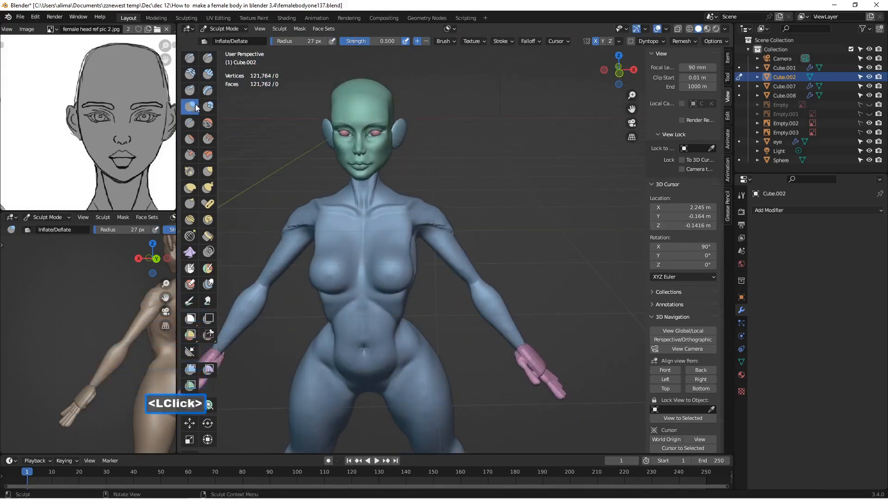
{"action": "key", "text": "f"}
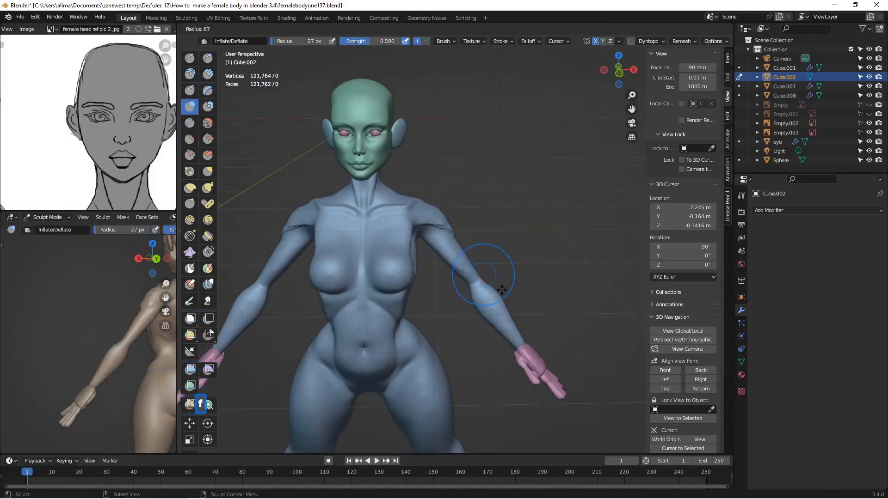
{"action": "left_click", "coordinate": [502, 289]}
{"action": "middle_click_drag", "start_coordinate": [501, 290], "coordinate": [424, 275]}
{"action": "scroll", "coordinate": [424, 275], "scroll_direction": "up", "scroll_amount": 2}
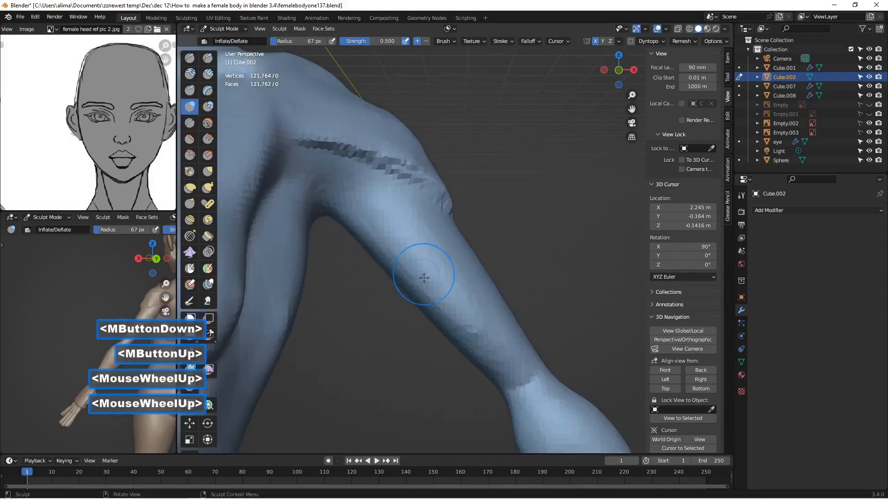
{"action": "scroll", "coordinate": [424, 275], "scroll_direction": "down", "scroll_amount": 2}
{"action": "scroll", "coordinate": [423, 275], "scroll_direction": "up", "scroll_amount": 1}
{"action": "mouse_move", "coordinate": [481, 302]}
{"action": "left_mouse_down"}
{"action": "mouse_move", "coordinate": [458, 238]}
{"action": "mouse_move", "coordinate": [500, 296]}
{"action": "left_mouse_up"}
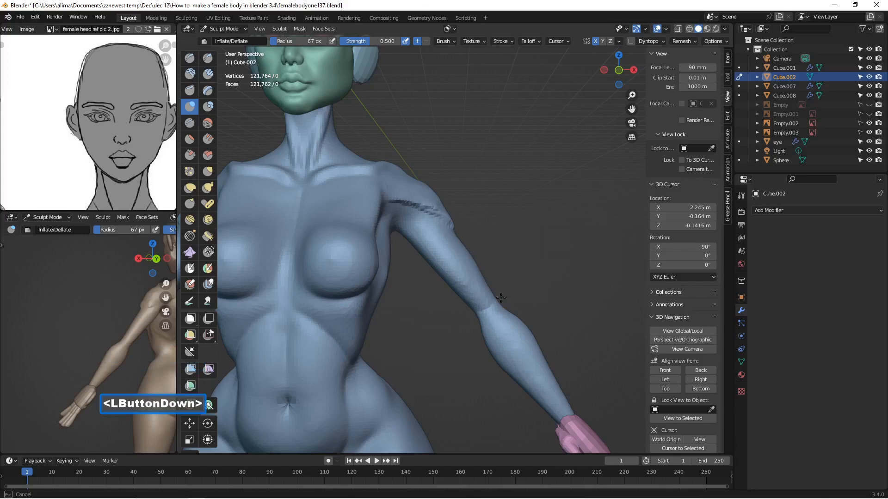
{"action": "left_click_drag", "start_coordinate": [455, 237], "coordinate": [459, 246]}
{"action": "mouse_move", "coordinate": [459, 246]}
{"action": "left_mouse_down"}
{"action": "mouse_move", "coordinate": [473, 317]}
{"action": "mouse_move", "coordinate": [481, 311]}
{"action": "left_mouse_up"}
- Inflate the side and back of the upper arm with the Inflate/Deflate brush
{"action": "mouse_move", "coordinate": [482, 311]}
{"action": "middle_mouse_down"}
{"action": "mouse_move", "coordinate": [329, 287]}
{"action": "mouse_move", "coordinate": [445, 279]}
{"action": "middle_mouse_up"}
{"action": "mouse_move", "coordinate": [473, 274]}
{"action": "left_mouse_down"}
{"action": "mouse_move", "coordinate": [467, 297]}
{"action": "mouse_move", "coordinate": [430, 308]}
{"action": "left_mouse_up"}
{"action": "middle_click_drag", "start_coordinate": [430, 309], "coordinate": [456, 268]}
{"action": "left_click_drag", "start_coordinate": [504, 271], "coordinate": [536, 277]}
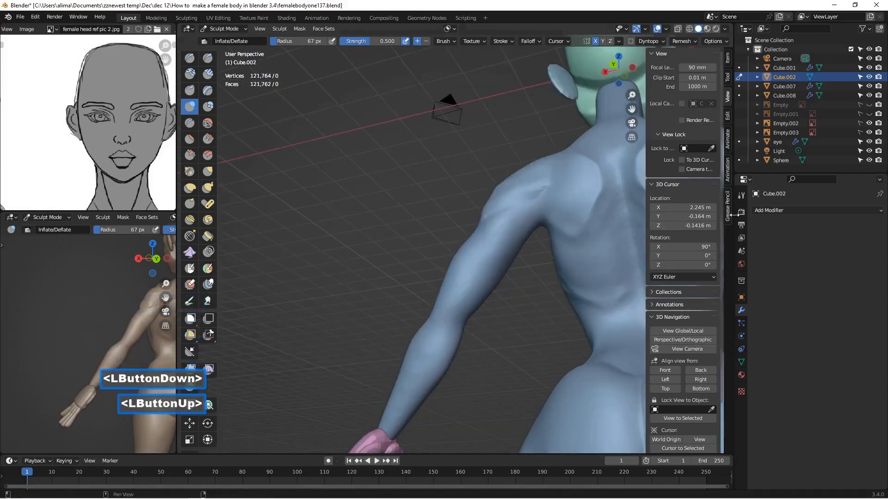
- Show the brush settings and inflate the forearm below the elbow from the side and front
{"action": "left_click", "coordinate": [740, 200]}
{"action": "scroll", "coordinate": [805, 323], "scroll_direction": "down", "scroll_amount": 5}
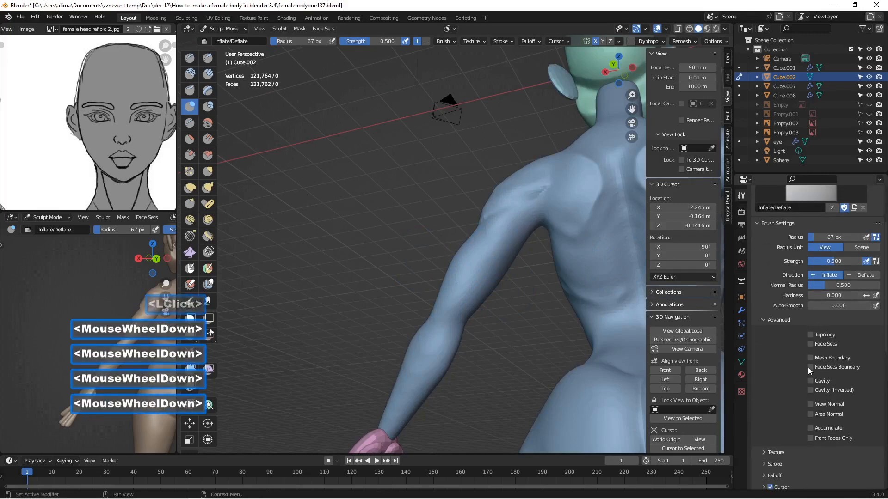
{"action": "middle_click_drag", "start_coordinate": [608, 287], "coordinate": [603, 304]}
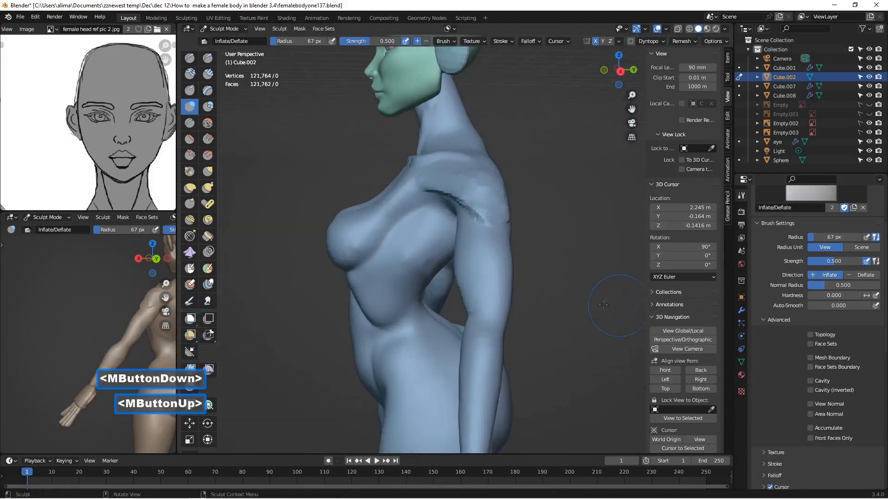
{"action": "left_click_drag", "start_coordinate": [501, 338], "coordinate": [490, 375]}
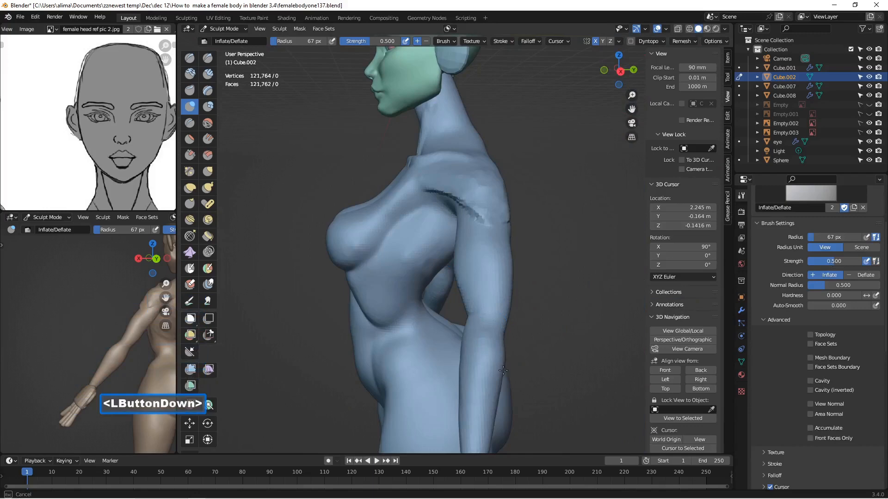
{"action": "left_click_drag", "start_coordinate": [490, 426], "coordinate": [458, 402]}
{"action": "middle_click_drag", "start_coordinate": [457, 402], "coordinate": [459, 375]}
{"action": "left_click_drag", "start_coordinate": [459, 372], "coordinate": [432, 363]}
{"action": "middle_click_drag", "start_coordinate": [431, 363], "coordinate": [481, 328]}
{"action": "mouse_move", "coordinate": [443, 359]}
{"action": "left_mouse_down"}
{"action": "mouse_move", "coordinate": [454, 398]}
{"action": "mouse_move", "coordinate": [442, 393]}
{"action": "left_mouse_up"}
- Inflate the back of the elbow with the Inflate/Deflate brush
{"action": "scroll", "coordinate": [502, 354], "scroll_direction": "down", "scroll_amount": 3}
{"action": "mouse_move", "coordinate": [502, 354]}
{"action": "middle_mouse_down"}
{"action": "mouse_move", "coordinate": [485, 368]}
{"action": "mouse_move", "coordinate": [279, 352]}
{"action": "middle_mouse_up"}
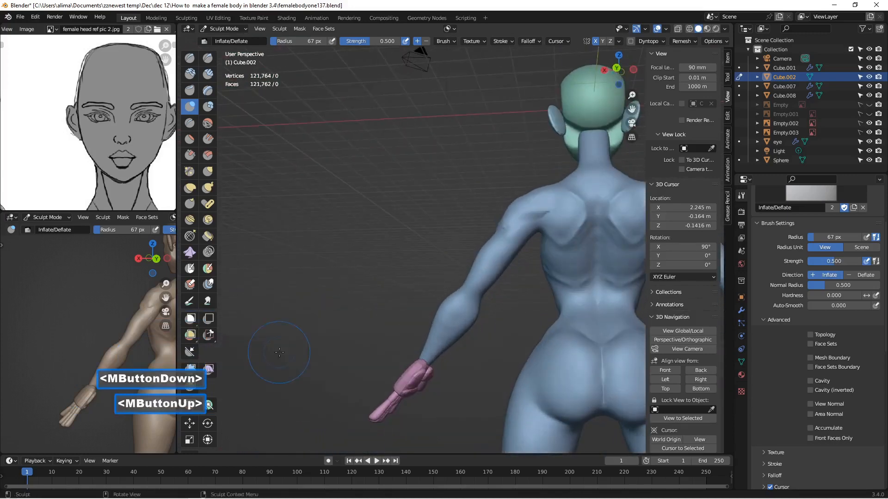
{"action": "scroll", "coordinate": [428, 326], "scroll_direction": "up", "scroll_amount": 3}
{"action": "left_click_drag", "start_coordinate": [481, 349], "coordinate": [484, 330]}
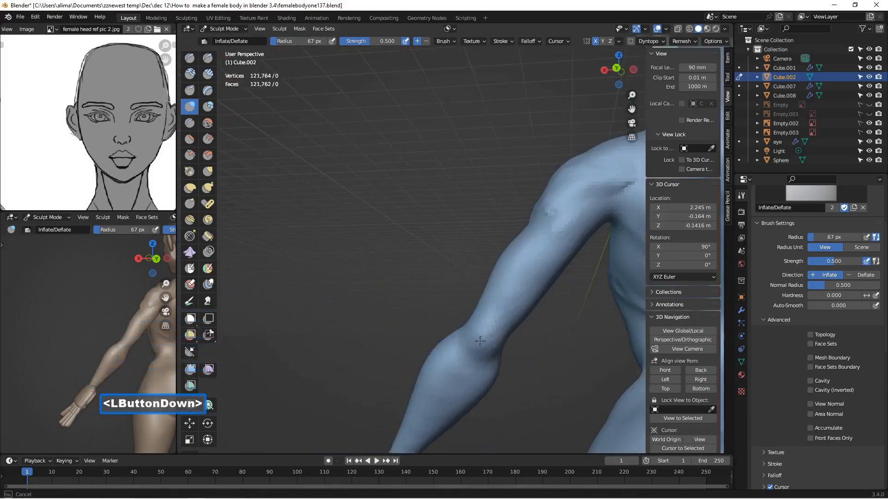
{"action": "left_click_drag", "start_coordinate": [480, 342], "coordinate": [476, 367]}
{"action": "scroll", "coordinate": [476, 368], "scroll_direction": "down", "scroll_amount": 3}
{"action": "mouse_move", "coordinate": [477, 367]}
{"action": "middle_mouse_down"}
{"action": "mouse_move", "coordinate": [506, 300]}
{"action": "mouse_move", "coordinate": [574, 289]}
{"action": "mouse_move", "coordinate": [553, 288]}
{"action": "middle_mouse_up"}
- Smooth the rough clay strips along the lower edge of the shoulder muscle, from the armpit to the outer arm
{"action": "scroll", "coordinate": [574, 289], "scroll_direction": "down", "scroll_amount": 2}
{"action": "middle_click", "coordinate": [500, 238]}
{"action": "scroll", "coordinate": [500, 238], "scroll_direction": "up", "scroll_amount": 5}
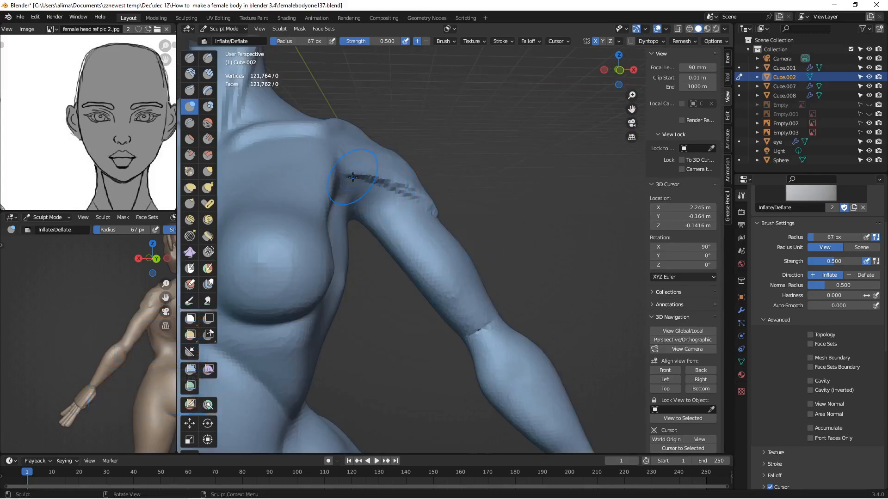
{"action": "mouse_move", "coordinate": [354, 177]}
{"action": "left_mouse_down", "text": "shift"}
{"action": "mouse_move", "coordinate": [429, 189]}
{"action": "mouse_move", "coordinate": [441, 203]}
{"action": "left_mouse_up", "text": "shift"}
{"action": "middle_click_drag", "start_coordinate": [441, 203], "coordinate": [556, 219]}
{"action": "left_click", "coordinate": [443, 204], "text": "shift"}
{"action": "double_click", "coordinate": [478, 160], "text": "shift"}
- Save the model as a new incremental version, femalebodyone138.blend
{"action": "scroll", "coordinate": [416, 215], "scroll_direction": "down", "scroll_amount": 2}
{"action": "scroll", "coordinate": [518, 218], "scroll_direction": "down", "scroll_amount": 1}
{"action": "scroll", "coordinate": [555, 220], "scroll_direction": "up", "scroll_amount": 1}
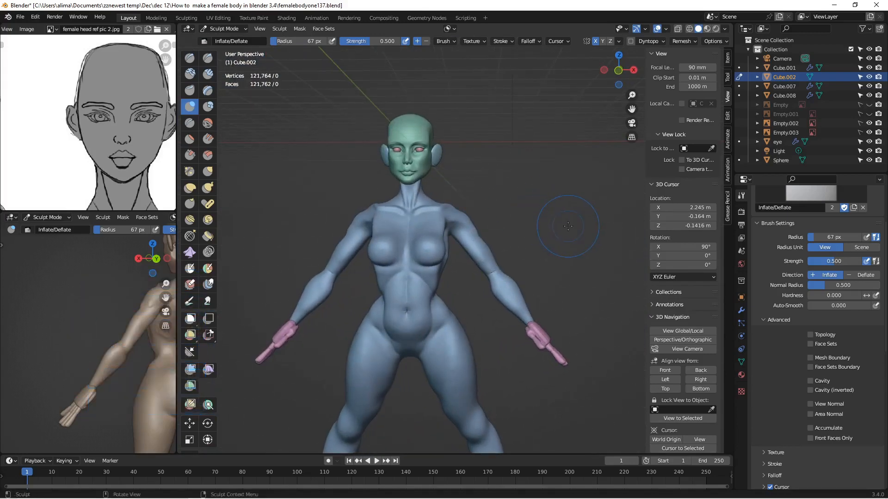
{"action": "key", "text": "Insert"}
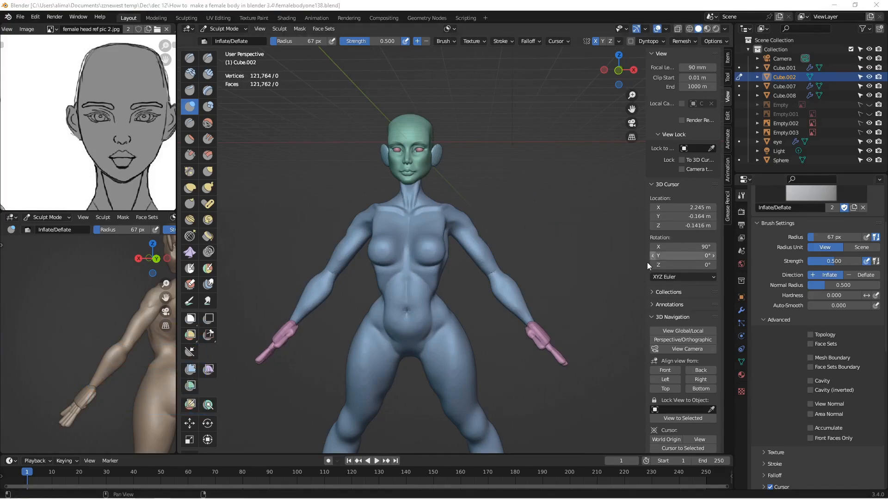
- Crease the upper and lower contours of the kneecap with the Crease brush at a 51 px radius
{"action": "scroll", "coordinate": [571, 275], "scroll_direction": "up", "scroll_amount": 3}
{"action": "left_click_drag", "start_coordinate": [632, 109], "coordinate": [533, 244]}
{"action": "scroll", "coordinate": [533, 245], "scroll_direction": "up", "scroll_amount": 3}
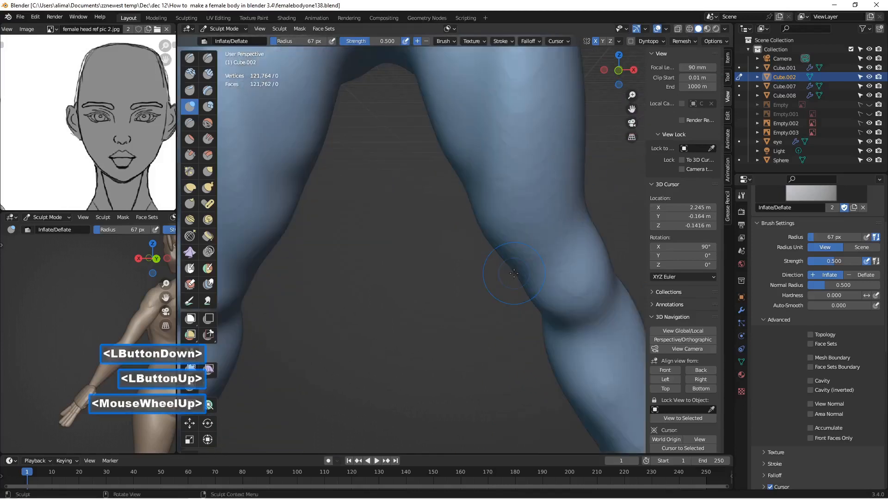
{"action": "left_click", "coordinate": [193, 120]}
{"action": "middle_click_drag", "start_coordinate": [529, 297], "coordinate": [529, 313]}
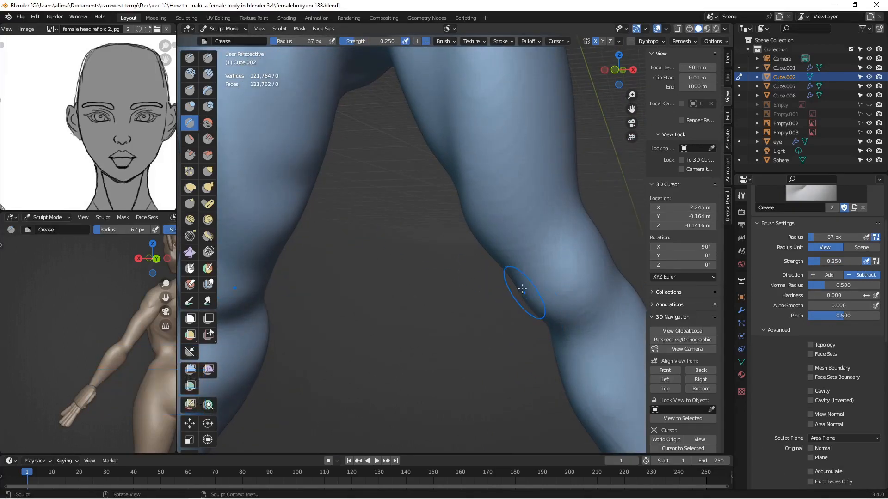
{"action": "key", "text": "f"}
{"action": "left_click", "coordinate": [518, 263]}
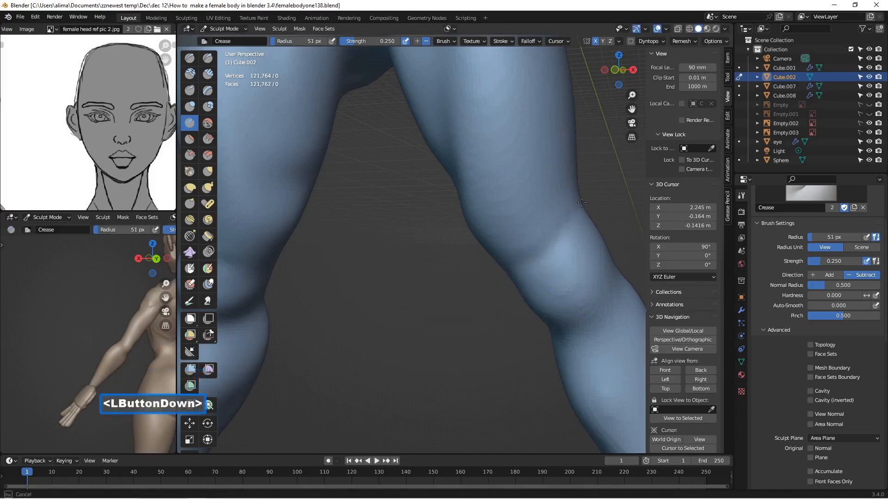
{"action": "left_click_drag", "start_coordinate": [581, 203], "coordinate": [575, 273]}
{"action": "mouse_move", "coordinate": [541, 301]}
{"action": "left_mouse_down"}
{"action": "mouse_move", "coordinate": [589, 286]}
{"action": "mouse_move", "coordinate": [602, 260]}
{"action": "left_mouse_up"}
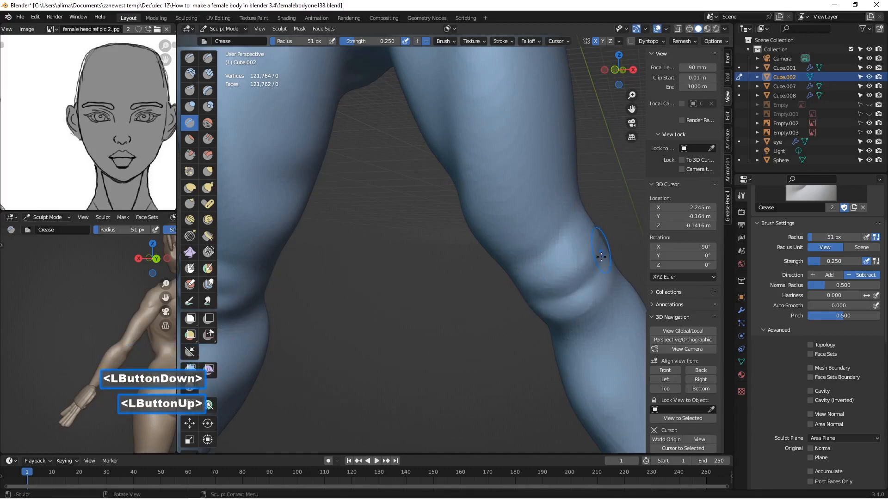
- Crease the inner side of the knee under the kneecap
{"action": "scroll", "coordinate": [592, 273], "scroll_direction": "down", "scroll_amount": 1}
{"action": "scroll", "coordinate": [592, 273], "scroll_direction": "up", "scroll_amount": 1}
{"action": "scroll", "coordinate": [555, 286], "scroll_direction": "down", "scroll_amount": 3}
{"action": "scroll", "coordinate": [541, 298], "scroll_direction": "down", "scroll_amount": 1}
{"action": "scroll", "coordinate": [596, 298], "scroll_direction": "up", "scroll_amount": 1}
{"action": "middle_click_drag", "start_coordinate": [598, 297], "coordinate": [532, 301]}
{"action": "scroll", "coordinate": [467, 287], "scroll_direction": "down", "scroll_amount": 1}
{"action": "scroll", "coordinate": [545, 303], "scroll_direction": "up", "scroll_amount": 2}
{"action": "left_click_drag", "start_coordinate": [538, 319], "coordinate": [573, 339]}
- Crease the outer side of the knee around the kneecap
{"action": "middle_click_drag", "start_coordinate": [572, 340], "coordinate": [601, 324]}
{"action": "left_click_drag", "start_coordinate": [615, 325], "coordinate": [610, 296]}
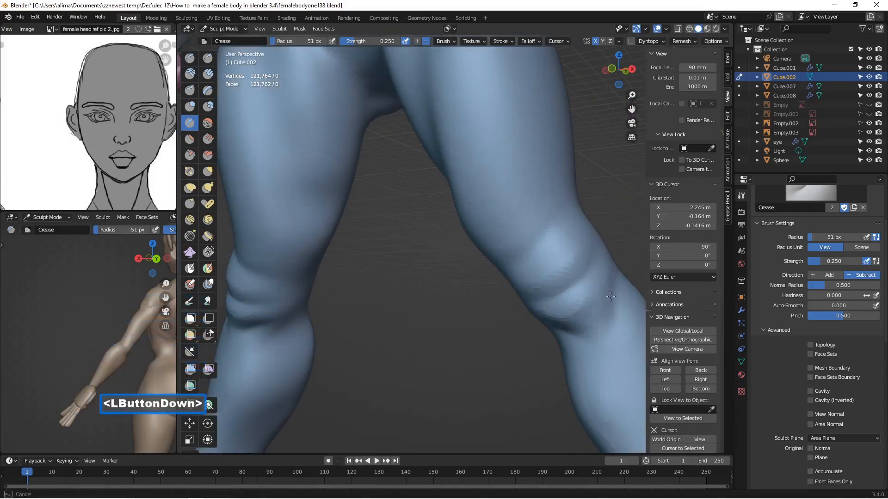
{"action": "left_click_drag", "start_coordinate": [614, 264], "coordinate": [611, 280]}
{"action": "scroll", "coordinate": [612, 279], "scroll_direction": "down", "scroll_amount": 2}
{"action": "middle_click_drag", "start_coordinate": [601, 291], "coordinate": [552, 303]}
{"action": "scroll", "coordinate": [552, 304], "scroll_direction": "down", "scroll_amount": 2}
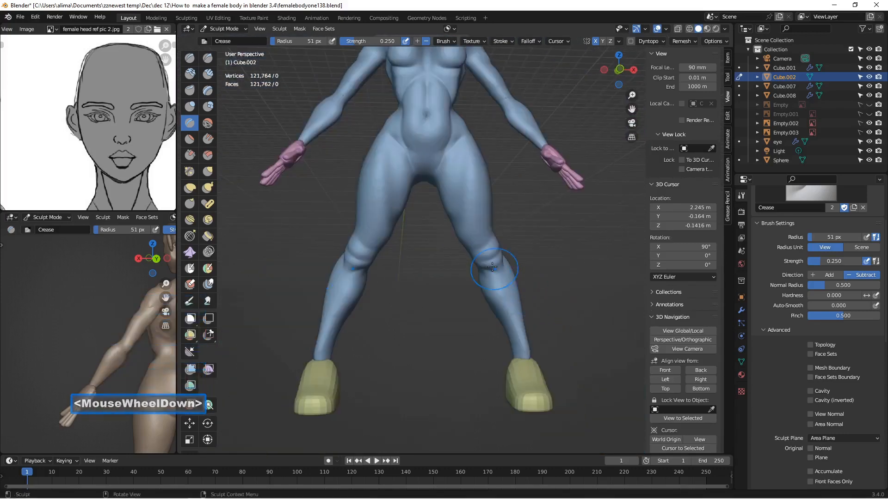
- Smooth the creases over and around the kneecap
{"action": "scroll", "coordinate": [494, 268], "scroll_direction": "up", "scroll_amount": 2}
{"action": "left_click", "coordinate": [496, 286], "text": "shift"}
{"action": "left_click_drag", "start_coordinate": [499, 277], "coordinate": [524, 255], "text": "shift"}
{"action": "double_click", "coordinate": [510, 261], "text": "shift"}
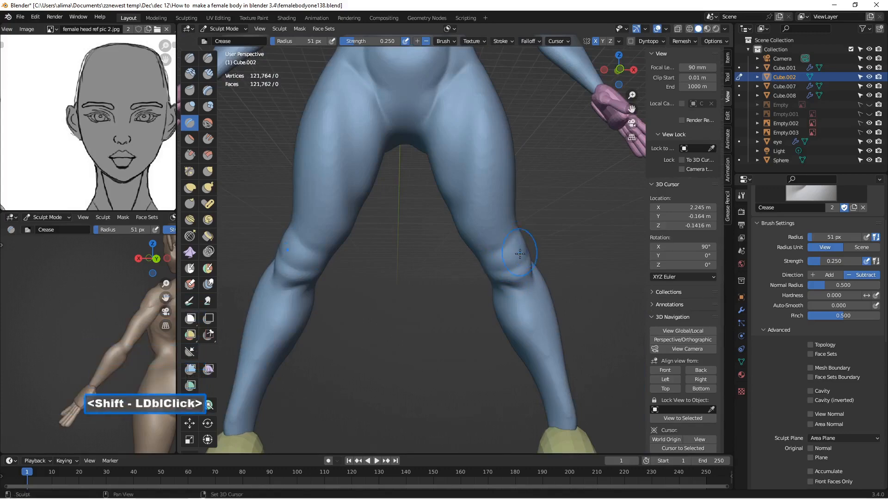
{"action": "middle_click_drag", "start_coordinate": [508, 261], "coordinate": [496, 272]}
{"action": "left_click_drag", "start_coordinate": [527, 258], "coordinate": [508, 263], "text": "shift"}
{"action": "double_click", "coordinate": [507, 262], "text": "shift"}
- Add a Smooth modifier to the body mesh Cube.002
{"action": "scroll", "coordinate": [518, 259], "scroll_direction": "down", "scroll_amount": 5}
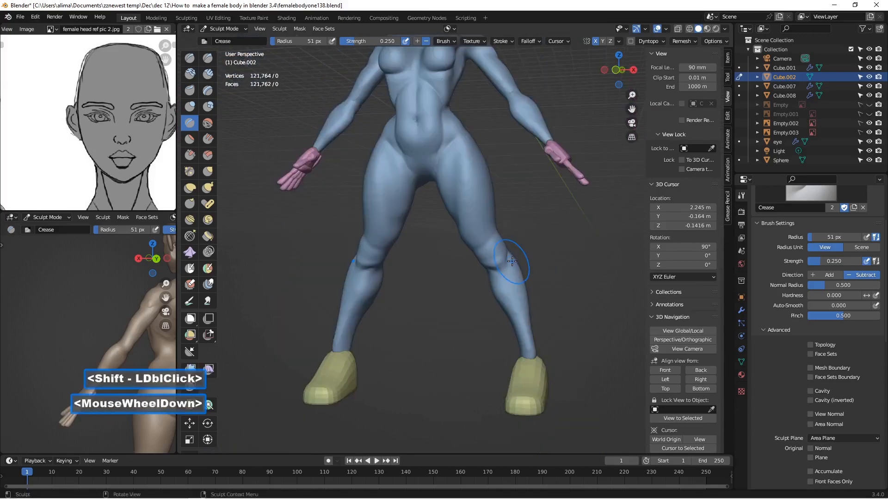
{"action": "scroll", "coordinate": [416, 254], "scroll_direction": "up", "scroll_amount": 1}
{"action": "middle_click_drag", "start_coordinate": [529, 256], "coordinate": [486, 259]}
{"action": "scroll", "coordinate": [330, 253], "scroll_direction": "down", "scroll_amount": 1}
{"action": "scroll", "coordinate": [485, 259], "scroll_direction": "up", "scroll_amount": 2}
{"action": "left_click", "coordinate": [738, 312]}
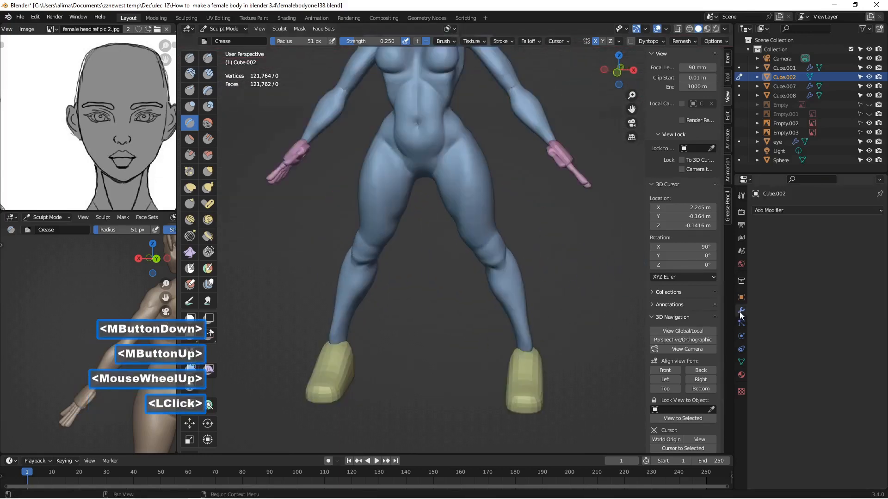
{"action": "left_click", "coordinate": [794, 213]}
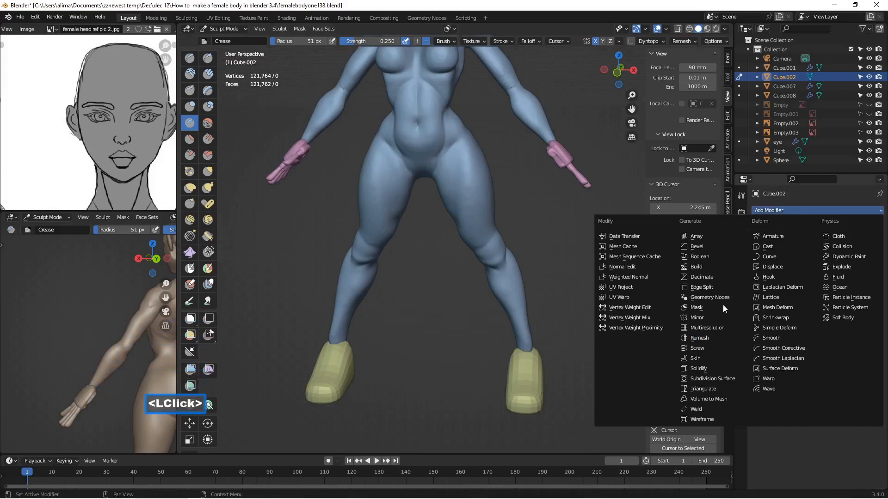
{"action": "left_click", "coordinate": [782, 337]}
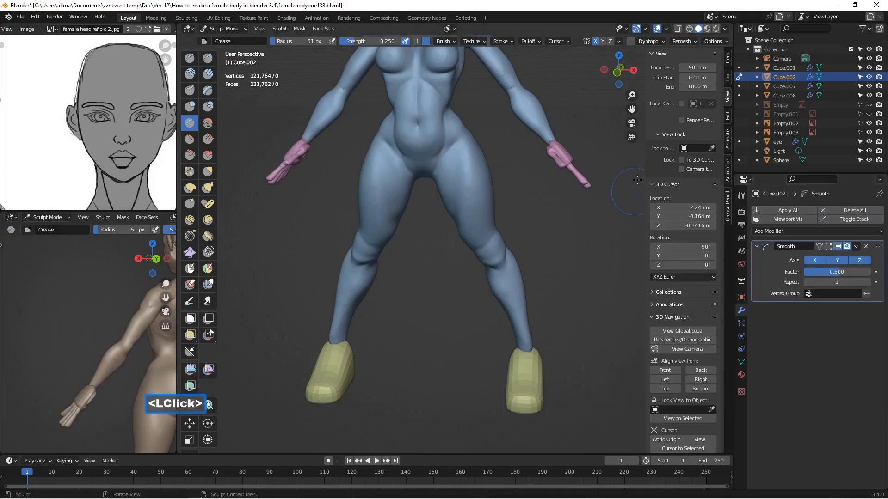
- Set the Smooth modifier's factor to 1 and its repeat to 10
{"action": "left_click_drag", "start_coordinate": [631, 109], "coordinate": [606, 188]}
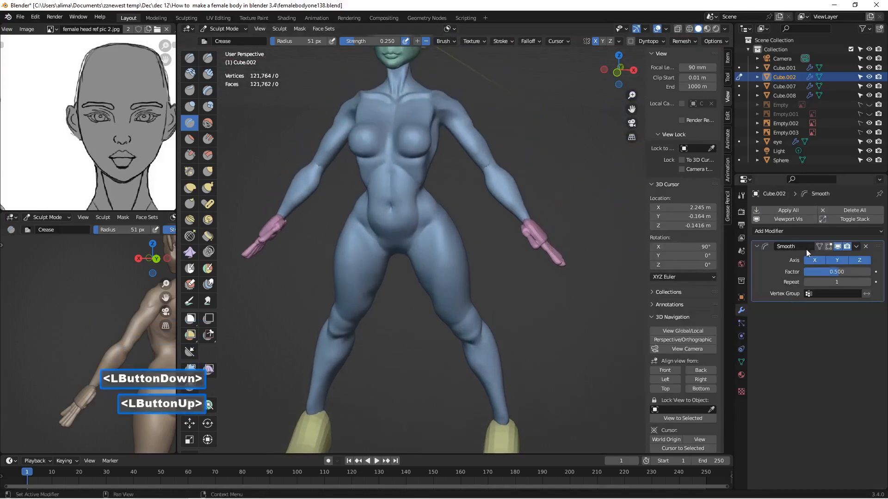
{"action": "left_click", "coordinate": [824, 275]}
{"action": "type", "text": "1"}
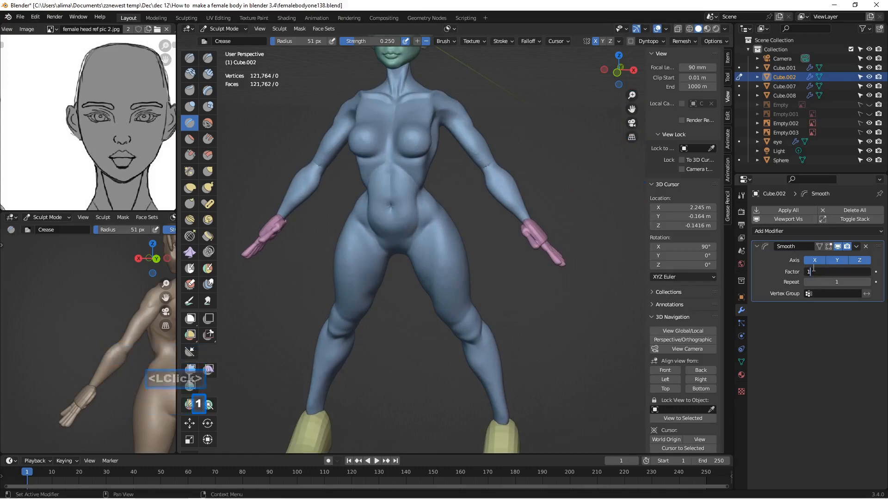
{"action": "key", "text": "Return"}
{"action": "left_click", "coordinate": [830, 282]}
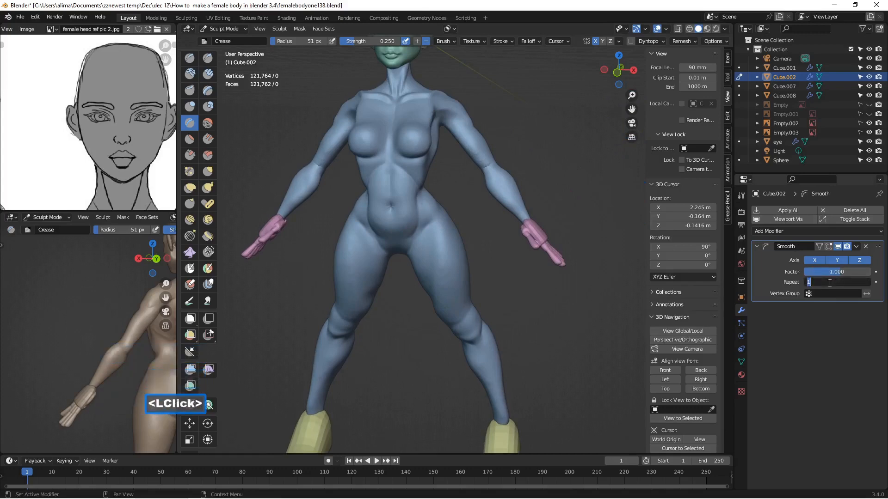
{"action": "type", "text": "1"}
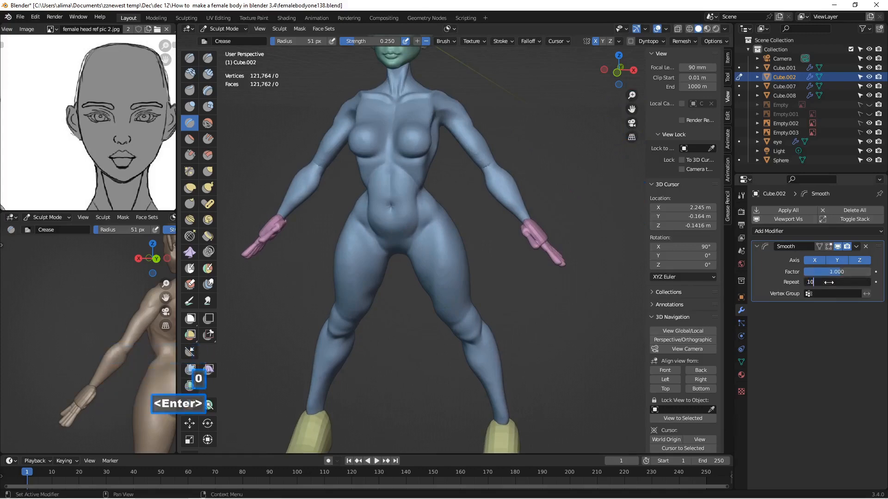
{"action": "key", "text": "Return"}
- Inspect the smoothed body from behind and raise the Smooth modifier's repeat to 20
{"action": "middle_click_drag", "start_coordinate": [512, 175], "coordinate": [329, 170]}
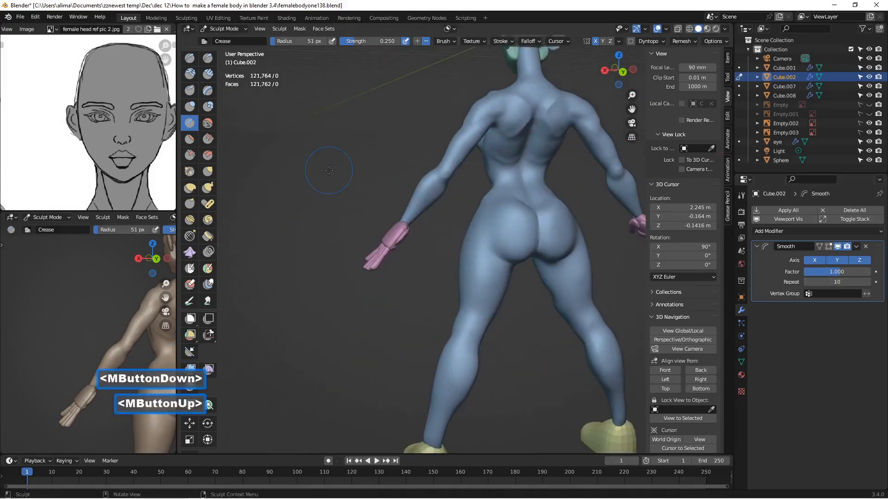
{"action": "middle_click_drag", "start_coordinate": [484, 135], "coordinate": [692, 201]}
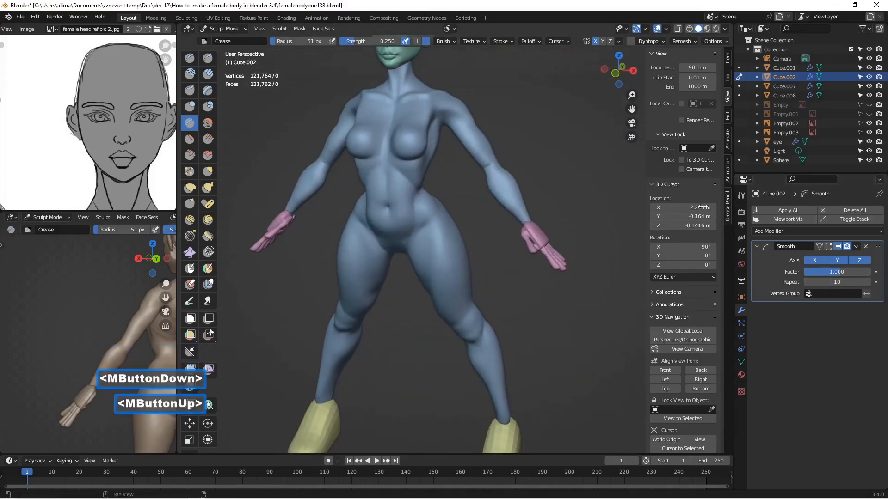
{"action": "left_click", "coordinate": [828, 282]}
{"action": "type", "text": "2"}
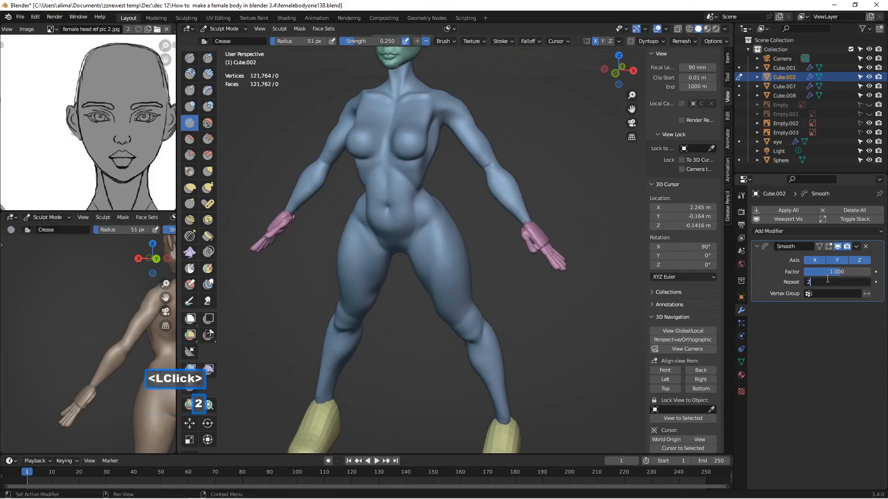
{"action": "type", "text": "0"}
{"action": "key", "text": "Return"}
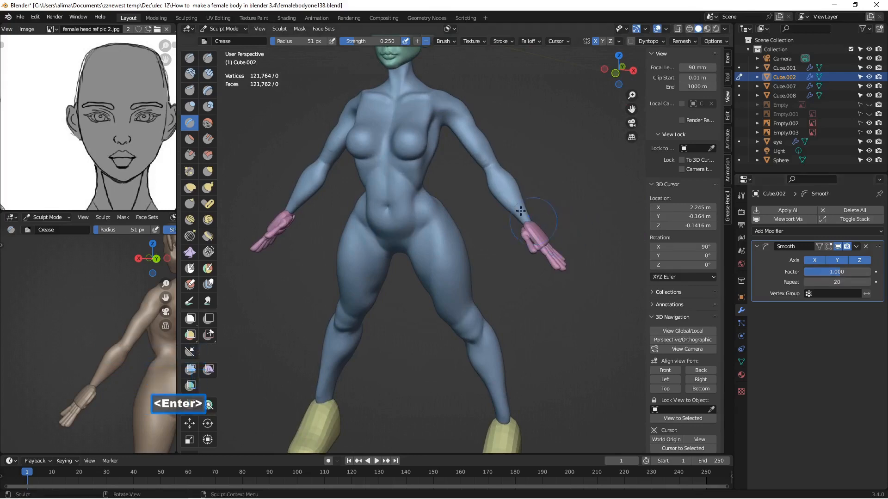
- Set the Smooth modifier's repeat to 28
{"action": "scroll", "coordinate": [487, 175], "scroll_direction": "down", "scroll_amount": 2}
{"action": "scroll", "coordinate": [487, 175], "scroll_direction": "up", "scroll_amount": 1}
{"action": "middle_click_drag", "start_coordinate": [487, 175], "coordinate": [509, 166]}
{"action": "scroll", "coordinate": [509, 167], "scroll_direction": "up", "scroll_amount": 1}
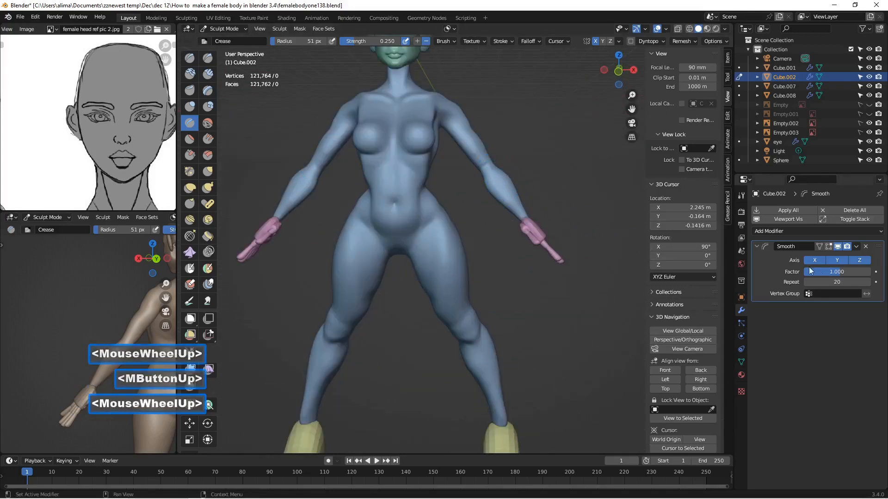
{"action": "left_click", "coordinate": [831, 282]}
{"action": "type", "text": "2"}
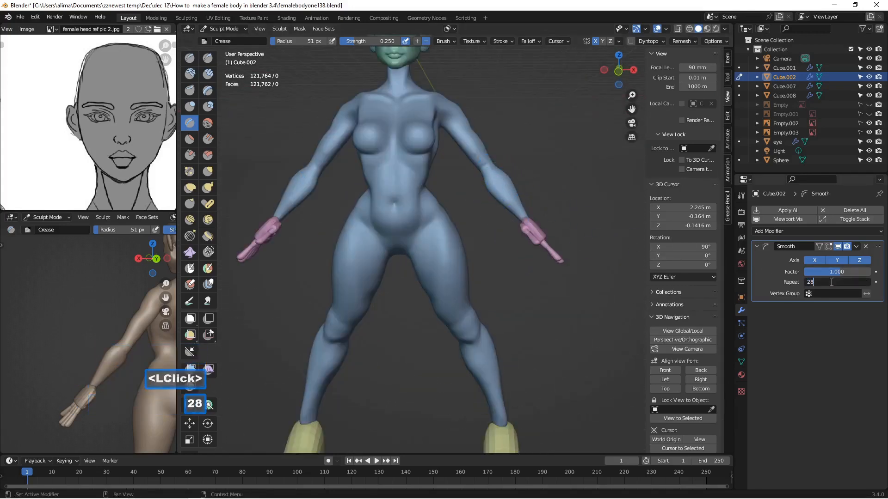
{"action": "key", "text": "Return"}
- Apply all modifiers on the body and save the file as a new incremental version, femalebodyone139.blend
{"action": "mouse_move", "coordinate": [555, 211]}
{"action": "middle_mouse_down"}
{"action": "mouse_move", "coordinate": [341, 204]}
{"action": "mouse_move", "coordinate": [559, 210]}
{"action": "mouse_move", "coordinate": [554, 205]}
{"action": "mouse_move", "coordinate": [458, 212]}
{"action": "mouse_move", "coordinate": [551, 228]}
{"action": "mouse_move", "coordinate": [609, 268]}
{"action": "mouse_move", "coordinate": [339, 206]}
{"action": "mouse_move", "coordinate": [555, 213]}
{"action": "middle_mouse_up"}
{"action": "scroll", "coordinate": [560, 211], "scroll_direction": "down", "scroll_amount": 3}
{"action": "left_click", "coordinate": [787, 209]}
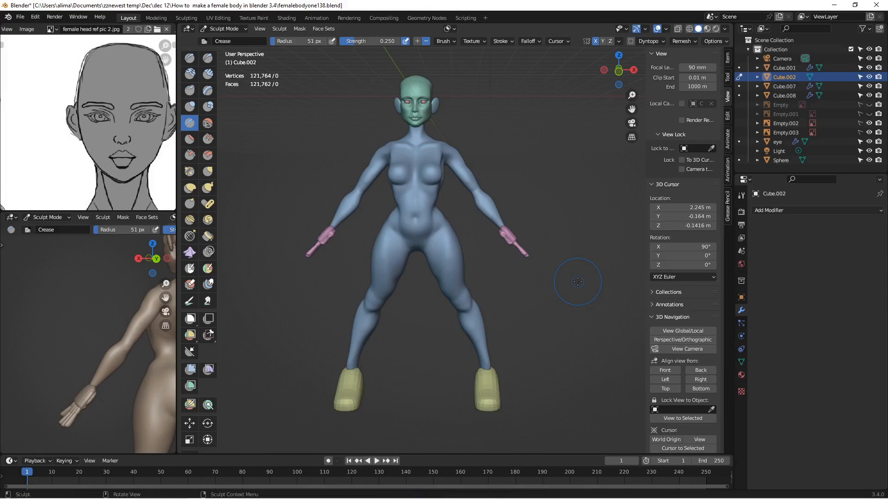
{"action": "key", "text": "Insert"}
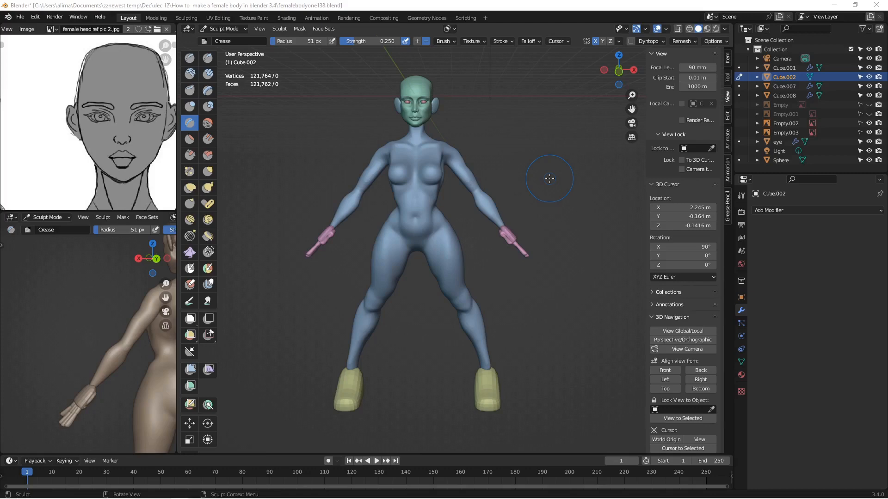
{"action": "key", "text": "Insert"}
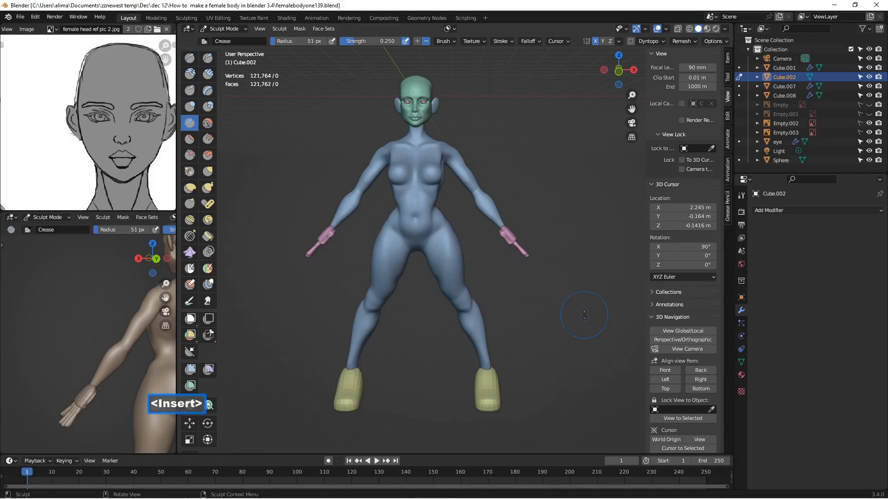